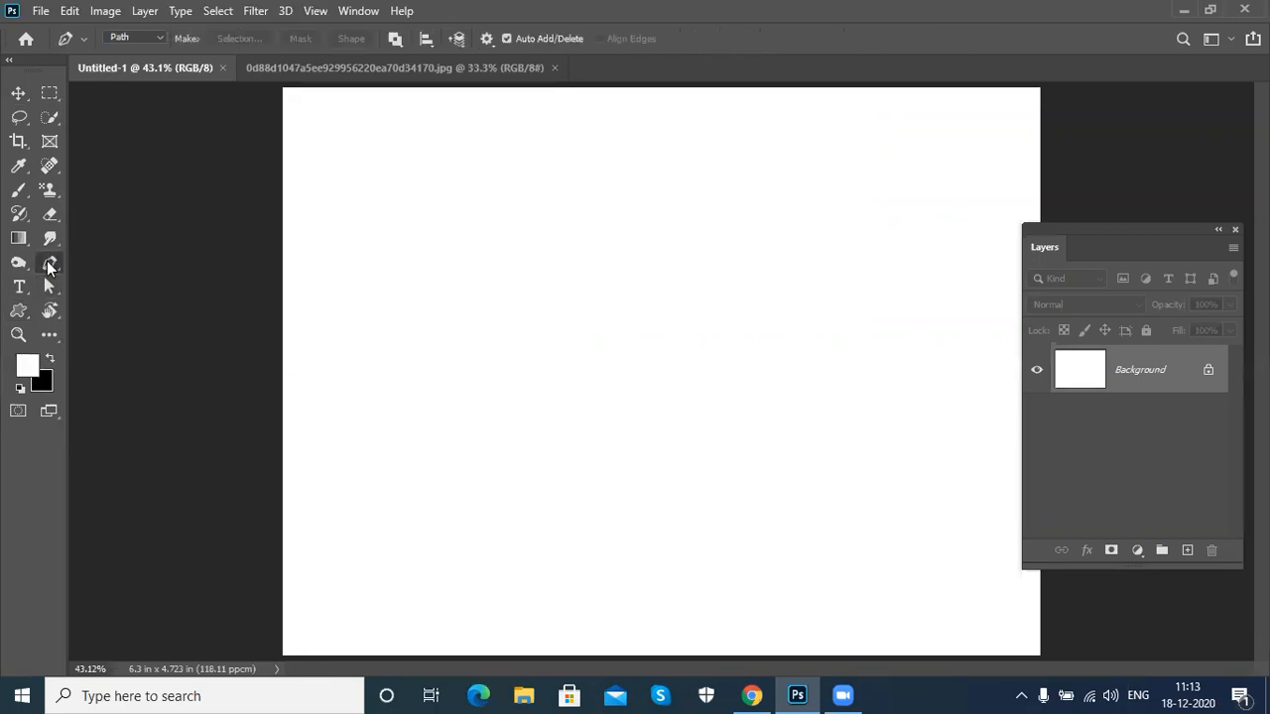
Step: Draw a large closed rounded outline on the blank canvas with the Pen tool in Path mode
left_click(145, 259)
left_click(520, 183)
left_click_drag(405, 335, 392, 415)
left_click_drag(486, 552, 540, 604)
left_click_drag(722, 537, 804, 529)
left_click_drag(902, 501, 928, 474)
left_click_drag(886, 282, 833, 217)
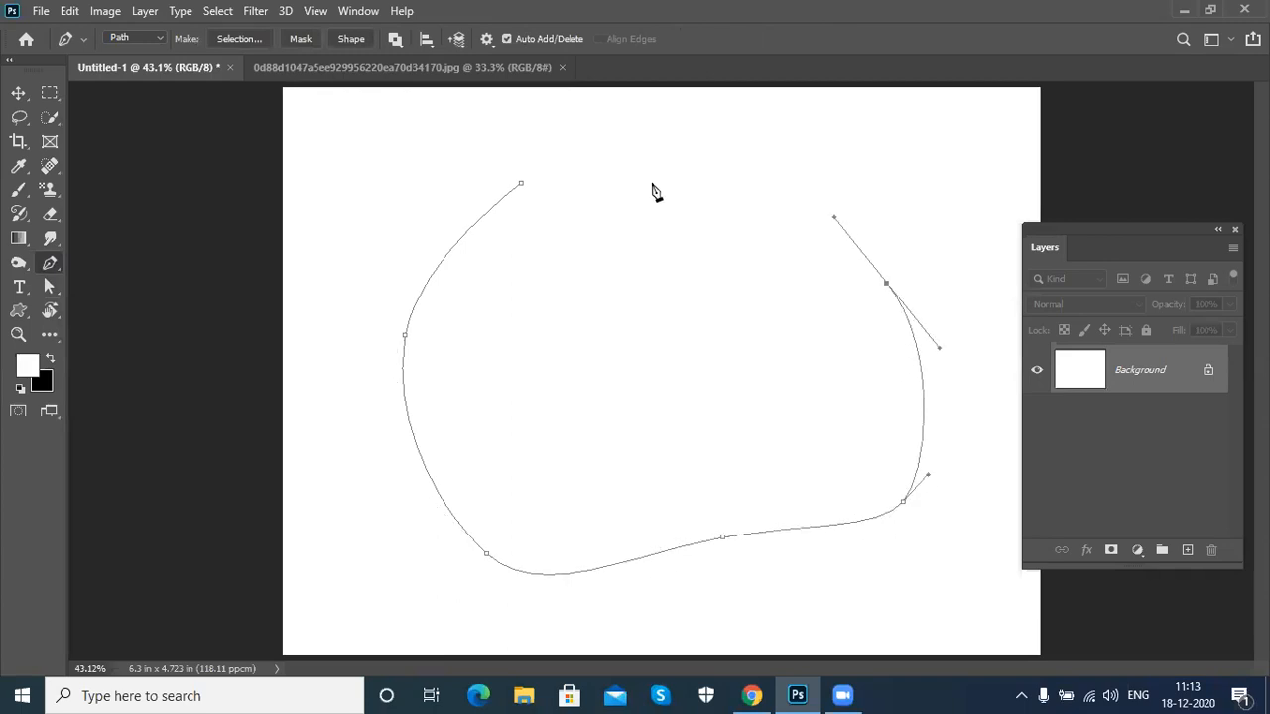
left_click(650, 182)
left_click(521, 184)
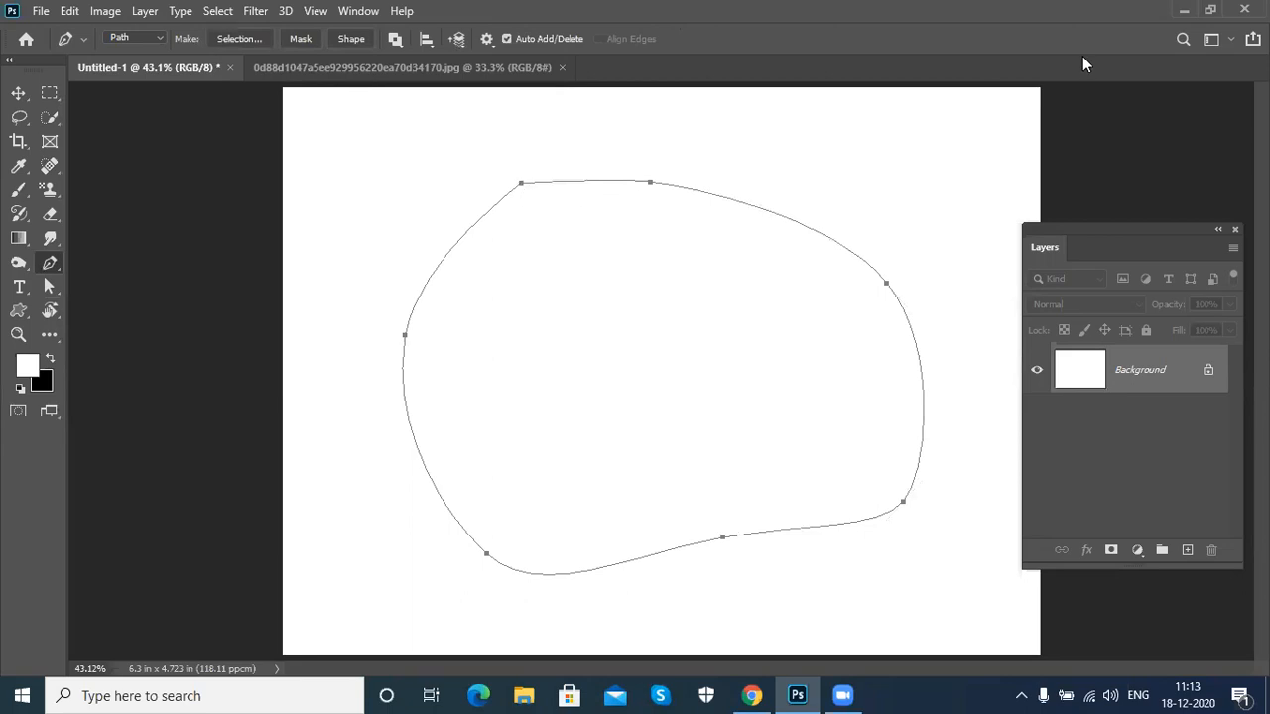
Step: Draw a closed curved path inside the left half of the large outline with the Pen tool
left_click(506, 271)
left_click_drag(465, 394, 480, 457)
left_click_drag(536, 549, 576, 568)
left_click_drag(649, 518, 697, 523)
left_click_drag(664, 409, 618, 338)
left_click_drag(506, 271, 445, 272)
Step: Draw a second closed curved path inside the right half of the large outline
left_click(642, 239)
left_click_drag(729, 401, 853, 491)
left_click_drag(894, 377, 863, 307)
left_click_drag(766, 258, 732, 244)
left_click(641, 243)
Step: Define the drawn paths as a custom shape named qqqqq and clear the work path from the canvas
left_click(19, 93)
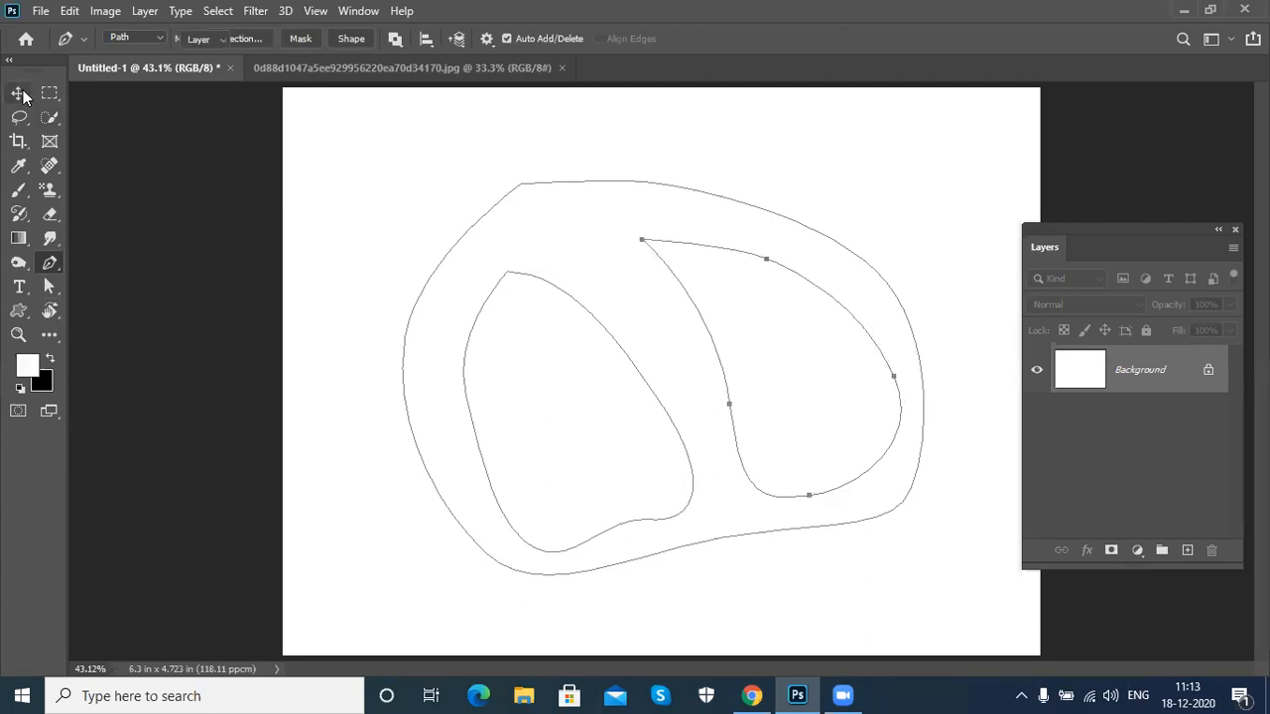
left_click(69, 11)
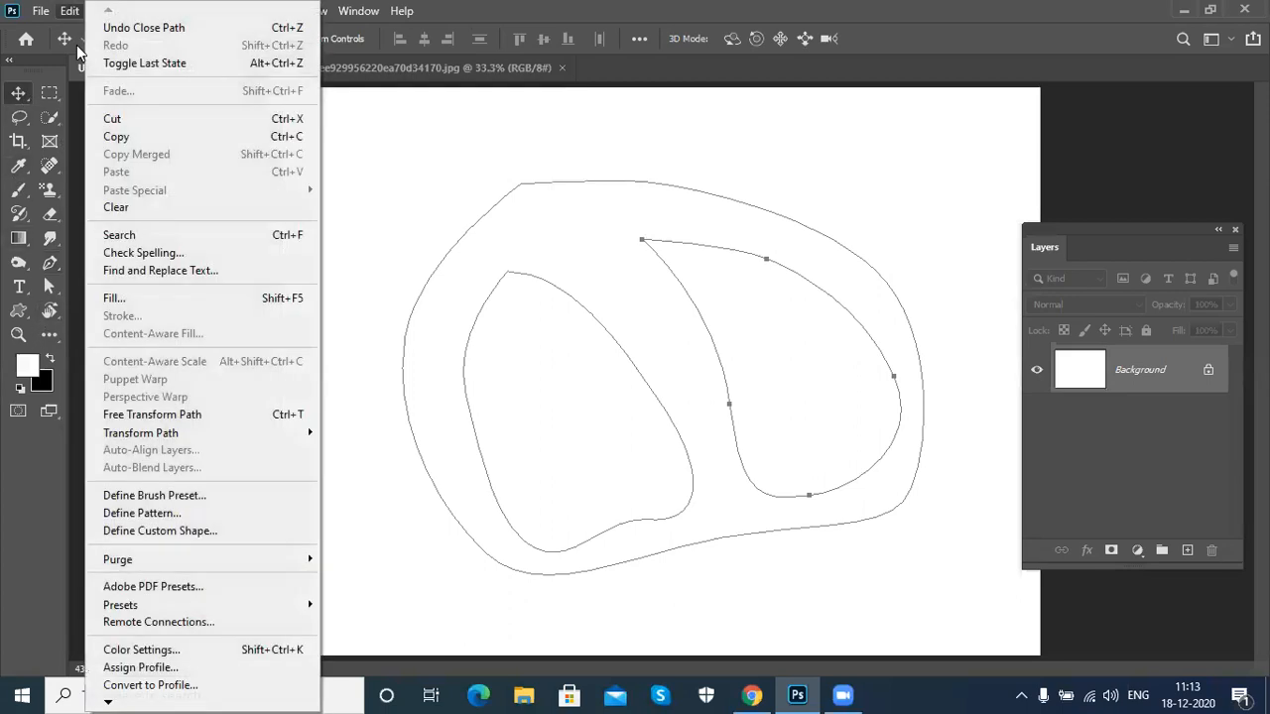
left_click(164, 531)
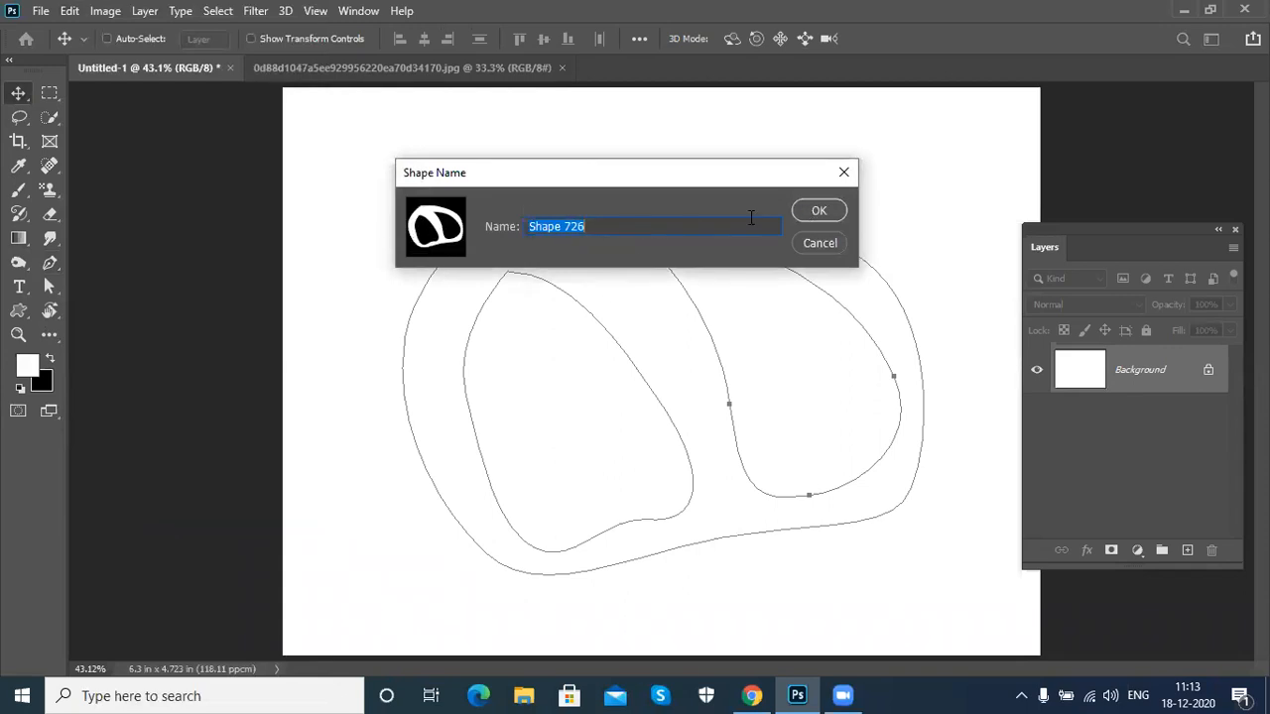
type("qqqqq")
left_click(836, 213)
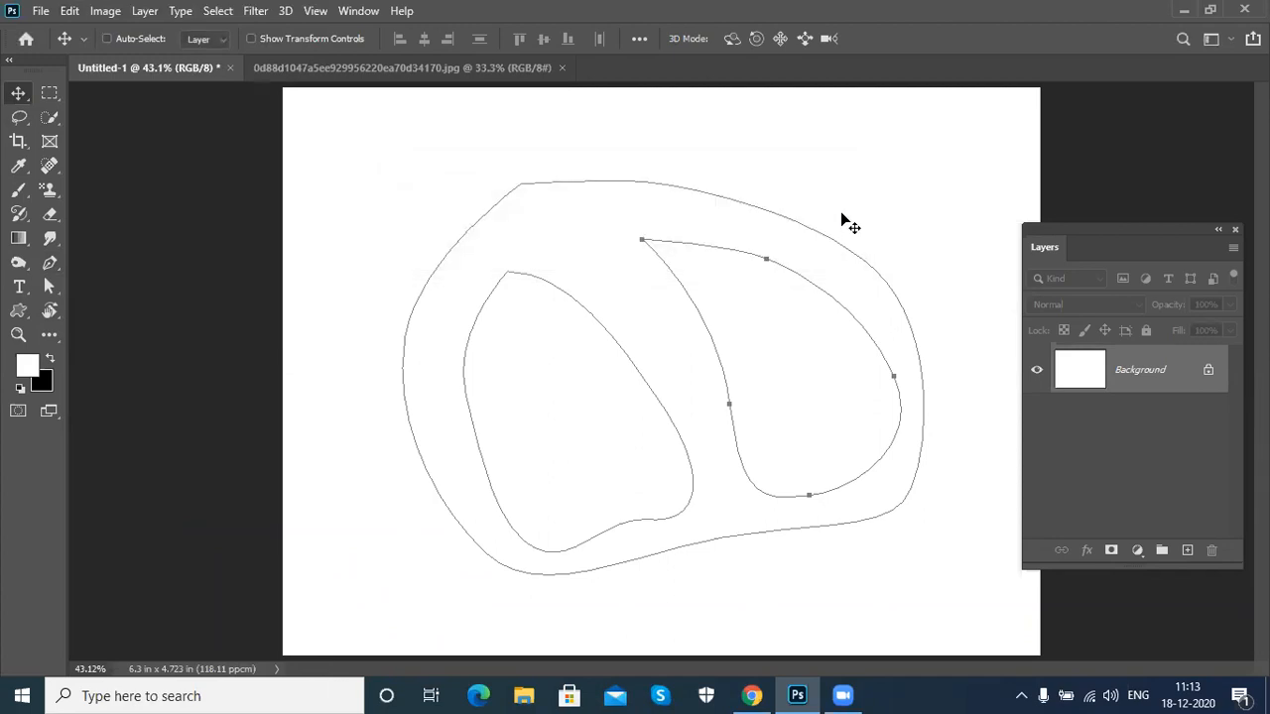
key("ctrl+Return")
key("ctrl+d")
Step: Draw four shape layers of different sizes with the qqqqq custom shape, the last about 504 by 474 px at the lower left of the canvas
left_click(15, 313)
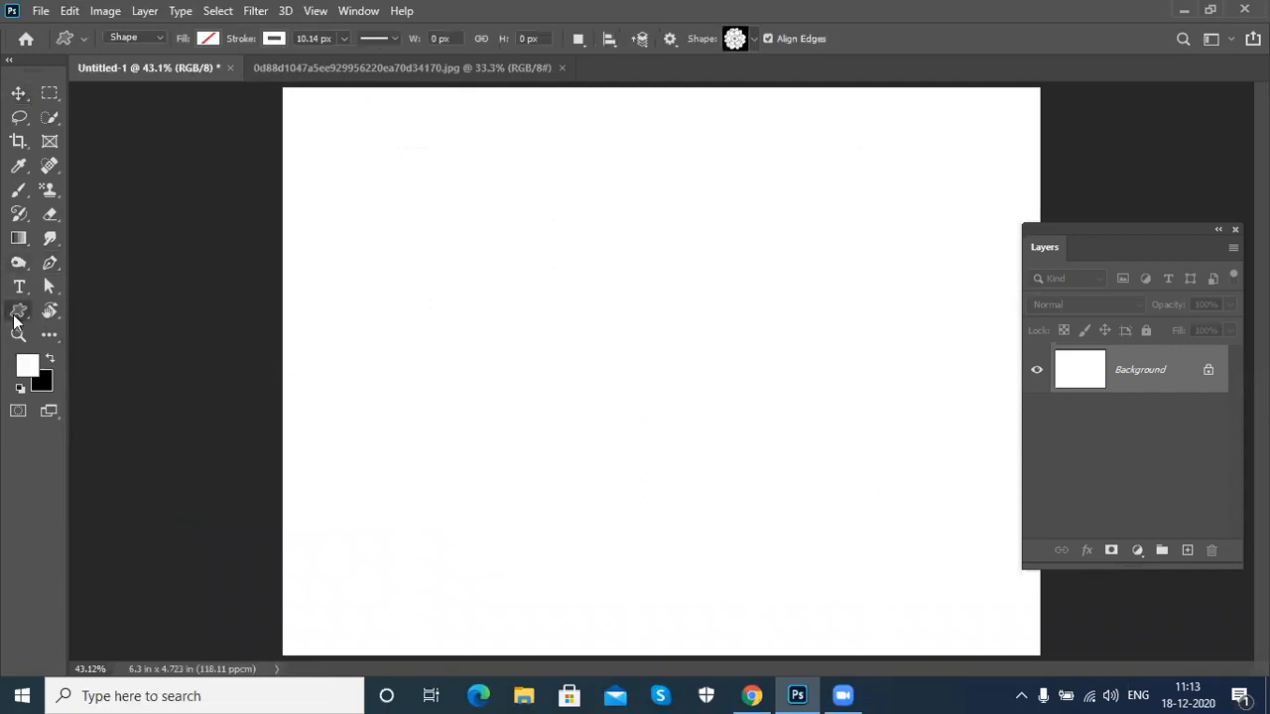
left_click(754, 40)
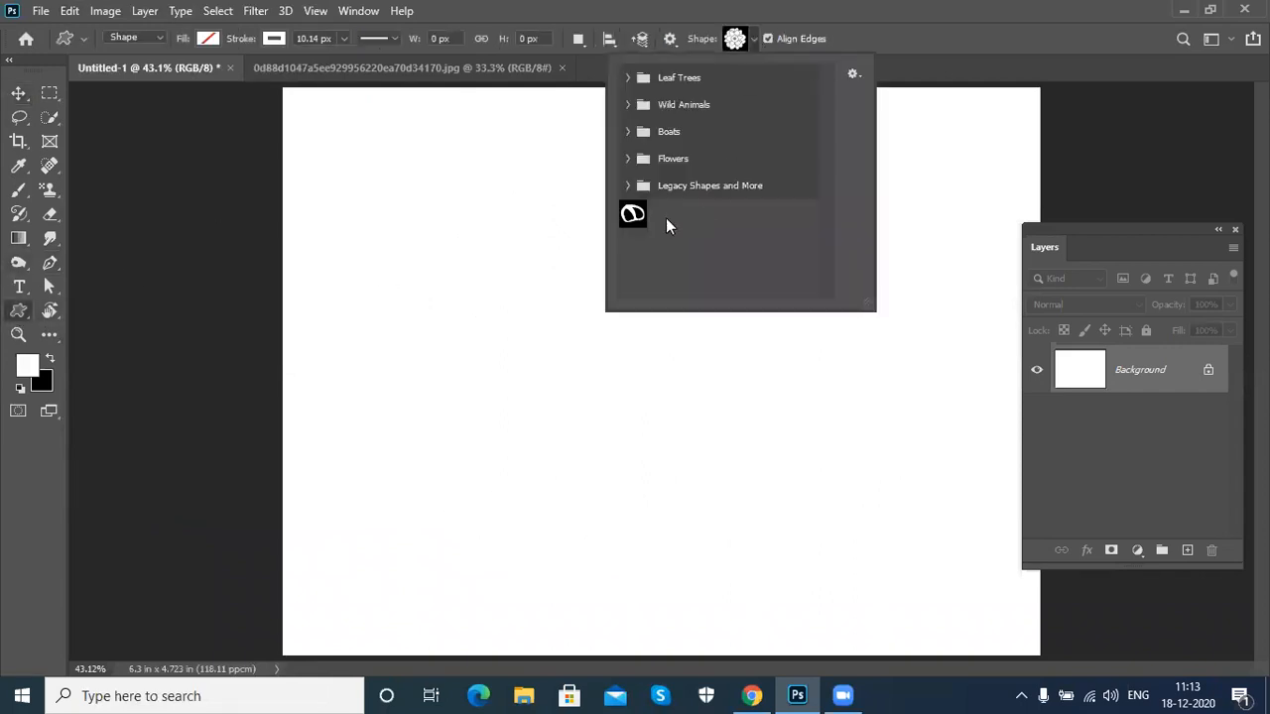
left_click(632, 216)
left_click(995, 40)
left_click_drag(300, 138, 442, 268)
left_click_drag(509, 214, 591, 309)
left_click_drag(659, 238, 945, 519)
left_click_drag(388, 410, 588, 599)
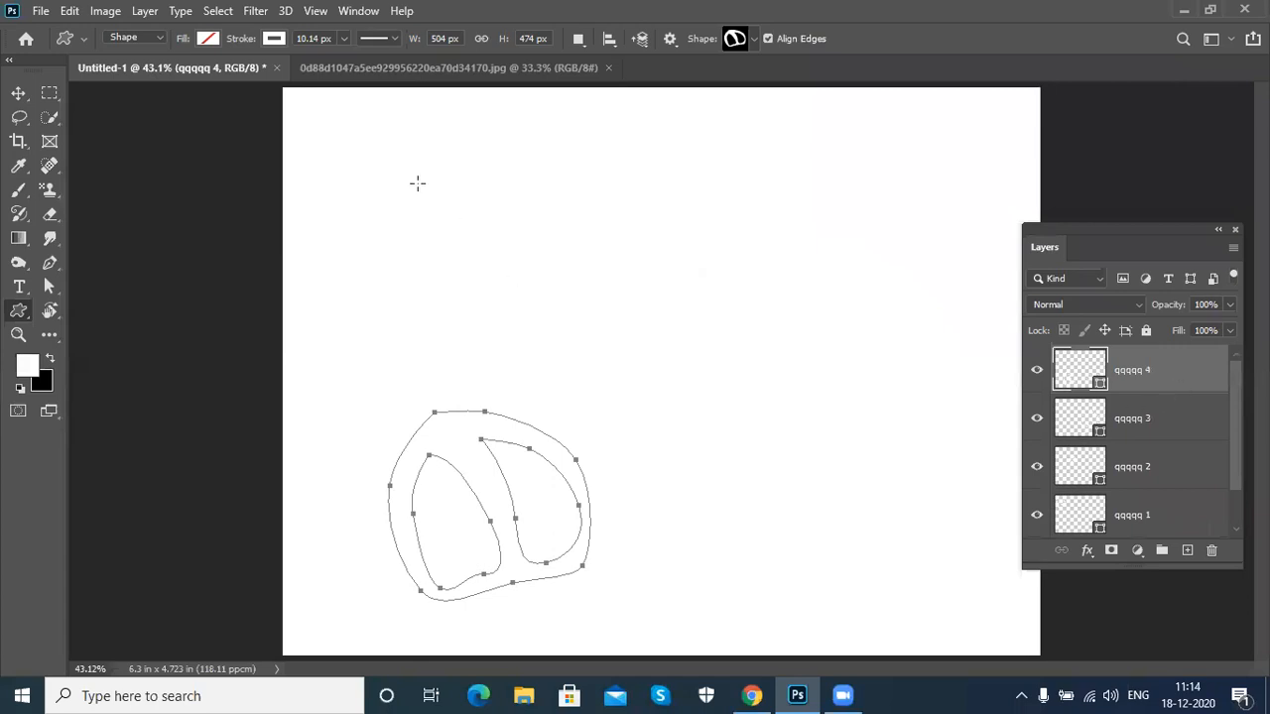
Step: Set the Custom Shape tool to Path mode and delete all four qqqqq shape layers
left_click(159, 38)
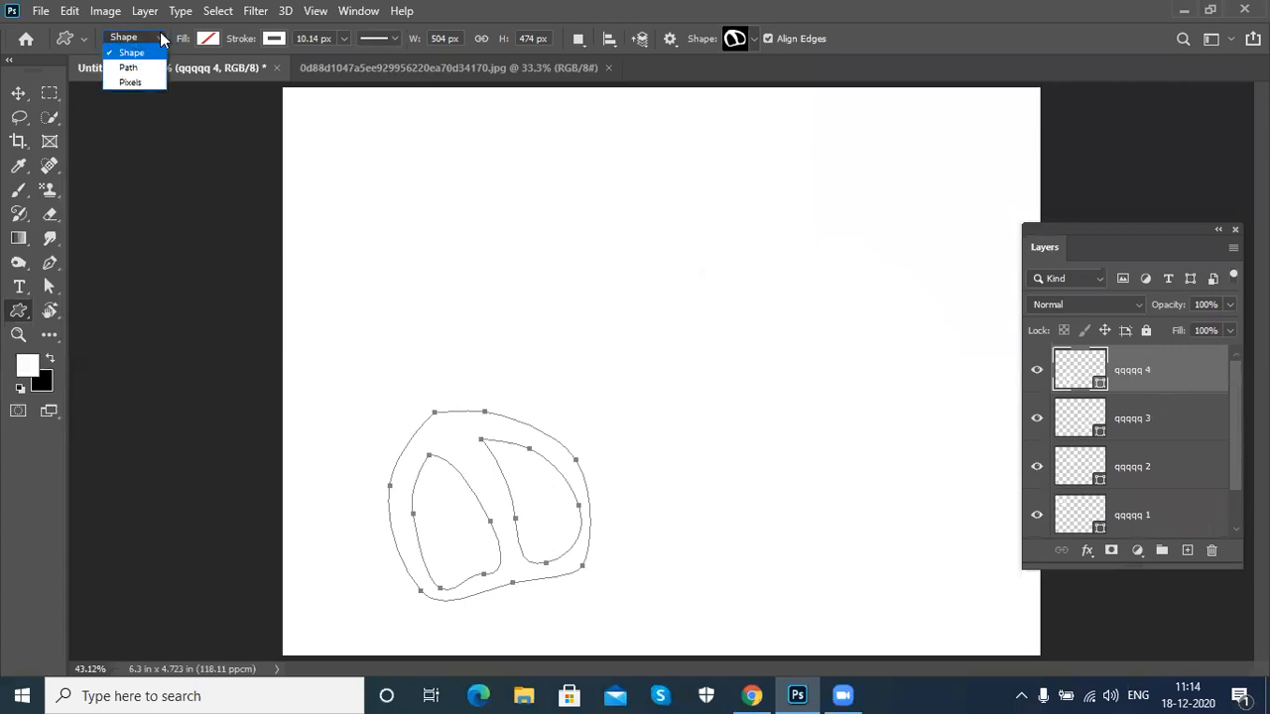
left_click(129, 68)
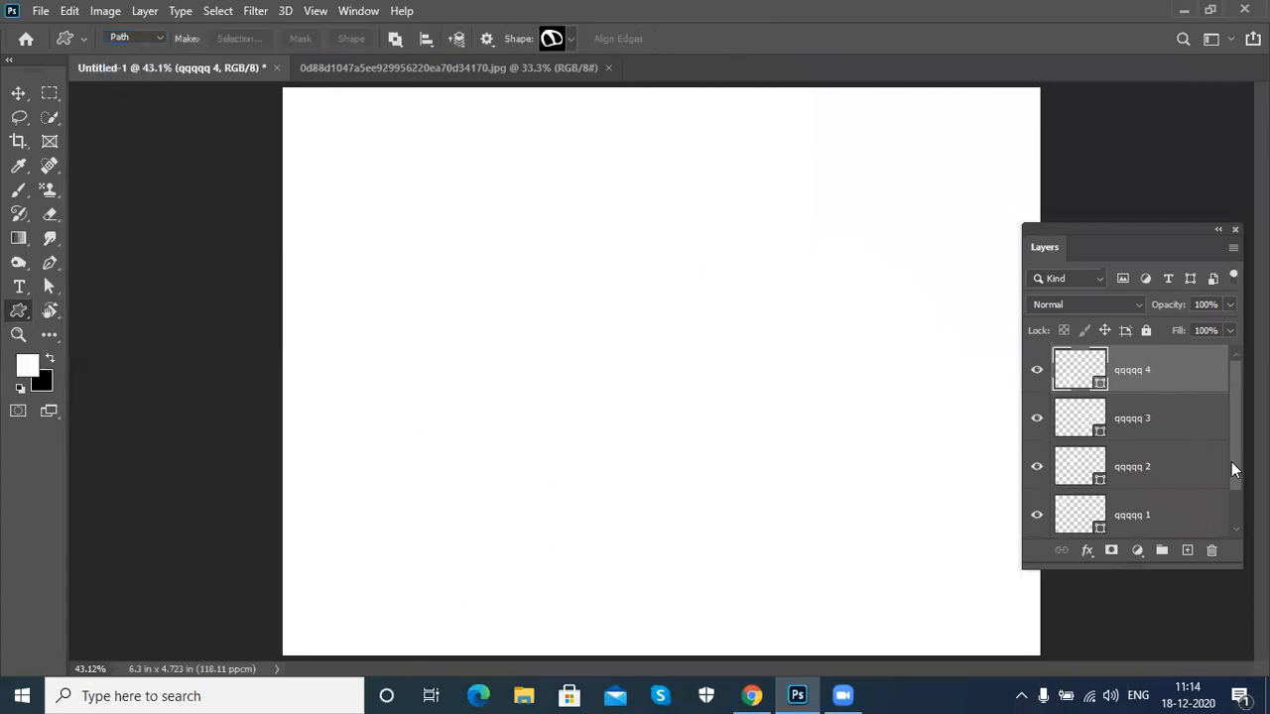
scroll(1235, 455, "down", 1)
left_click(1197, 474, "shift")
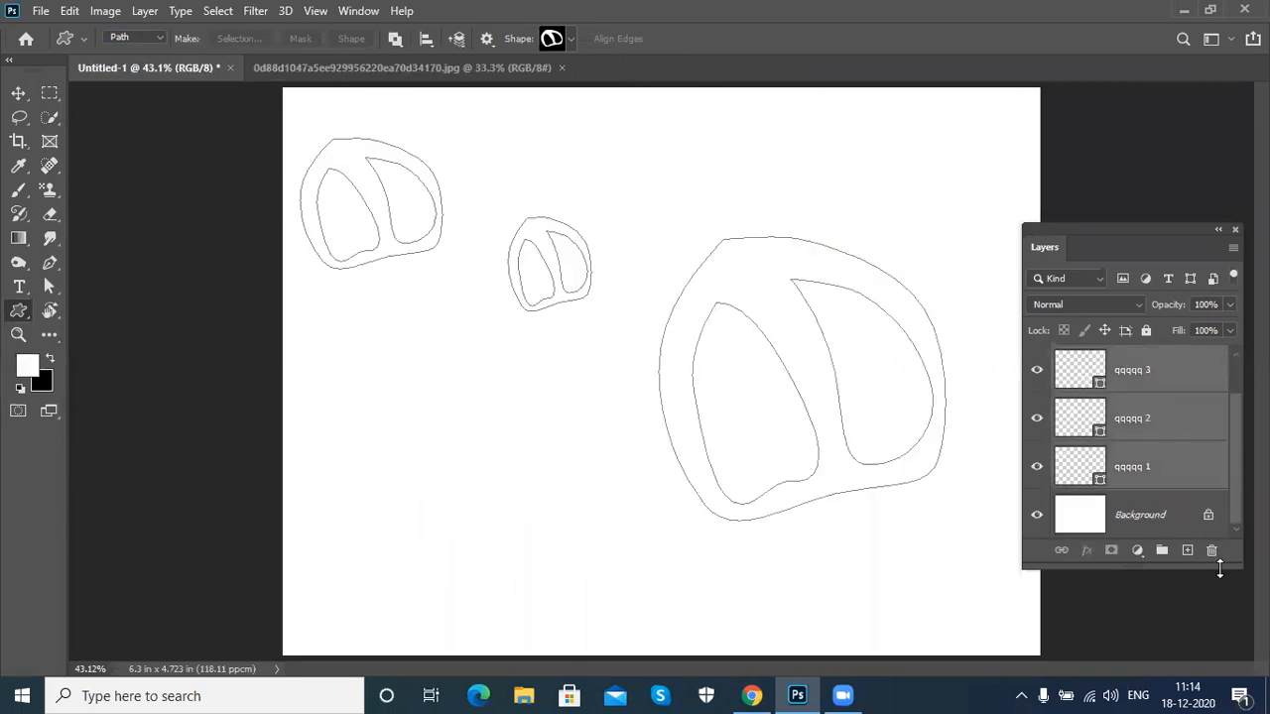
left_click(1212, 553)
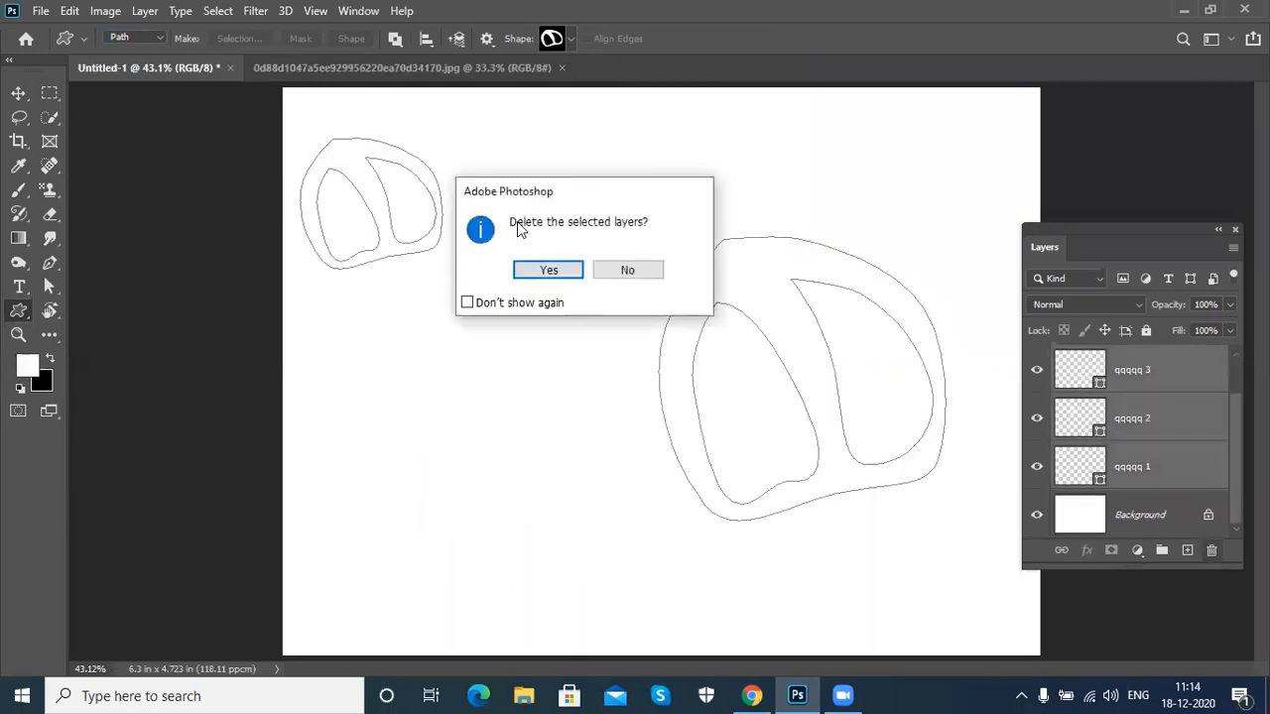
left_click(548, 268)
Step: Draw ten qqqqq custom shape paths in various sizes across the canvas
left_click_drag(344, 139, 531, 295)
left_click_drag(563, 178, 712, 363)
left_click_drag(779, 279, 808, 311)
left_click_drag(822, 195, 992, 409)
left_click_drag(321, 380, 594, 655)
left_click_drag(650, 513, 706, 574)
left_click_drag(778, 486, 957, 687)
left_click_drag(670, 375, 721, 430)
left_click_drag(742, 390, 811, 449)
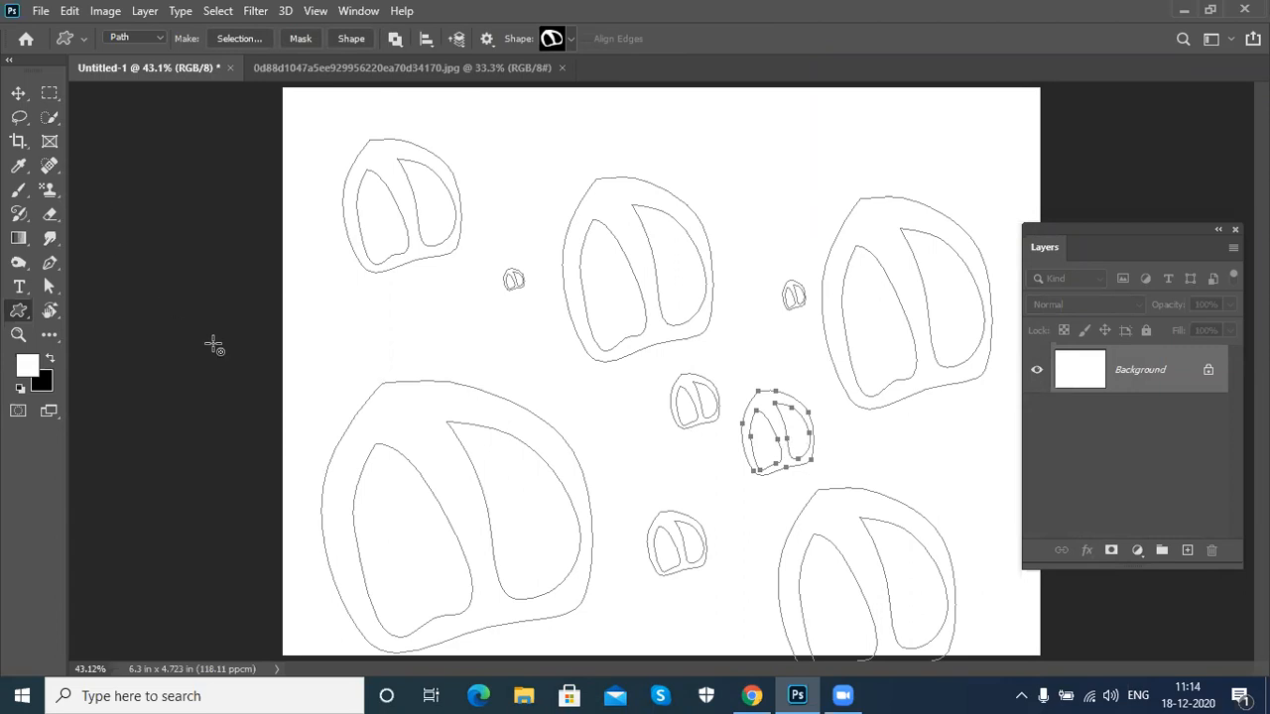
Step: Convert the qqqqq paths into a selection and deselect it
left_click(18, 95)
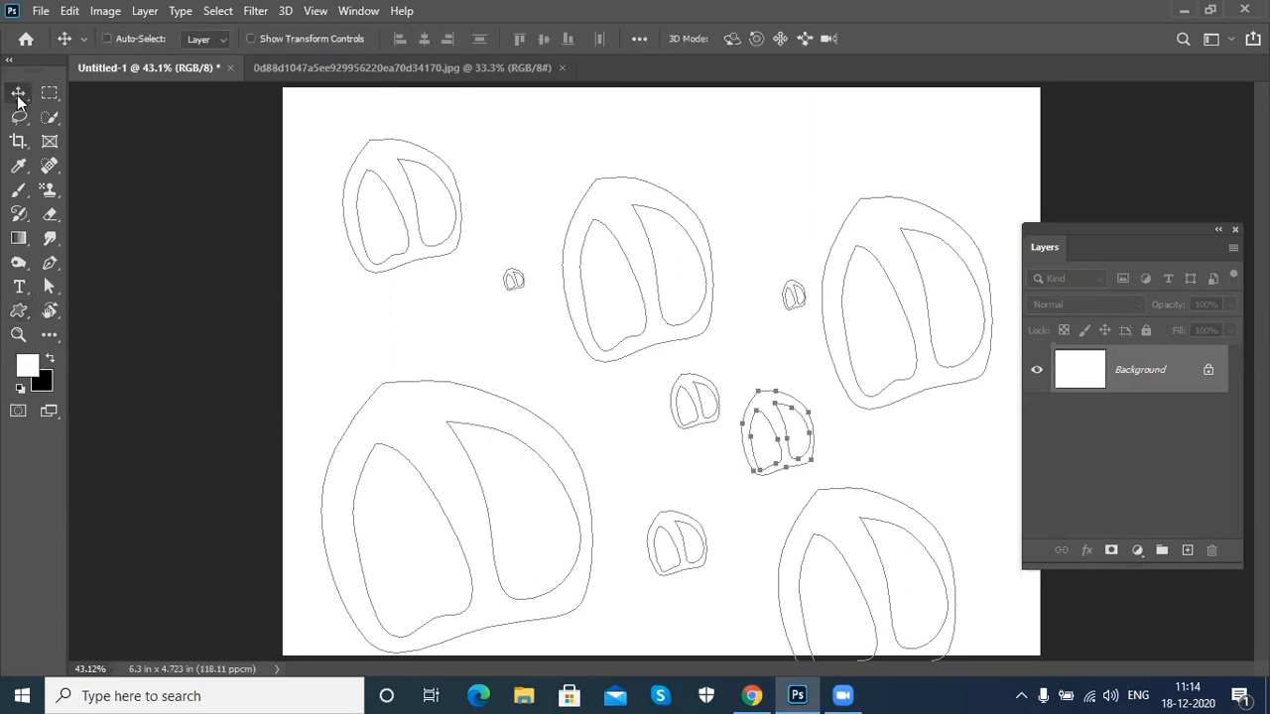
key("ctrl+Return")
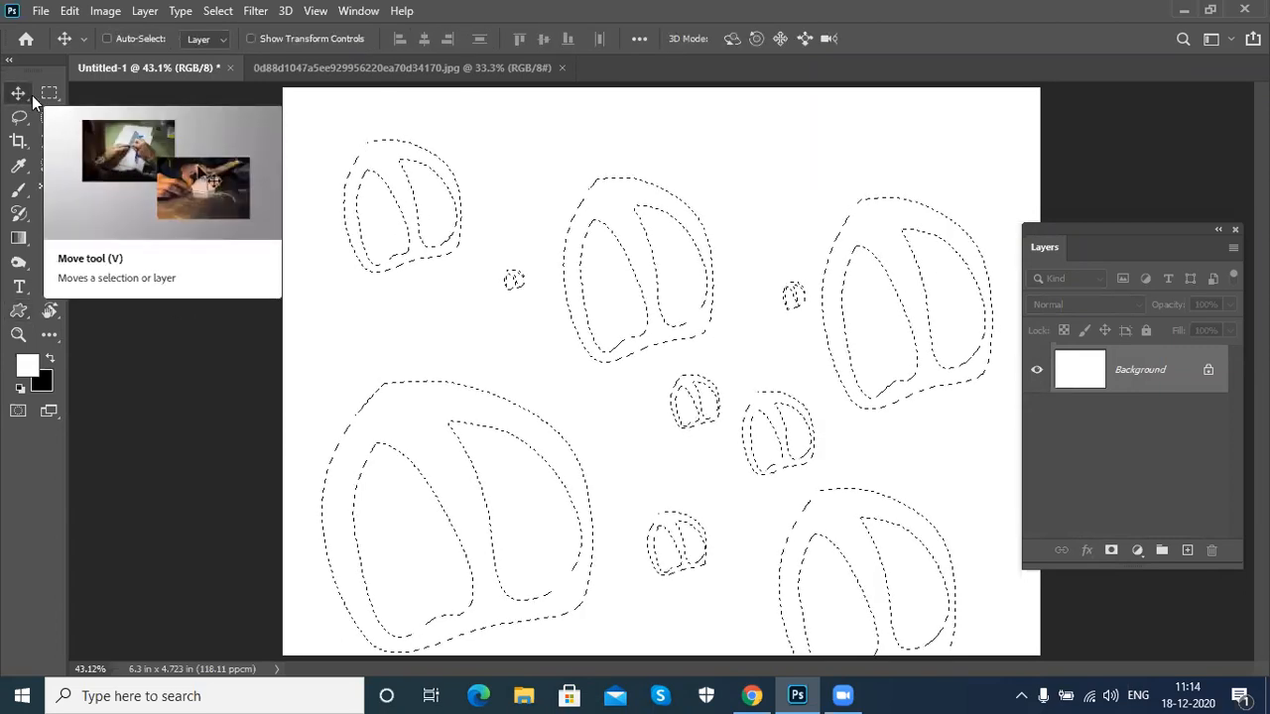
key("ctrl+d")
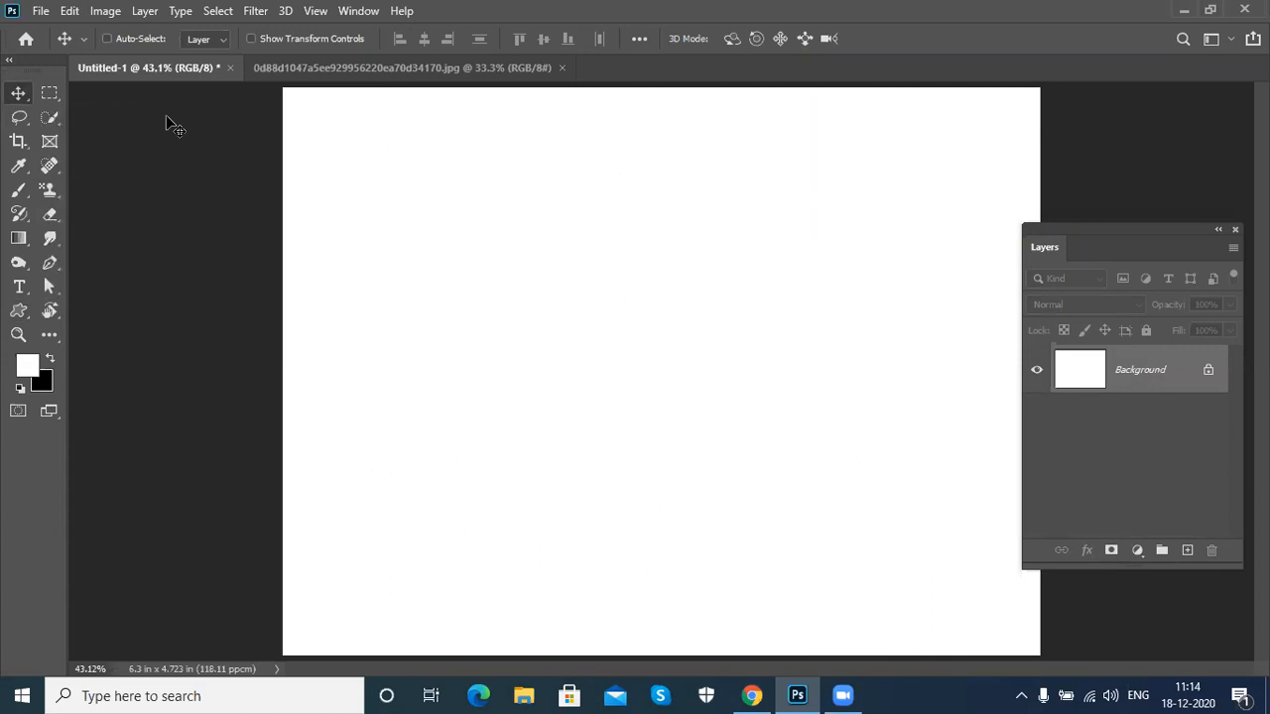
Step: Purge all stored data, including the history states, and accept that it is irreversible
left_click(69, 11)
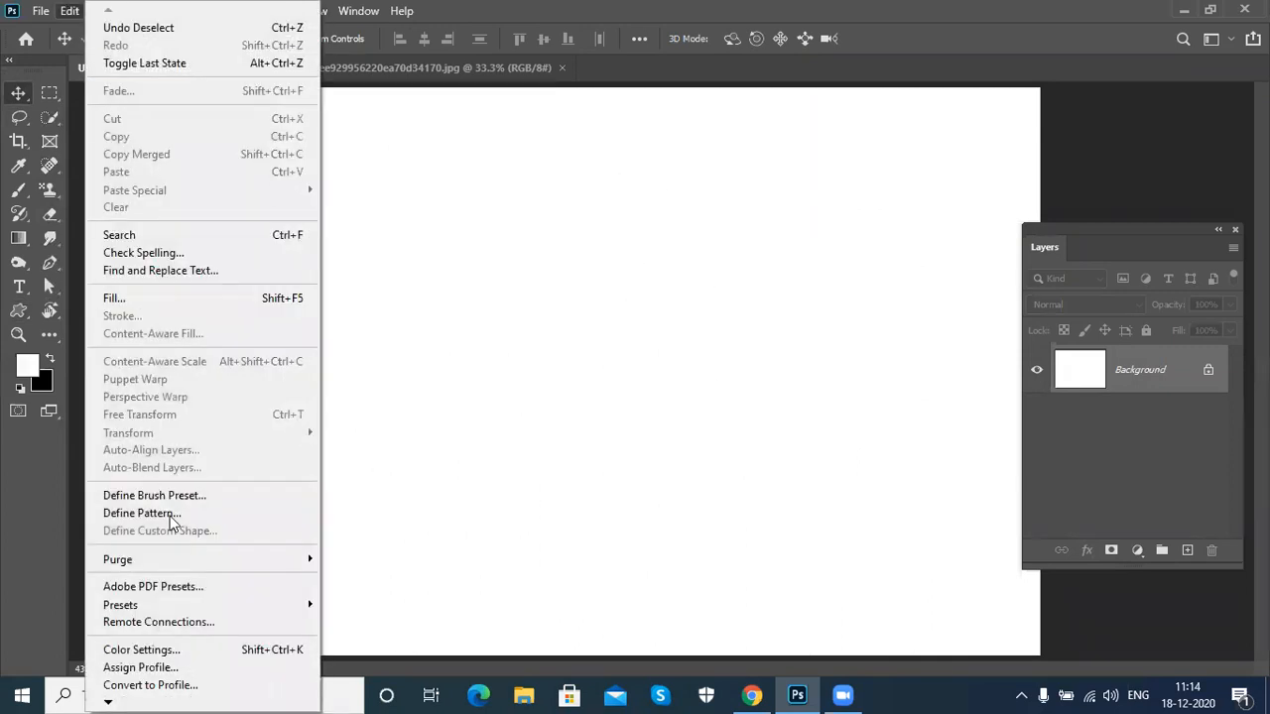
mouse_move(169, 562)
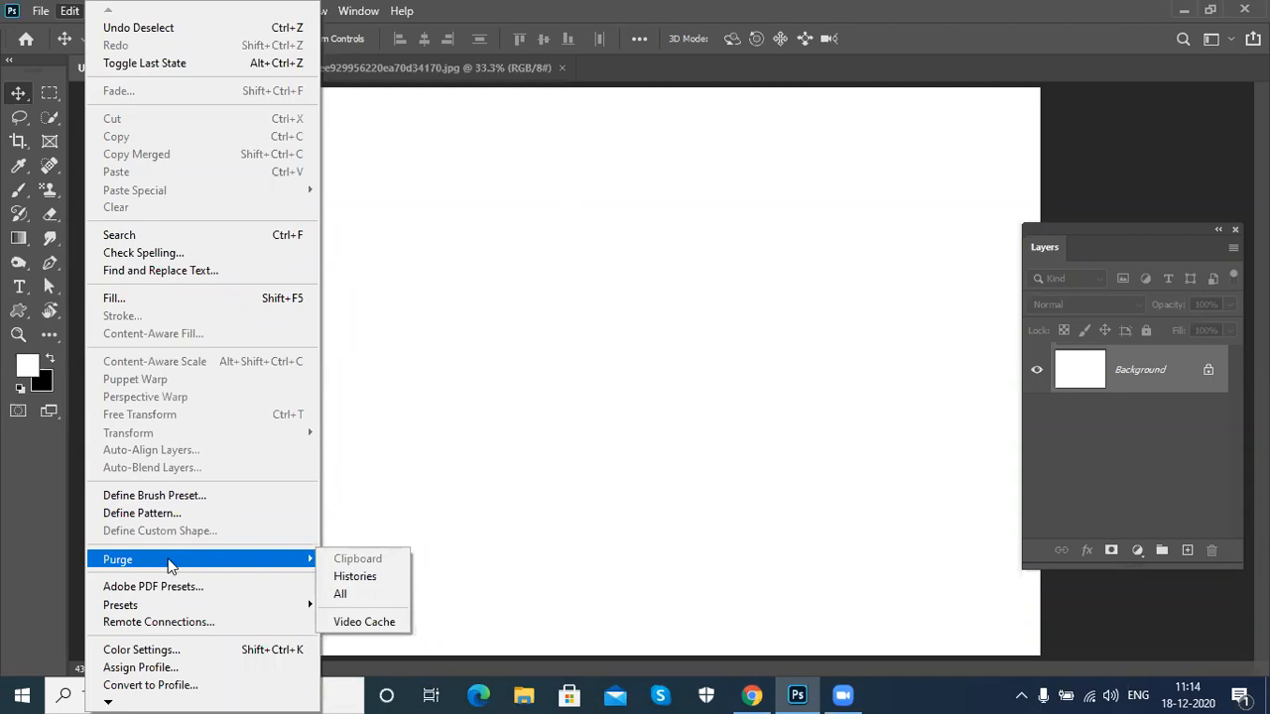
left_click(529, 381)
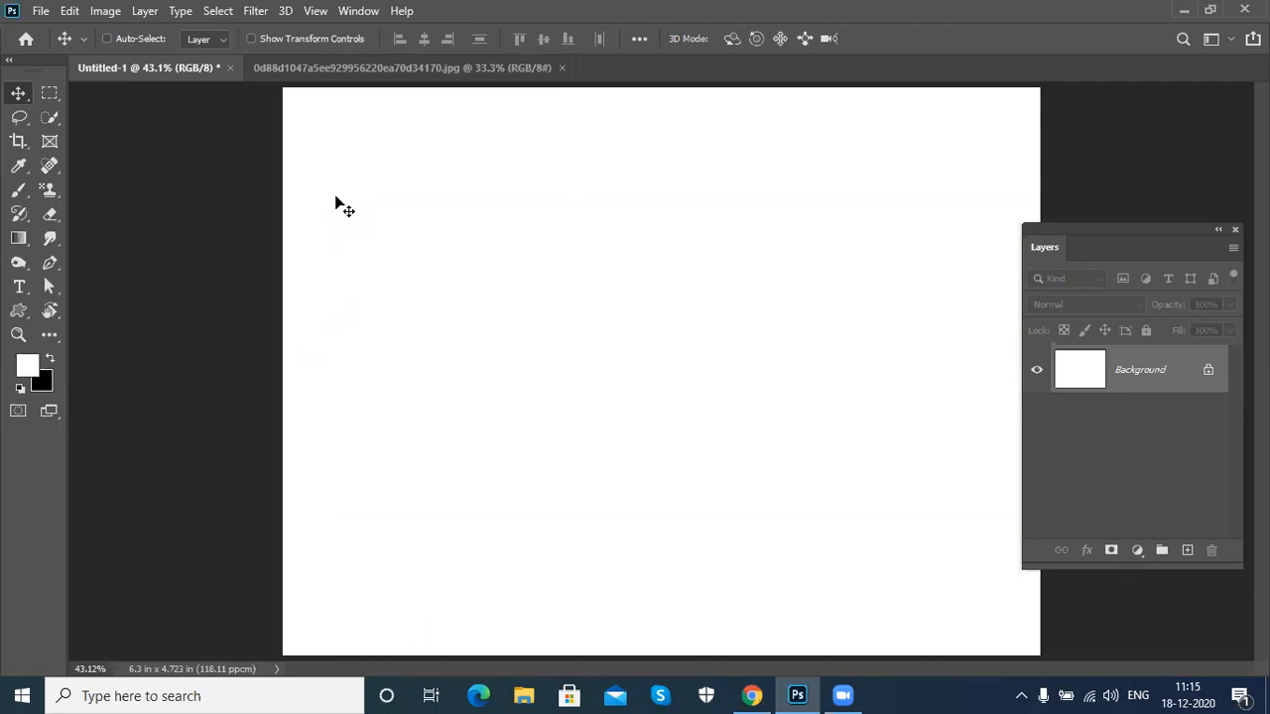
left_click(69, 12)
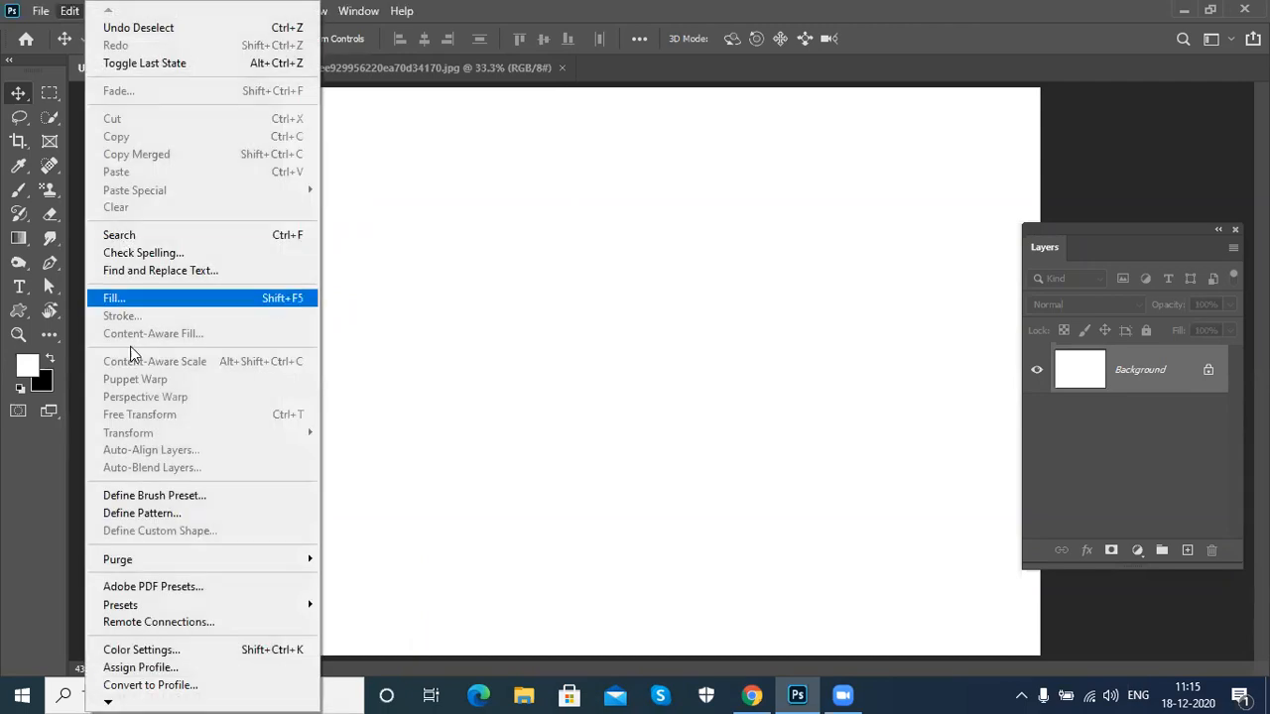
mouse_move(312, 557)
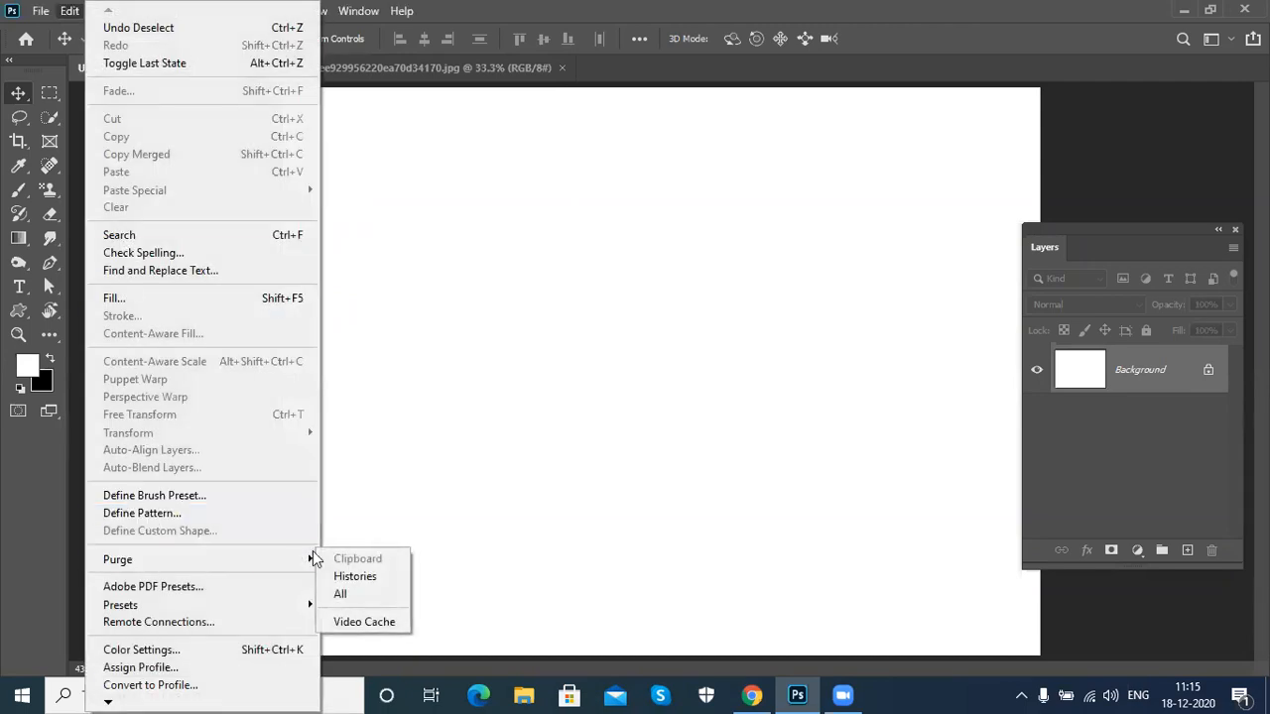
left_click(358, 593)
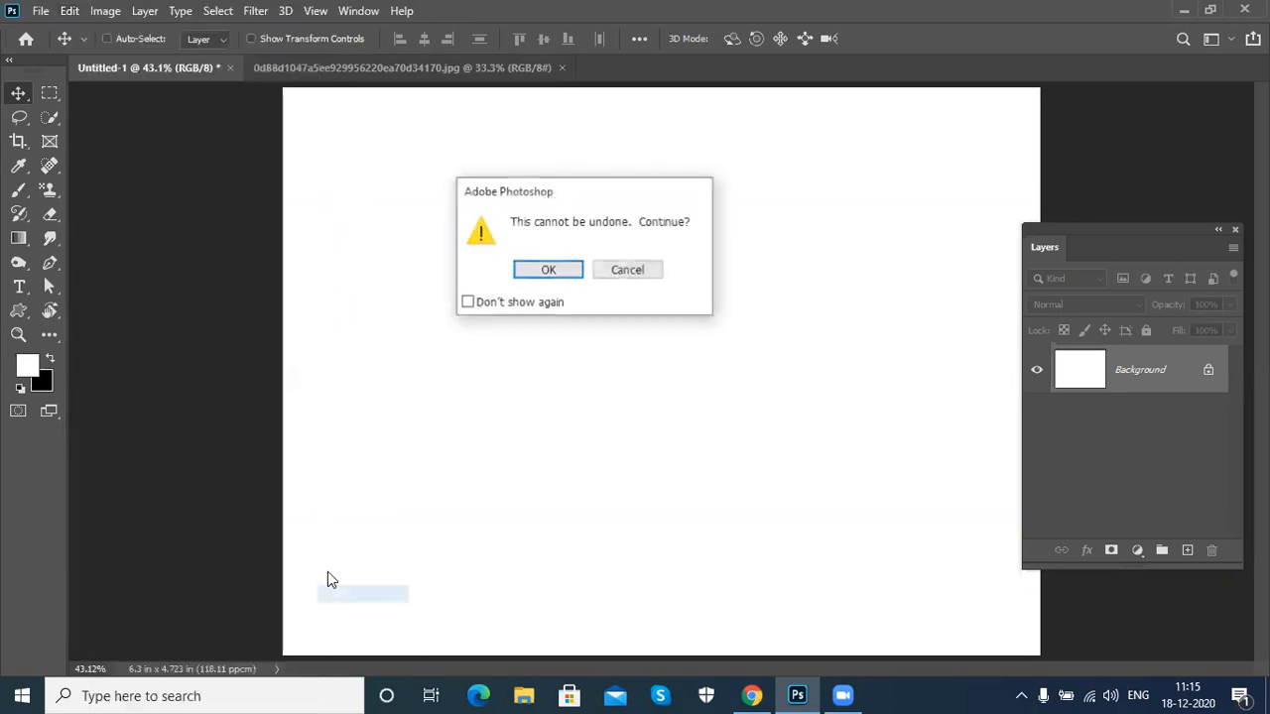
left_click(548, 270)
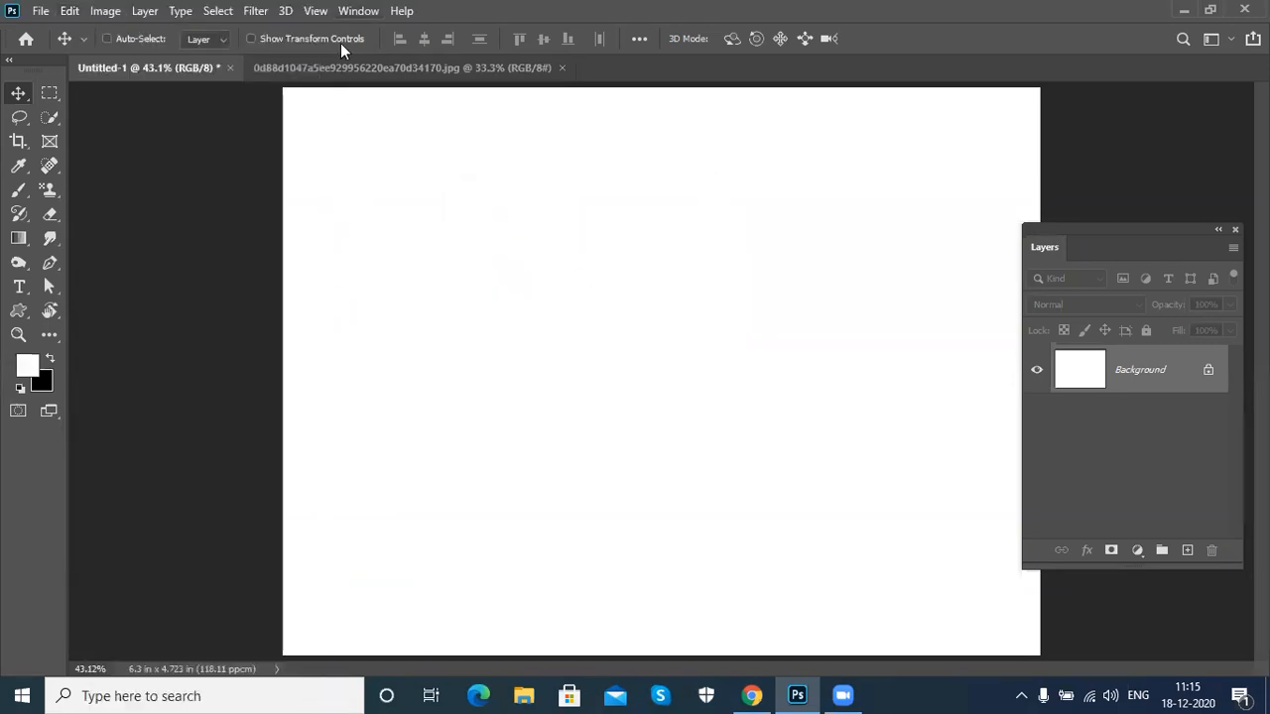
Step: Check which history states the document holds, and close the history list
left_click(358, 10)
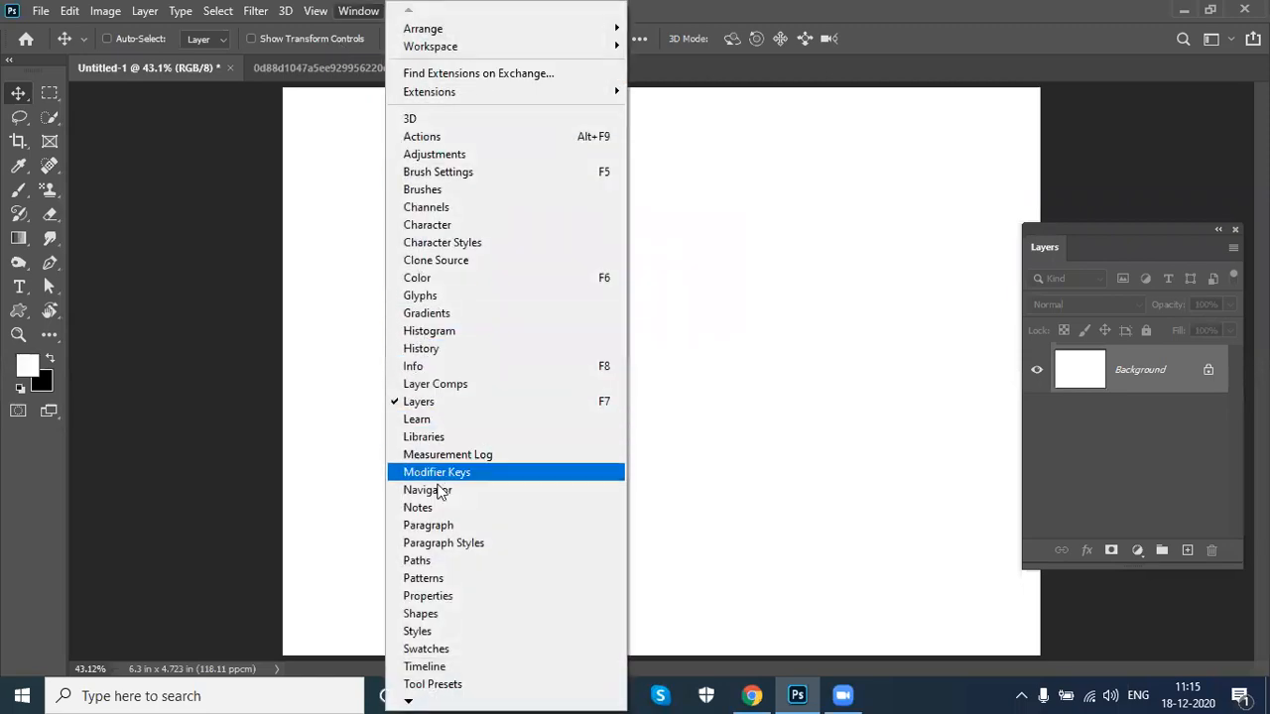
left_click(449, 349)
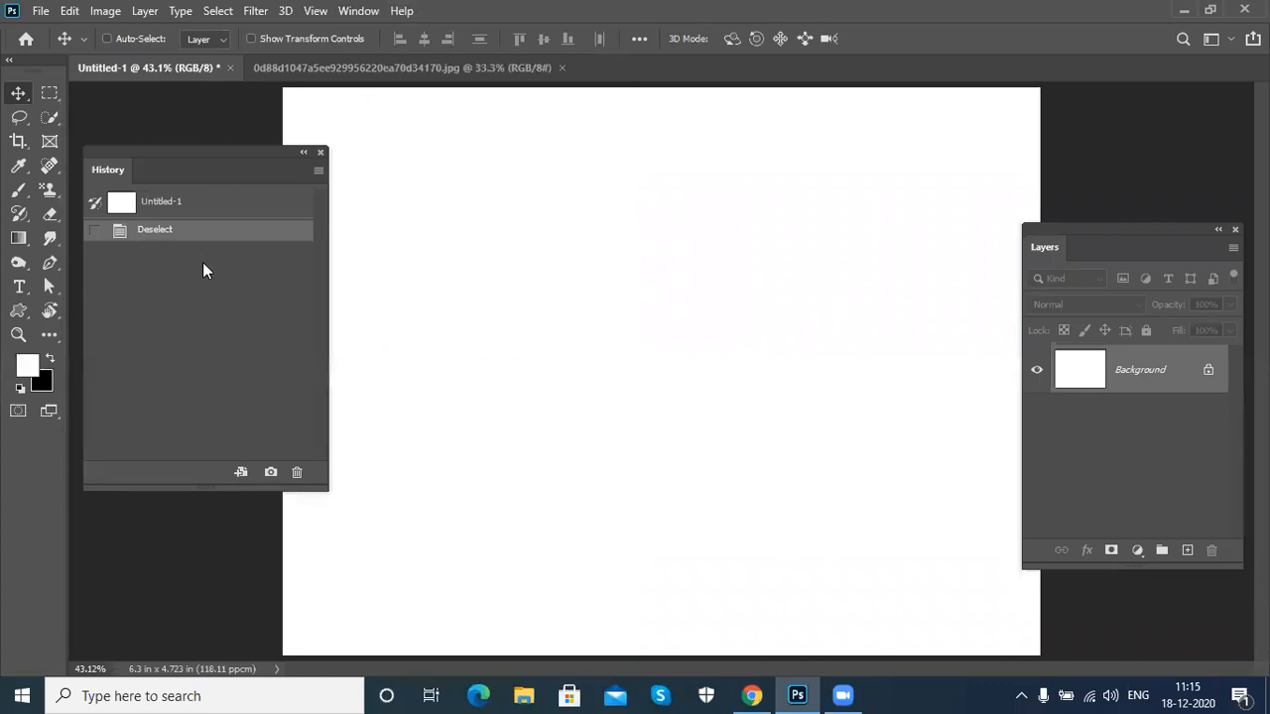
left_click(320, 154)
Step: Open the keyboard shortcut settings and examine the shortcuts assigned to the File menu commands
left_click(69, 10)
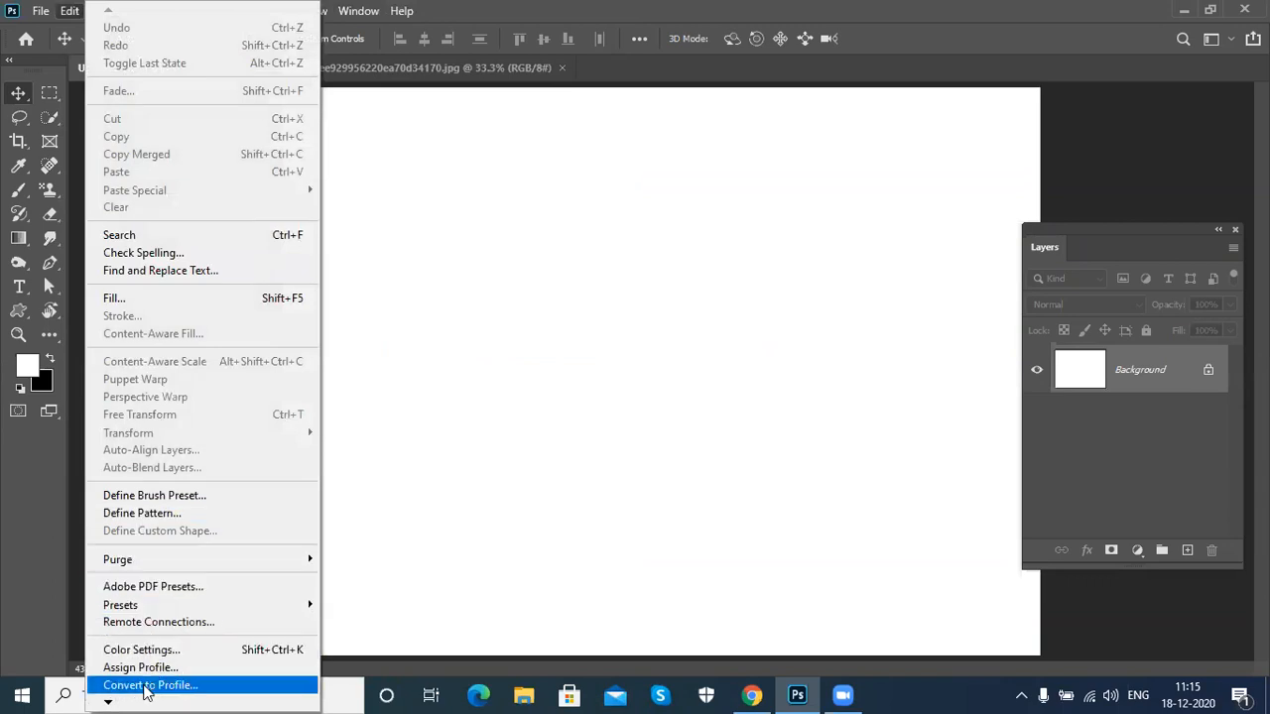
mouse_move(136, 693)
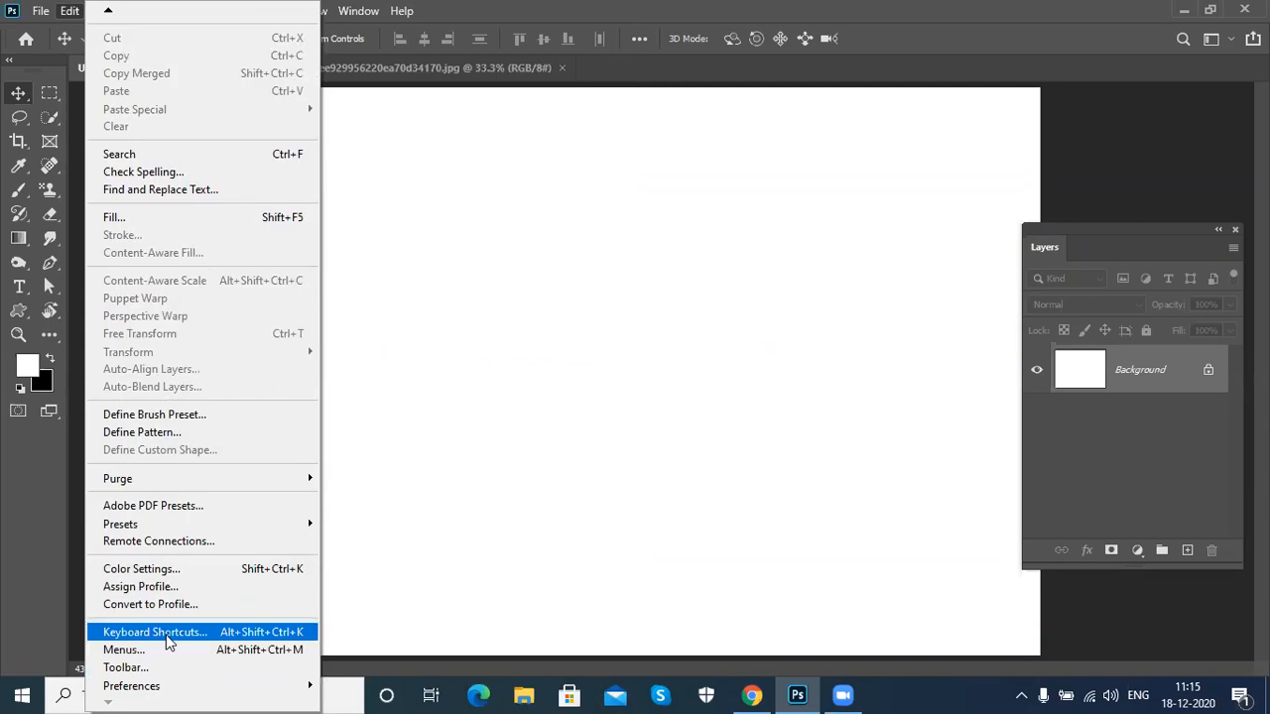
left_click(166, 635)
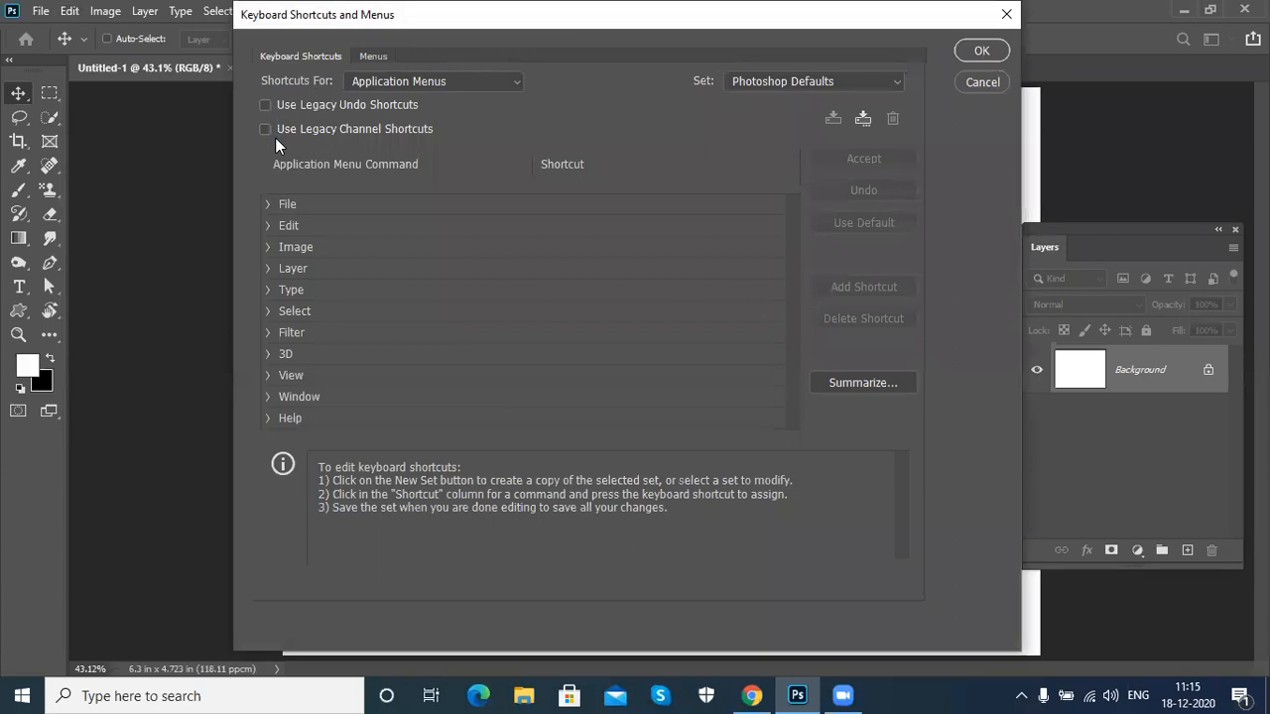
left_click(268, 207)
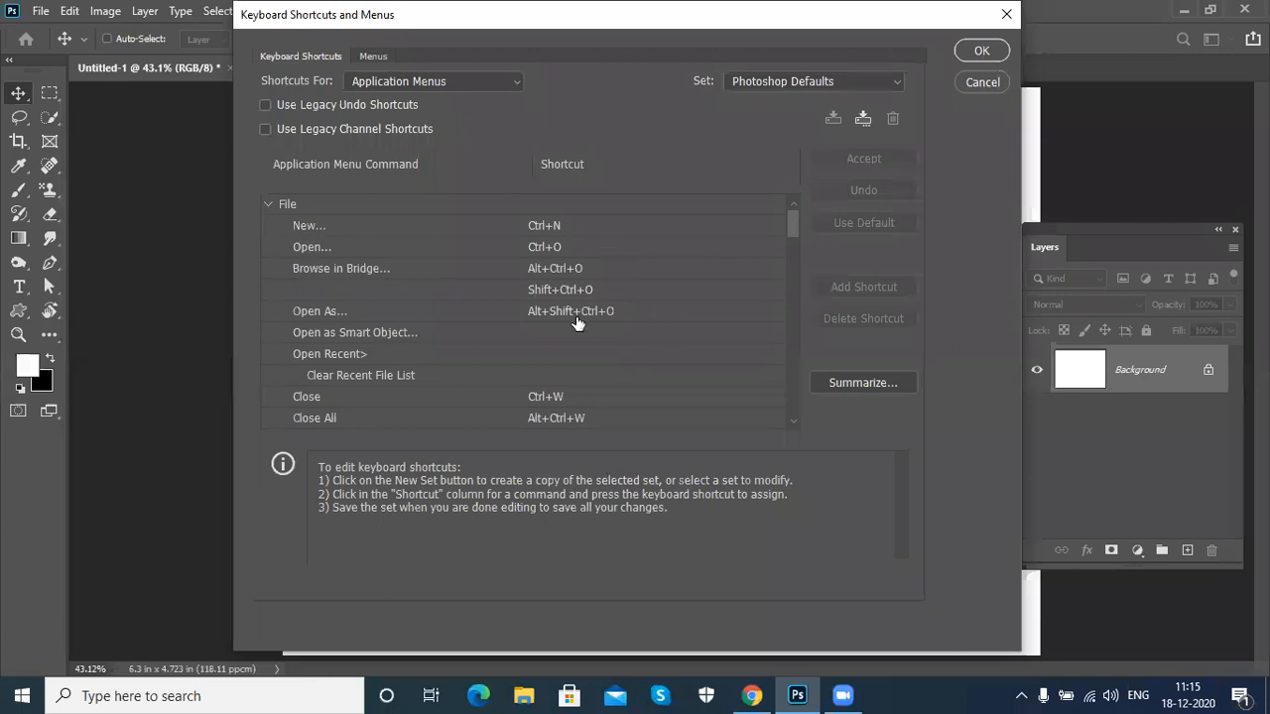
scroll(585, 355, "down", 2)
scroll(585, 353, "down", 8)
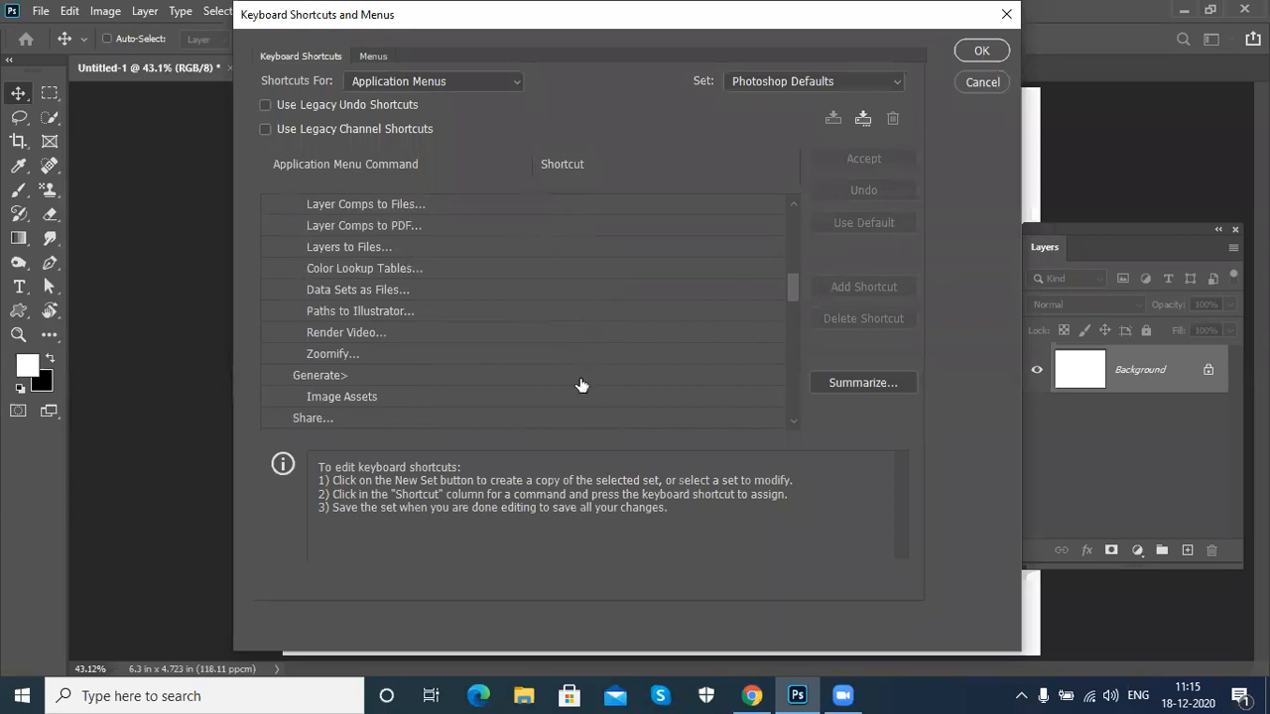
scroll(582, 383, "up", 7)
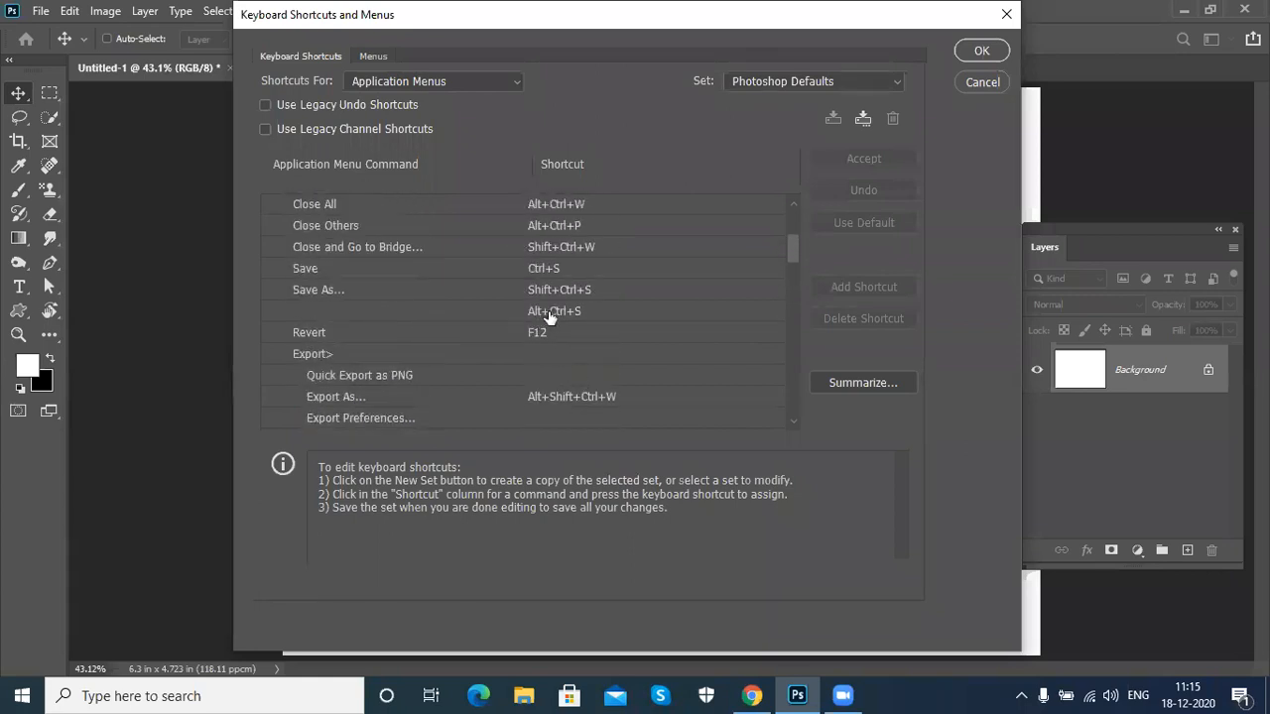
scroll(548, 320, "up", 3)
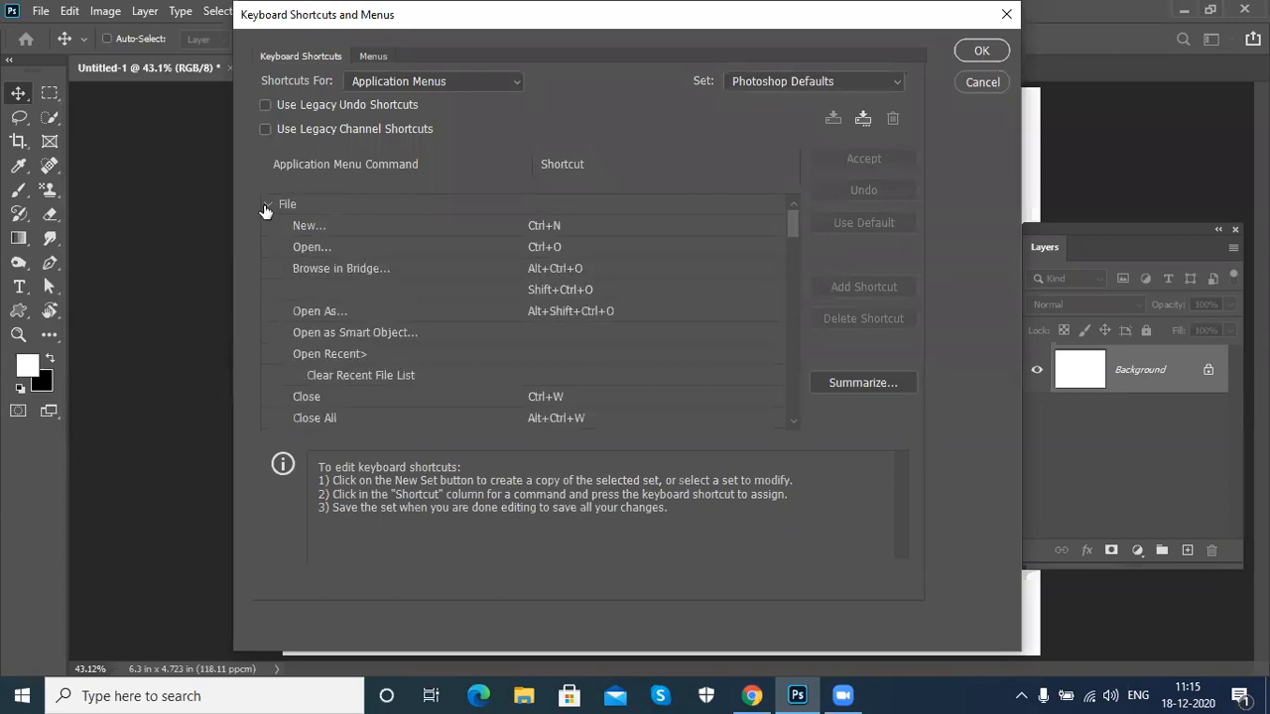
left_click(265, 206)
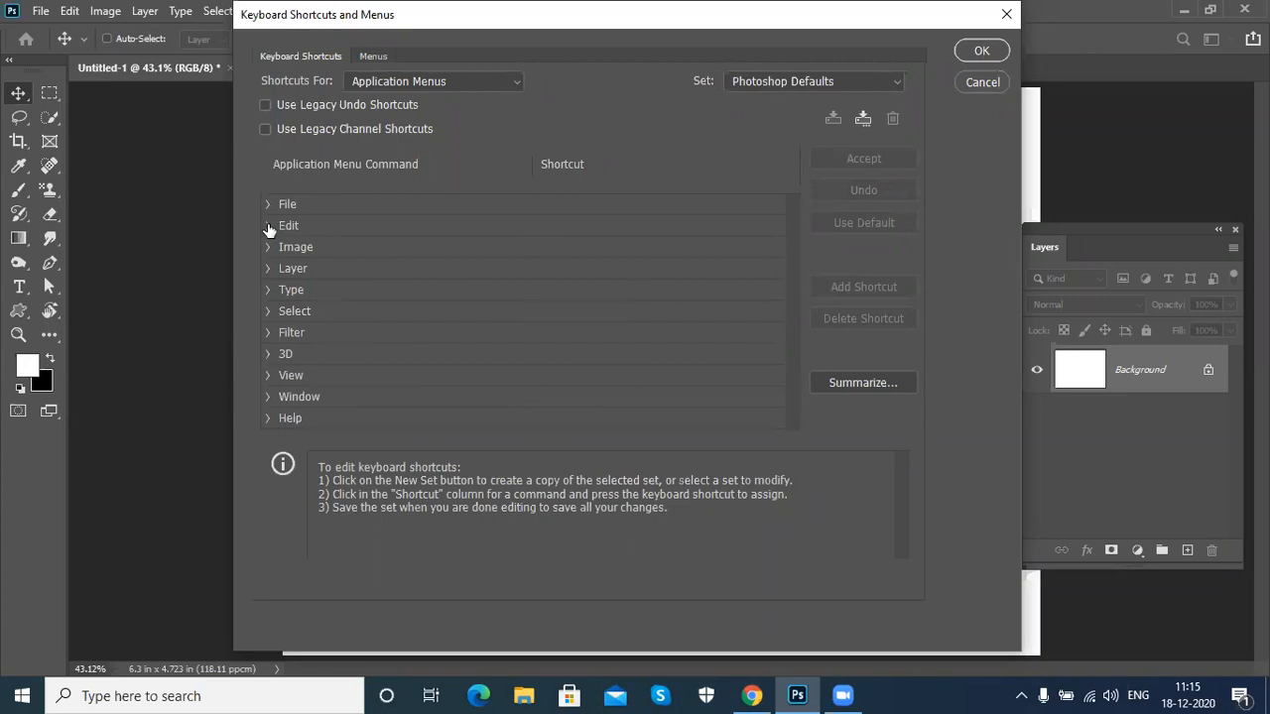
Step: Try Ctrl+P and Ctrl+, as the keyboard shortcut for the Edit menu's Stroke command
left_click(267, 226)
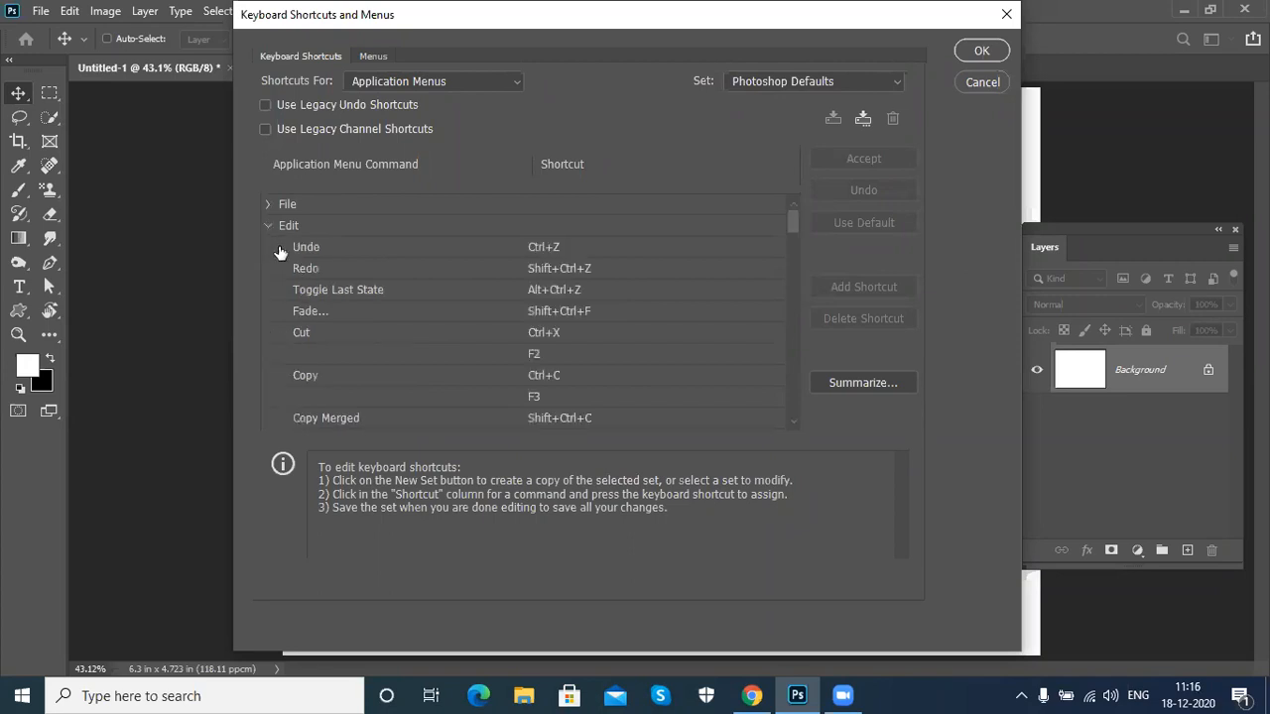
scroll(418, 312, "down", 4)
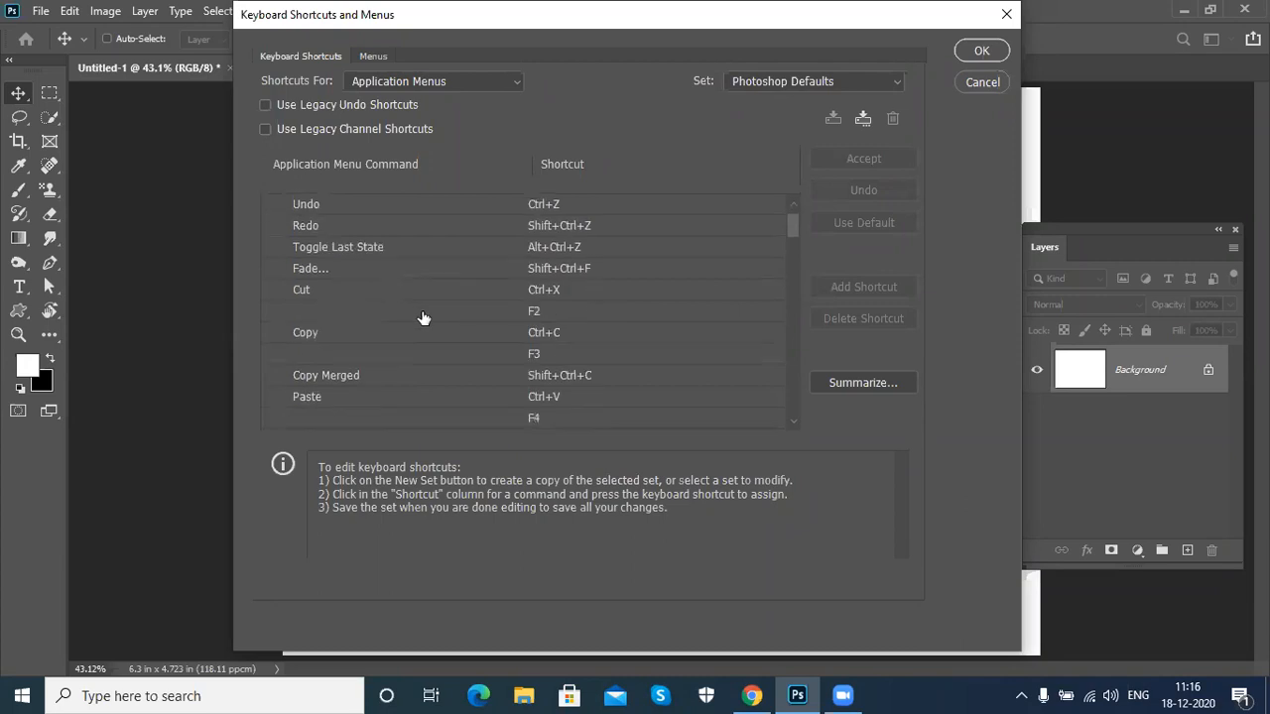
scroll(419, 312, "down", 1)
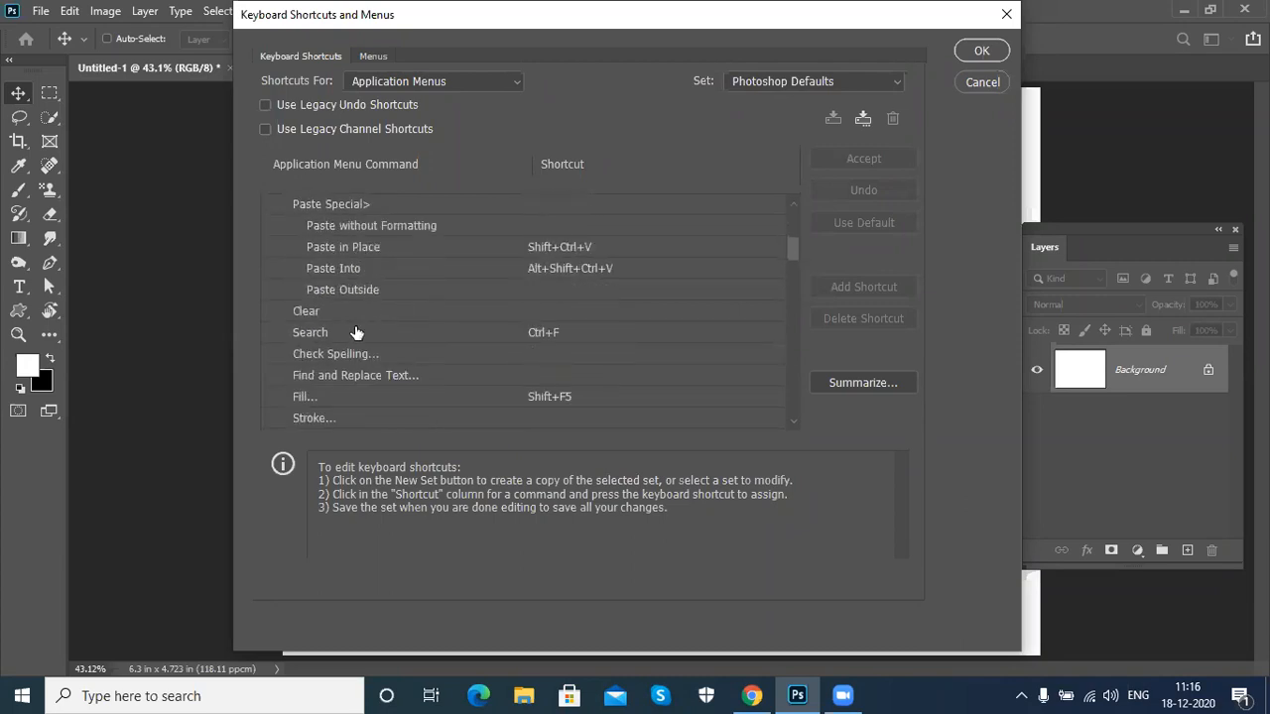
scroll(332, 385, "down", 2)
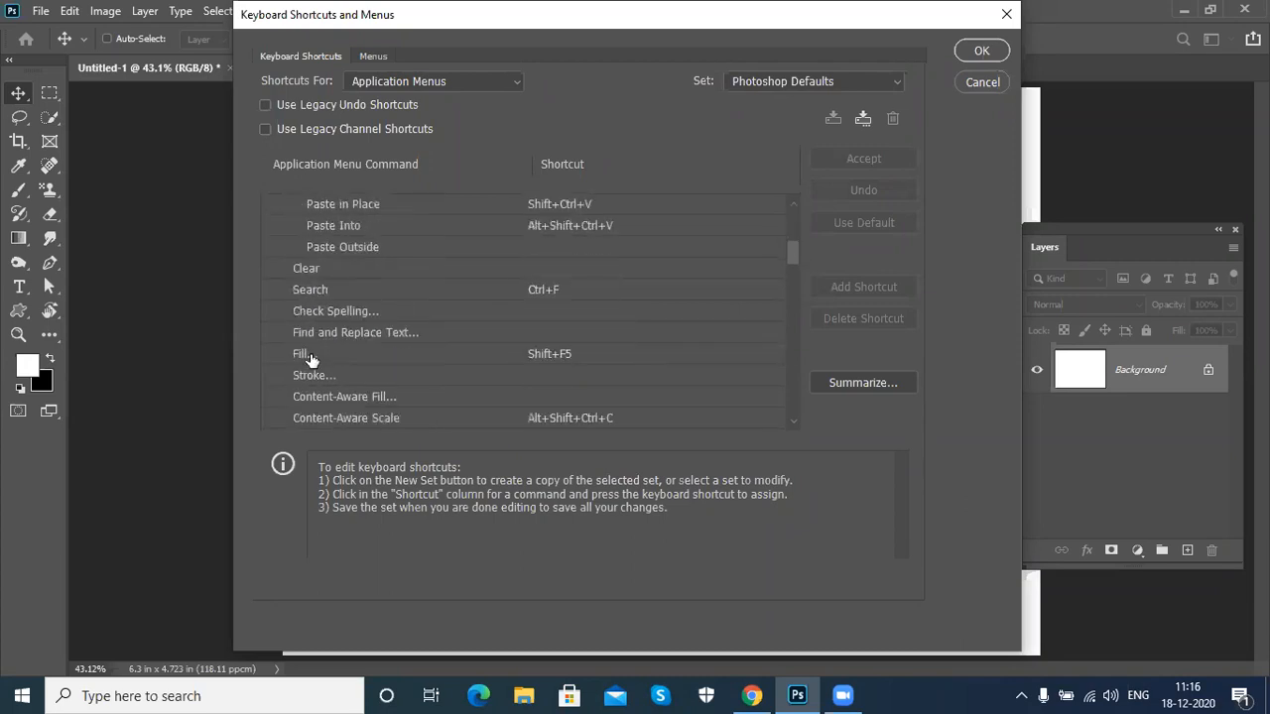
left_click(554, 374)
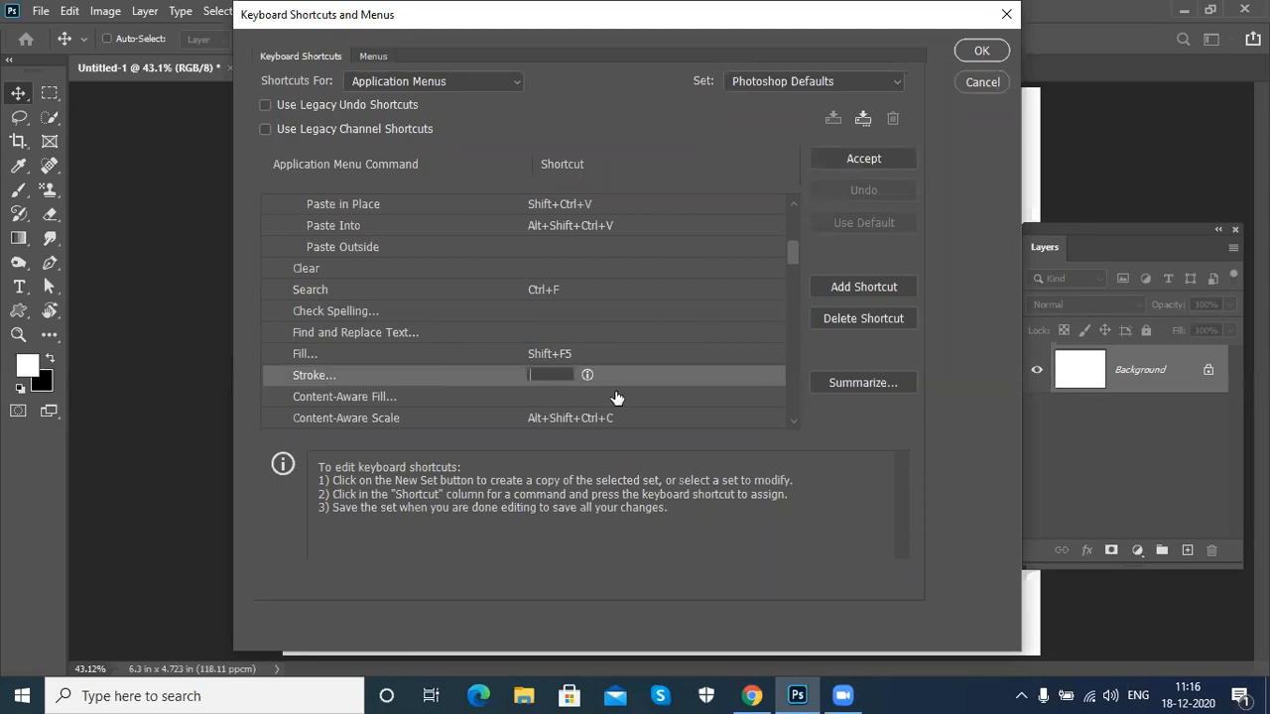
key("ctrl+p")
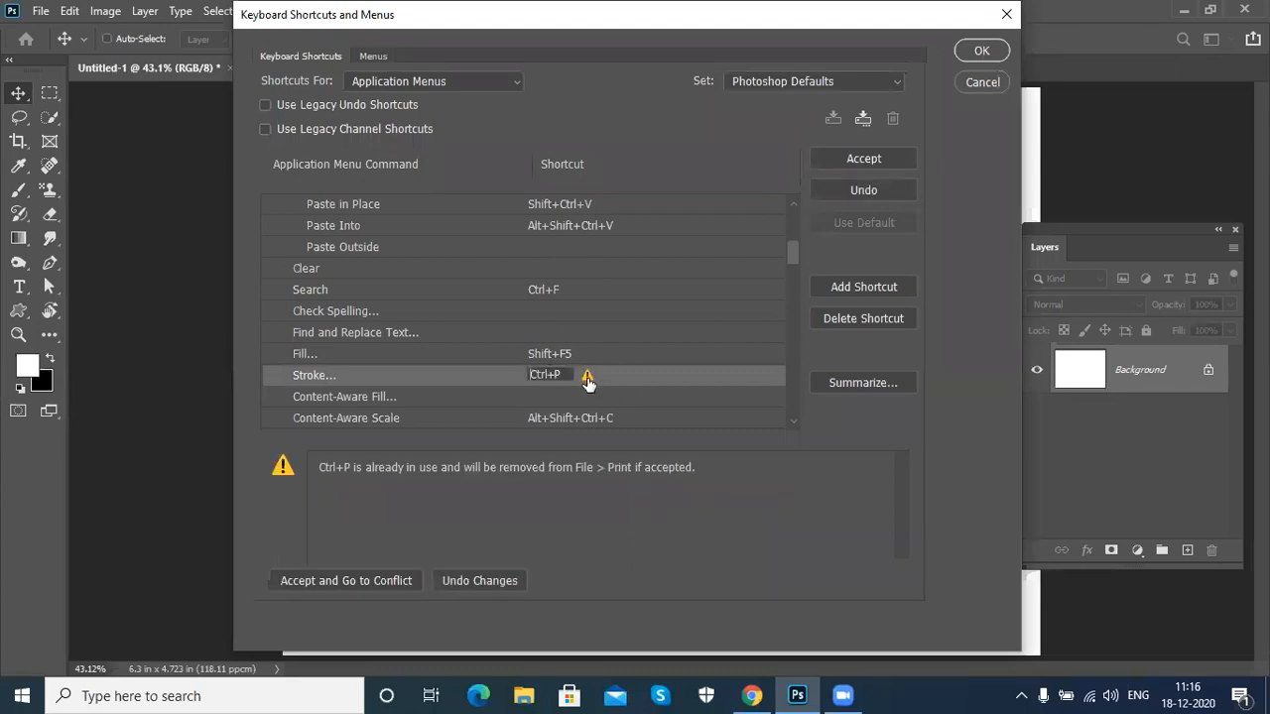
left_click_drag(562, 378, 496, 380)
key("ctrl+comma")
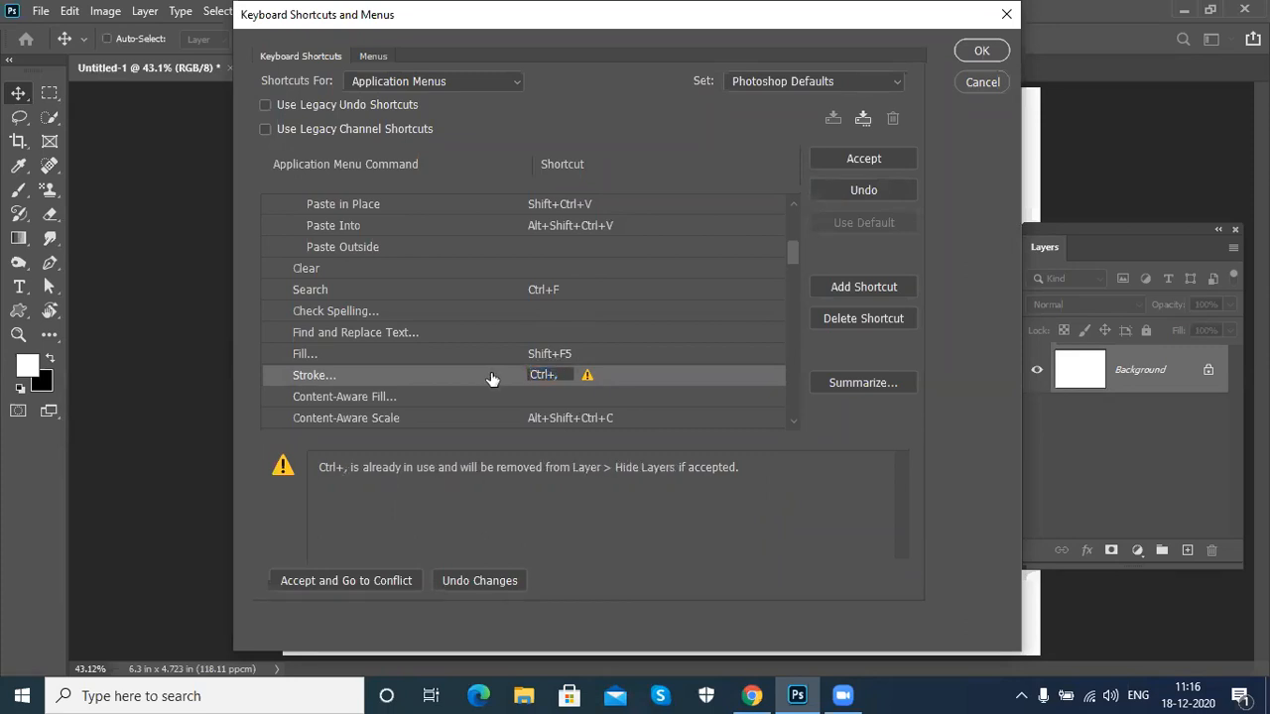
Step: Set the Stroke command's shortcut to Shift+Ctrl+, and accept and save the change
left_click_drag(563, 374, 516, 374)
key("ctrl+shift+comma")
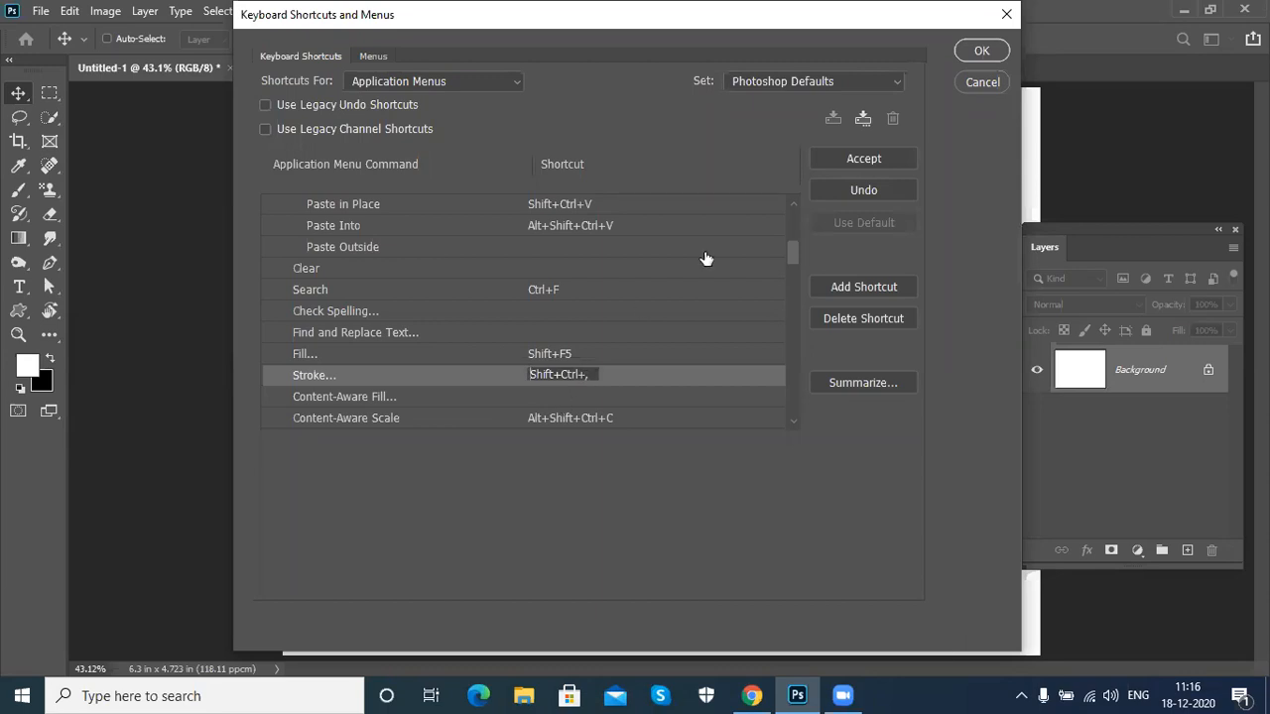
left_click(863, 158)
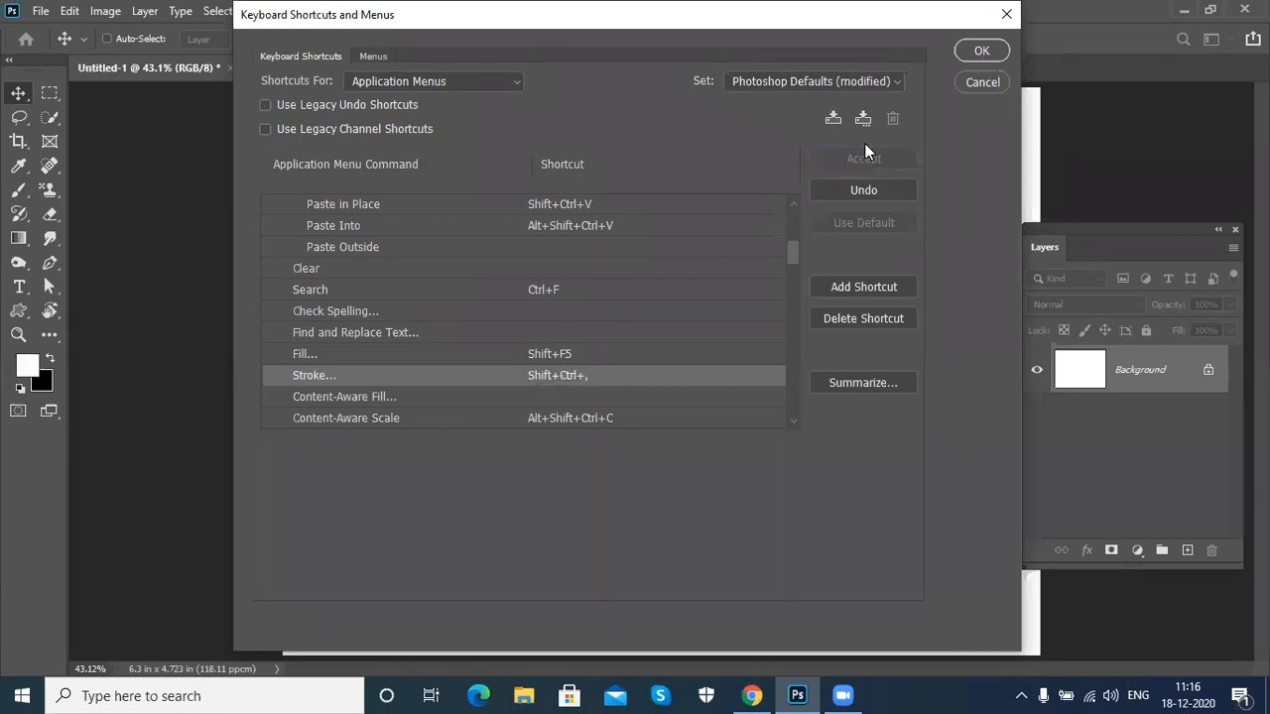
left_click(981, 53)
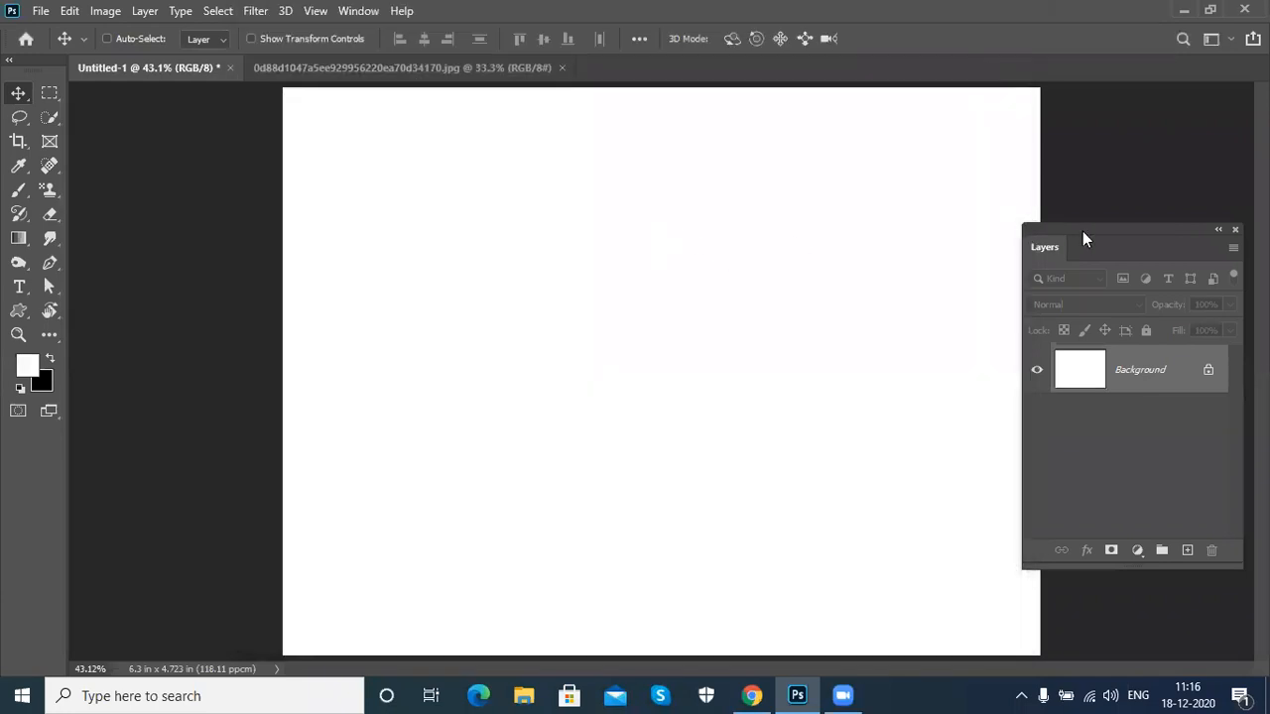
Step: Add a new layer and draw a large irregular Lasso selection across the middle of the canvas
left_click_drag(1082, 231, 1078, 221)
left_click(1166, 541)
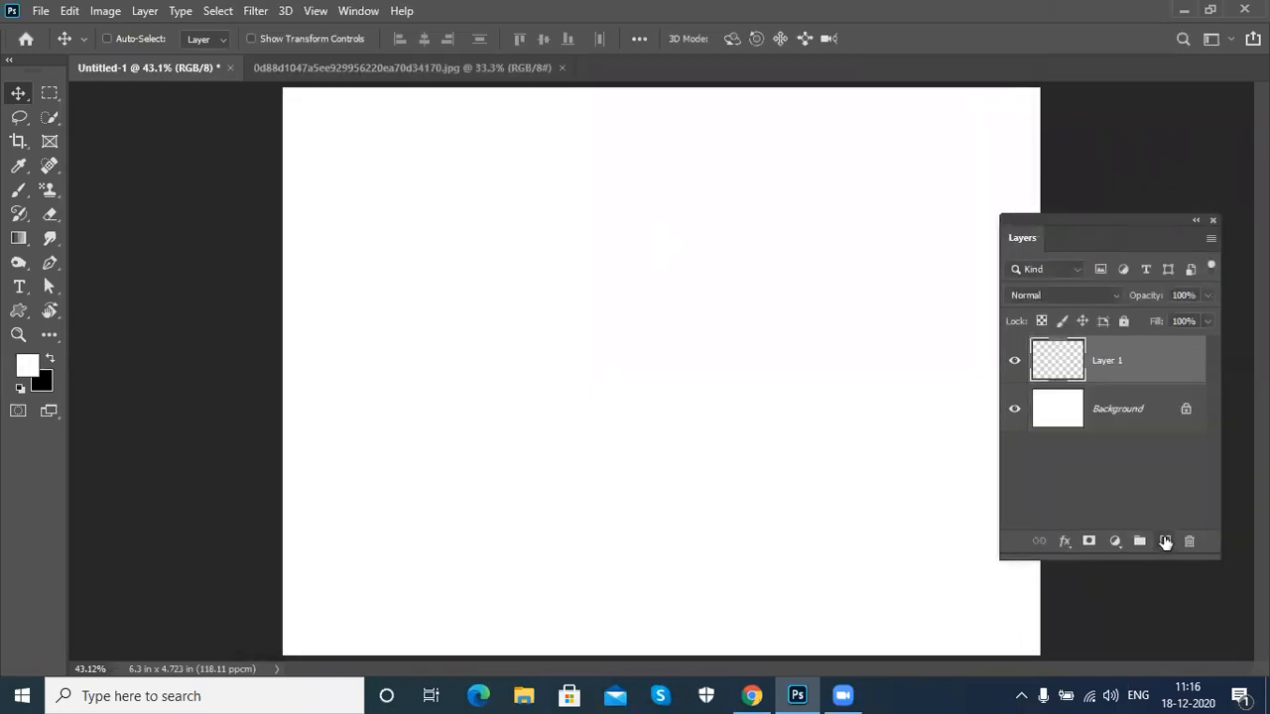
left_click(19, 117)
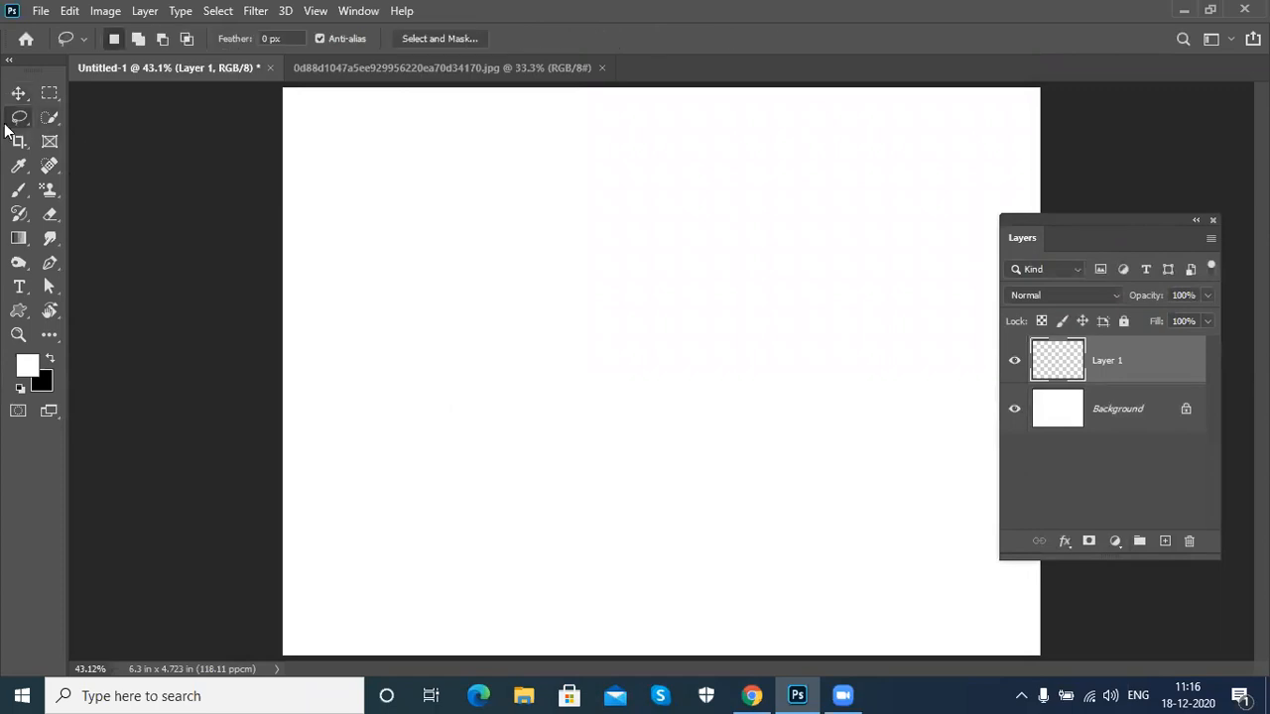
mouse_move(521, 502)
left_mouse_down()
mouse_move(433, 344)
mouse_move(722, 239)
mouse_move(884, 555)
mouse_move(769, 583)
left_mouse_up()
Step: Stroke the lasso selection with a 2 px red line located inside the edge
key("alt+e")
key("s")
left_click_drag(220, 260, 214, 153)
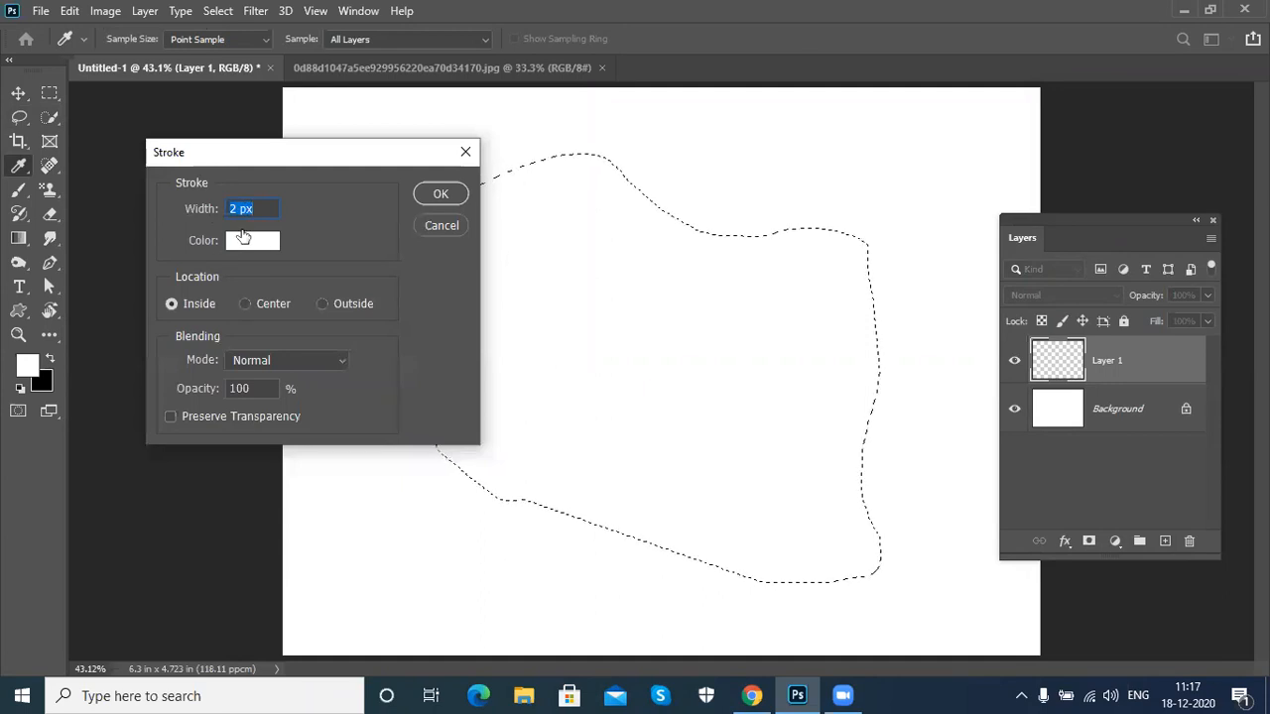
left_click(252, 240)
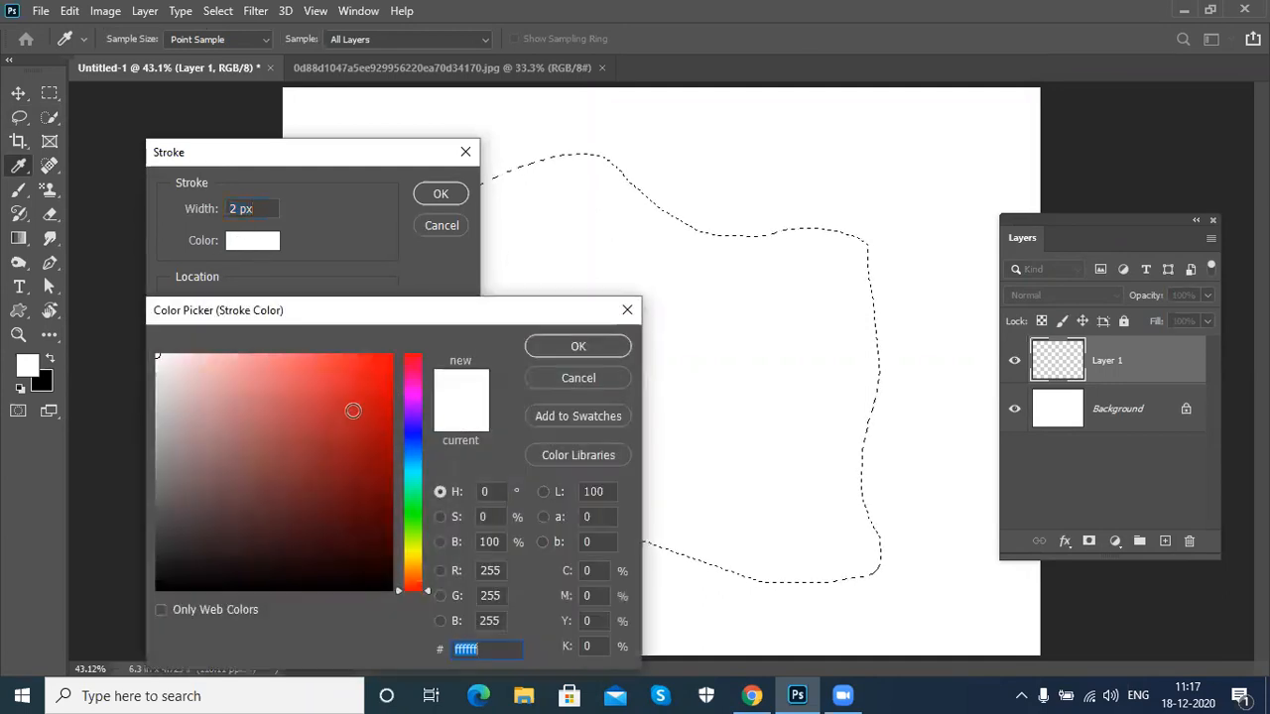
type("ff0000")
left_click(608, 353)
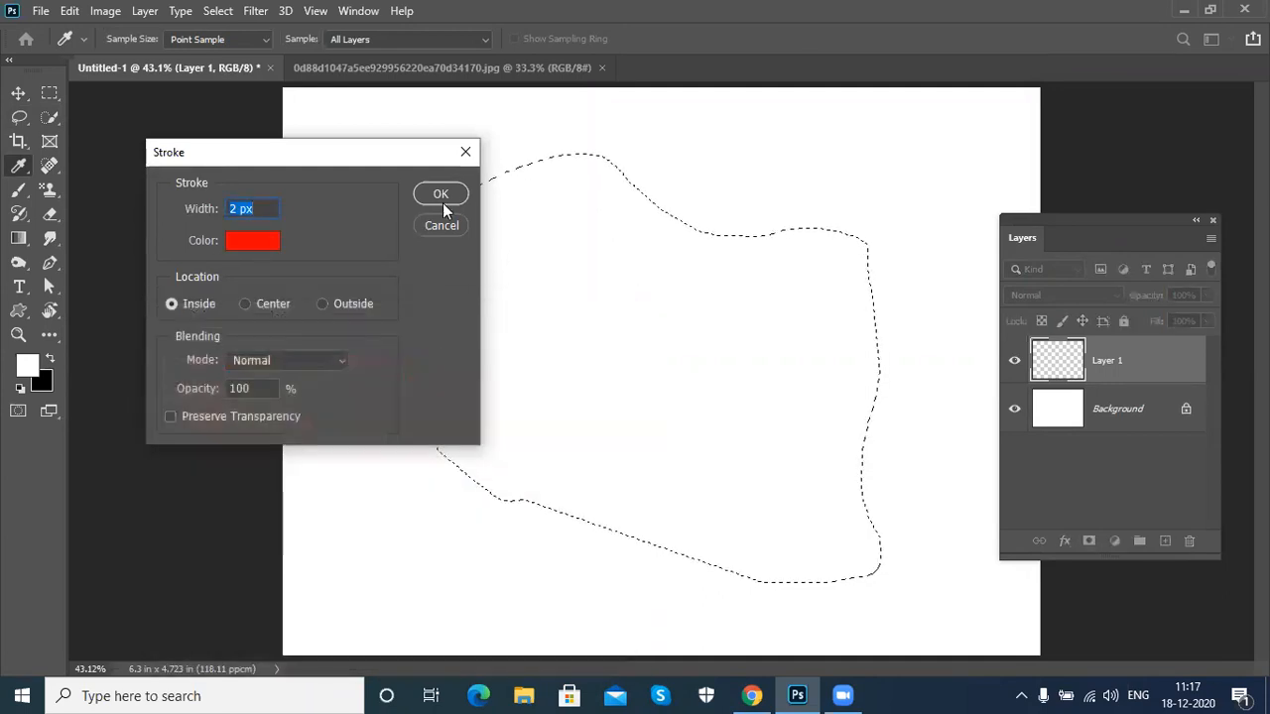
left_click(443, 201)
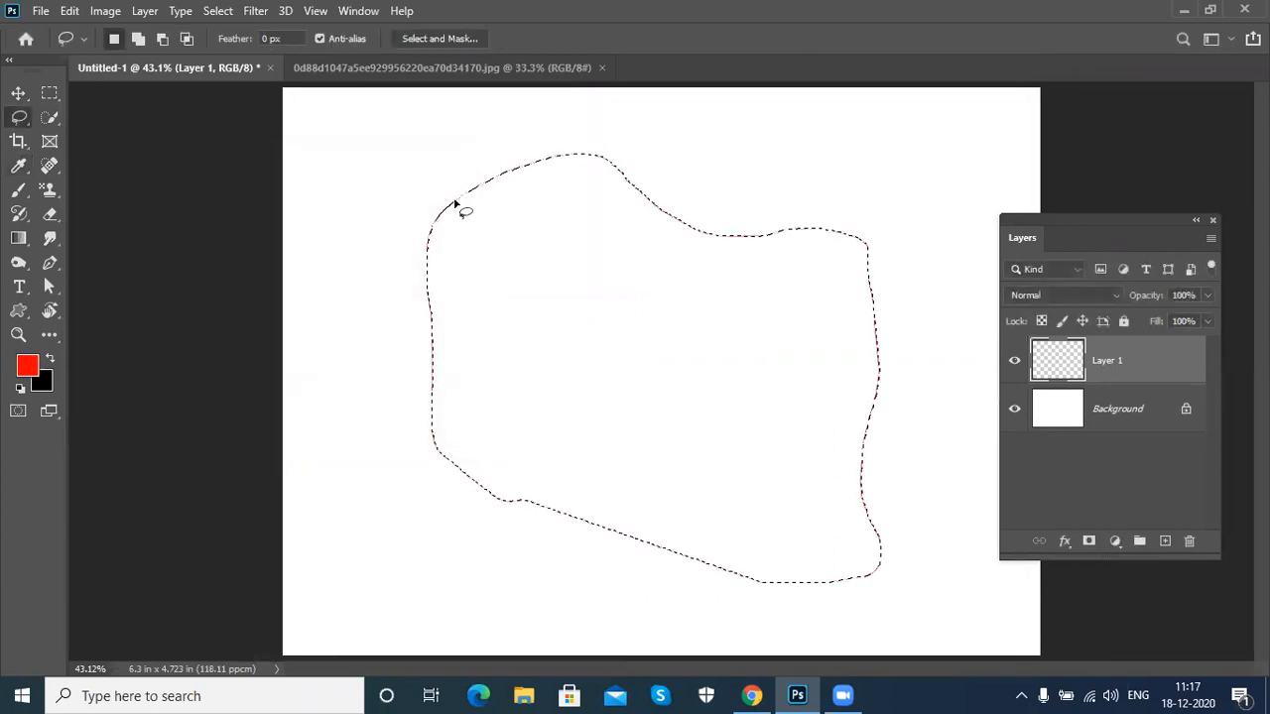
Step: Clear the selection and delete the layer holding the red outline
key("ctrl+d")
key("v")
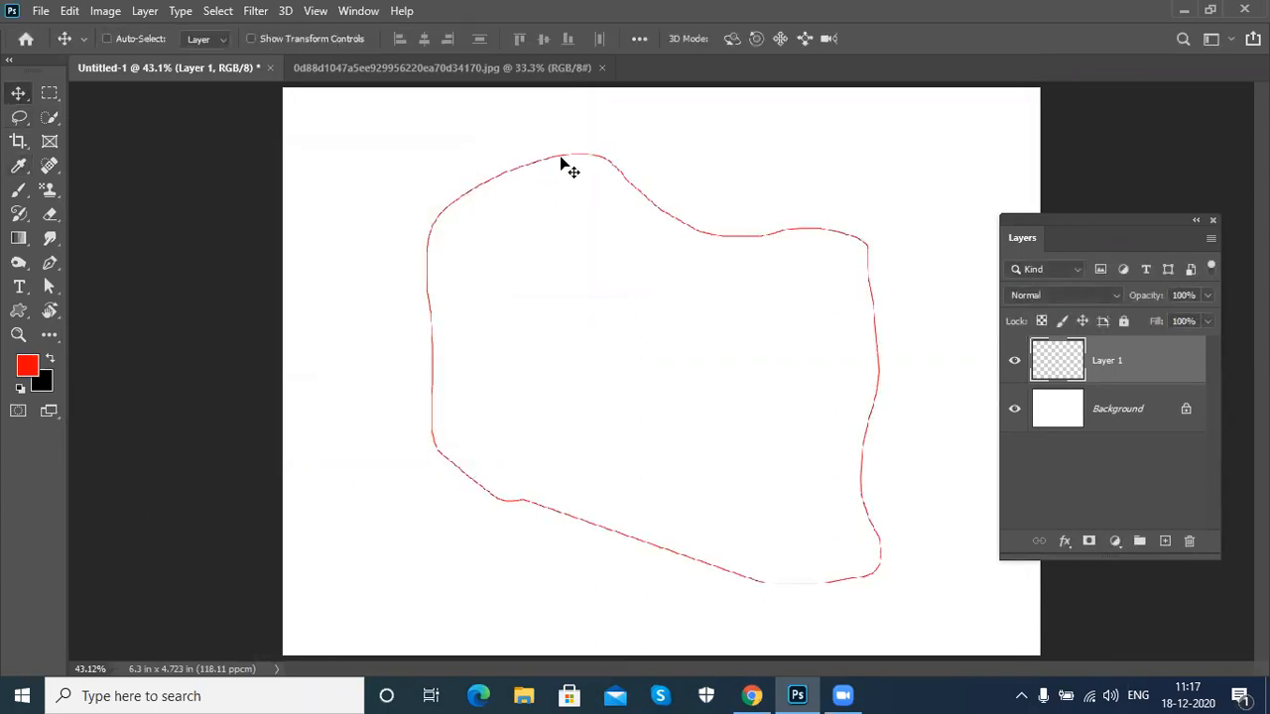
mouse_move(562, 159)
left_mouse_down()
mouse_move(472, 195)
mouse_move(510, 189)
mouse_move(527, 205)
left_mouse_up()
left_click_drag(1165, 369, 1188, 541)
Step: Delete the Stroke command's custom shortcut from the keyboard shortcut settings and save the change
left_click(69, 14)
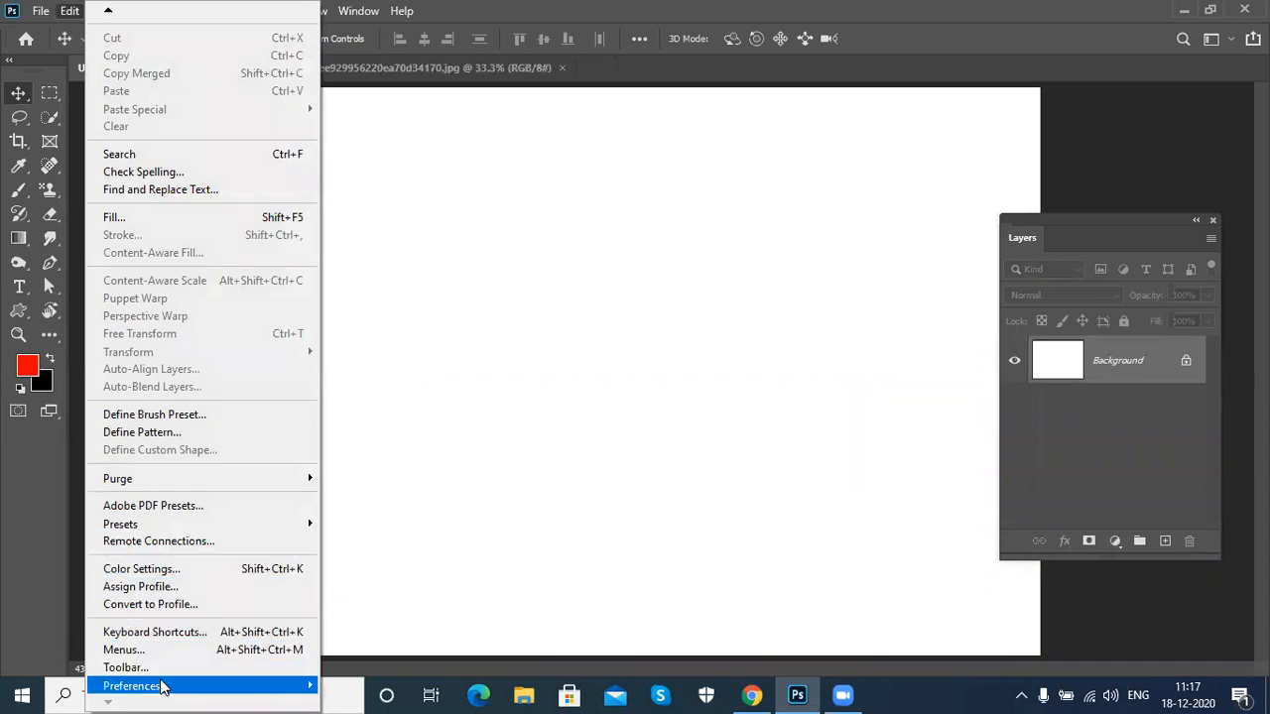
left_click(184, 635)
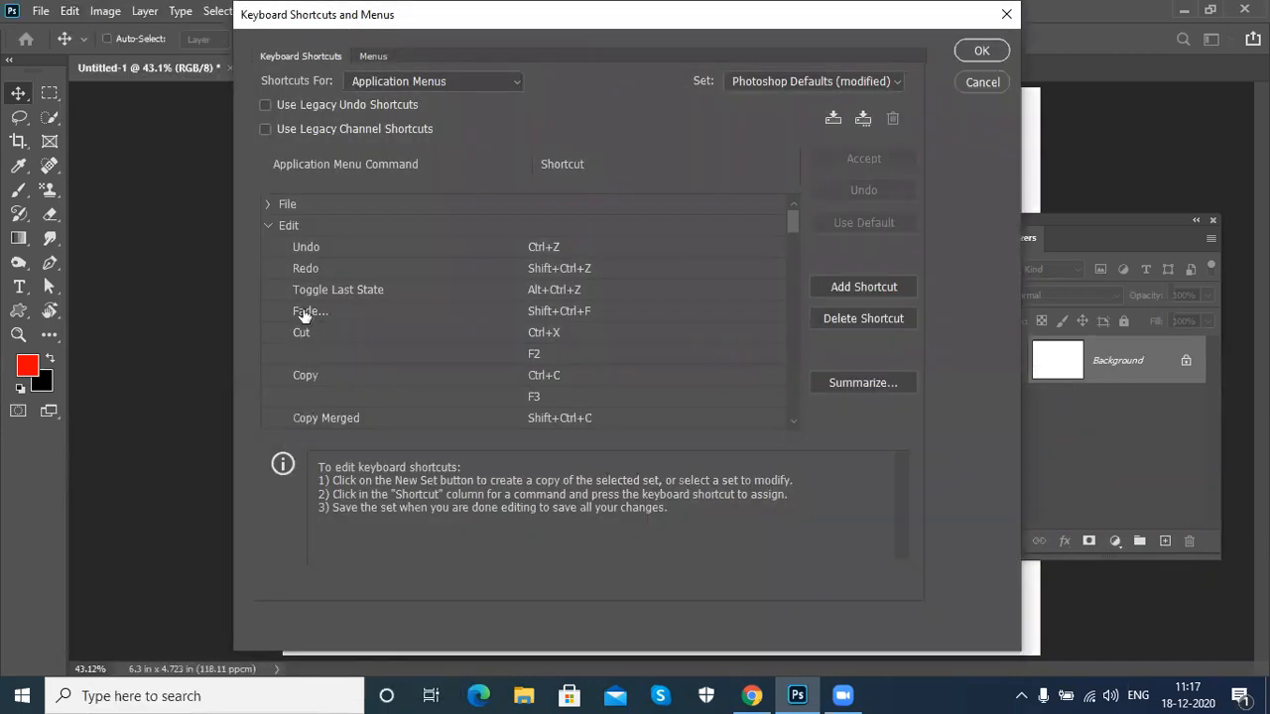
left_click_drag(794, 227, 798, 261)
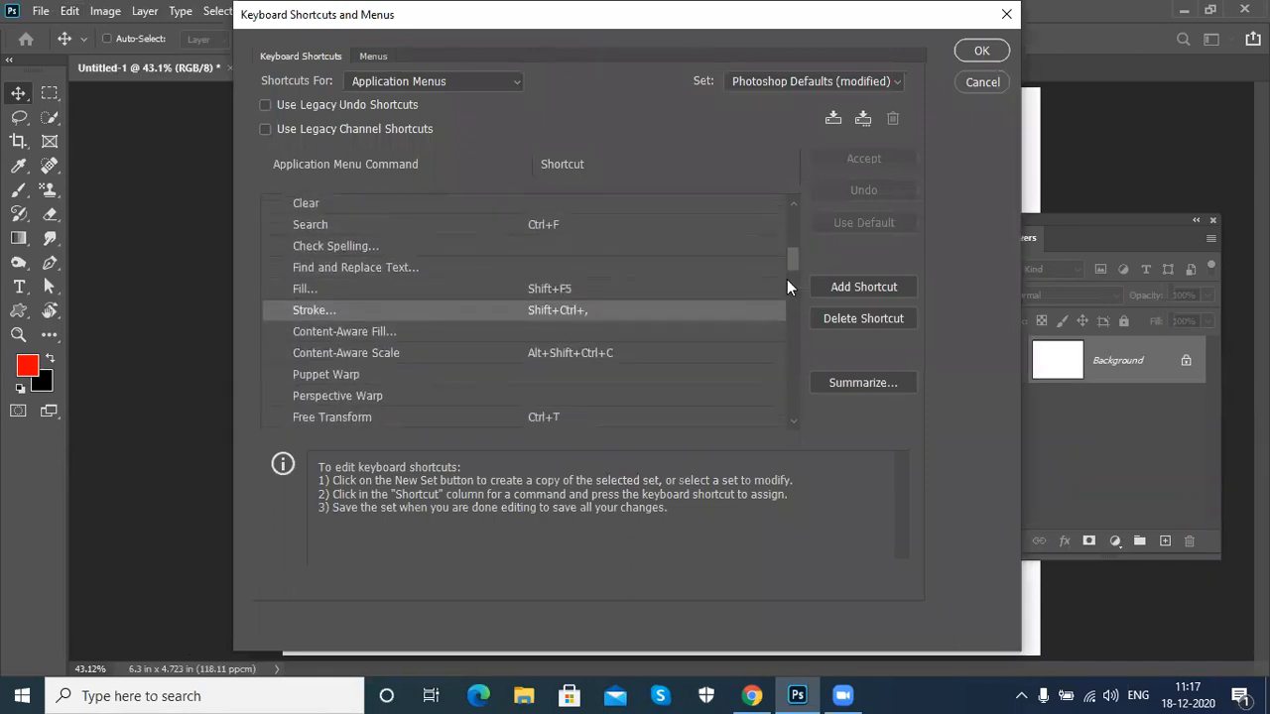
left_click(573, 311)
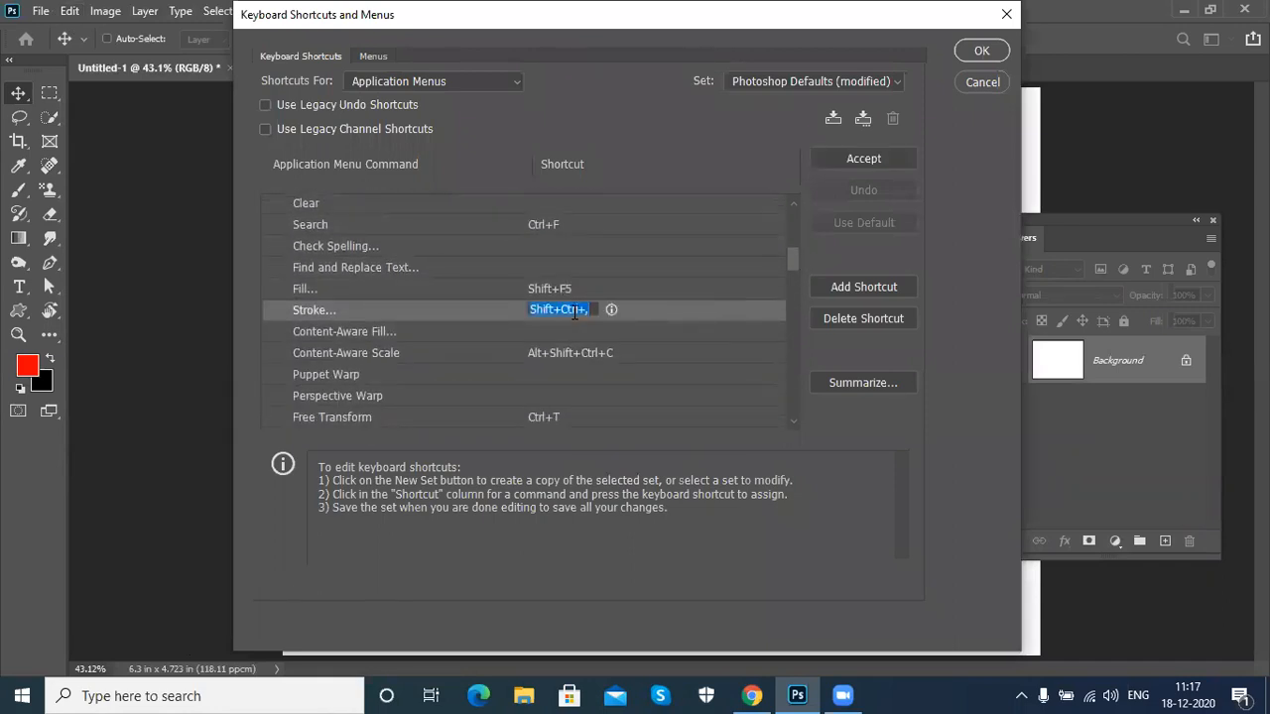
left_click(853, 320)
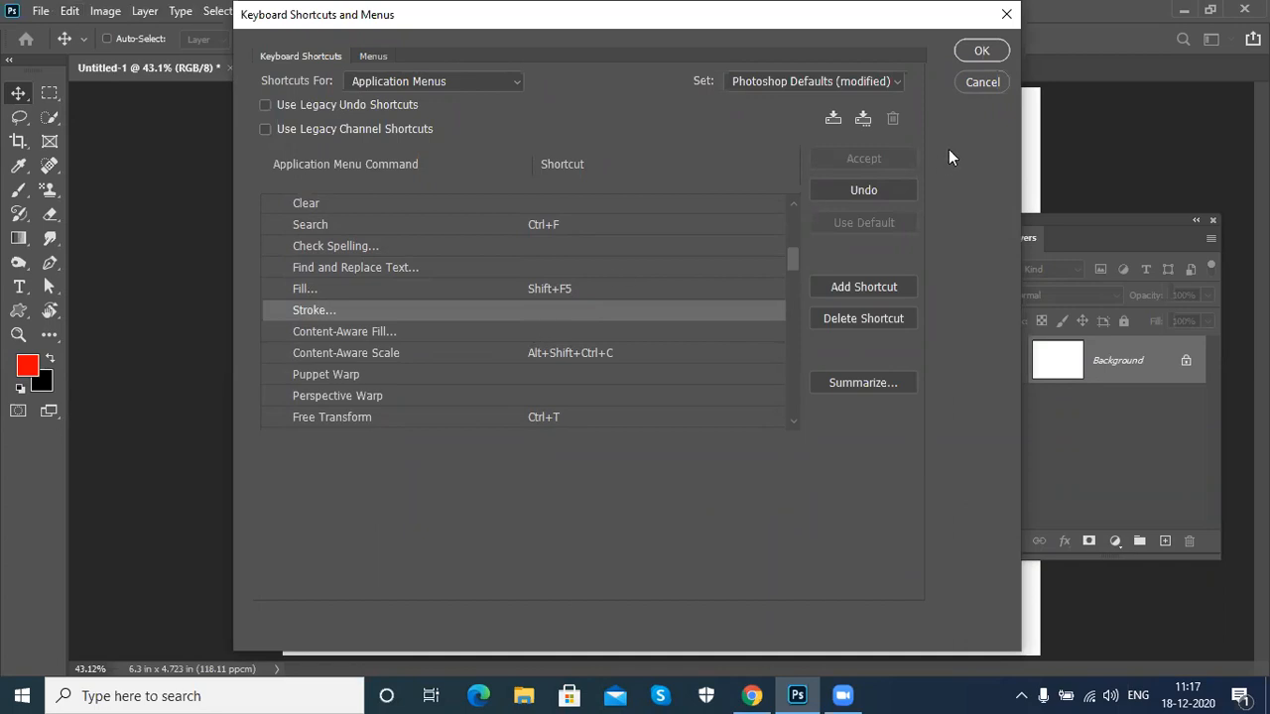
left_click(982, 52)
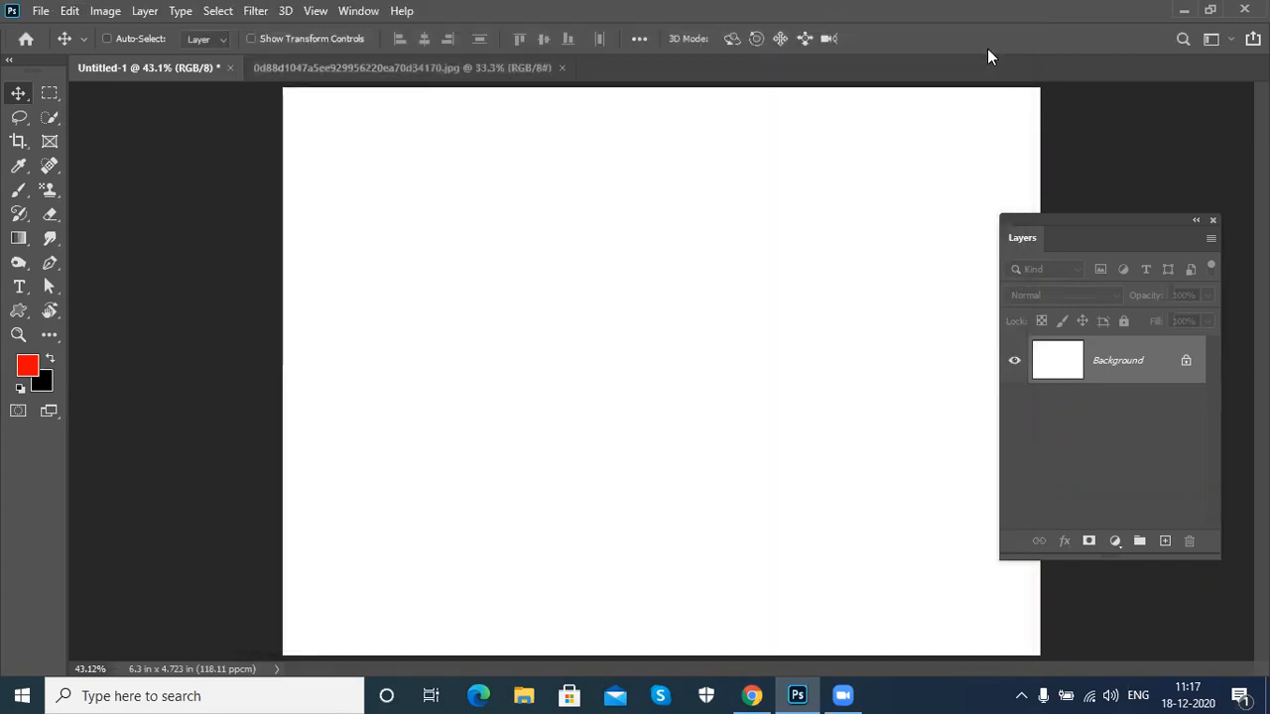
Step: Open the application menu customization settings and hide the New and Open commands of the File menu
left_click(70, 12)
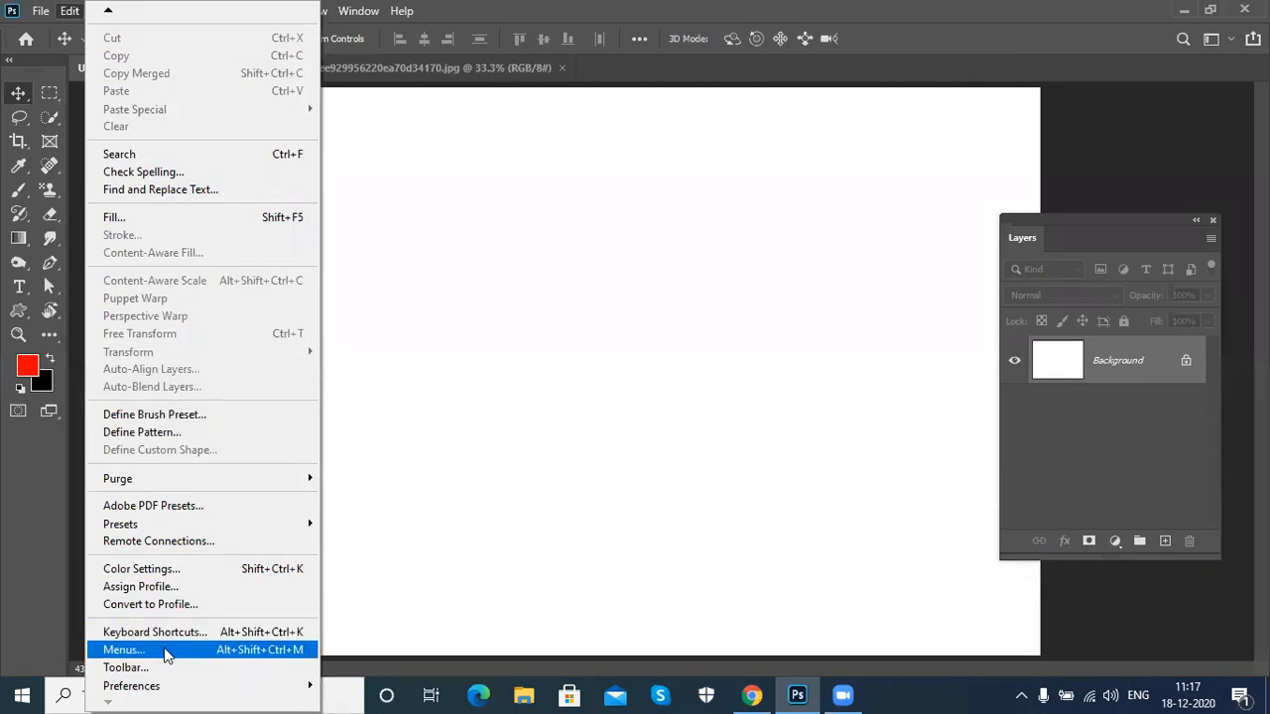
left_click(124, 650)
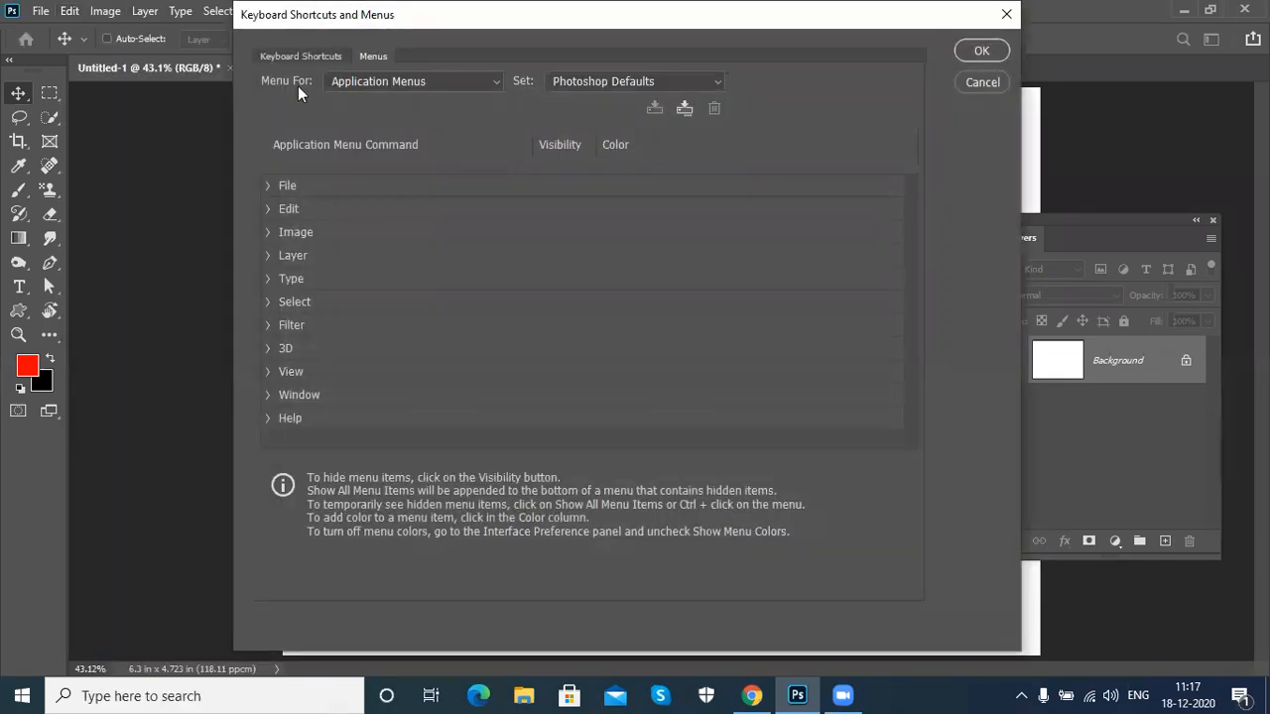
left_click_drag(389, 27, 384, 104)
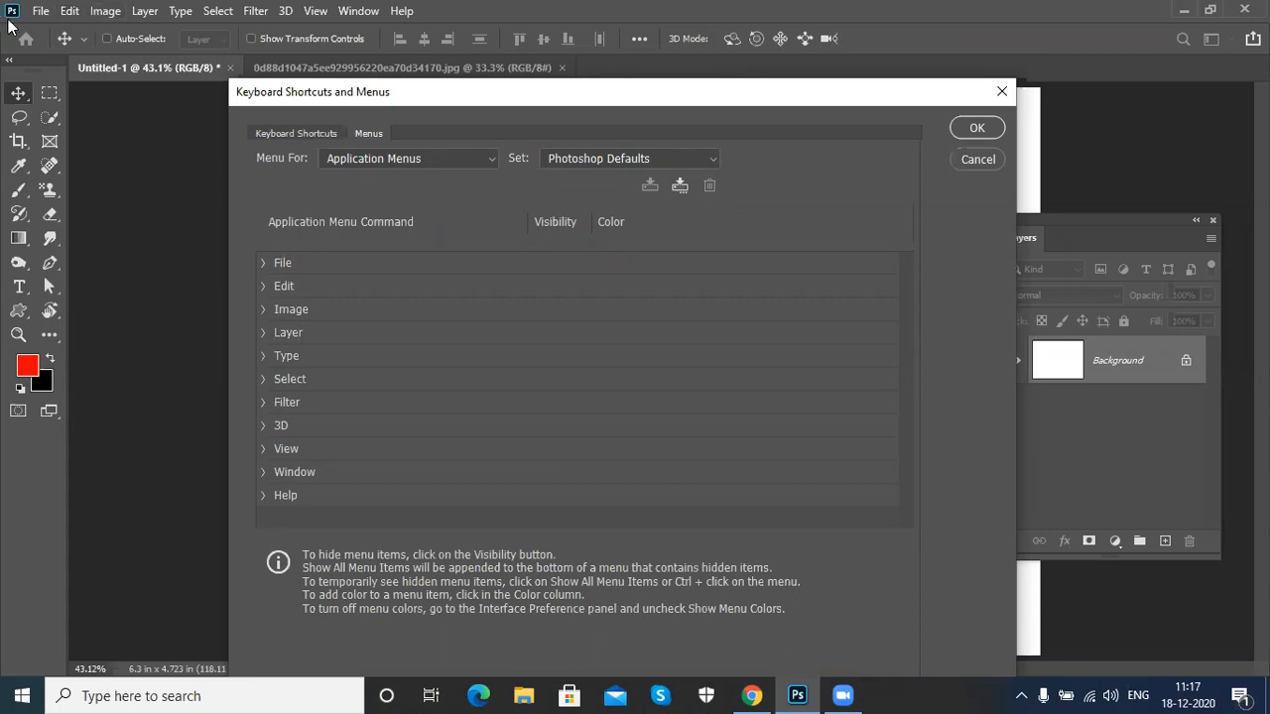
left_click(40, 11)
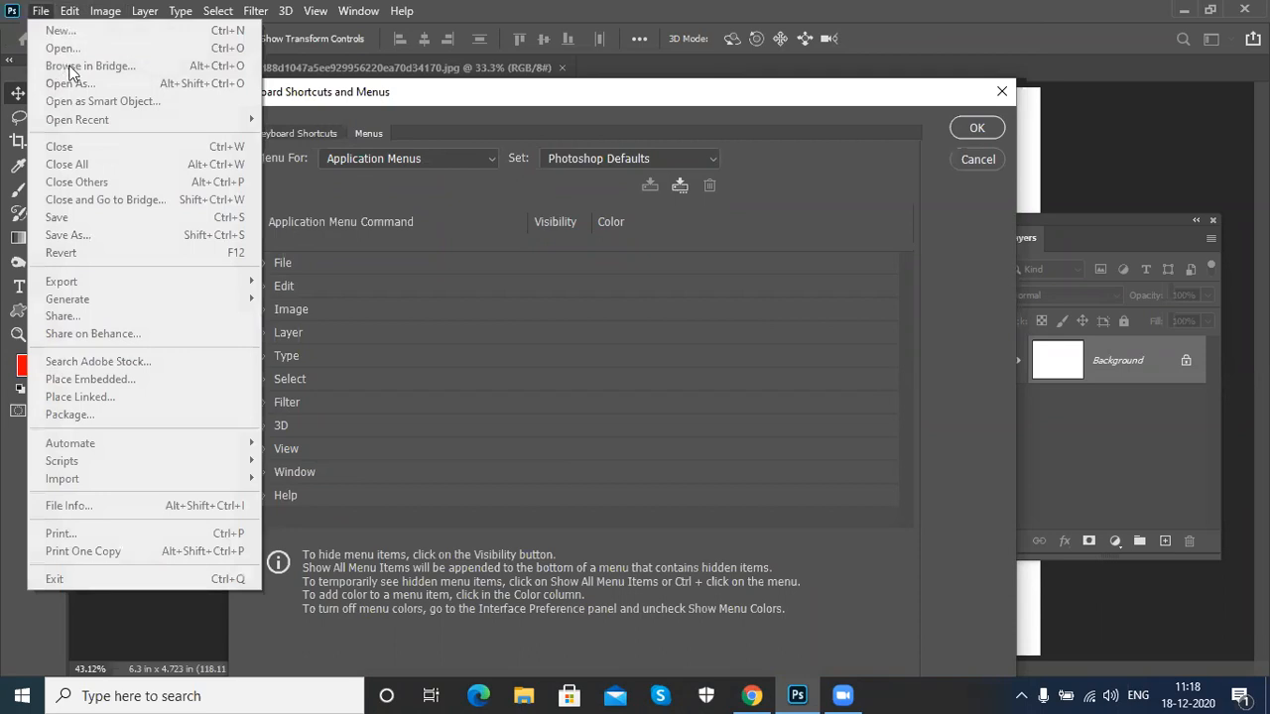
left_click(1020, 61)
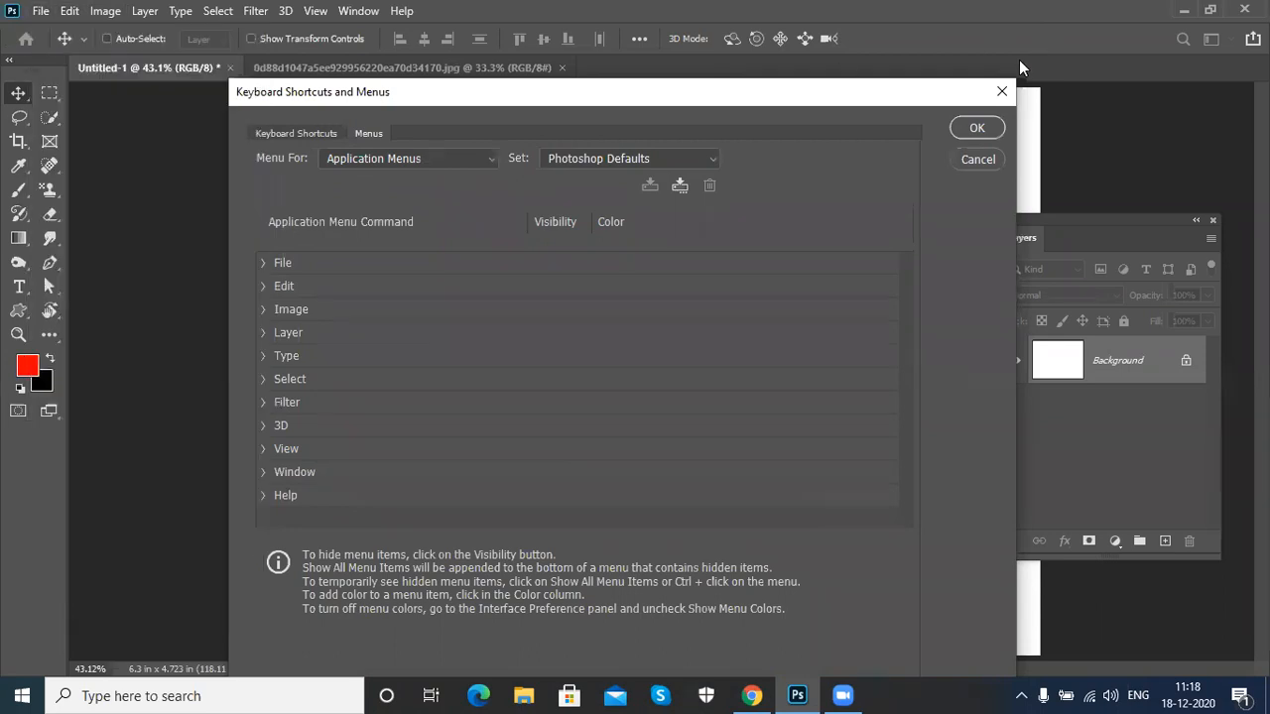
left_click(263, 263)
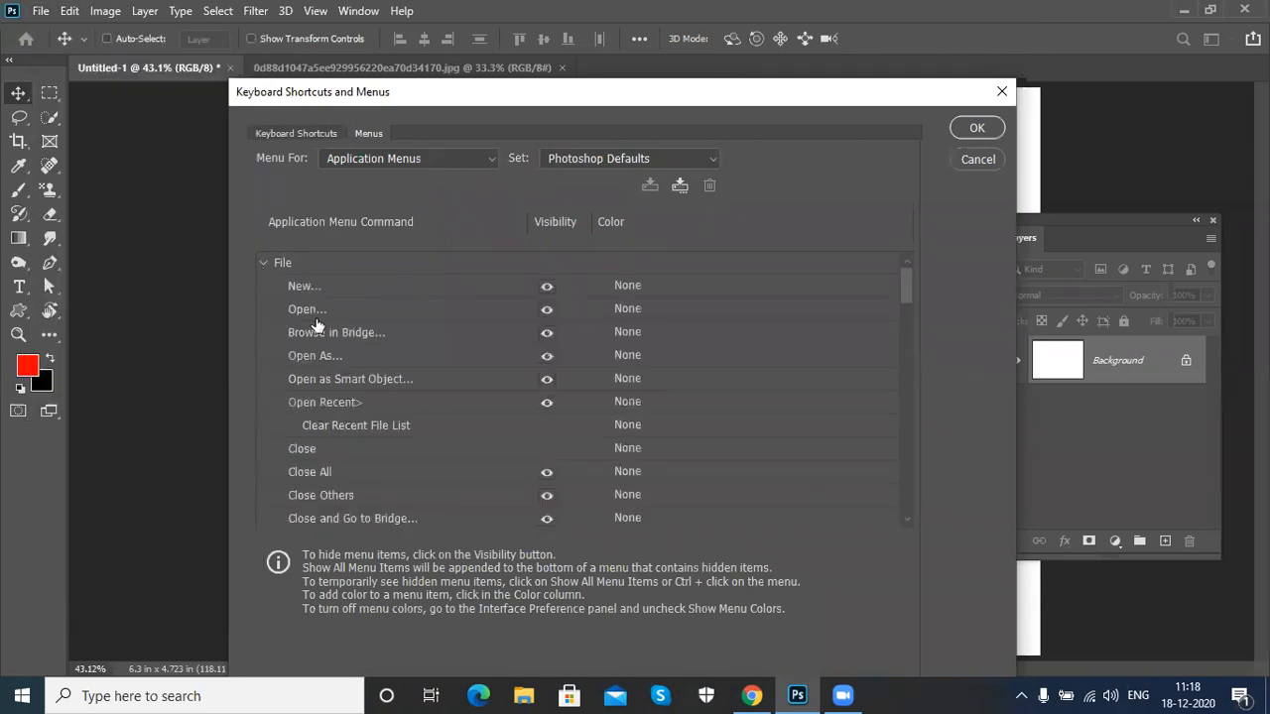
left_click(547, 286)
left_click(547, 312)
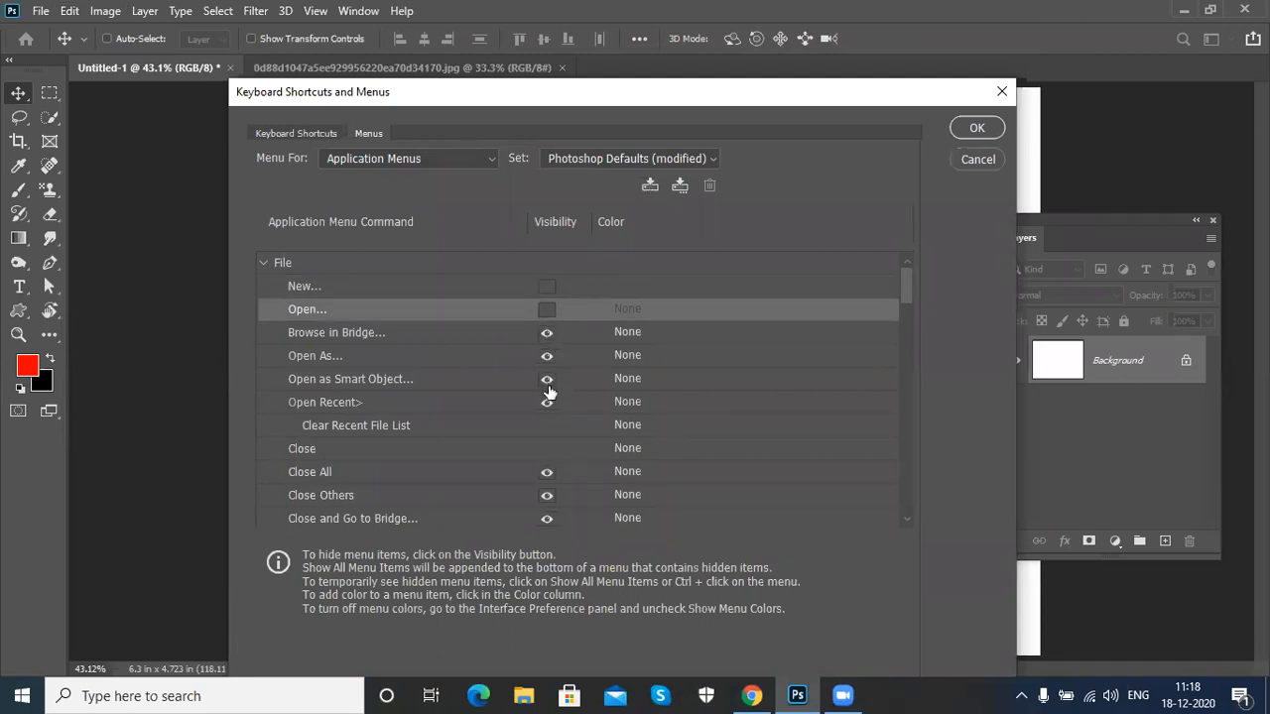
Step: Hide the File menu's Open As, Open as Smart Object, Open Recent and Browse in Bridge commands and save the menu settings
scroll(544, 446, "down", 3)
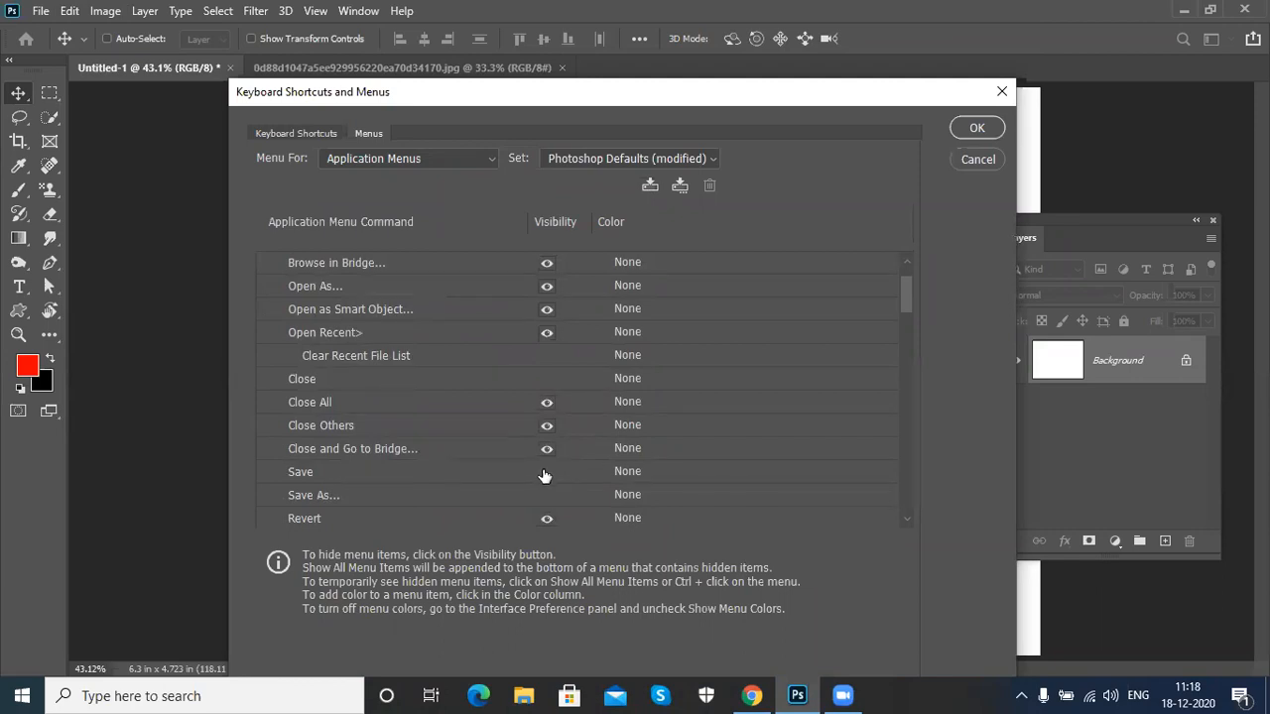
scroll(543, 478, "down", 1)
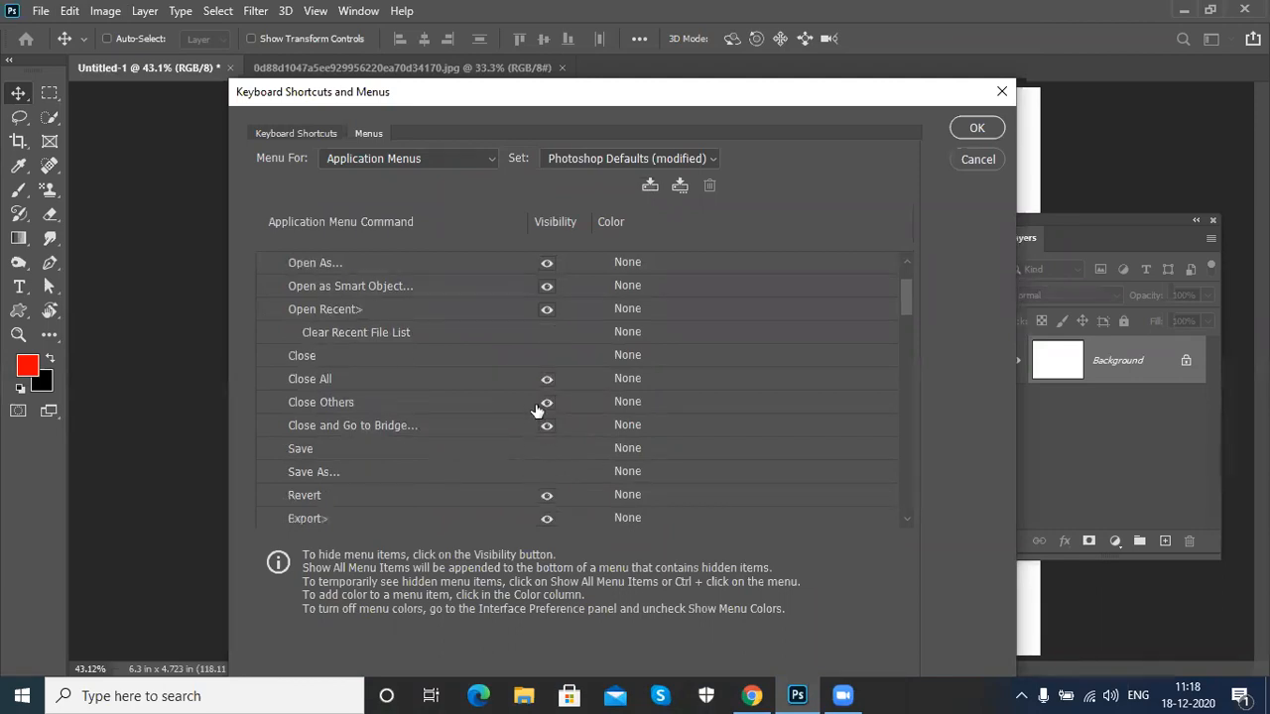
scroll(535, 406, "up", 4)
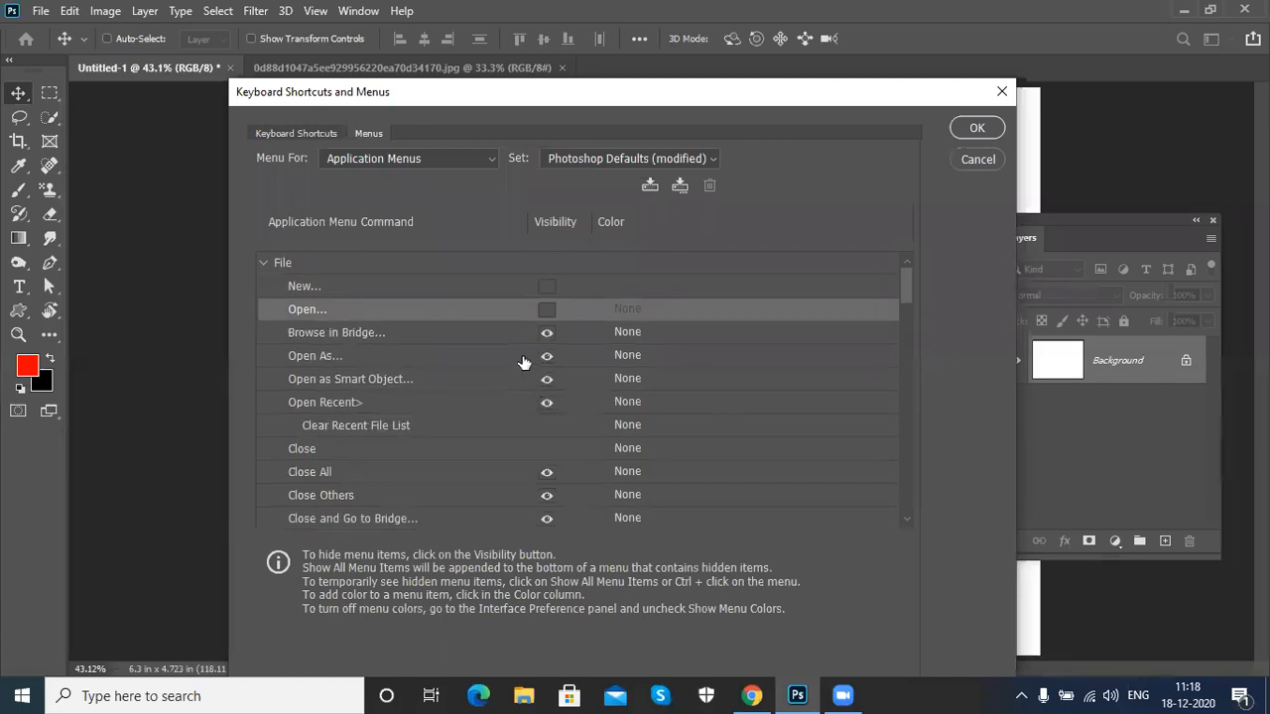
left_click(547, 359)
left_click(547, 379)
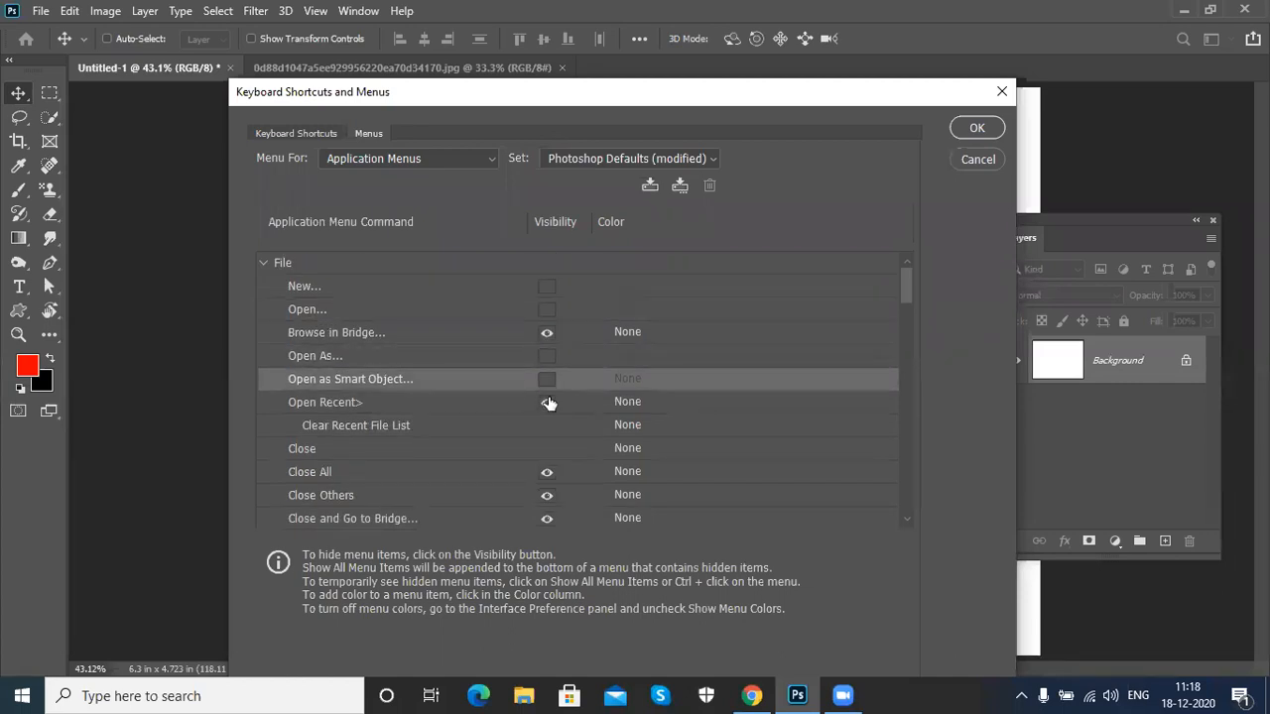
left_click(546, 402)
left_click(547, 333)
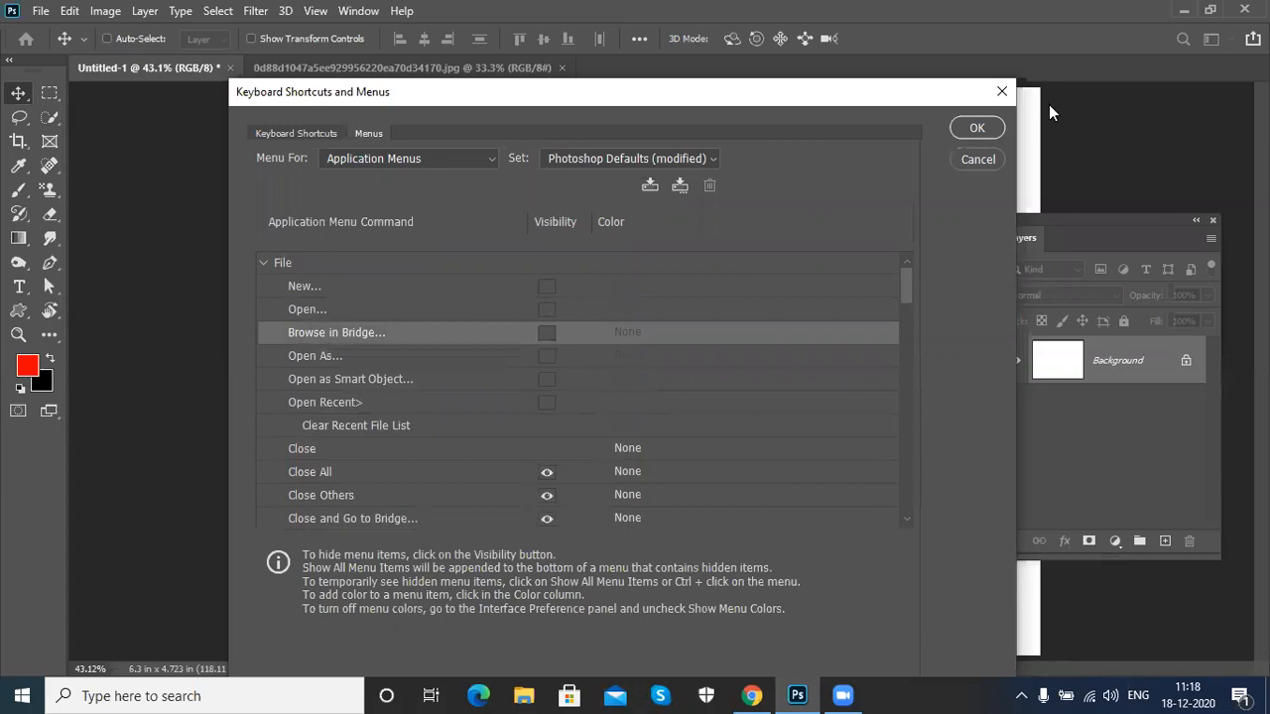
left_click(997, 127)
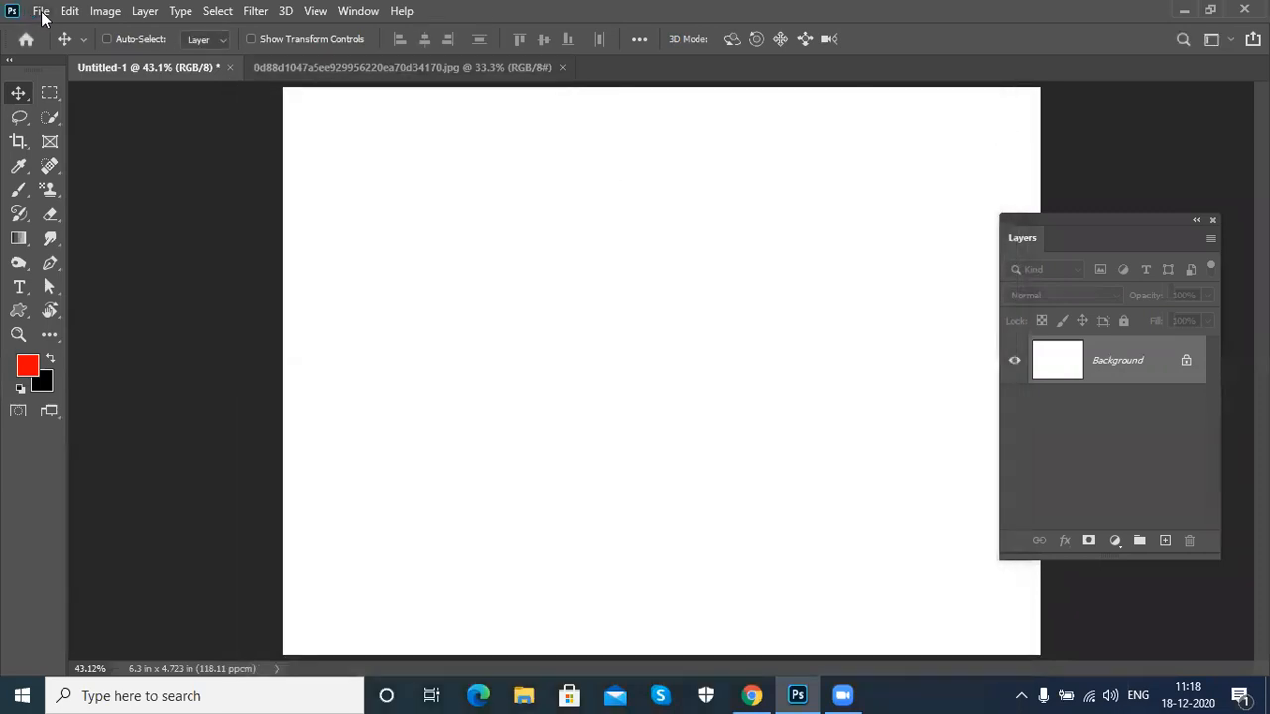
Step: Examine the shortened File menu and temporarily reveal all of its hidden commands
left_click(41, 12)
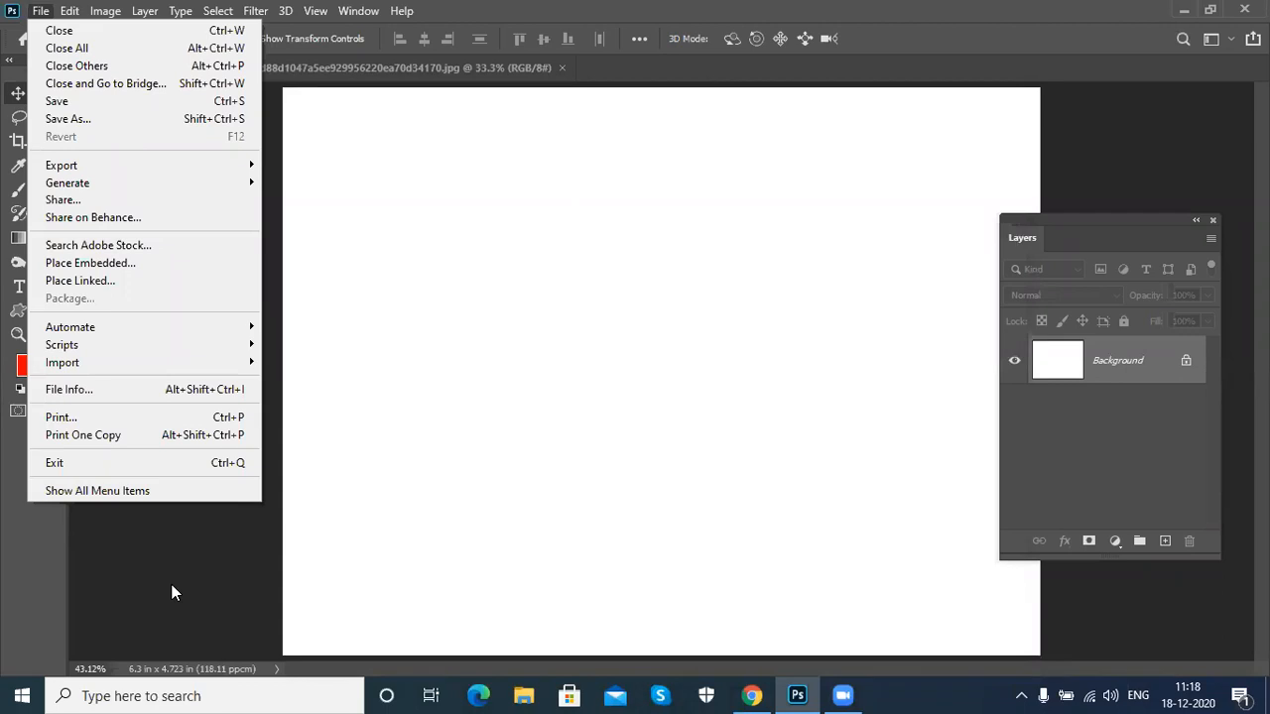
left_click(145, 491)
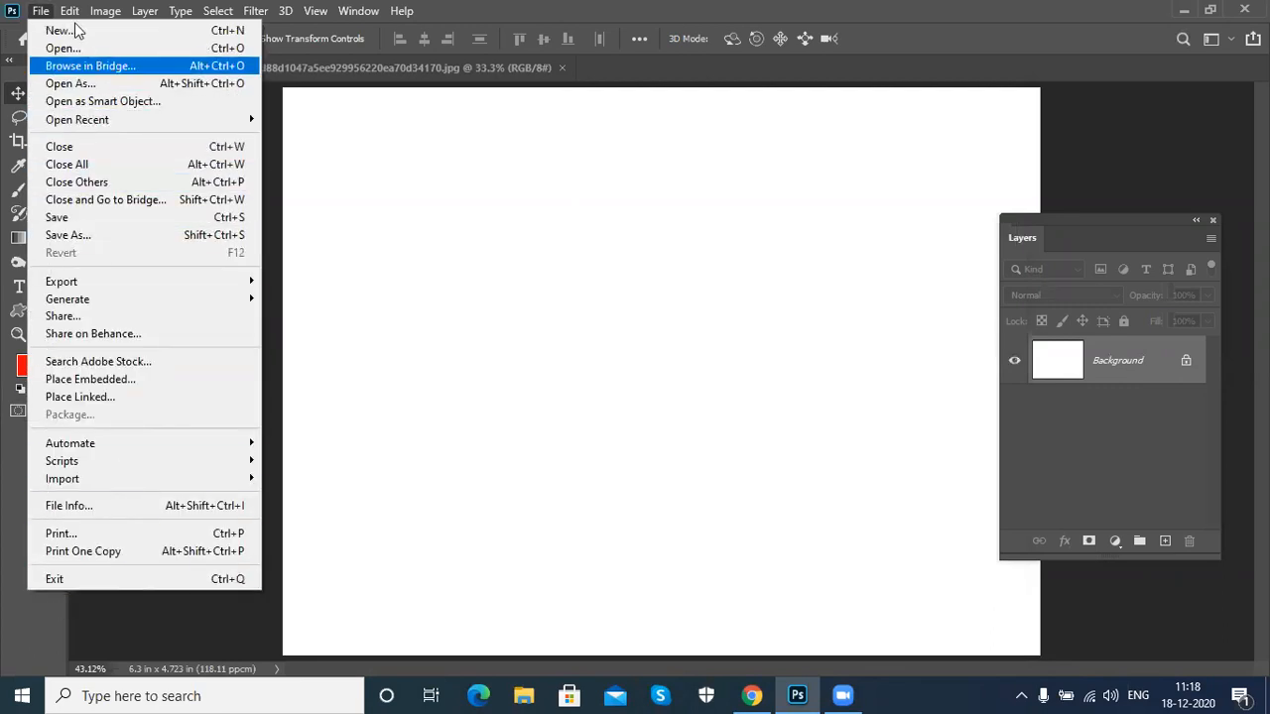
Step: Restore the visibility of New, Open, Browse in Bridge, Open As, Open as Smart Object and Open Recent in the menu settings and save
mouse_move(69, 10)
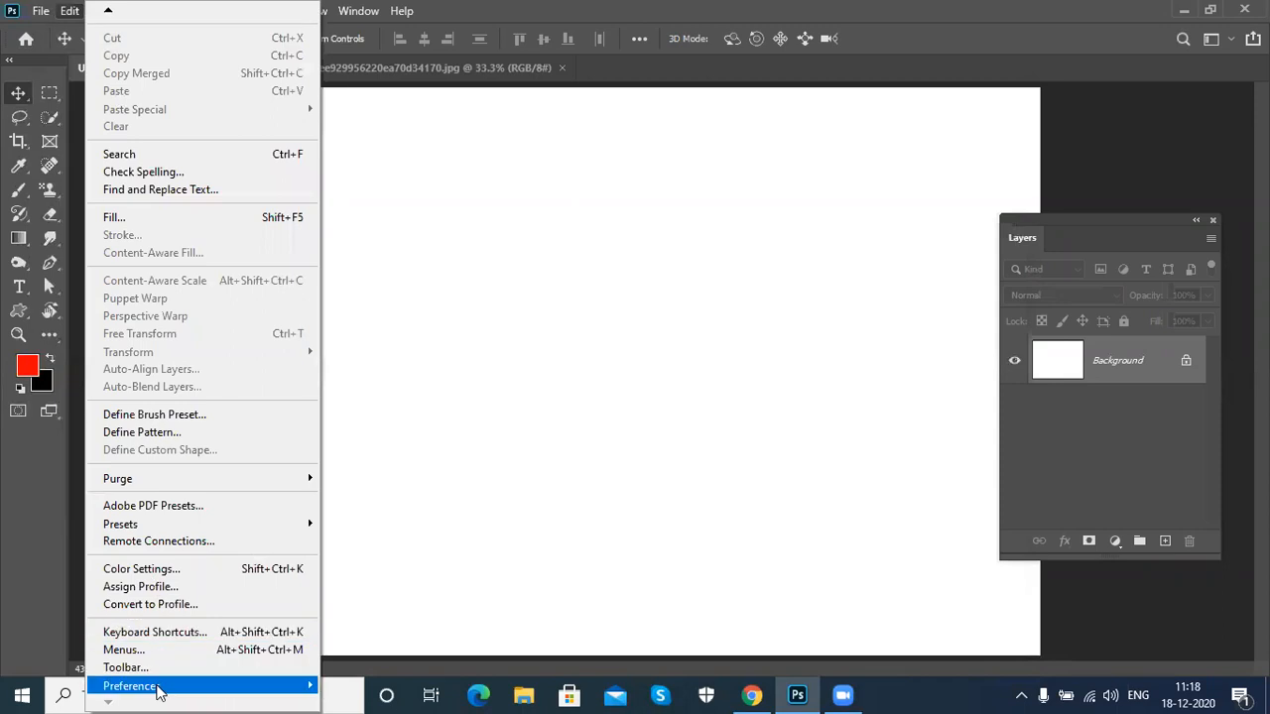
left_click(175, 648)
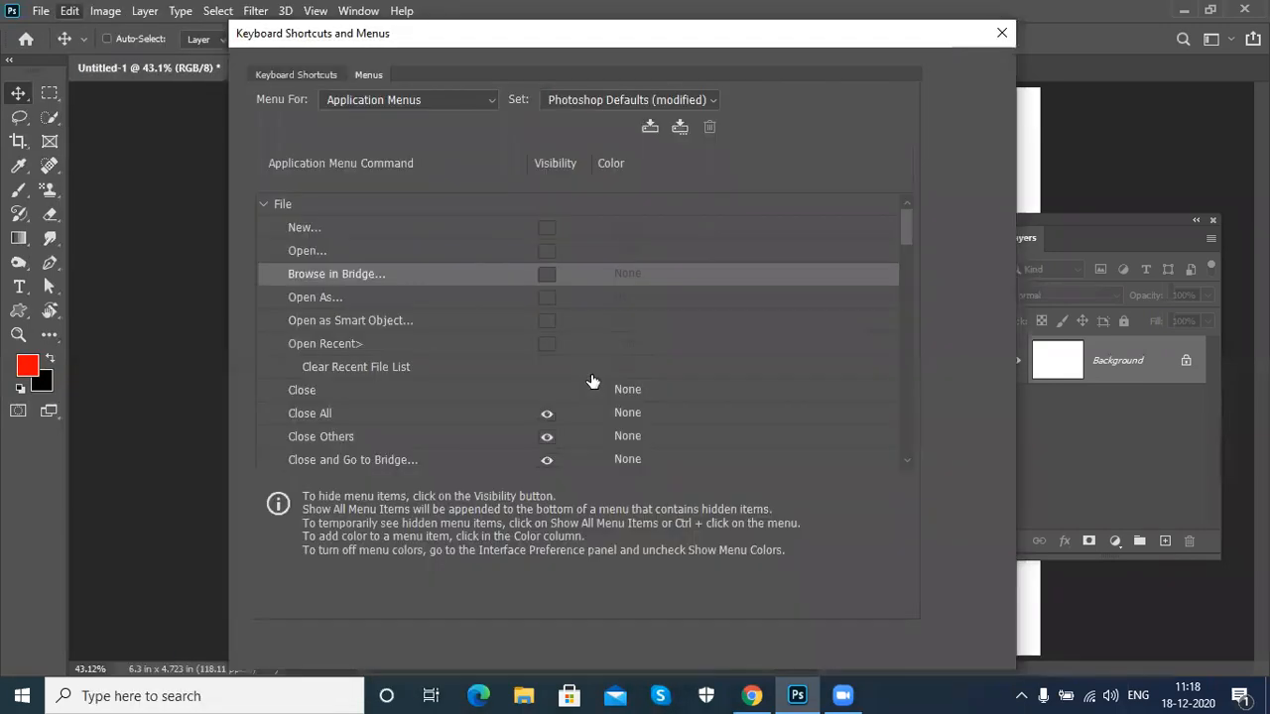
left_click(546, 231)
left_click(546, 254)
left_click(547, 277)
left_click(547, 297)
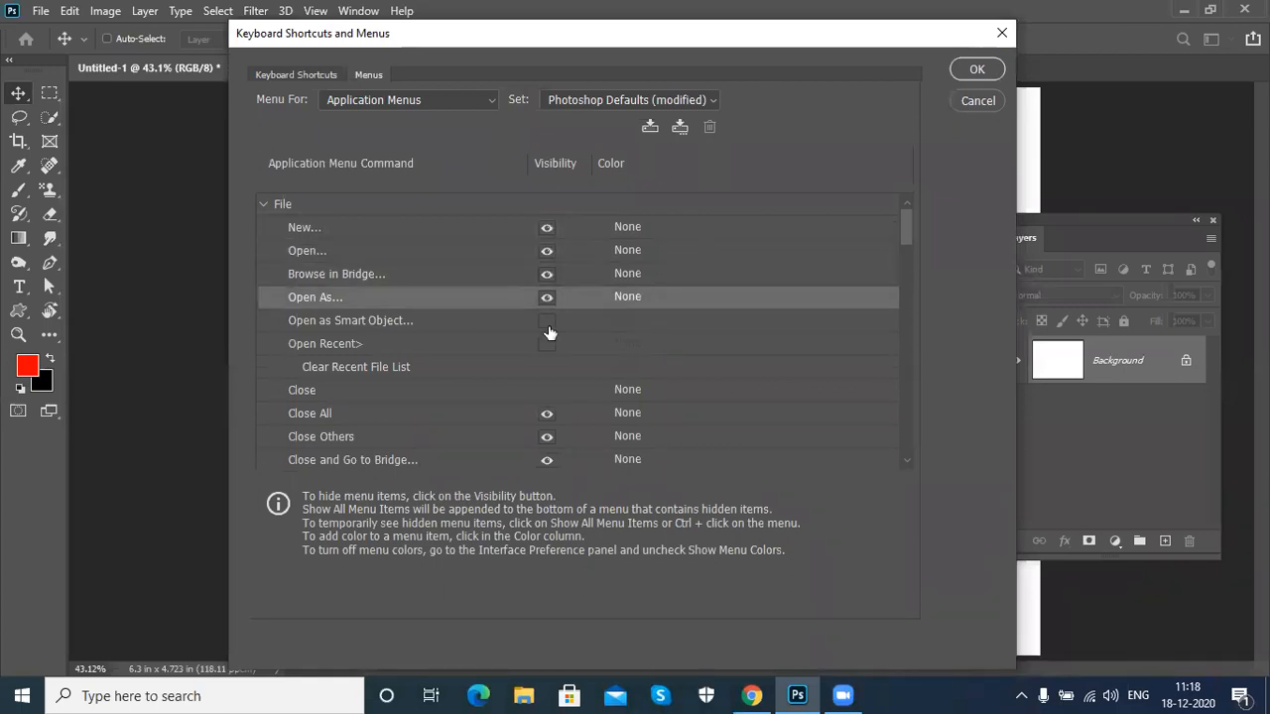
left_click(547, 321)
left_click(547, 344)
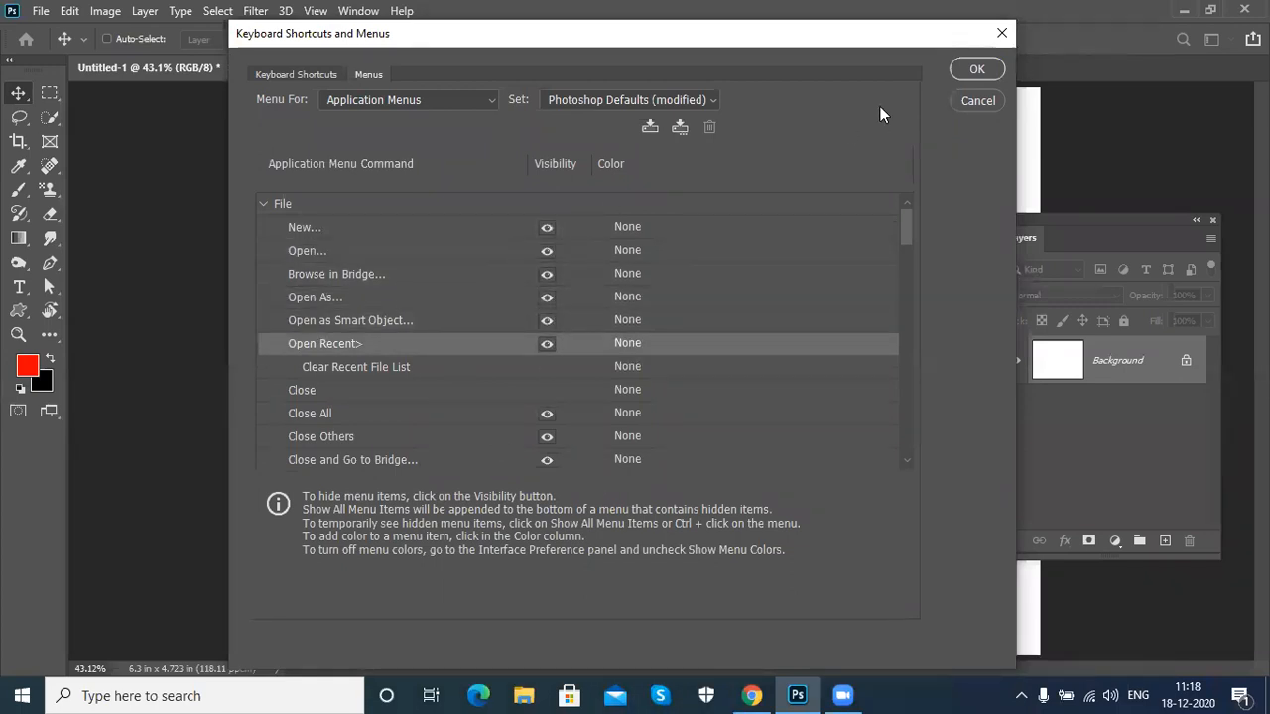
left_click(976, 70)
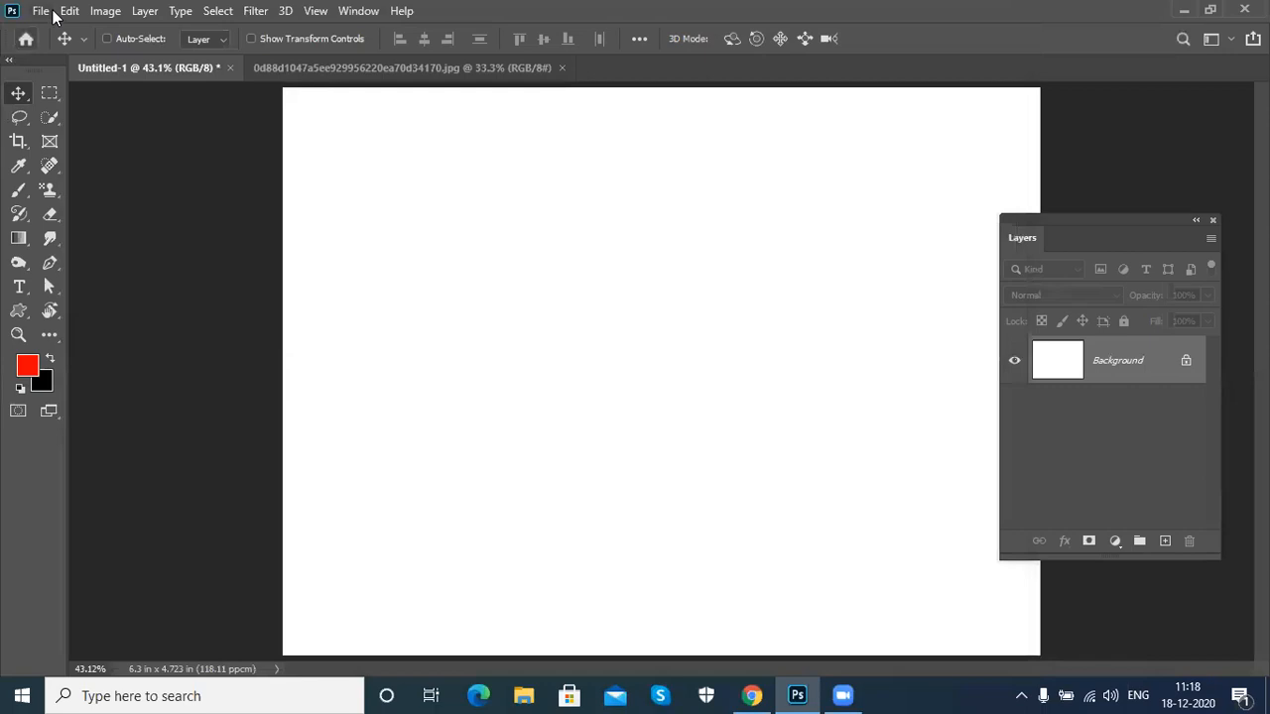
Step: Look through the full tool list in the toolbar customization settings and leave without making changes
left_click(56, 12)
mouse_move(40, 11)
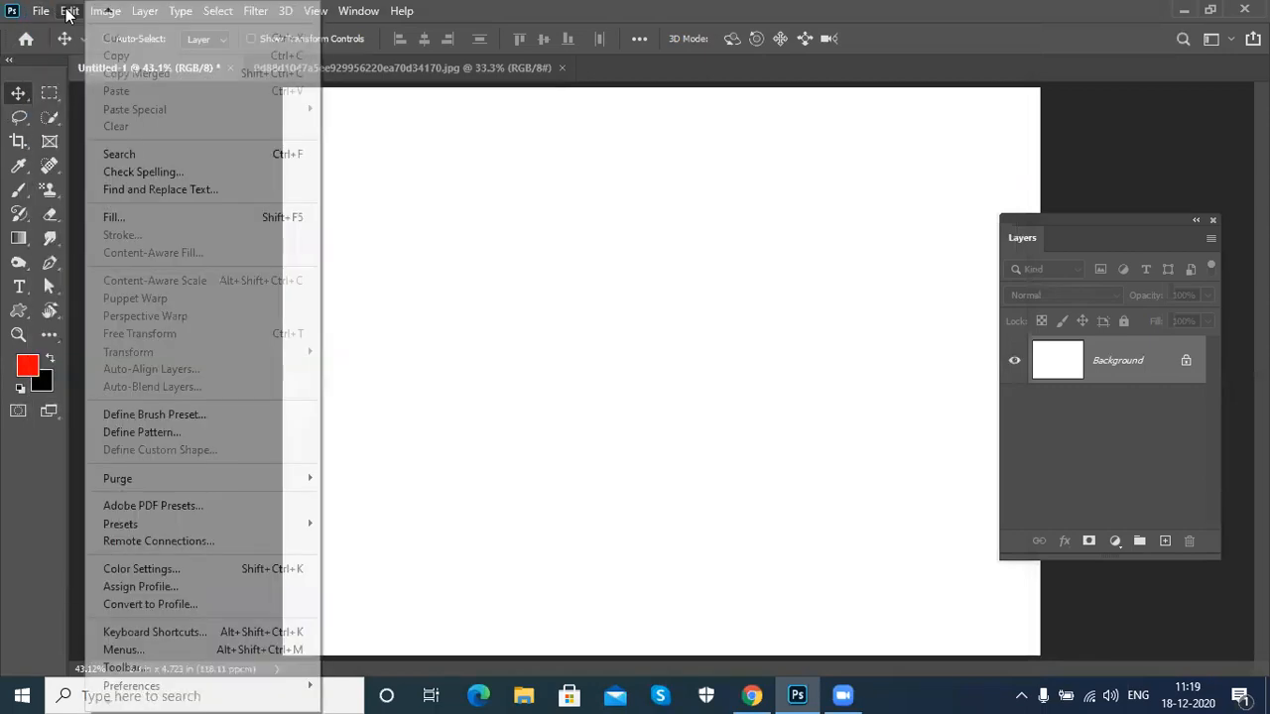
left_click(145, 670)
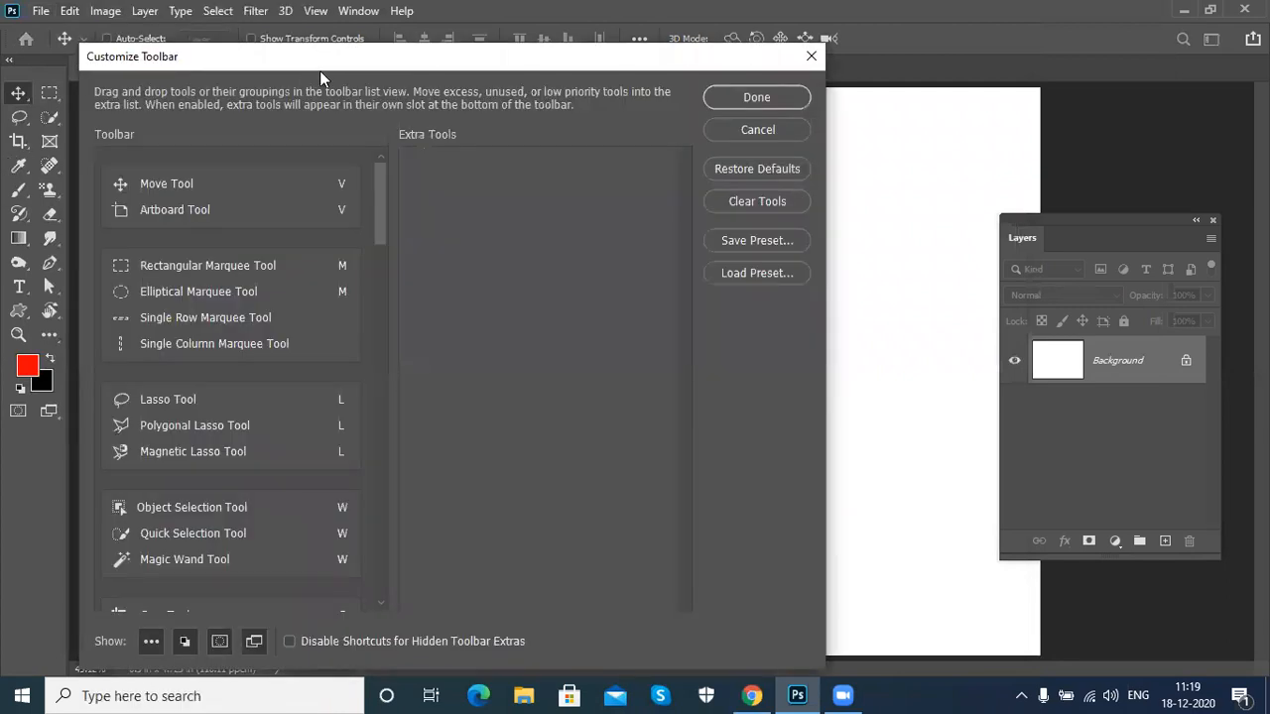
left_click_drag(329, 63, 414, 47)
left_click_drag(468, 219, 467, 607)
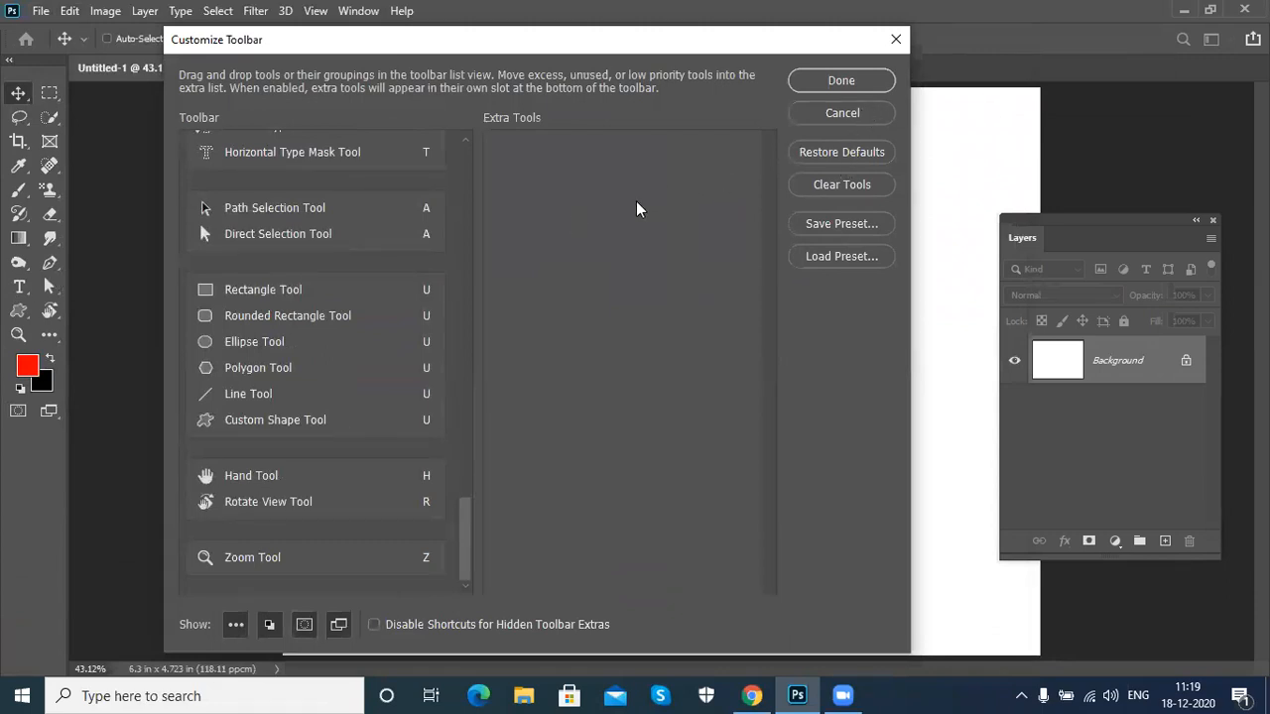
left_click(857, 116)
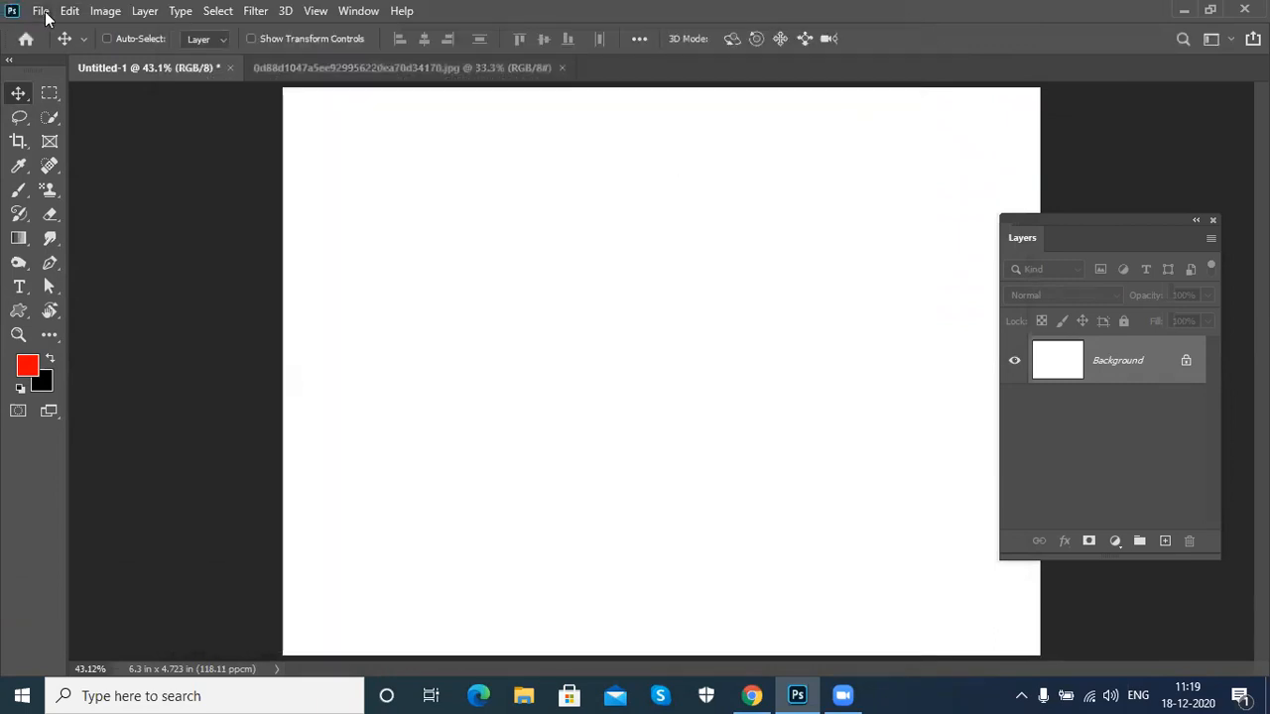
Step: Open the preferences and review the General, Interface, Workspace, Tools and History Log settings
left_click(72, 14)
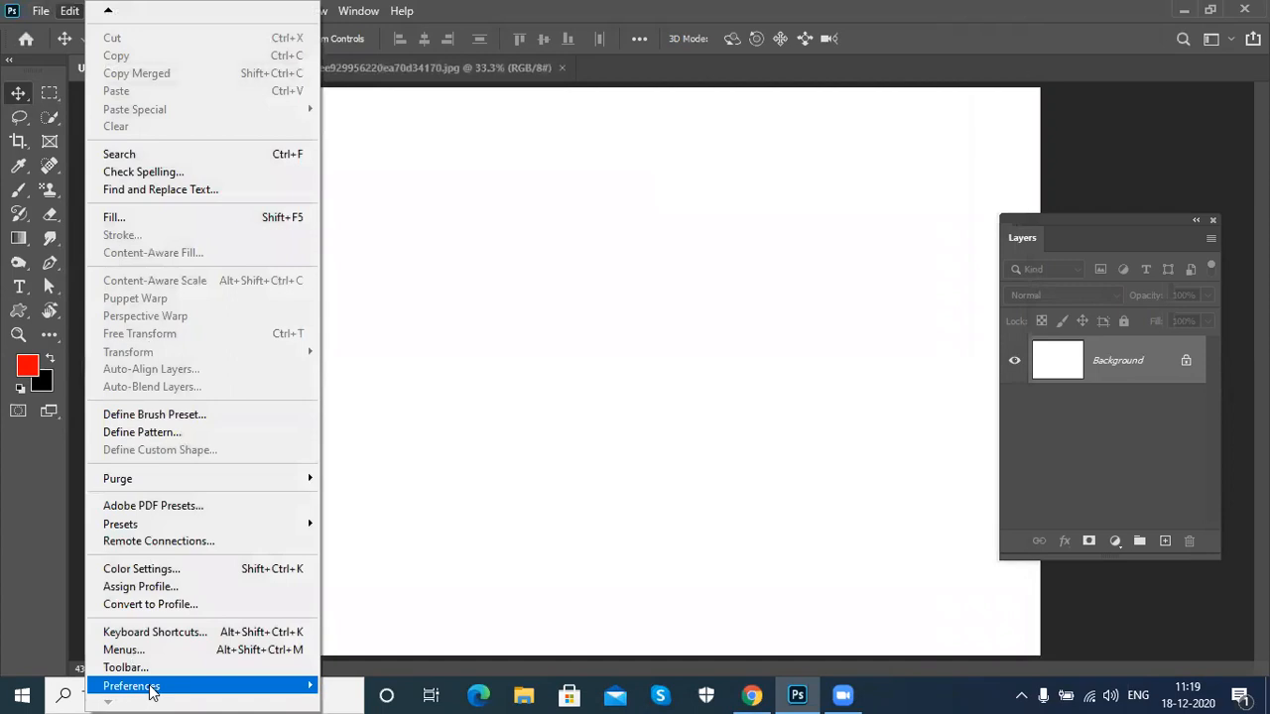
mouse_move(149, 686)
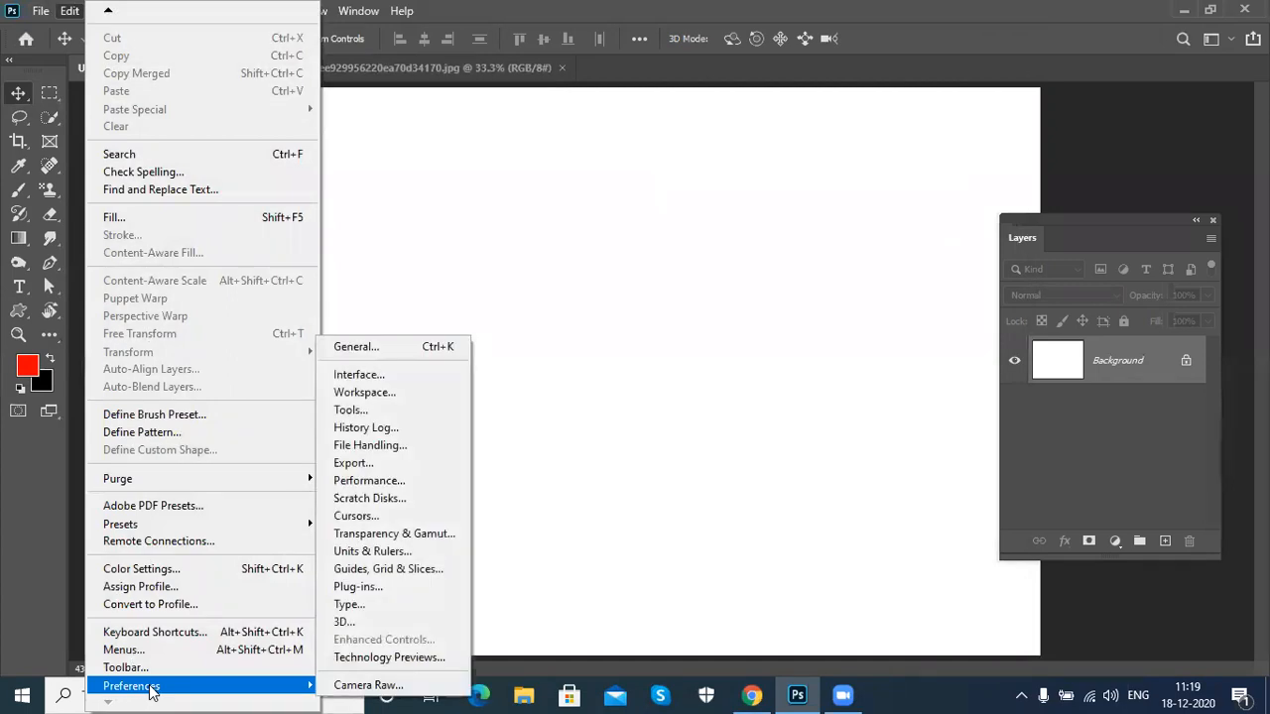
left_click(387, 348)
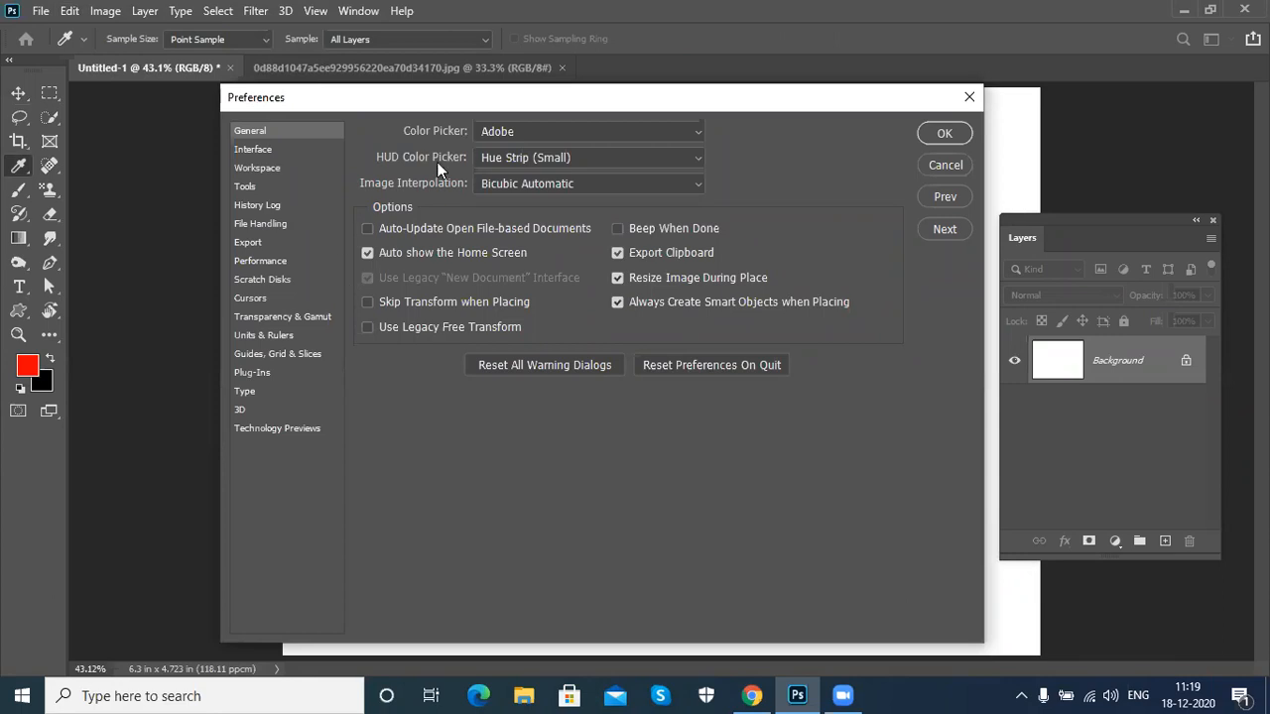
left_click(255, 150)
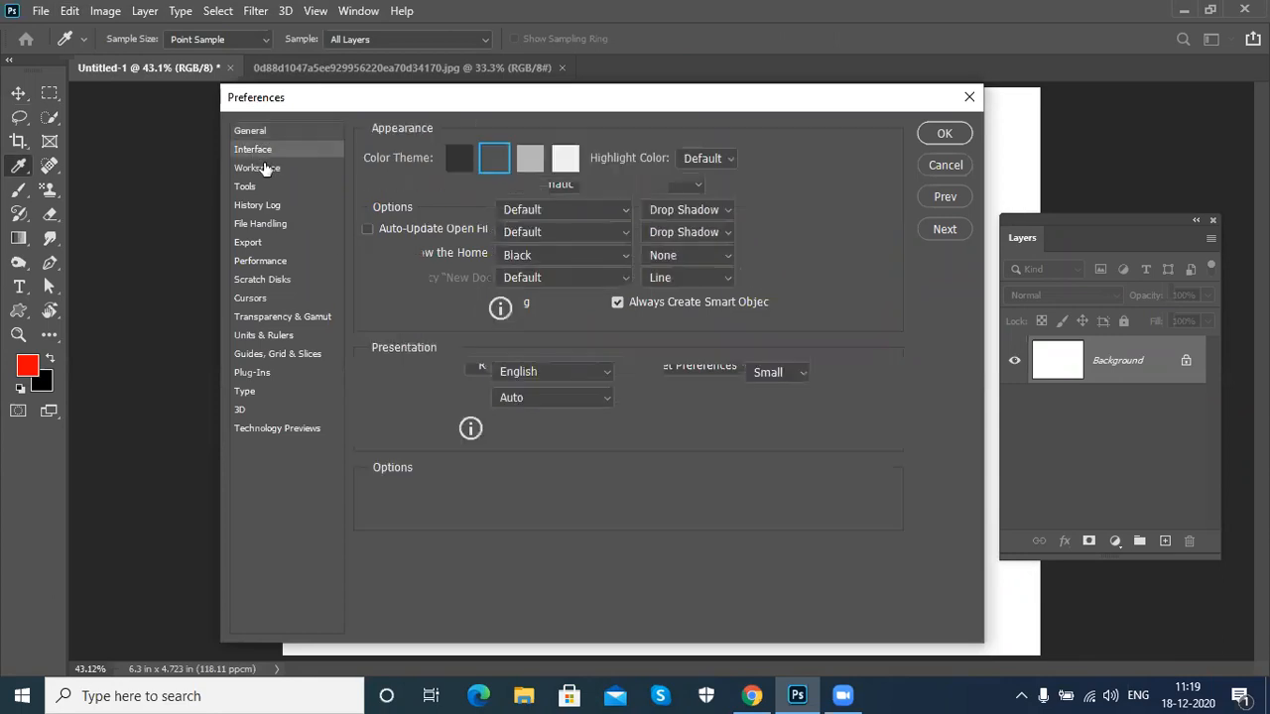
left_click(264, 170)
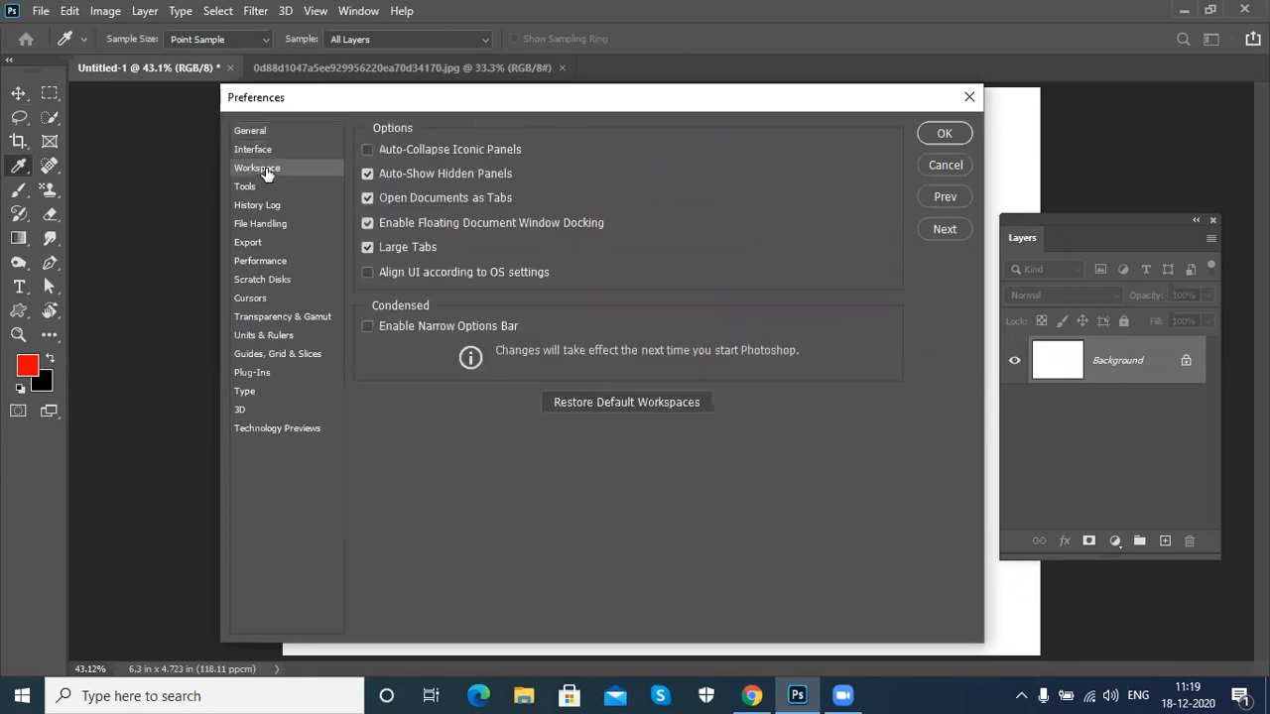
left_click(260, 188)
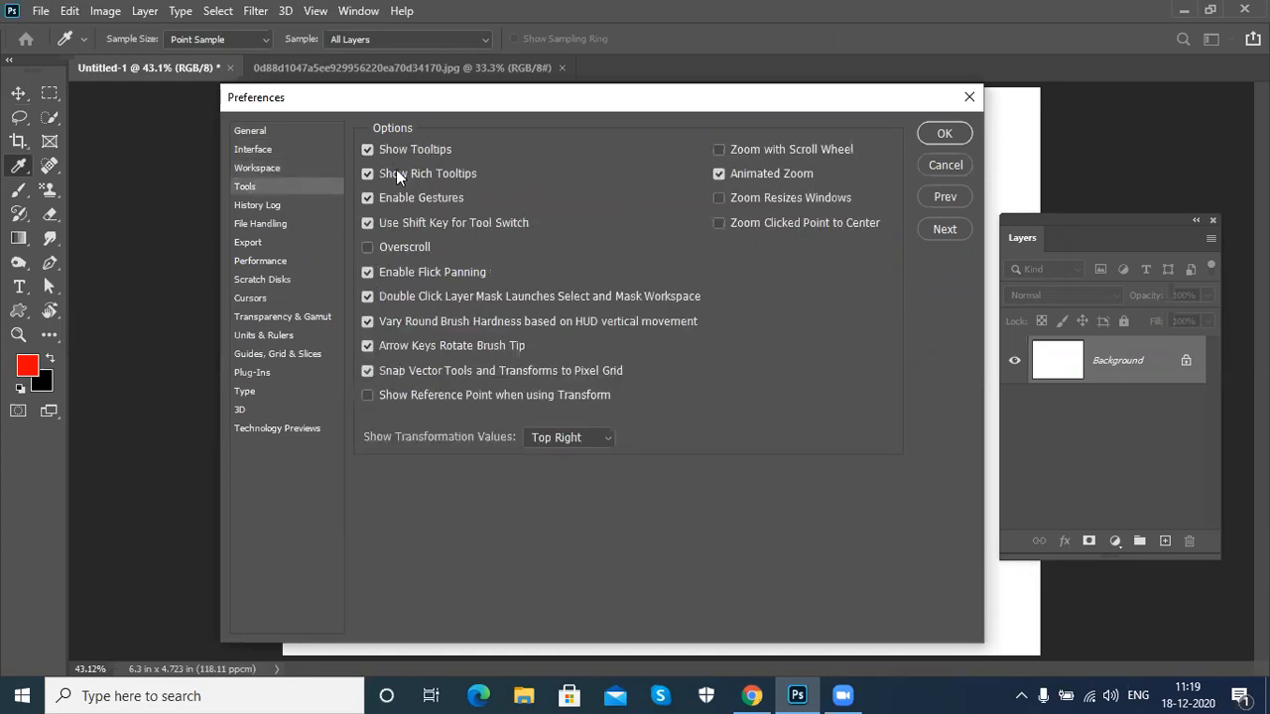
left_click(260, 208)
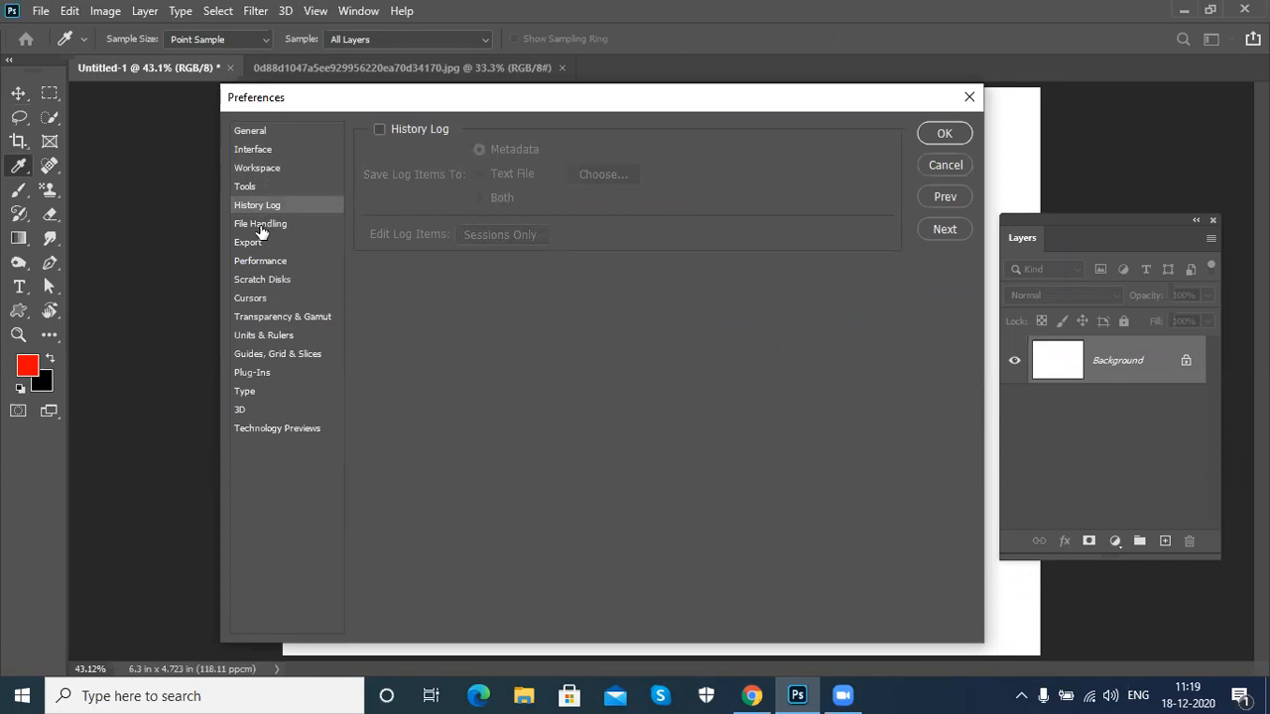
Step: Set the automatic recovery save interval to 5 minutes in the File Handling preferences
left_click(262, 227)
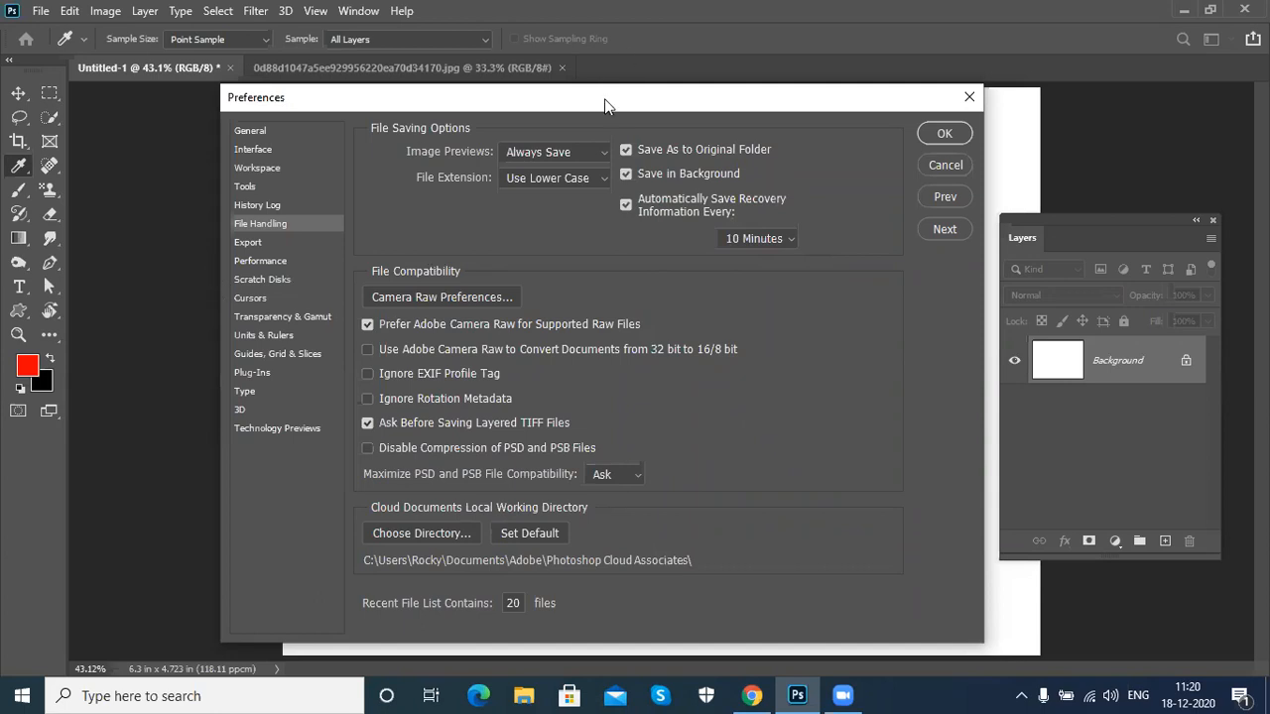
left_click_drag(608, 99, 601, 180)
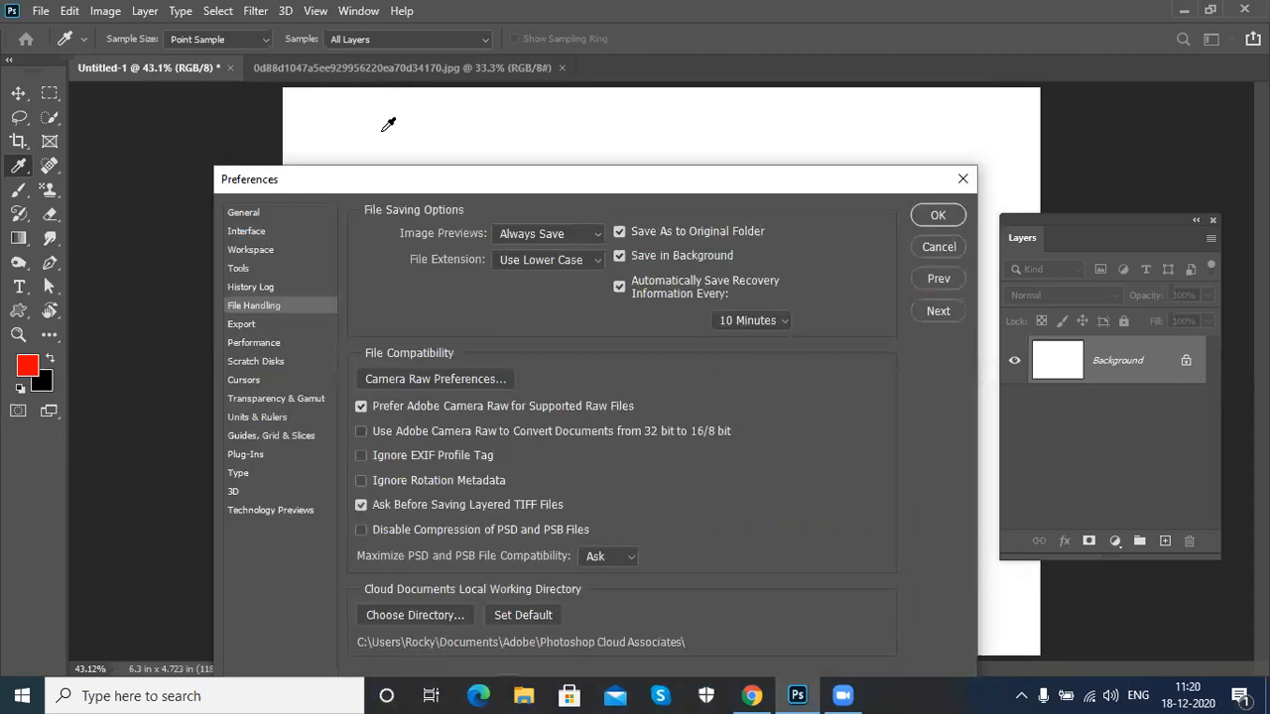
left_click(739, 321)
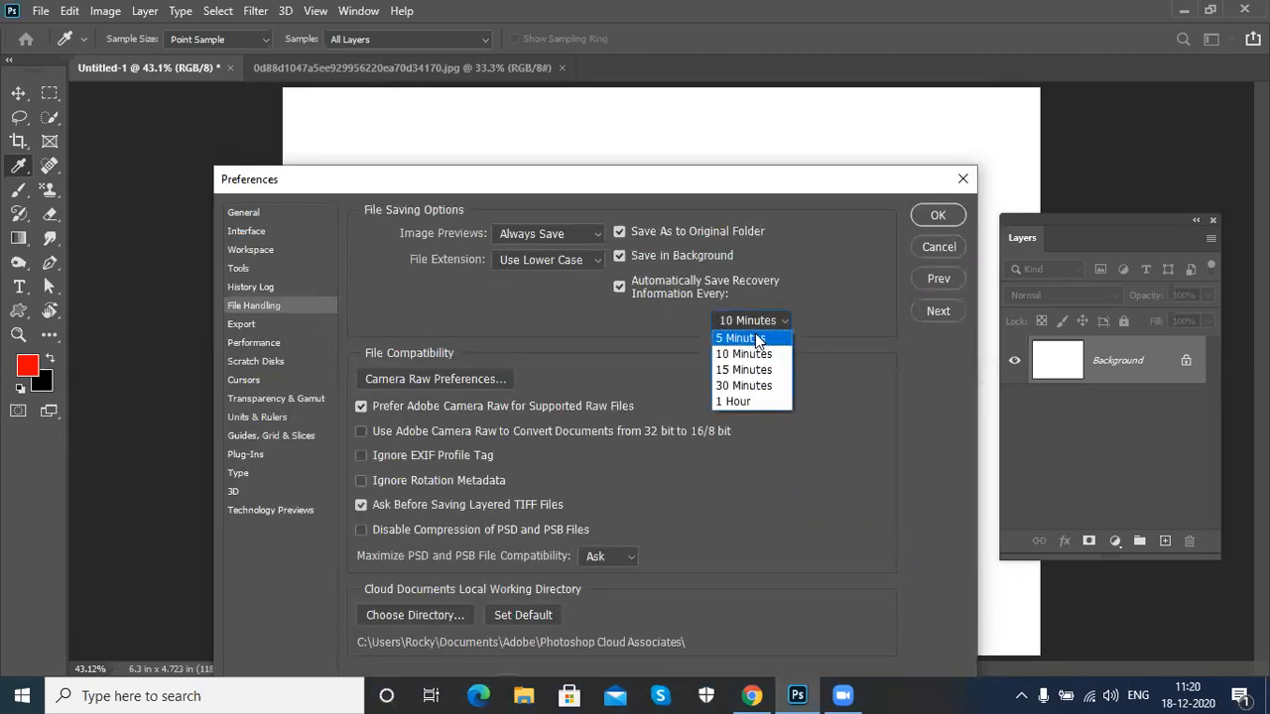
left_click(758, 339)
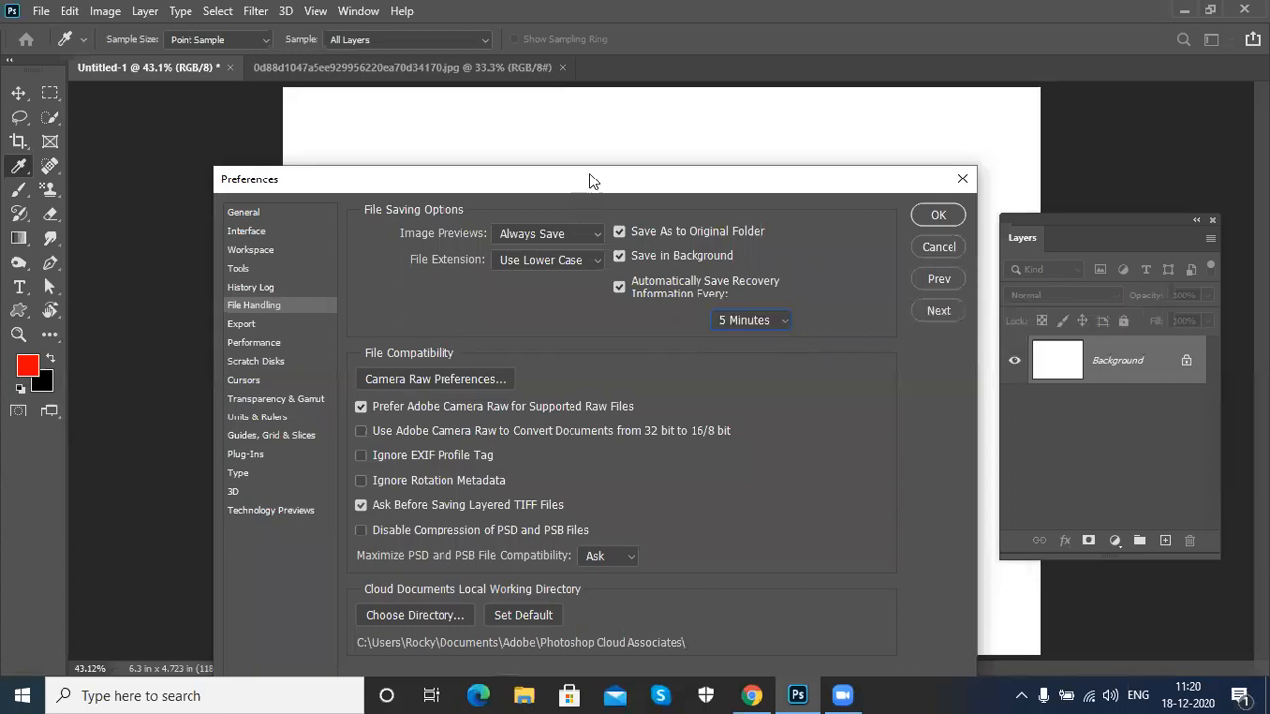
Step: Review the Export preferences and the memory usage settings in the Performance preferences
left_click_drag(591, 181, 611, 105)
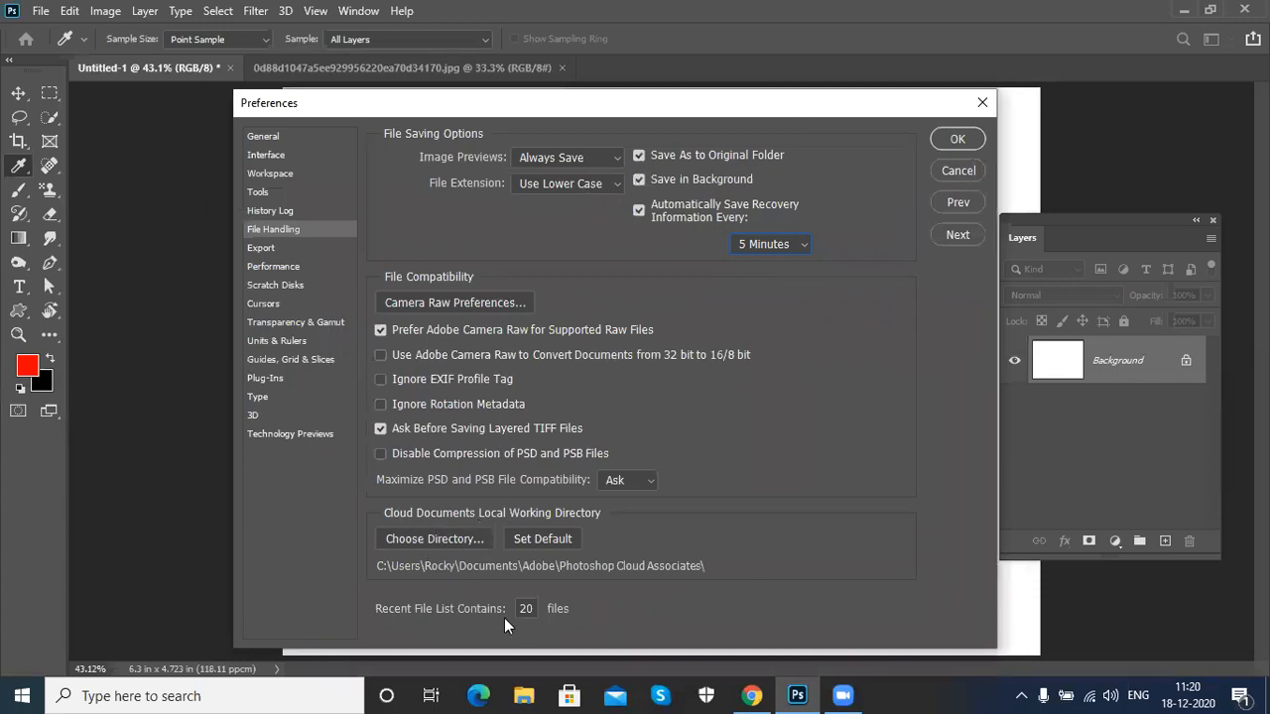
left_click(261, 249)
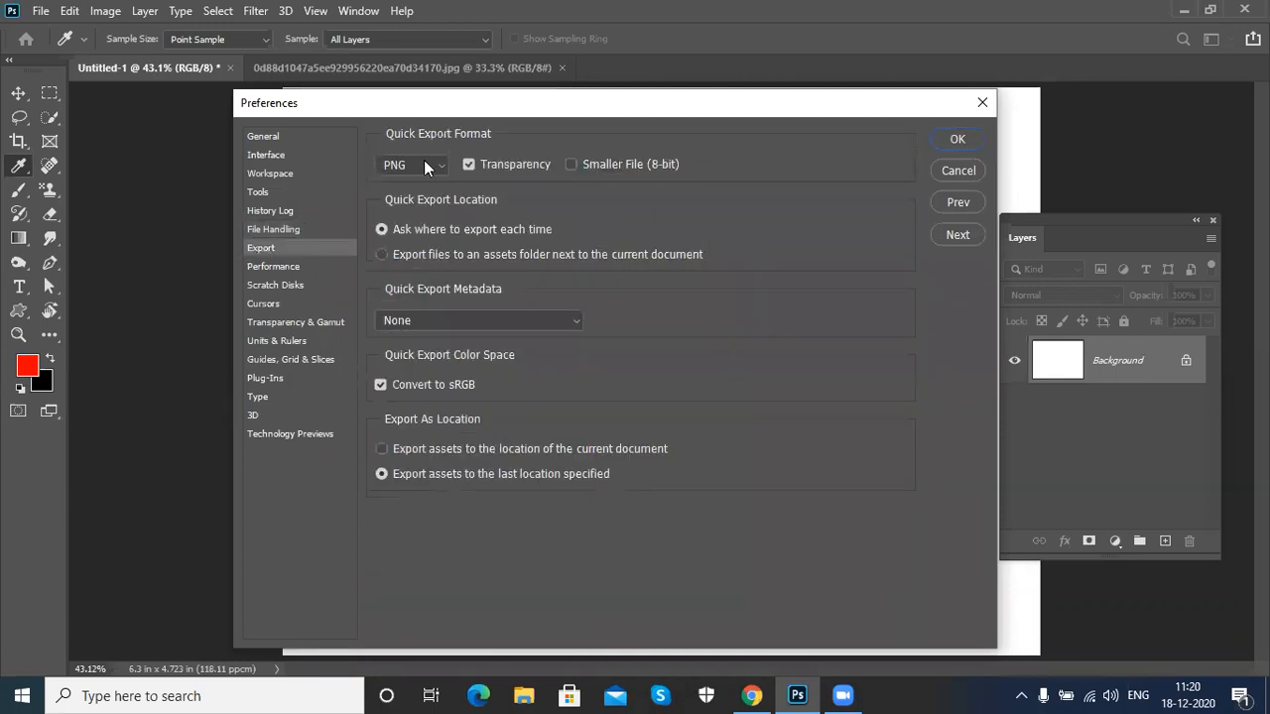
left_click(274, 268)
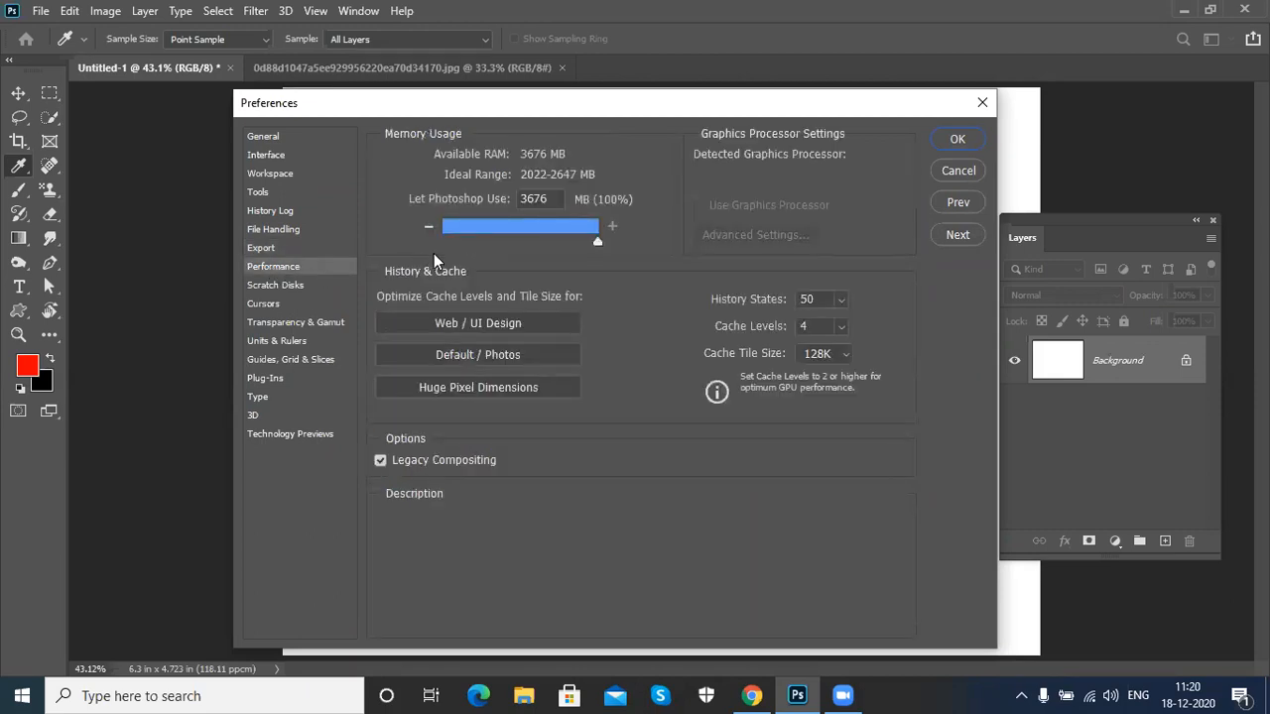
left_click(593, 234)
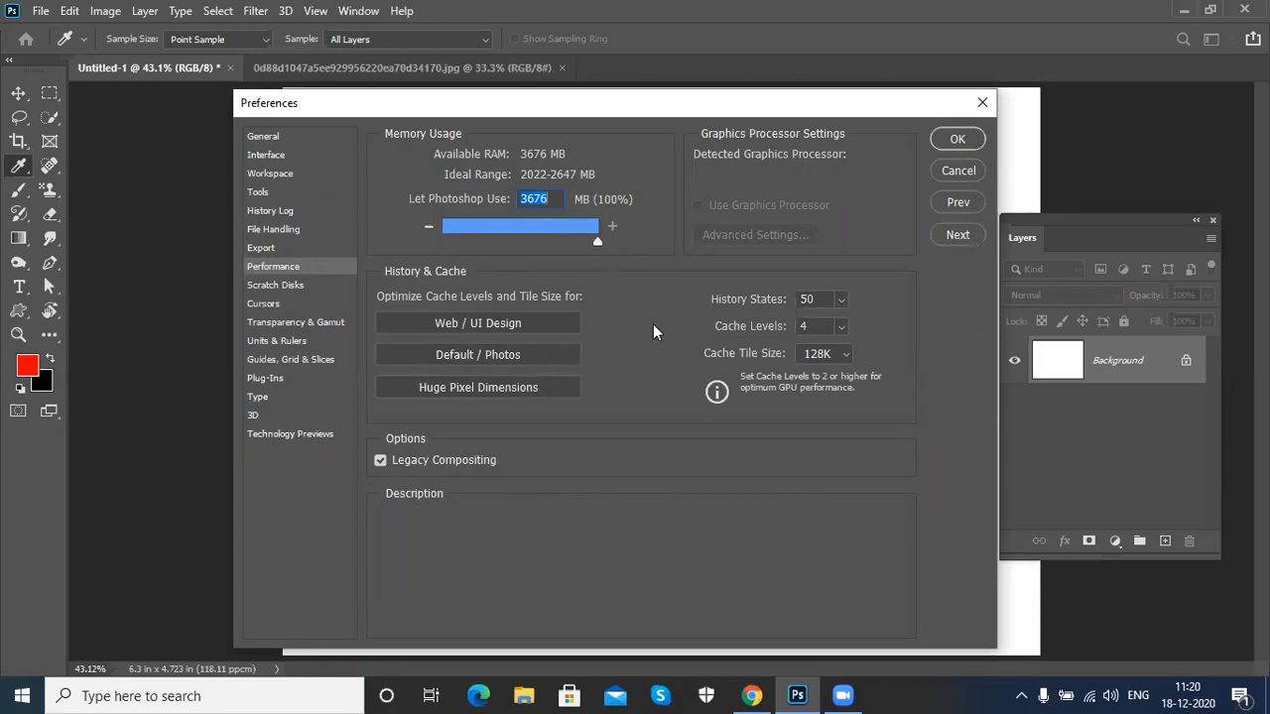
Step: Raise History States to 1000 in the Performance preferences, and set it to 30 instead
mouse_move(744, 300)
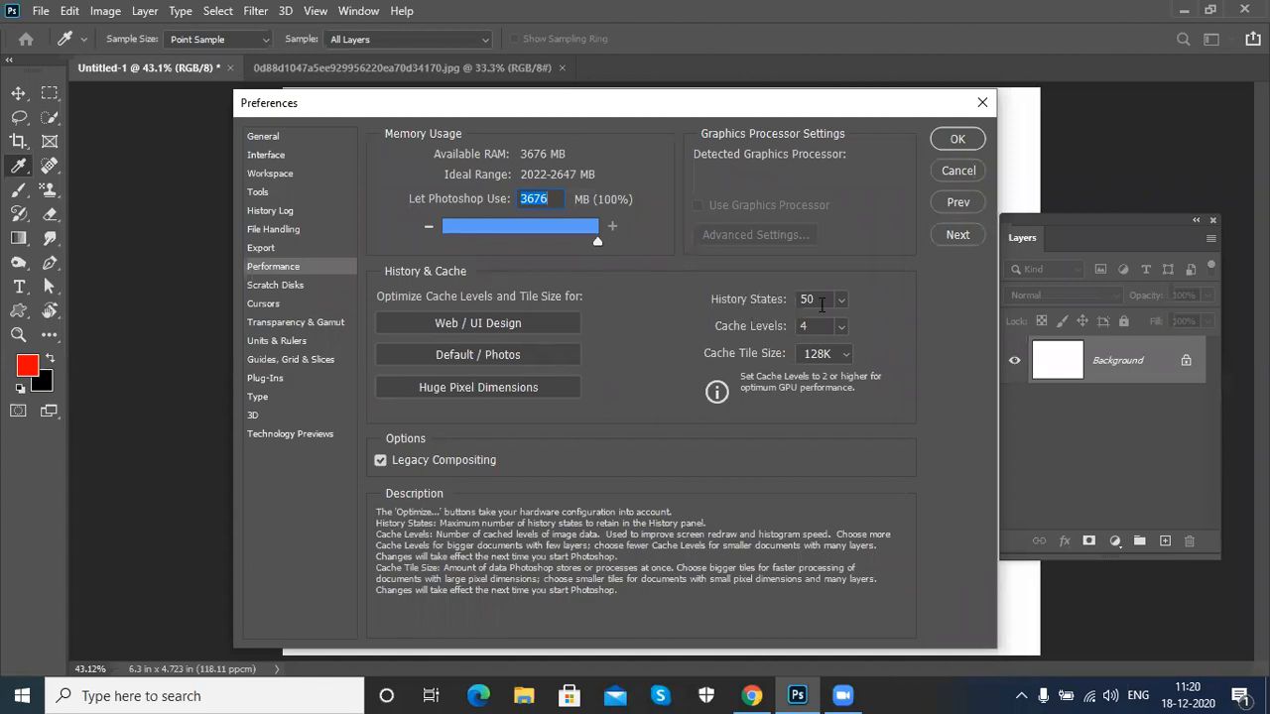
left_click_drag(838, 302, 898, 331)
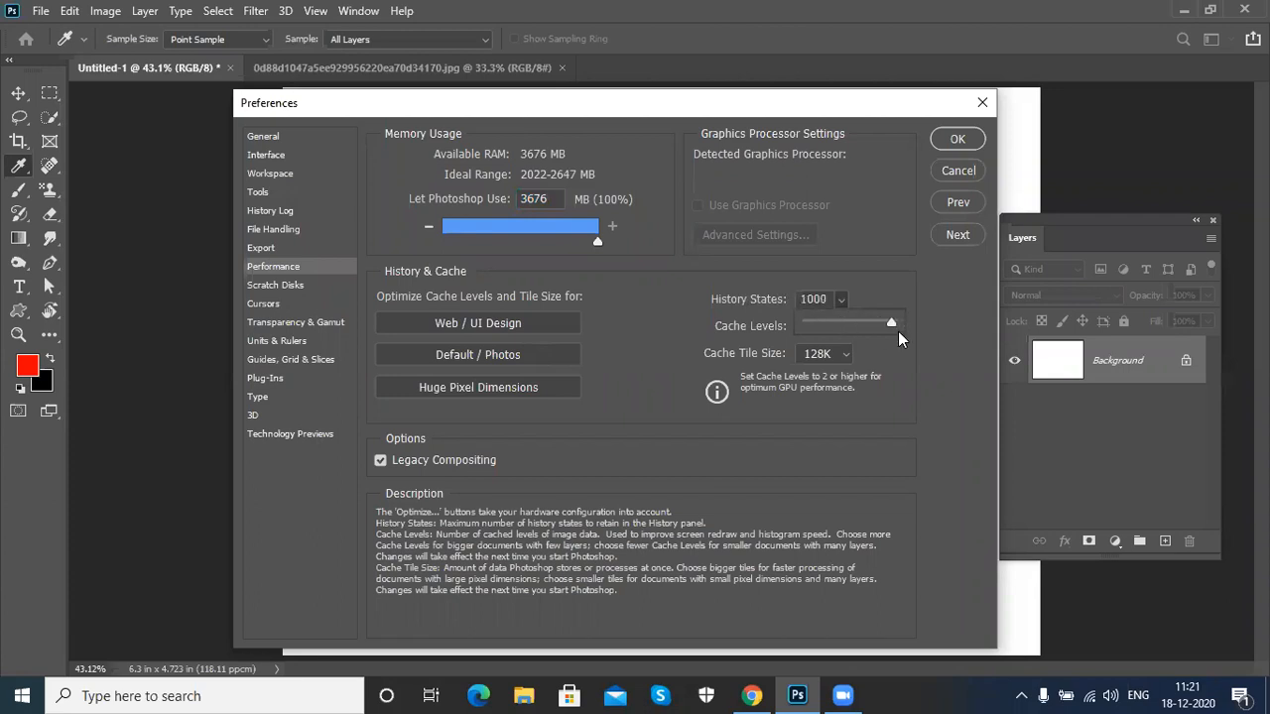
left_click(831, 300)
left_click_drag(830, 299, 726, 296)
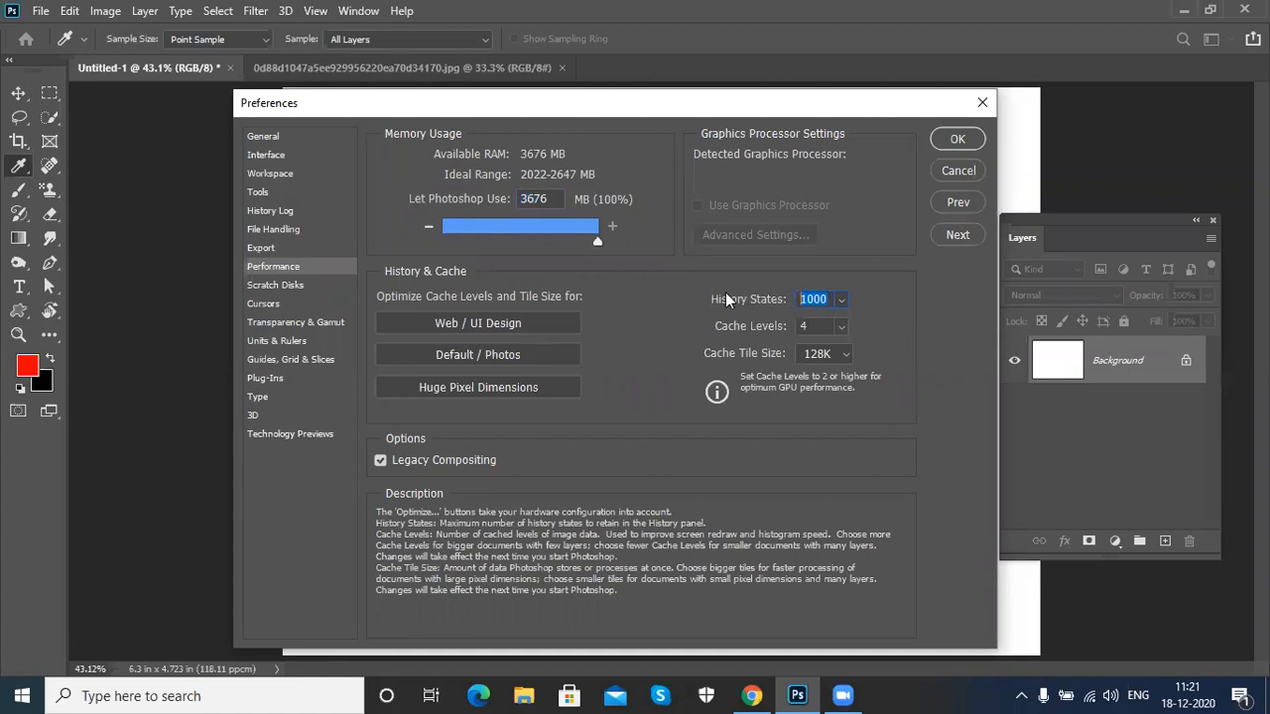
type("30")
left_click(685, 338)
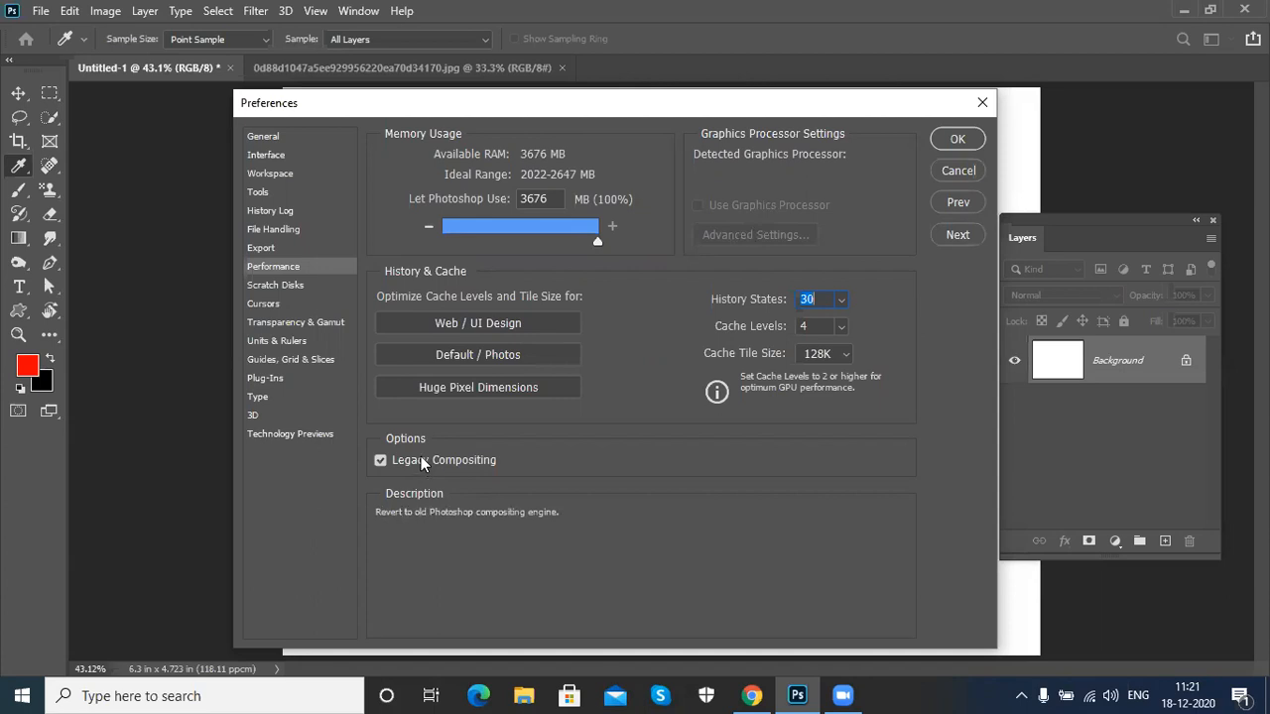
Step: Review the remaining preference categories from Scratch Disks through Technology Previews and leave the preferences without saving
left_click(282, 284)
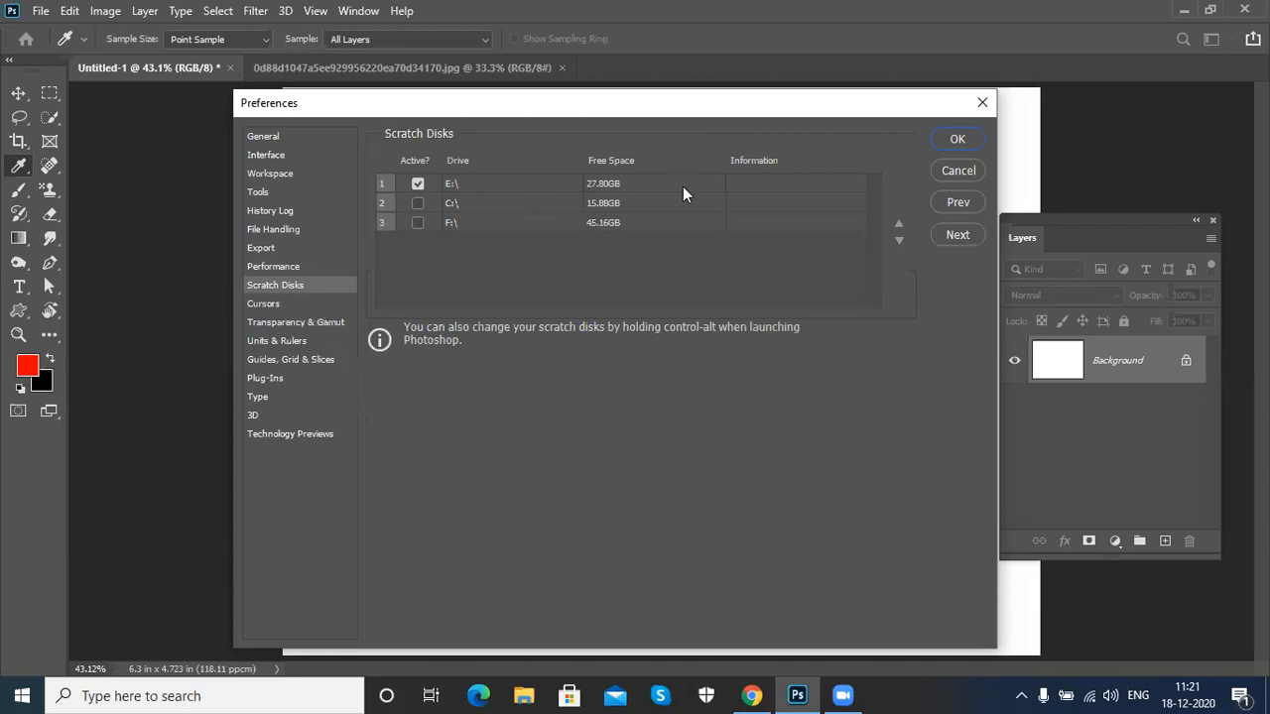
left_click(612, 182)
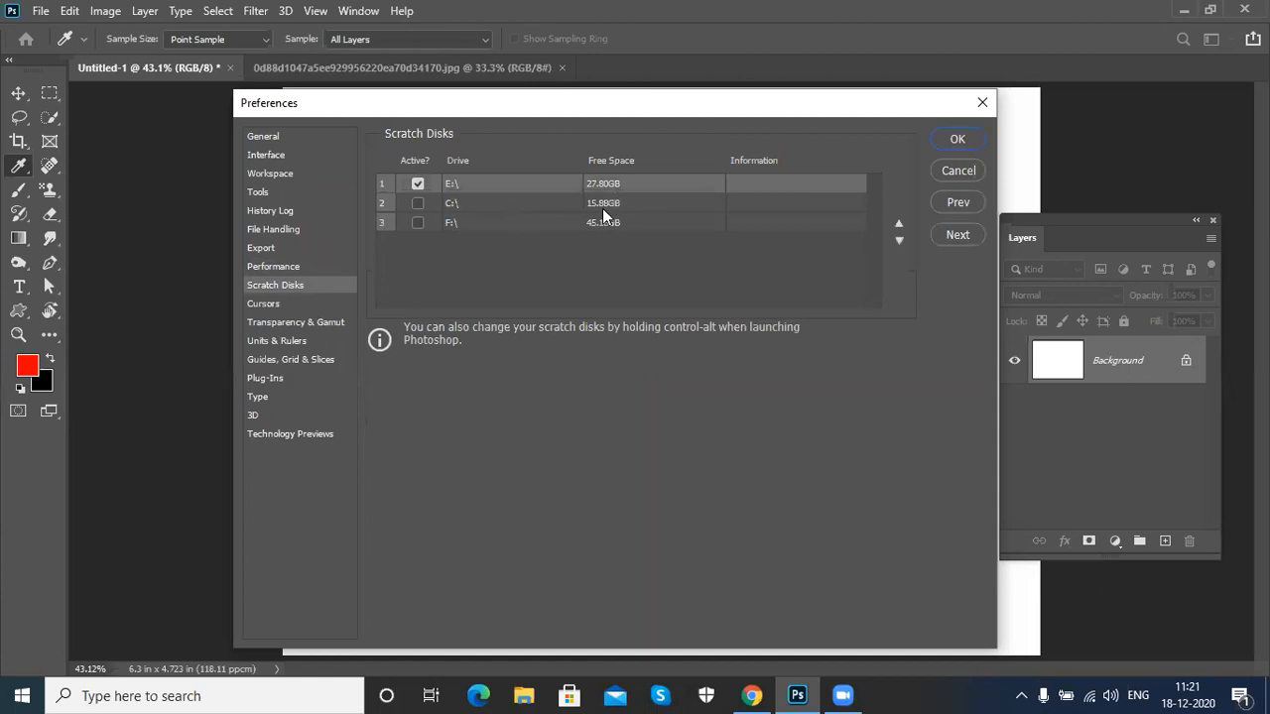
left_click(264, 305)
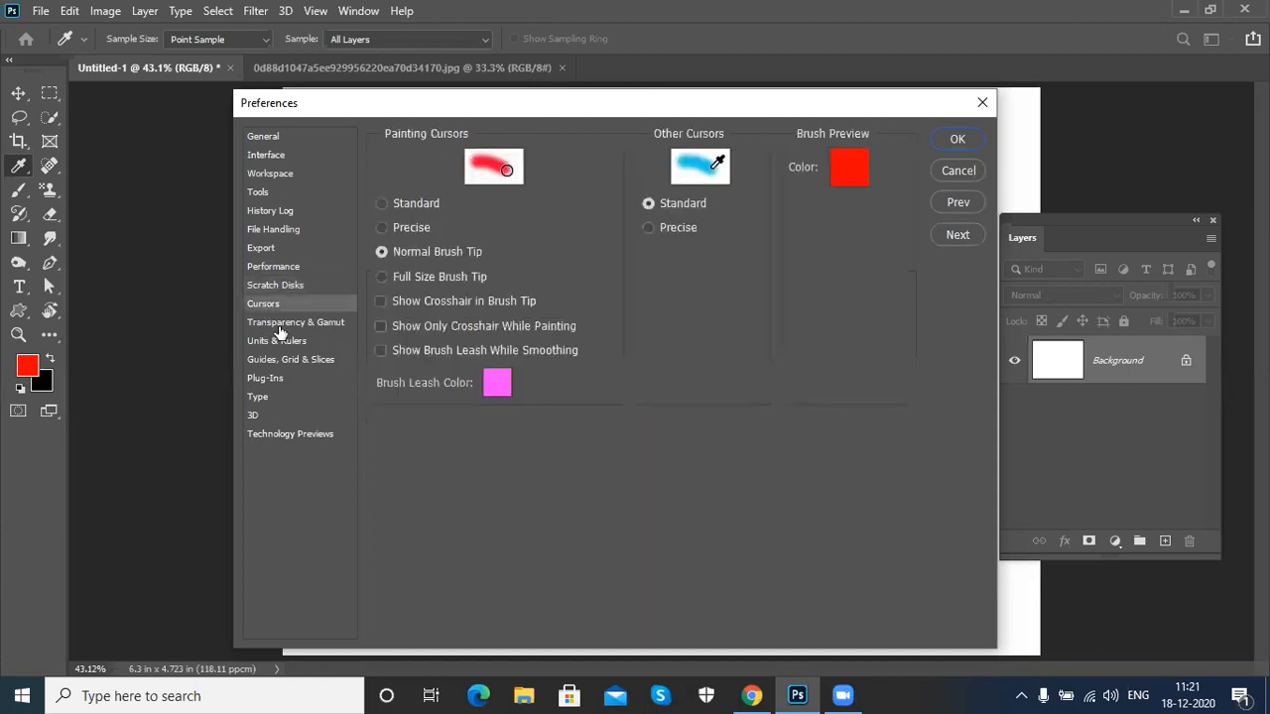
left_click(280, 323)
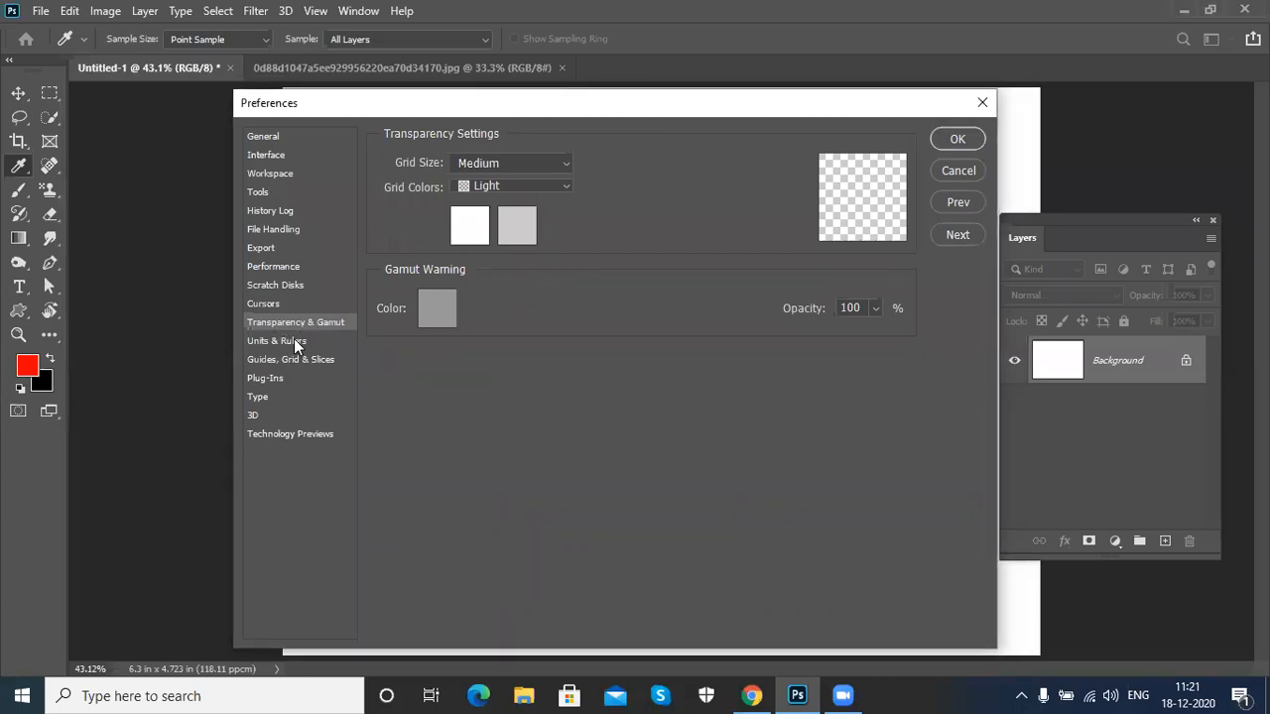
left_click(268, 342)
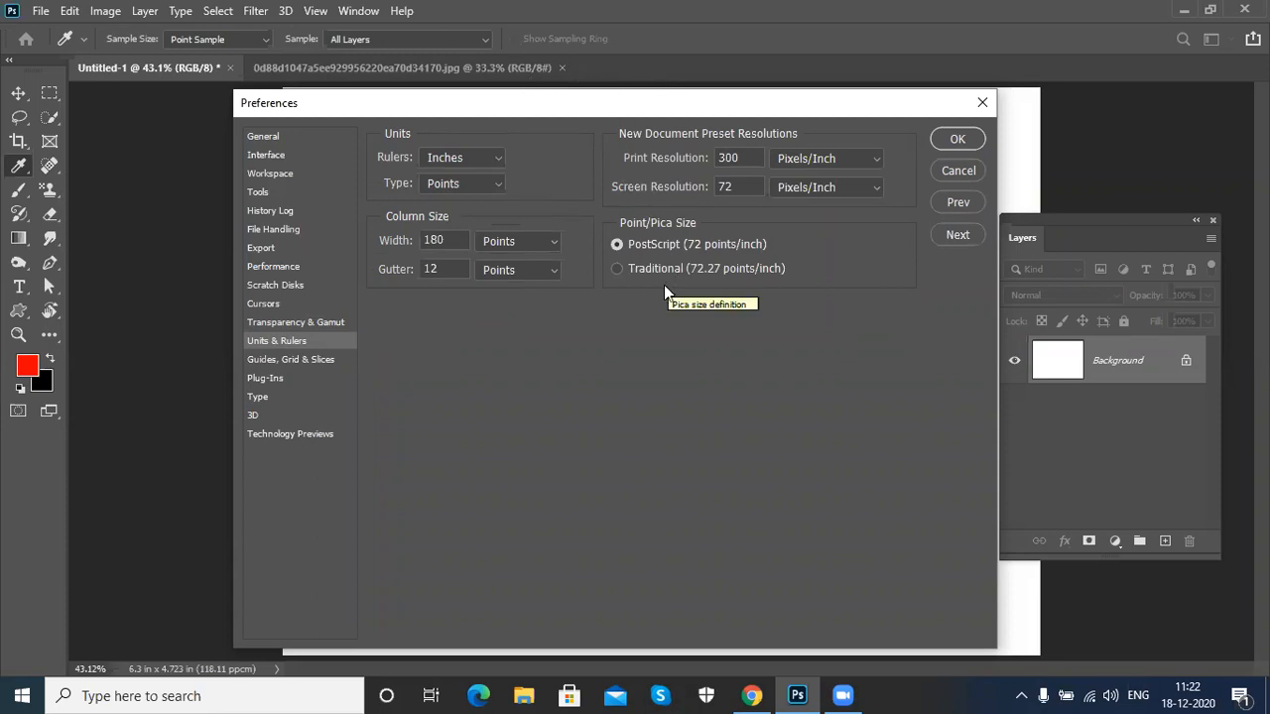
left_click(293, 363)
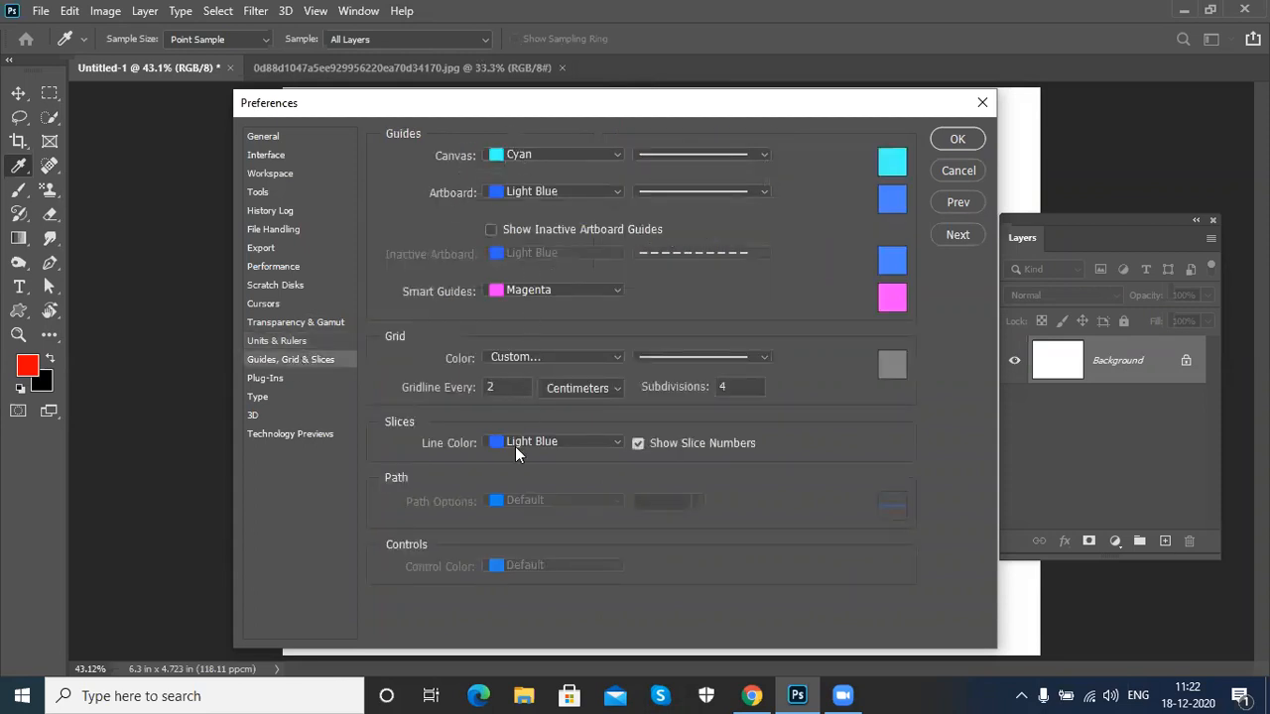
left_click(278, 382)
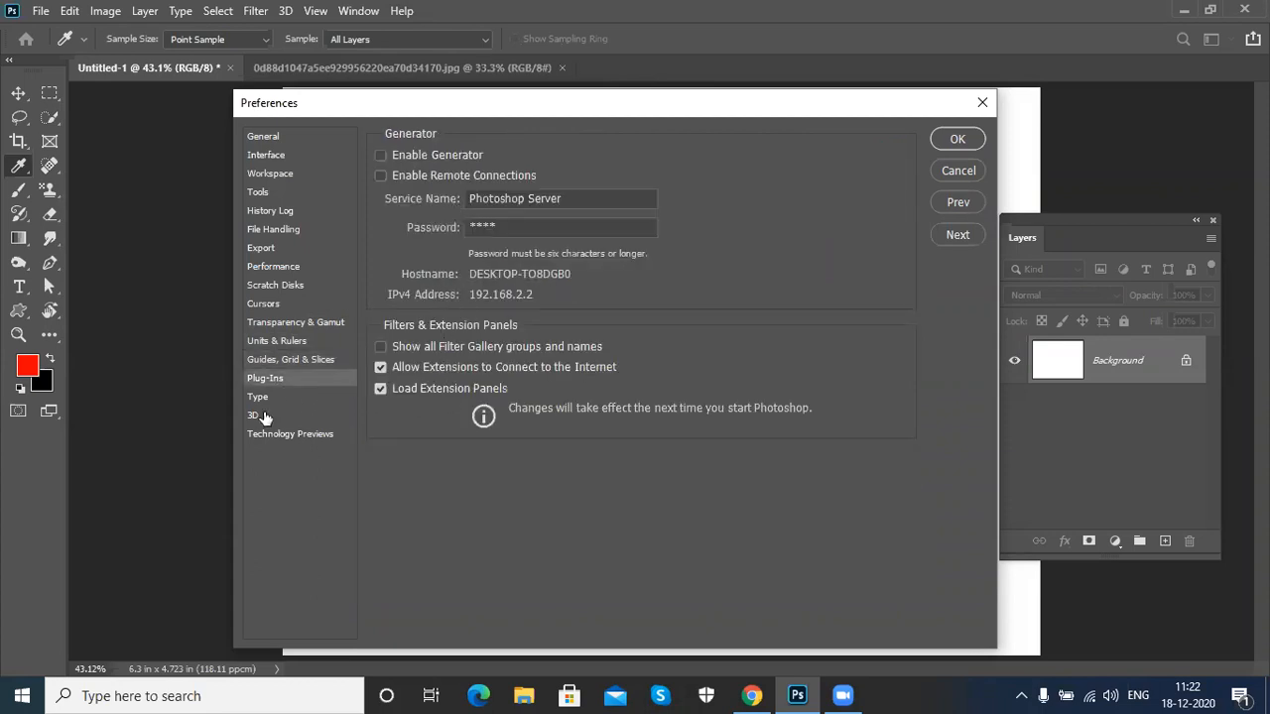
left_click(258, 397)
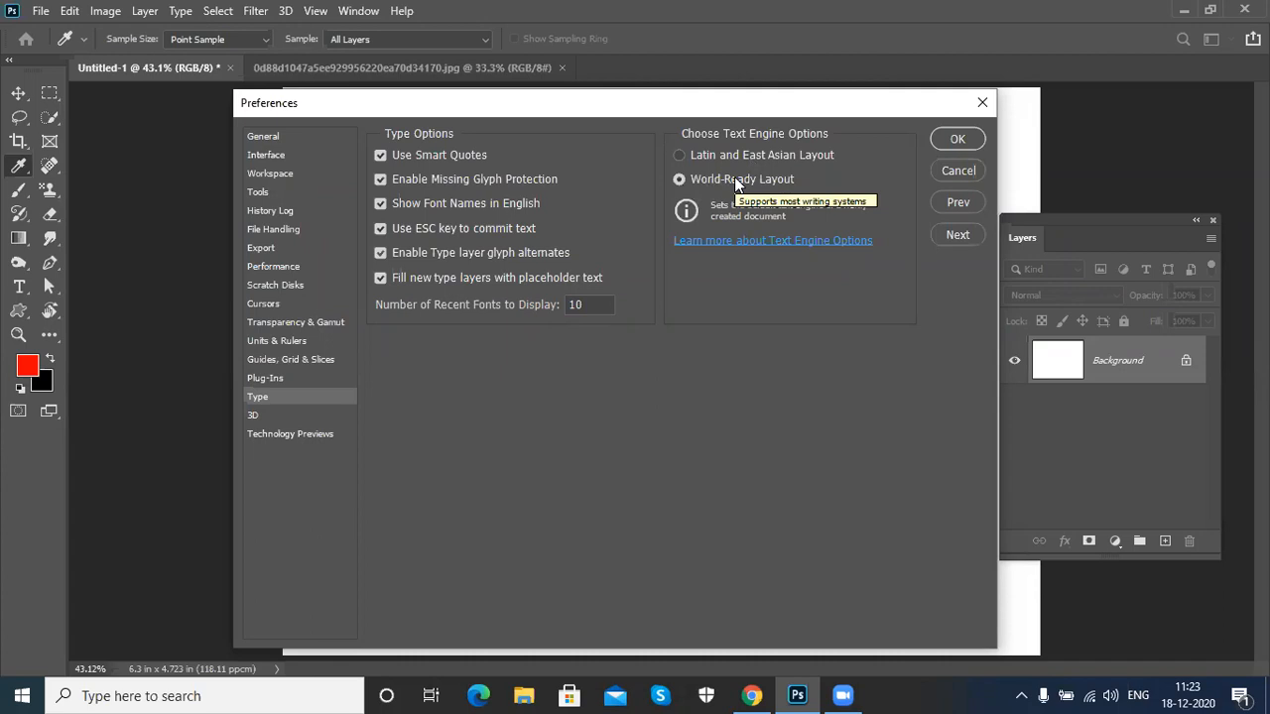
left_click(253, 416)
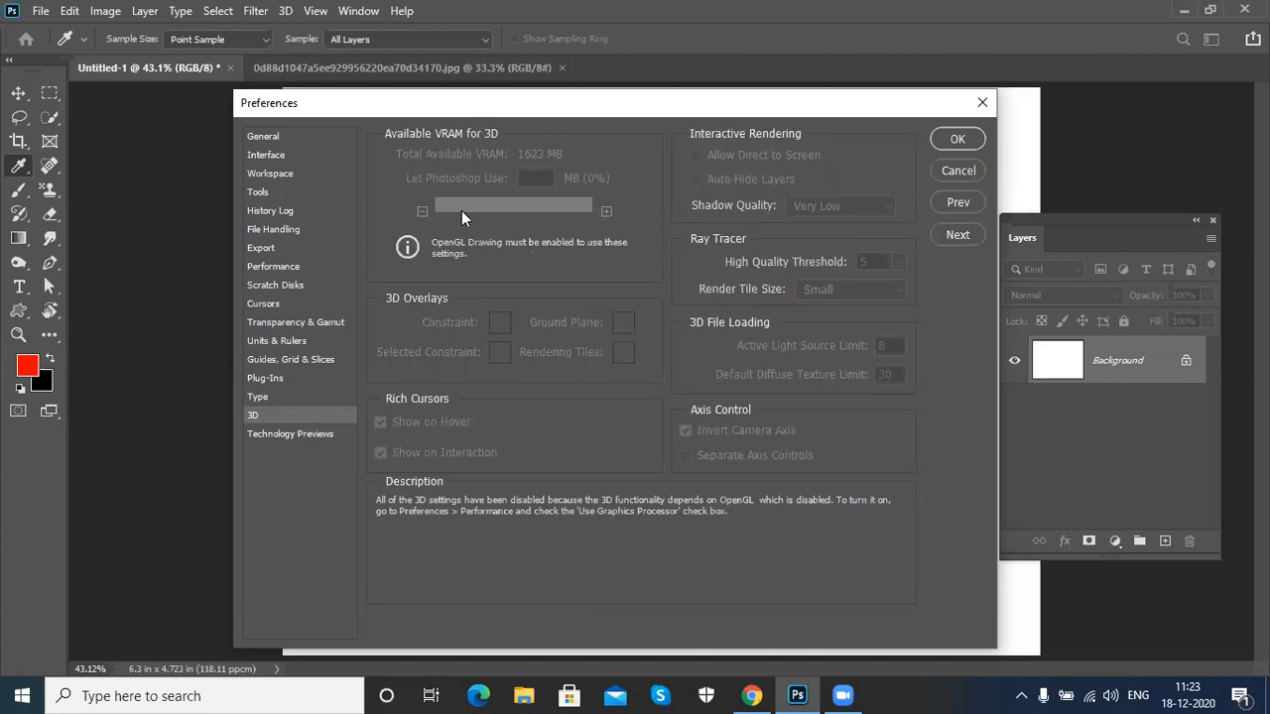
left_click(313, 436)
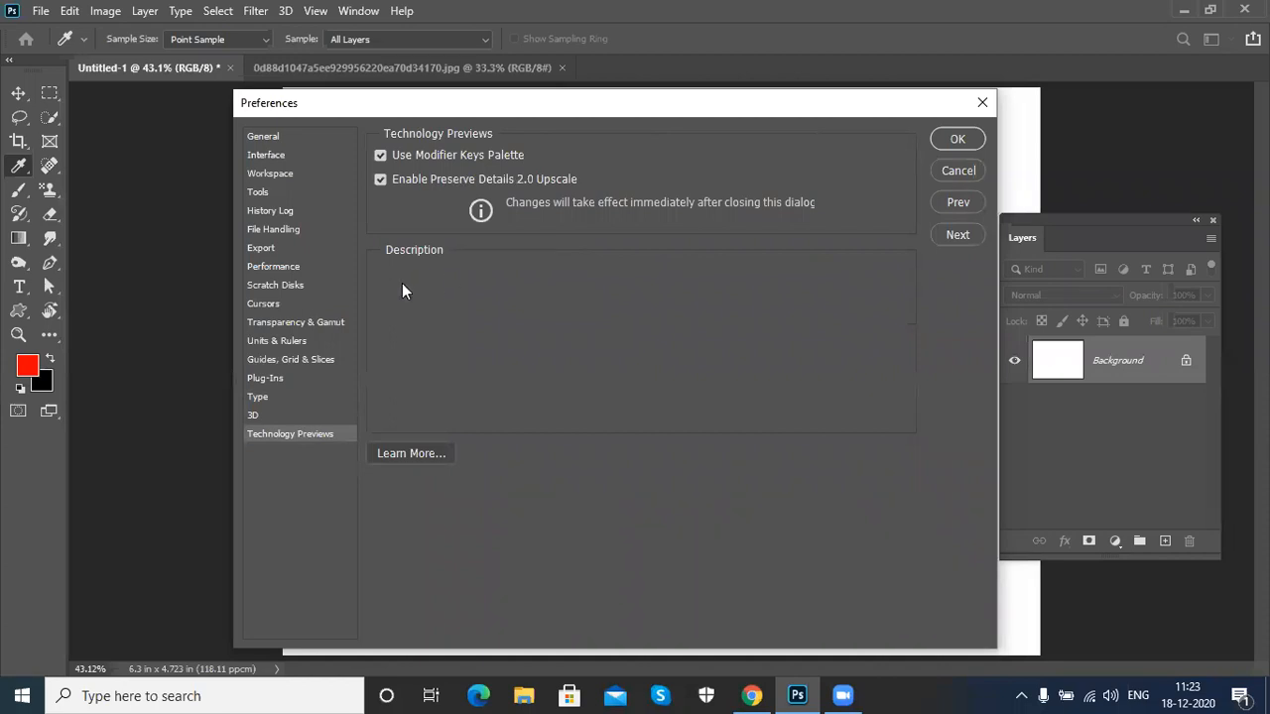
left_click(961, 169)
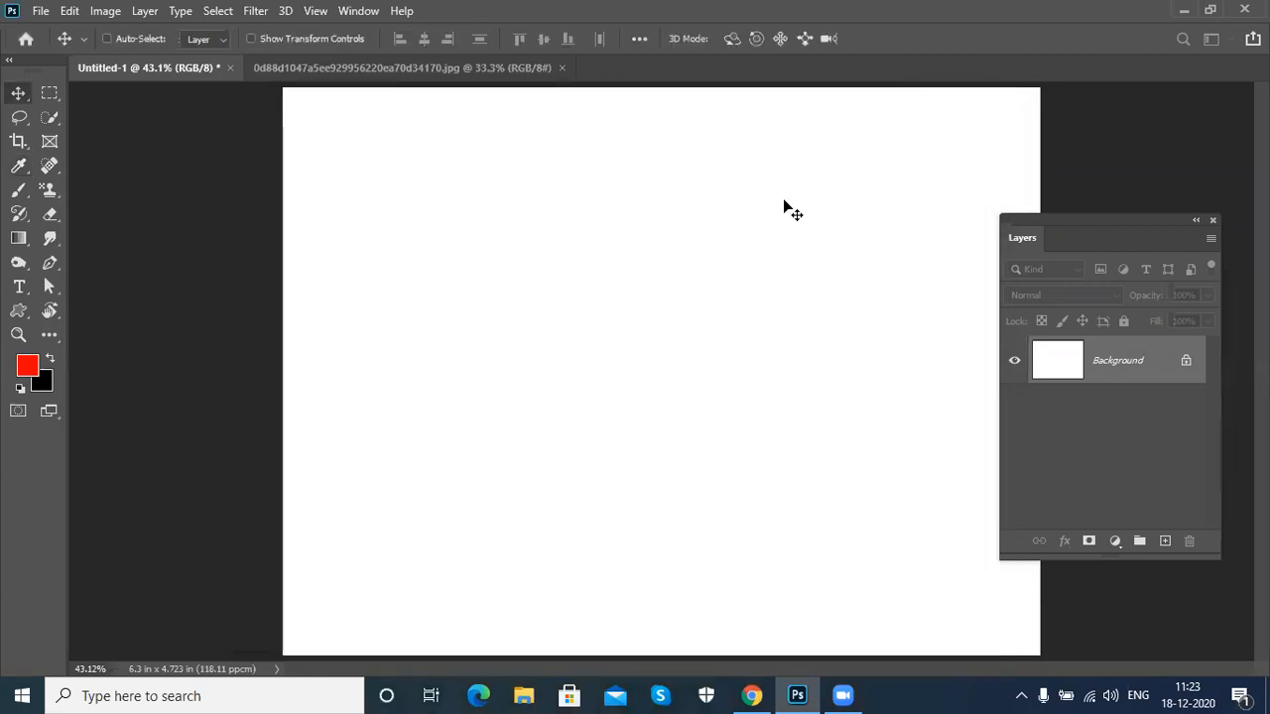
Step: Convert the Untitled-1 document to Grayscale mode and discard its color information
left_click(69, 12)
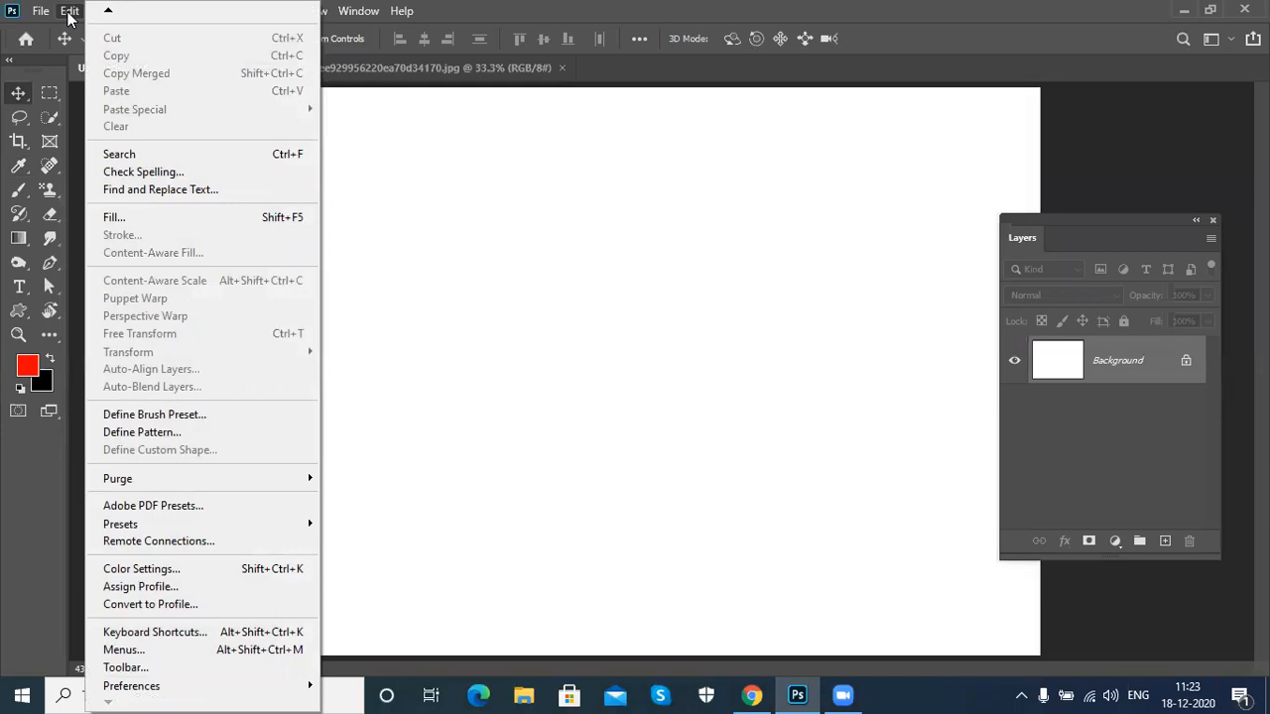
left_click(70, 12)
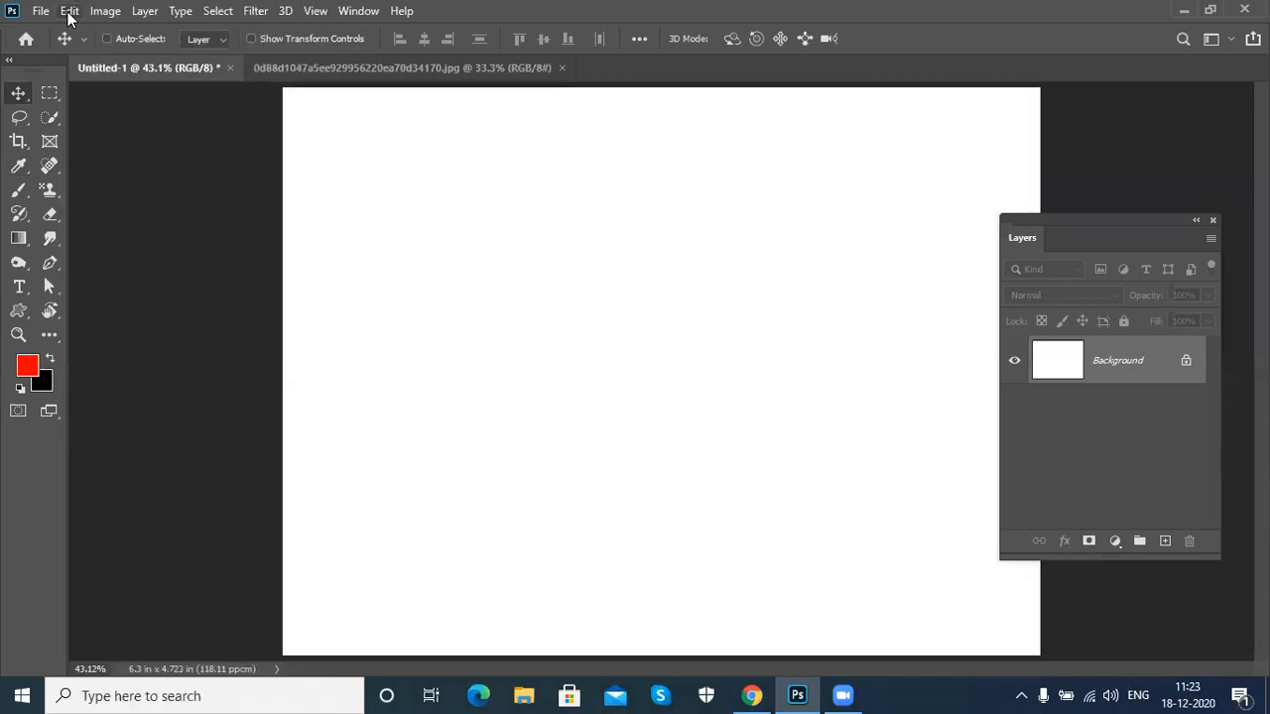
left_click(104, 20)
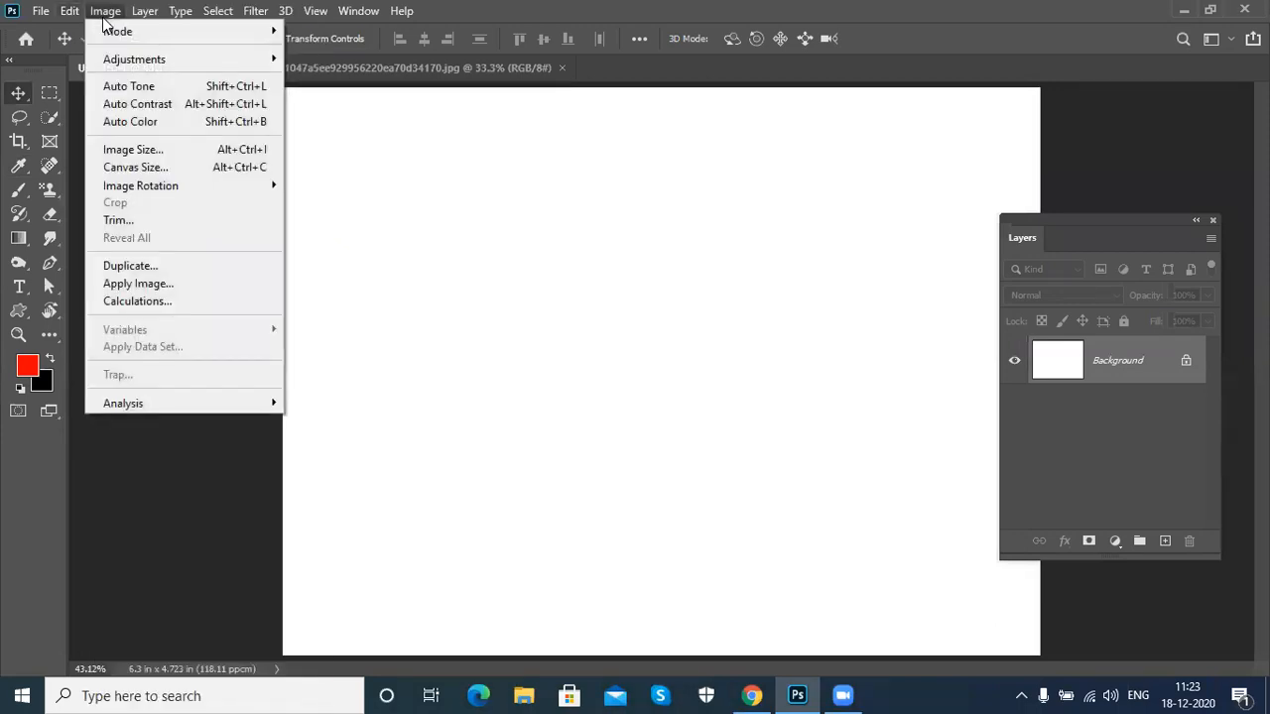
mouse_move(109, 35)
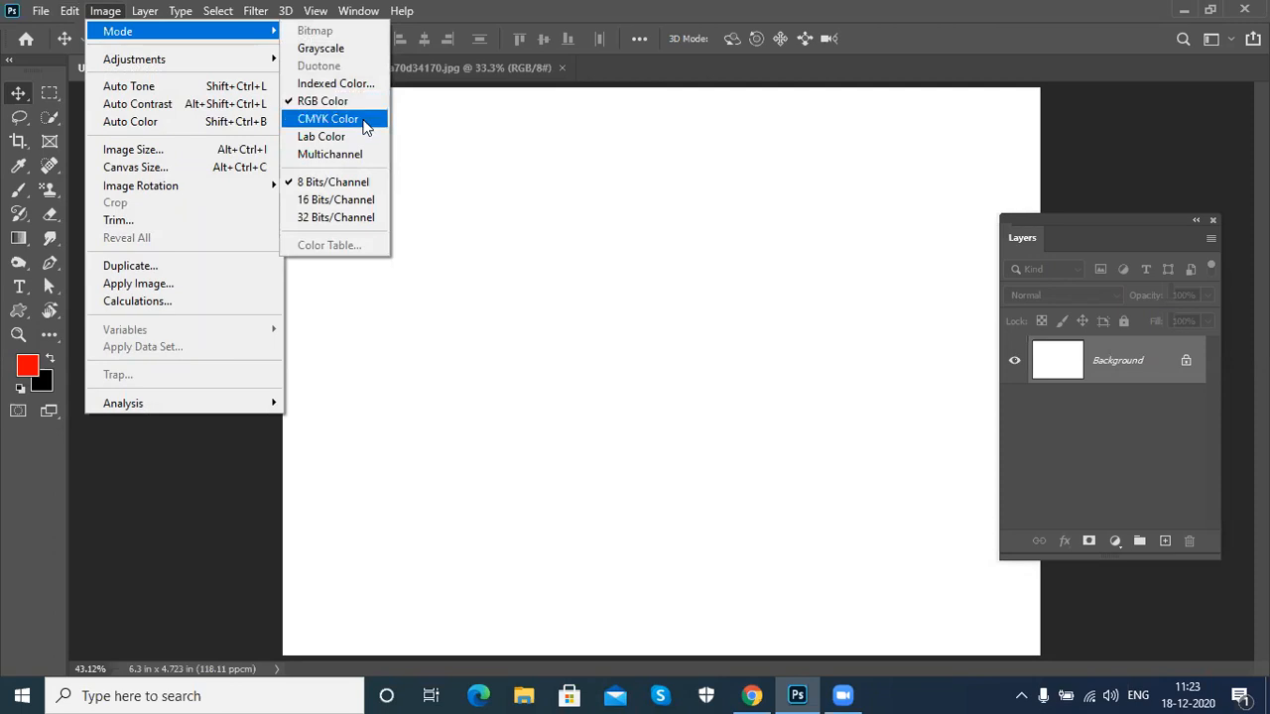
left_click(348, 51)
left_click(547, 299)
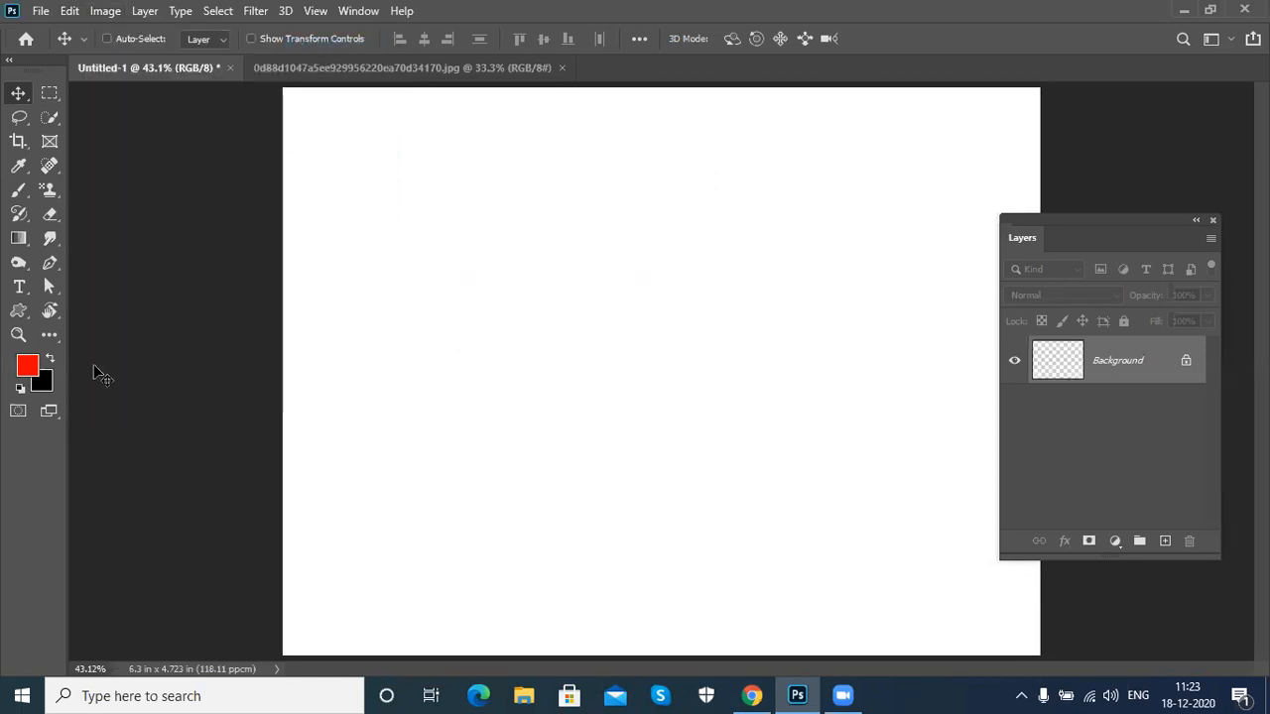
Step: Set the foreground color to a red with 92% brightness (eb0000) and switch to the Move tool
left_click(27, 367)
type("92")
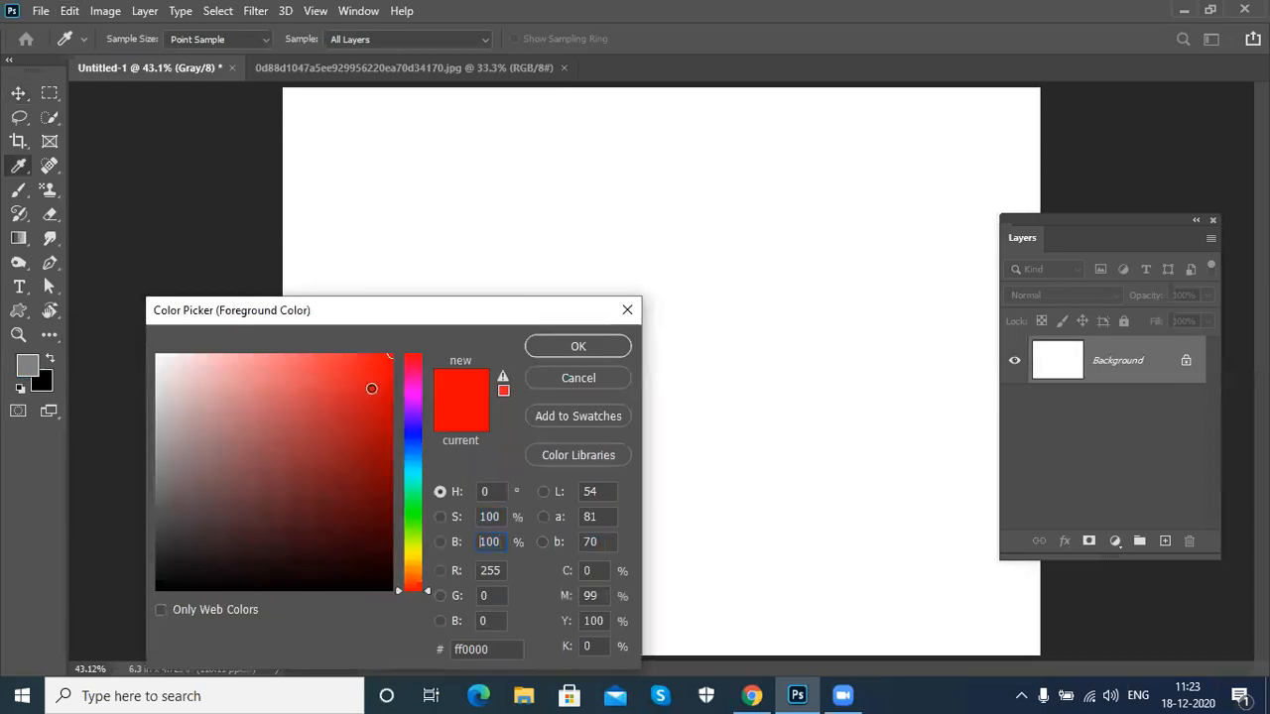
left_click(553, 342)
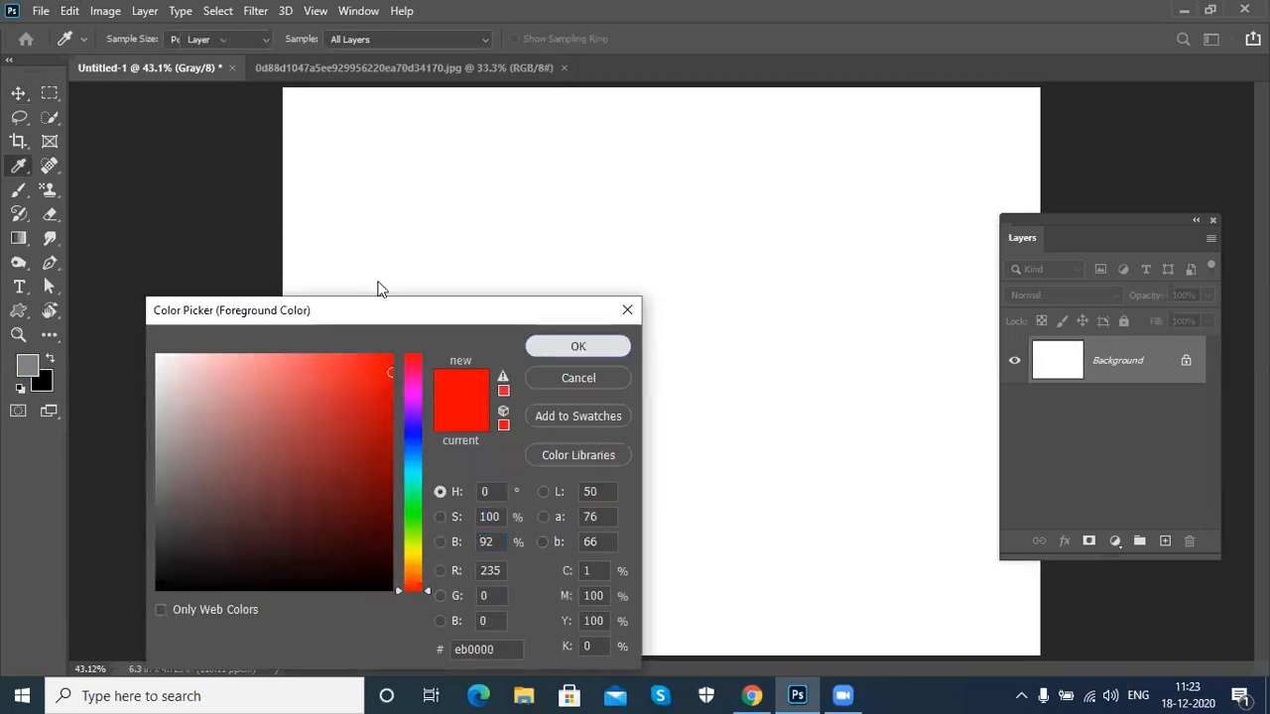
key("v")
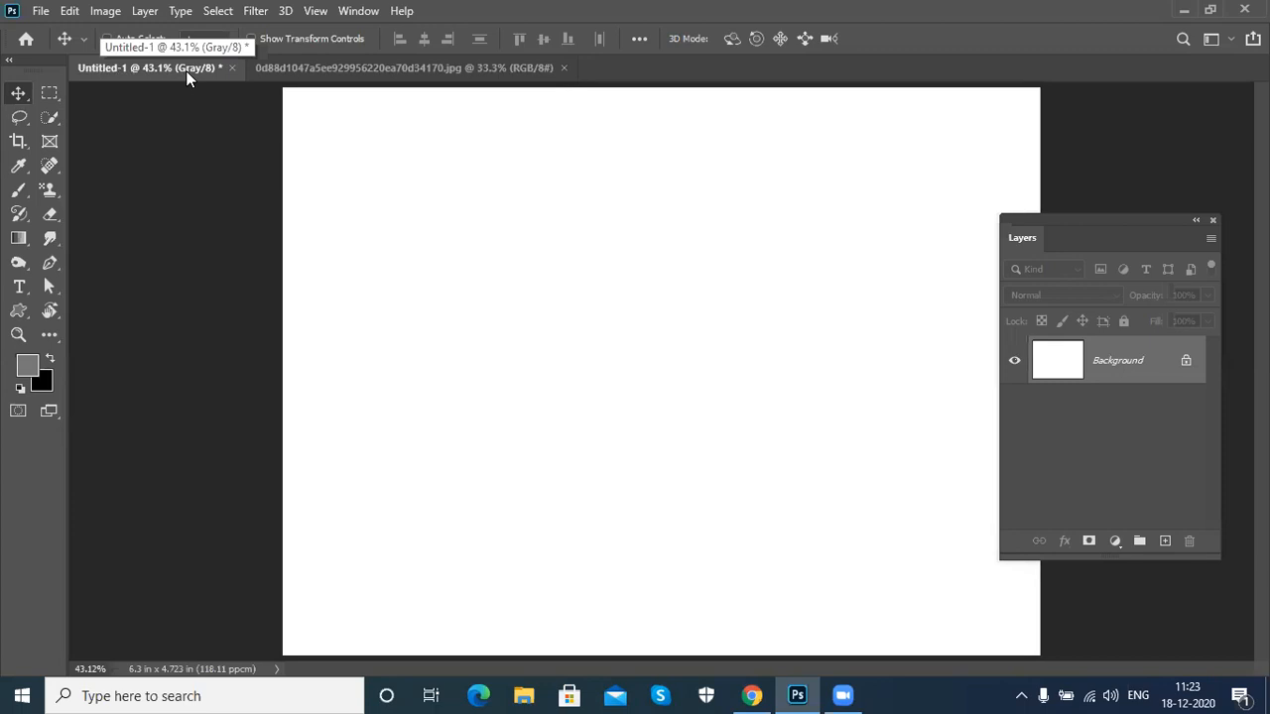
Step: Convert the Untitled-1 document back to RGB Color mode
left_click(105, 11)
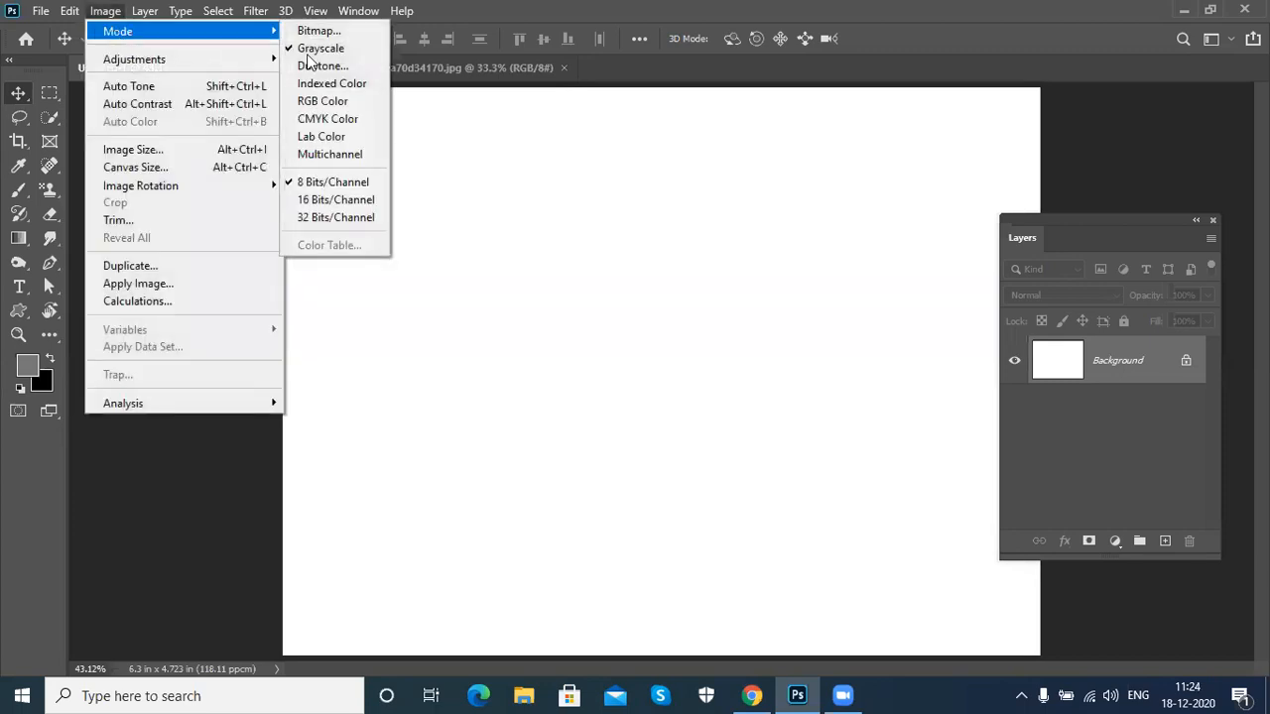
left_click(322, 100)
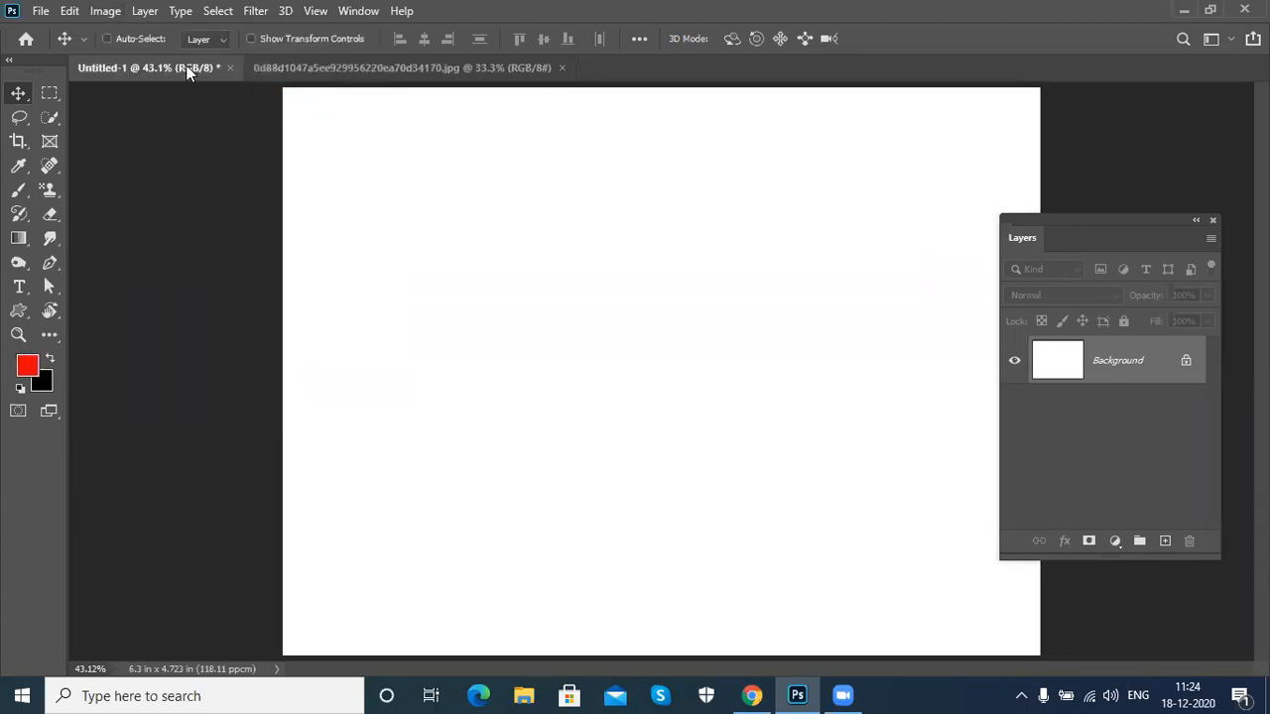
Step: Paint a looping freehand red stroke across the canvas with the Brush tool and undo it
left_click(18, 192)
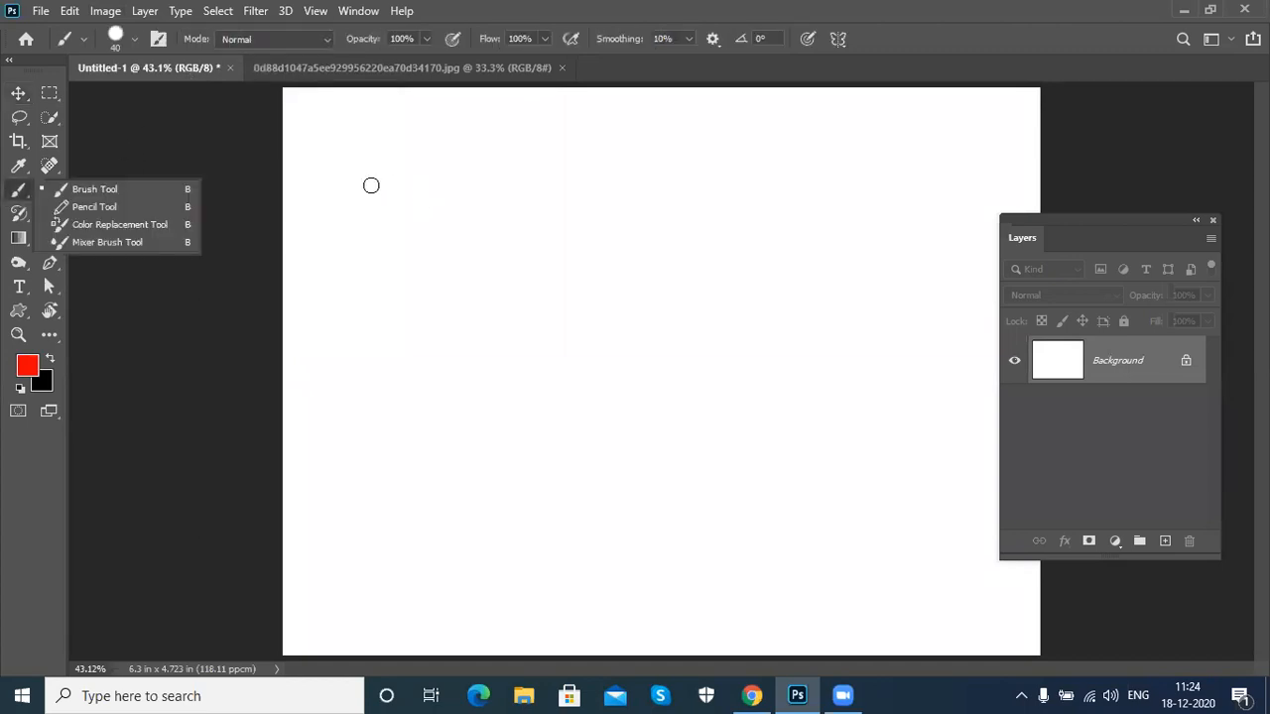
left_click(149, 191)
mouse_move(483, 179)
left_mouse_down()
mouse_move(553, 260)
mouse_move(546, 409)
mouse_move(804, 301)
mouse_move(581, 319)
mouse_move(688, 344)
mouse_move(737, 202)
mouse_move(793, 334)
mouse_move(828, 349)
mouse_move(776, 472)
mouse_move(724, 550)
mouse_move(681, 547)
left_mouse_up()
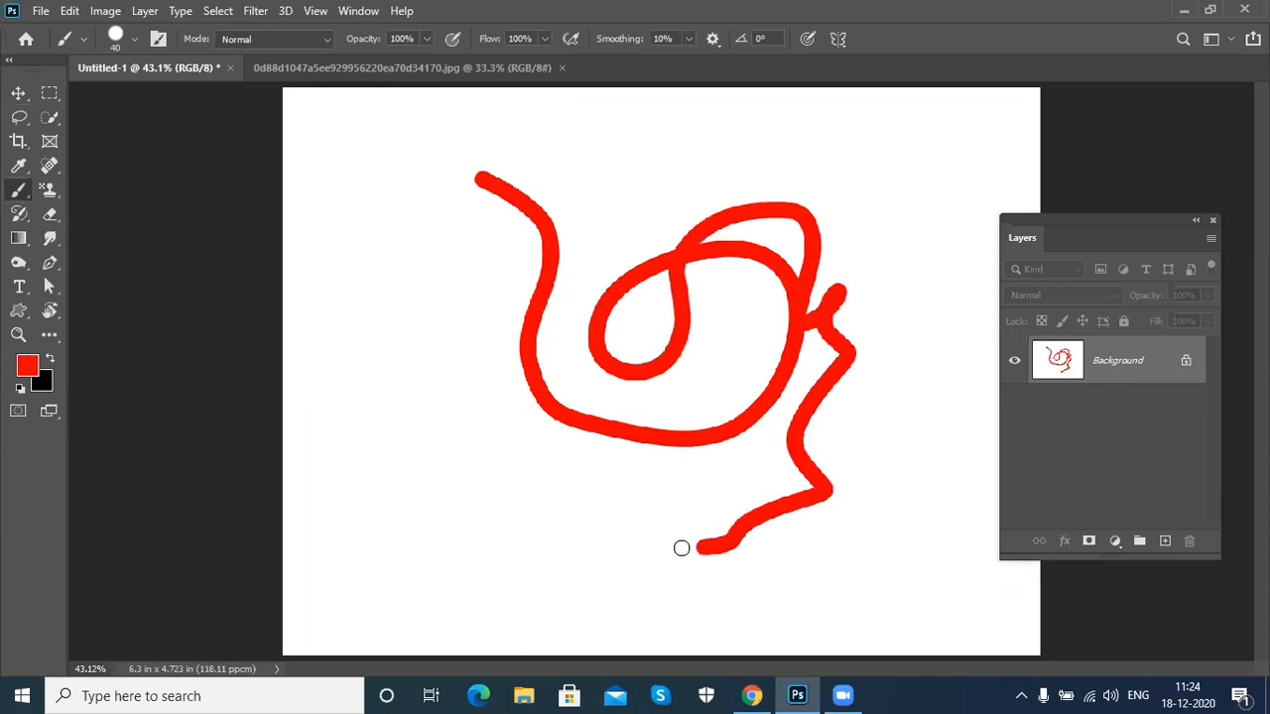
key("ctrl+z")
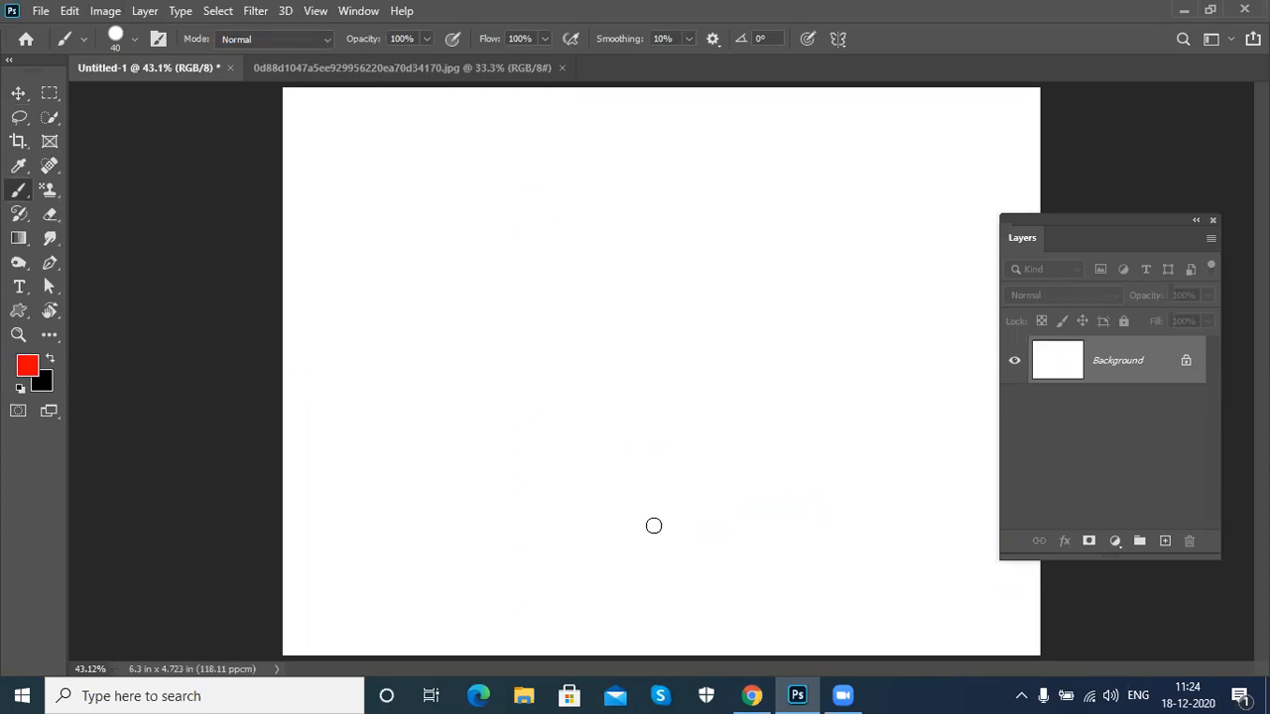
left_click(106, 15)
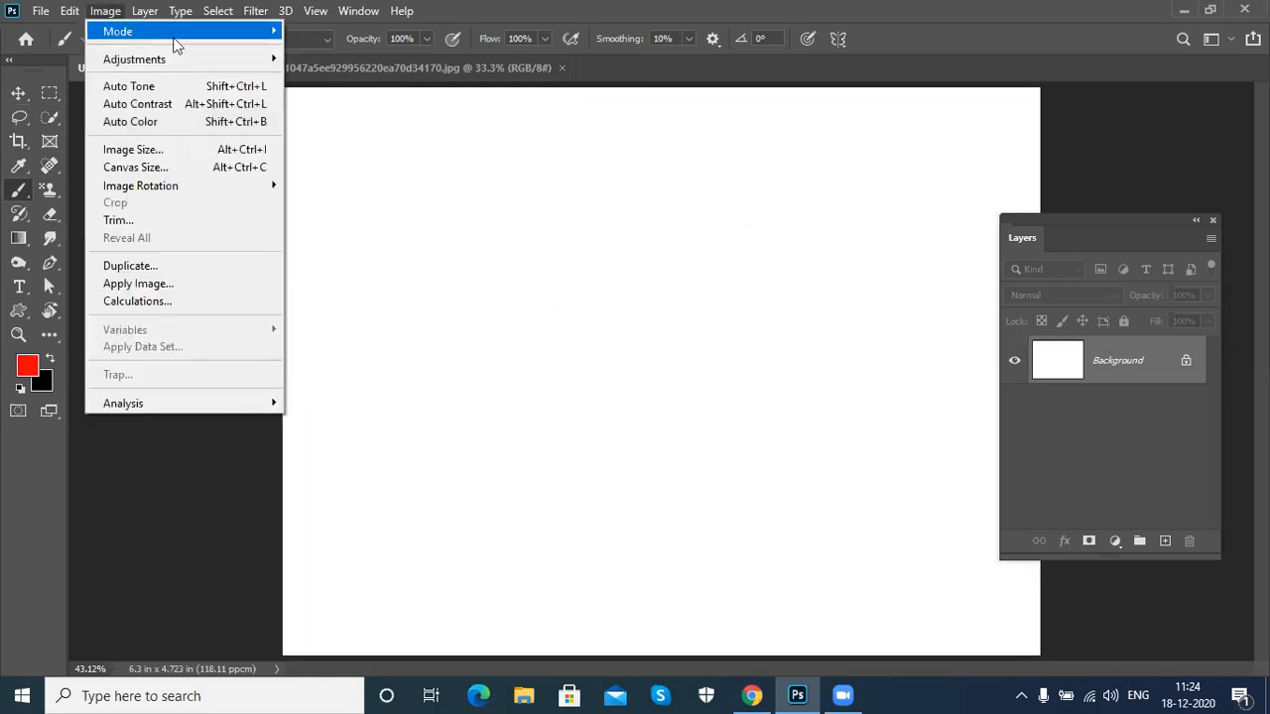
mouse_move(173, 31)
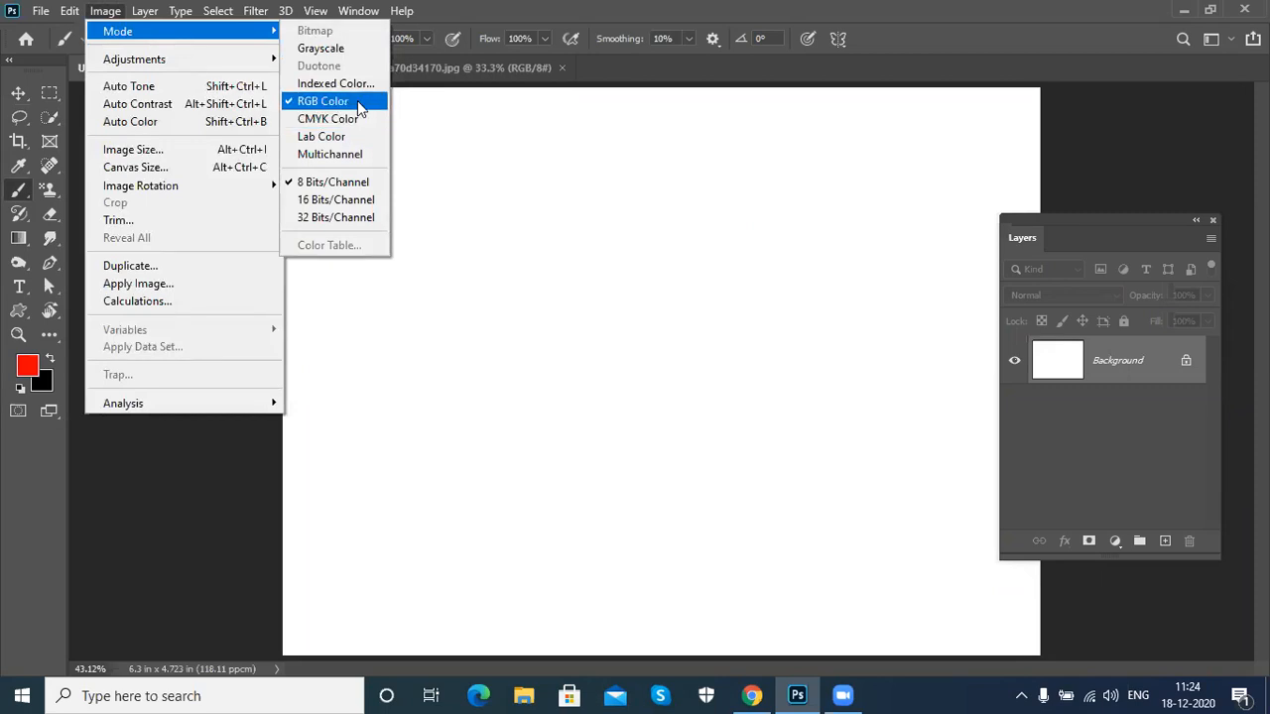
left_click(359, 107)
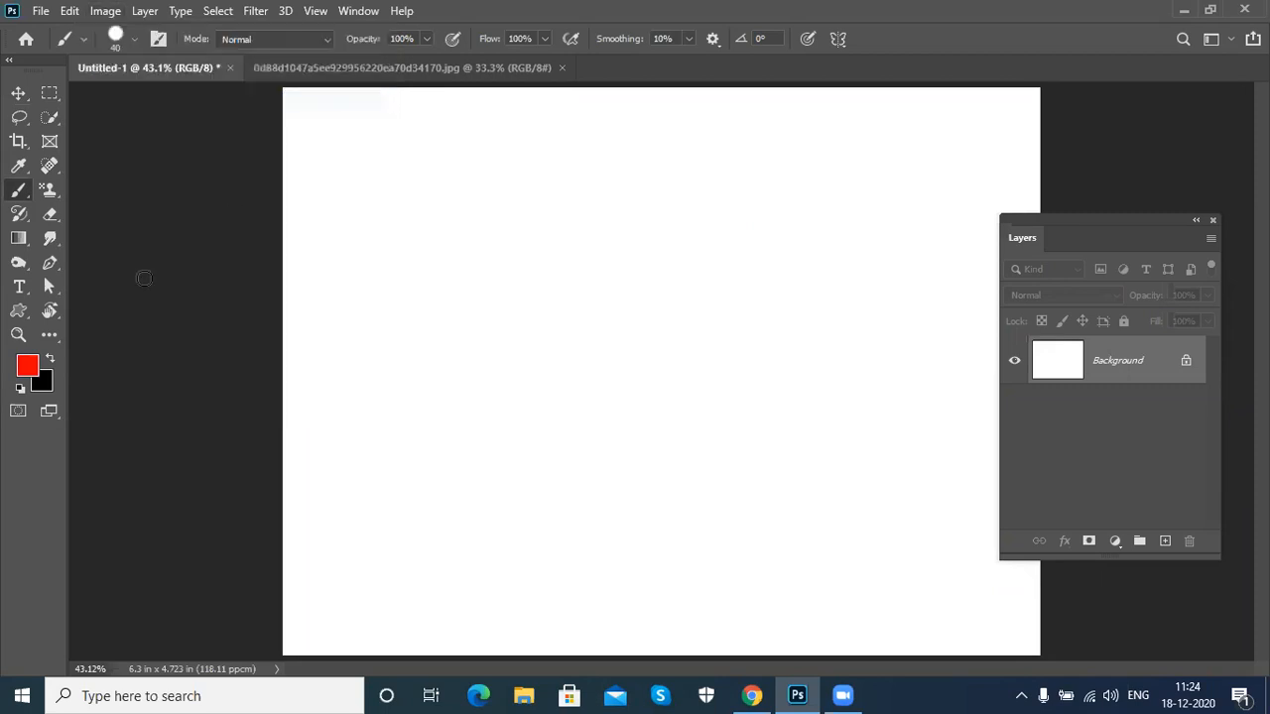
Step: Fill a tall rectangular selection left of the canvas center with blue (1600eb), deselect it and switch to the Move tool
left_click(49, 92)
left_click_drag(429, 189, 674, 469)
left_click(27, 366)
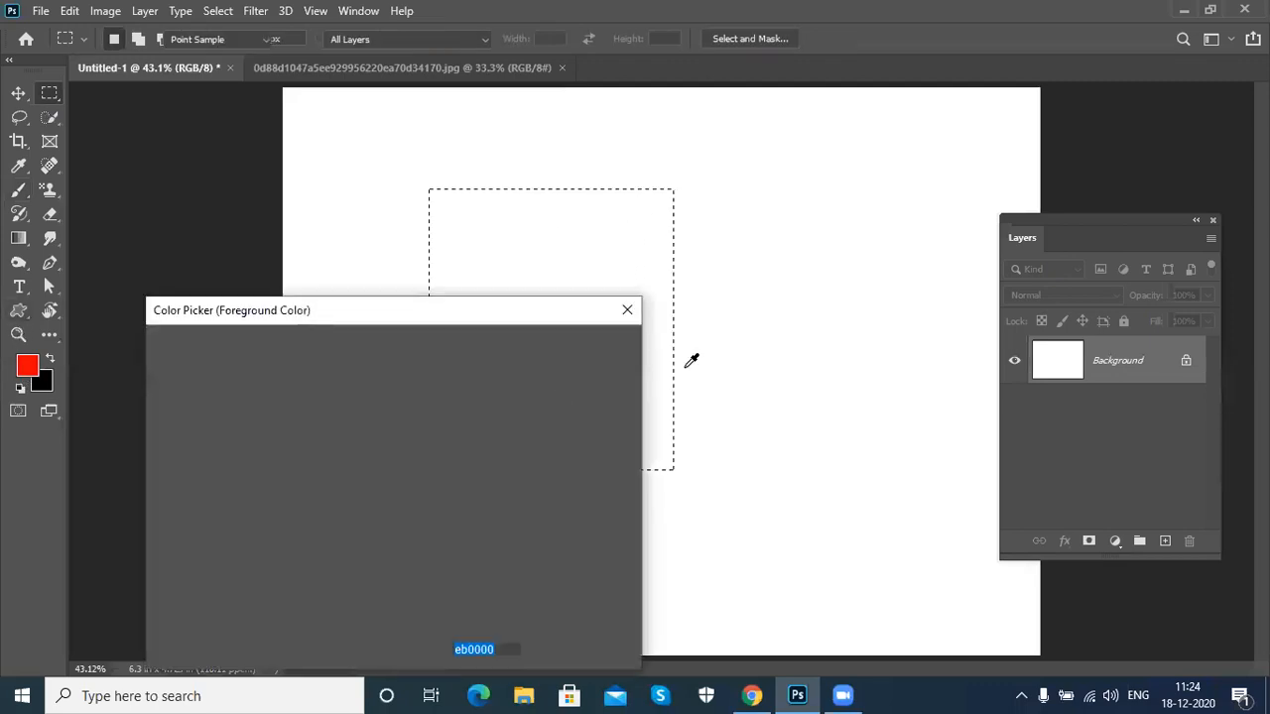
left_click(404, 428)
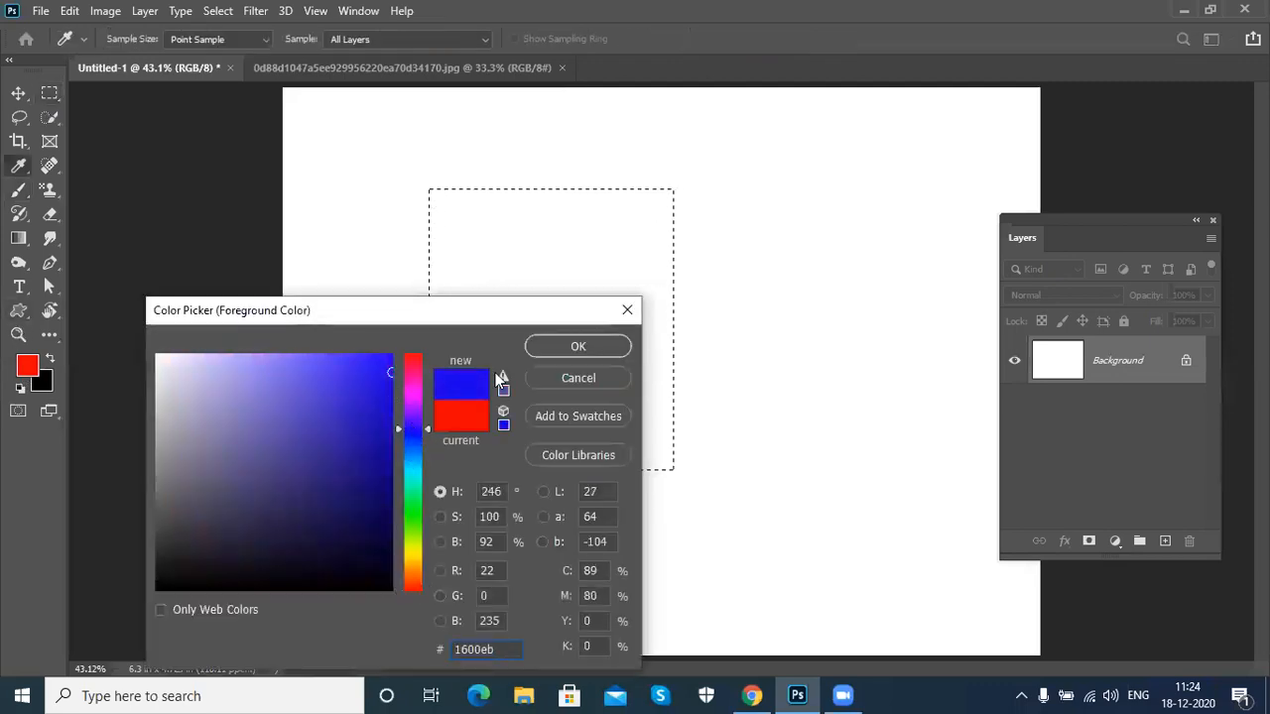
left_click(579, 346)
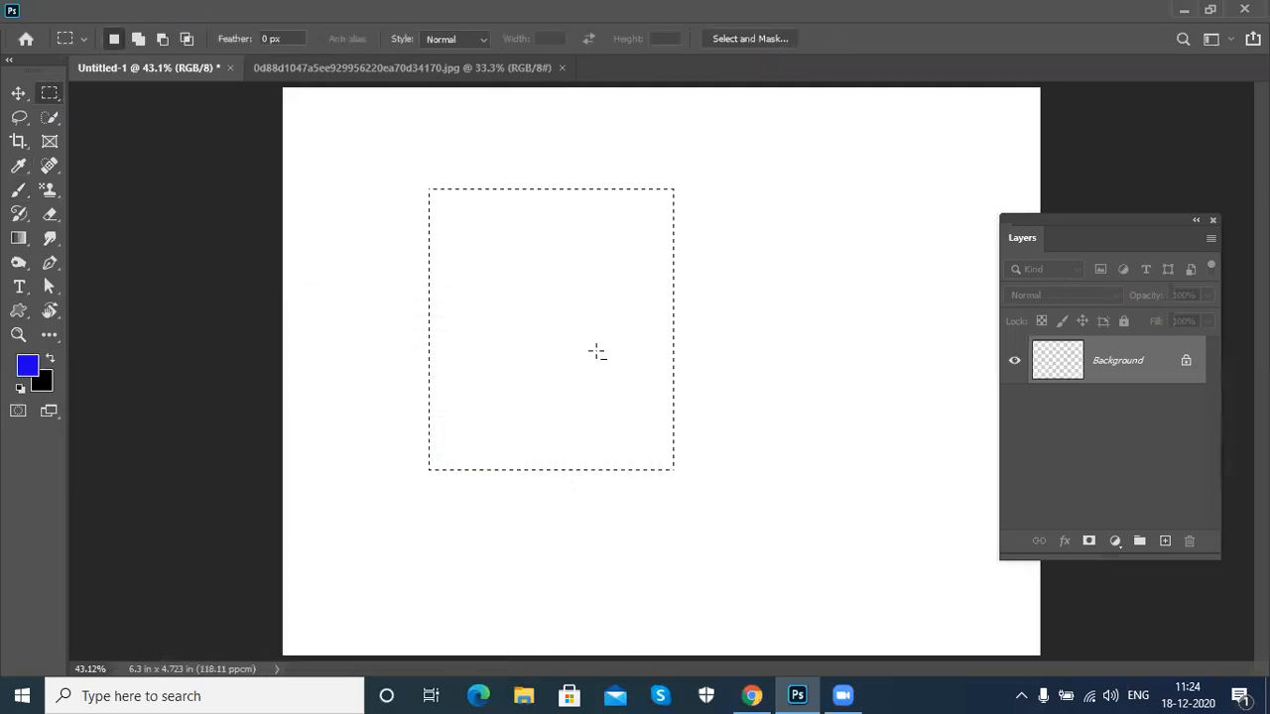
key("alt+BackSpace")
key("ctrl+d")
key("v")
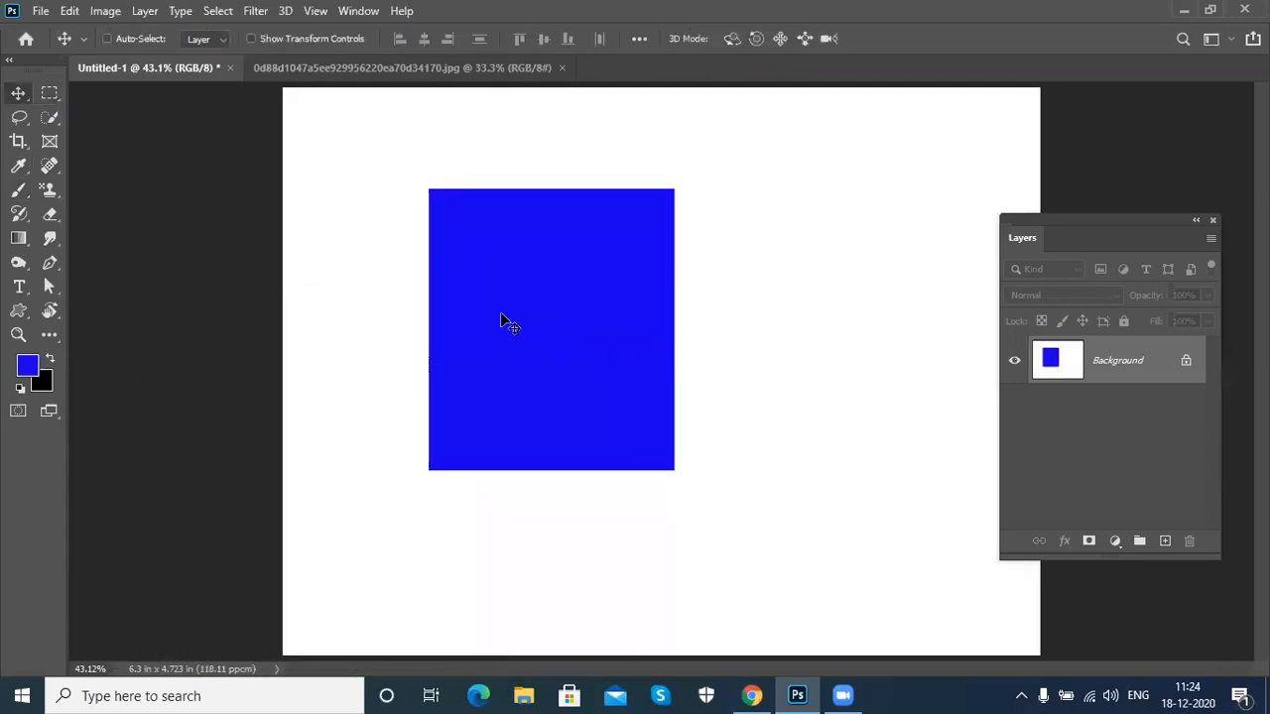
Step: Convert the Untitled-1 document to CMYK Color mode and undo the conversion
left_click(106, 11)
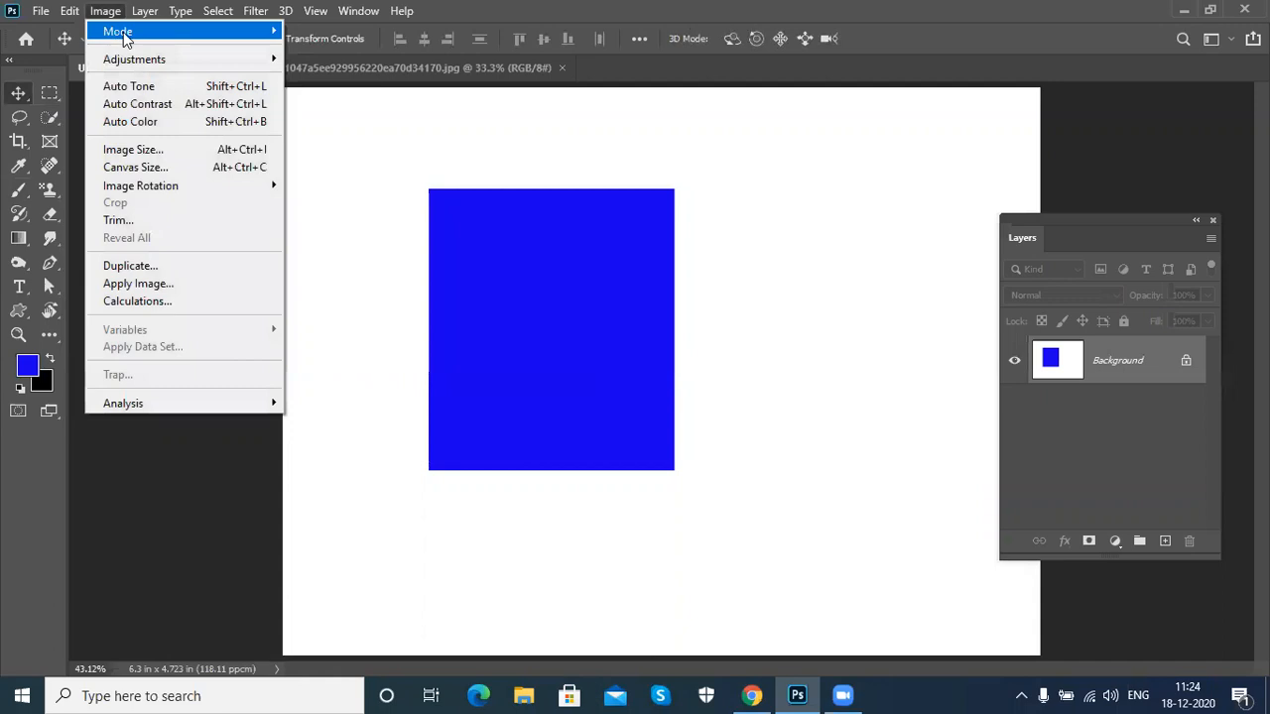
mouse_move(124, 37)
left_click(337, 116)
left_click(622, 299)
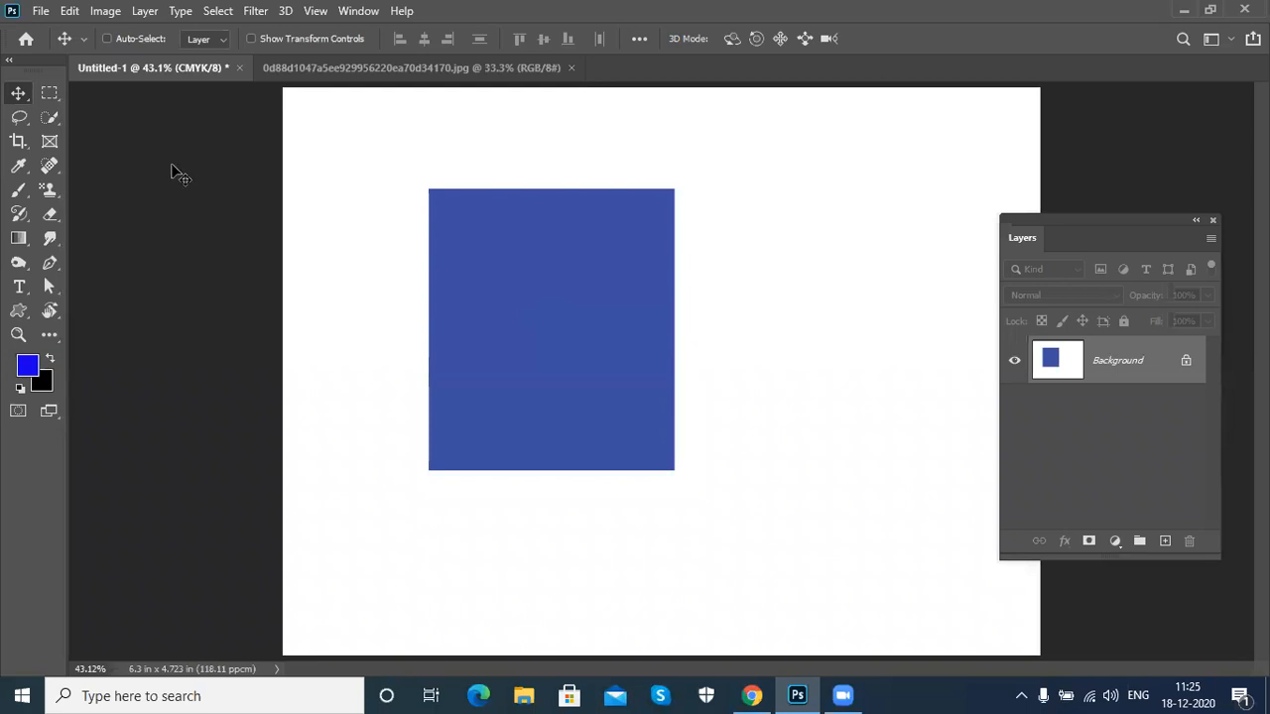
key("ctrl+z")
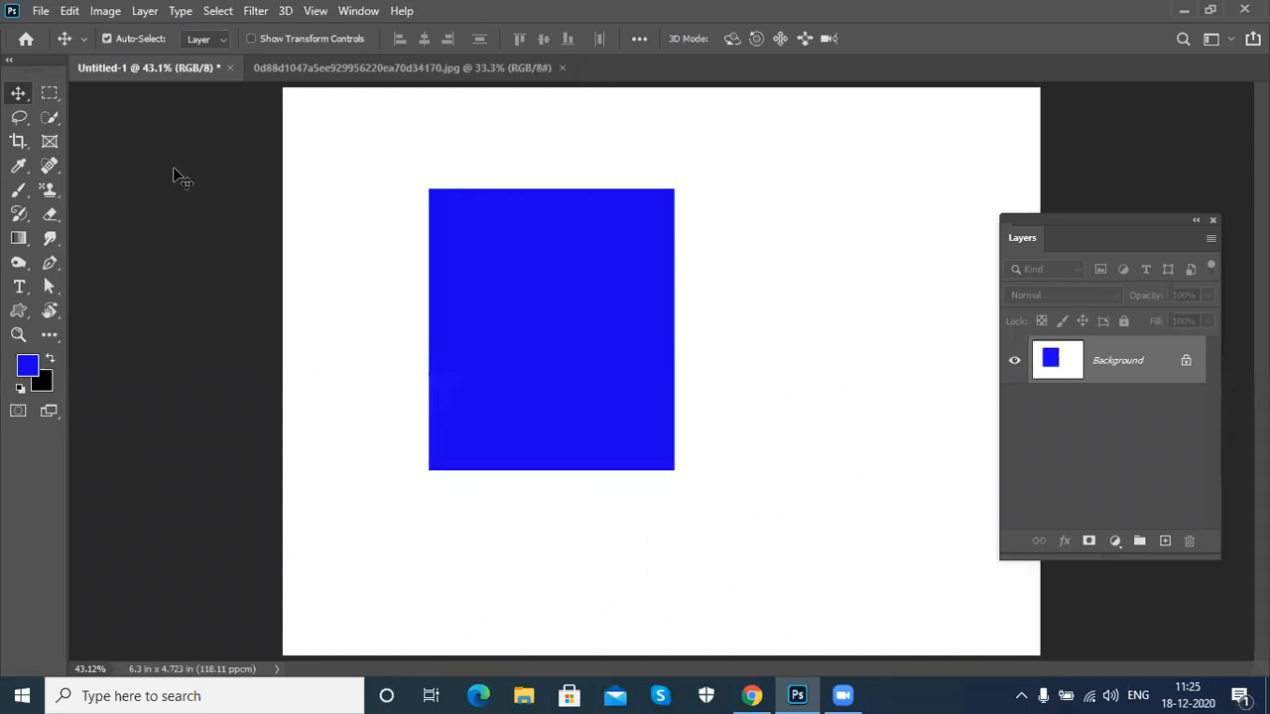
Step: Convert the document to Indexed Color mode with the Exact palette, Black and White forced colors and Transparency on
left_click(114, 20)
mouse_move(133, 33)
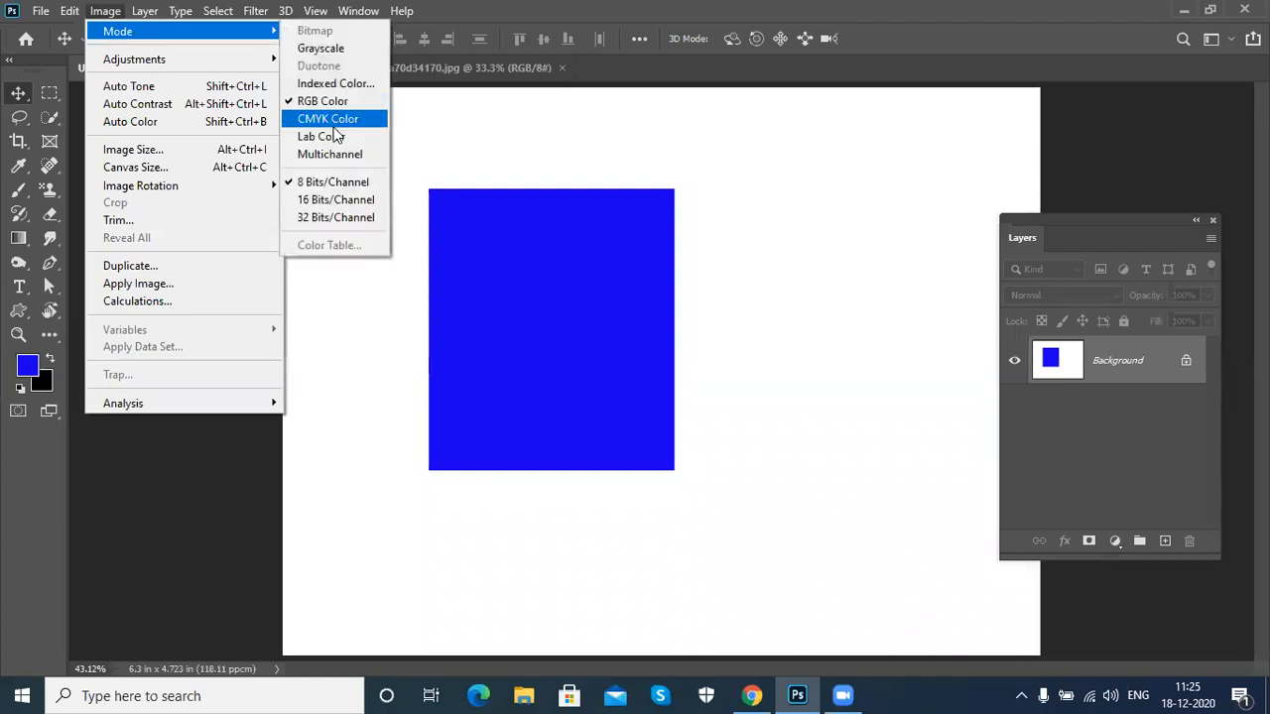
left_click(342, 85)
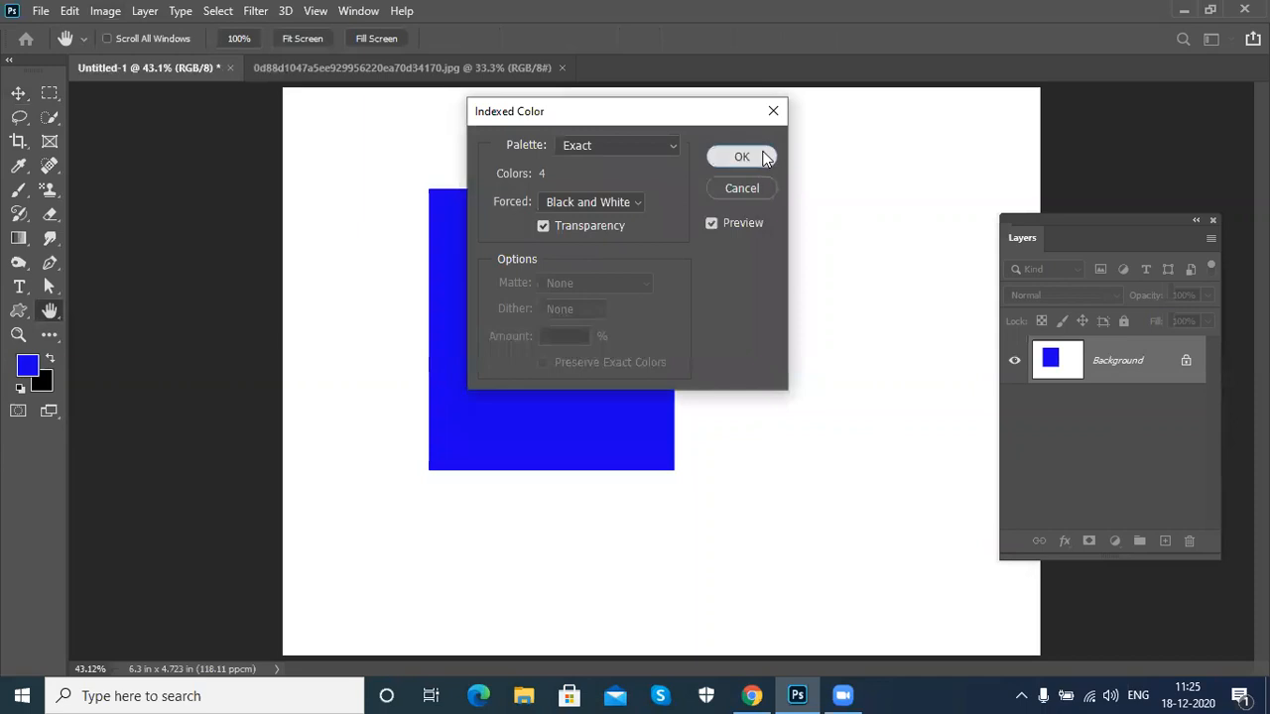
left_click(762, 157)
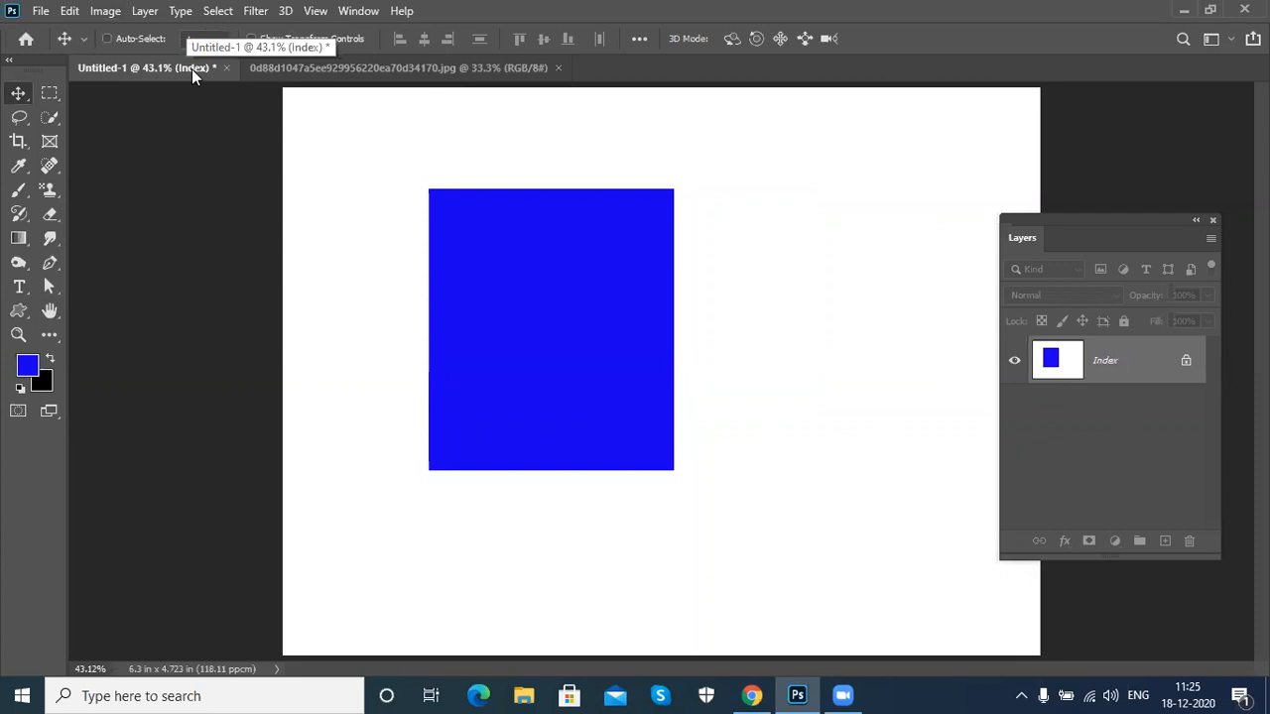
Step: Convert the indexed document back to RGB Color mode
left_click(105, 11)
mouse_move(123, 36)
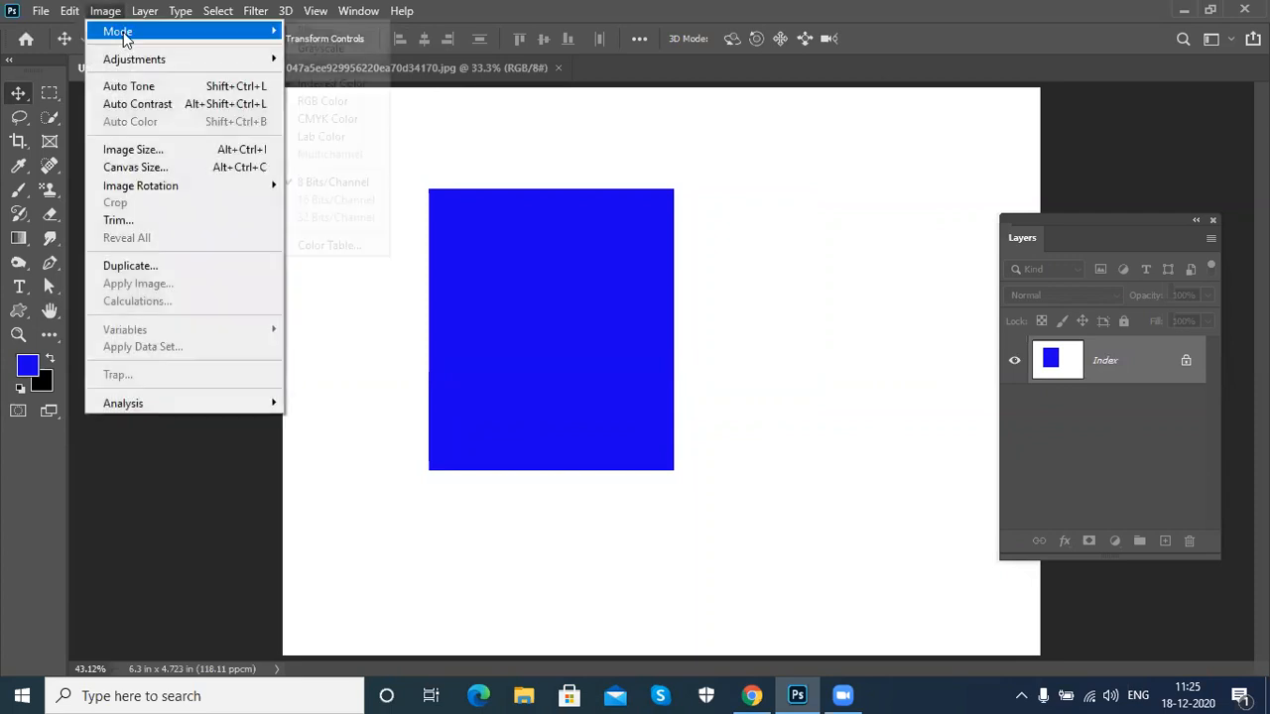
left_click(345, 105)
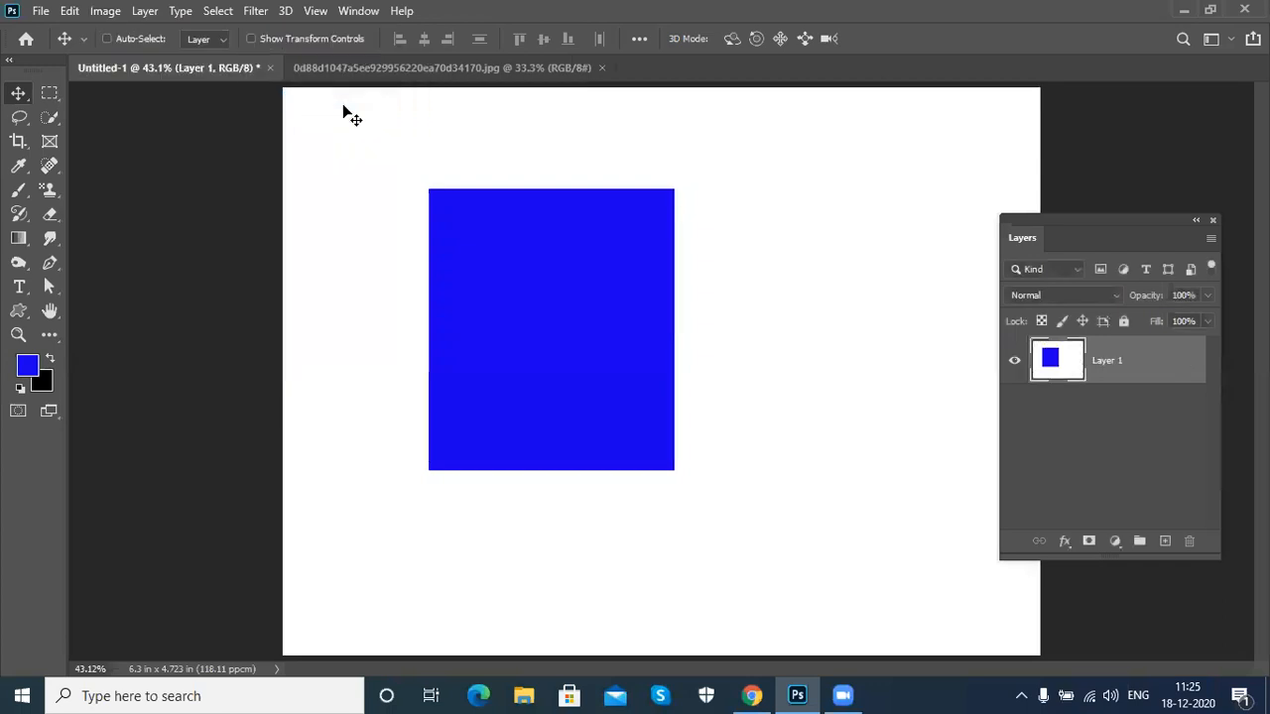
Step: Change the document's depth to 16 Bits/Channel and review the available filters, including the Noise and Render groups
left_click(105, 11)
mouse_move(117, 30)
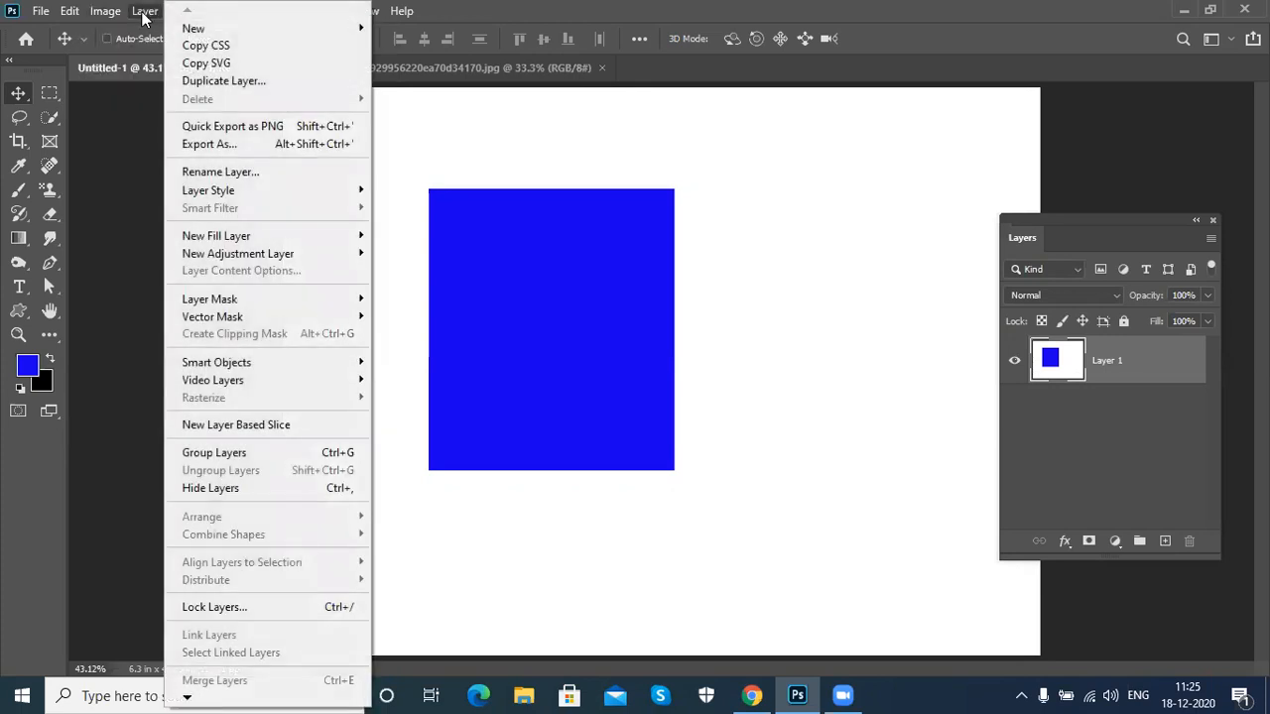
left_click(69, 10)
left_click(103, 10)
mouse_move(149, 31)
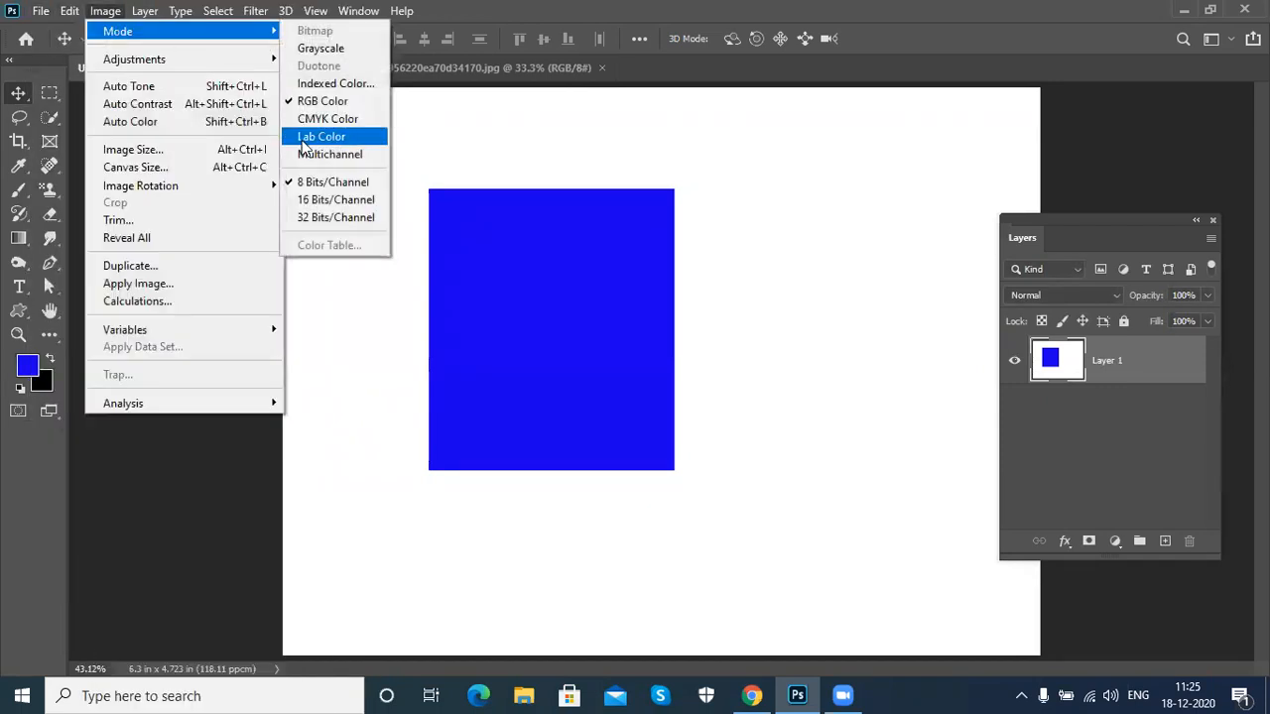
left_click(335, 199)
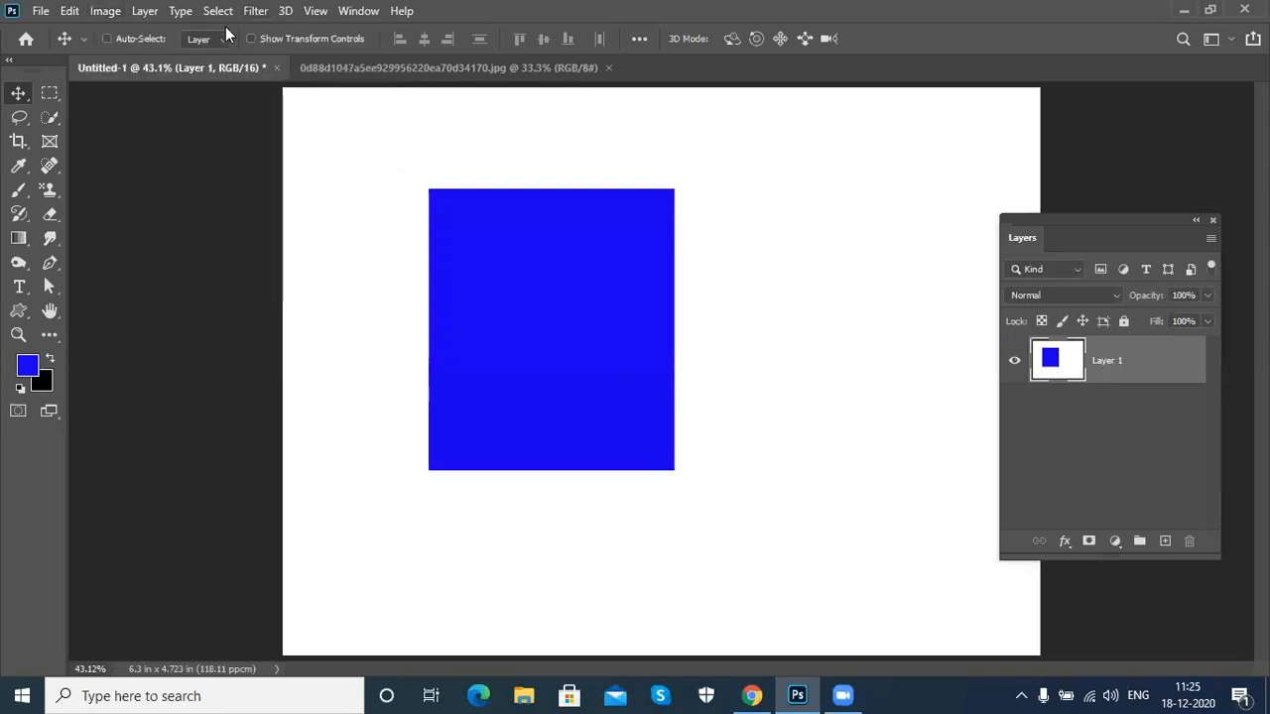
left_click(255, 10)
mouse_move(333, 209)
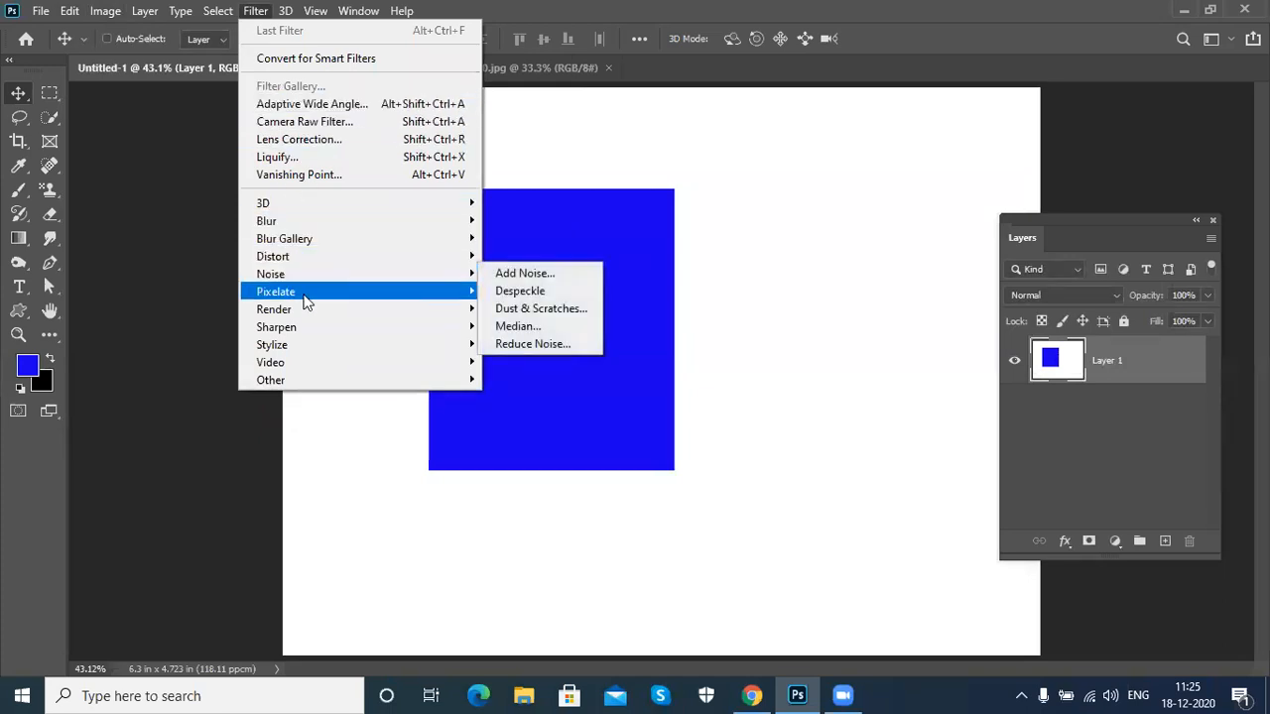
mouse_move(308, 314)
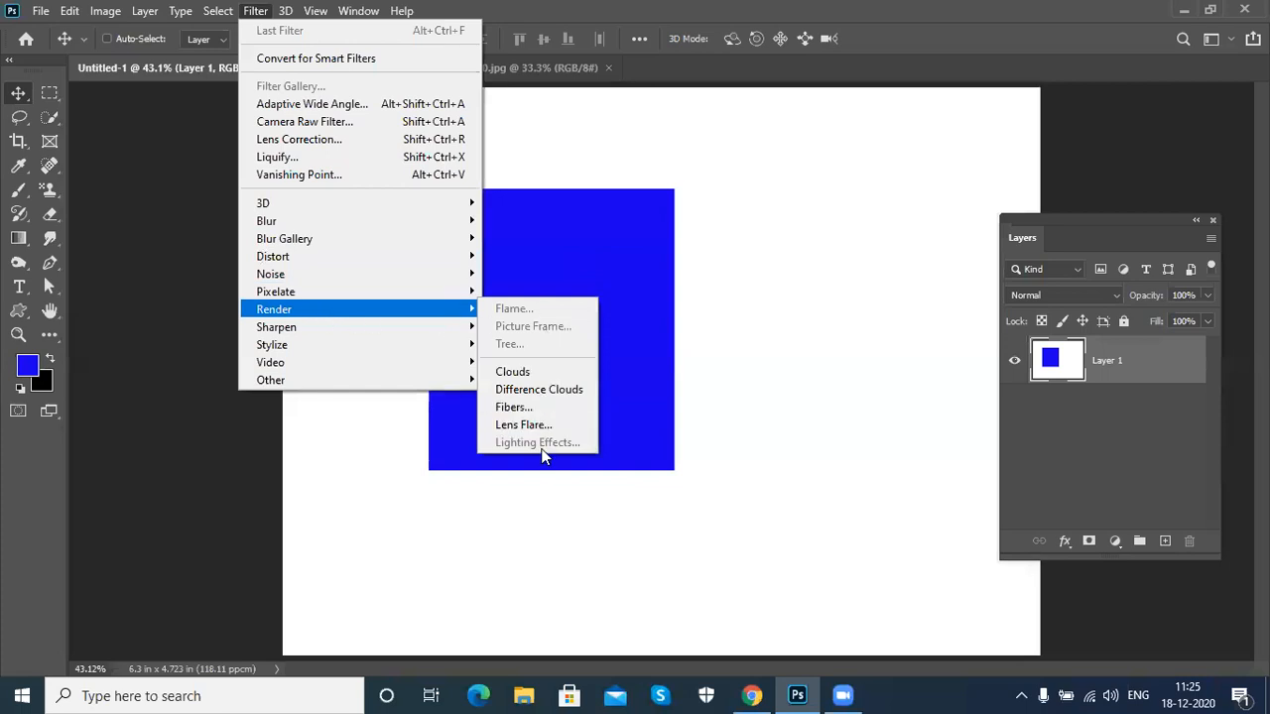
Step: Return the document's depth to 8 Bits/Channel and review the available filters, including the Render and Video groups
left_click(76, 11)
left_click(104, 11)
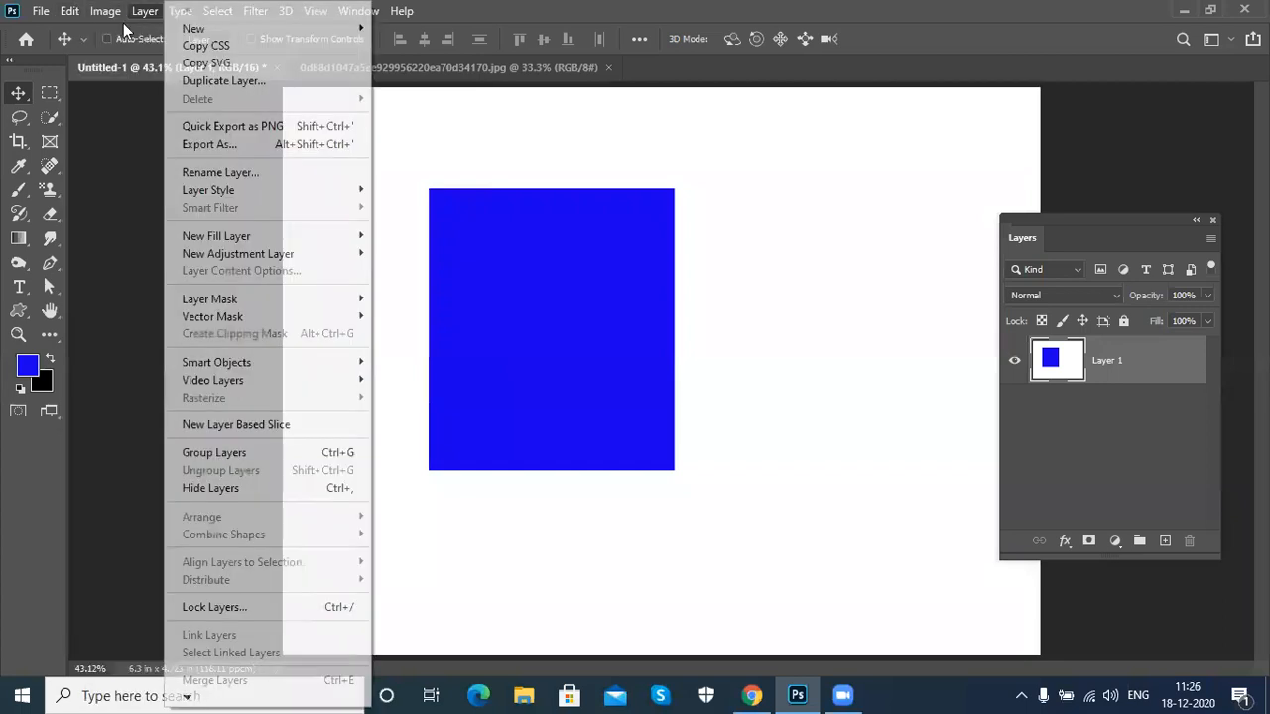
mouse_move(109, 31)
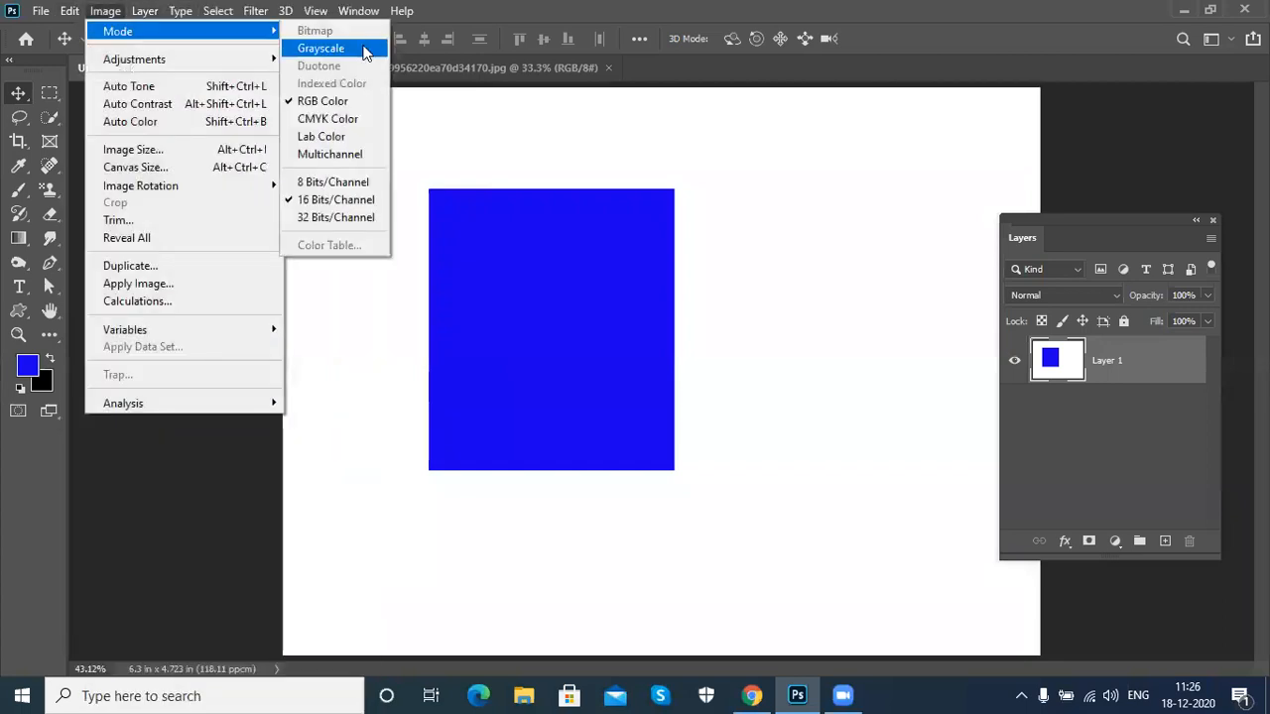
left_click(334, 183)
left_click(255, 11)
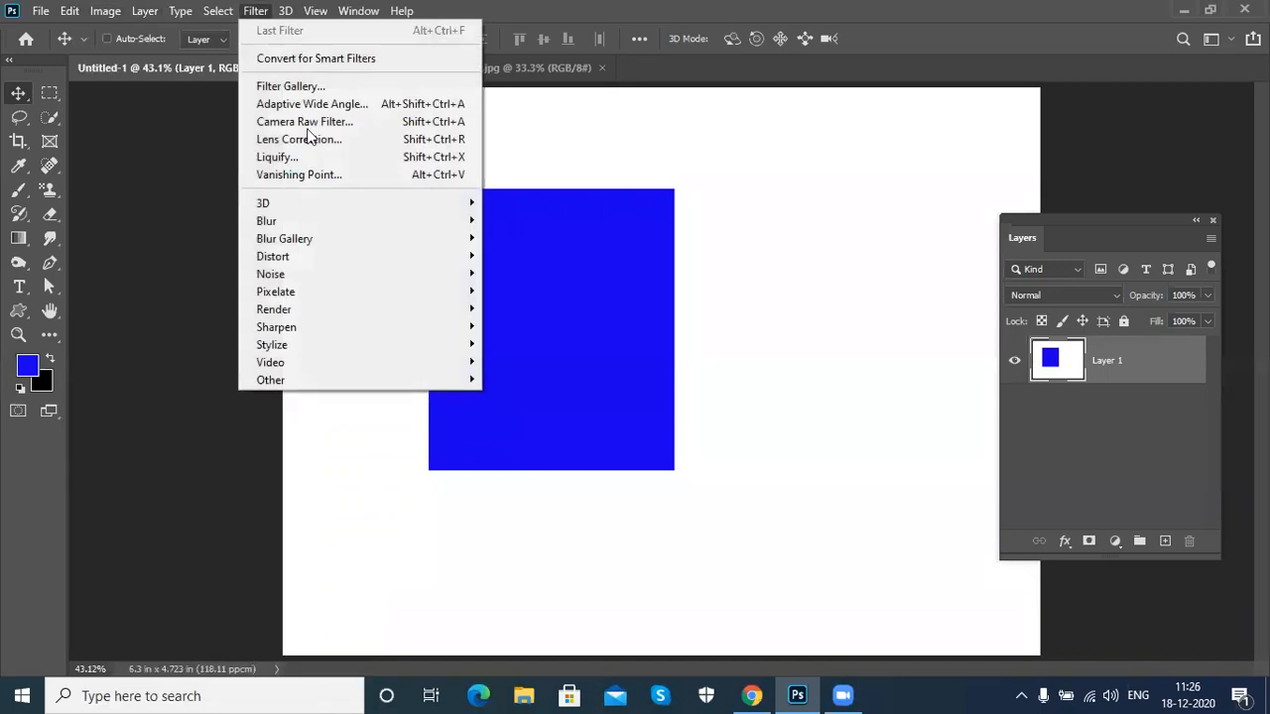
mouse_move(432, 309)
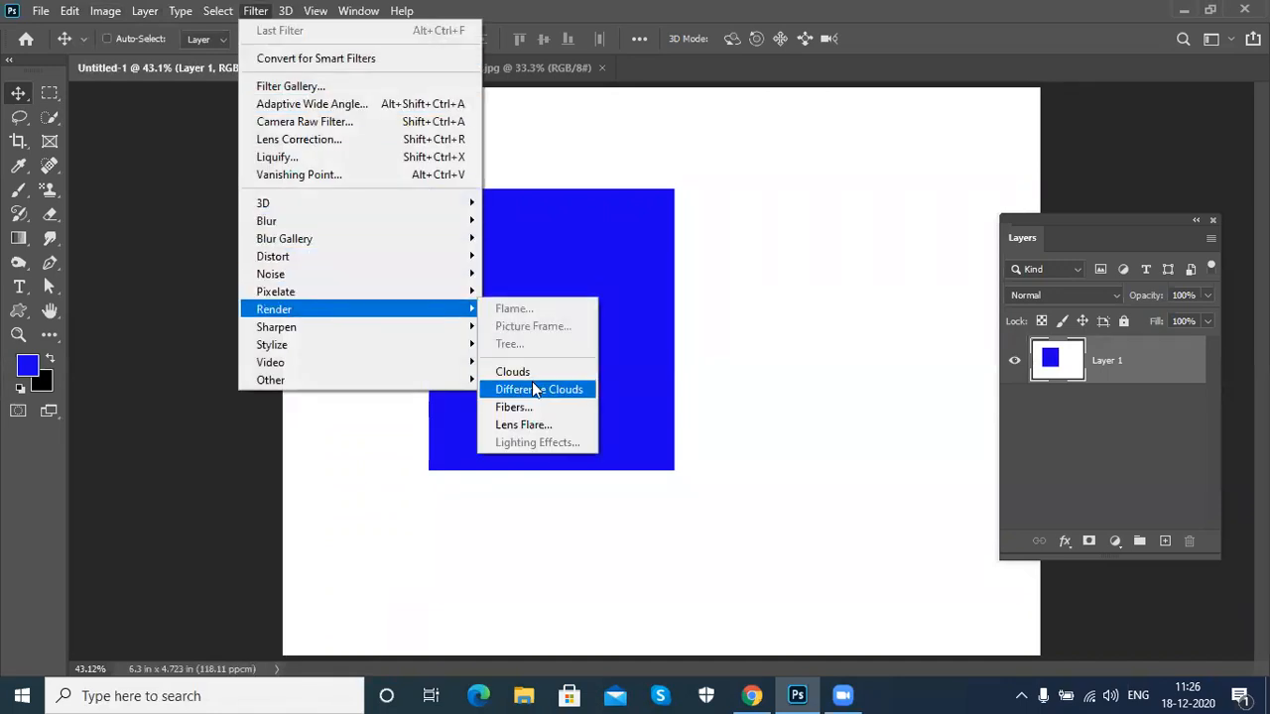
mouse_move(365, 362)
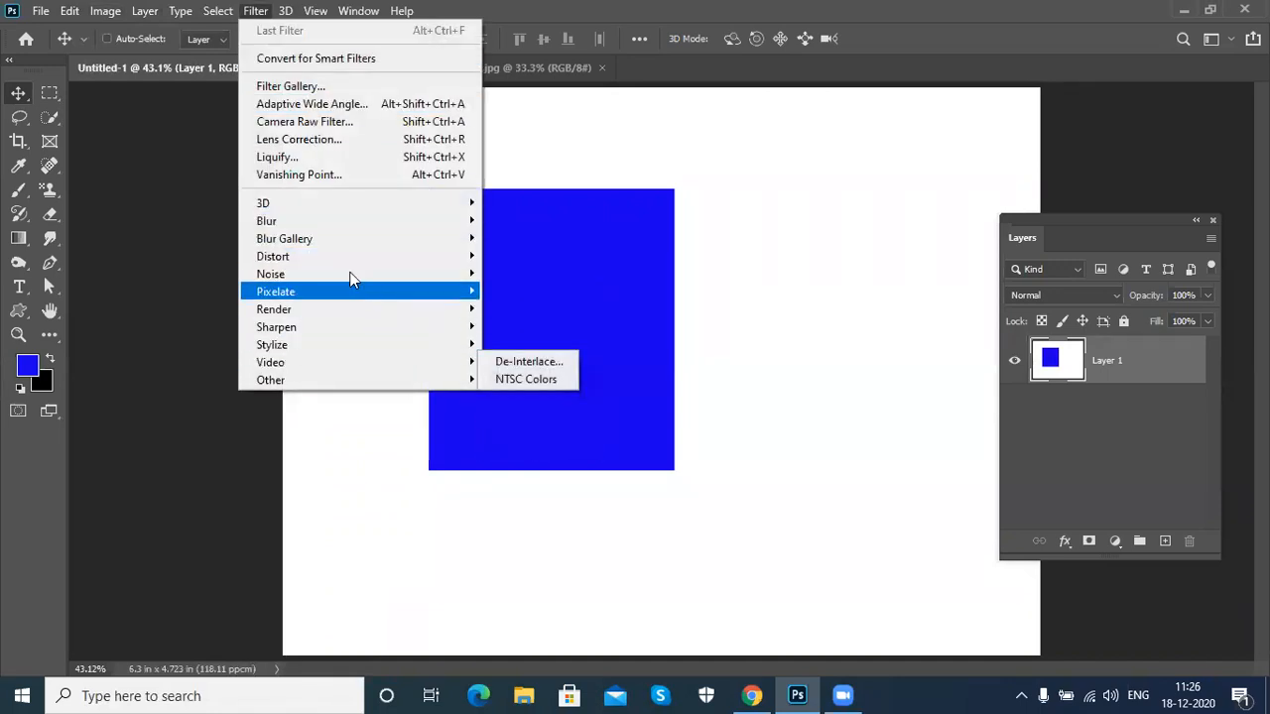
Step: Change the document's depth to 32 Bits/Channel and look over the layer commands
left_click(99, 11)
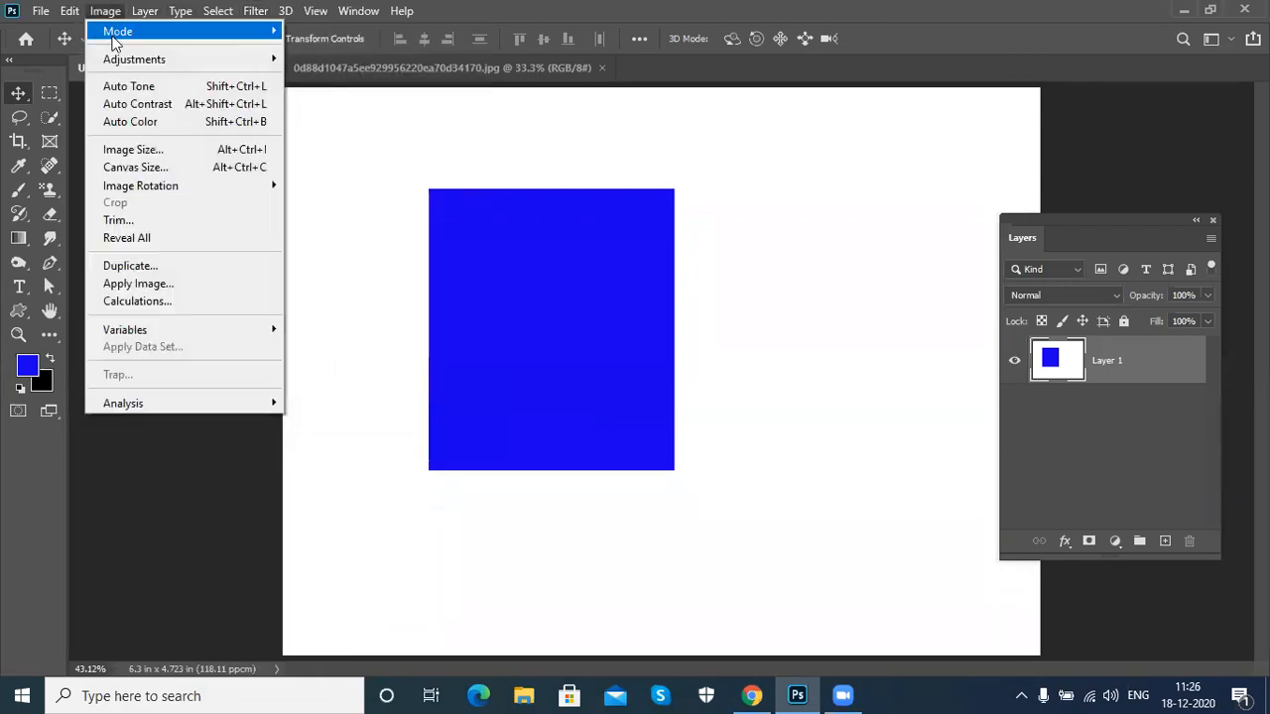
mouse_move(124, 31)
left_click(321, 217)
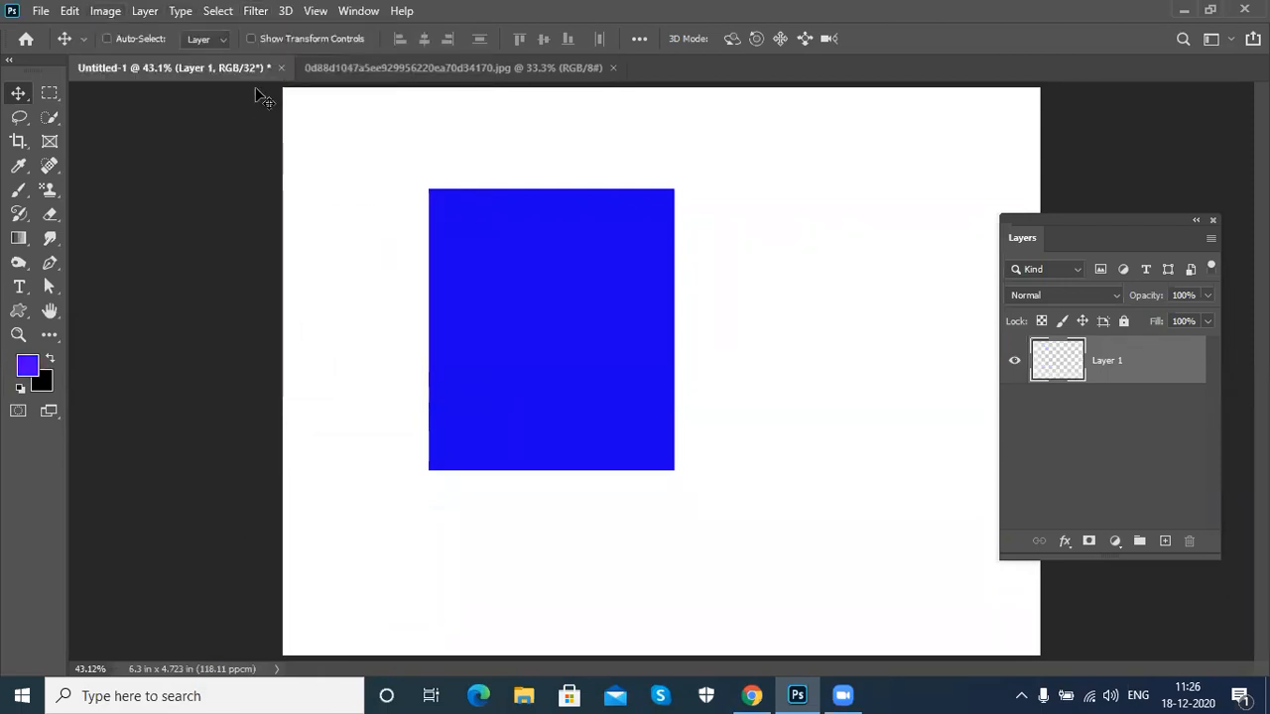
left_click(141, 14)
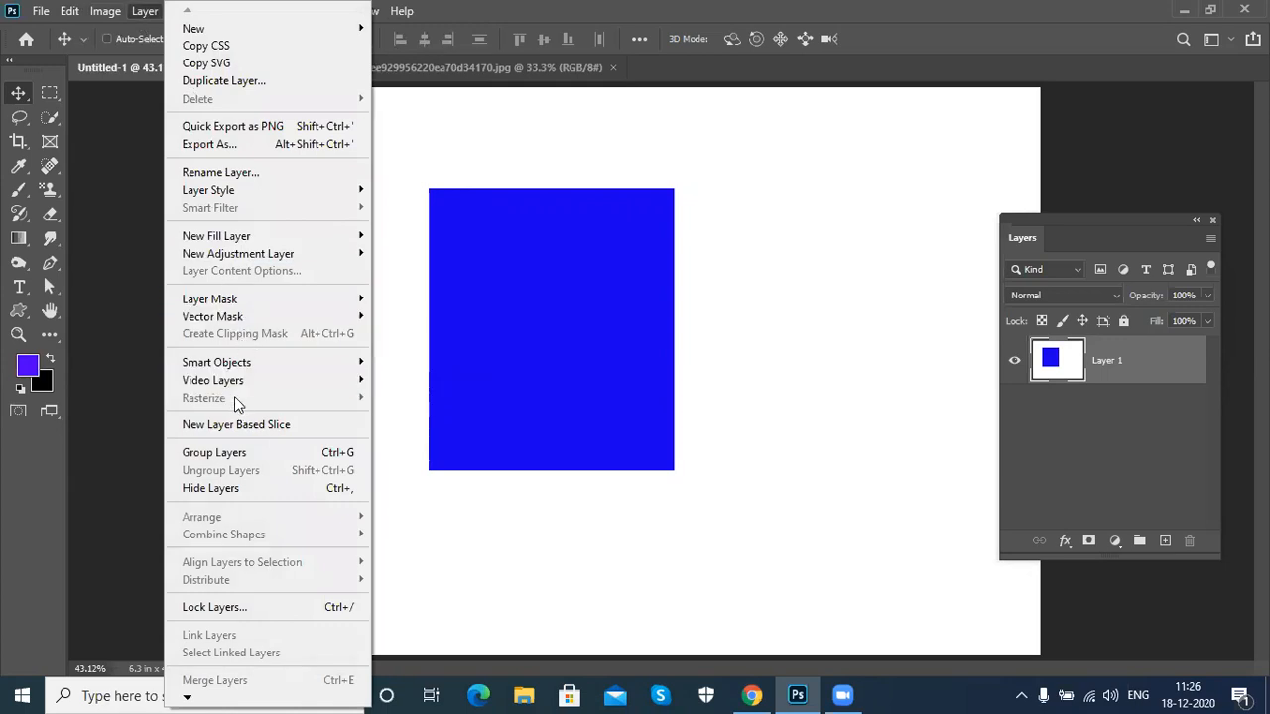
left_click(487, 170)
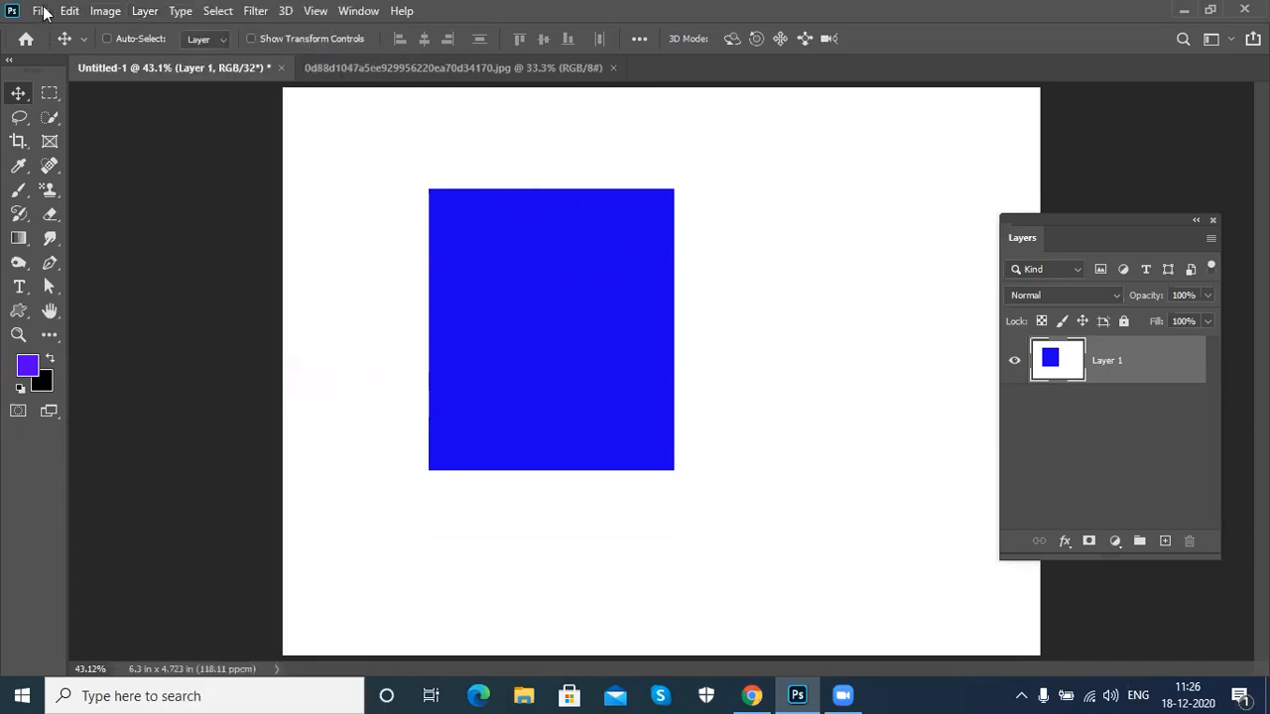
Step: Examine the file formats offered when saving the 32 Bits/Channel document, and cancel without saving
left_click(40, 10)
left_click(102, 236)
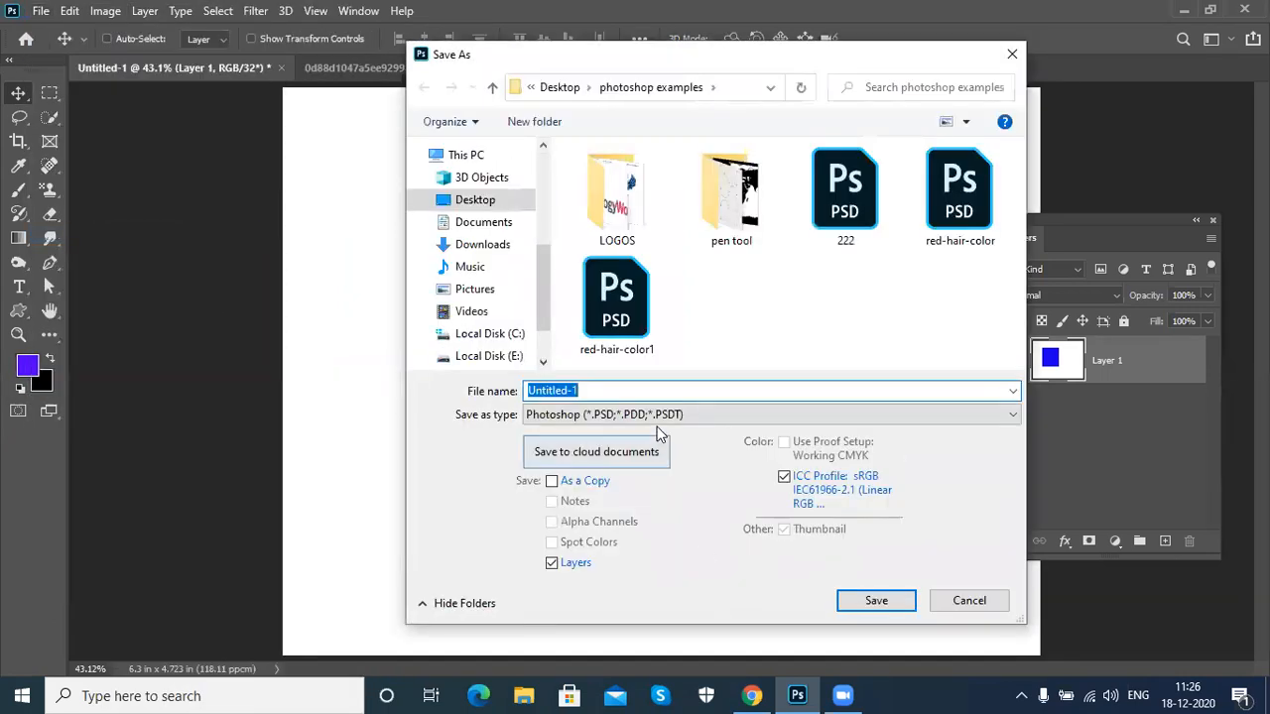
left_click(659, 415)
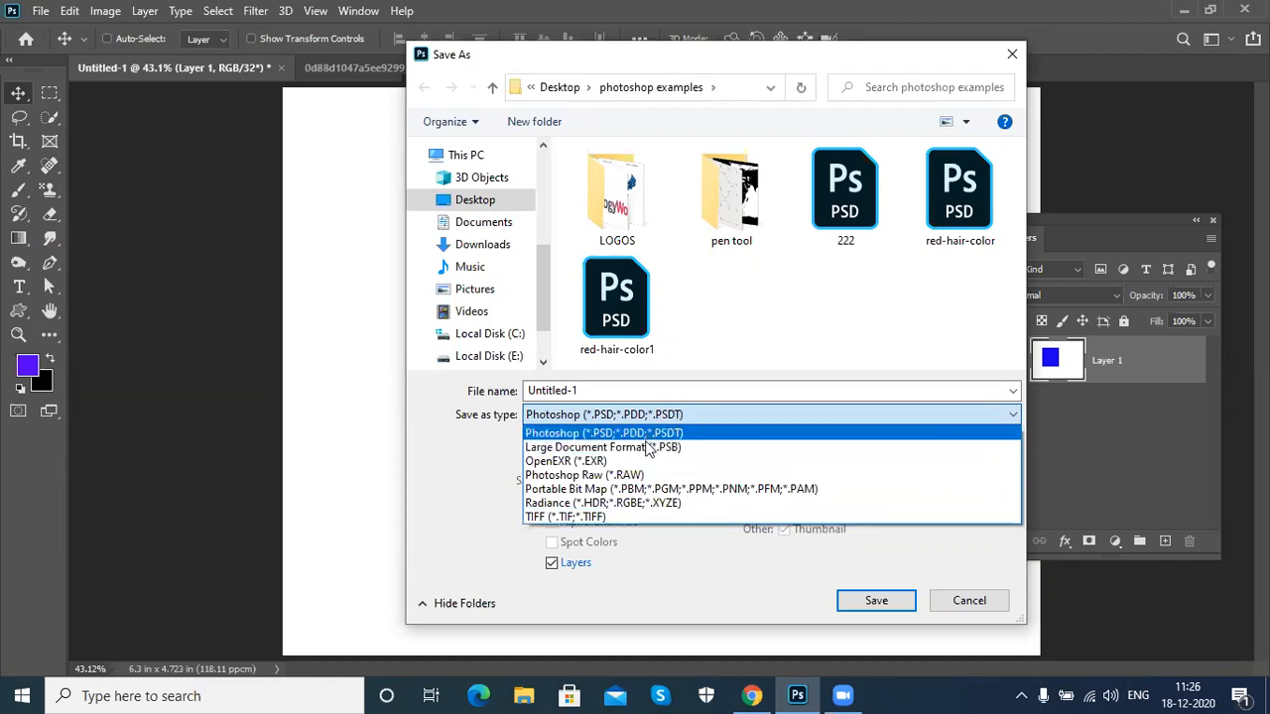
left_click(937, 607)
left_click(950, 605)
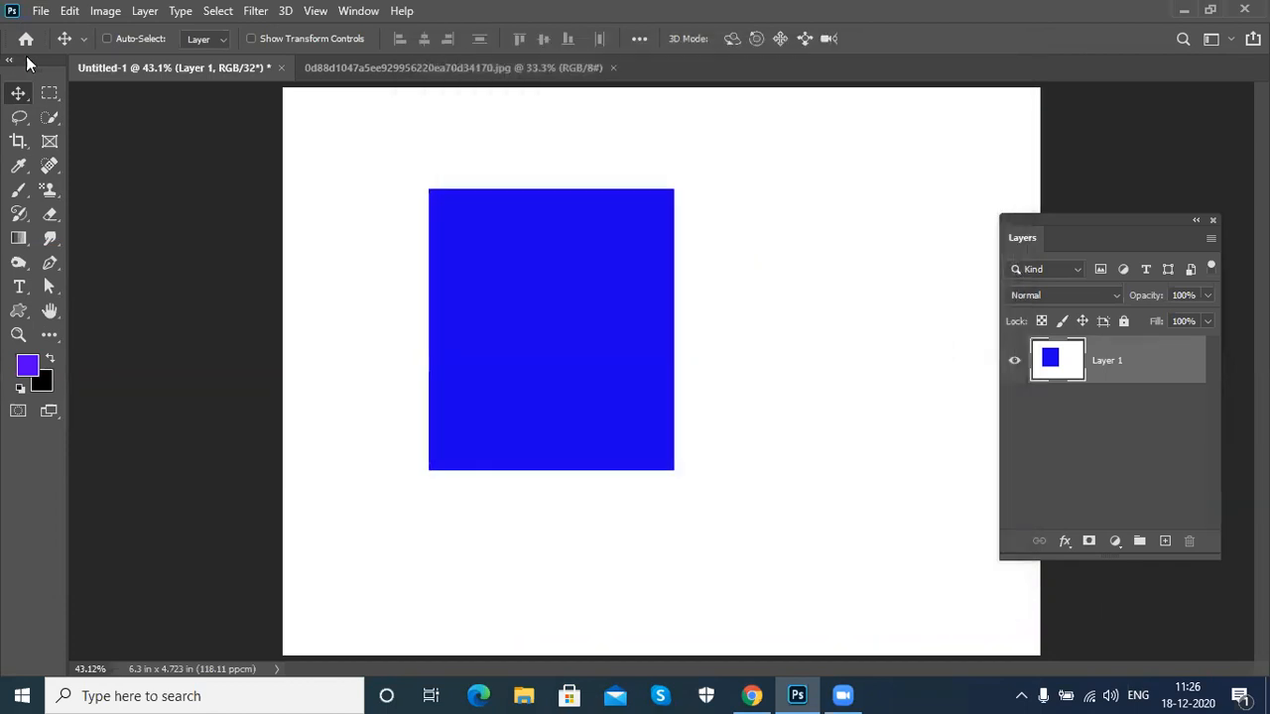
Step: Reduce the document's depth to 16 Bits/Channel without merging layers
left_click(106, 14)
mouse_move(227, 33)
left_click(326, 200)
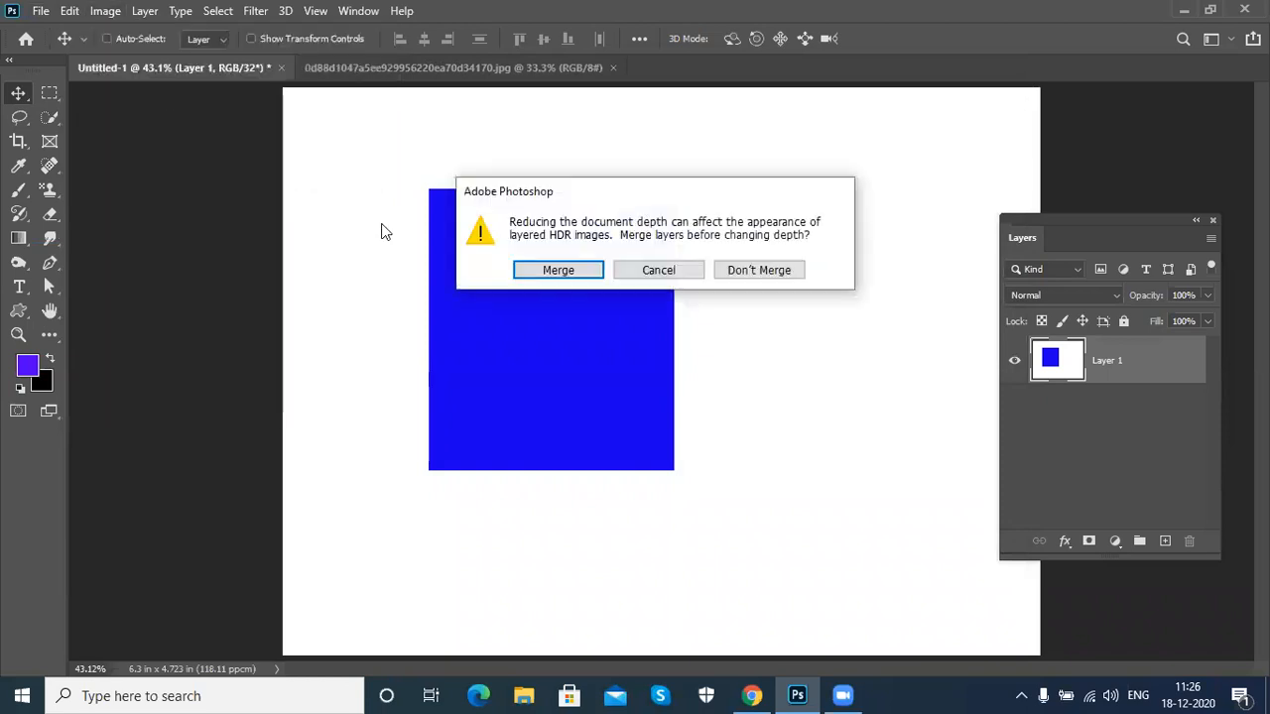
left_click(753, 270)
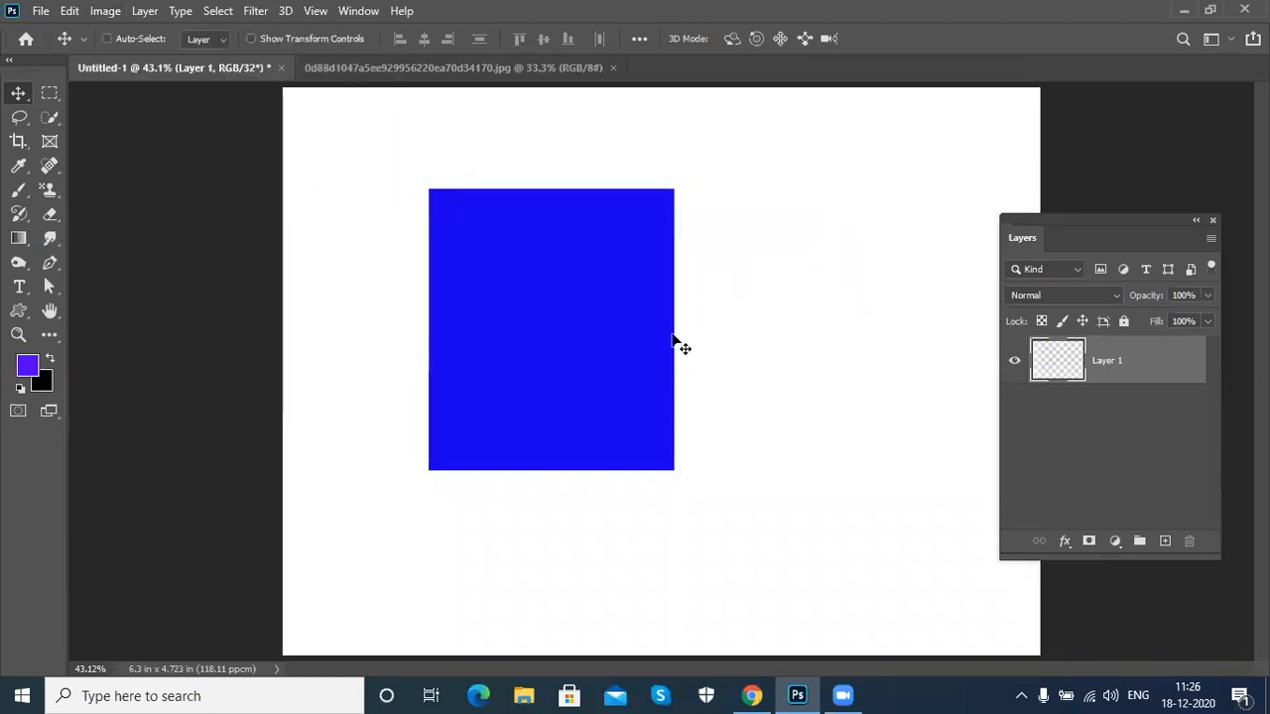
Step: Examine the file formats offered when saving the 16 Bits/Channel document, and cancel without saving
left_click(44, 11)
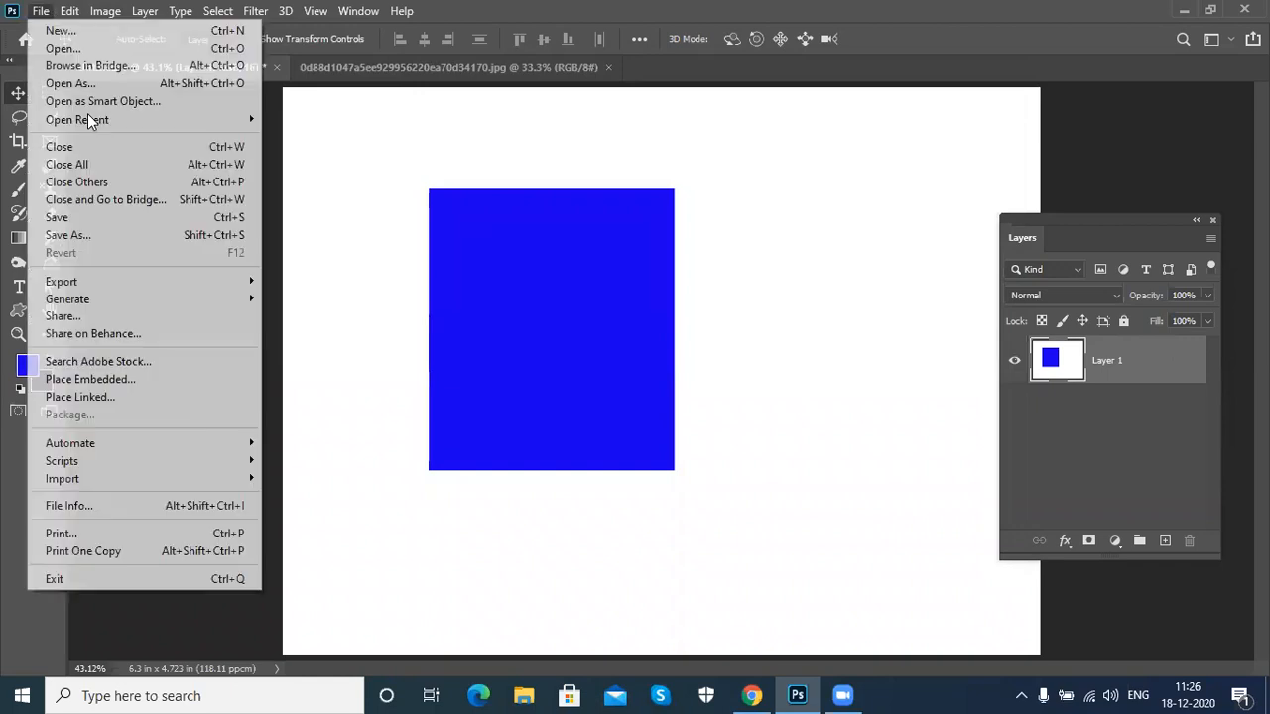
left_click(98, 239)
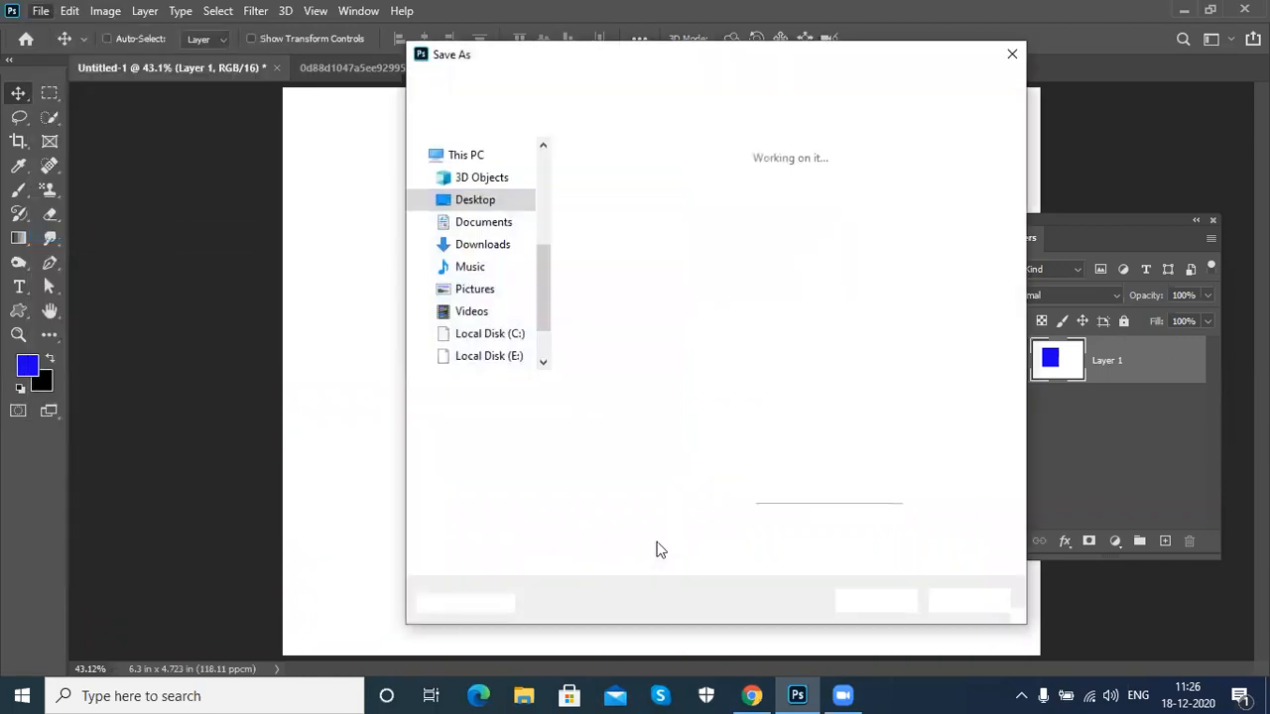
left_click(716, 416)
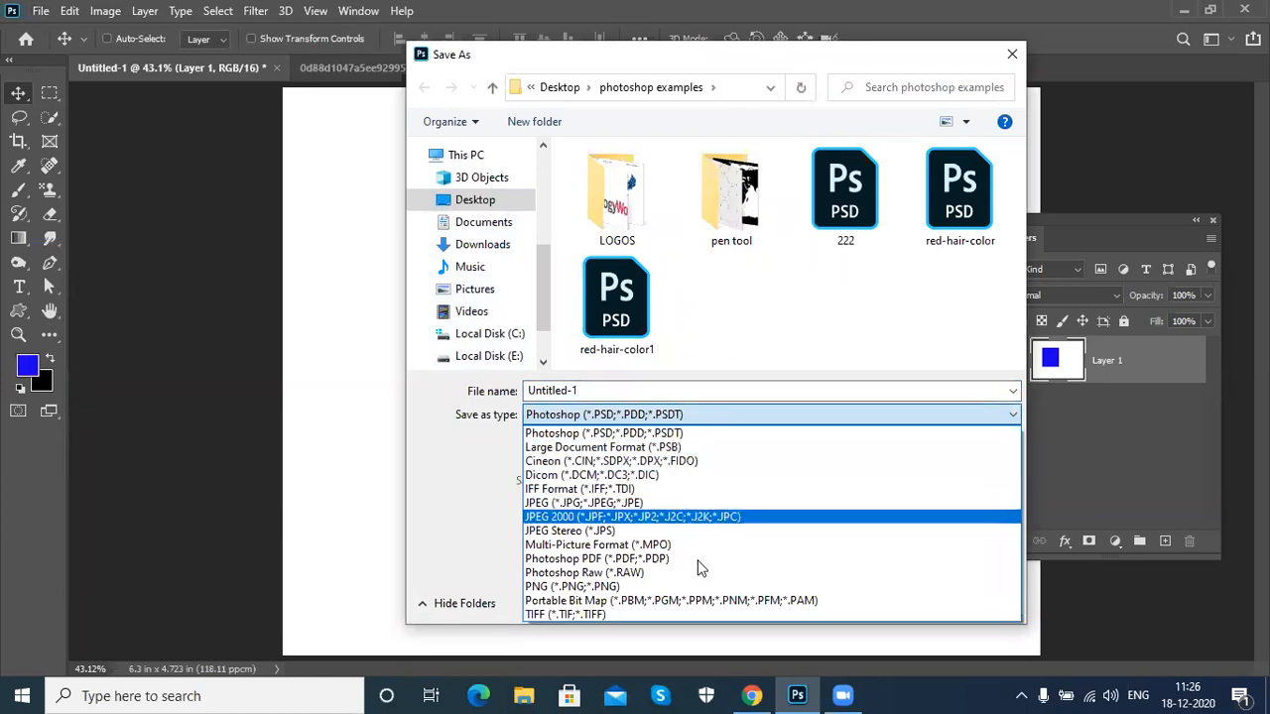
left_click(935, 357)
left_click(968, 601)
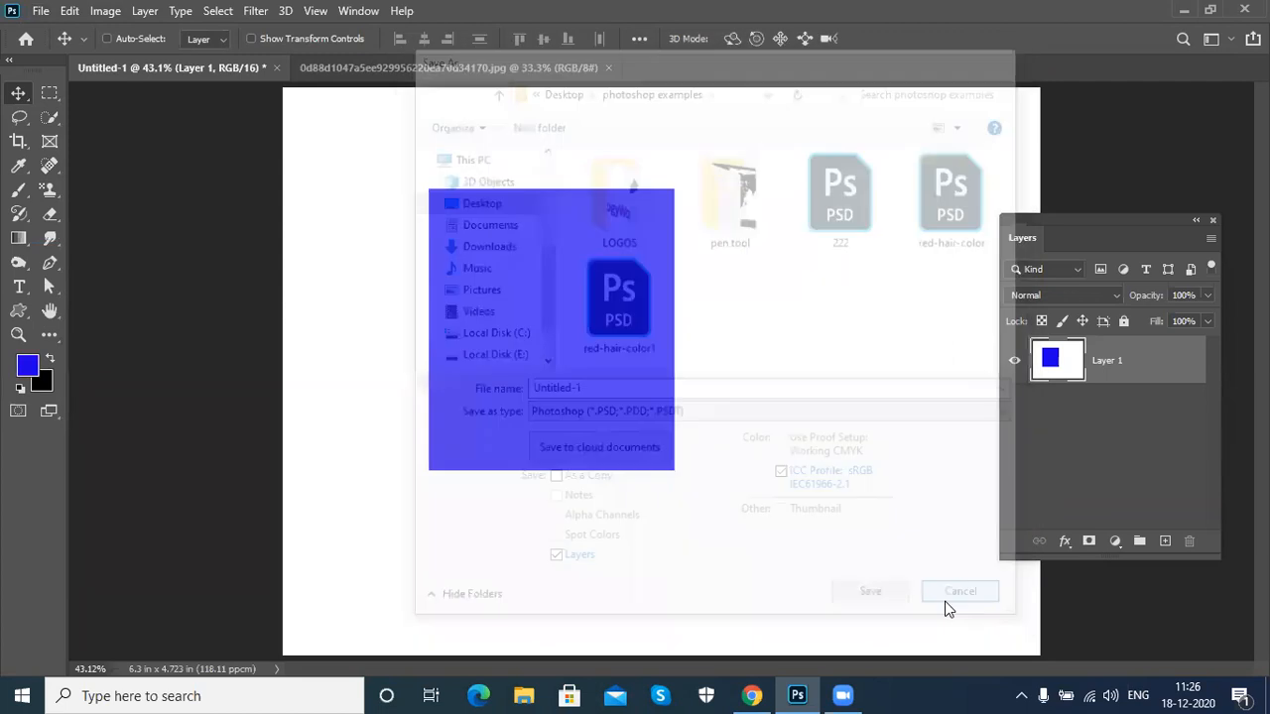
Step: Reduce the document's depth to 8 Bits/Channel
left_click(104, 12)
mouse_move(120, 42)
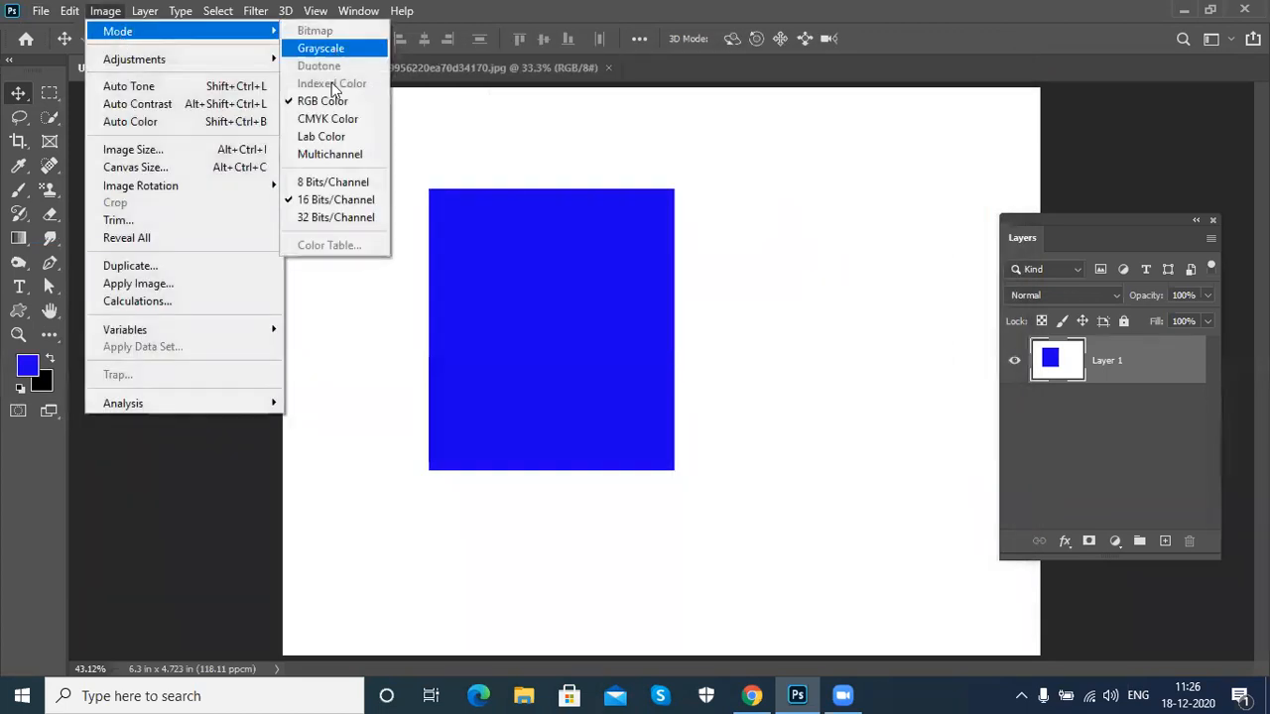
left_click(330, 189)
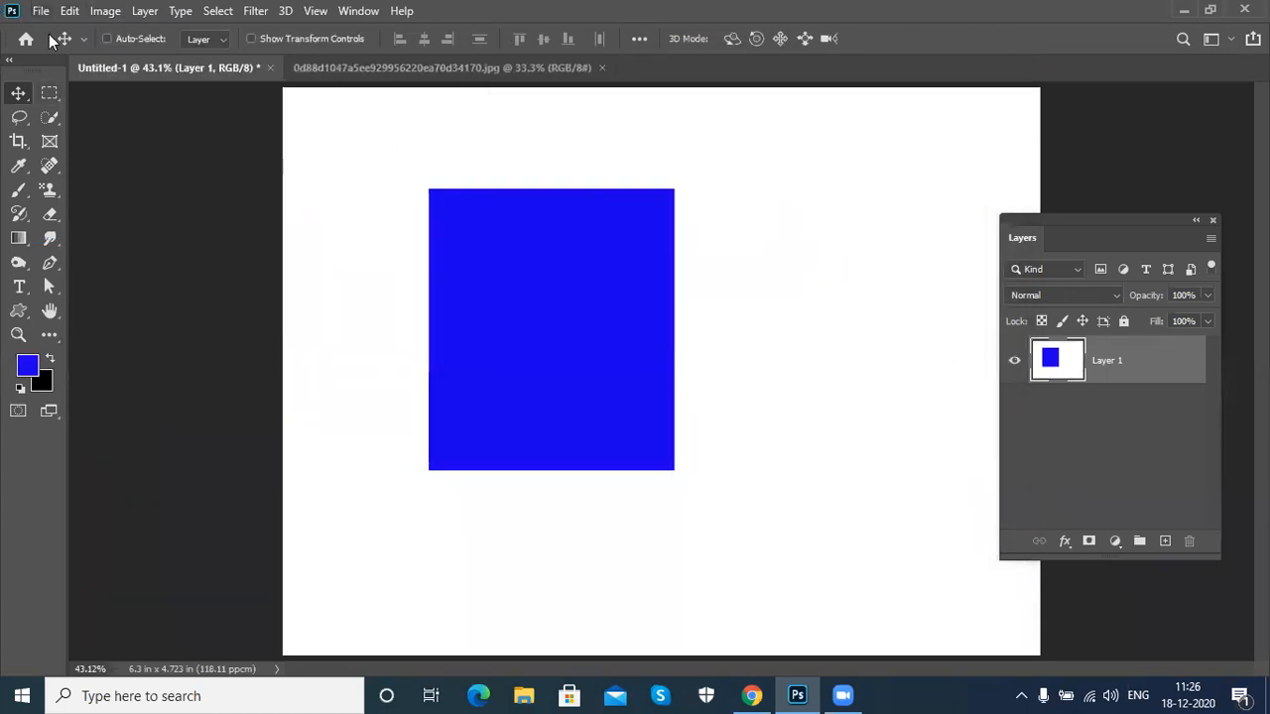
Step: Examine the file formats offered when saving the 8 Bits/Channel document, and cancel without saving
left_click(41, 11)
left_click(78, 240)
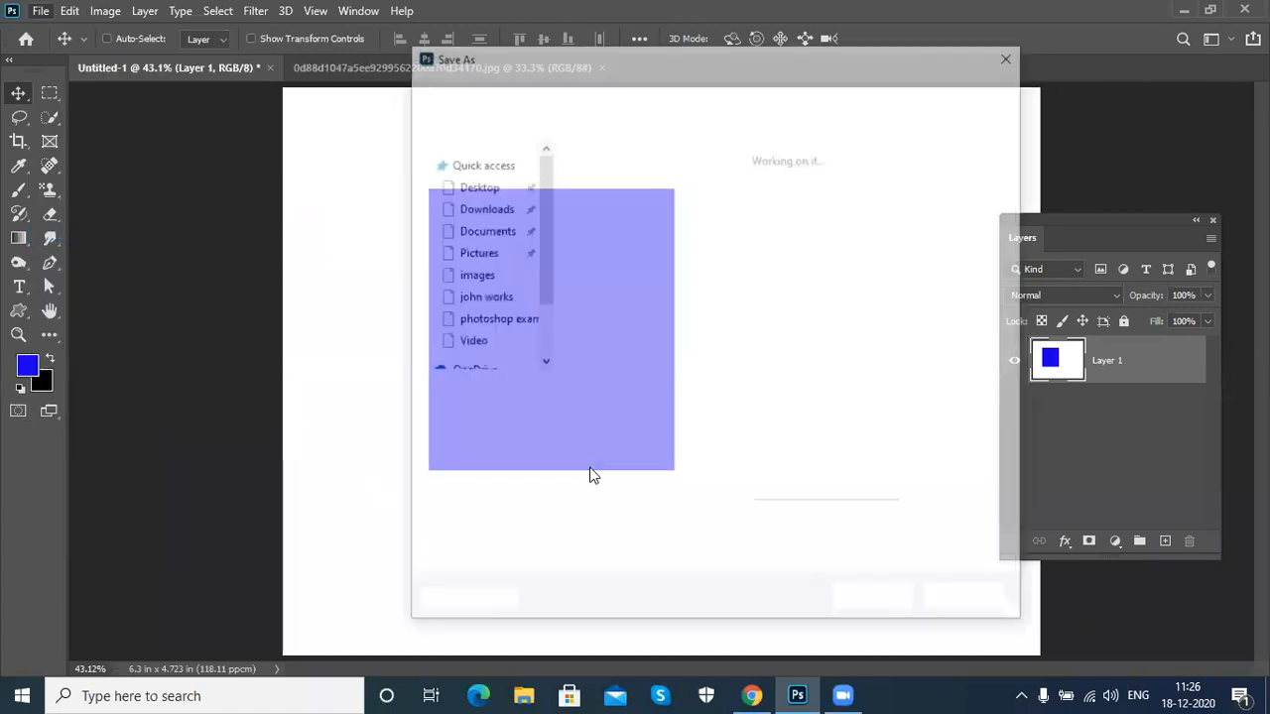
left_click(734, 414)
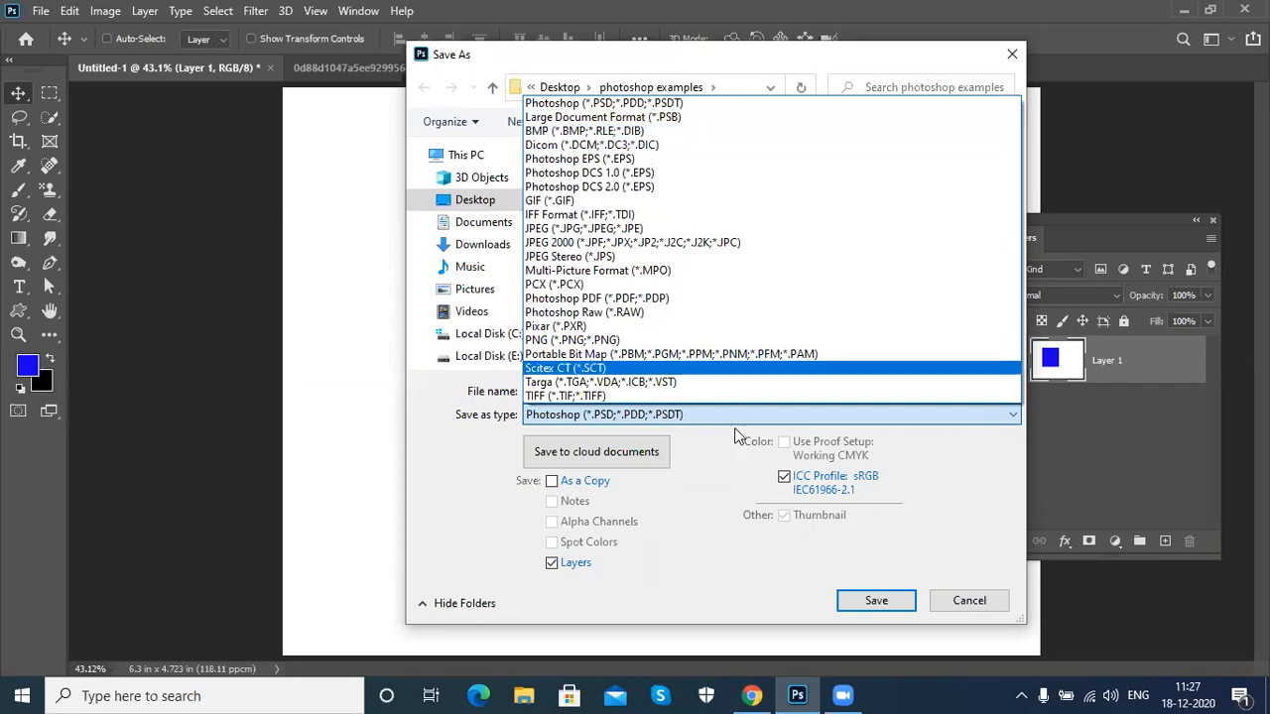
left_click(691, 537)
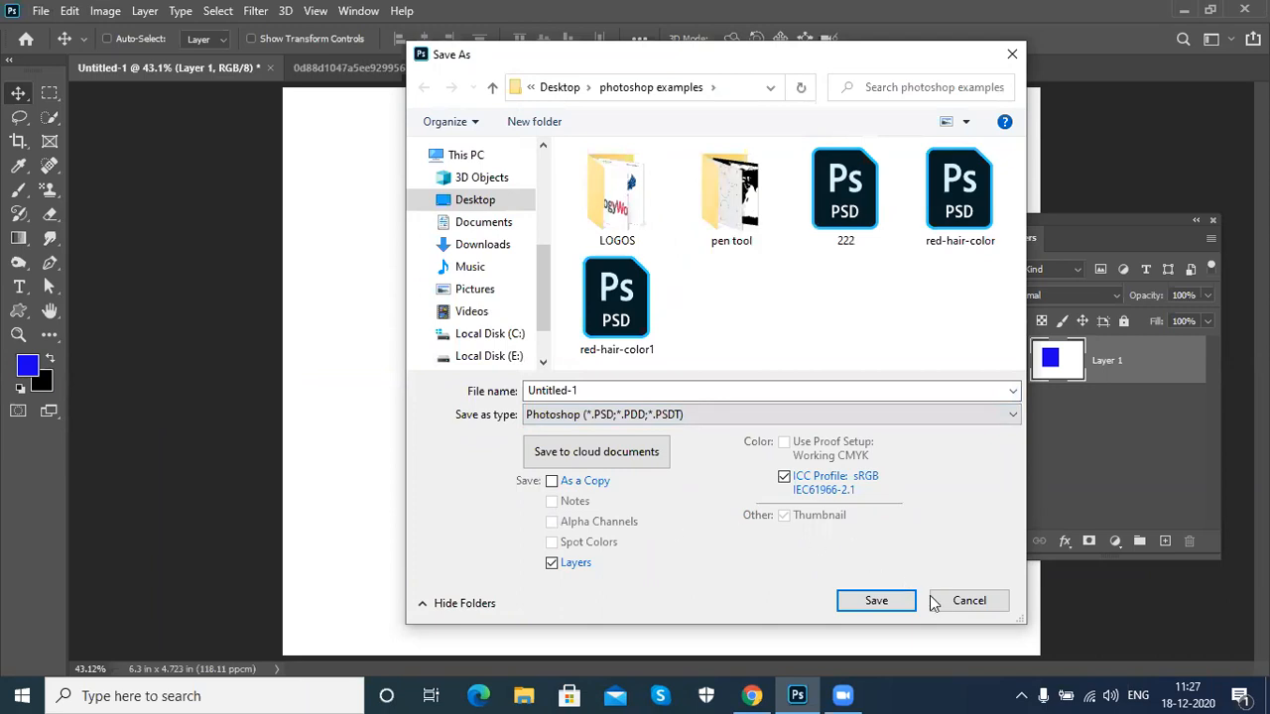
left_click(963, 601)
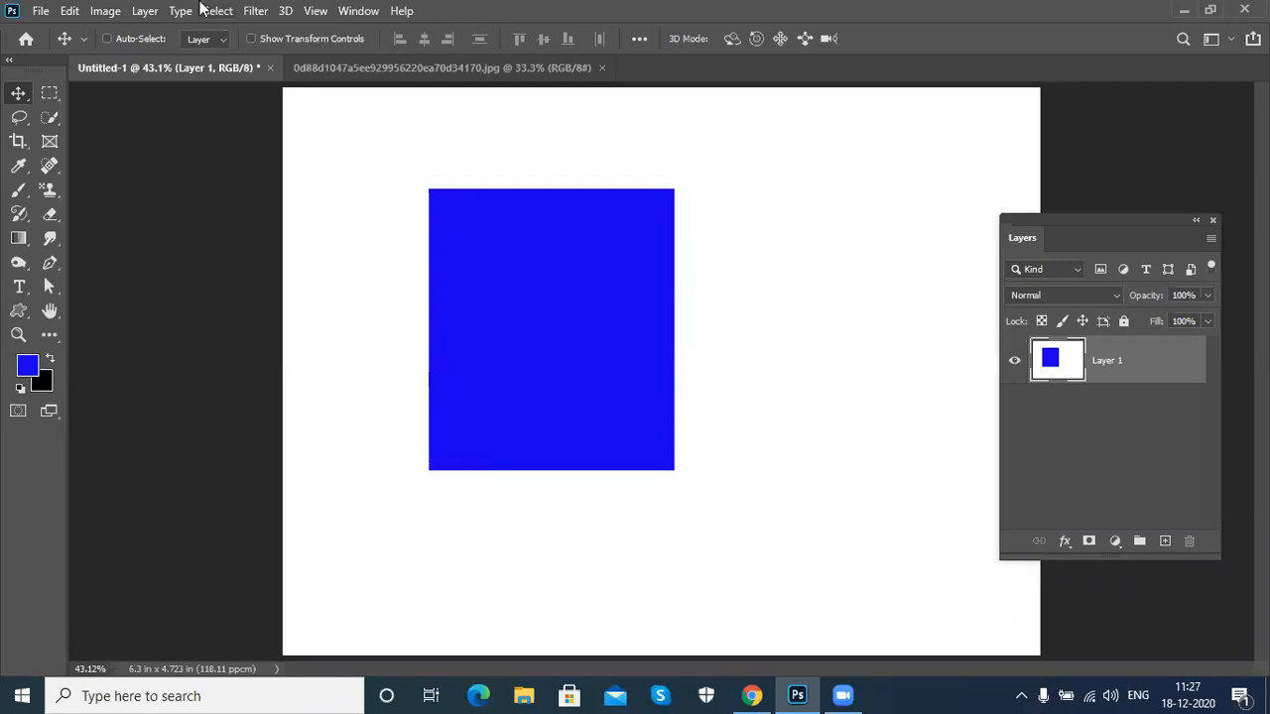
Step: Switch to the Before/After balloon photo and apply Auto Tone to it
left_click(105, 12)
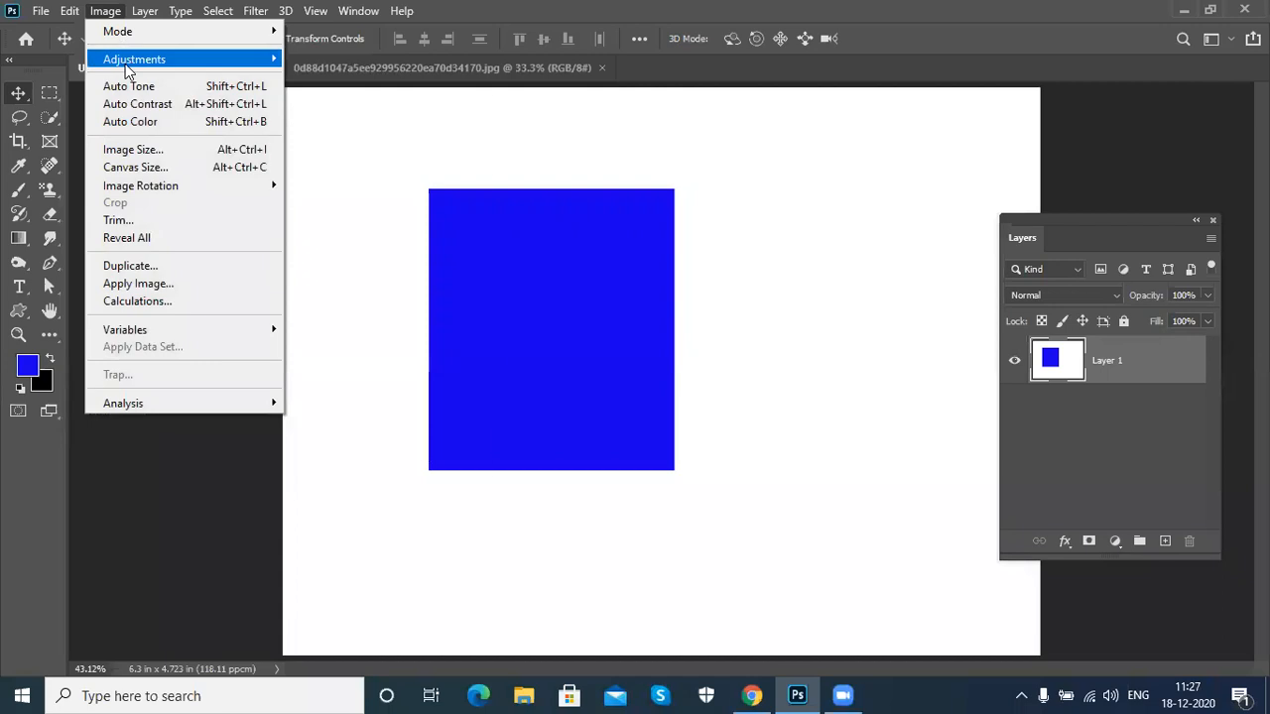
mouse_move(126, 70)
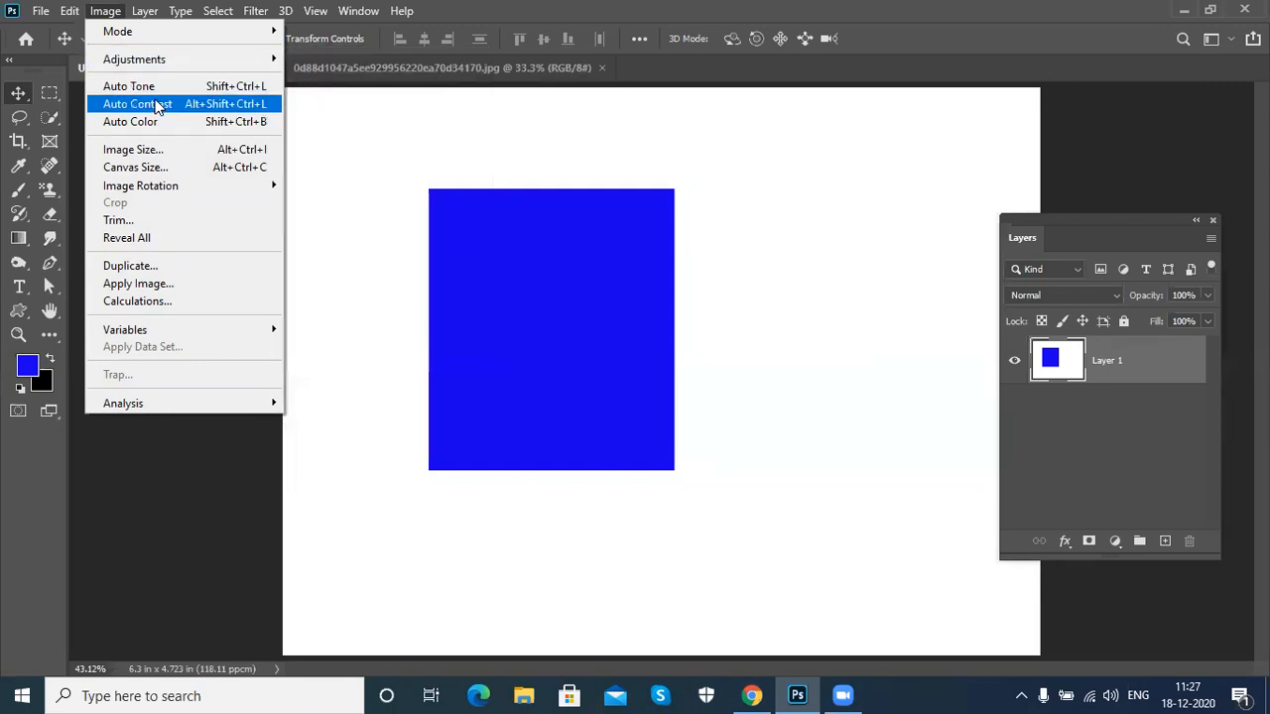
left_click(416, 67)
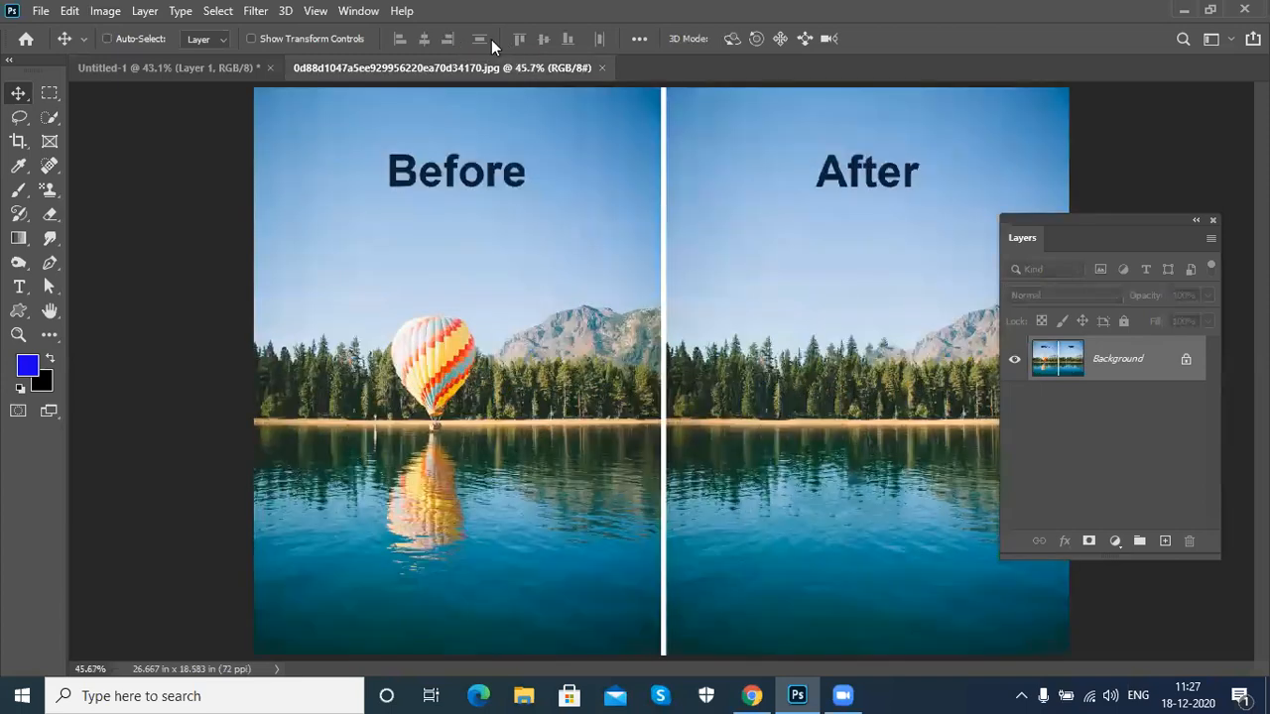
left_click(105, 11)
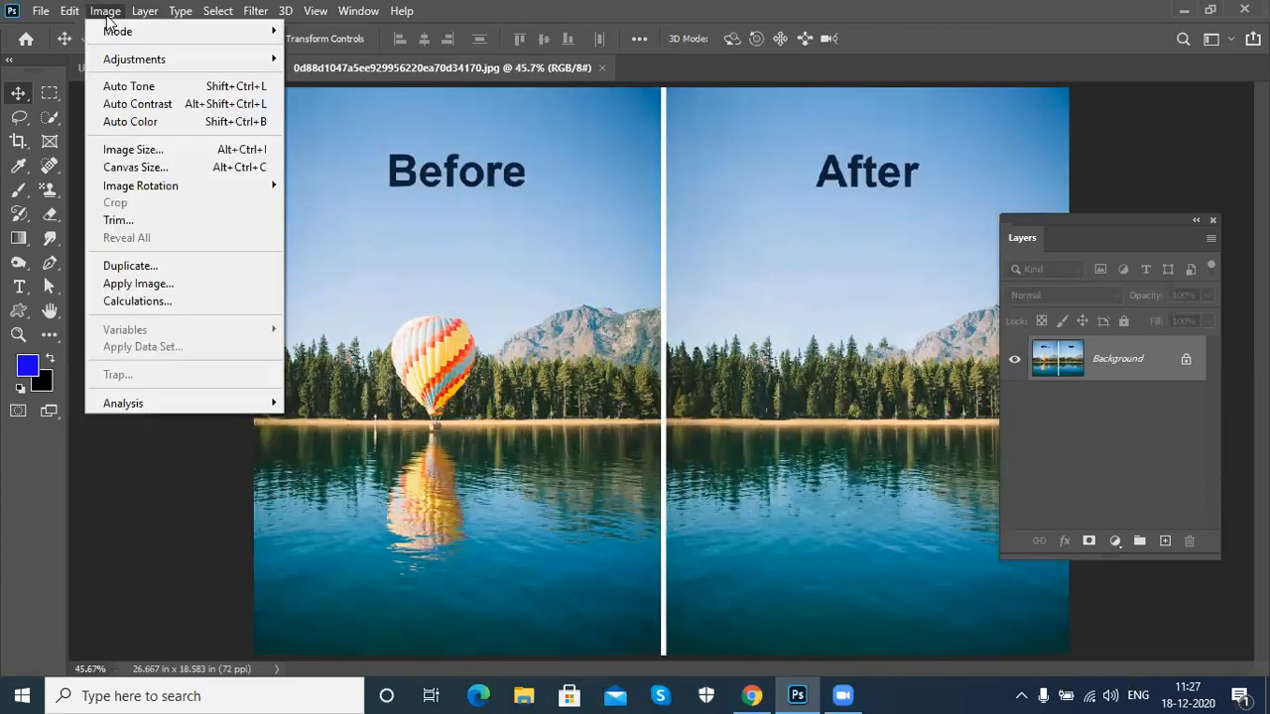
left_click(123, 88)
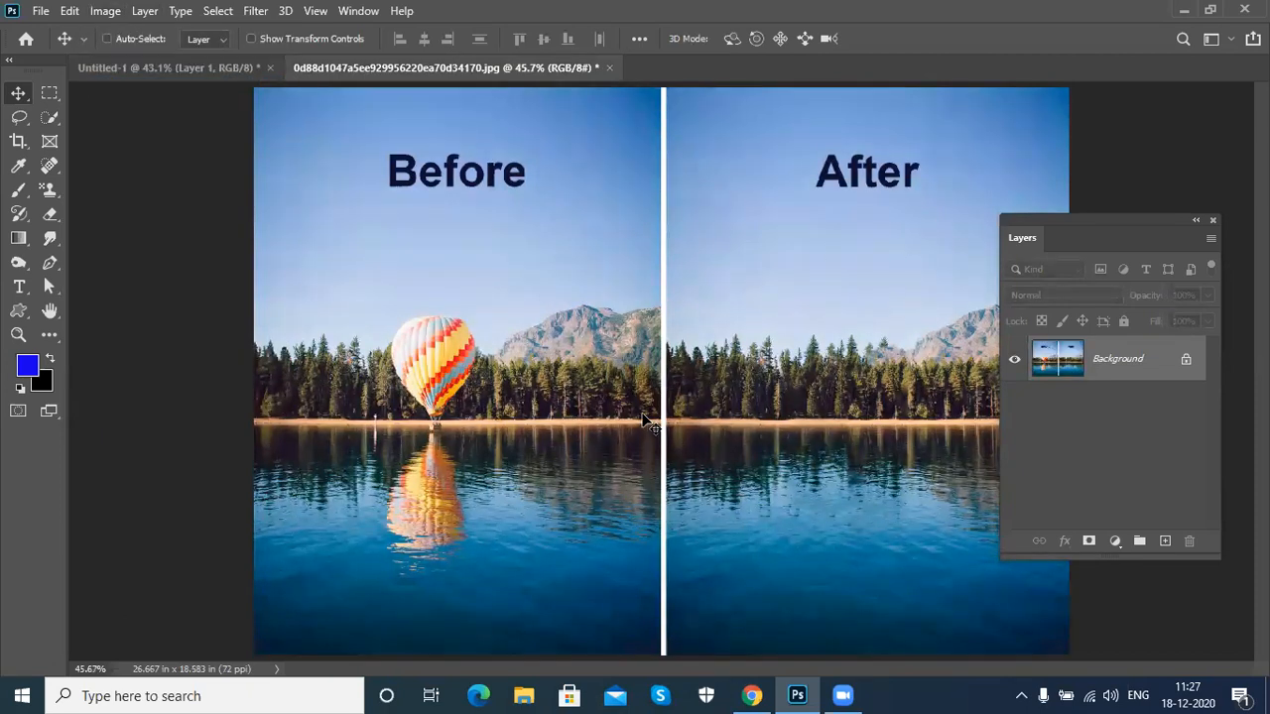
Step: Open the photo's history, compare the Auto Tone state with the original snapshot, and revert to the original
left_click(359, 12)
left_click(420, 349)
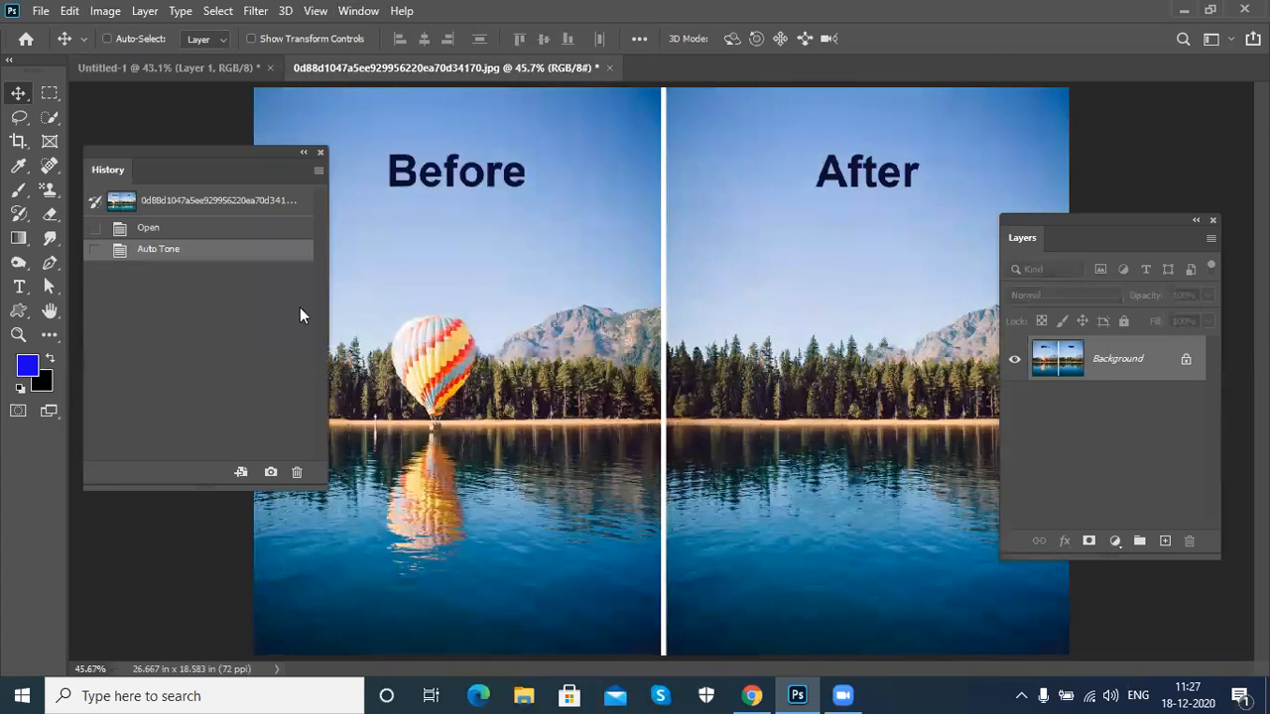
left_click(208, 203)
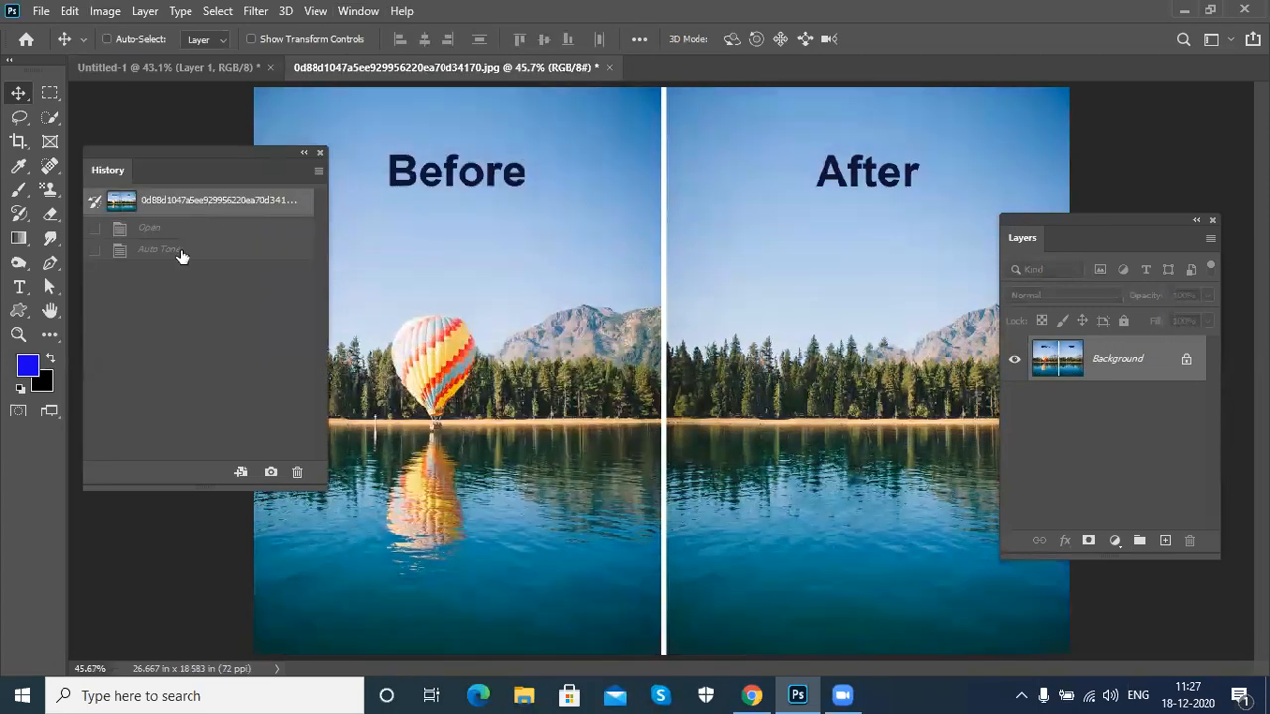
left_click(179, 250)
left_click(193, 203)
Step: Apply Auto Contrast to the photo, compare it with the original snapshot in the history, and revert to the original
left_click(105, 11)
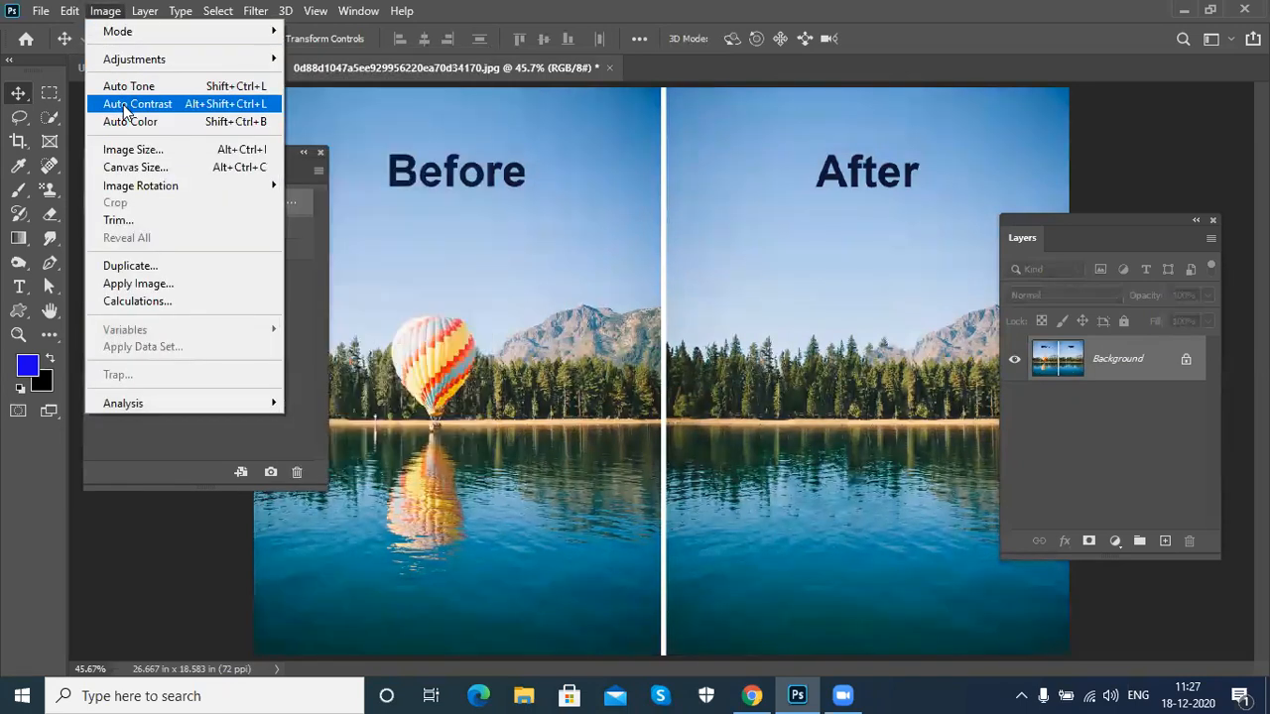
left_click(126, 109)
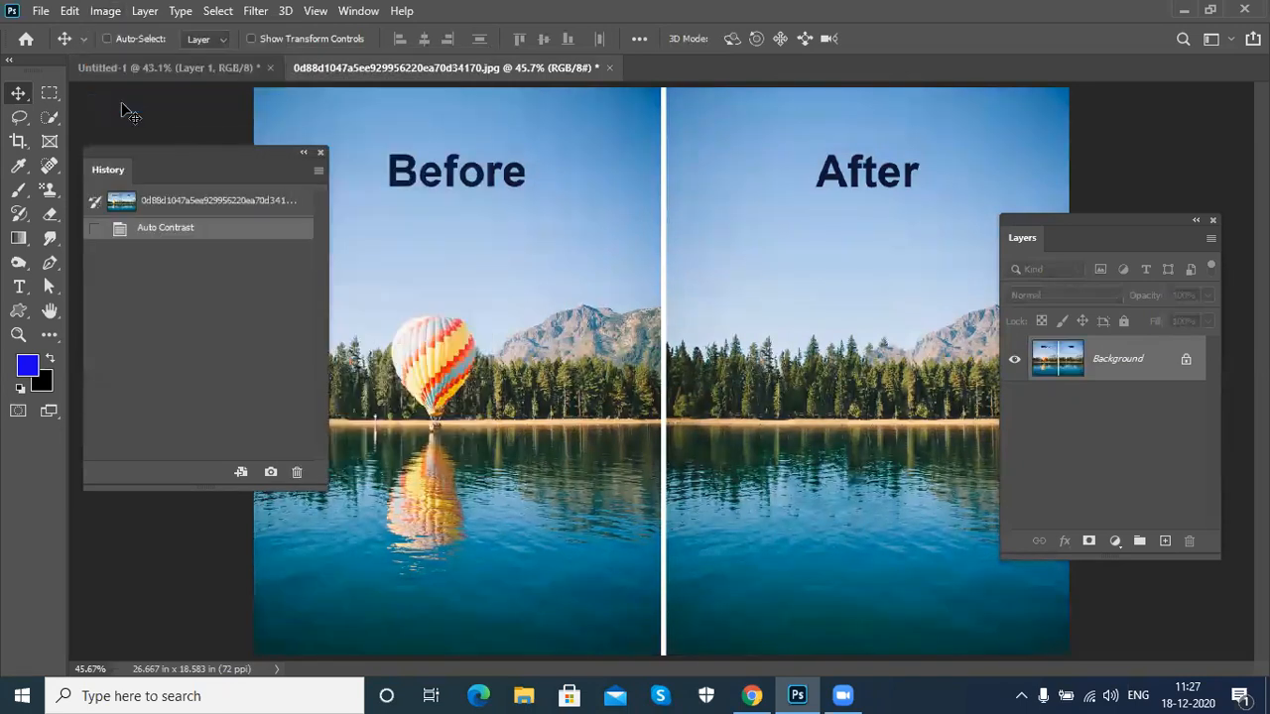
left_click(233, 211)
left_click(225, 230)
left_click(187, 199)
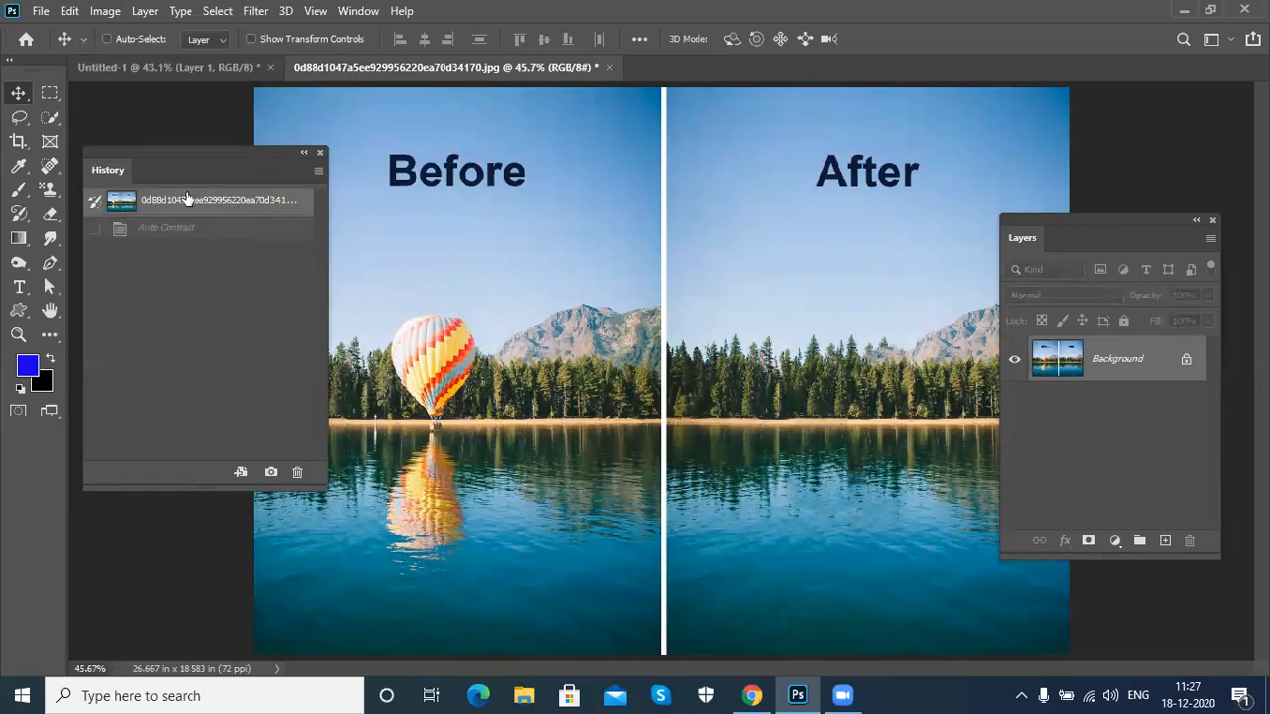
Step: Apply Auto Color to the balloon photo and undo it
left_click(105, 11)
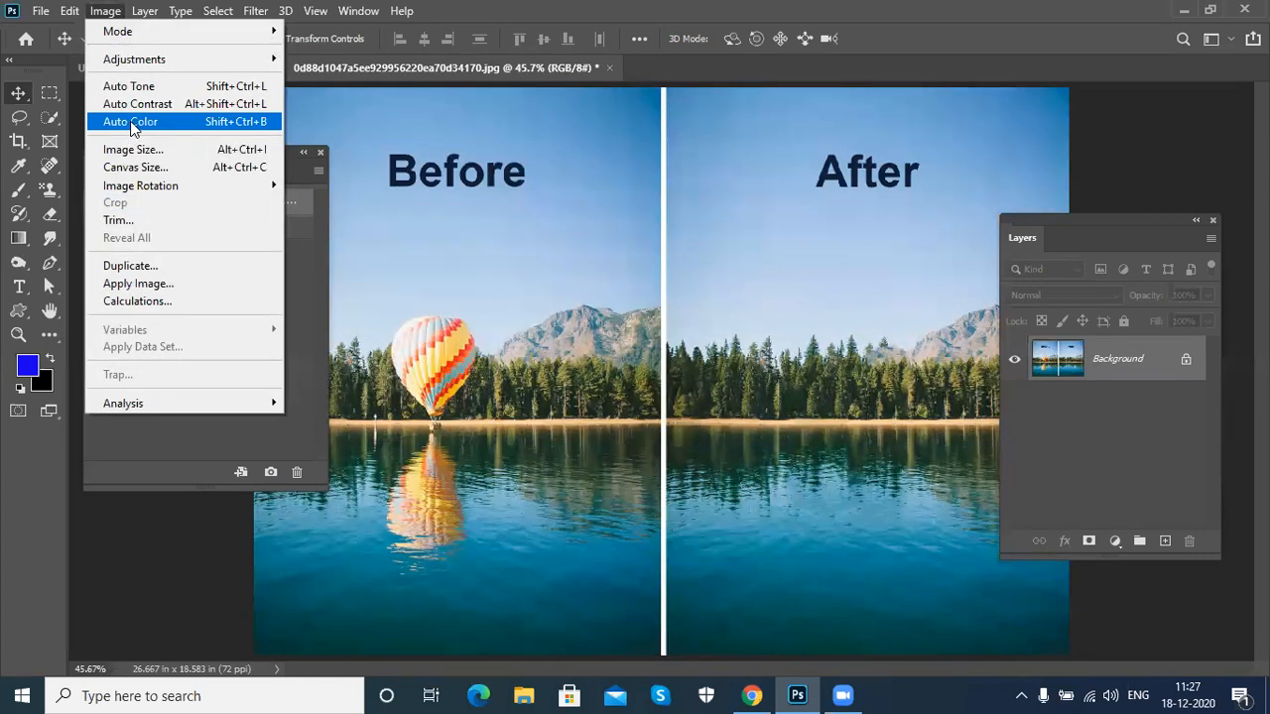
left_click(134, 122)
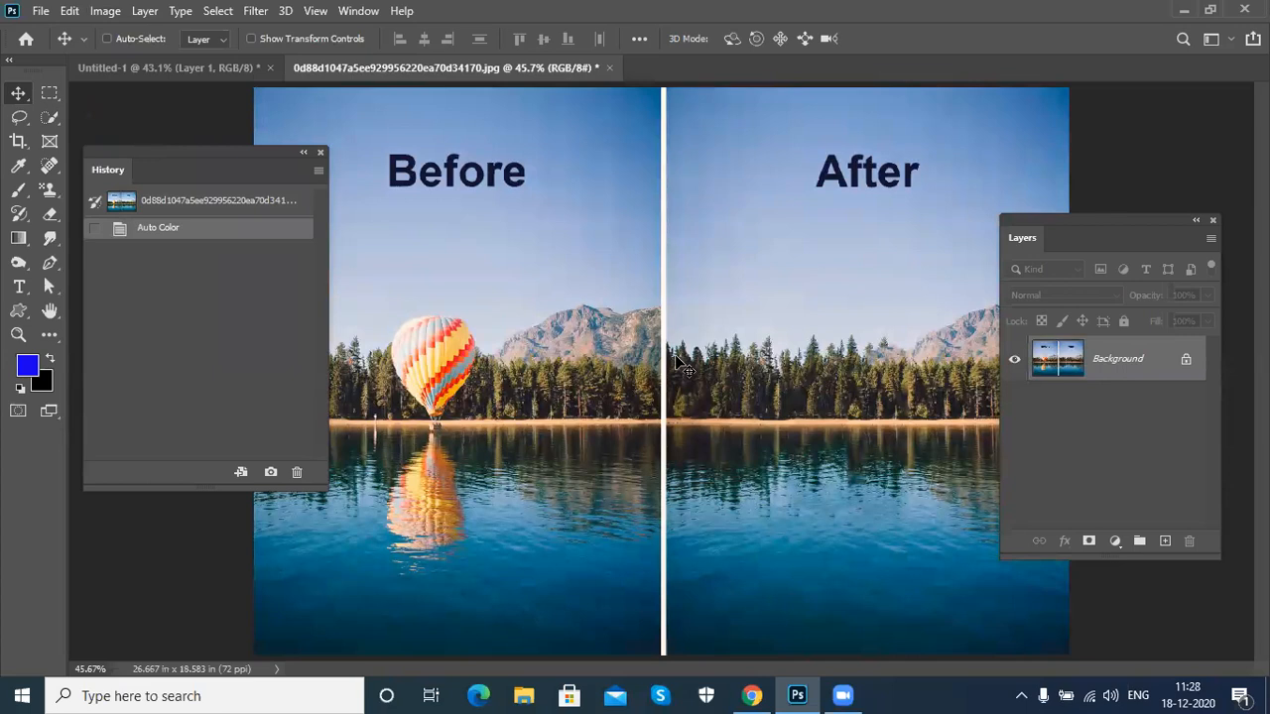
key("ctrl+z")
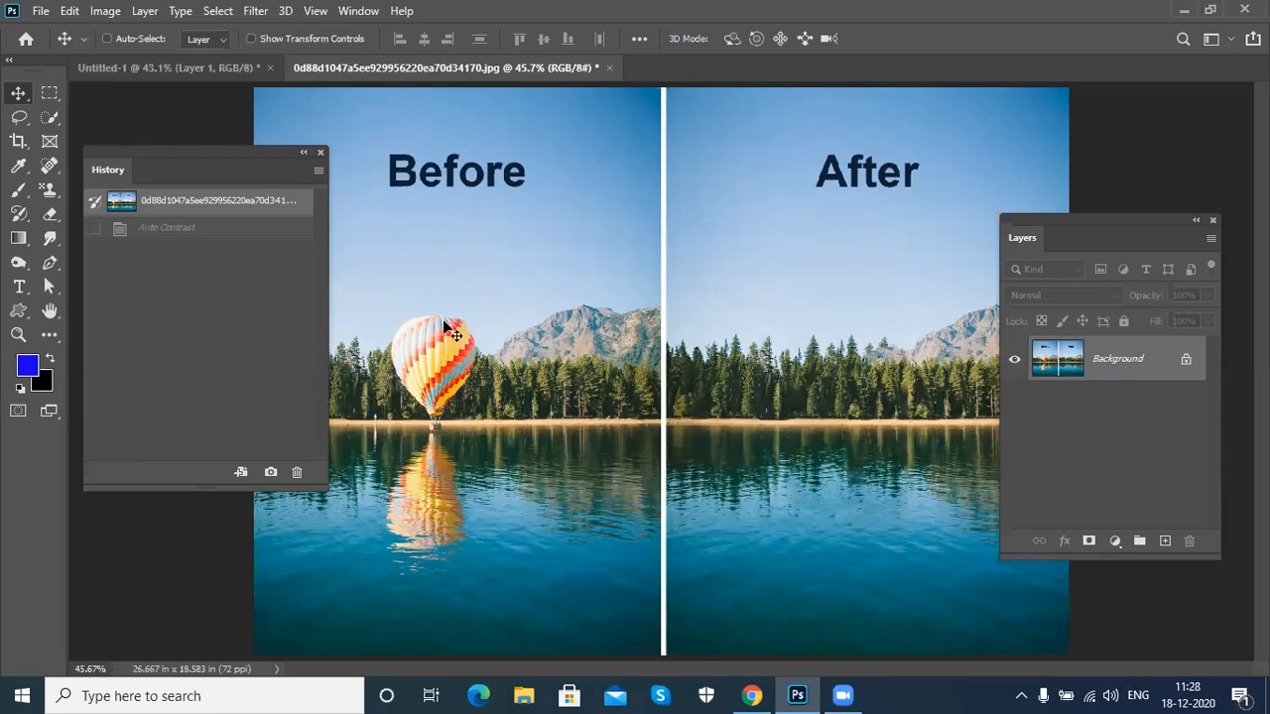
Step: Open the Image Size settings for the balloon photo and inspect another area of the preview
left_click(109, 12)
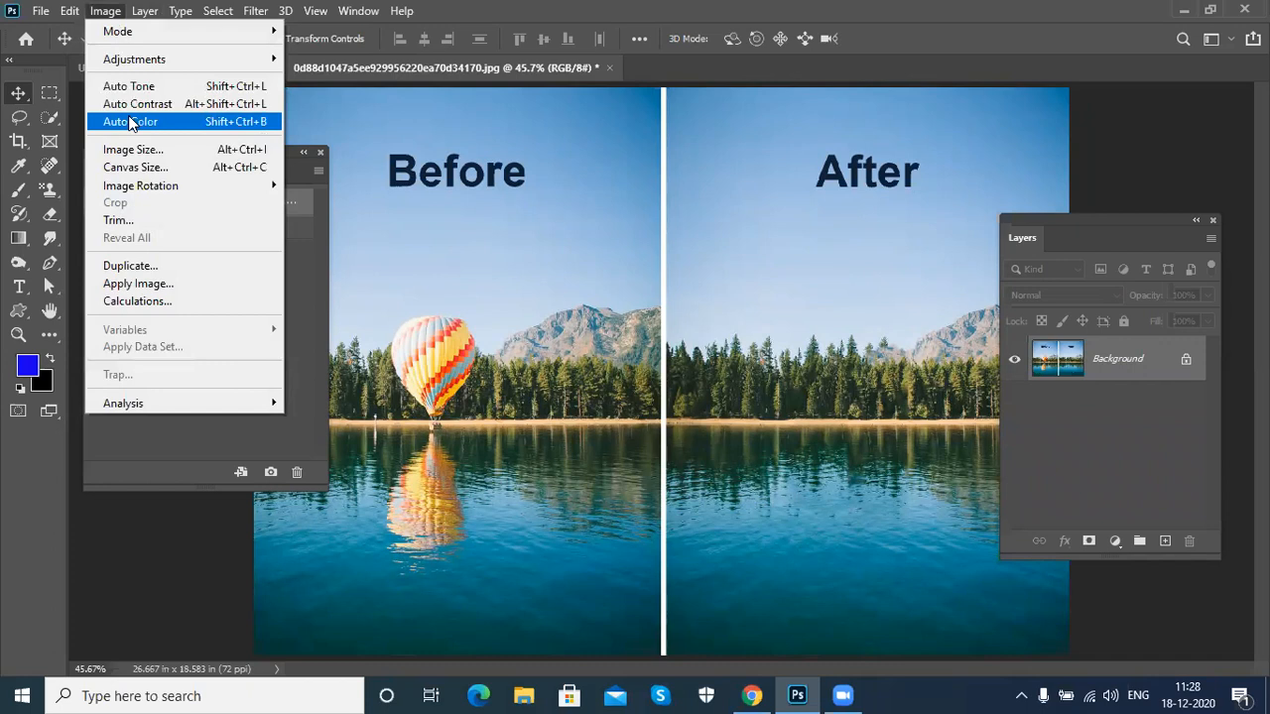
left_click(170, 155)
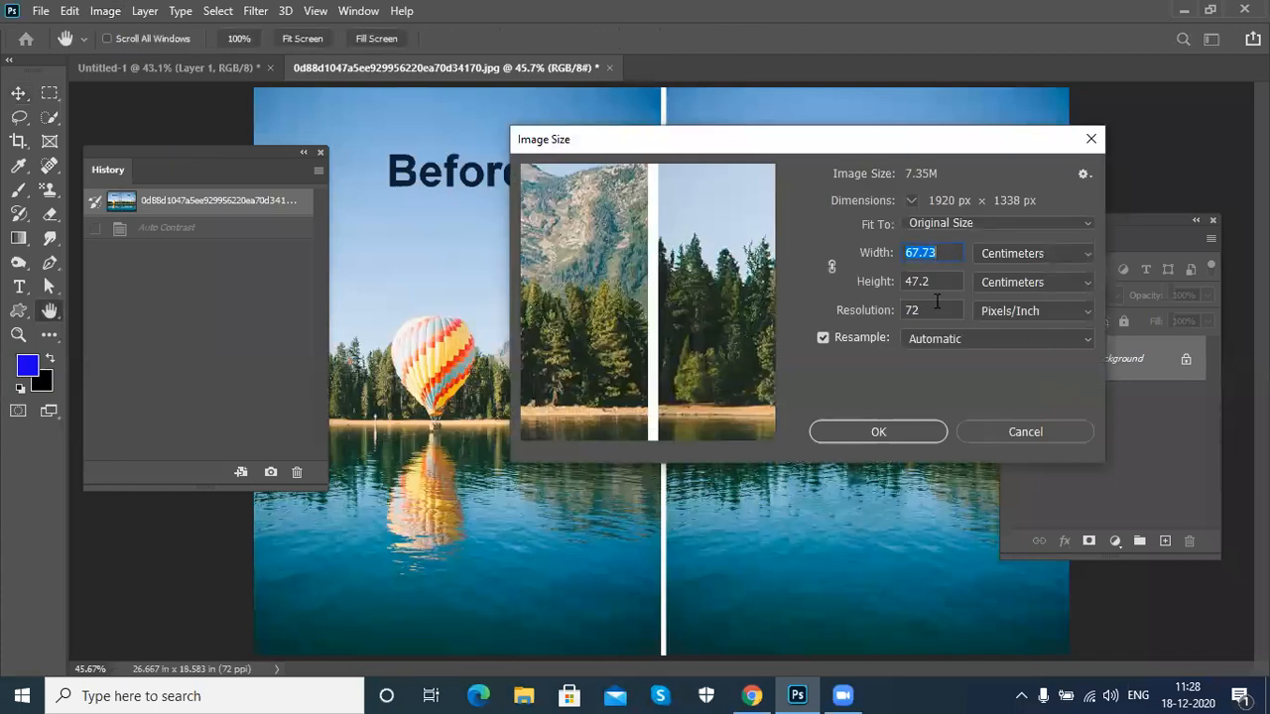
left_click_drag(666, 354, 603, 331)
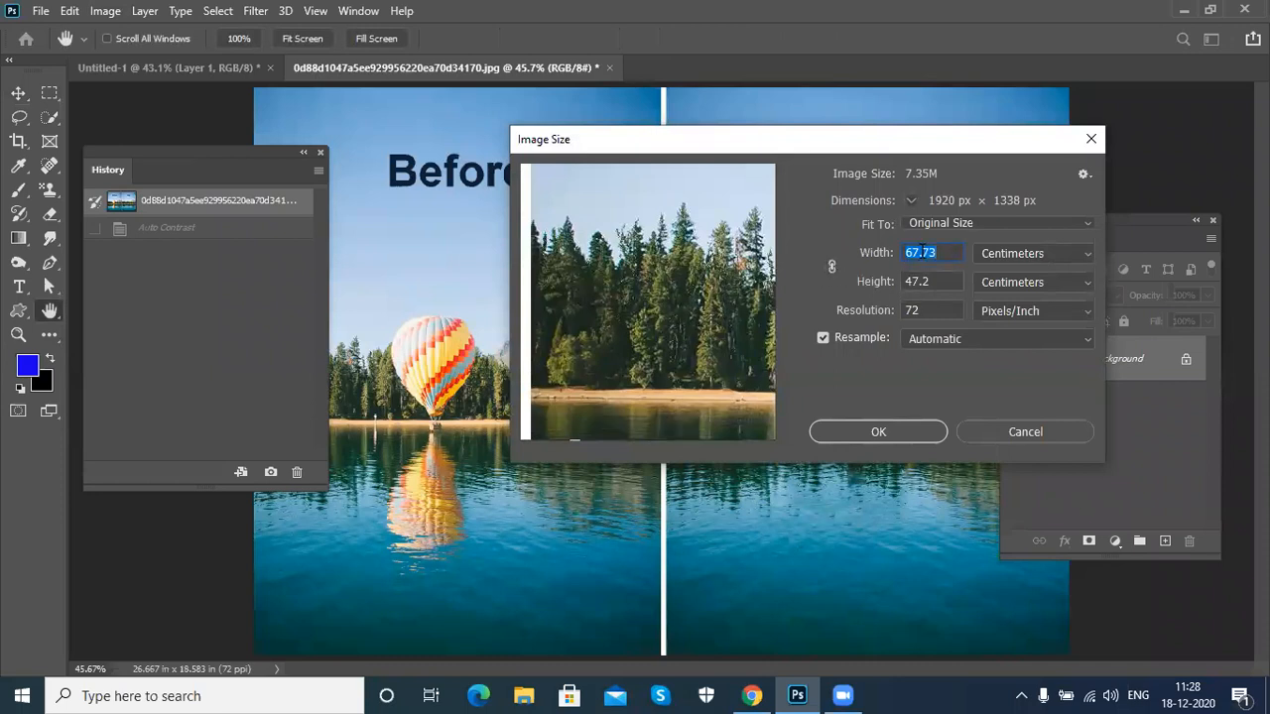
Step: Change the size units to inches, link width and height, and set the width to 35 inches
left_click(1014, 258)
left_click(1014, 302)
left_click(833, 266)
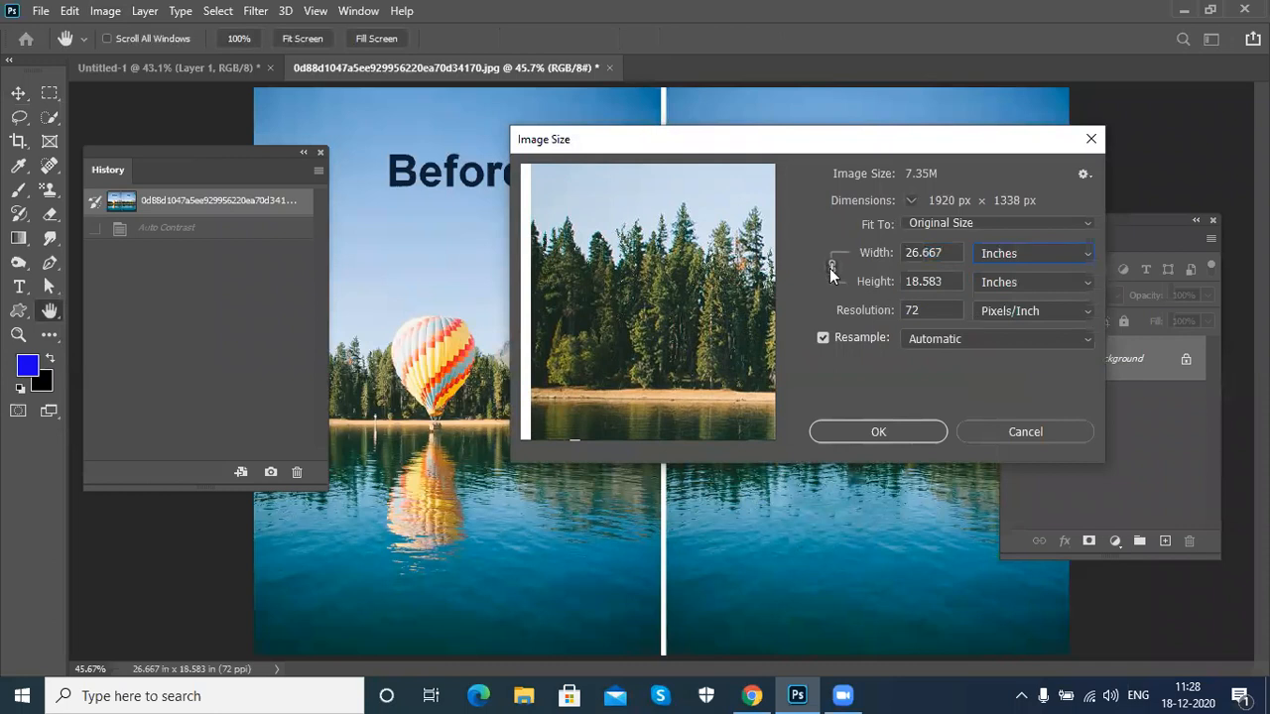
left_click(952, 256)
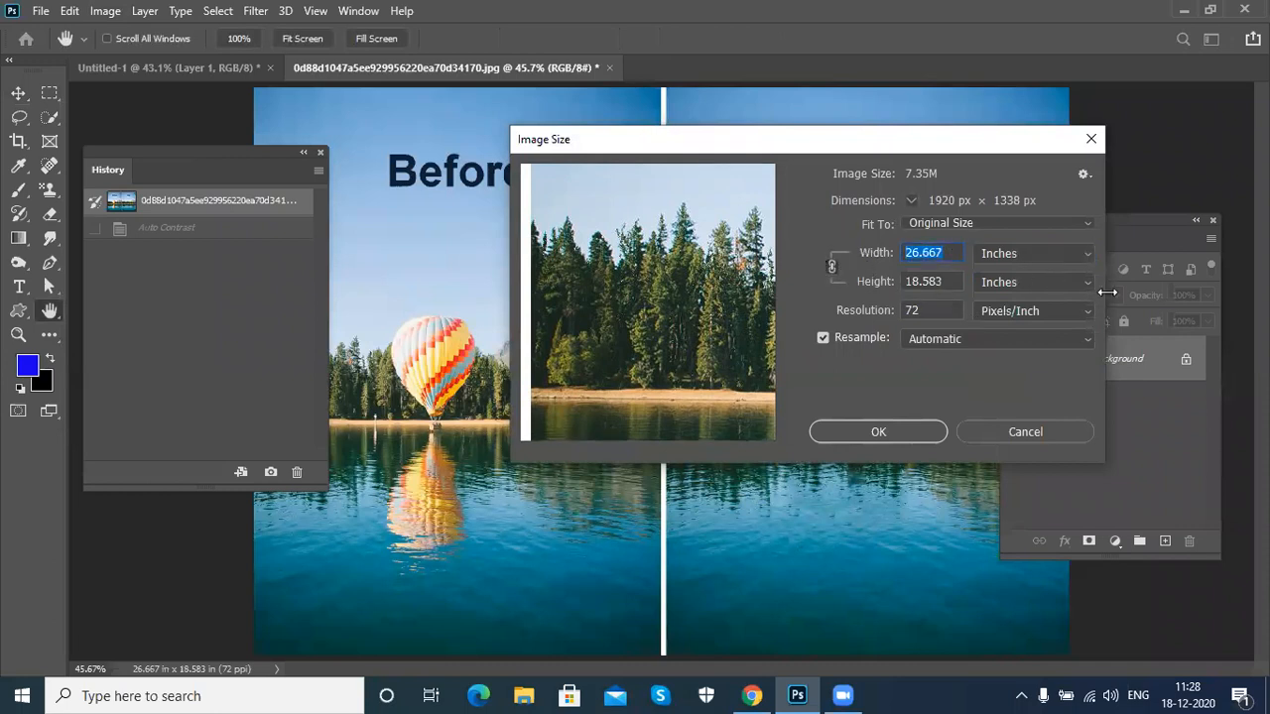
type("35")
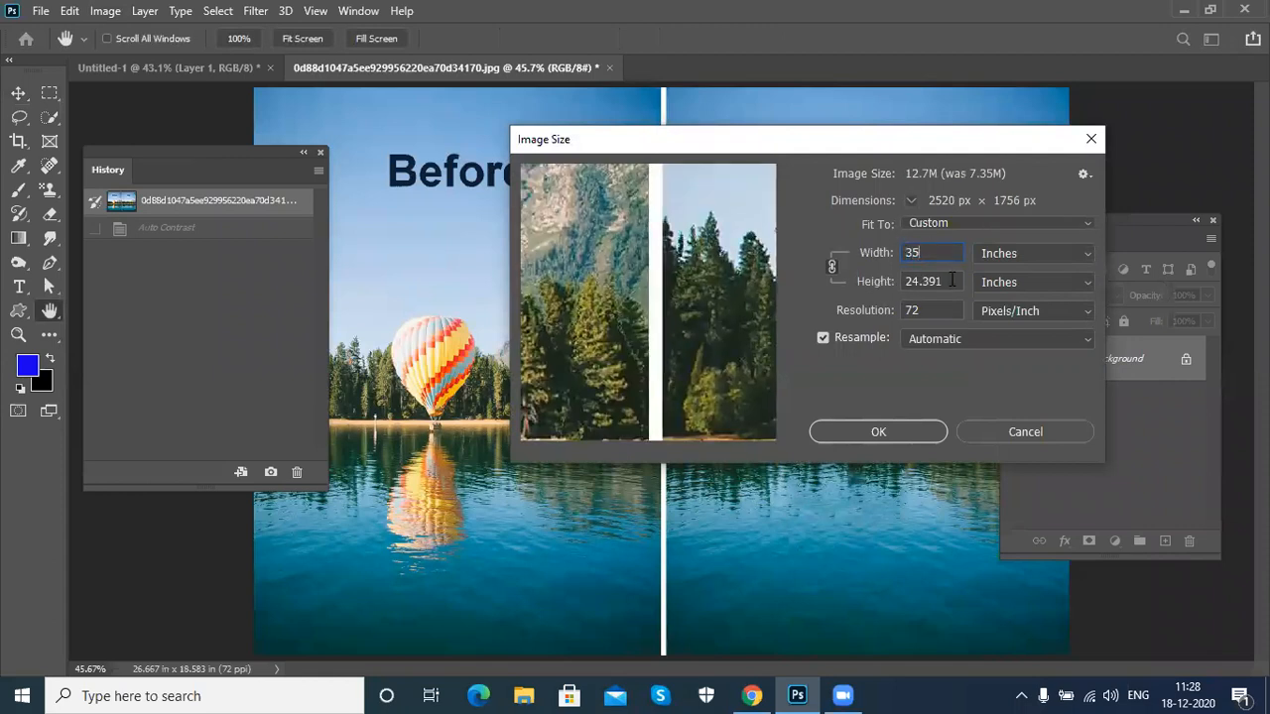
Step: Unlink width and height, set the width to 60 inches, and show the whole image in the preview
left_click(831, 266)
type("60")
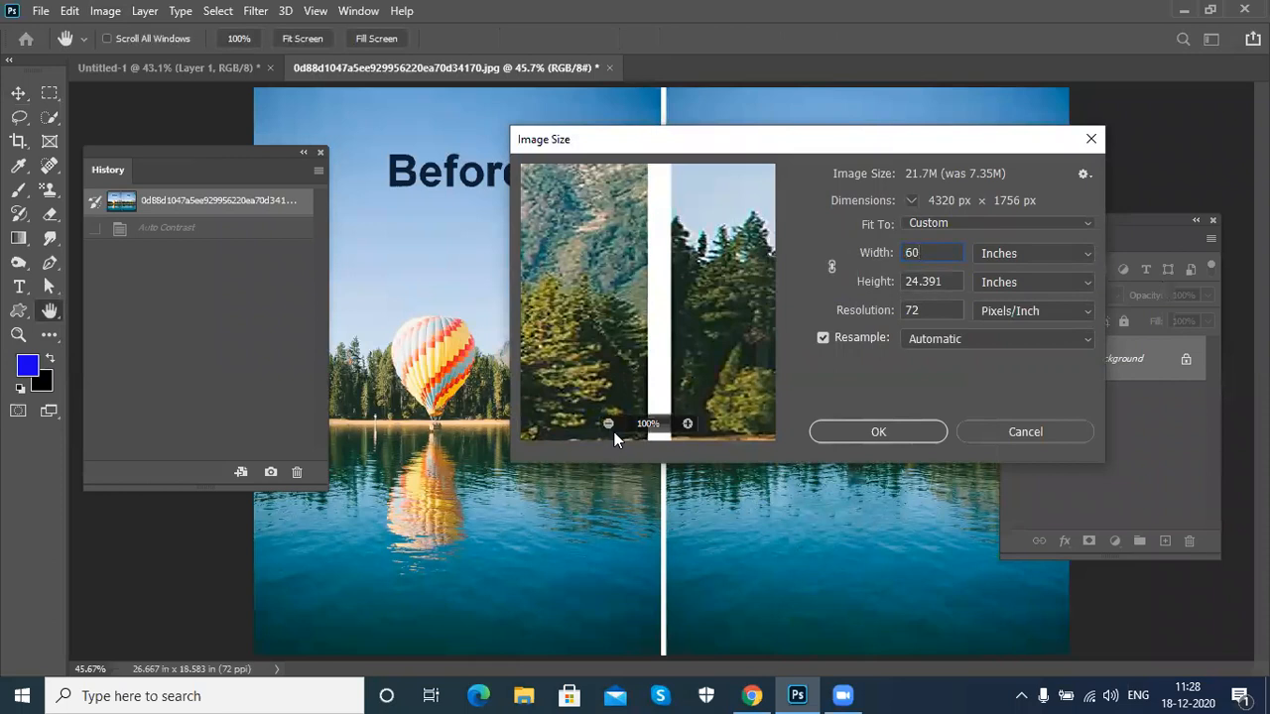
left_click(609, 425)
left_click(608, 425)
left_click(608, 425)
left_click(608, 425)
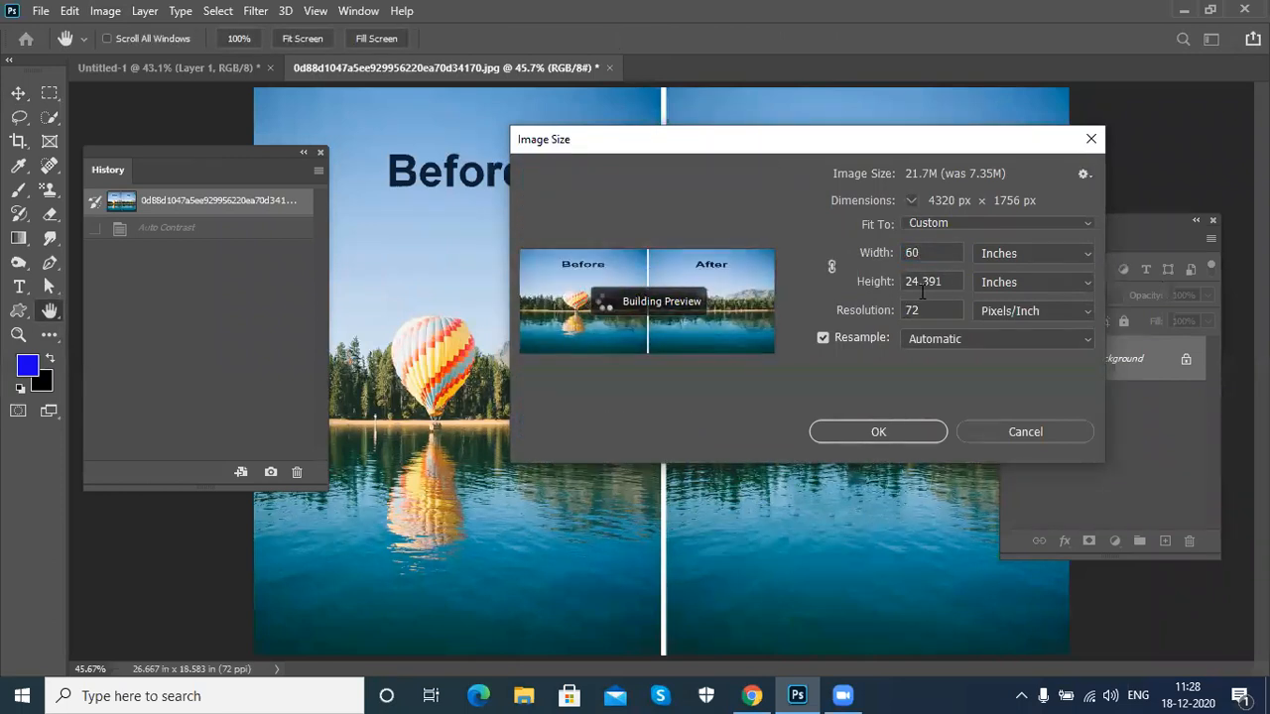
Step: Reset the dimensions to Original Size and reduce the preview's magnification
left_click(935, 220)
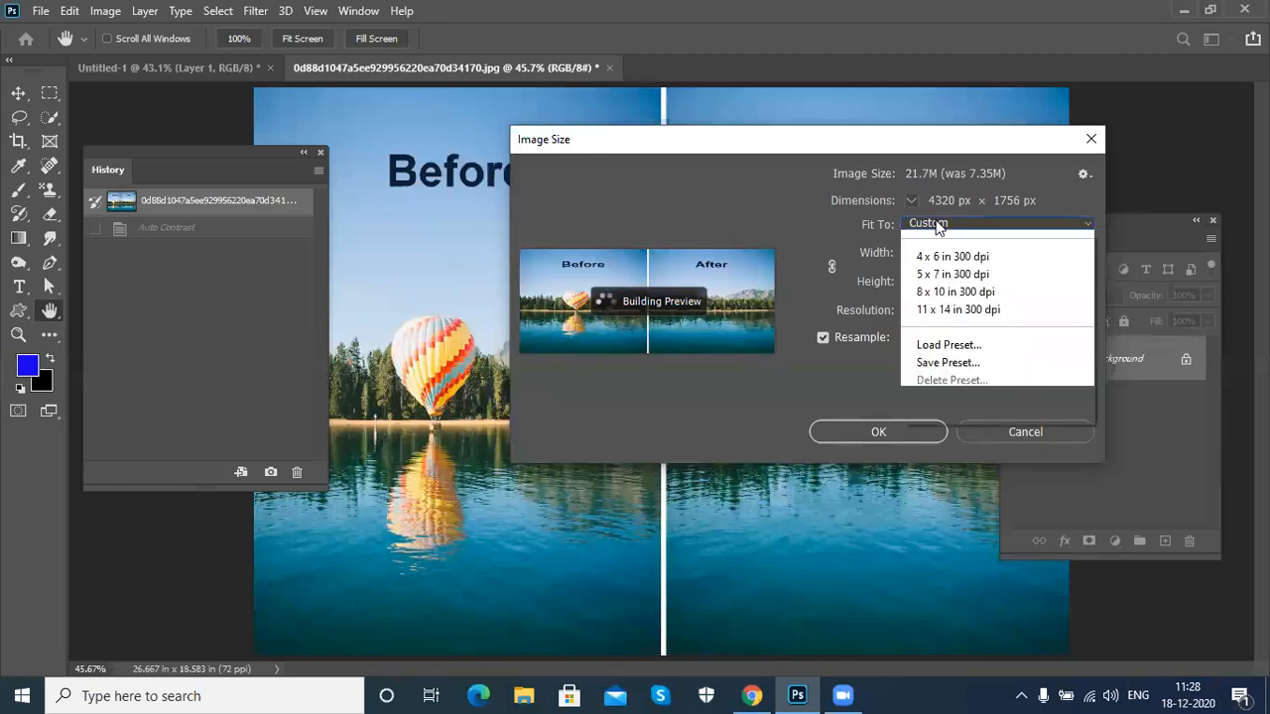
left_click(944, 241)
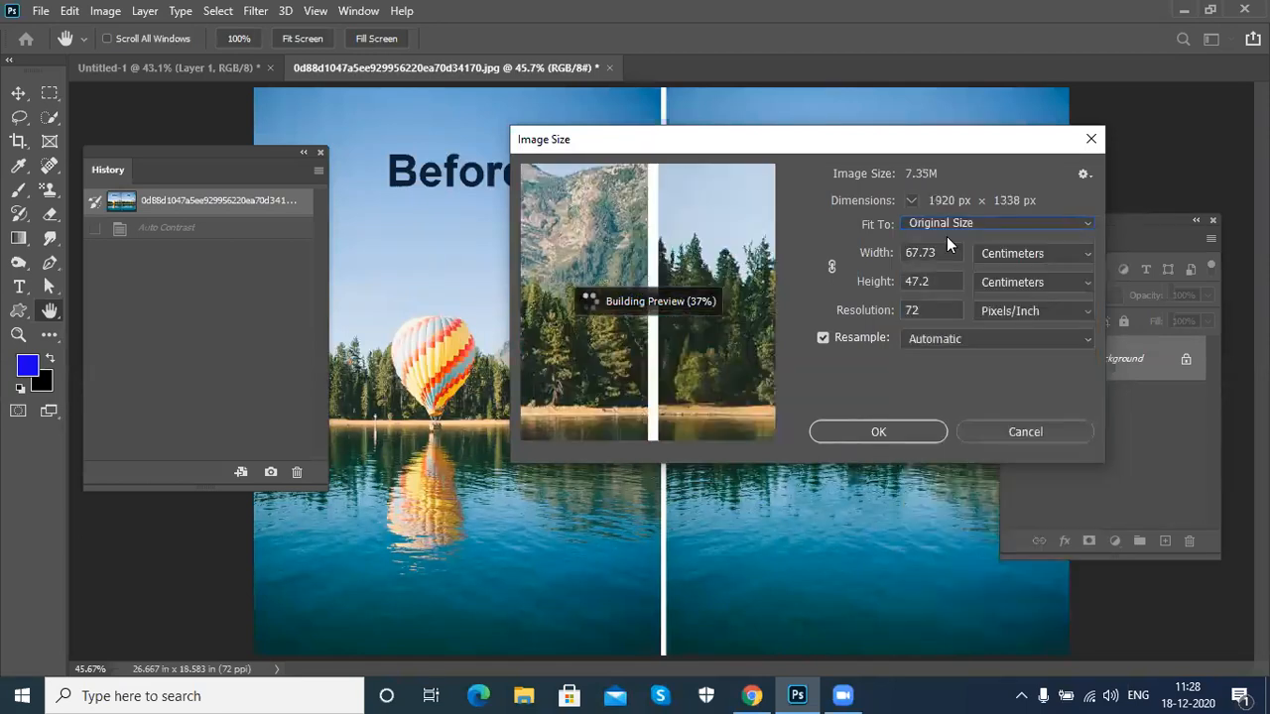
left_click(609, 424)
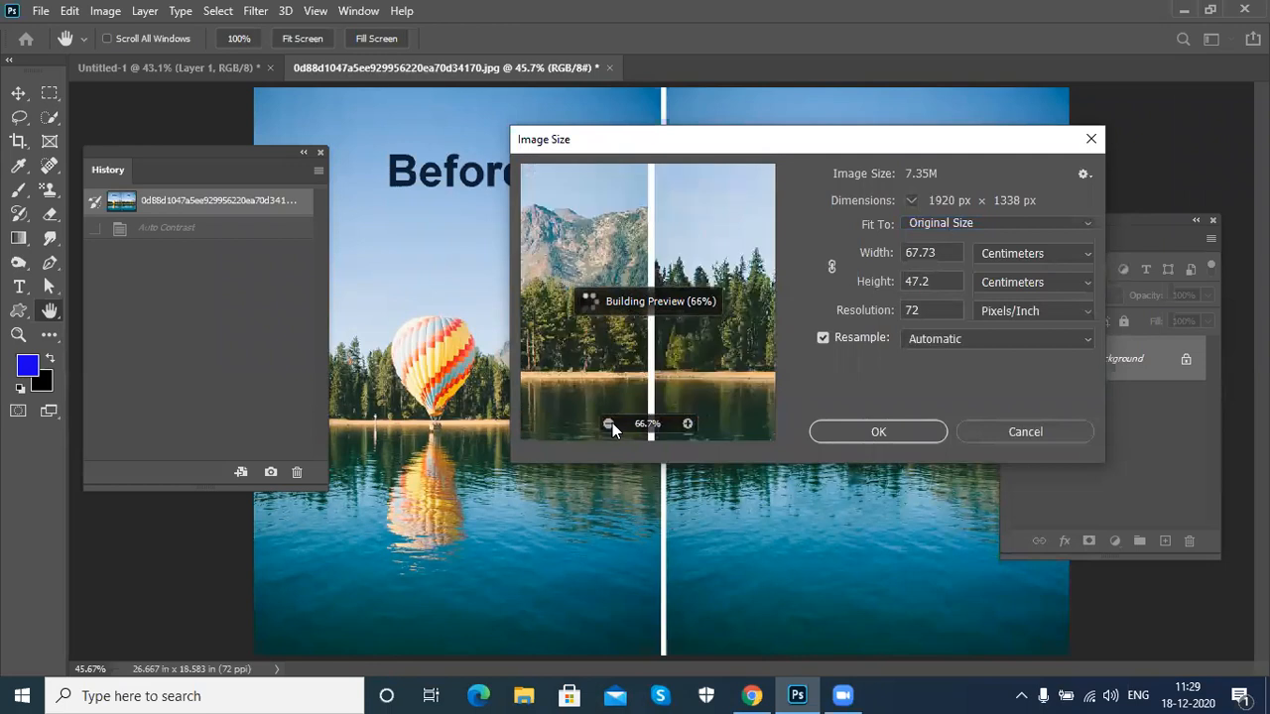
left_click(609, 423)
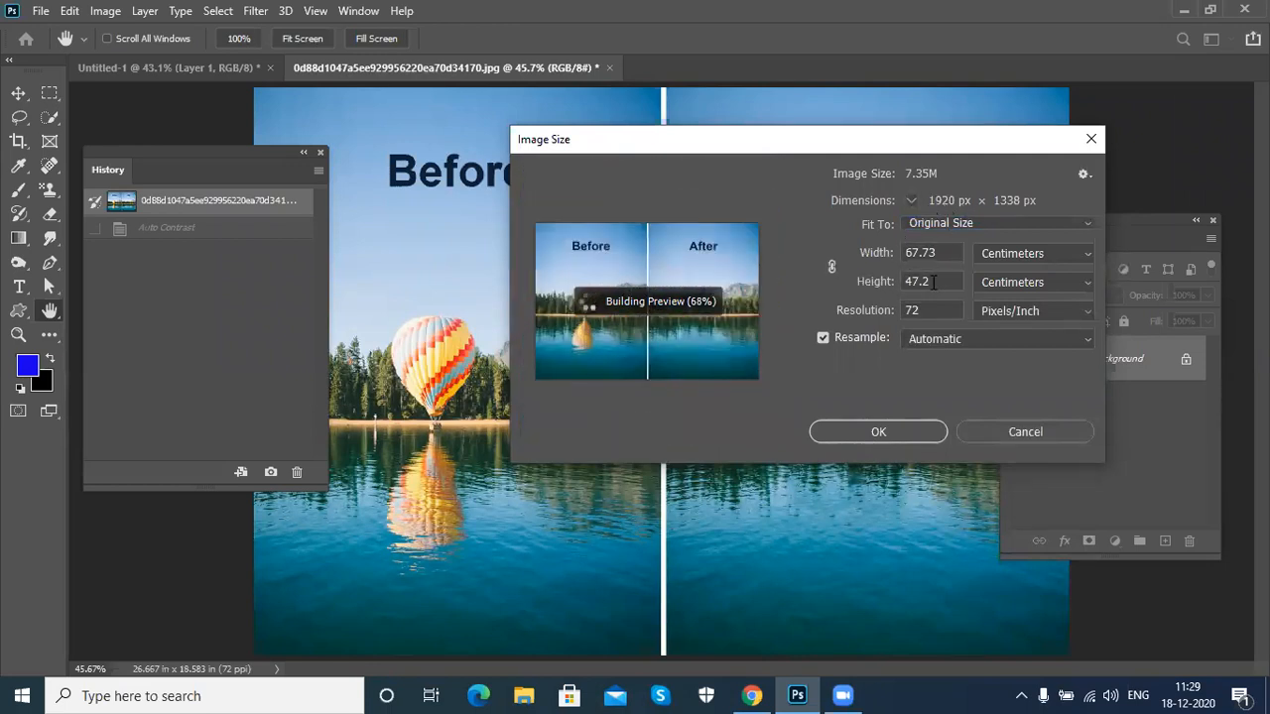
Step: Set the size units to inches and apply a width of 35 inches with width and height unlinked
left_click(1025, 257)
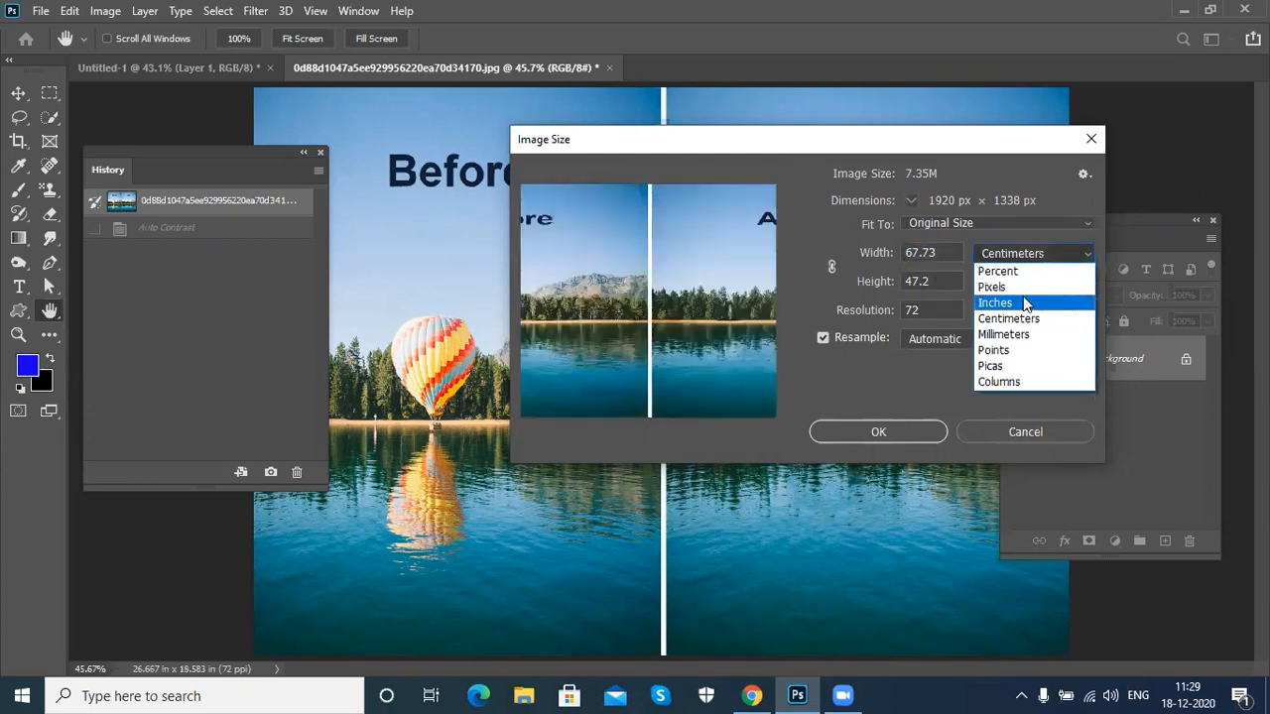
left_click(1026, 294)
left_click_drag(649, 304, 678, 330)
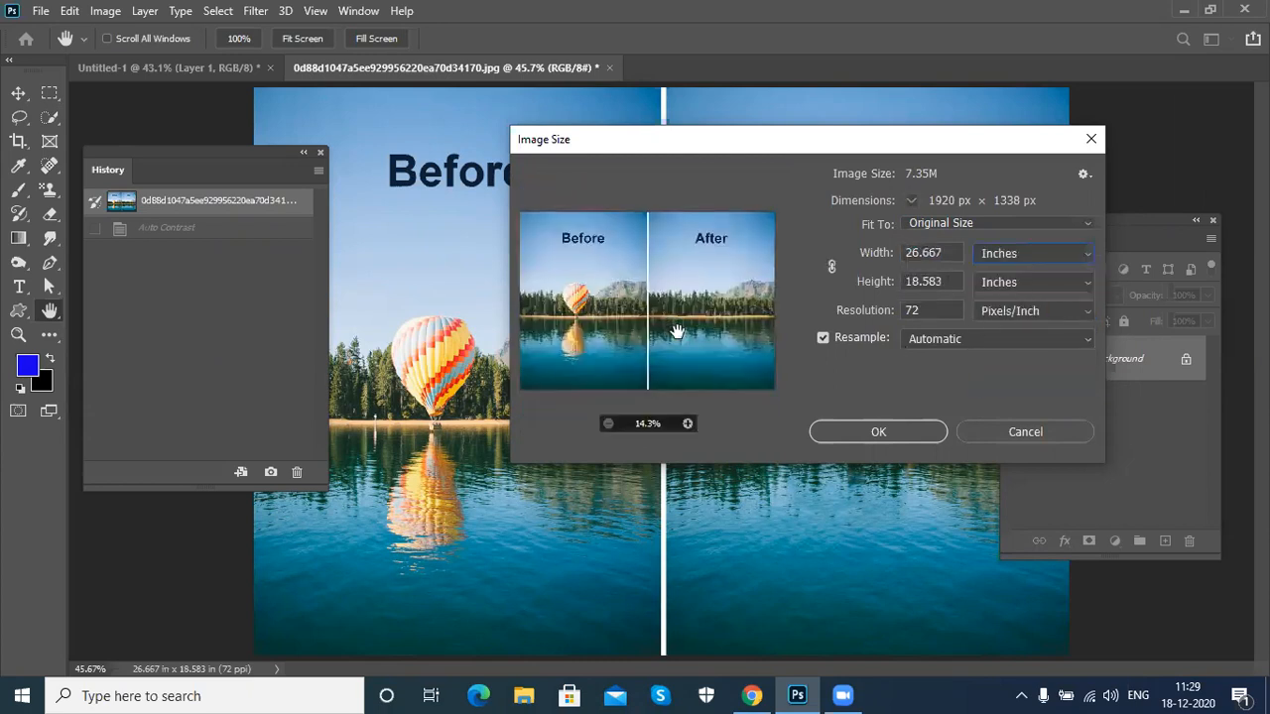
left_click(953, 252)
type("35")
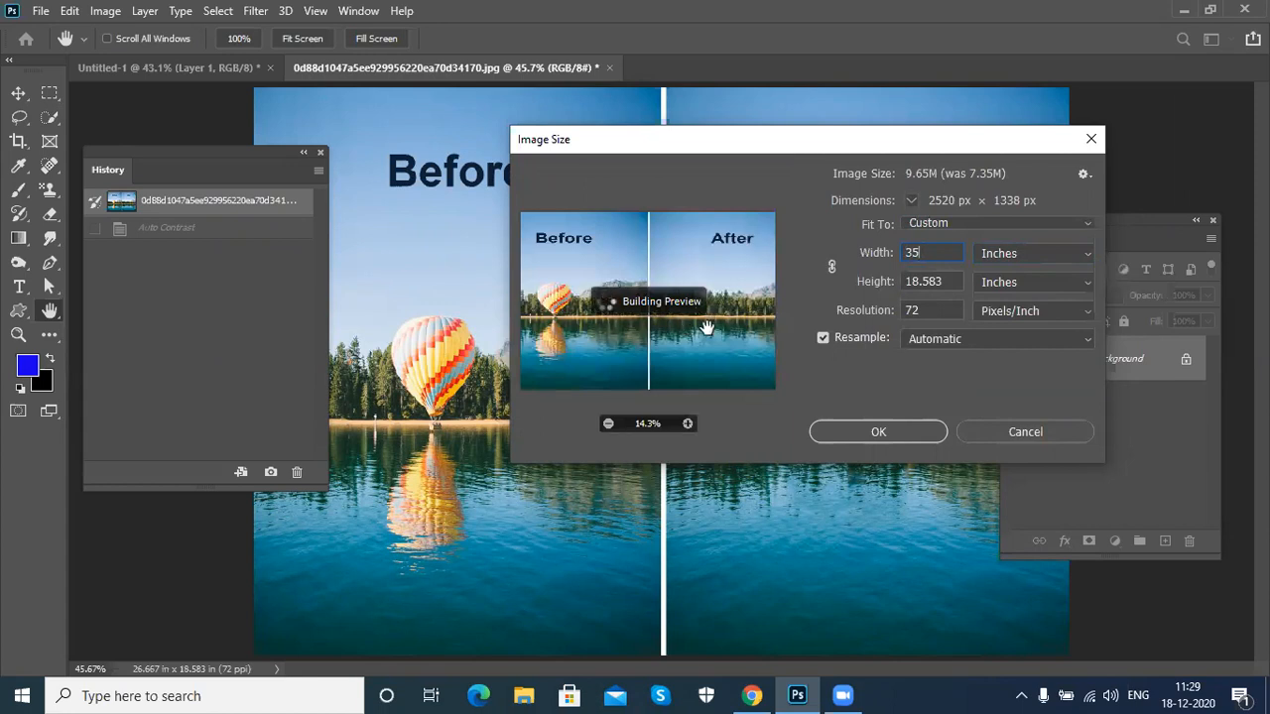
left_click(906, 432)
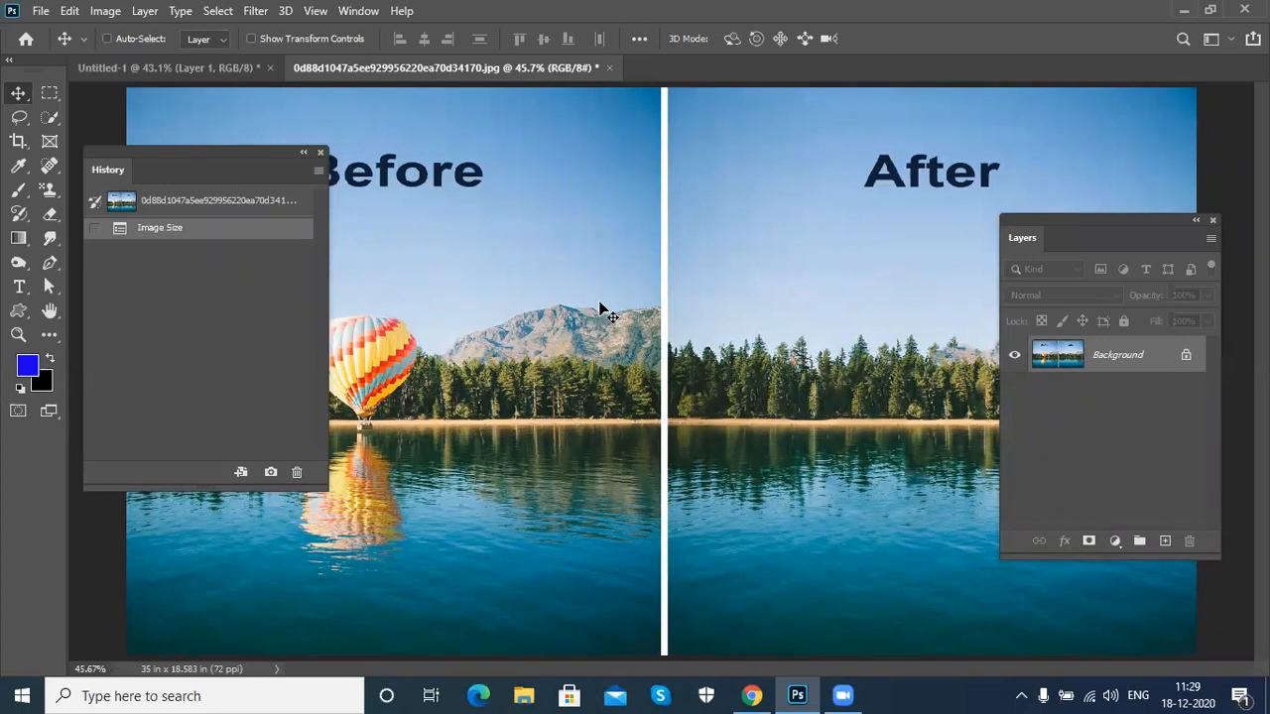
Step: Restore the image's original state and resample it to 200 pixels/inch
left_click(233, 203)
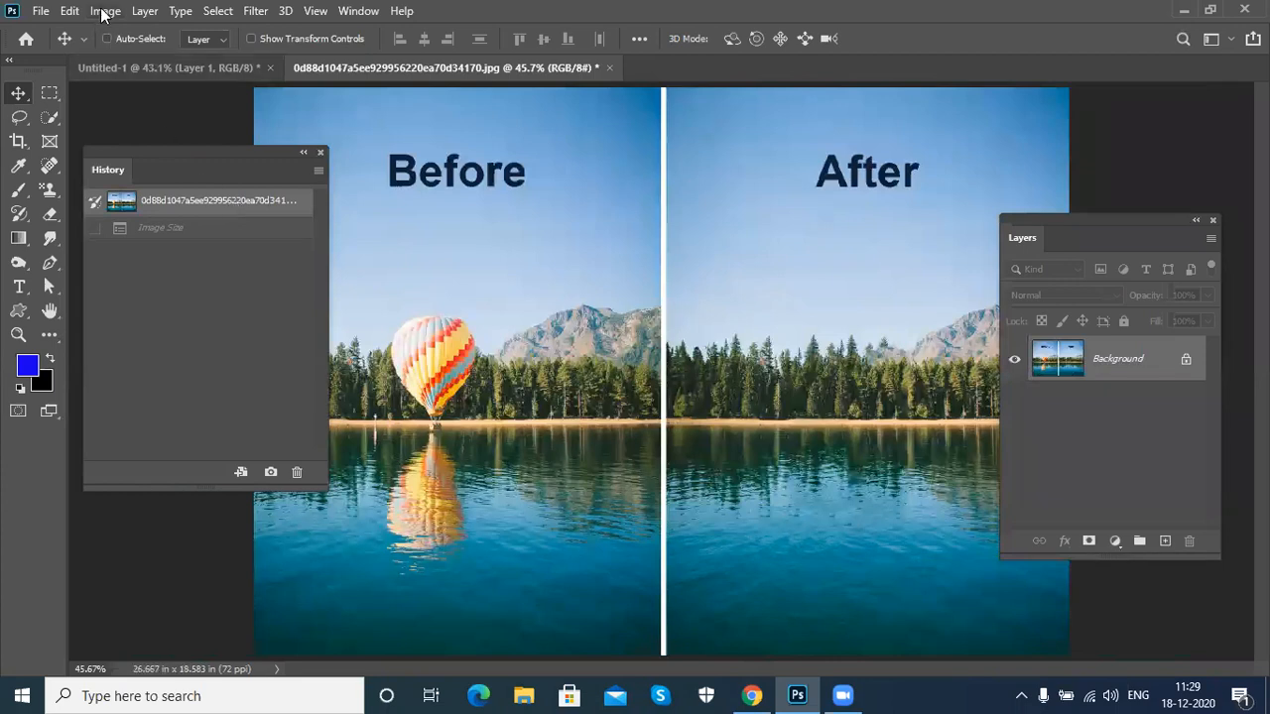
left_click(105, 11)
left_click(143, 154)
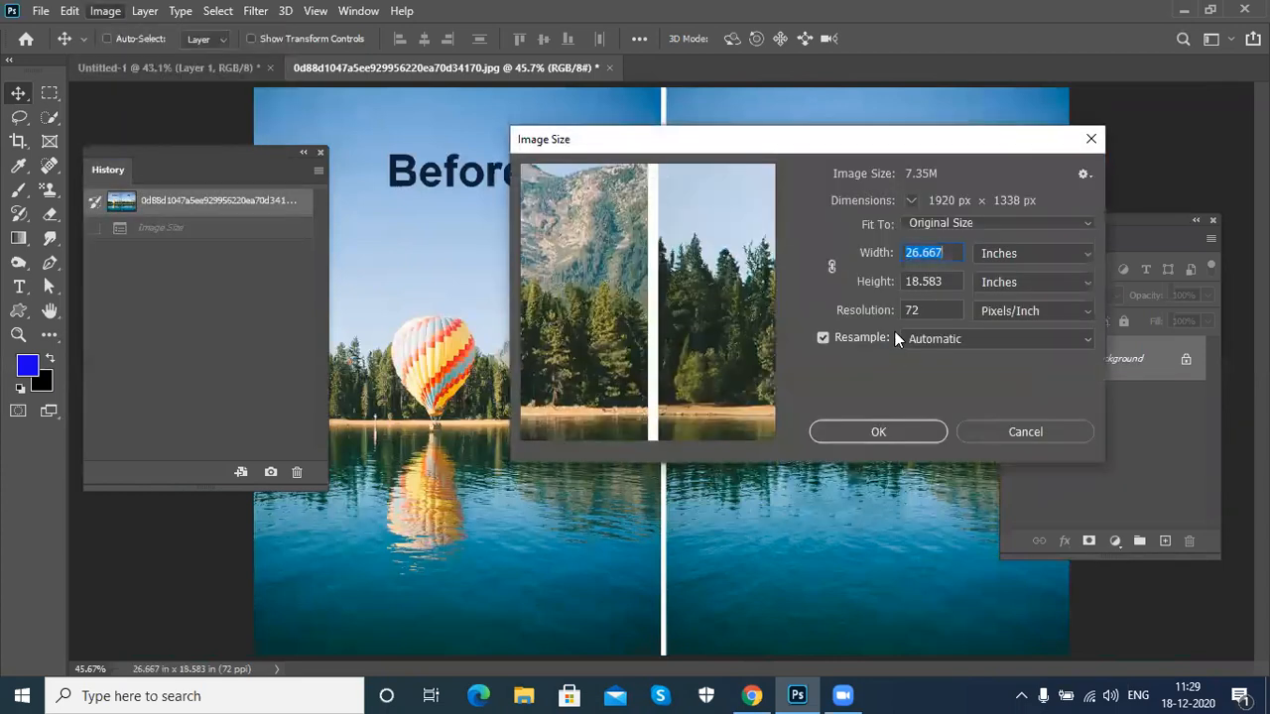
key("Tab")
key("Tab")
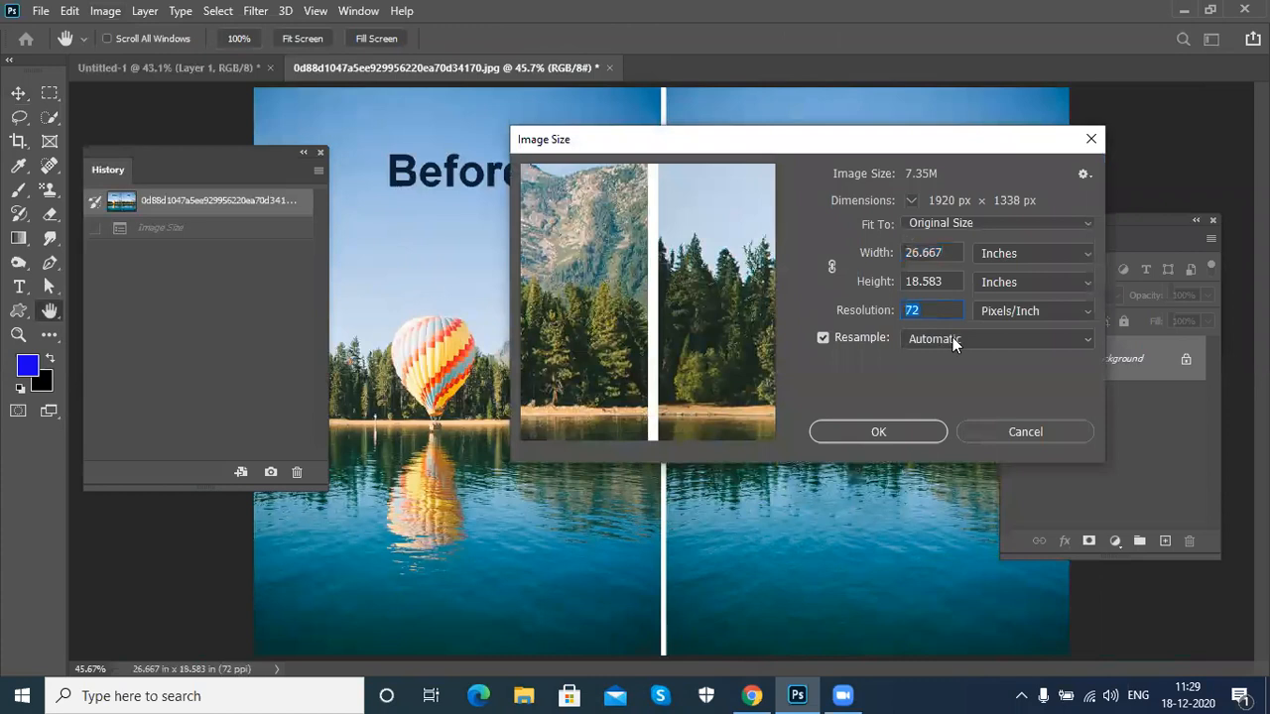
type("200")
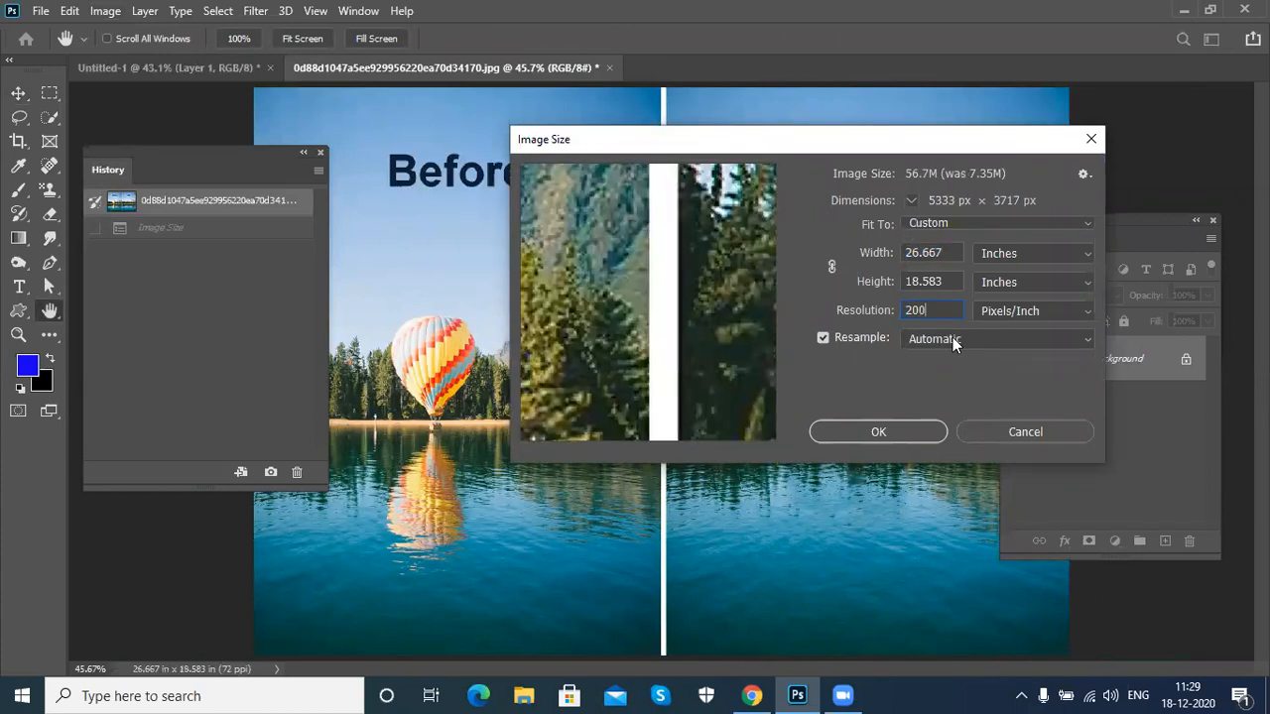
key("Return")
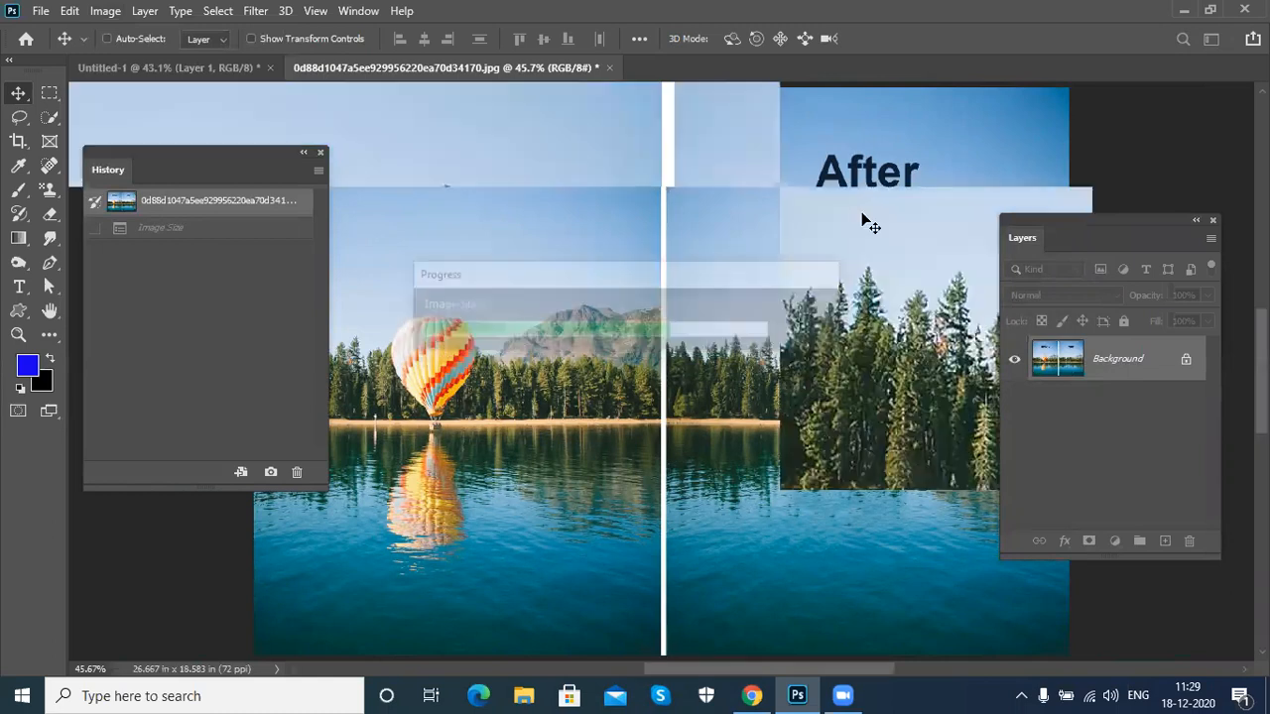
key("ctrl+0")
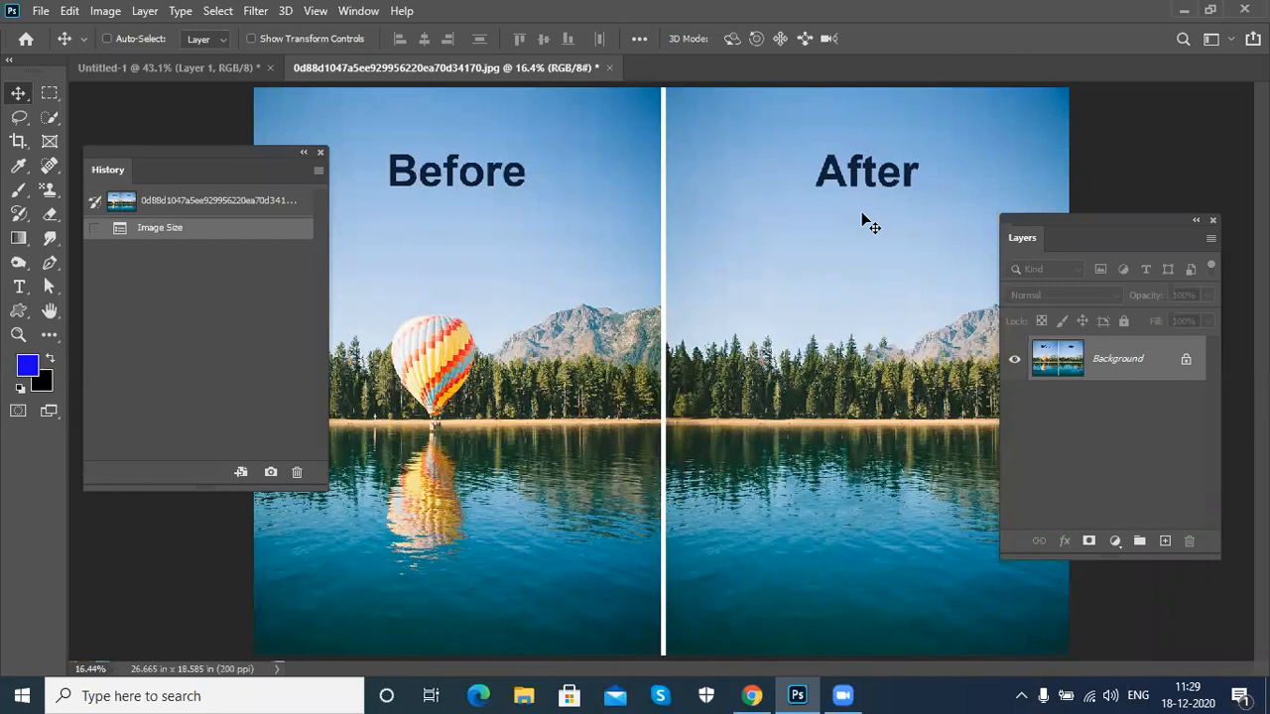
Step: Undo the 200 pixels/inch resampling and resample the image to 10 pixels/inch, fitting it on screen
key("ctrl+z")
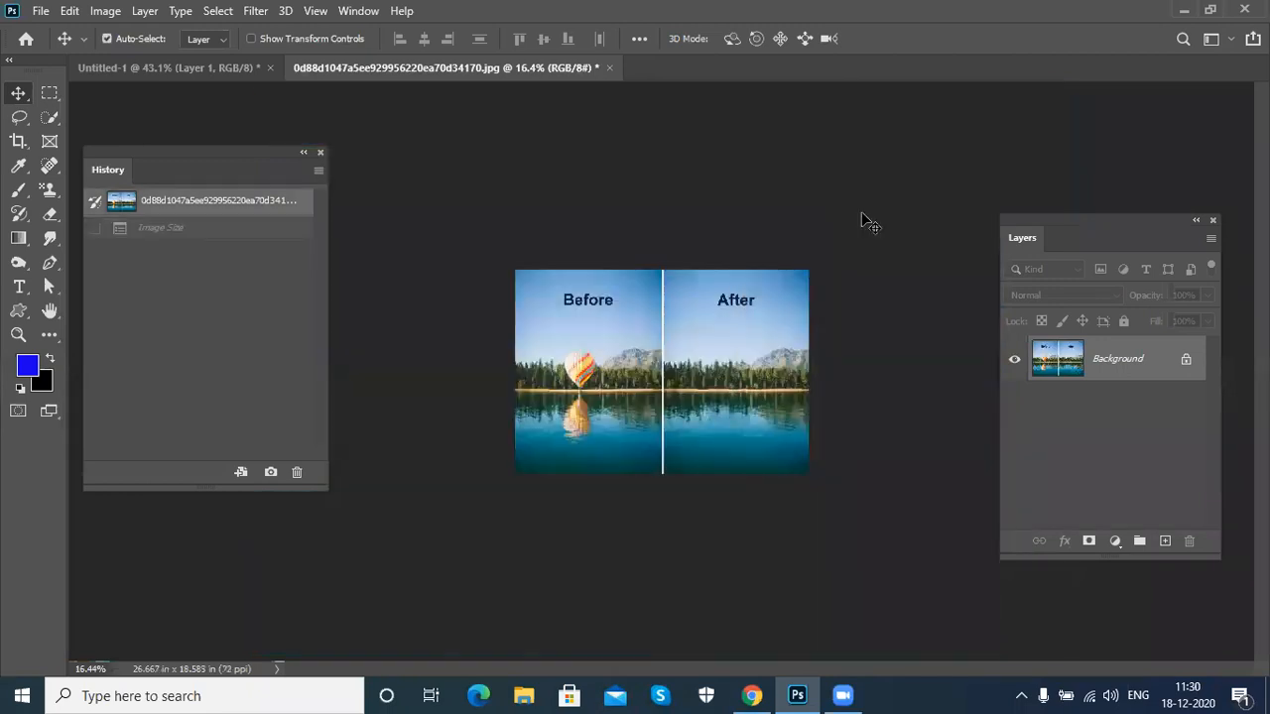
key("ctrl+0")
left_click(105, 11)
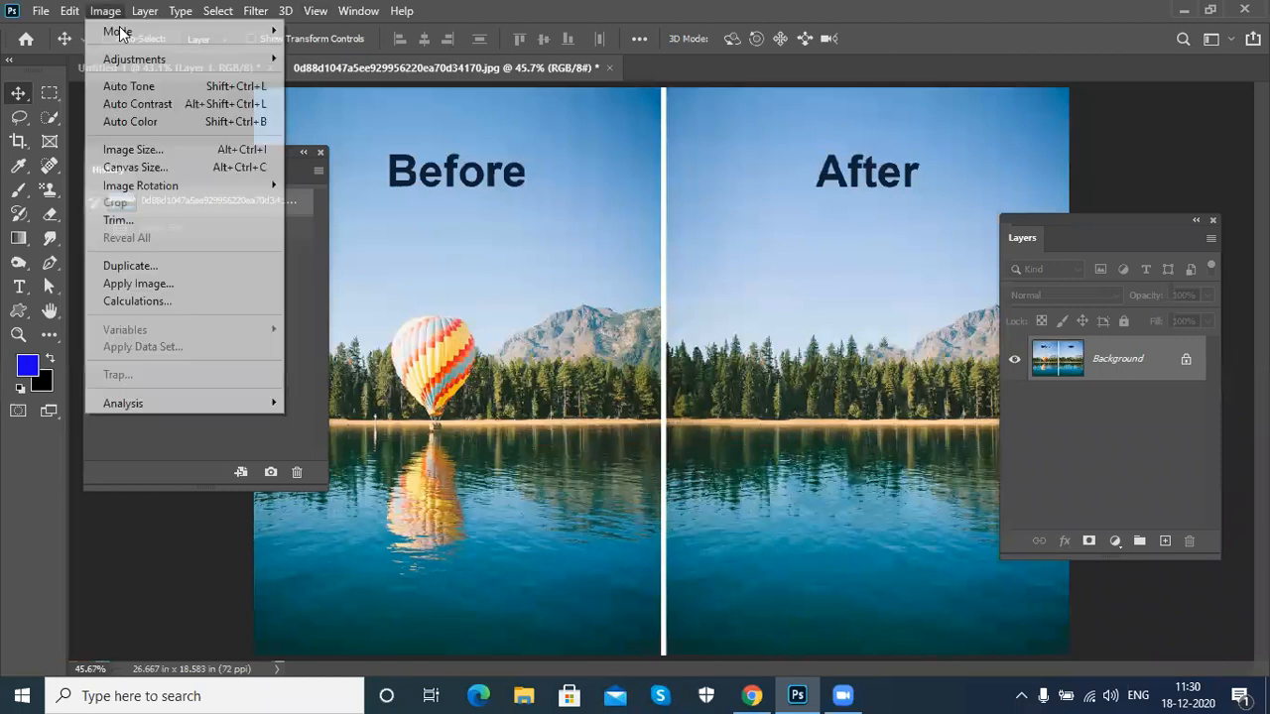
left_click(134, 149)
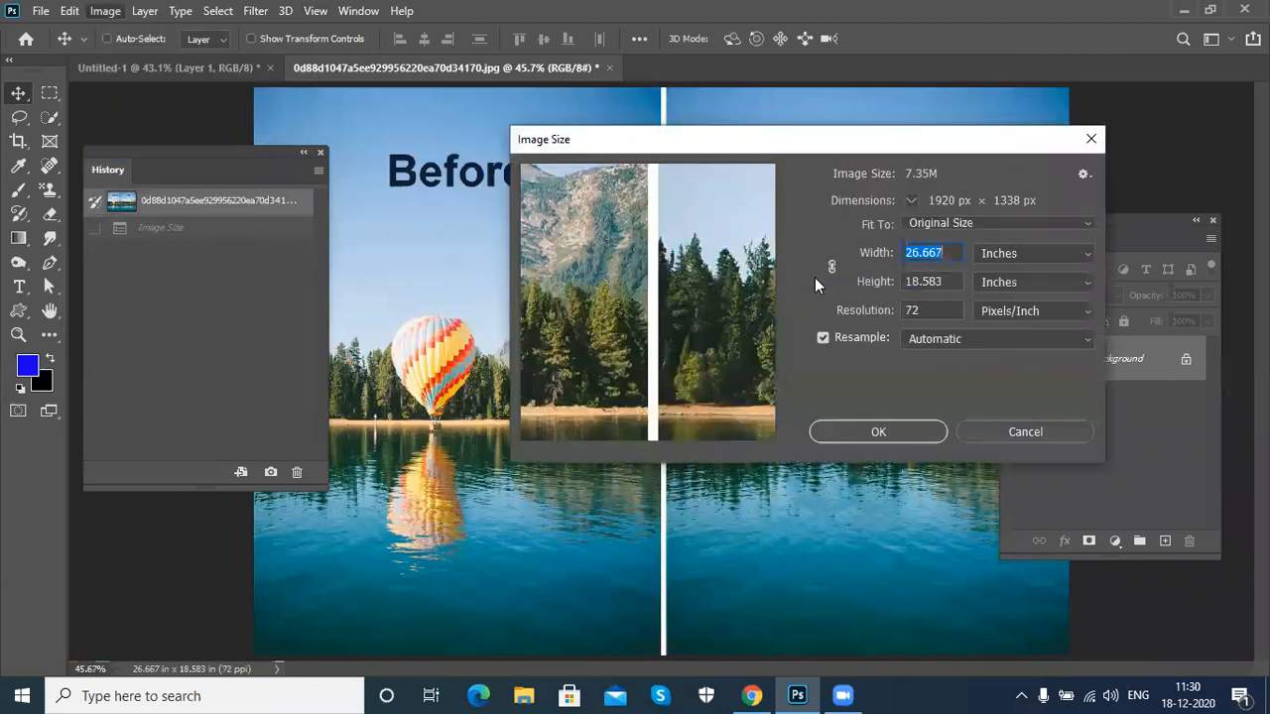
left_click_drag(927, 313, 777, 313)
type("10")
key("Return")
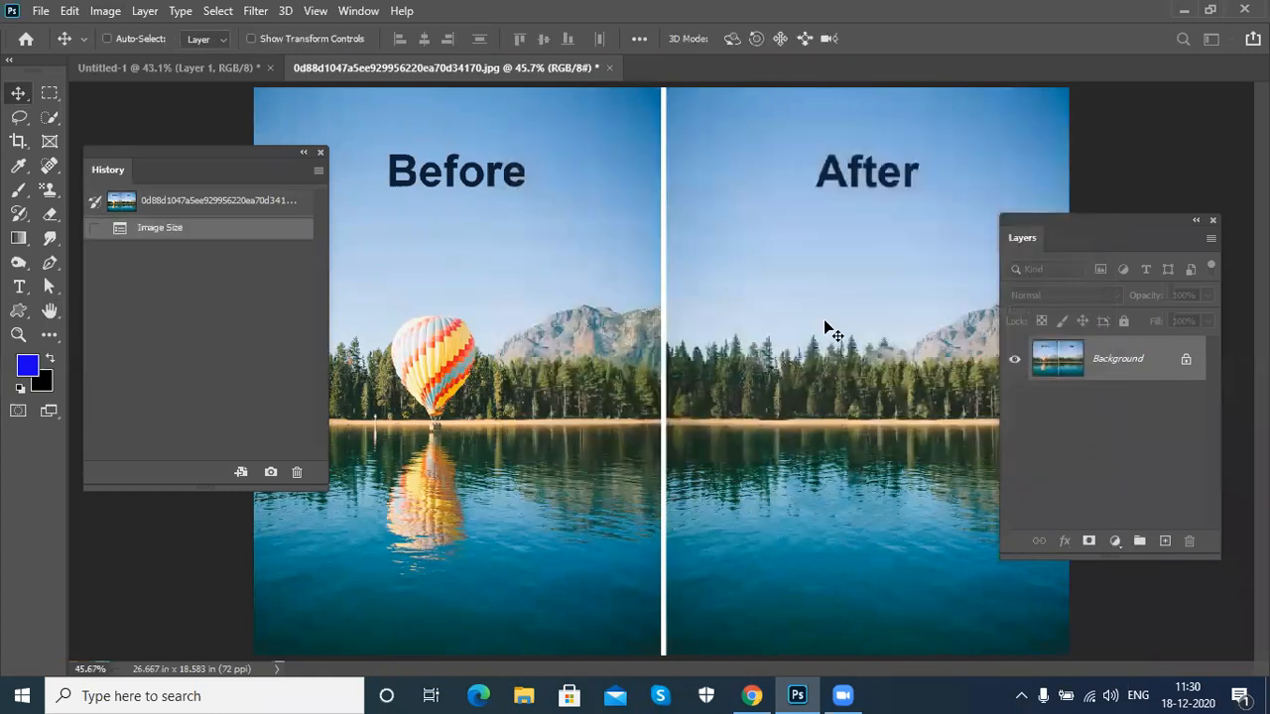
key("ctrl+0")
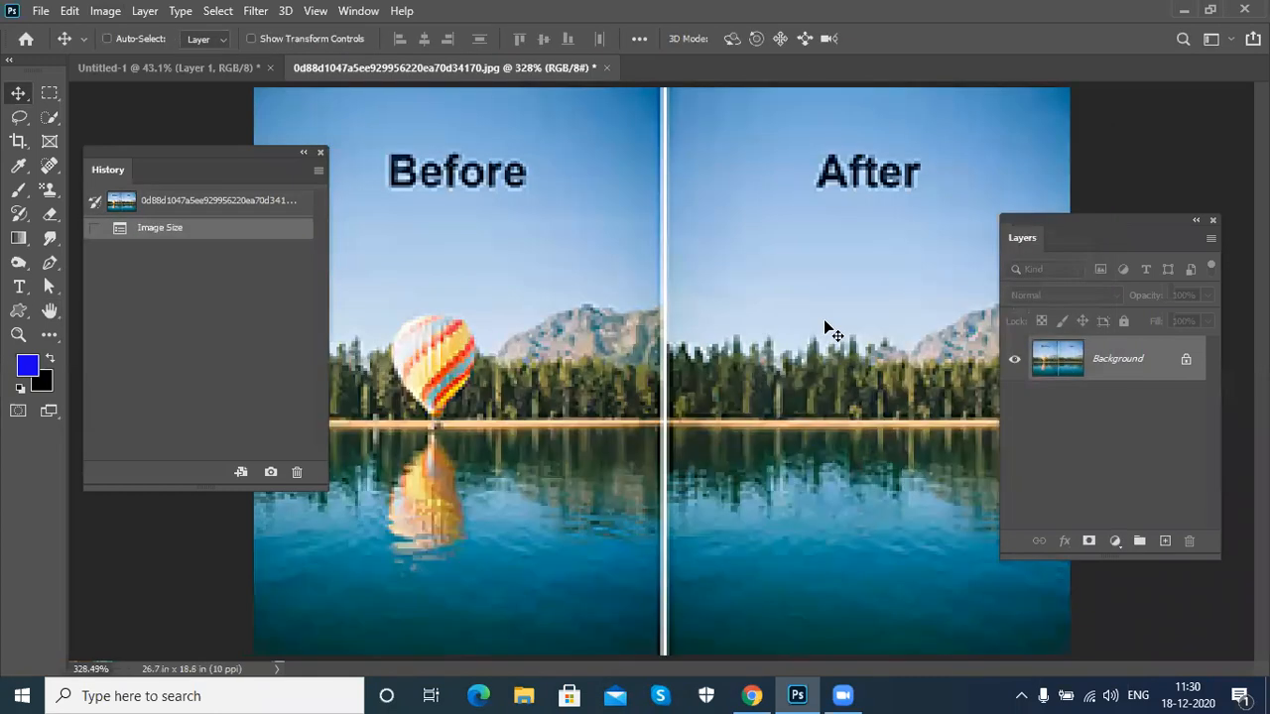
Step: Resample the image to 300 pixels/inch, checking the preview at a lower magnification, and fit the result on screen
left_click(104, 12)
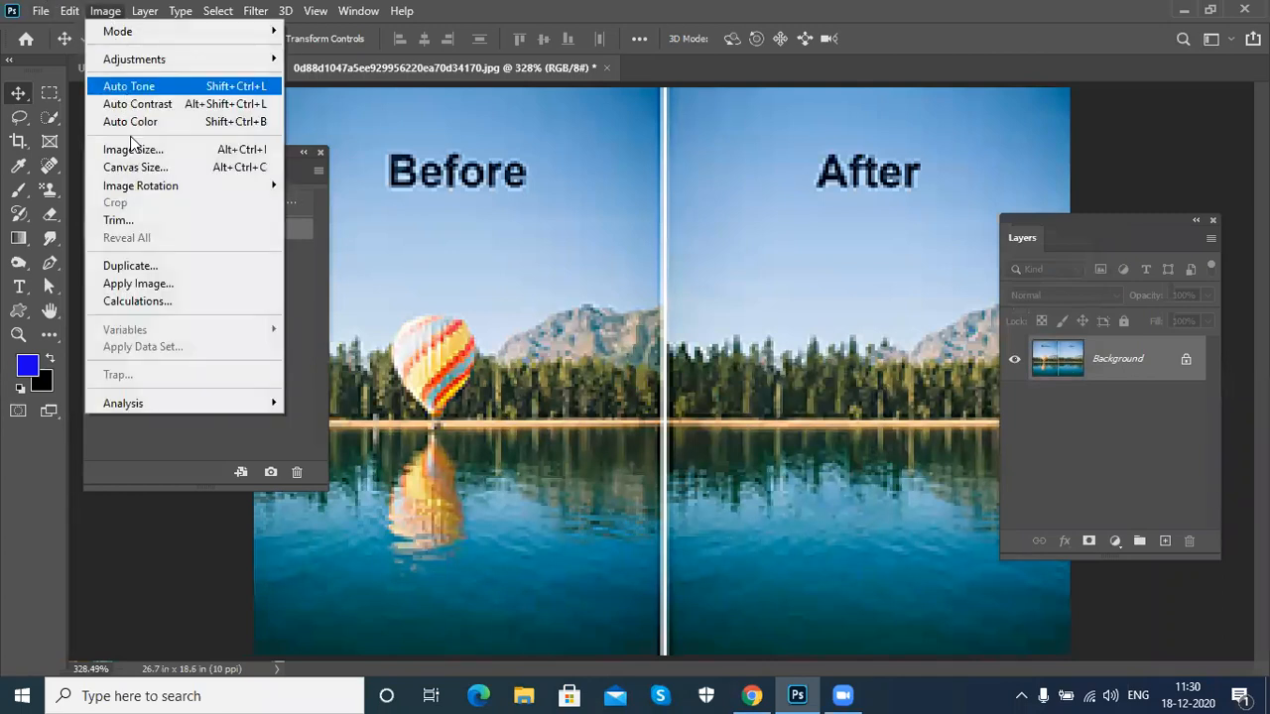
left_click(129, 150)
double_click(937, 310)
type("300")
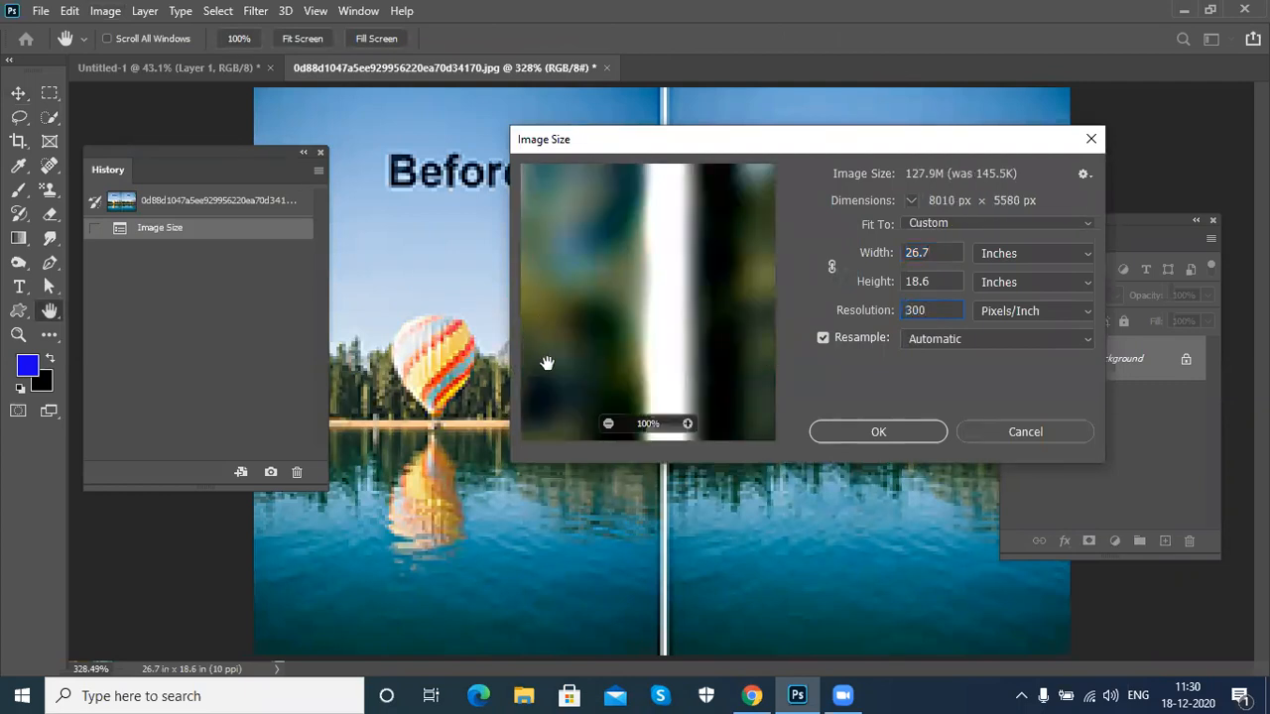
left_click(607, 424)
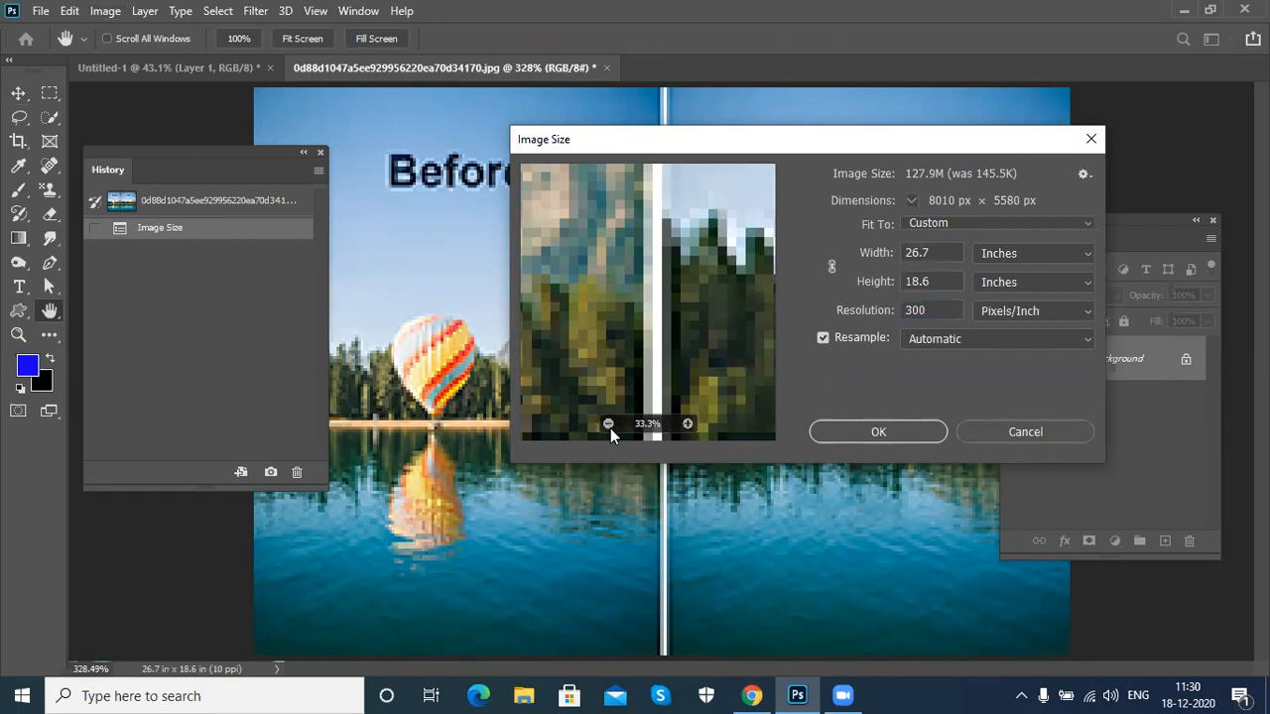
left_click(904, 437)
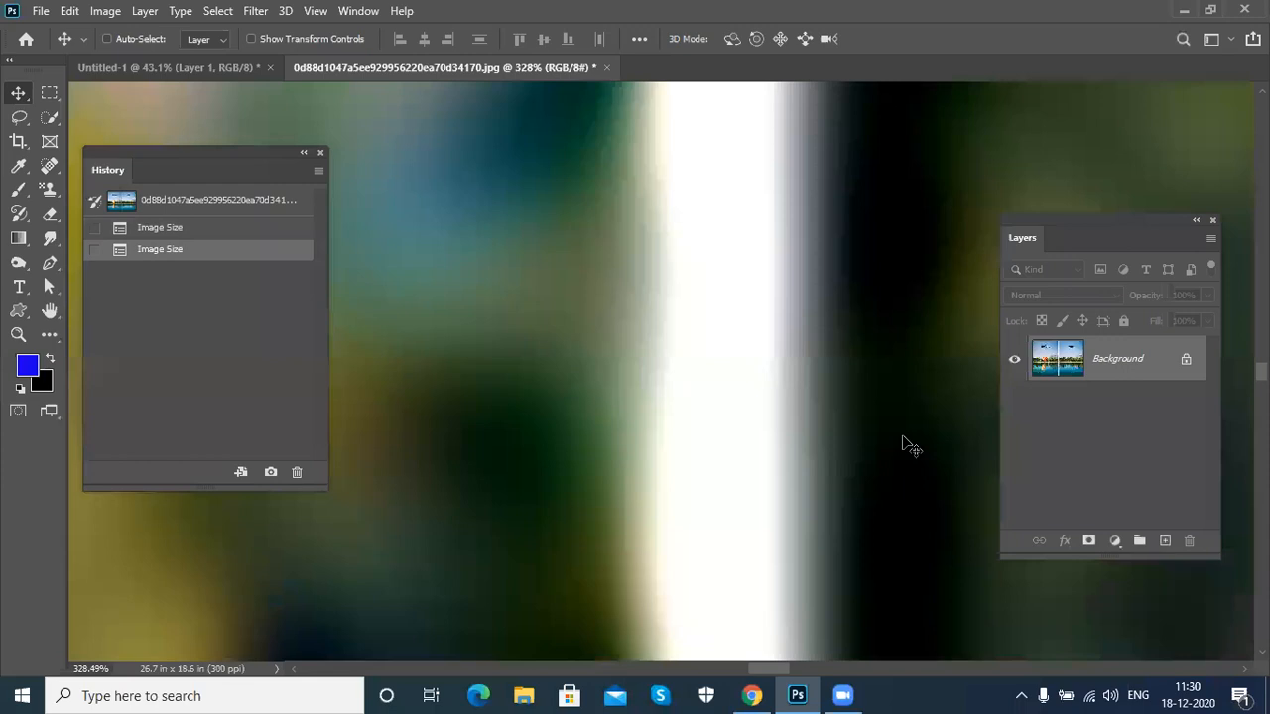
key("ctrl+0")
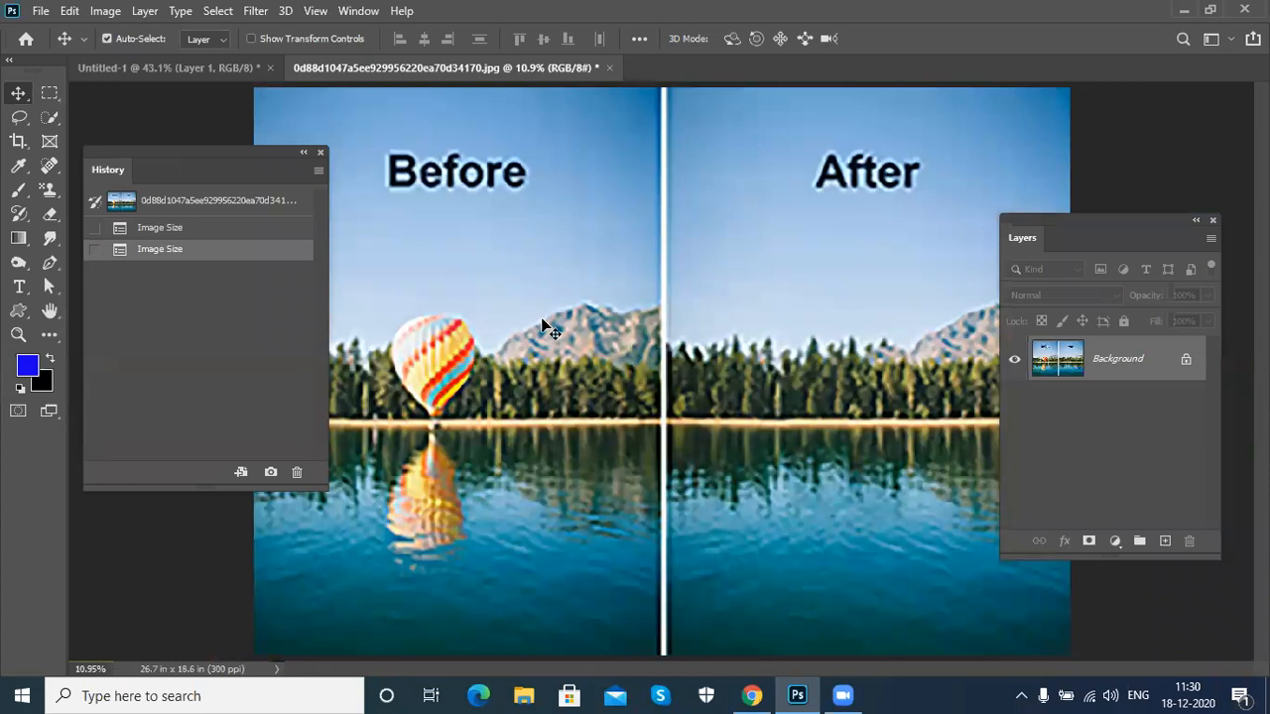
Step: Undo the resolution changes by returning to the image's original history state
key("ctrl+z")
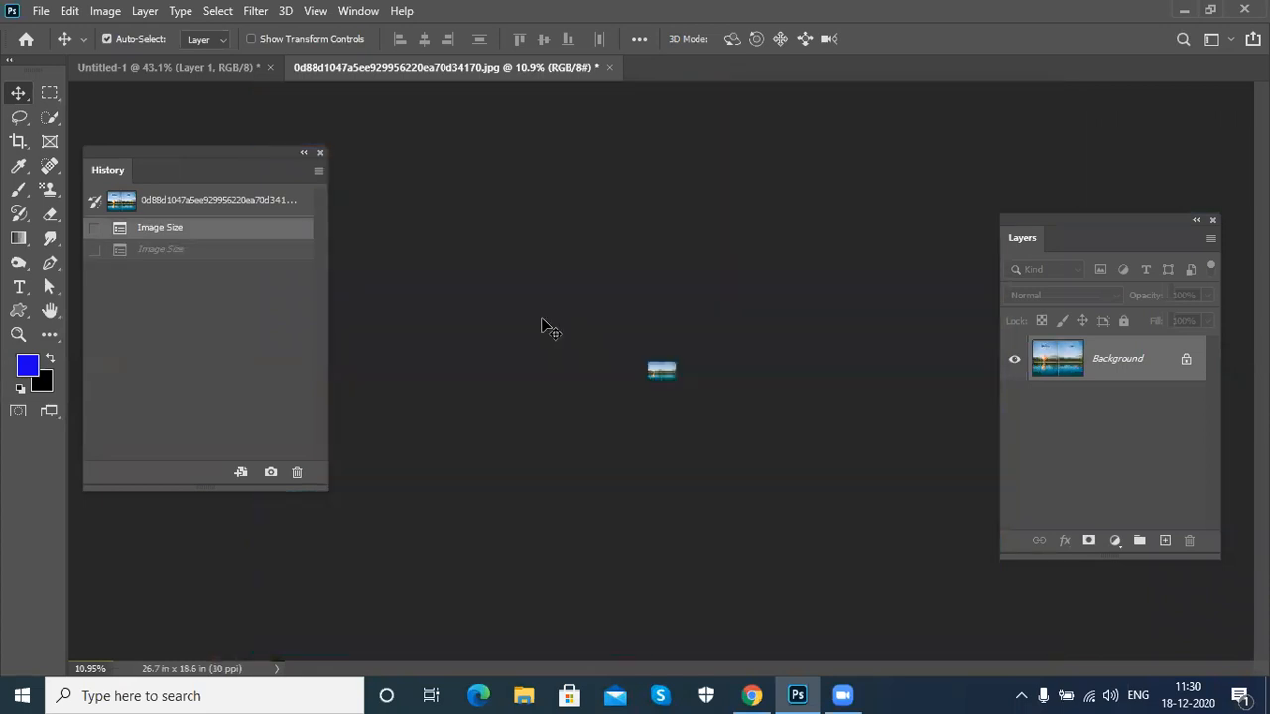
left_click(243, 205)
key("ctrl+0")
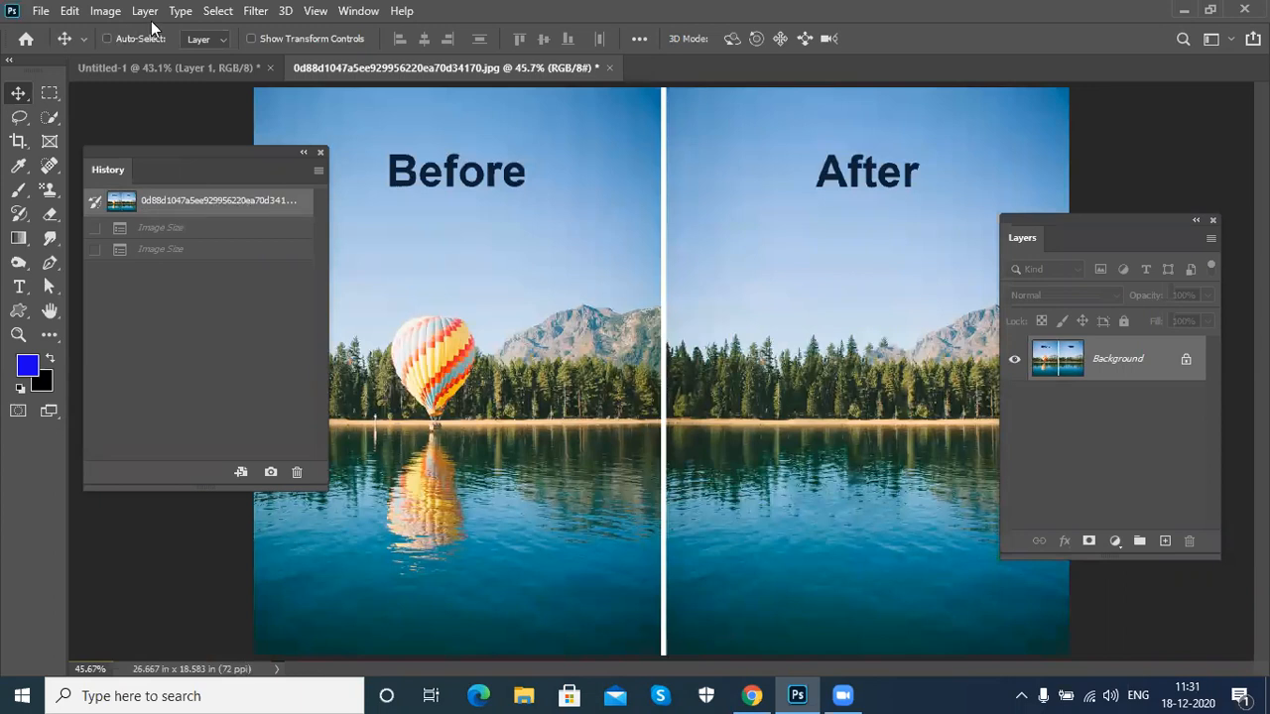
left_click(112, 12)
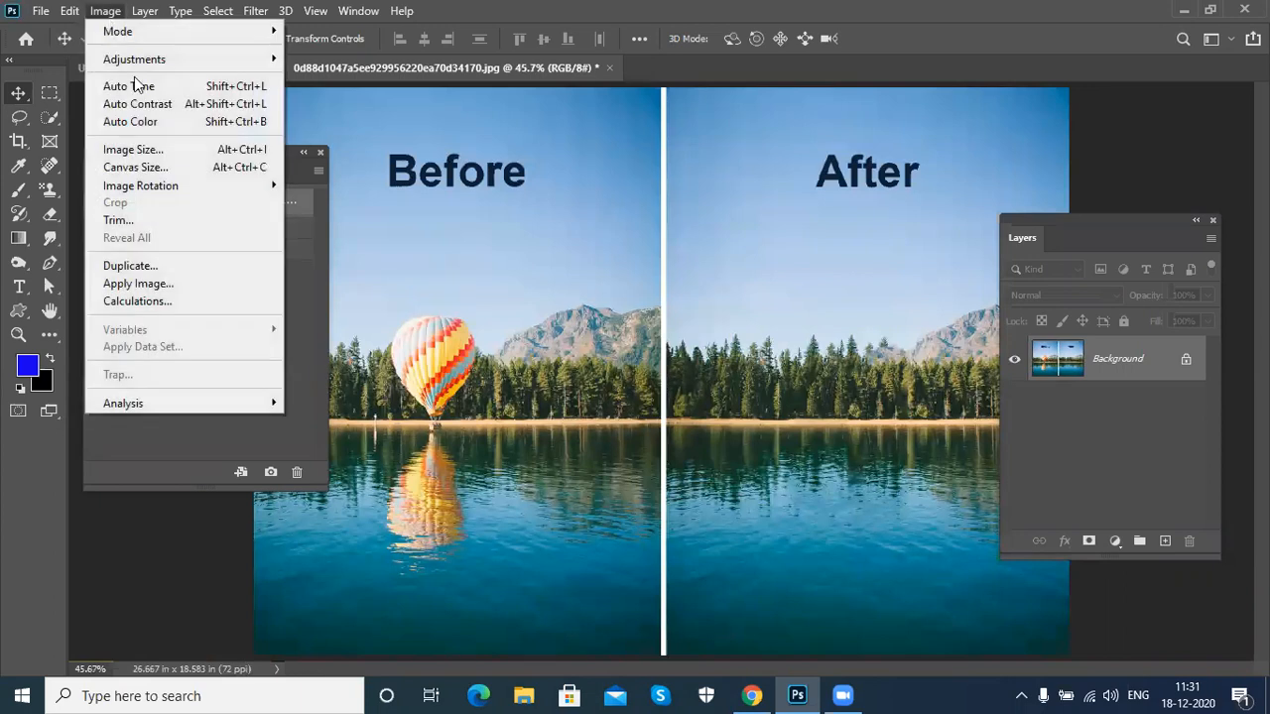
left_click(134, 151)
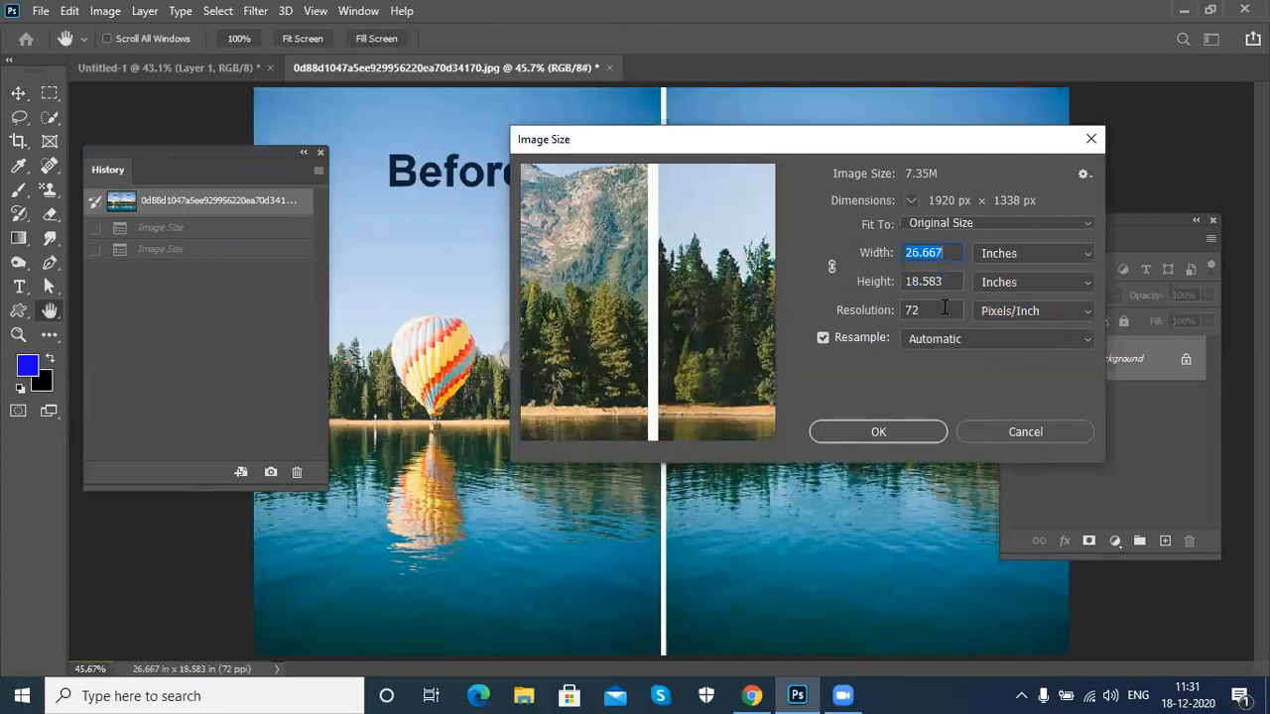
left_click(997, 430)
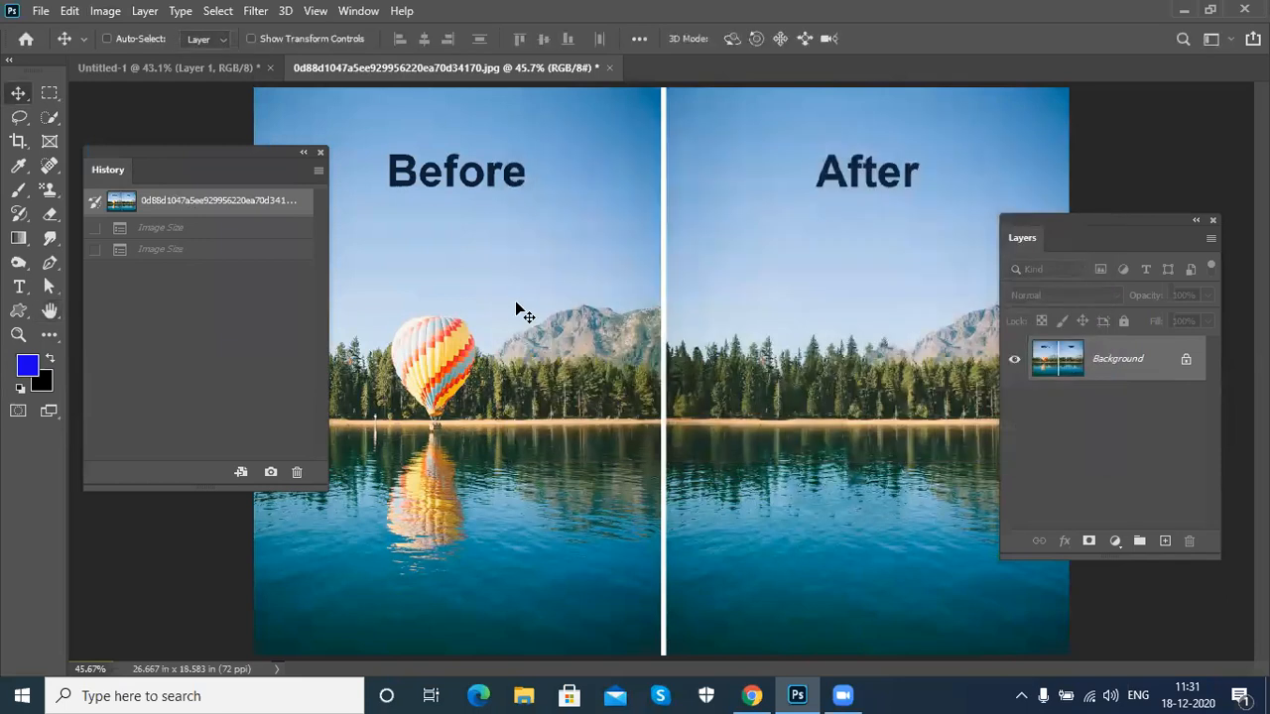
Step: Enlarge the canvas to 35 by 22 inches around the centred image, and undo the change after viewing it
left_click(106, 12)
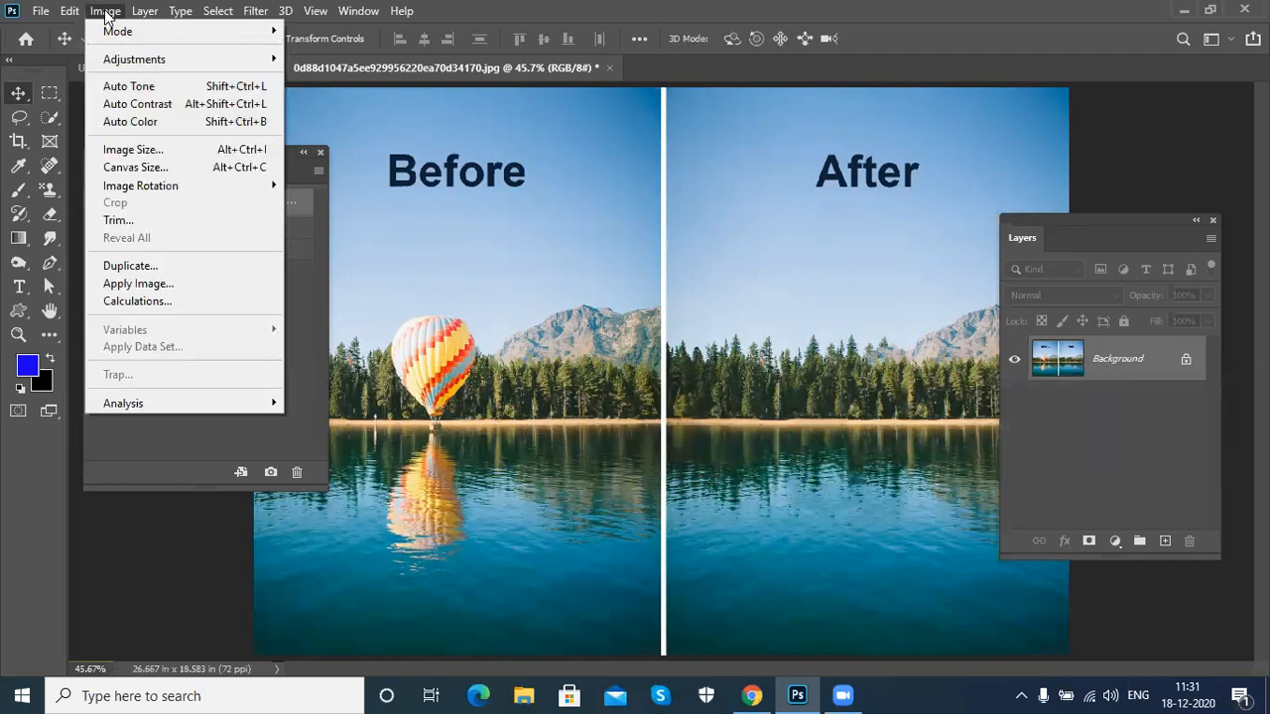
left_click(130, 171)
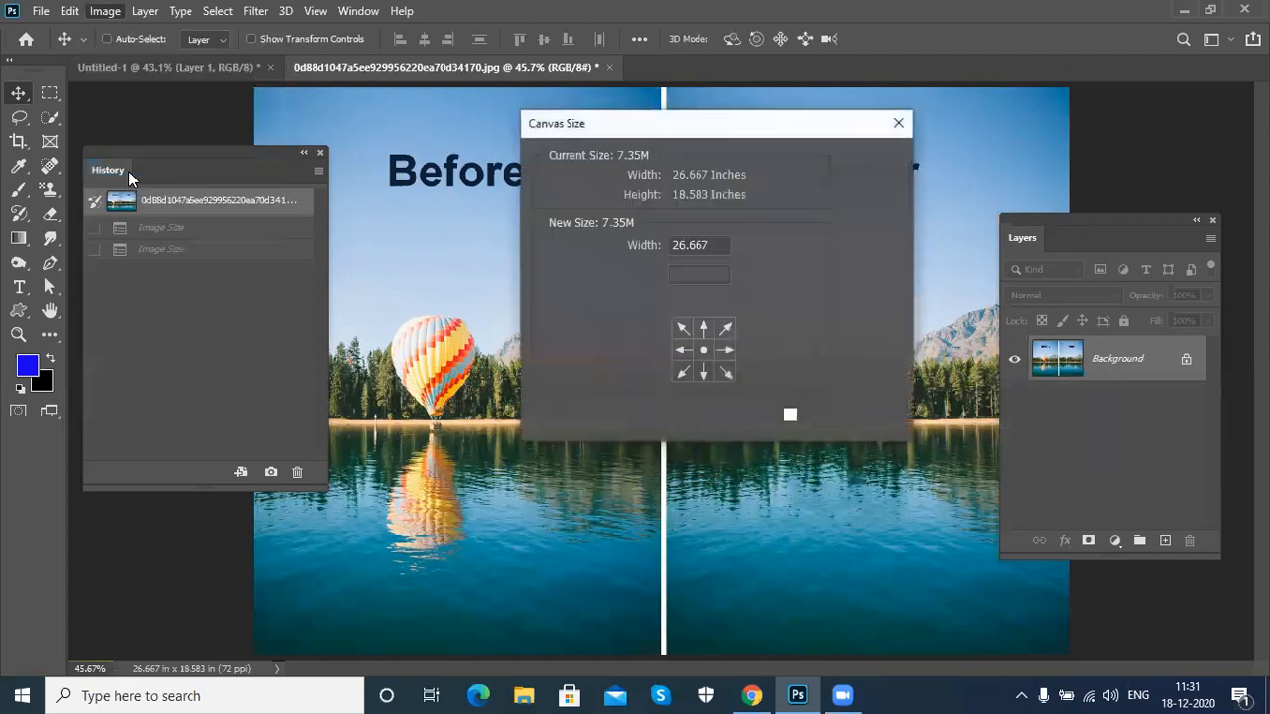
left_click_drag(635, 127, 823, 156)
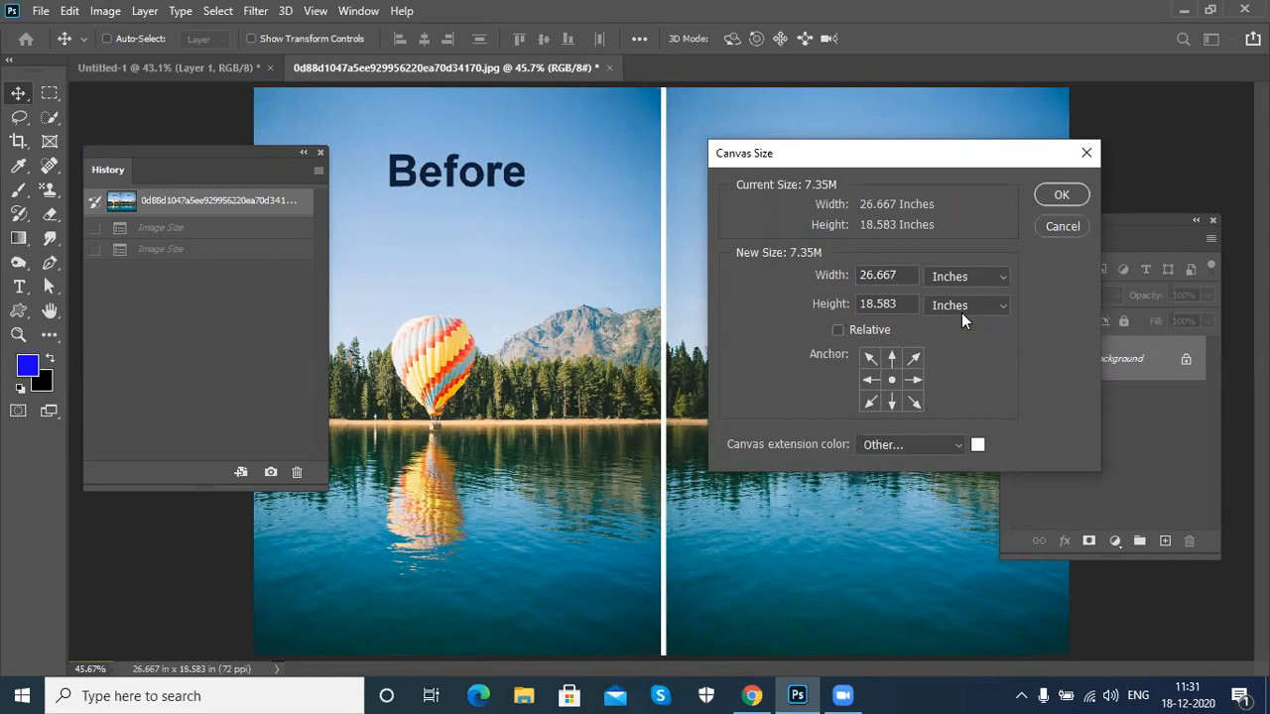
double_click(886, 275)
type("35")
key("Tab")
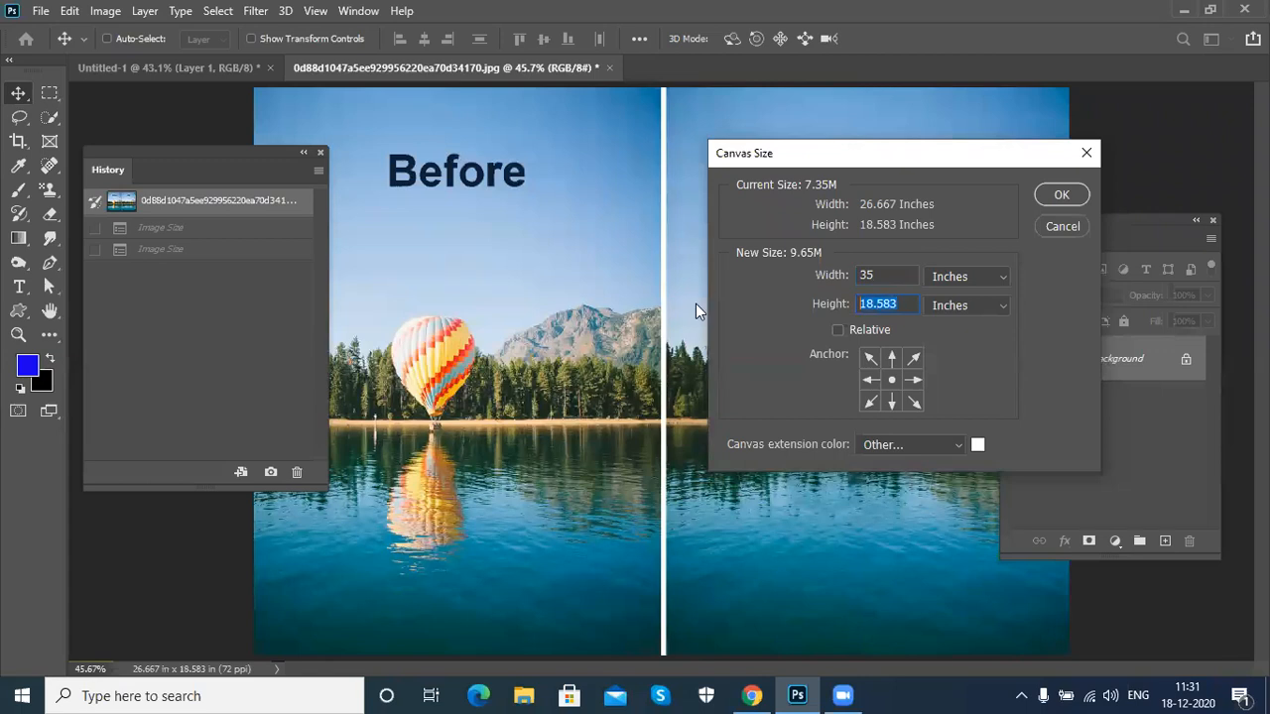
type("22")
left_click_drag(926, 162, 728, 187)
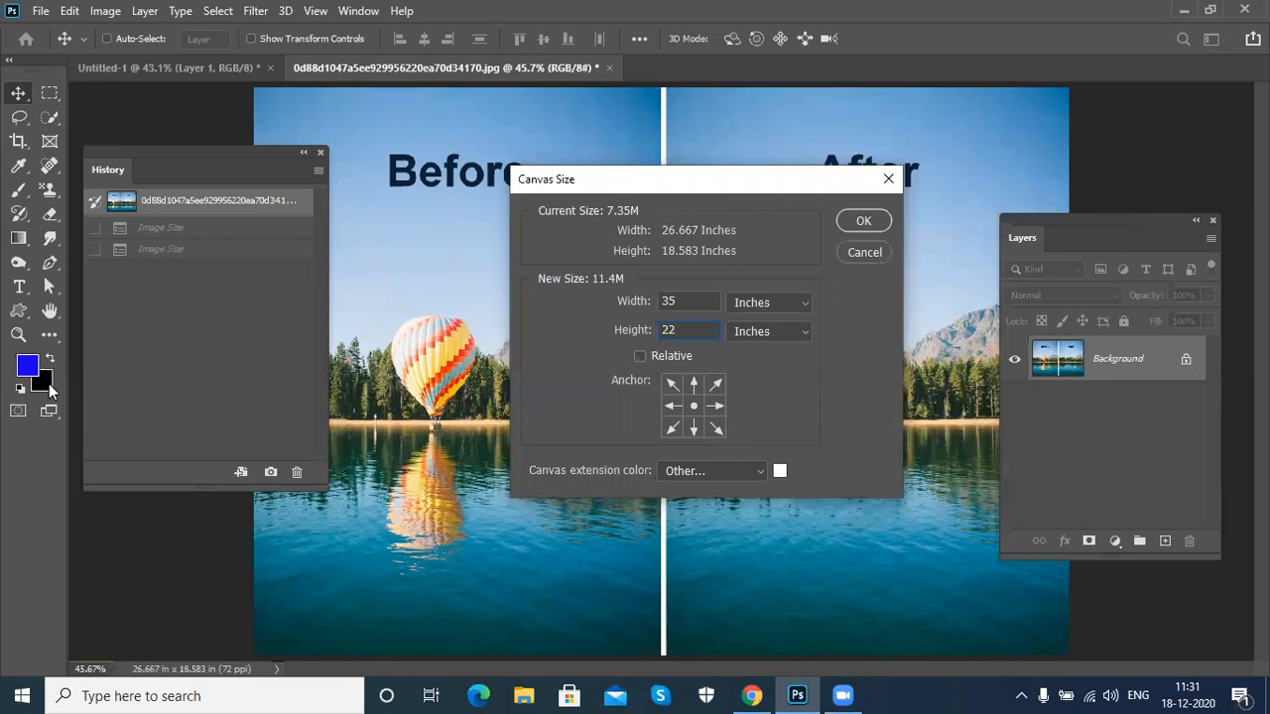
left_click(863, 221)
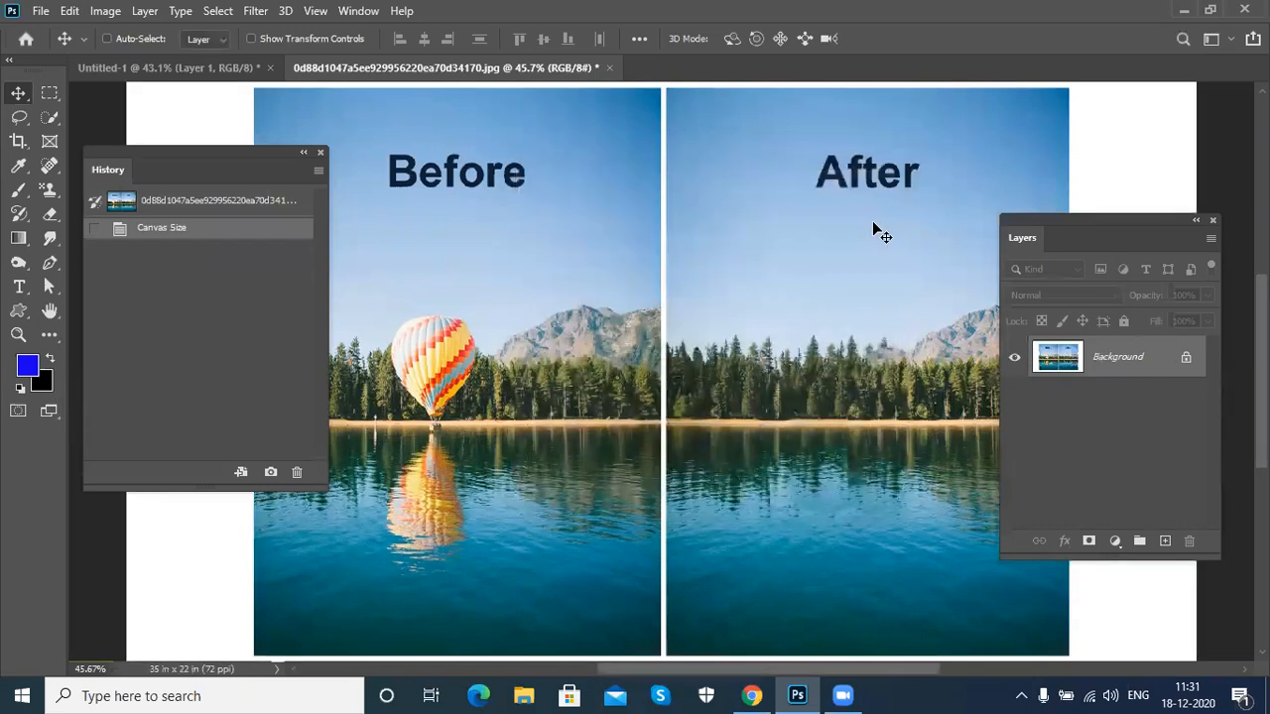
key("ctrl+0")
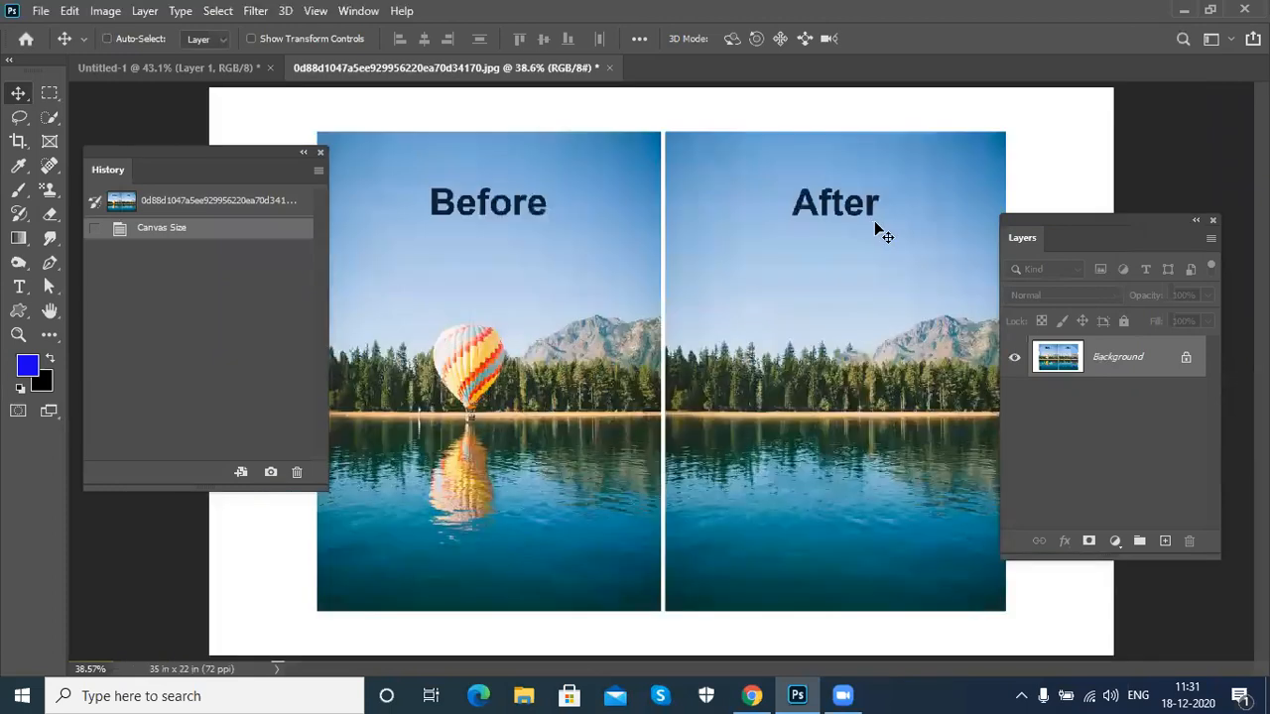
key("ctrl+z")
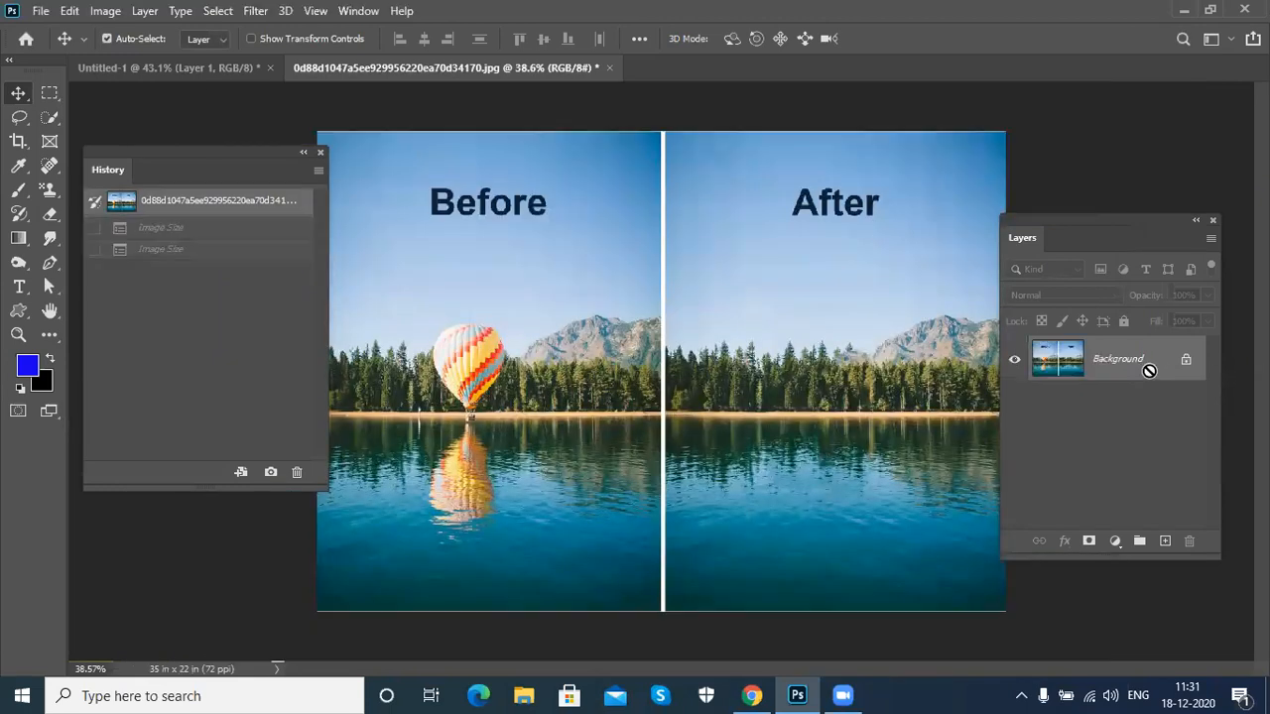
Step: Extend the canvas to 30 by 20 inches with the Background color as extension color, and undo the extension
left_click(105, 11)
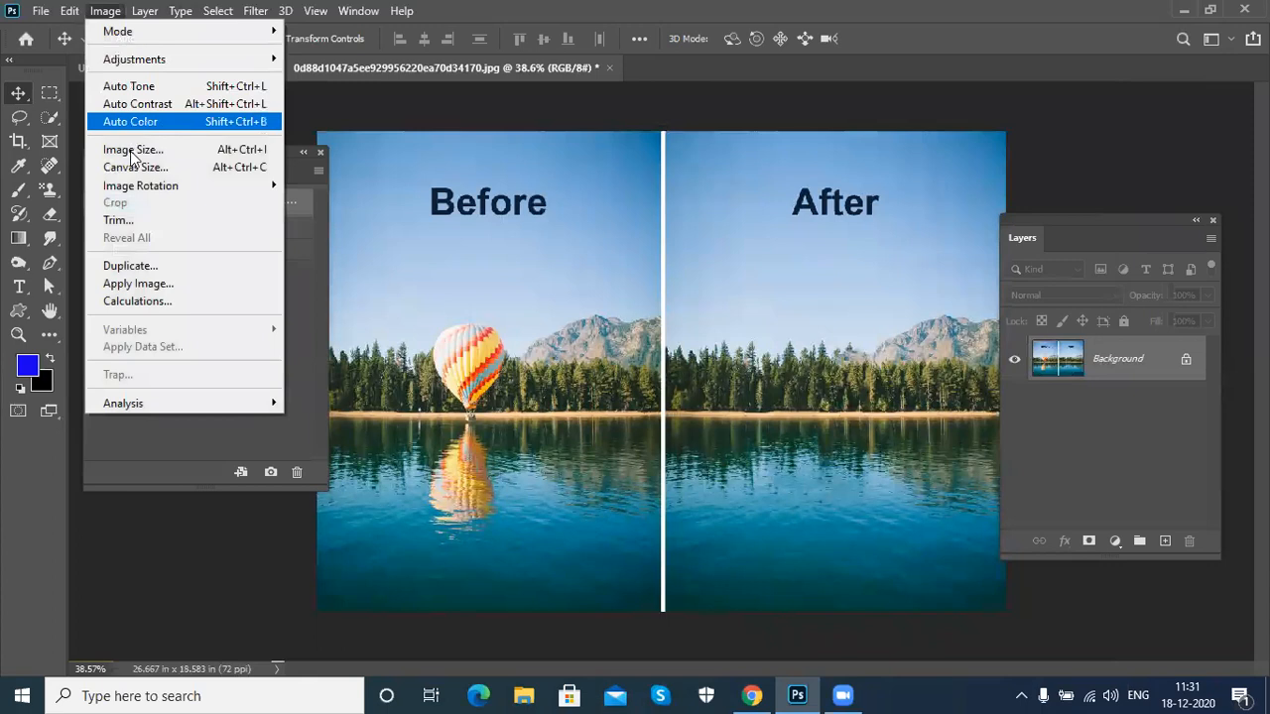
left_click(136, 168)
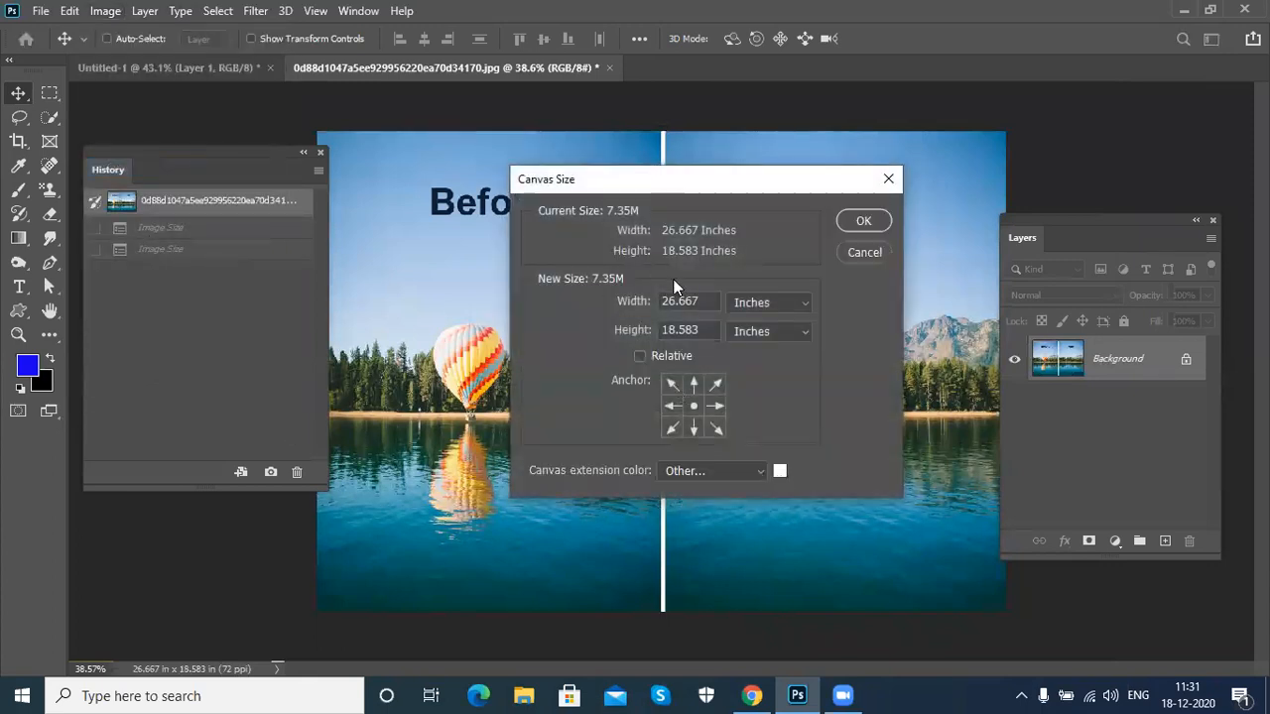
double_click(702, 298)
type("30")
key("Tab")
key("Tab")
type("20")
left_click(713, 470)
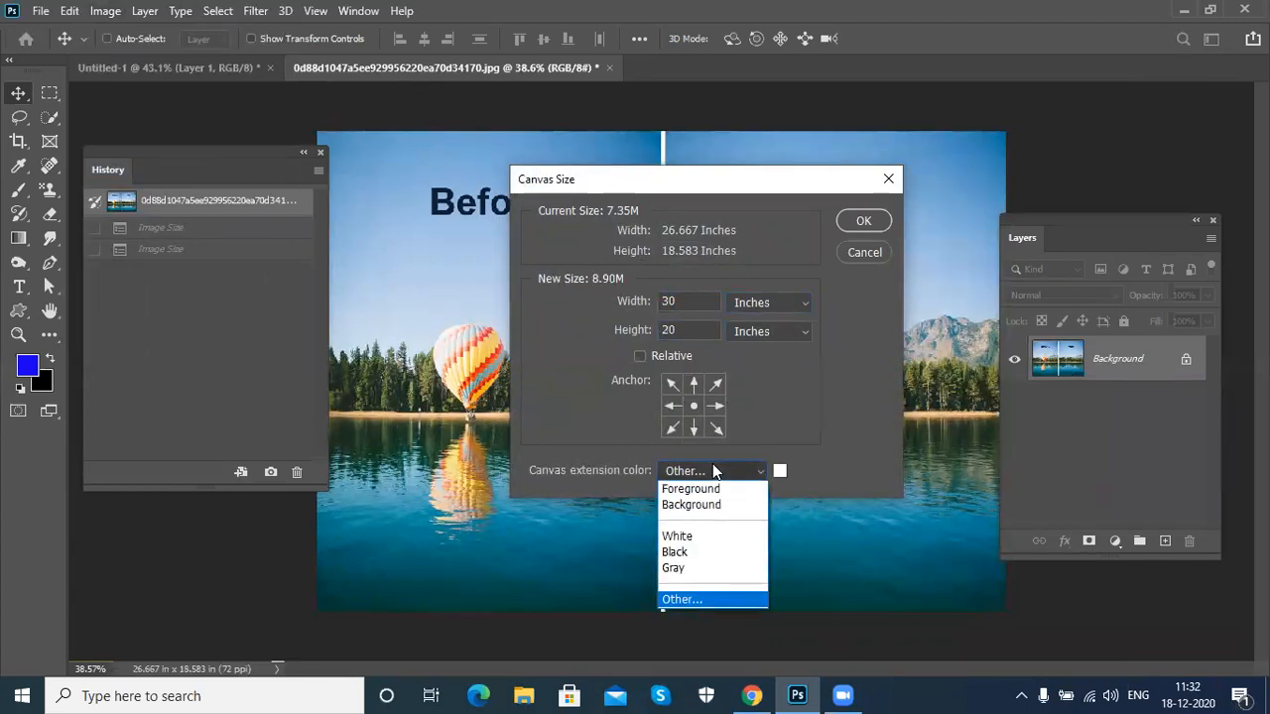
left_click(708, 506)
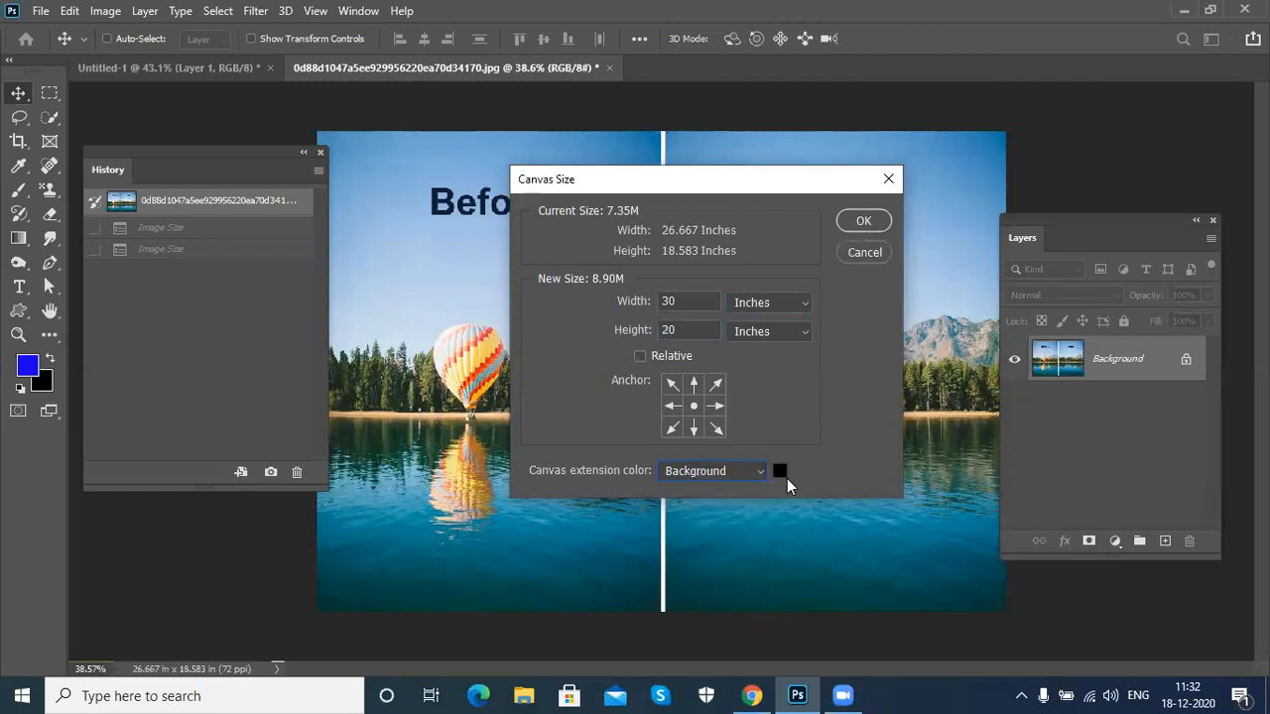
left_click(859, 220)
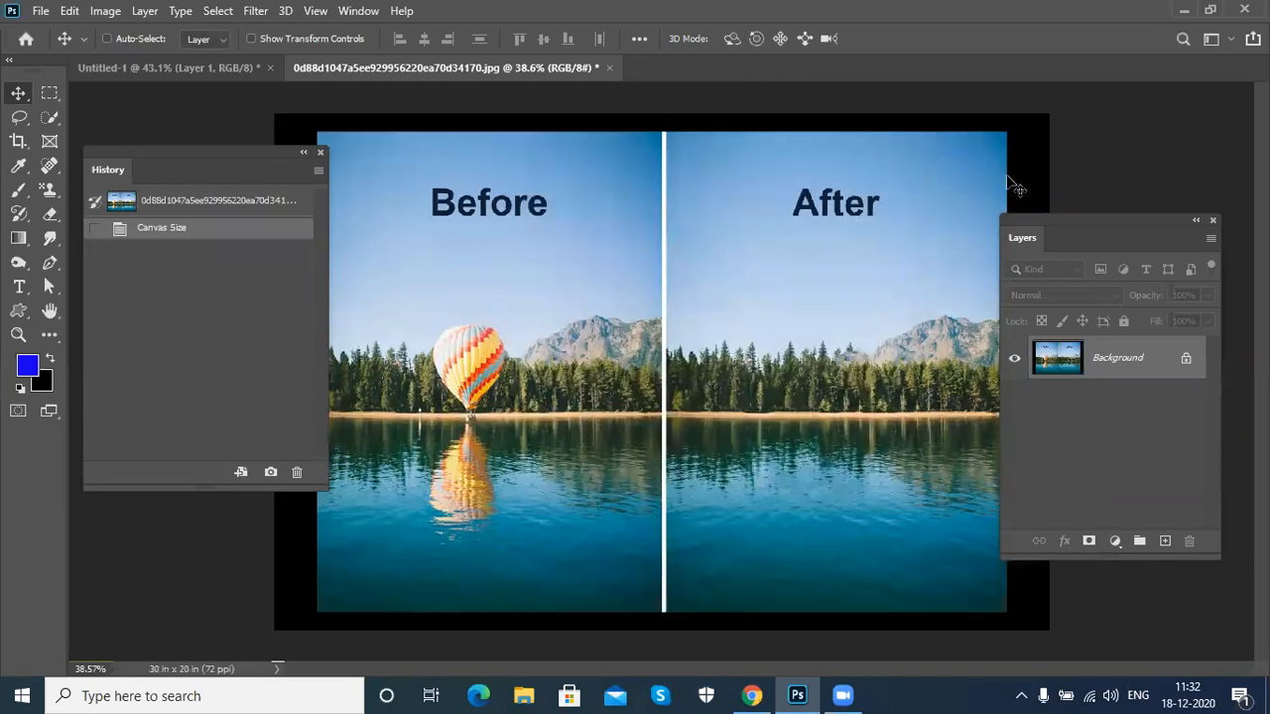
key("ctrl+z")
Step: Convert the Background into a regular layer named Layer 0, cancelling the first attempt at the conversion
double_click(1160, 369)
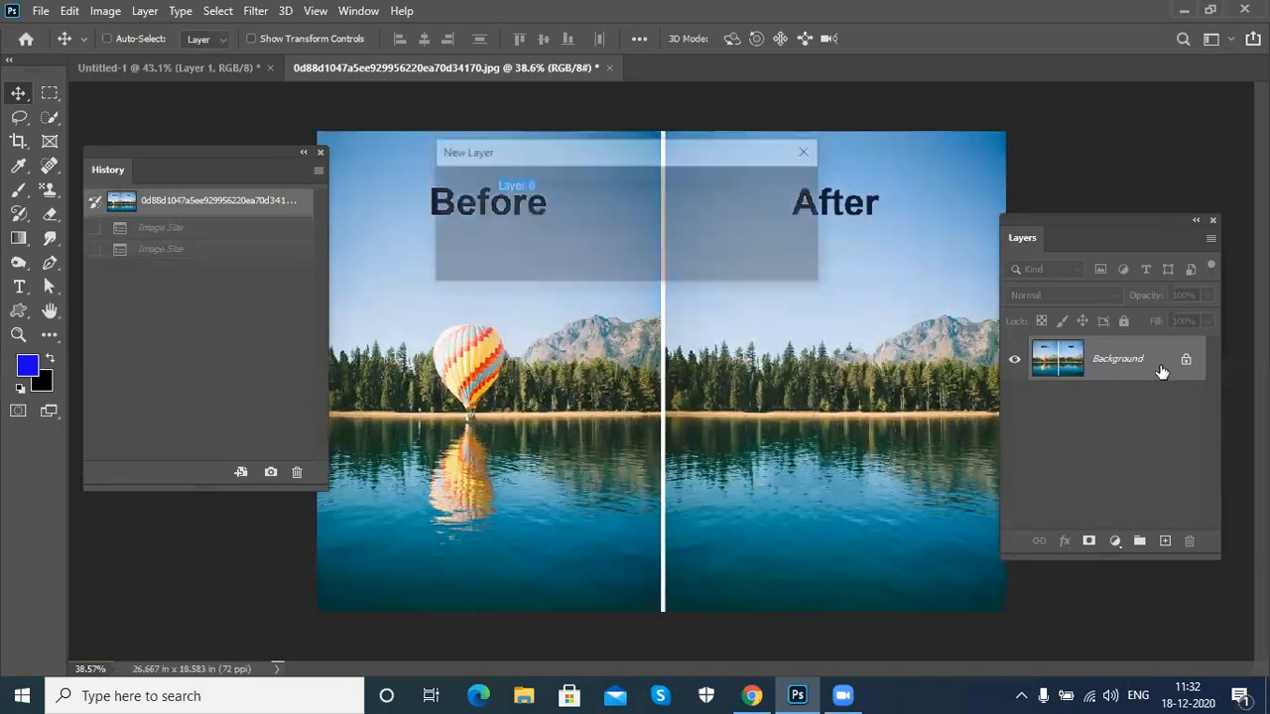
left_click(779, 218)
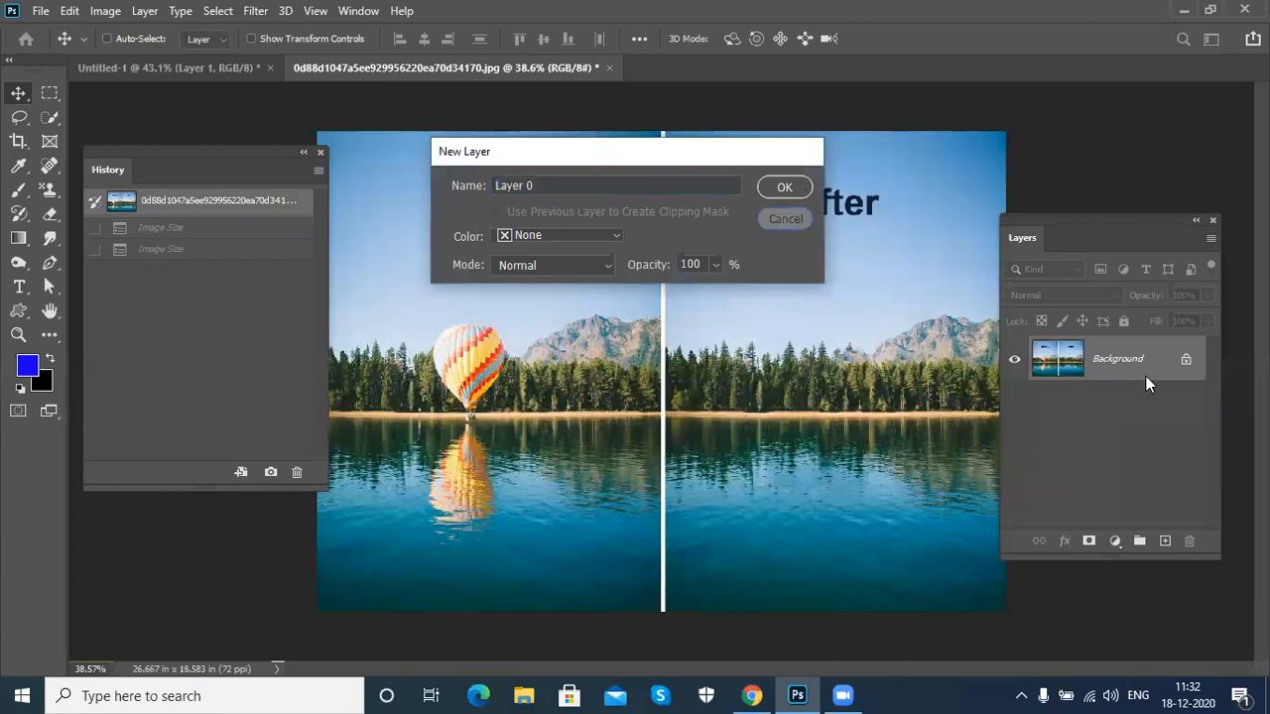
left_click(145, 12)
mouse_move(193, 28)
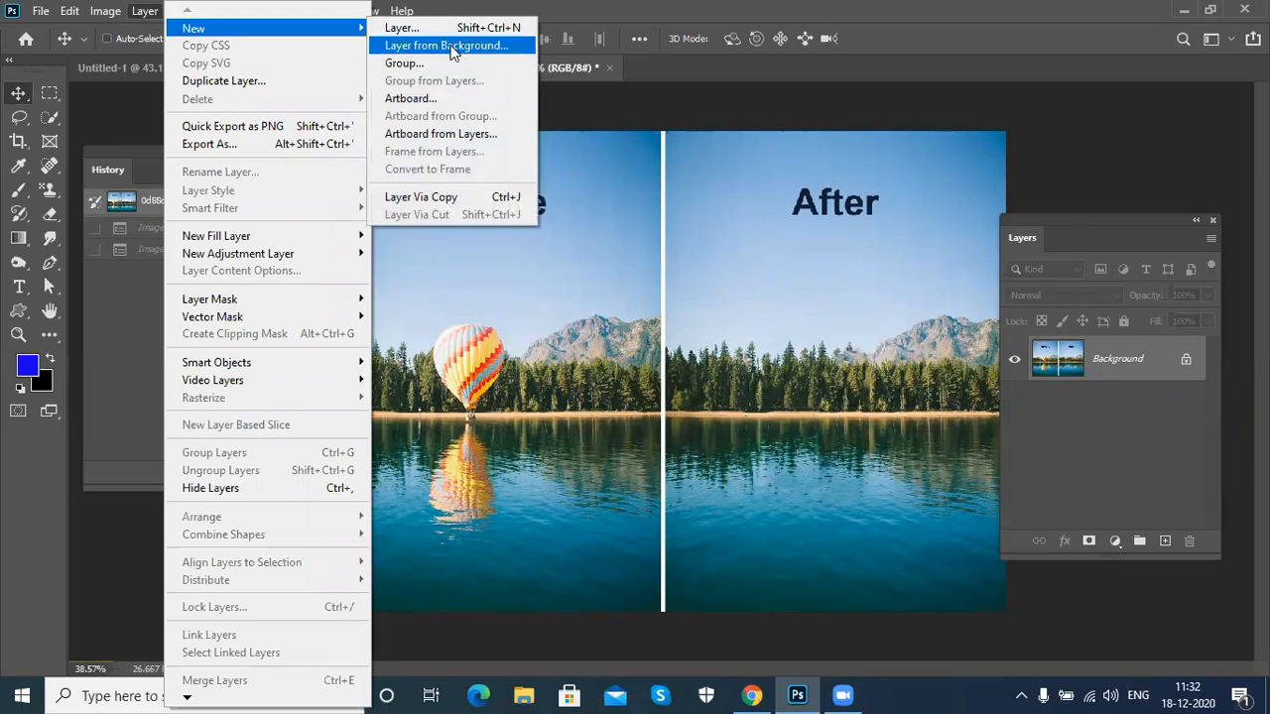
left_click(451, 46)
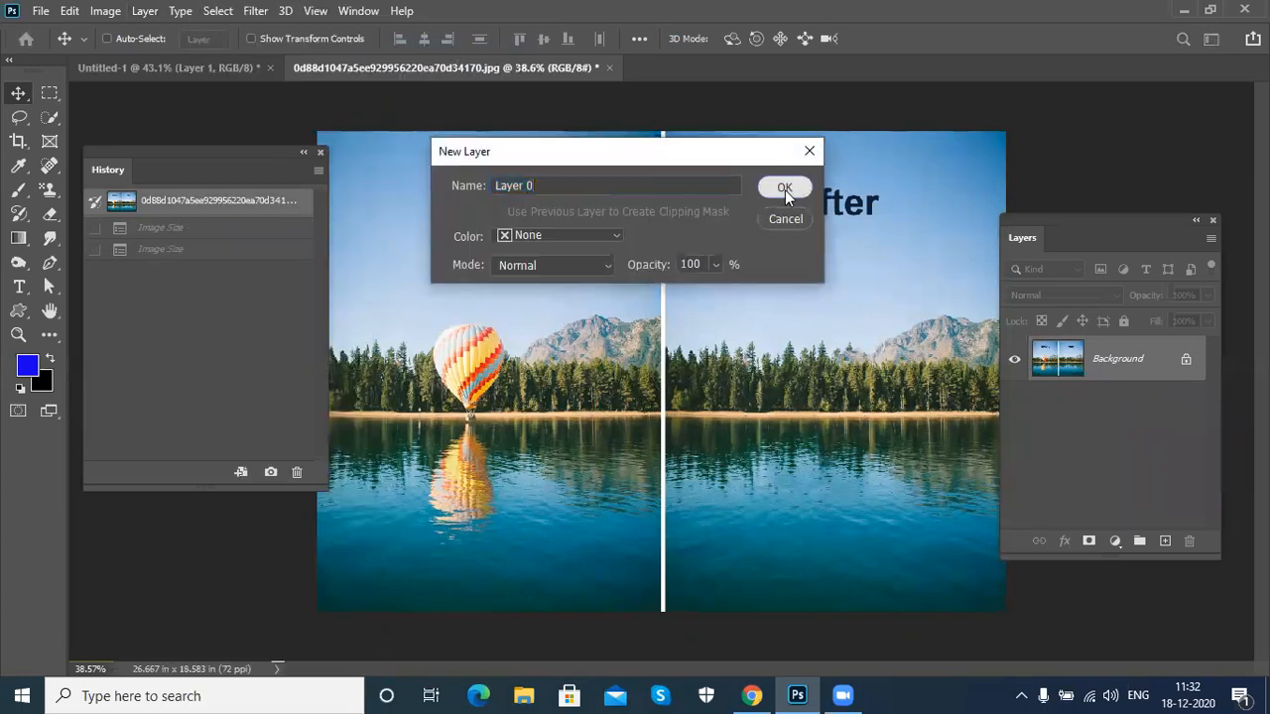
left_click(784, 190)
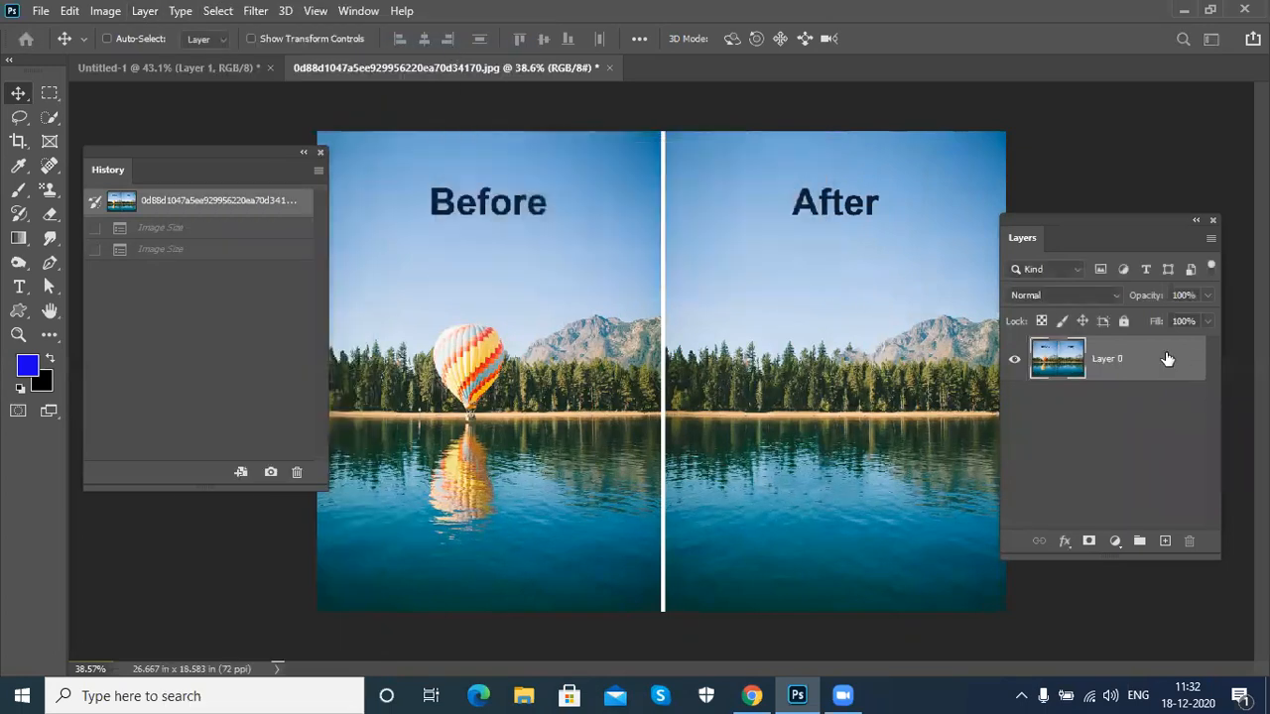
Step: Enlarge the canvas to 32 by 25 inches around the centred layer, and return to the image's original history state after viewing it
left_click(105, 12)
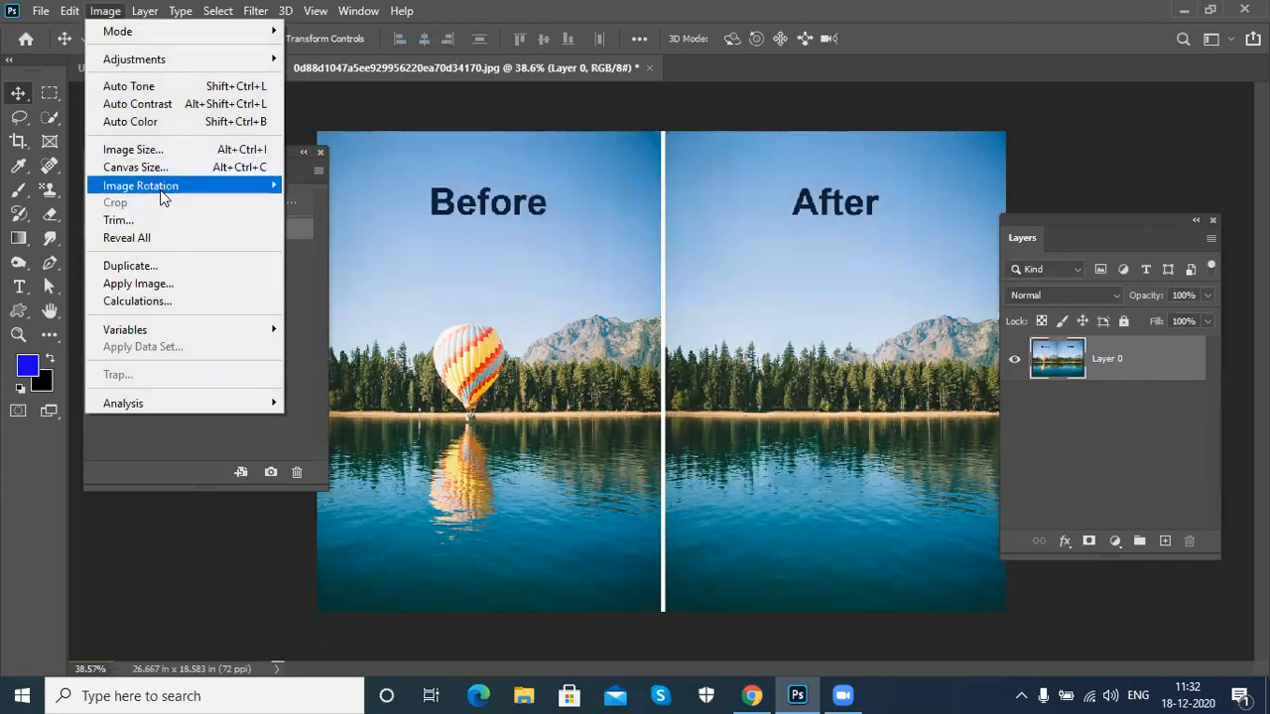
left_click(147, 166)
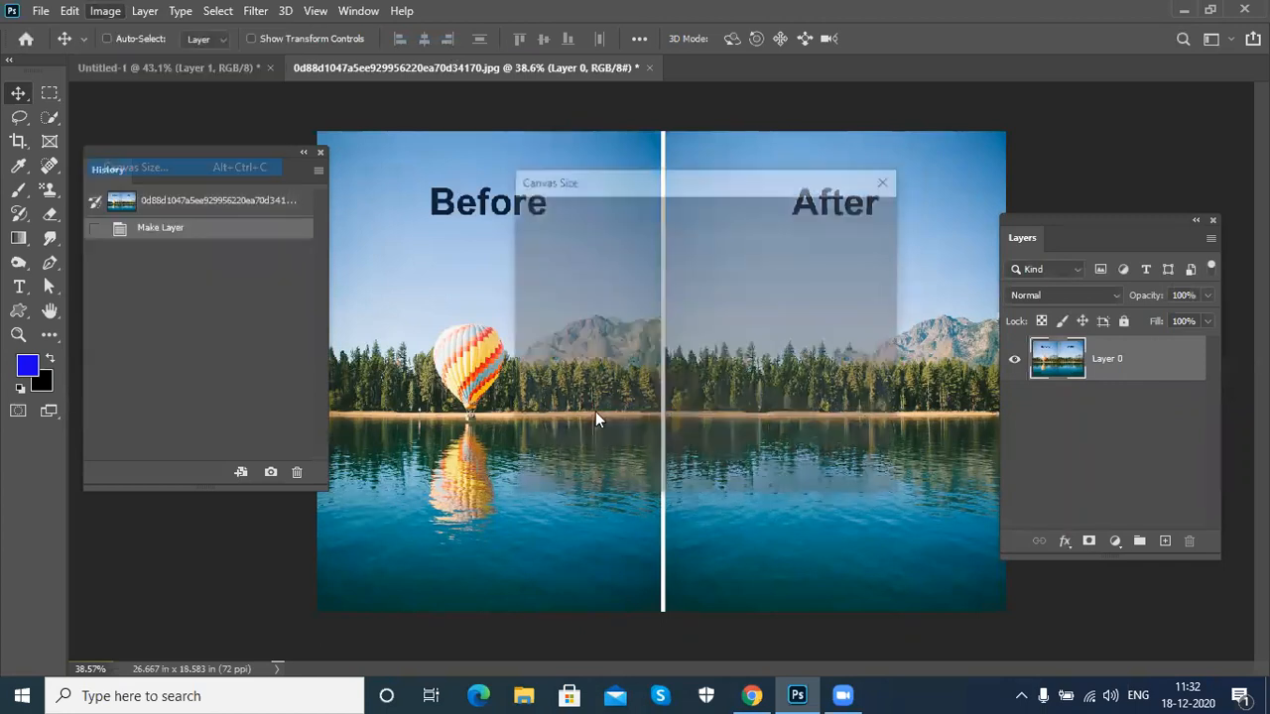
left_click_drag(698, 302, 540, 316)
type("32")
key("Tab")
type("25")
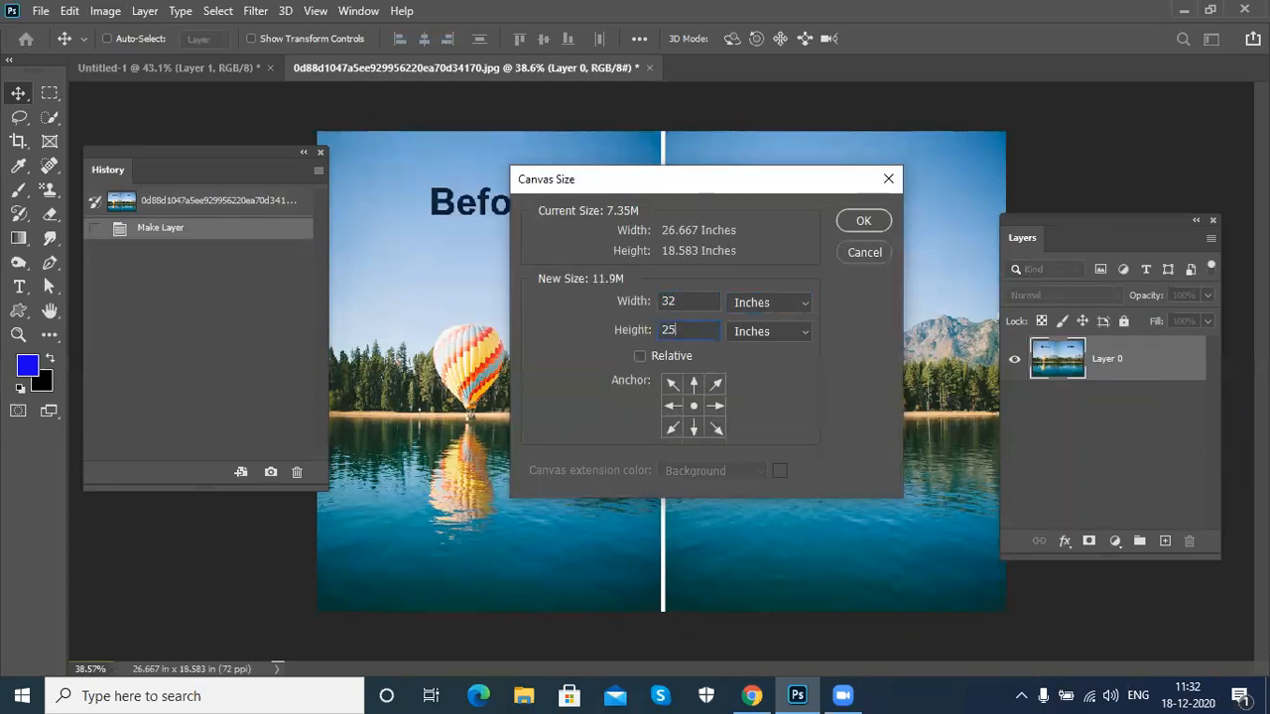
key("Return")
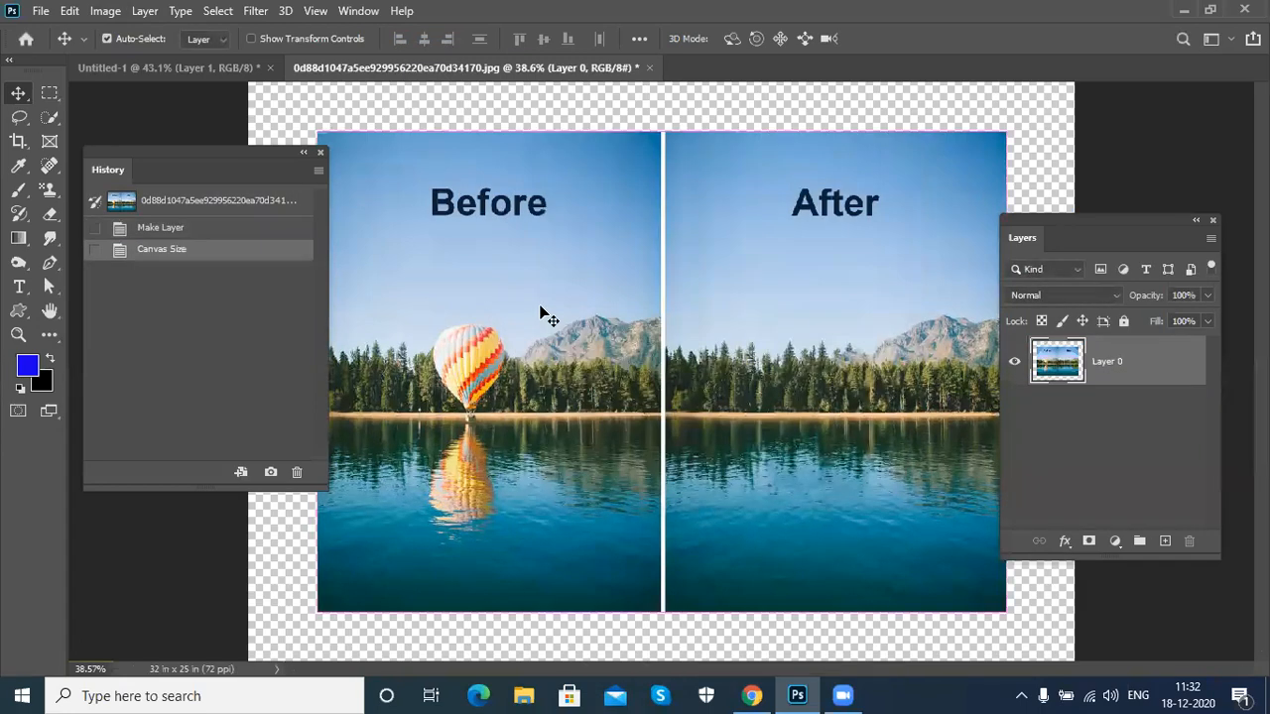
key("ctrl+0")
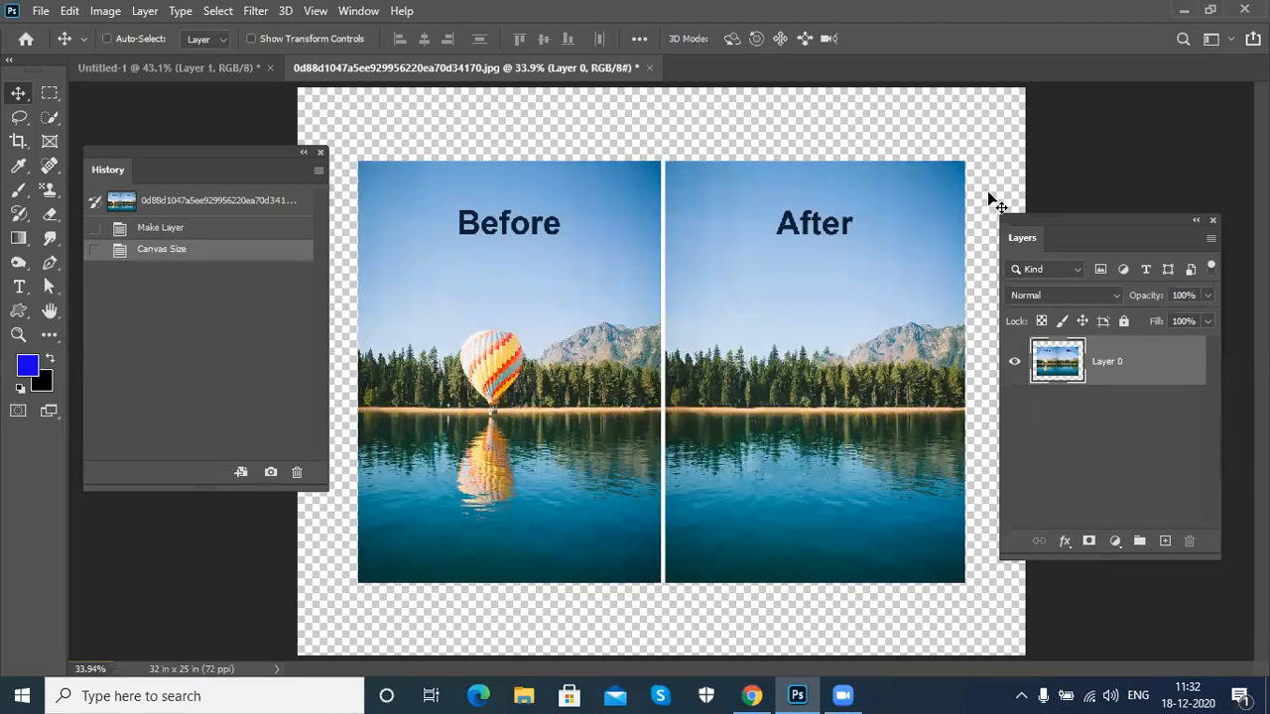
left_click(196, 202)
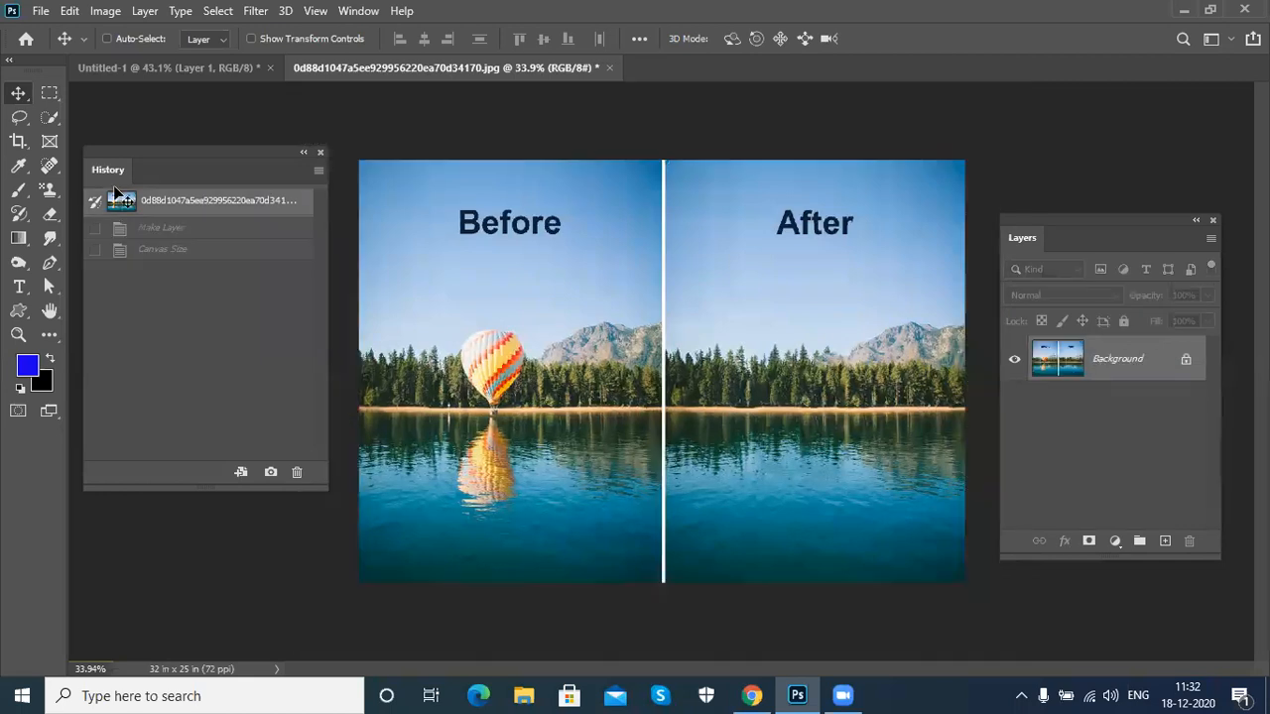
Step: Rotate the canvas by 180° once and by 90° clockwise twice
left_click(103, 11)
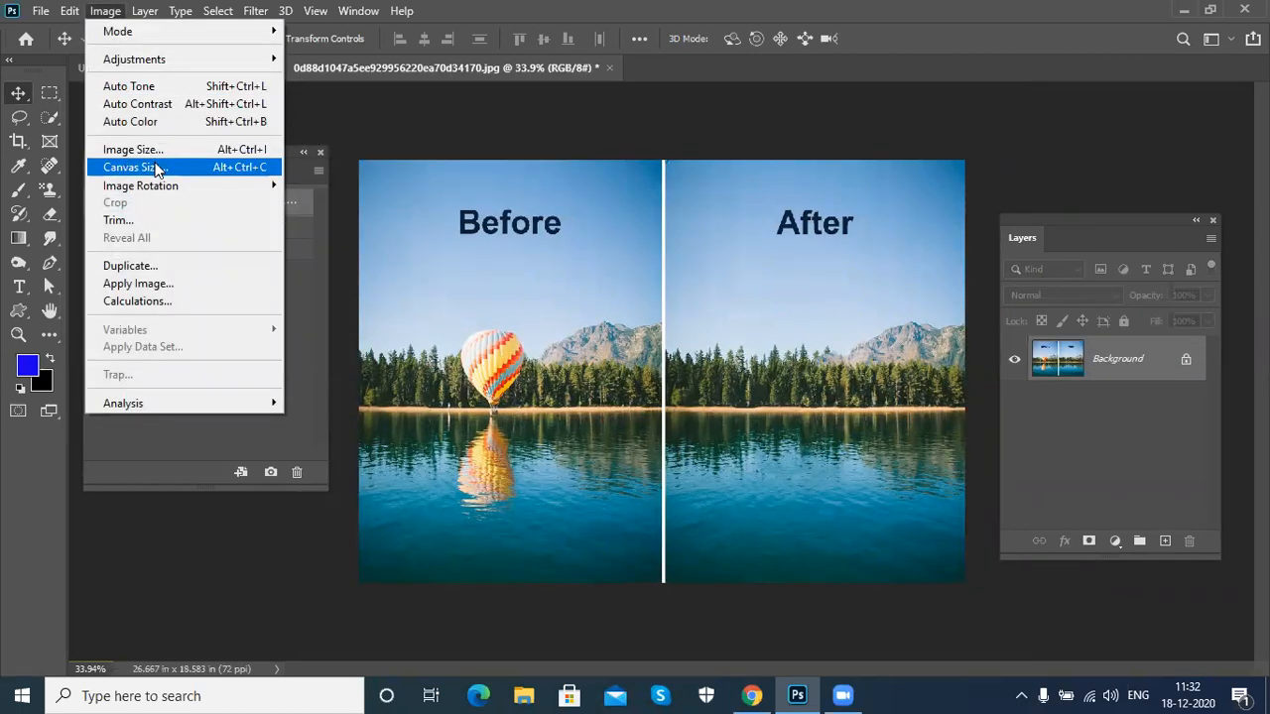
mouse_move(163, 184)
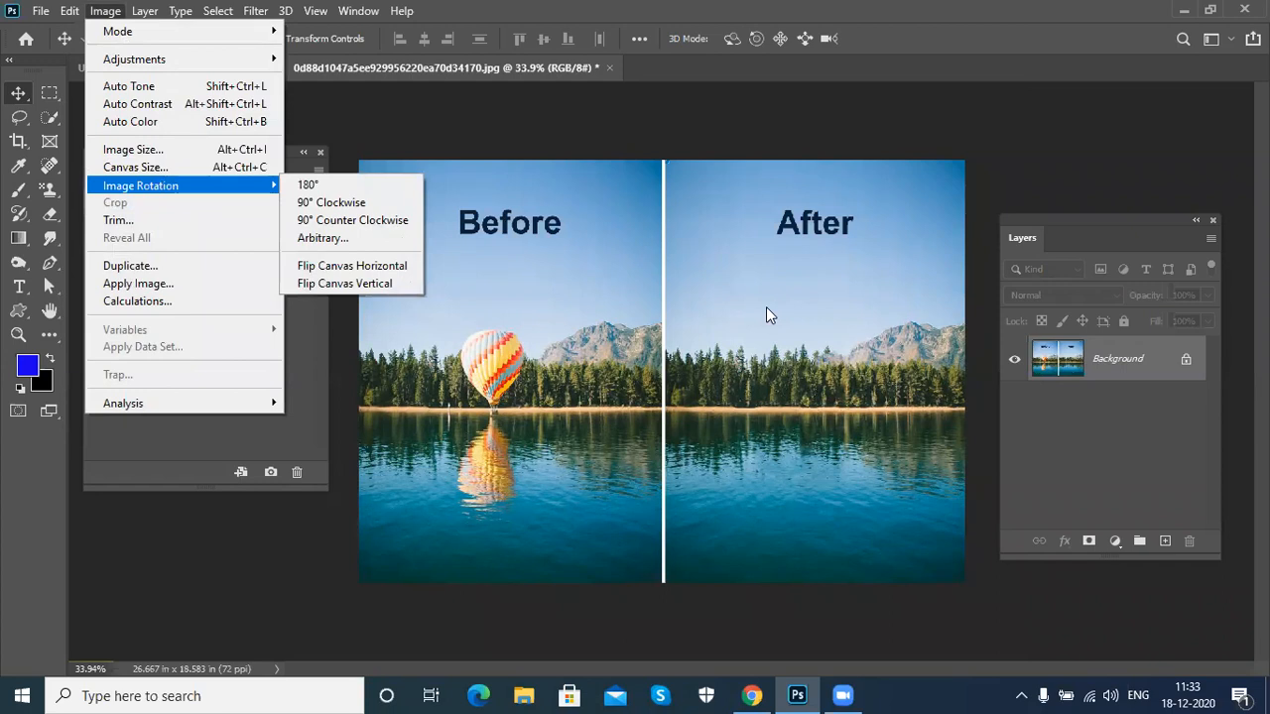
left_click(309, 185)
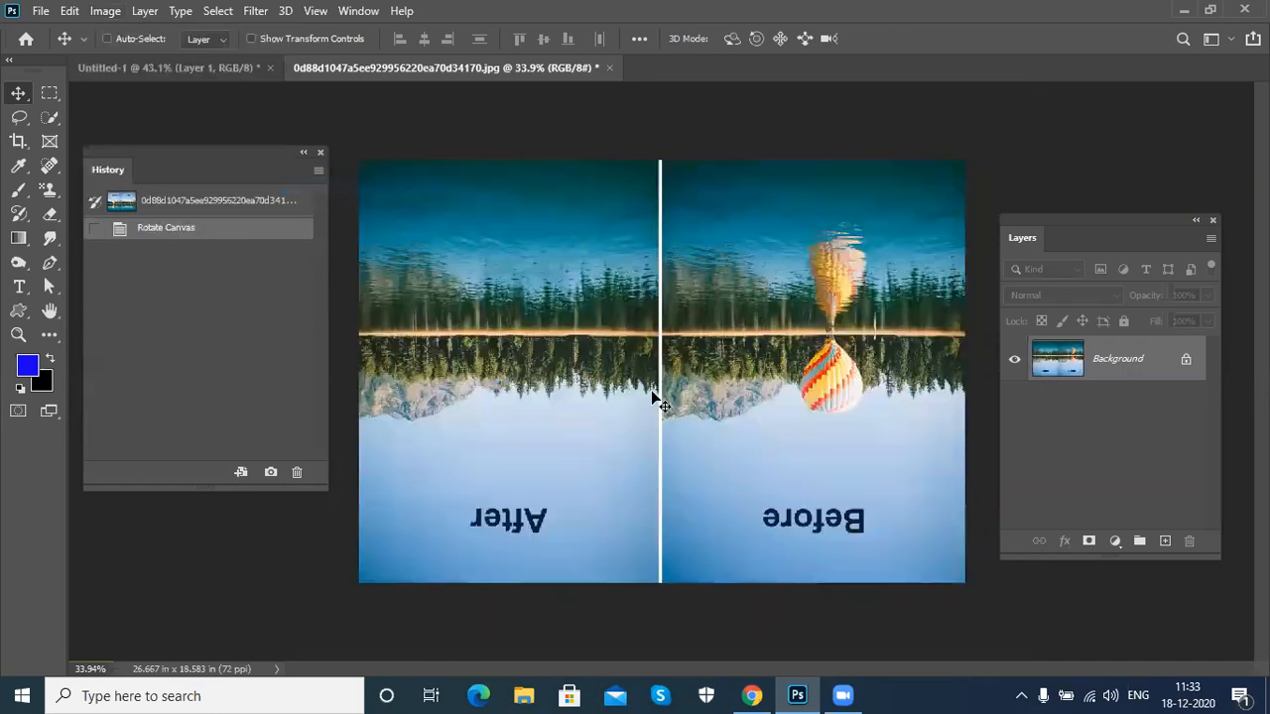
left_click(100, 13)
mouse_move(198, 188)
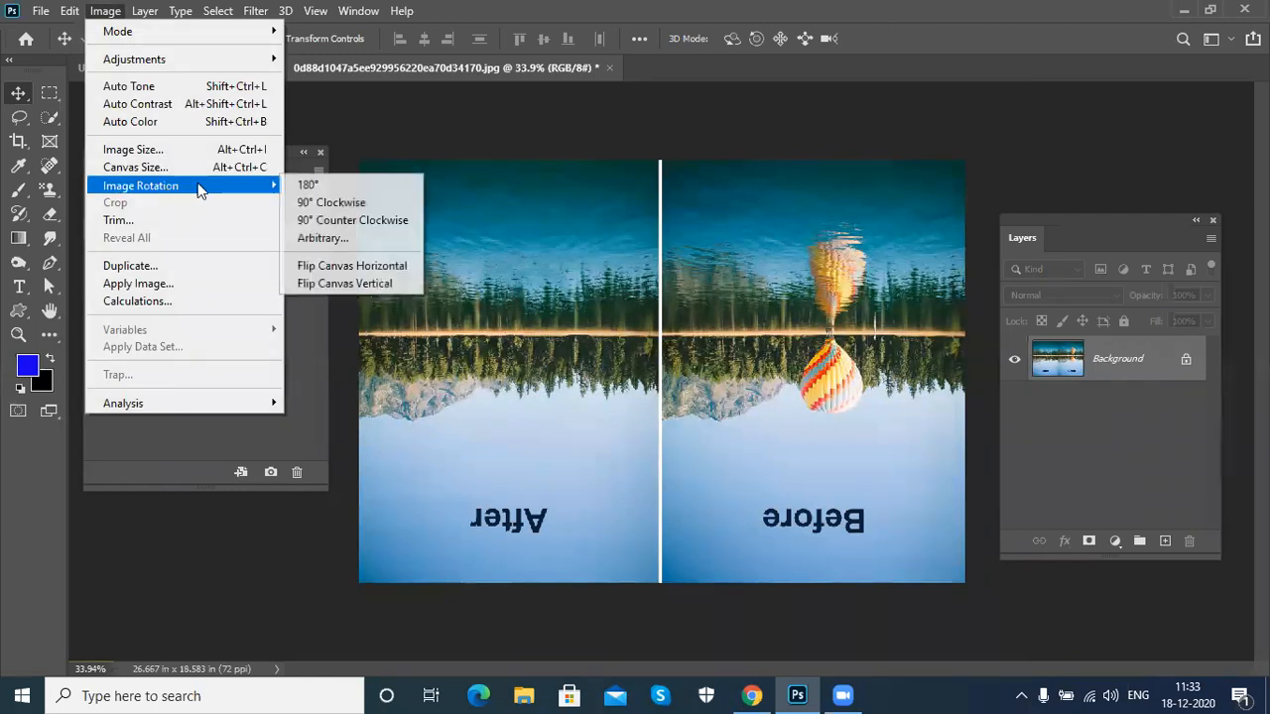
left_click(362, 203)
left_click(105, 11)
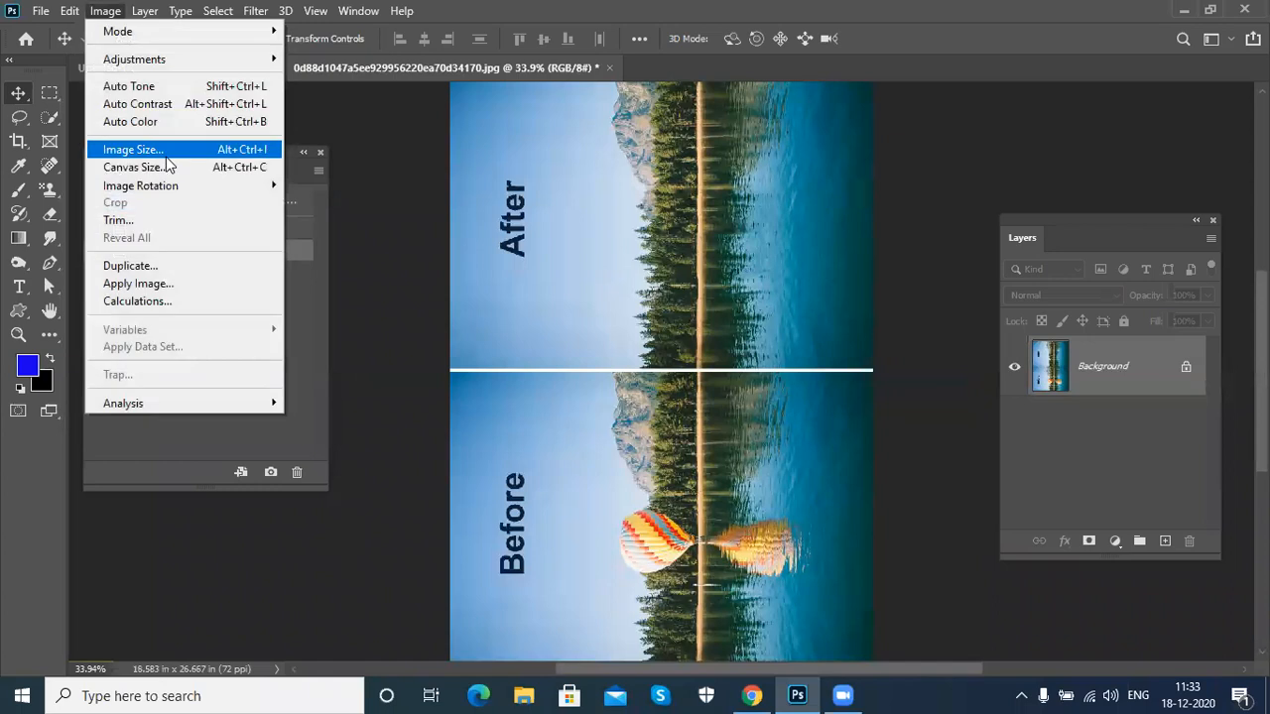
mouse_move(170, 186)
left_click(339, 204)
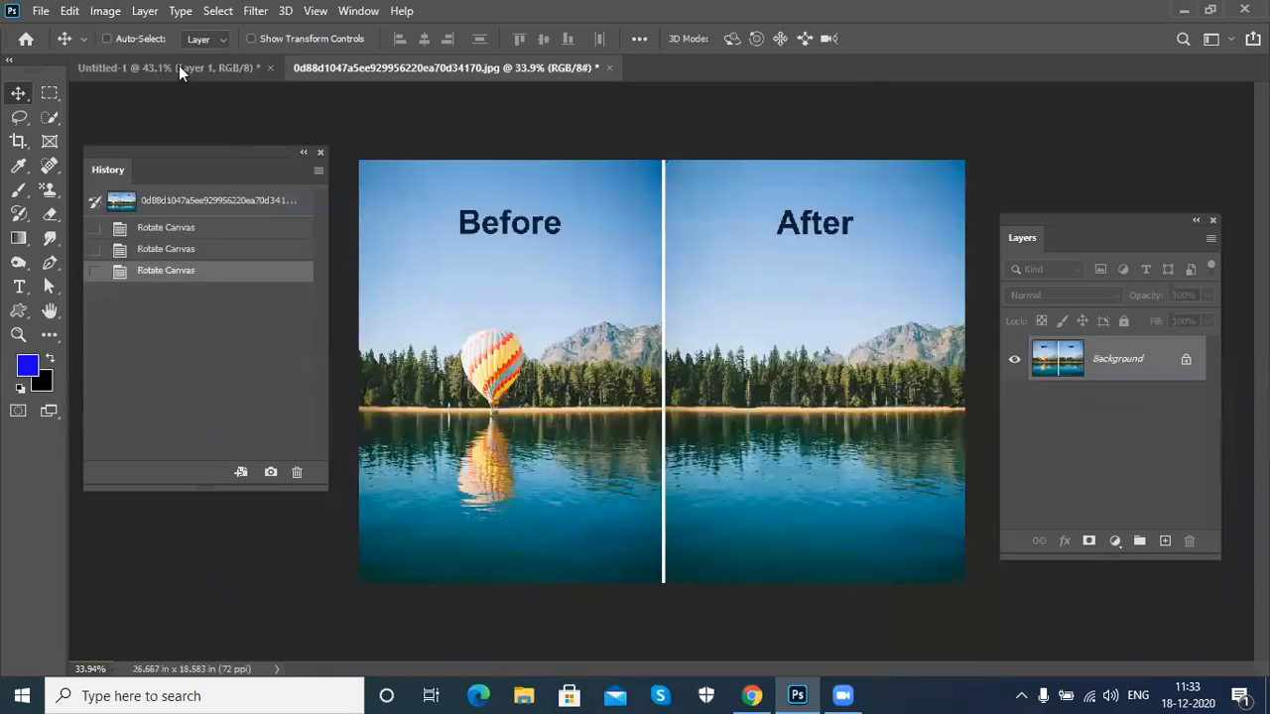
Step: Rotate the canvas 90° counter clockwise and turn it back with a 90° clockwise rotation
left_click(109, 12)
mouse_move(179, 186)
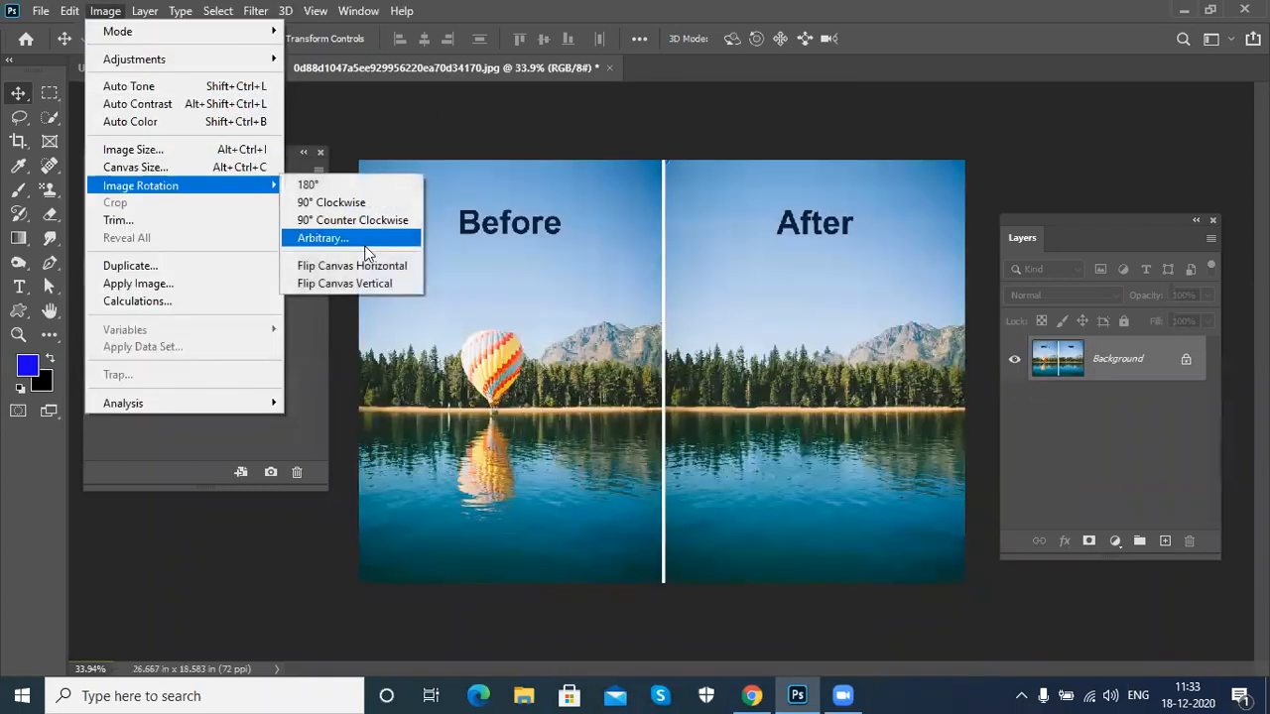
left_click(368, 221)
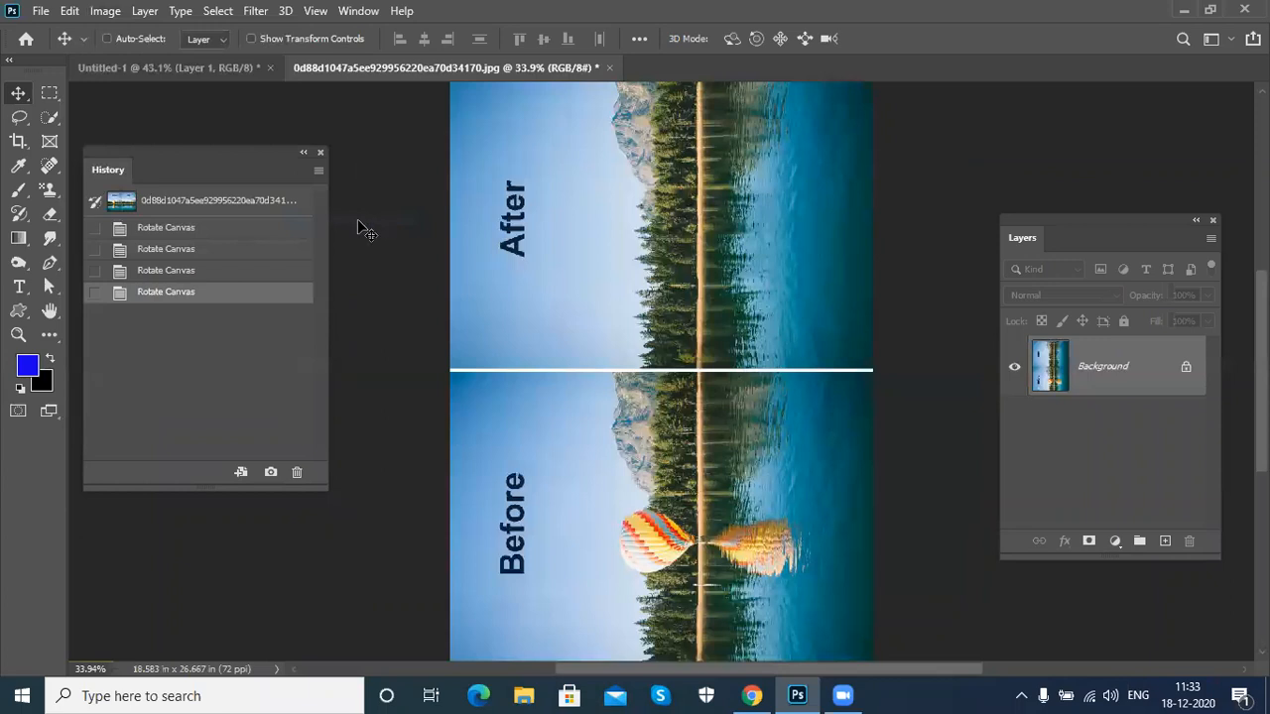
left_click(107, 12)
mouse_move(170, 187)
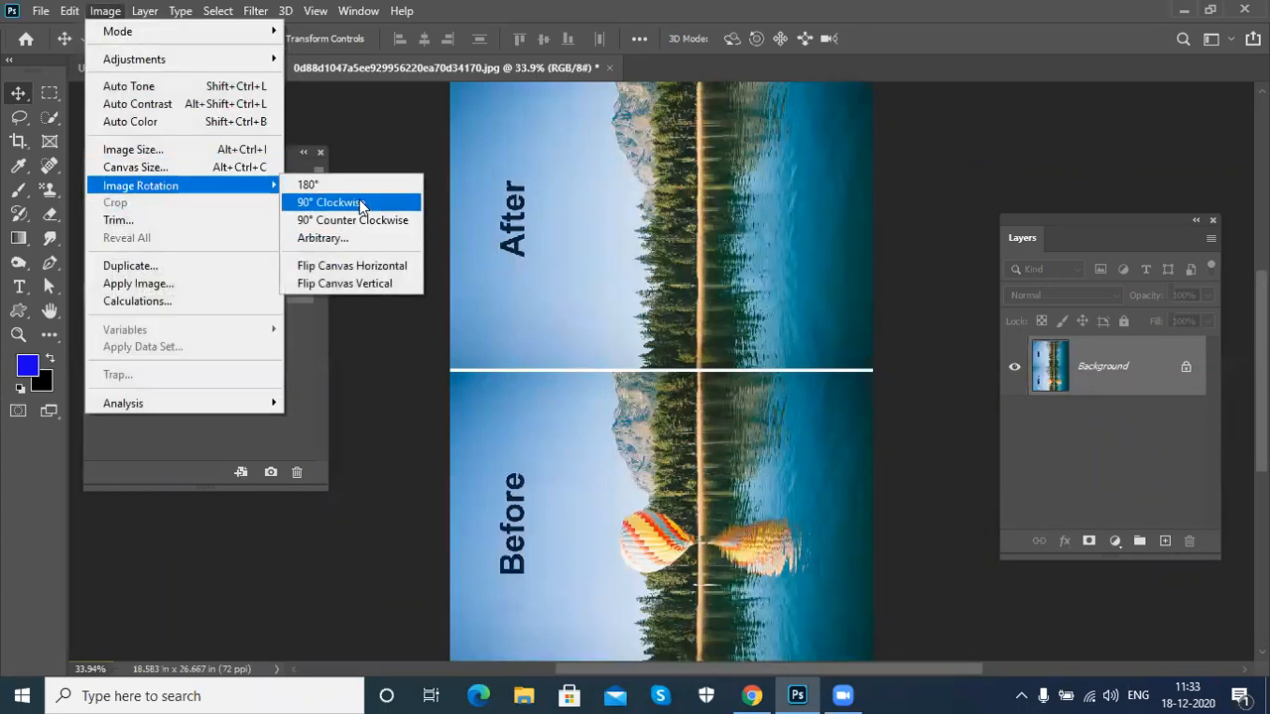
left_click(359, 200)
left_click(106, 12)
mouse_move(166, 187)
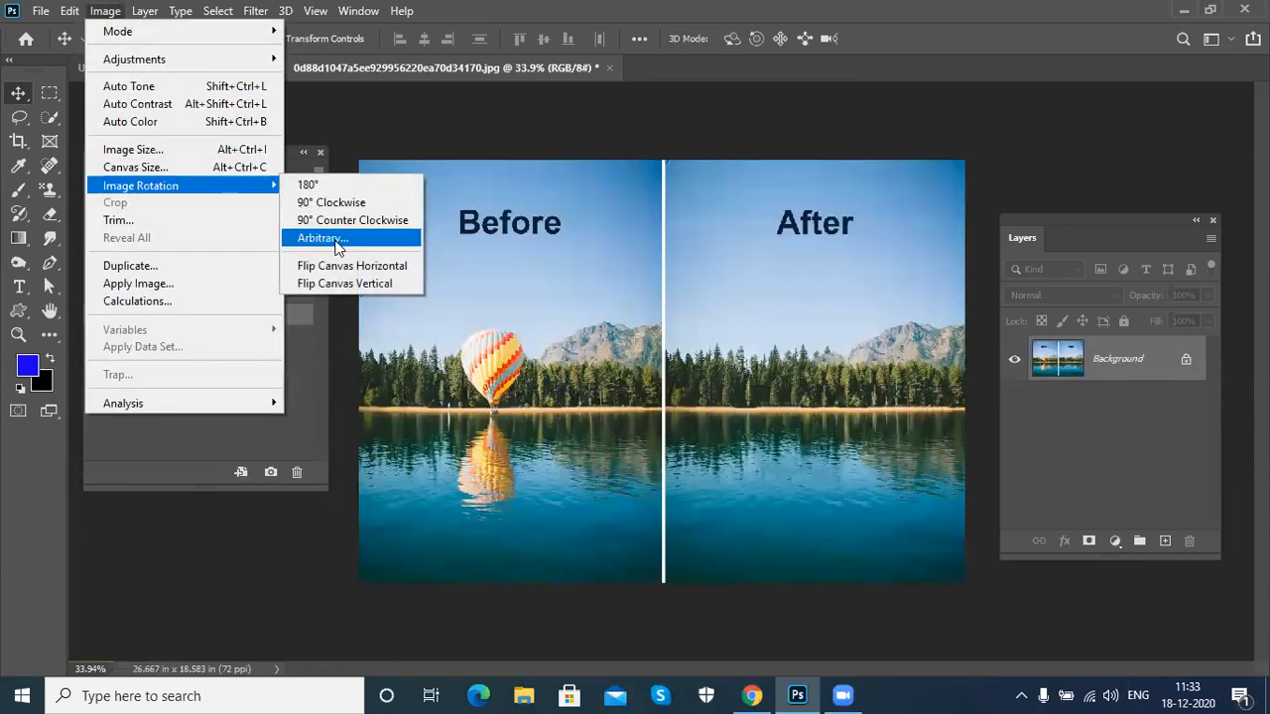
left_click(485, 71)
Step: Convert the Background into a regular layer and free-transform it to about 71% size, tilted about 5° counterclockwise
double_click(1149, 373)
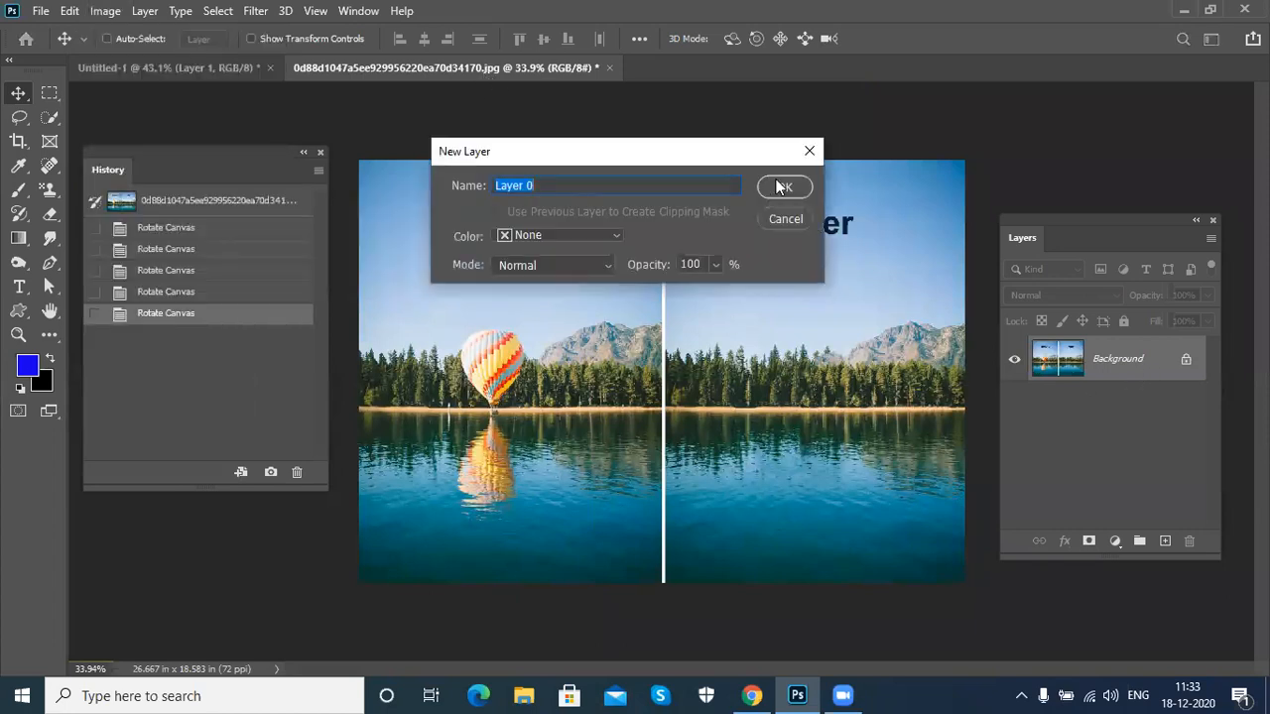
key("Return")
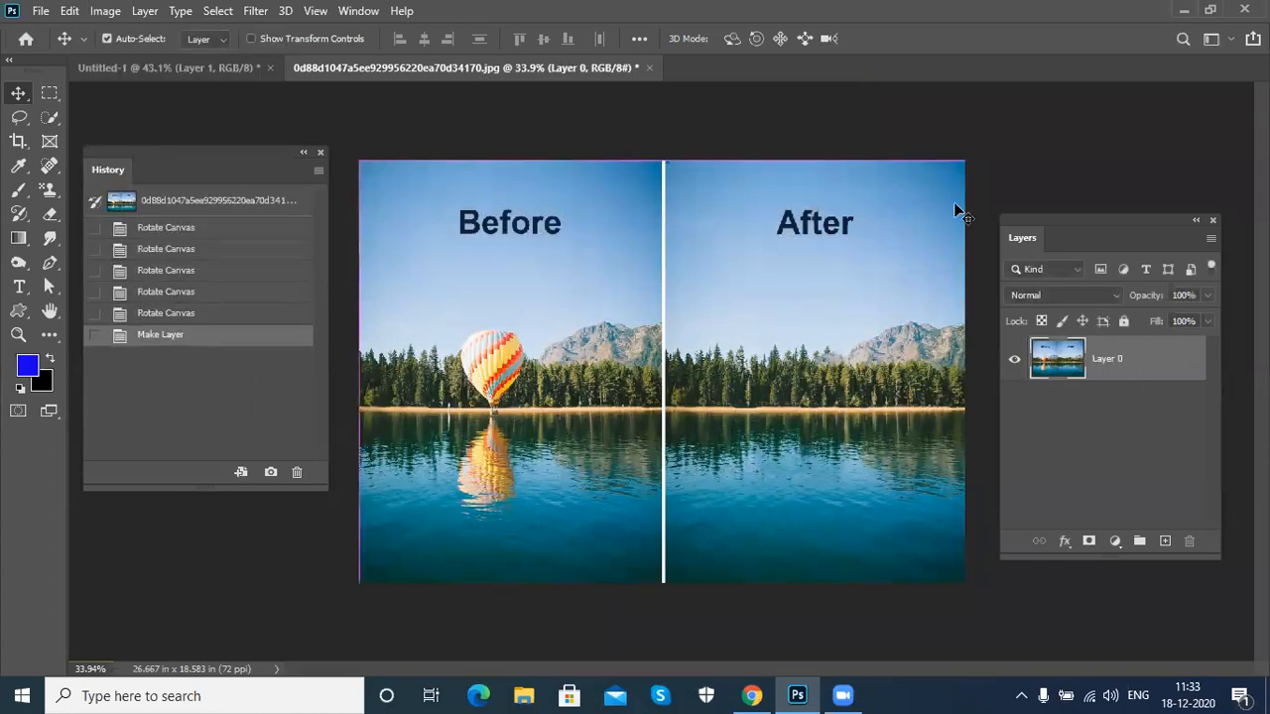
key("ctrl+t")
left_click_drag(962, 161, 902, 202)
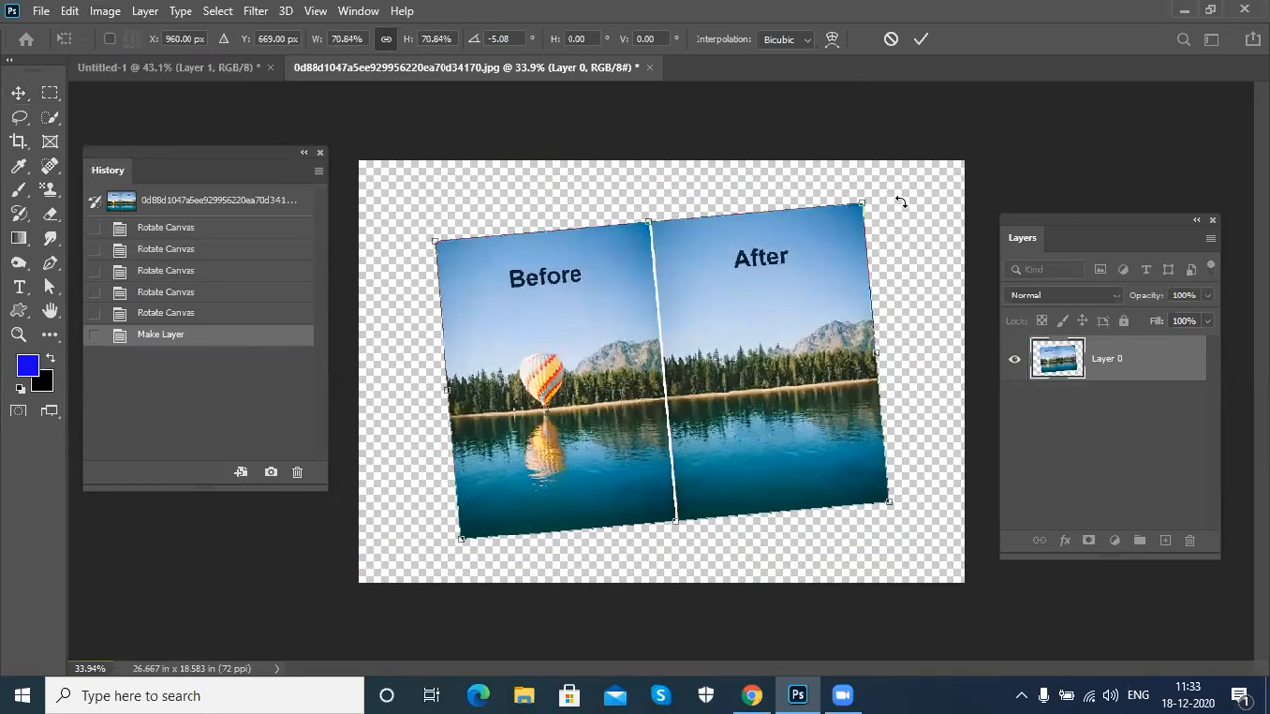
key("Return")
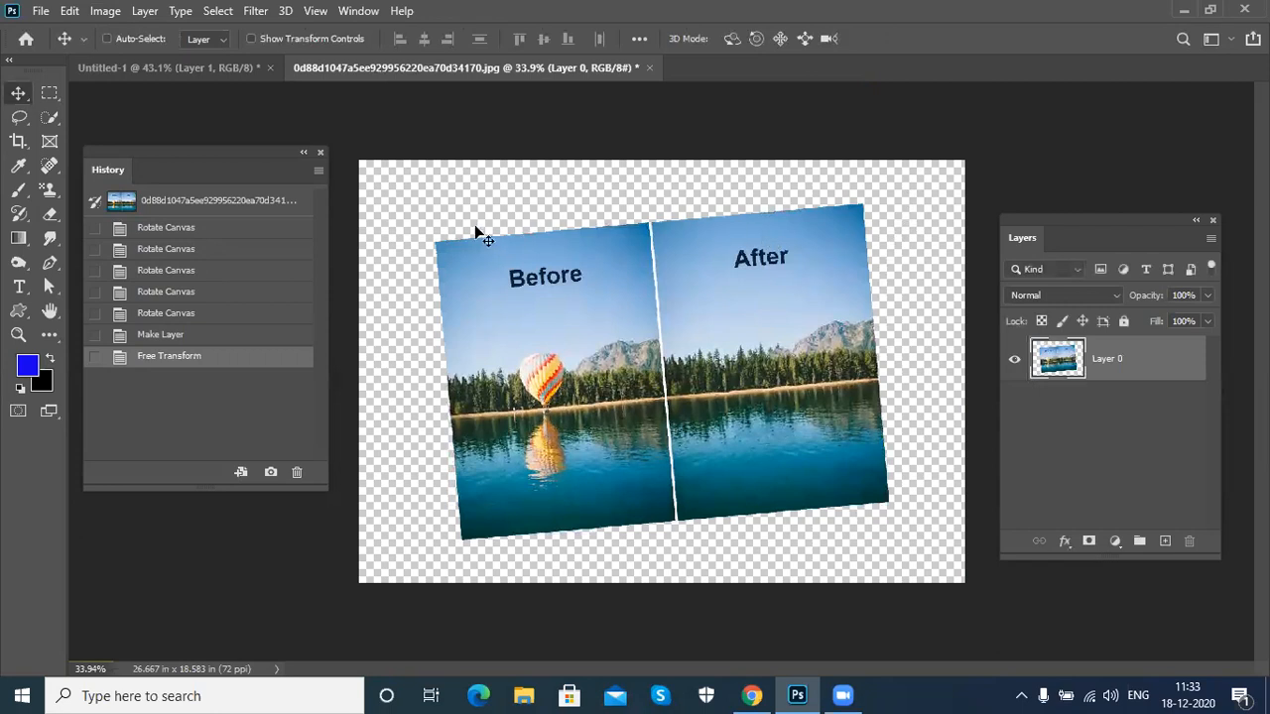
Step: Add a new layer beneath the tilted image layer and fill it with white using the default background color
left_click(1165, 541)
left_click_drag(1114, 363, 1119, 458)
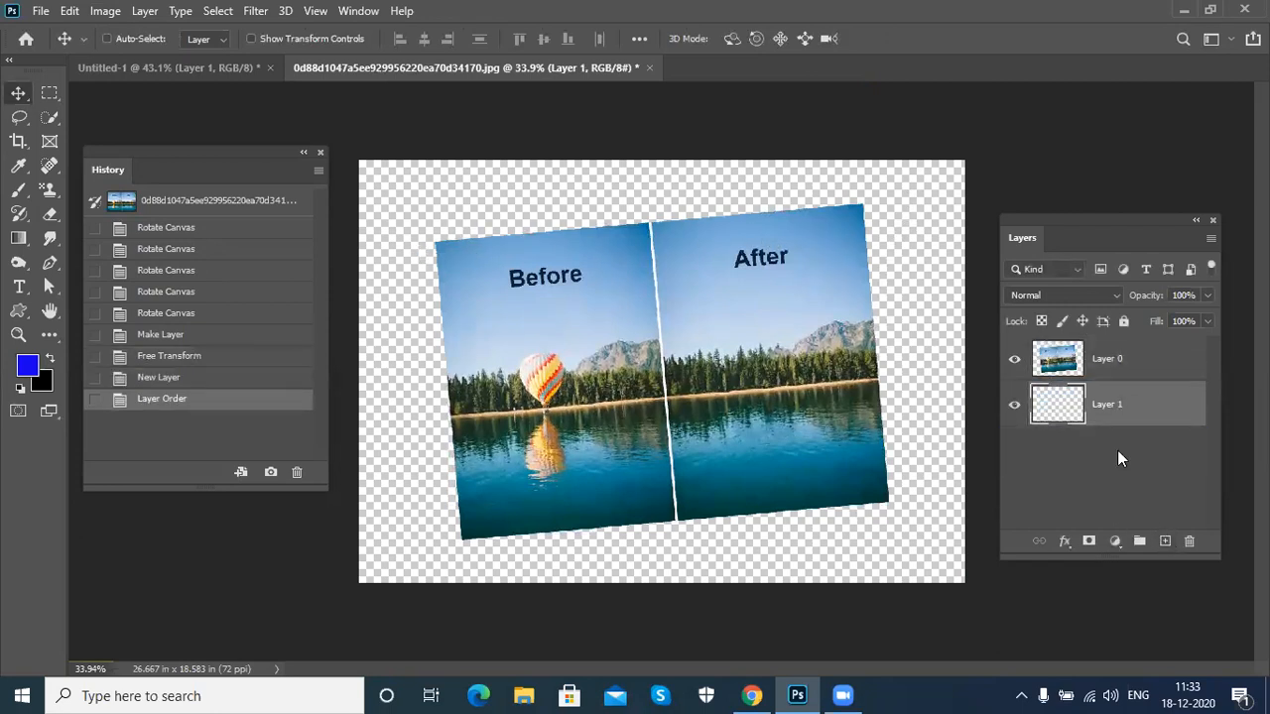
key("d")
key("ctrl+BackSpace")
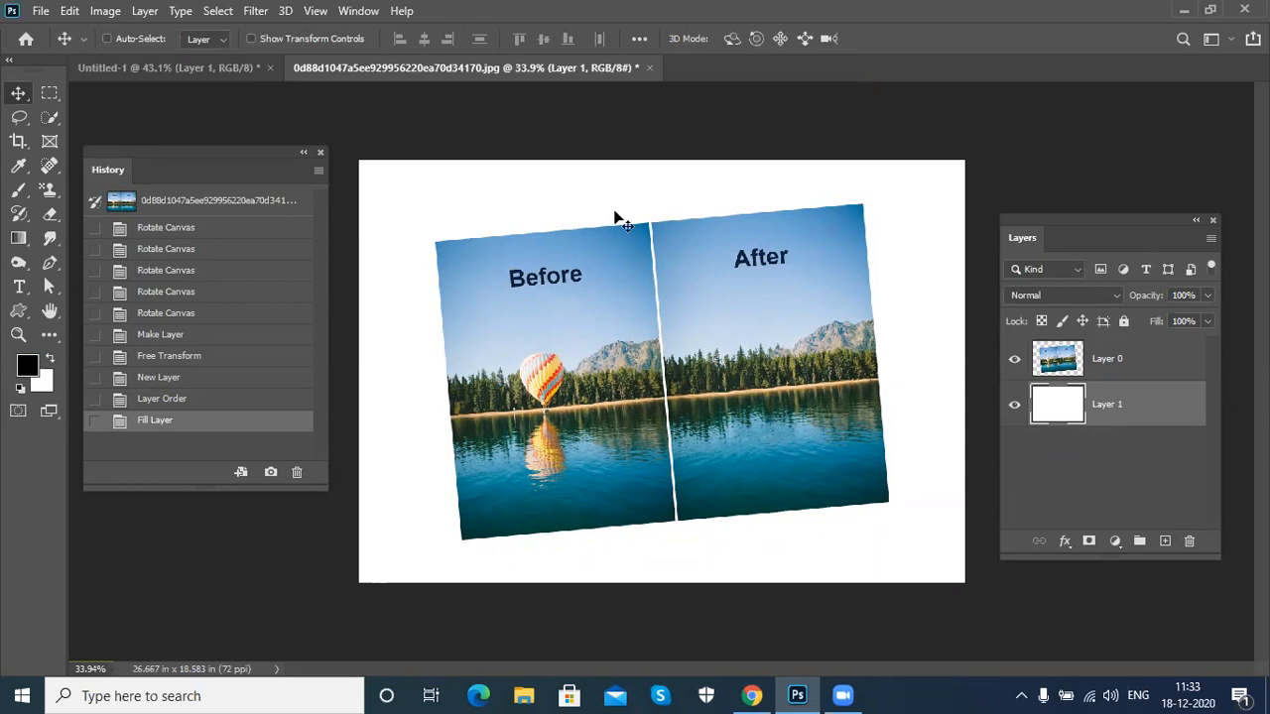
left_click(16, 144)
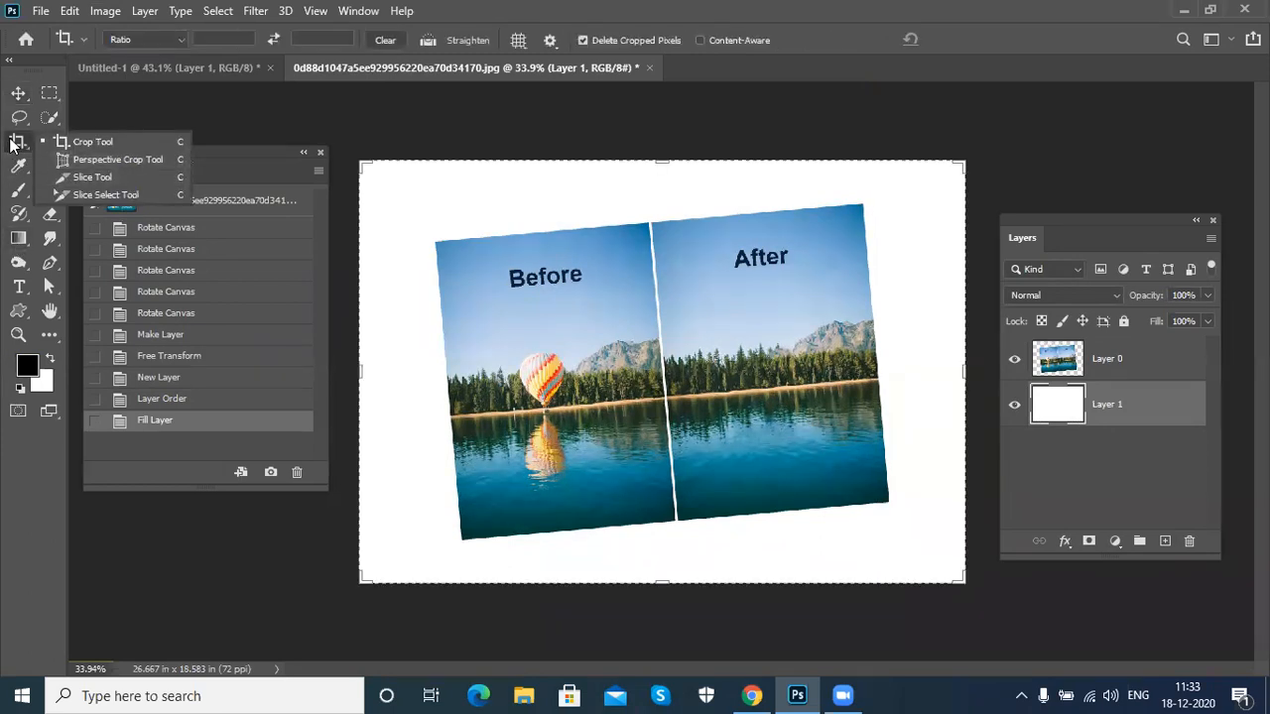
left_click(16, 141)
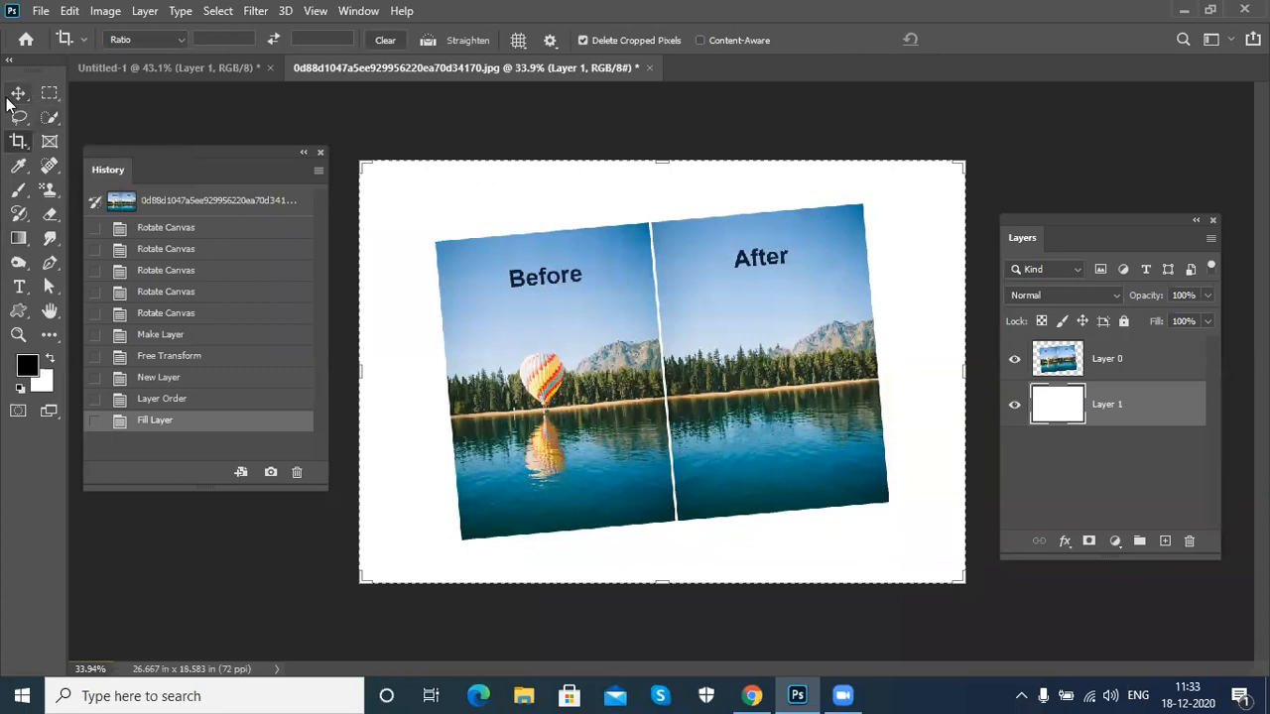
left_click(18, 94)
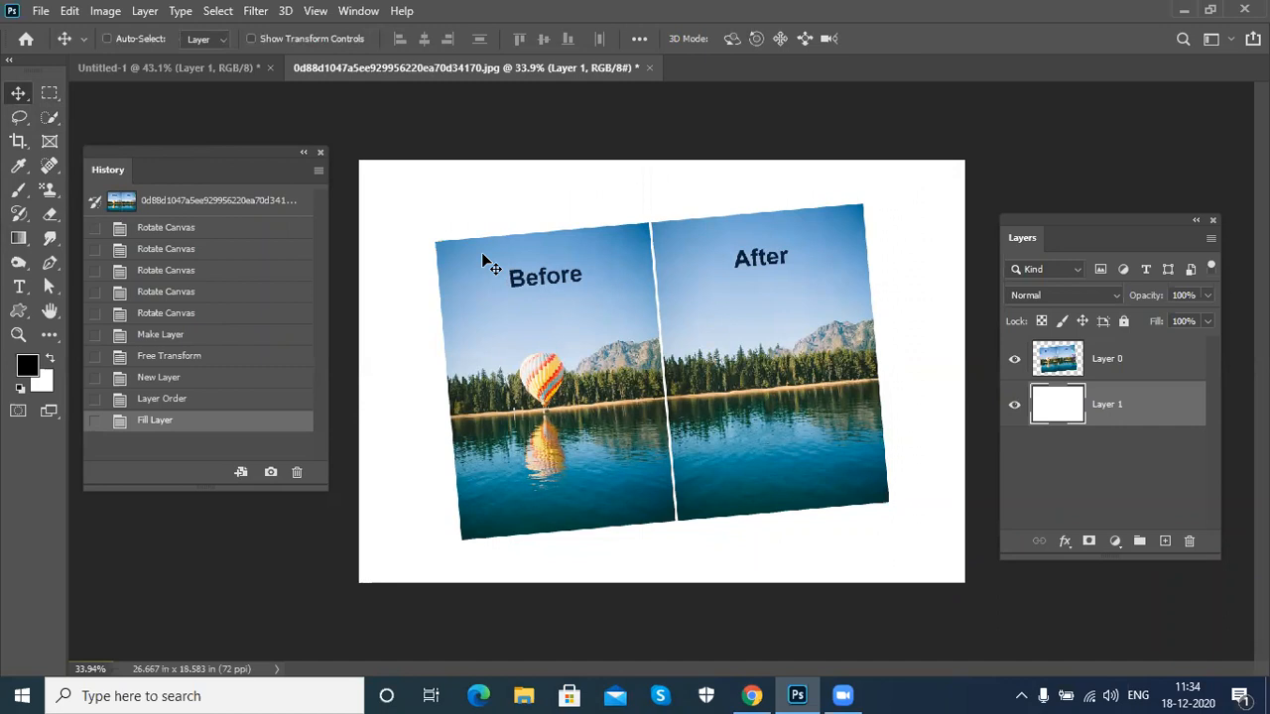
Step: Draw a Ruler tool line along the tilted image's upper edge, from its upper-left to its upper-right corner
key("ctrl+0")
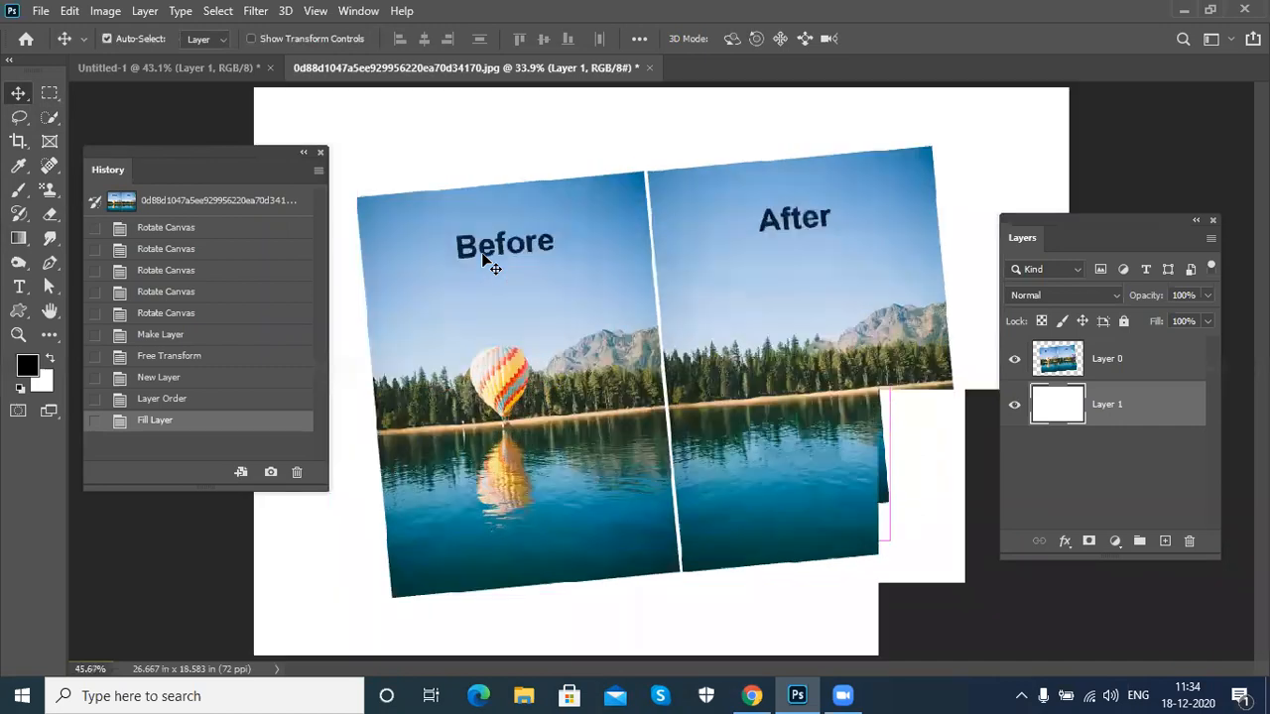
left_click(18, 166)
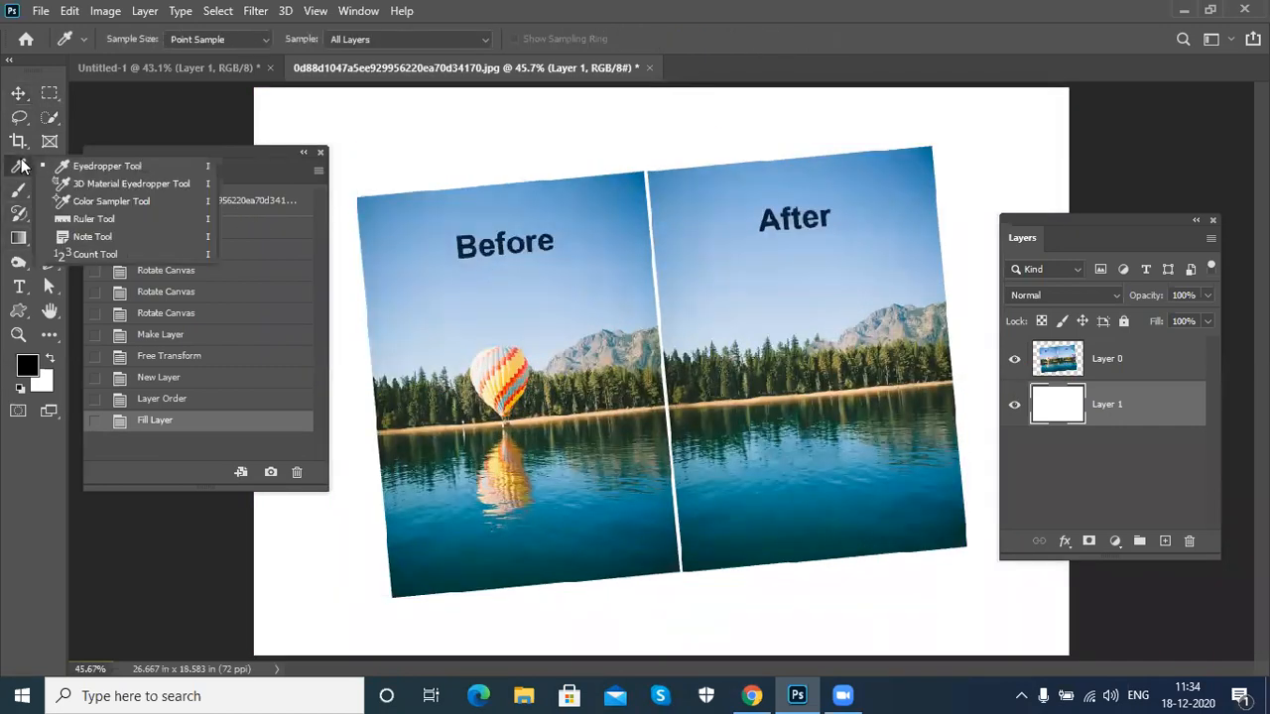
left_click(108, 220)
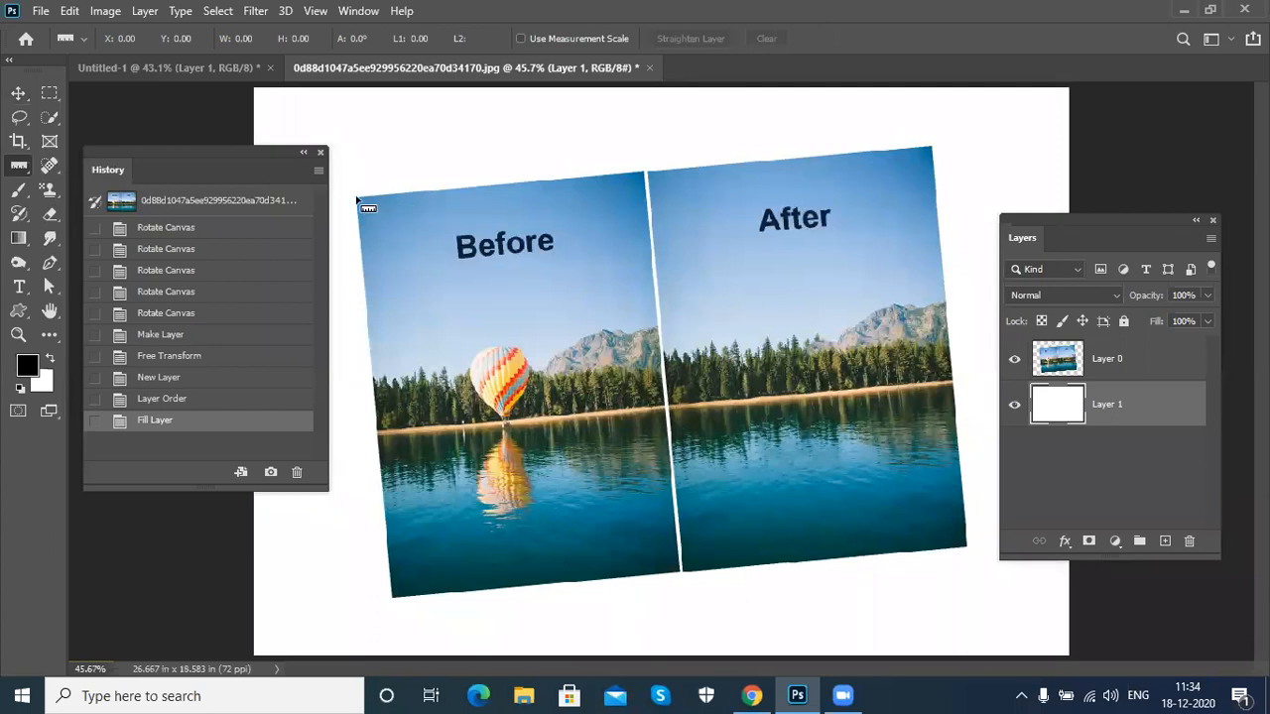
mouse_move(359, 197)
left_mouse_down()
mouse_move(685, 183)
mouse_move(931, 151)
left_mouse_up()
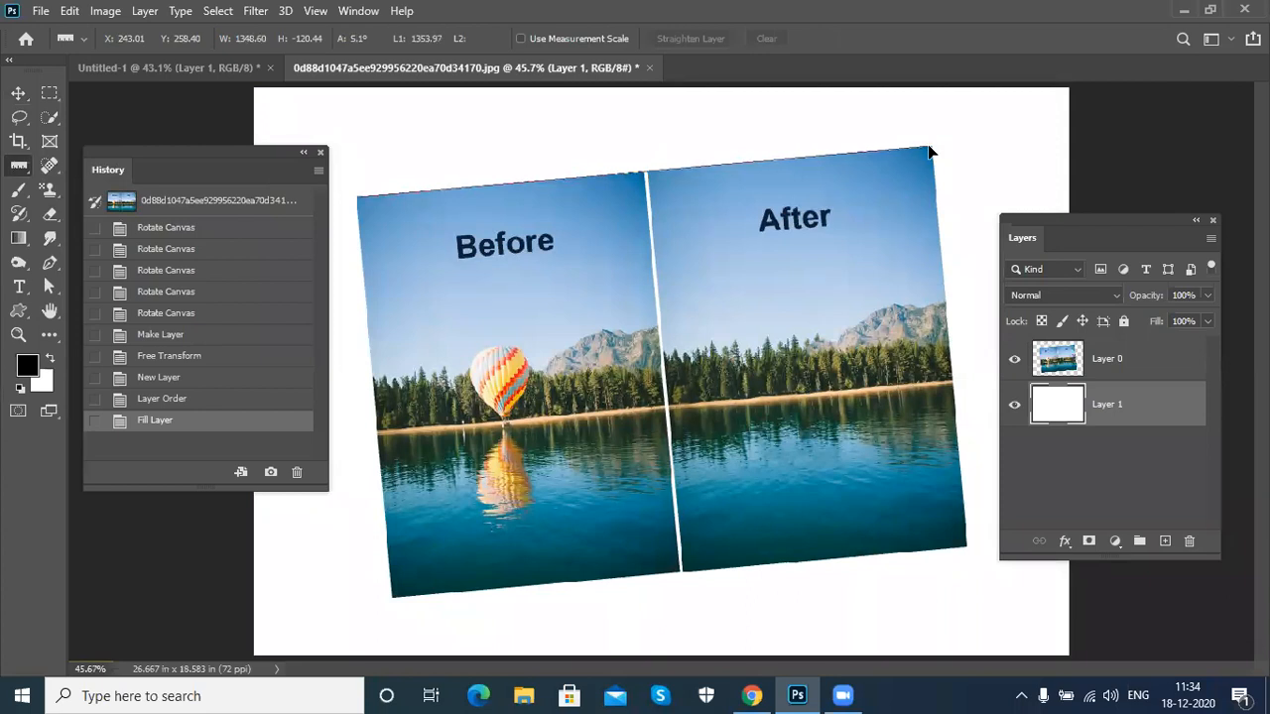
left_click_drag(930, 151, 930, 151)
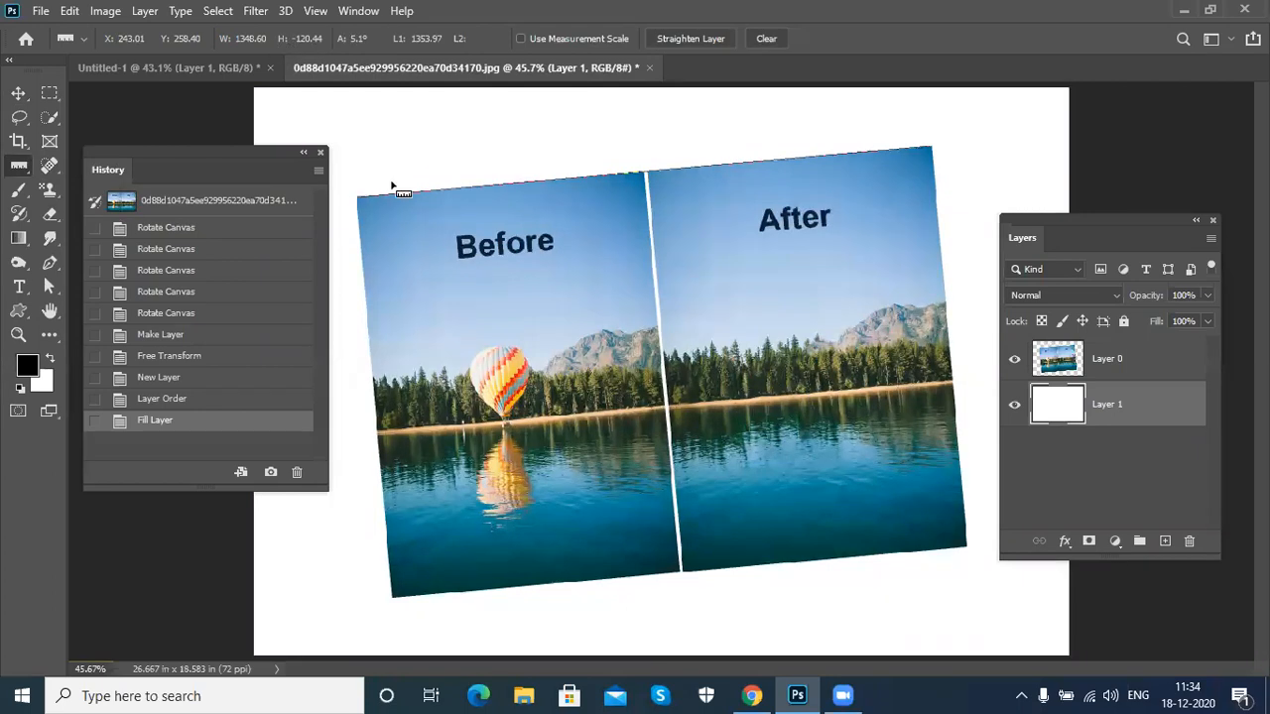
Step: Try to straighten the white Layer 1 along the ruler line, and undo the rotation
left_click(684, 40)
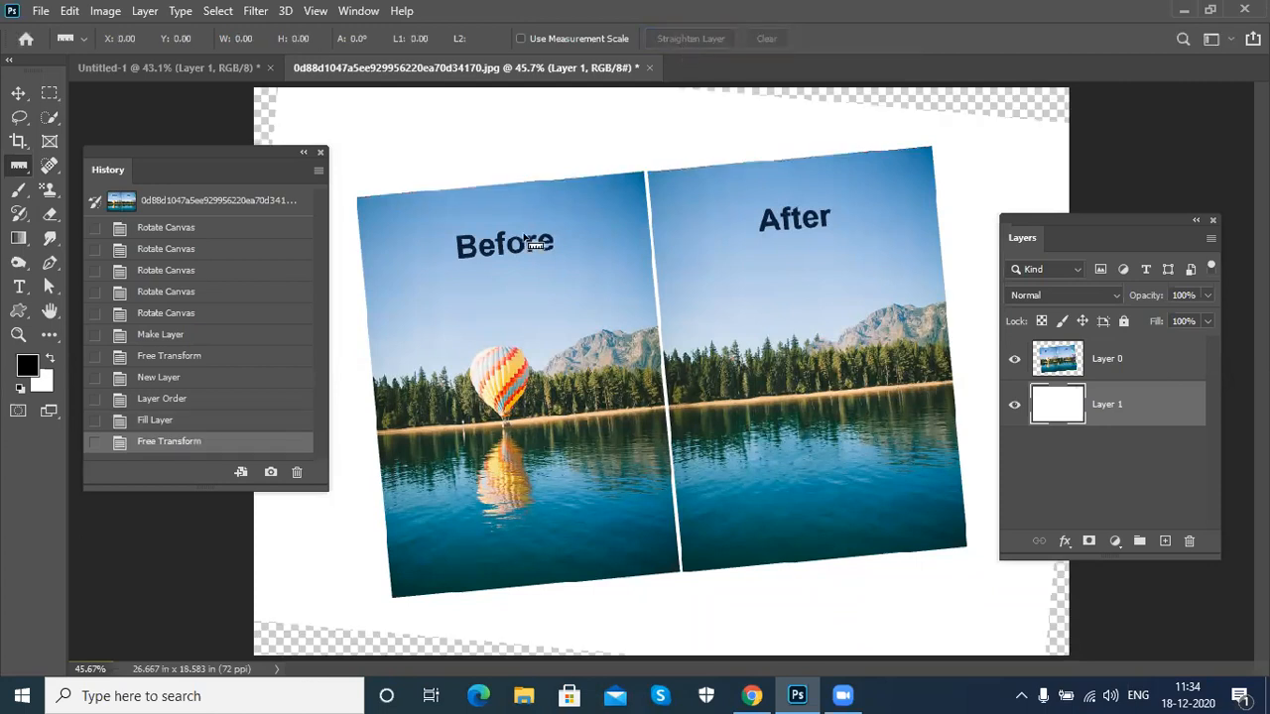
key("ctrl+z")
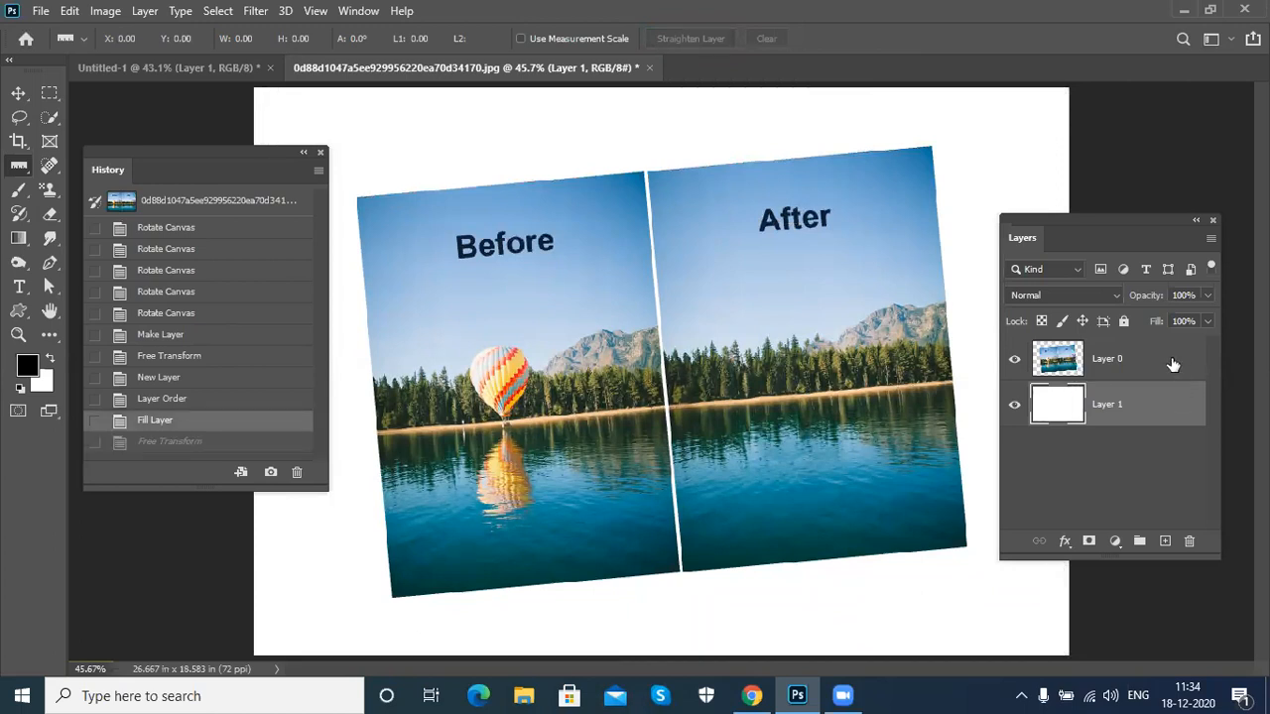
Step: Straighten Layer 0 with a new ruler line along the image's tilted upper edge, and undo the straightening
left_click(1173, 364)
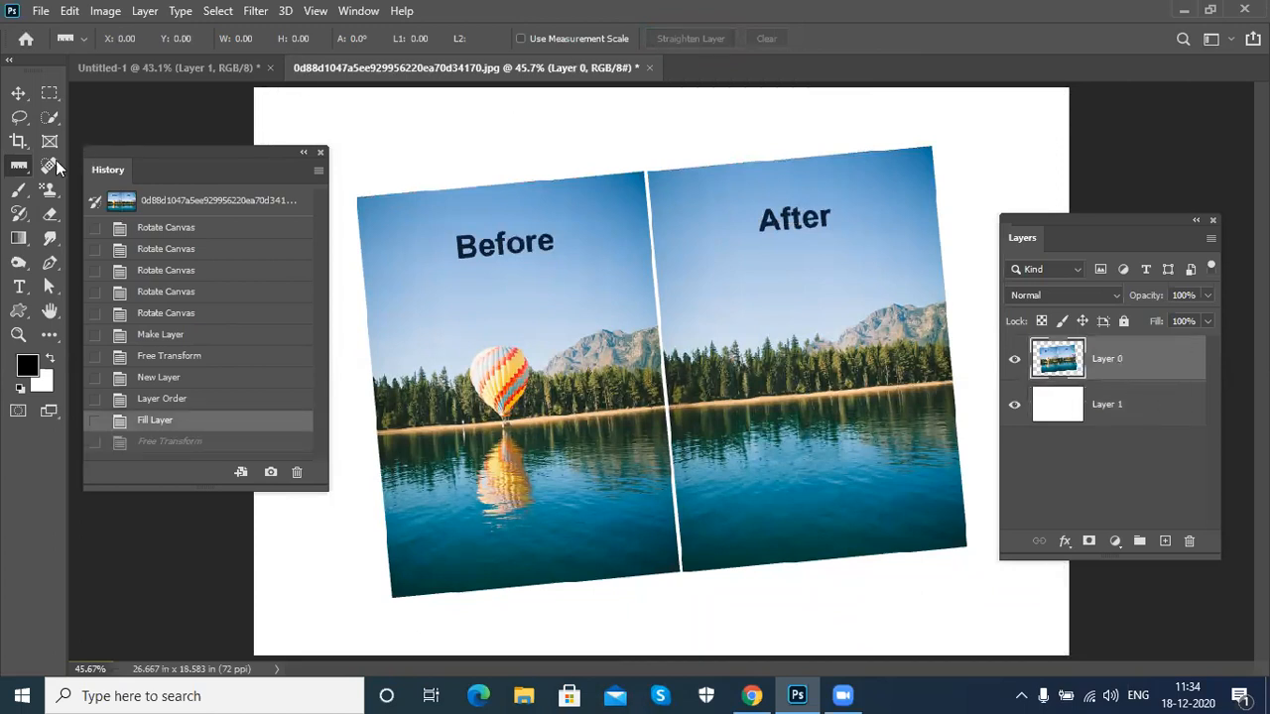
left_click_drag(358, 197, 932, 147)
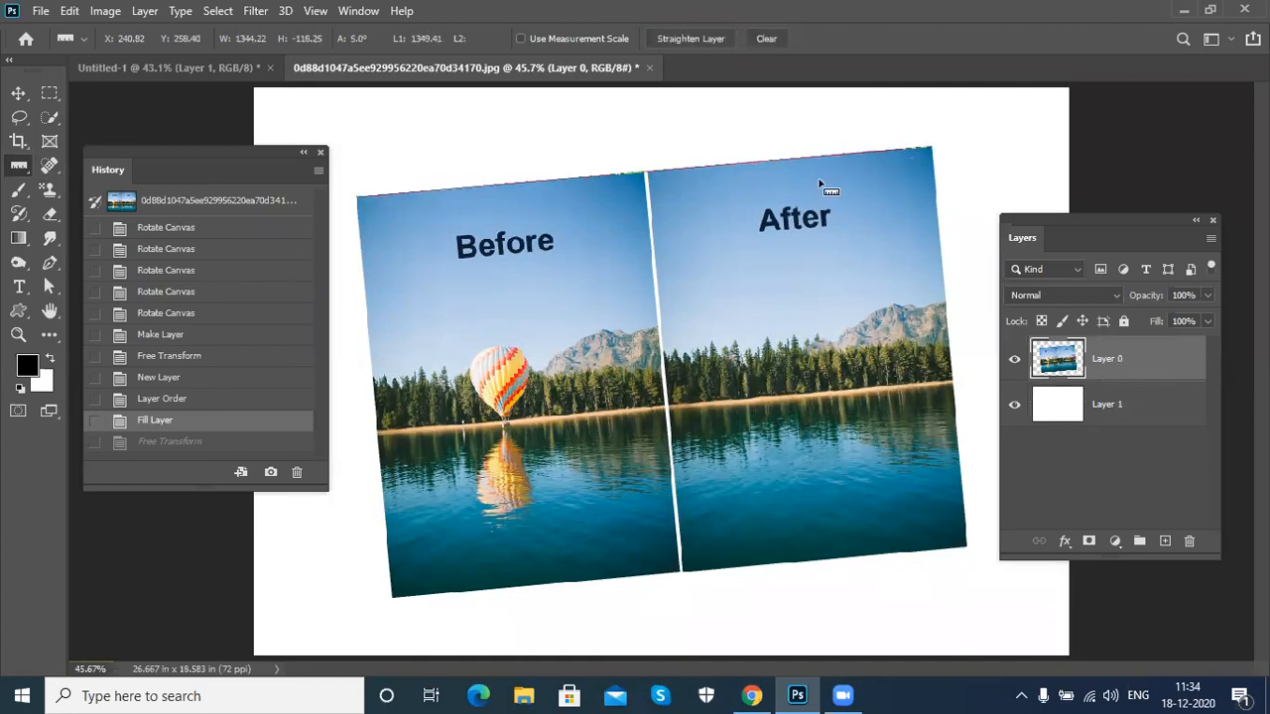
left_click(676, 38)
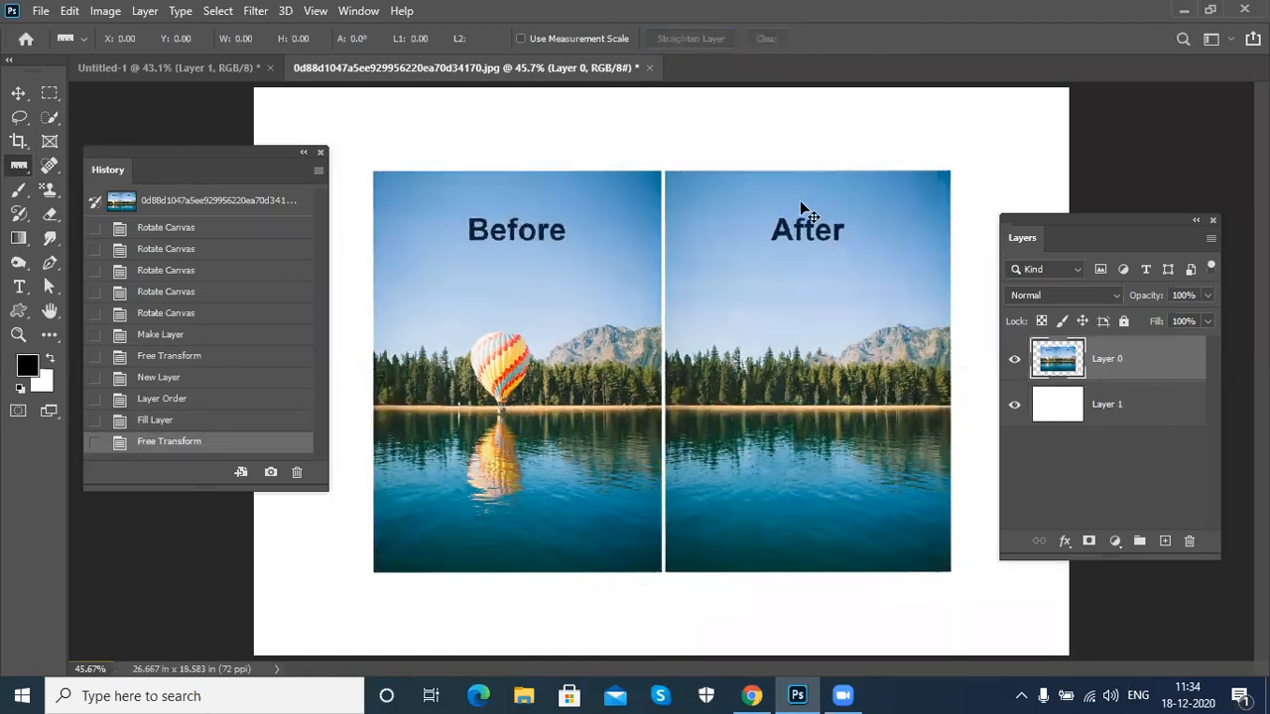
key("ctrl+z")
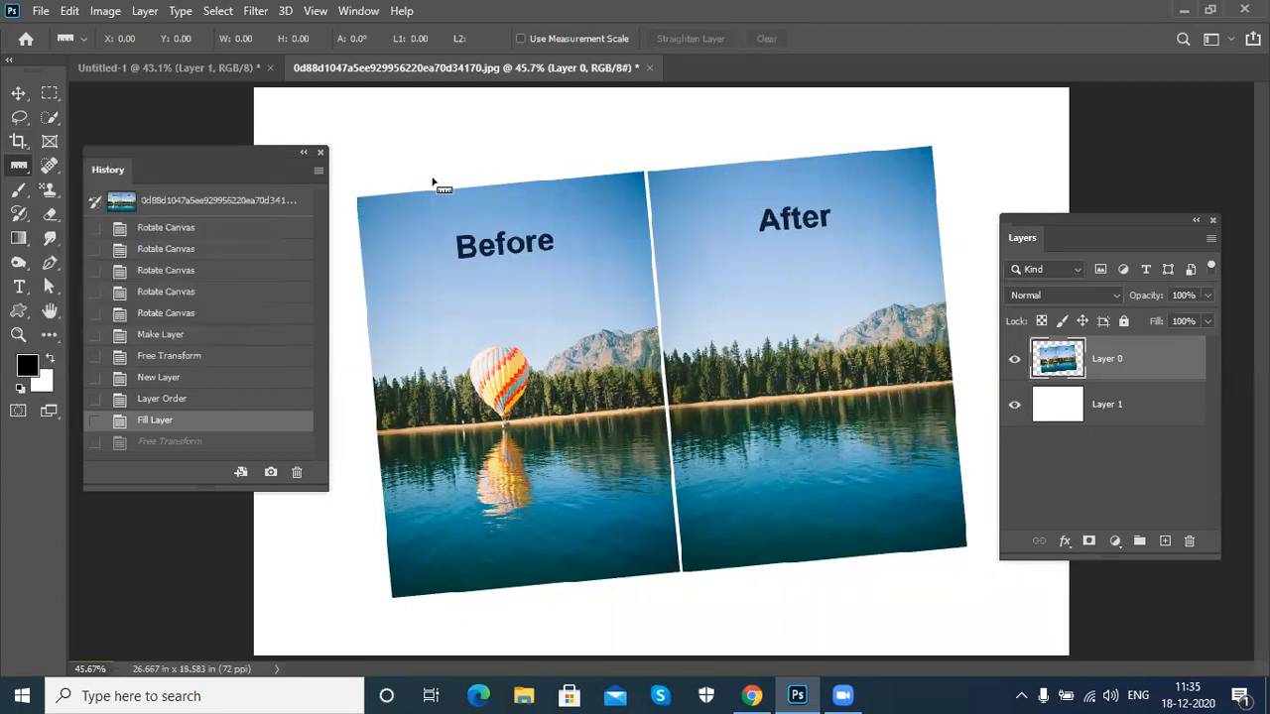
Step: Draw a ruler line along the tilted image's upper edge and apply an Arbitrary canvas rotation of 5.13° clockwise
mouse_move(359, 199)
left_mouse_down()
mouse_move(770, 181)
mouse_move(926, 151)
left_mouse_up()
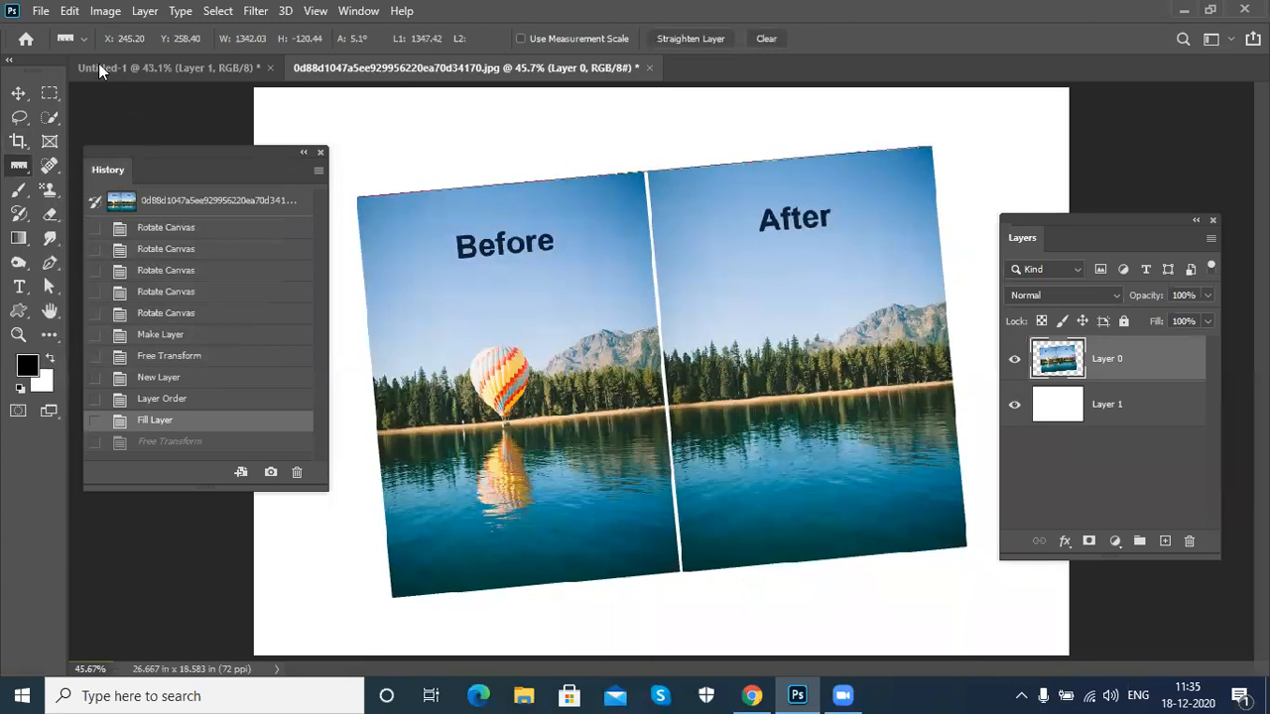
left_click(105, 13)
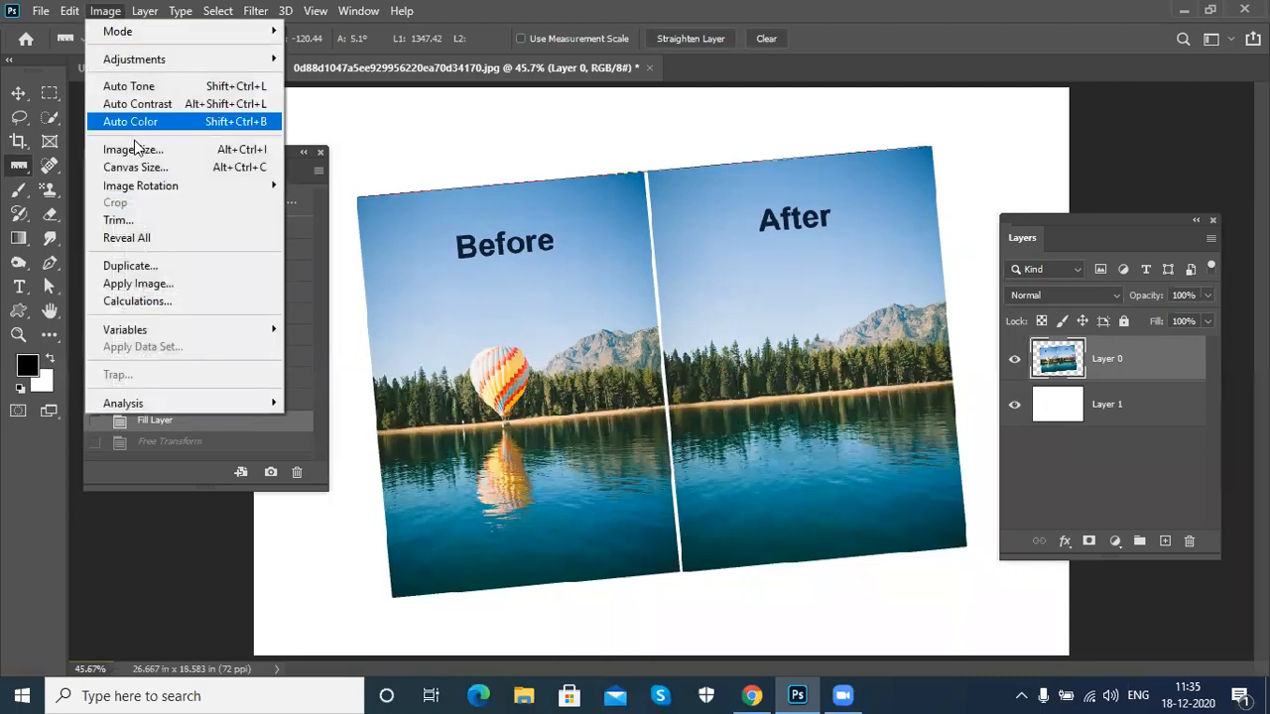
mouse_move(144, 191)
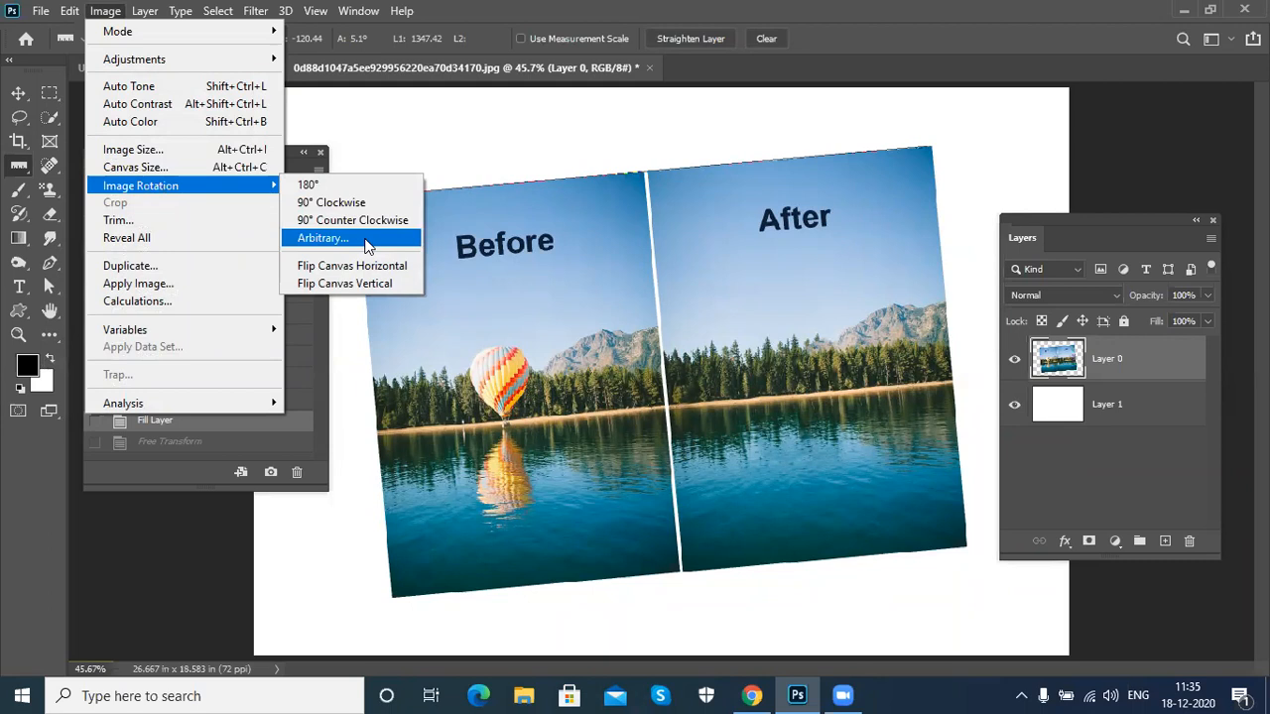
left_click(365, 241)
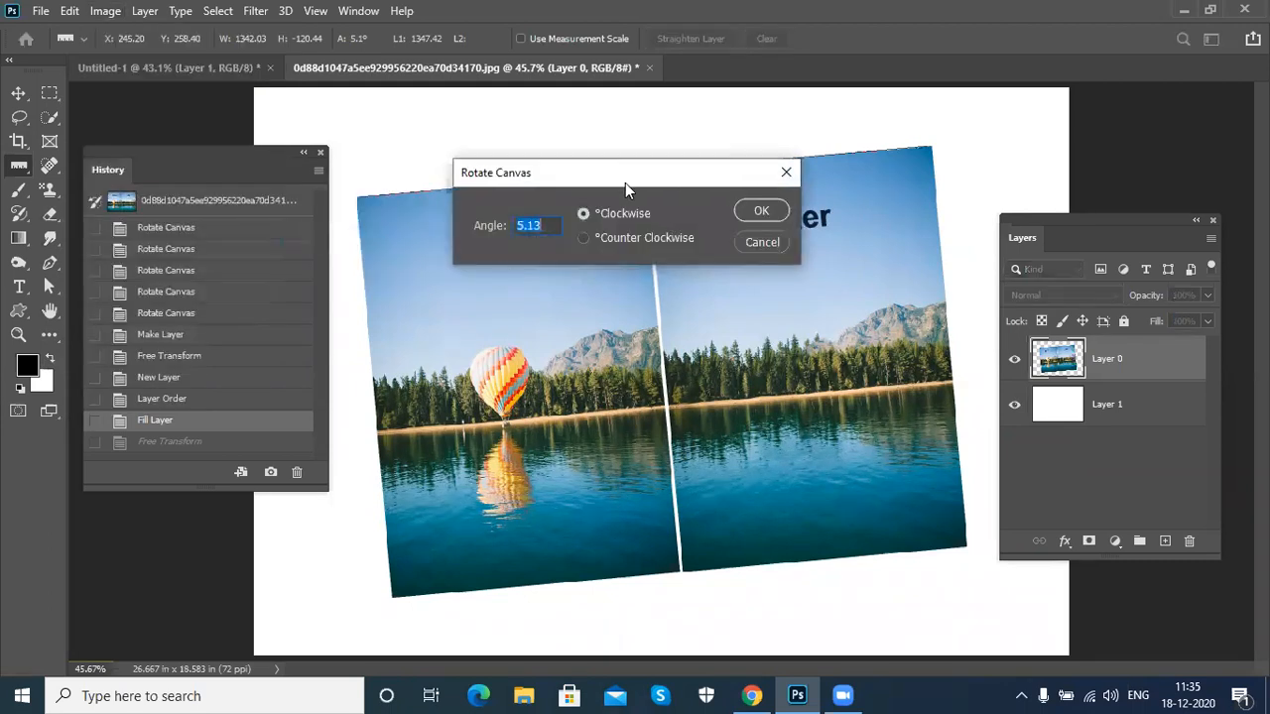
left_click_drag(625, 183, 608, 351)
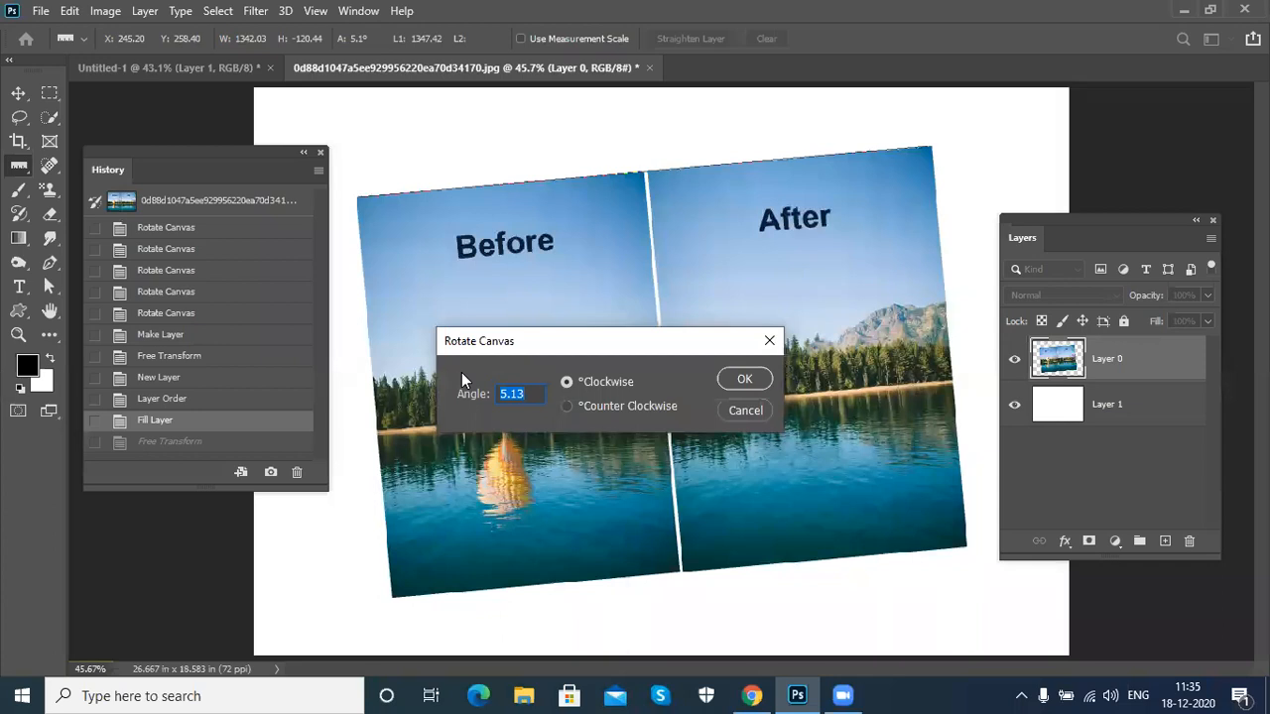
left_click(733, 383)
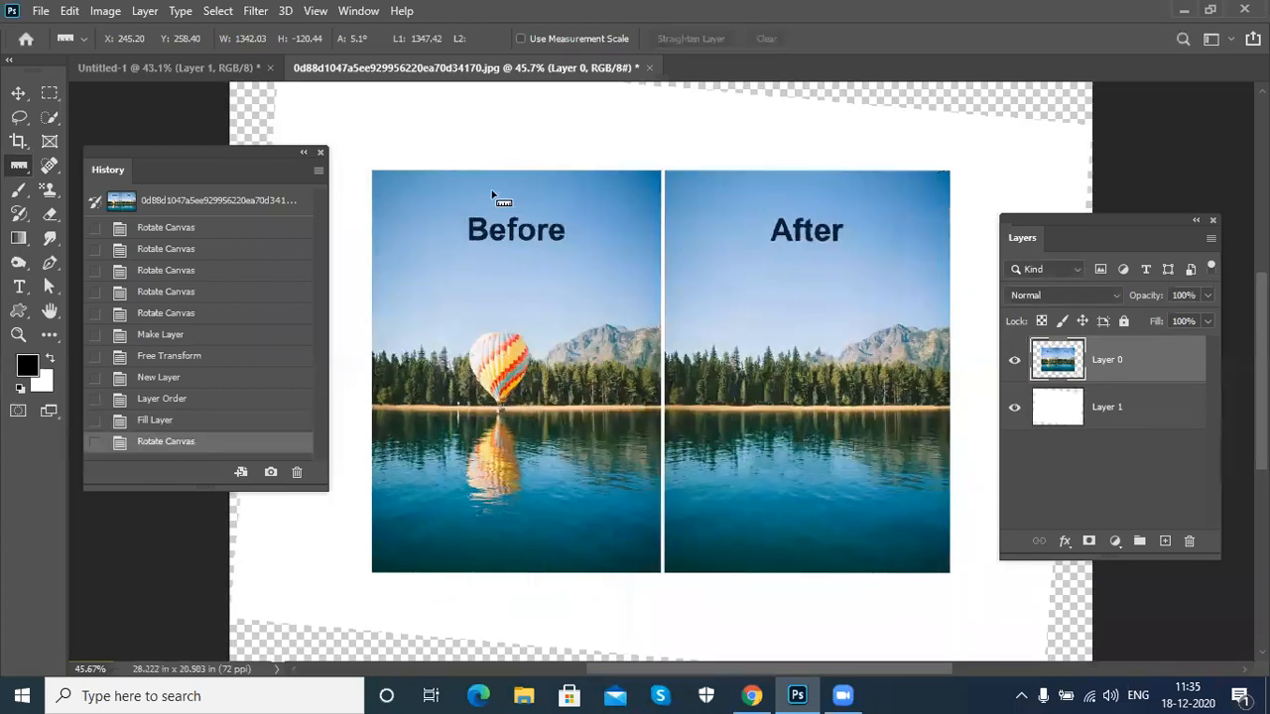
Step: Crop the canvas to about 21 × 15.4 in, keeping a white border around the straightened image
left_click(20, 143)
left_click_drag(341, 141, 982, 613)
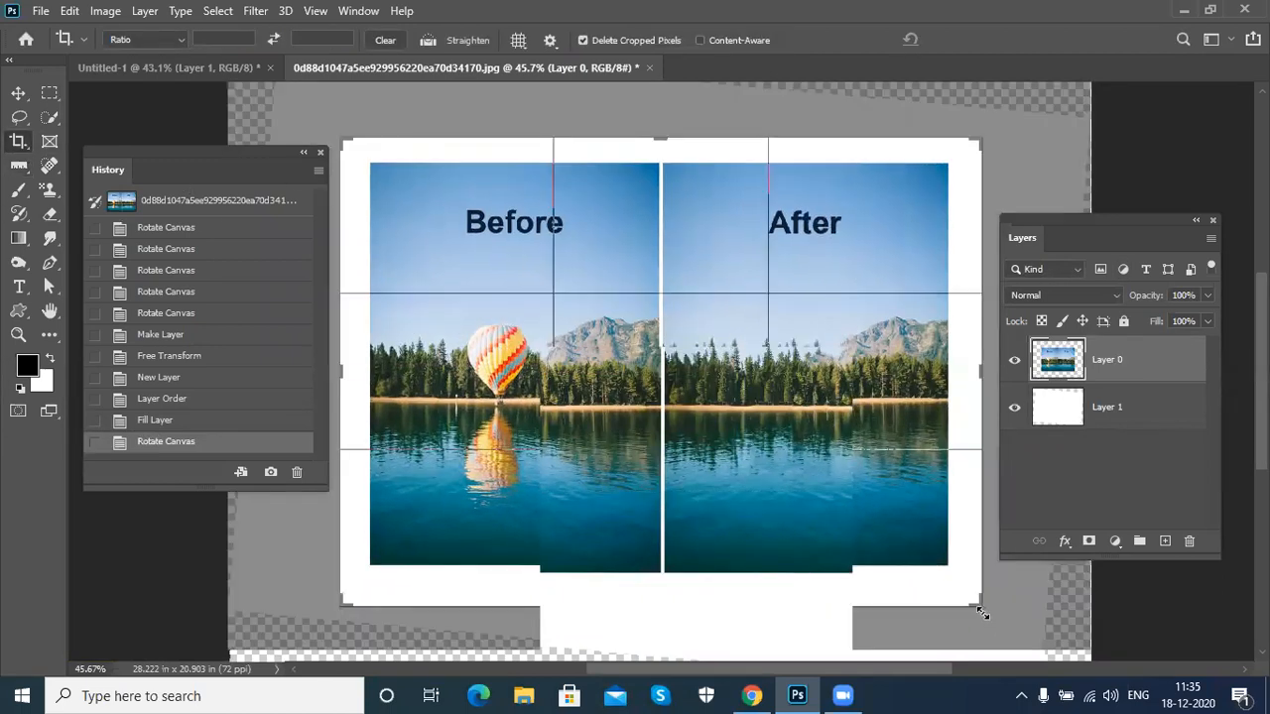
key("Return")
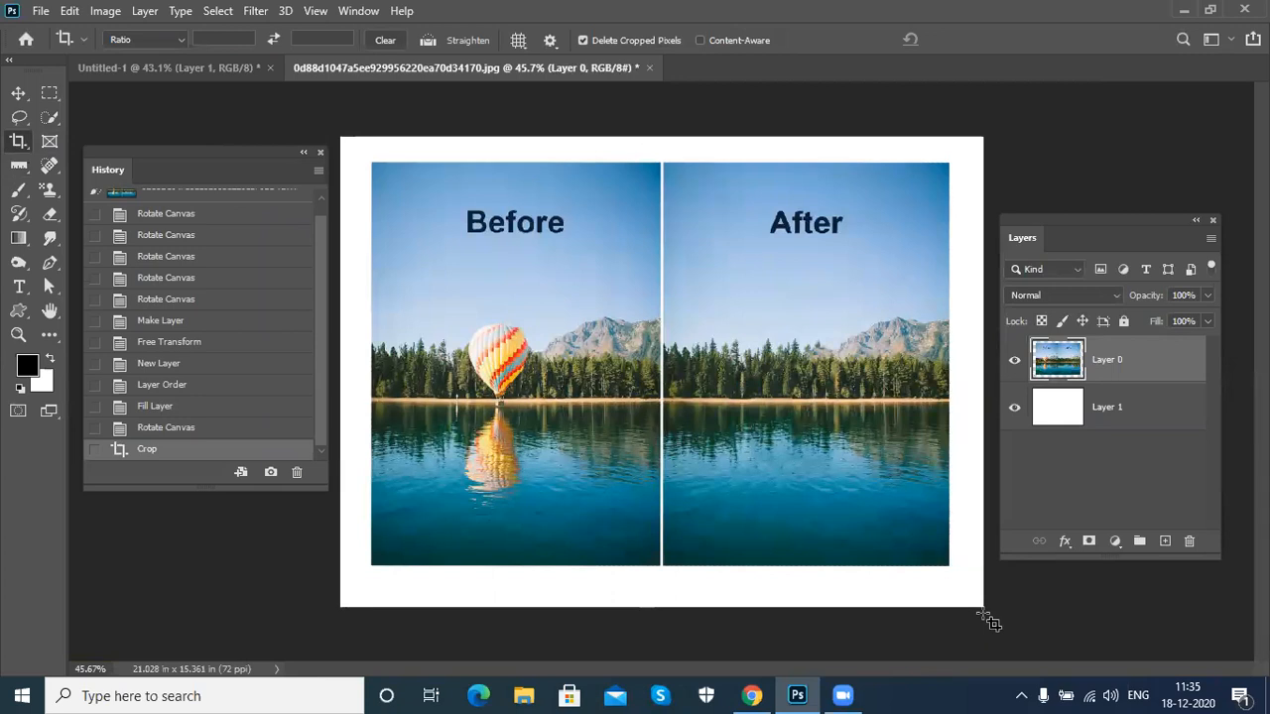
Step: Undo the crop, canvas rotation and white layer edits, and revert the document to its opening history snapshot
key("ctrl+z")
key("ctrl+z")
key("ctrl+z")
key("ctrl+z")
key("ctrl+z")
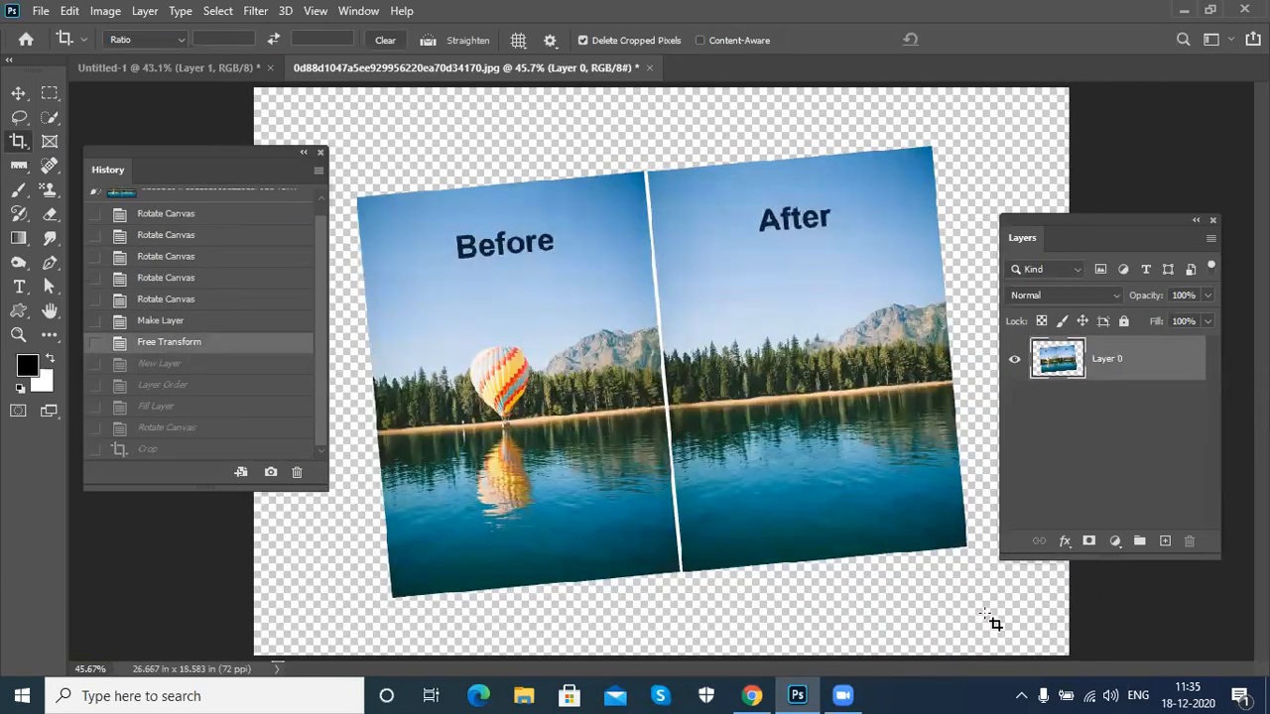
scroll(324, 391, "up", 2)
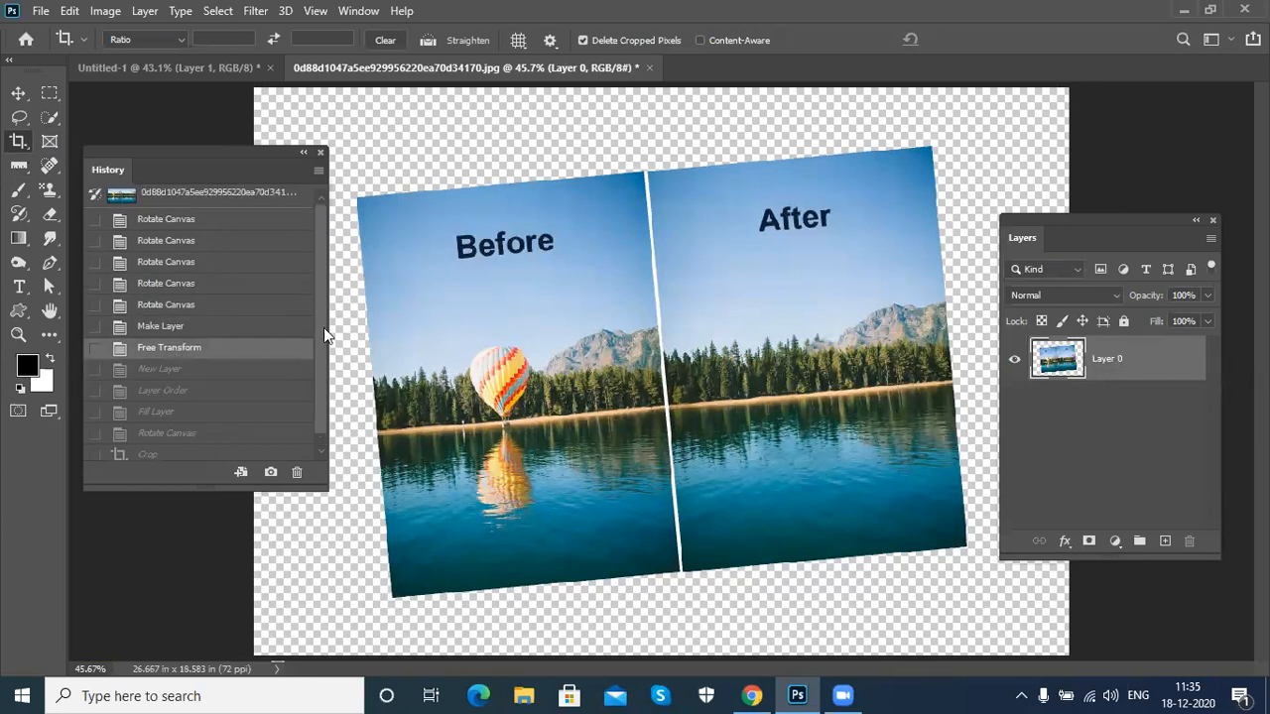
left_click(218, 208)
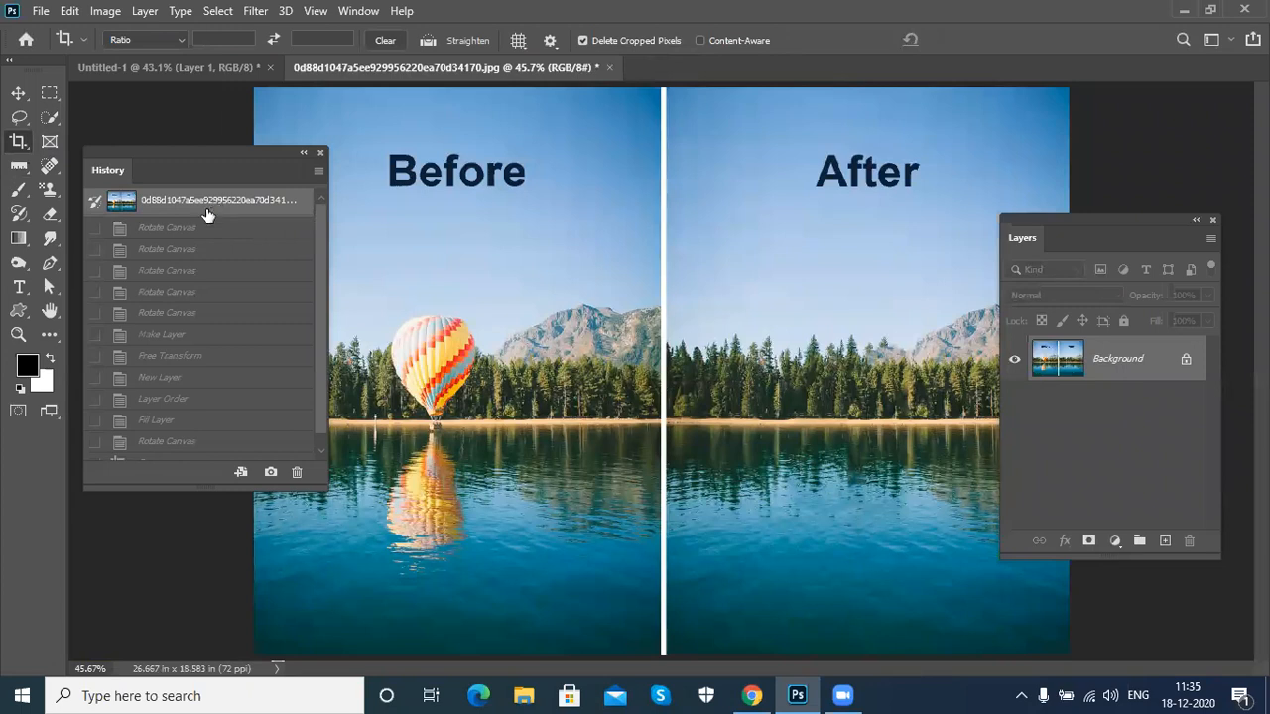
Step: Review the image rotation options for flipping the canvas horizontally and vertically, and the Crop command
left_click(105, 11)
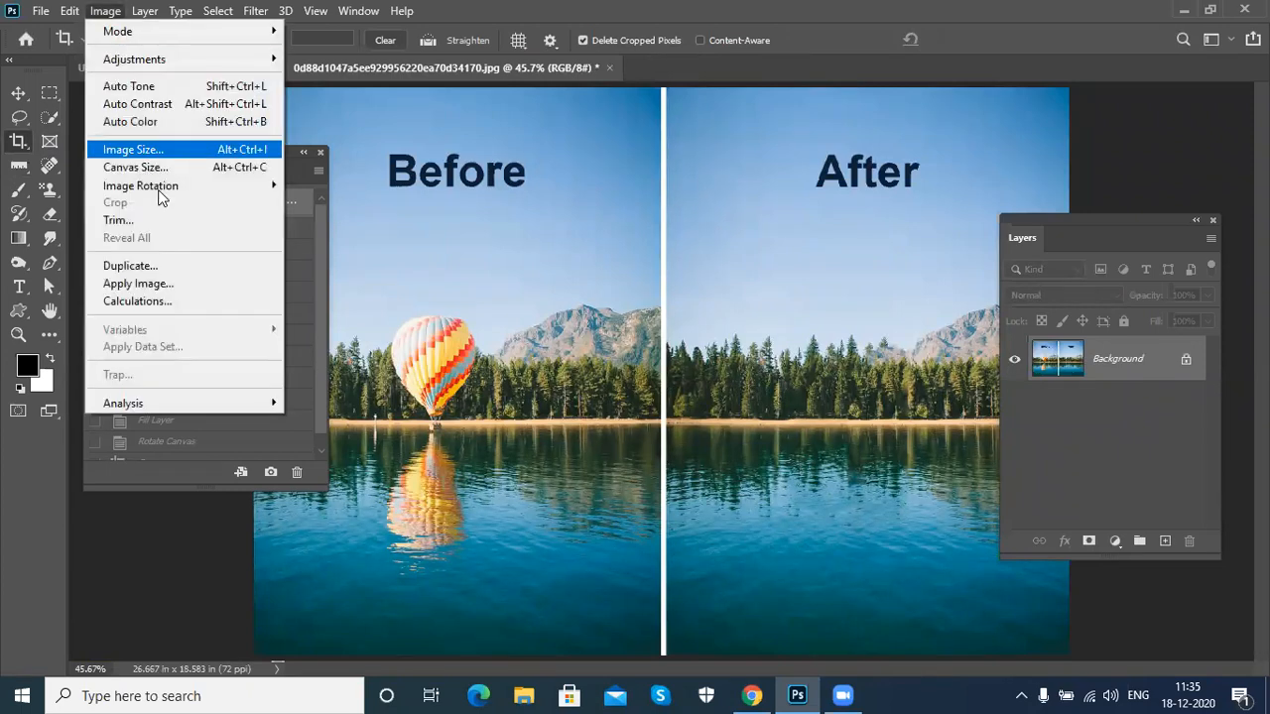
mouse_move(223, 189)
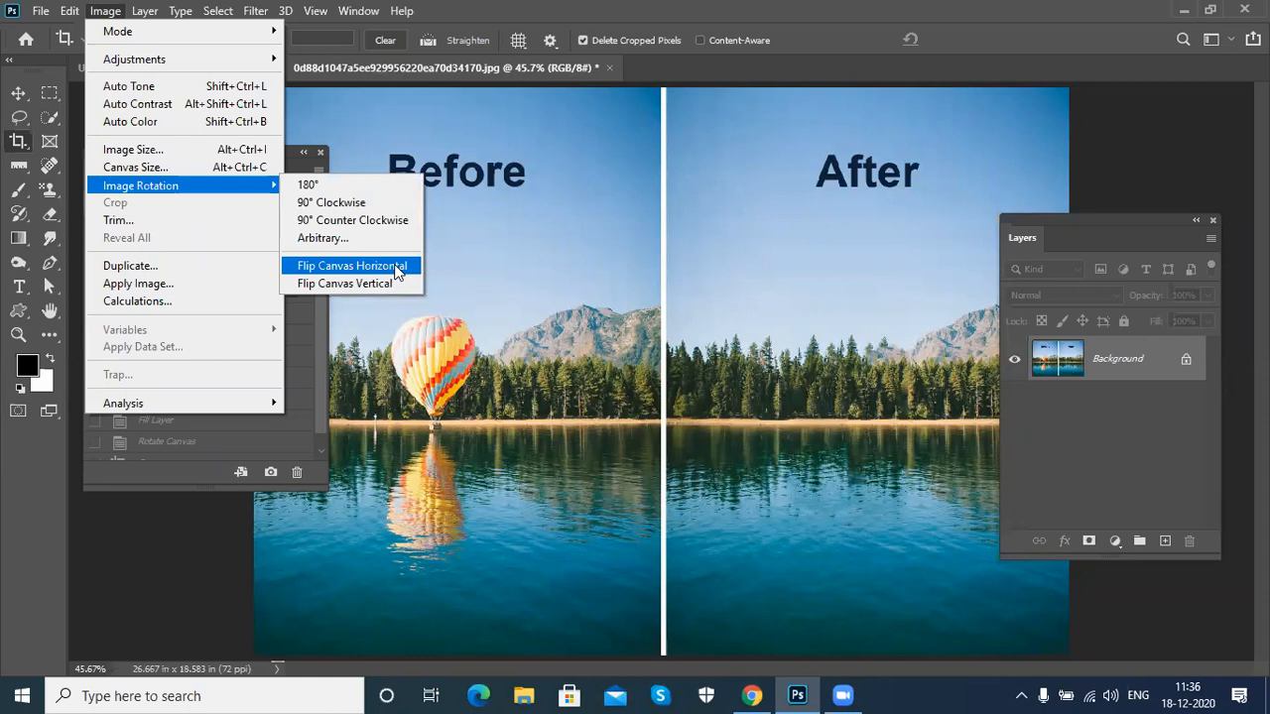
left_click(395, 272)
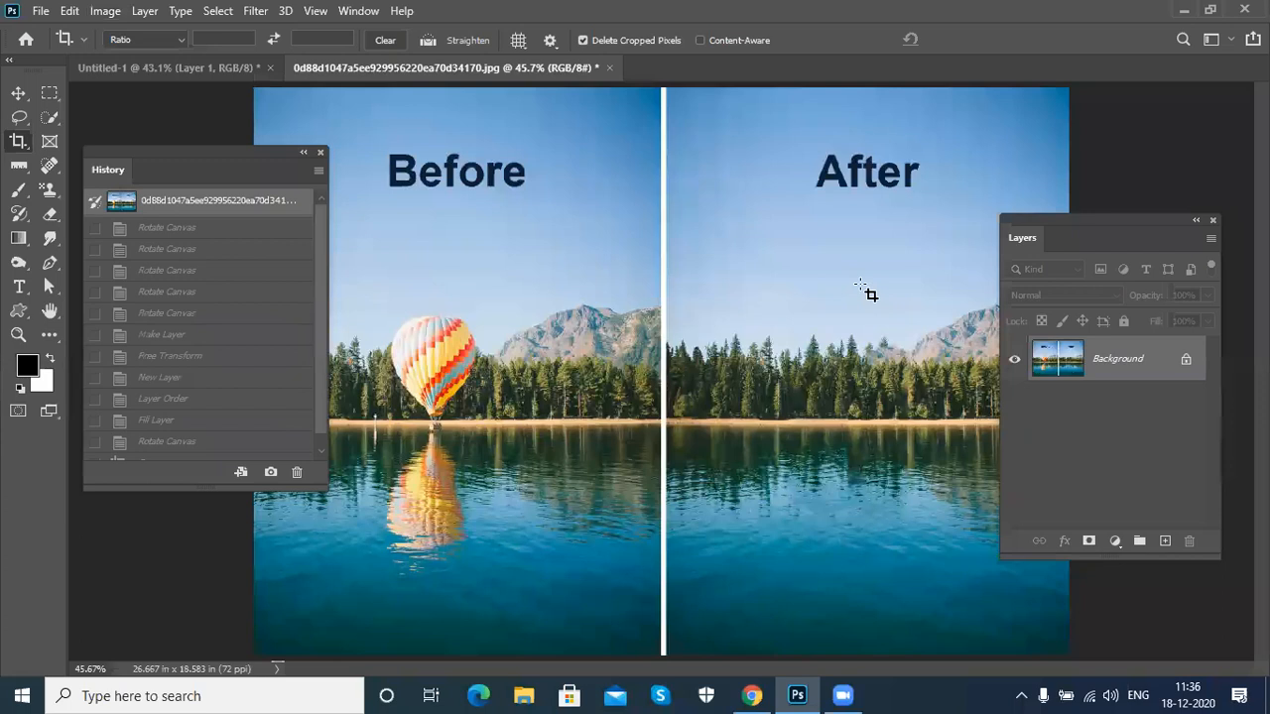
left_click(18, 92)
left_click(109, 12)
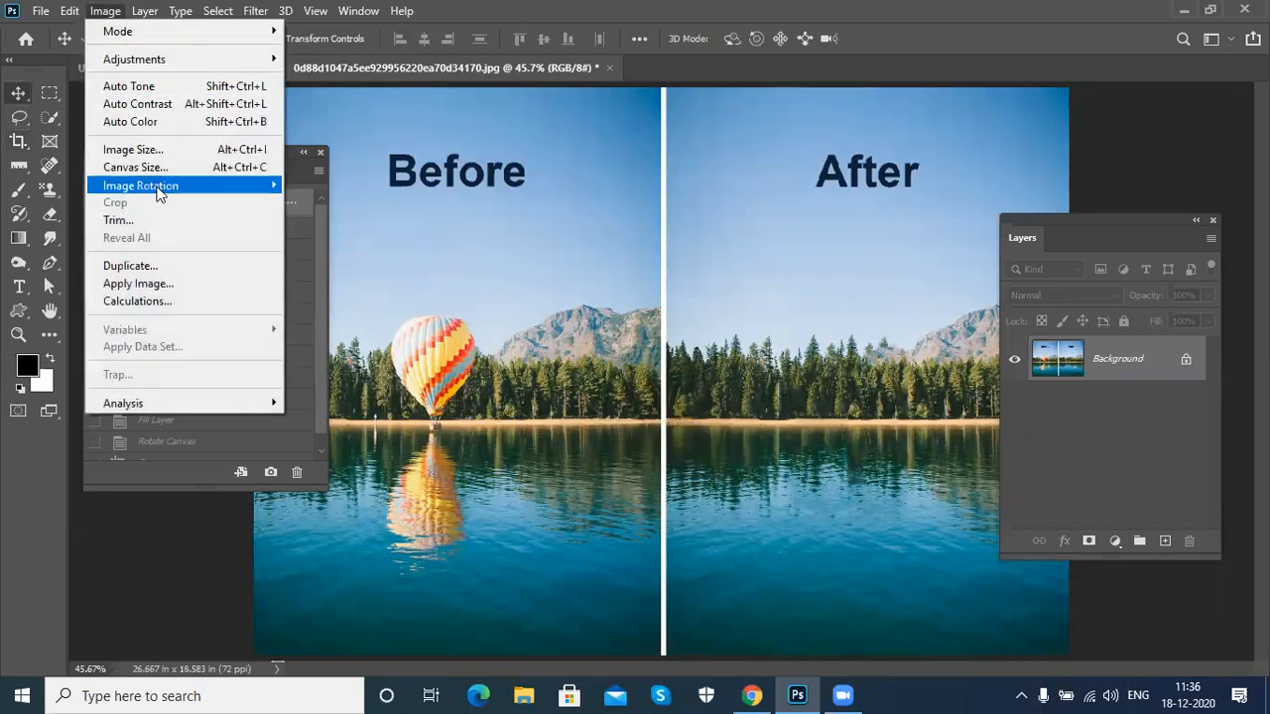
mouse_move(159, 188)
left_click(329, 285)
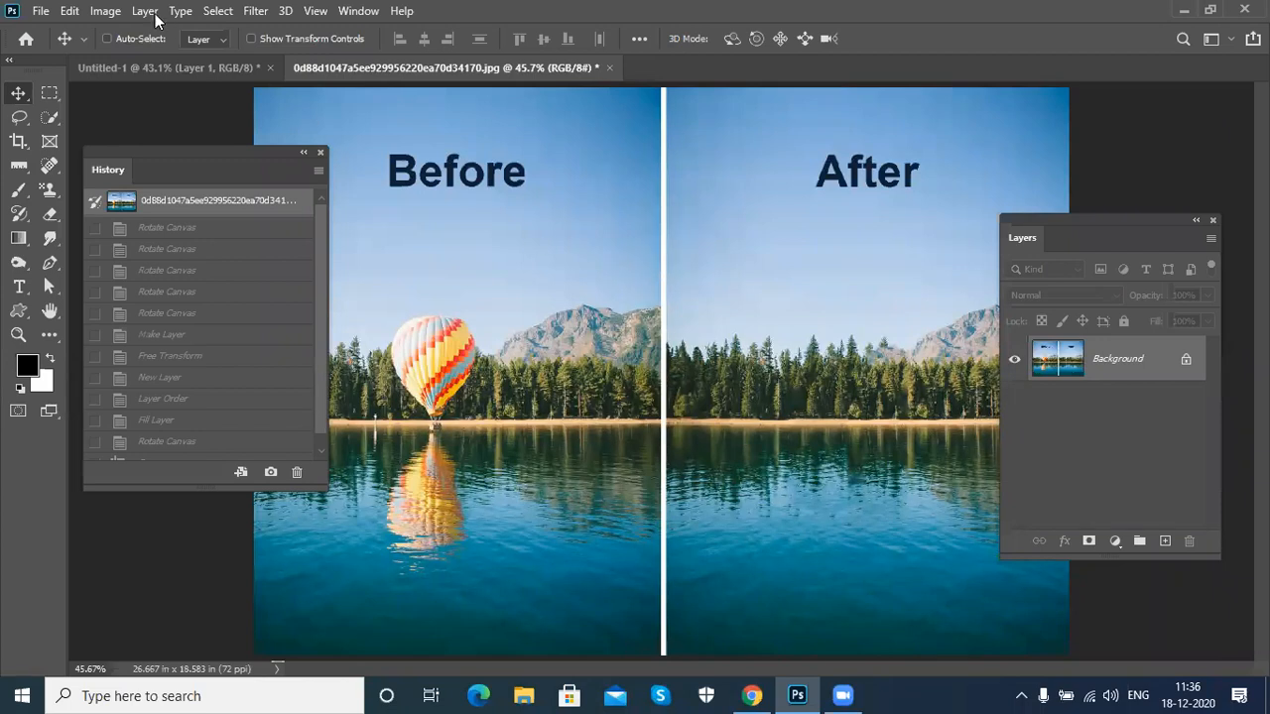
left_click(103, 11)
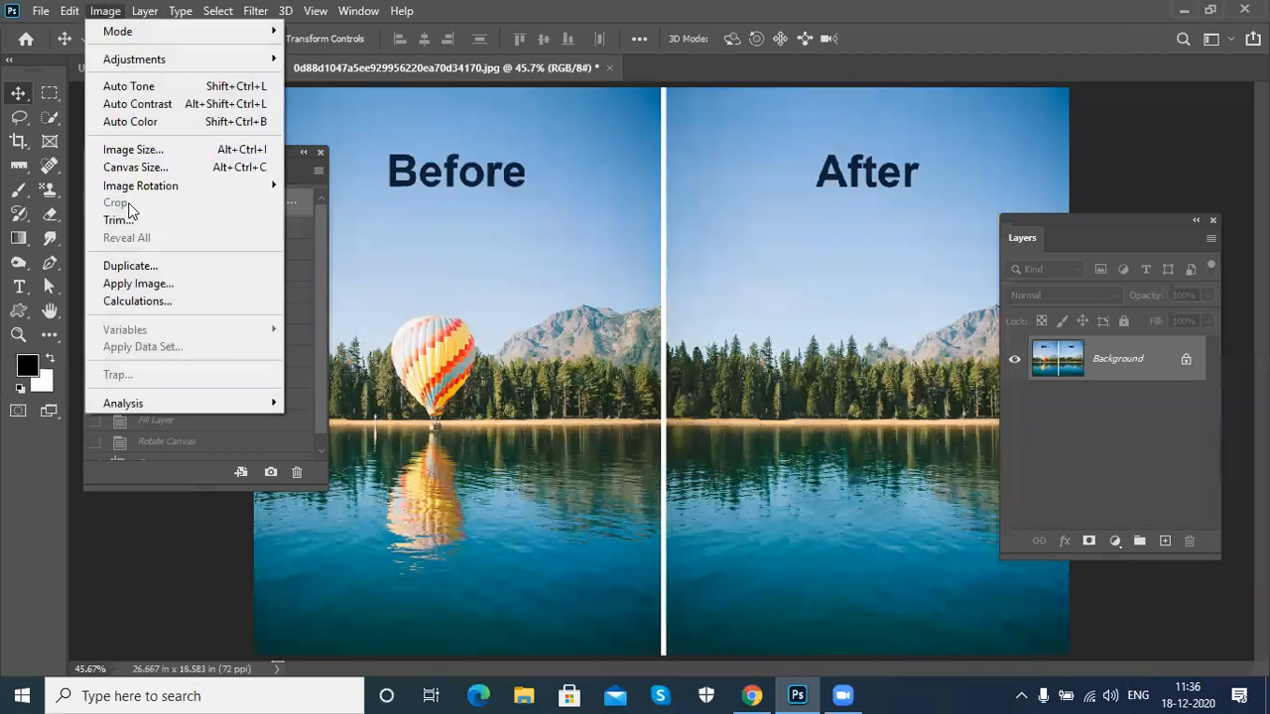
left_click(471, 236)
Step: With the History panel closed, crop the image to a rectangular marquee about 11.2 × 4.3 in around the Before text, and undo the crop
left_click(321, 152)
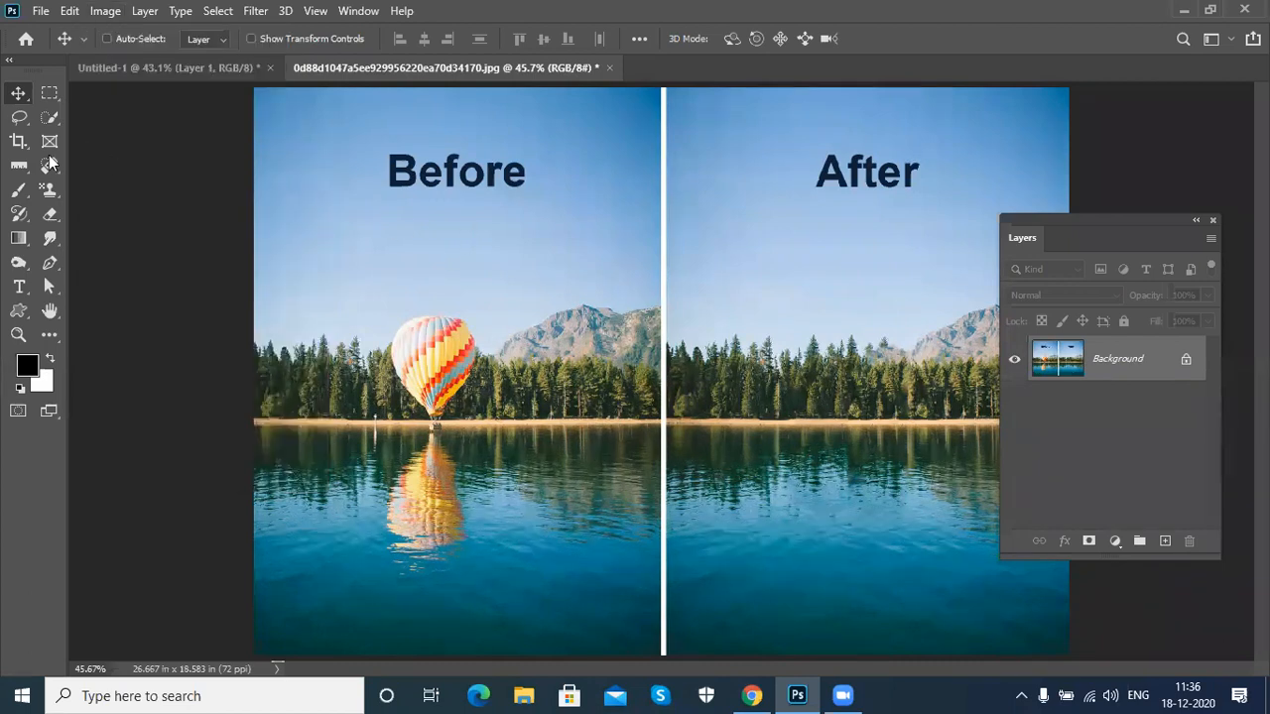
left_click(49, 94)
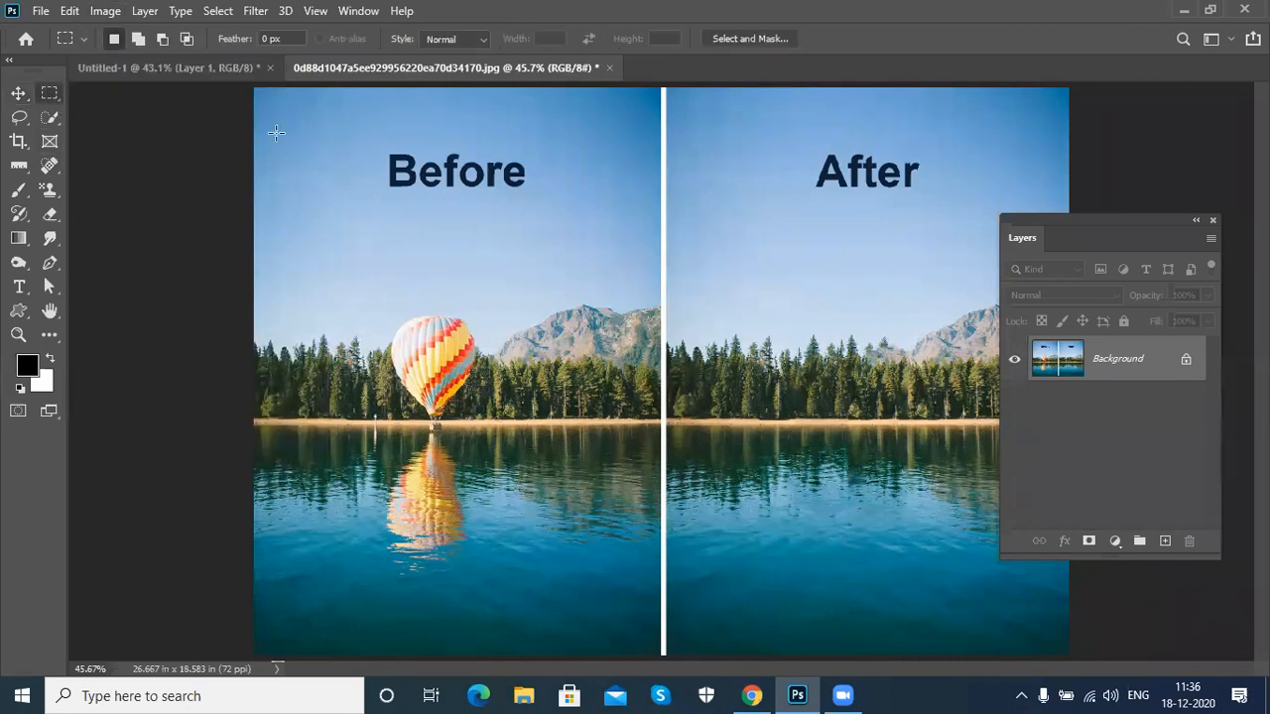
left_click_drag(290, 122, 631, 252)
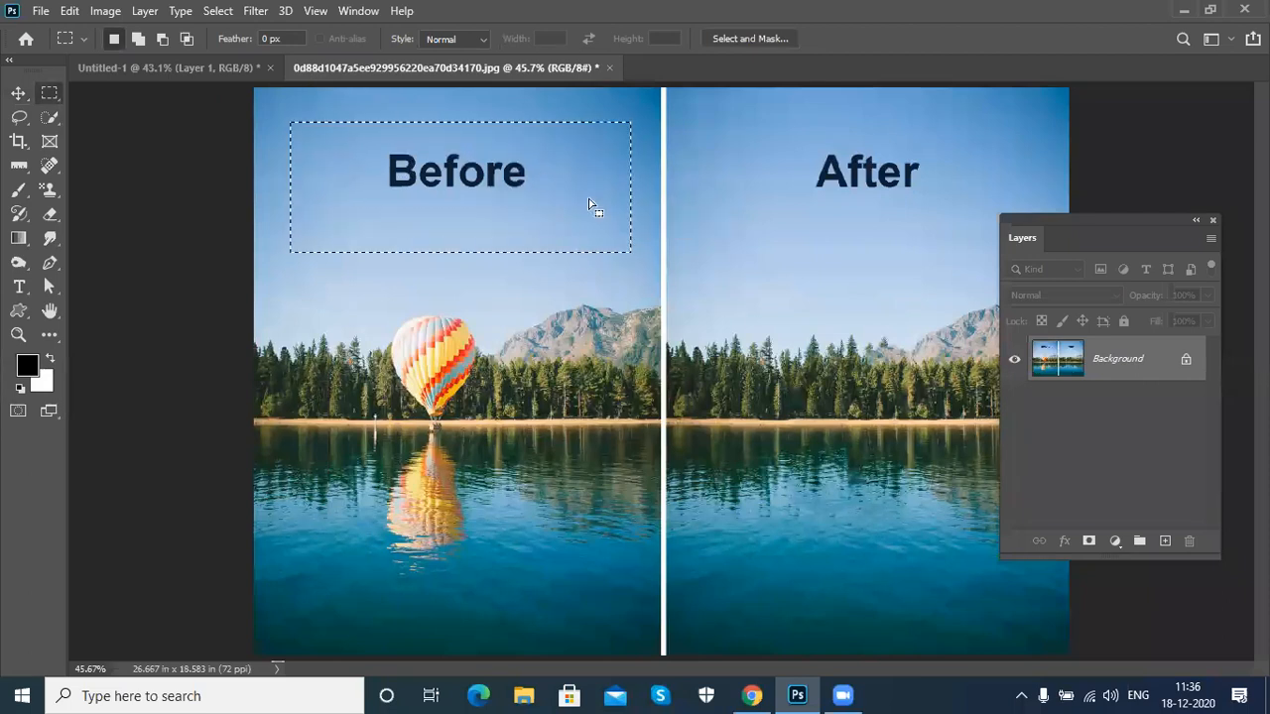
left_click(106, 12)
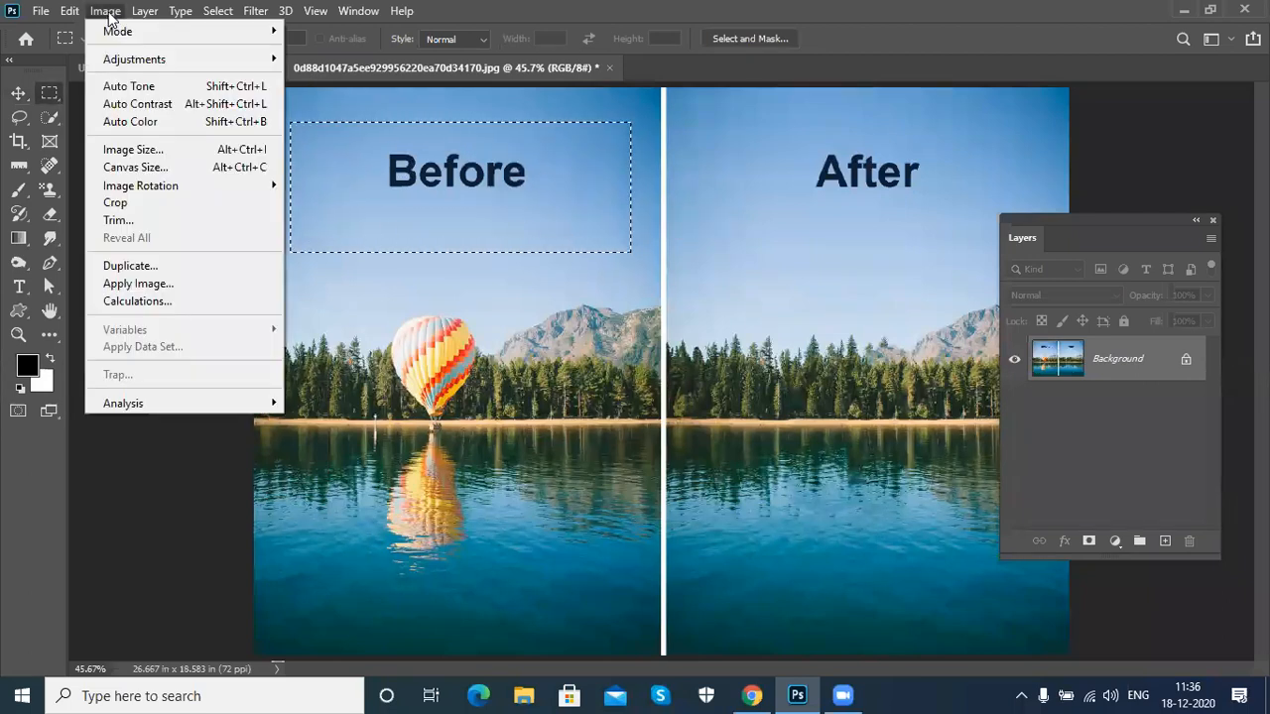
left_click(147, 201)
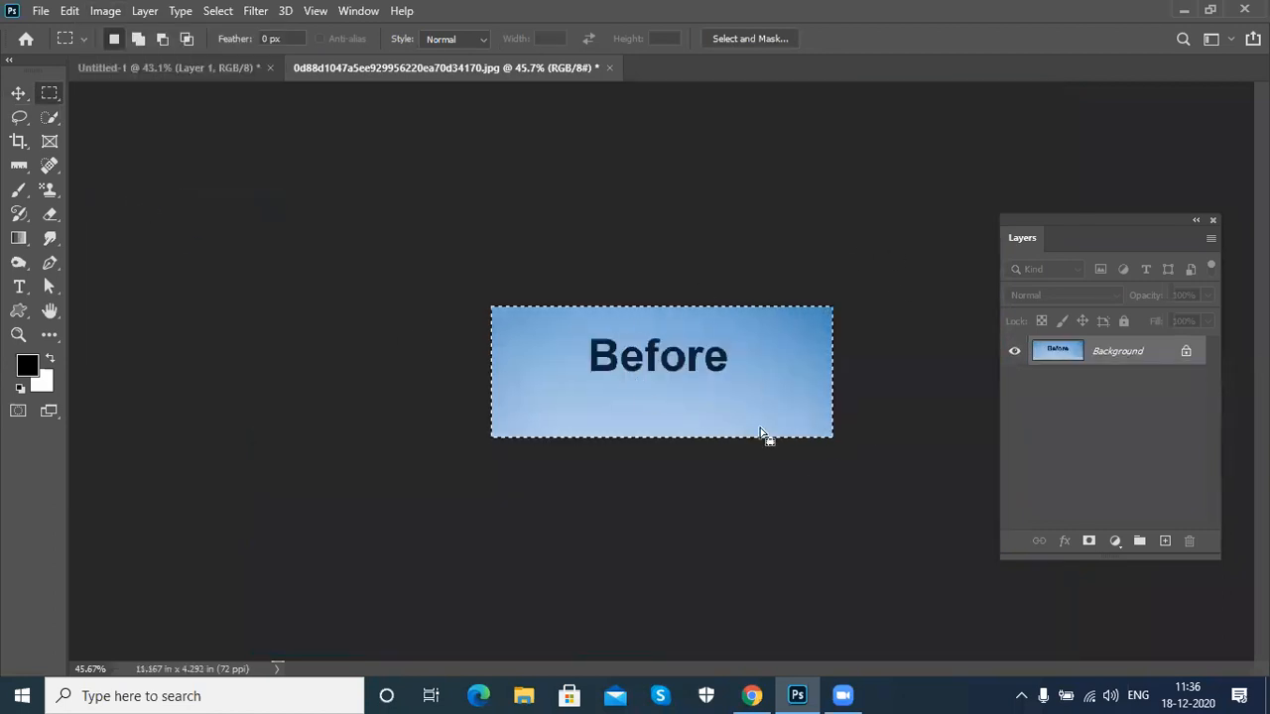
key("ctrl+z")
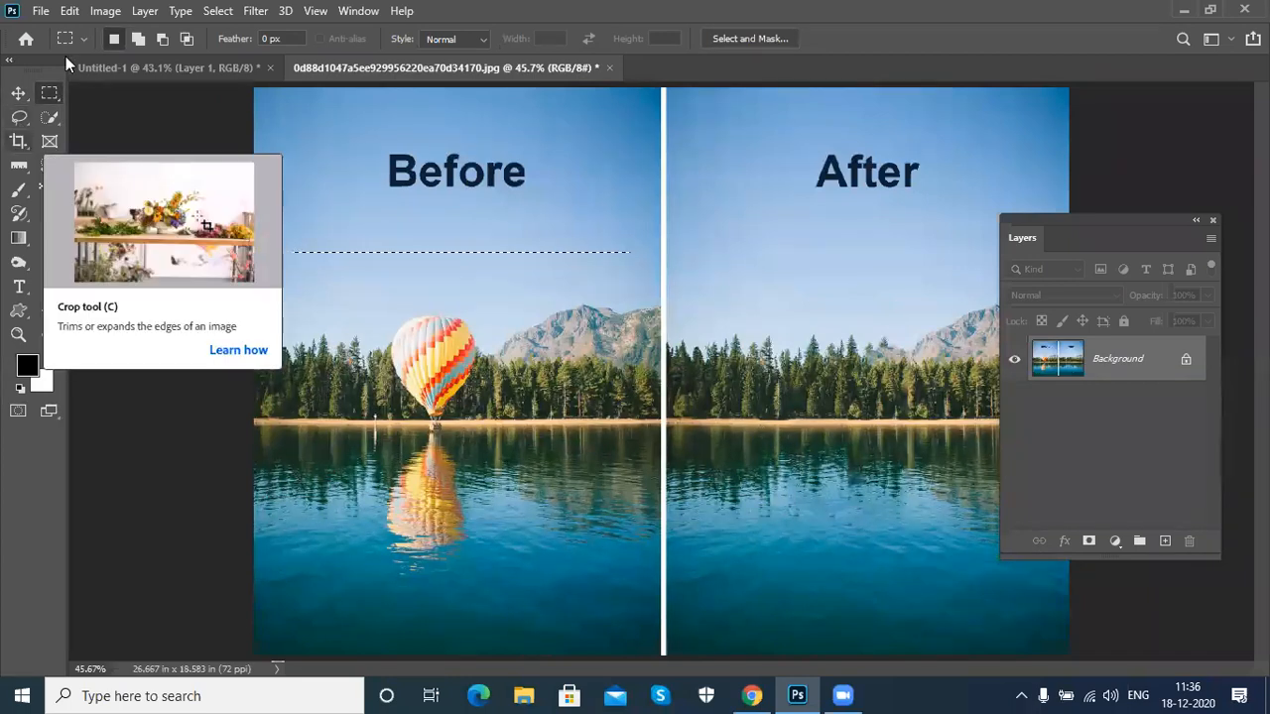
Step: Convert the Background into a regular layer and scale it down about its center to about 64% with Free Transform
left_click(107, 12)
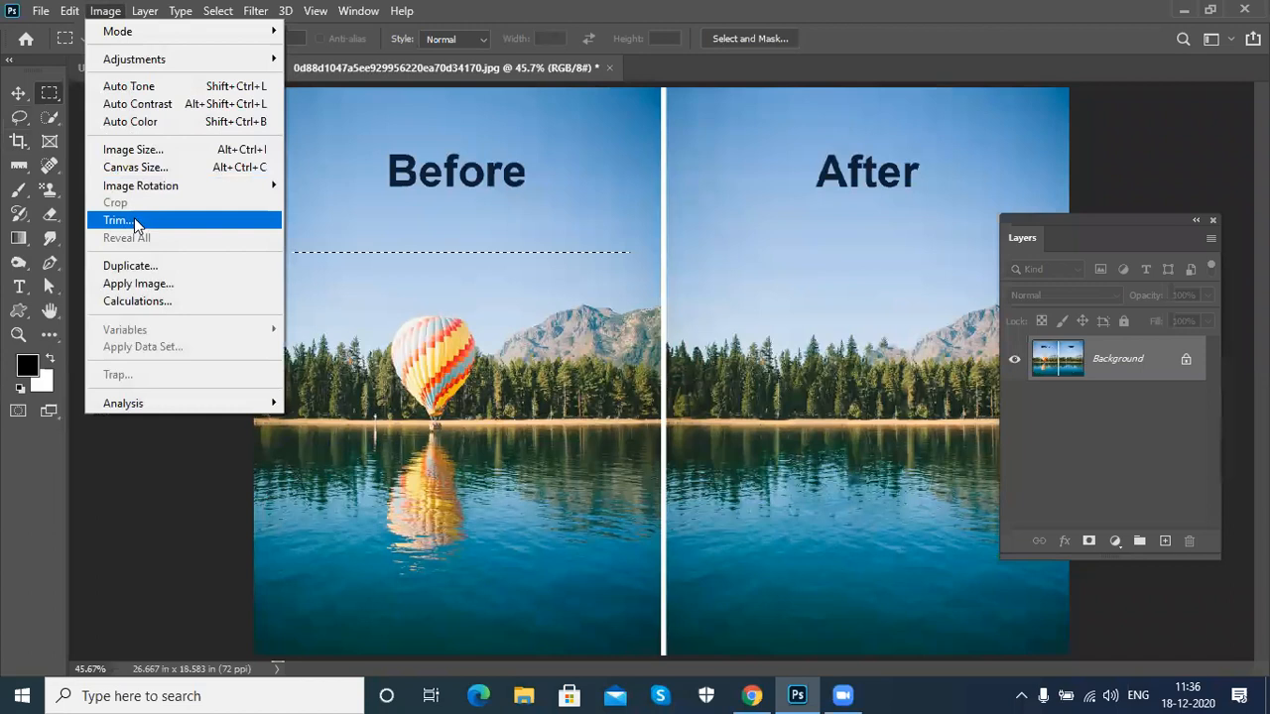
double_click(1135, 370)
key("Return")
left_click(895, 192)
key("ctrl+t")
left_click_drag(1068, 89, 920, 198)
key("Return")
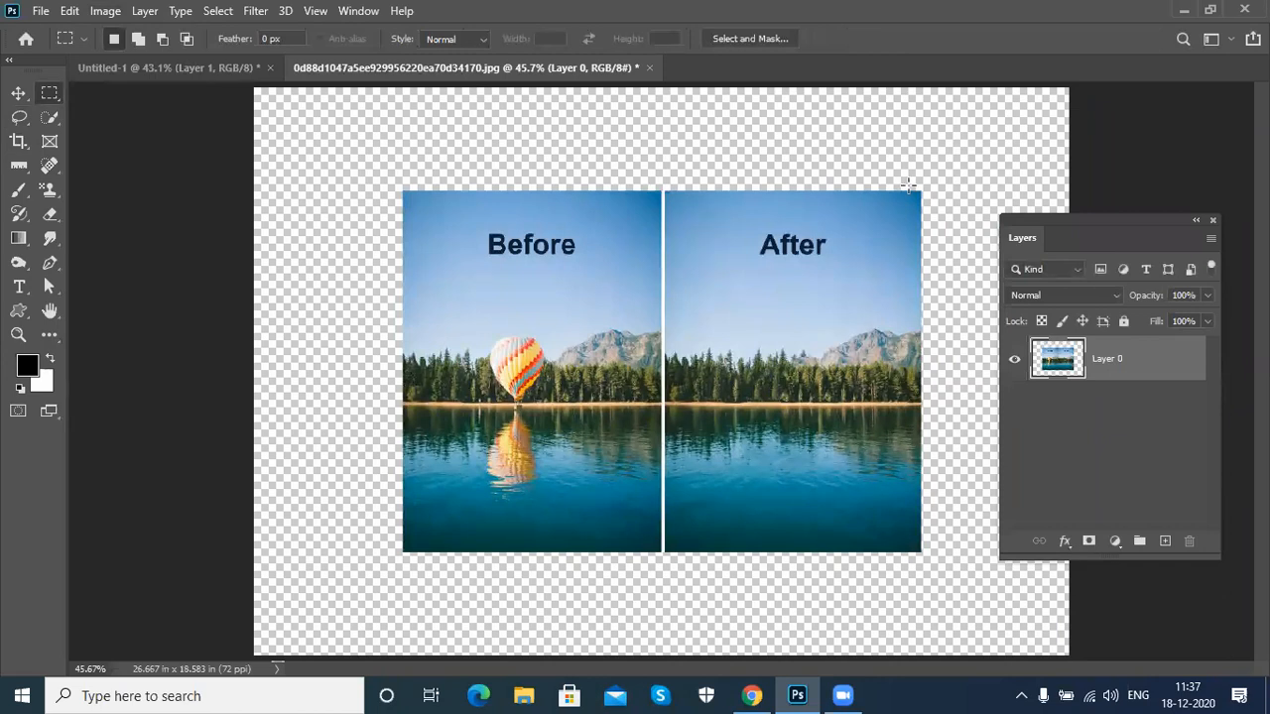
Step: Trim away the transparent pixels above and below the image, leaving the left and right sides untrimmed
left_click(102, 11)
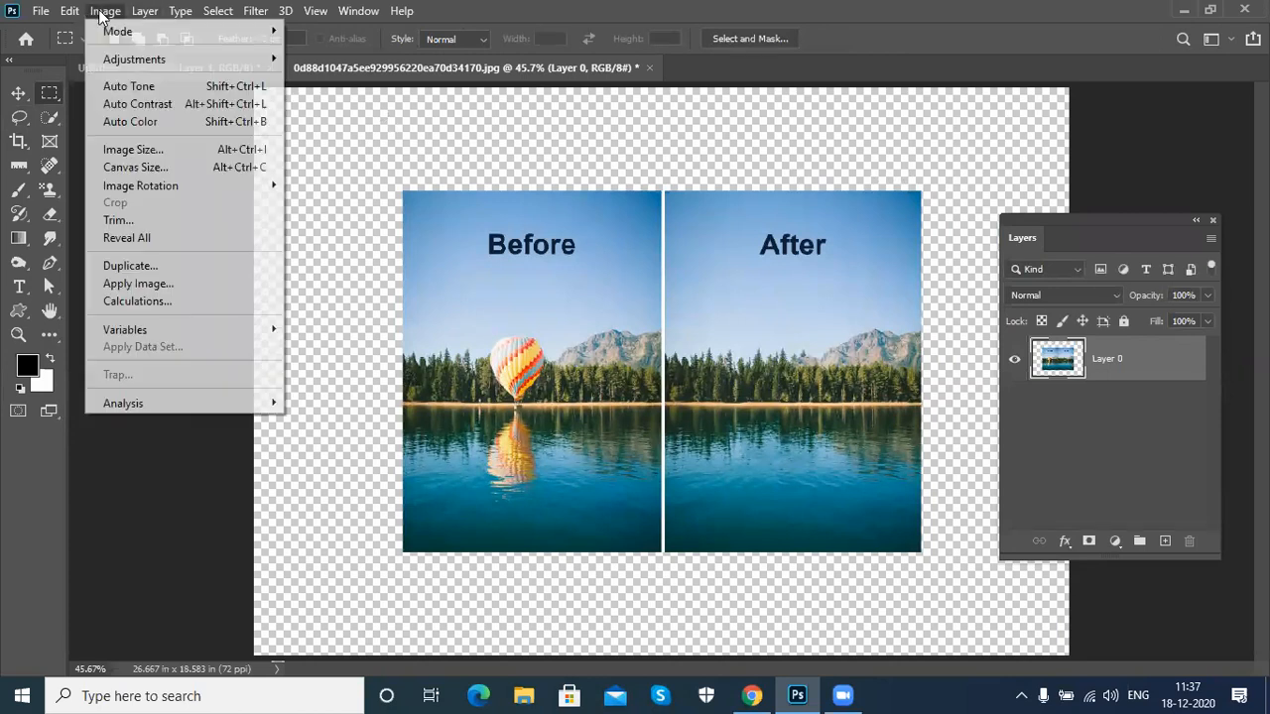
left_click(170, 221)
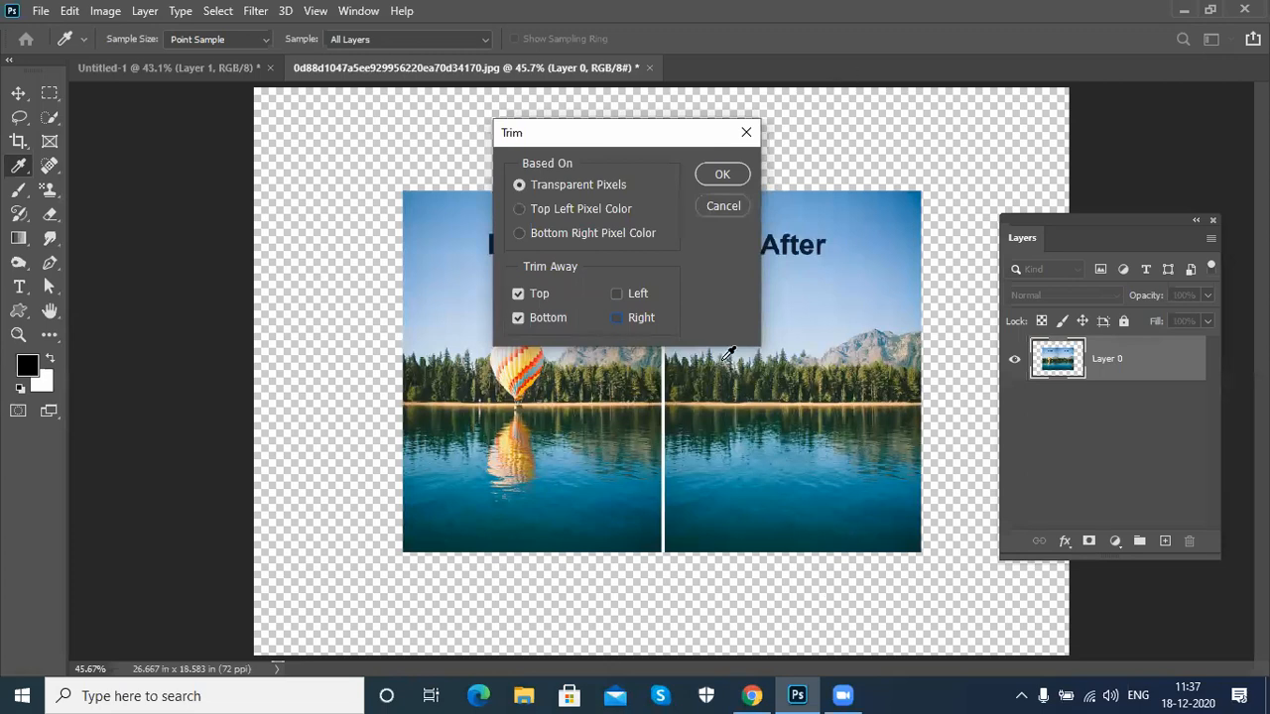
left_click(723, 176)
key("m")
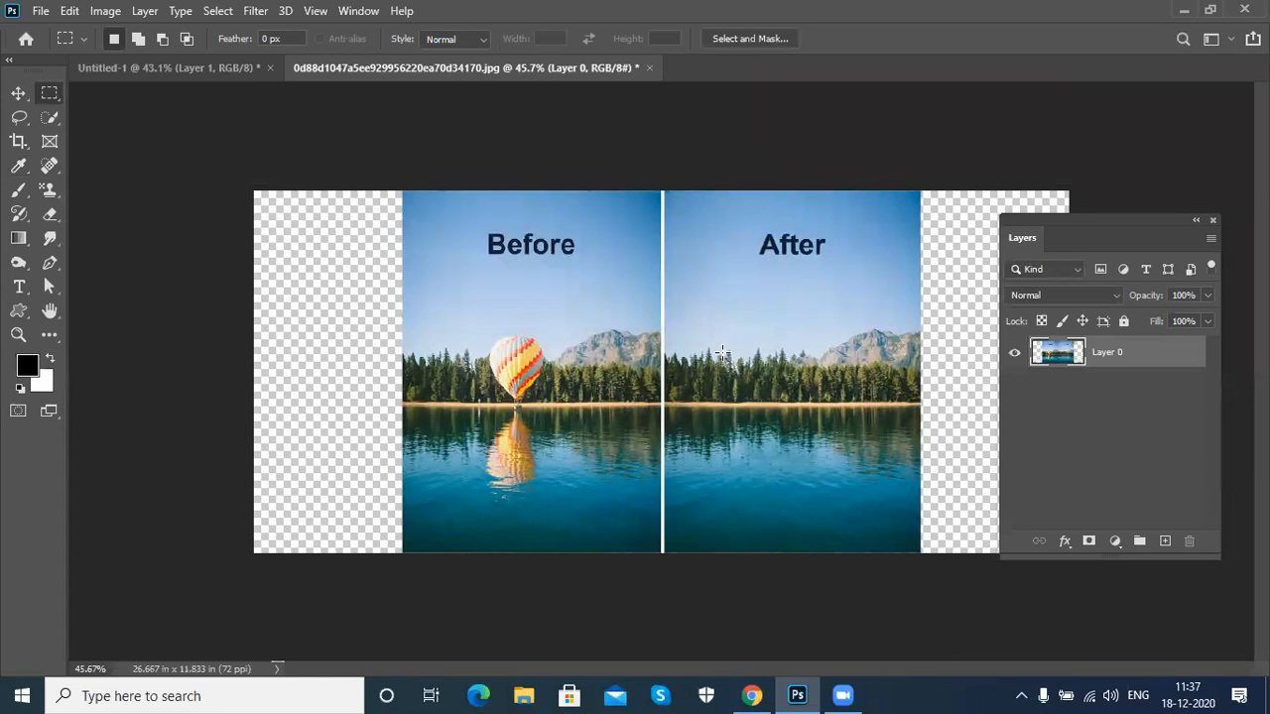
Step: Trim away the transparent pixels on the image's left and right sides, and undo this and the earlier trim
left_click(117, 14)
left_click(154, 214)
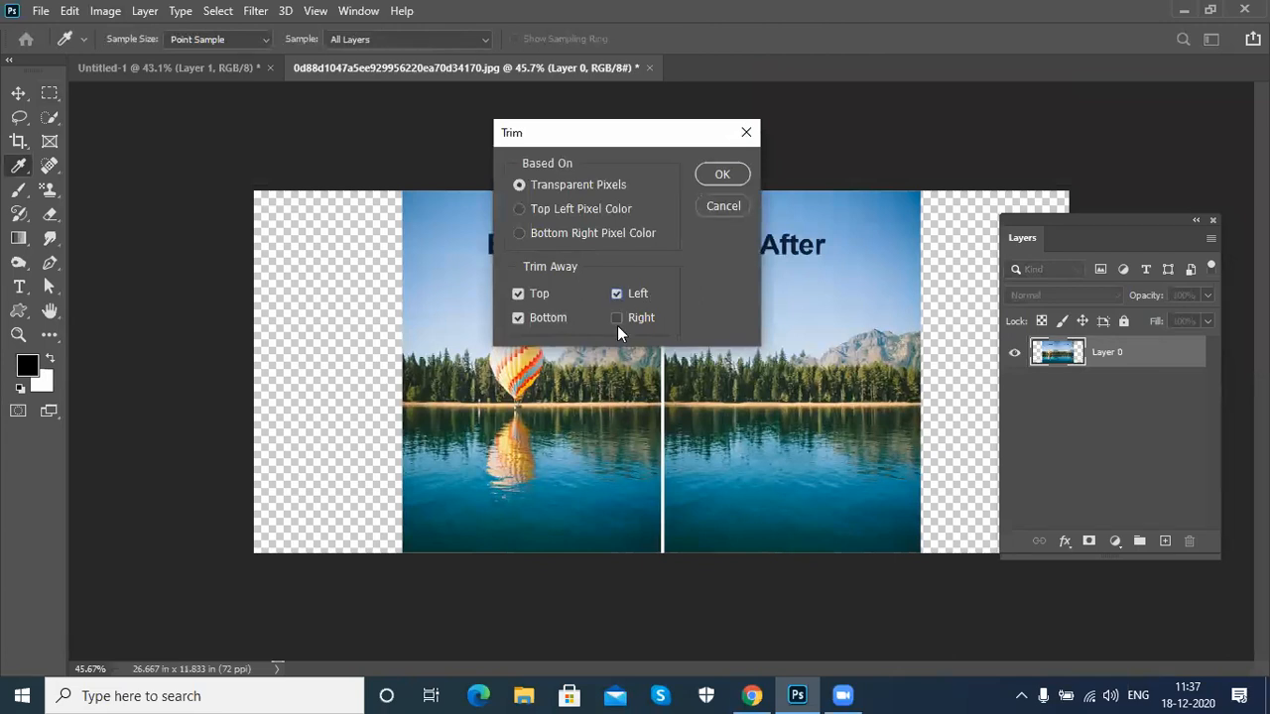
left_click(723, 176)
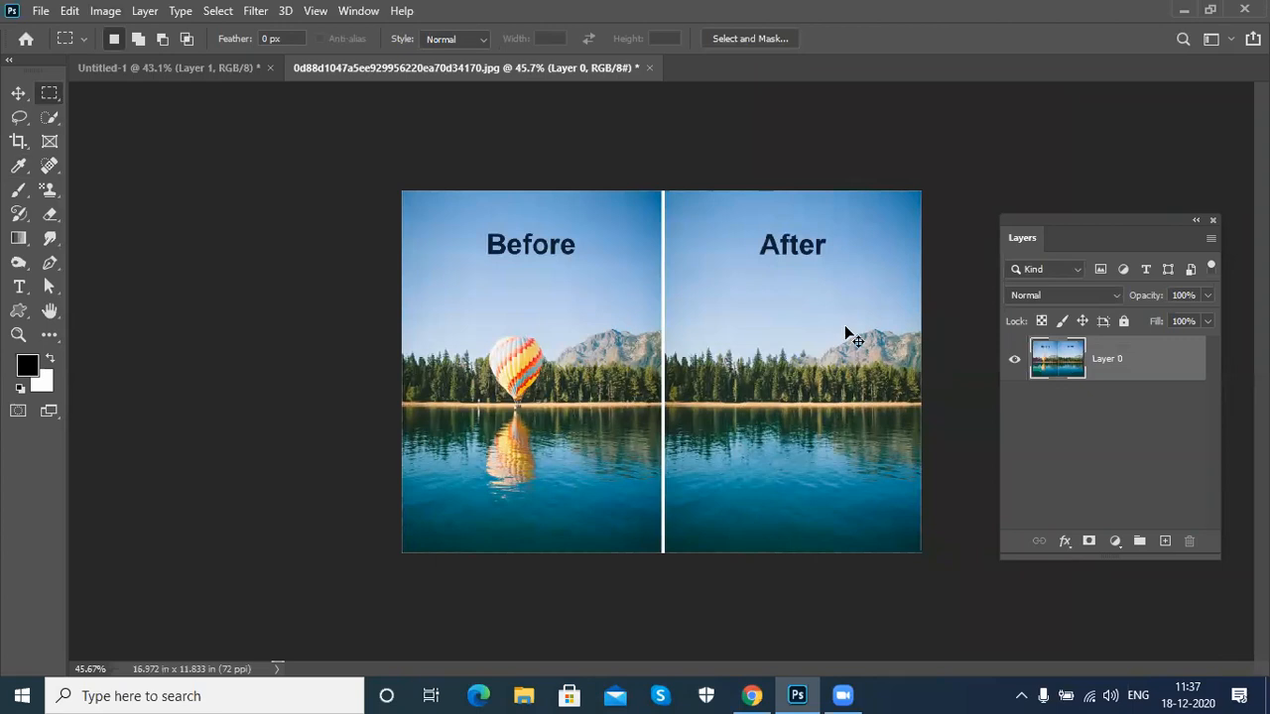
key("ctrl+z")
key("ctrl+z")
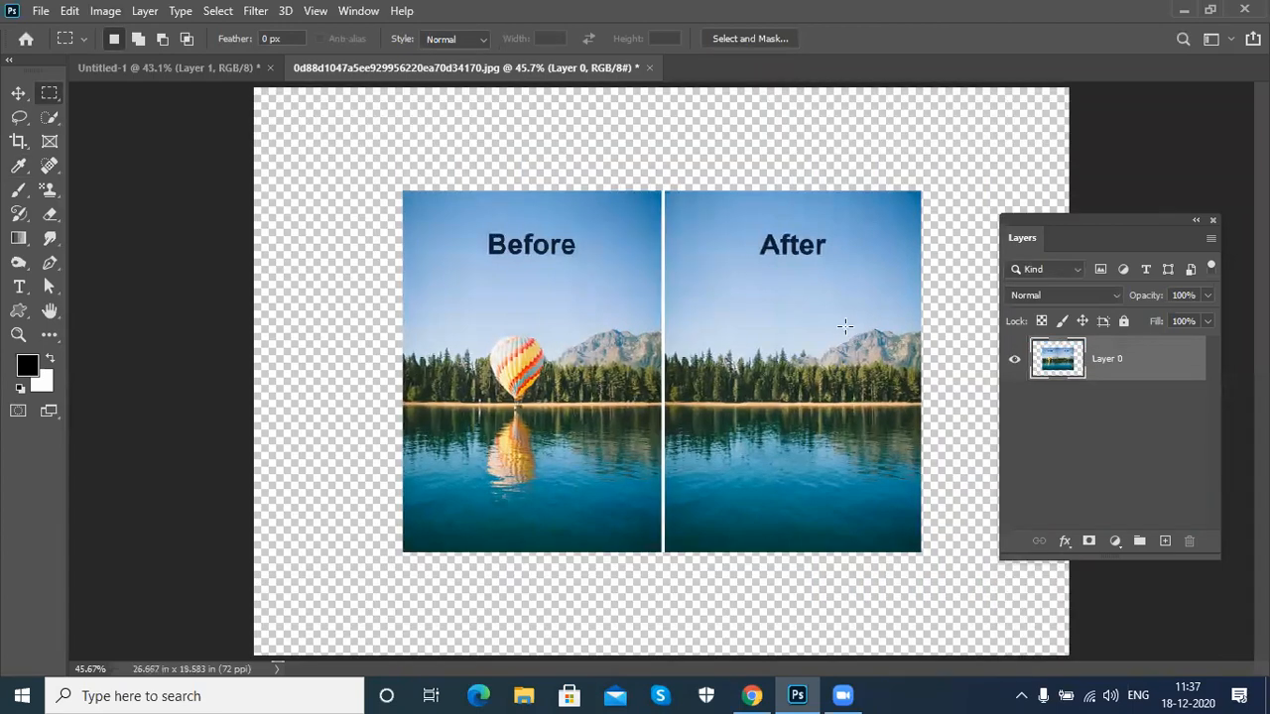
Step: Look over the Reveal All command, switch to the Move tool, and undo the Free Transform scaling of the layer
left_click(107, 12)
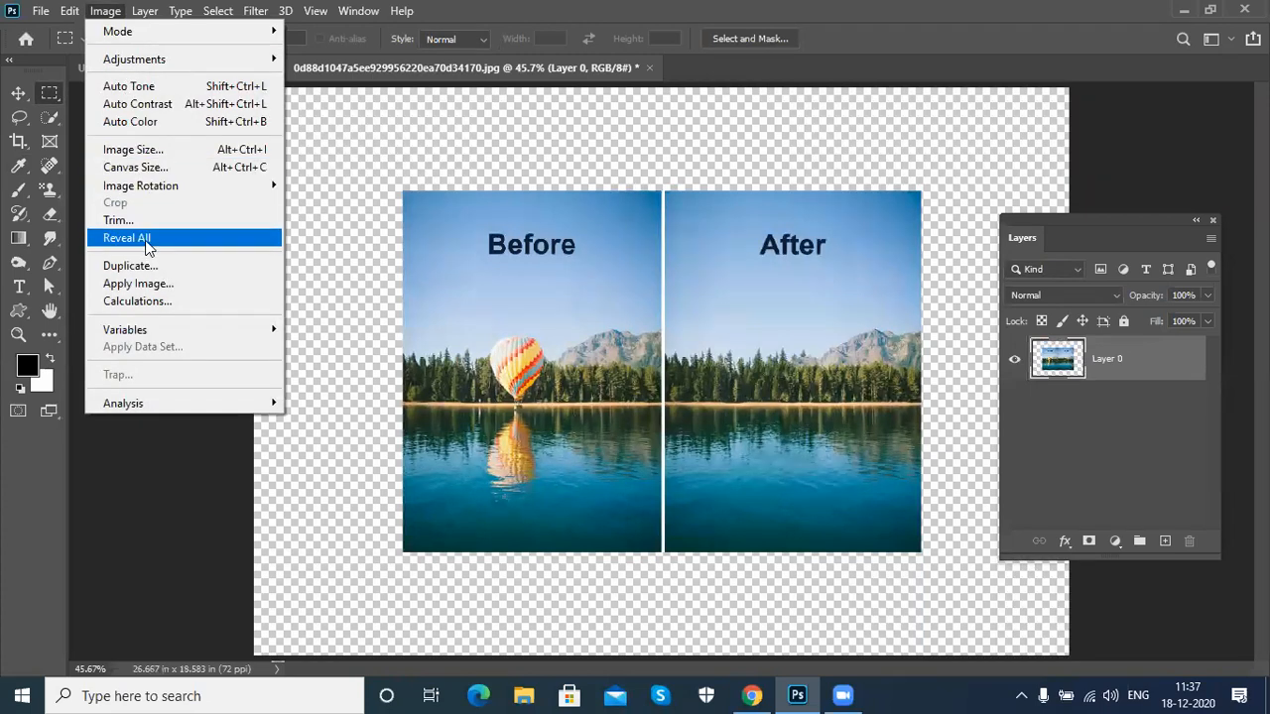
left_click(18, 92)
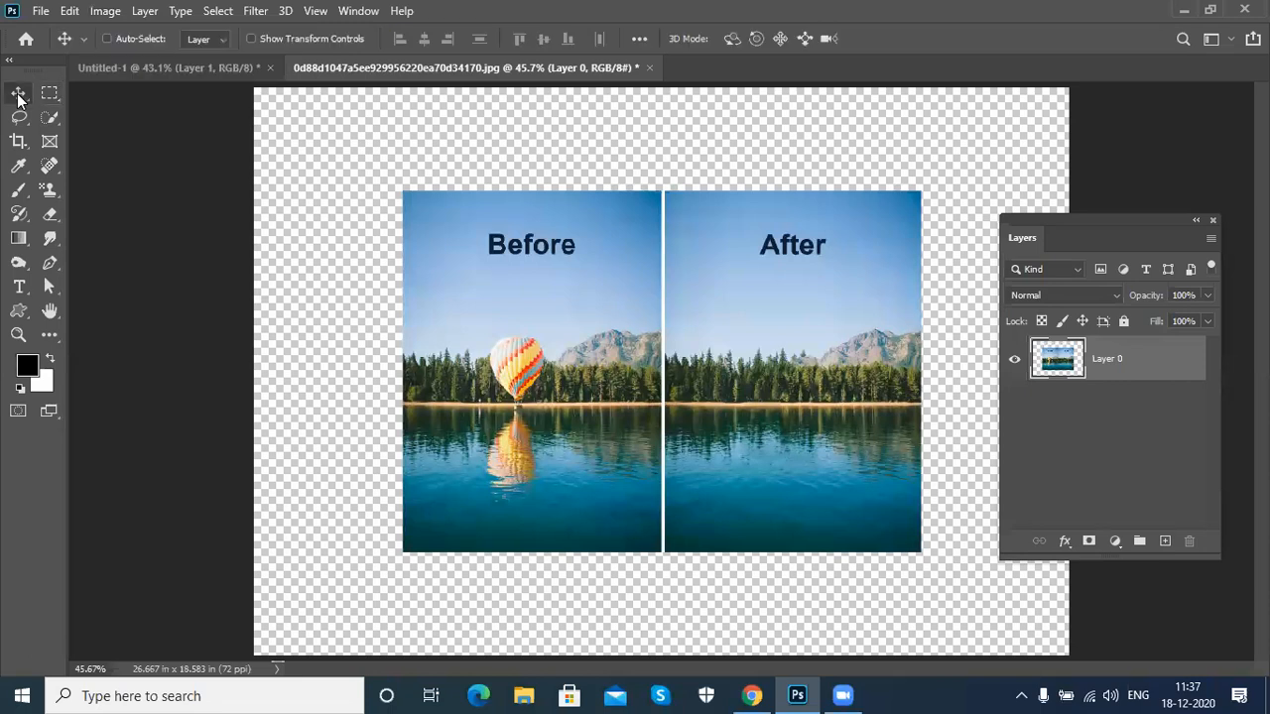
key("ctrl")
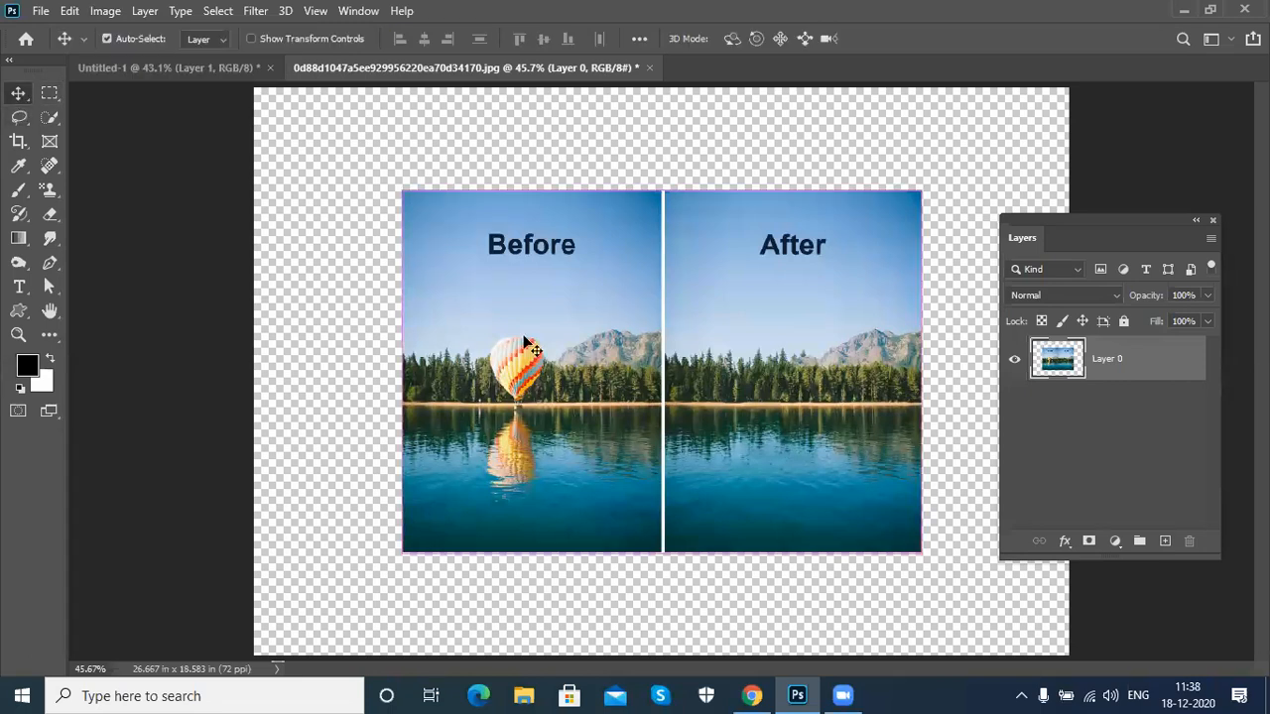
key("ctrl+z")
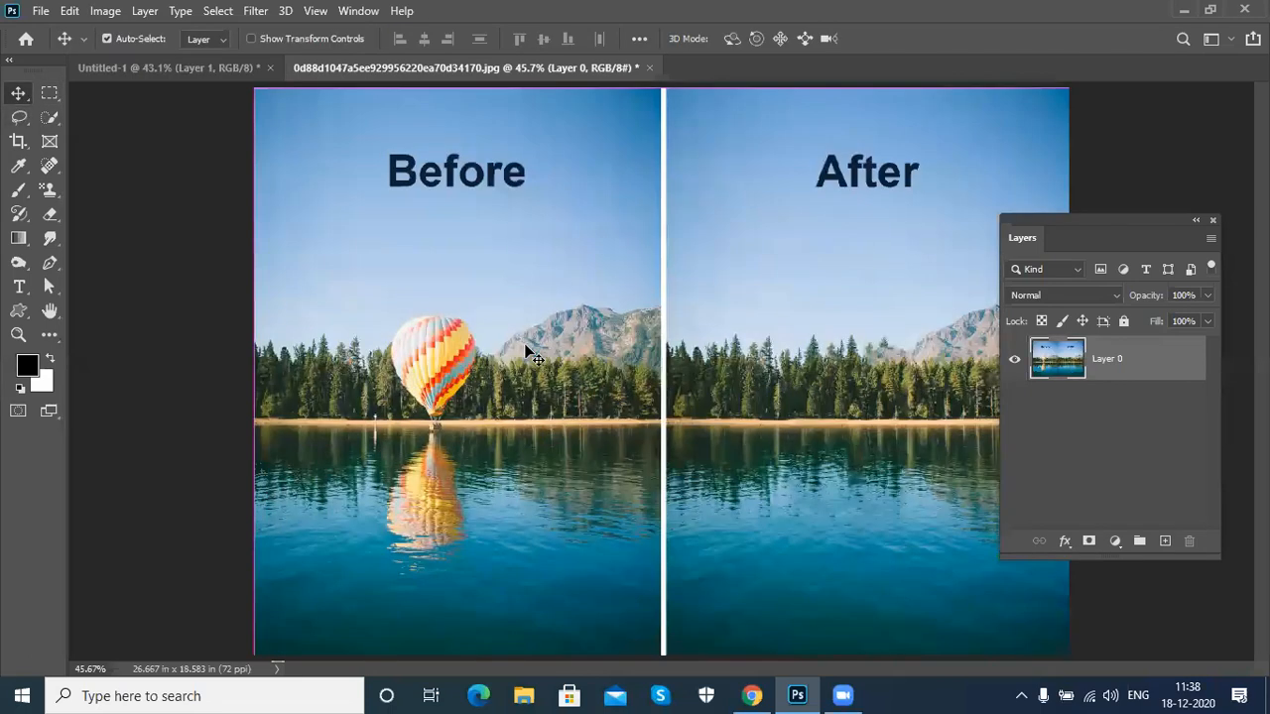
Step: Check the document's width and height in the Image Size dialog without changing them
left_click(105, 11)
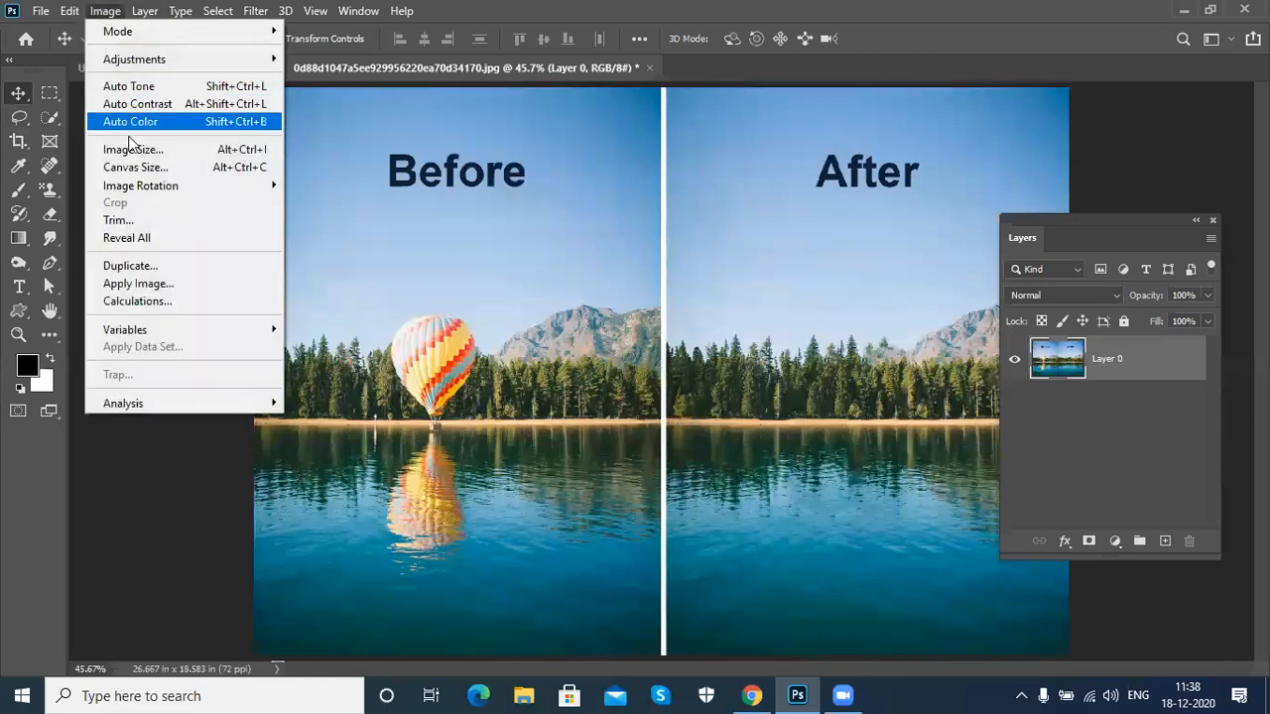
left_click(129, 150)
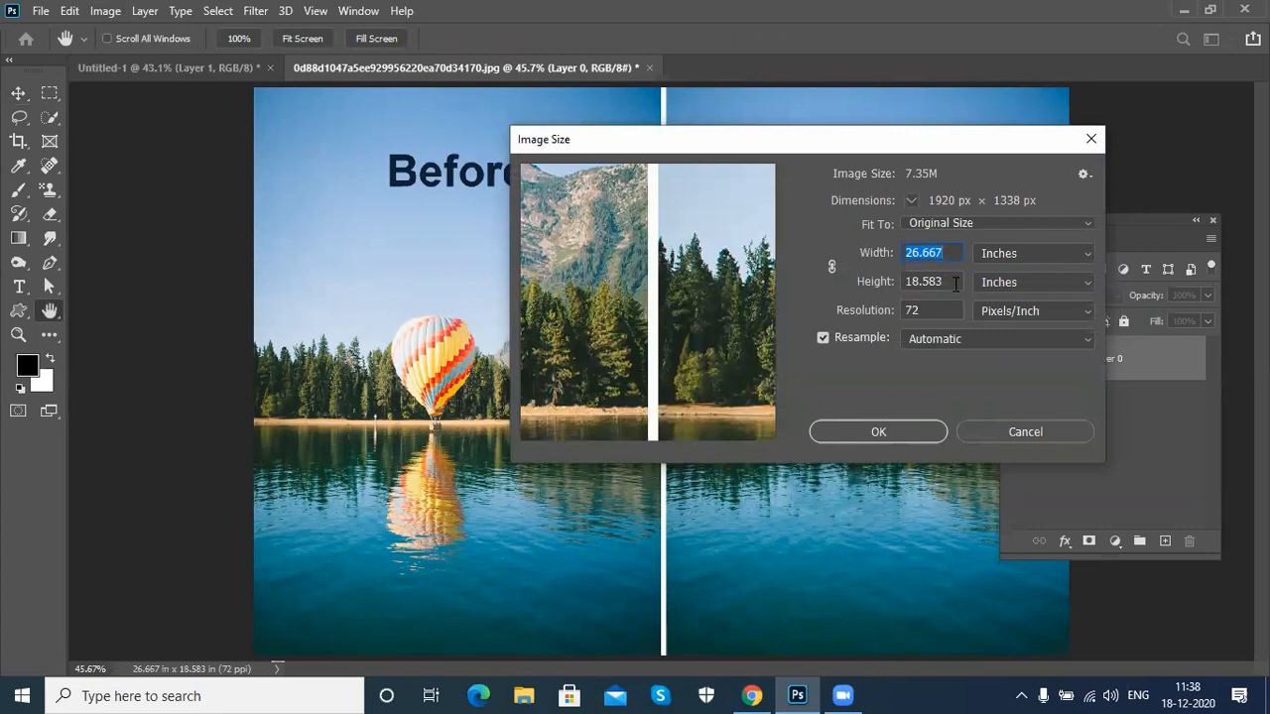
left_click(993, 428)
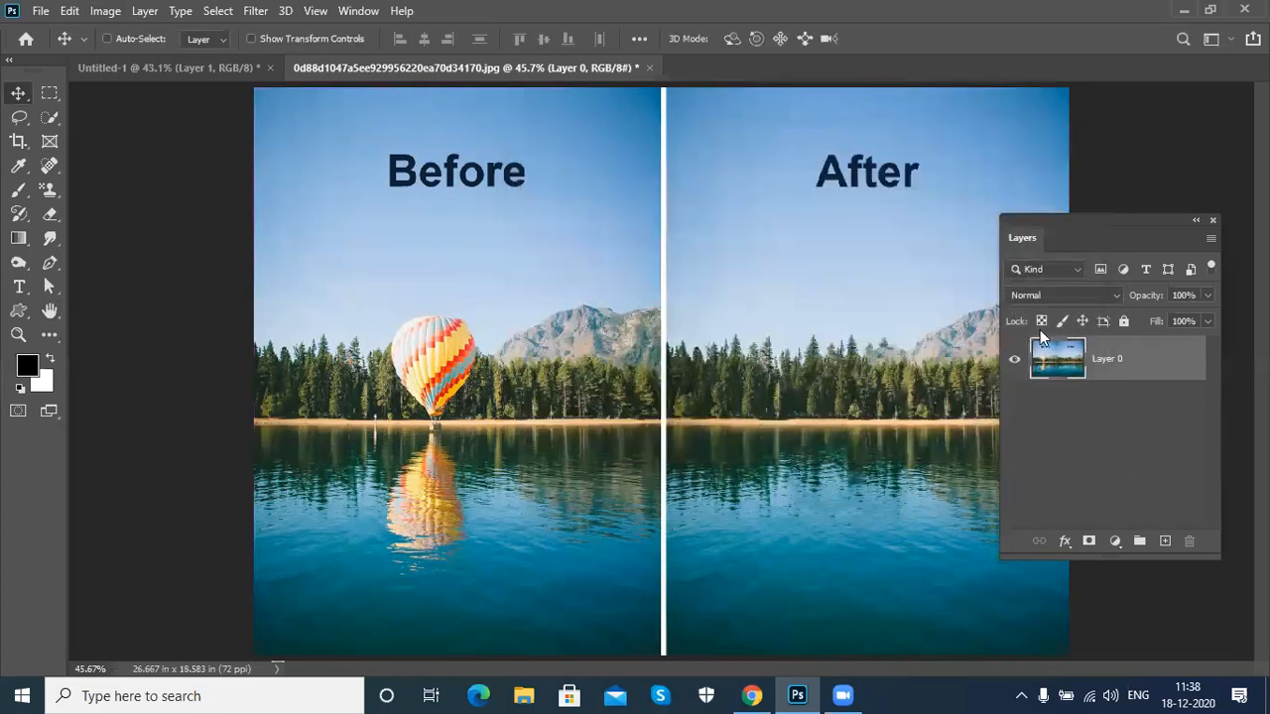
Step: Scale the layer up about its center with Free Transform to about 34.8 × 24.25 in, past the canvas edges
key("ctrl+t")
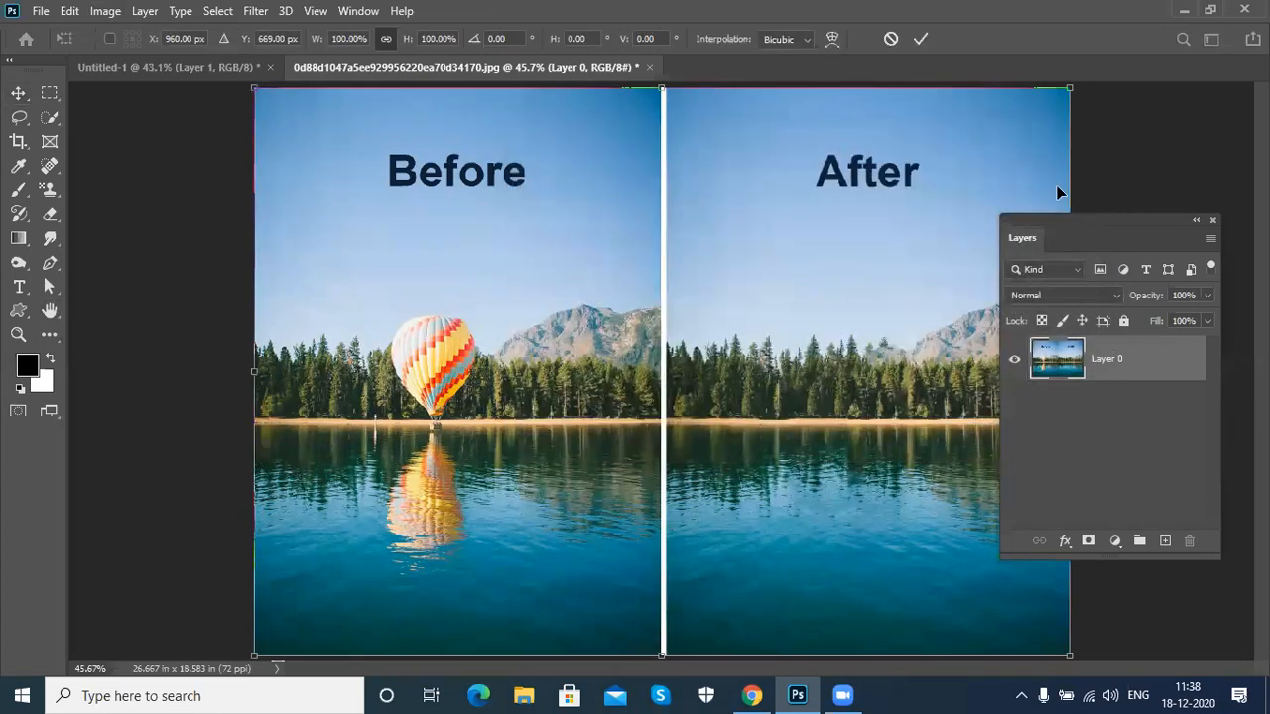
key("ctrl+minus")
key("ctrl+minus")
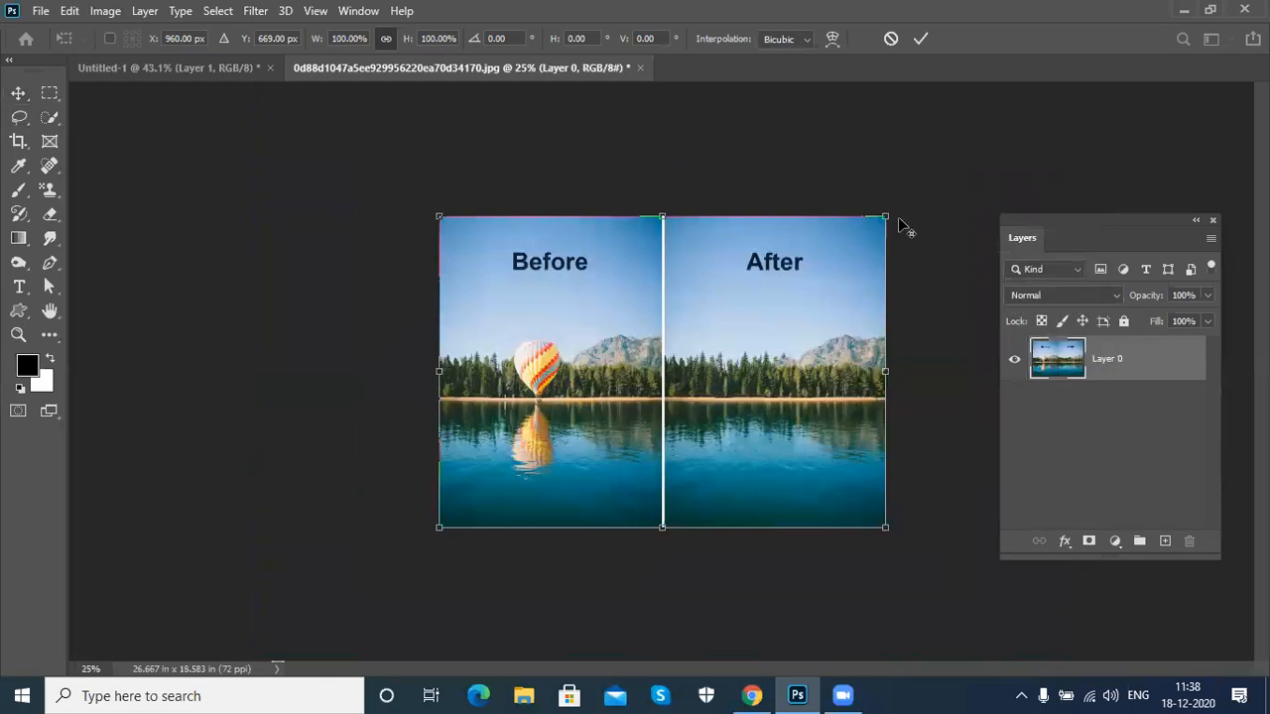
left_click_drag(886, 214, 948, 158)
key("Escape")
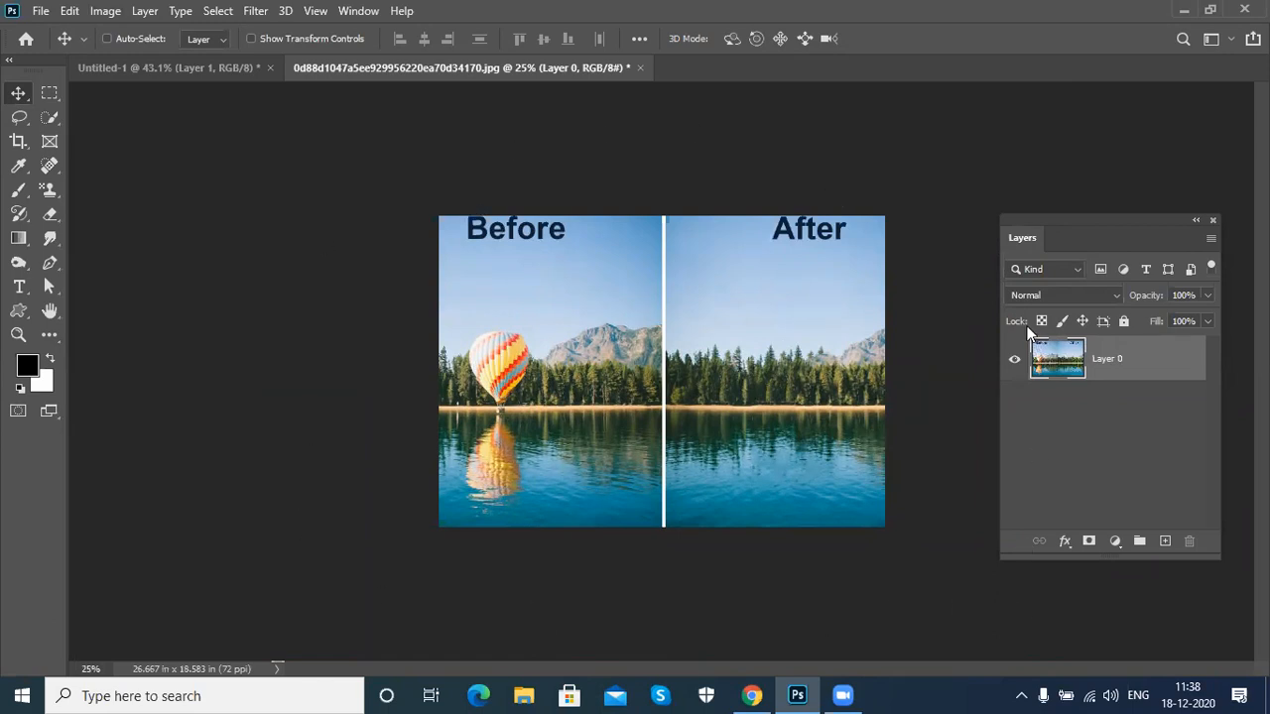
mouse_move(837, 317)
left_mouse_down()
mouse_move(794, 326)
mouse_move(819, 332)
left_mouse_up()
Step: Expand the canvas to the whole enlarged layer with Reveal All, and check the new dimensions in Image Size
left_click(105, 10)
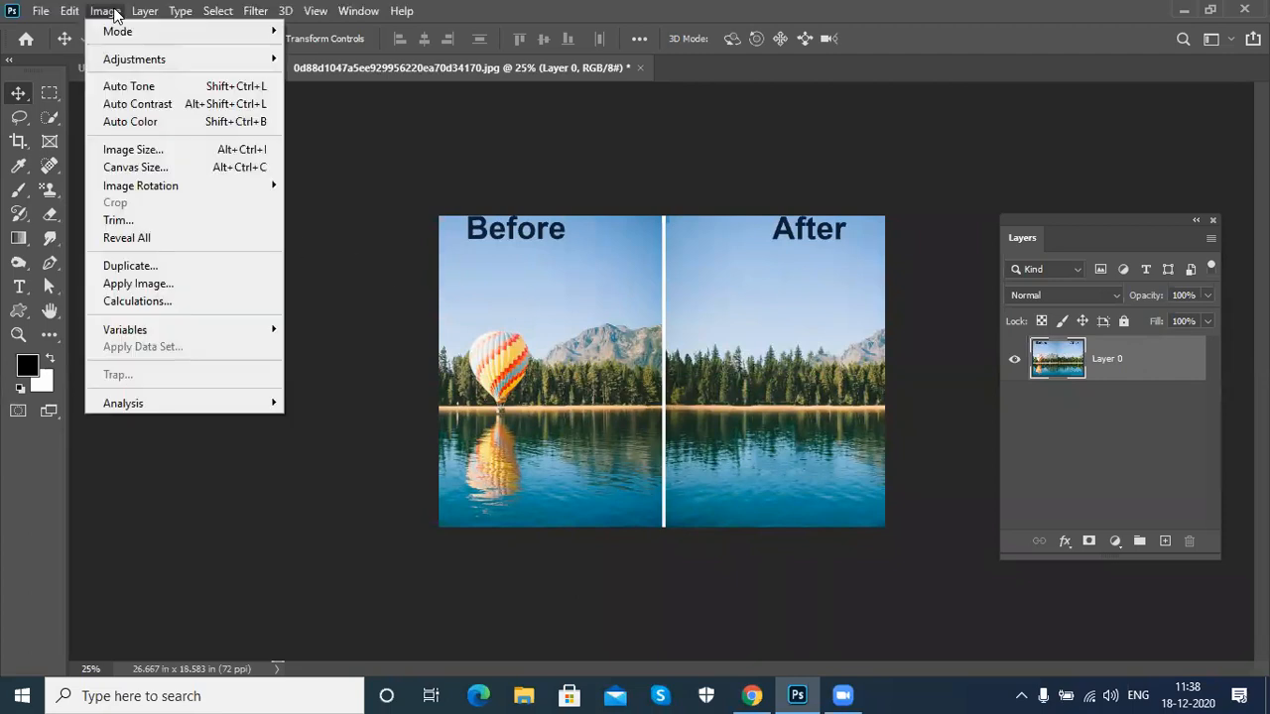
left_click(148, 240)
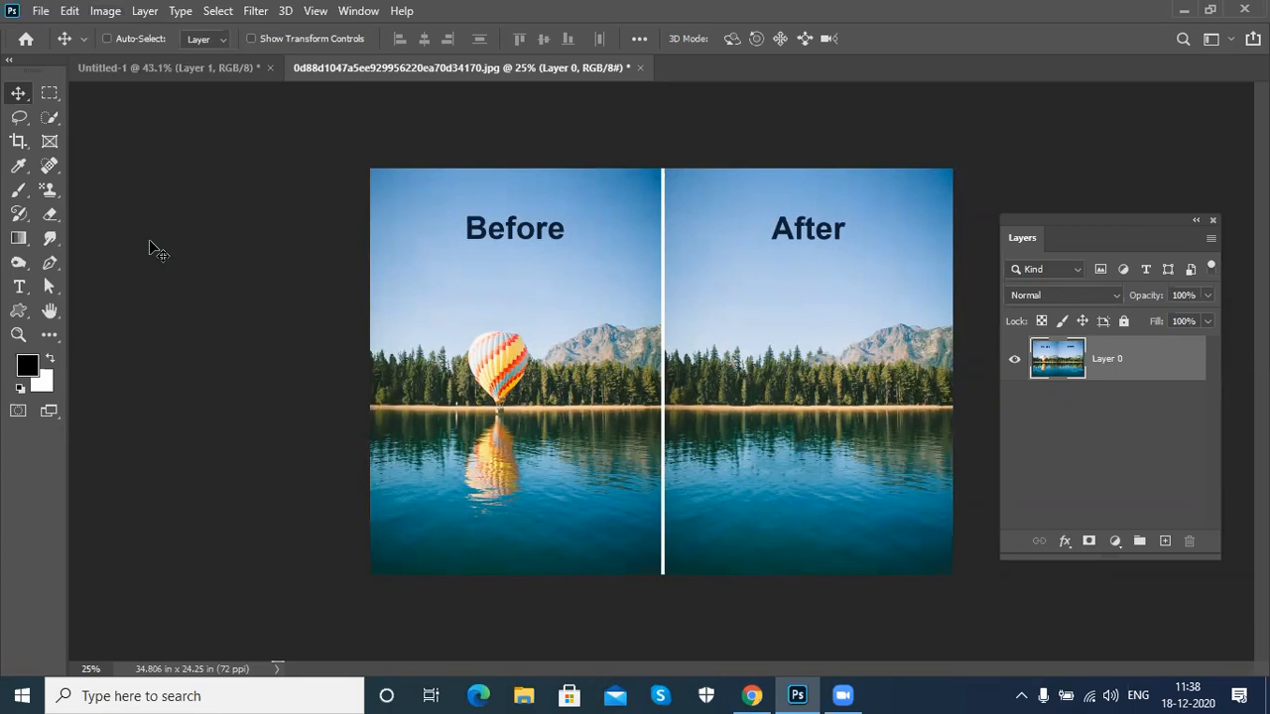
left_click(104, 11)
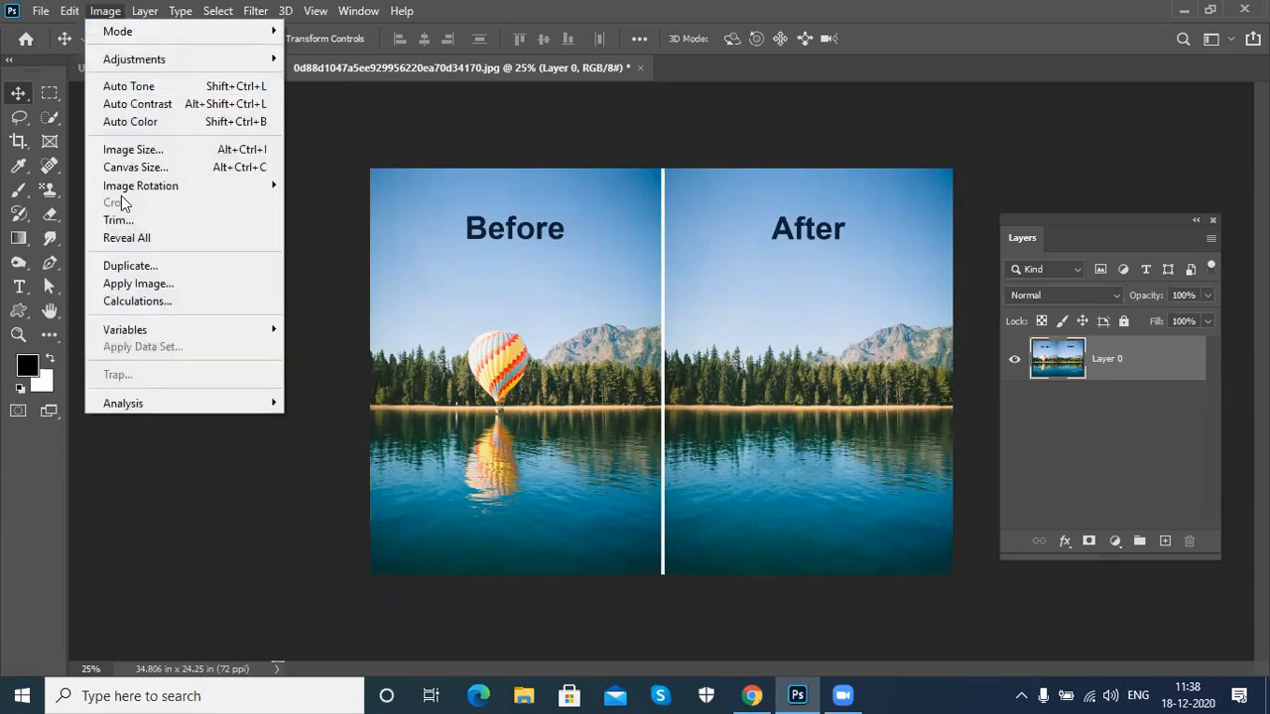
left_click(145, 154)
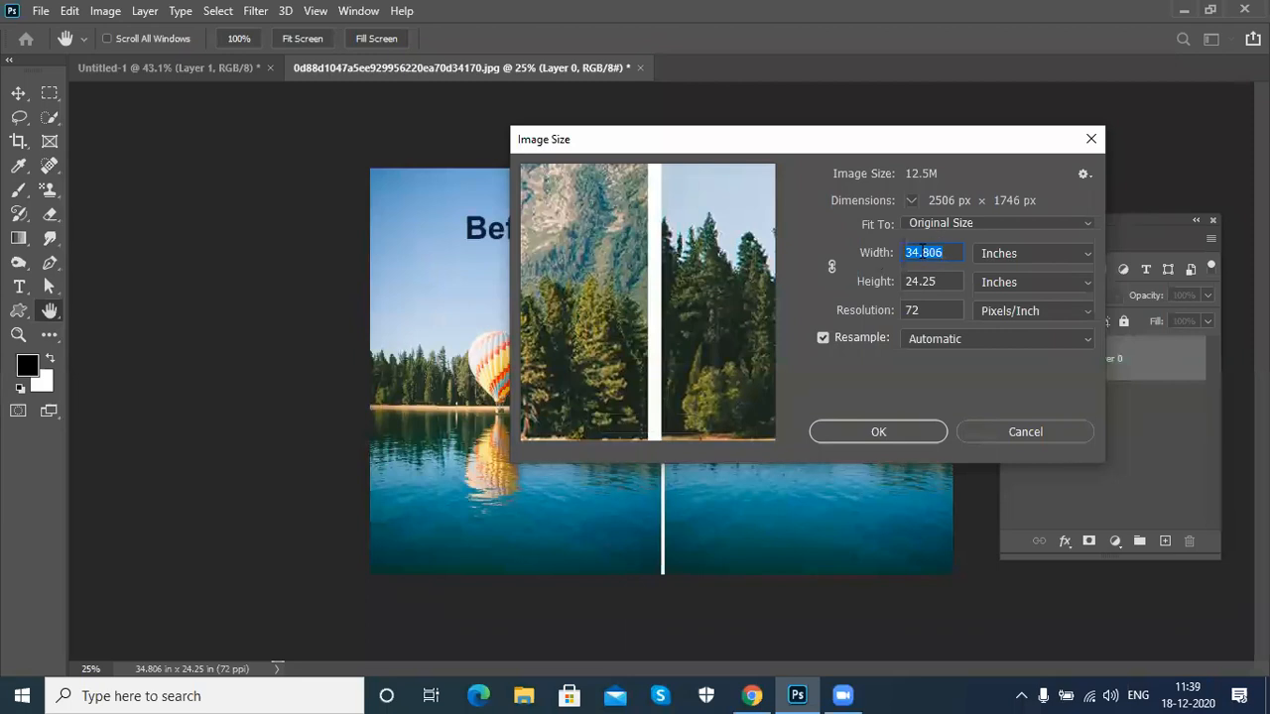
left_click(1040, 429)
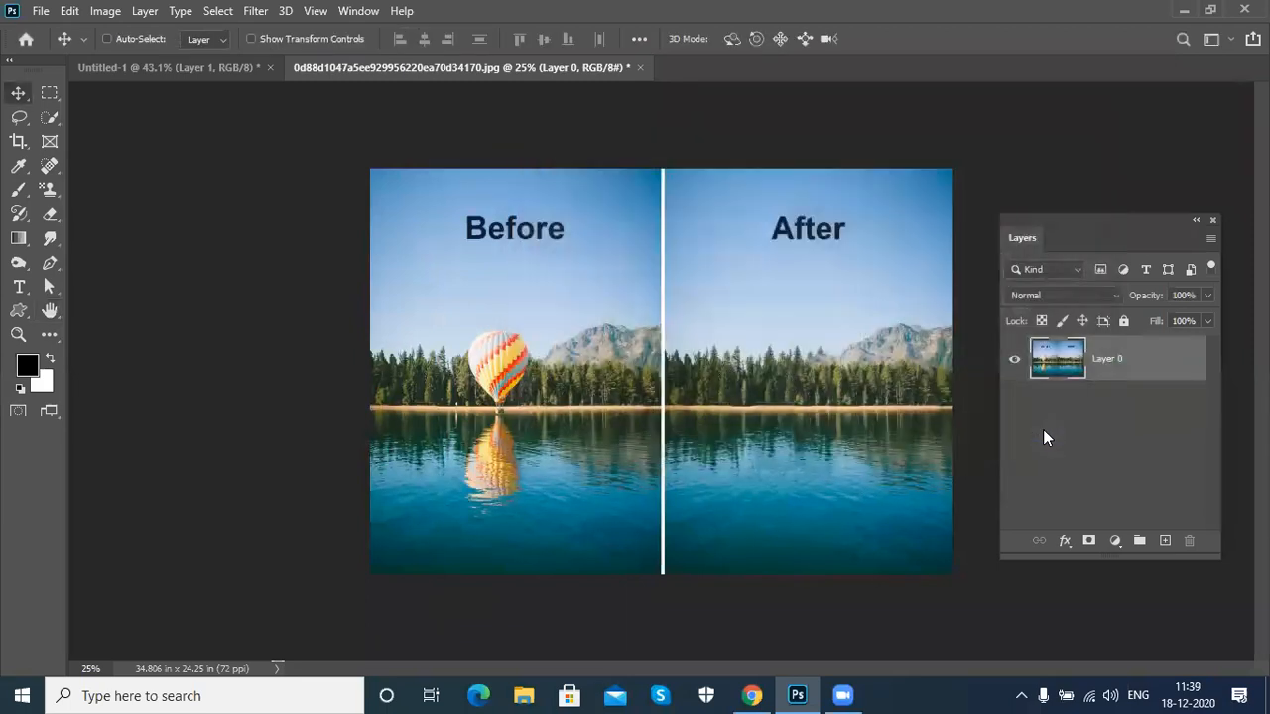
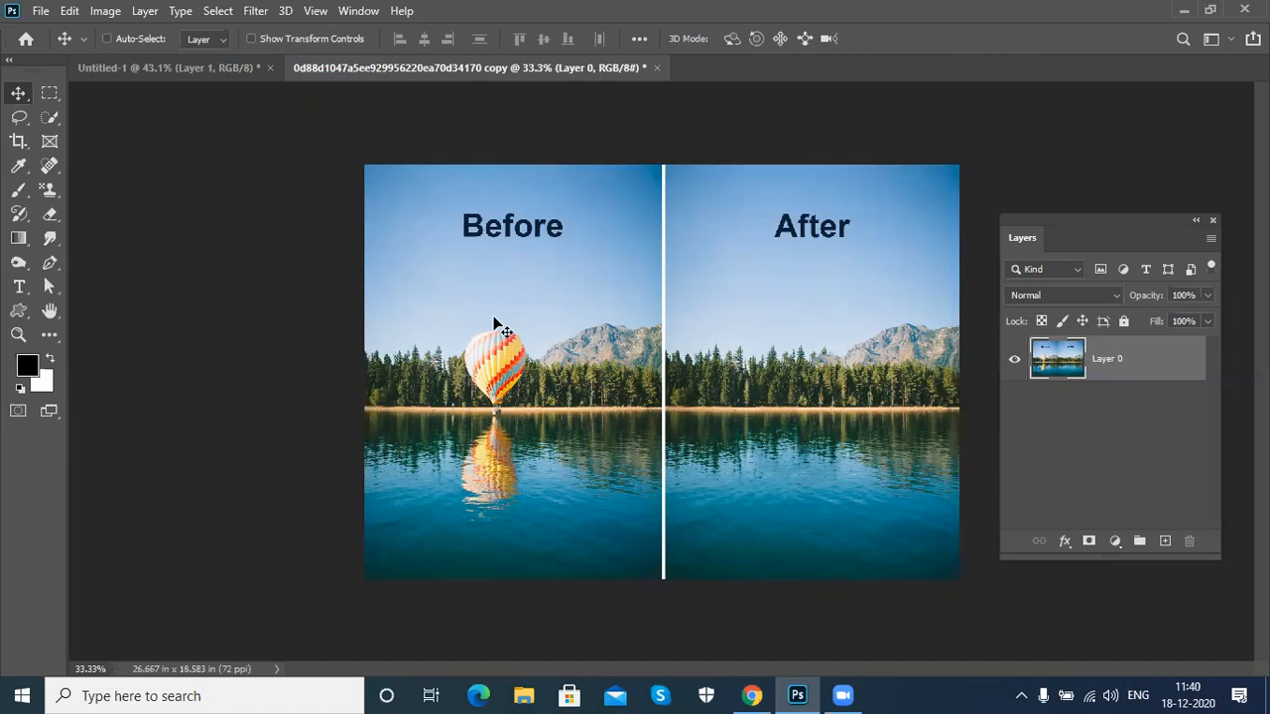
Step: Select a rectangle around the hot-air balloon in the Before half, fill it with black, and undo the fill
left_click(218, 10)
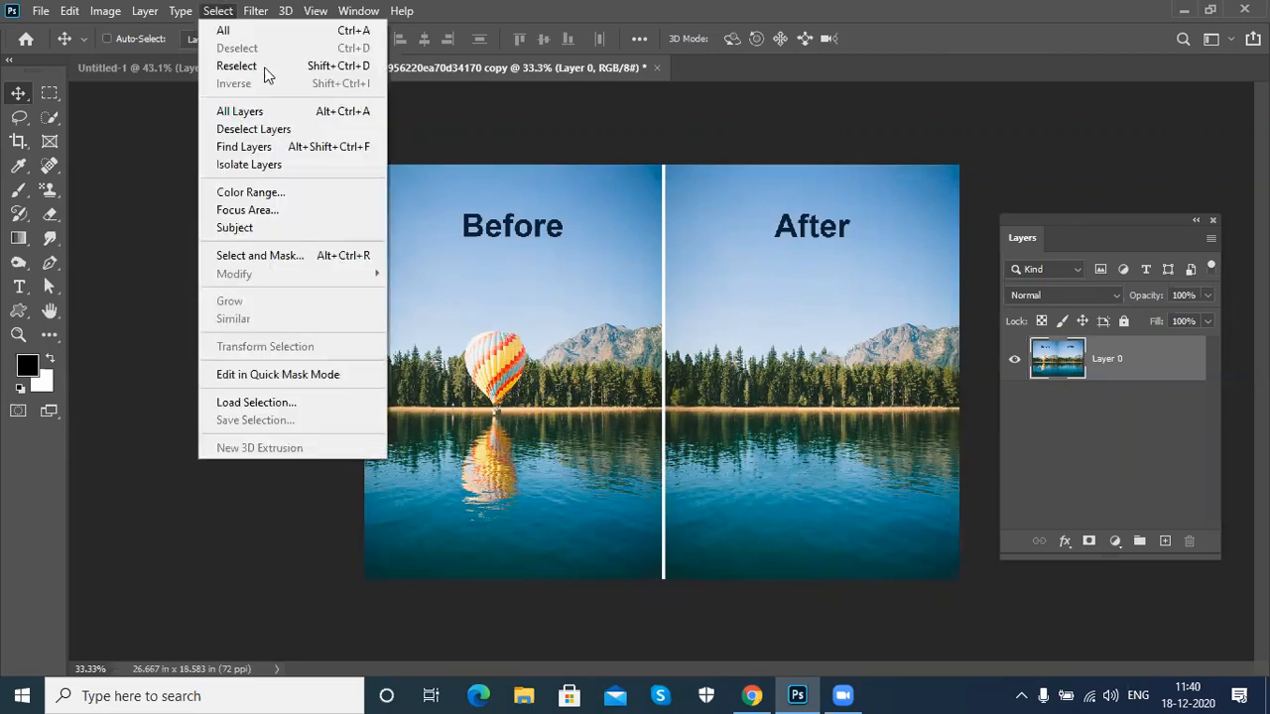
left_click(980, 51)
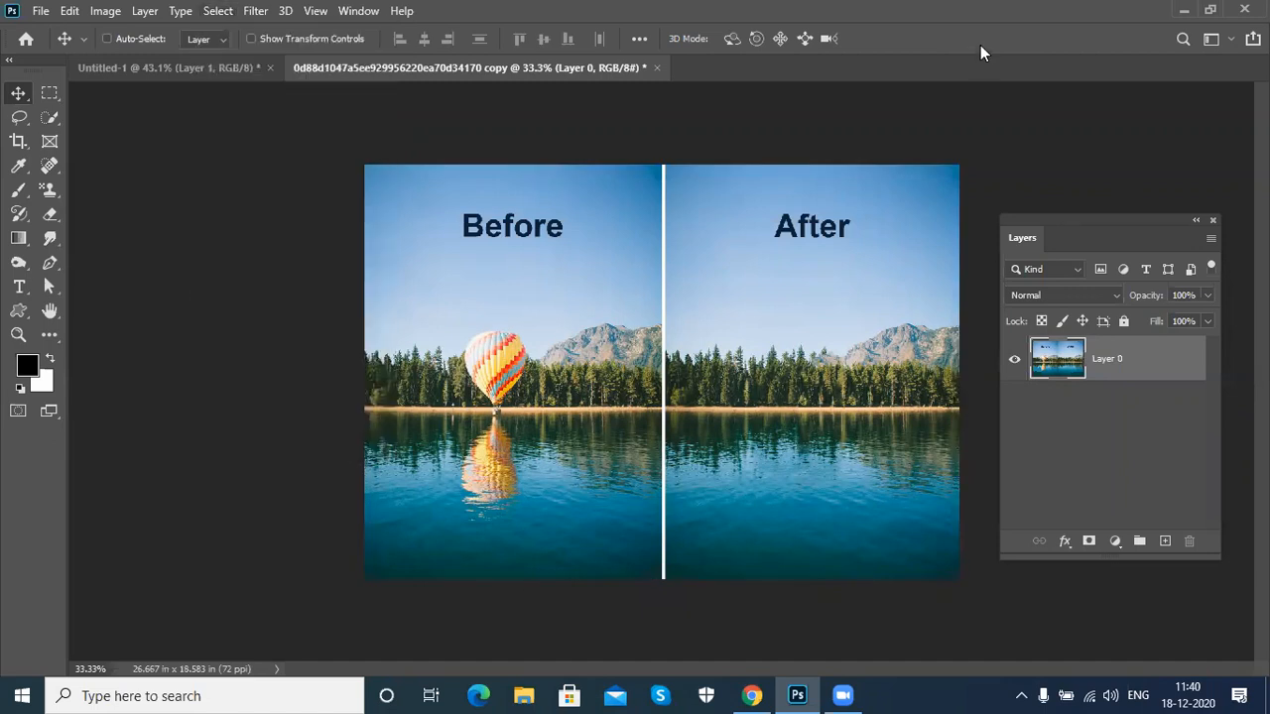
left_click(50, 92)
left_click_drag(428, 304, 553, 447)
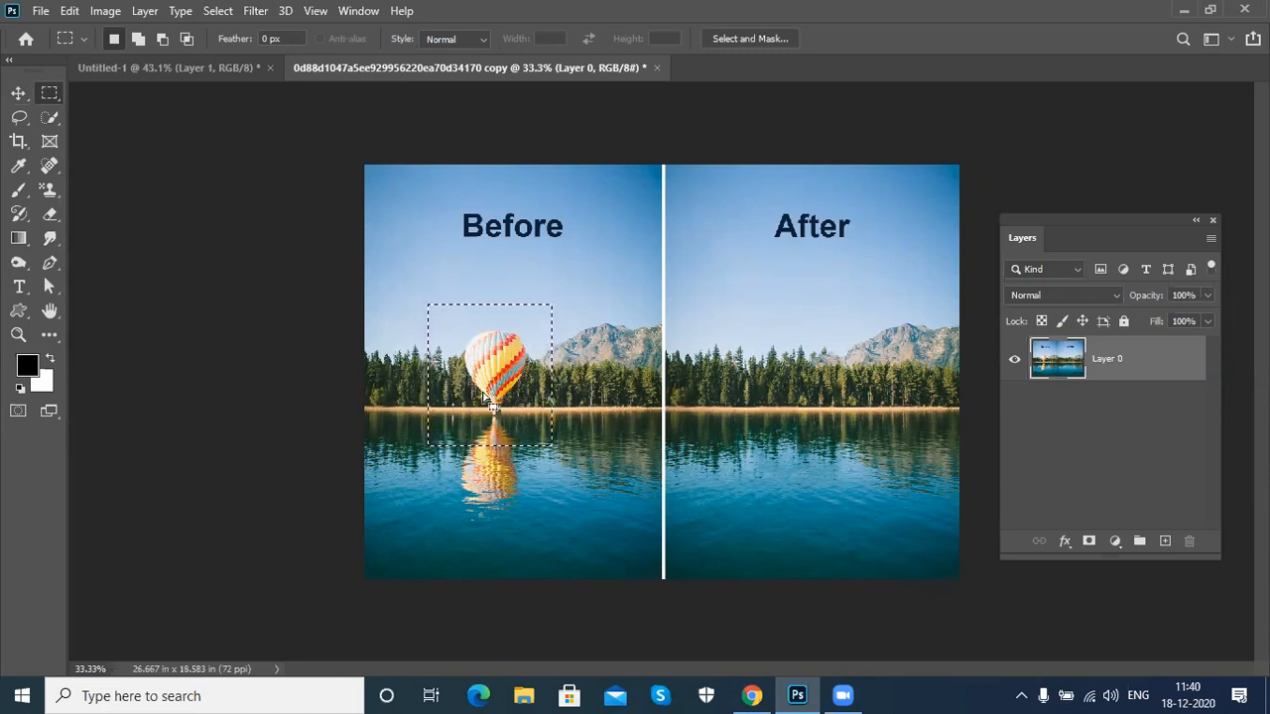
key("alt+BackSpace")
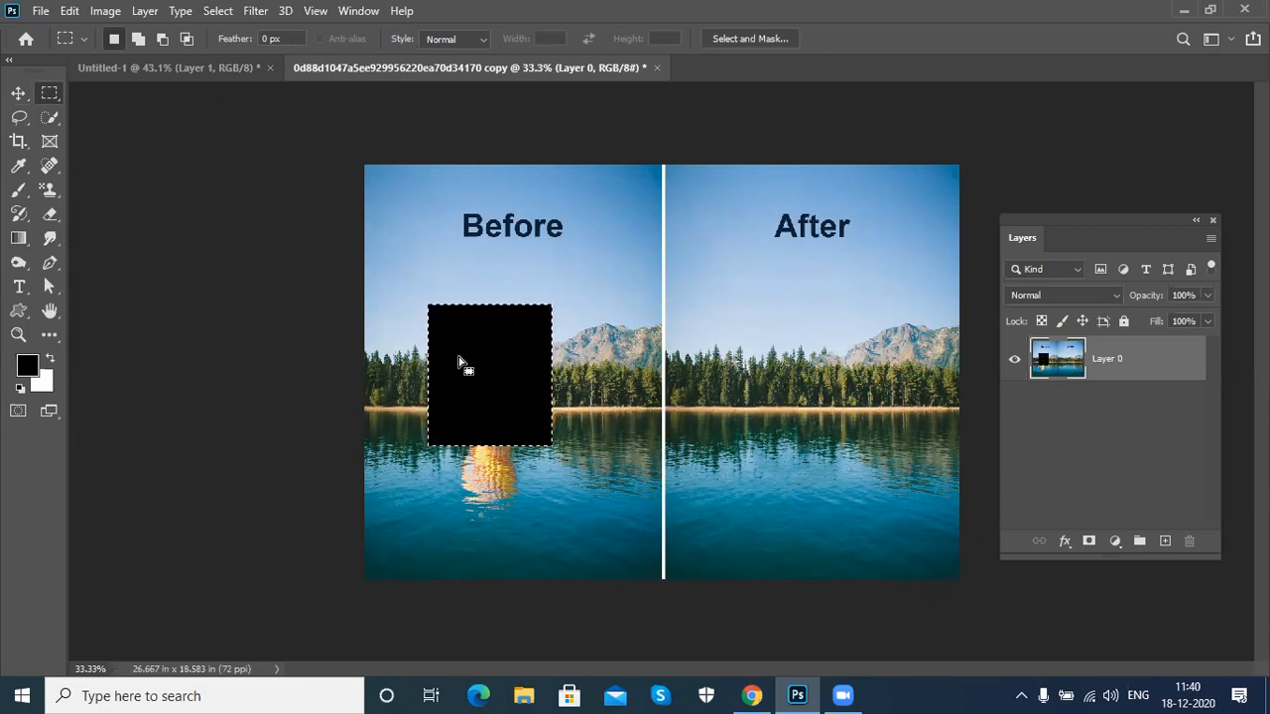
key("ctrl+z")
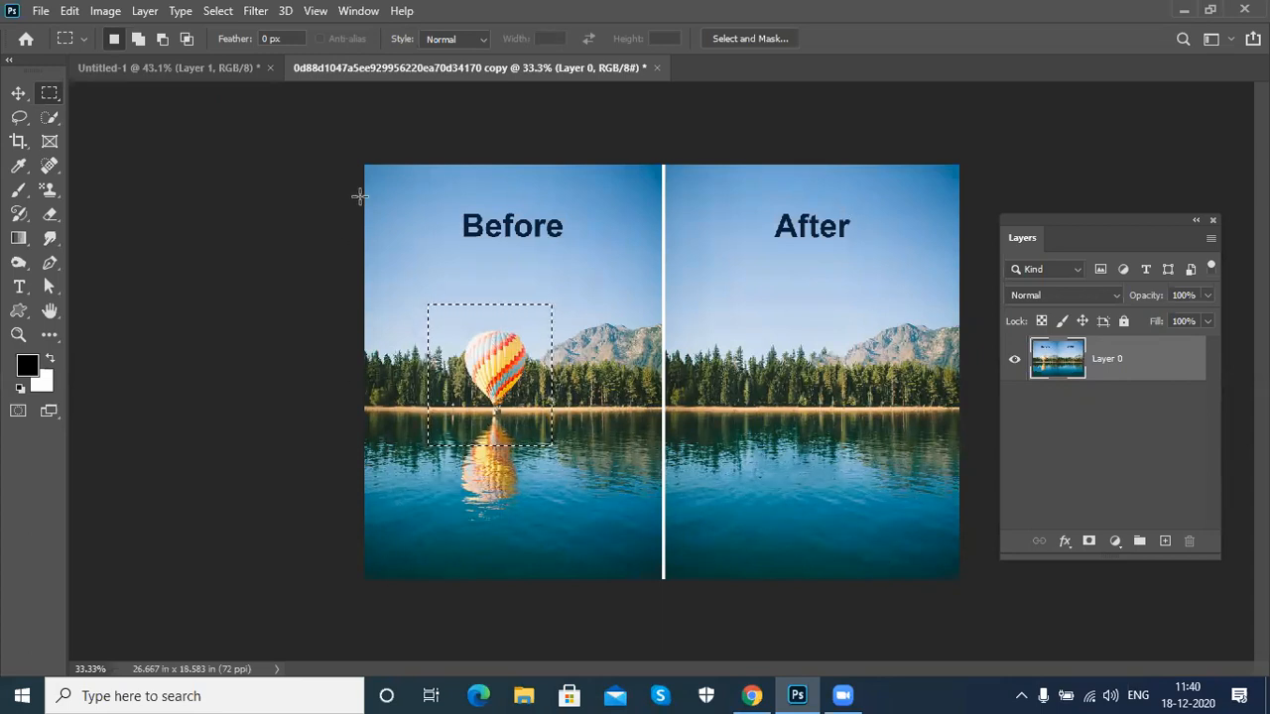
Step: Invert the balloon selection, fill everything outside the rectangle with black, and undo the fill
left_click(218, 11)
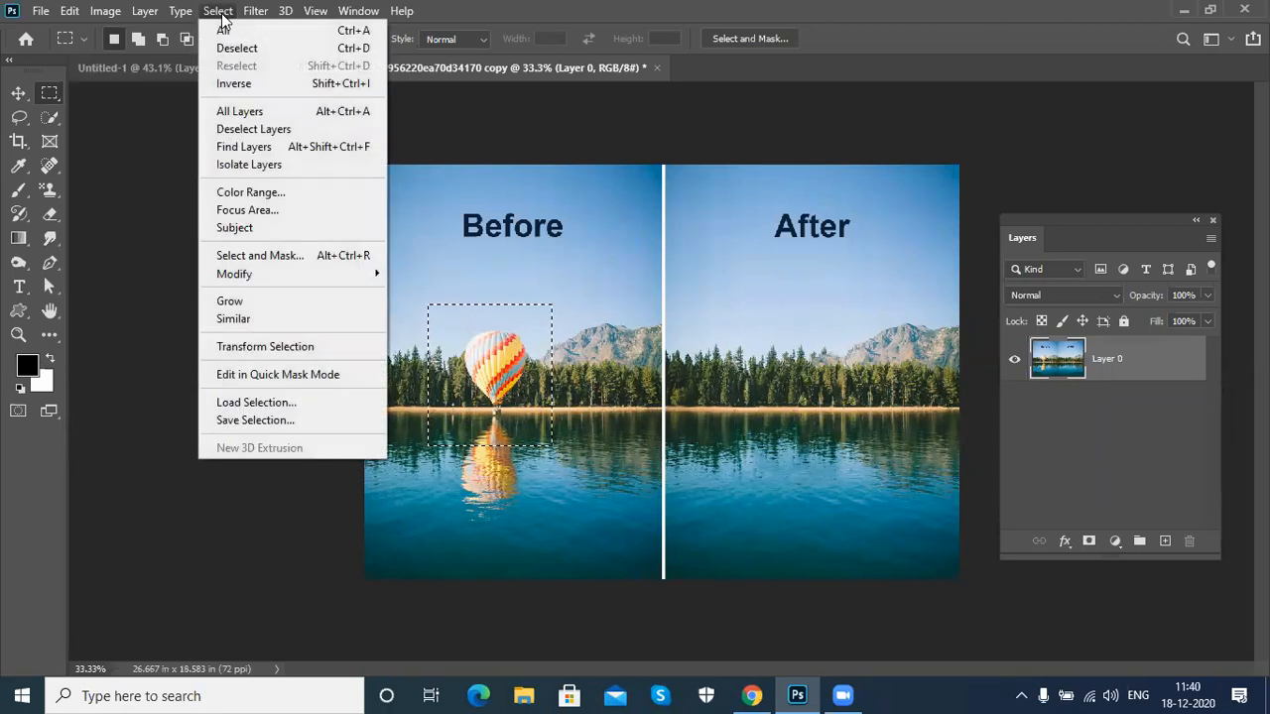
left_click(361, 83)
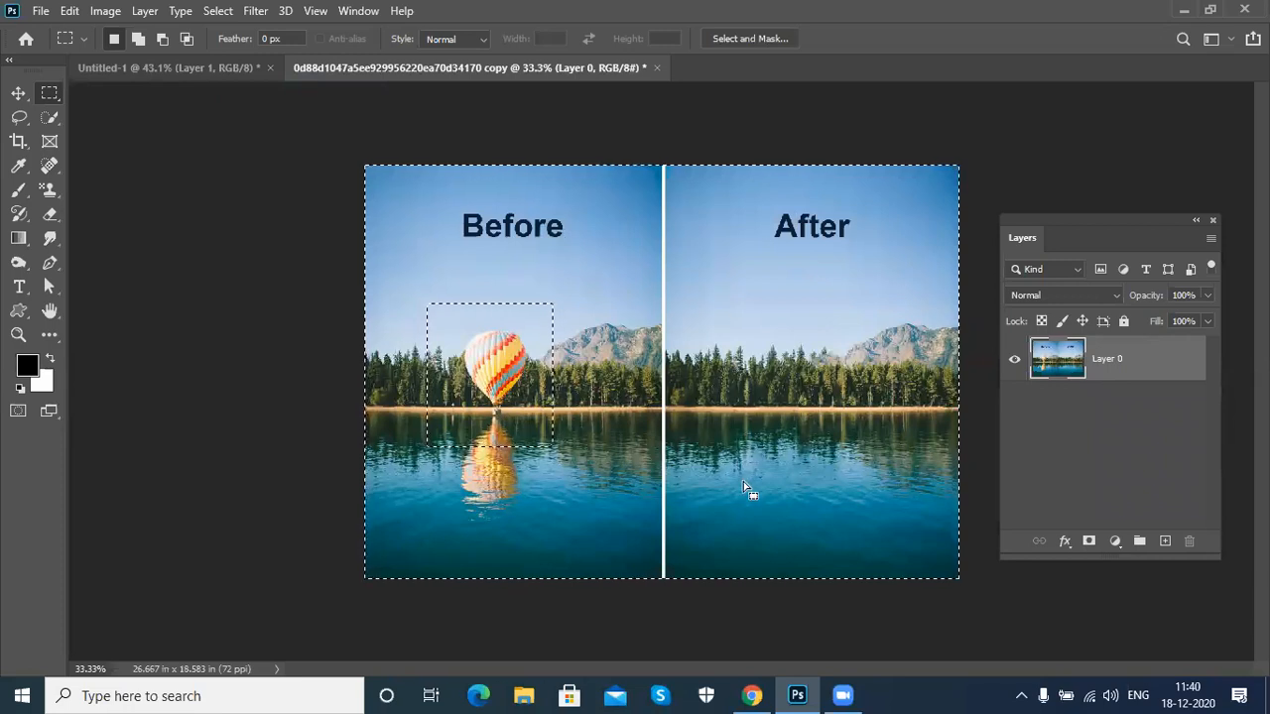
key("alt+BackSpace")
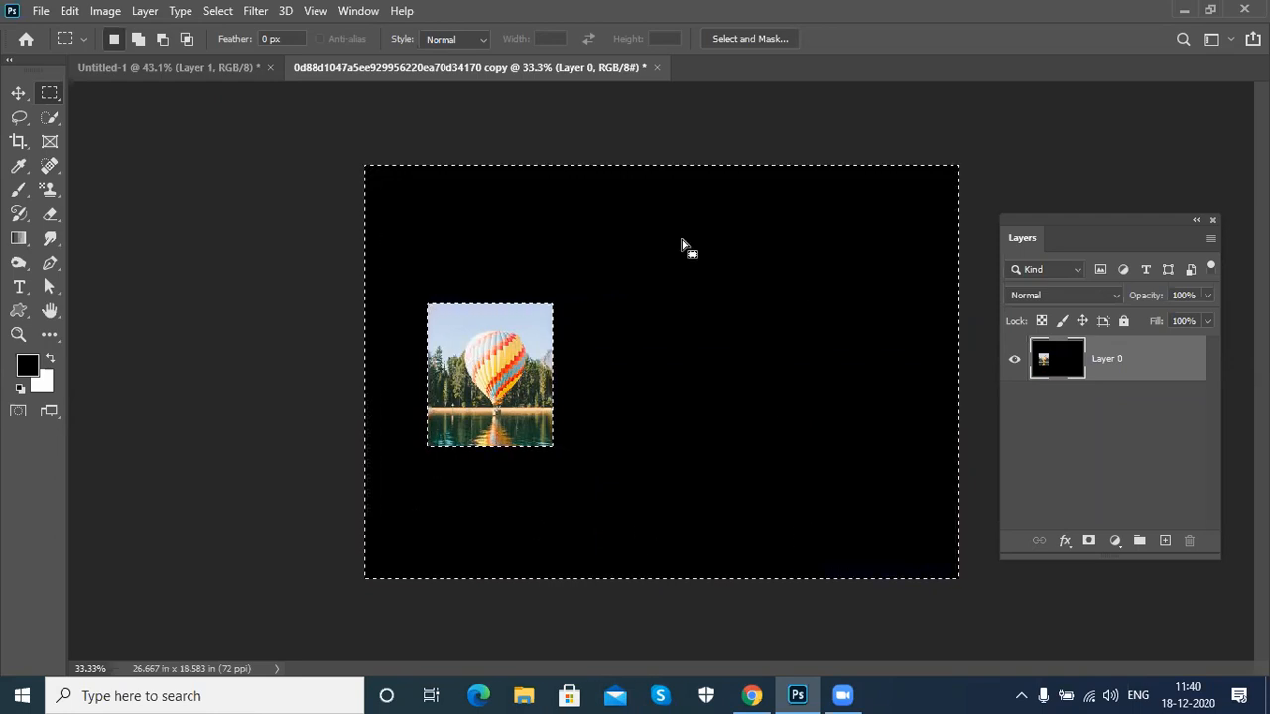
key("ctrl+z")
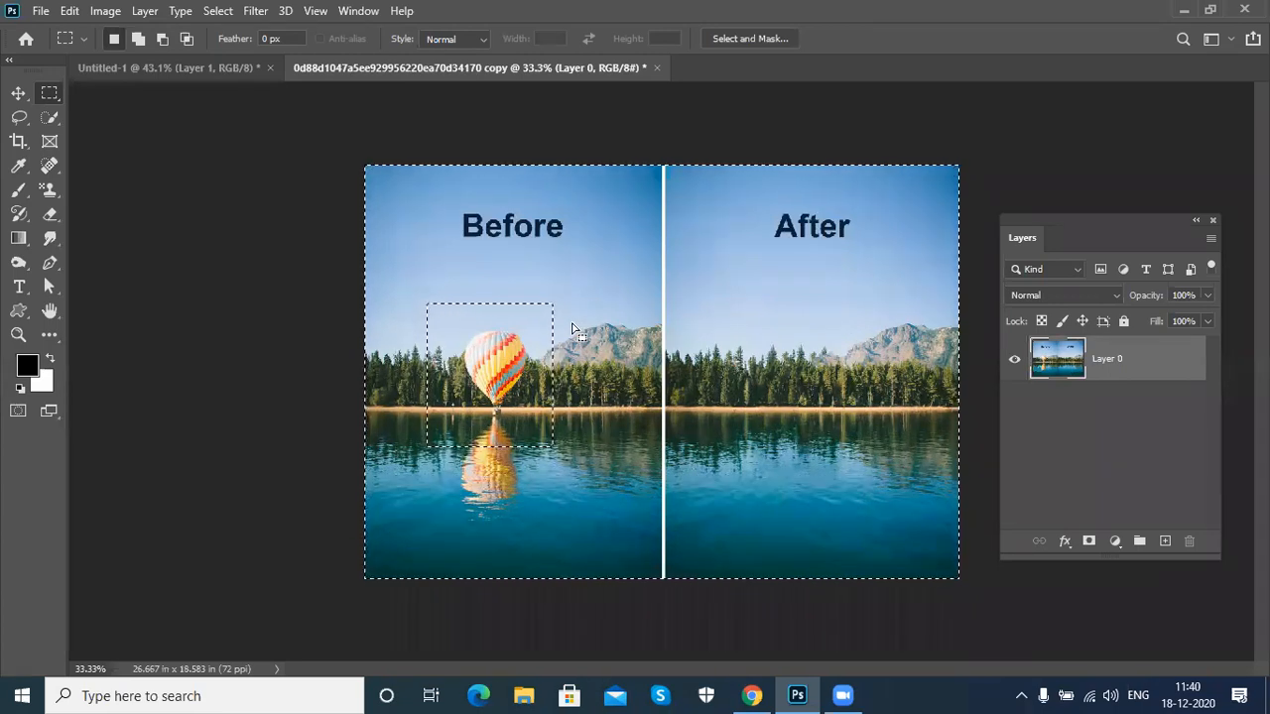
Step: Toggle the selection inversion three times, ending with only the rectangle around the balloon selected
key("ctrl+shift+i")
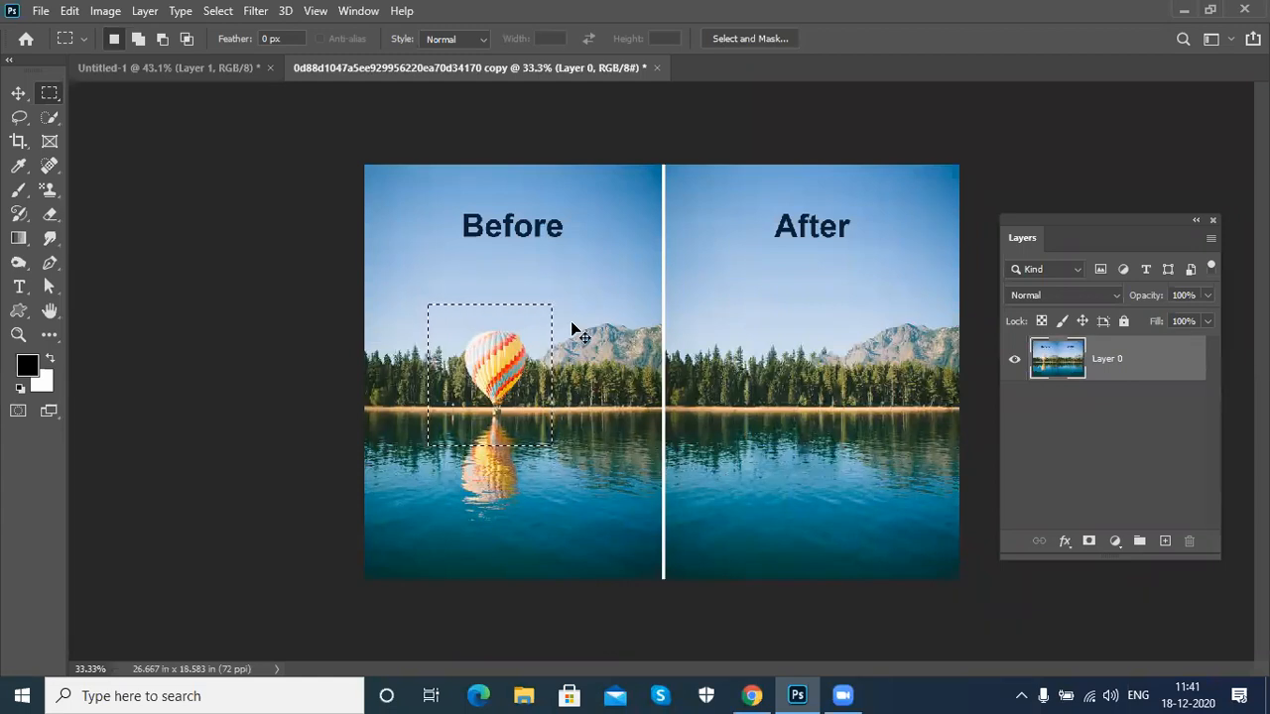
key("ctrl+shift+i")
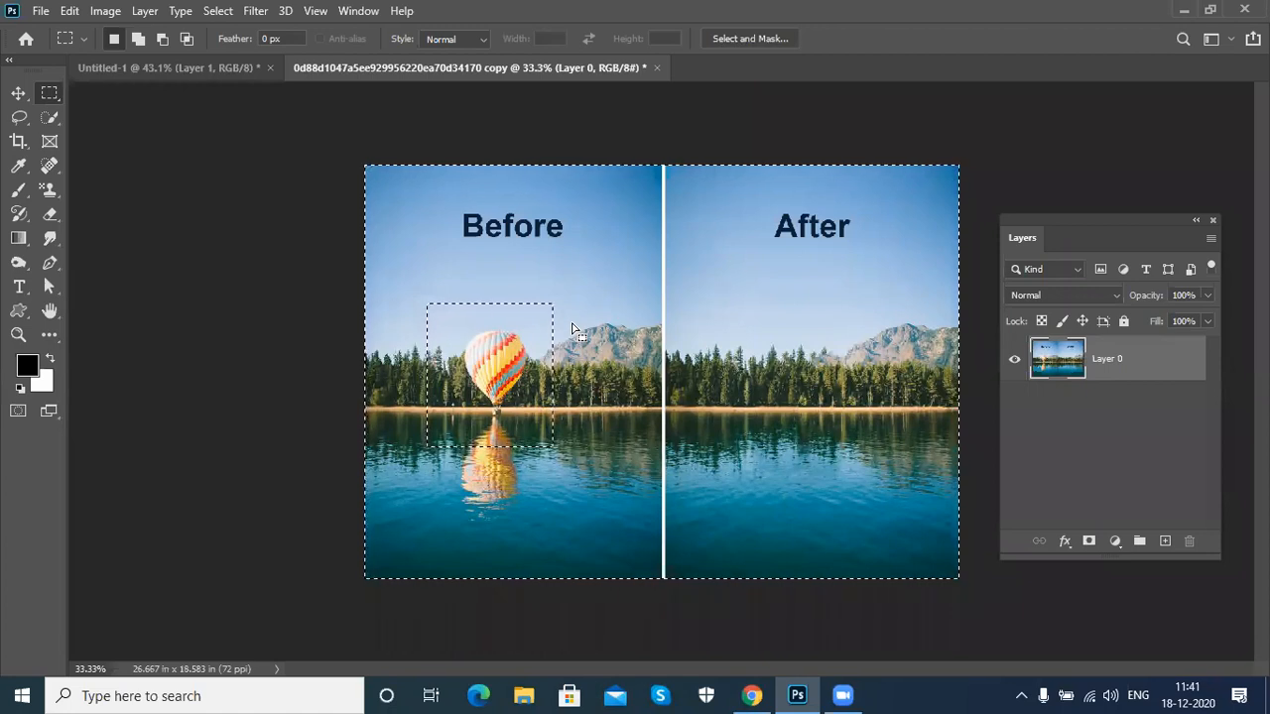
key("ctrl+shift+i")
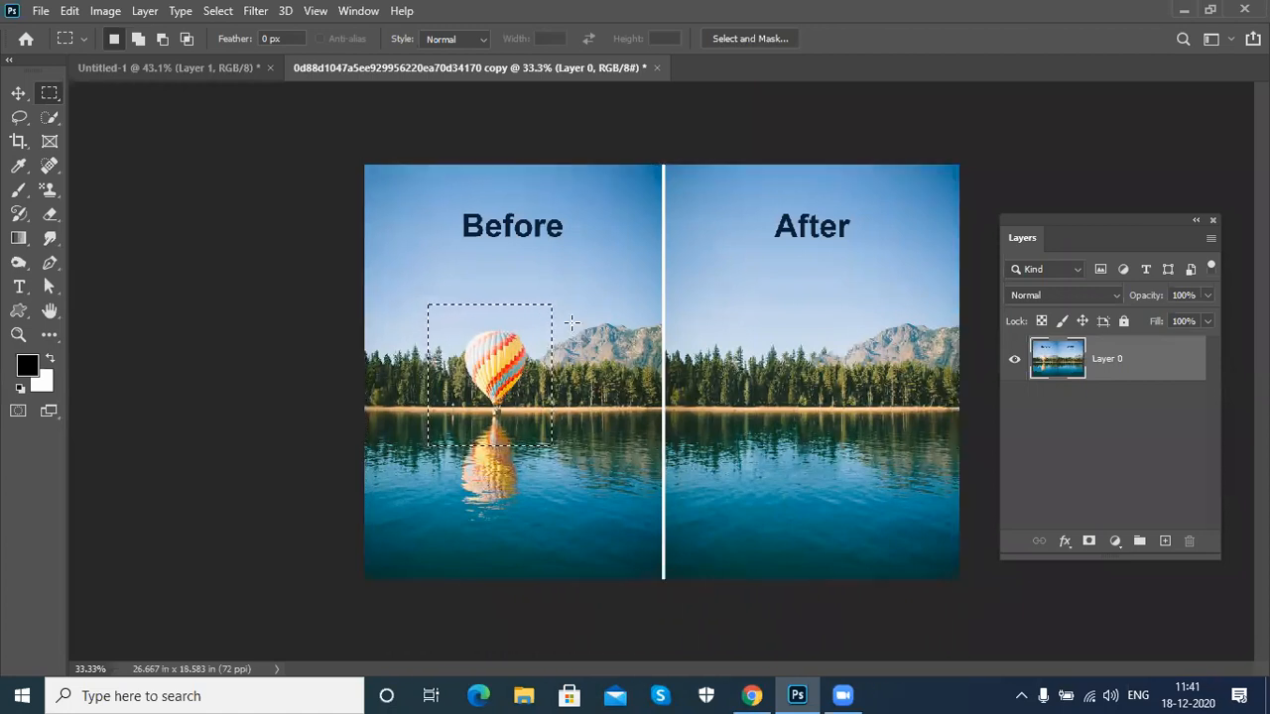
Step: Copy the selected balloon area to a new layer, spread four copies over the Before and After halves, and move the Layers panel higher
left_click(217, 11)
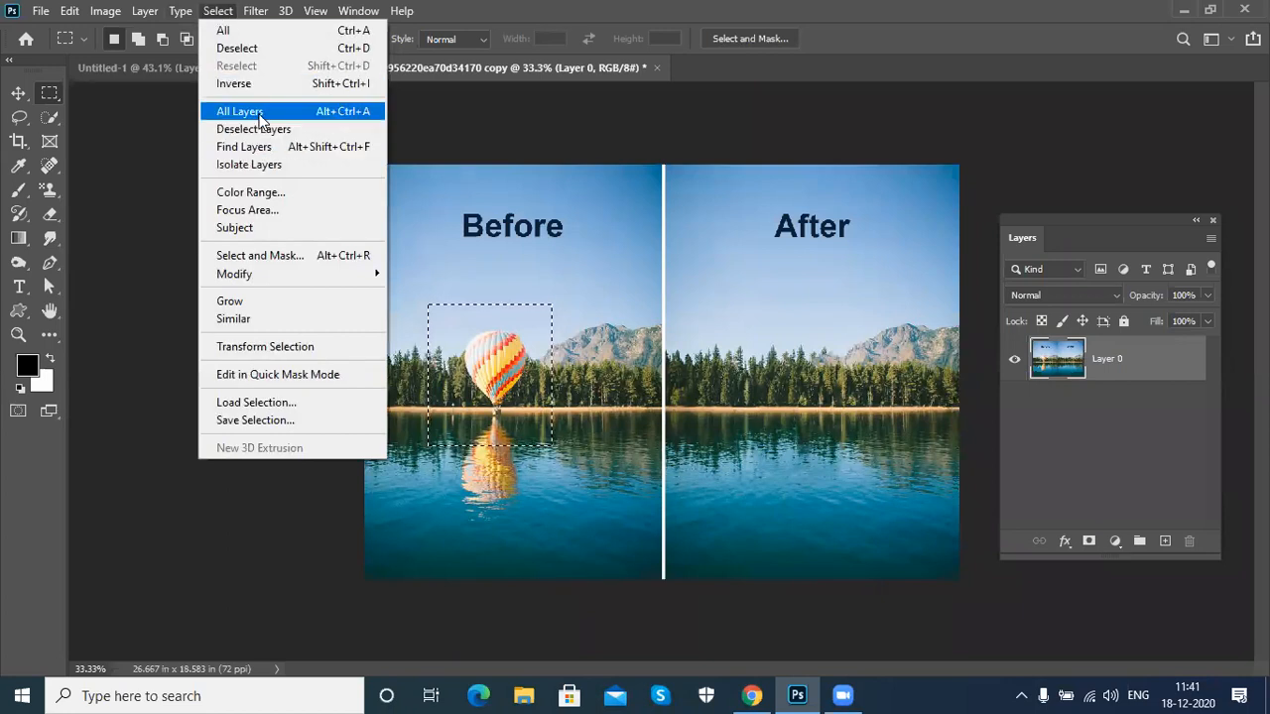
left_click(179, 156)
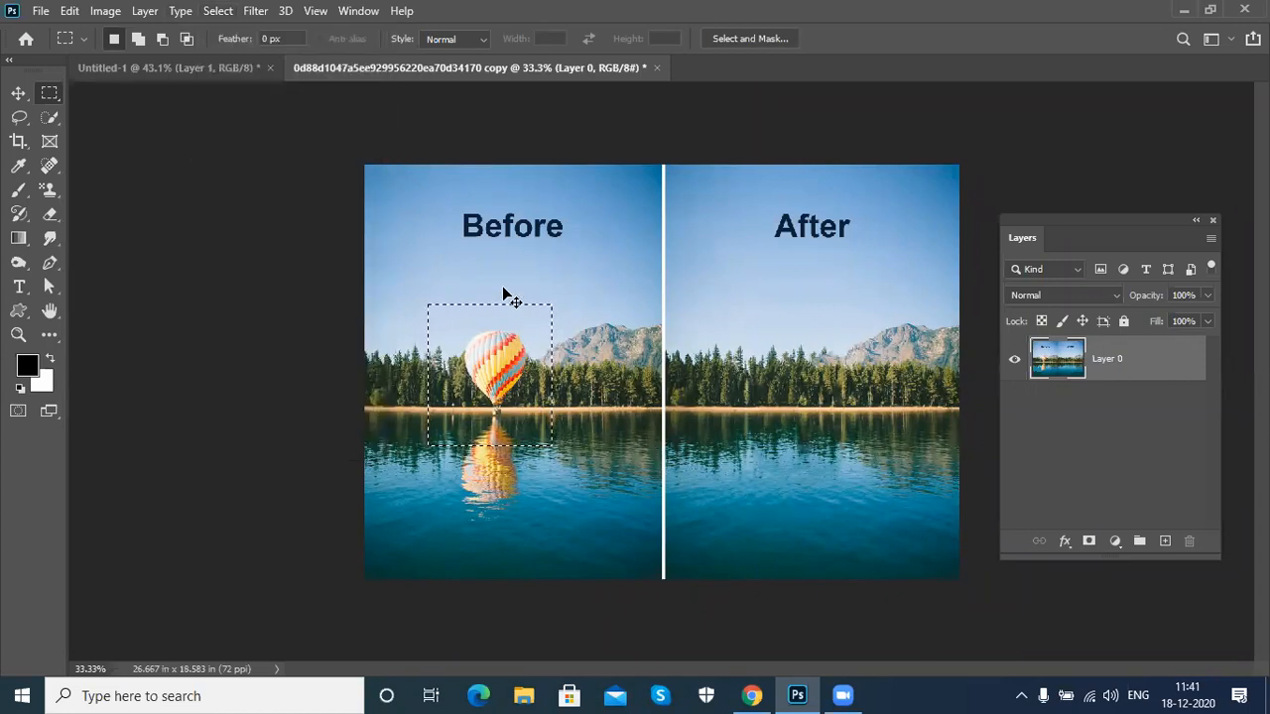
key("ctrl+j")
key("v")
left_click_drag(516, 370, 796, 460)
left_click_drag(796, 459, 900, 287)
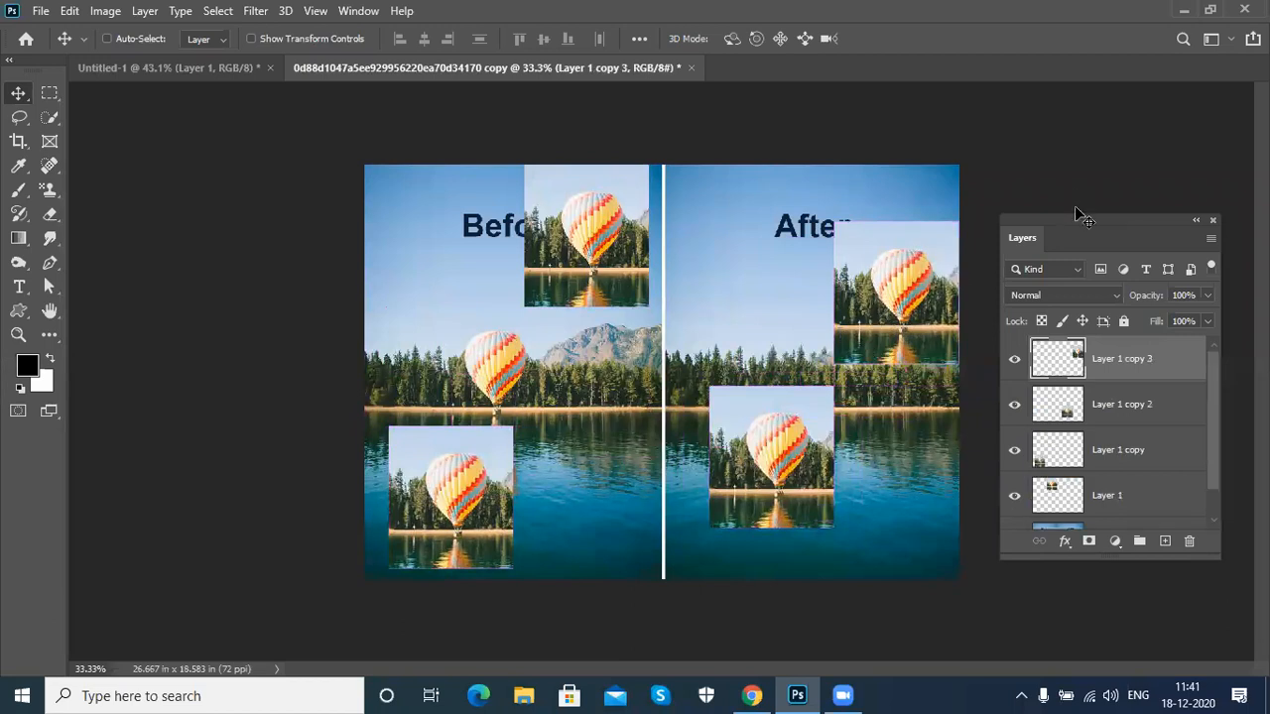
left_click_drag(1064, 217, 1054, 164)
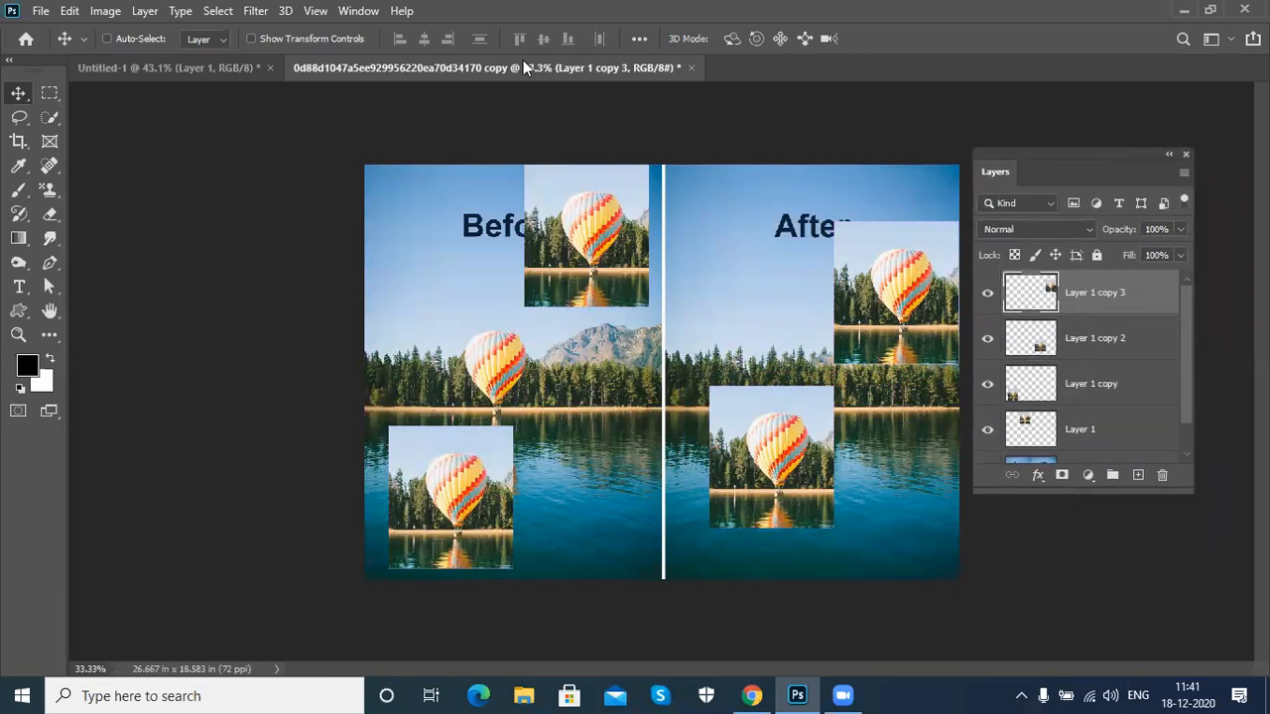
Step: Select all layers in the balloon document, including Layer 0 at the end of the layer list
left_click(211, 16)
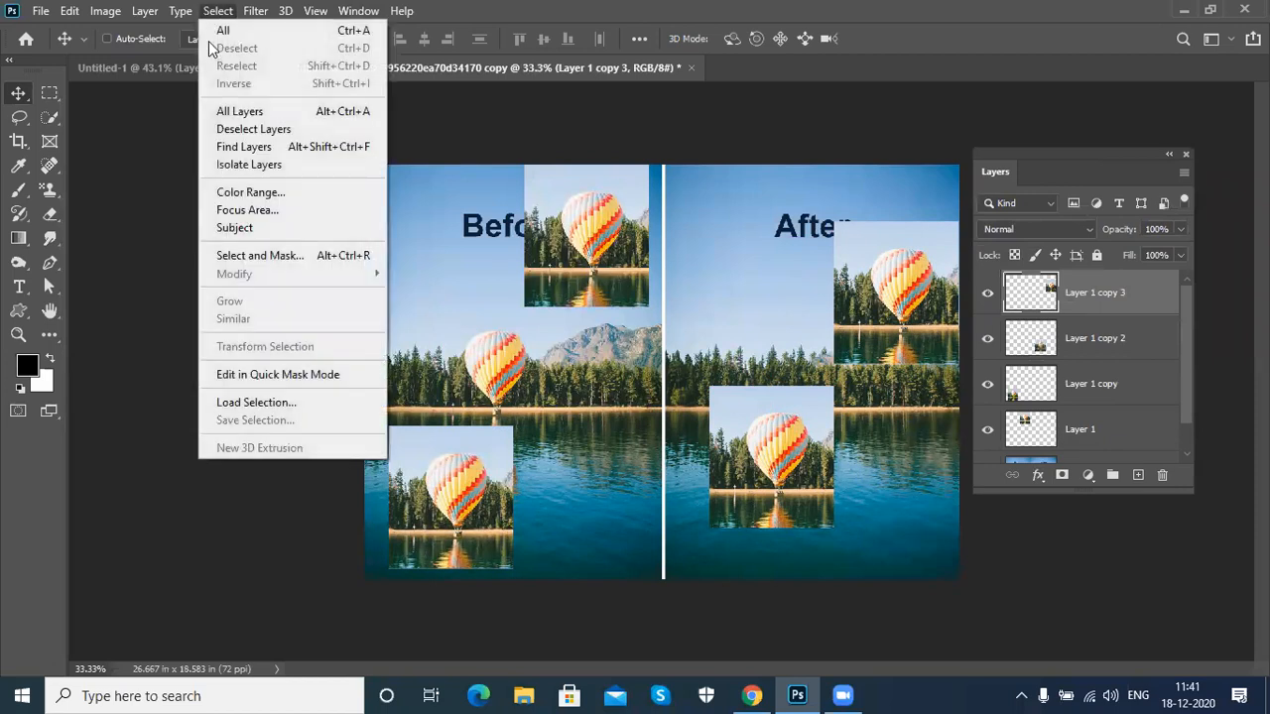
left_click(239, 112)
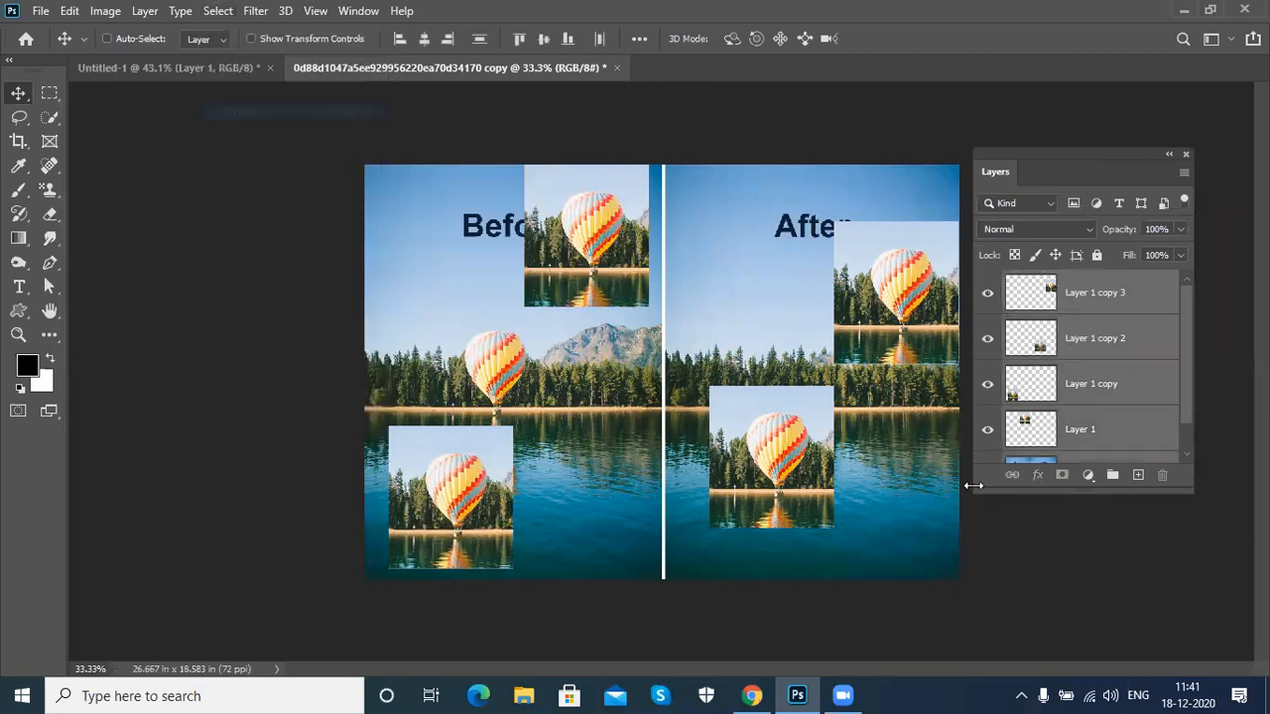
left_click(1187, 449)
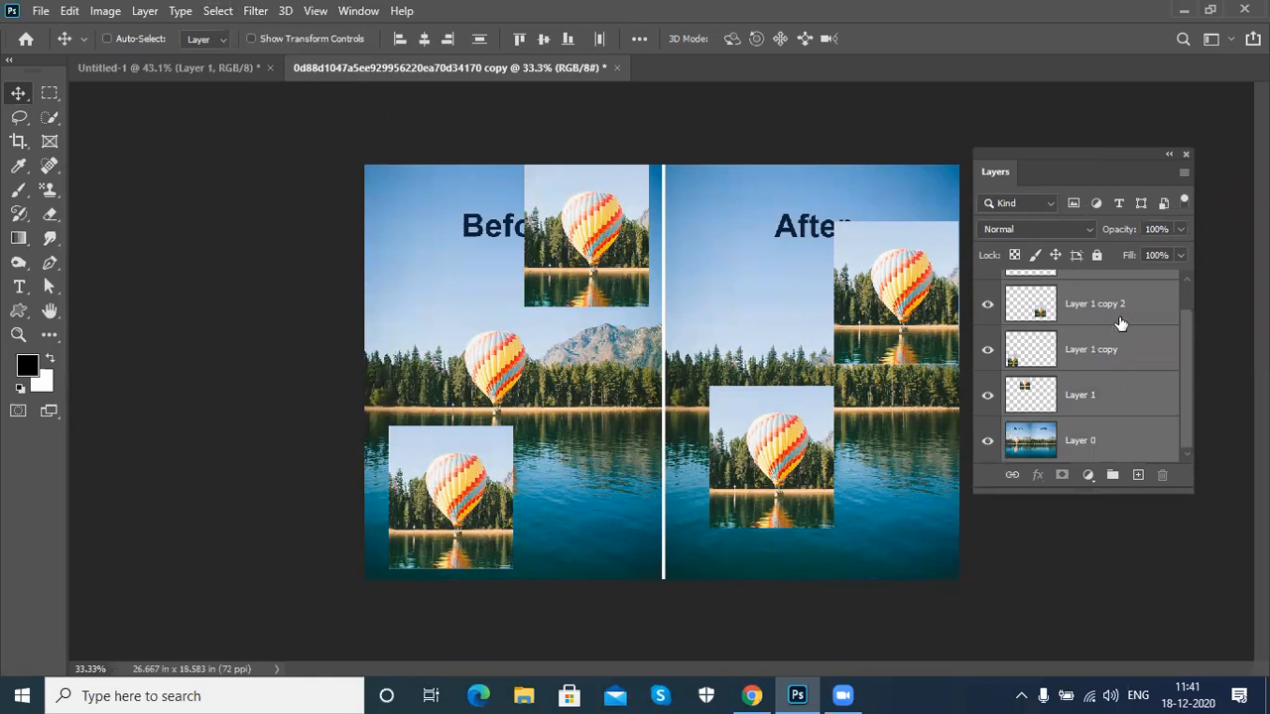
Step: Select Layer 1 copy 2, Layer 1 and Layer 1 copy together and move them slightly up and to the left on the canvas
left_click(1125, 405)
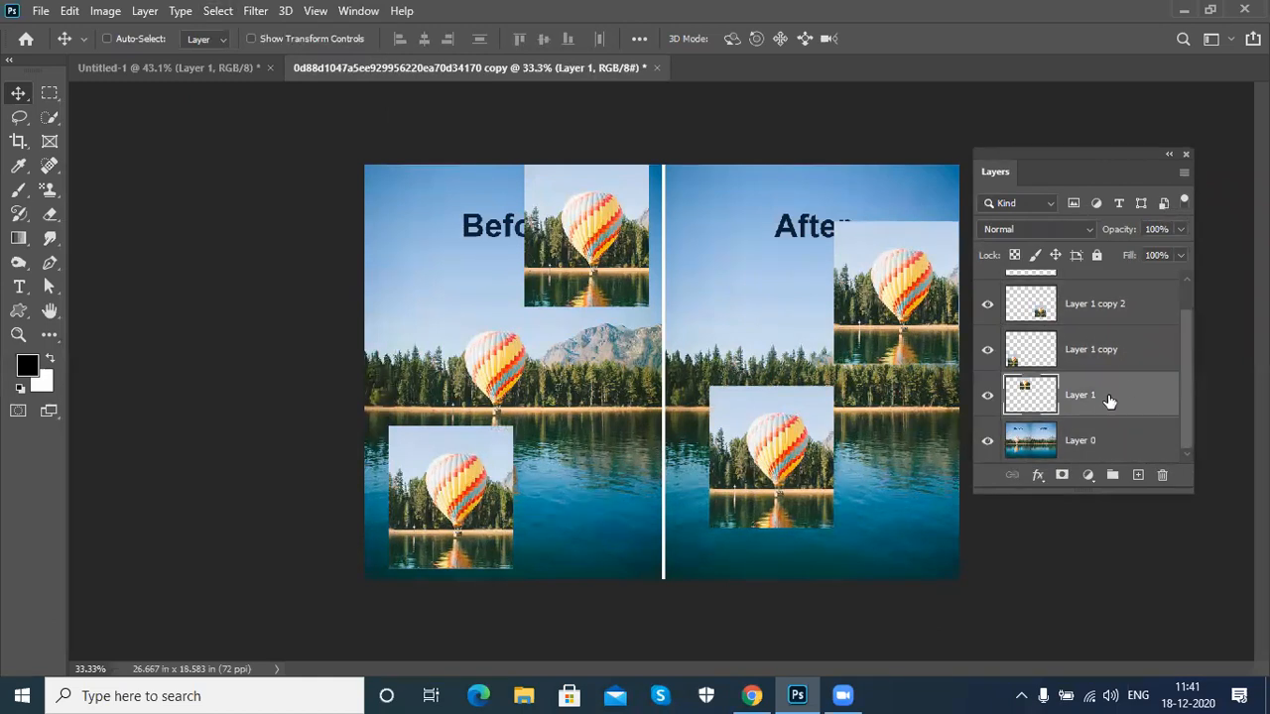
left_click(1107, 349)
left_click(1112, 315)
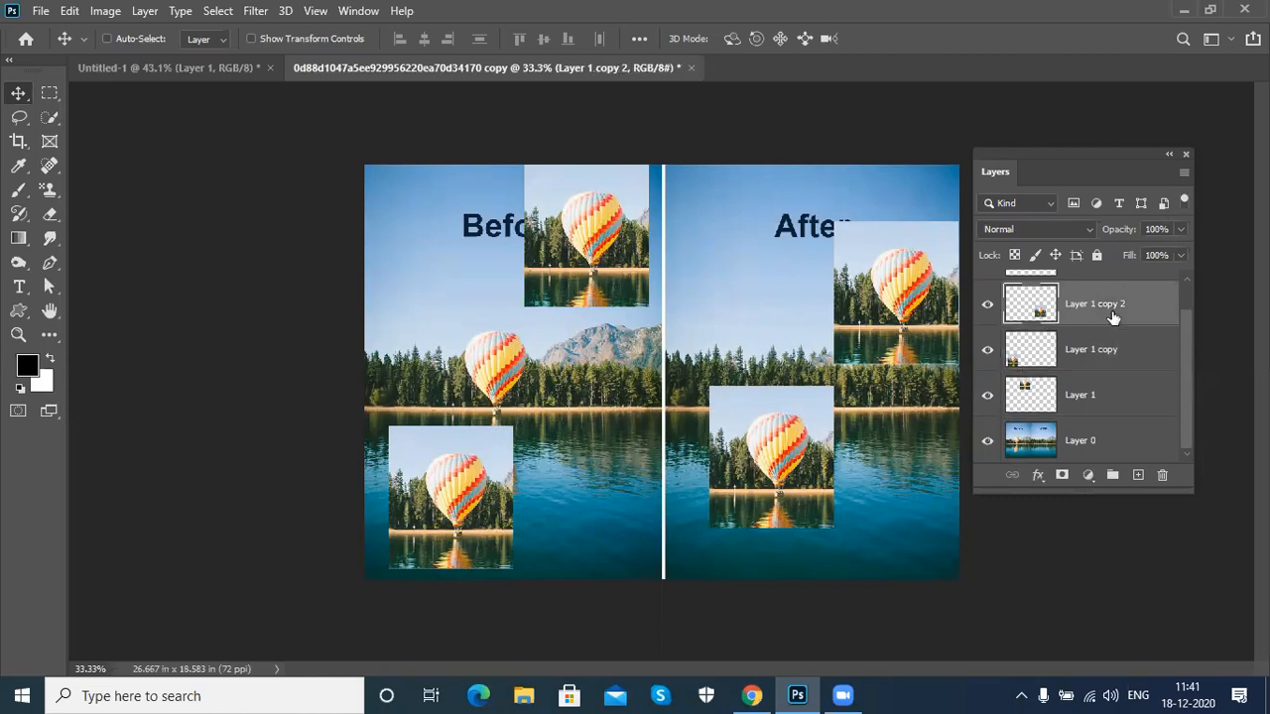
left_click_drag(1185, 355, 1186, 296)
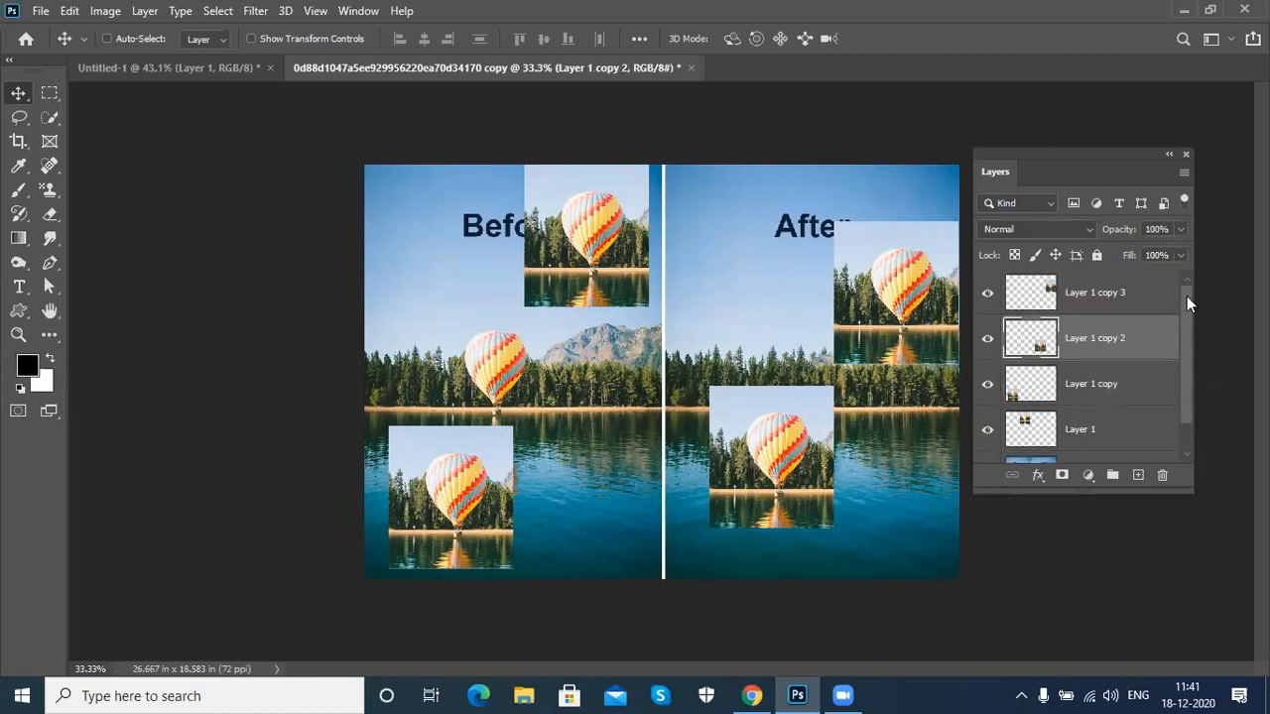
left_click(1106, 433, "ctrl")
left_click(1111, 391, "ctrl")
left_click_drag(783, 453, 762, 437)
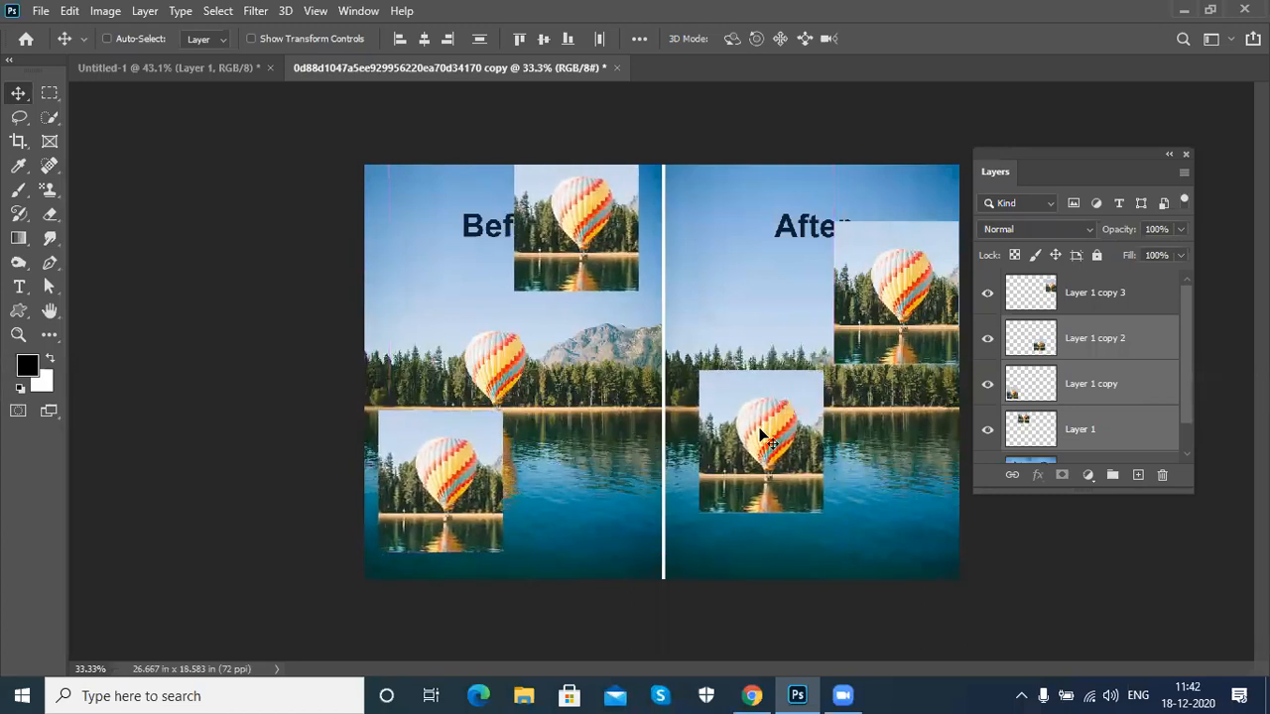
Step: Run Find Layers with Layer 1 copy 3 selected, reset the layer filter type to Kind, and switch layer filtering off
left_click(1108, 299)
left_click(218, 12)
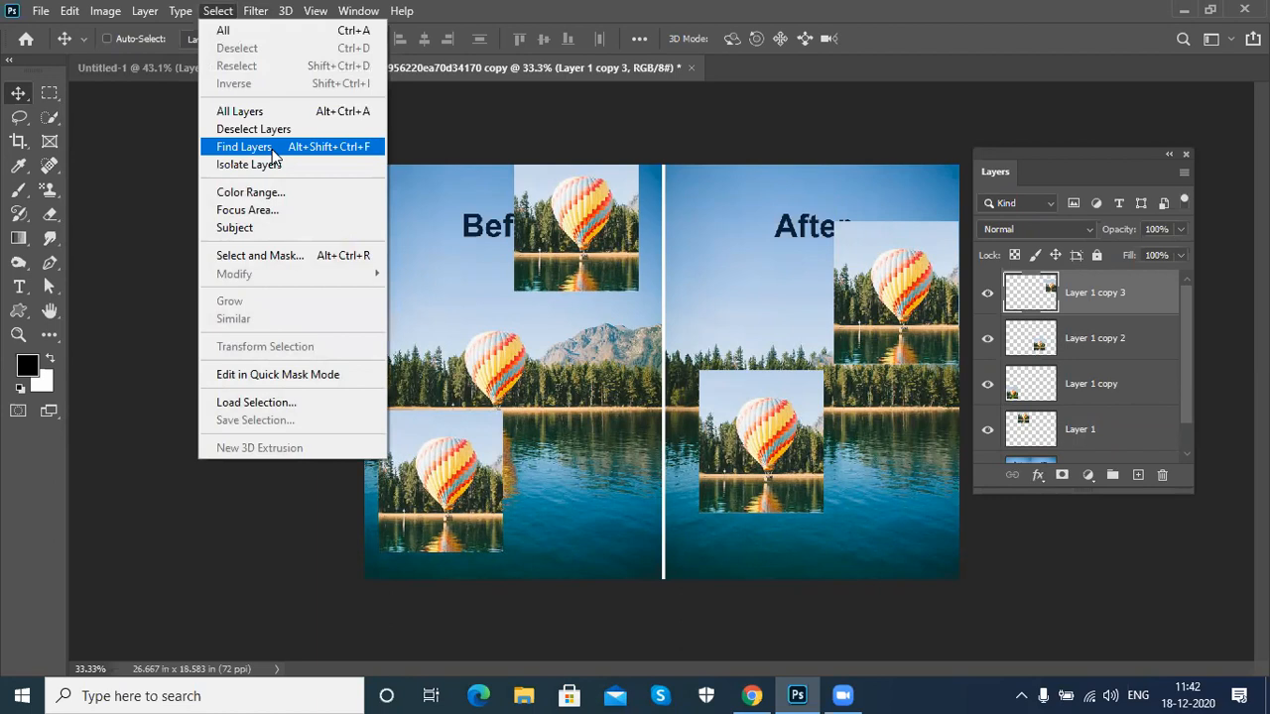
left_click(271, 149)
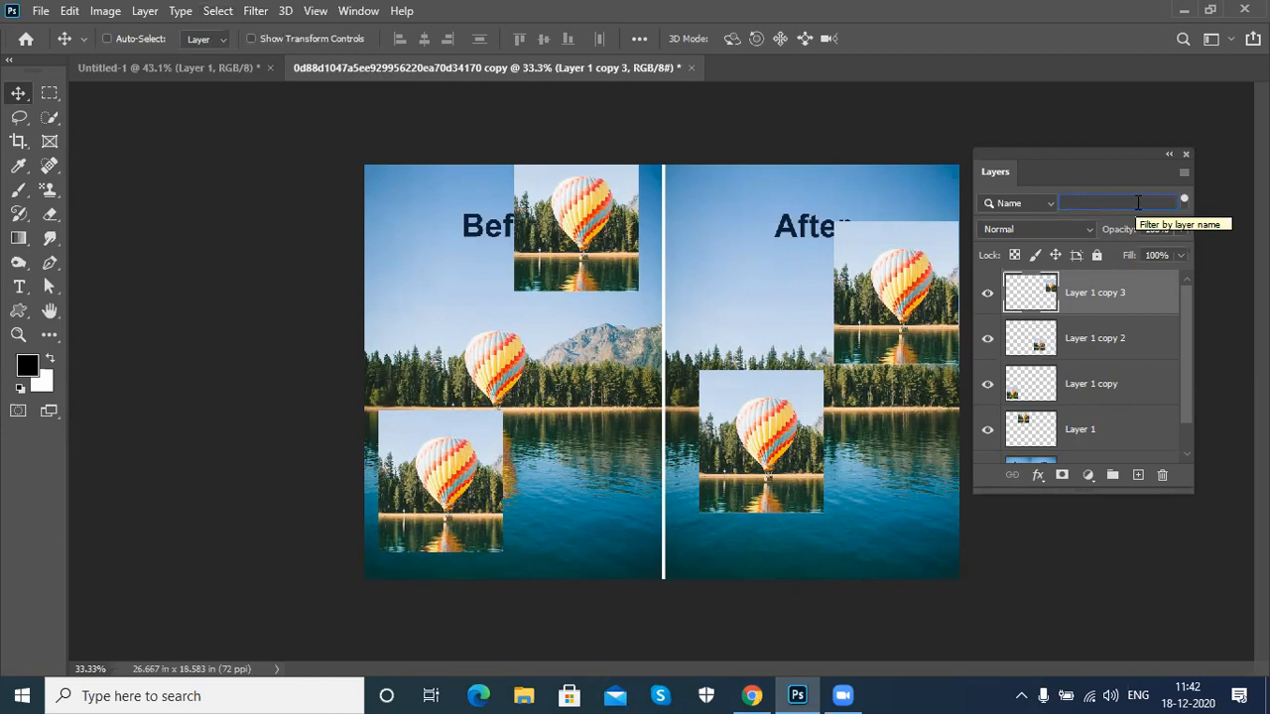
left_click(1029, 204)
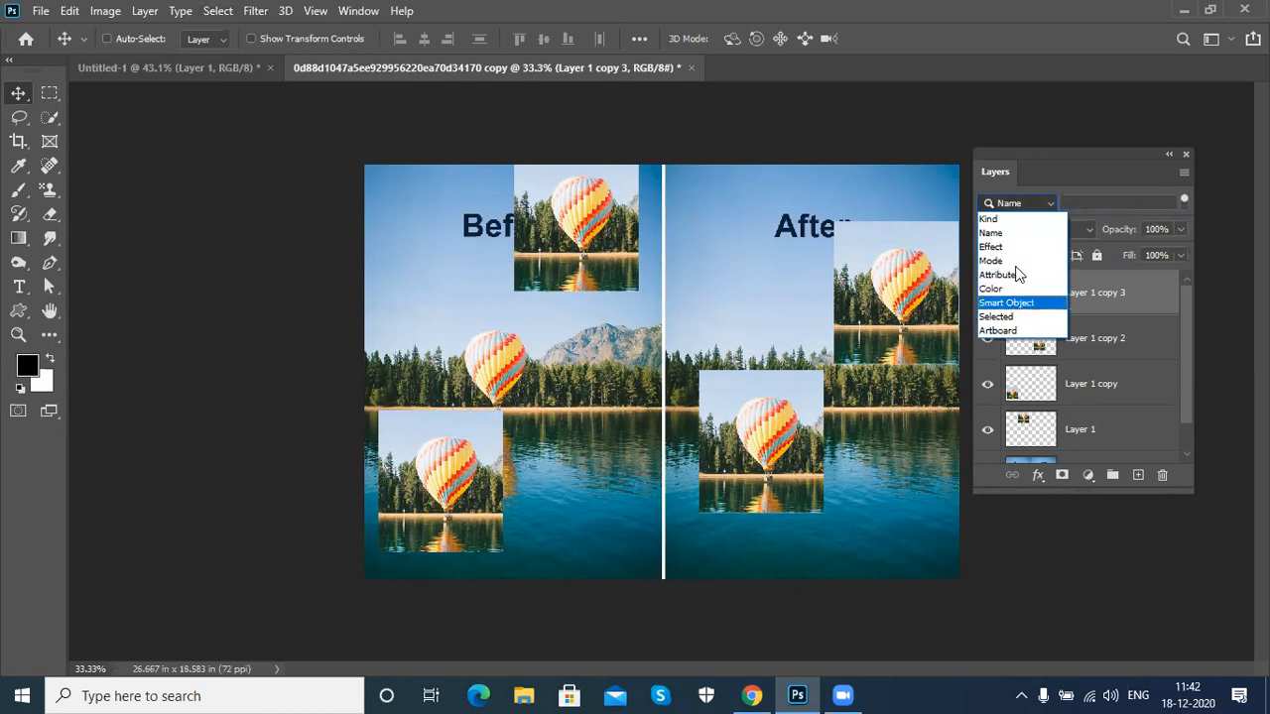
left_click(1011, 222)
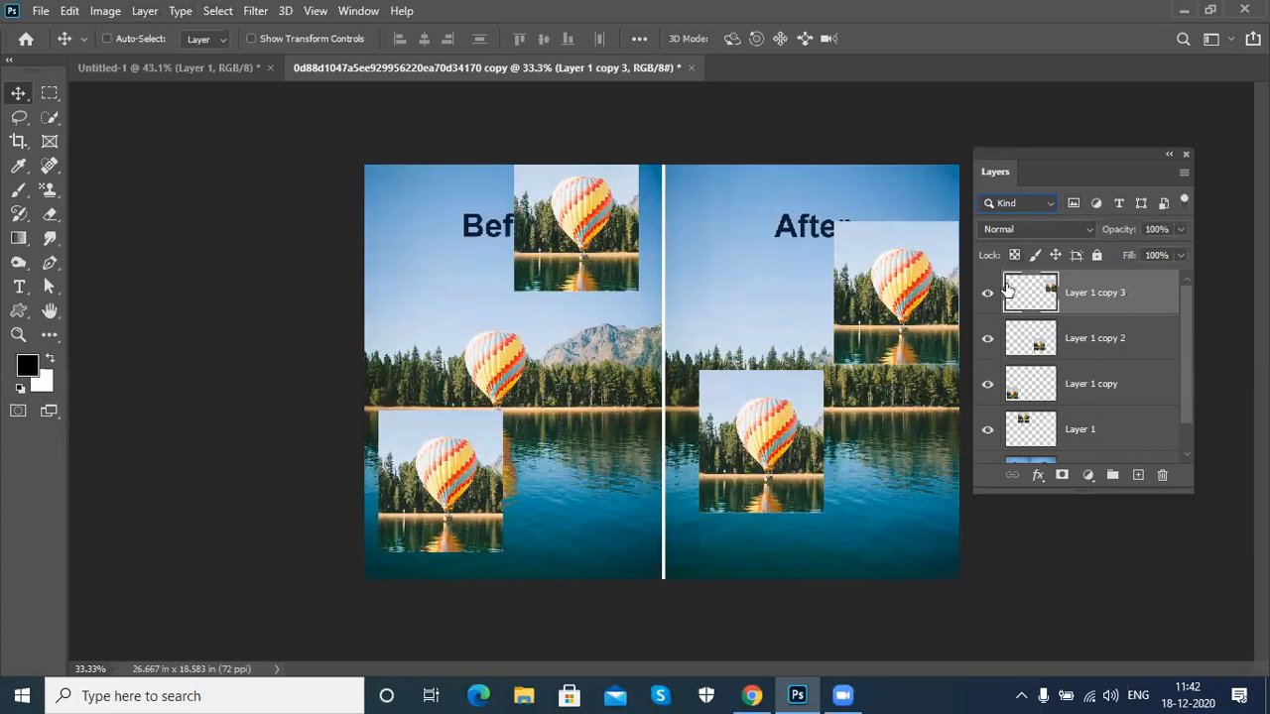
left_click(1184, 205)
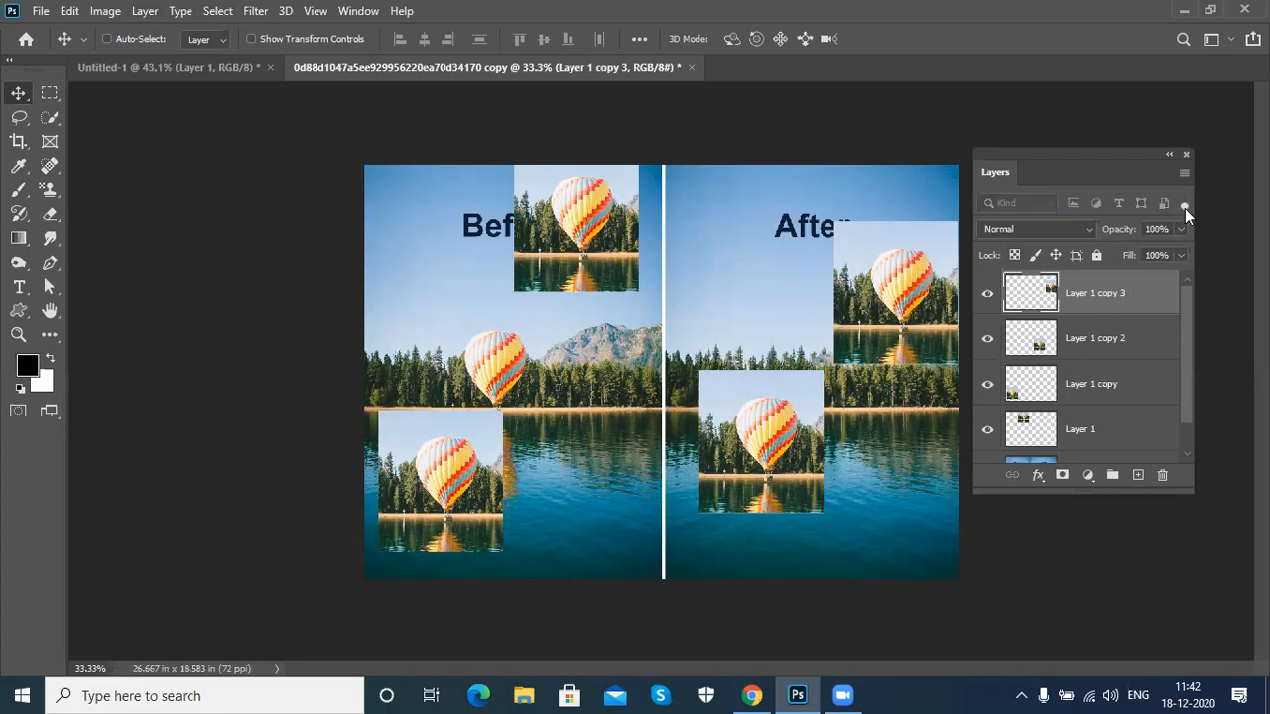
Step: Add Layer 1 copy to the selected Layer 1 copy 3 and isolate the two layers in the layer list
key("ctrl")
left_click(1101, 393, "ctrl")
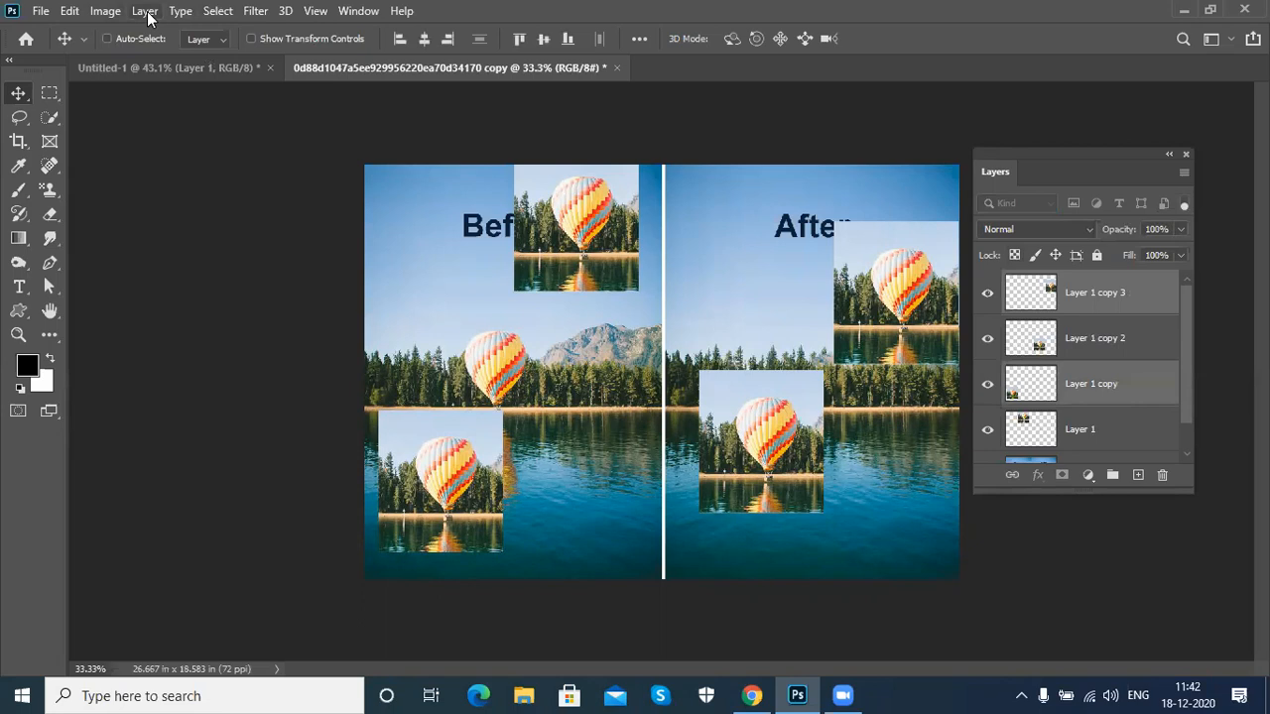
left_click(217, 11)
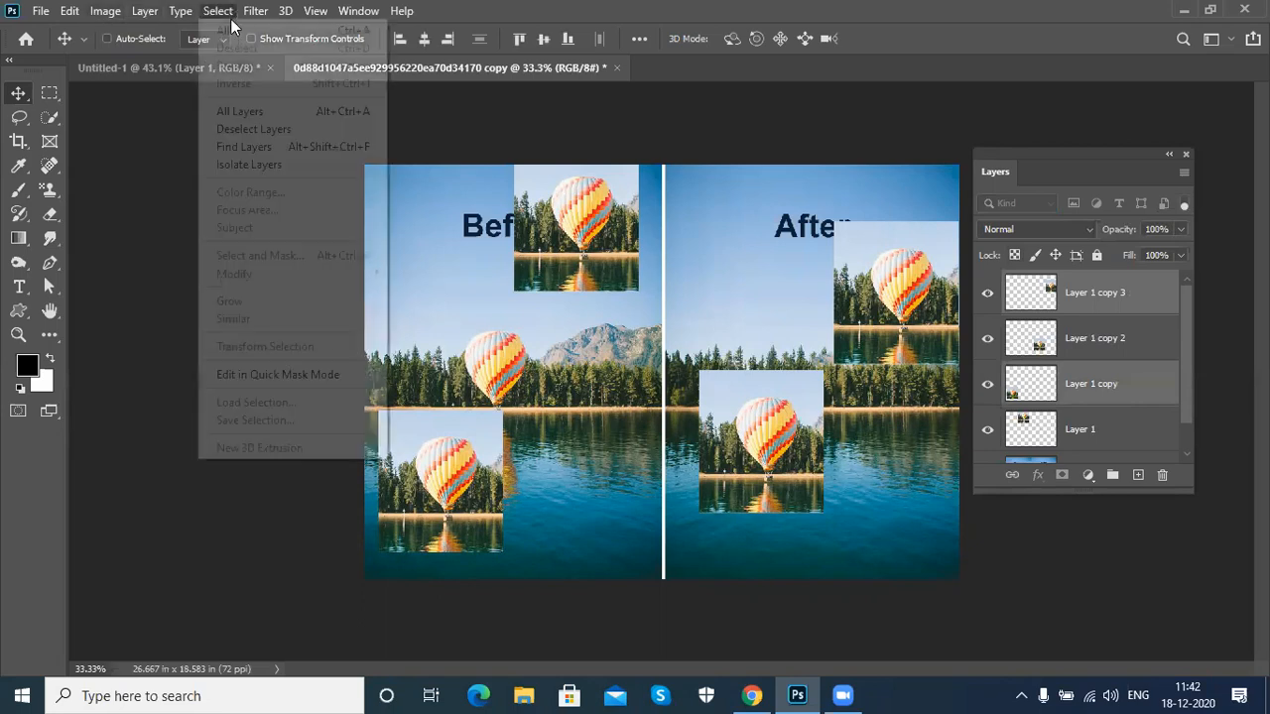
left_click(280, 169)
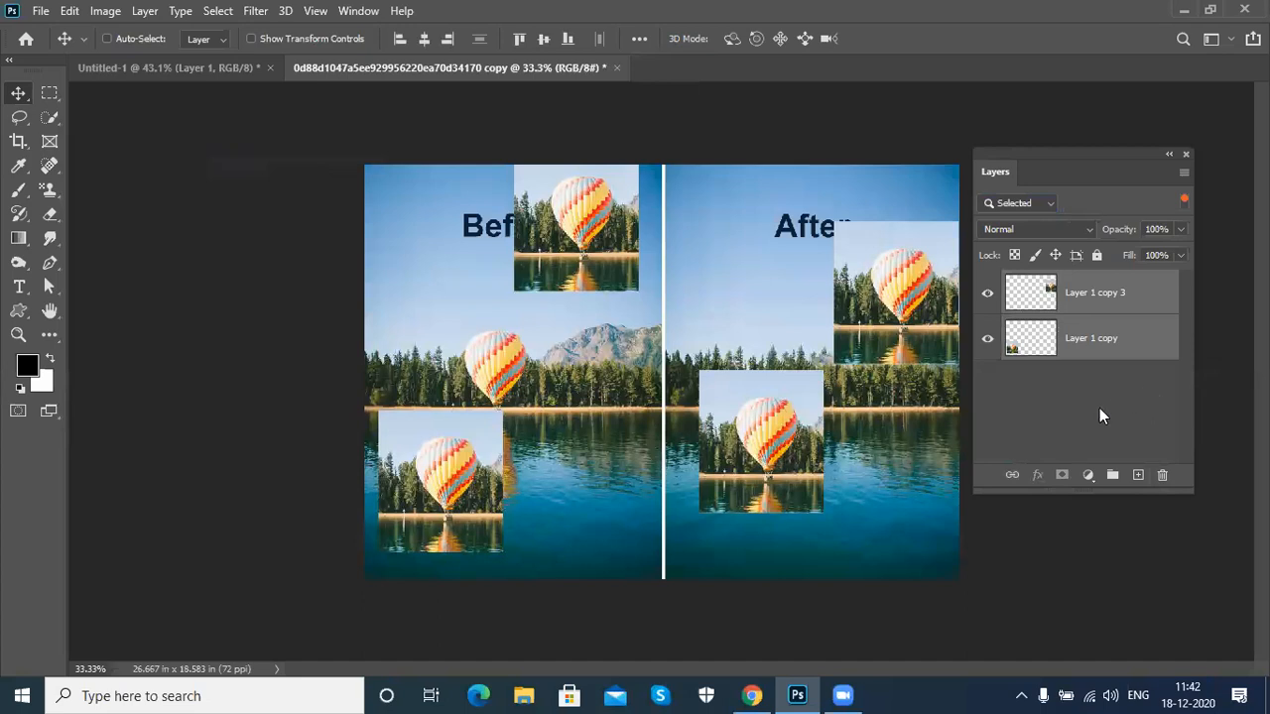
Step: Move the Layers panel slightly up and left, and alternate between the two isolated layers, ending on Layer 1 copy
left_click(1098, 410)
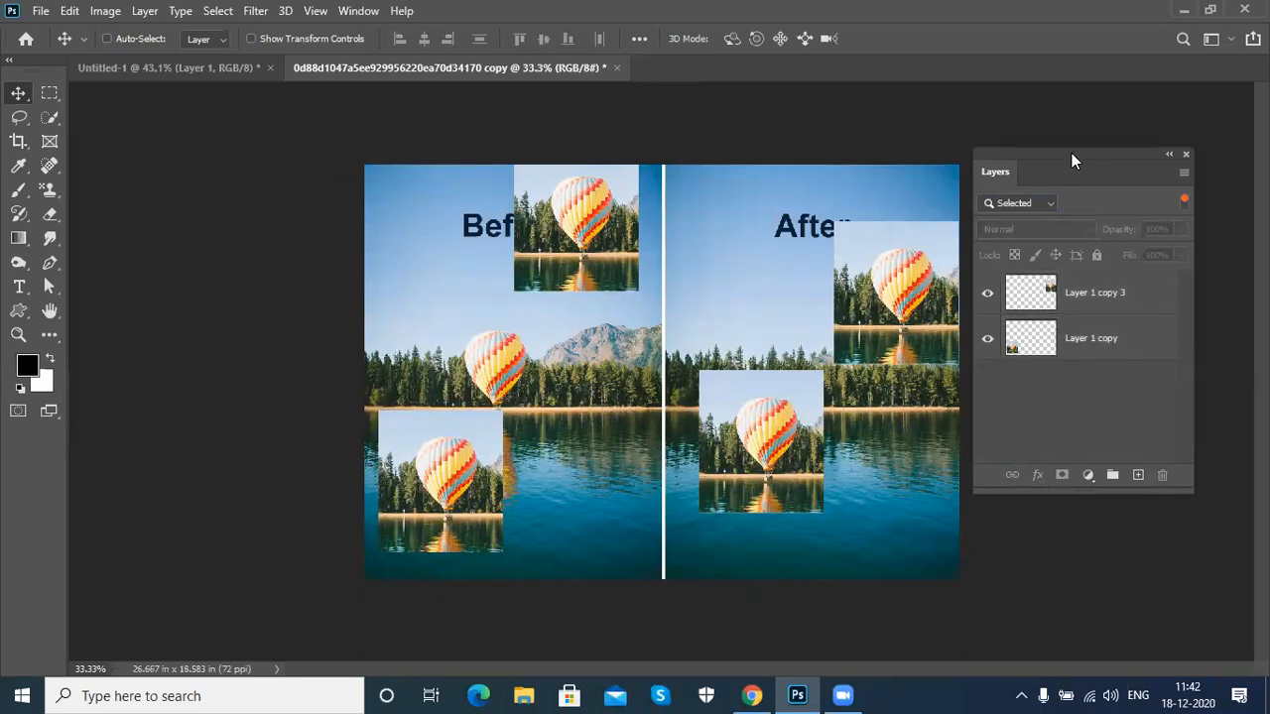
left_click_drag(1071, 153, 1046, 140)
left_click(1093, 287)
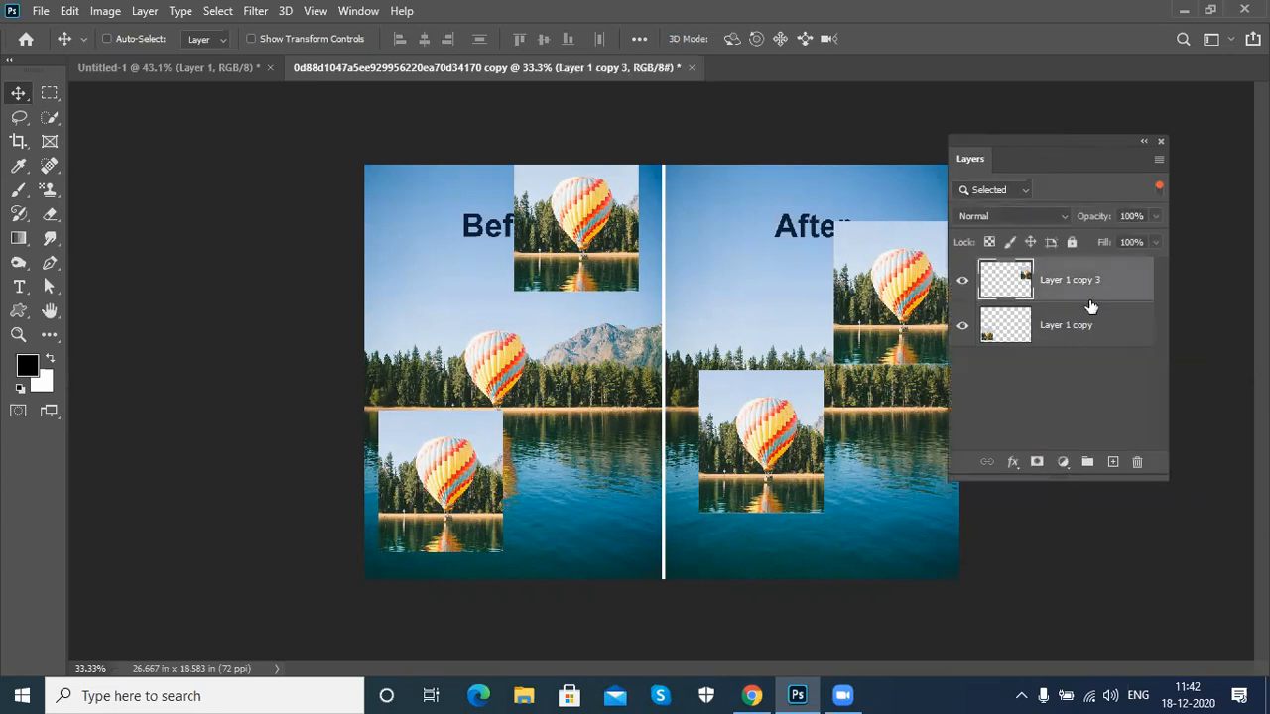
left_click(1094, 325)
left_click(1107, 297)
left_click(1098, 328)
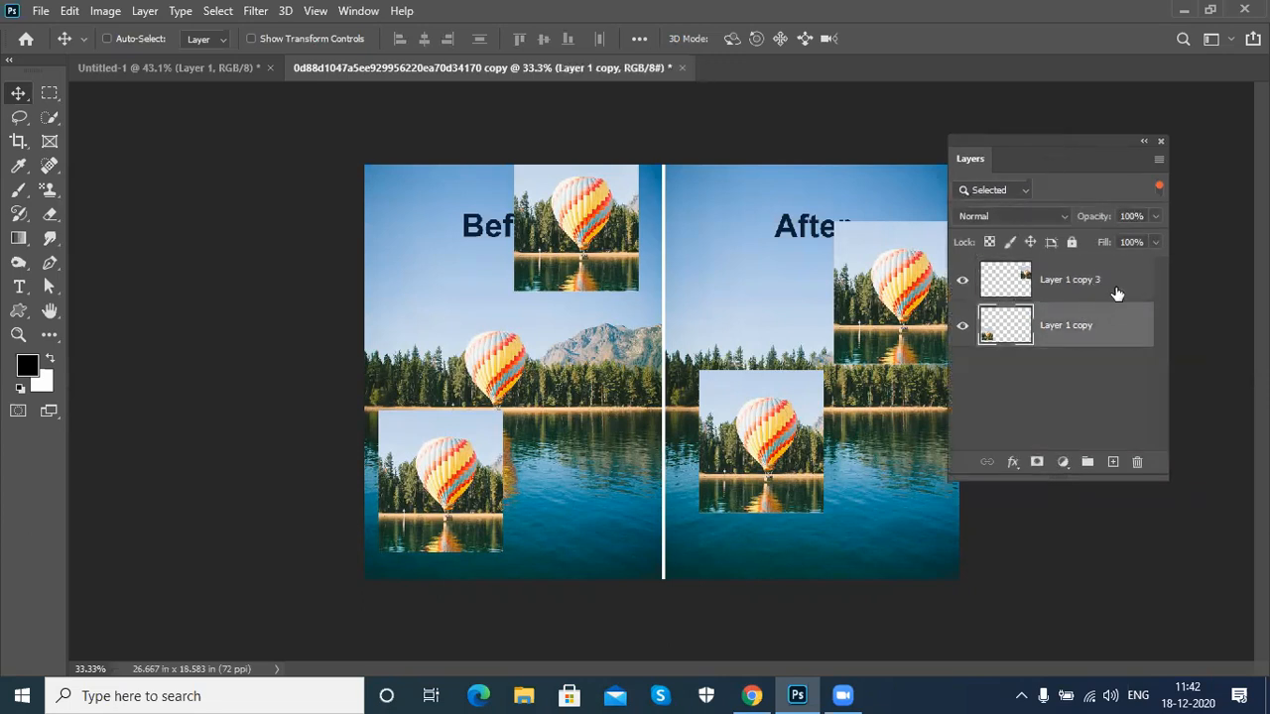
Step: Toggle the Selected layer filter off, on and off again, ending with the full layer list
left_click(1160, 195)
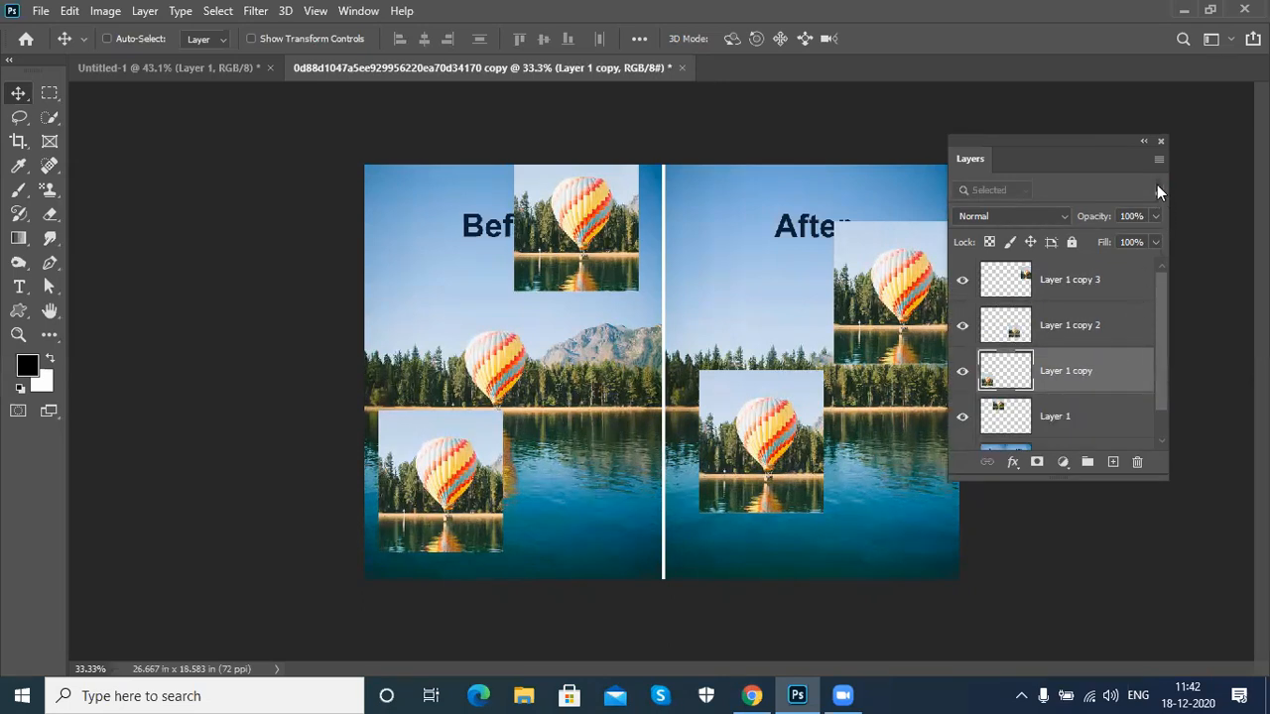
left_click(1157, 187)
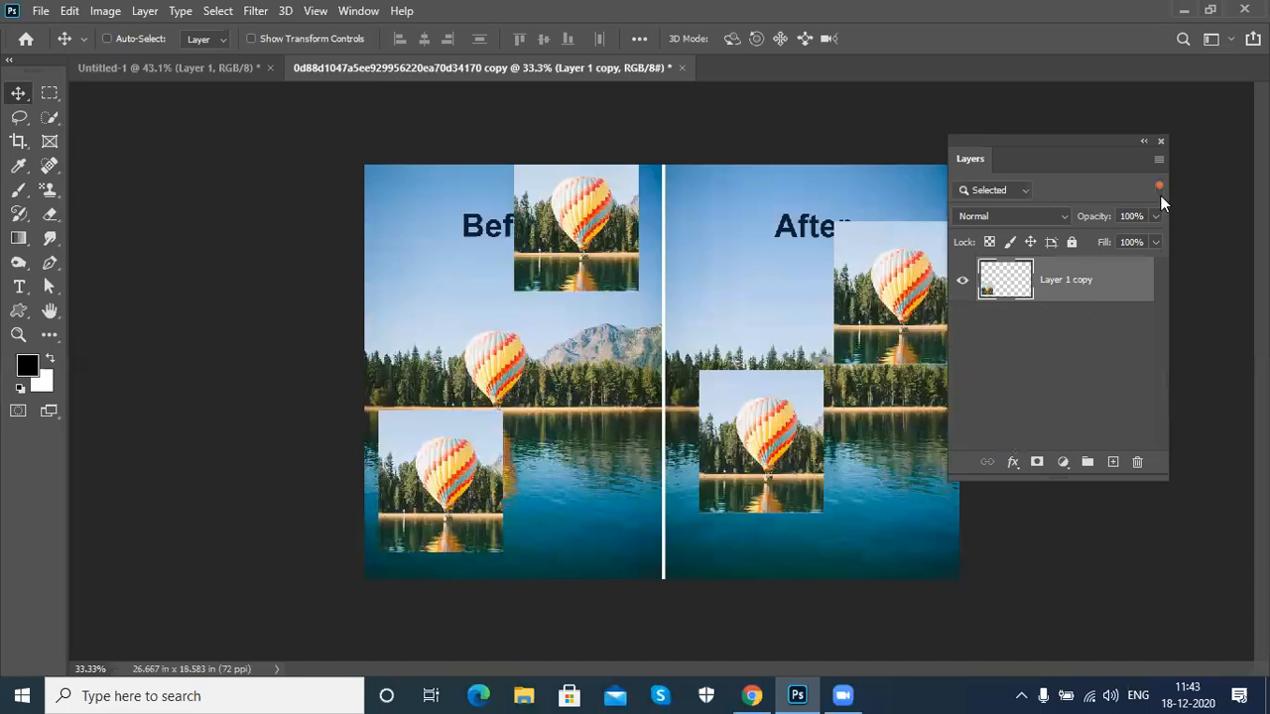
left_click(1159, 192)
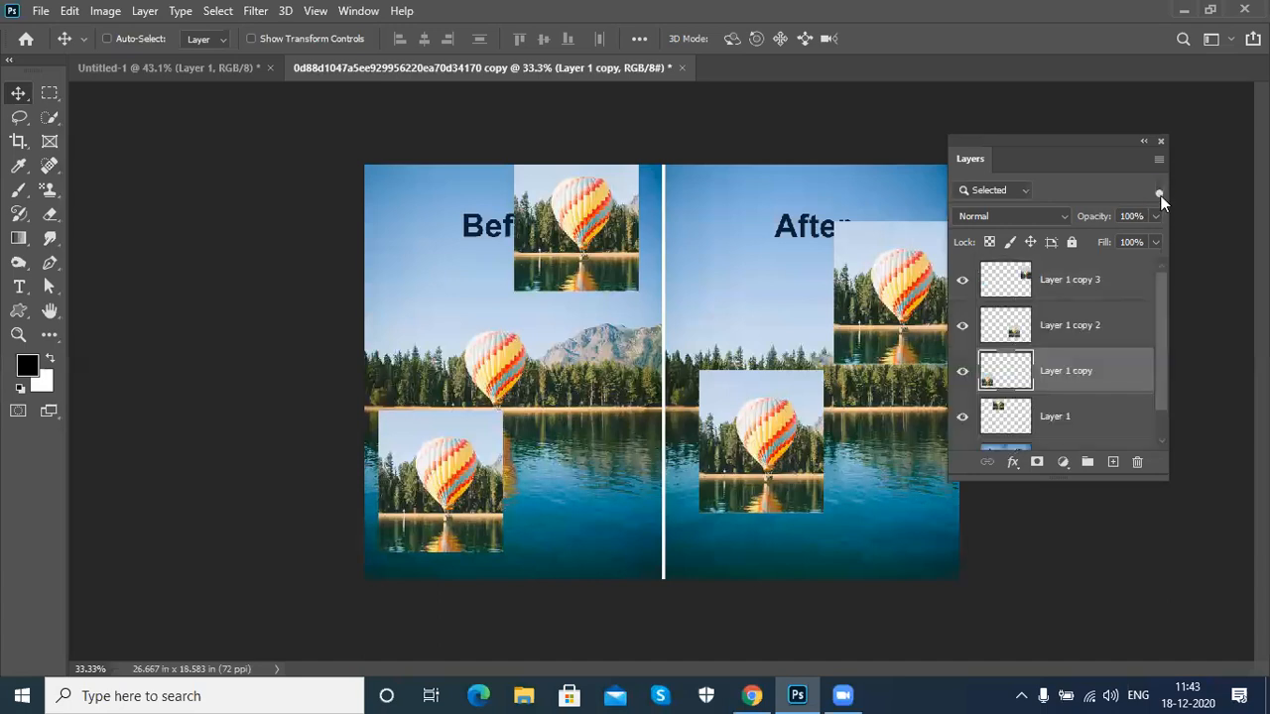
Step: Select Layer 1 copy 3, Layer 1 copy and Layer 1 together, and turn on the Selected filter to list only those layers
left_click(1108, 280, "ctrl")
left_click(1100, 325, "ctrl")
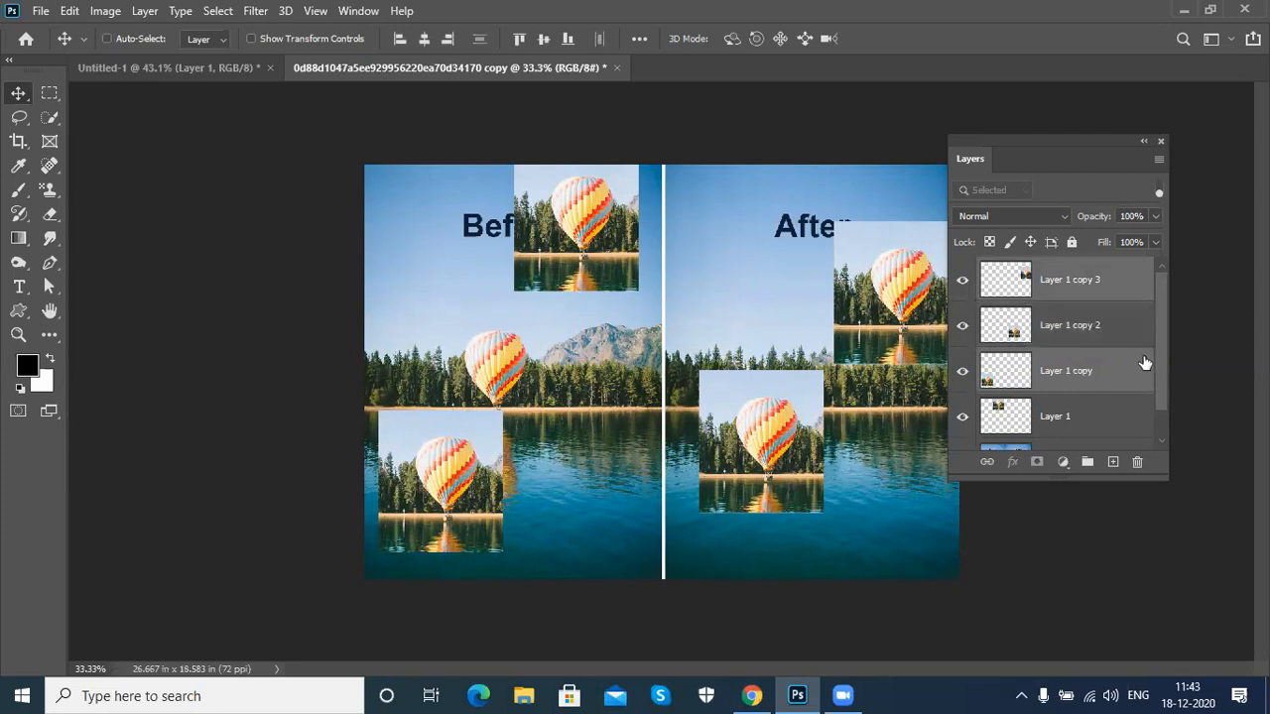
mouse_move(1162, 340)
left_mouse_down()
mouse_move(1162, 364)
mouse_move(1161, 322)
left_mouse_up()
left_click(1080, 415, "ctrl")
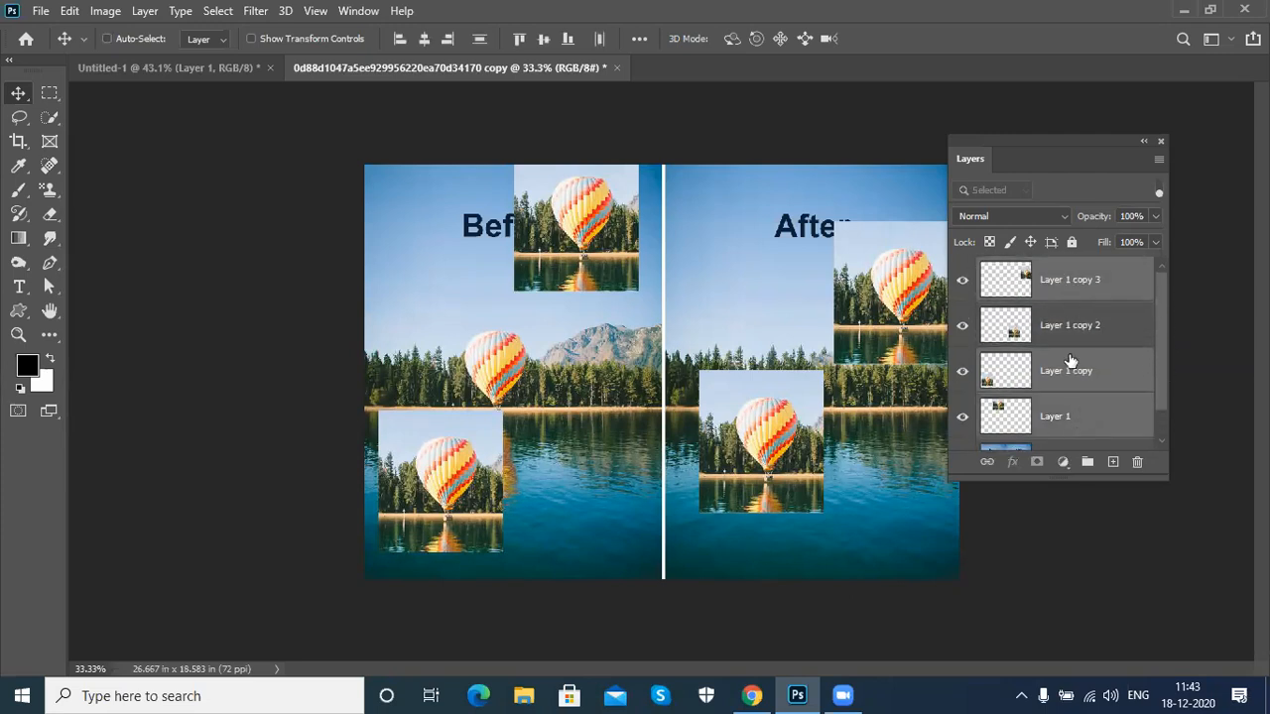
left_click(1159, 186)
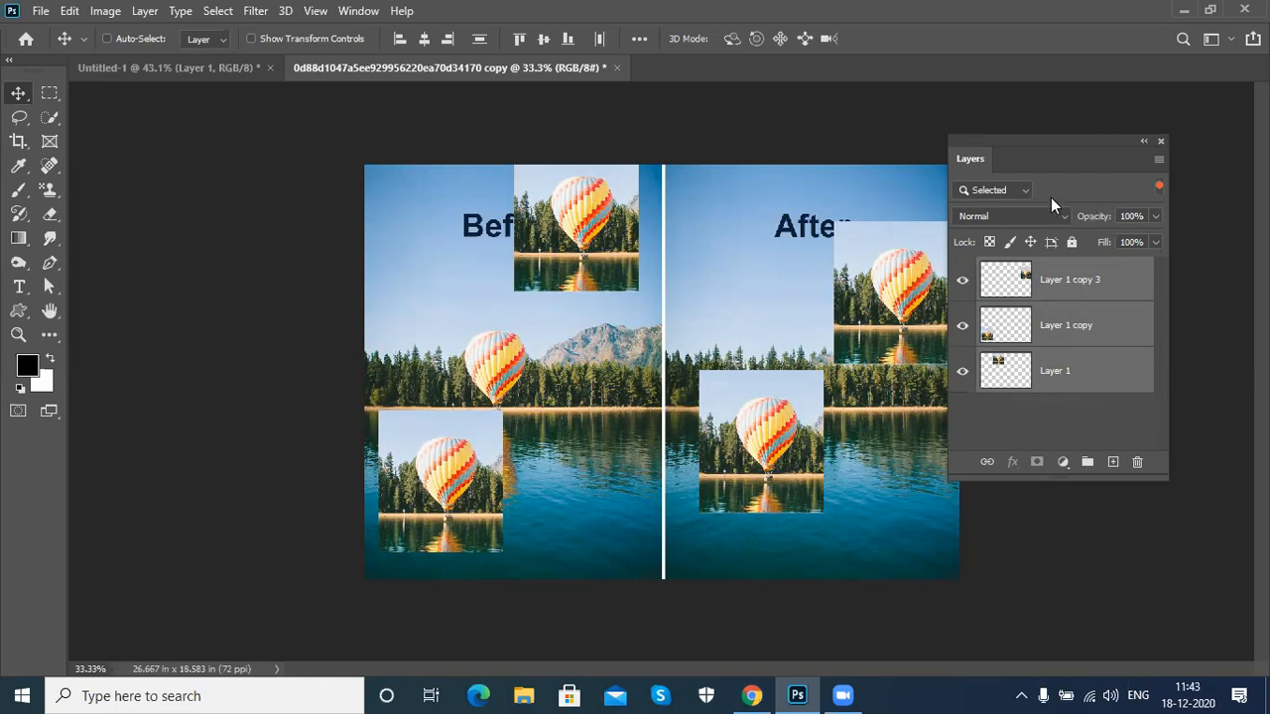
Step: Set the layer filter type to Kind, and toggle layer filtering off and back on
left_click(1008, 190)
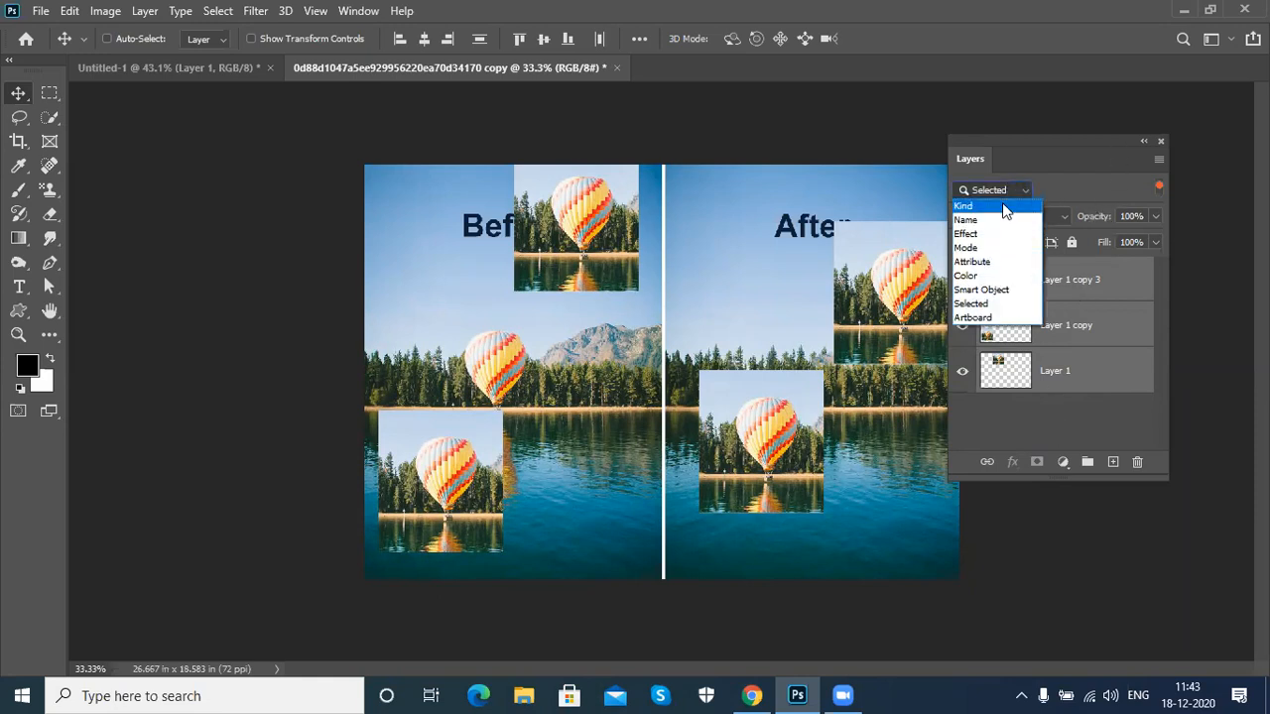
left_click(1004, 208)
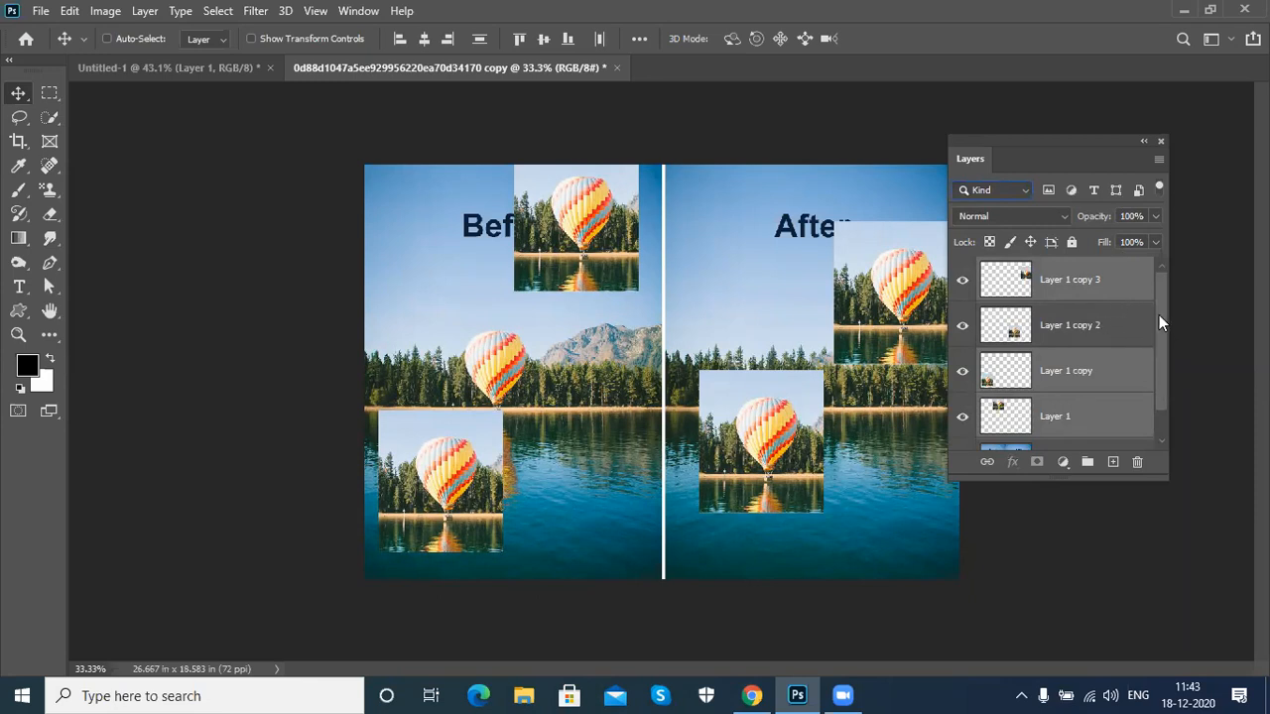
left_click(1159, 190)
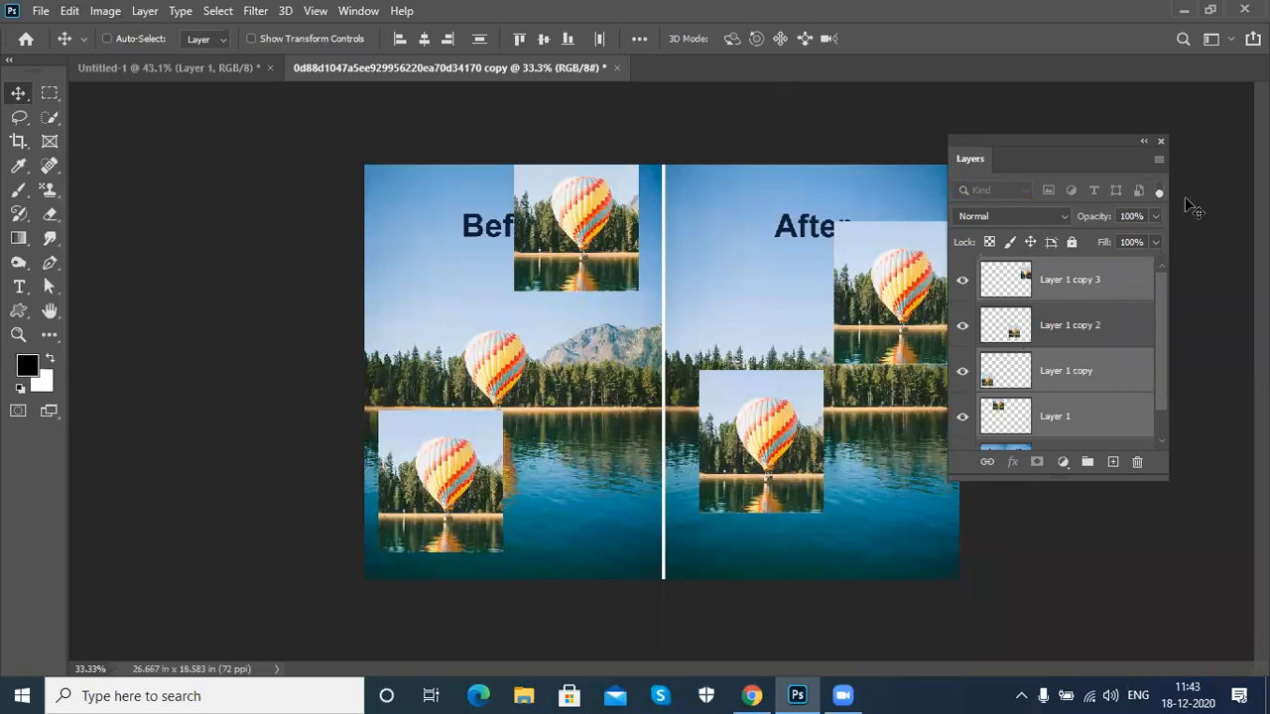
left_click(1159, 187)
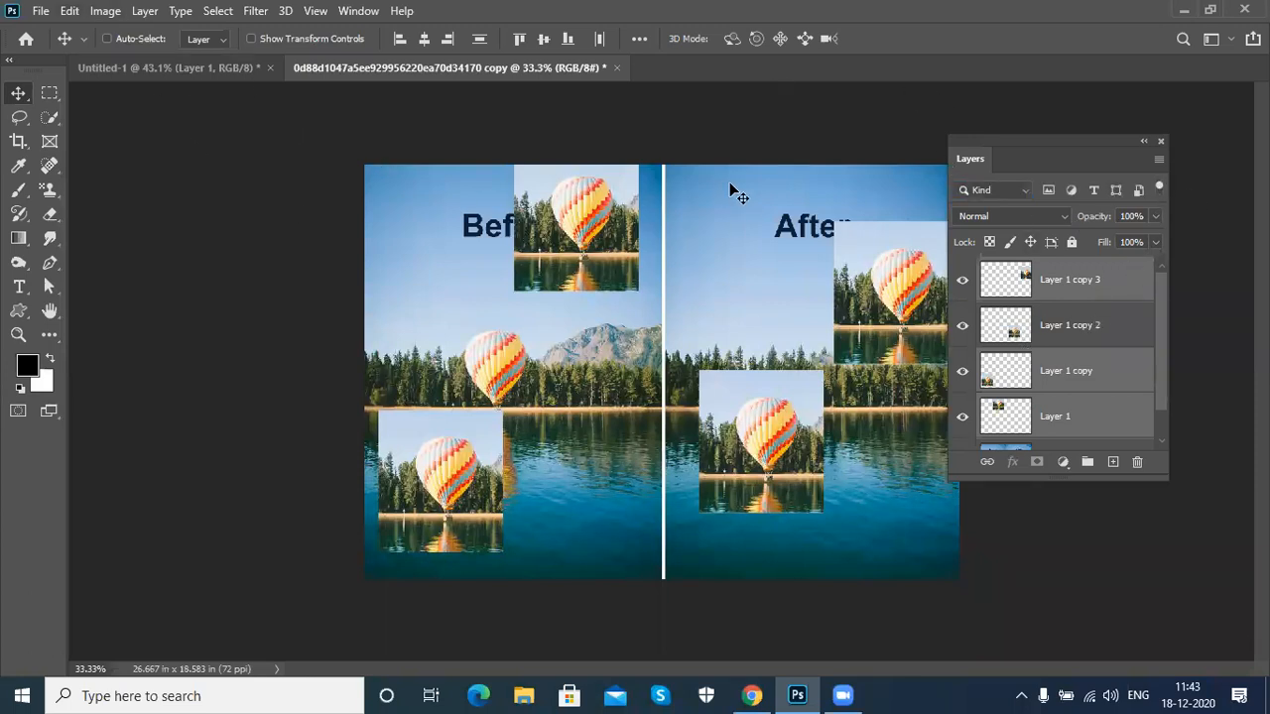
Step: Isolate the three selected layers using the Isolate Layers command
left_click(145, 12)
left_click(147, 12)
left_click(144, 12)
left_click(145, 12)
left_click(217, 10)
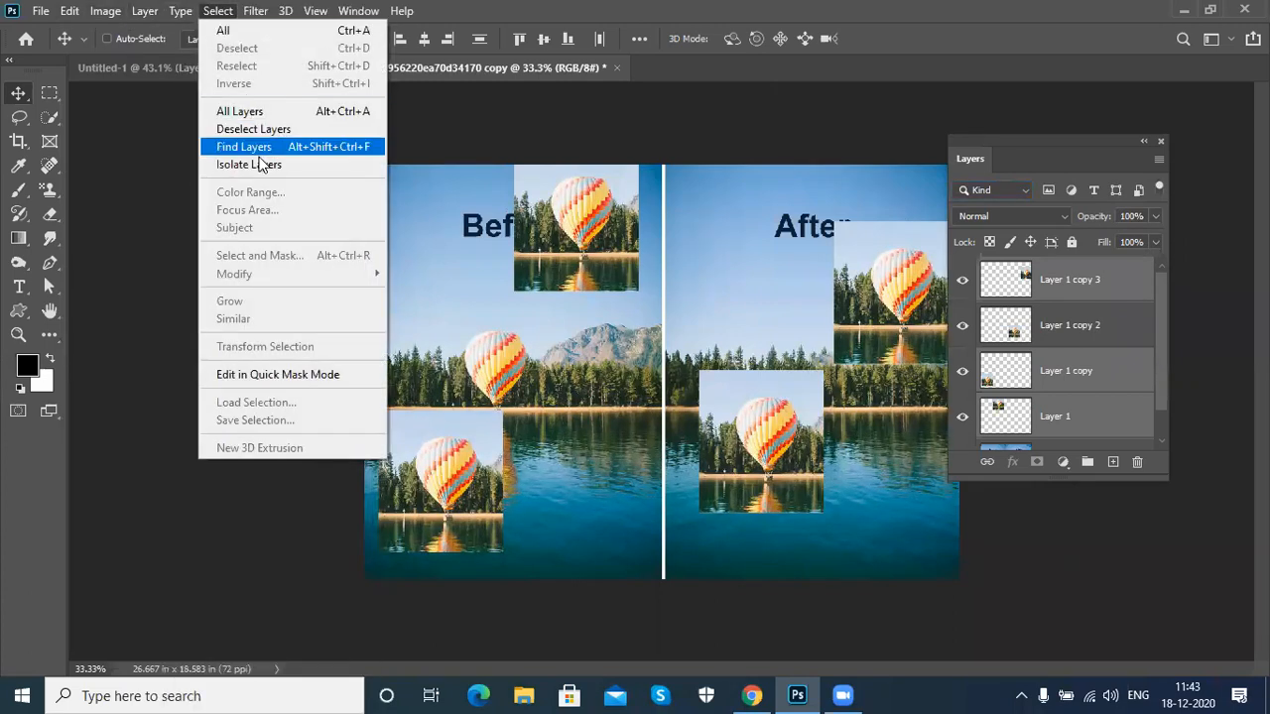
left_click(284, 166)
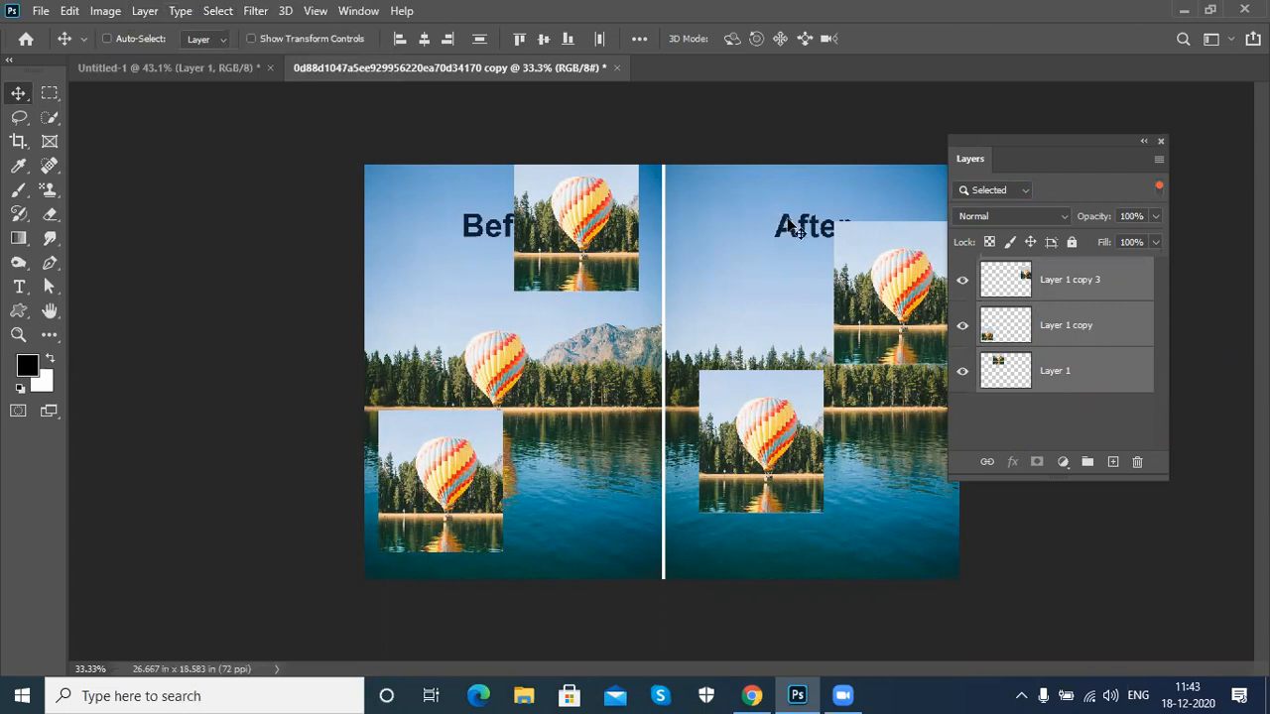
Step: Turn off layer isolation and select only Layer 1 copy 2 in the full layer list
left_click(1160, 190)
left_click(1115, 328)
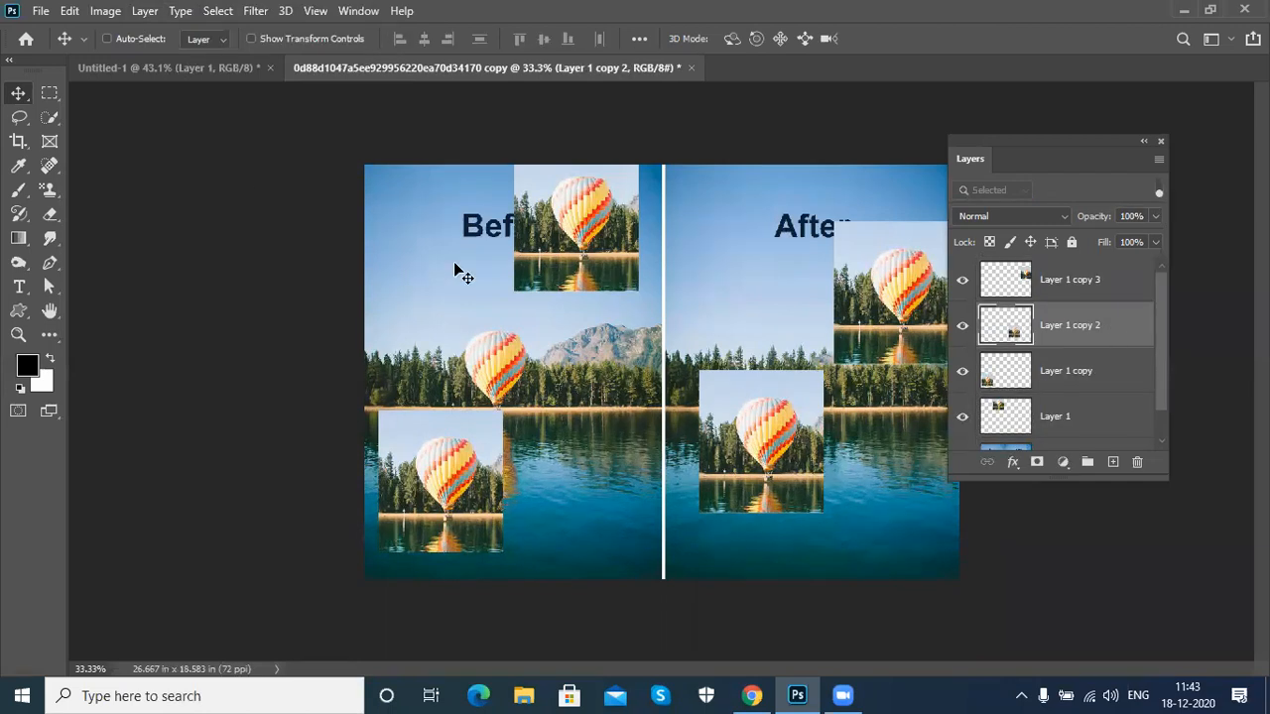
left_click(214, 12)
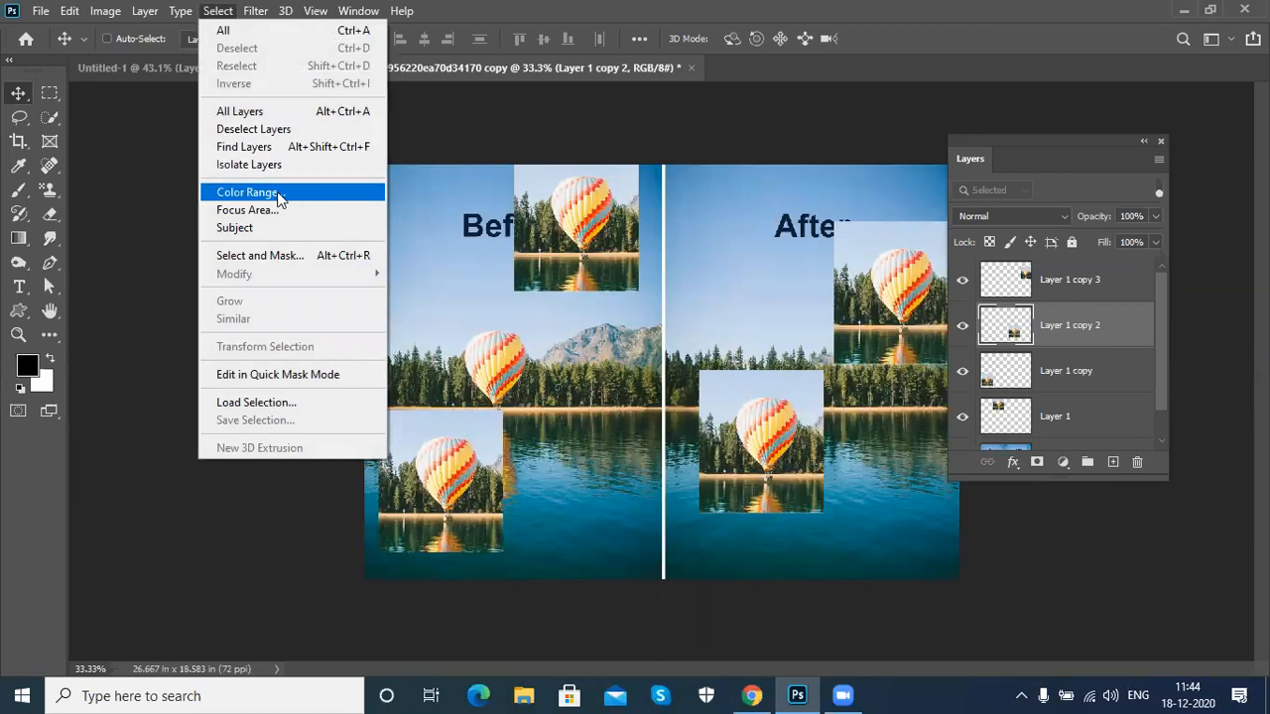
left_click(548, 124)
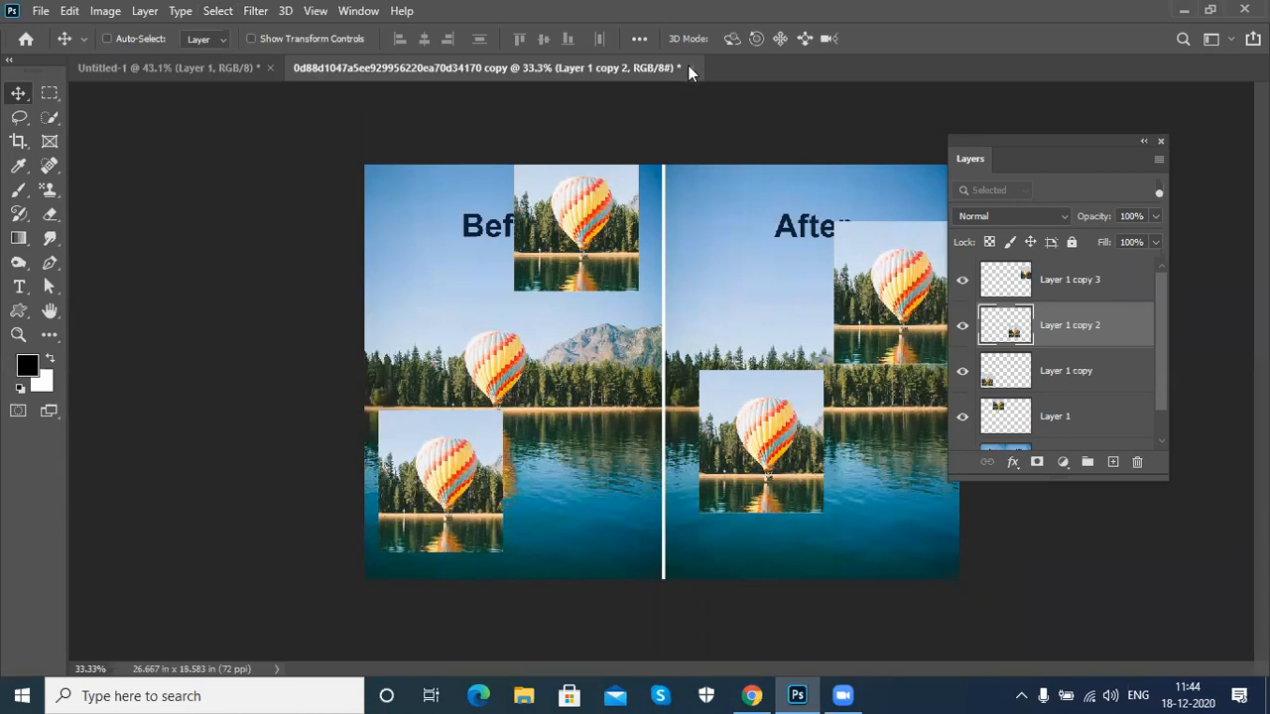
Step: Close the balloon document and Untitled-1 without saving their changes
left_click(692, 67)
left_click(622, 284)
left_click(269, 68)
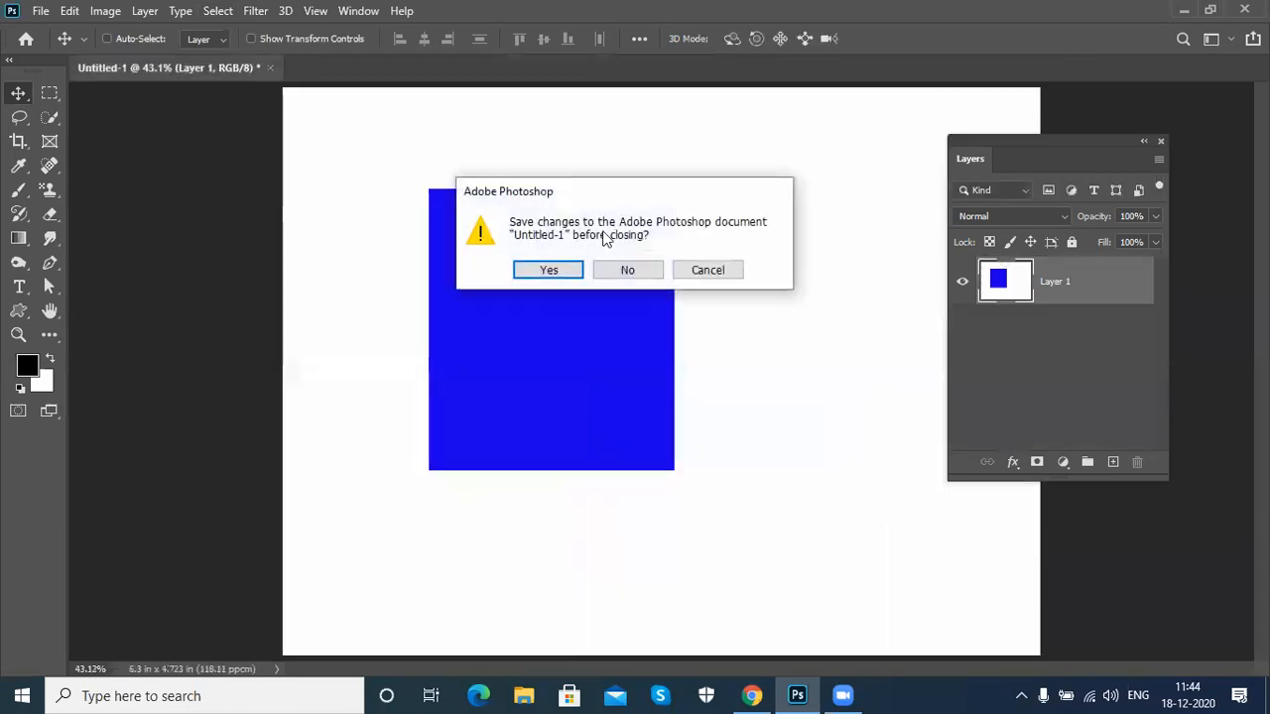
left_click(598, 265)
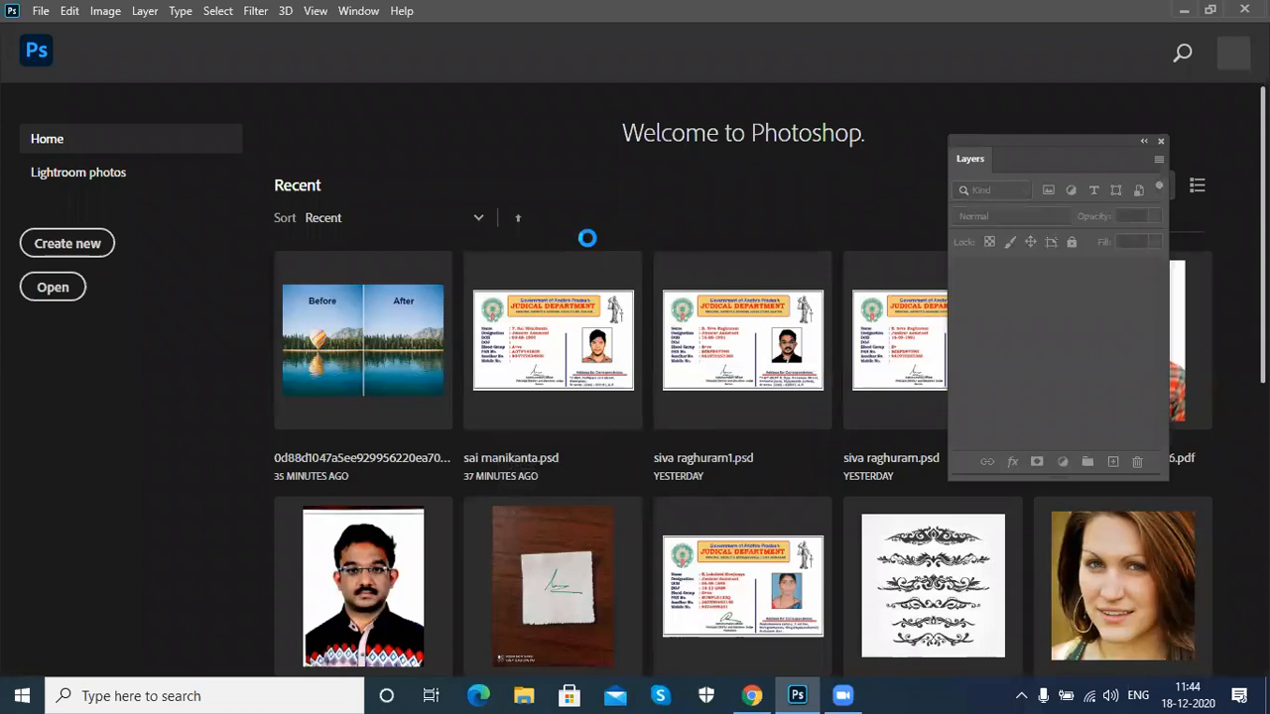
Step: Open 23151981-floral-design-element-with-swirls-for-spring-Stock-Vector-decorative.jpg from the photoshop examples folder
key("ctrl+o")
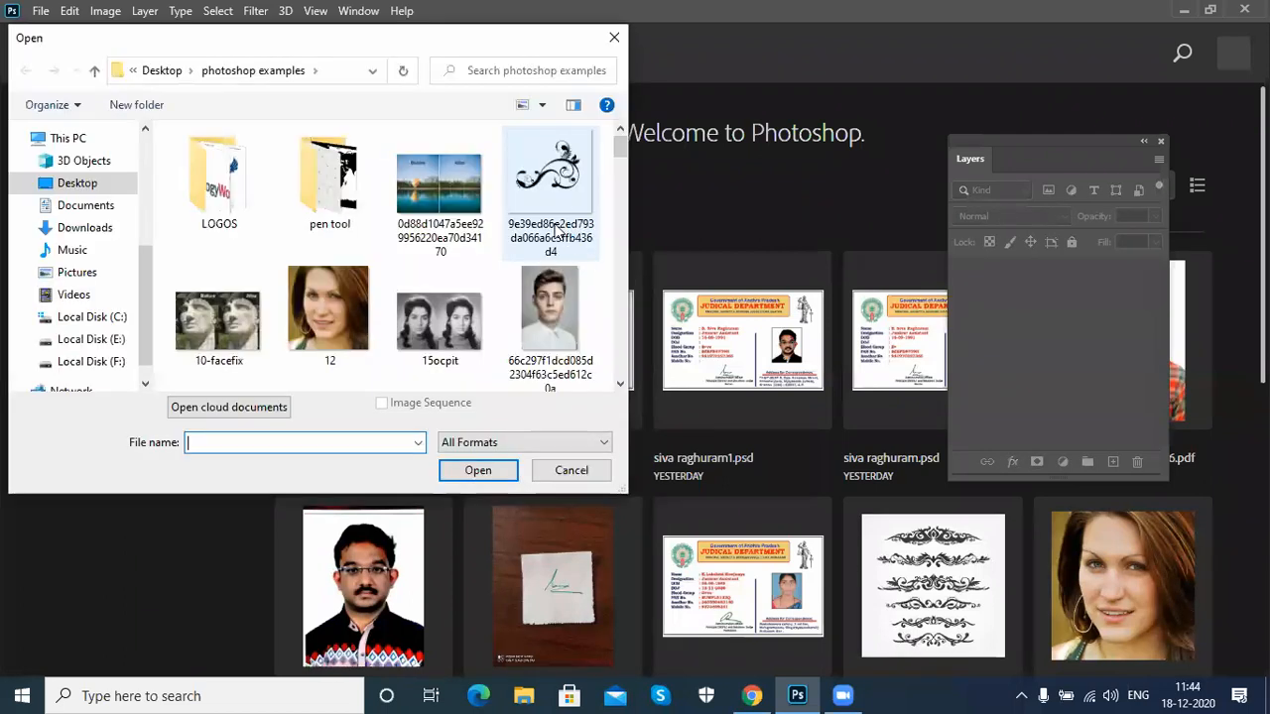
left_click_drag(625, 146, 625, 183)
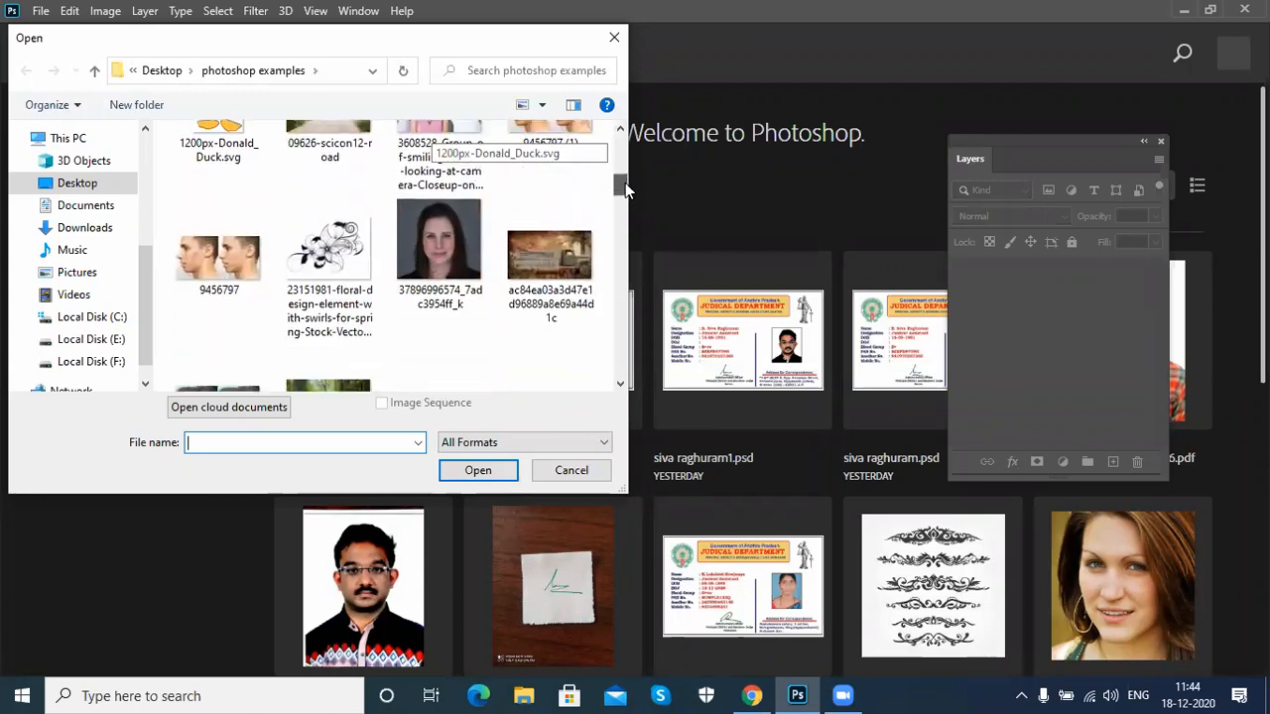
double_click(325, 205)
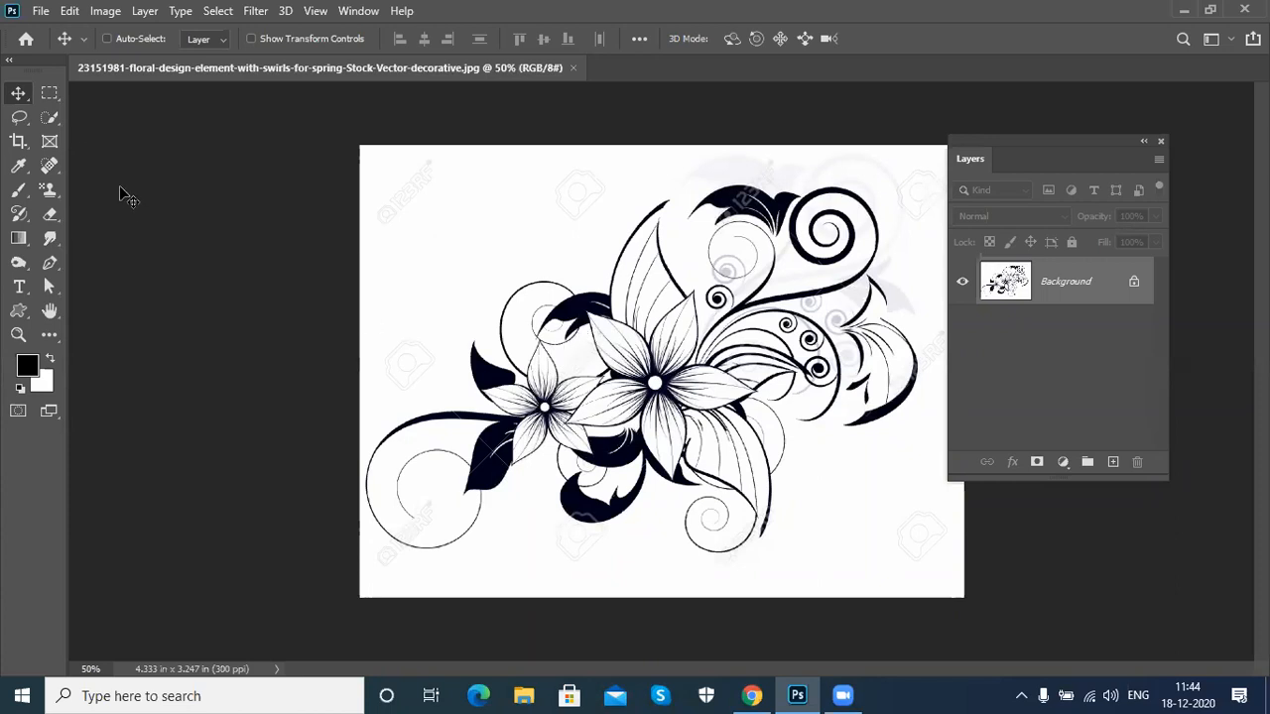
Step: Try to select the dark leaf and swirl shapes of the floral design with the Quick Selection Tool
left_click(49, 117)
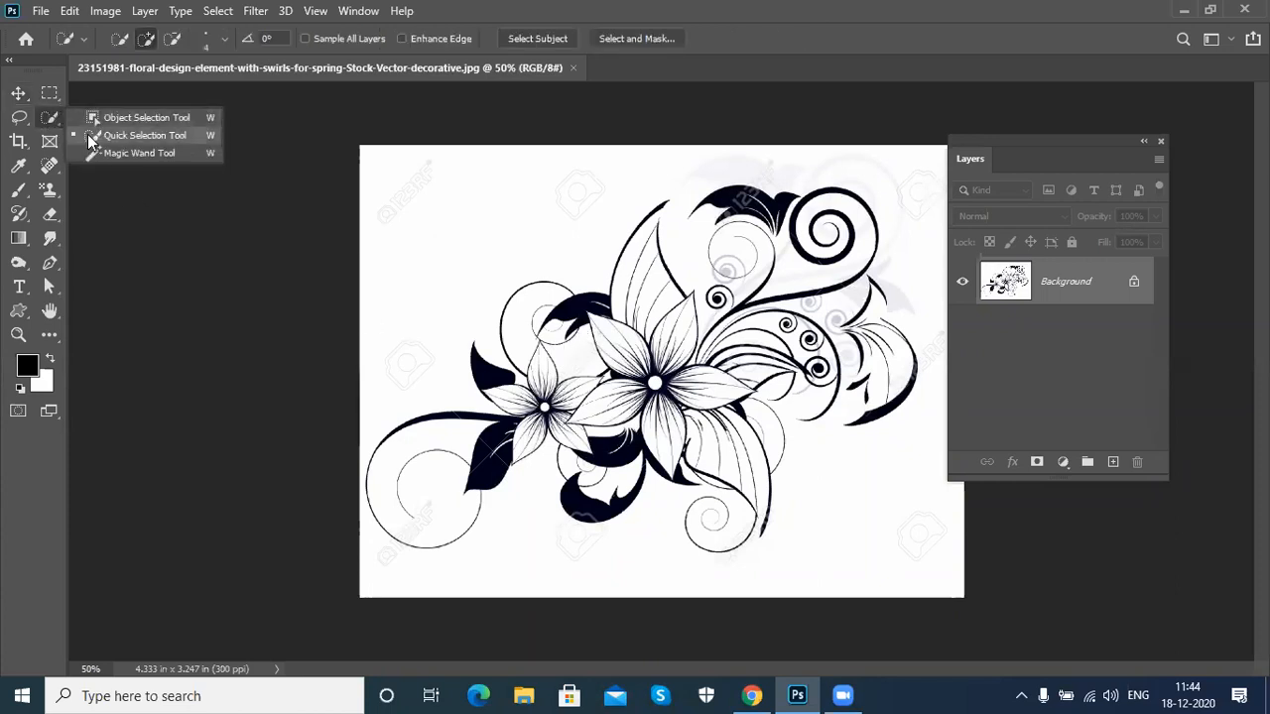
left_click(91, 136)
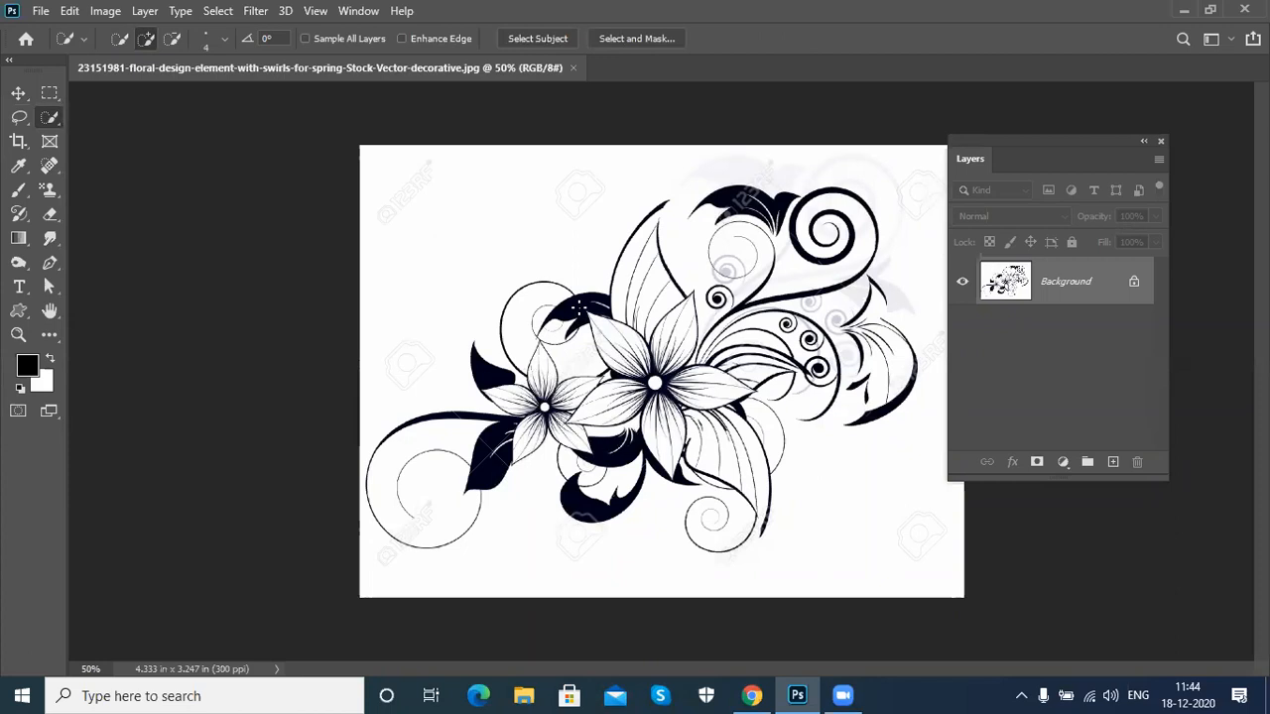
left_click(581, 308)
left_click(752, 203)
left_click(871, 211)
left_click(773, 264)
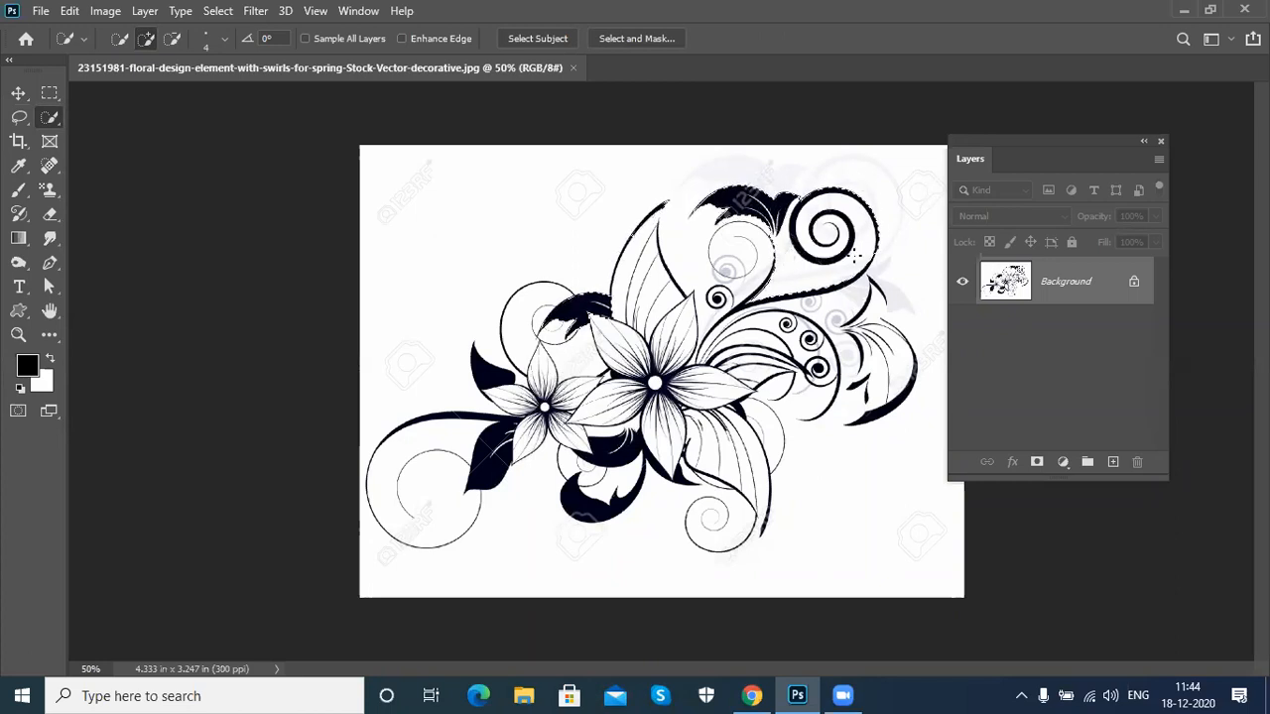
Step: Try selecting the white background and an enclosed white area together with the Magic Wand Tool, and deselect everything
right_click(51, 116)
left_click(113, 151)
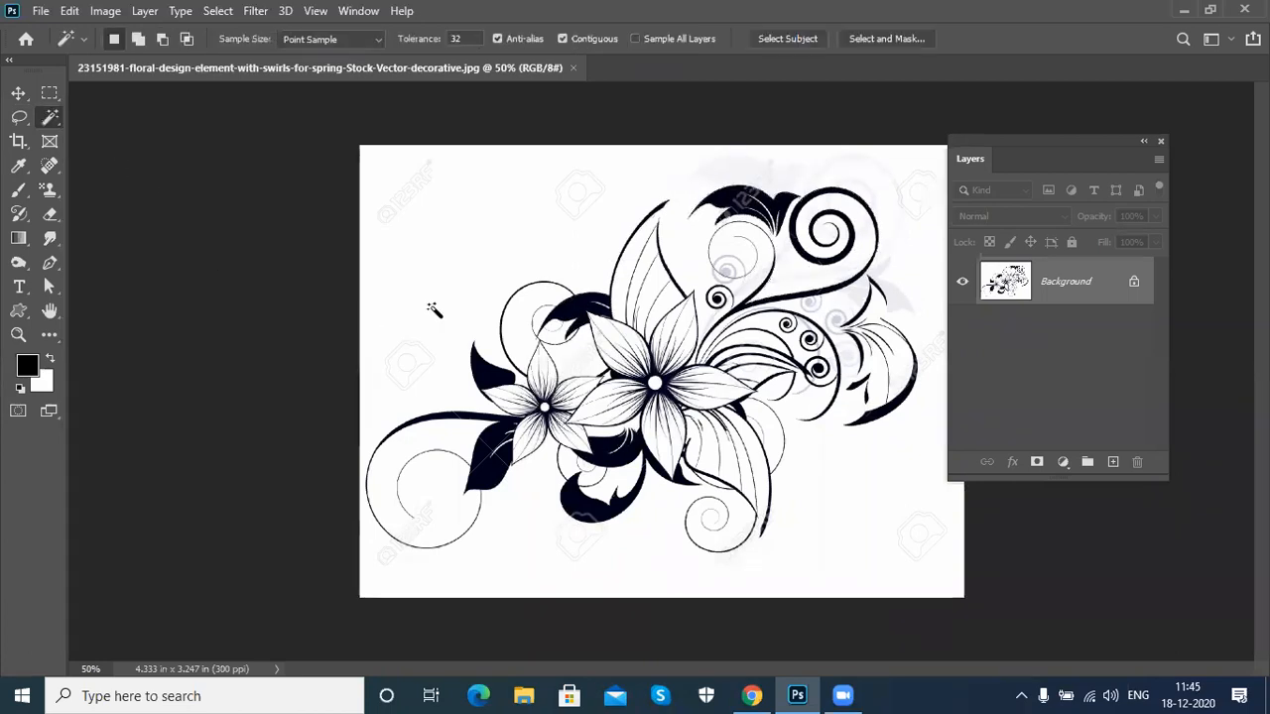
left_click(461, 268)
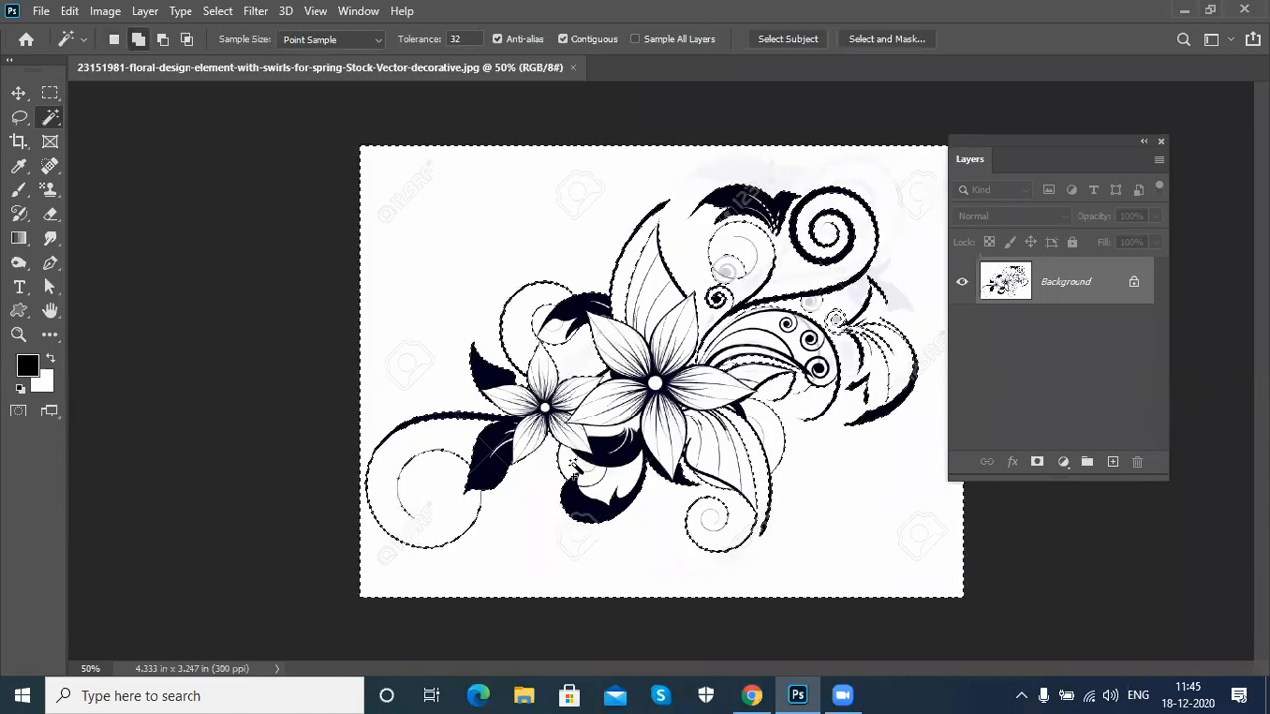
left_click(591, 470, "shift")
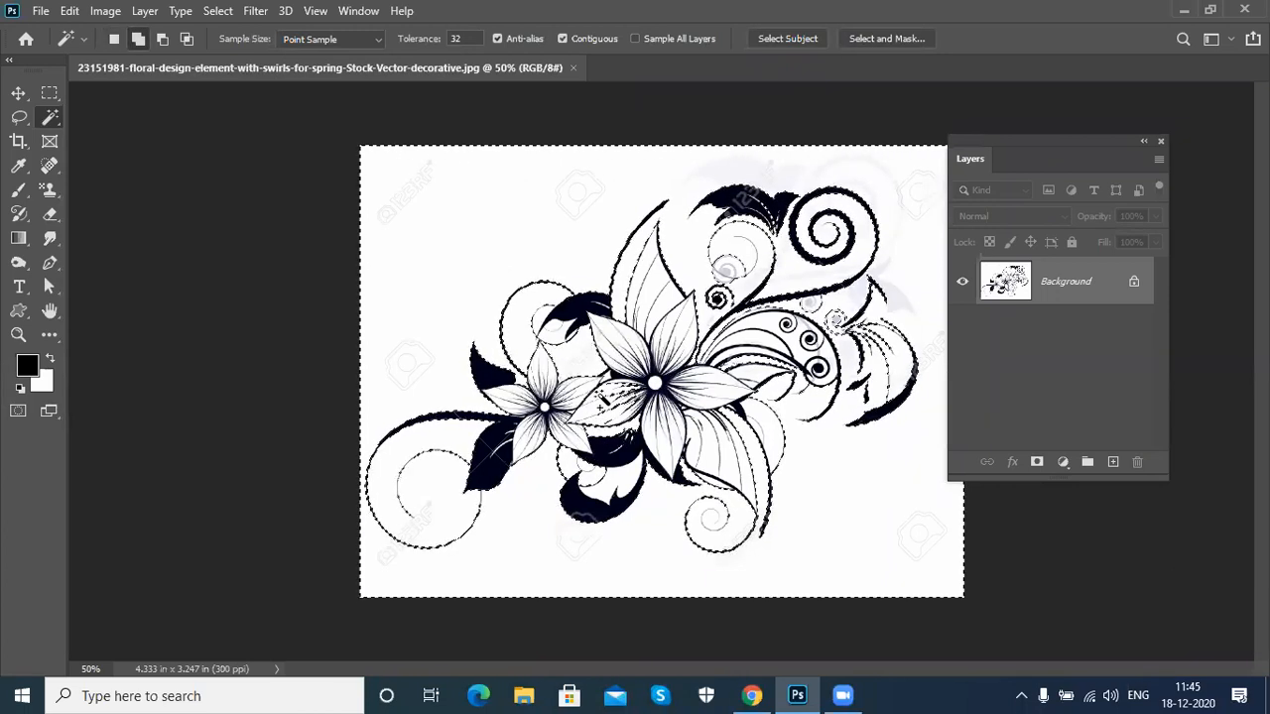
key("ctrl+d")
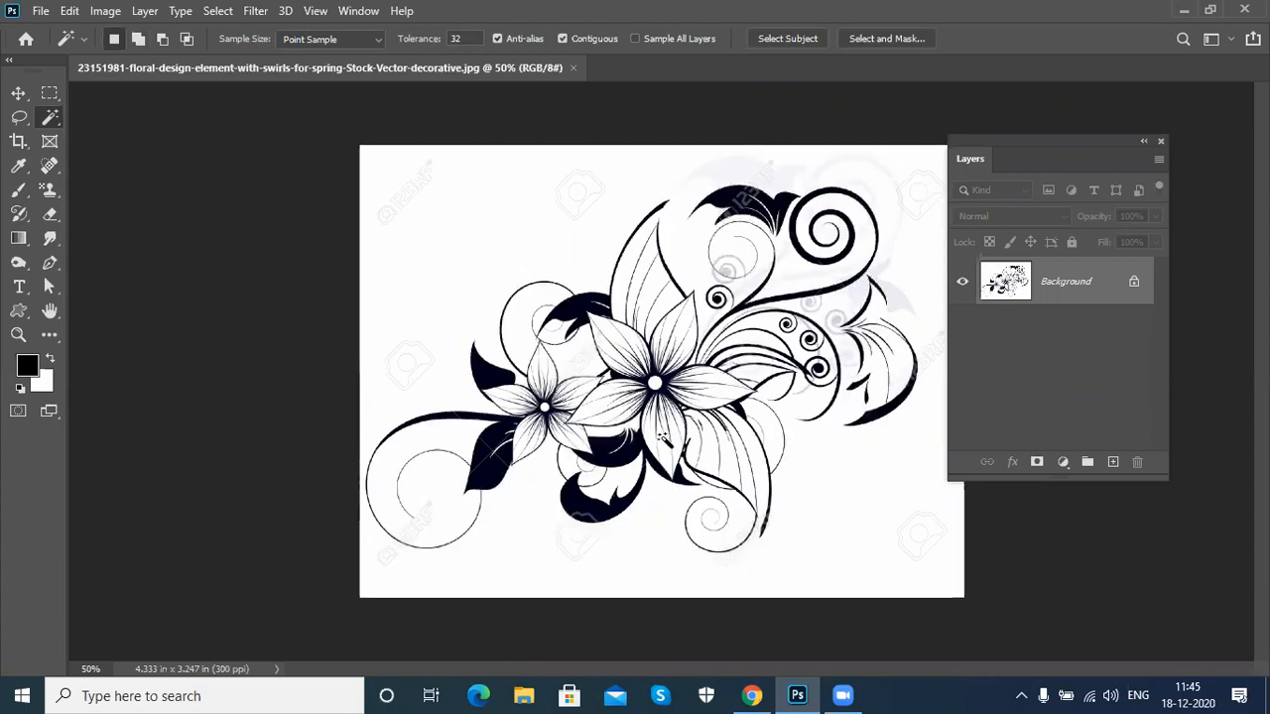
Step: Select the dark floral artwork with Color Range, sampling the dark leaf colour and setting Fuzziness to 200
left_click(218, 13)
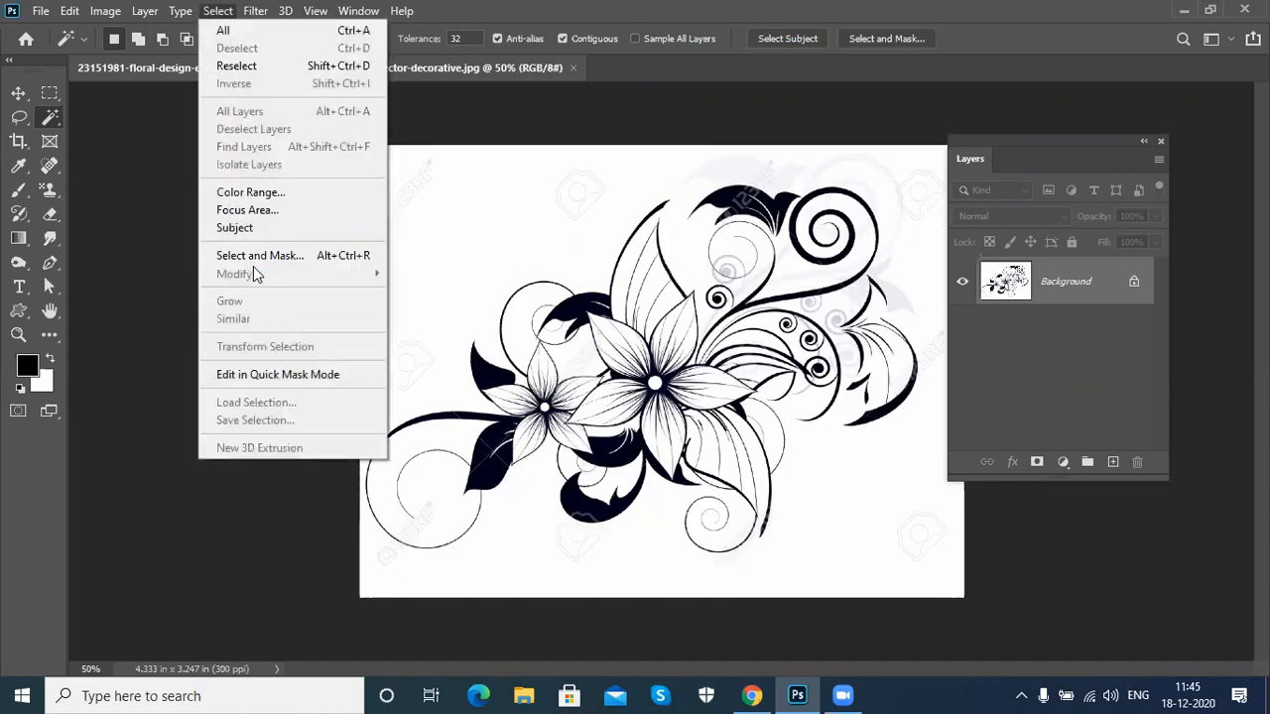
left_click(315, 194)
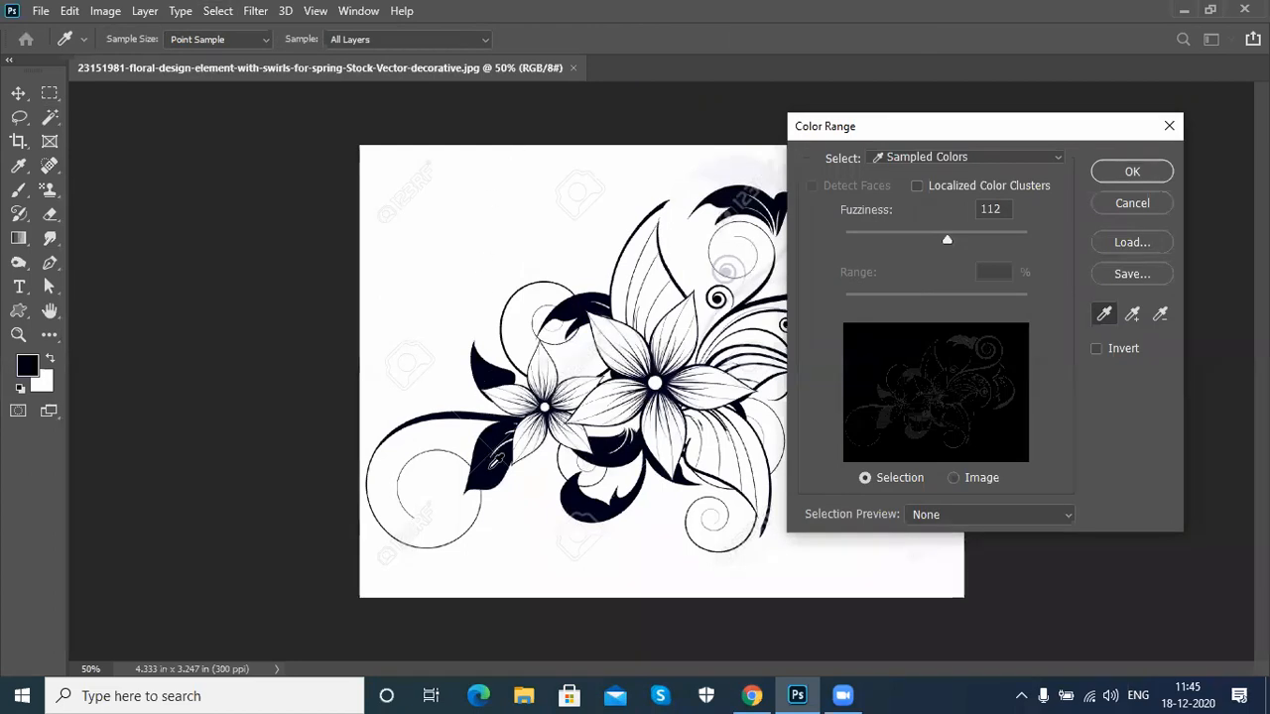
left_click(490, 467)
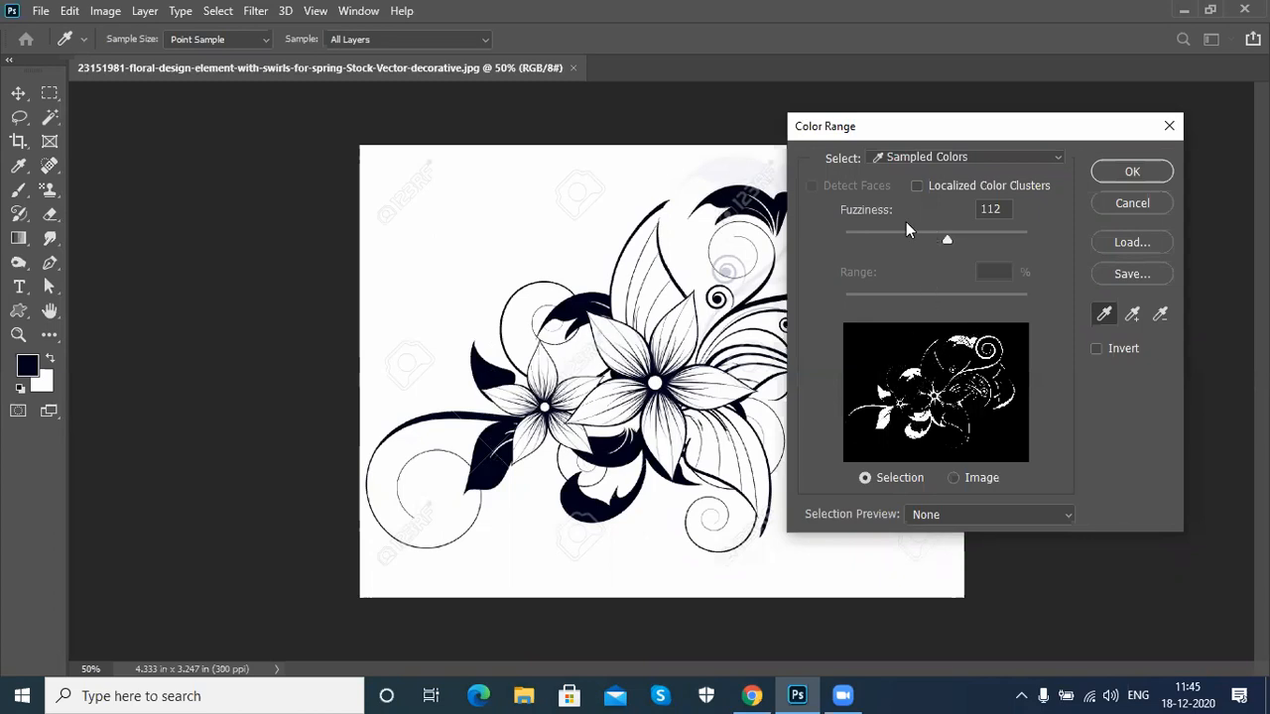
left_click_drag(948, 240, 1047, 246)
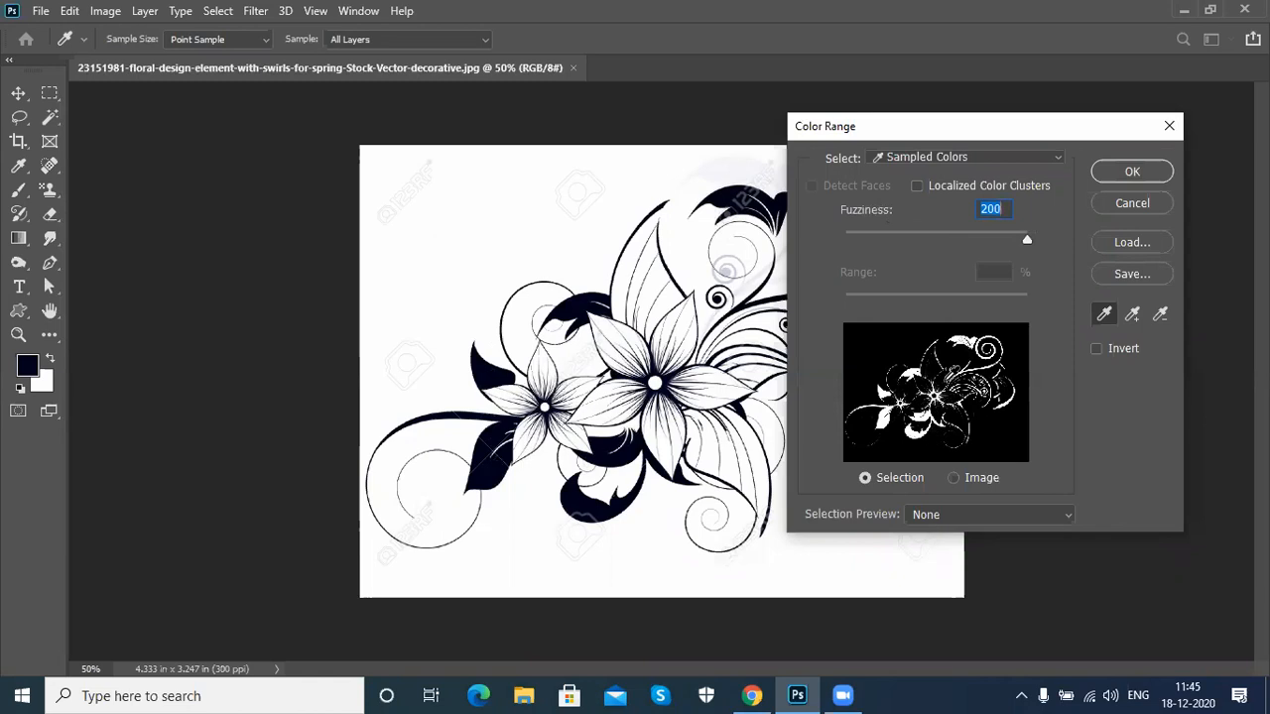
left_click(1121, 172)
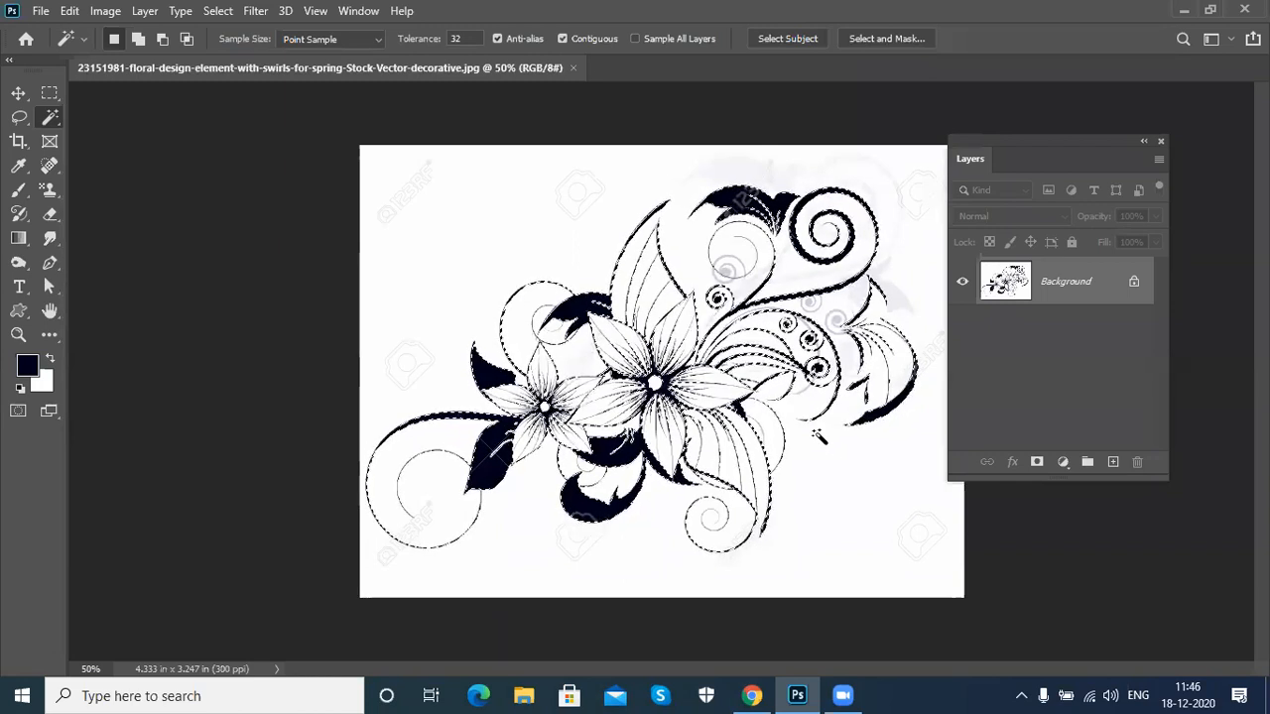
Step: Add a new layer, fill the selected floral shapes on it with blue 0000fc, and clear the selection
key("ctrl+shift+n")
key("Return")
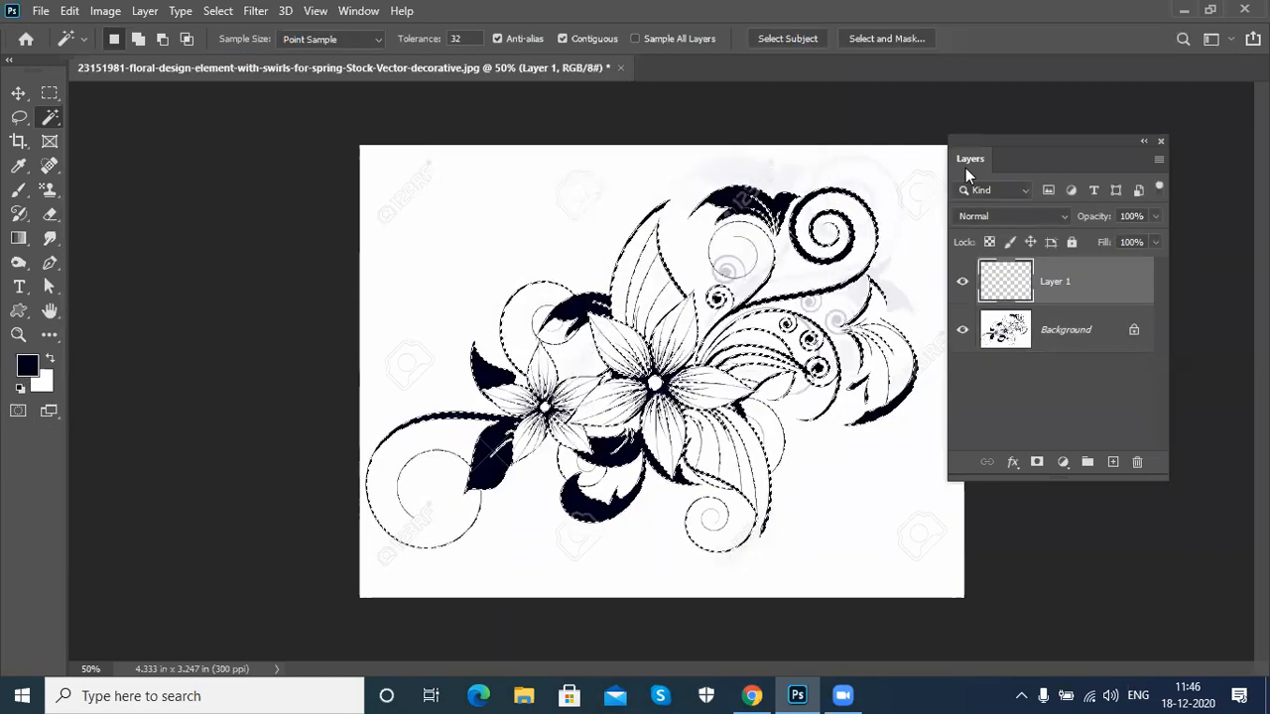
left_click(390, 359)
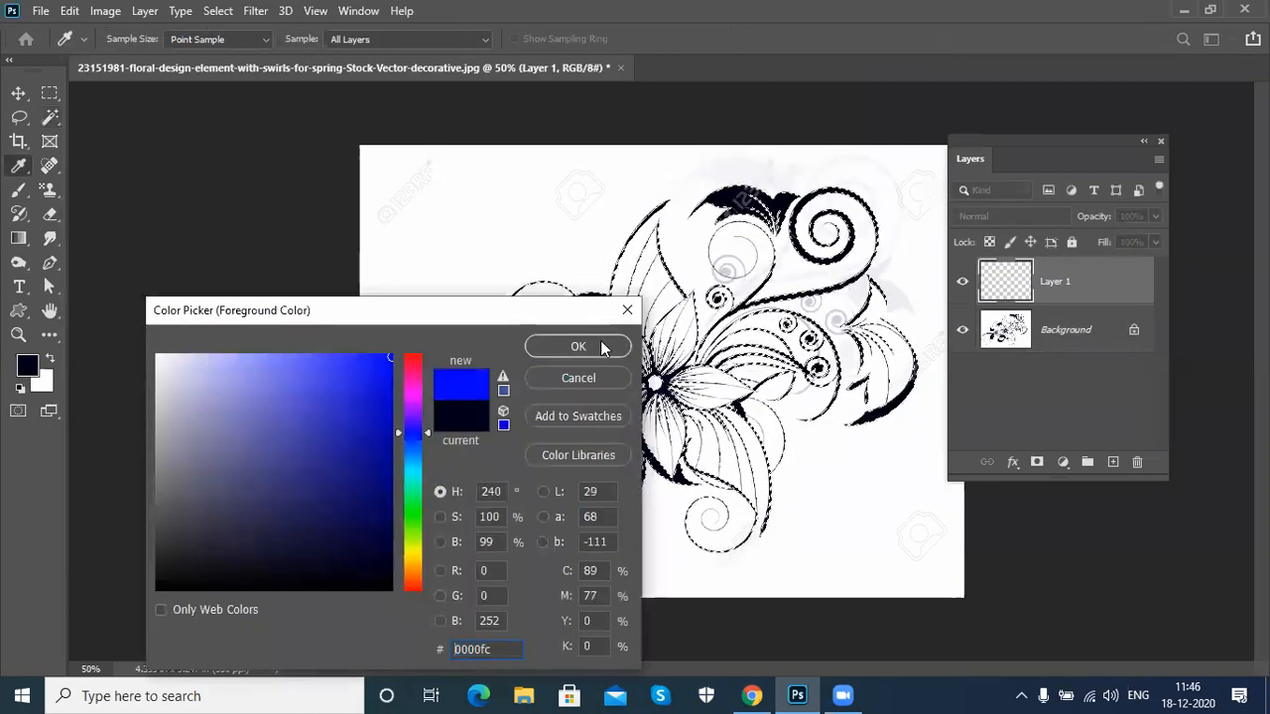
left_click(604, 348)
key("alt+BackSpace")
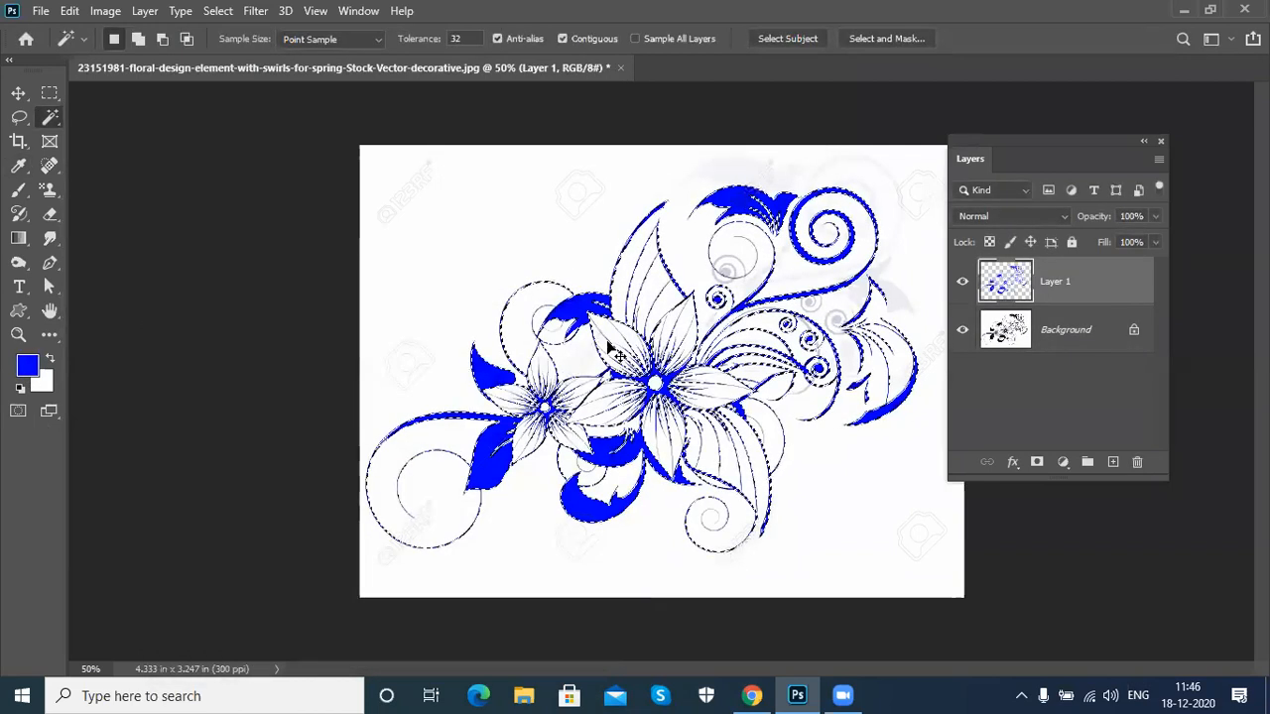
key("ctrl+d")
Step: Try moving the blue floral layer away from the original design, and undo the move
key("v")
left_click_drag(694, 250, 762, 221)
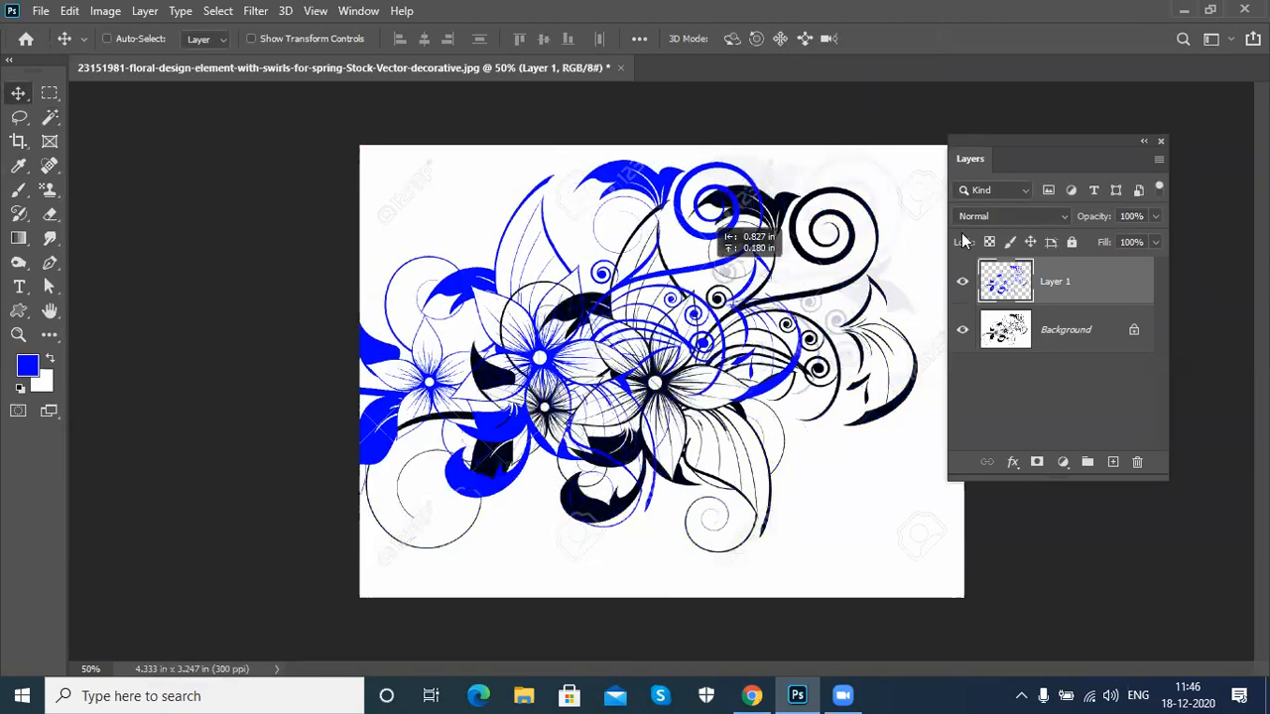
key("ctrl+z")
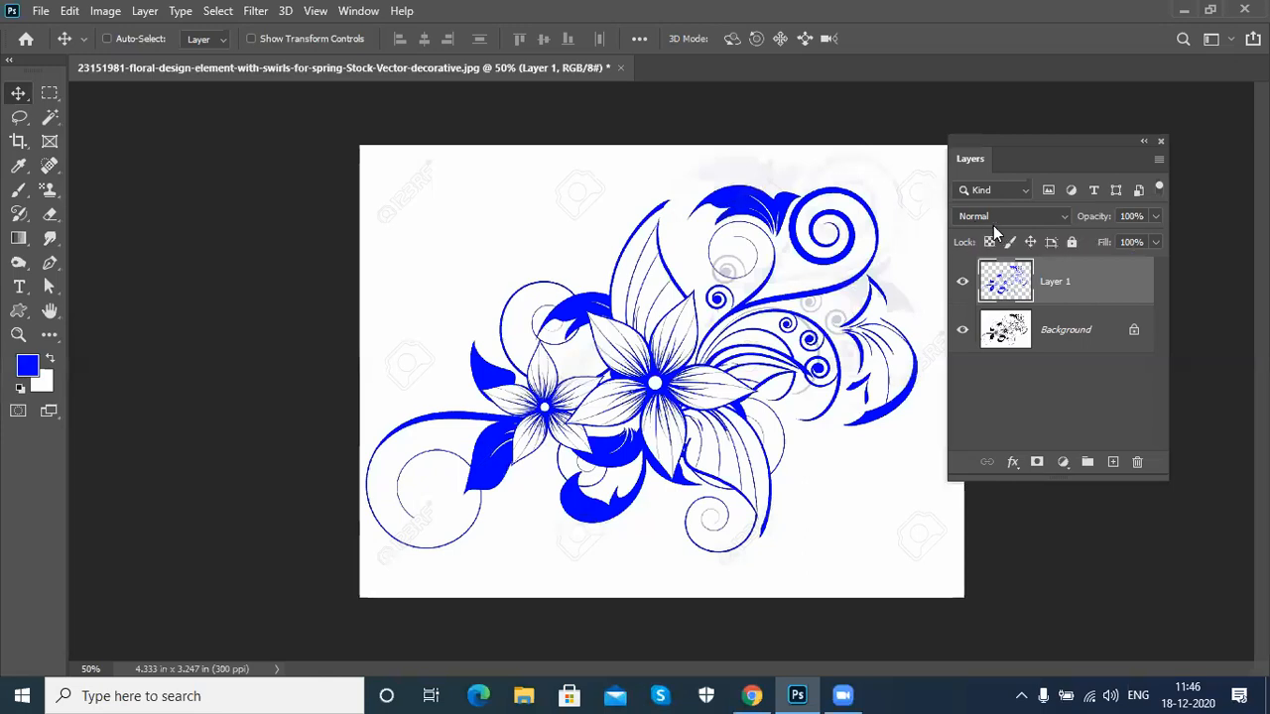
Step: Open the portrait image 66c297f1dcd085d2304f63c5ed612c0a.jpg as a second document
key("ctrl")
key("ctrl+o")
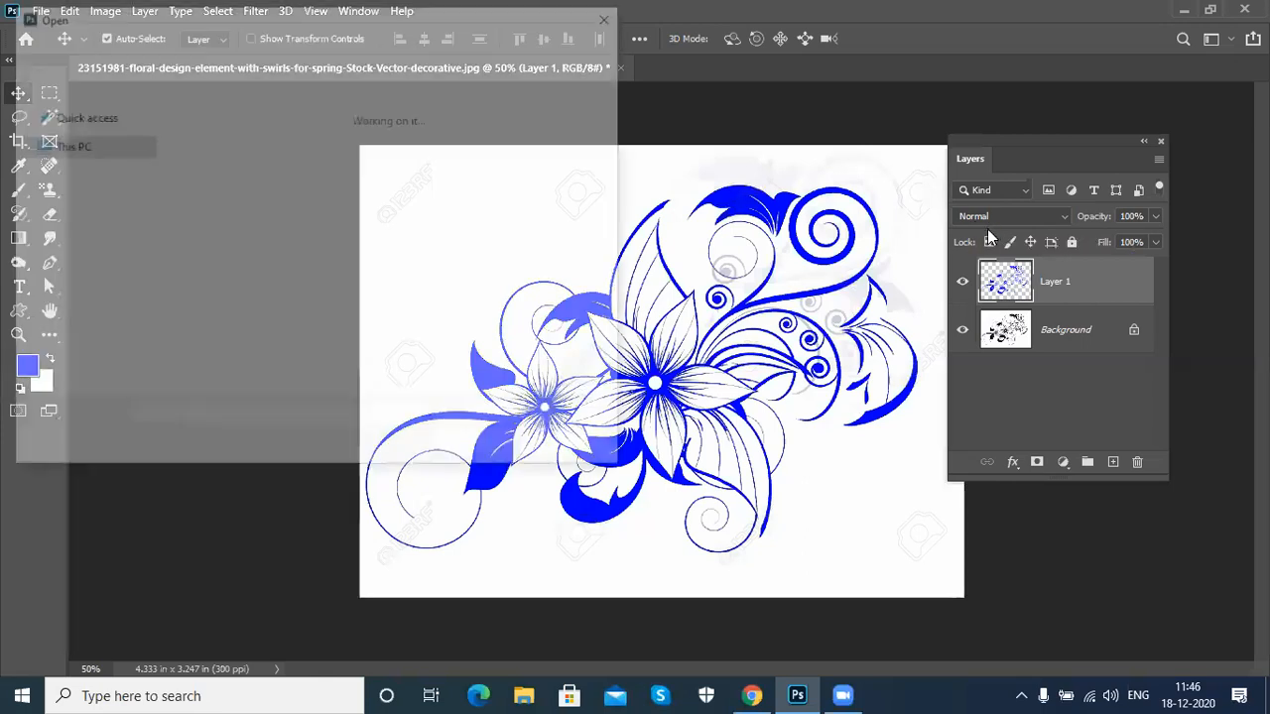
double_click(549, 288)
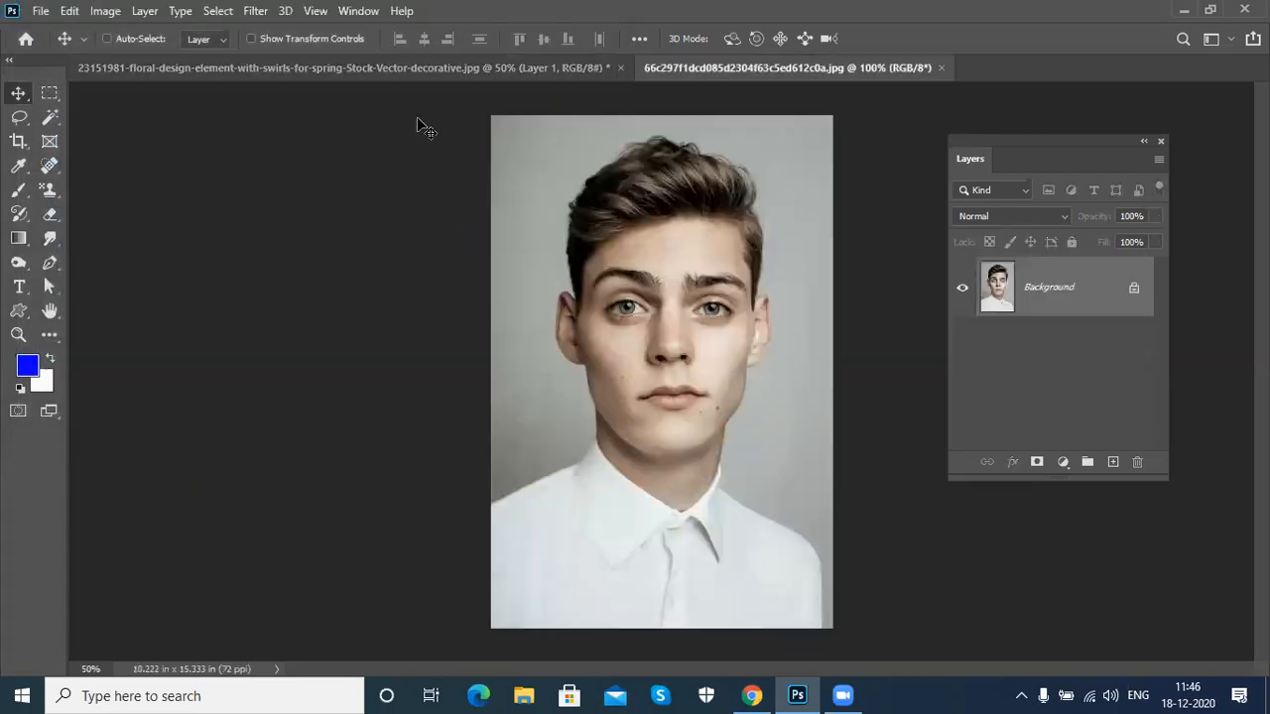
Step: Copy the floral document's Background artwork, with the blue layer hidden, into the portrait document and position it over the face
left_click(429, 66)
left_click(962, 282)
left_click(1061, 337)
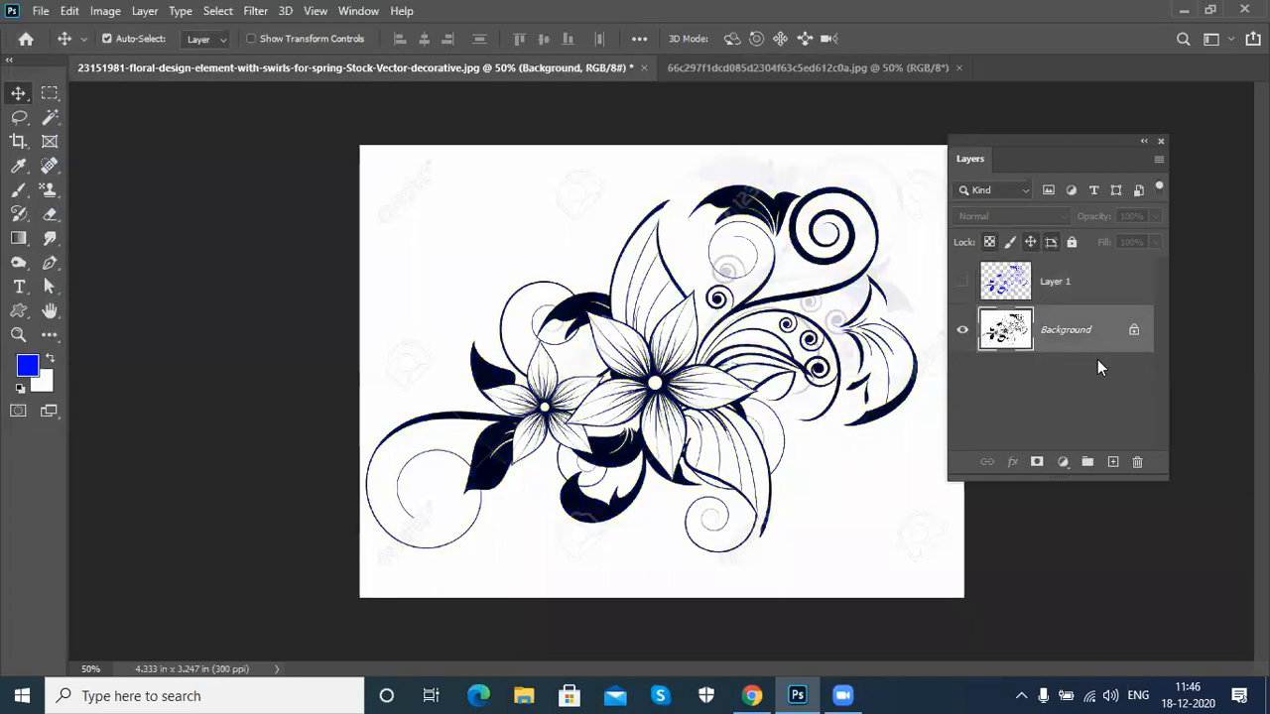
left_click(766, 67)
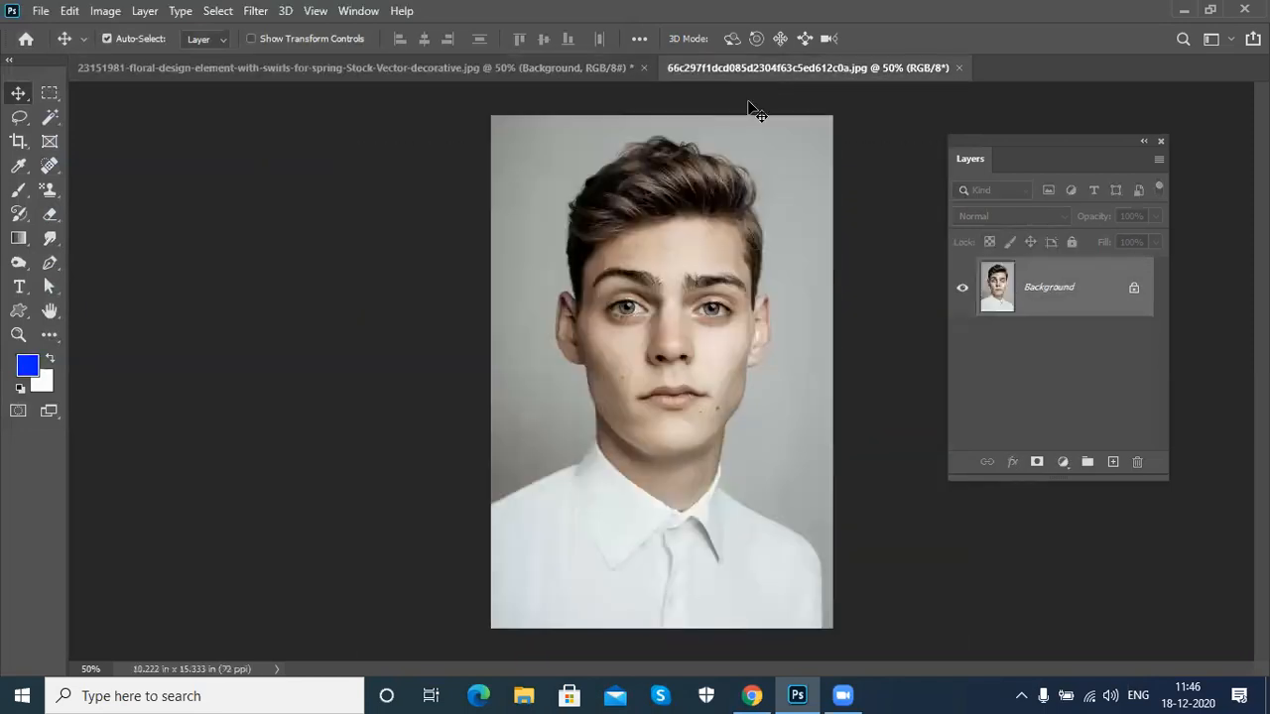
key("ctrl+v")
left_click_drag(712, 343, 619, 322)
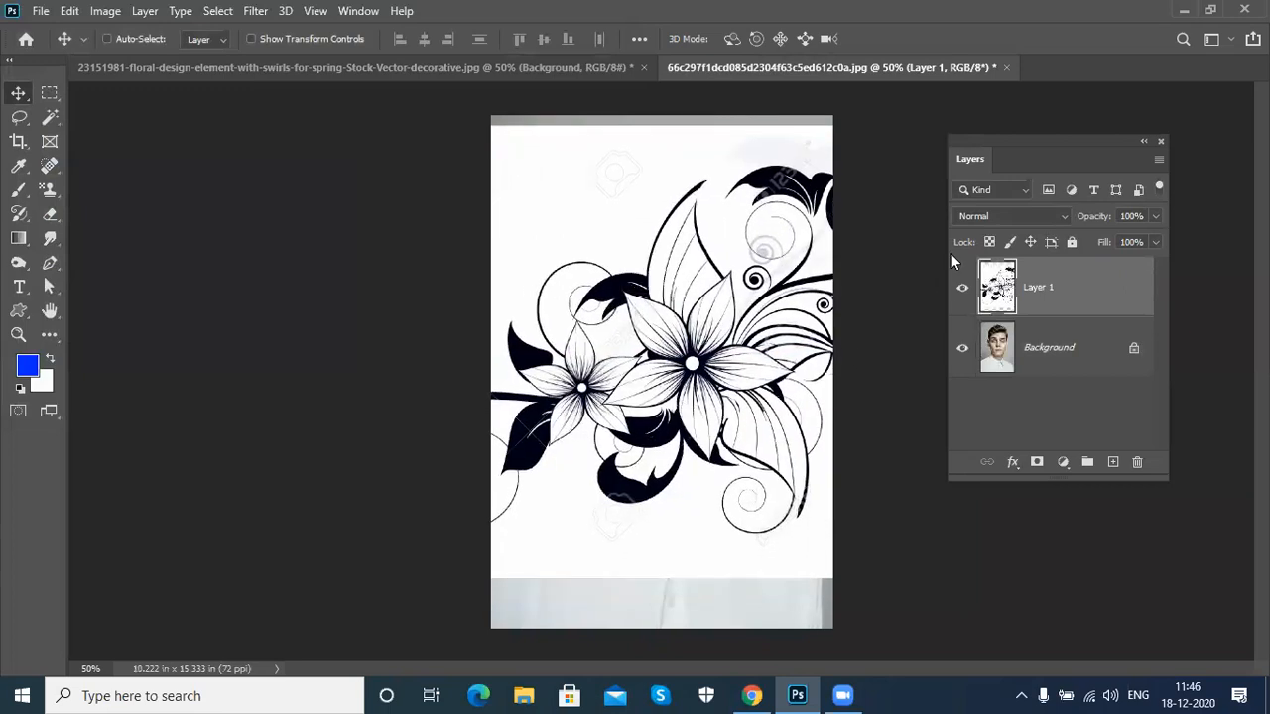
Step: Set the pasted floral layer's blend mode to Multiply
left_click(1007, 218)
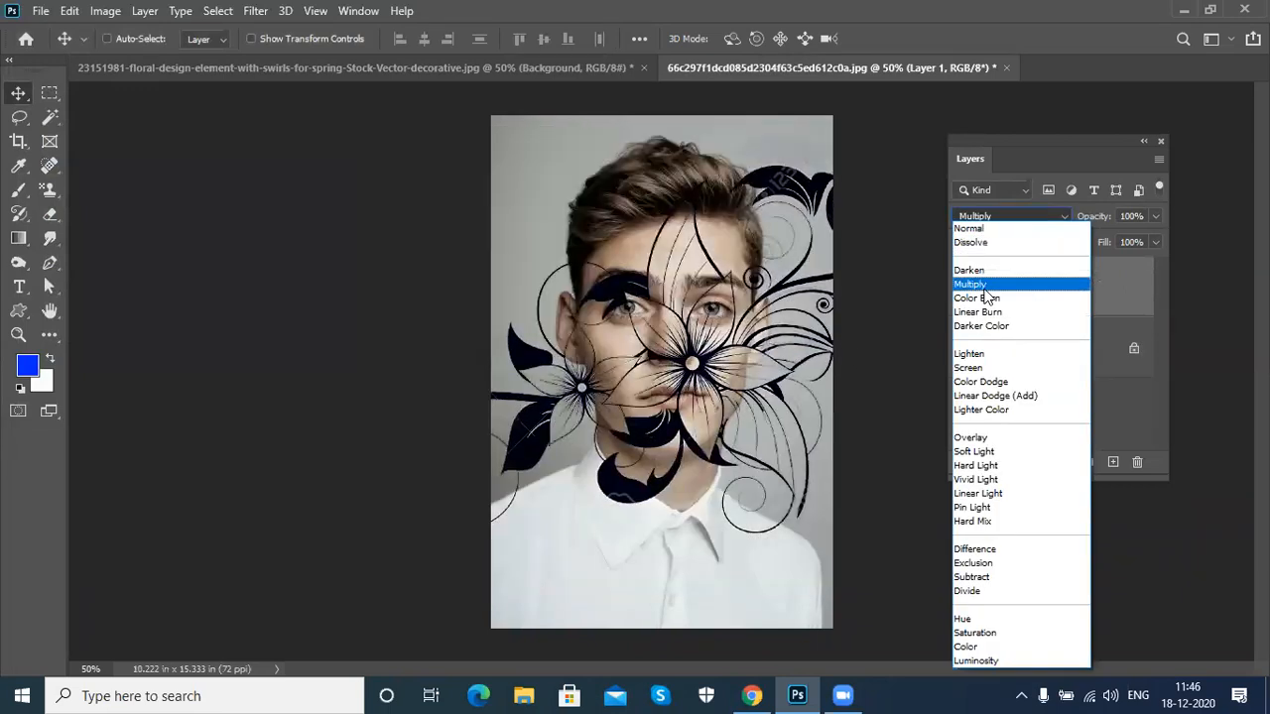
Step: Set the floral layer's blend mode to Multiply and scale the layer down to 26.66%
left_click(985, 289)
left_click_drag(776, 194, 655, 199)
key("ctrl+t")
left_click_drag(874, 125, 651, 291)
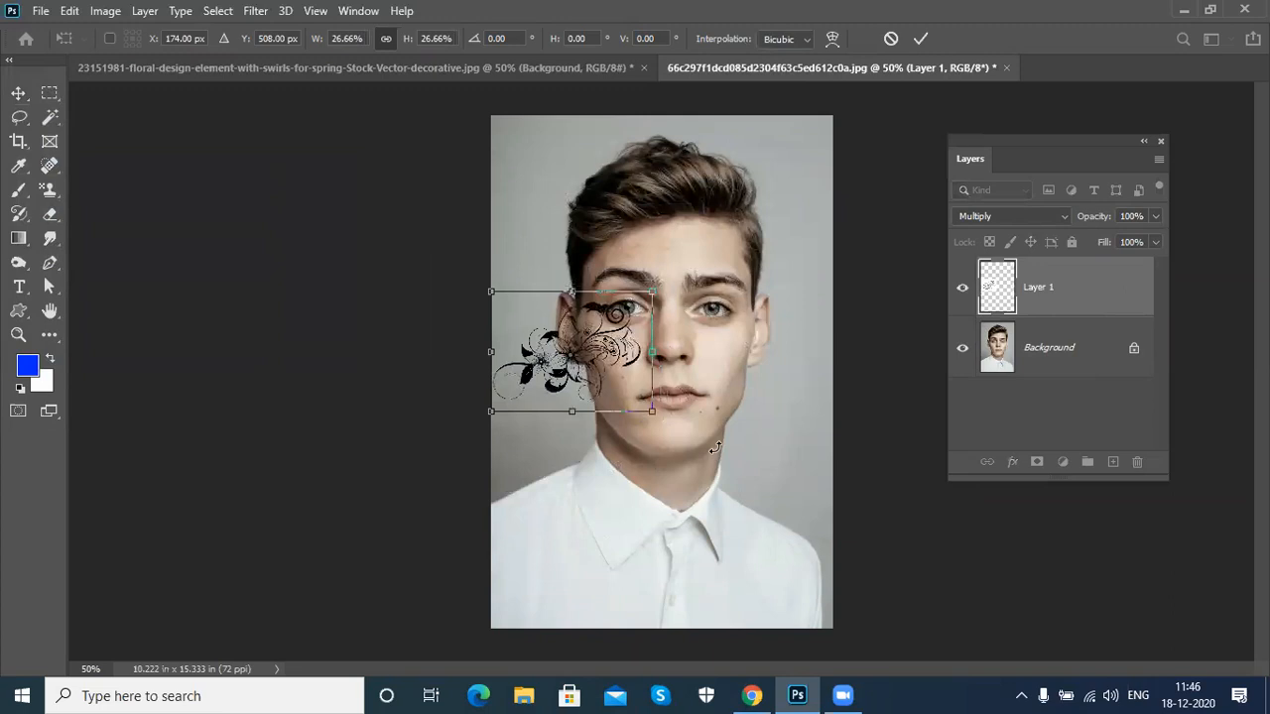
Step: Place the scaled floral design on the lower-left part of the shirt with a rotation of -7°
left_click_drag(734, 472, 751, 425)
left_click_drag(566, 392, 579, 613)
left_click_drag(696, 613, 706, 593)
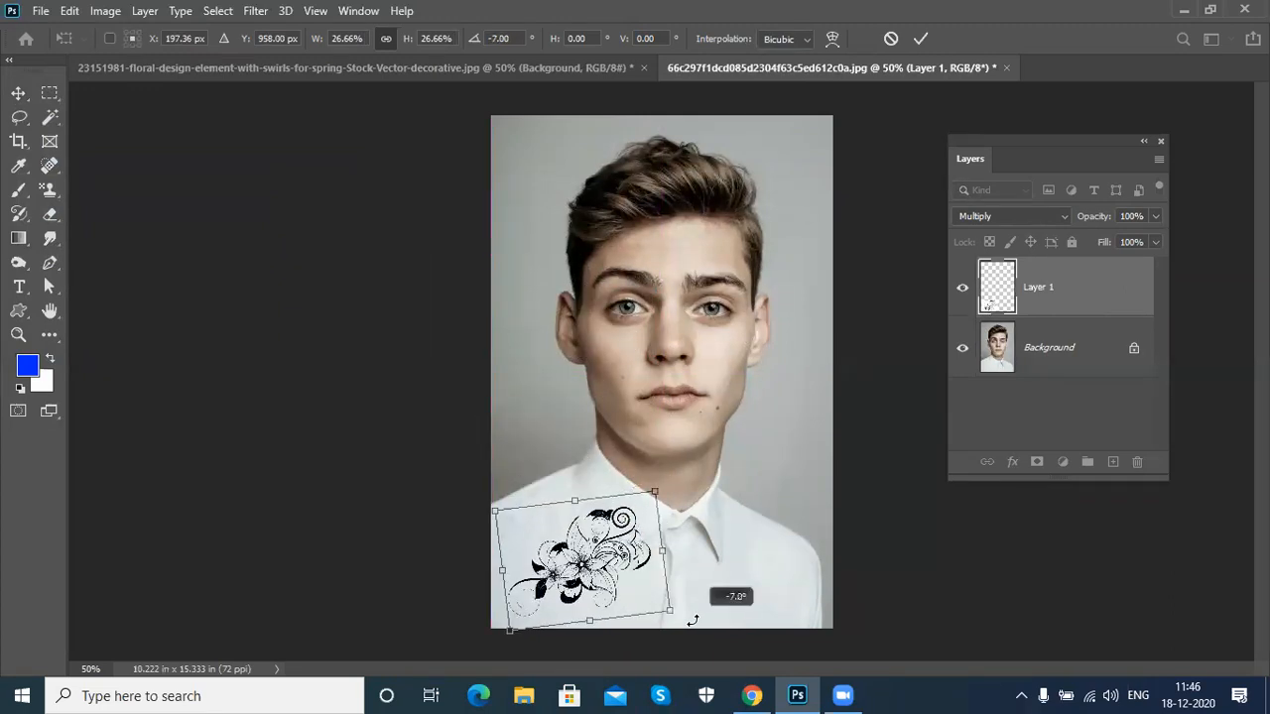
left_click_drag(578, 599, 569, 610)
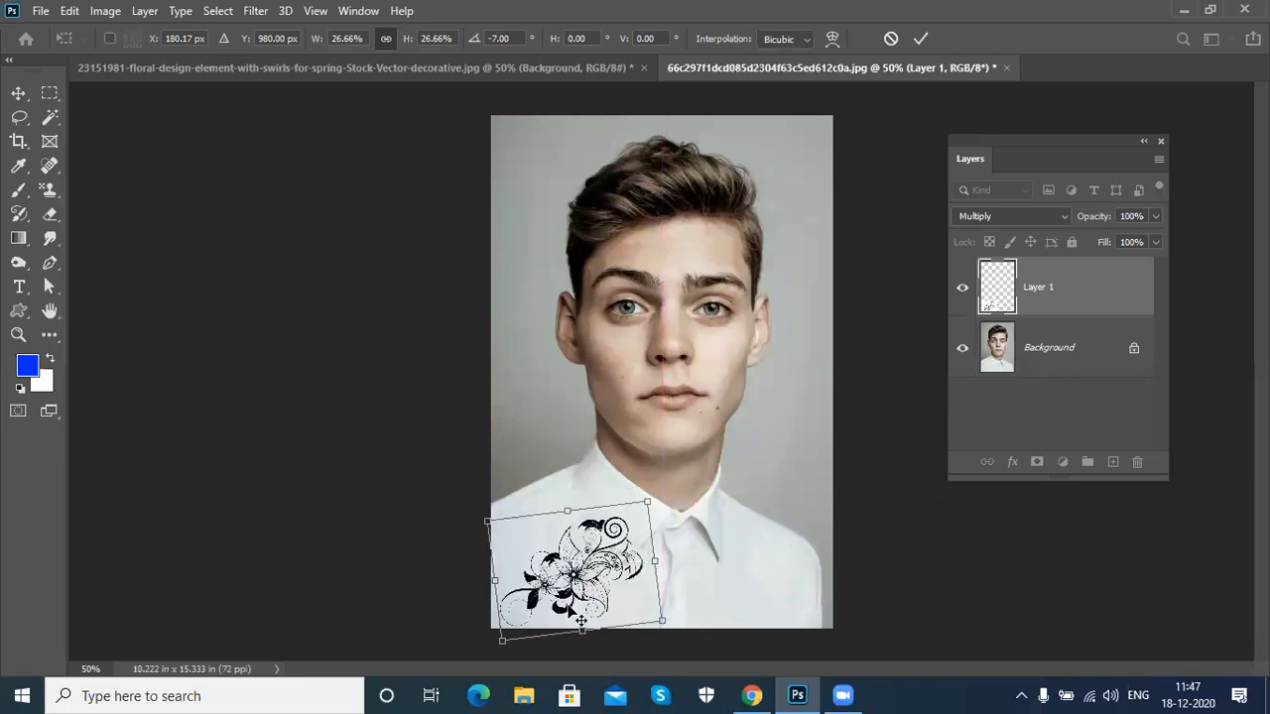
key("Return")
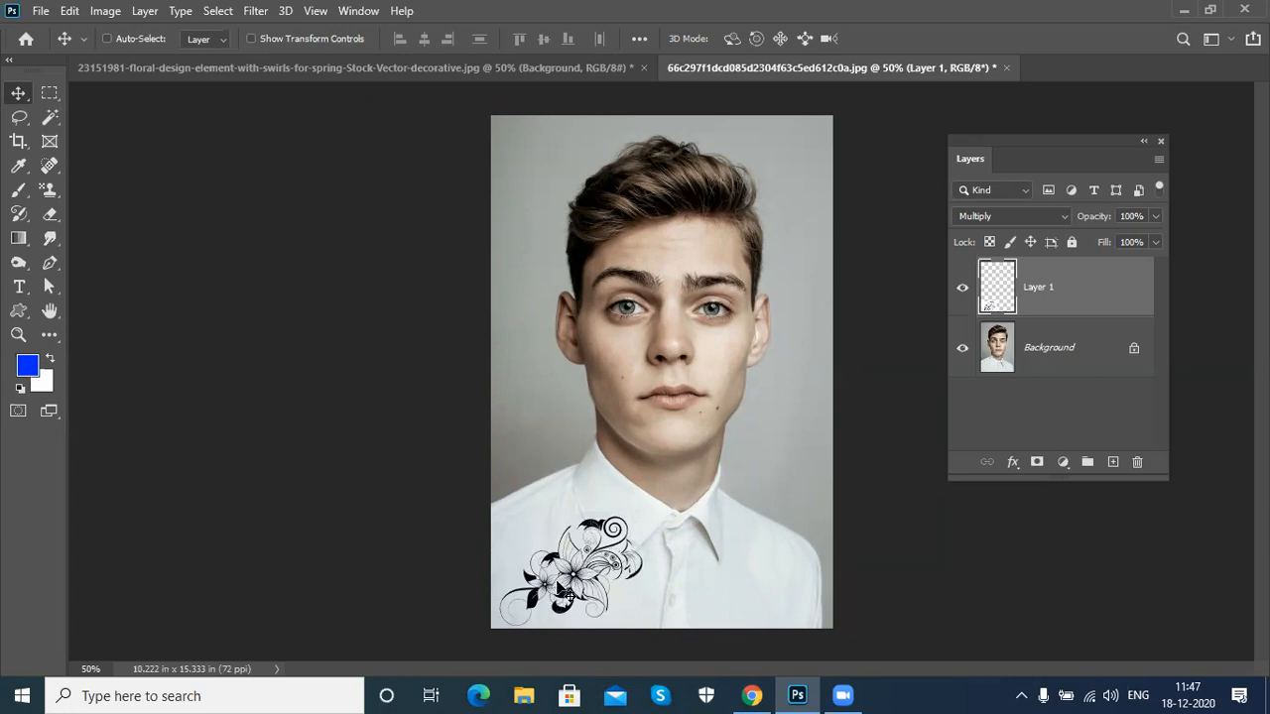
Step: Try filling the floral layer with blue while preserving transparency, undo the fill, and nudge the design up the shirt
key("alt+shift+BackSpace")
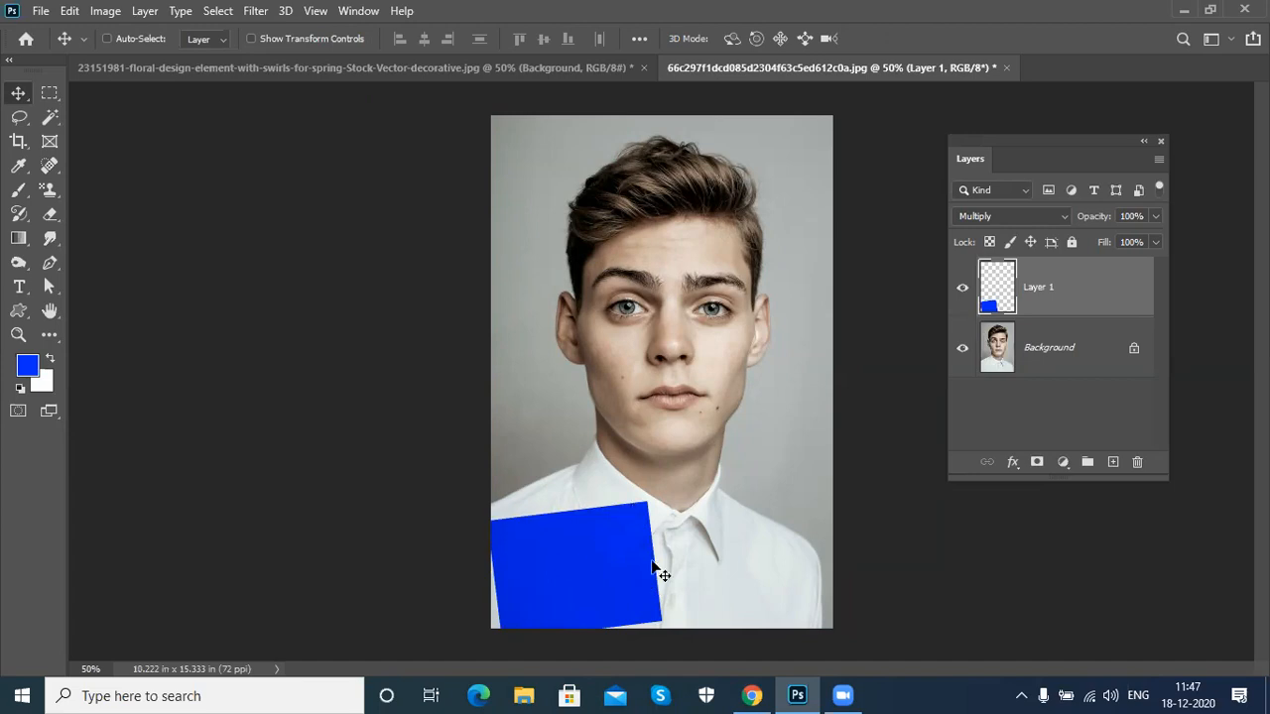
key("ctrl+z")
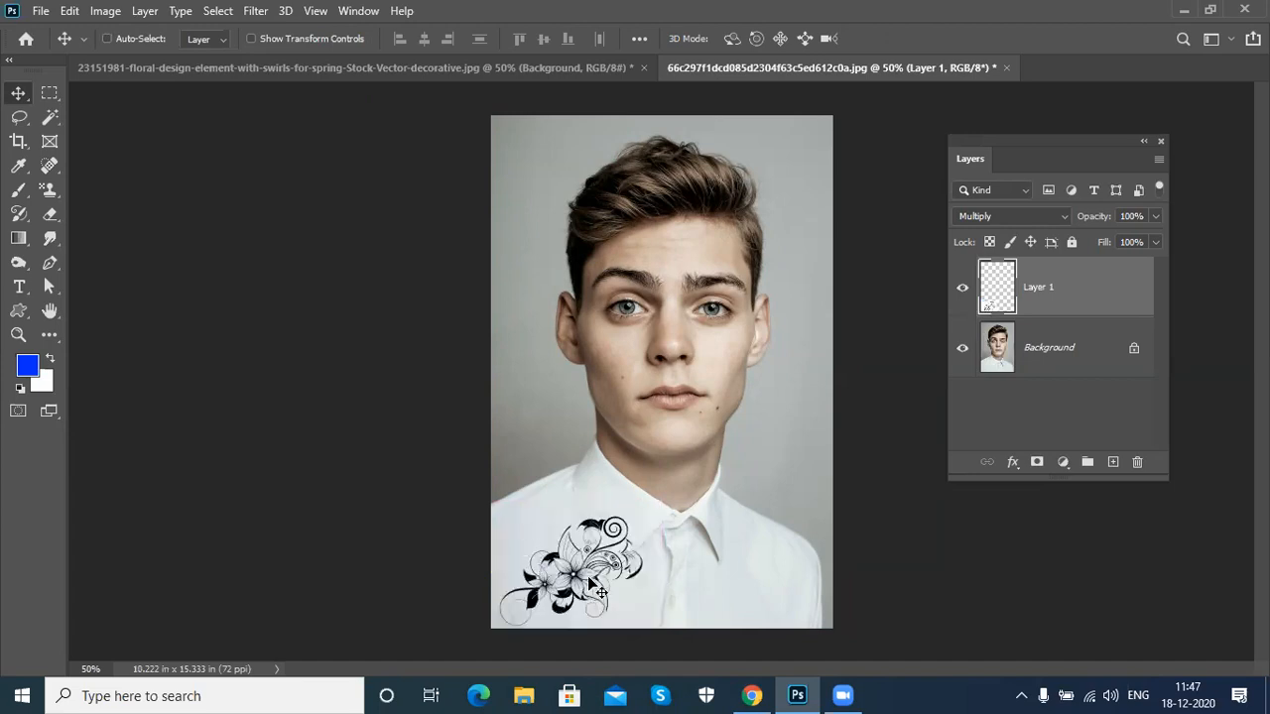
left_click_drag(580, 607, 585, 596)
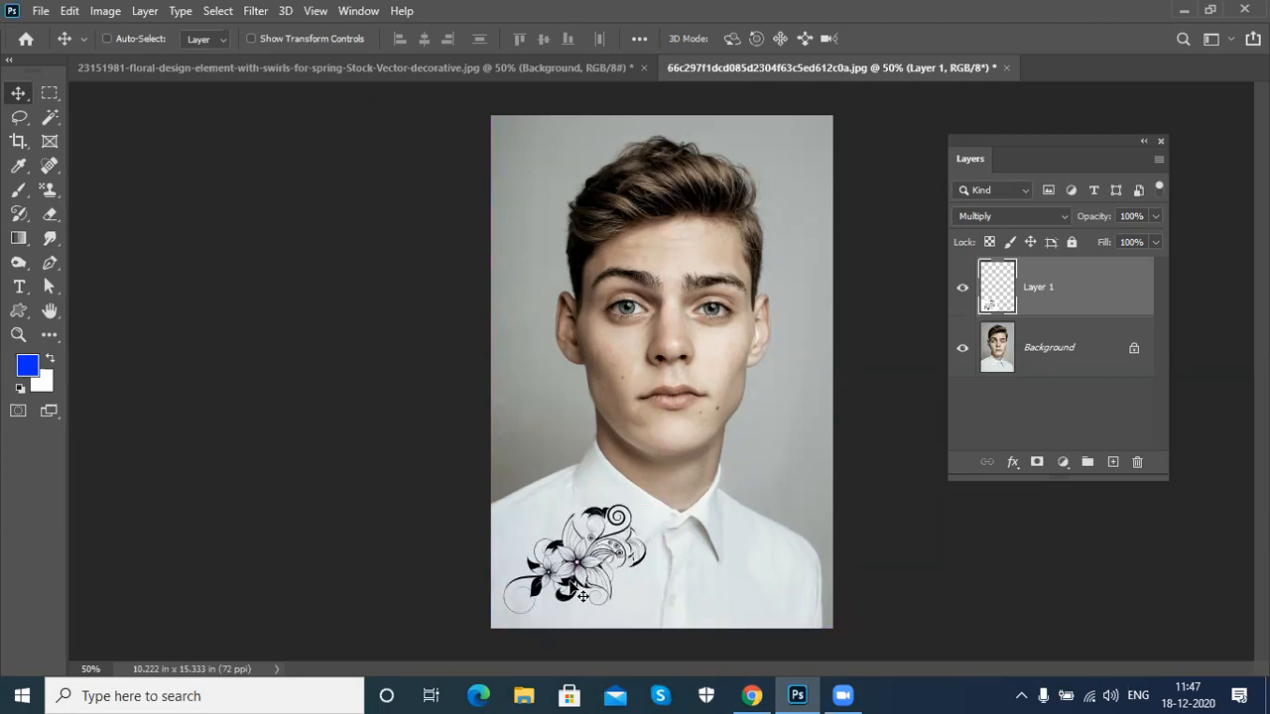
Step: In the floral document, clear the selection, then show and select the blue Layer 1
left_click(260, 69)
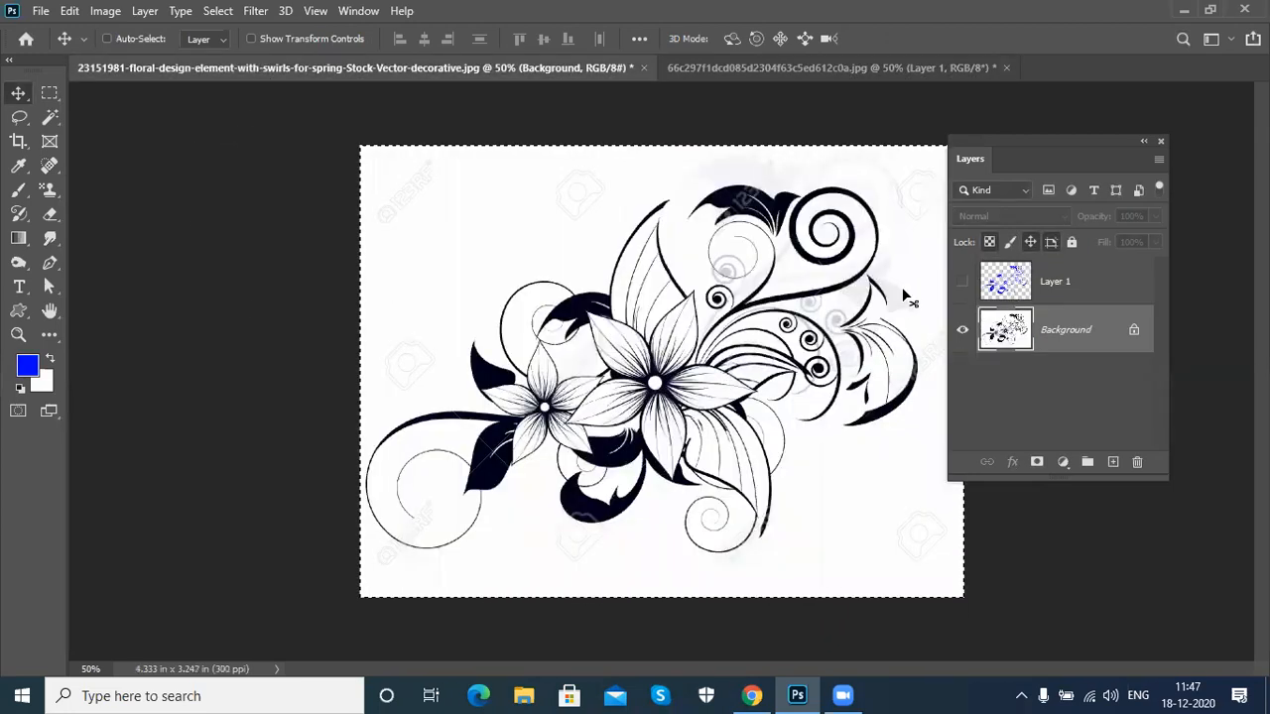
key("ctrl+d")
left_click_drag(886, 421, 764, 75)
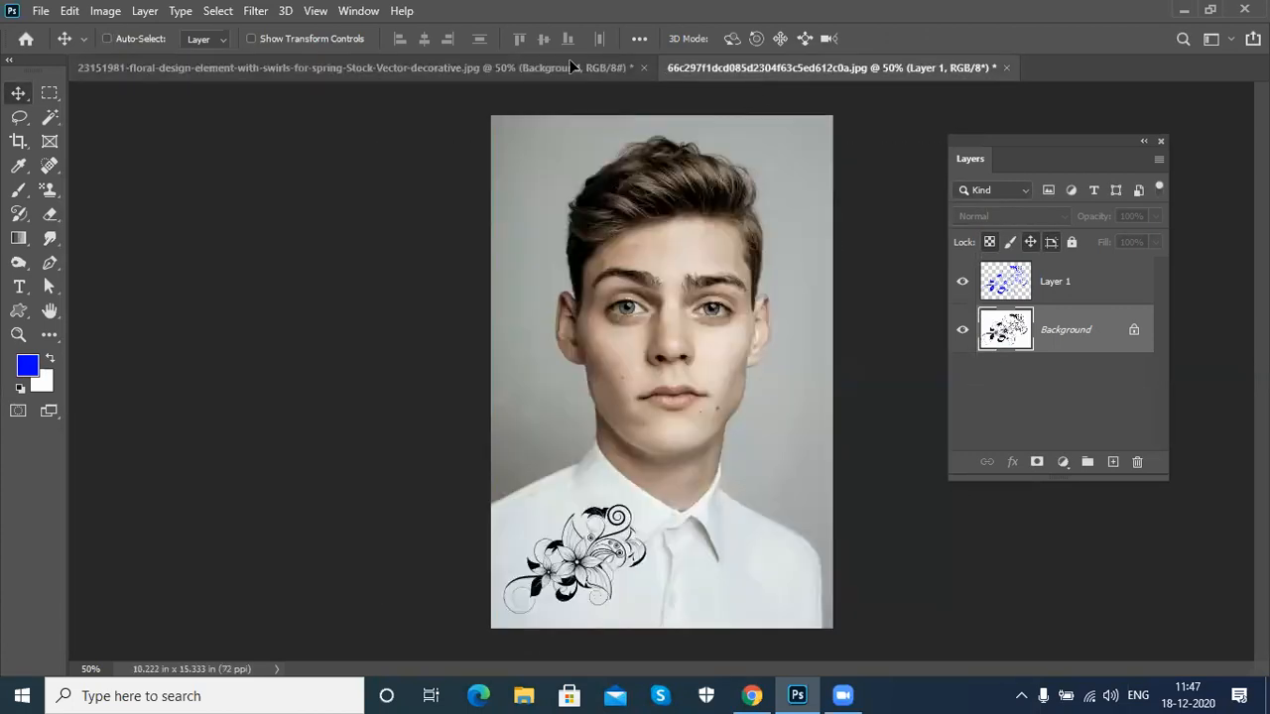
left_click(535, 67)
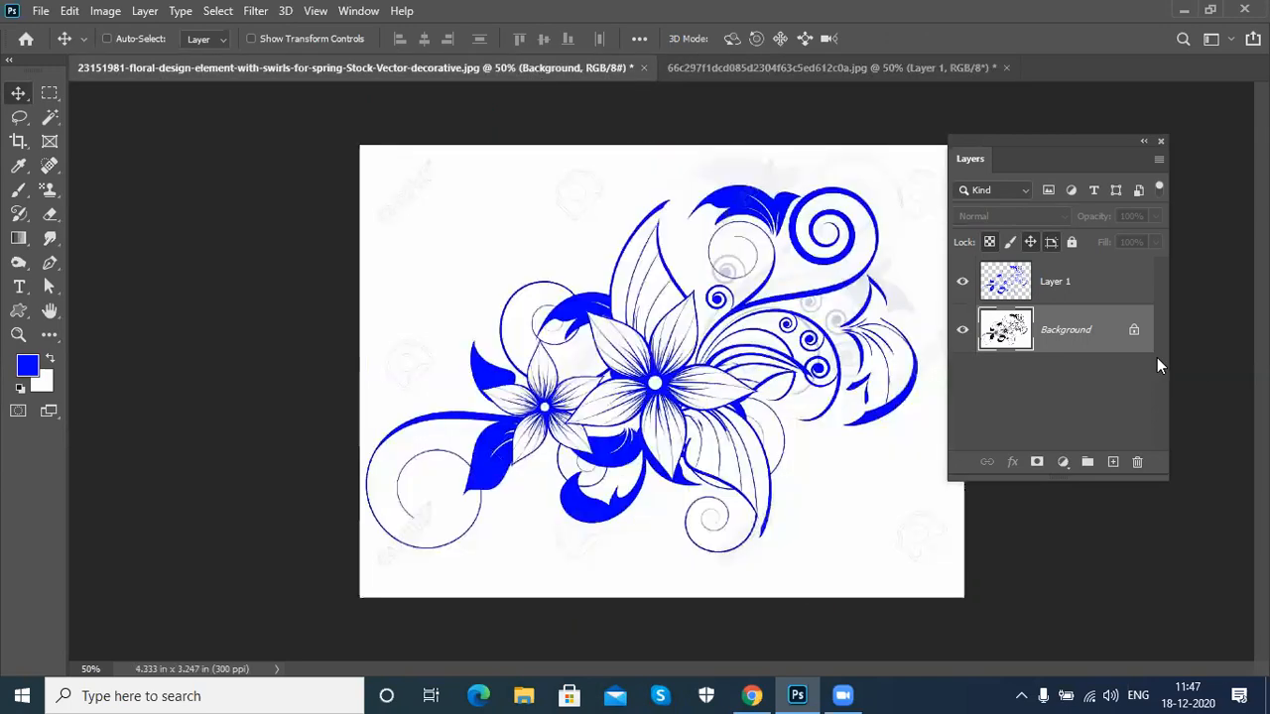
left_click(1097, 284)
Step: Copy the blue floral layer into the portrait document and position it over the face
left_click_drag(783, 307, 837, 95)
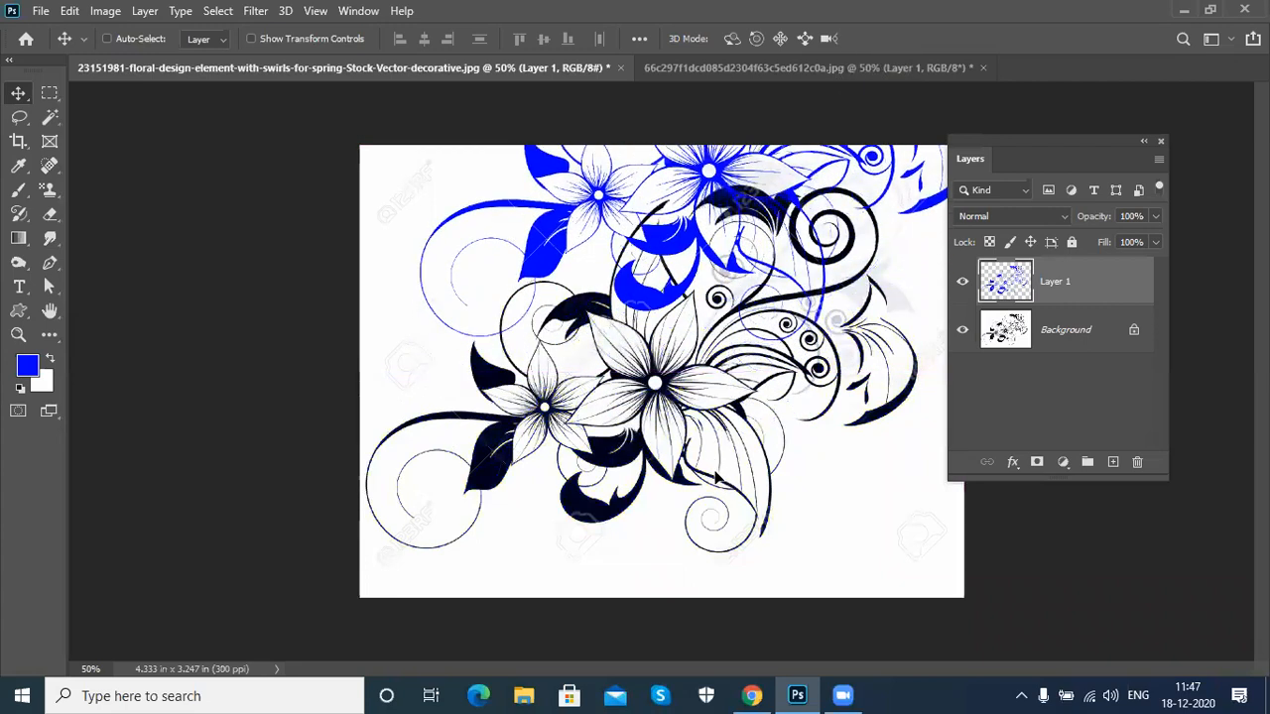
left_click_drag(716, 477, 723, 476)
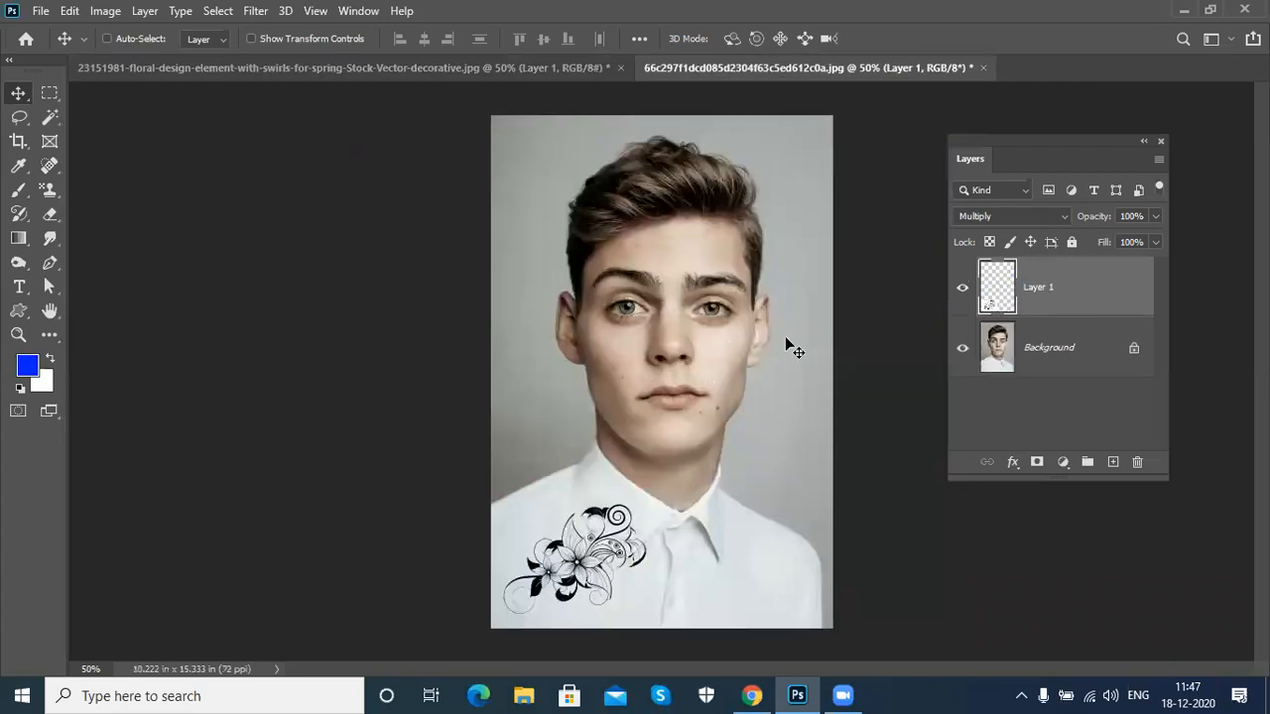
left_click(450, 72)
left_click_drag(647, 454, 724, 382)
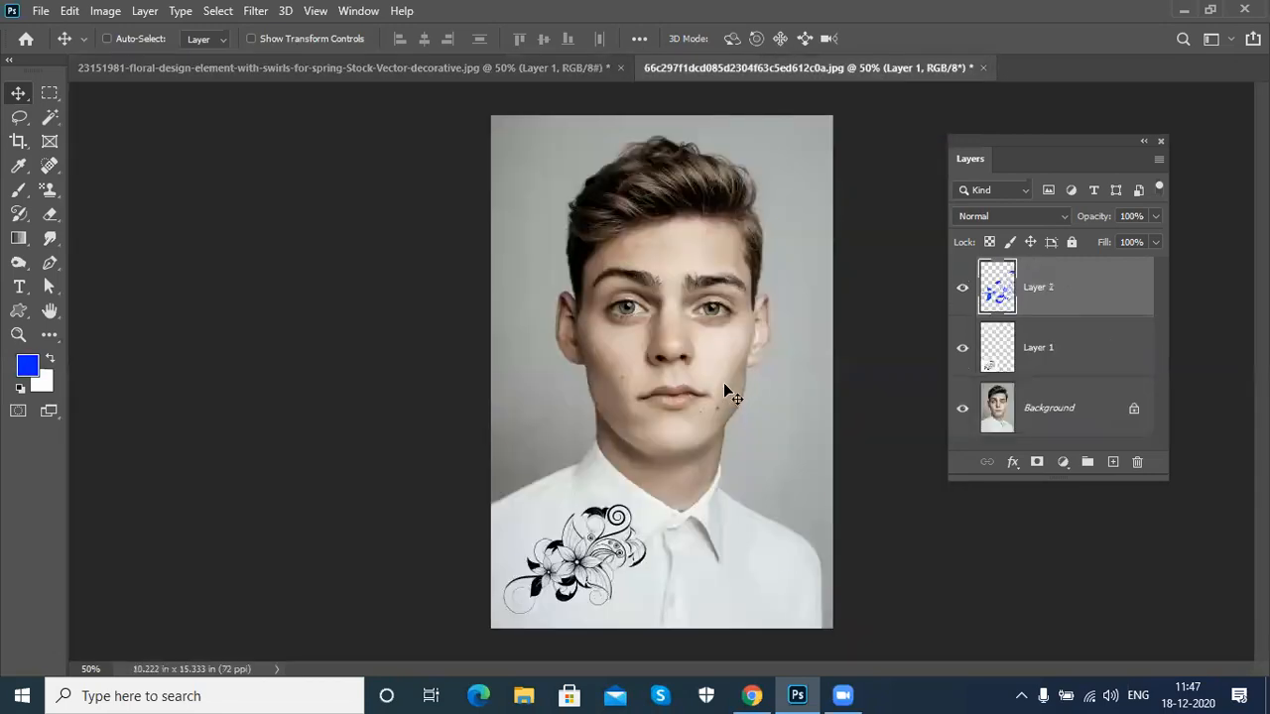
left_click_drag(722, 526, 660, 501)
Step: Choose a pink foreground colour, recolour the blue floral layer with it, and shift the design across the face
left_click_drag(416, 425, 420, 387)
left_click(595, 344)
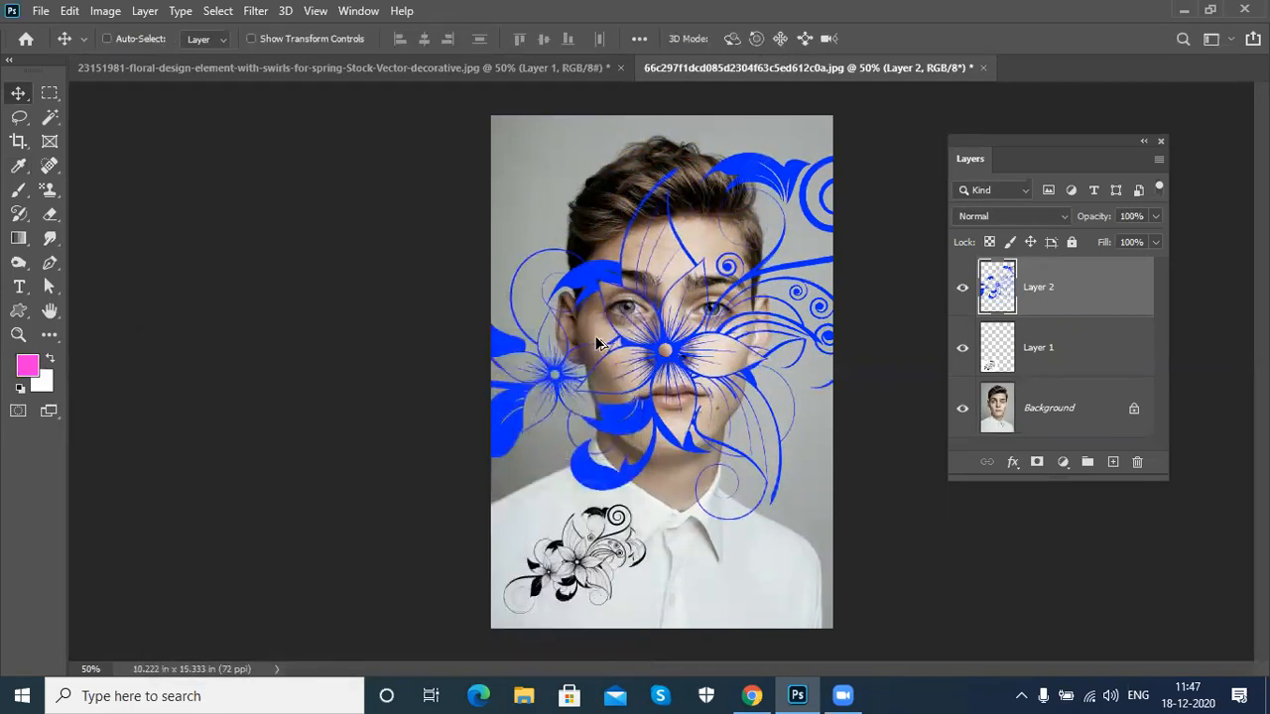
key("alt+shift+BackSpace")
left_click_drag(734, 175, 625, 280)
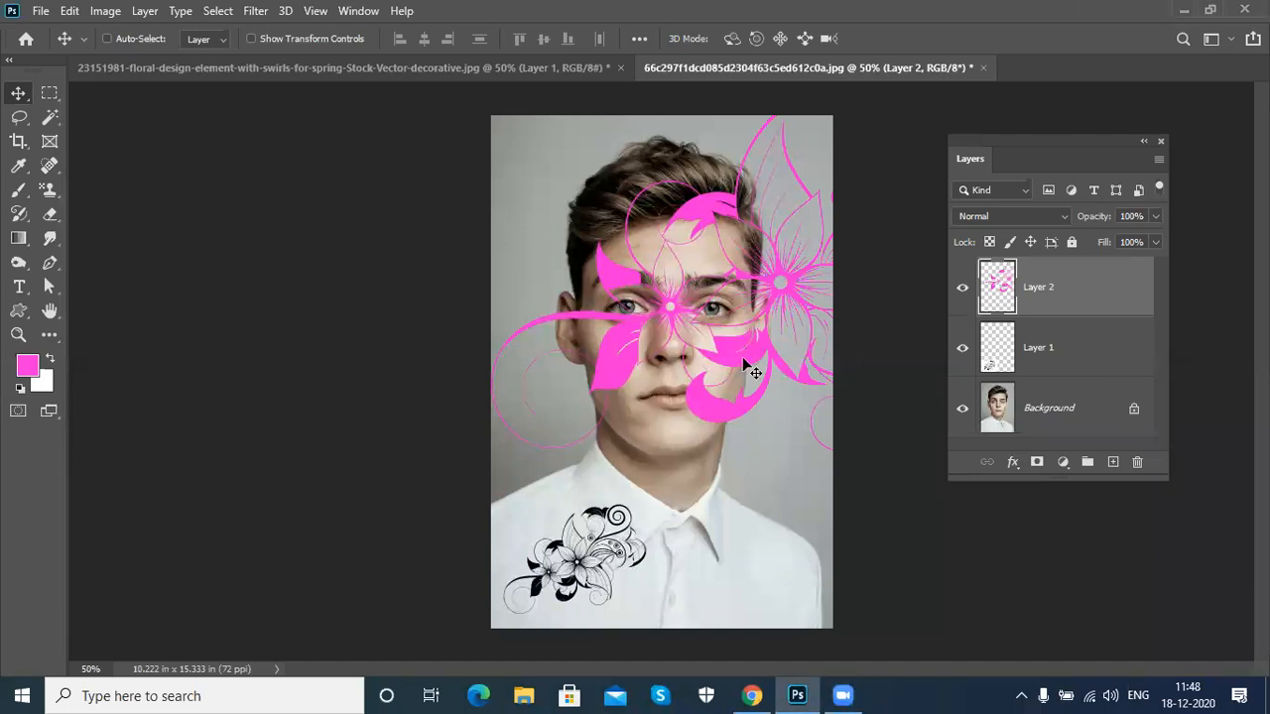
left_click_drag(751, 368, 739, 375)
Step: Delete both floral layers from the portrait document and the blue Layer 1 from the floral document
key("Delete")
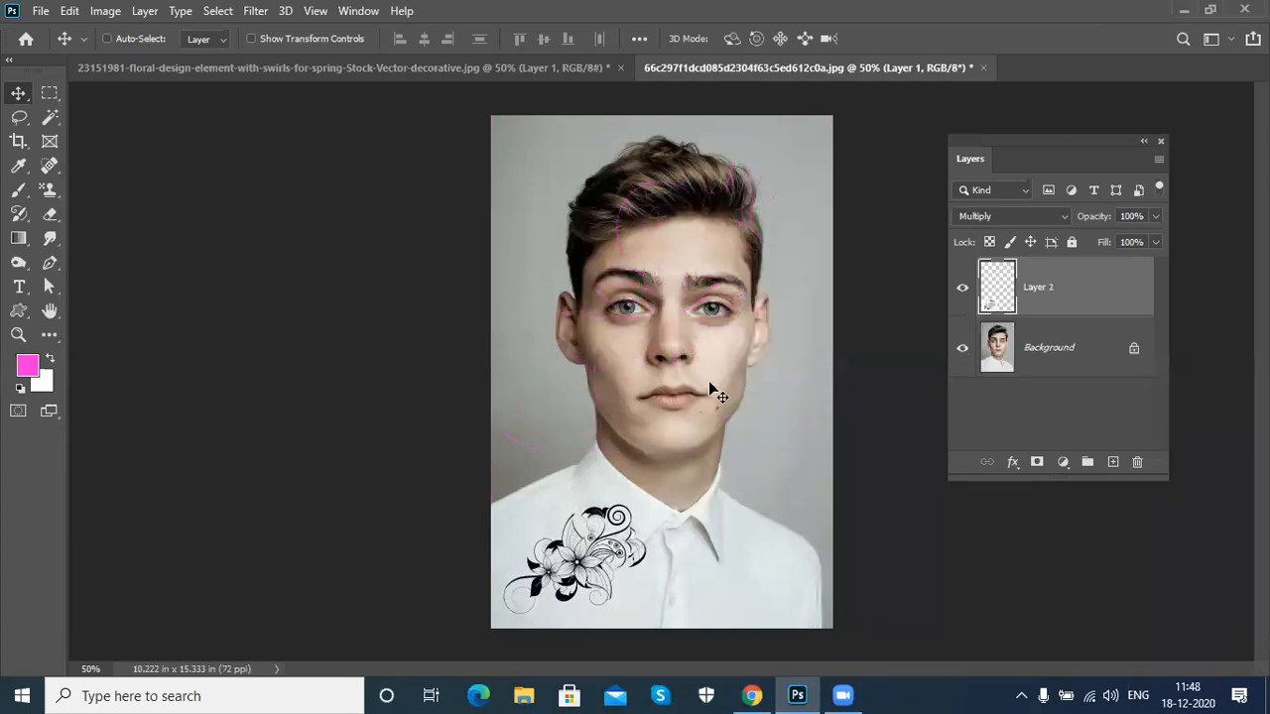
right_click(601, 569)
left_click(627, 579)
key("Delete")
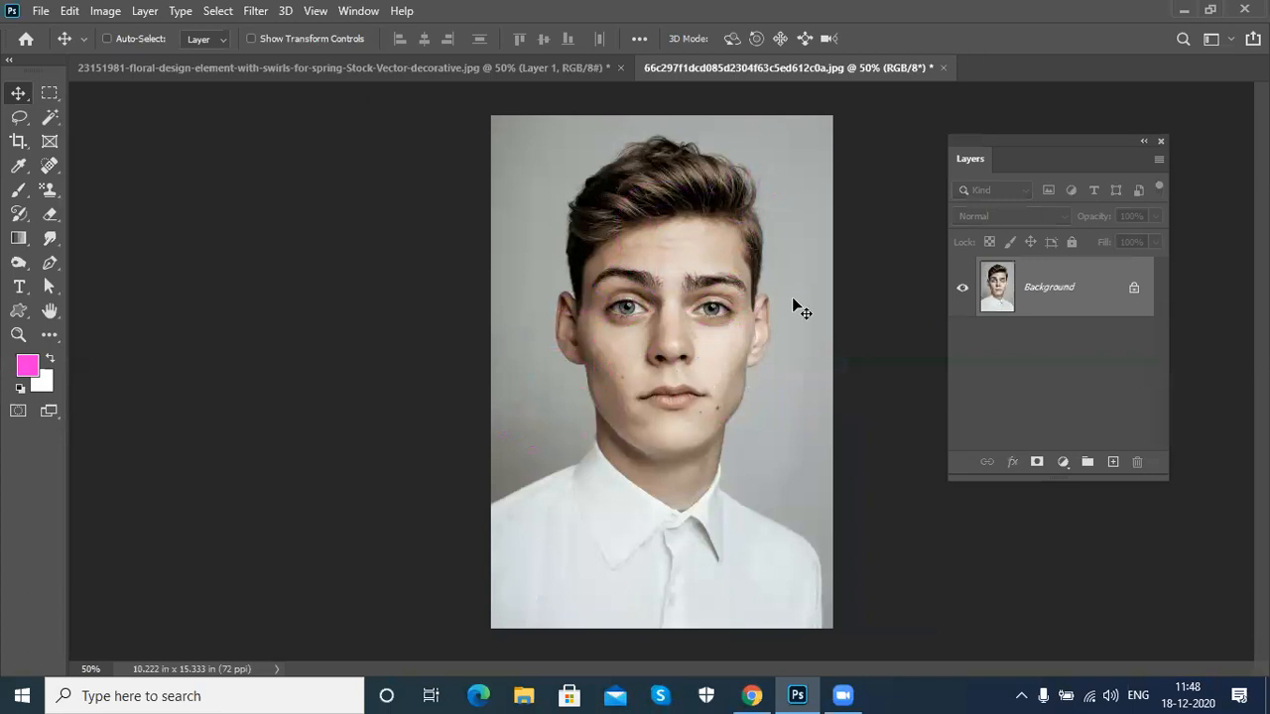
left_click(395, 67)
left_click_drag(1118, 291, 1137, 461)
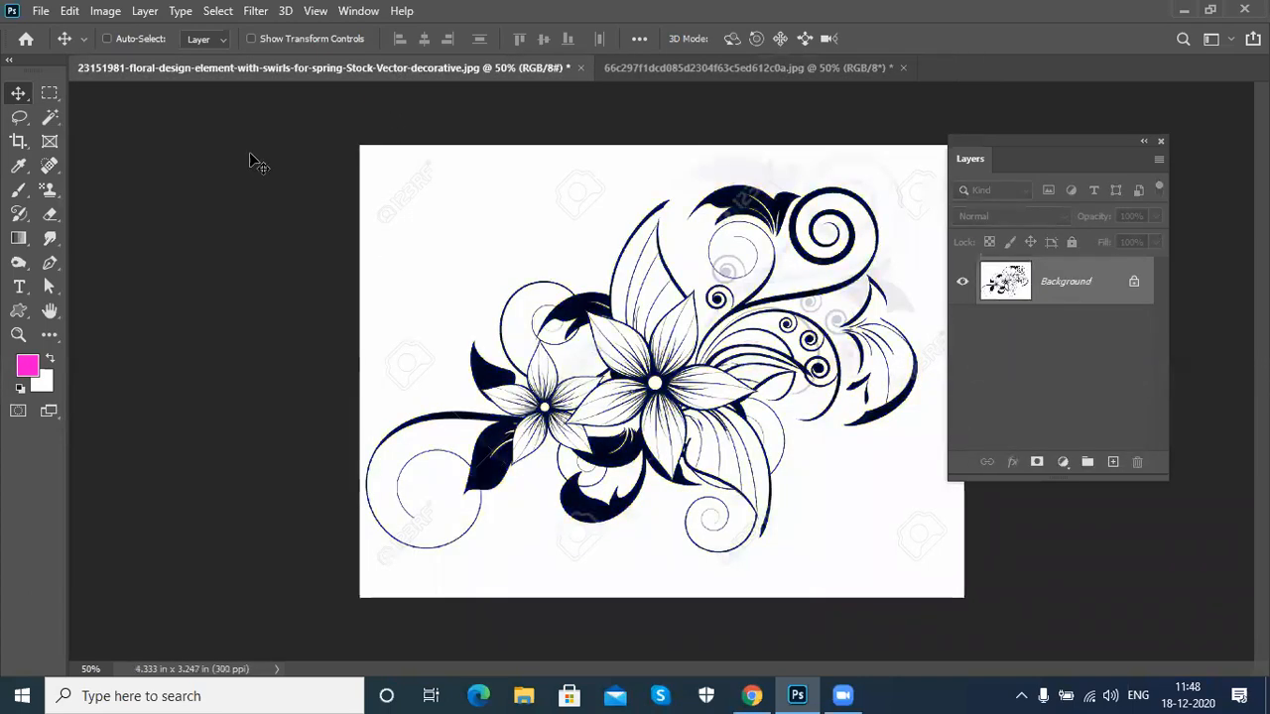
Step: Select the floral image's white background with Color Range, sampling the white area at a fuzziness of 200
left_click(217, 11)
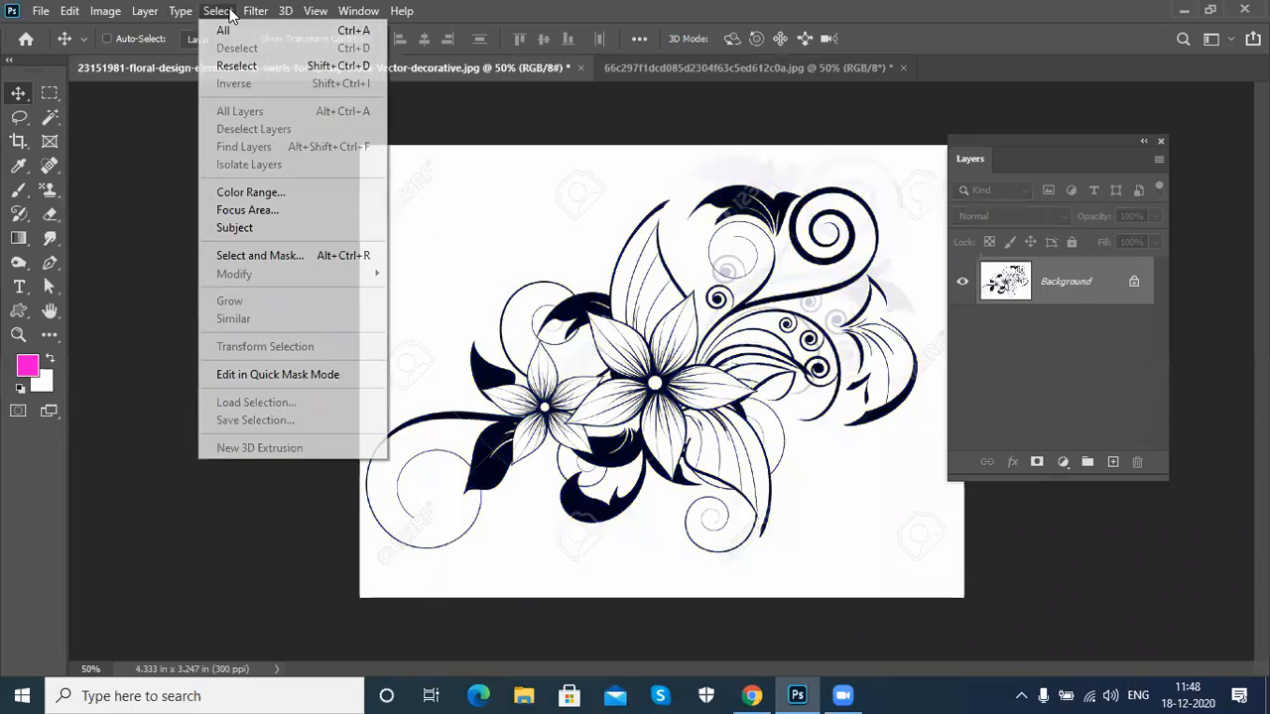
left_click(249, 193)
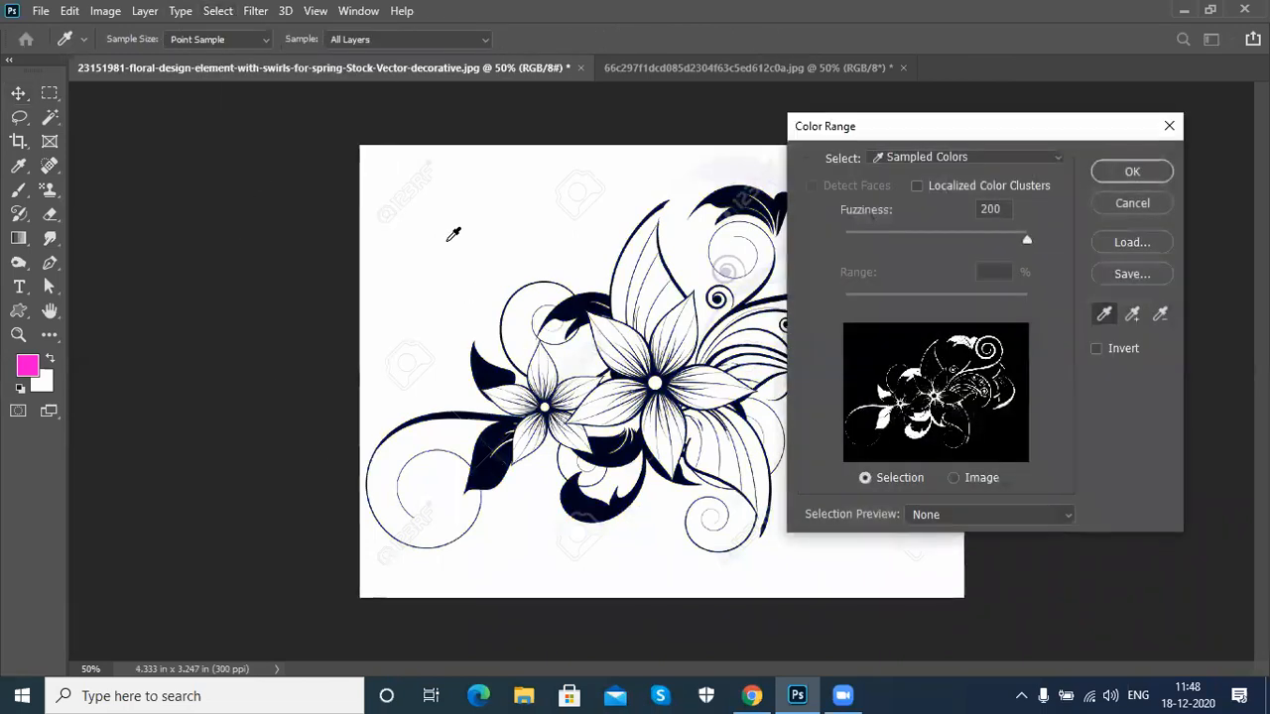
left_click(449, 238)
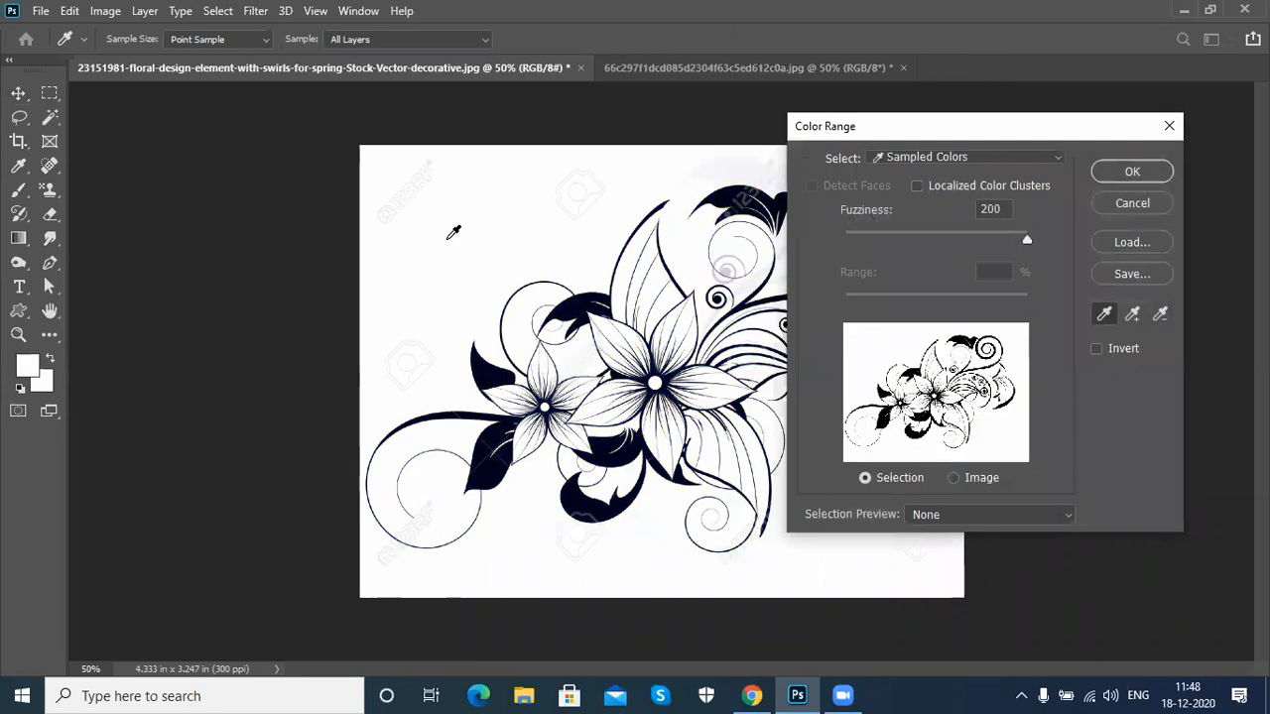
left_click_drag(1022, 239, 1088, 258)
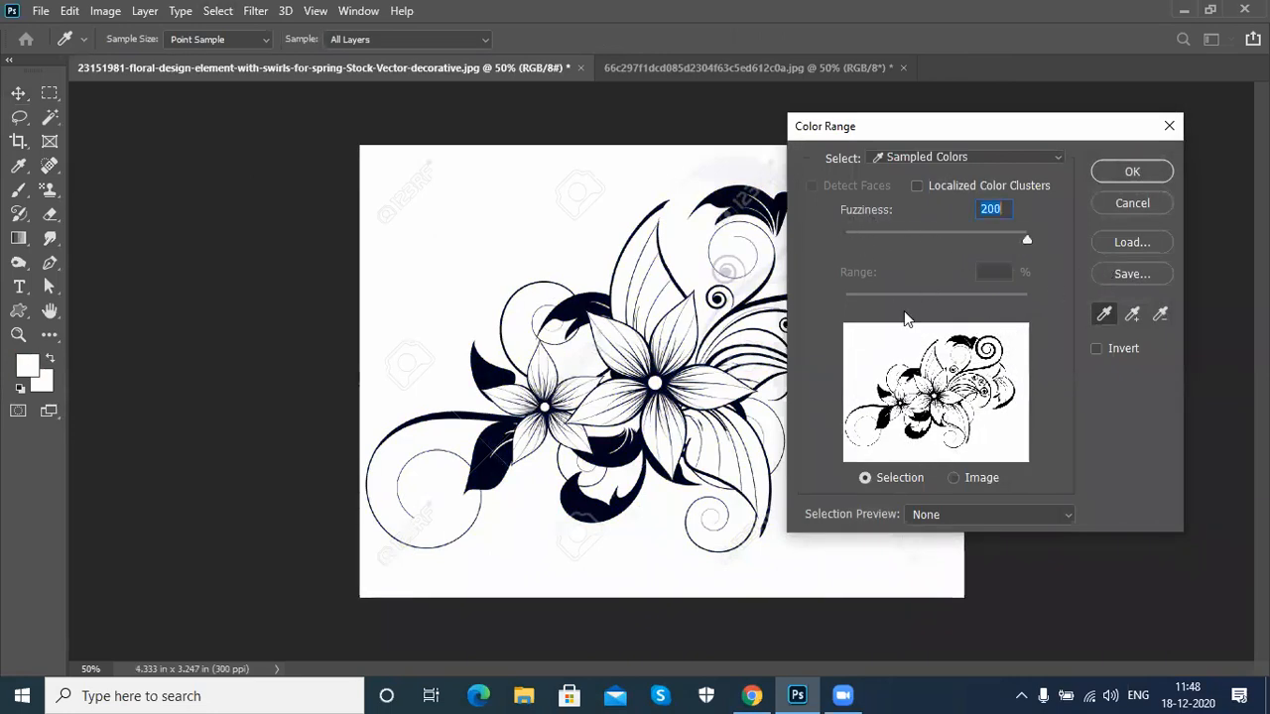
left_click(1153, 175)
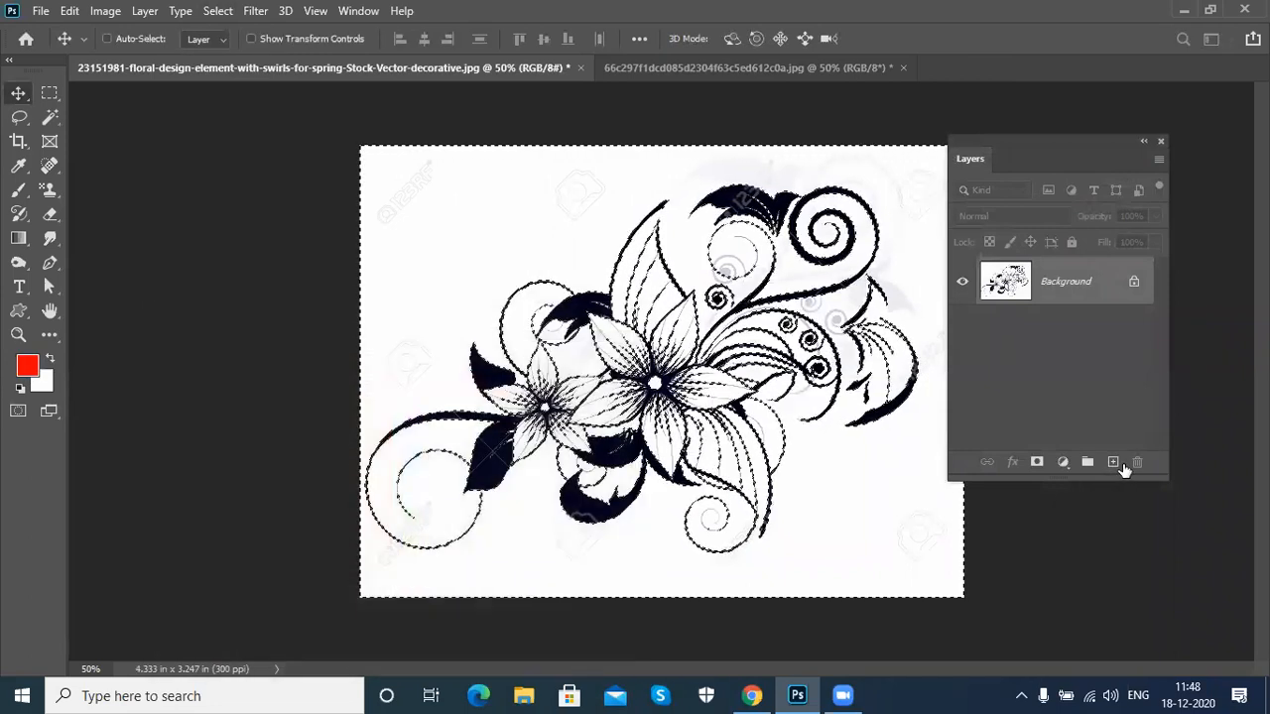
Step: Add a new layer, try filling the background selection with red, and undo that fill
left_click(1117, 464)
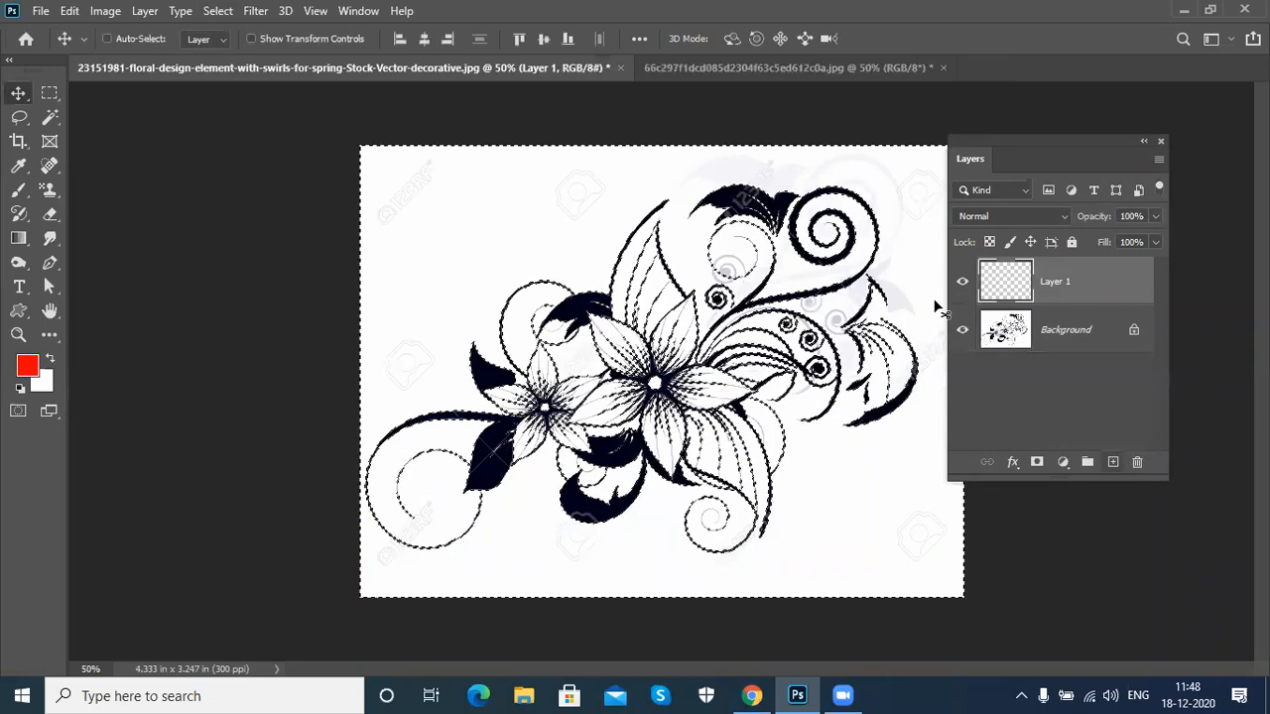
key("alt+BackSpace")
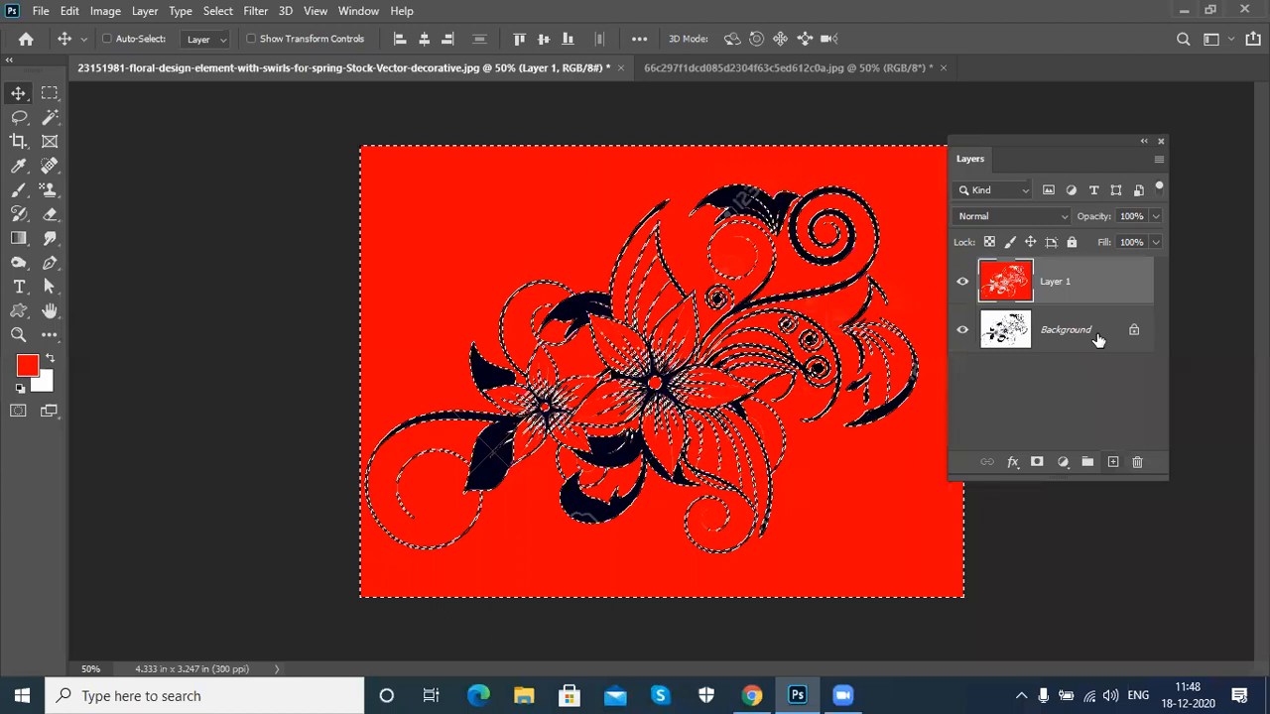
key("ctrl+z")
Step: Invert the selection to the floral artwork, fill it with red on the new layer, and deselect
left_click(216, 11)
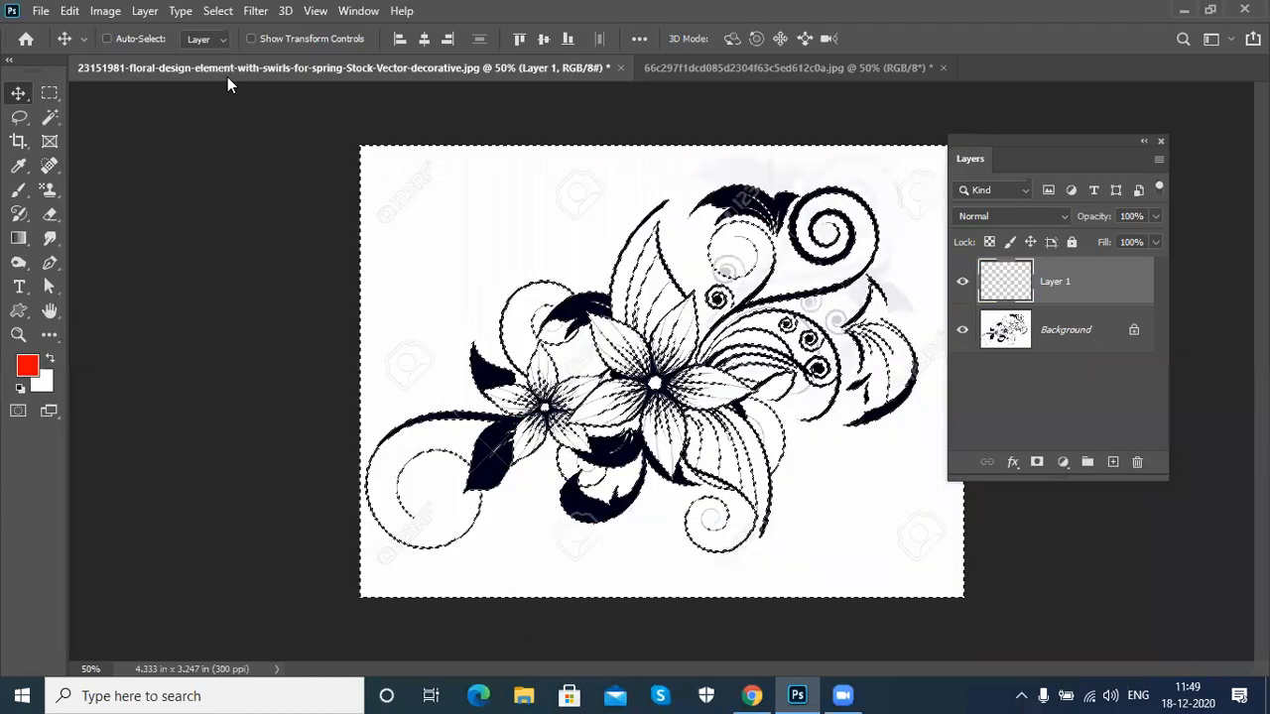
left_click(241, 86)
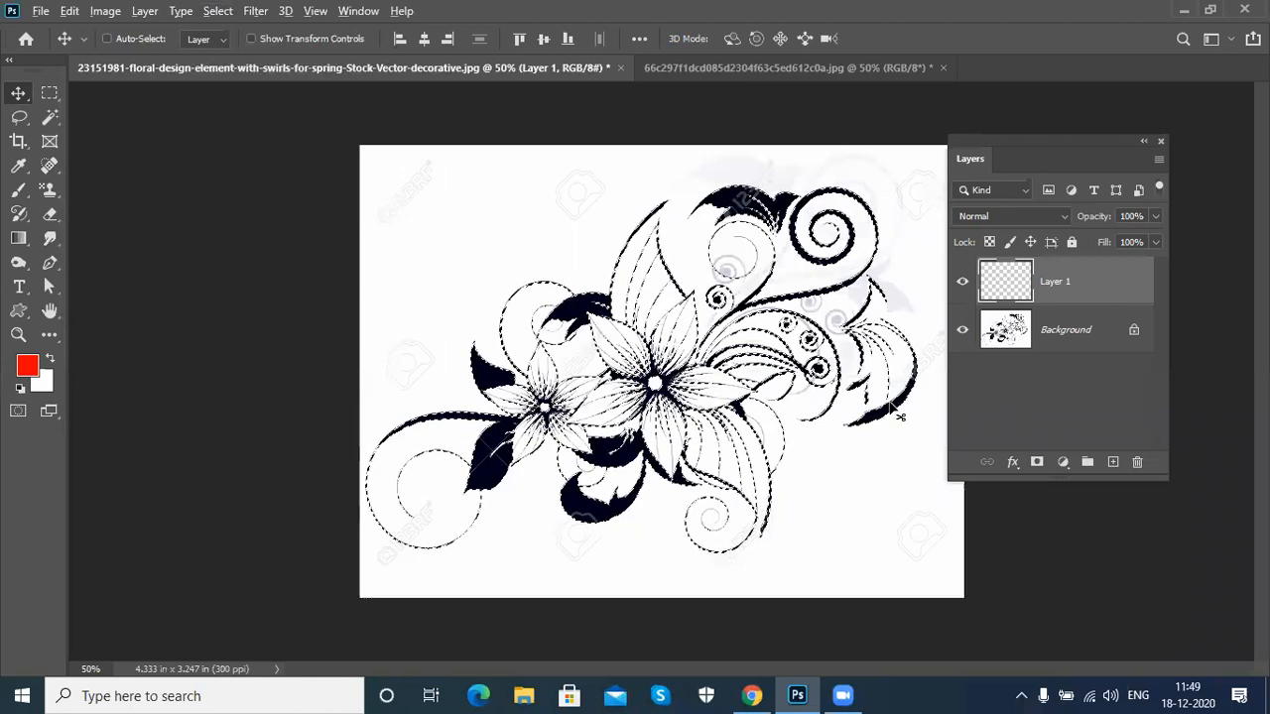
key("alt+BackSpace")
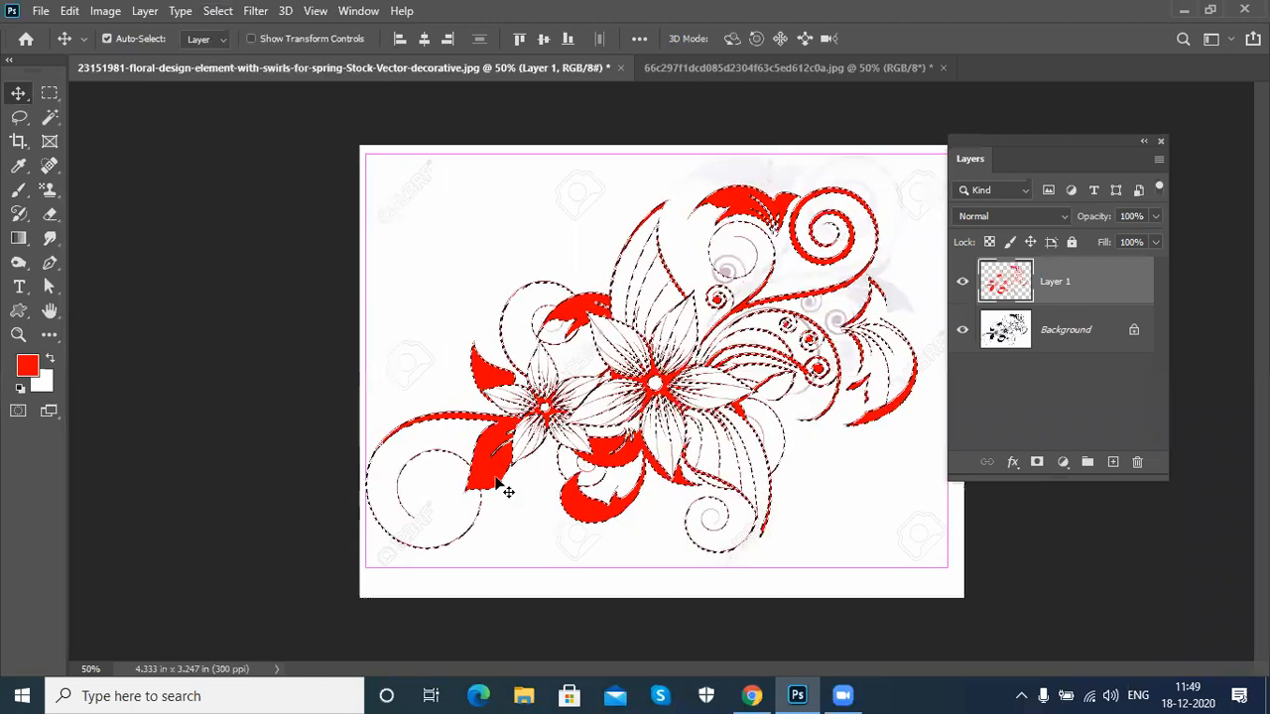
key("ctrl+d")
Step: Copy the red floral layer into the portrait document and shift it toward the portrait's upper left
left_click_drag(501, 422, 682, 436)
left_click_drag(648, 495, 650, 511)
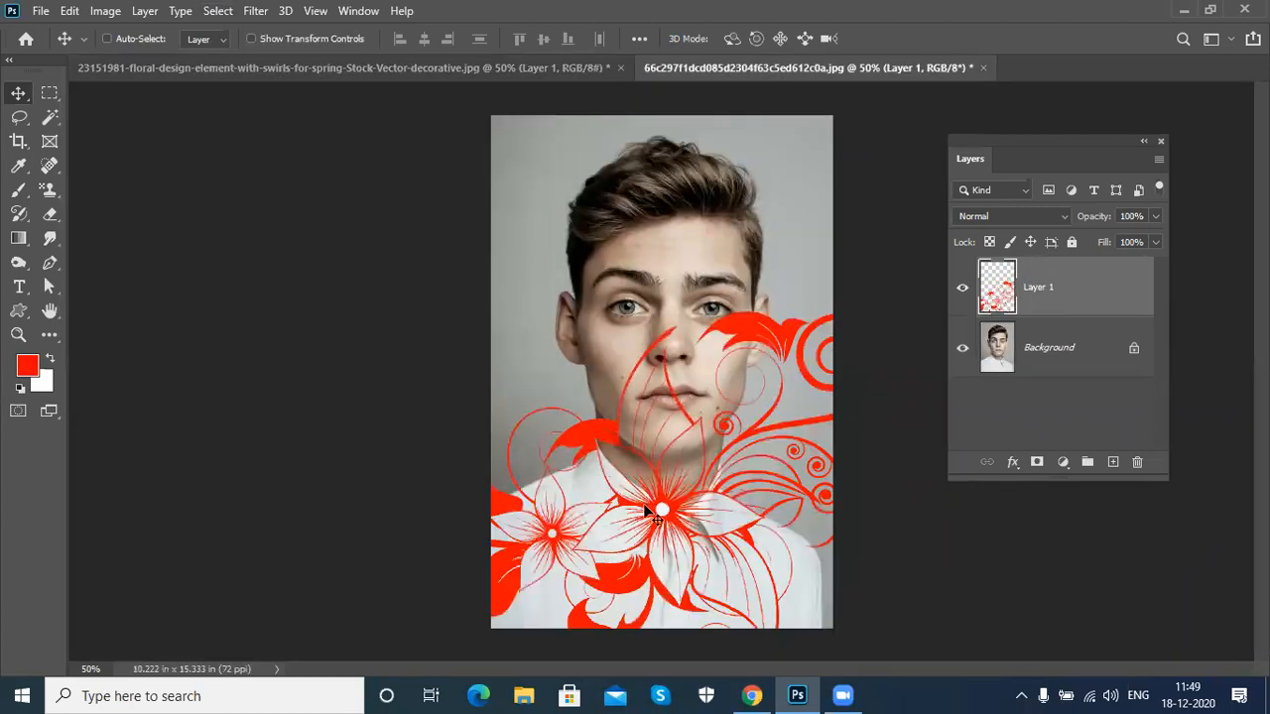
left_click_drag(635, 582, 387, 198)
Step: Scale the red floral design down and place it on the lower-left corner of the shirt
key("ctrl+t")
left_click_drag(553, 363, 742, 476)
left_click_drag(652, 431, 531, 632)
left_click_drag(616, 570, 535, 619)
key("Return")
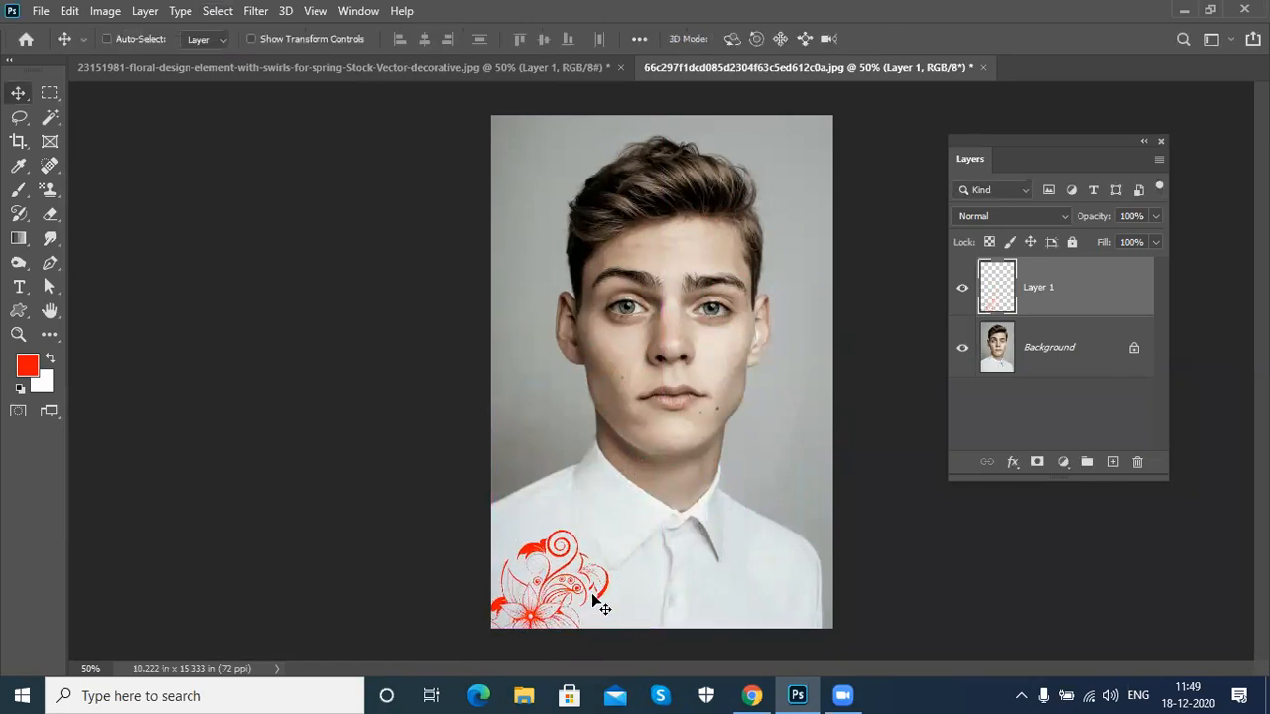
left_click_drag(601, 595, 601, 595)
Step: Recolour the floral design on the shirt with blue #0017f5, preserving transparency, and move it up toward the collar
left_click(27, 369)
left_click(417, 436)
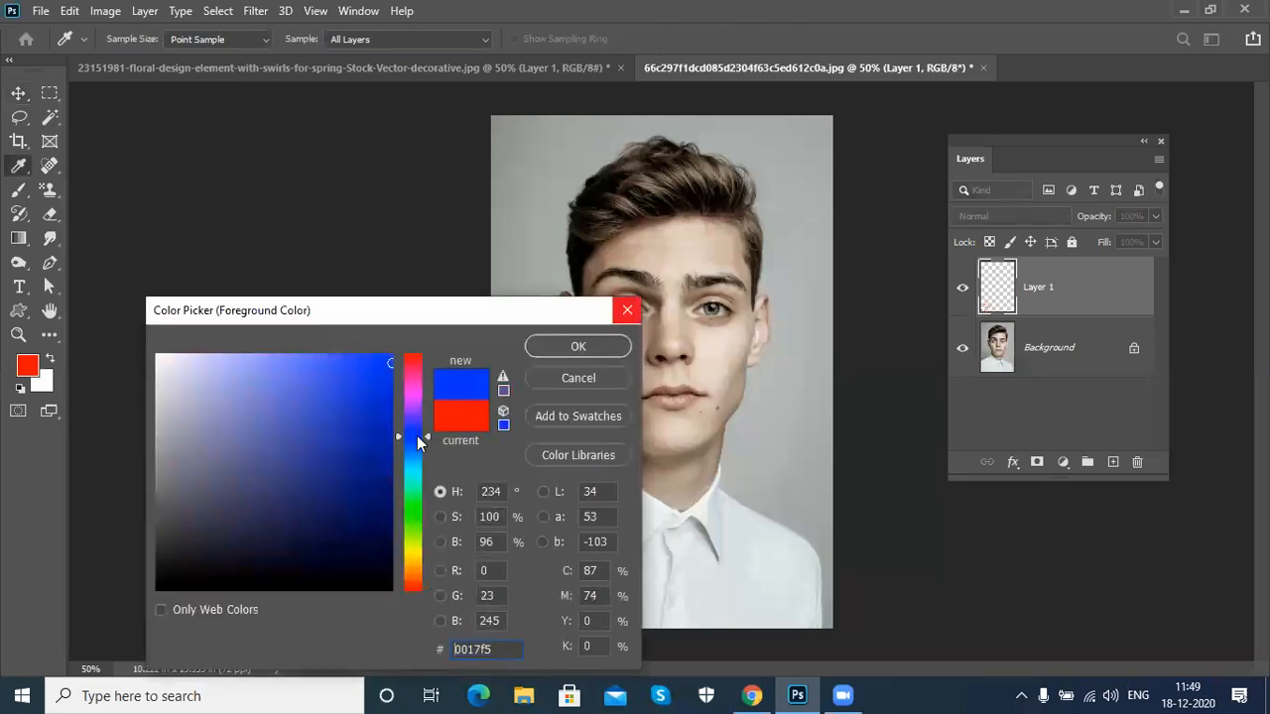
left_click(598, 345)
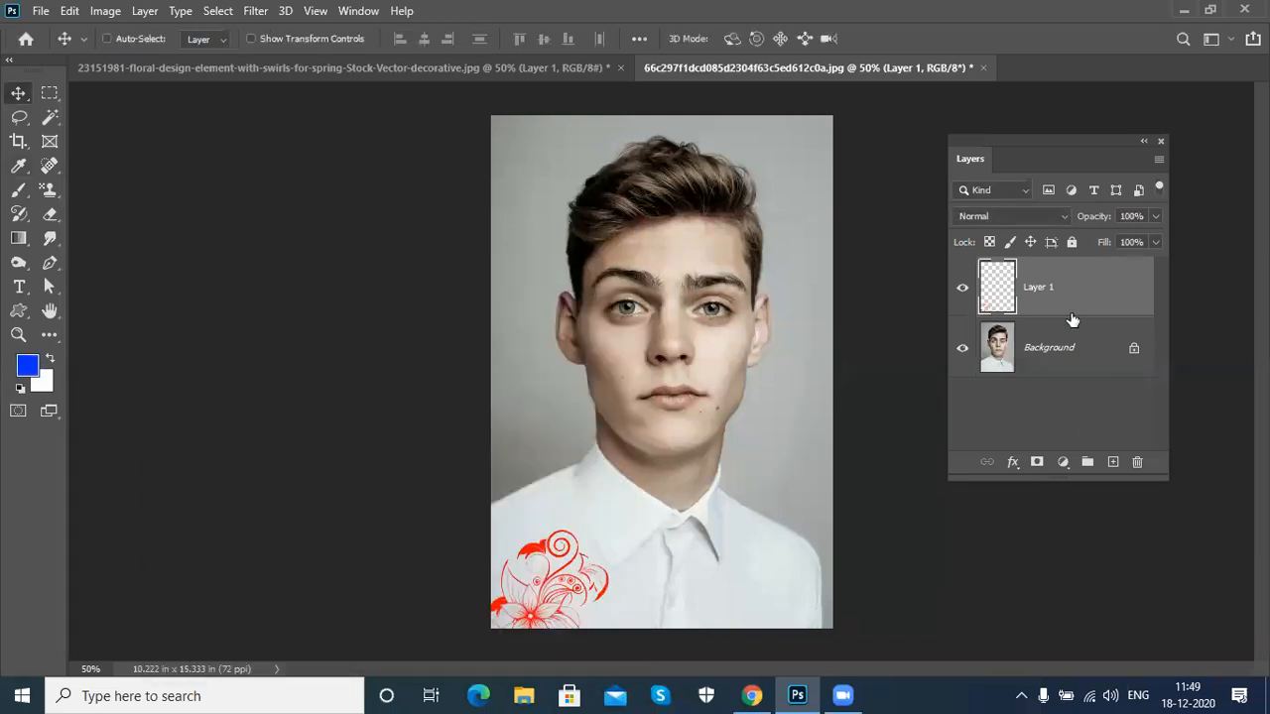
left_click_drag(574, 573, 573, 546)
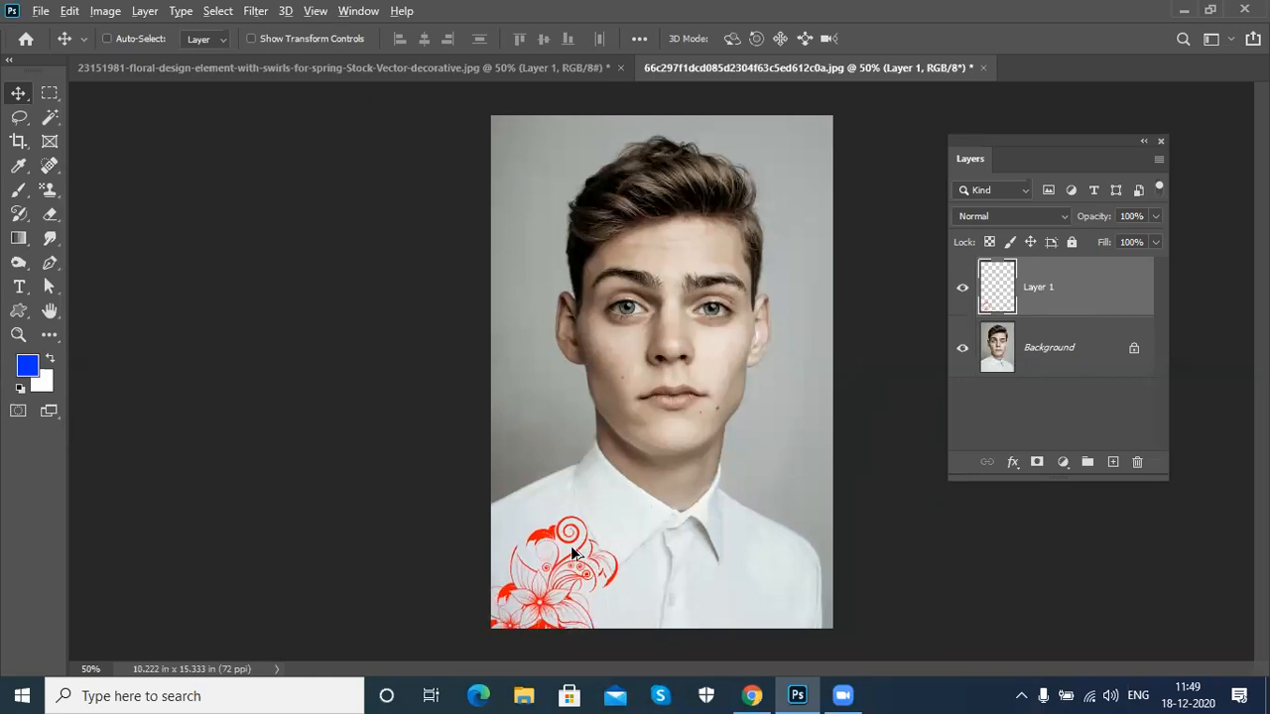
key("alt+shift+BackSpace")
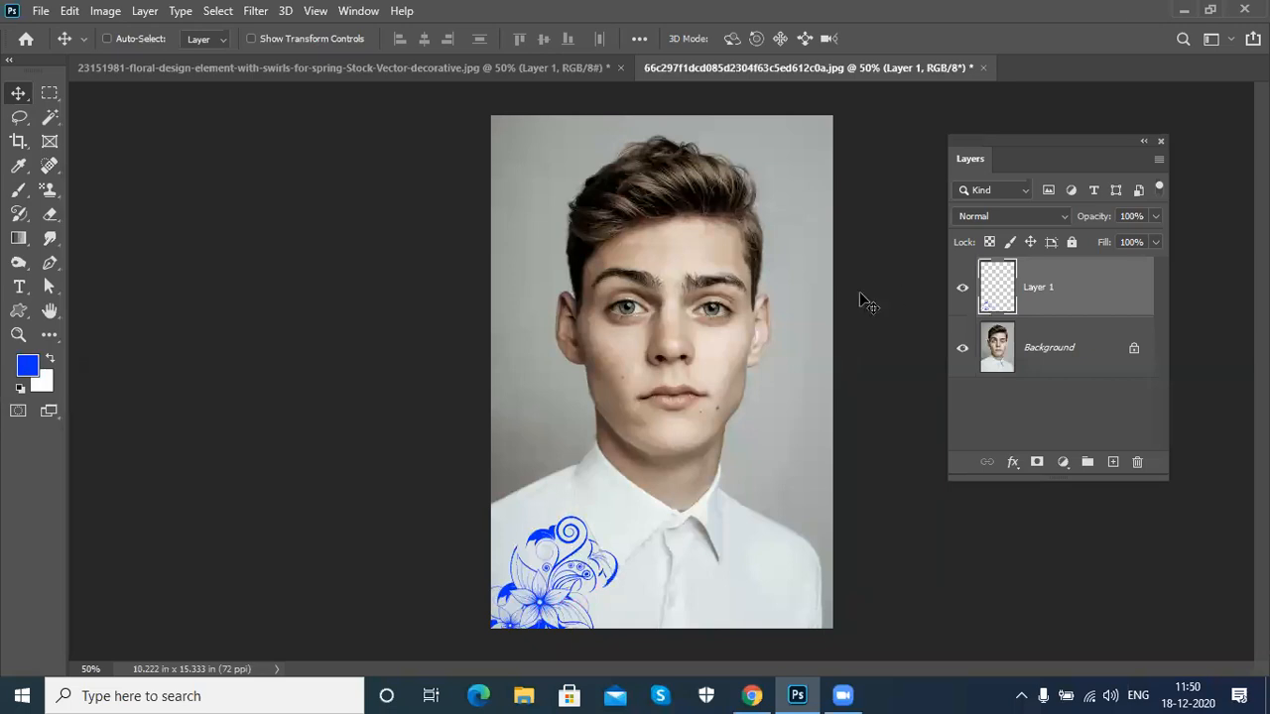
left_click_drag(536, 601, 550, 552)
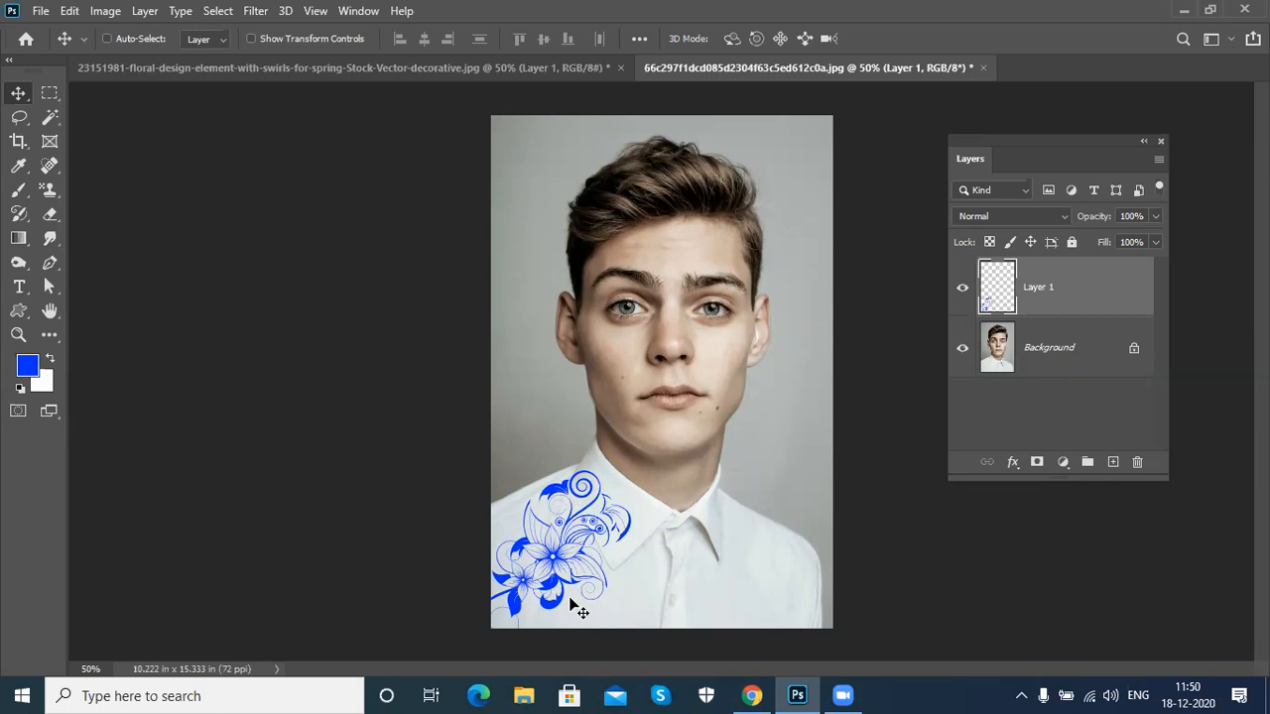
Step: Delete the blue floral layer from the portrait document and close both the portrait and the floral document without saving
left_click_drag(1108, 294, 1140, 462)
left_click(299, 68)
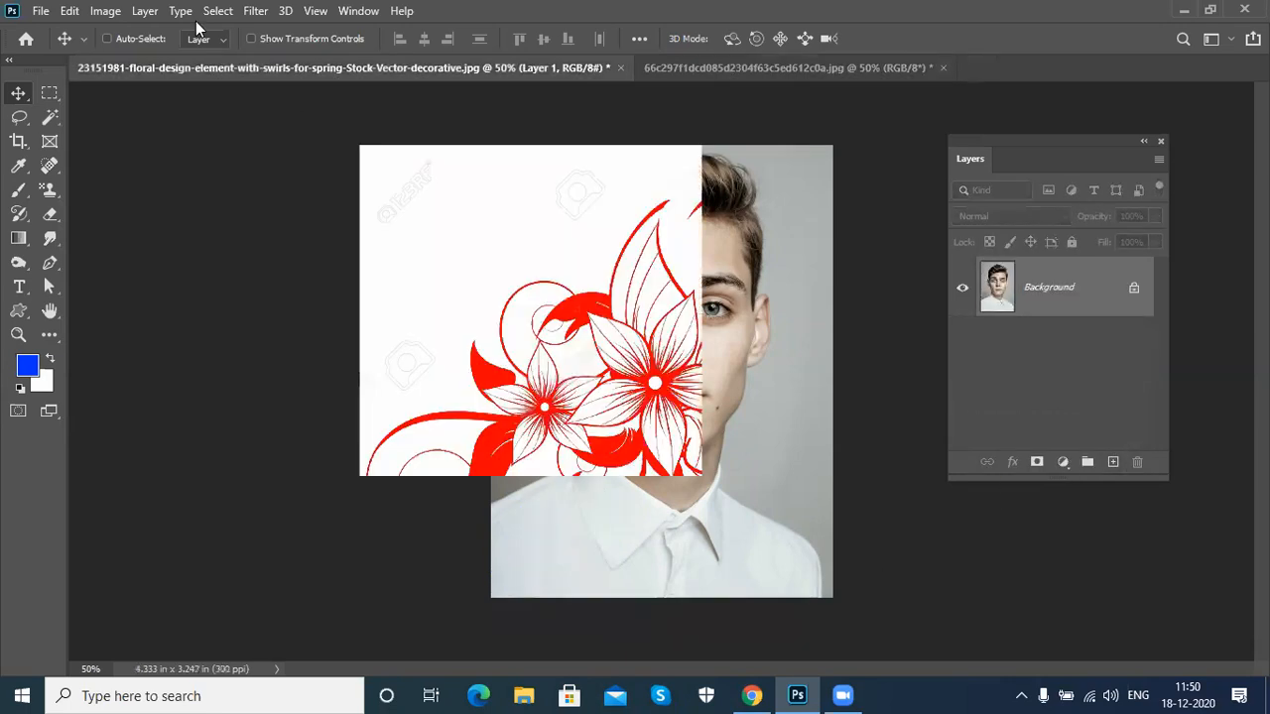
left_click(218, 11)
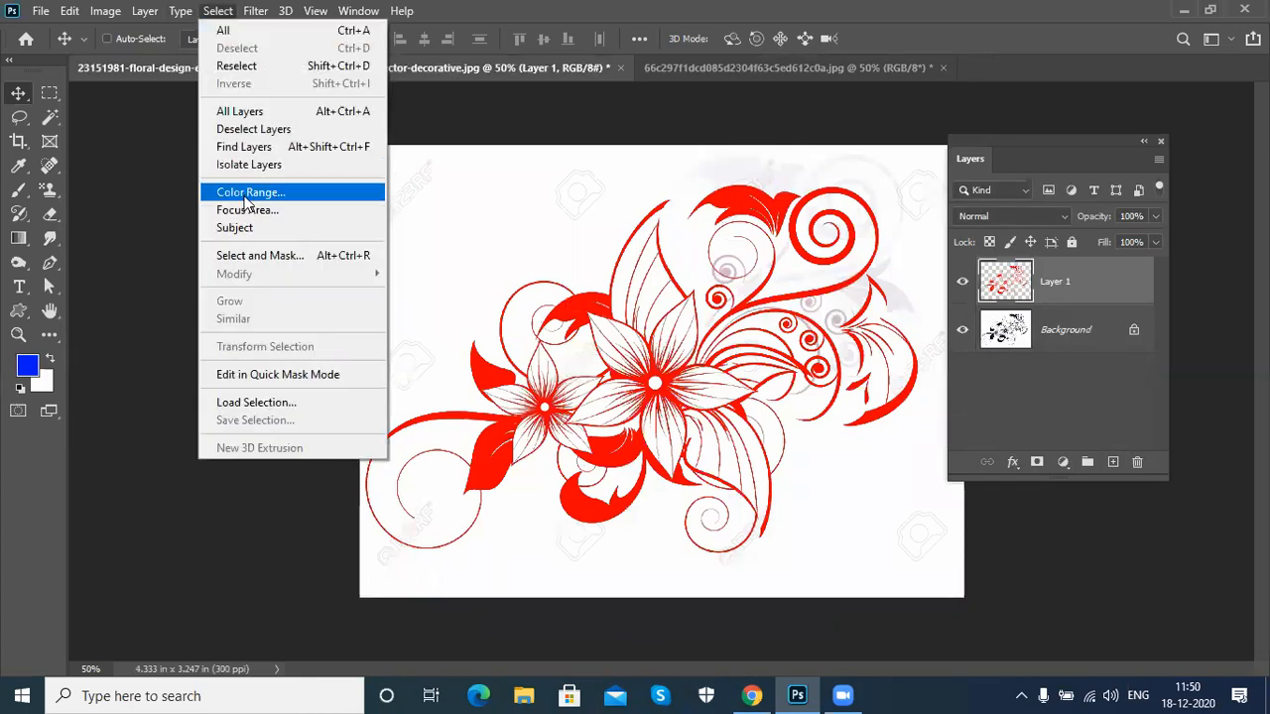
left_click(707, 67)
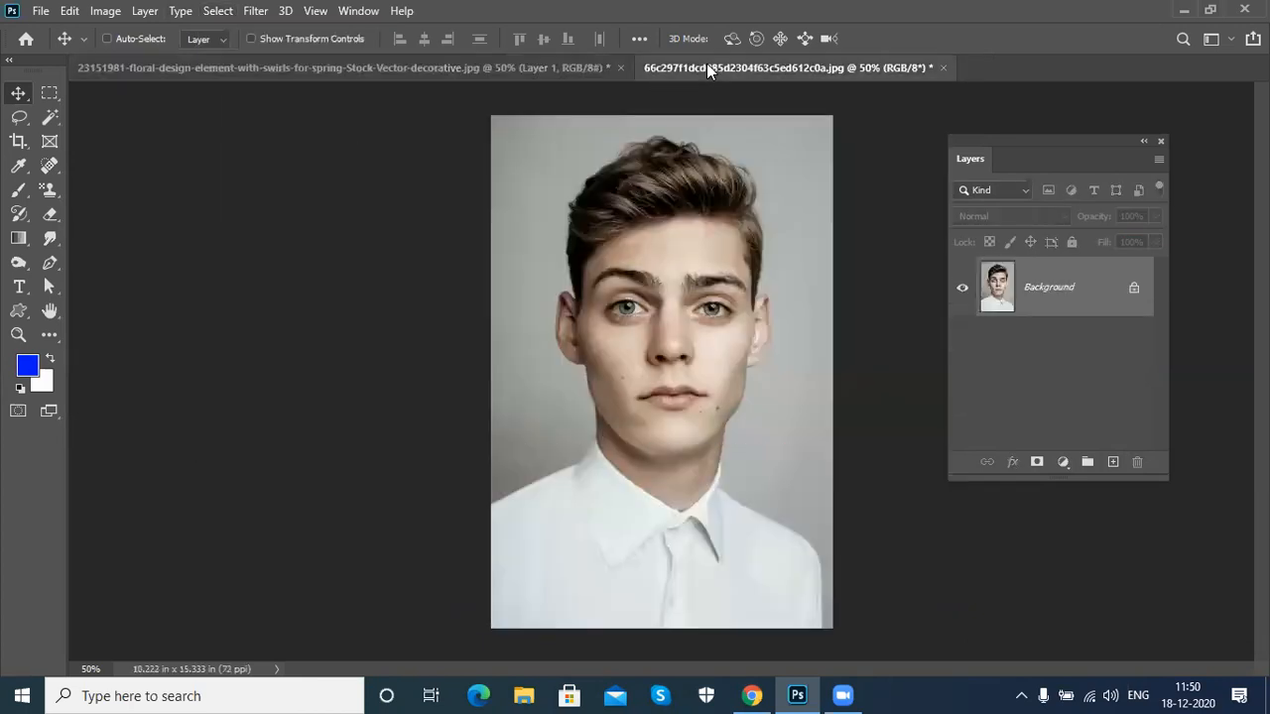
left_click(940, 67)
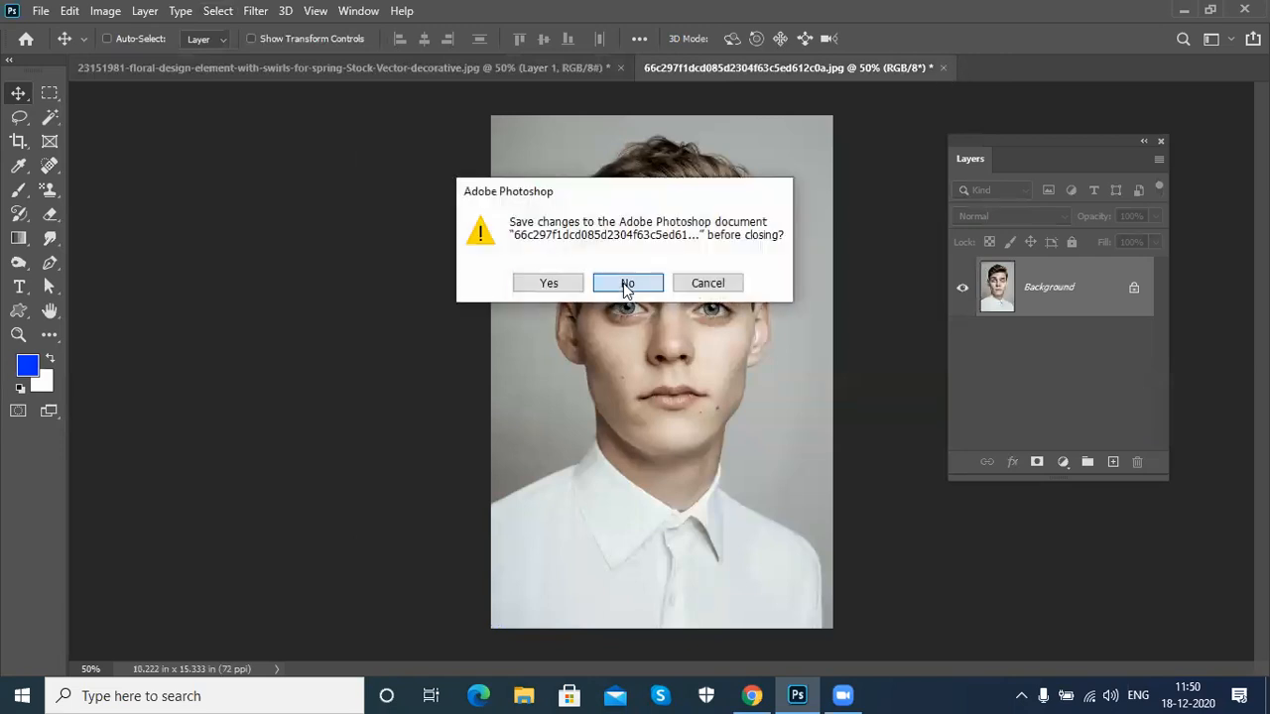
left_click(629, 283)
left_click(582, 361)
left_click(620, 68)
left_click(640, 271)
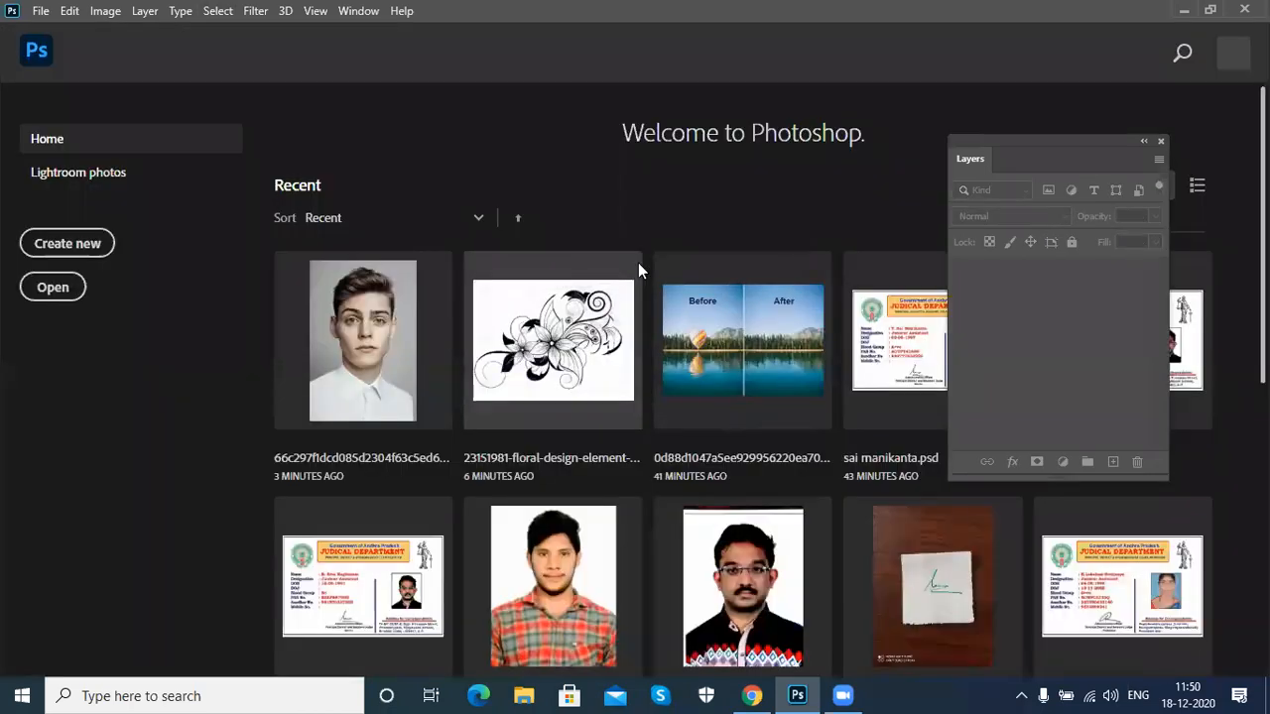
Step: Open the 74-740154 photo of the woman in a yellow saree from the photoshop examples folder
key("ctrl+o")
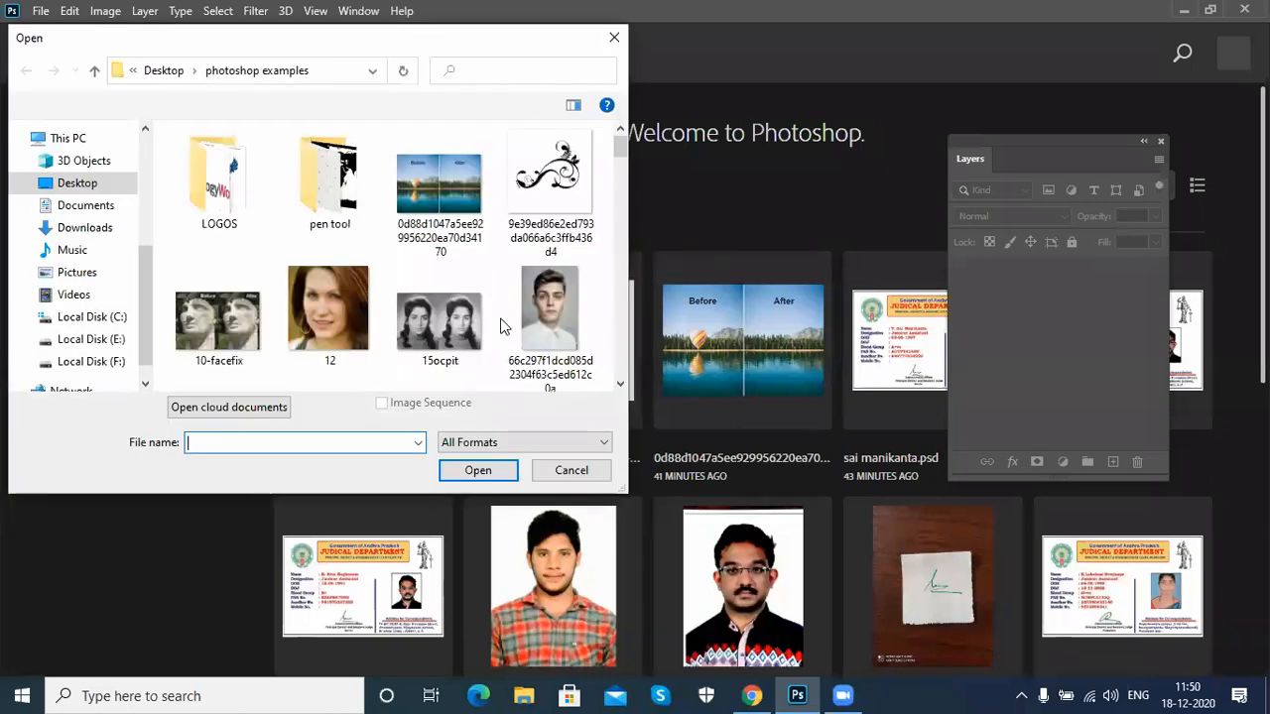
scroll(622, 188, "down", 2)
scroll(596, 198, "down", 3)
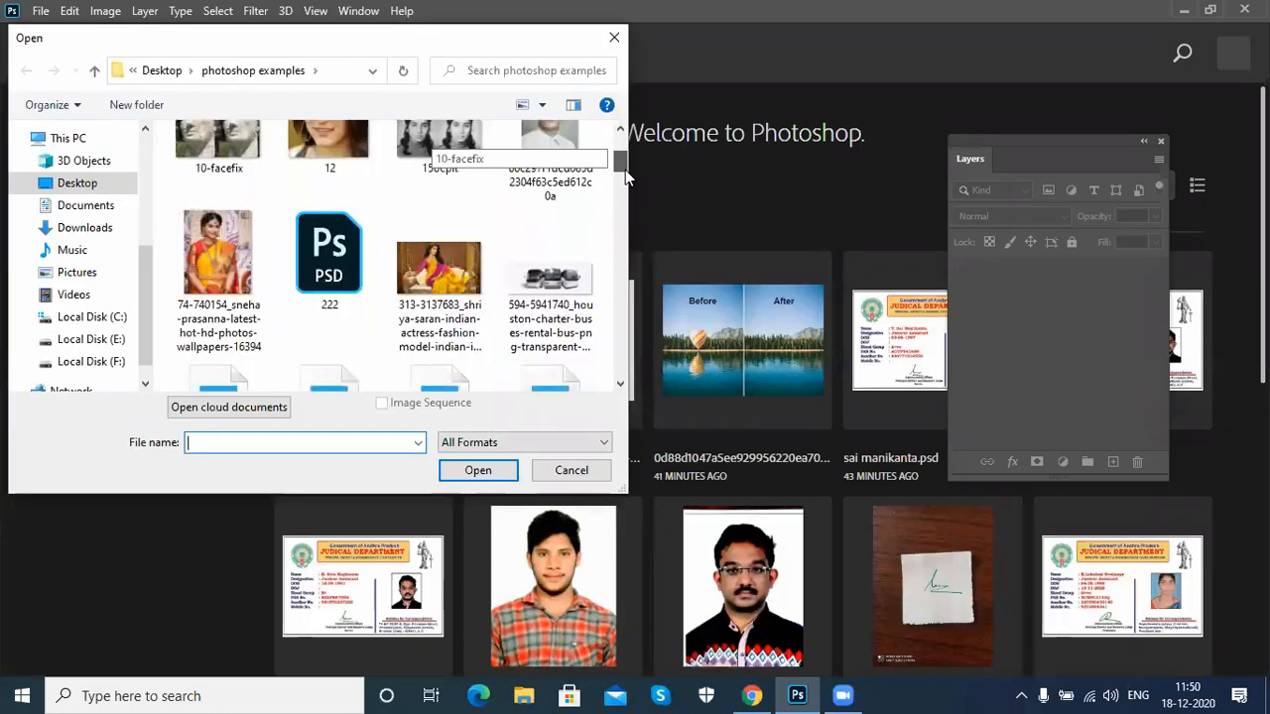
scroll(596, 198, "up", 1)
left_click(218, 199)
left_click(482, 473)
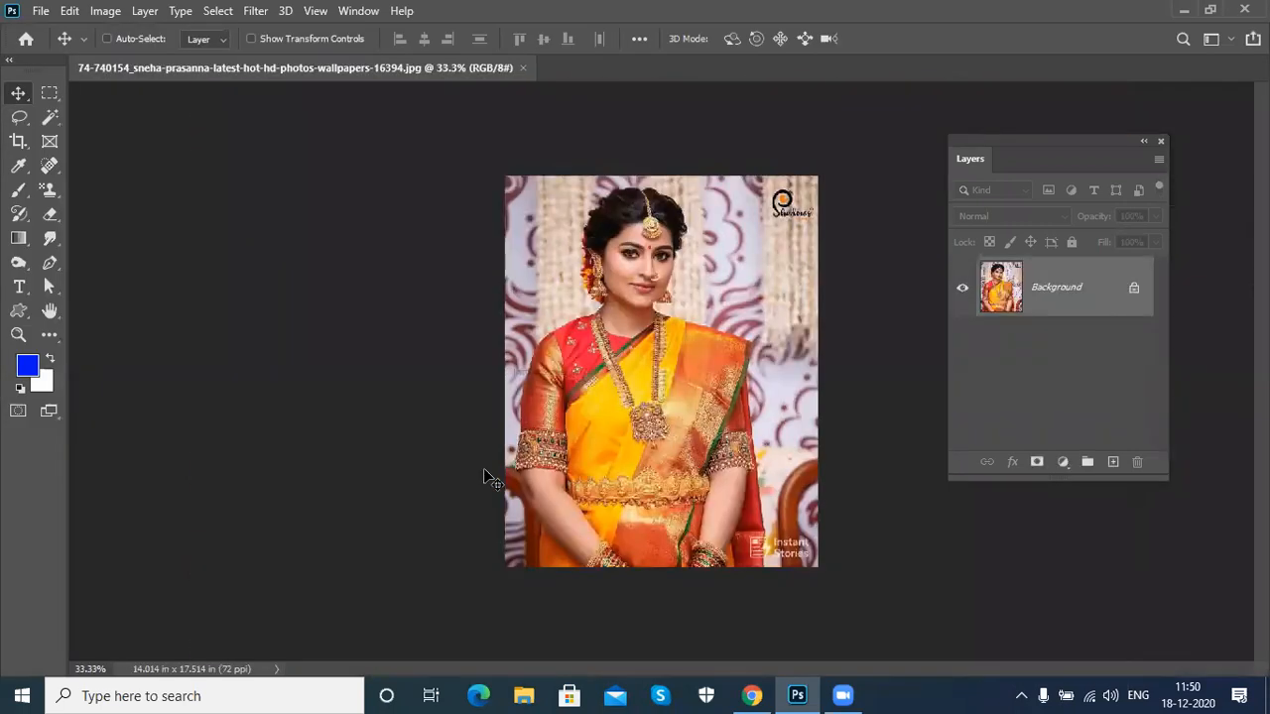
key("ctrl+0")
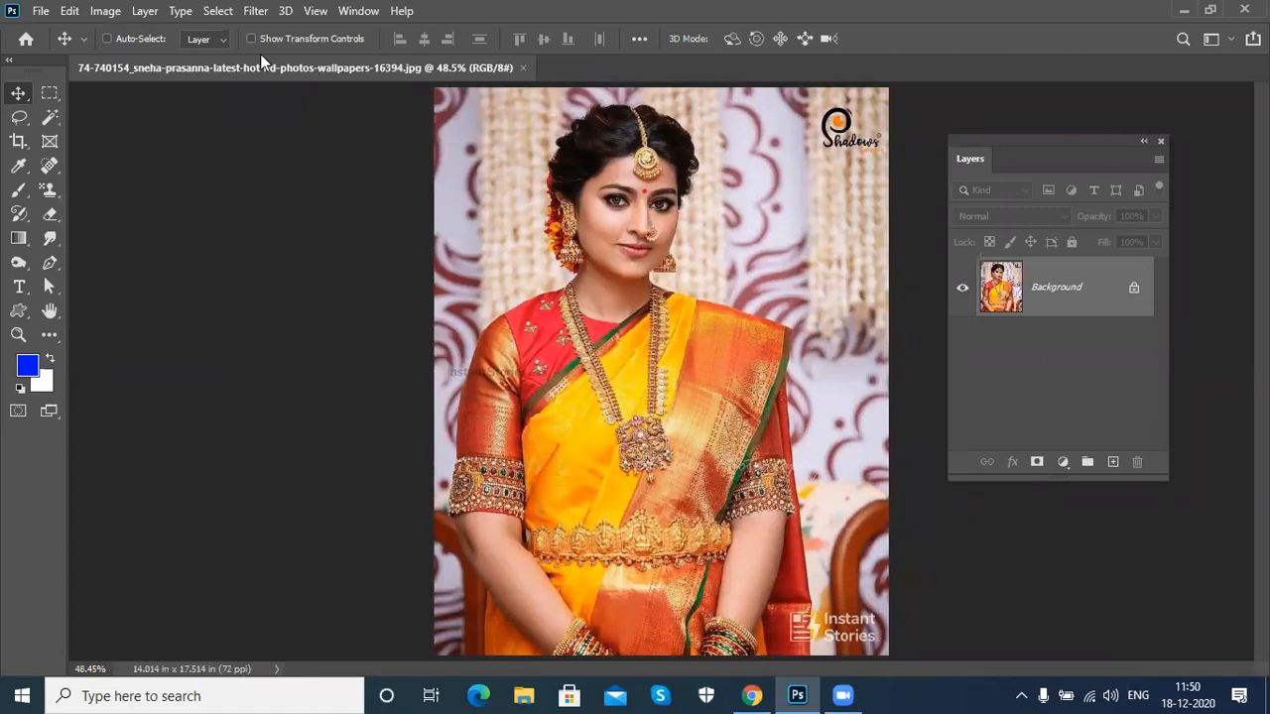
Step: Start a Focus Area selection on the saree portrait and move its dialog clear of the woman
left_click(218, 12)
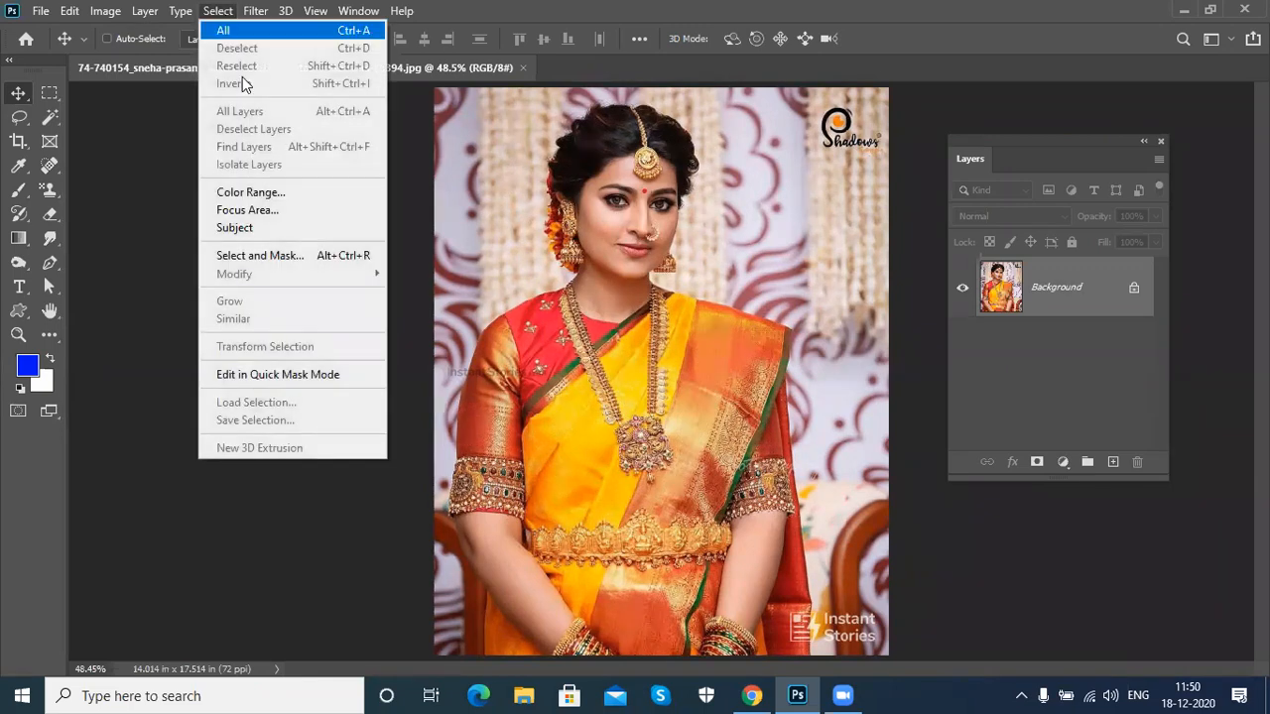
left_click(248, 210)
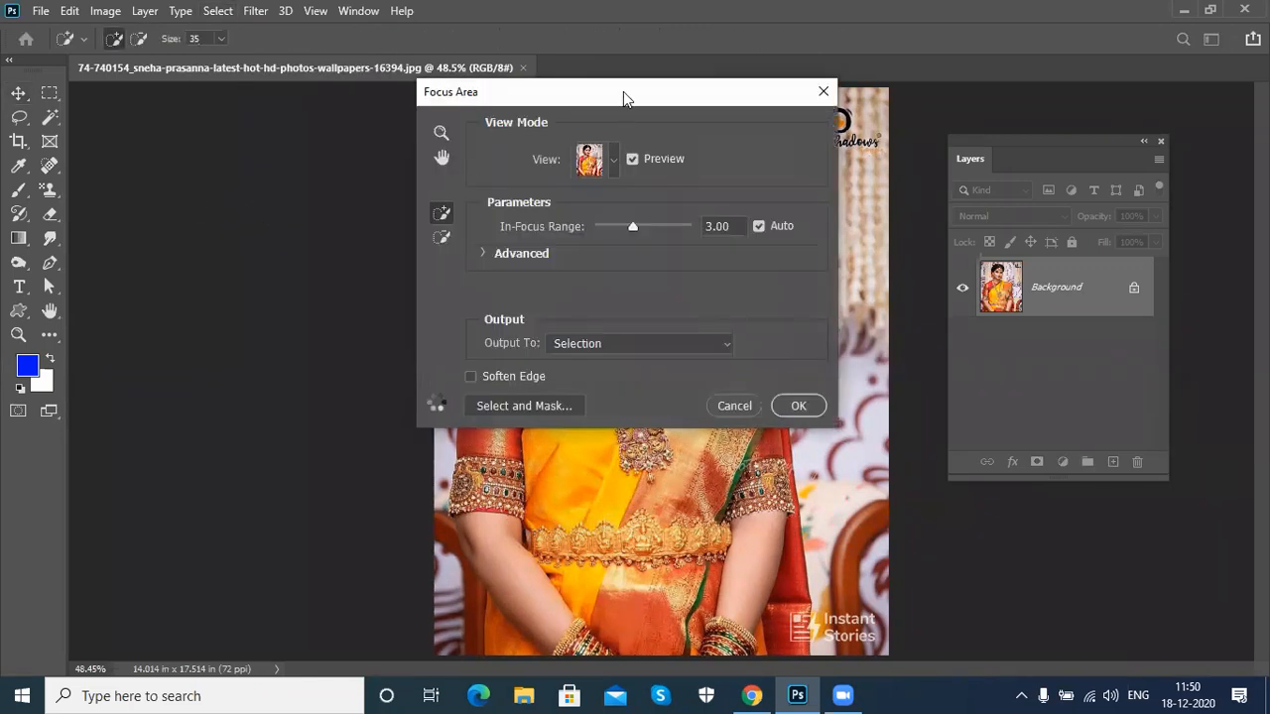
left_click_drag(625, 96, 898, 130)
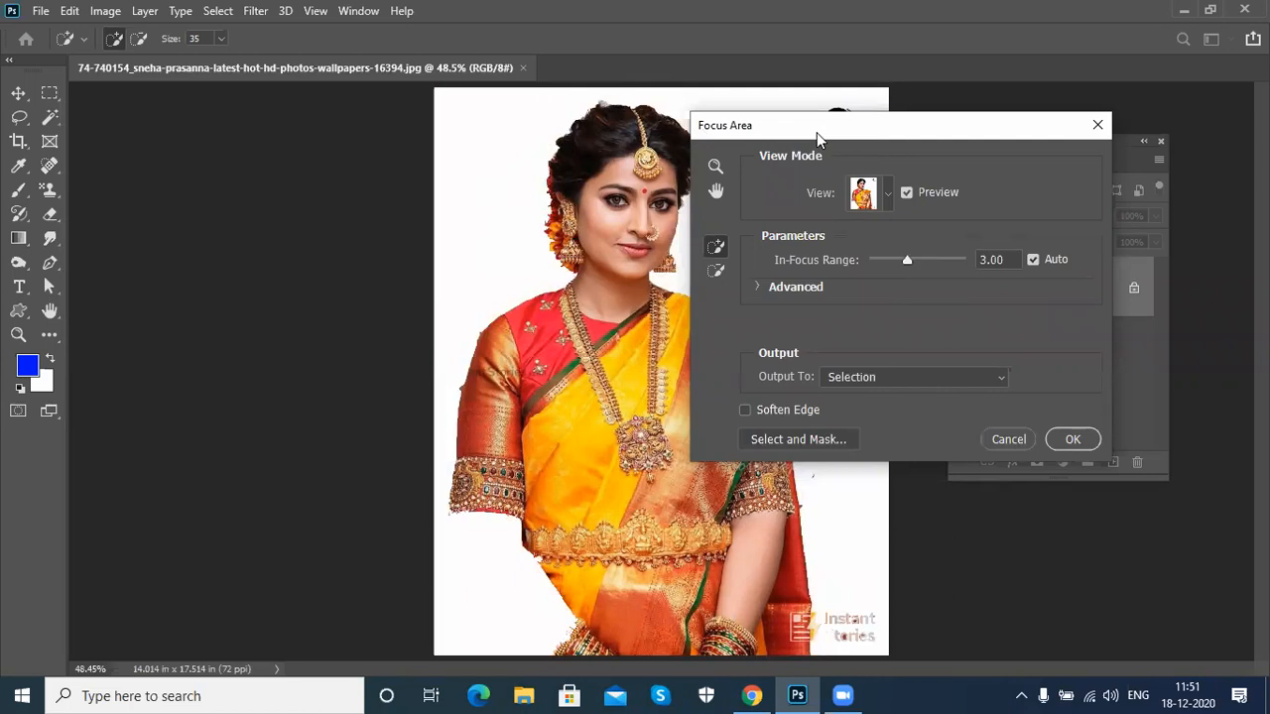
left_click_drag(823, 131, 961, 109)
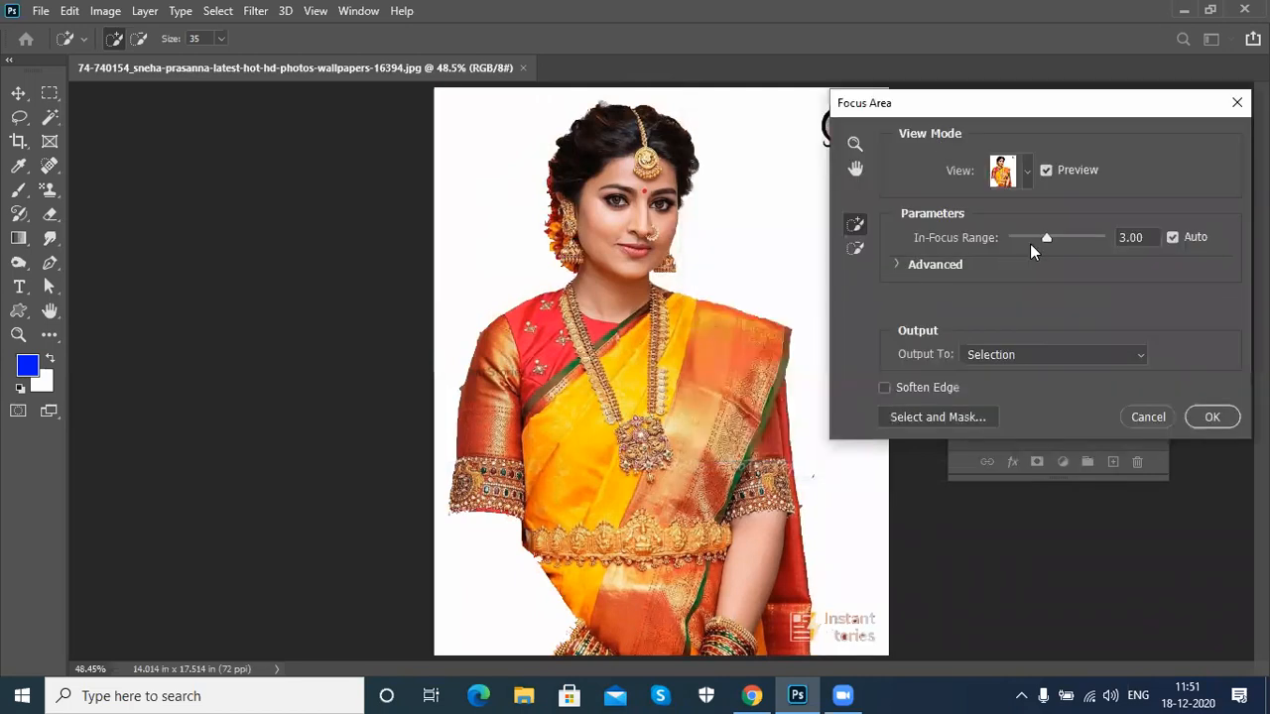
Step: Try in-focus ranges of 2.43, automatic, 1.29 and 6.07 for the Focus Area selection
left_click_drag(1047, 240, 1039, 236)
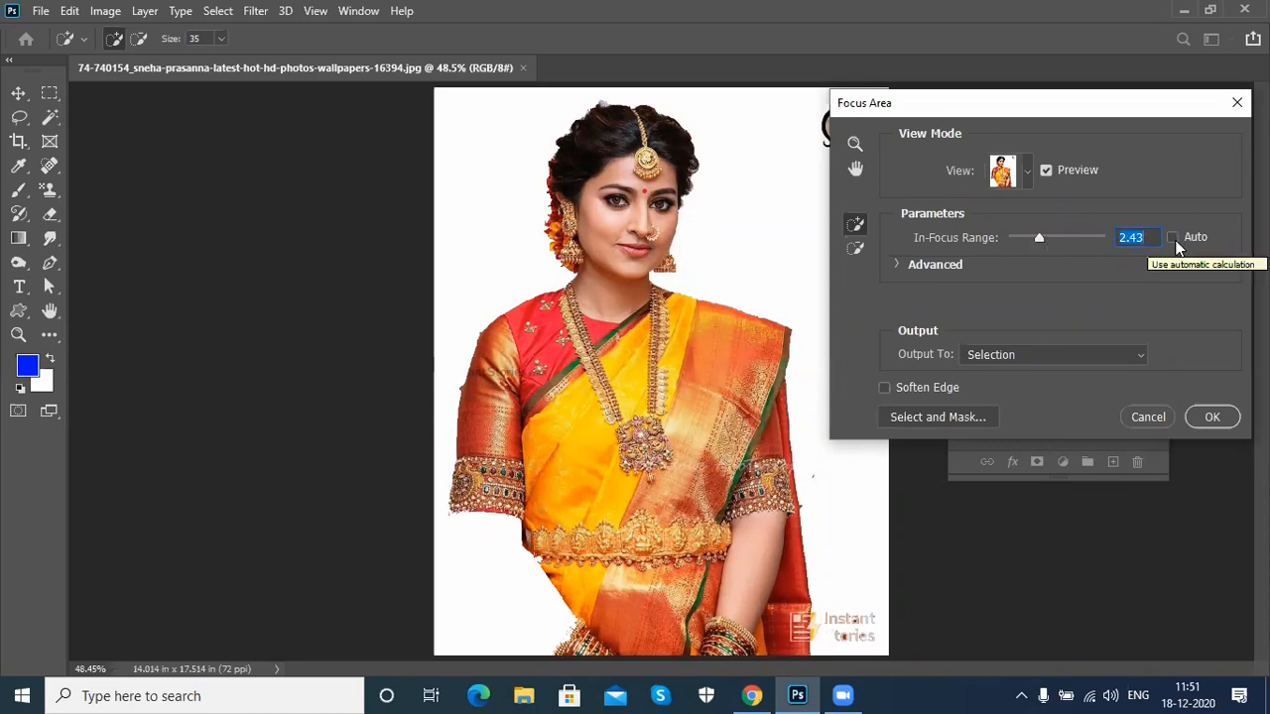
left_click(1174, 238)
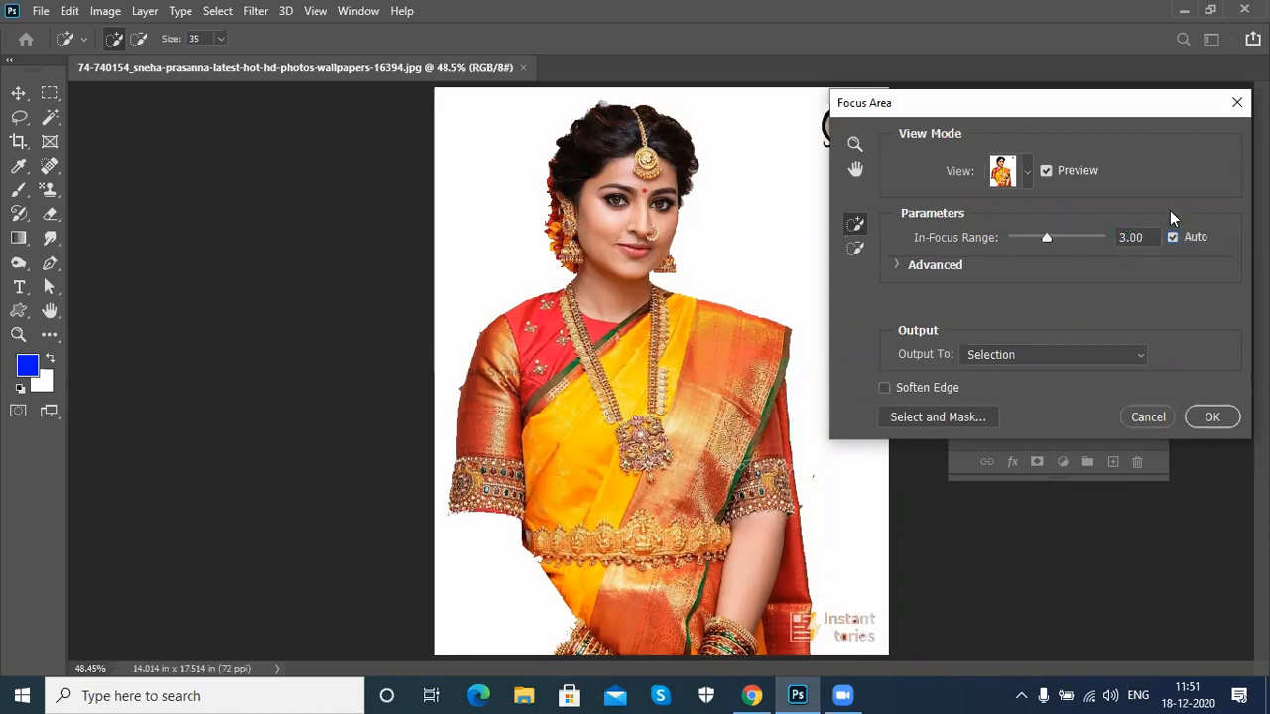
left_click_drag(1044, 240, 1025, 240)
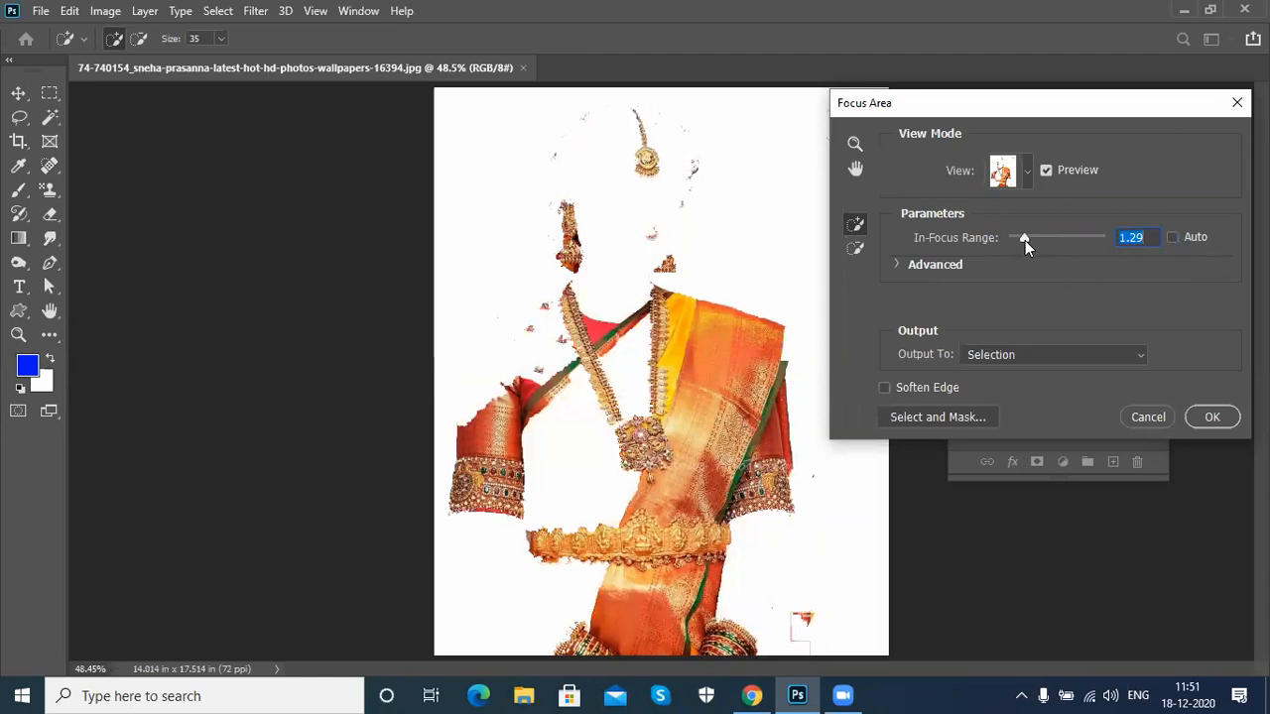
left_click_drag(1025, 238, 1087, 244)
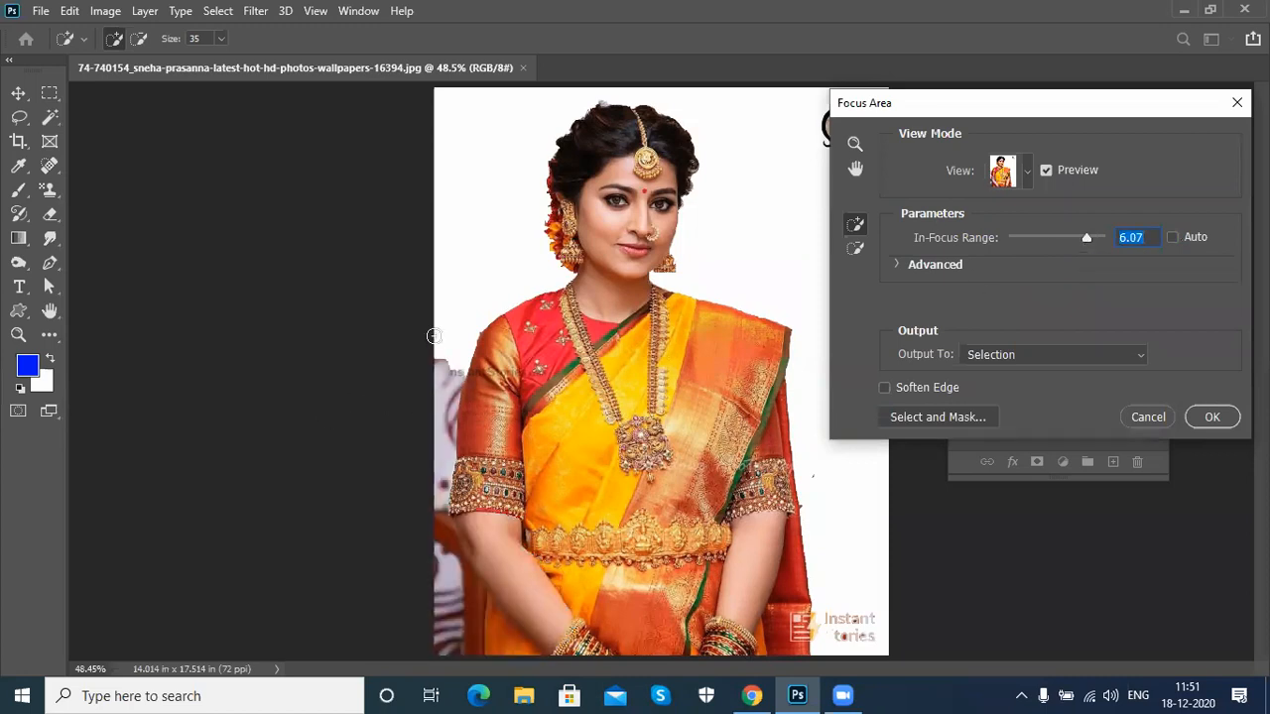
Step: Set the in-focus range to 5.86 and brush the selection to include the forearm but exclude the chair beside it, outputting a Selection
key("alt")
mouse_move(445, 355)
left_mouse_down()
mouse_move(440, 436)
mouse_move(459, 363)
left_mouse_up()
left_click_drag(1087, 237, 1084, 240)
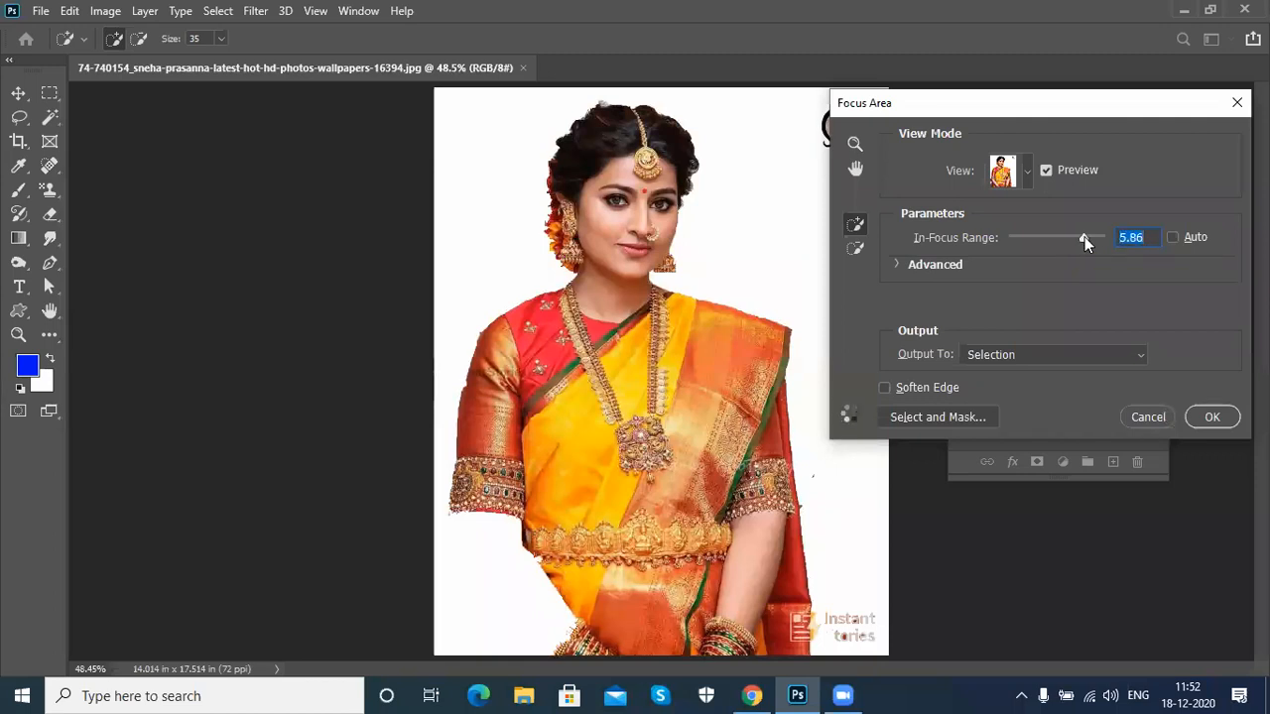
left_click_drag(442, 495, 457, 673)
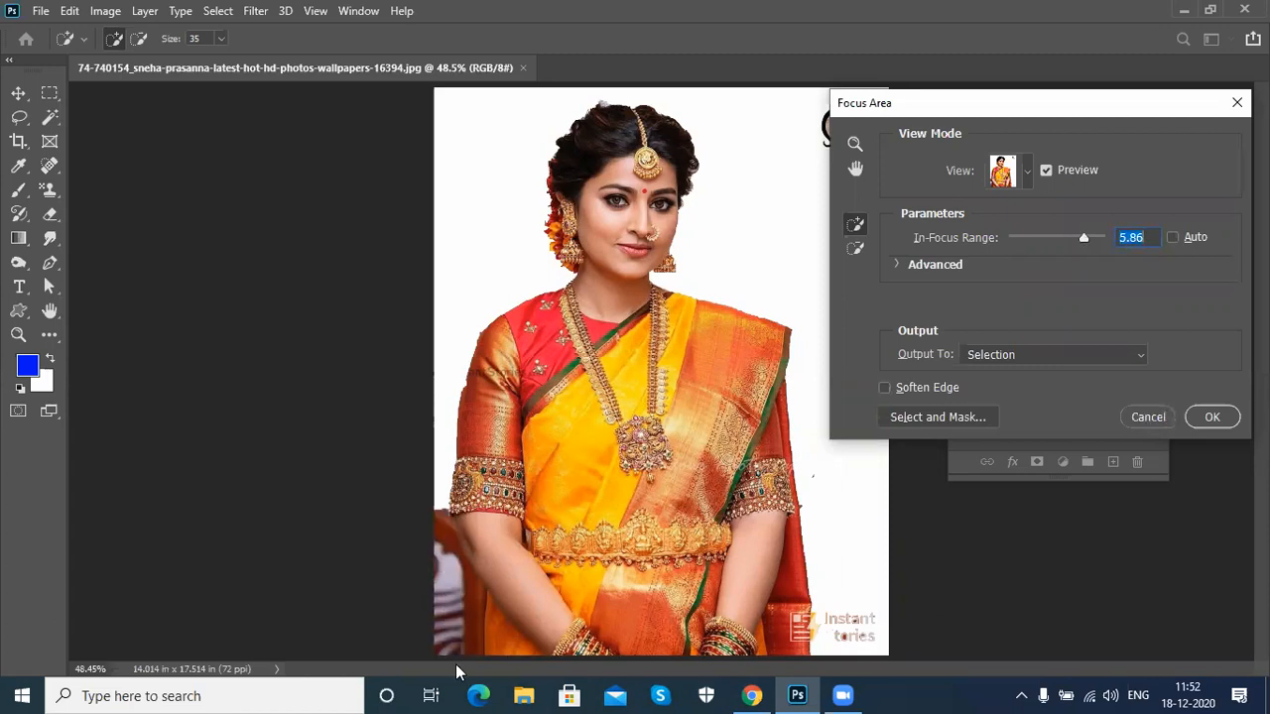
left_click_drag(506, 534, 547, 626)
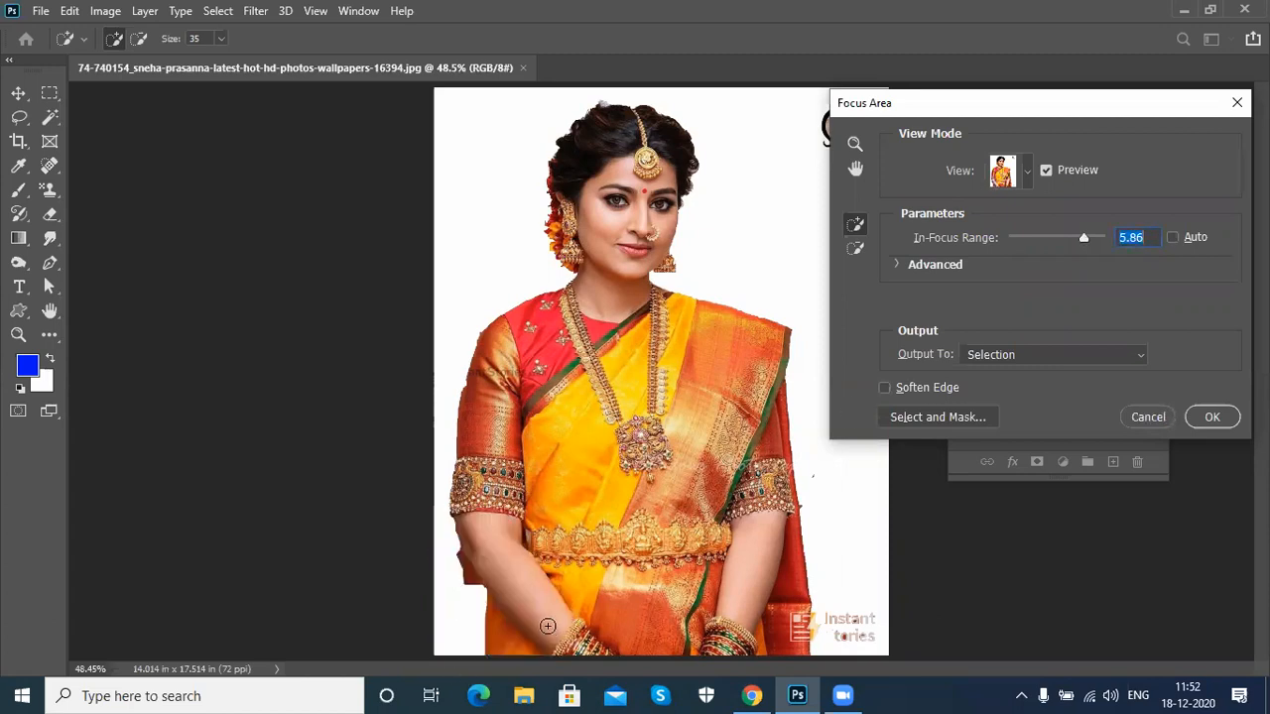
key("alt")
left_click(1208, 417)
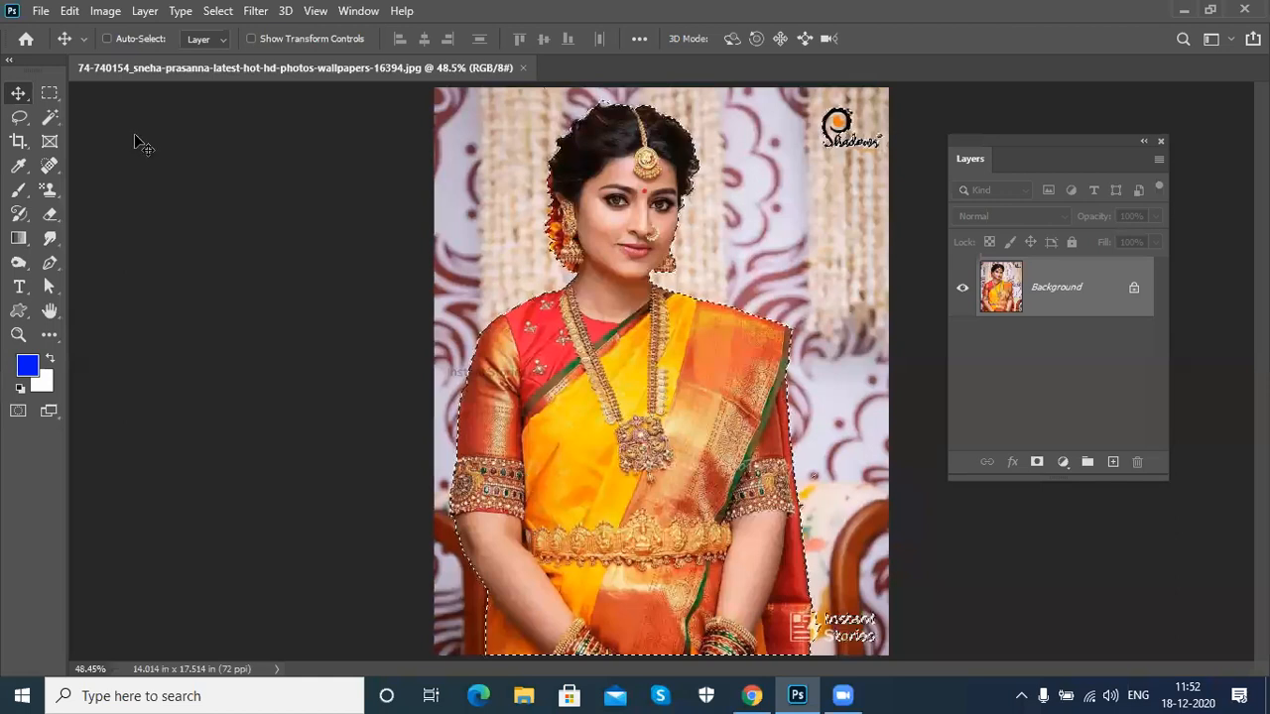
Step: Clear the Focus Area selection and select the woman automatically with the Subject command
left_click(210, 14)
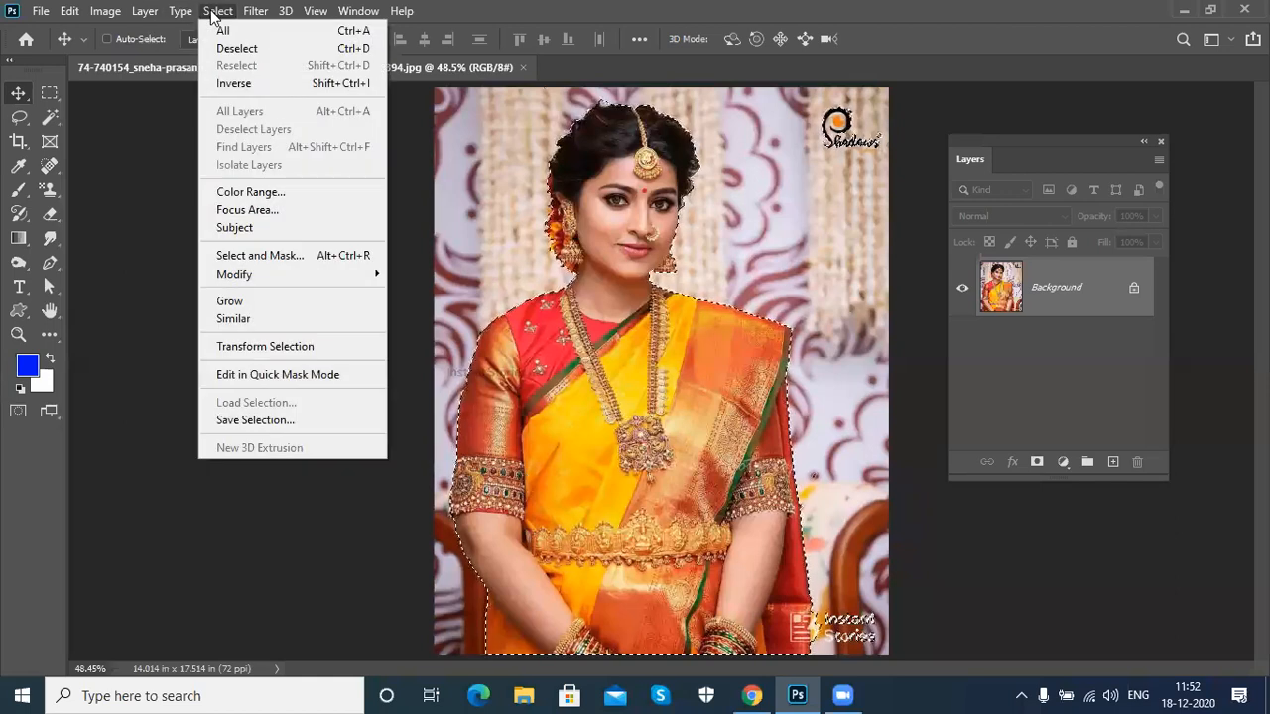
mouse_move(107, 14)
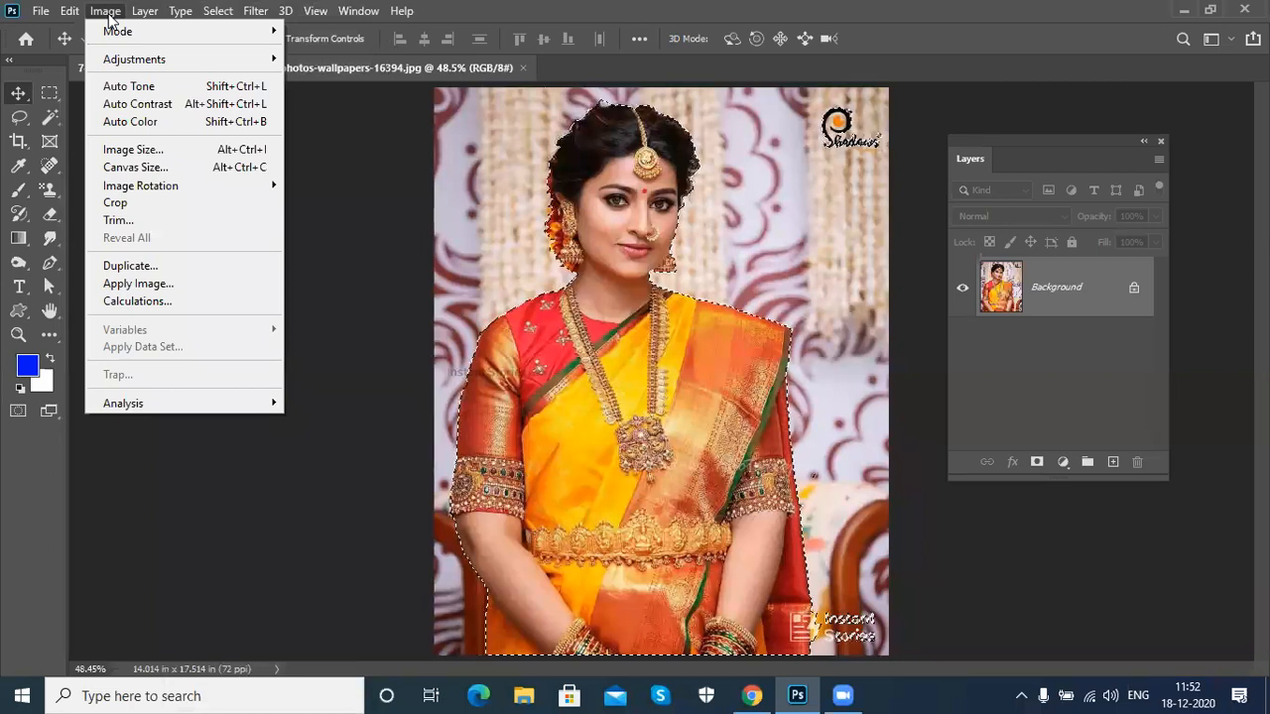
left_click(160, 11)
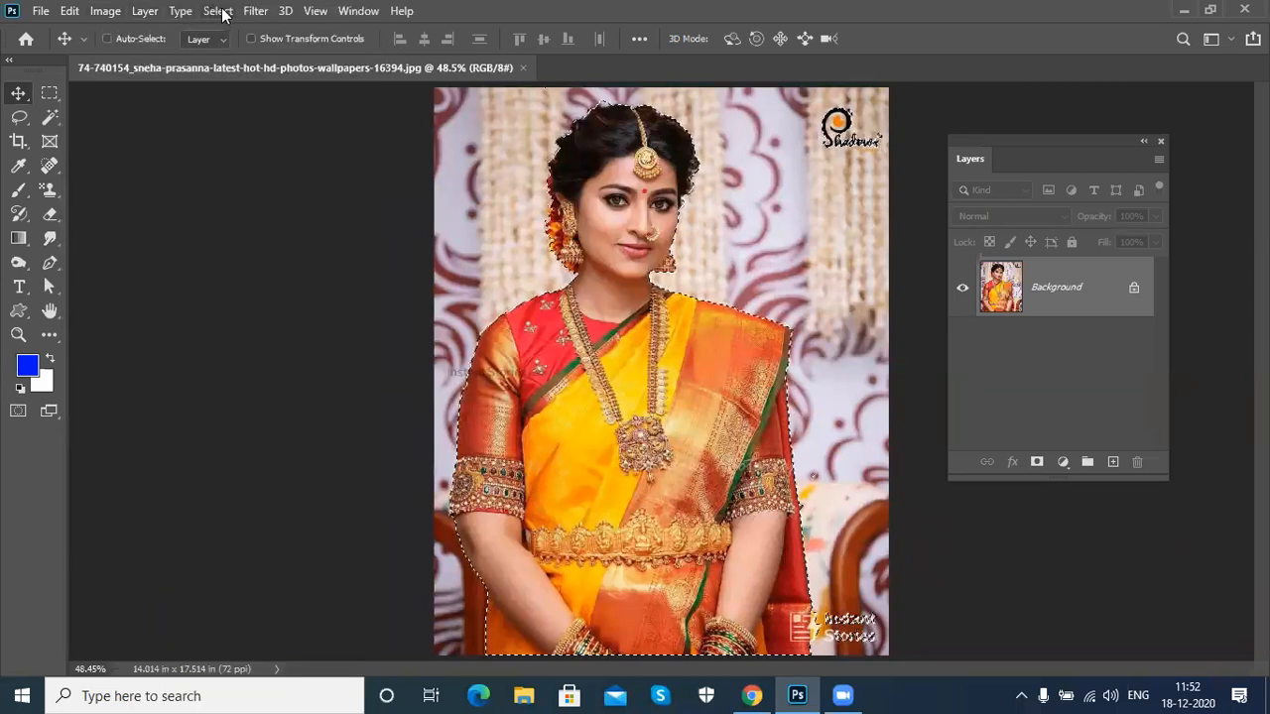
left_click(218, 11)
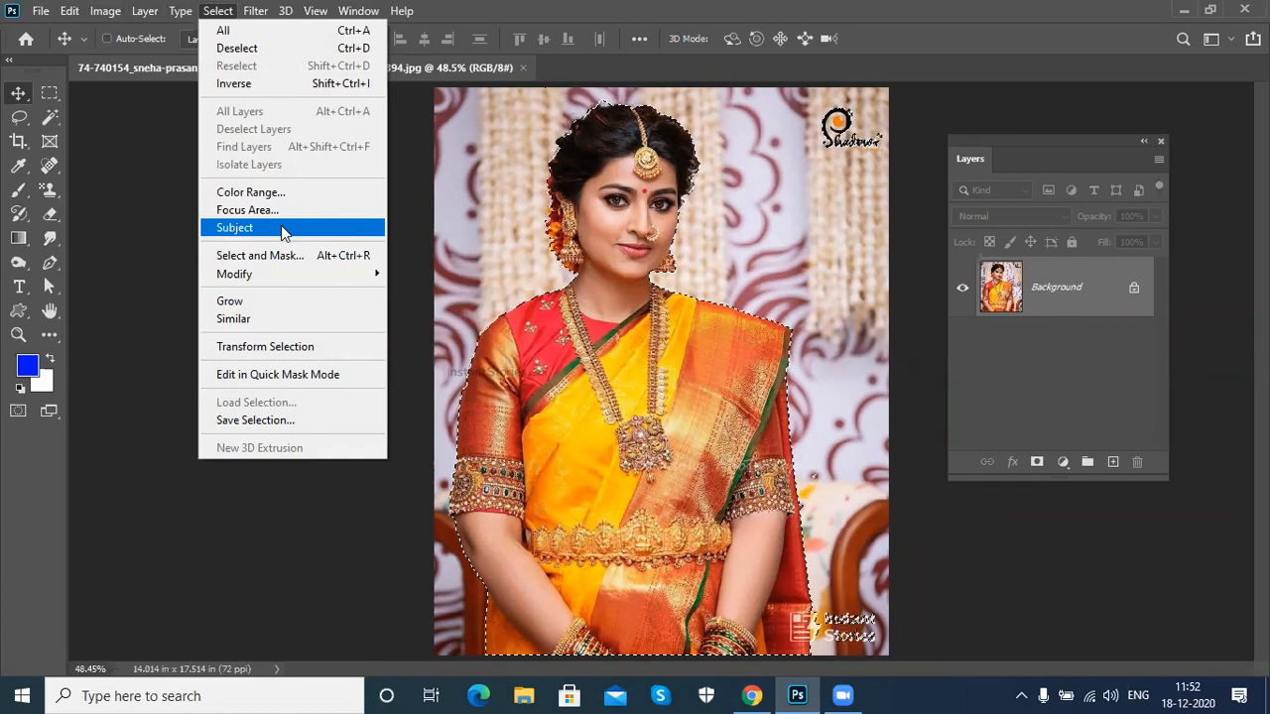
left_click(950, 46)
key("ctrl+d")
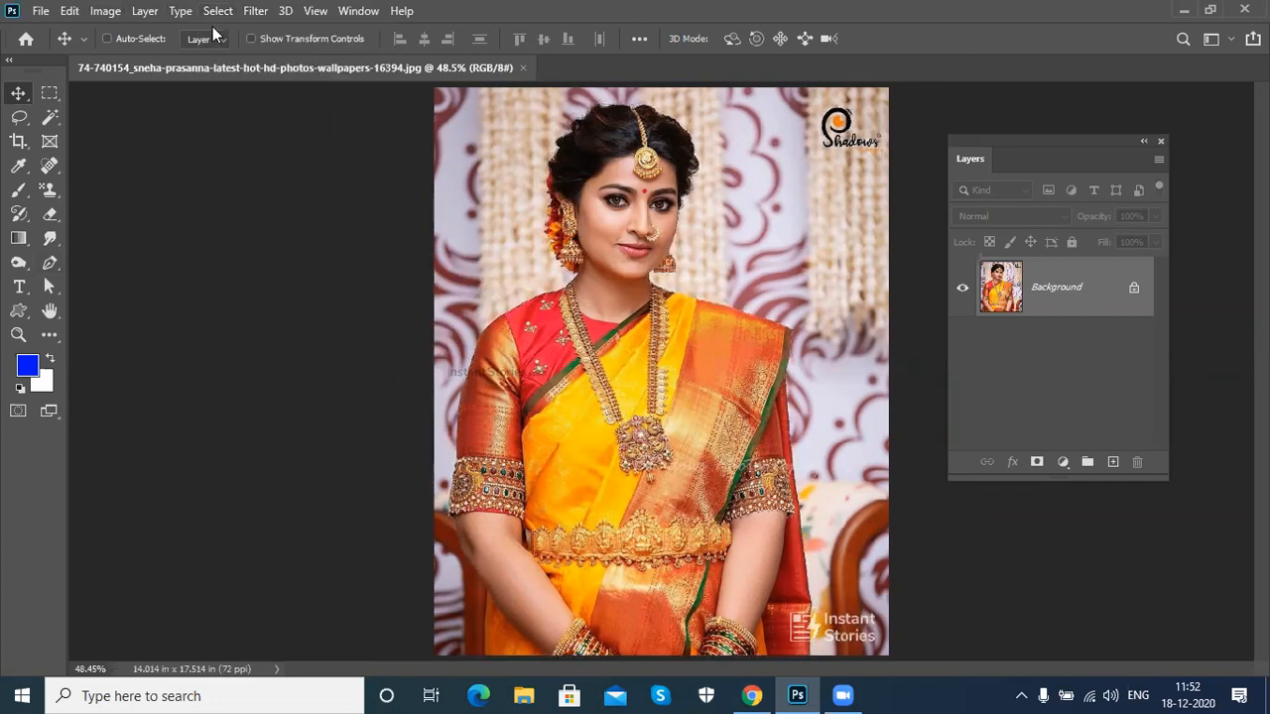
left_click(217, 11)
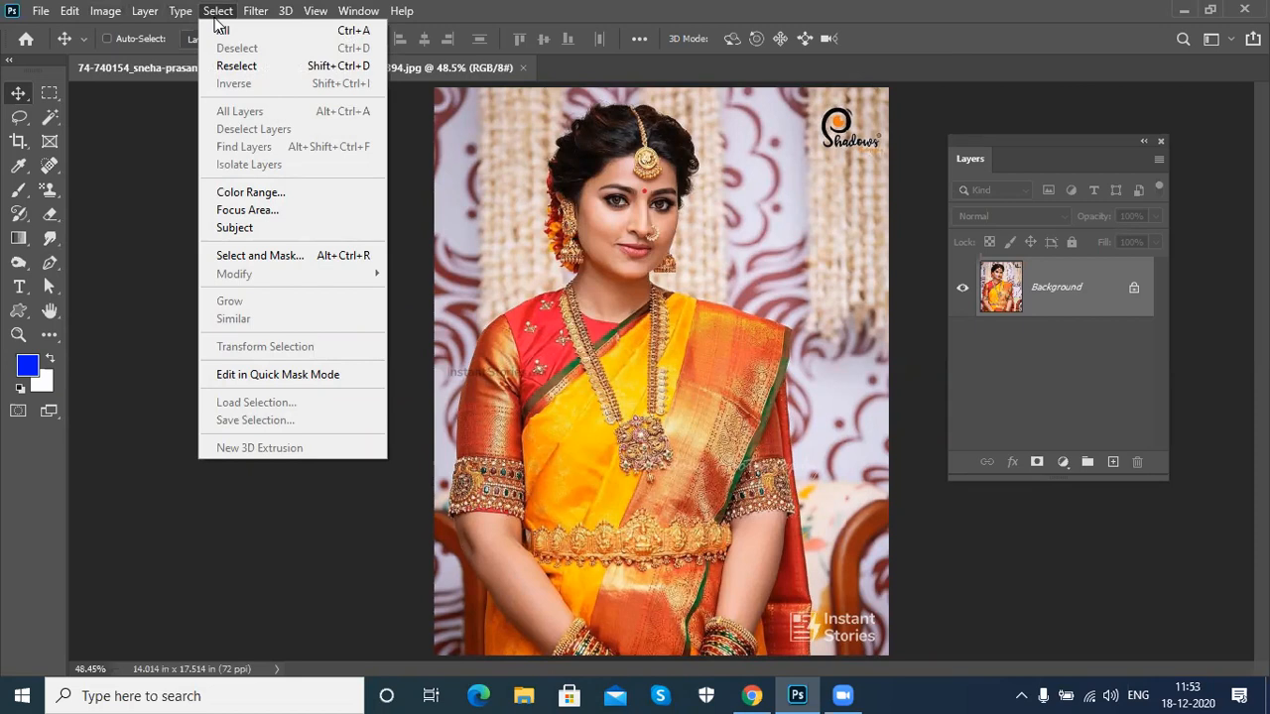
left_click(248, 229)
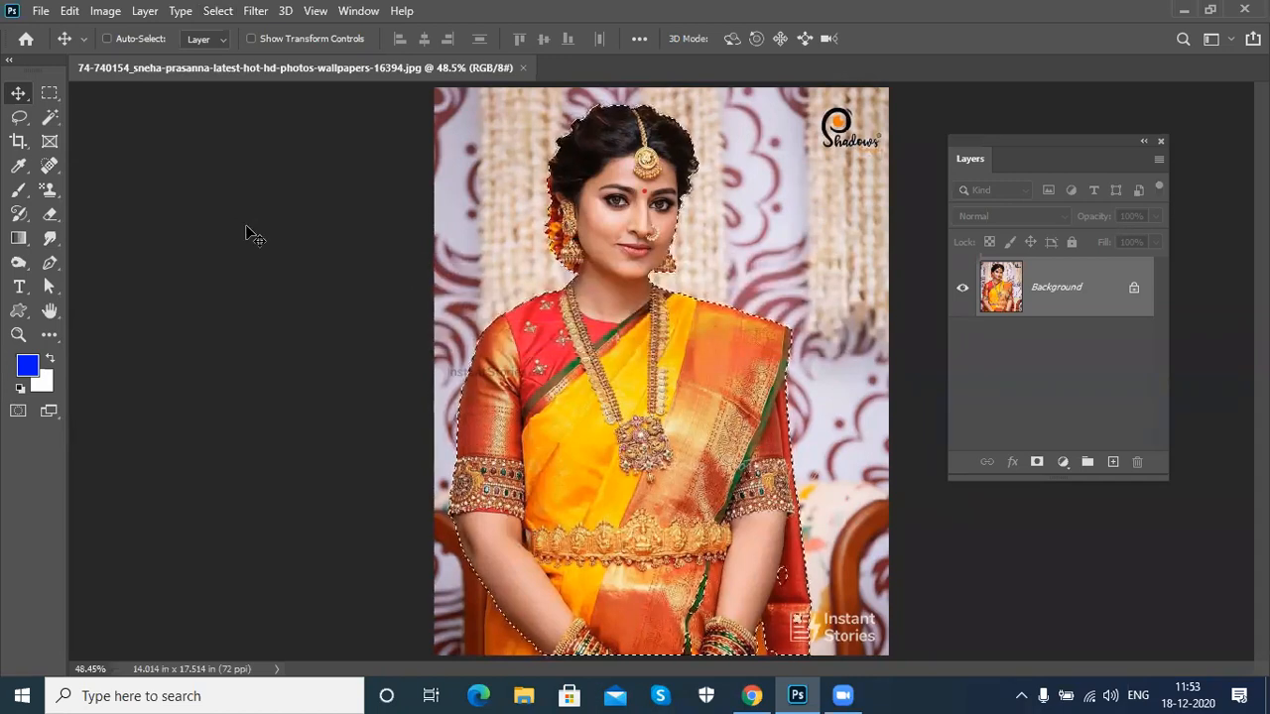
Step: Refine the lower-left saree and arm edge of the subject selection with the Quick Selection tool at brush size 35
key("ctrl+d")
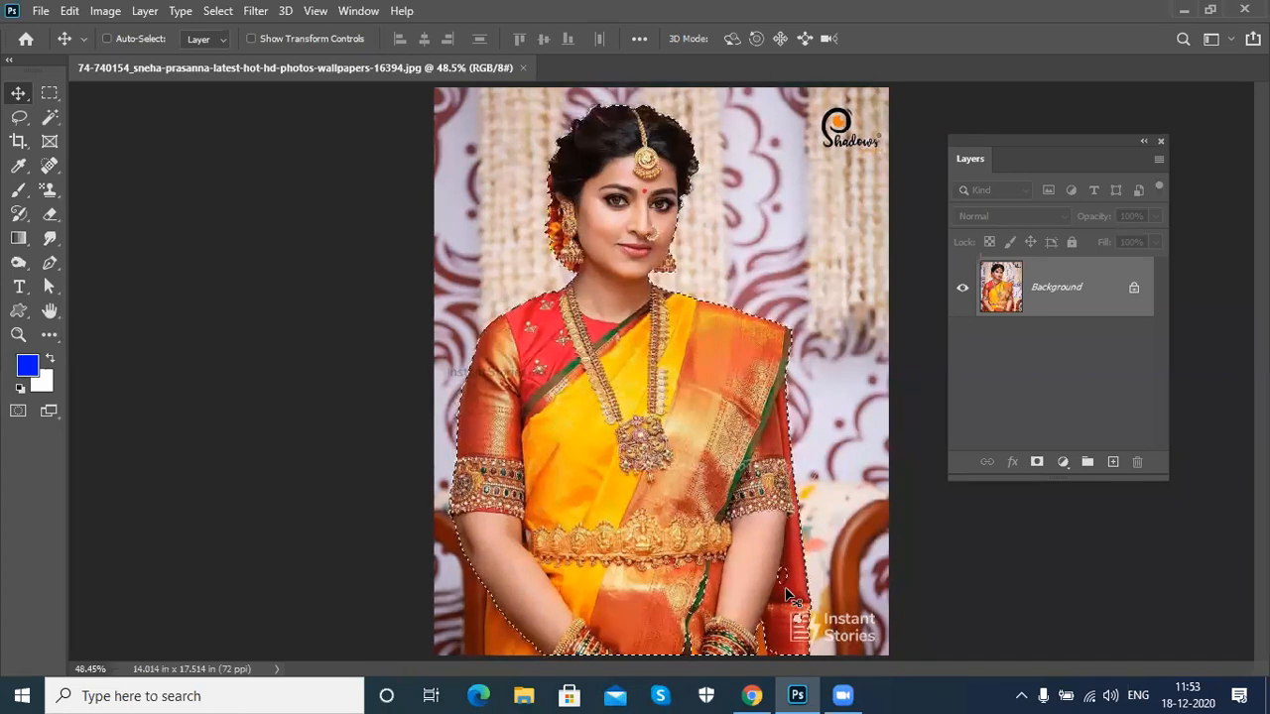
left_click(46, 123)
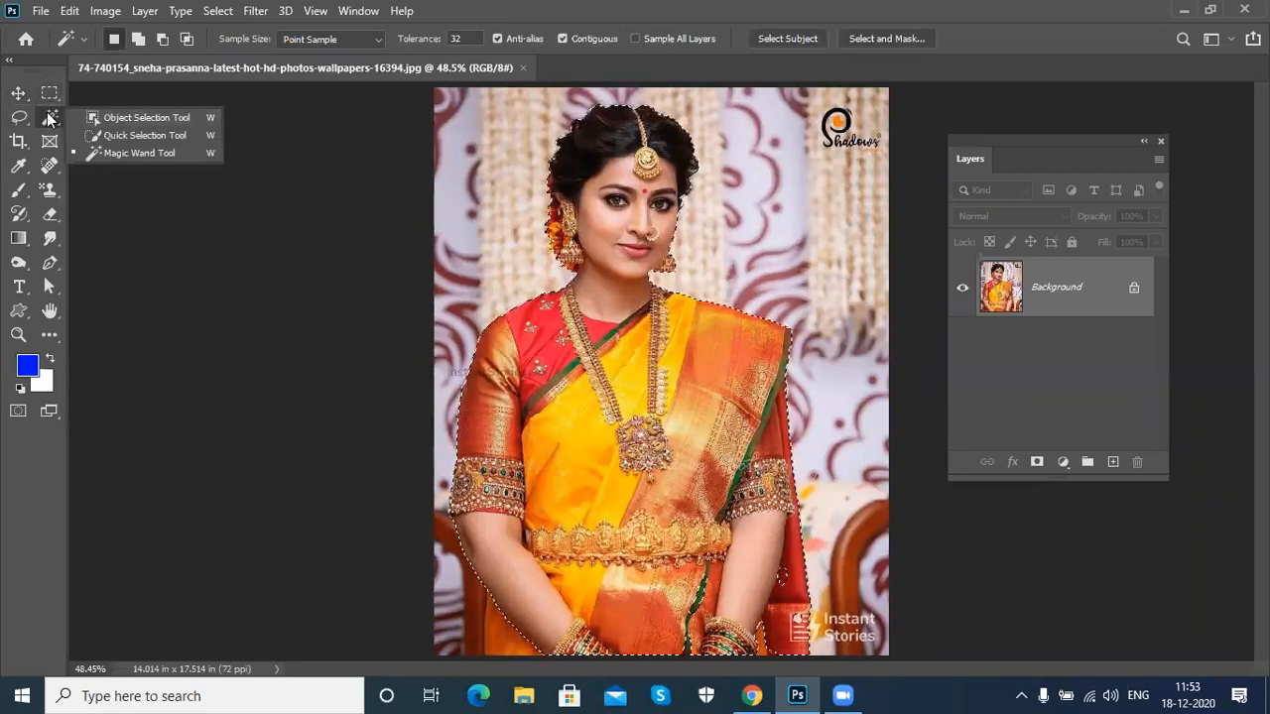
left_click(139, 135)
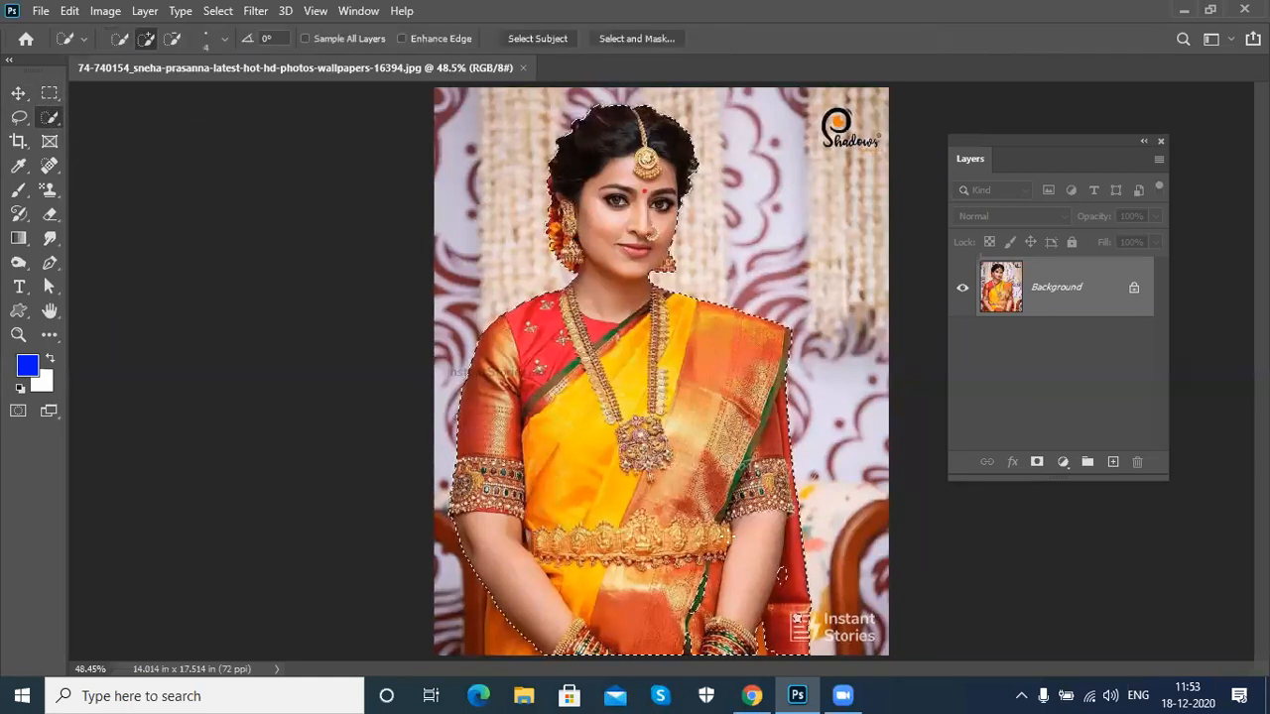
key("bracketright")
key("bracketright")
key("bracketright")
key("bracketright")
key("bracketright")
key("bracketright")
key("bracketright")
key("bracketright")
key("bracketright")
key("bracketright")
key("bracketright")
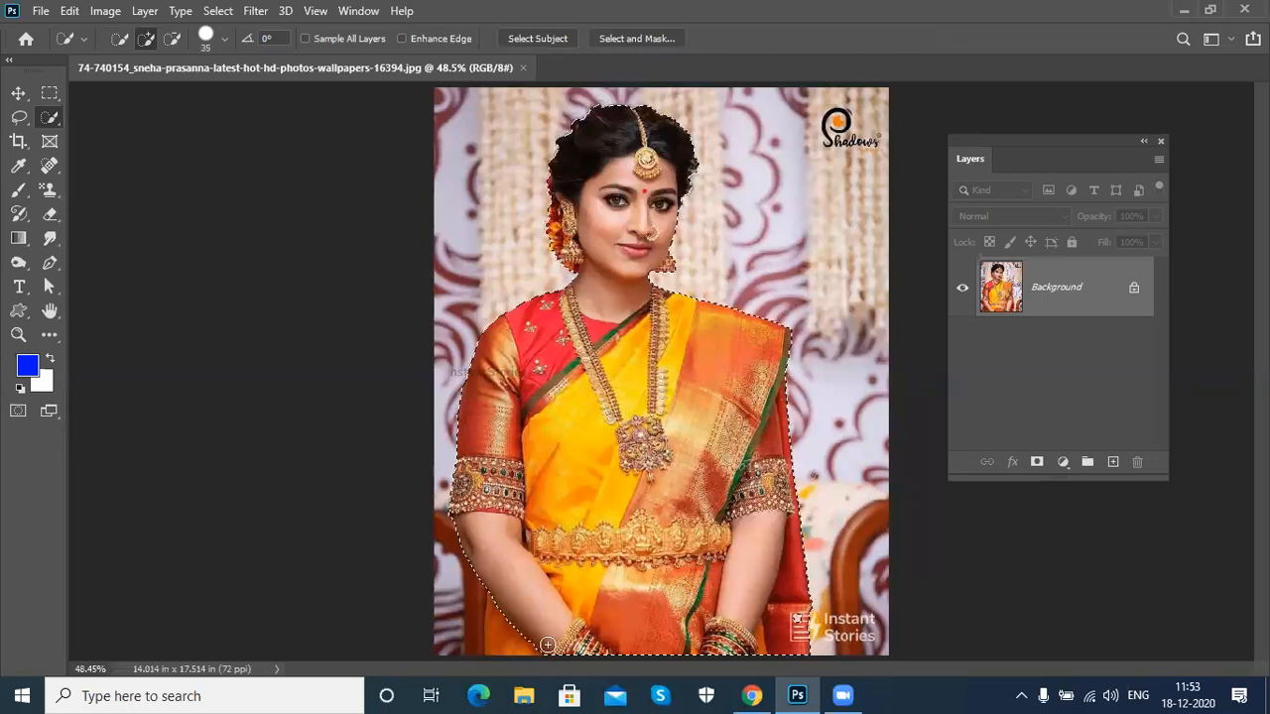
left_click_drag(445, 526, 452, 579)
left_click_drag(454, 627, 458, 585)
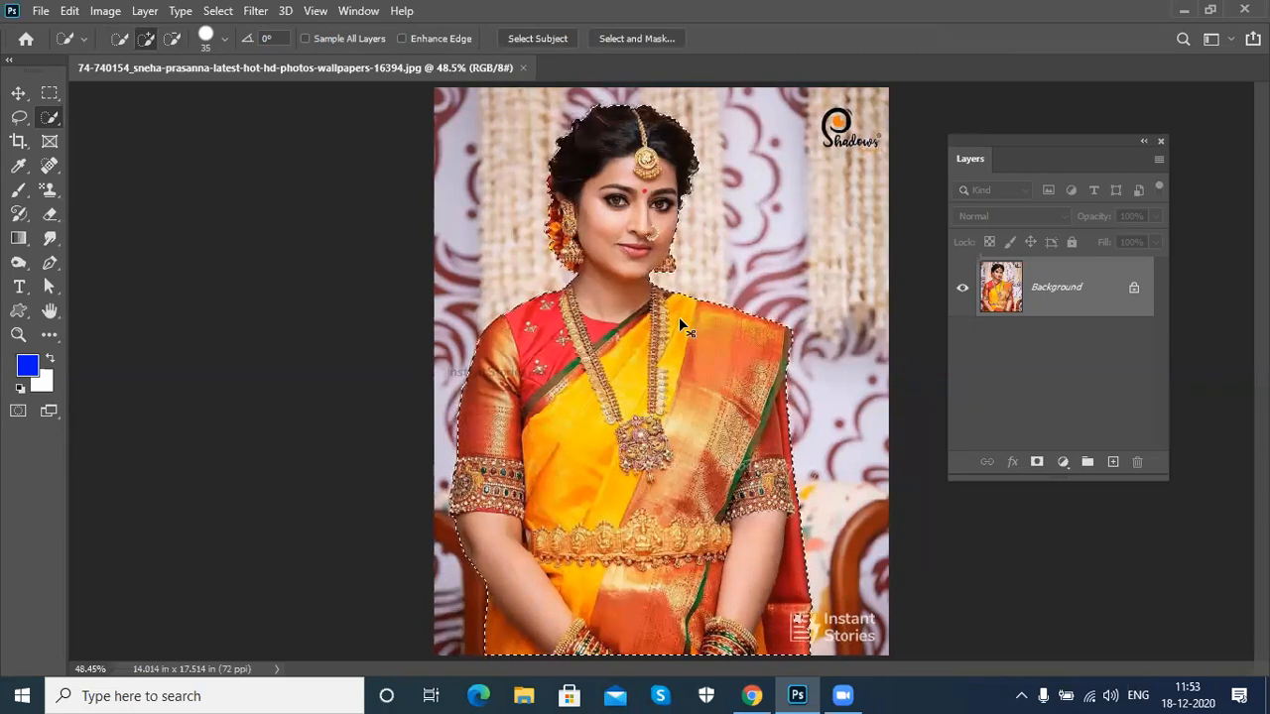
Step: Clear the selection around the woman
key("ctrl+d")
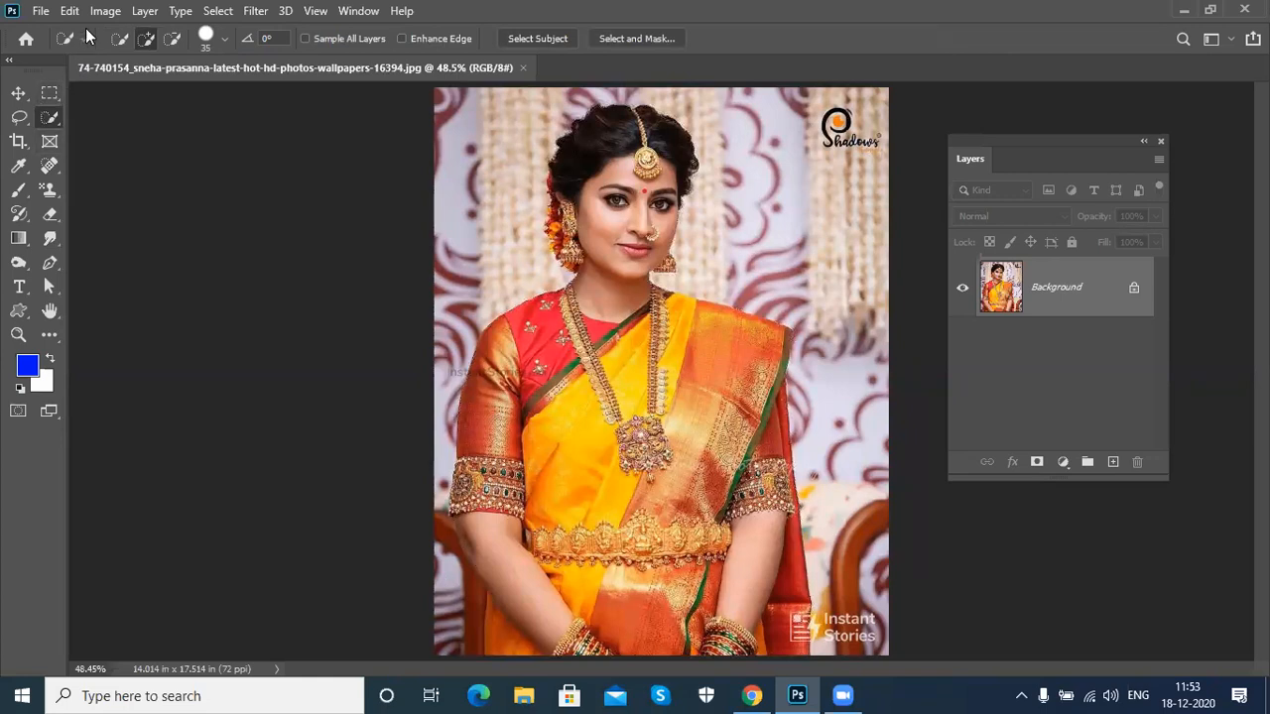
left_click(226, 12)
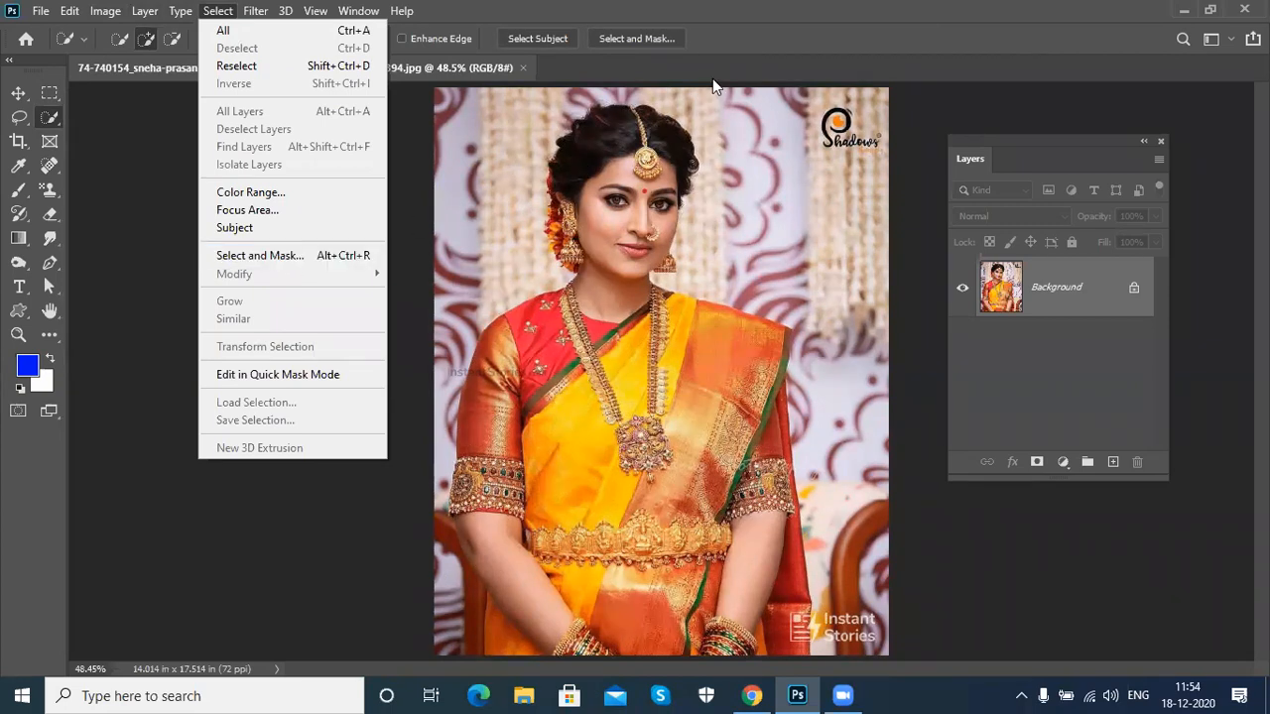
left_click(961, 30)
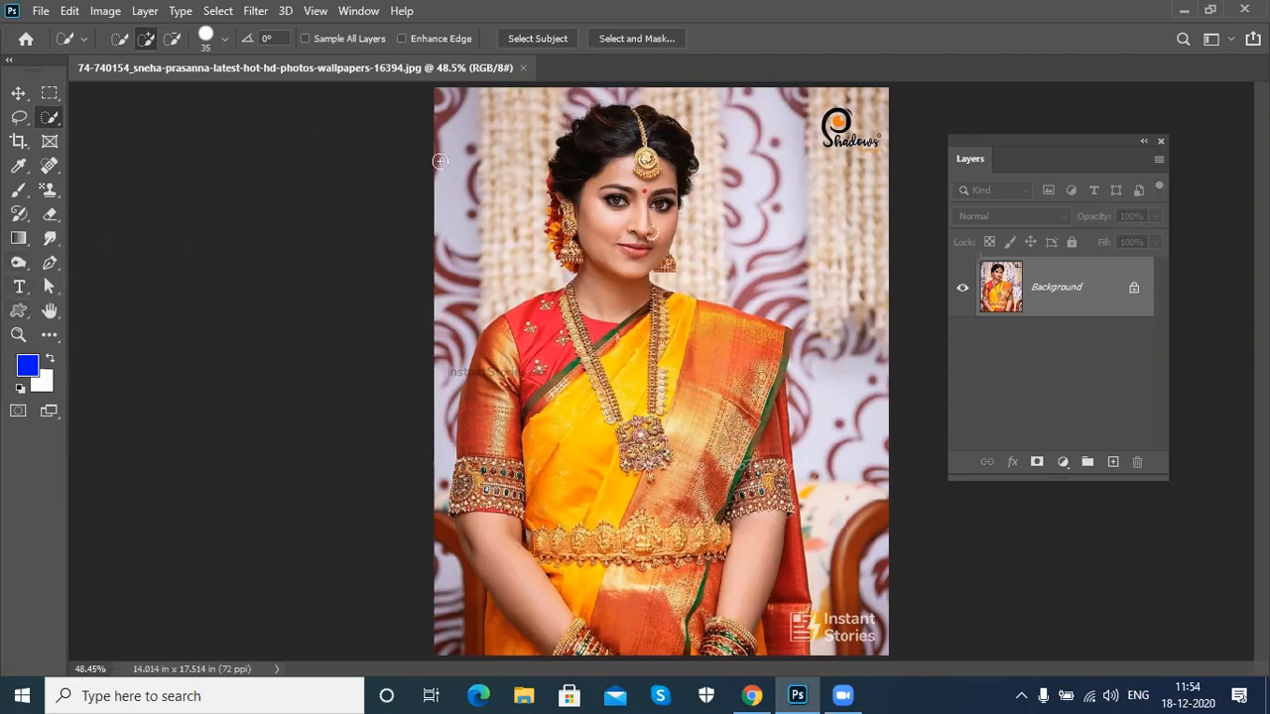
Step: Start a Pen tool path at the photo's bottom edge and trace the saree's left edge up to the forearm
left_click(49, 263)
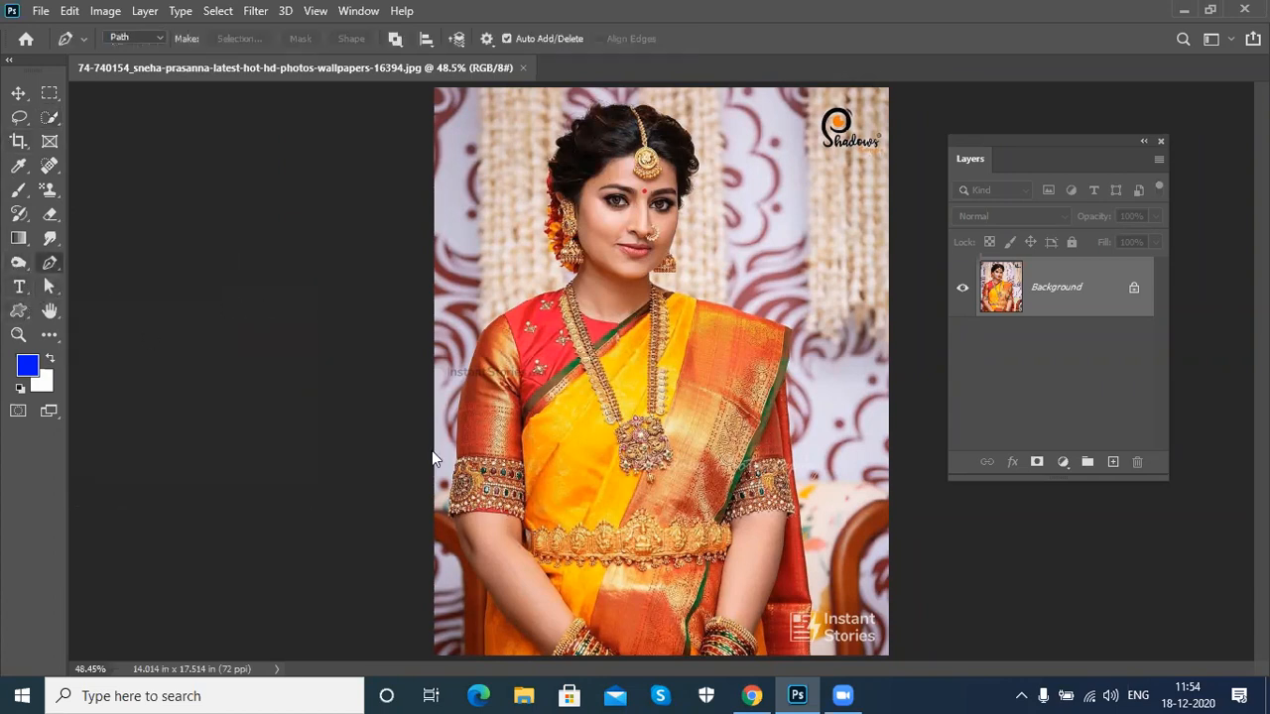
key("shift+p")
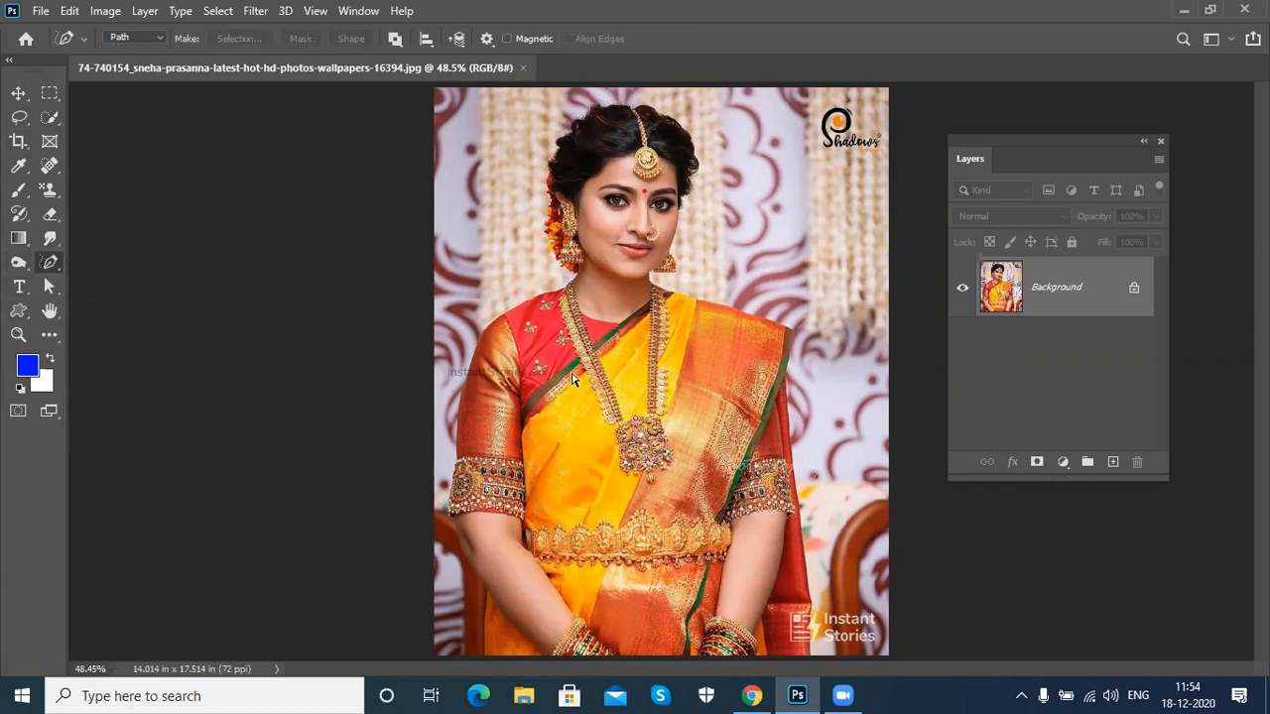
key("ctrl+plus")
key("ctrl+plus")
key("ctrl+plus")
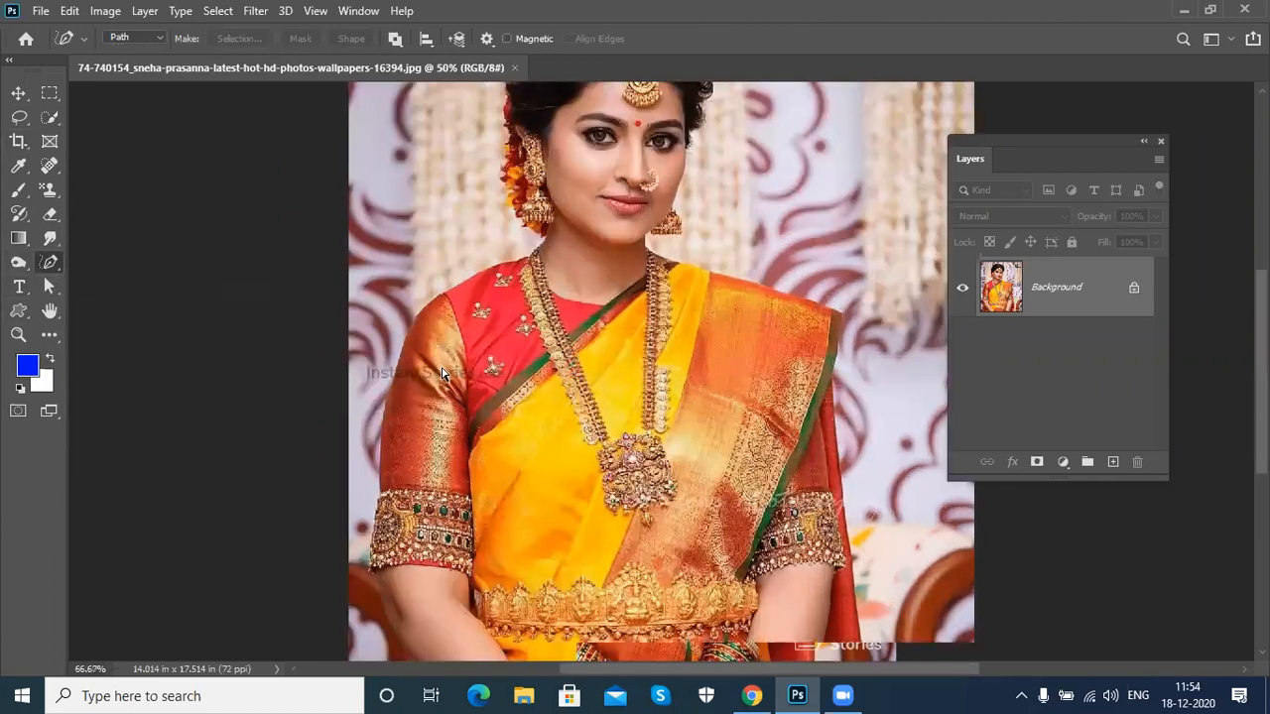
scroll(400, 174, "down", 5)
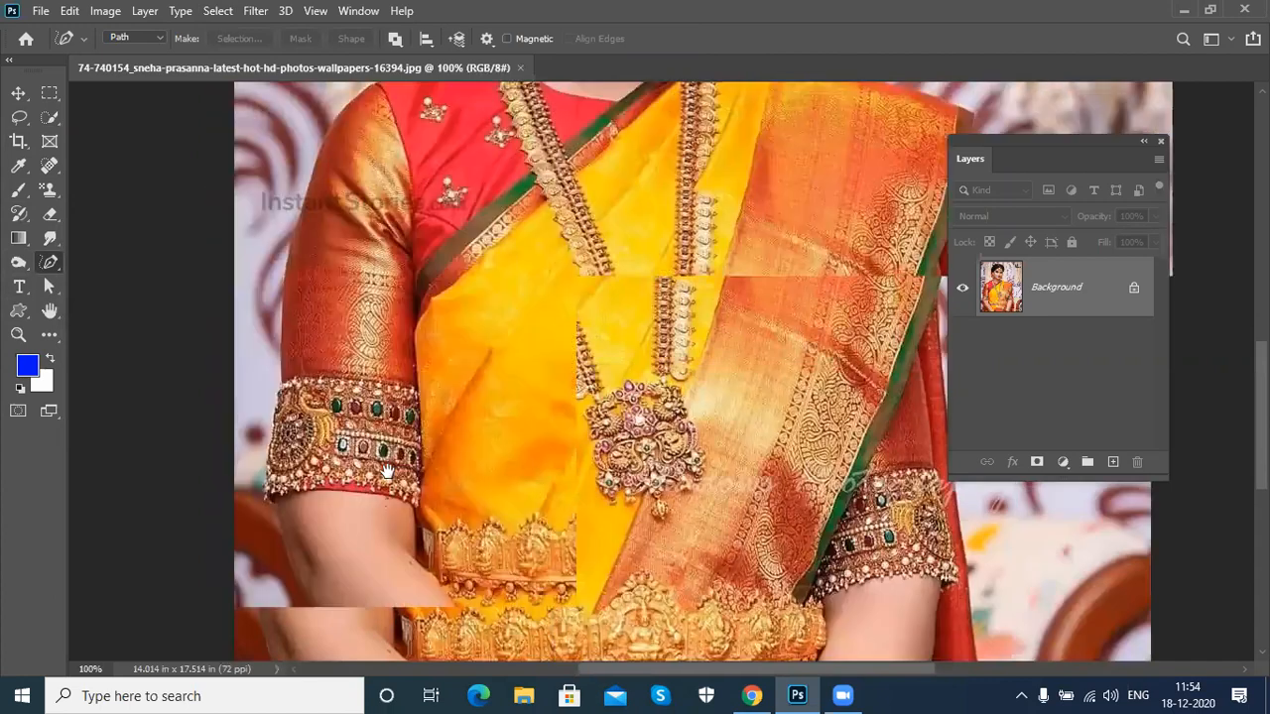
scroll(352, 567, "down", 3)
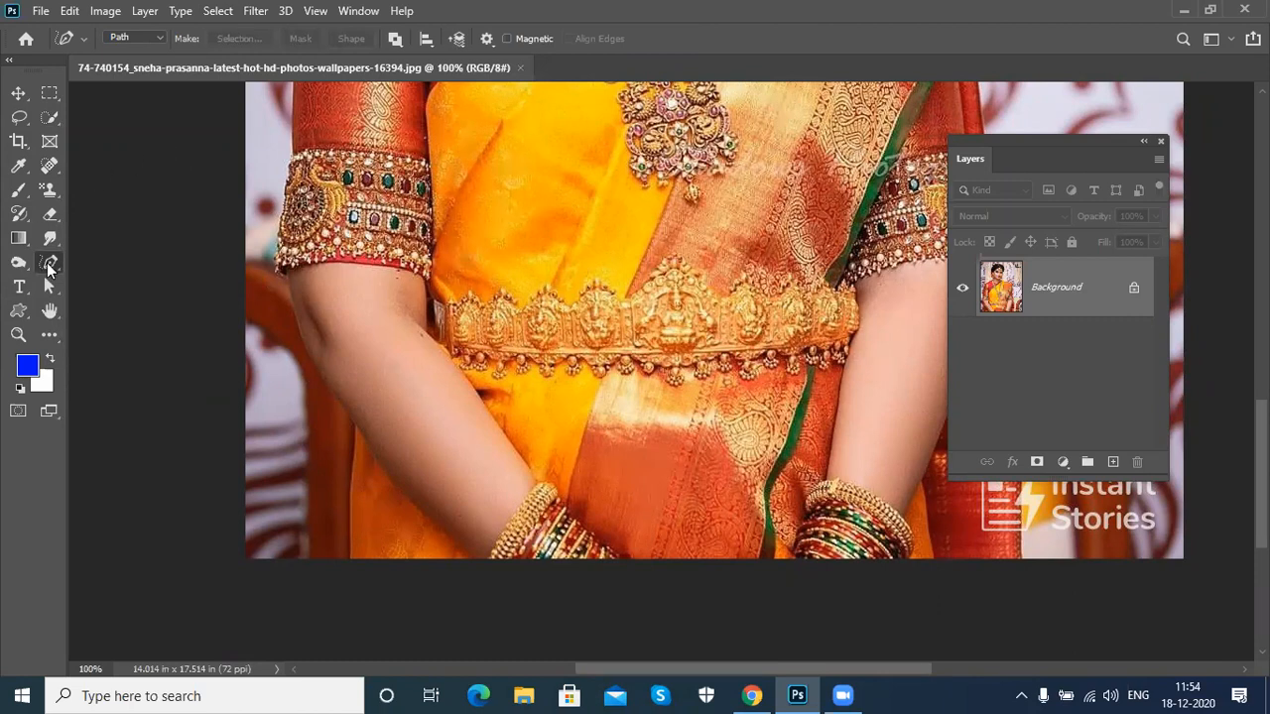
right_click(49, 263)
left_click(117, 266)
left_click(350, 559)
left_click(349, 515)
key("ctrl+z")
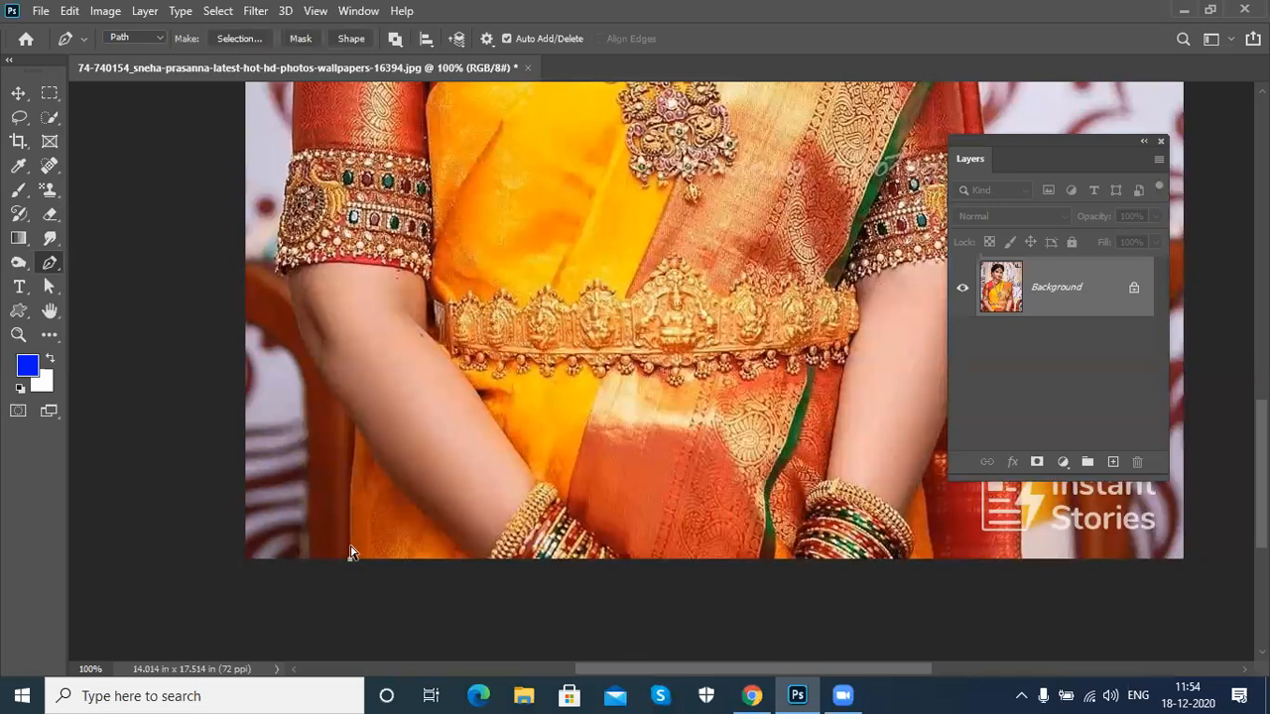
left_click(349, 493)
left_click_drag(356, 414, 357, 412)
left_click(357, 428, "alt")
key("space")
left_click_drag(340, 367, 380, 578)
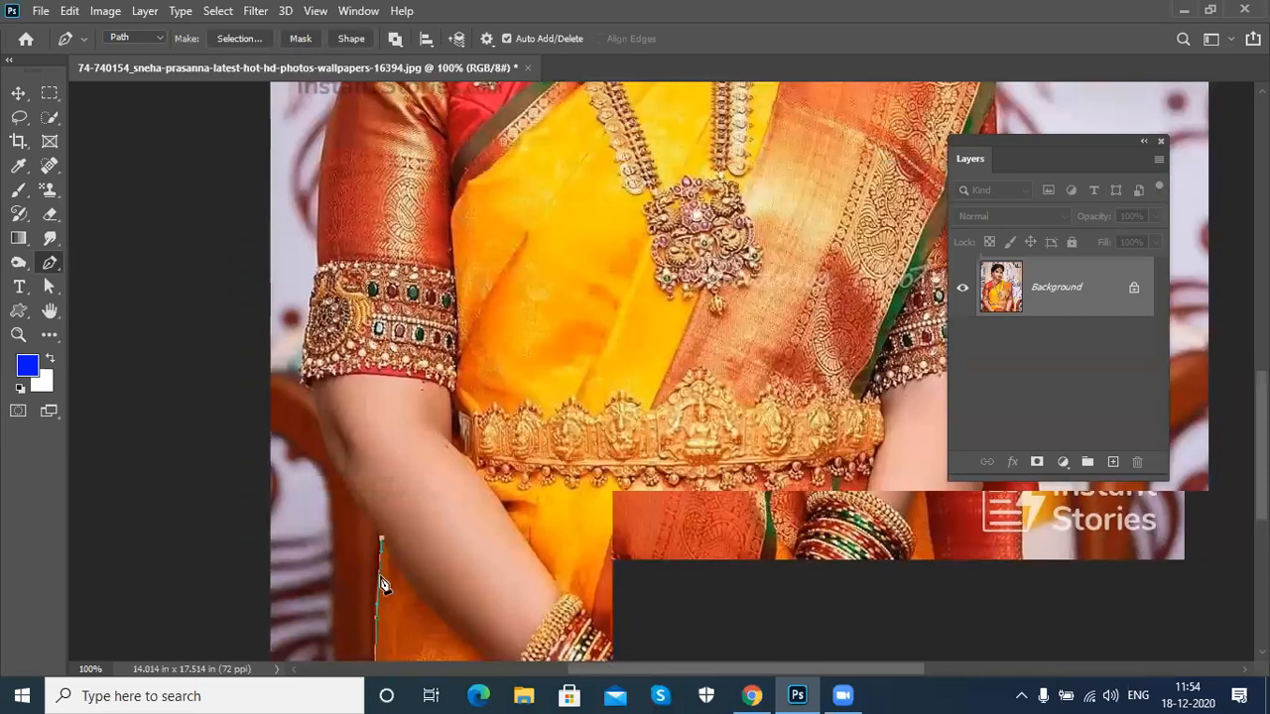
Step: Continue the path up the outer left arm and sleeve and over the red blouse shoulder towards the neck
left_click(346, 562)
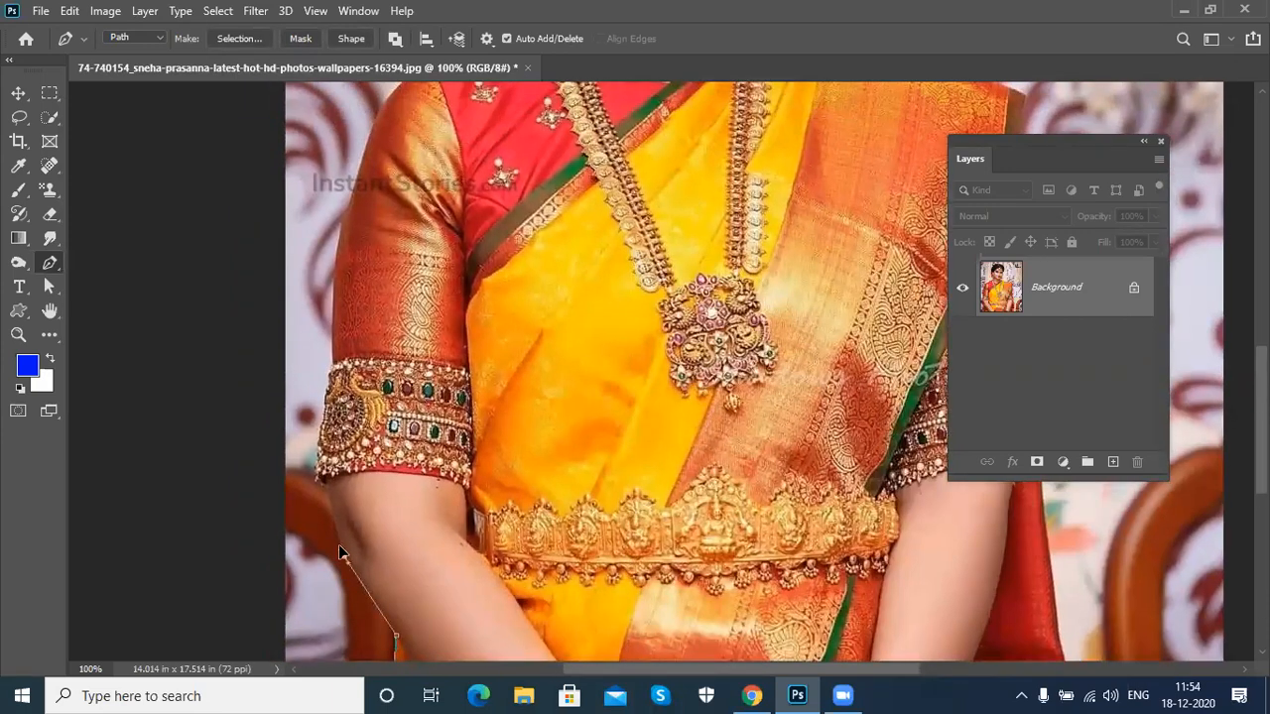
left_click(322, 481)
scroll(333, 327, "up", 5)
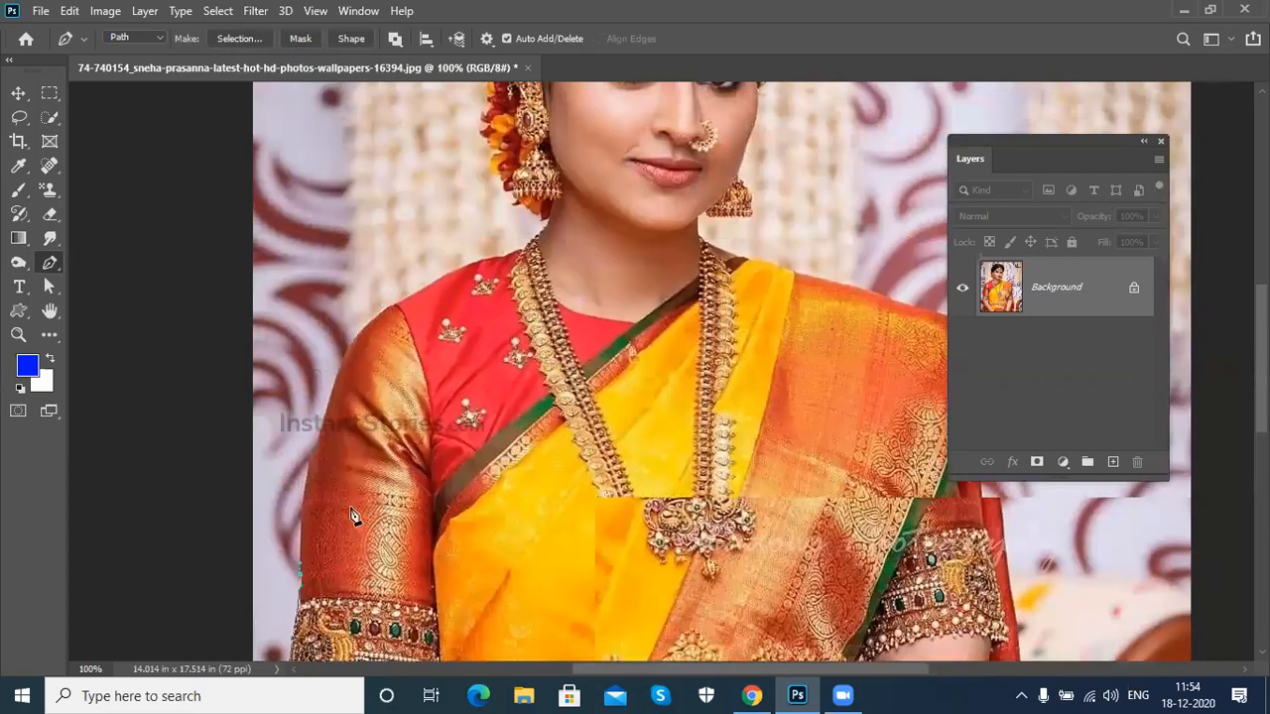
left_click(317, 427)
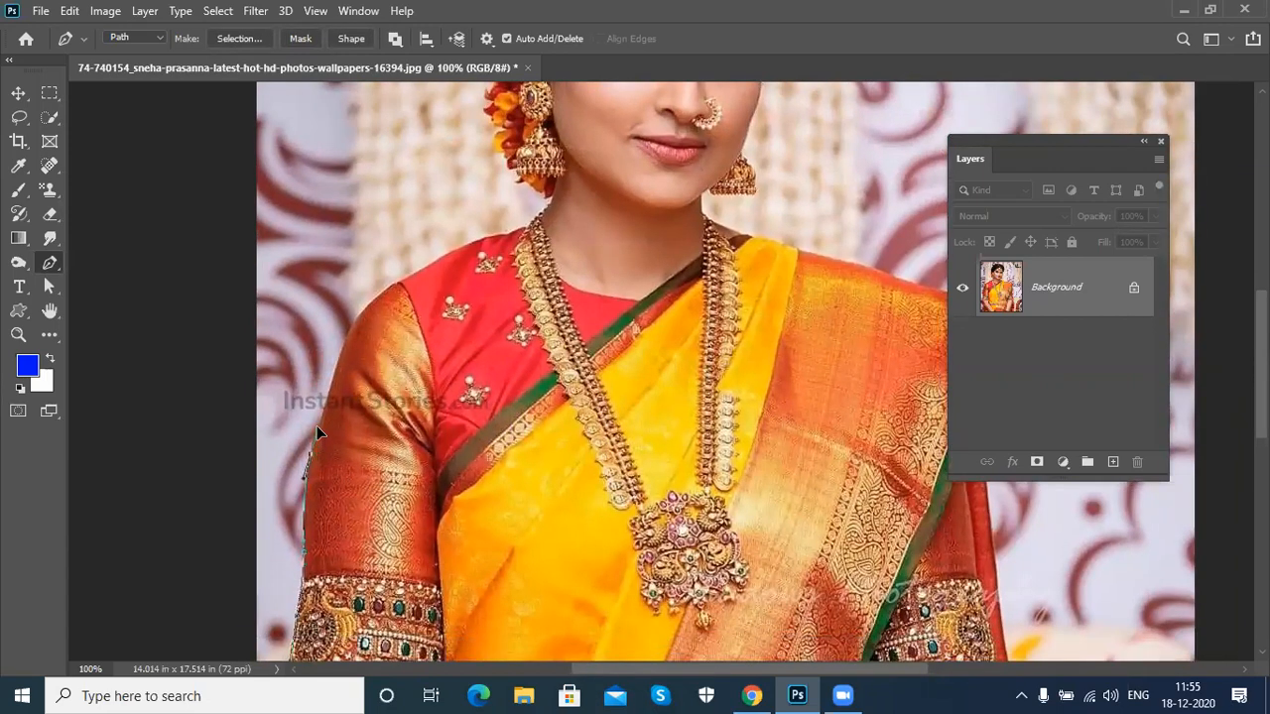
left_click(340, 352)
left_click_drag(418, 266, 419, 267)
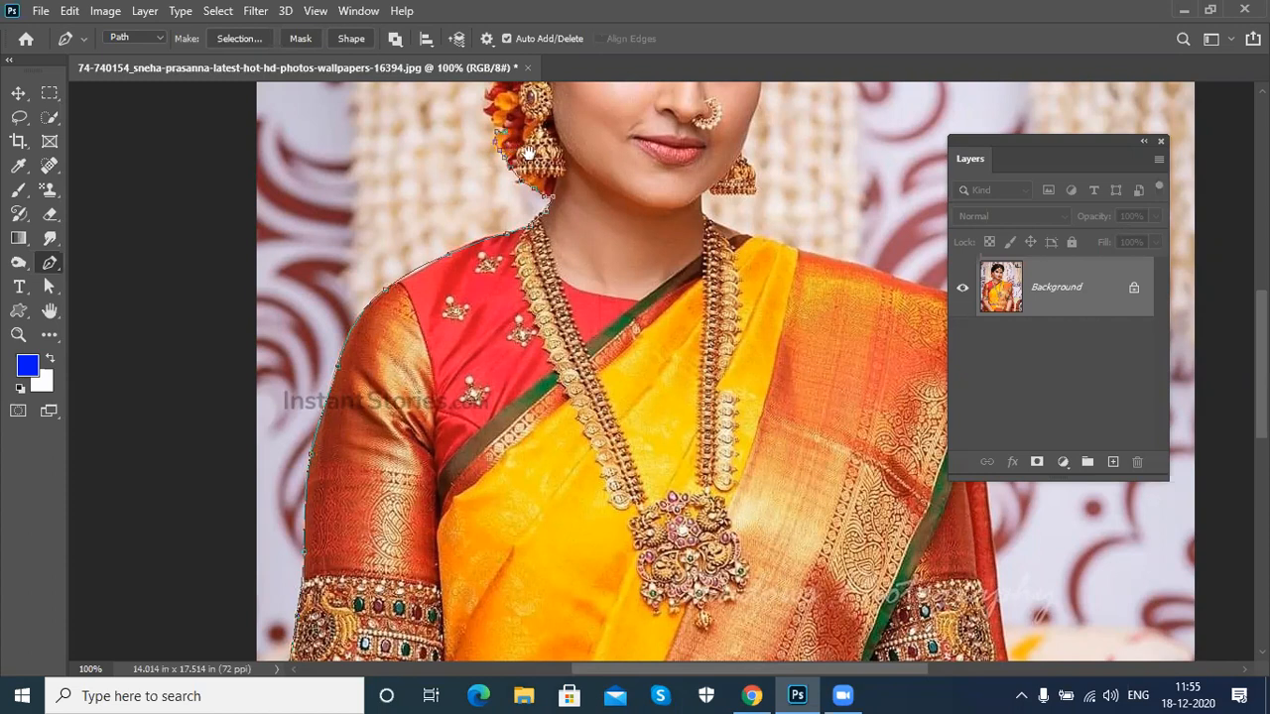
Step: Trace the path along the outer edge of the hair flowers and up the left side of the hair
scroll(546, 206, "up", 3)
scroll(465, 526, "up", 3)
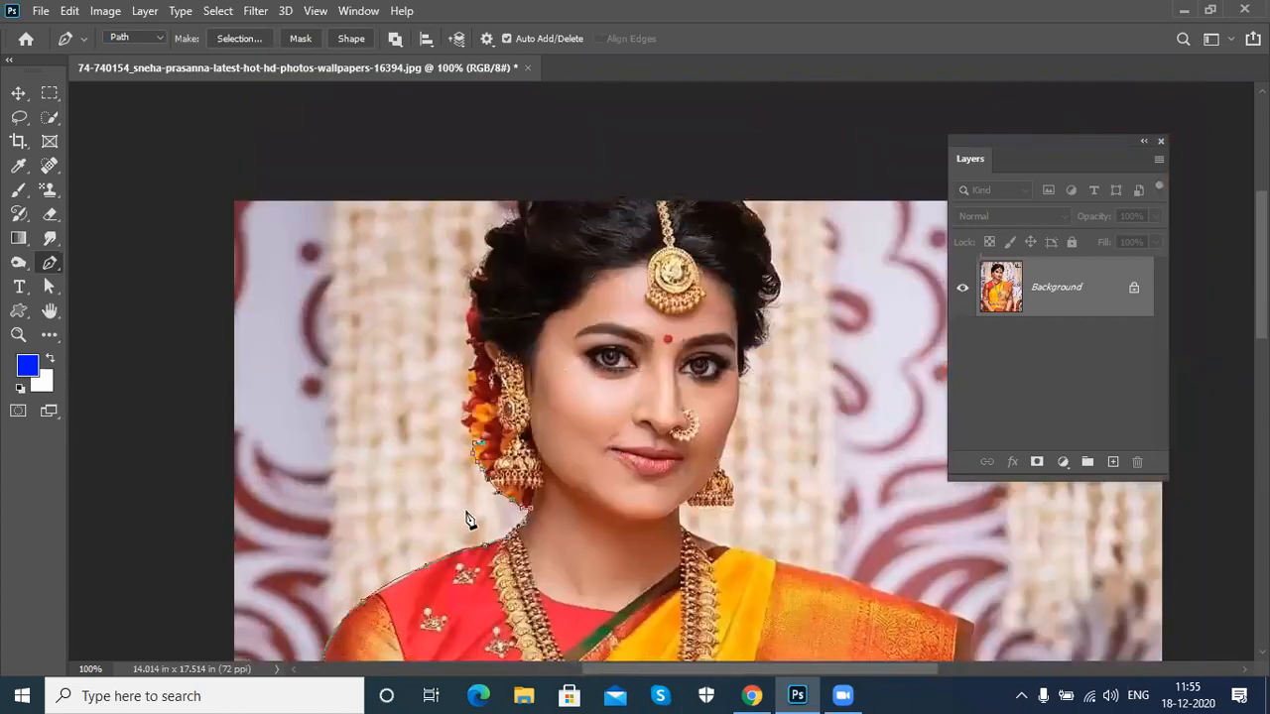
scroll(462, 511, "up", 3)
left_click(460, 483)
left_click(461, 462)
left_click(463, 442)
left_click(458, 408)
left_click(460, 368)
left_click(470, 353)
left_click(475, 335)
left_click(476, 318)
left_click(483, 308)
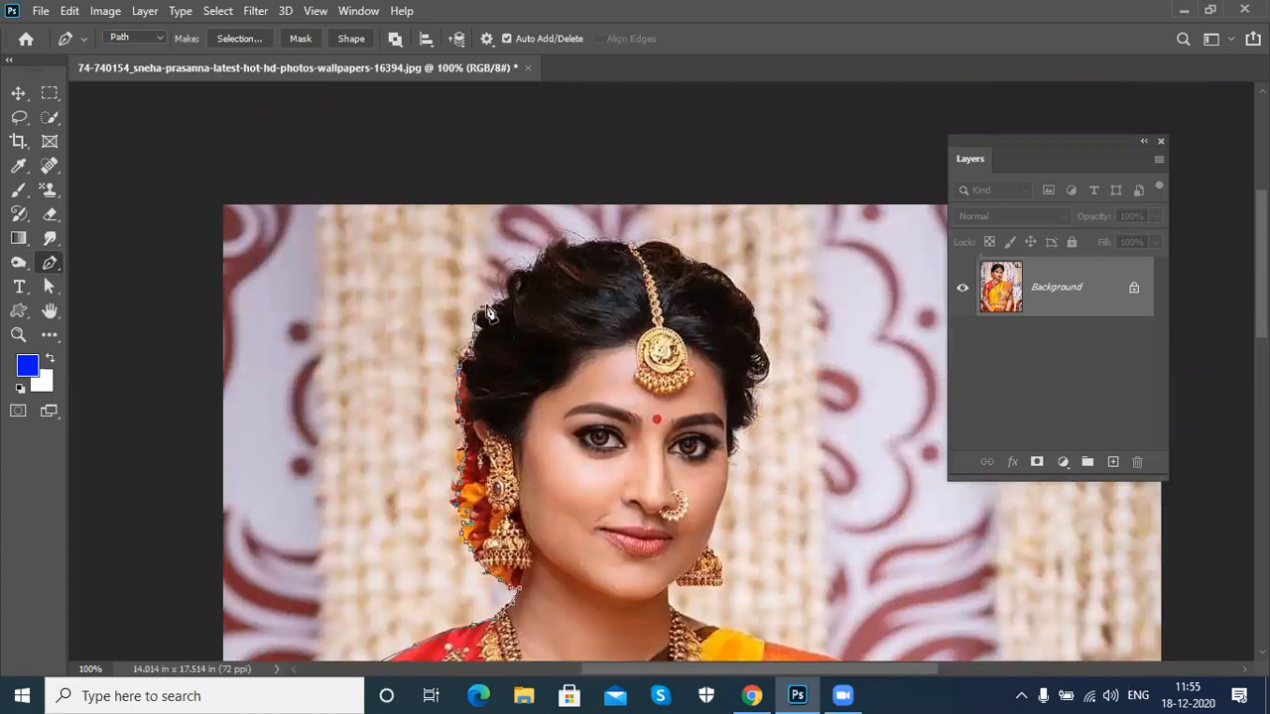
Step: Extend the path with closely spaced points over the top of the hair
left_click(504, 300)
left_click(507, 291)
left_click(513, 278)
left_click(530, 275)
left_click(551, 248)
left_click(568, 244)
left_click(590, 242)
left_click(604, 241)
left_click(630, 242)
left_click(657, 241)
left_click(679, 248)
Step: Carry the path down the right side of the hair to the temple
left_click(697, 261)
left_click(716, 278)
left_click(732, 287)
left_click(745, 303)
left_click(756, 332)
left_click(762, 345)
left_click(752, 358)
left_click(750, 373)
left_click(754, 414)
left_click(744, 427)
left_click(733, 437)
left_click(730, 461)
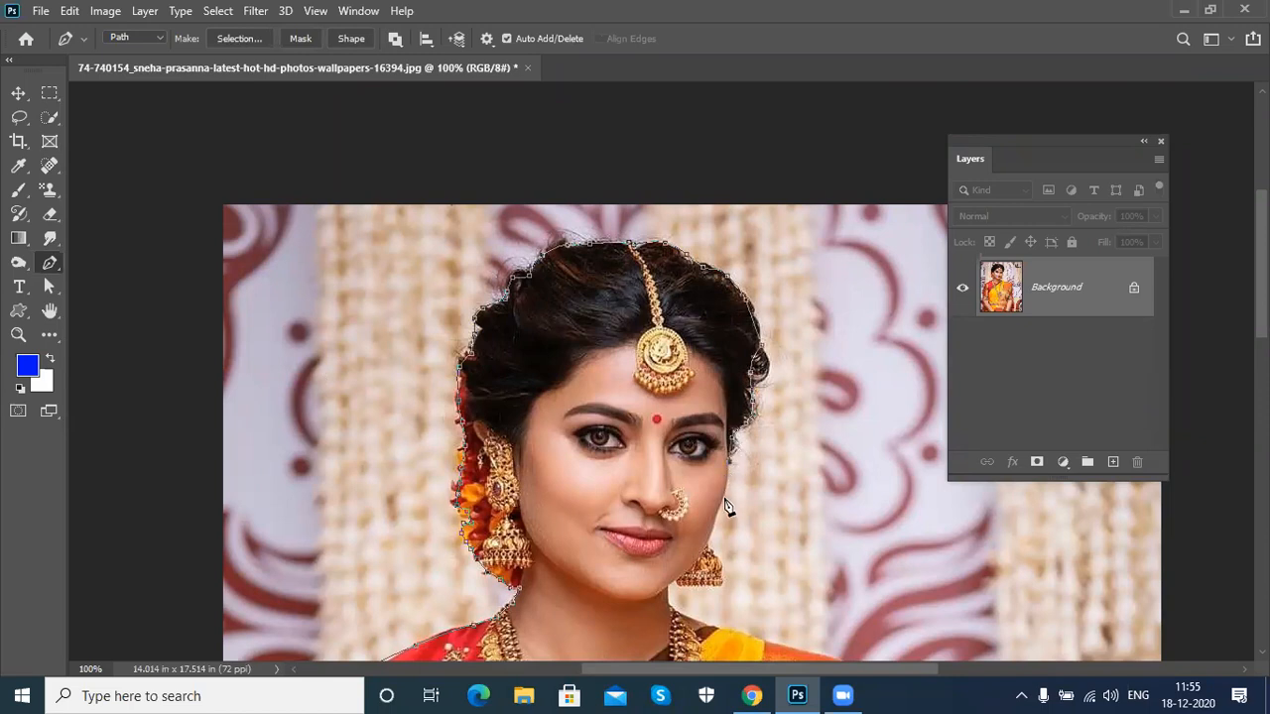
Step: Trace the right cheek down towards the earring at closer zoom, undoing and replacing the ill-fitting anchor points
left_click(722, 504)
left_click(707, 546)
key("ctrl+plus")
key("ctrl+plus")
left_click_drag(739, 530, 534, 224)
left_click_drag(612, 476, 616, 421)
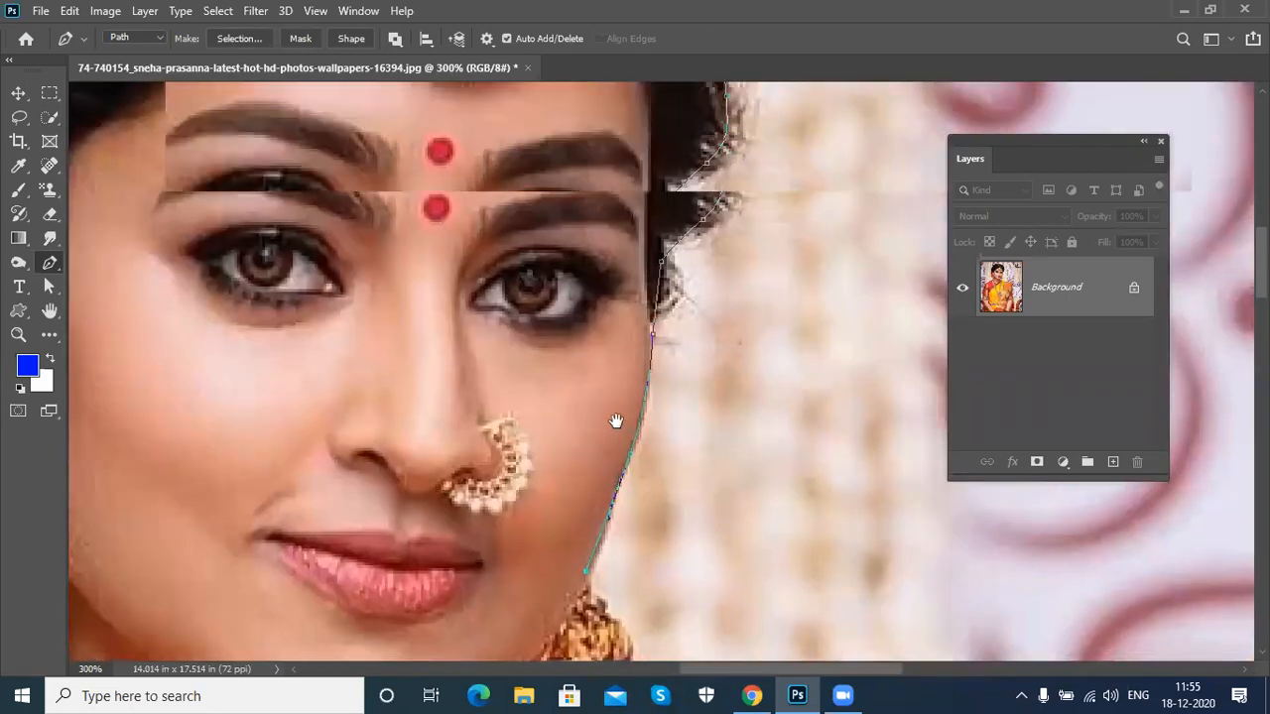
key("ctrl+z")
key("ctrl+z")
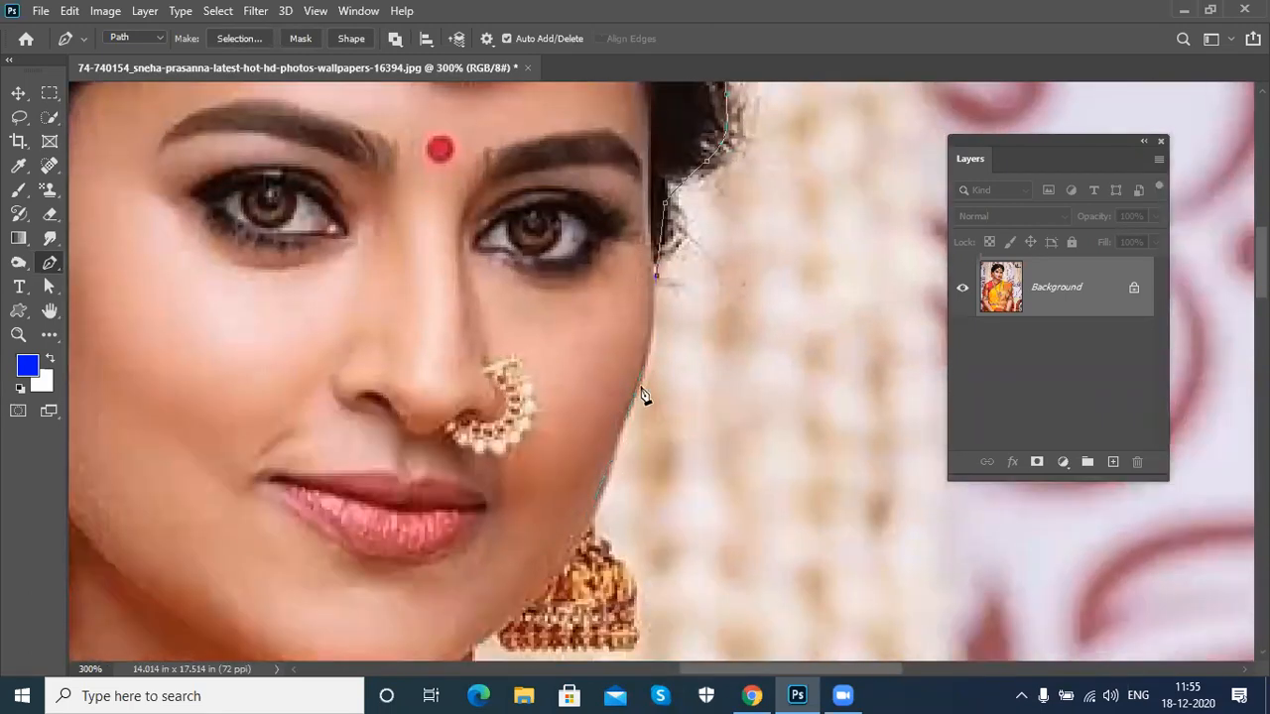
left_click(620, 438)
Step: Outline the right earring with anchor points down its outer side and along its lower rim
left_click(631, 575)
left_click(634, 598)
left_click(634, 623)
left_click(636, 643)
left_click_drag(689, 528, 730, 391)
left_click(667, 508)
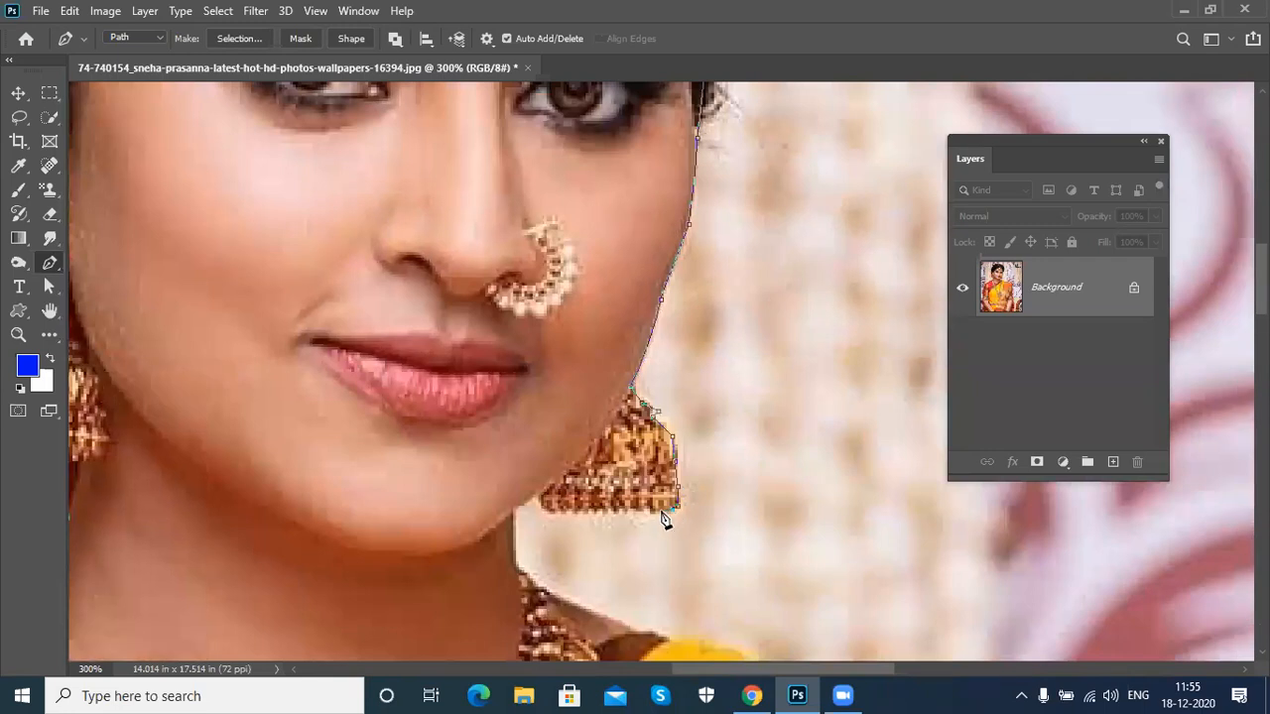
left_click(642, 508)
left_click(616, 510)
left_click(595, 512)
left_click(574, 514)
Step: Continue the path from the jaw down the neck and along the necklace to the start of the yellow saree
left_click_drag(524, 559, 539, 460)
left_click(525, 409)
left_click(526, 474)
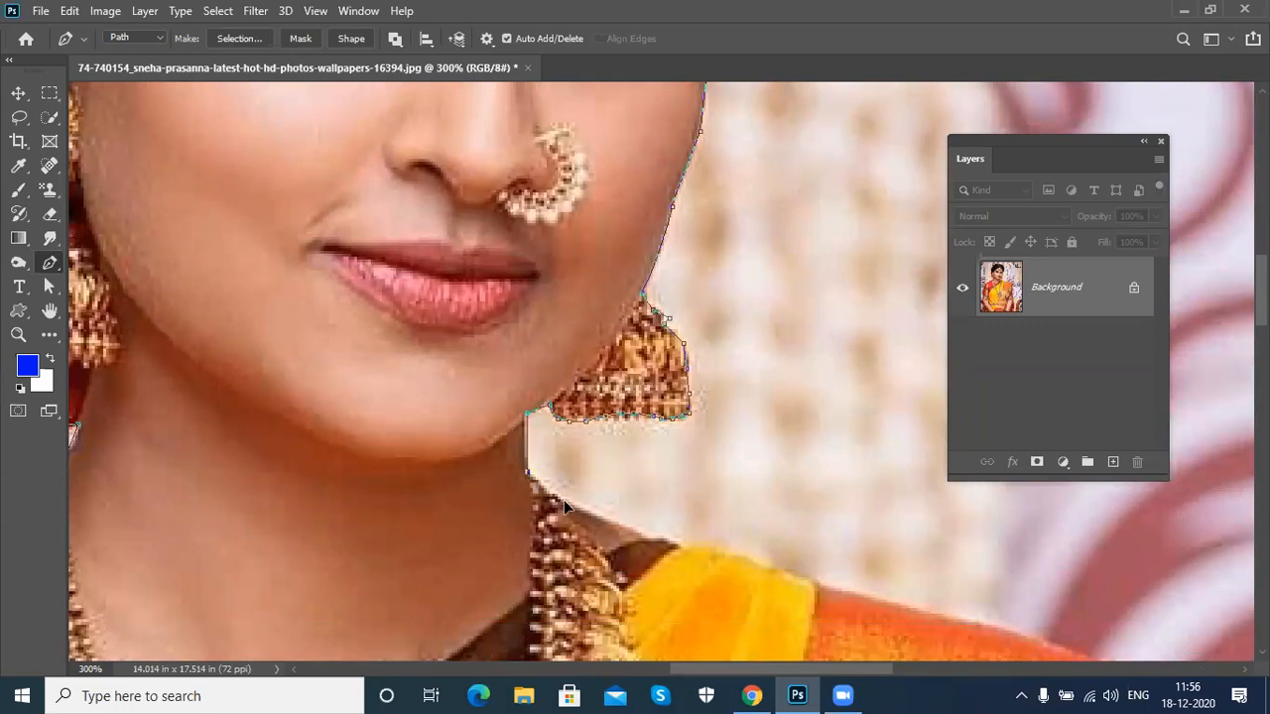
left_click(595, 515)
left_click(645, 541)
left_click(675, 542)
Step: Trace the saree's upper edge across the right shoulder and around its outer corner
left_click_drag(713, 562, 674, 449)
left_click(847, 490)
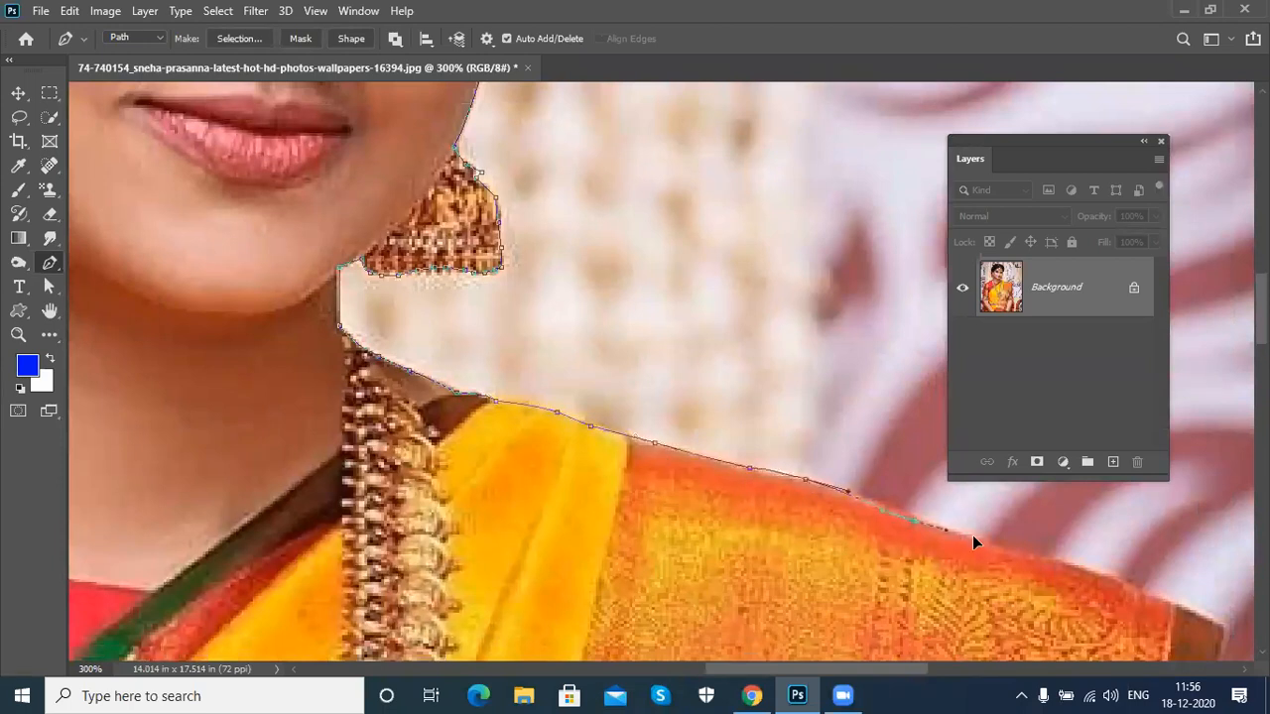
left_click_drag(980, 534, 981, 535)
left_click_drag(968, 561, 433, 374)
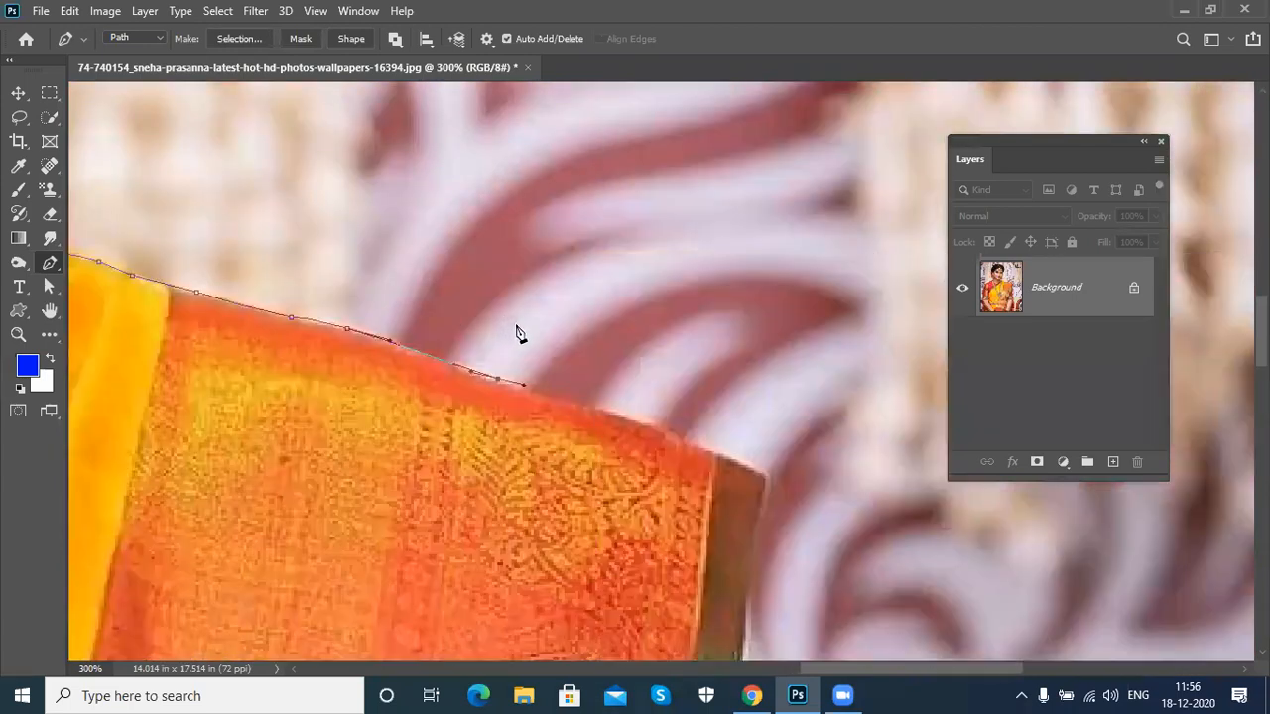
left_click_drag(698, 437, 566, 347)
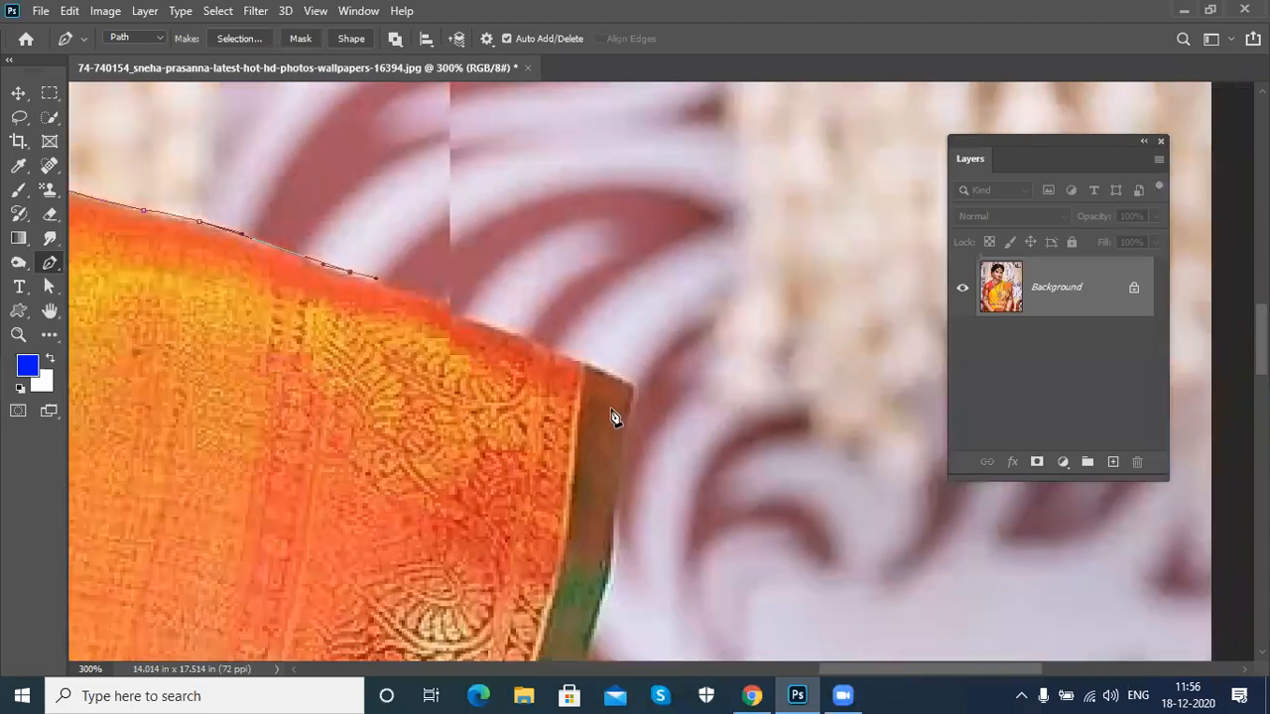
left_click_drag(595, 551, 591, 561)
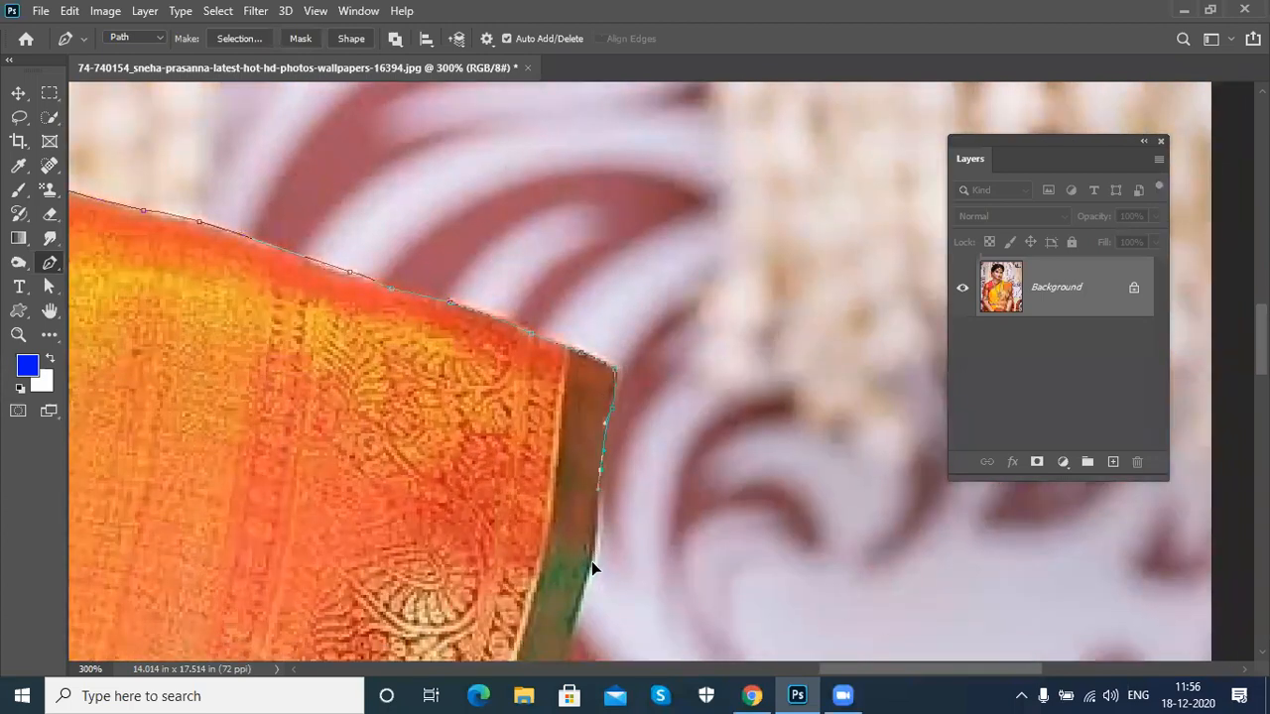
Step: Follow the green saree border and the outer red drape downward beside the jewelled right sleeve
left_click_drag(665, 517, 704, 240)
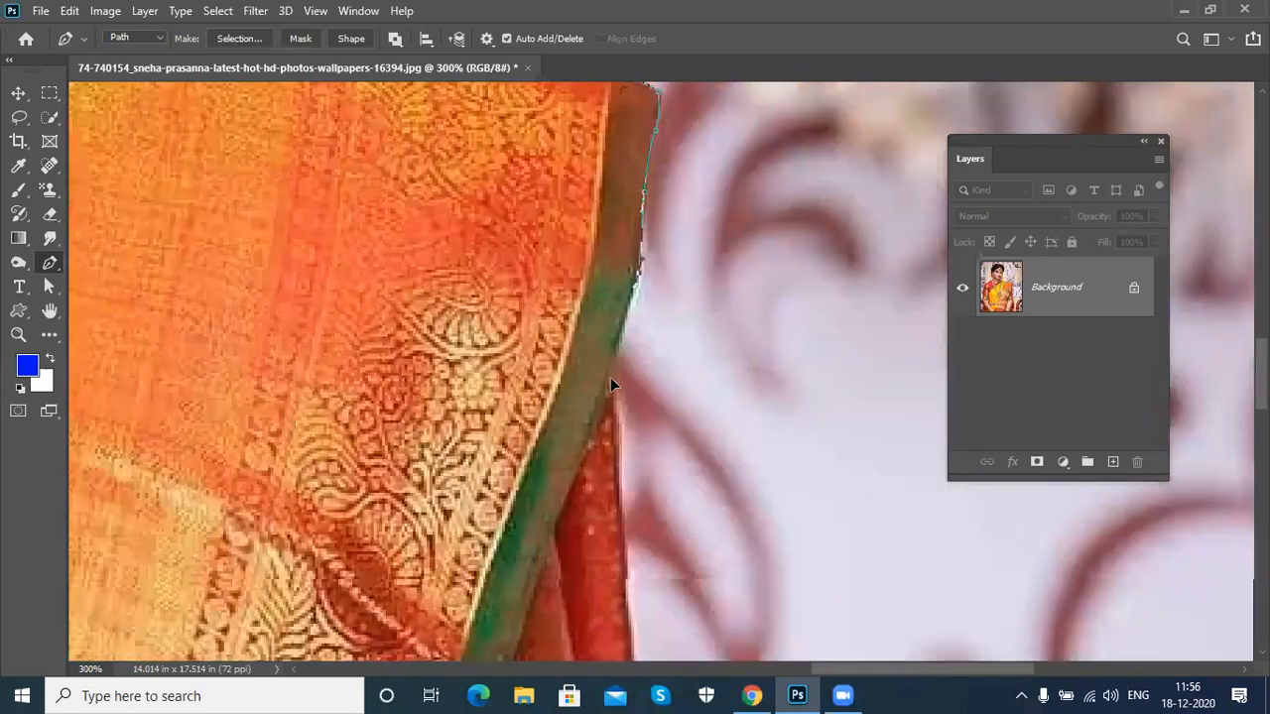
left_click(622, 474)
left_click_drag(661, 515, 641, 322)
left_click_drag(610, 446, 607, 297)
left_click_drag(599, 355, 600, 404)
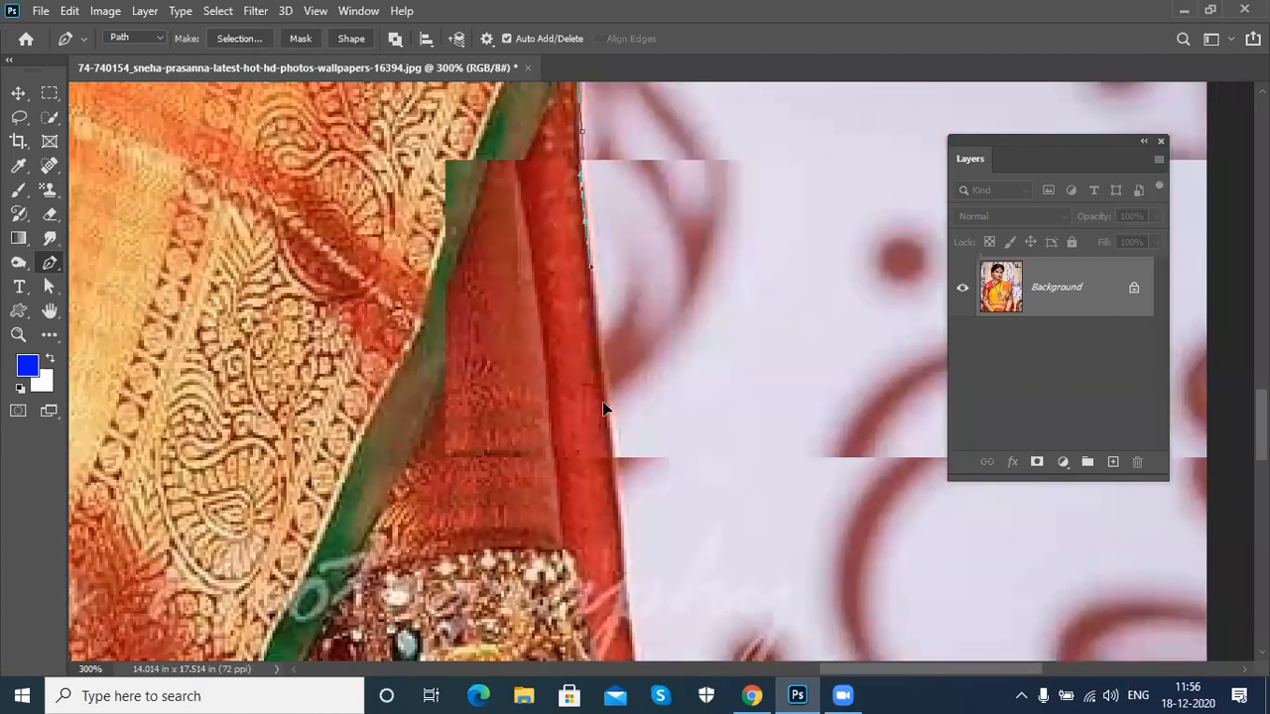
left_click_drag(621, 504, 622, 585)
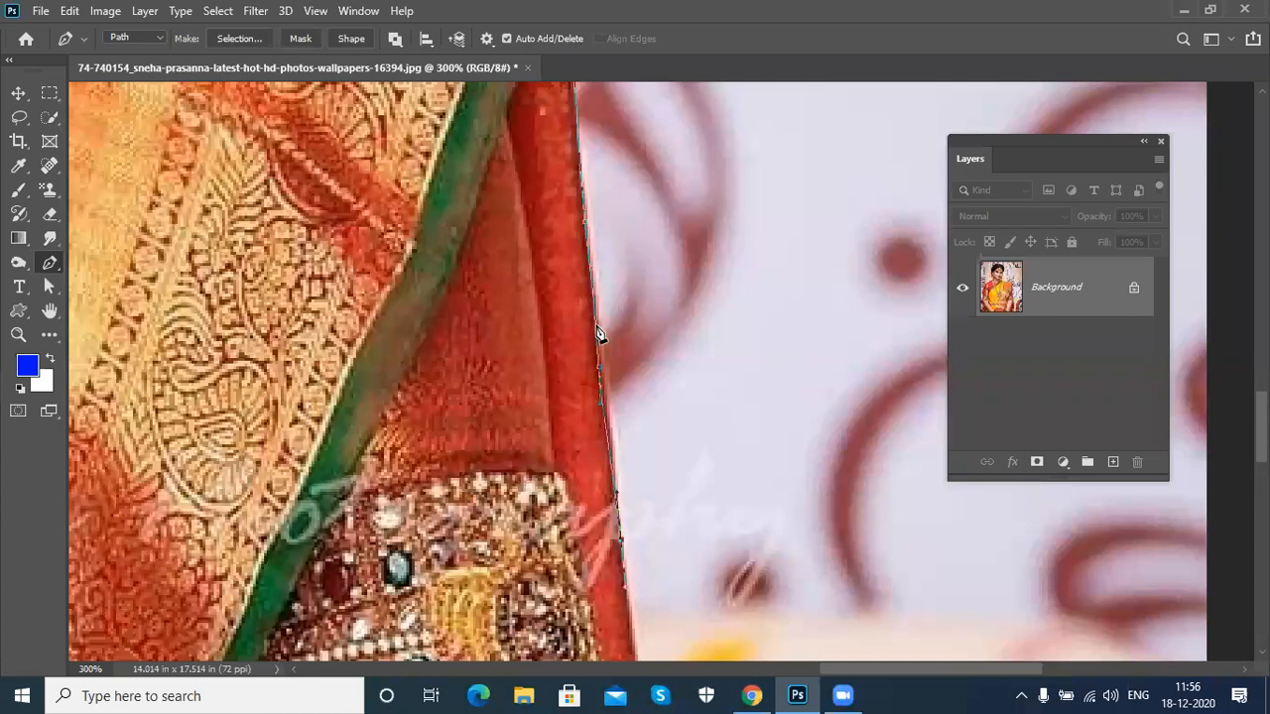
left_click_drag(593, 334, 597, 363)
left_click_drag(615, 449, 614, 480)
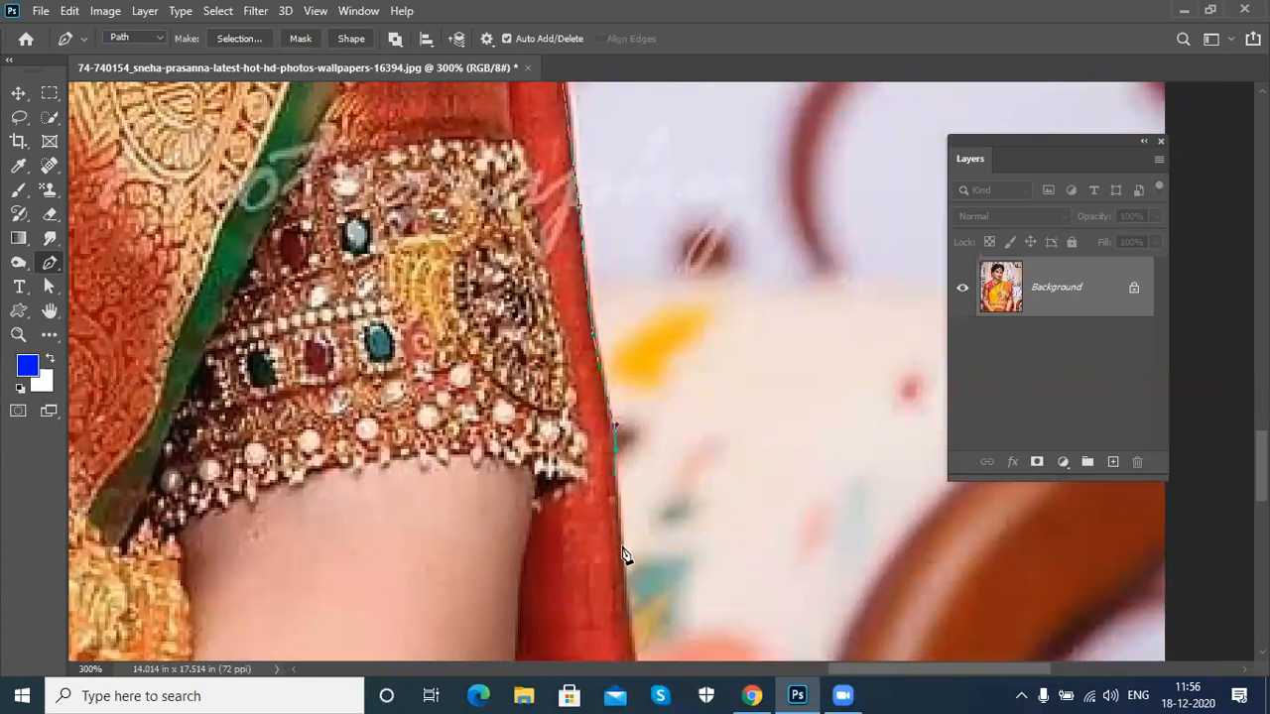
Step: Continue the path down the lower red drape to just below the photo's bottom edge
left_click_drag(621, 549, 586, 188)
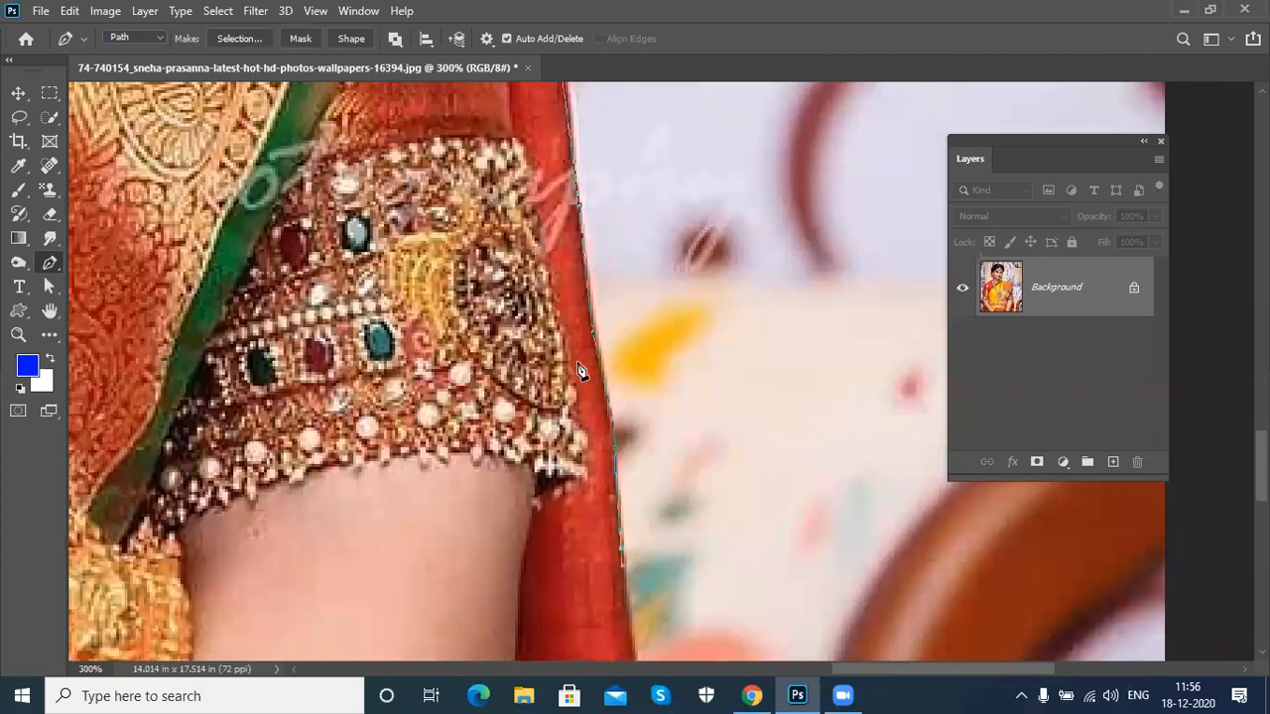
left_click_drag(608, 454, 609, 493)
left_click_drag(612, 504, 644, 250)
left_click(624, 325)
left_click(640, 399)
left_click_drag(658, 434, 657, 241)
left_click_drag(629, 311, 629, 331)
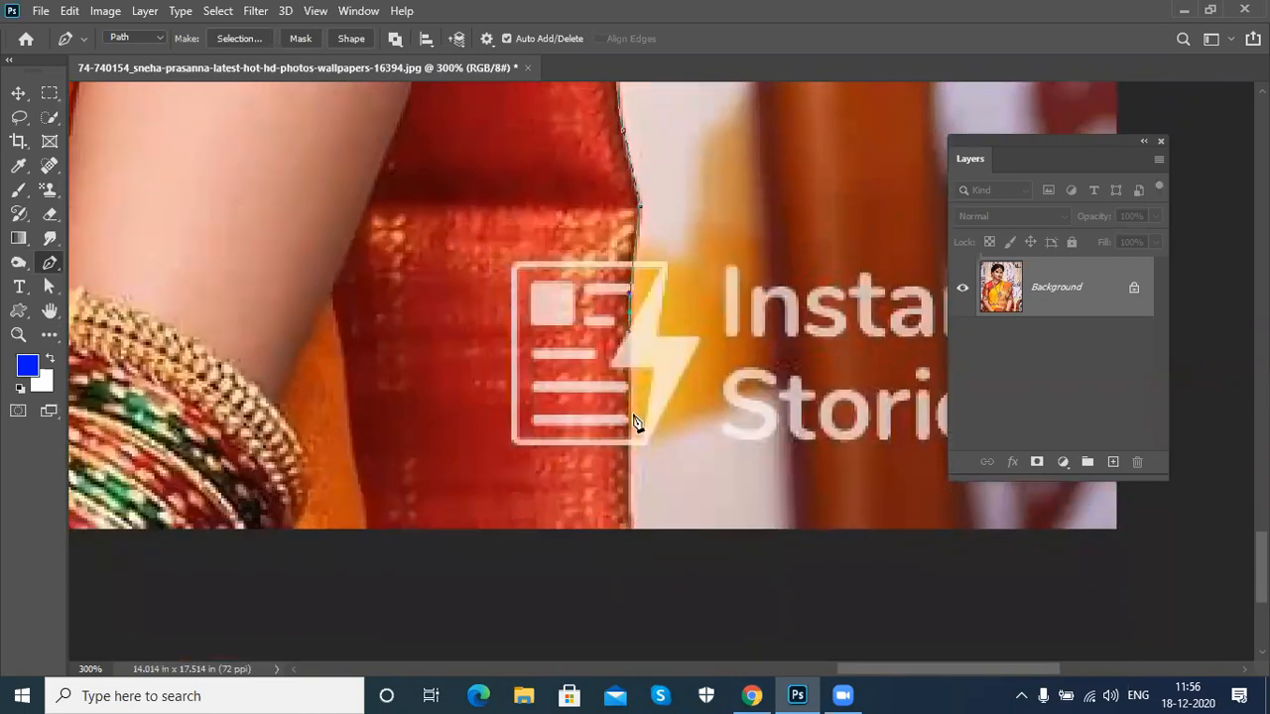
left_click_drag(631, 484, 630, 512)
left_click(637, 546)
Step: Run the path below the photo's bottom edge and close it at its starting point
left_click_drag(339, 575, 632, 496)
left_click_drag(450, 604, 693, 530)
left_click_drag(403, 524, 654, 500)
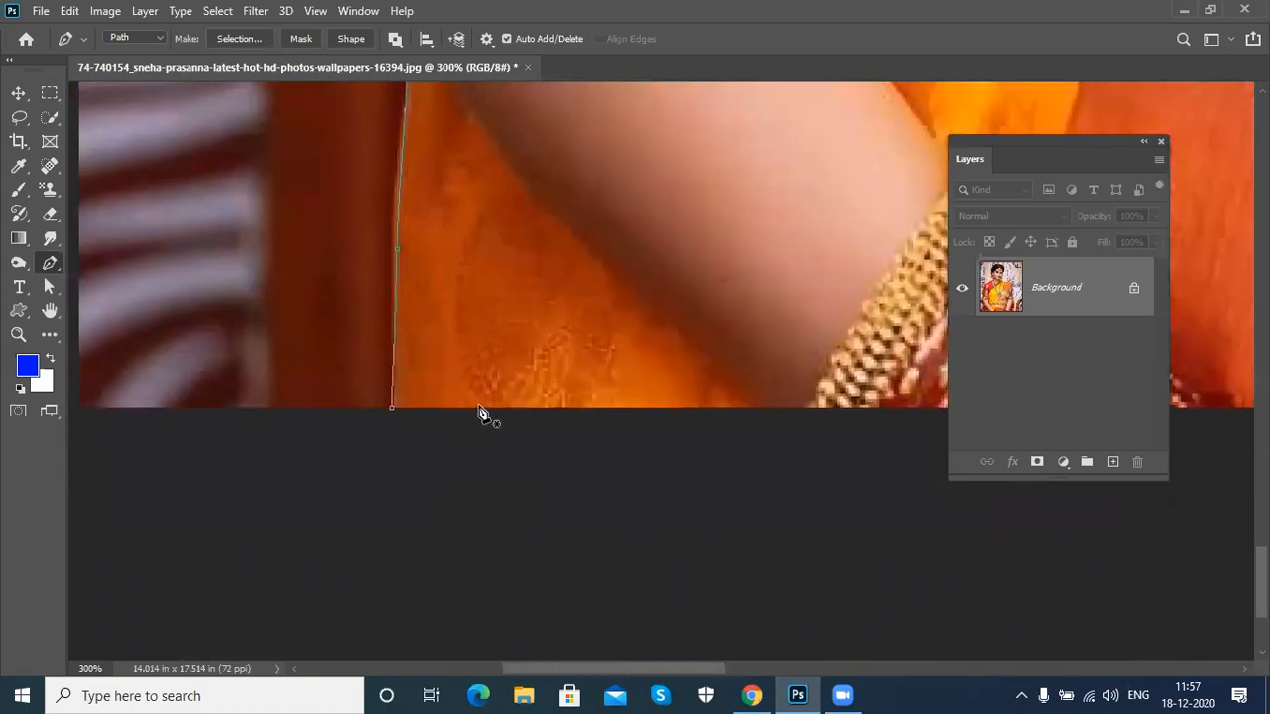
left_click(475, 405)
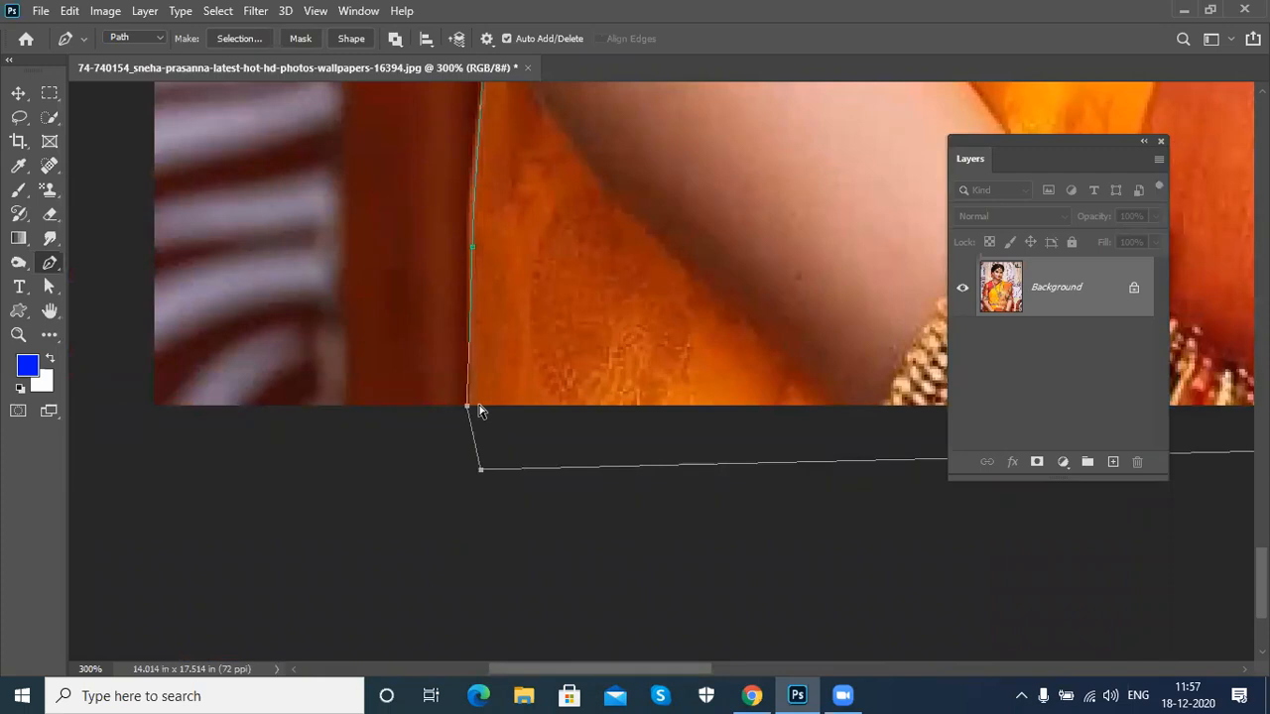
Step: Convert the closed path into a selection and open it in Select and Mask
key("ctrl+0")
key("ctrl+Return")
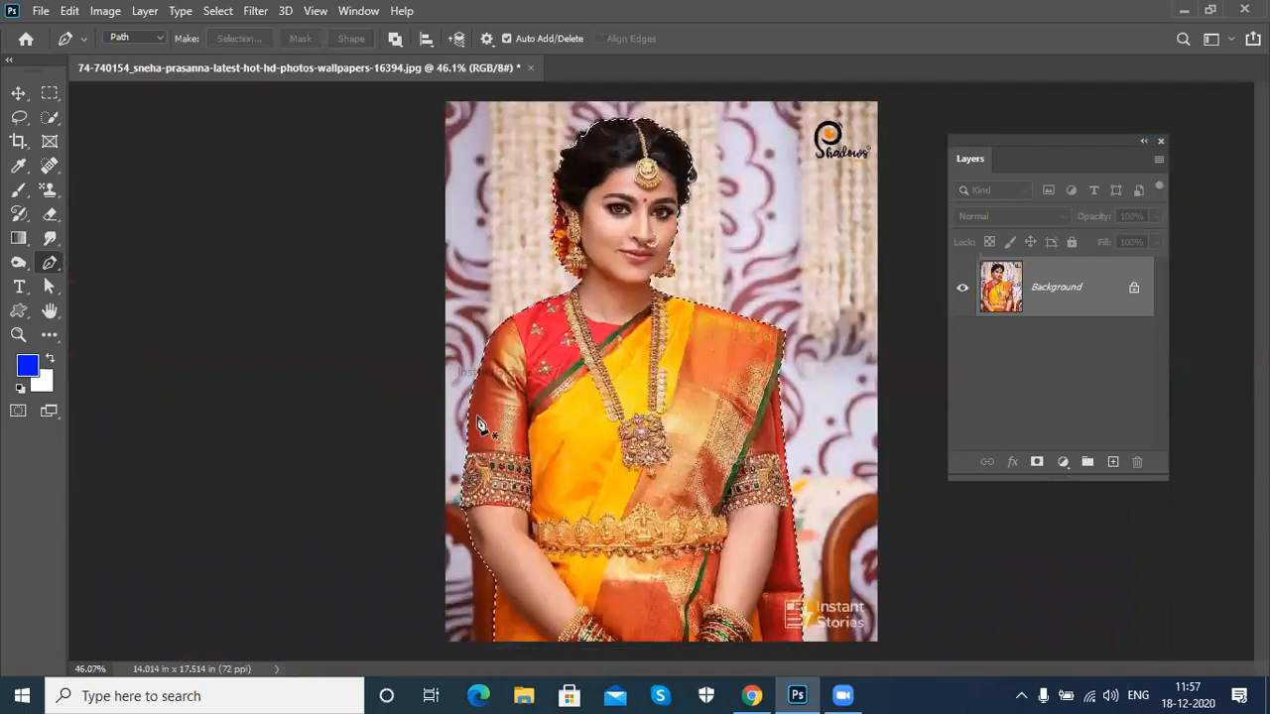
left_click(218, 11)
left_click(277, 255)
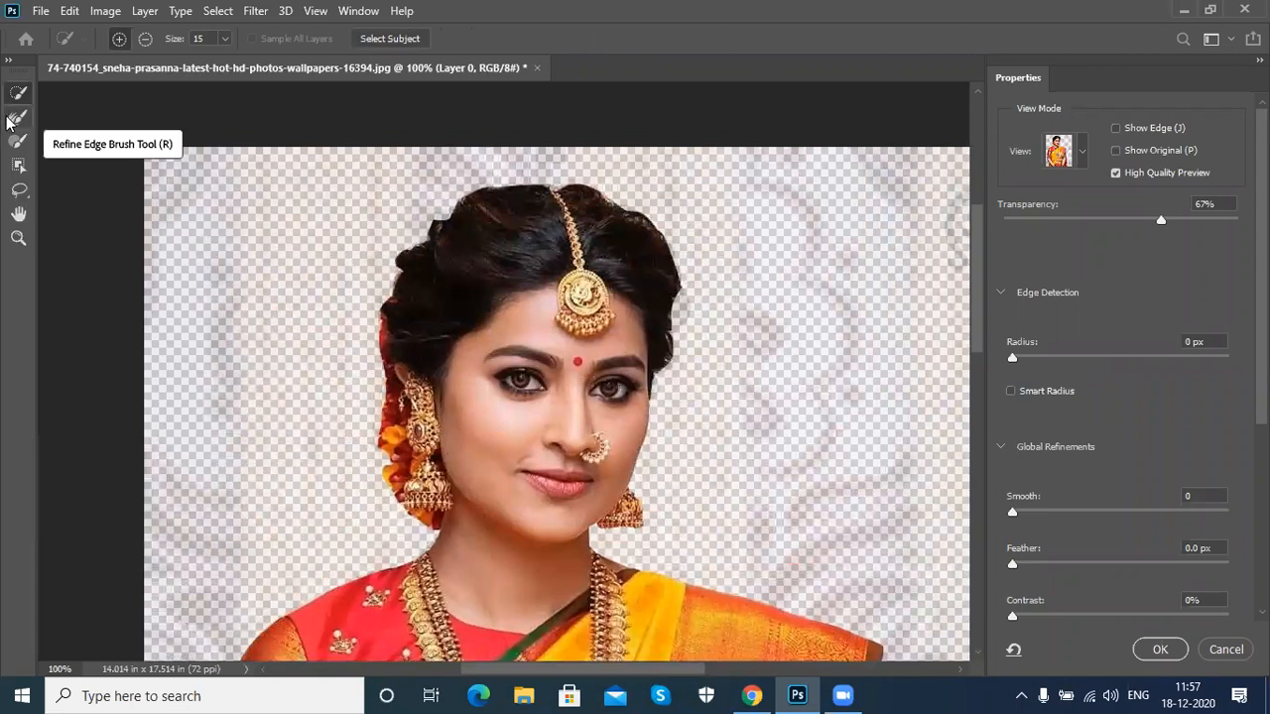
Step: Refine the hair outline with the Refine Edge Brush, and subtract the stray background smudge beside the upper hair at brush size 30
left_click(10, 119)
mouse_move(387, 275)
left_mouse_down()
mouse_move(446, 184)
mouse_move(555, 162)
mouse_move(599, 178)
mouse_move(659, 228)
mouse_move(688, 292)
mouse_move(669, 395)
mouse_move(684, 426)
mouse_move(650, 380)
left_mouse_up()
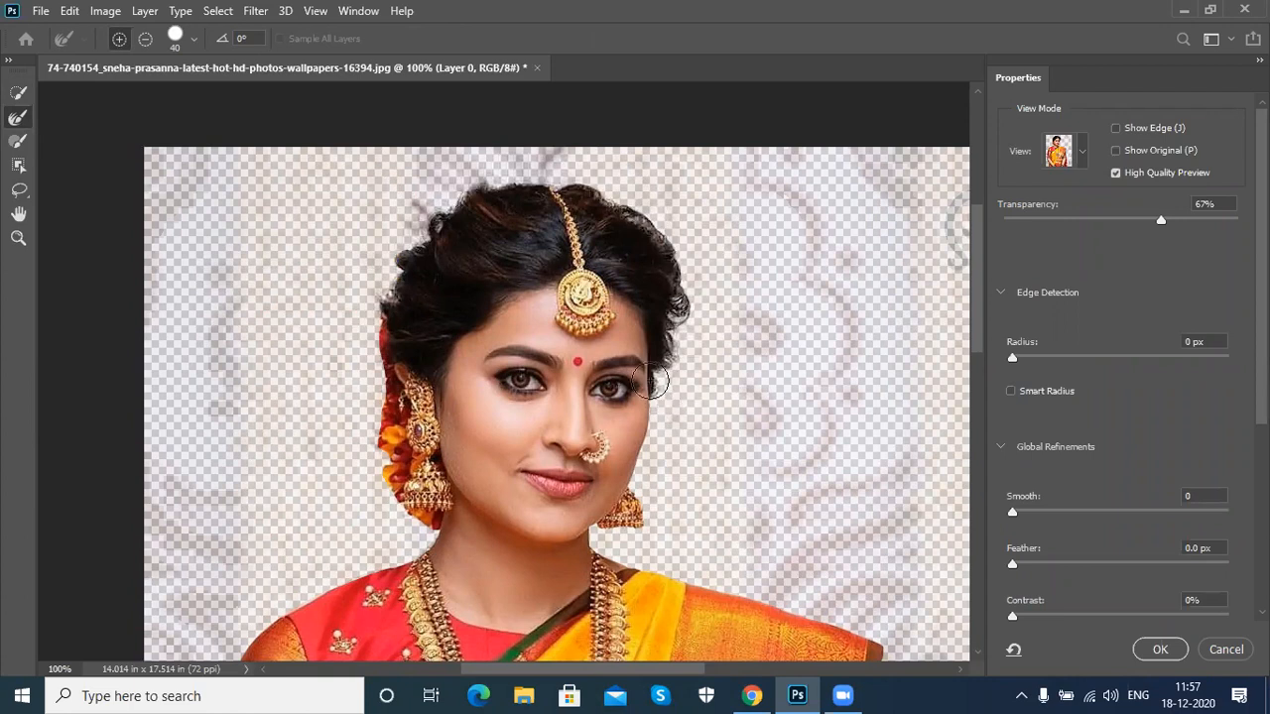
key("bracketleft")
key("alt")
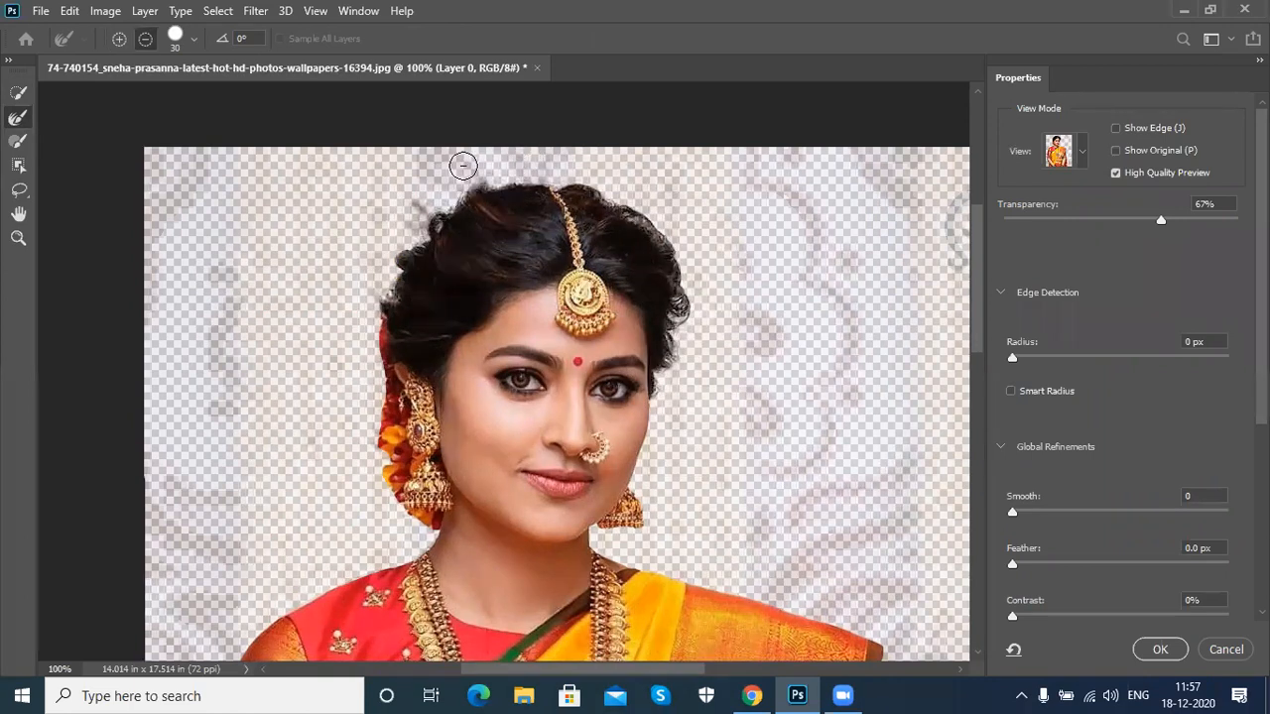
left_click_drag(411, 185, 406, 216)
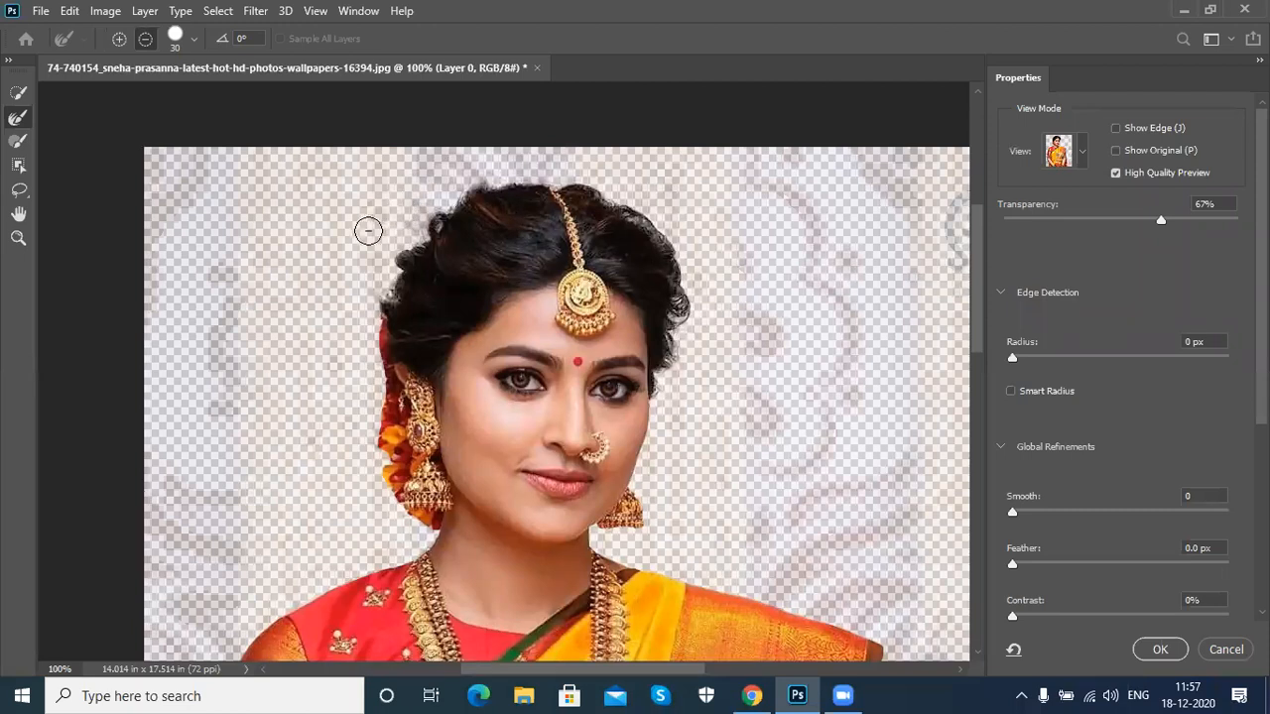
Step: Refine the edge of the hair flowers and the surrounding hair with the Refine Edge Brush reduced to size 15
key("alt")
key("bracketleft")
key("bracketleft")
key("bracketleft")
mouse_move(377, 340)
left_mouse_down()
mouse_move(372, 437)
mouse_move(402, 508)
mouse_move(429, 530)
mouse_move(403, 520)
mouse_move(421, 524)
mouse_move(393, 490)
mouse_move(376, 396)
left_mouse_up()
mouse_move(375, 304)
left_mouse_down()
mouse_move(517, 187)
mouse_move(634, 215)
mouse_move(693, 258)
left_mouse_up()
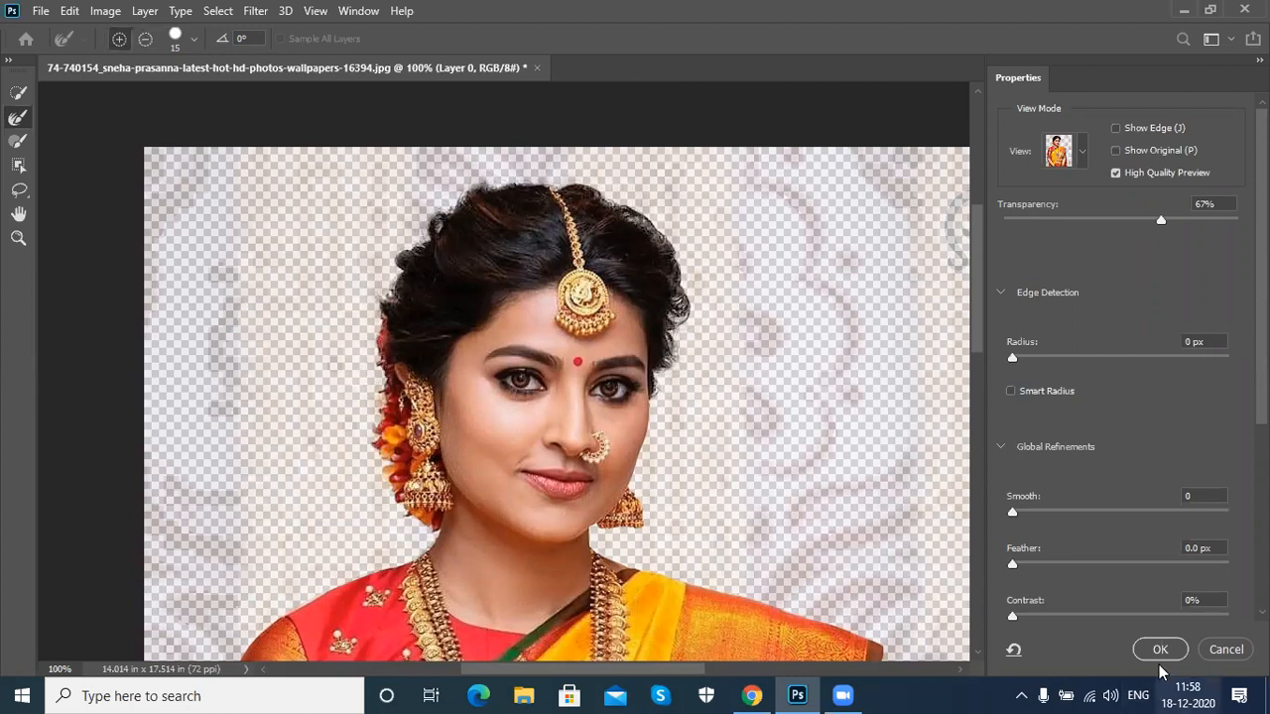
Step: Output the refined selection as New Layer with Layer Mask and apply Select and Mask
scroll(1191, 595, "down", 5)
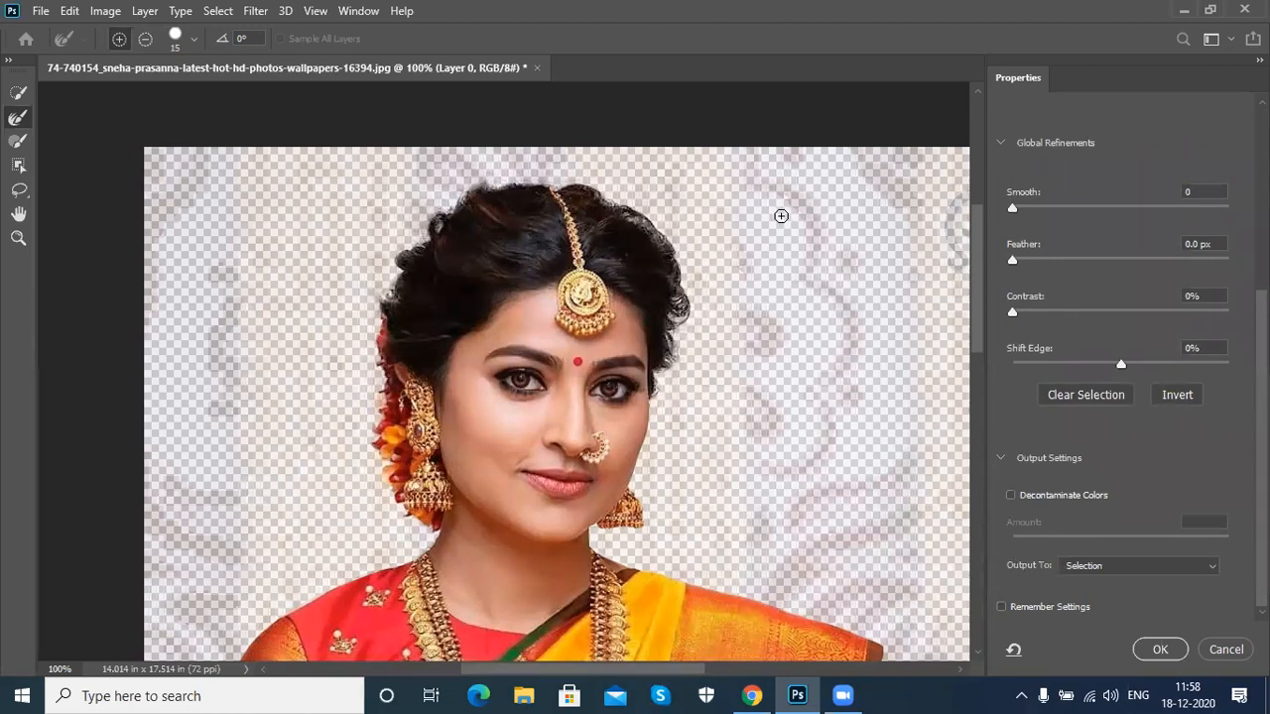
left_click(1084, 568)
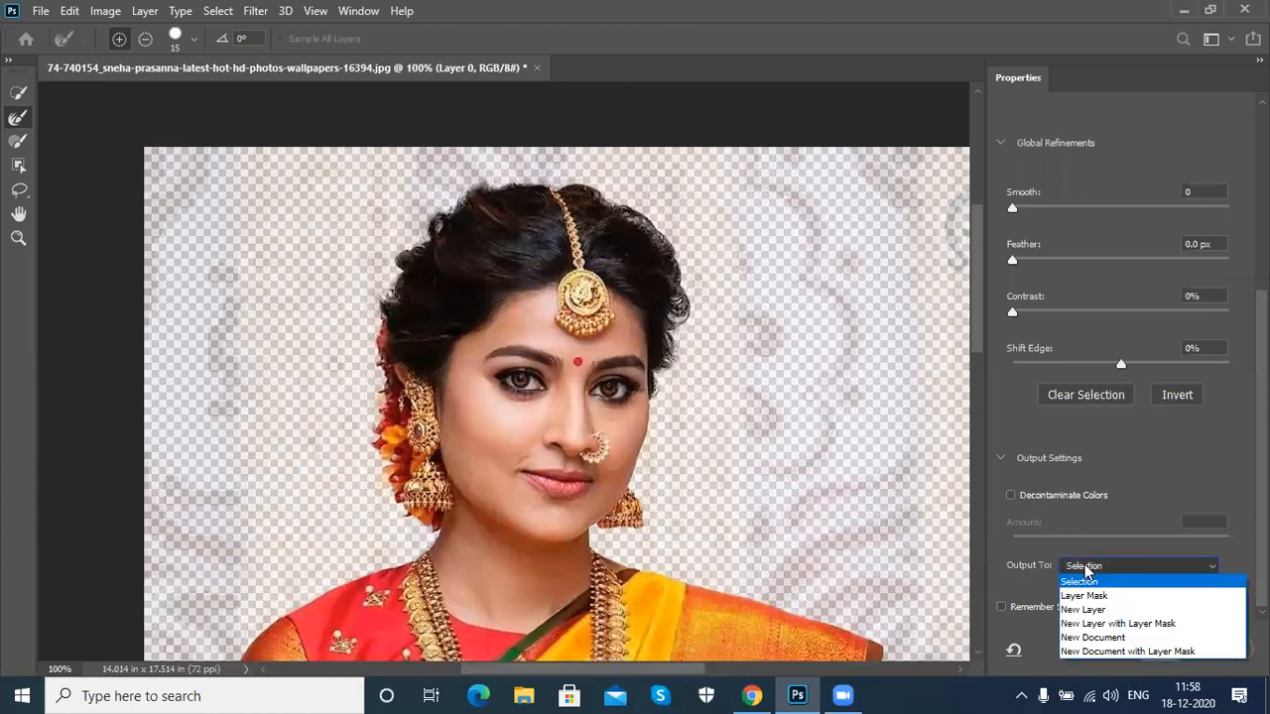
left_click(1158, 624)
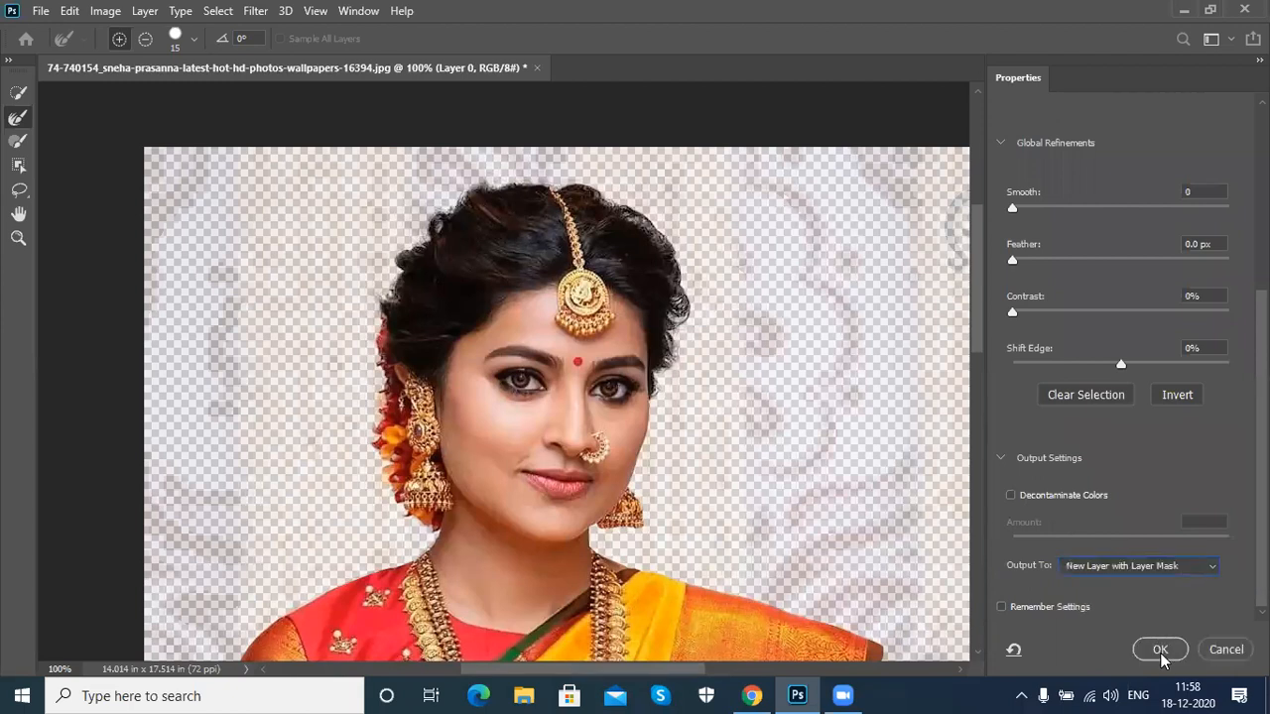
left_click(1161, 648)
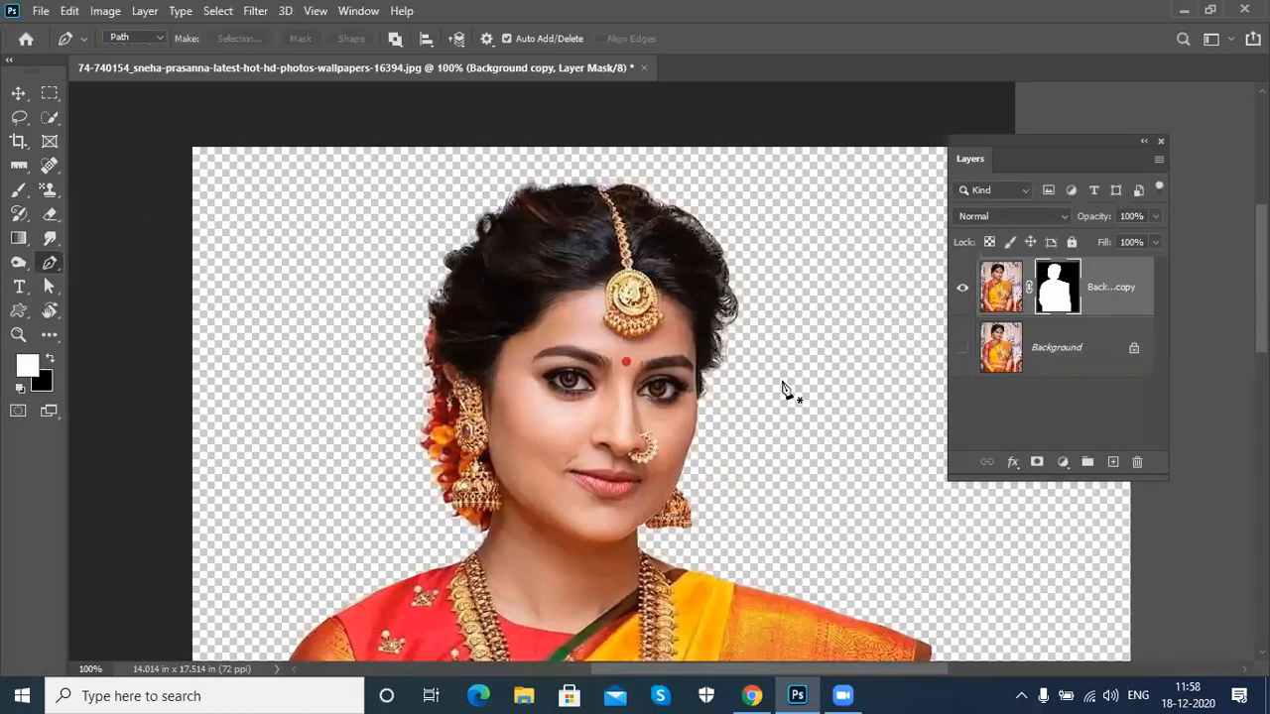
Step: Add a new layer beneath the masked cut-out and fill it with the blue foreground colour
key("ctrl+0")
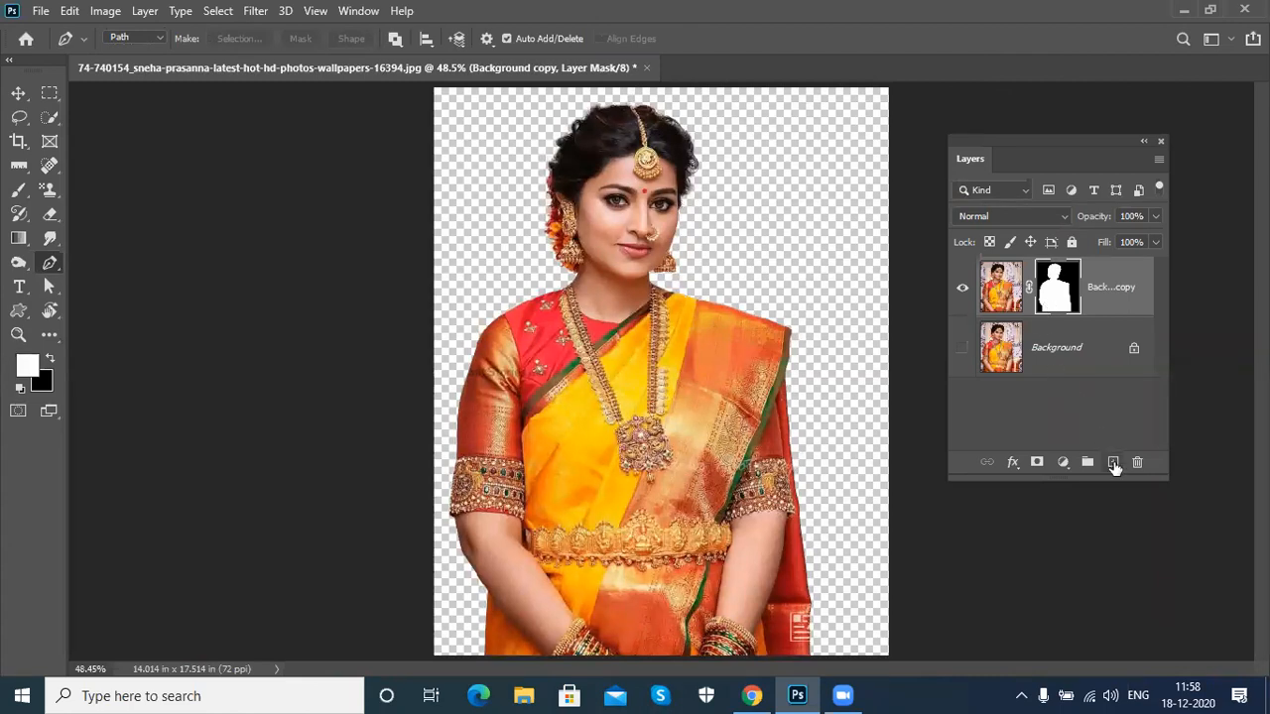
left_click(1113, 464)
left_click_drag(1123, 296, 1128, 368)
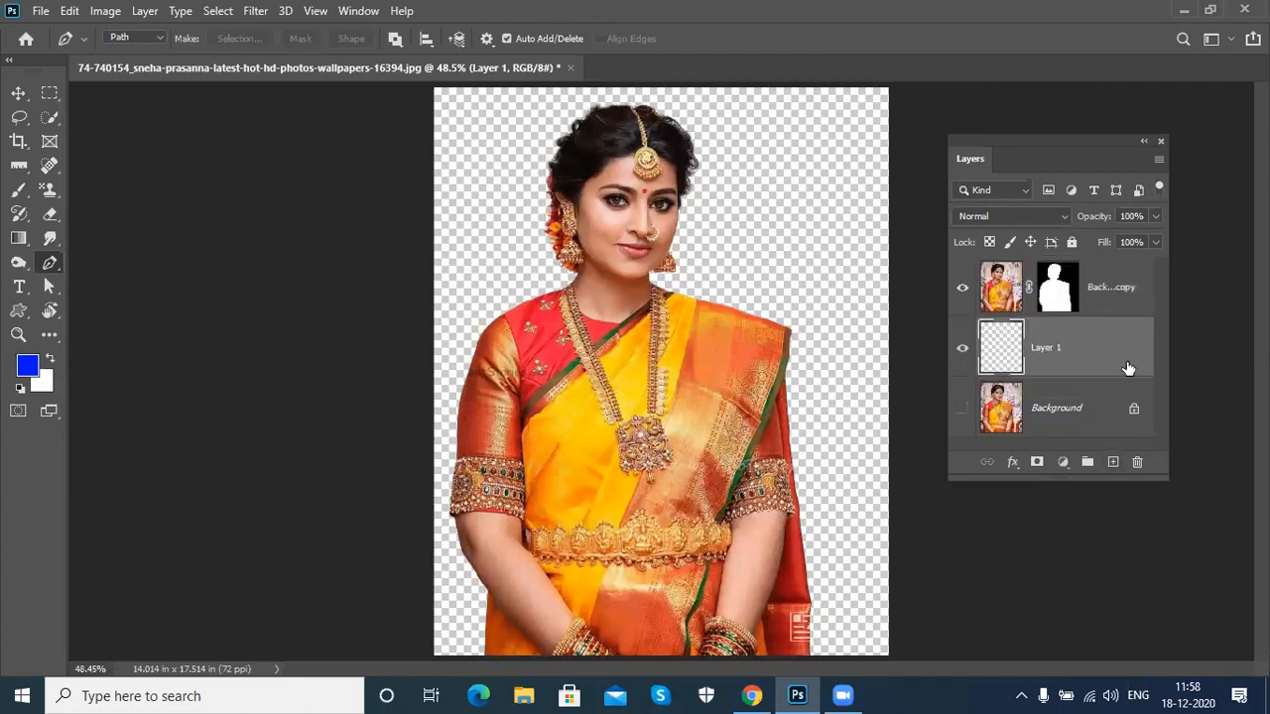
key("alt+BackSpace")
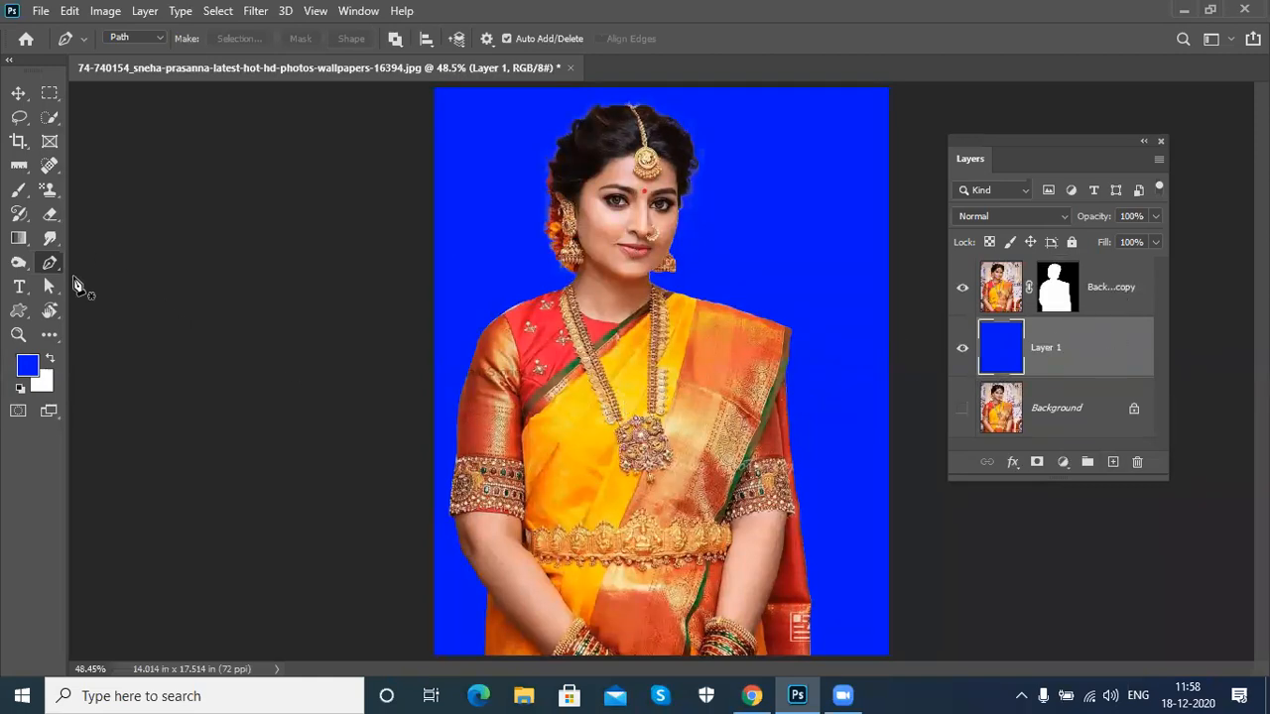
Step: Cover the blue layer with a radial pink-to-yellow gradient spreading from beside the woman's face toward the photo's lower corner
left_click(20, 239)
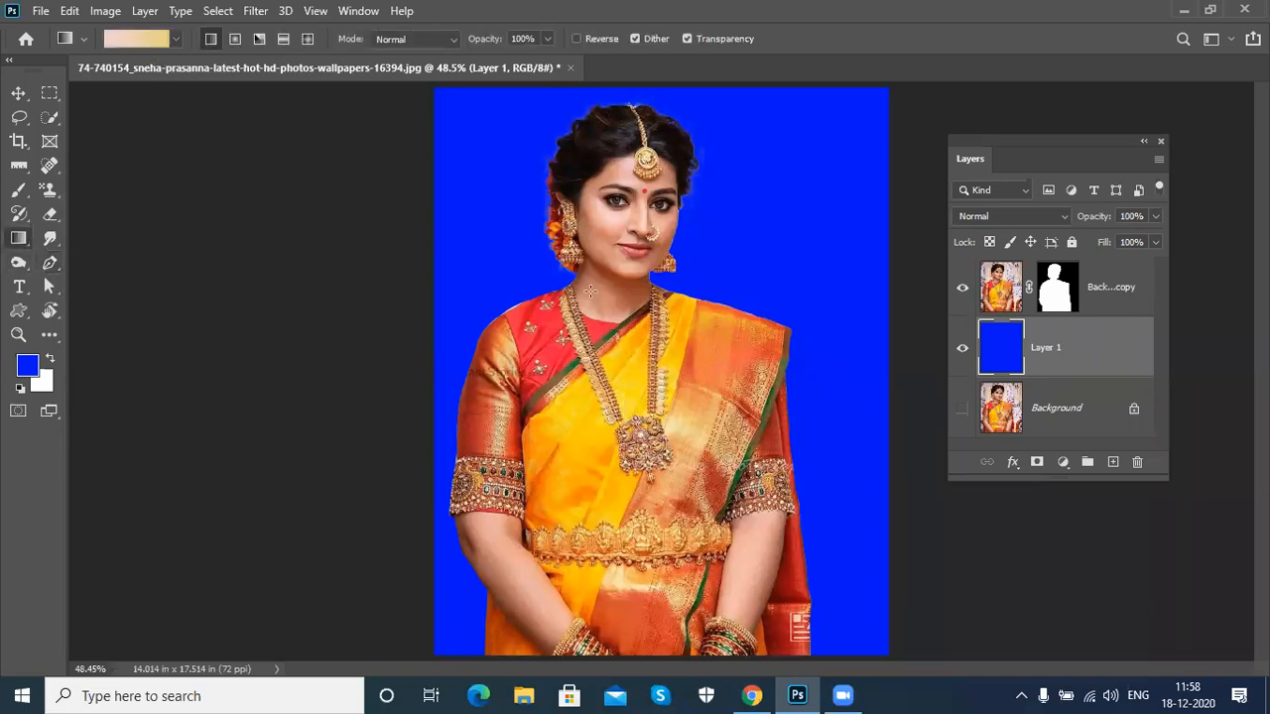
left_click(235, 39)
left_click_drag(629, 218, 846, 486)
left_click_drag(627, 222, 797, 392)
left_click_drag(621, 216, 805, 489)
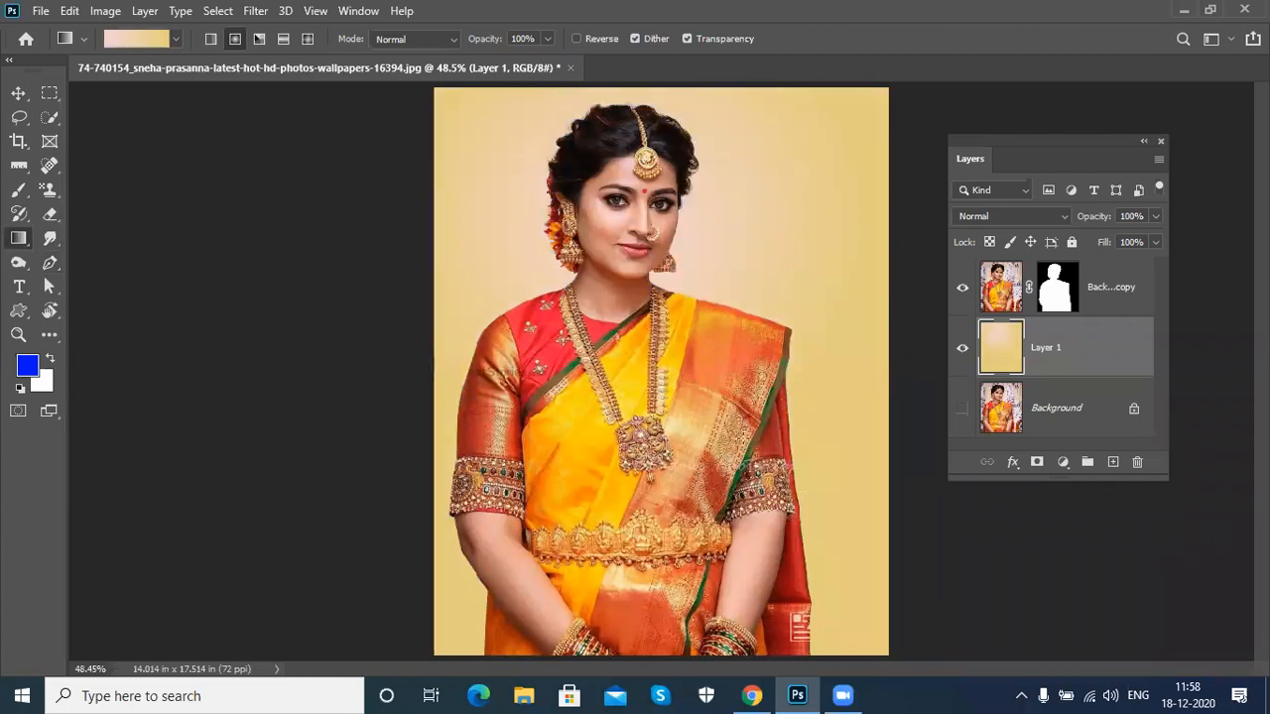
left_click_drag(655, 191, 848, 375)
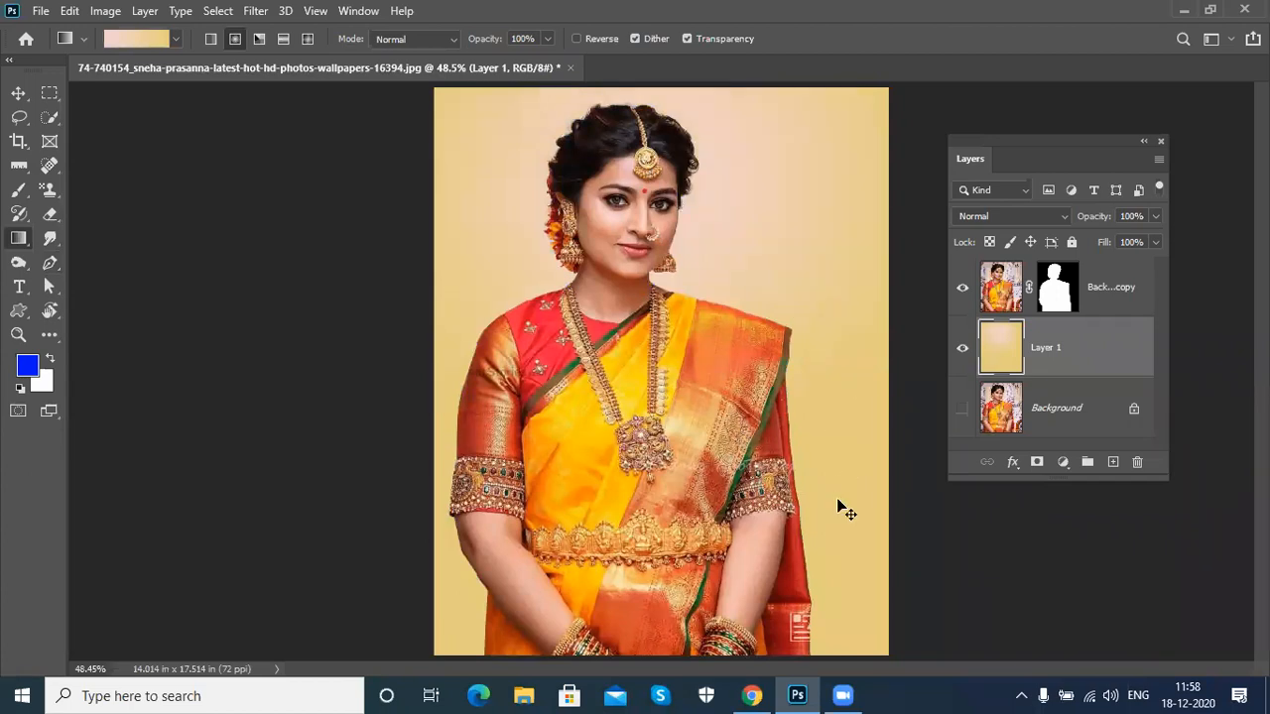
Step: Examine the cut-out edges of the saree and hair at 200% against the new gradient background
key("ctrl+plus")
key("ctrl+plus")
key("ctrl+plus")
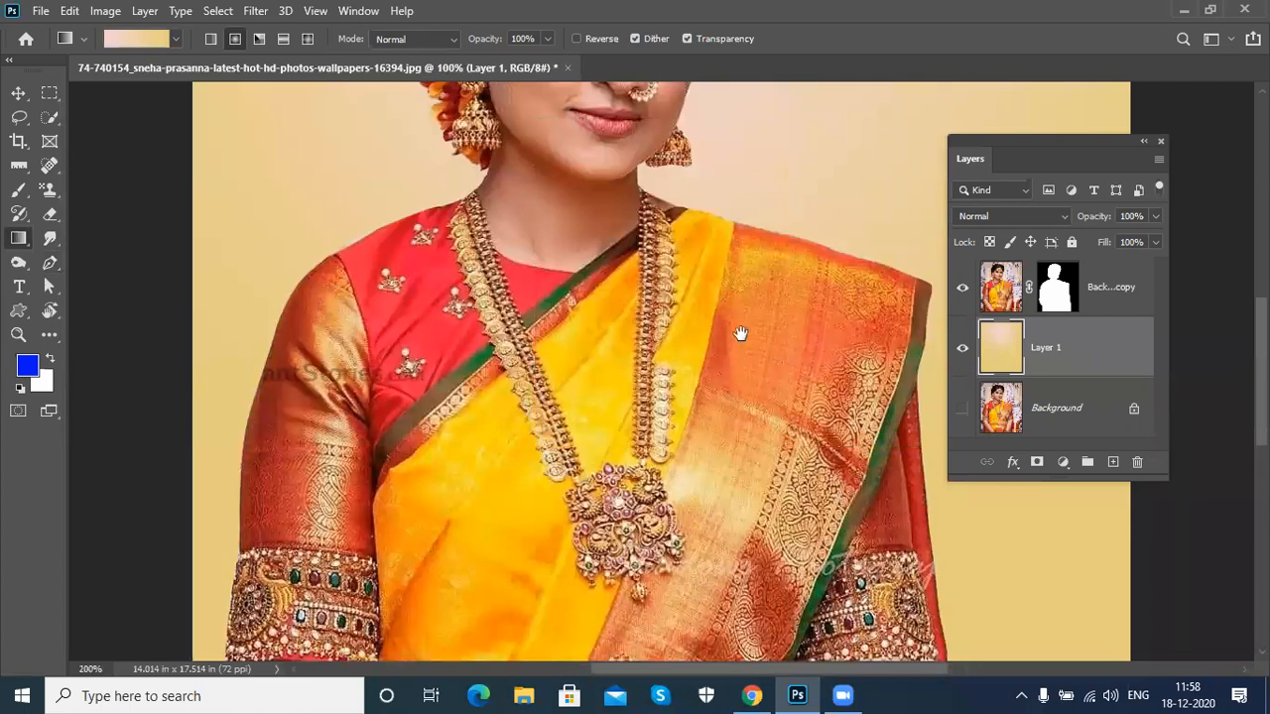
key("ctrl+plus")
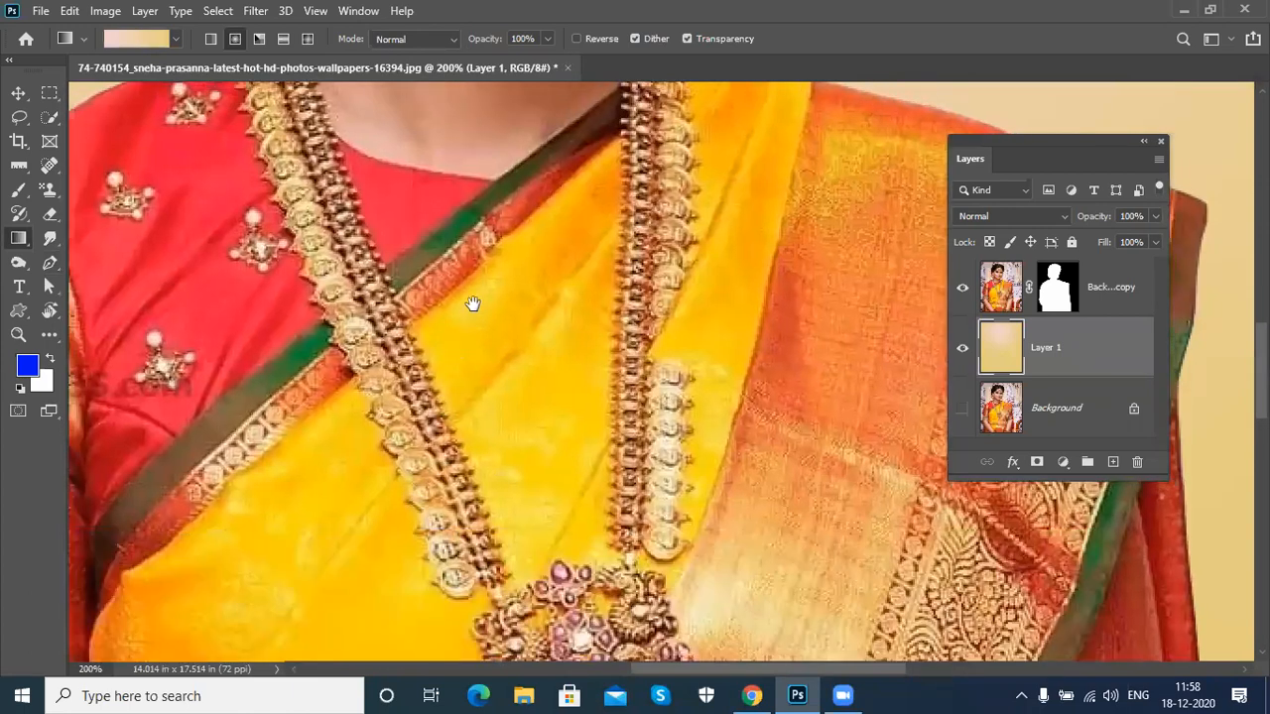
left_click_drag(98, 351, 620, 531)
left_click_drag(550, 280, 601, 586)
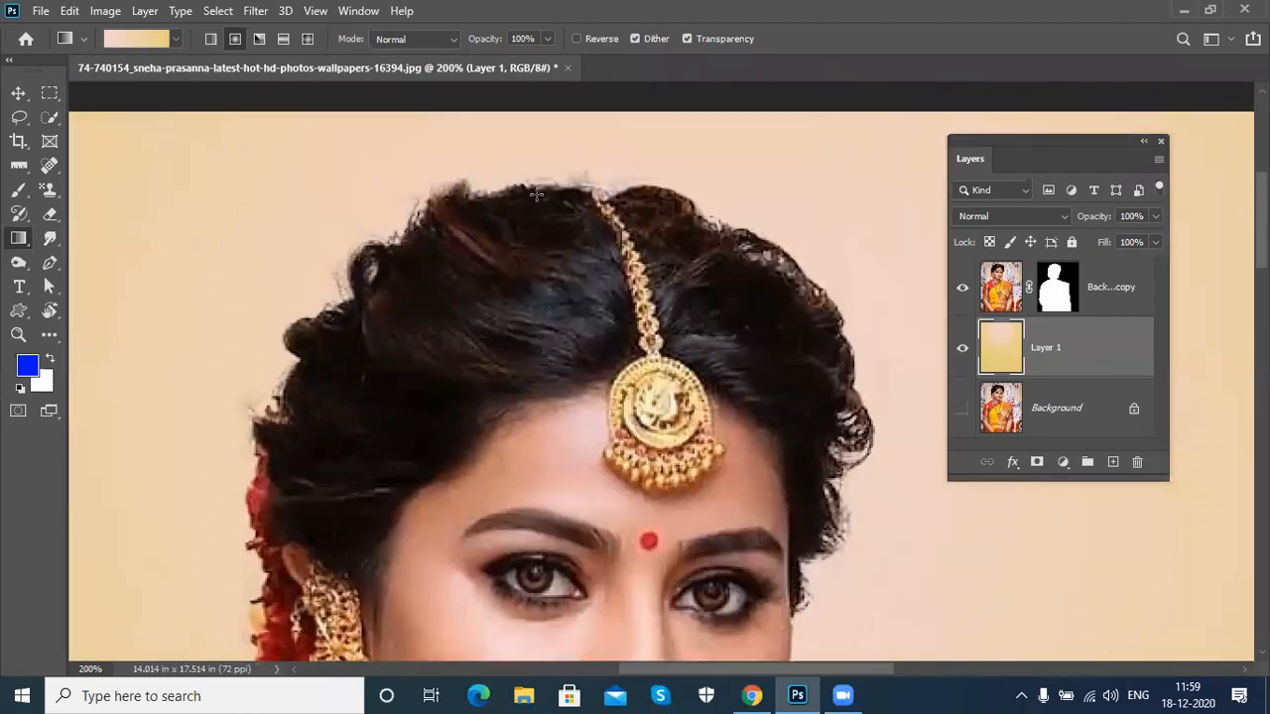
key("ctrl+0")
key("v")
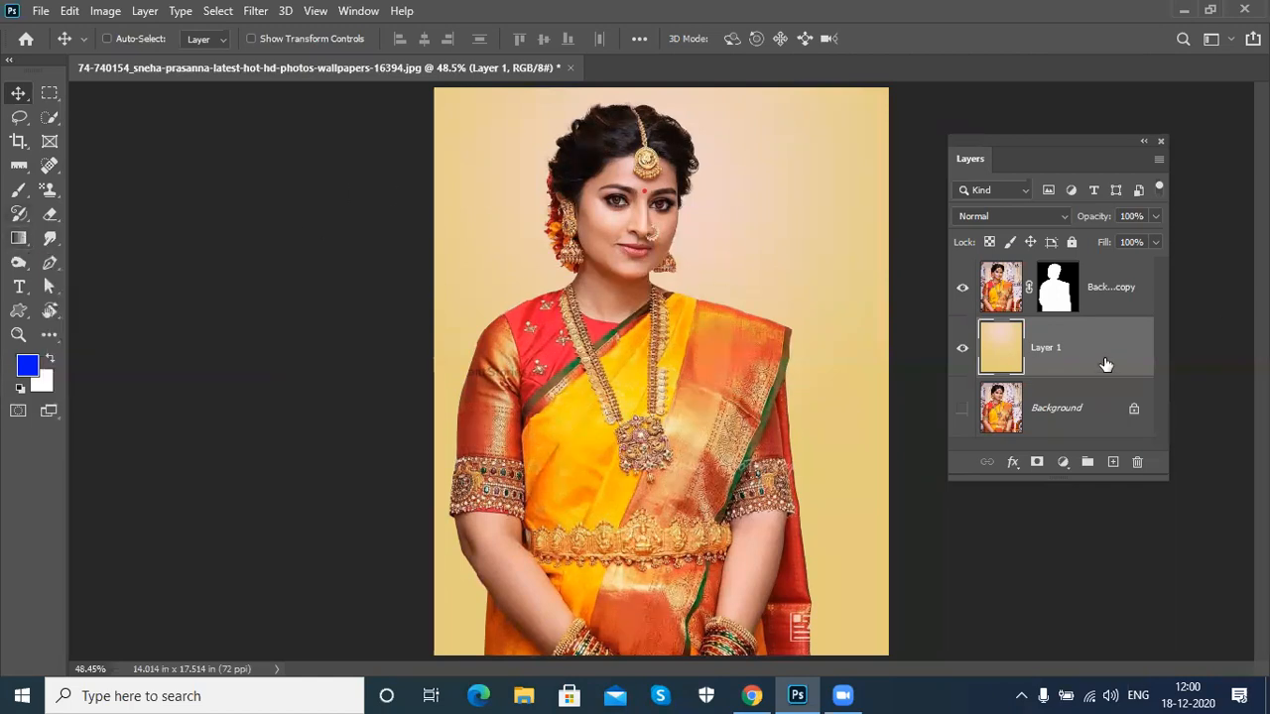
Step: Choose the blue-to-white gradient from the Basics presets and apply it radially across Layer 1 from the lower sleeve to the opposite upper corner
key("alt+BackSpace")
left_click(21, 240)
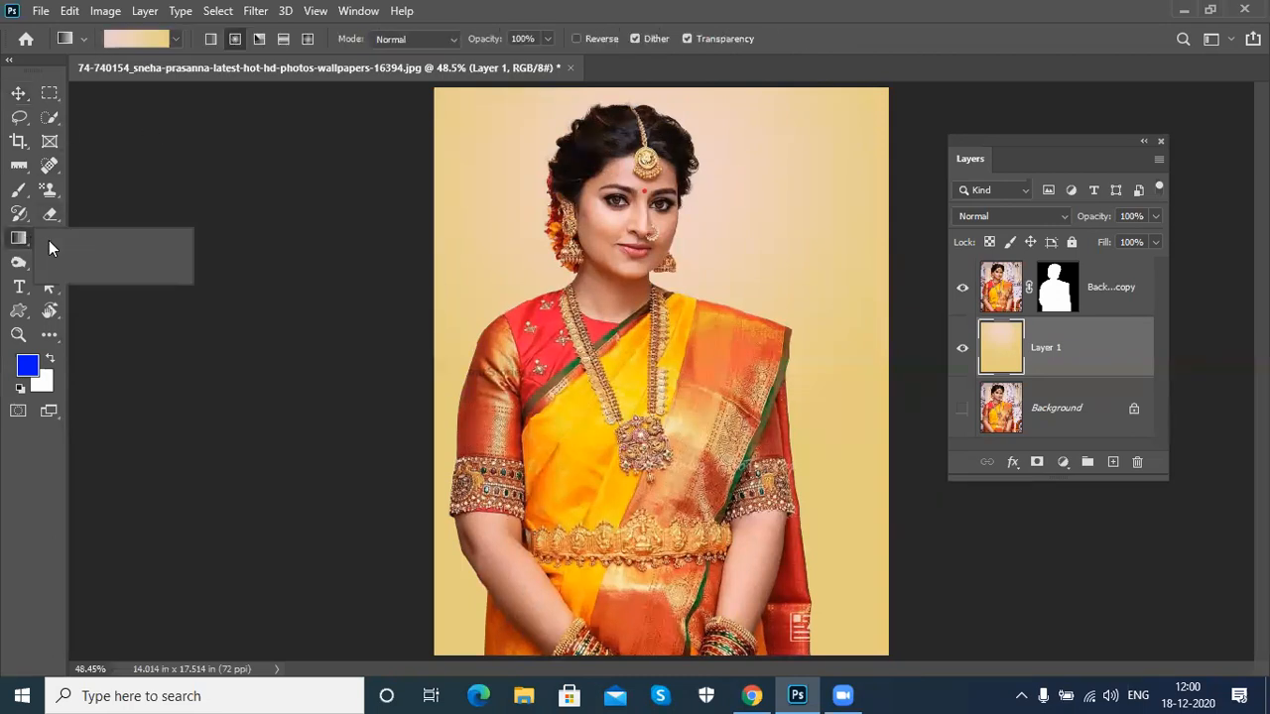
left_click(64, 241)
left_click(175, 39)
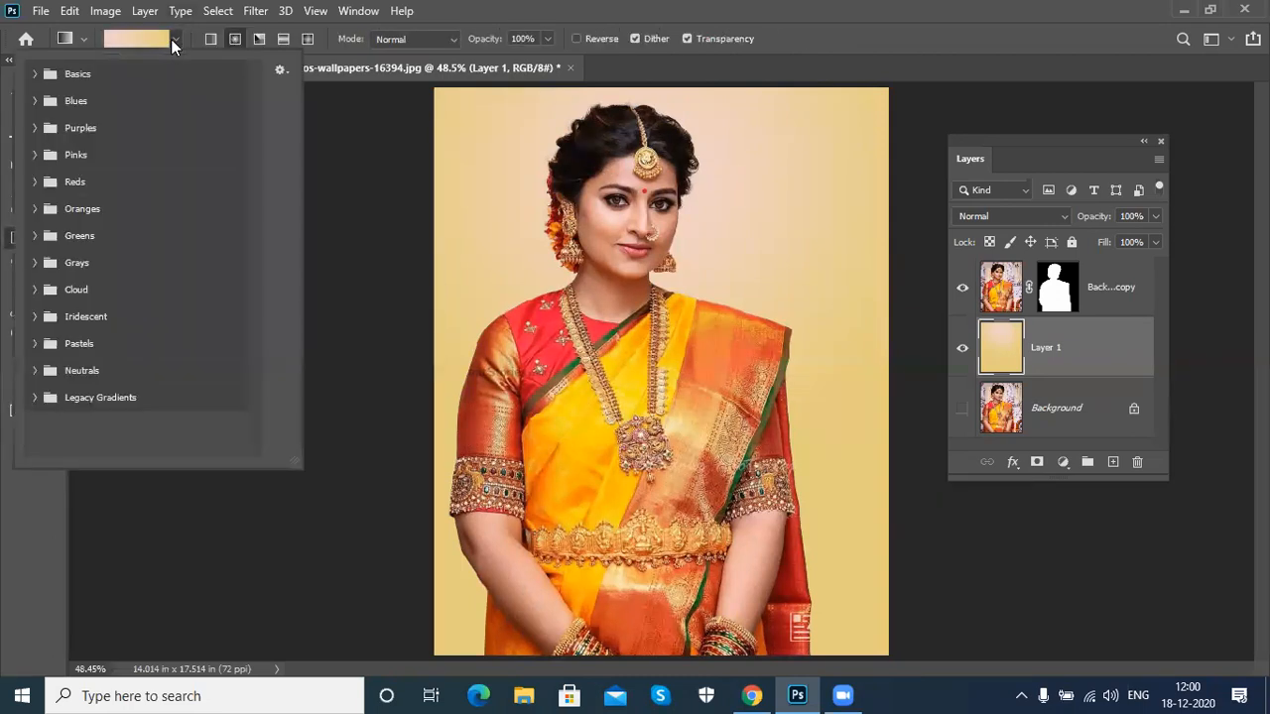
left_click(37, 74)
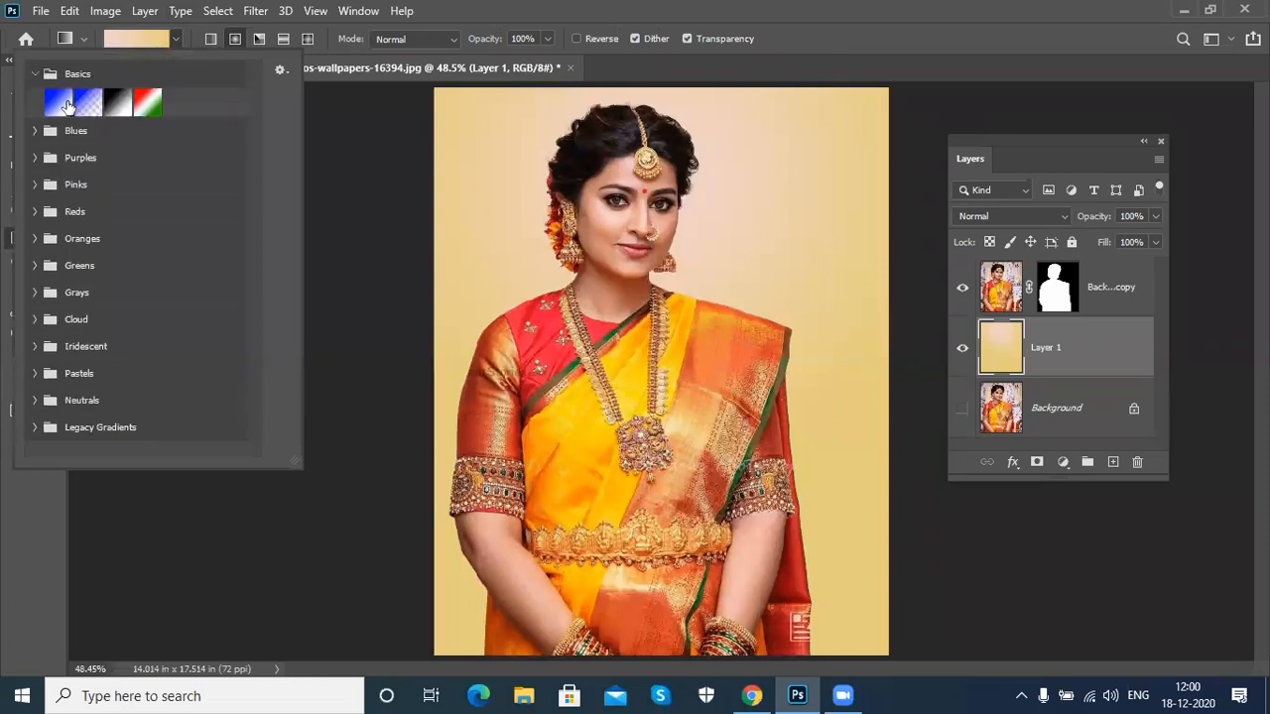
left_click(58, 102)
key("Return")
left_click_drag(383, 525, 935, 204)
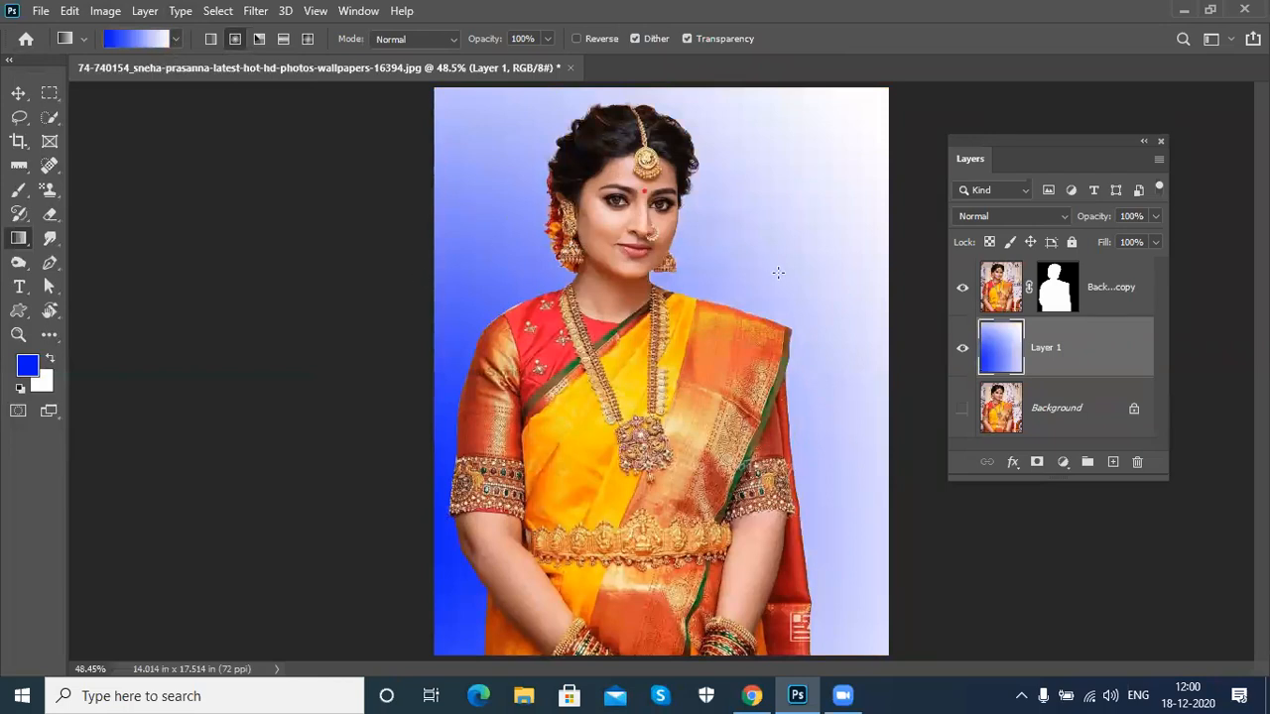
Step: Redraw the blue-to-white background as a linear gradient across the photo, and replace it with a radial one centred near the neck
left_click_drag(474, 377, 900, 179)
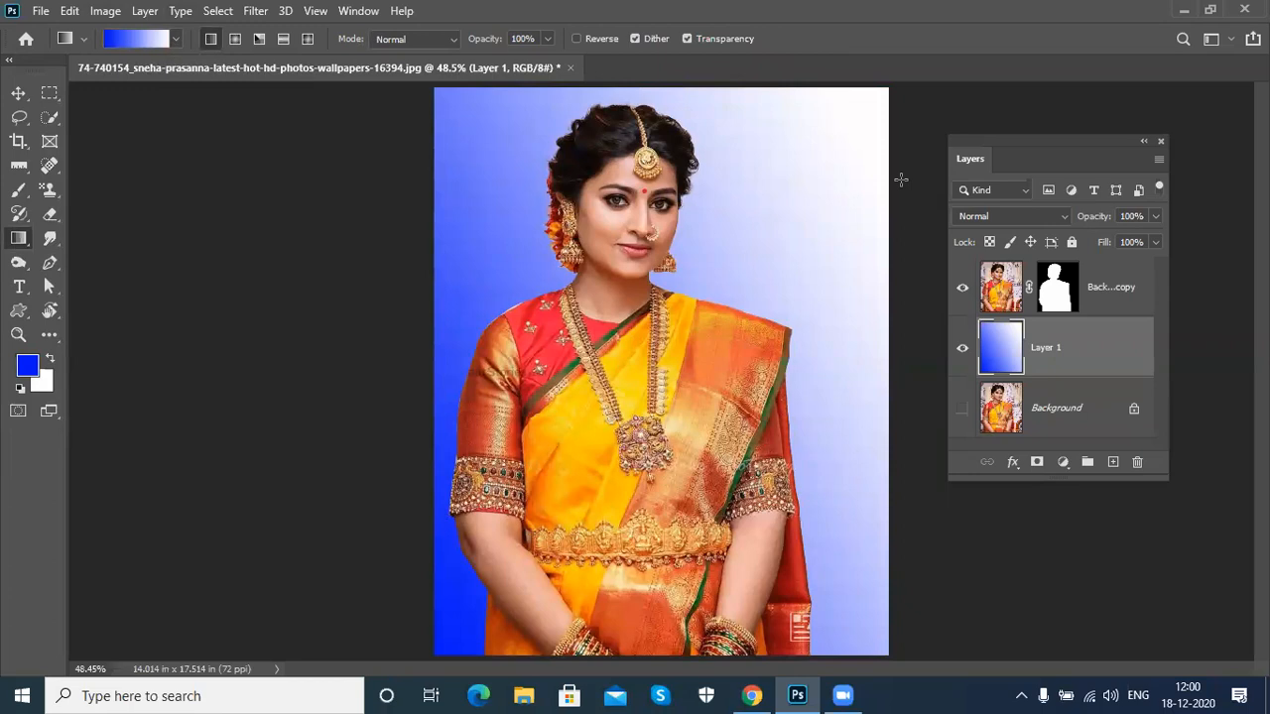
left_click_drag(381, 385, 903, 269)
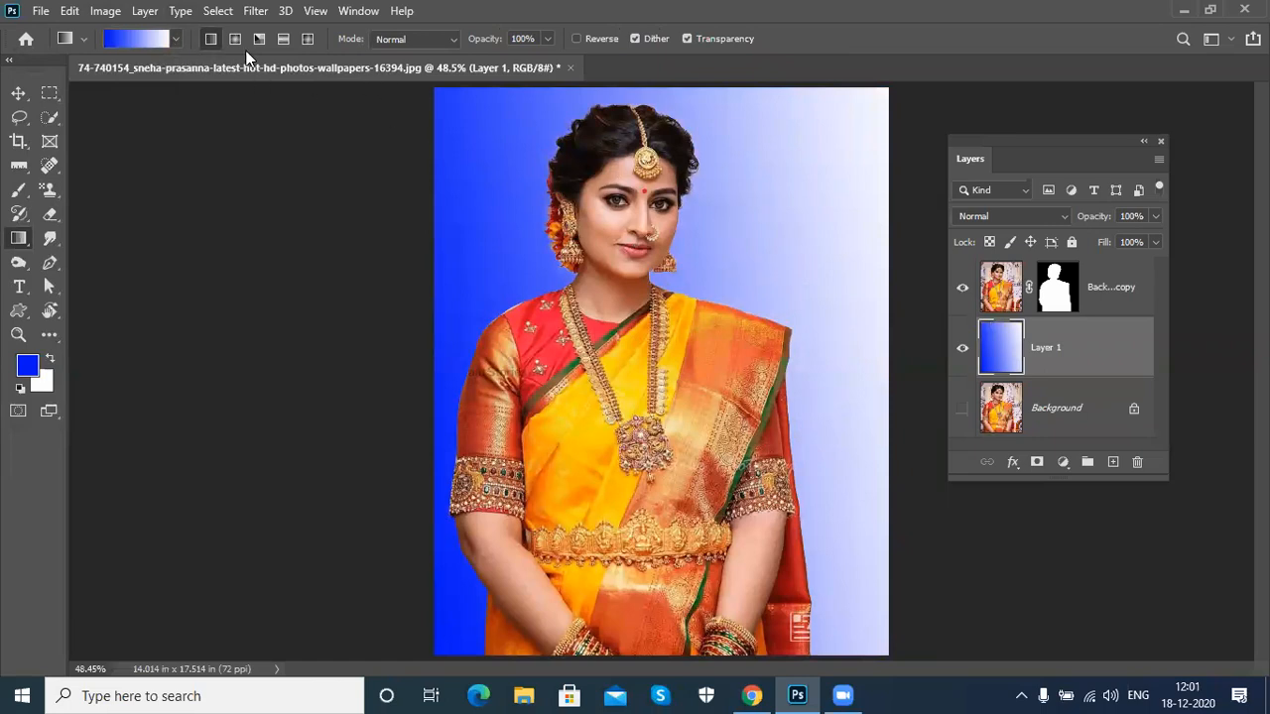
left_click_drag(650, 263, 910, 505)
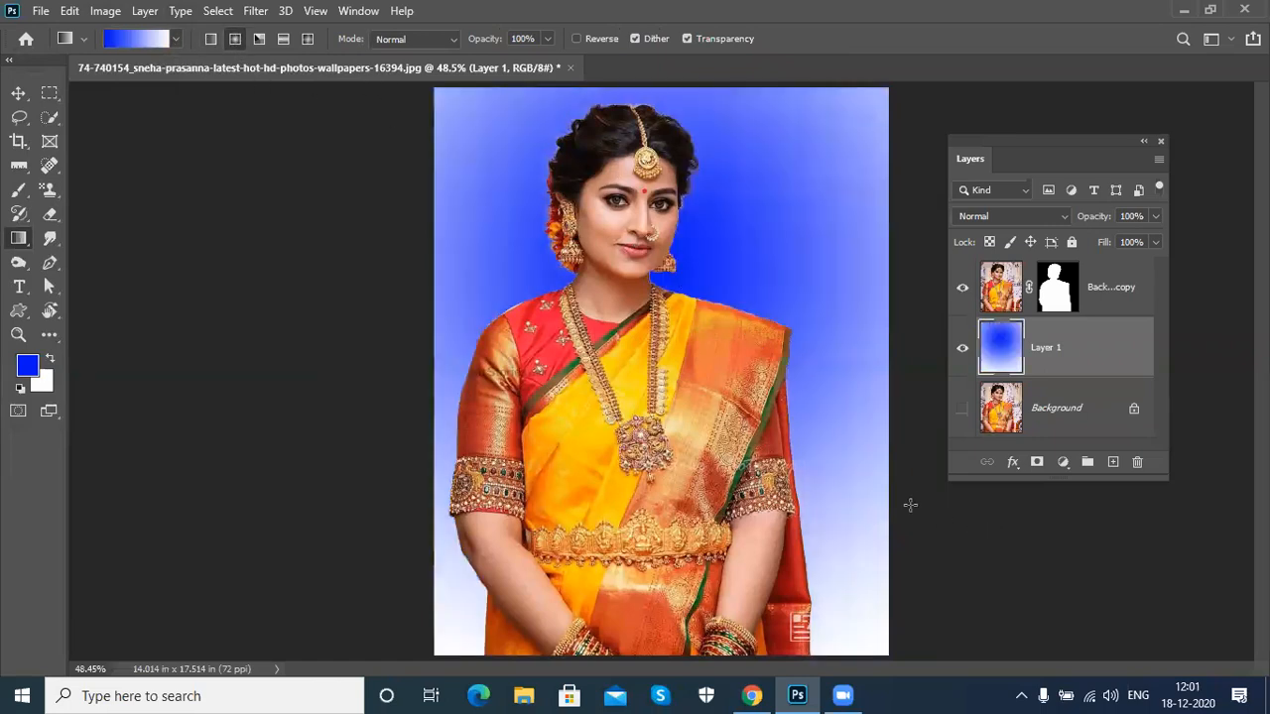
Step: Turn on Reverse and redraw the radial gradient from near the neck outward, with white at the centre and blue toward the edges
left_click(577, 37)
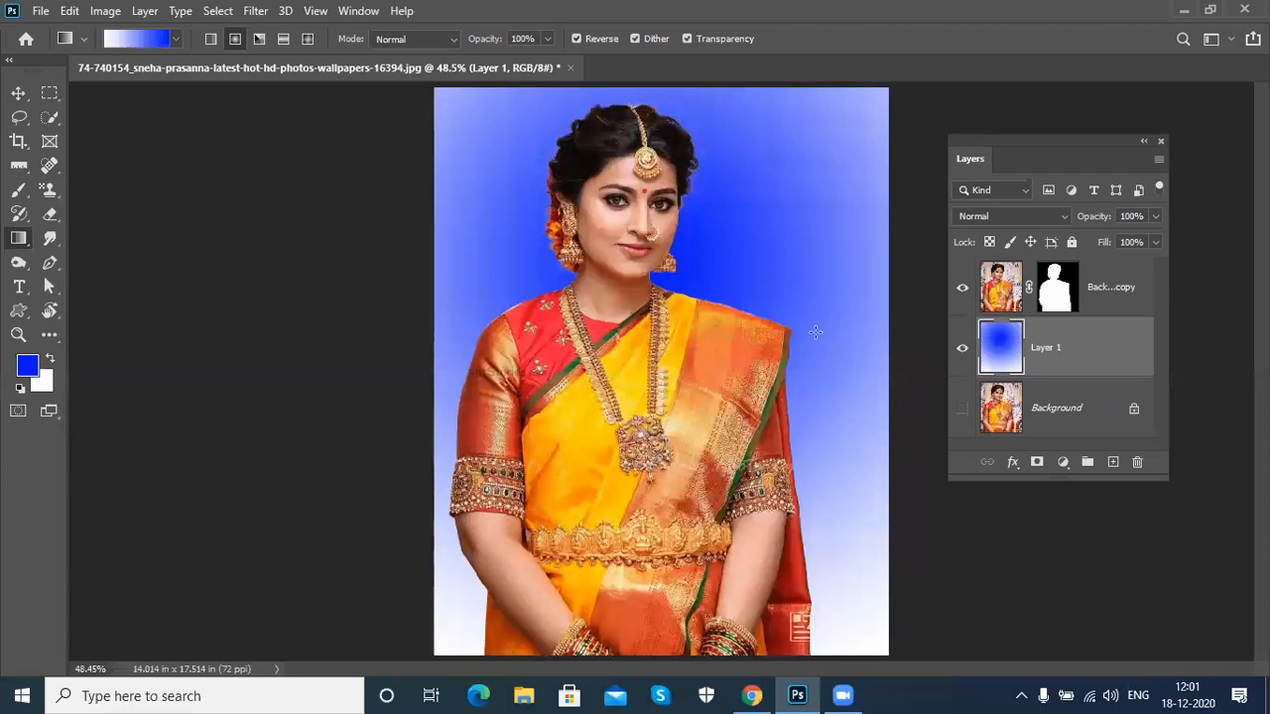
left_click_drag(675, 288, 913, 525)
left_click_drag(574, 216, 998, 595)
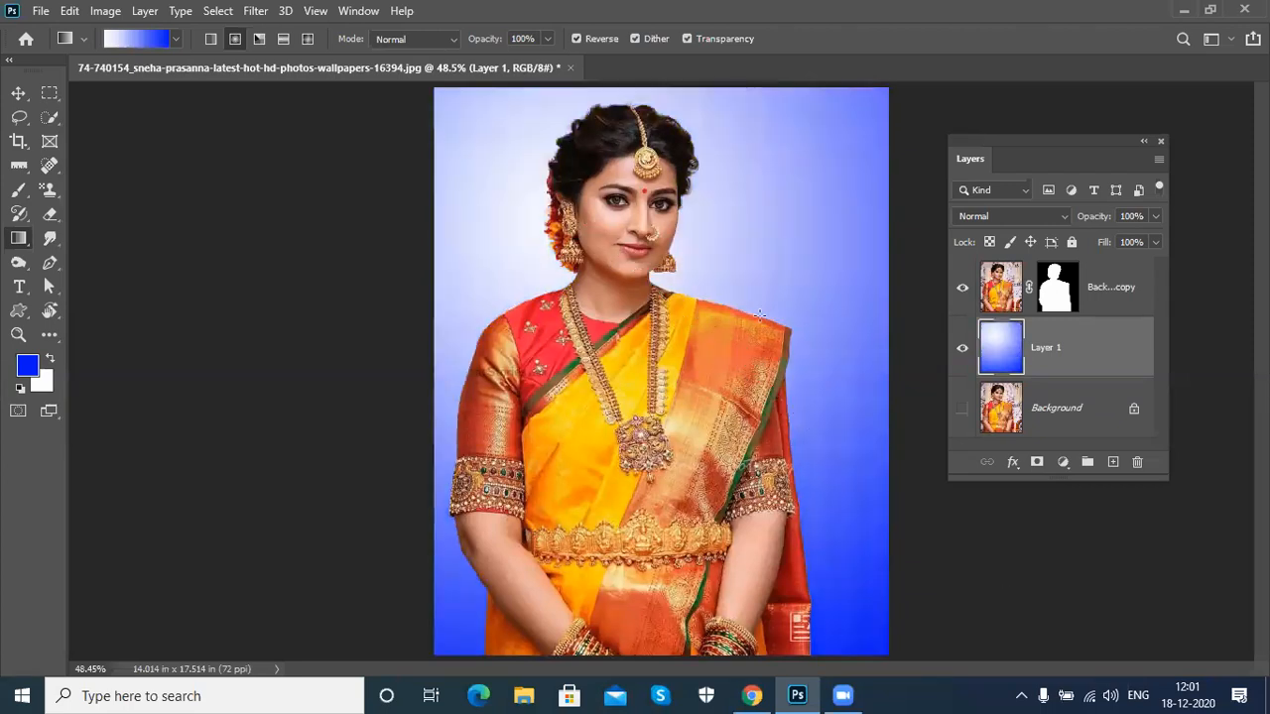
left_click_drag(657, 269, 889, 430)
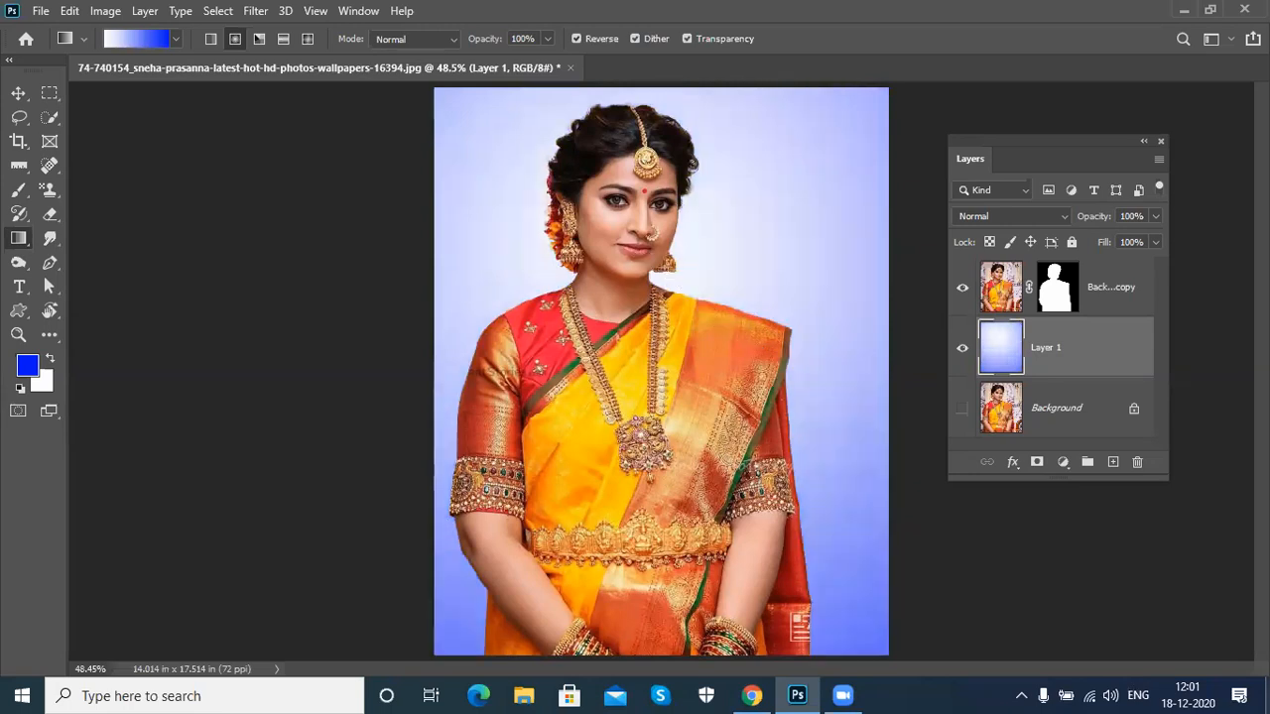
Step: Choose a light blue gradient from the Blues presets and apply it radially to Layer 1 from beside the woman's face
left_click(172, 40)
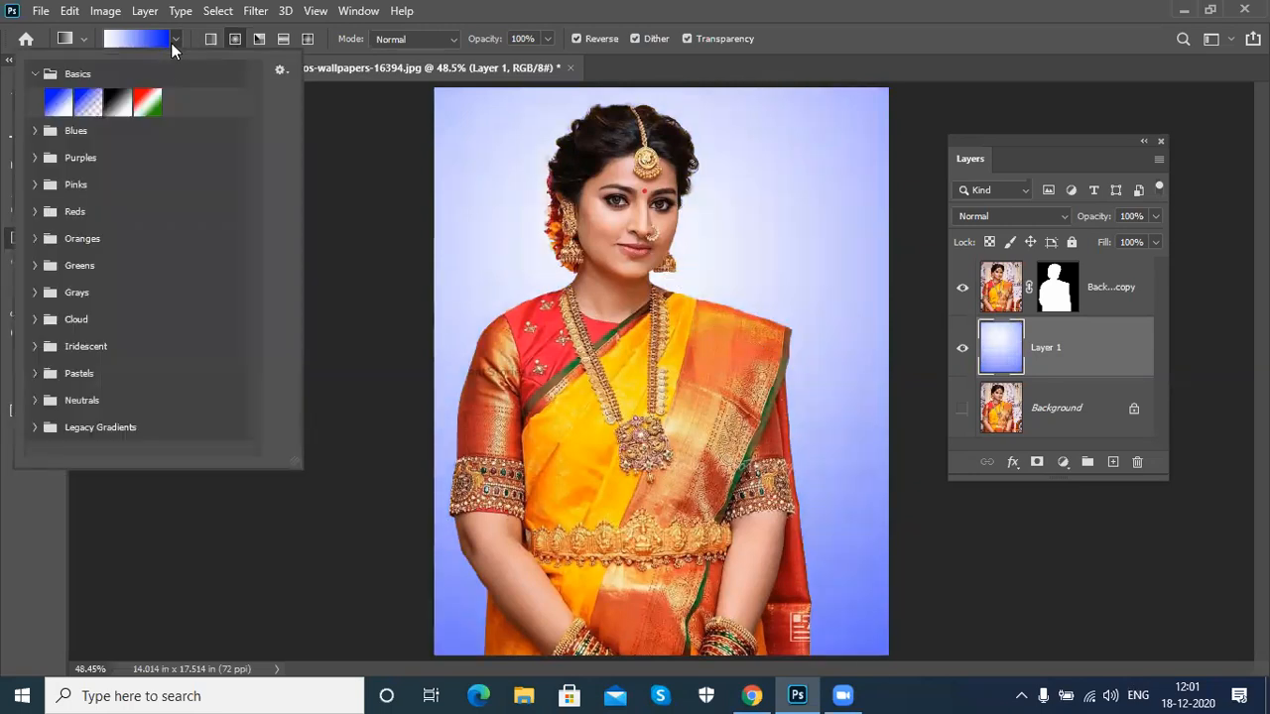
left_click(35, 131)
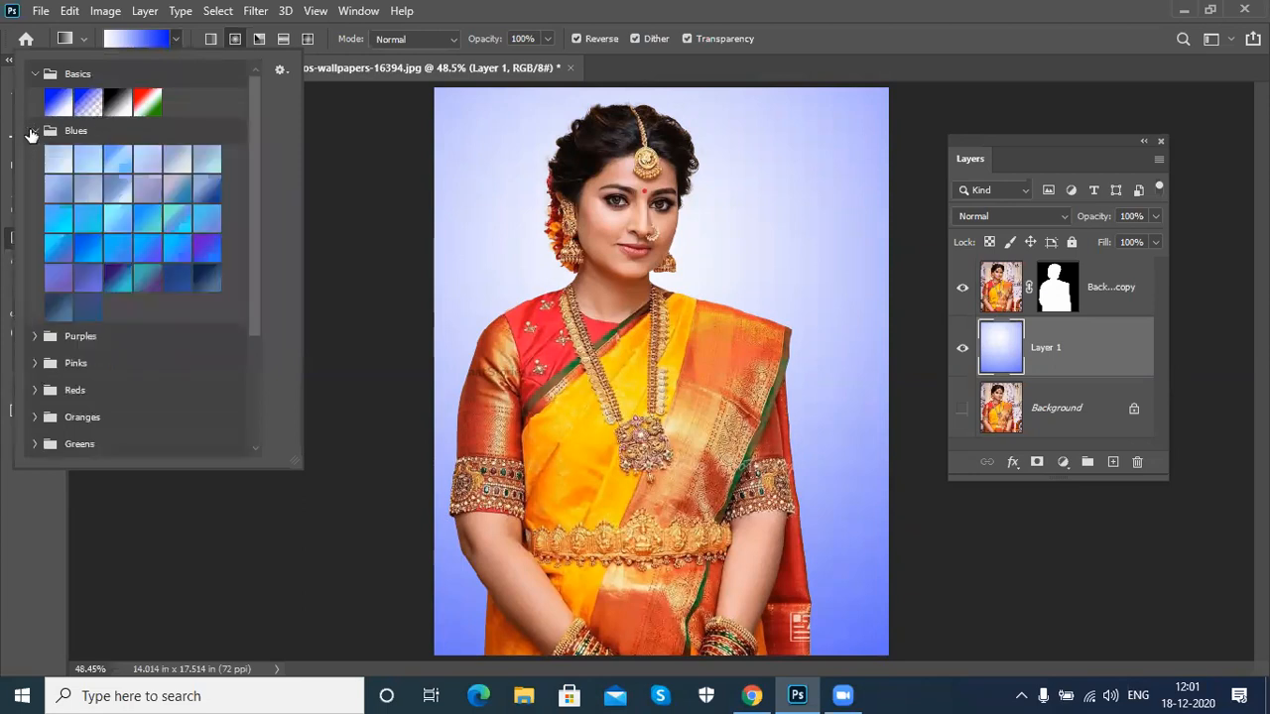
left_click(111, 218)
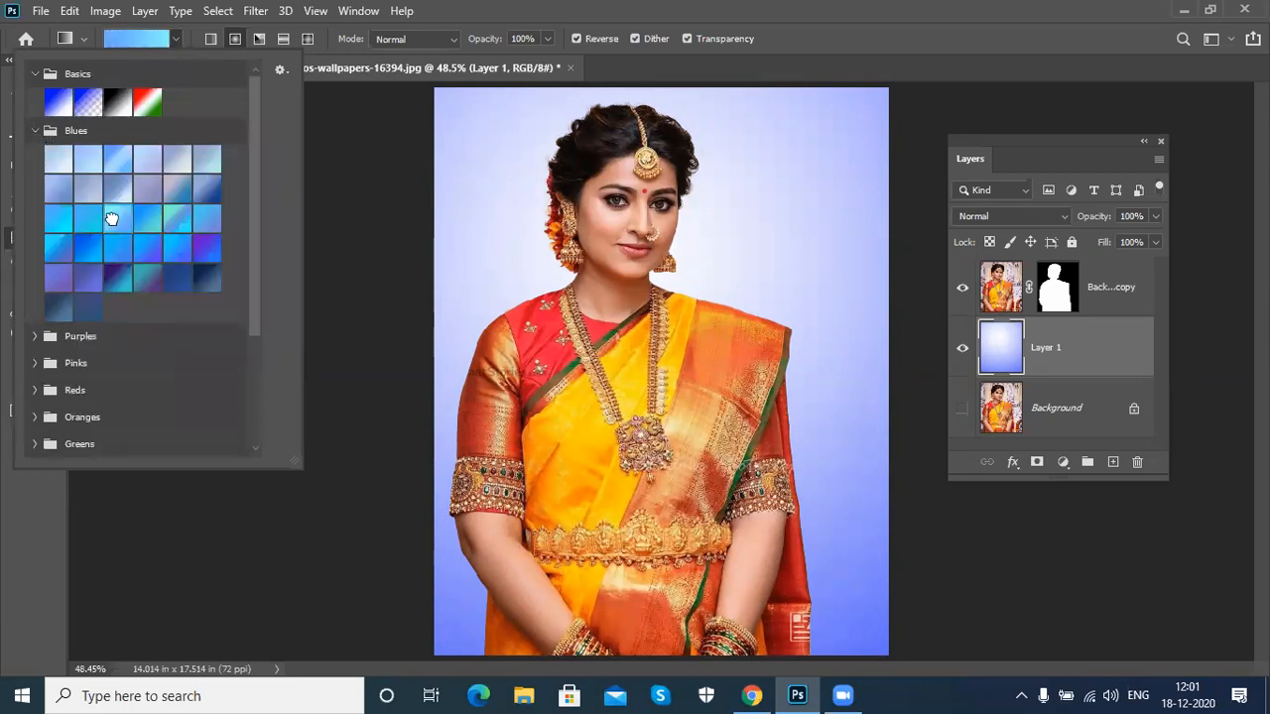
left_click(363, 236)
left_click_drag(393, 411, 926, 265)
left_click_drag(725, 204, 888, 381)
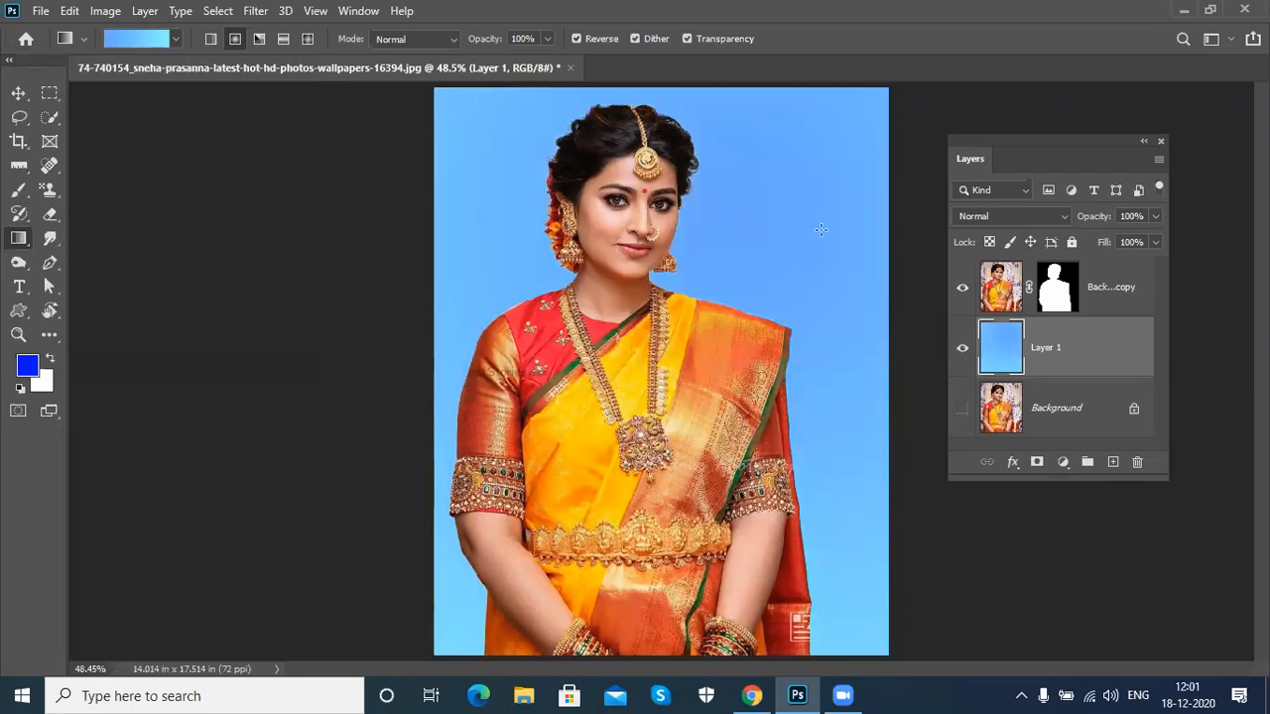
Step: Choose the navy, pink and orange gradient from the Purples presets and apply it radially to Layer 1 from beside the woman's neck outward
left_click(176, 40)
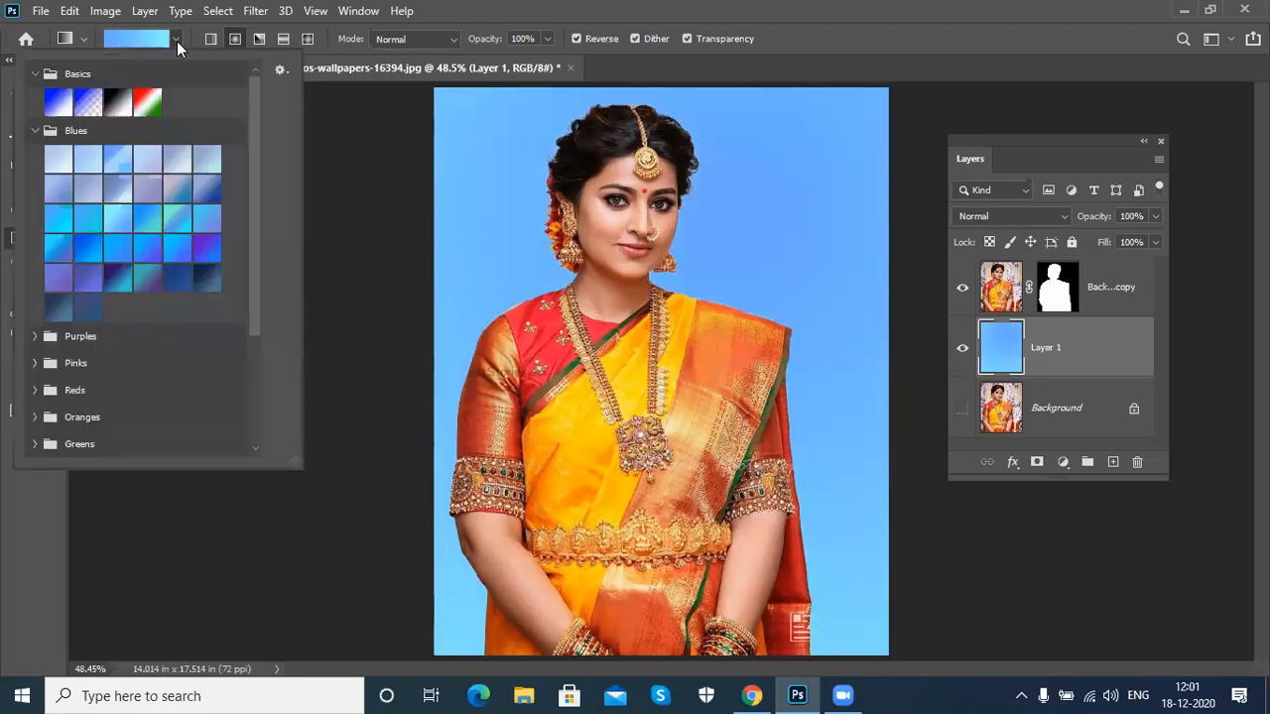
left_click(34, 130)
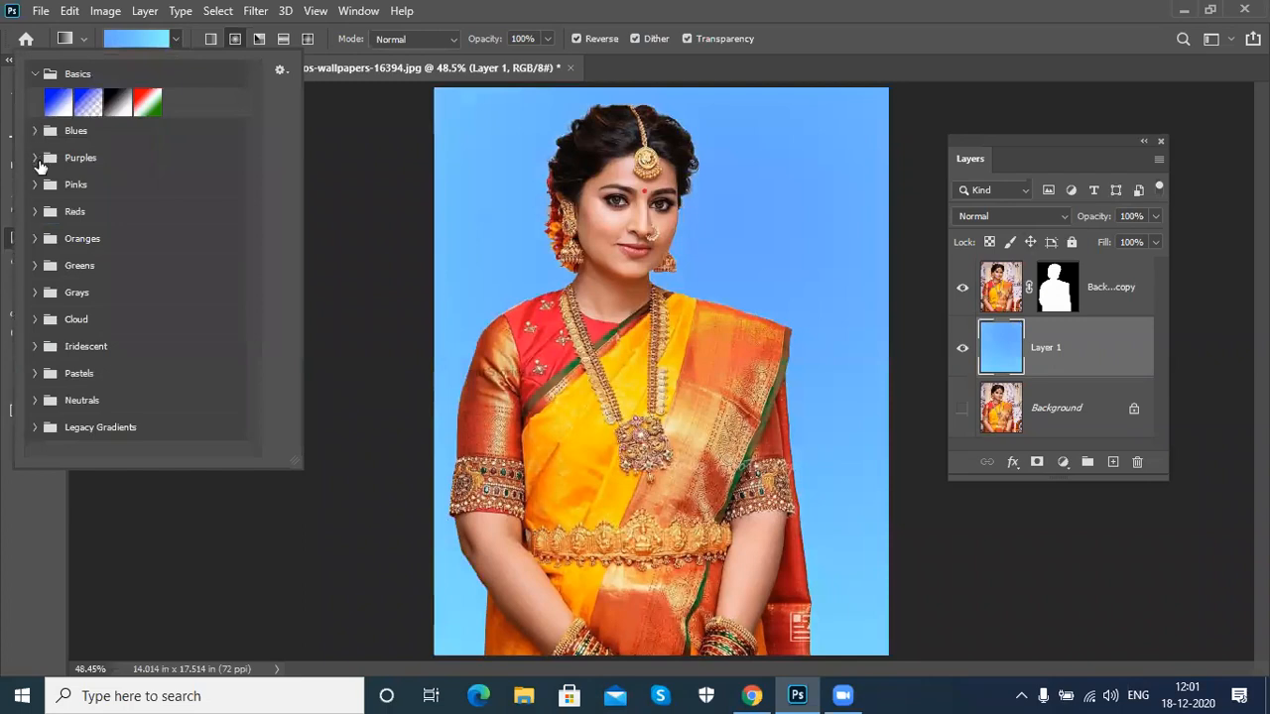
left_click(36, 159)
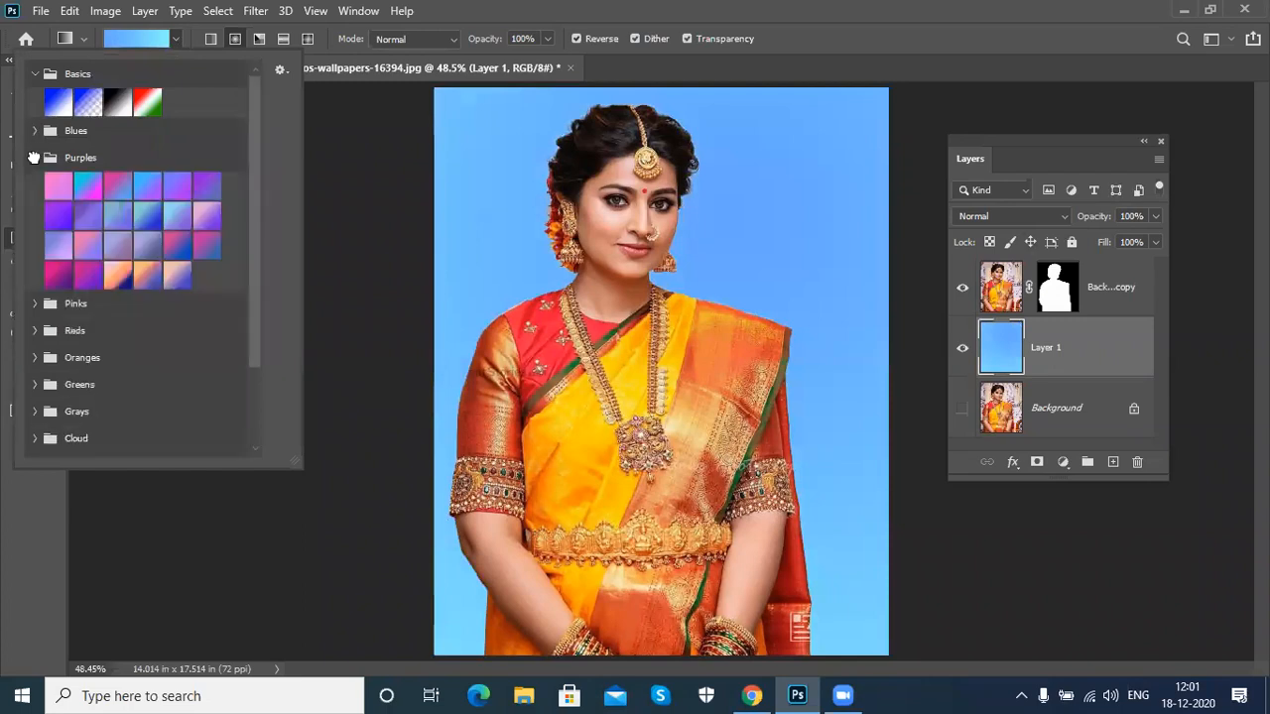
left_click(123, 190)
left_click(115, 283)
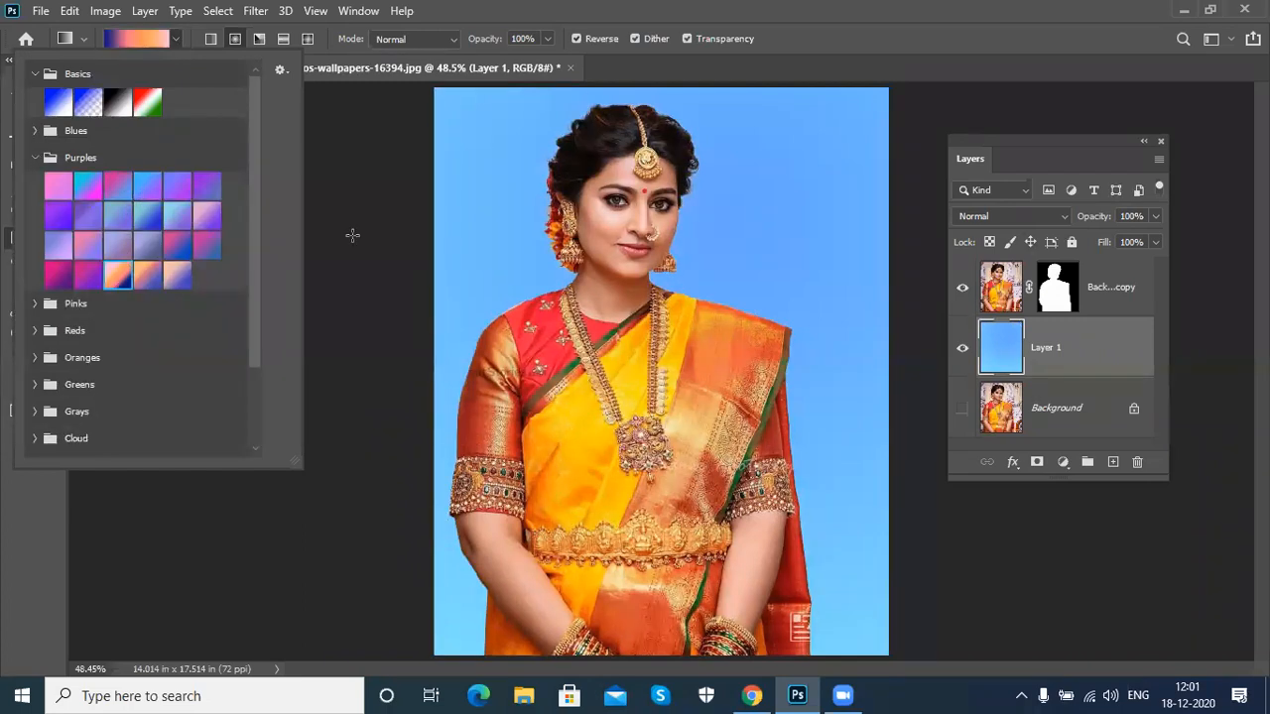
left_click(592, 96)
left_click_drag(649, 288, 889, 488)
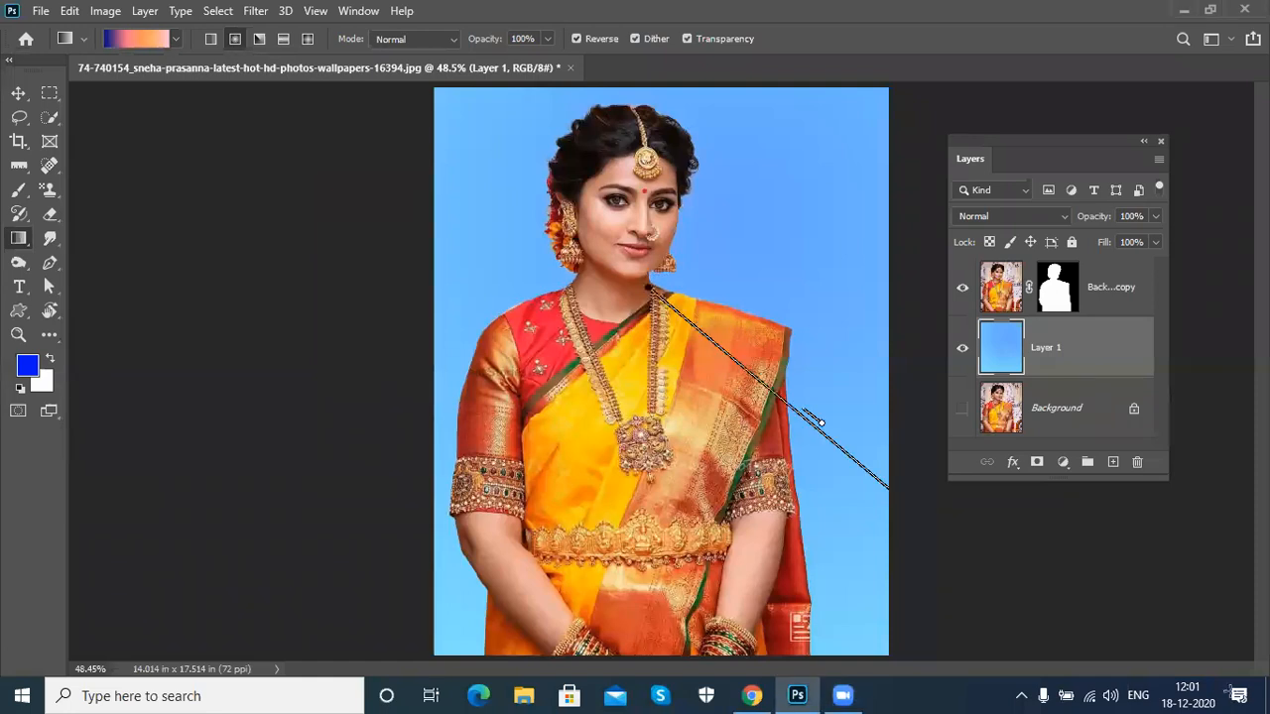
left_click_drag(821, 423, 825, 427)
left_click_drag(677, 289, 889, 437)
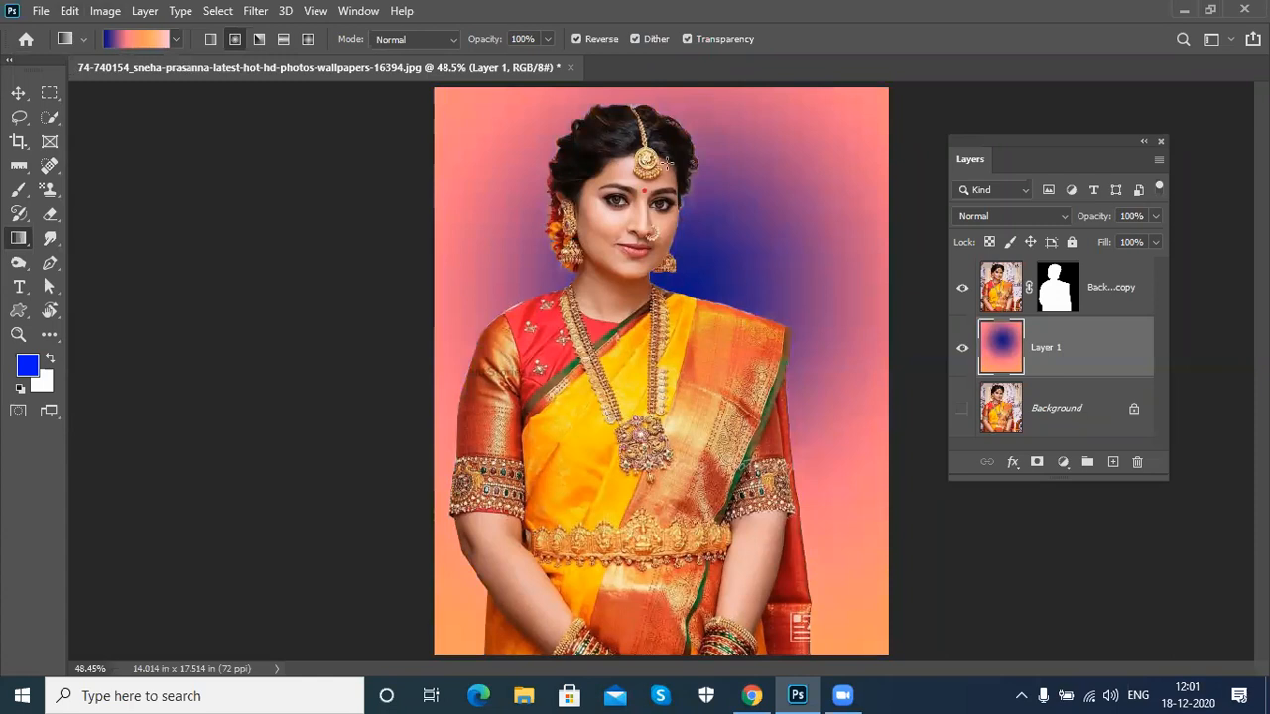
Step: Choose a white-to-pink gradient from the Pinks presets and apply it radially to Layer 1 from the woman's neck toward the lower corner
left_click(175, 39)
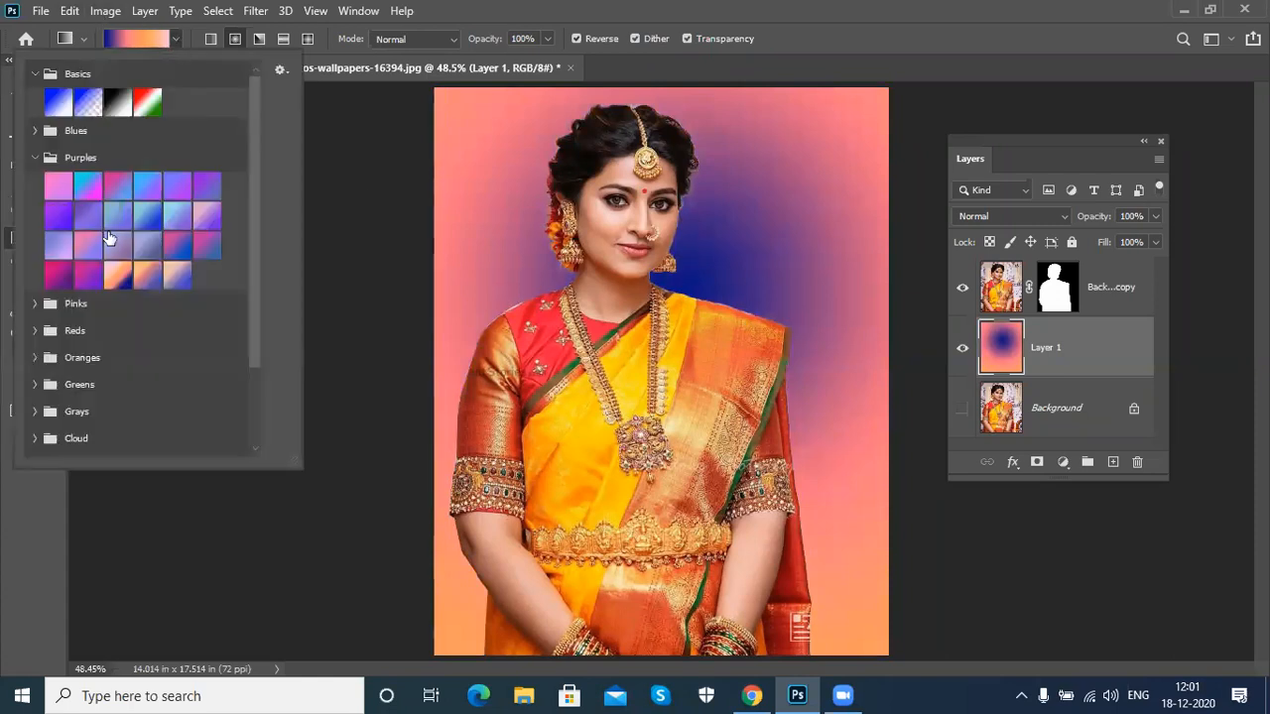
left_click(35, 159)
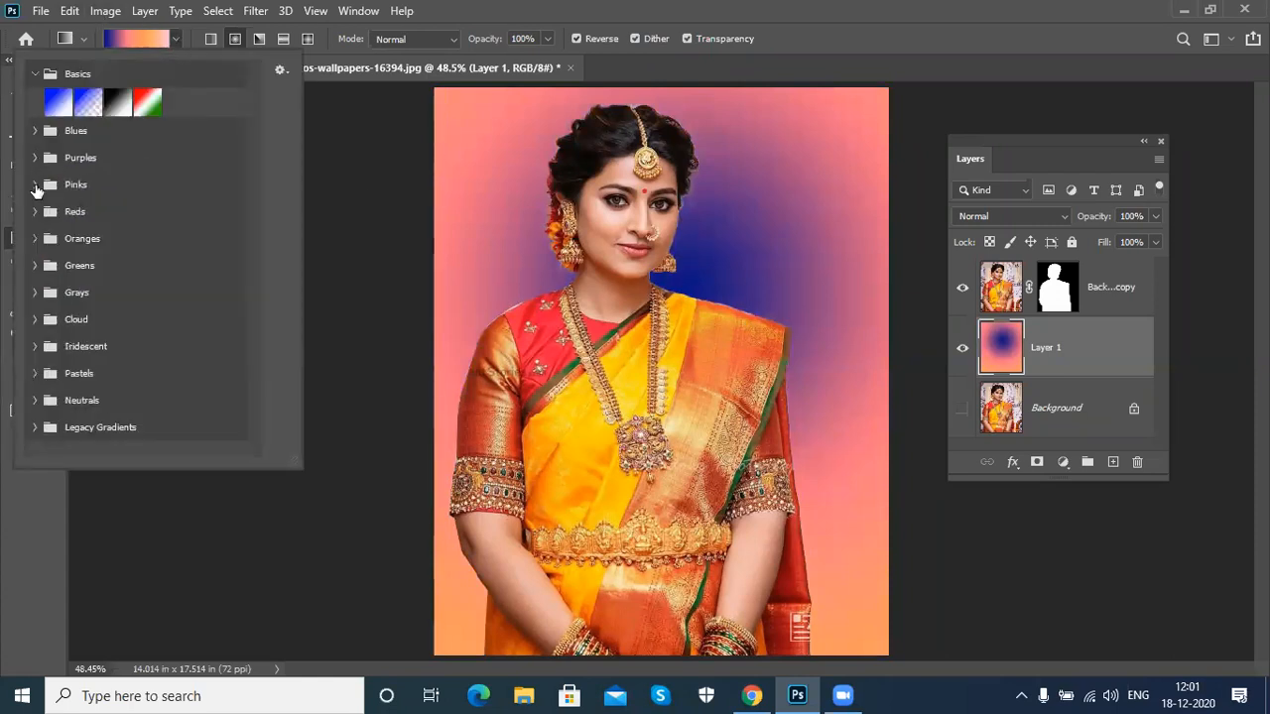
left_click(35, 184)
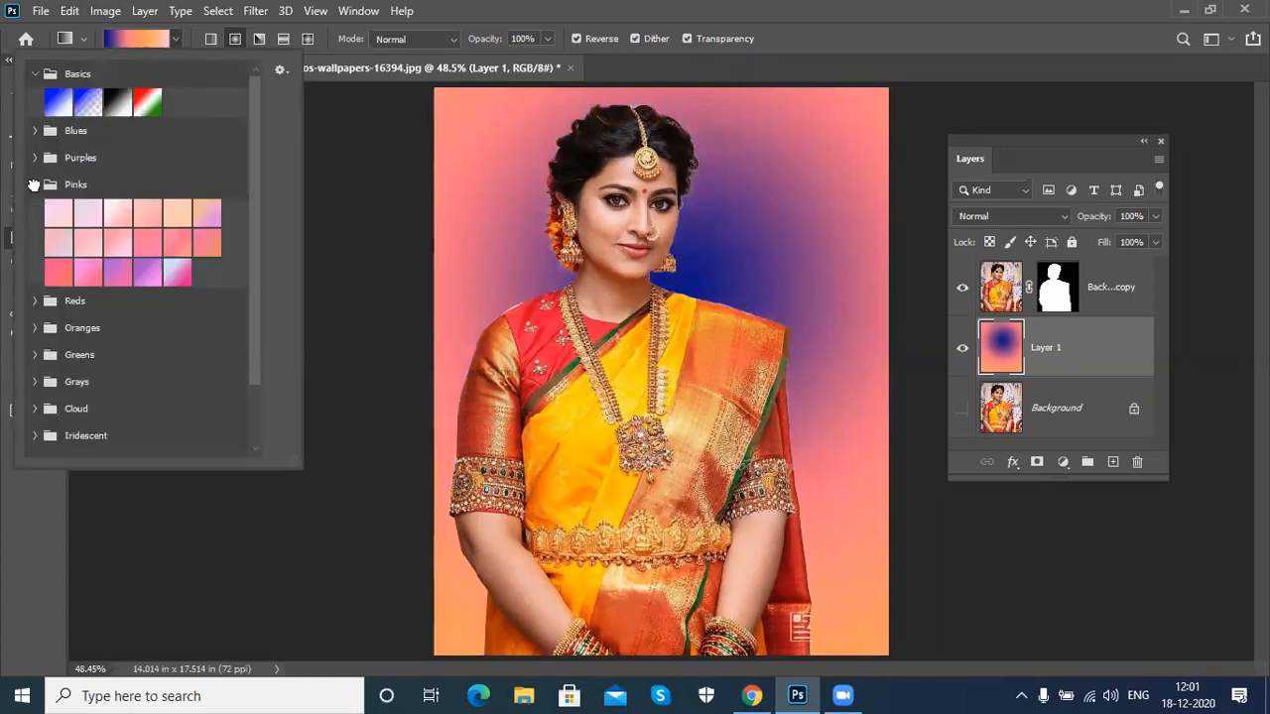
left_click(117, 213)
left_click(341, 172)
left_click_drag(616, 262, 1012, 650)
left_click_drag(660, 289, 956, 623)
left_click_drag(609, 301, 848, 486)
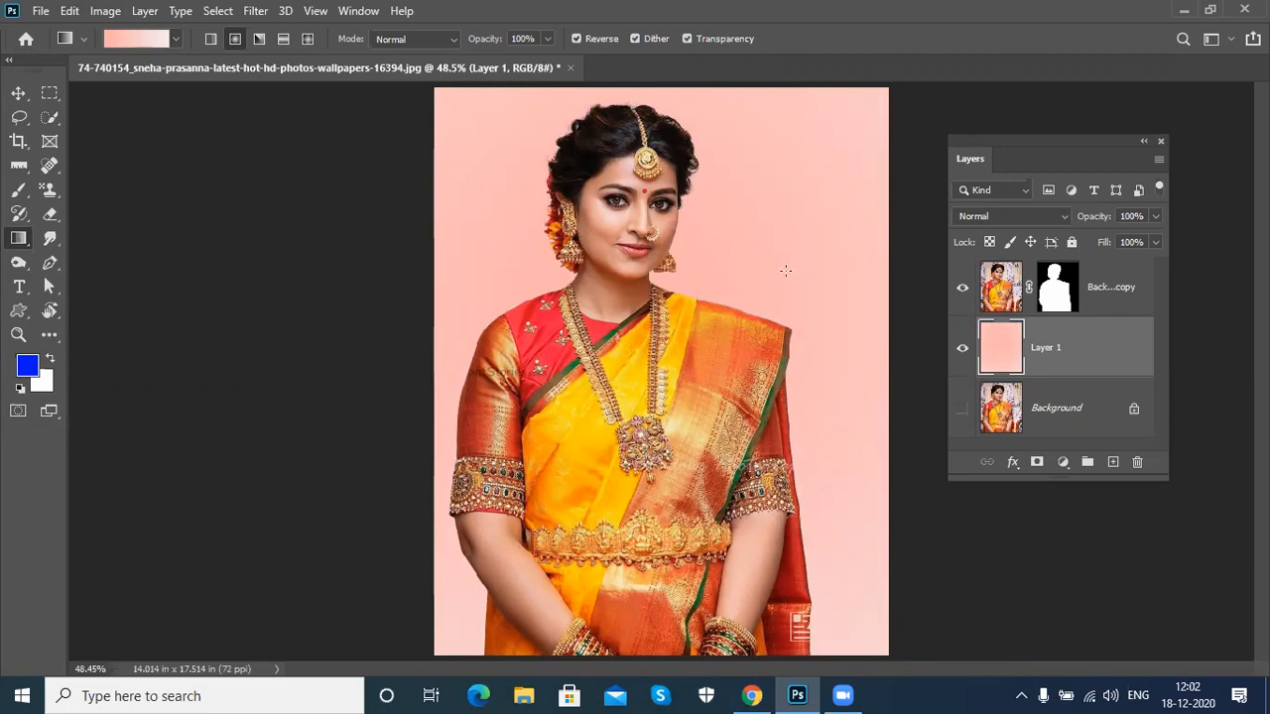
Step: Turn off Reverse and redraw the pink radial gradient from the woman's face past the photo's lower corner, with white at the centre
left_click(576, 38)
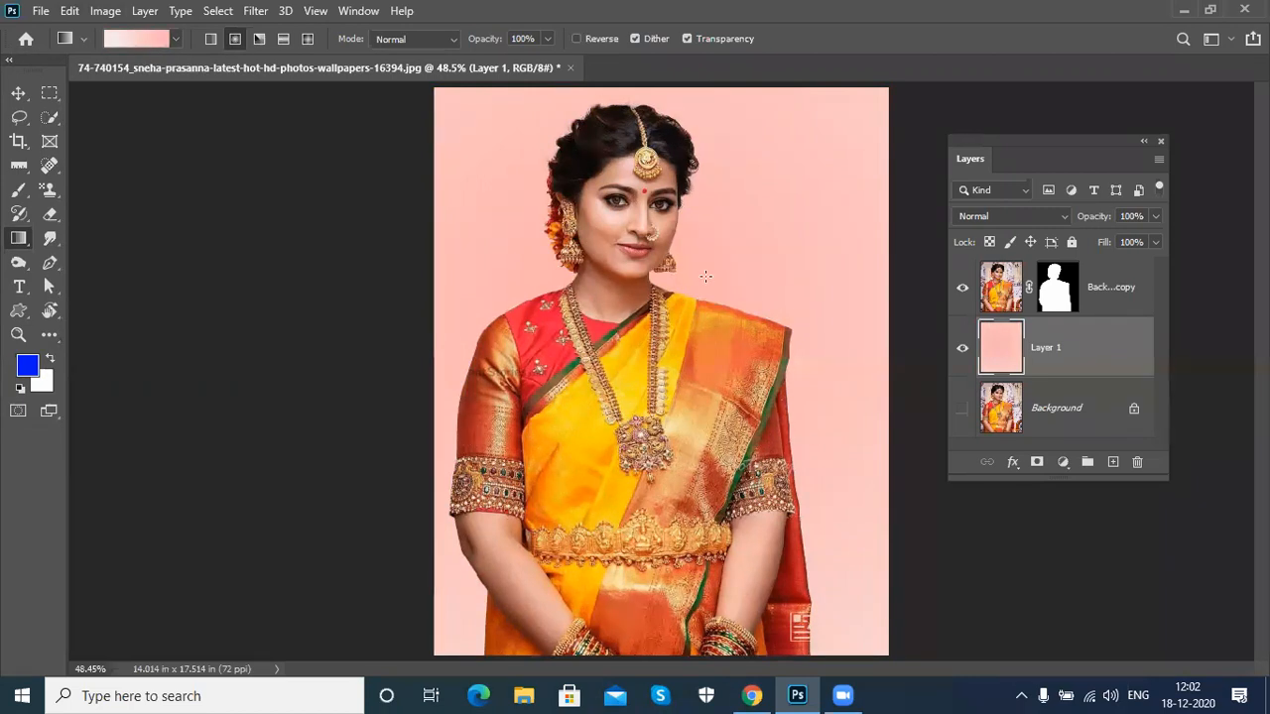
left_click_drag(643, 220, 823, 419)
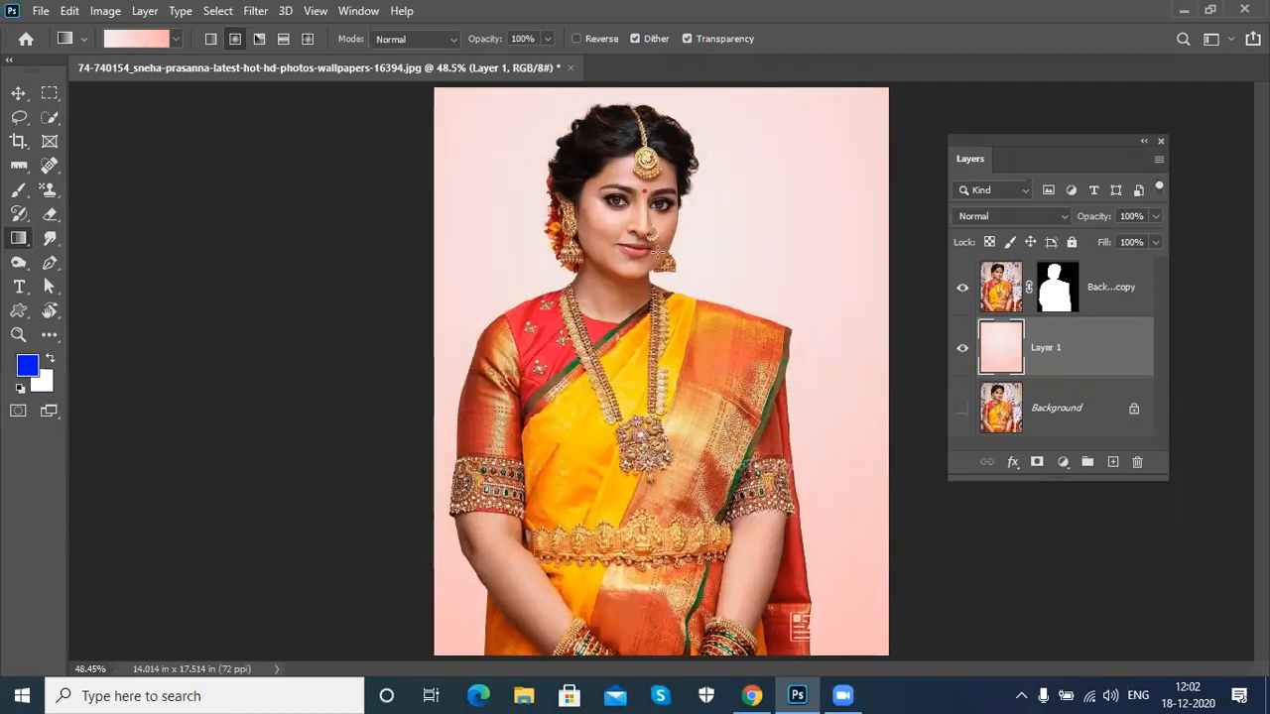
left_click_drag(617, 306, 967, 645)
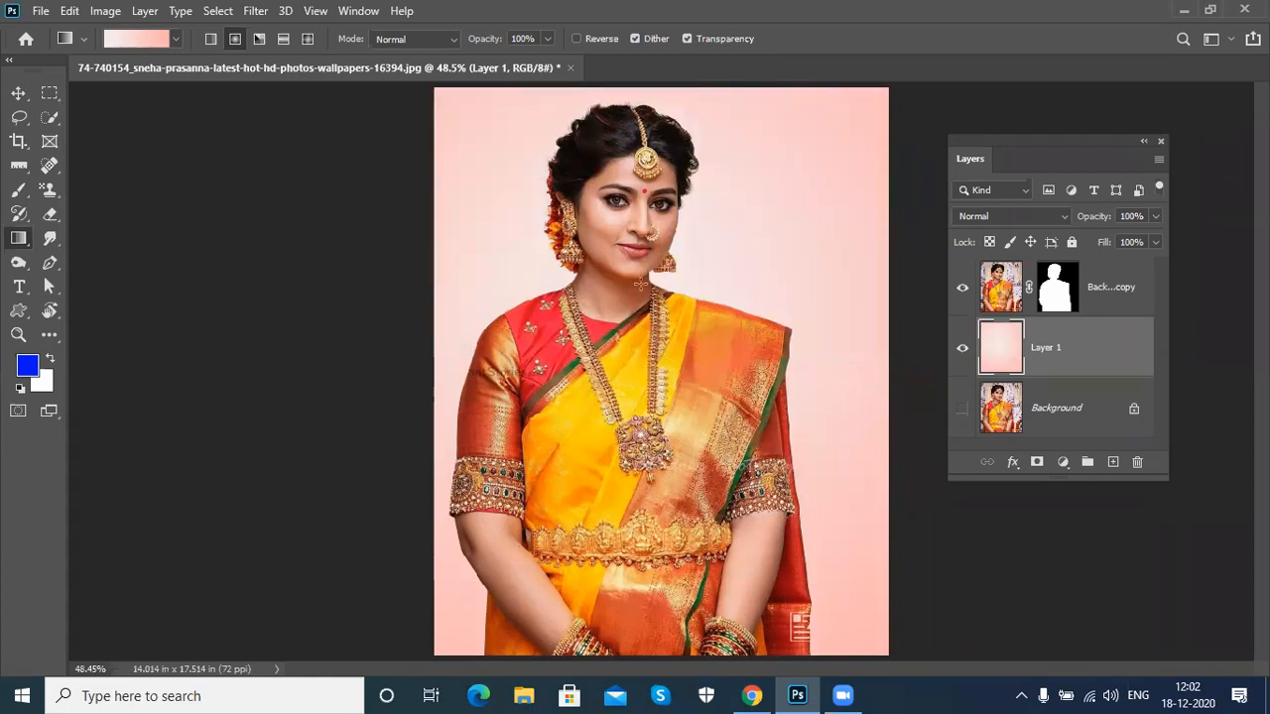
left_click_drag(633, 220, 933, 638)
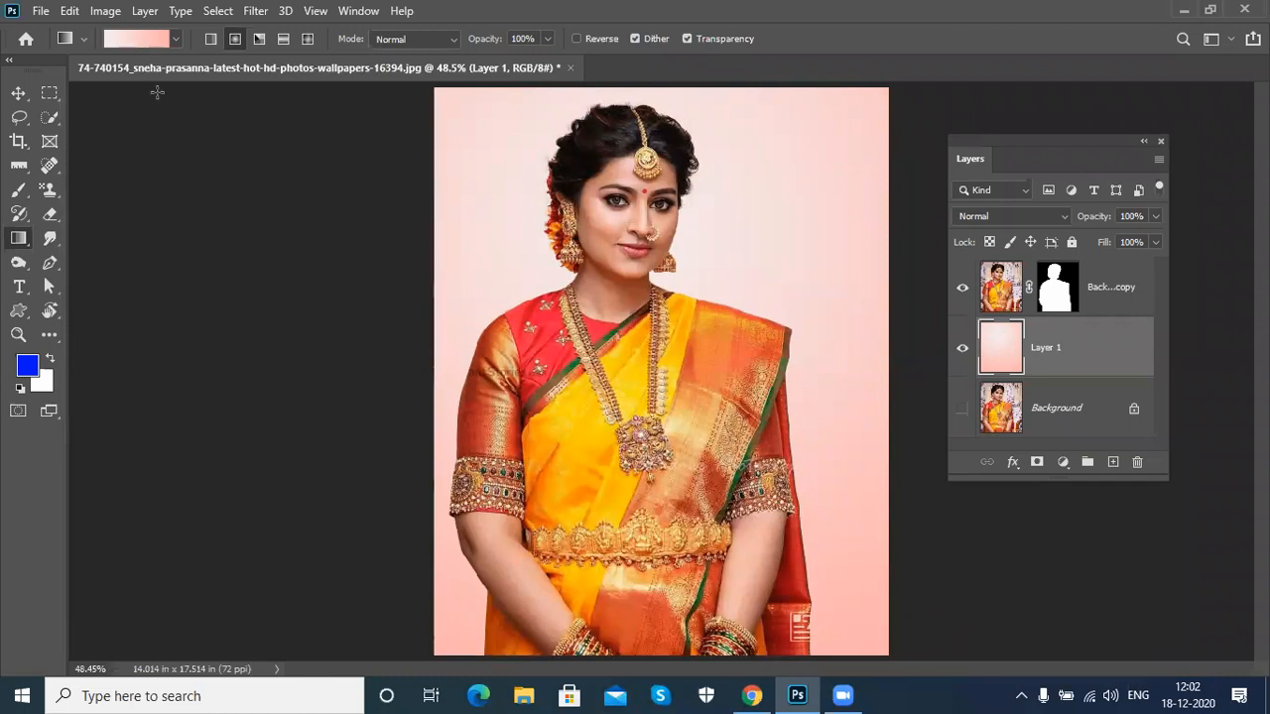
Step: Choose the peach-to-lilac gradient from the Pinks presets and apply it radially to Layer 1 from the woman's face past the lower corner
left_click(176, 41)
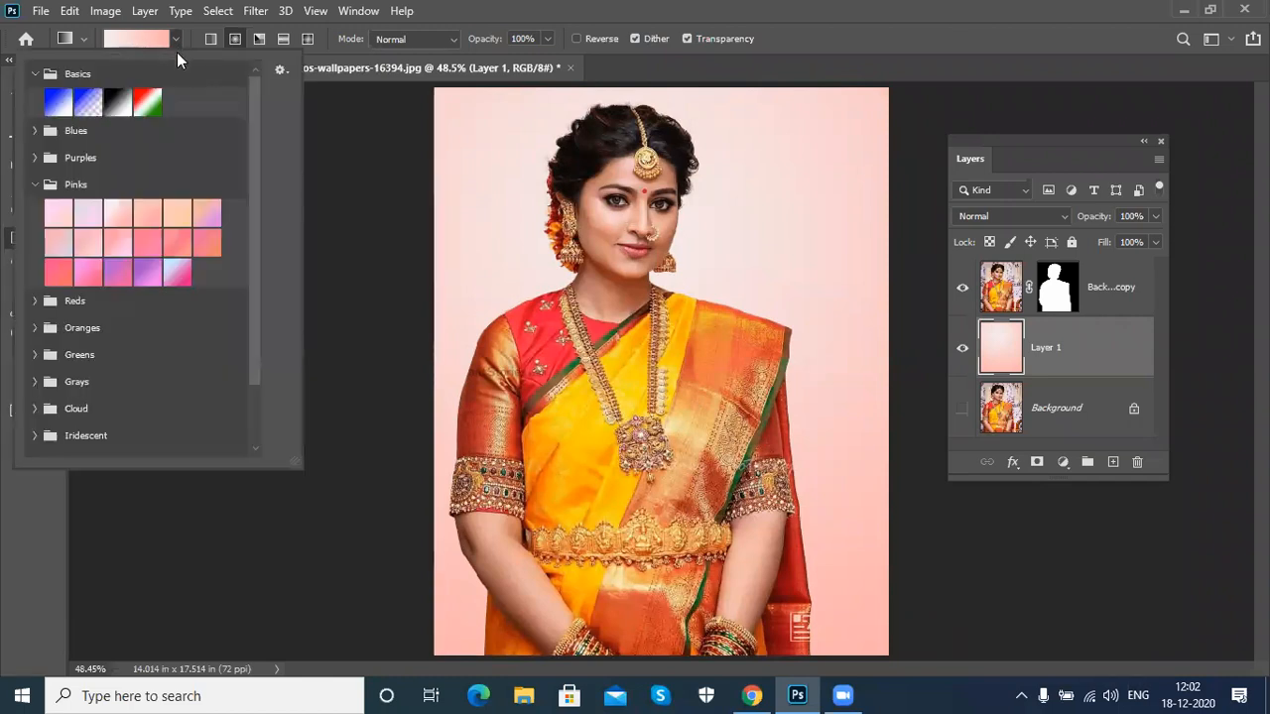
left_click(208, 217)
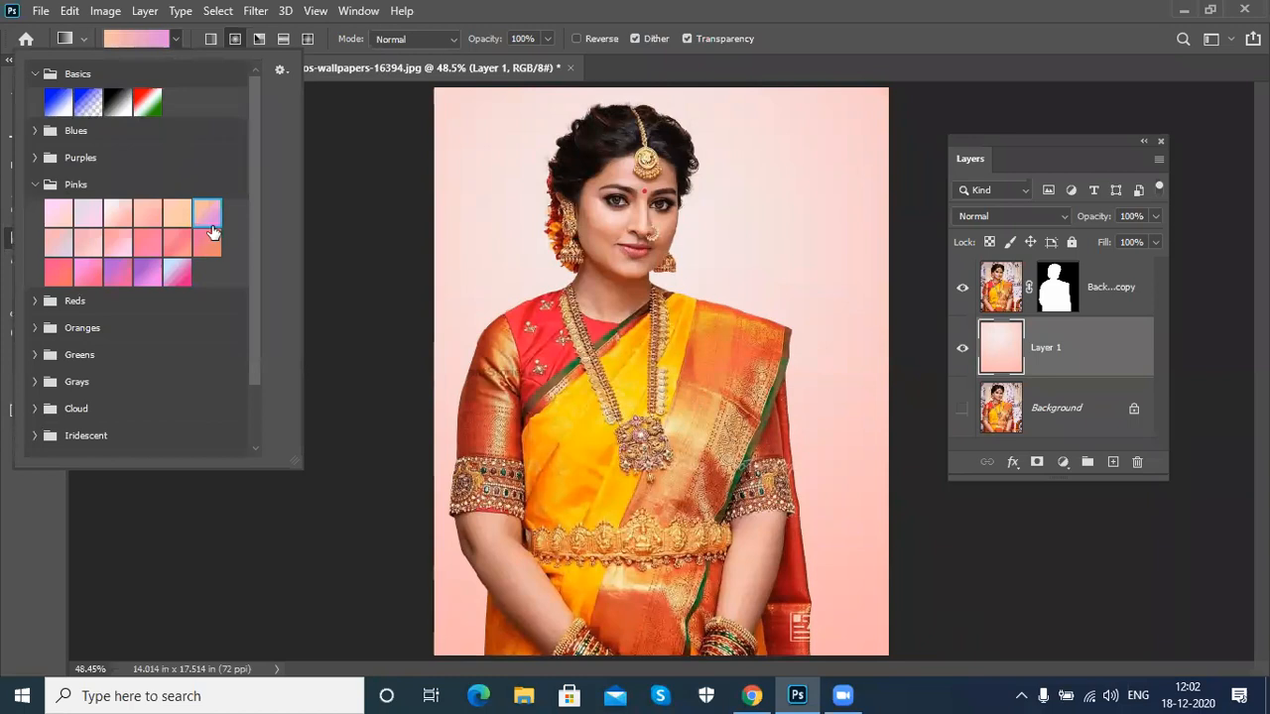
left_click(397, 282)
left_click_drag(647, 234, 972, 629)
left_click_drag(645, 234, 888, 524)
left_click_drag(607, 242, 1173, 643)
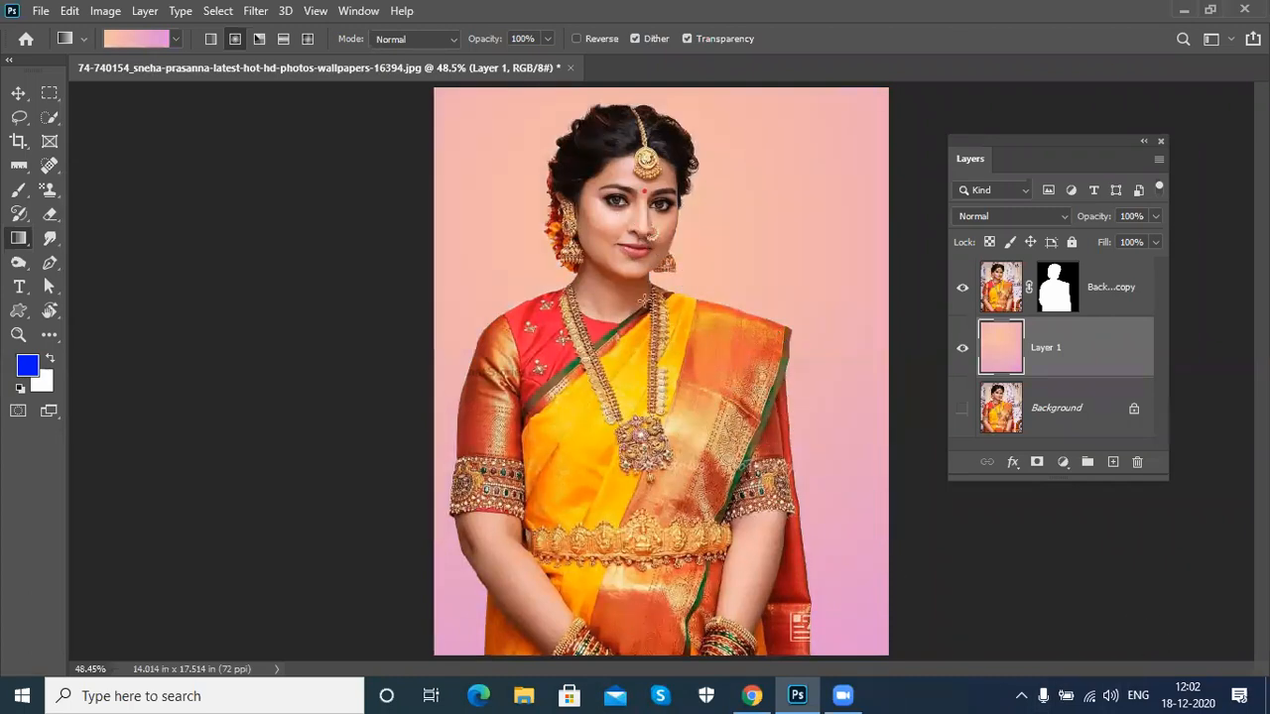
Step: Redraw the peach-to-lilac radial gradient from the woman's neck, trying shorter and longer spreads toward the lower corner of the photo
left_click_drag(631, 300, 972, 520)
left_click_drag(639, 301, 916, 566)
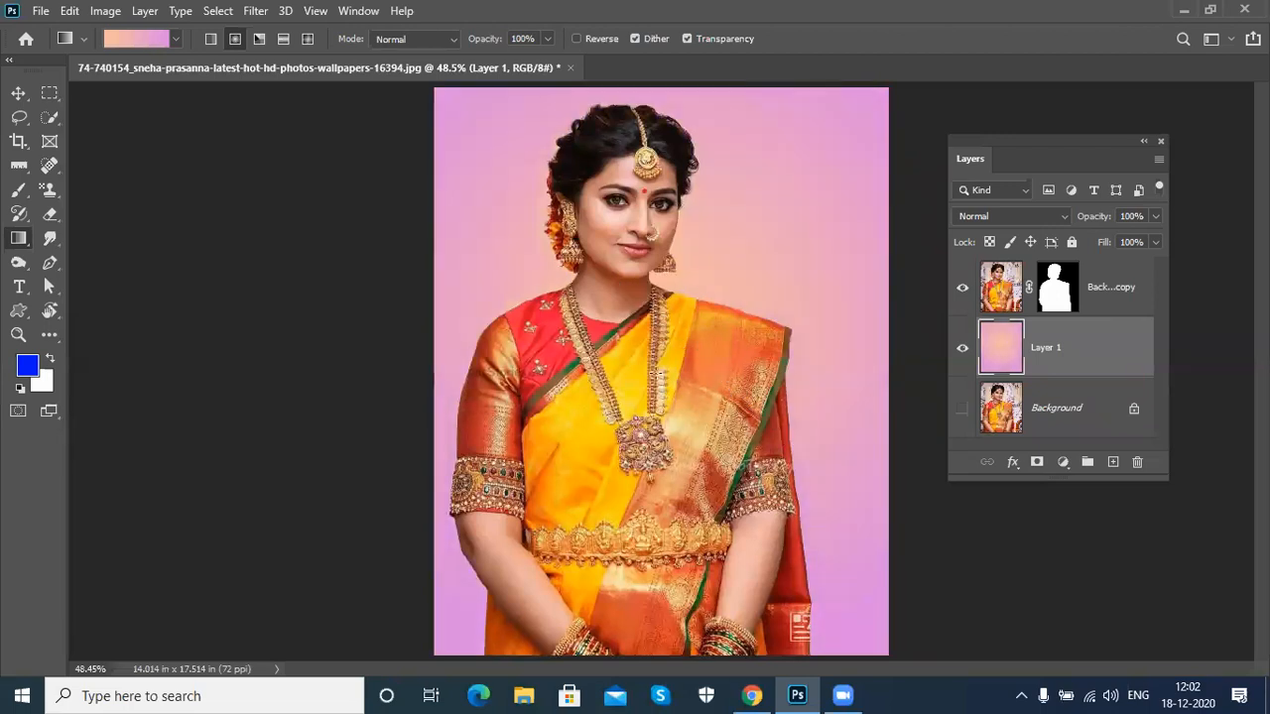
left_click_drag(593, 262, 990, 675)
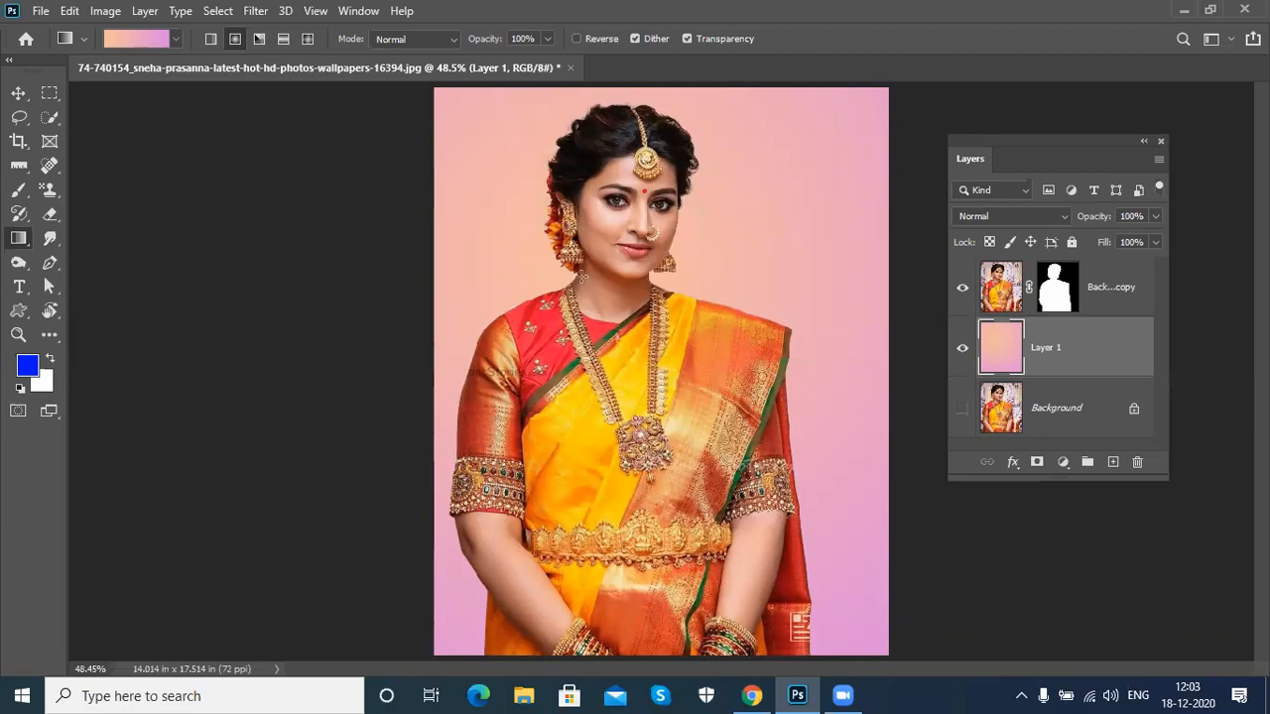
Step: Choose the purple-to-pink gradient from the Reds presets and apply it radially to Layer 1 from outside the lower sleeve past the opposite upper corner
left_click(175, 40)
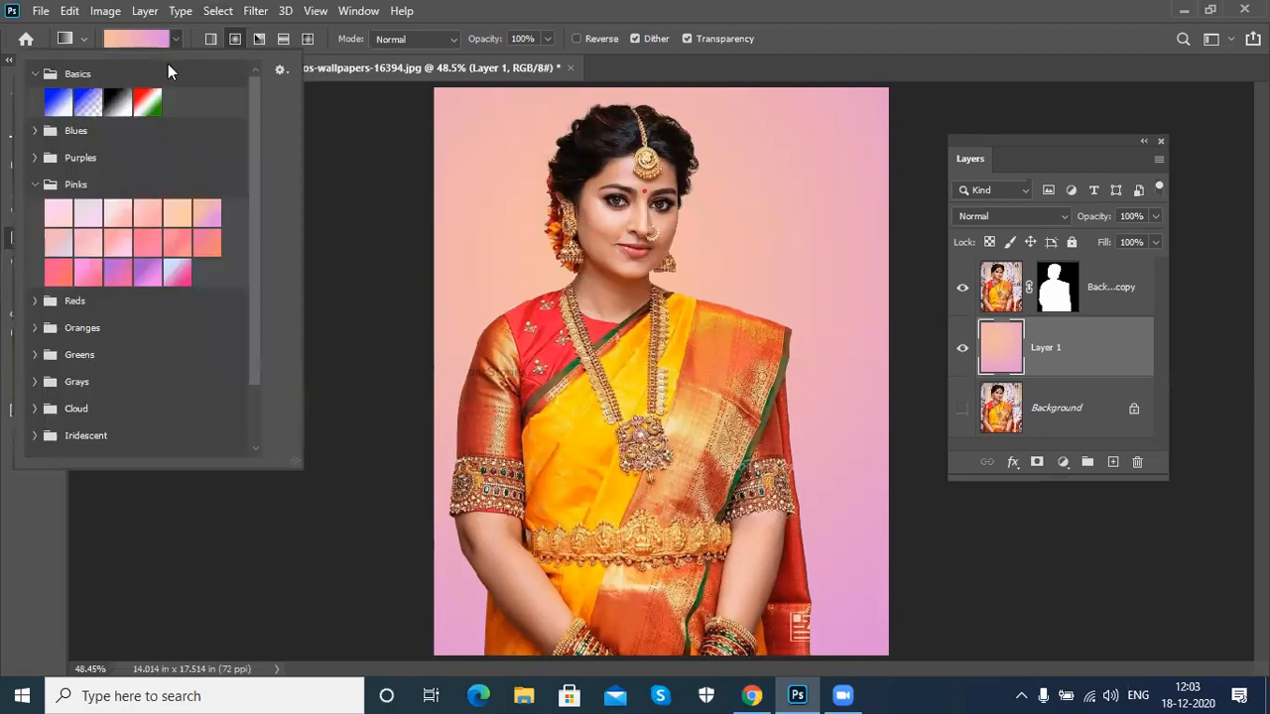
left_click(34, 184)
left_click(34, 213)
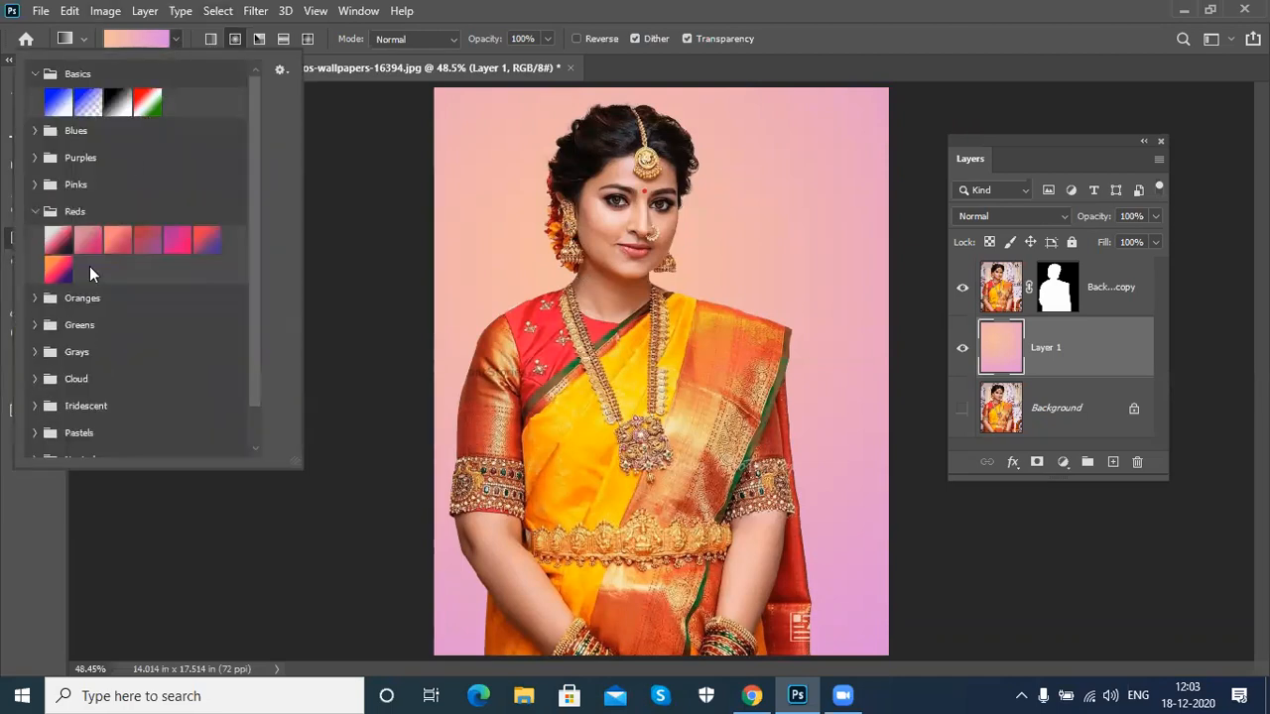
left_click(183, 240)
left_click(621, 367)
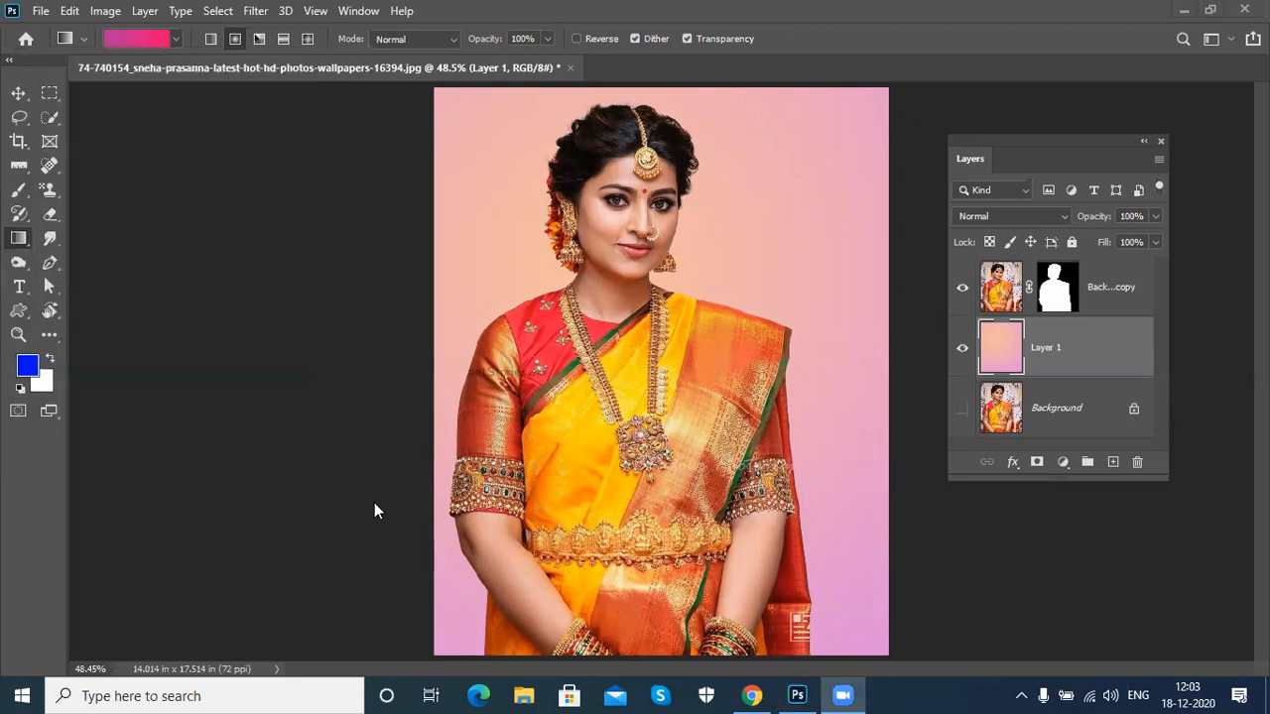
left_click_drag(713, 281, 883, 213)
left_click_drag(352, 433, 981, 74)
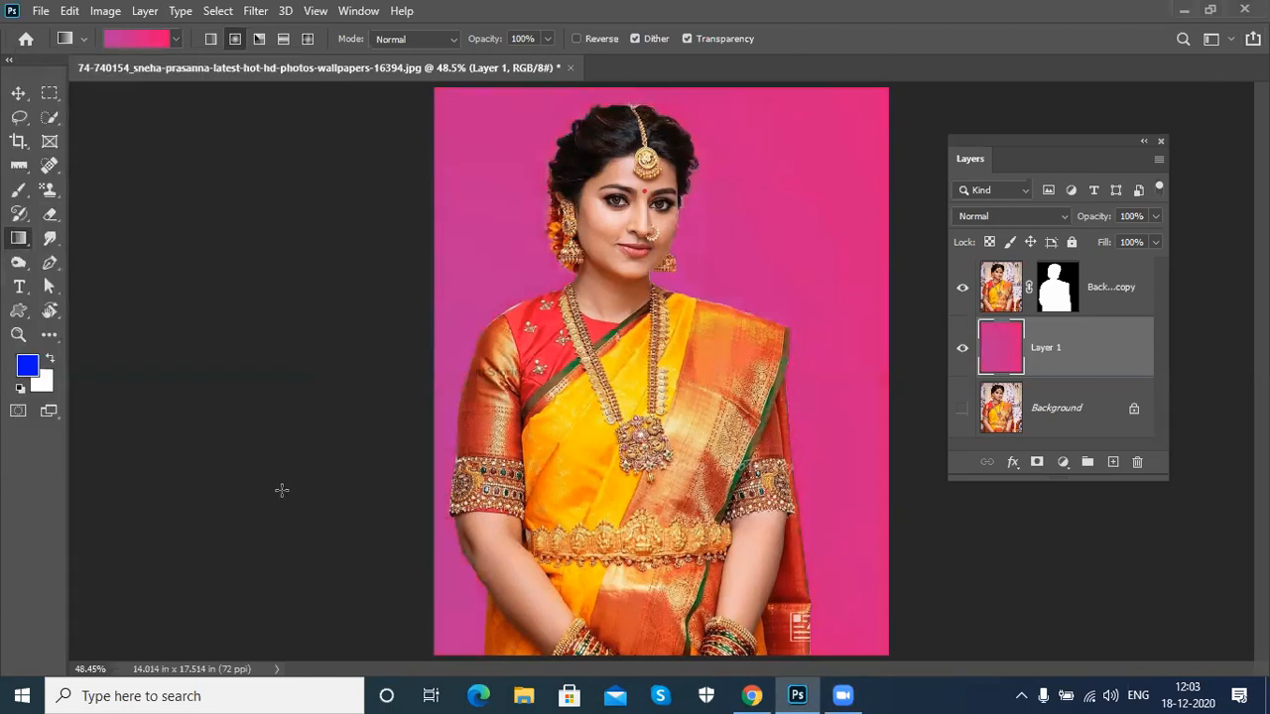
left_click_drag(205, 539, 1037, 77)
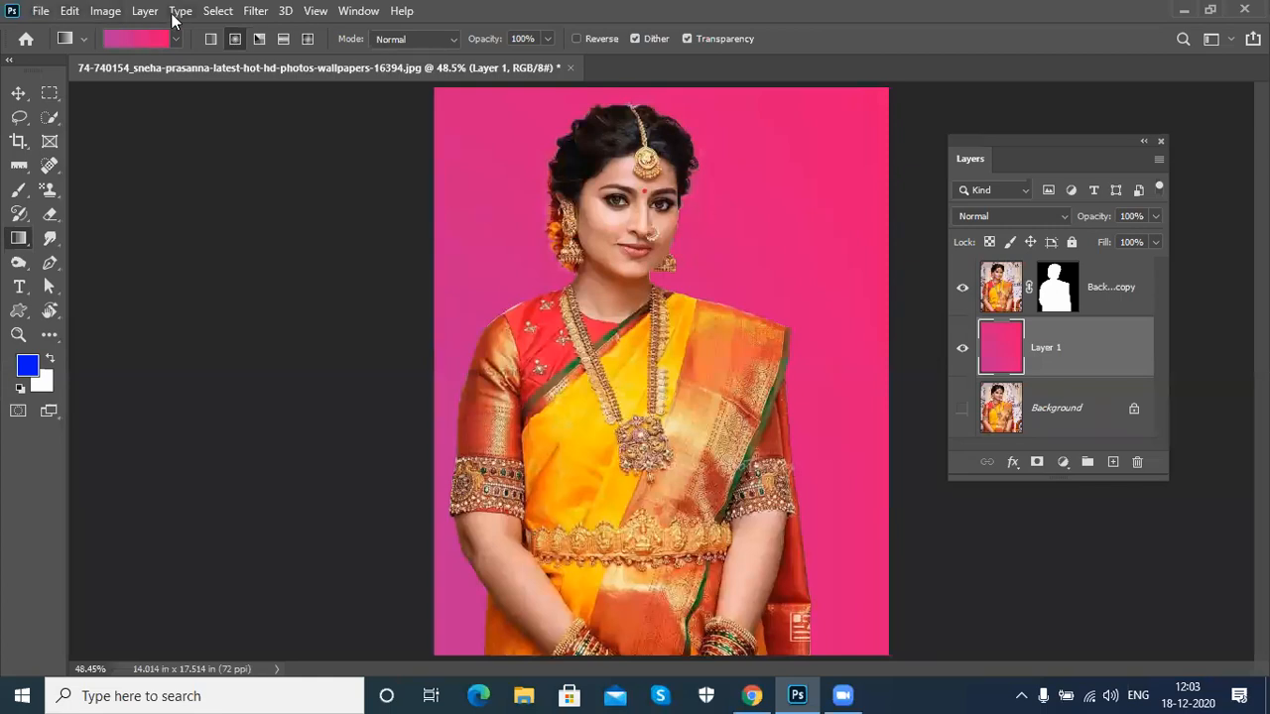
left_click(205, 19)
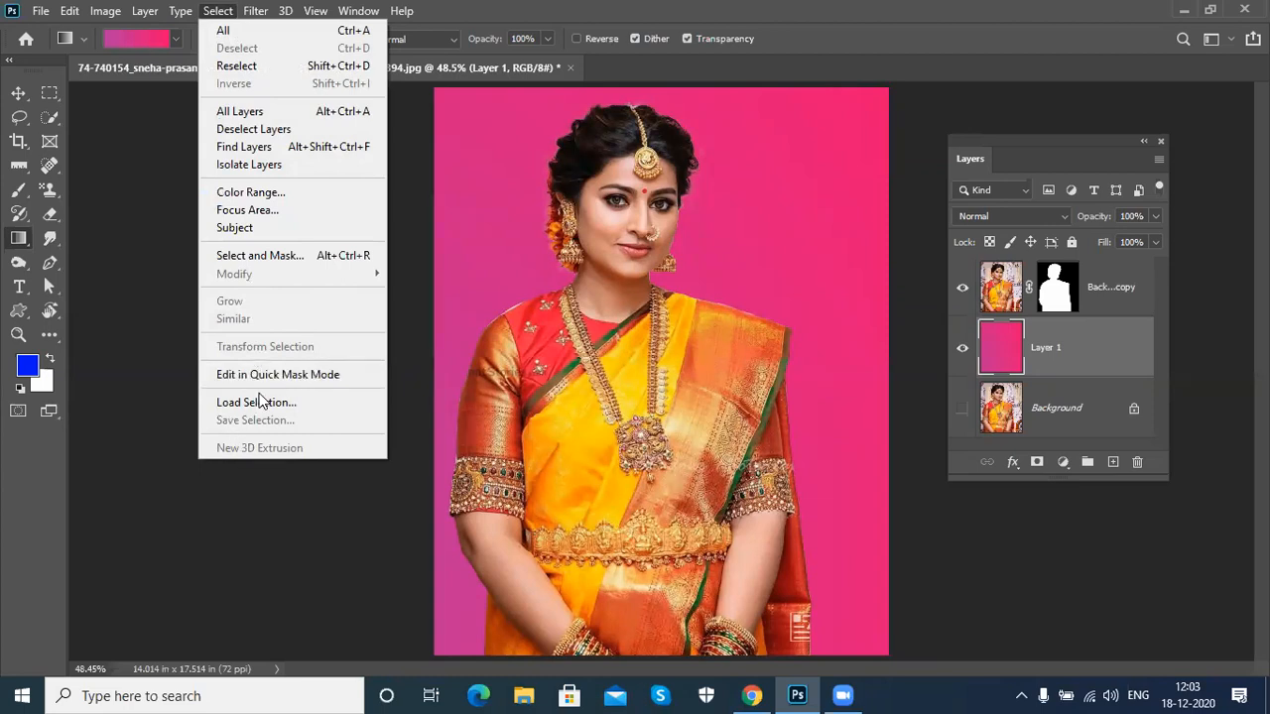
left_click(105, 12)
left_click(104, 11)
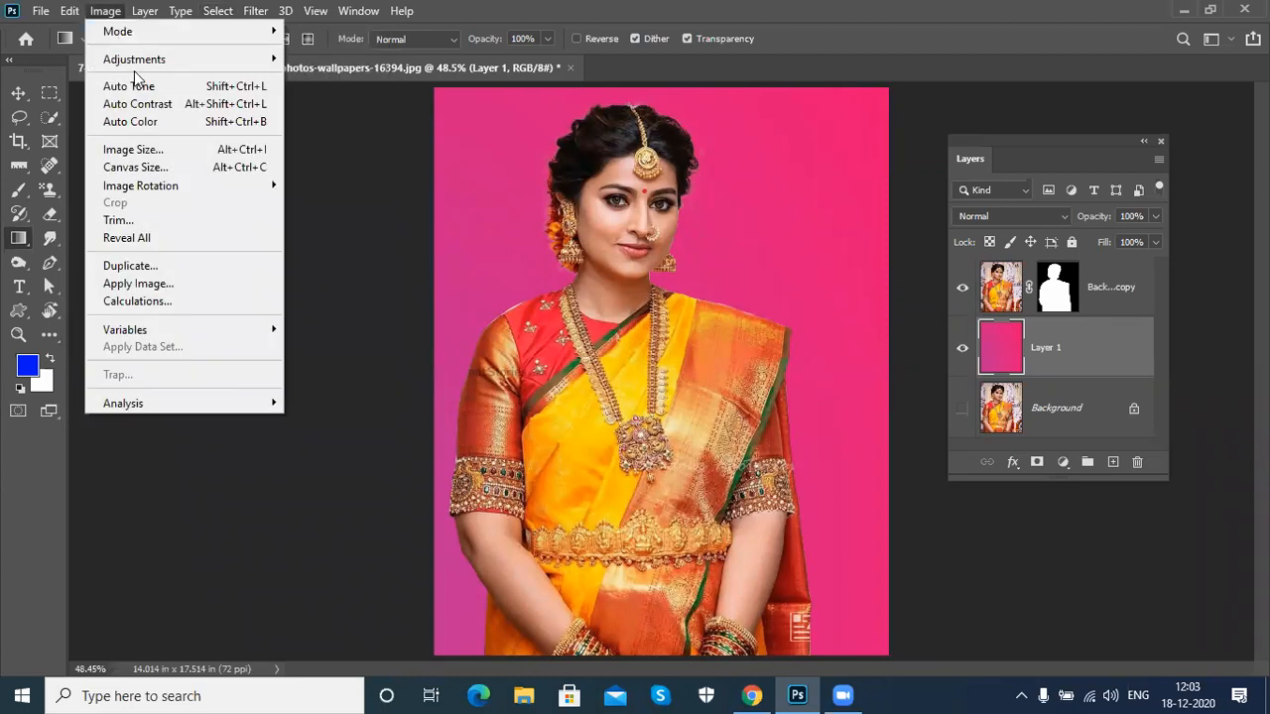
mouse_move(138, 67)
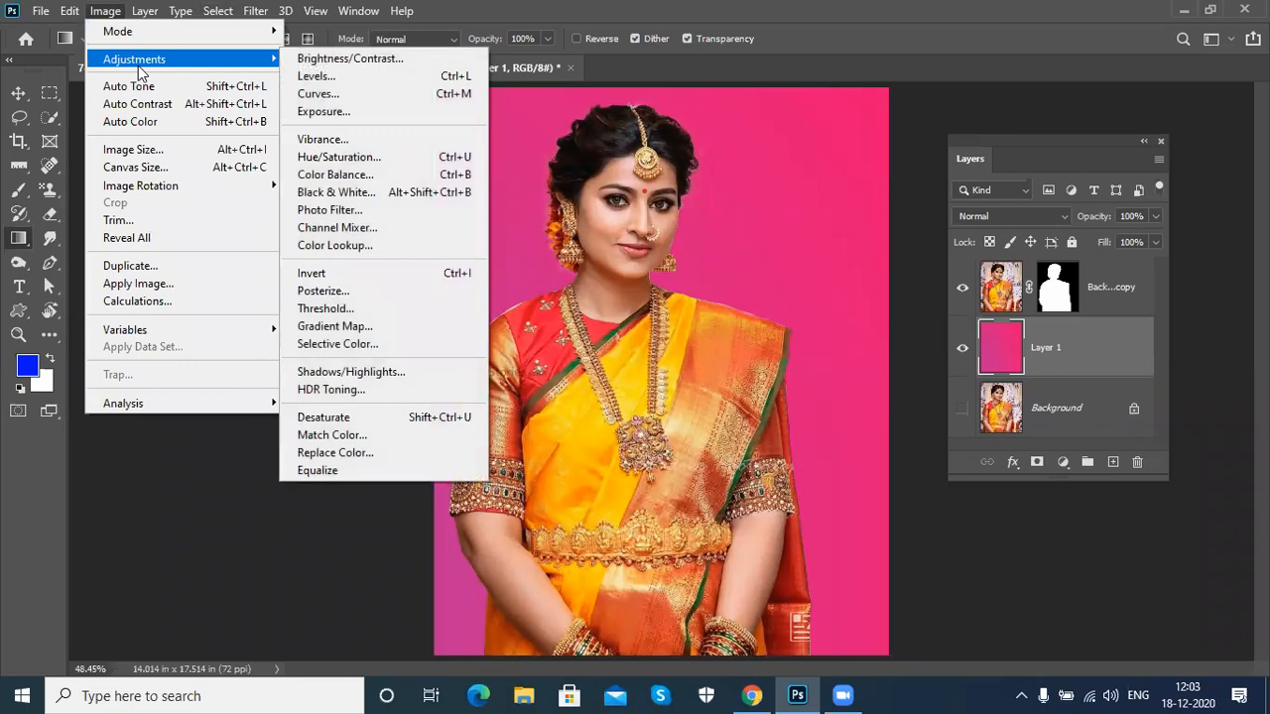
left_click(110, 14)
left_click(313, 12)
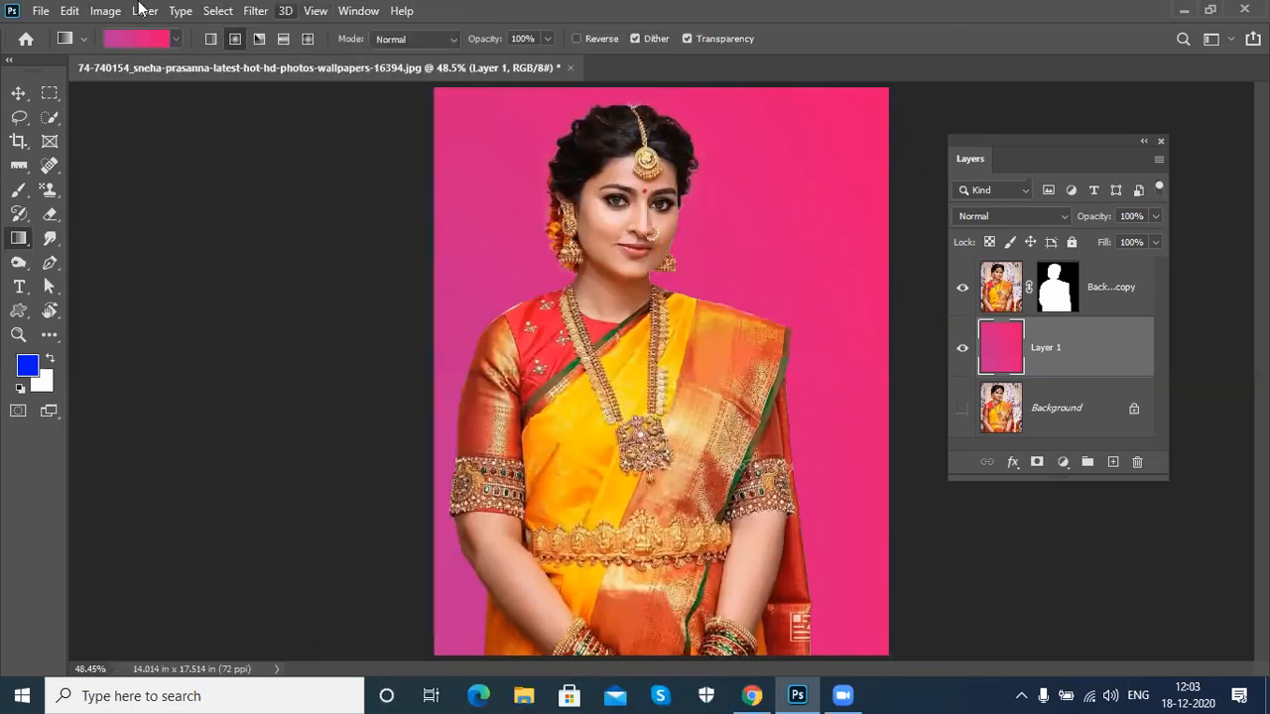
left_click(79, 12)
left_click(67, 11)
left_click(104, 11)
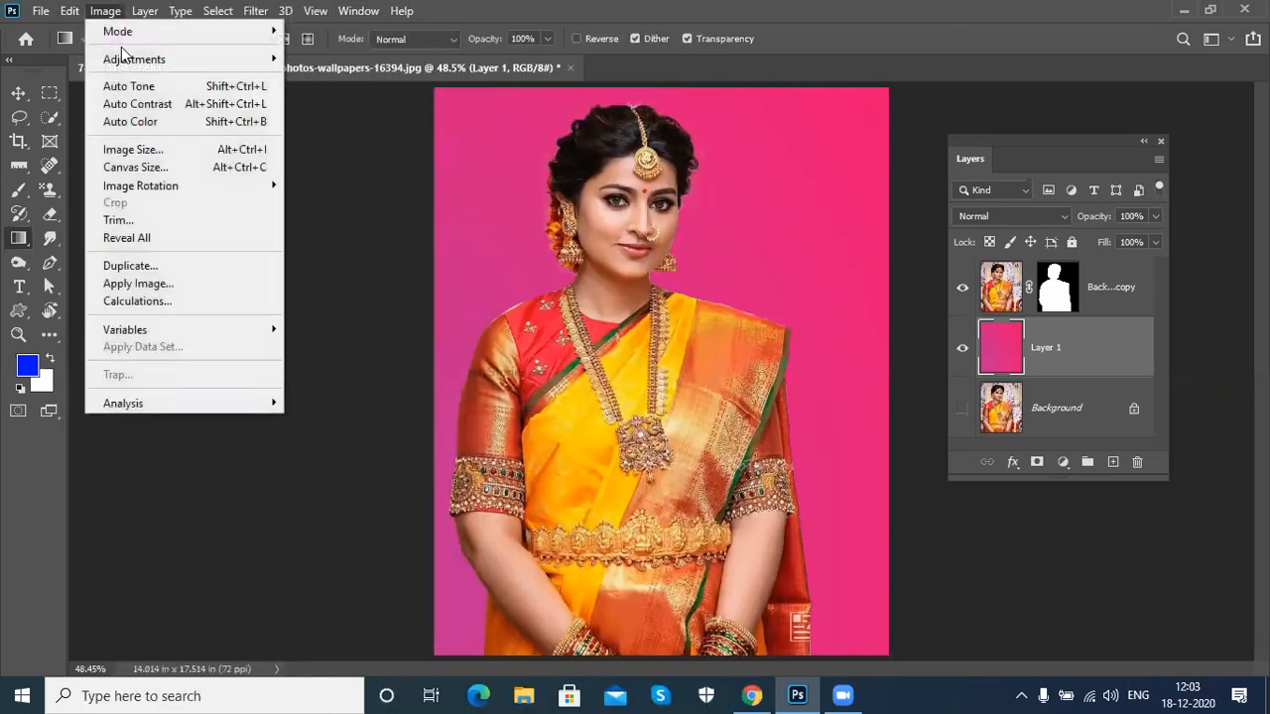
mouse_move(124, 62)
left_click(105, 11)
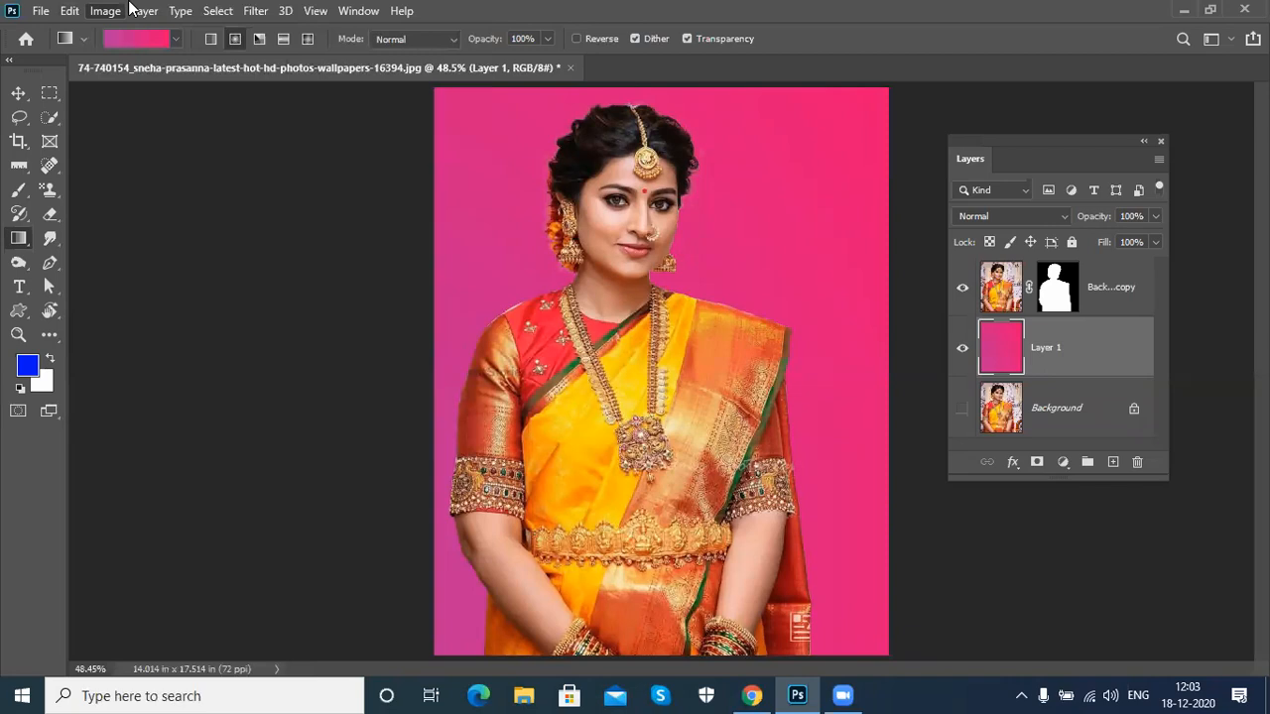
left_click(145, 11)
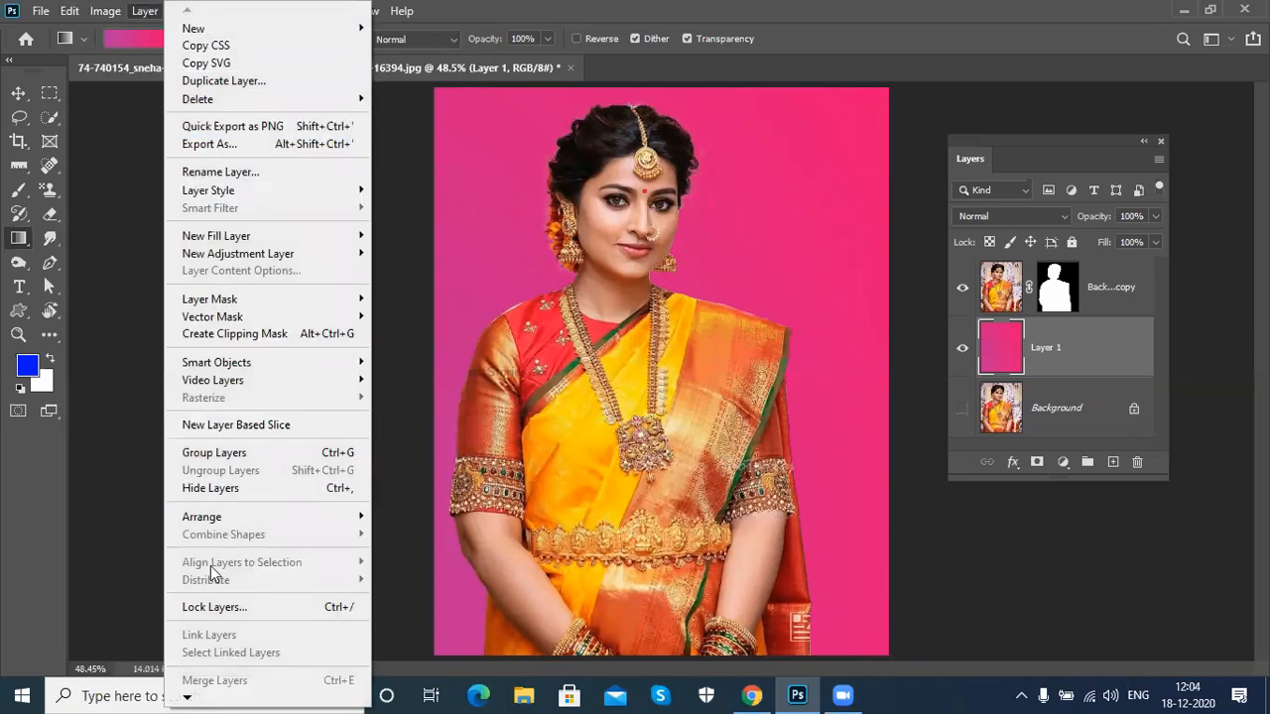
left_click(145, 14)
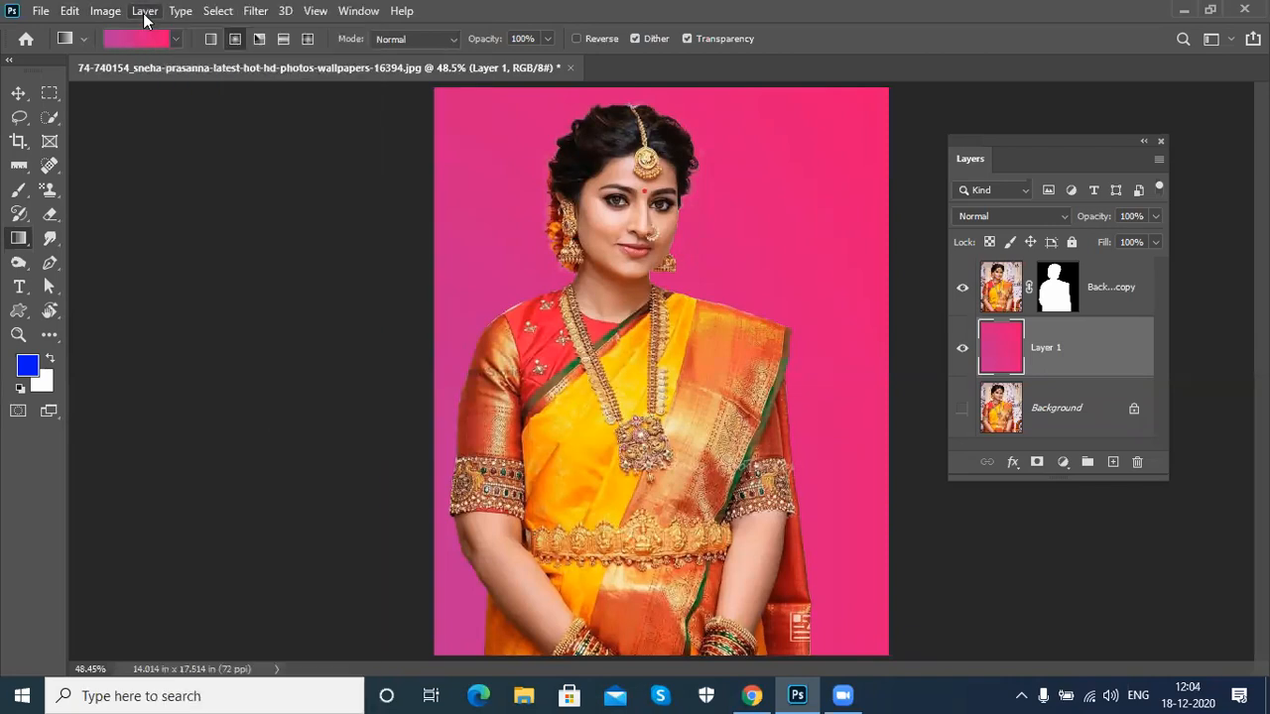
left_click(222, 14)
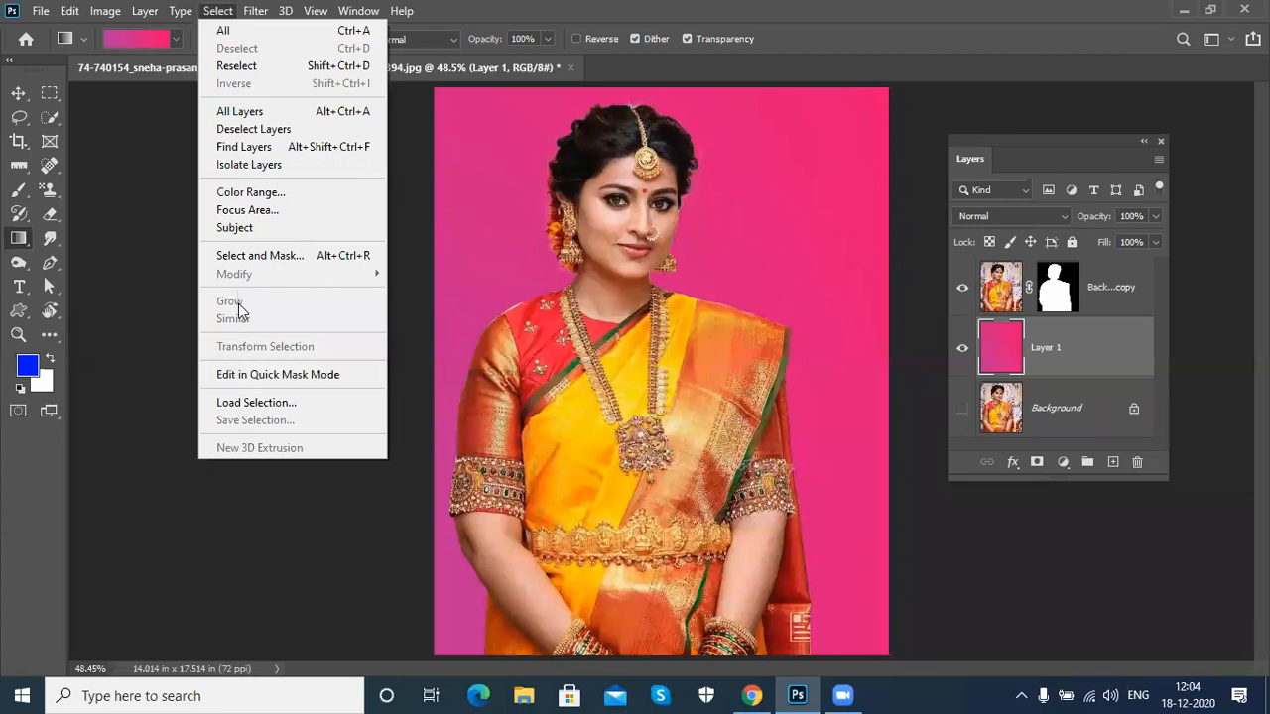
left_click(315, 14)
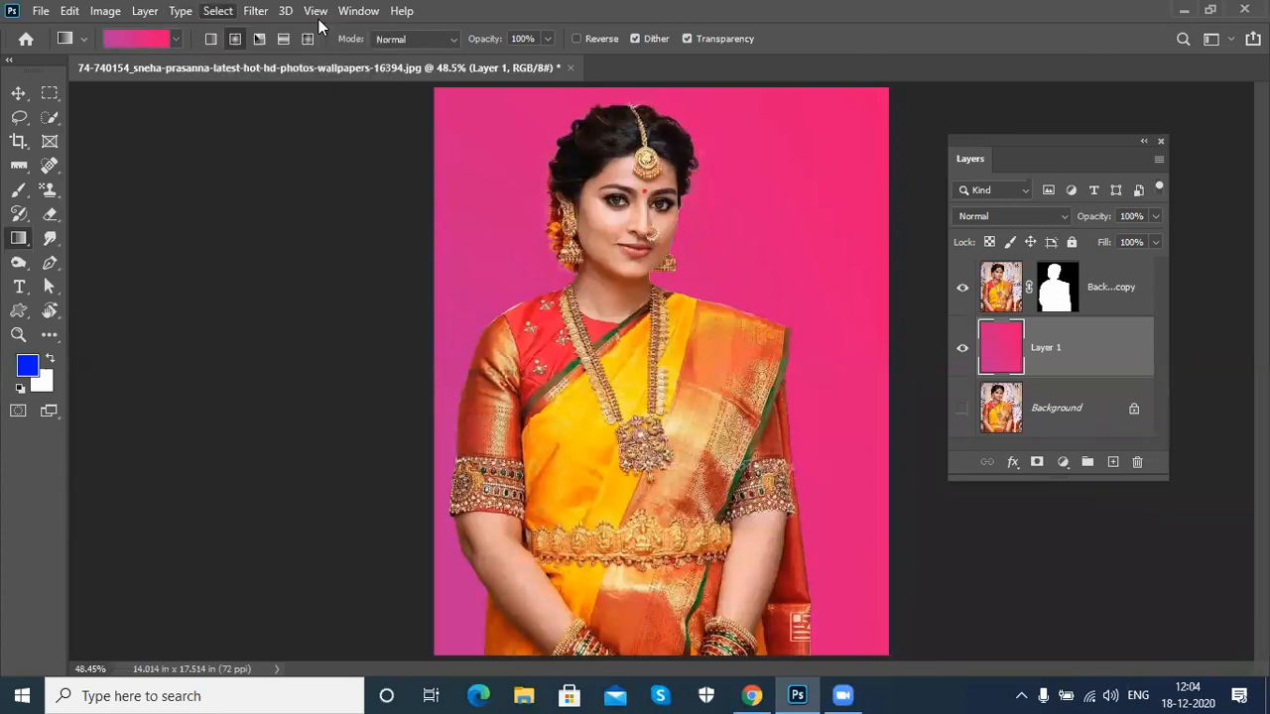
left_click(316, 14)
mouse_move(358, 11)
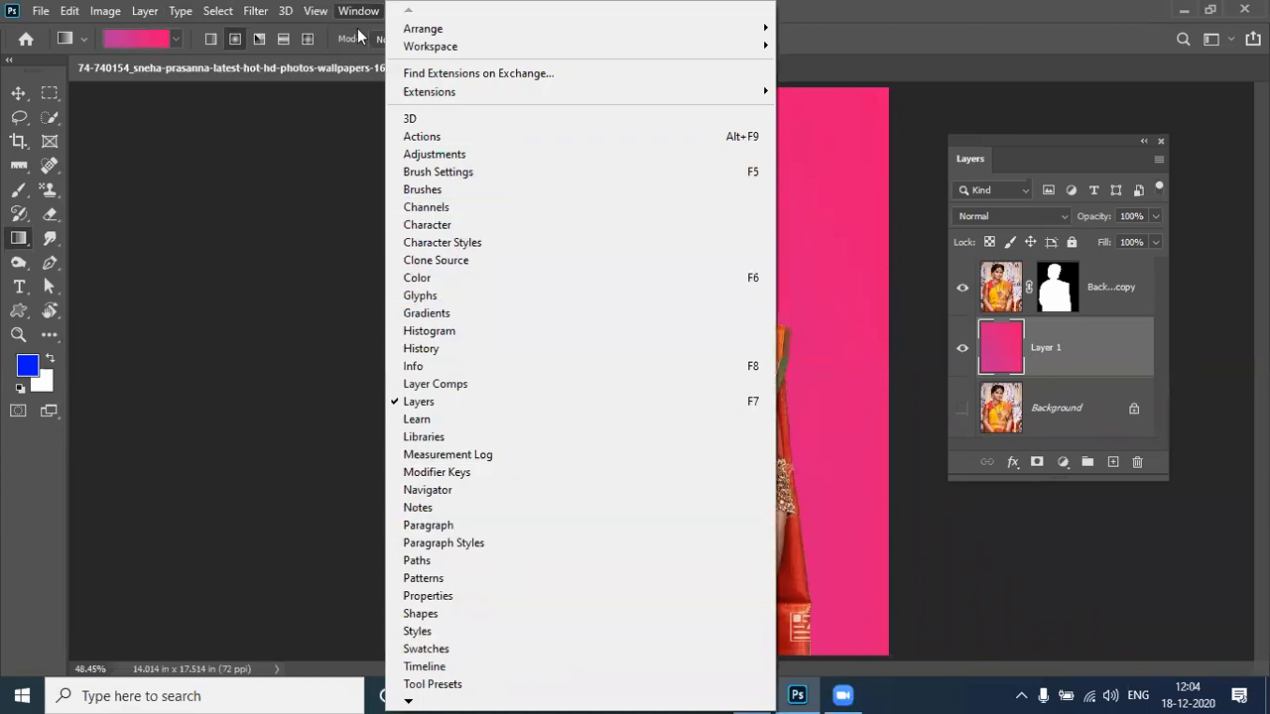
left_click(358, 30)
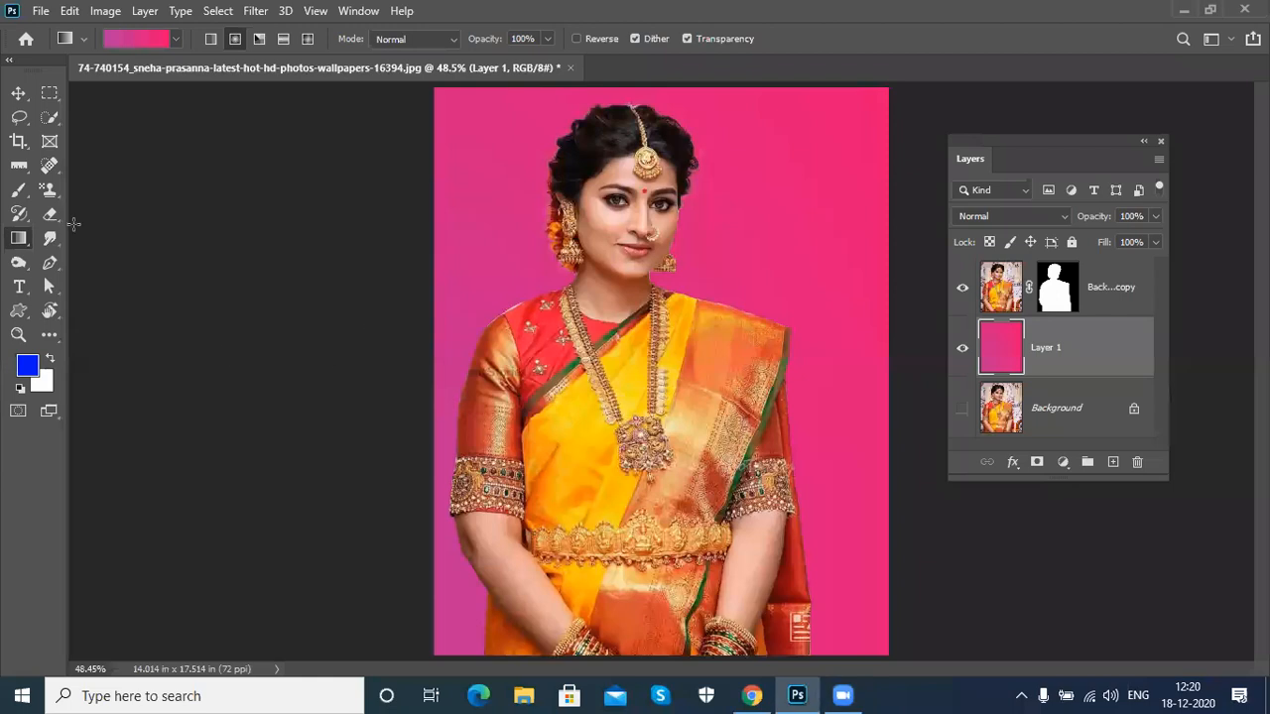
left_click(18, 94)
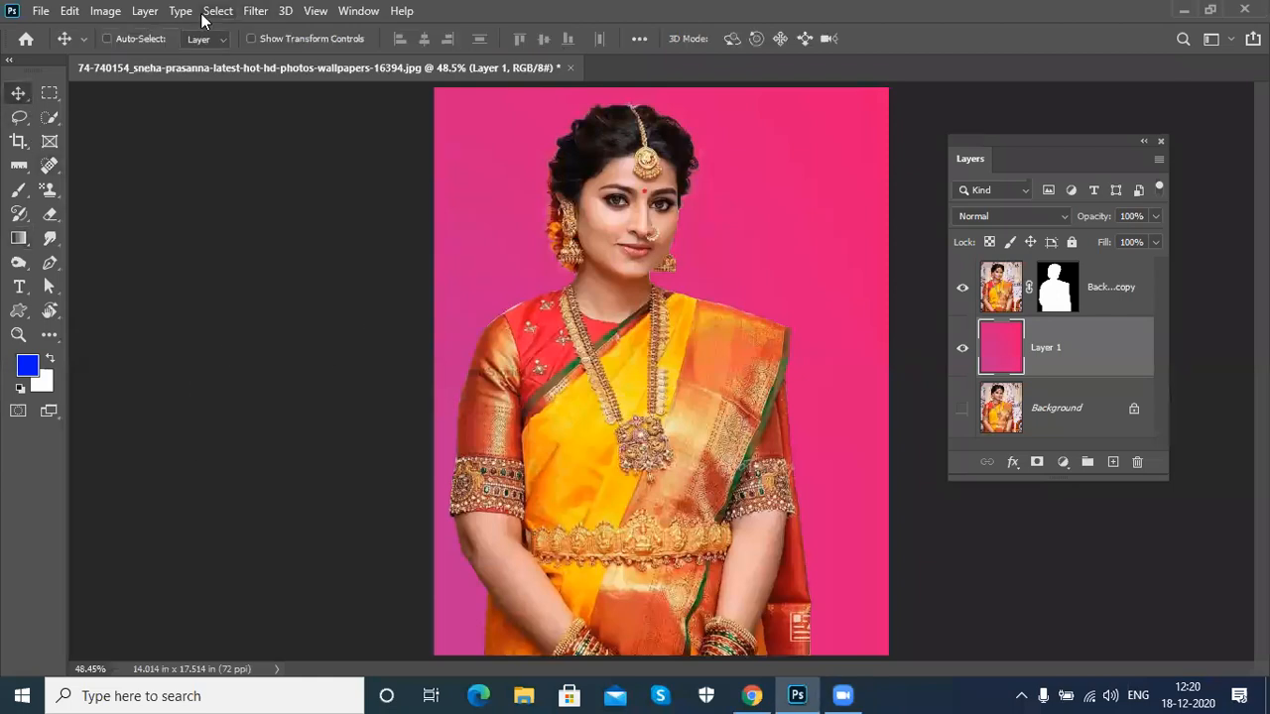
left_click(216, 11)
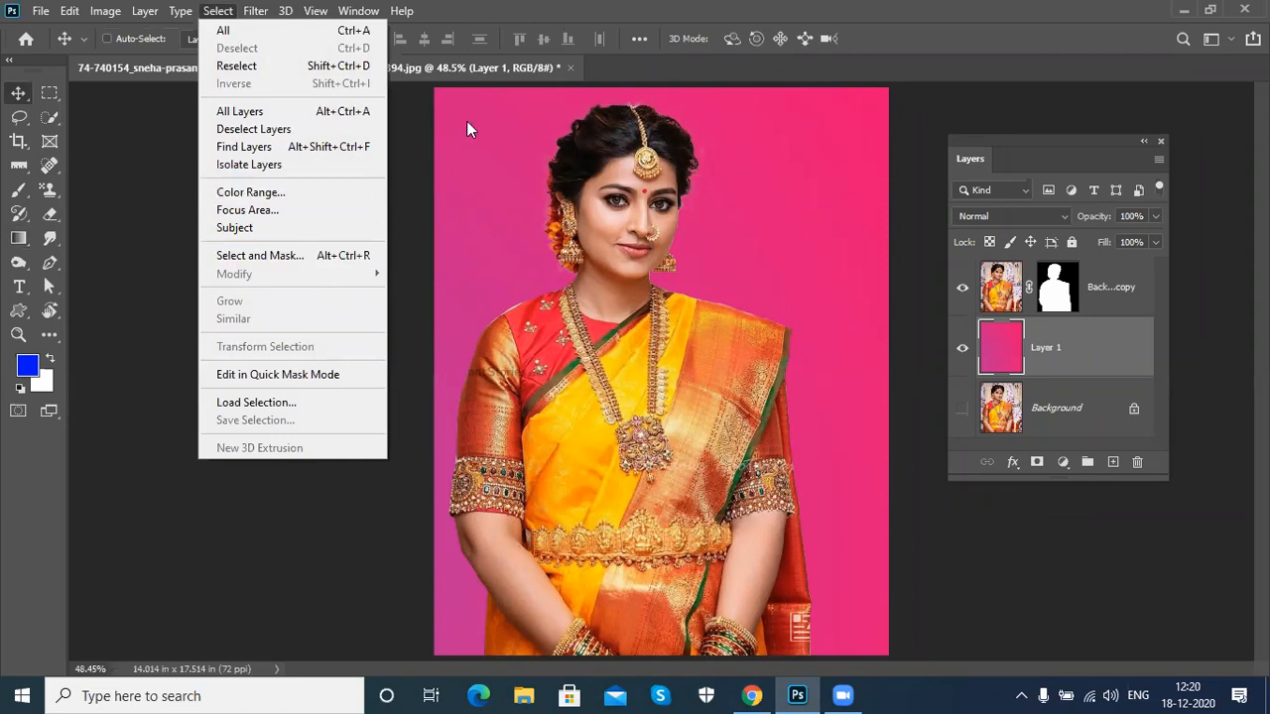
left_click(627, 72)
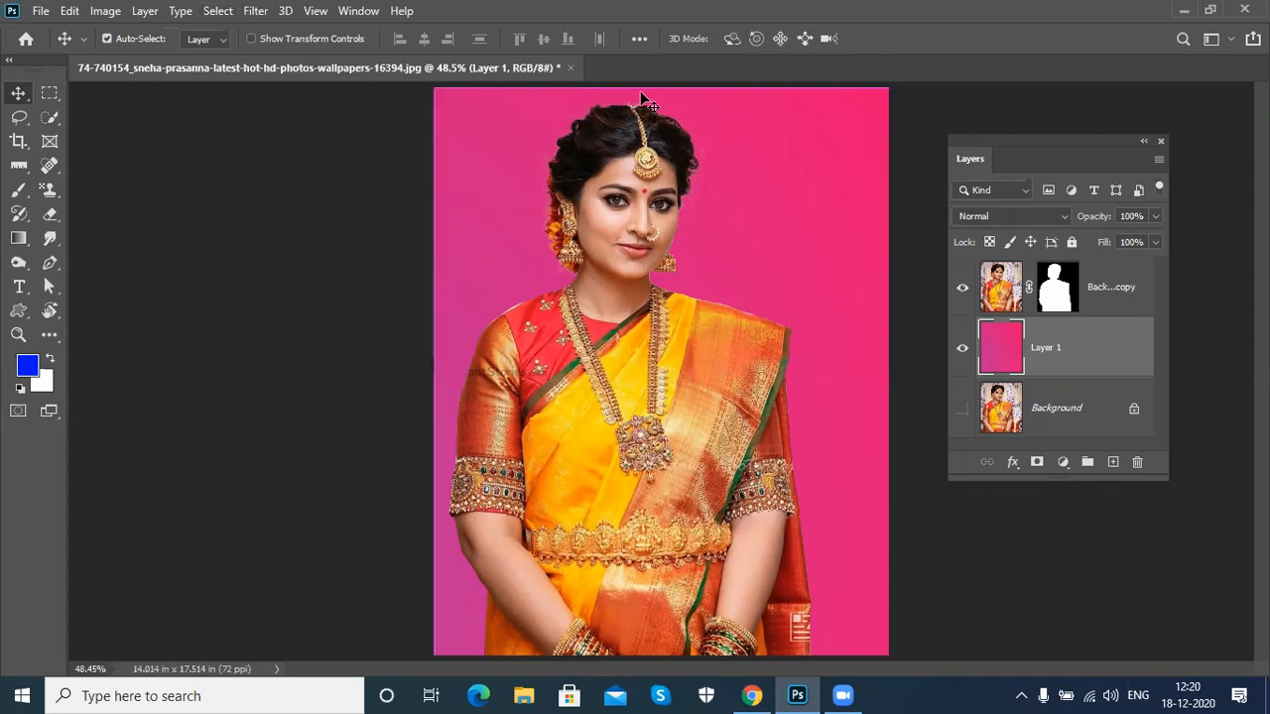
key("ctrl+n")
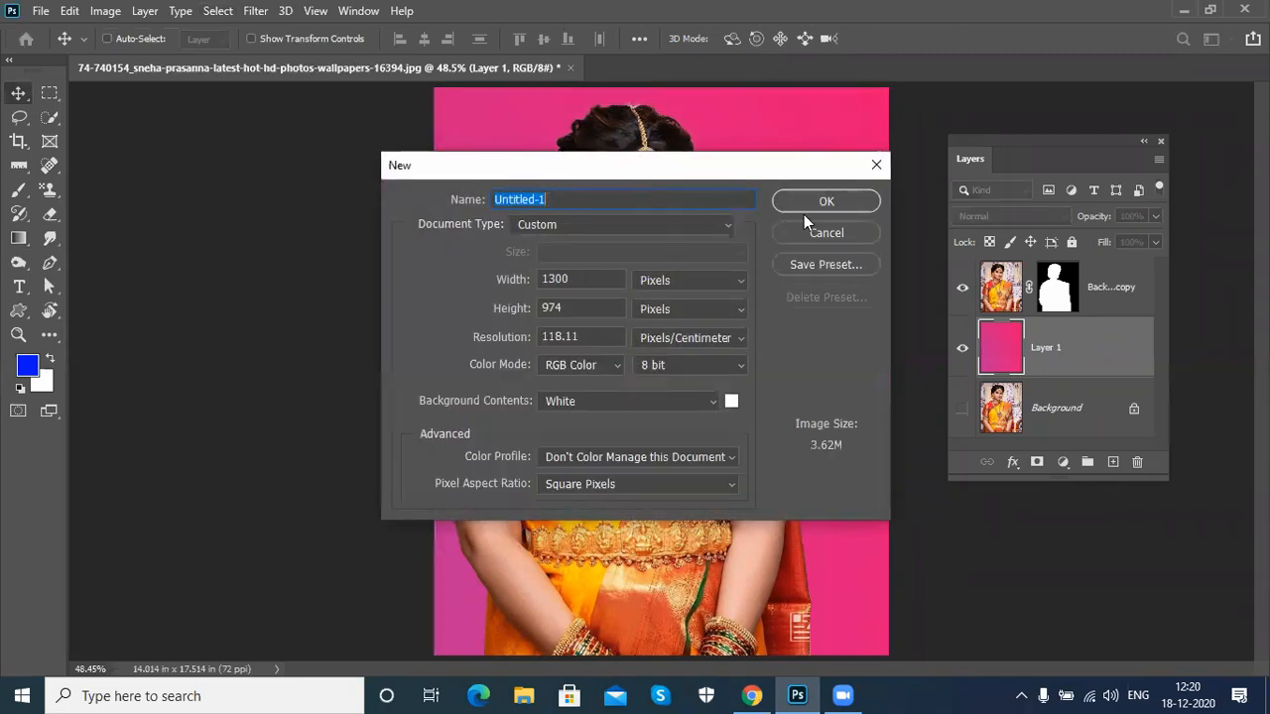
left_click(815, 232)
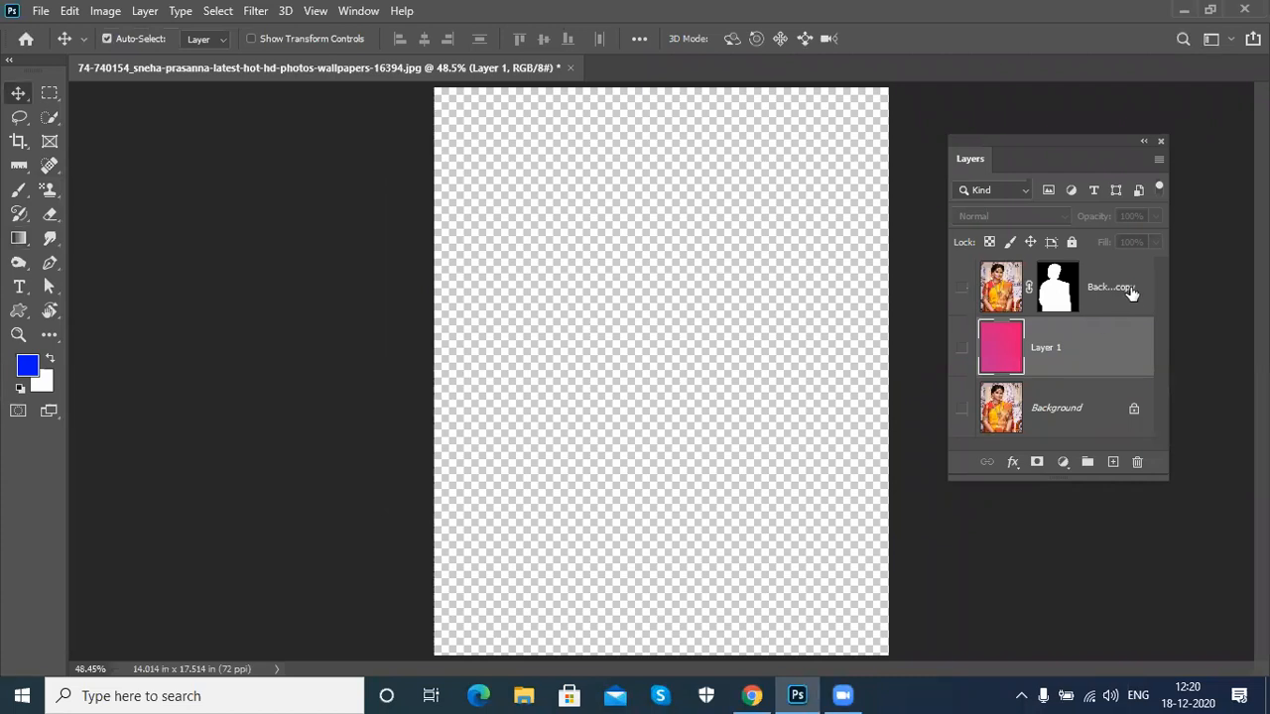
Step: Delete the masked Background copy layer and the gradient Layer 1, keeping only the original Background photo
left_click(1131, 291, "shift")
left_click(1142, 468)
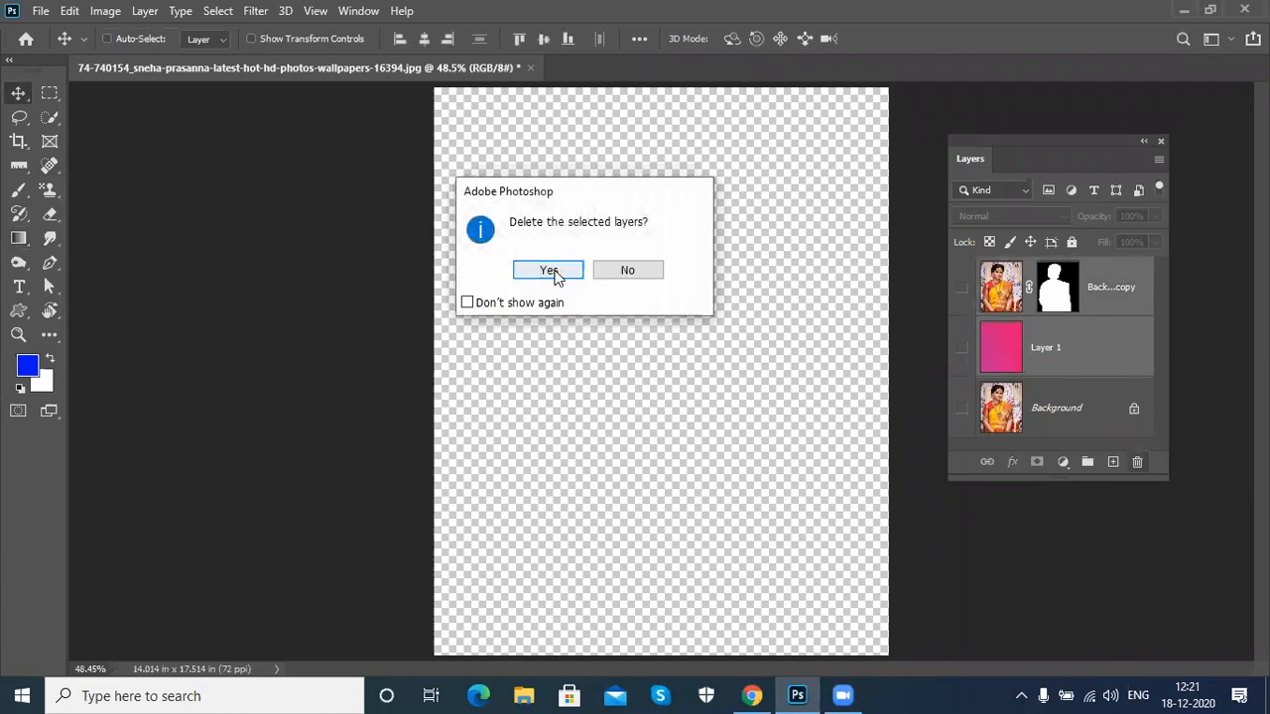
left_click(547, 270)
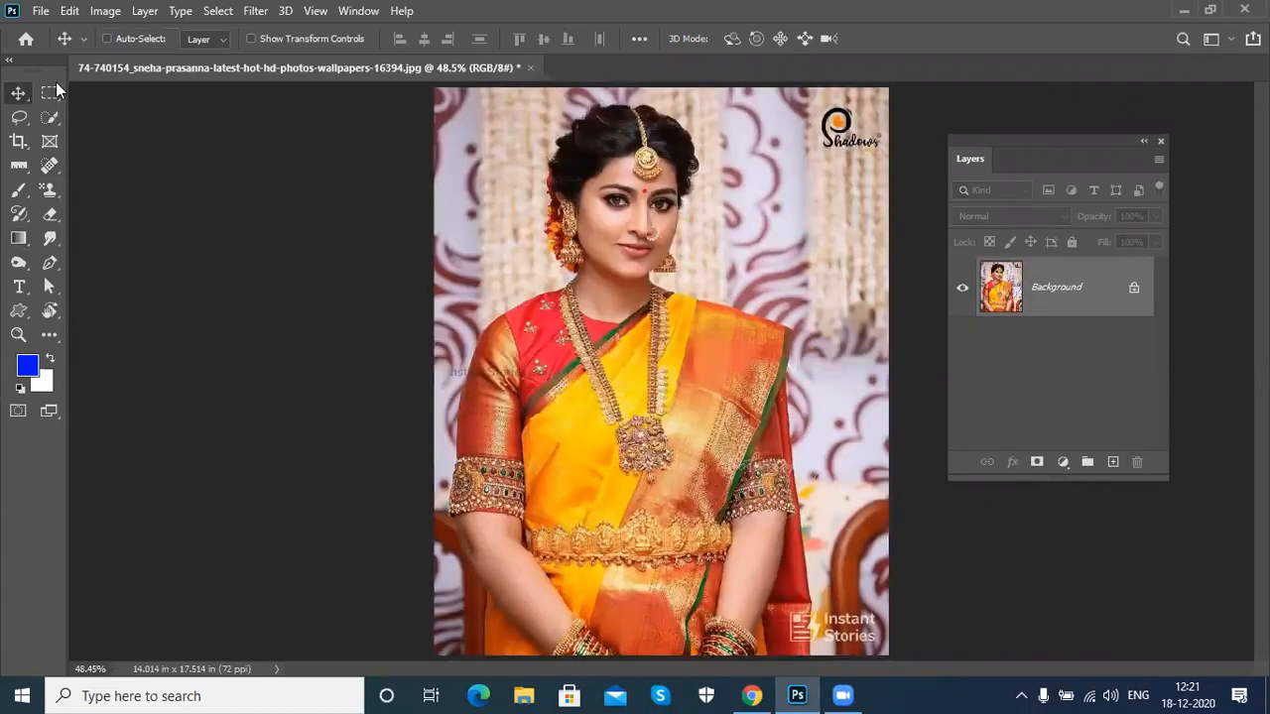
Step: Make a rectangular marquee selection over the woman from her forehead down to just above the waist belt
left_click(218, 11)
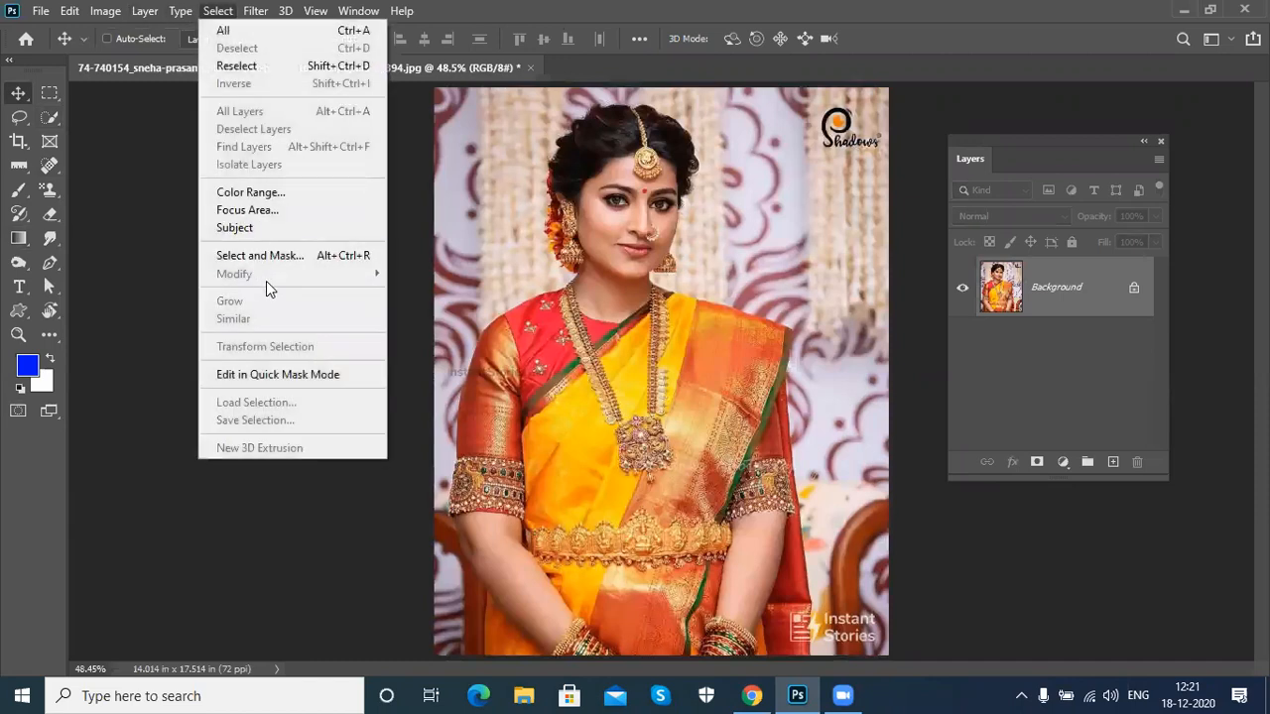
left_click(144, 278)
left_click(48, 97)
left_click_drag(501, 179, 791, 482)
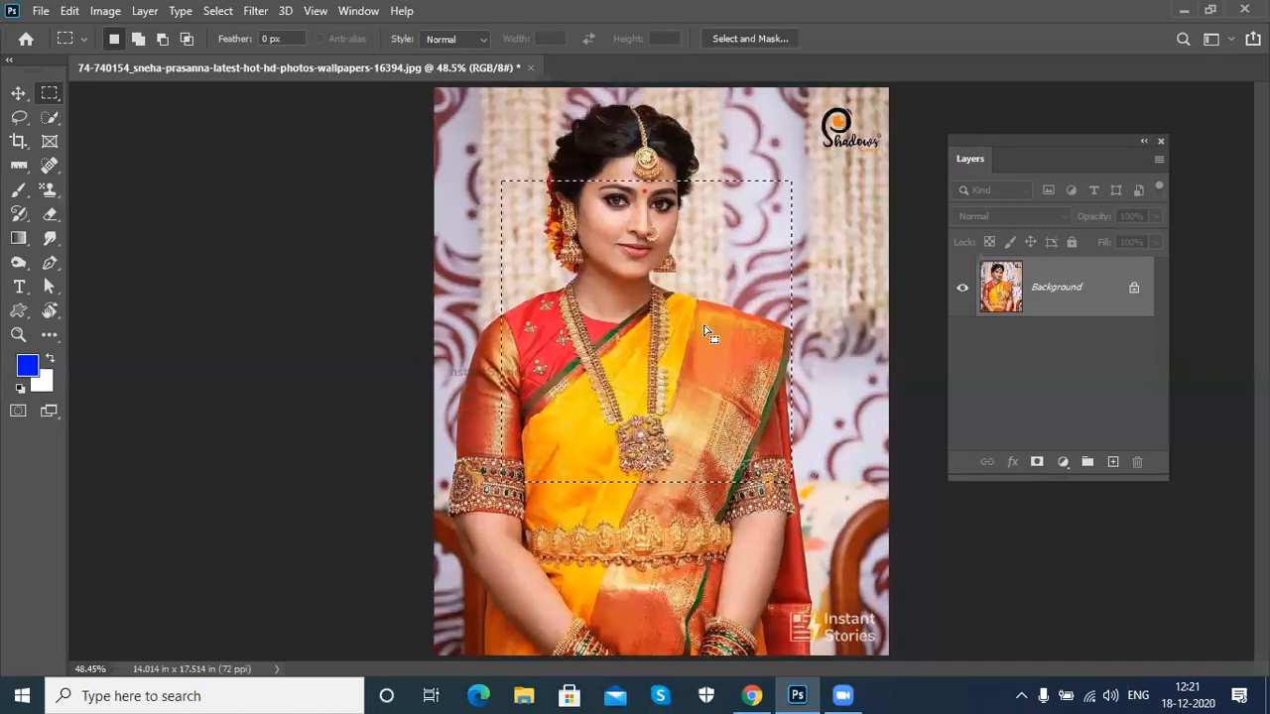
Step: Convert the rectangular selection into a border selection with a width of 5 pixels
left_click(214, 12)
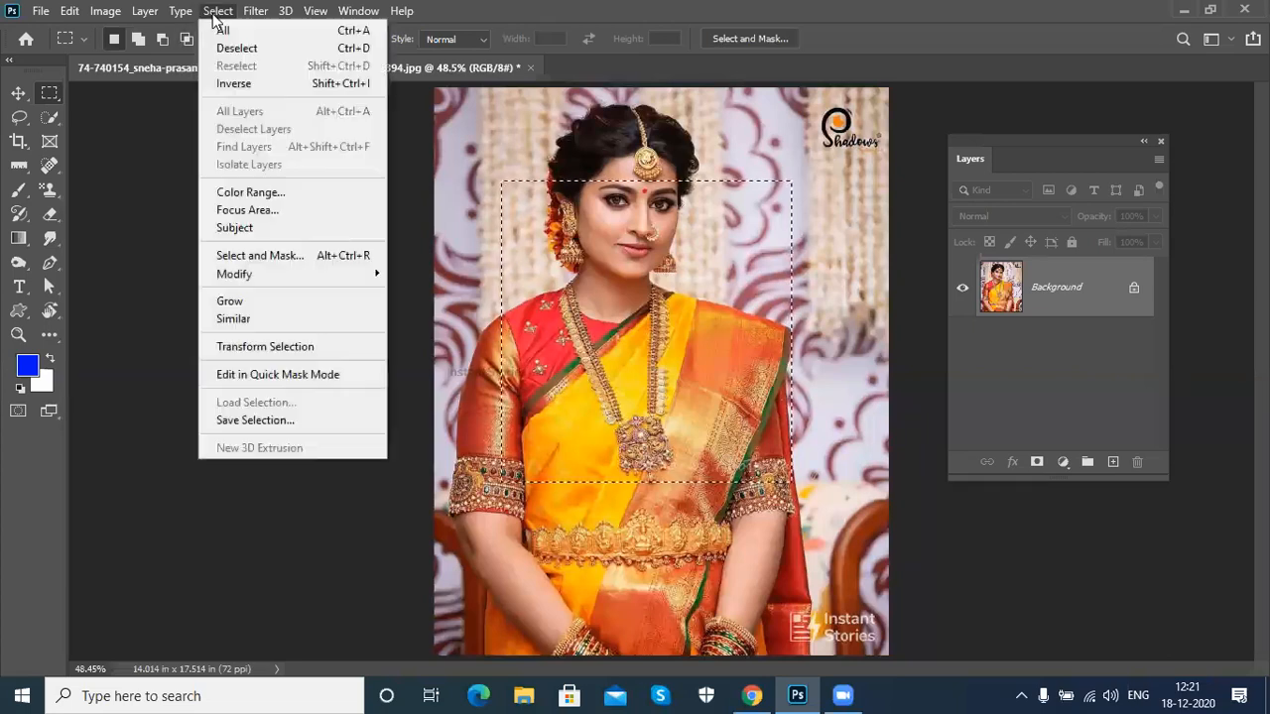
mouse_move(263, 276)
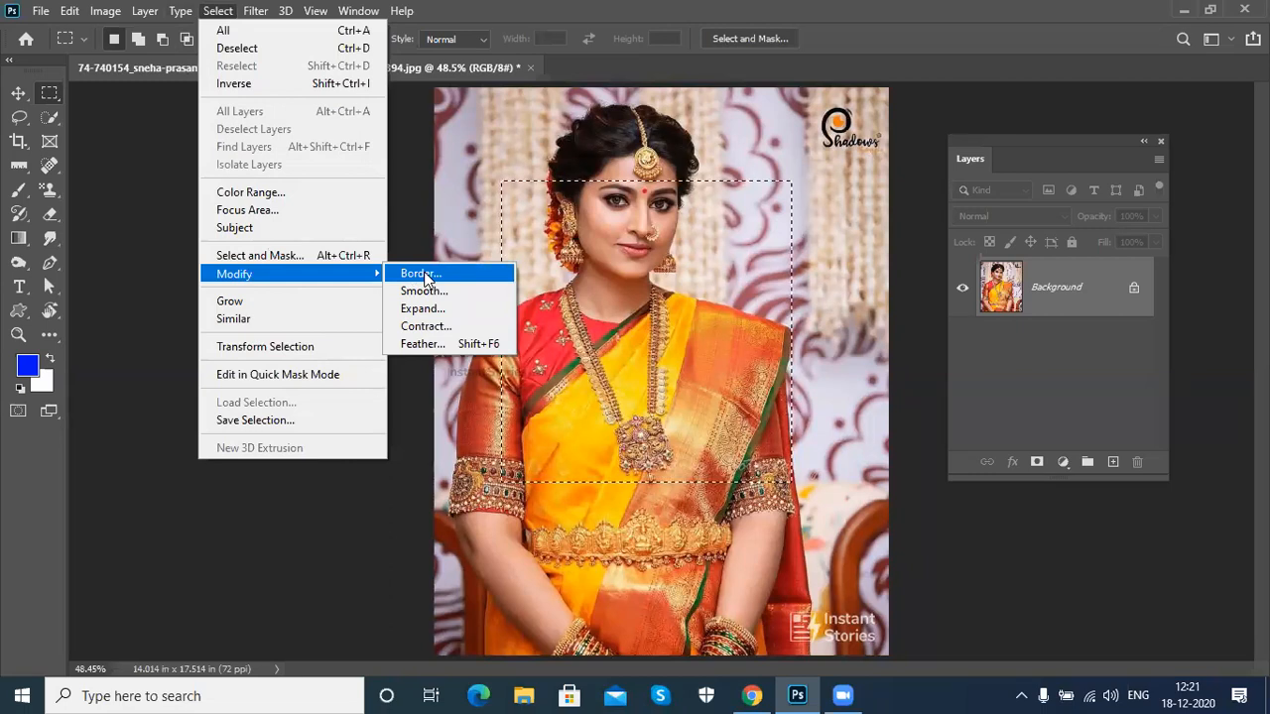
left_click(427, 278)
left_click_drag(606, 177, 661, 296)
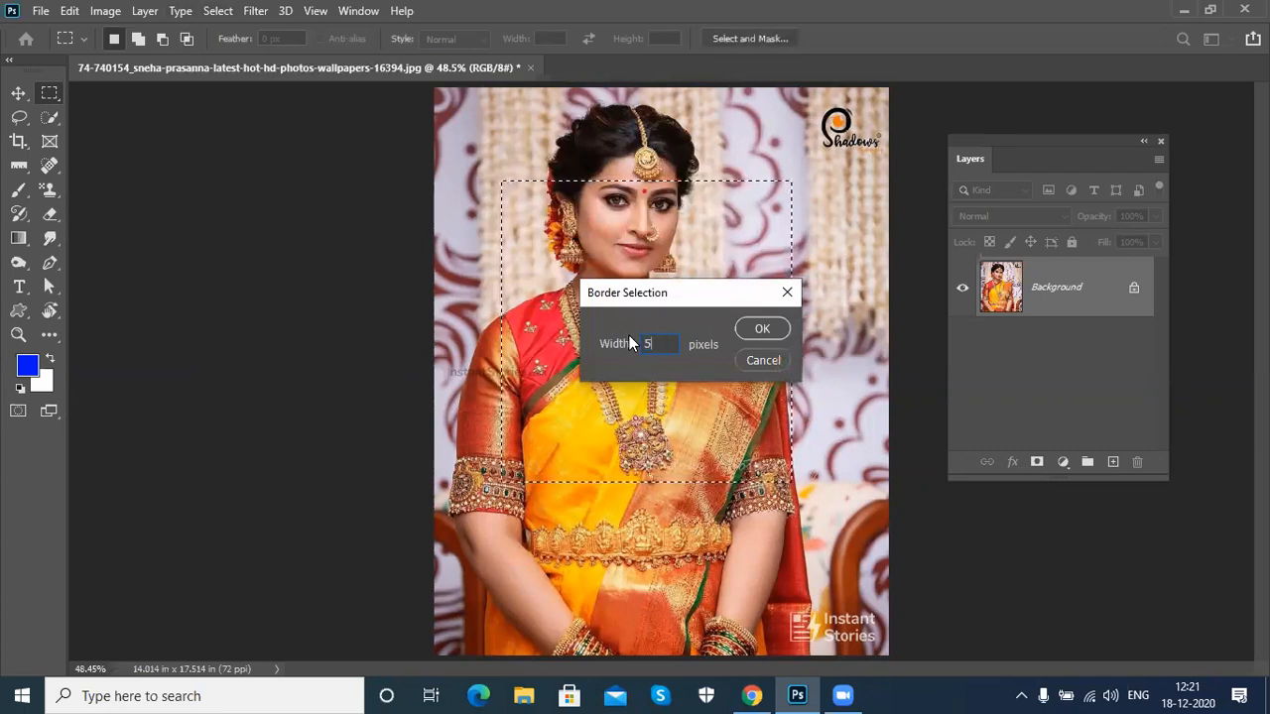
key("Return")
Step: Add a new layer and fill the border selection with the blue foreground colour, then inspect the resulting frame
scroll(629, 335, "up", 3)
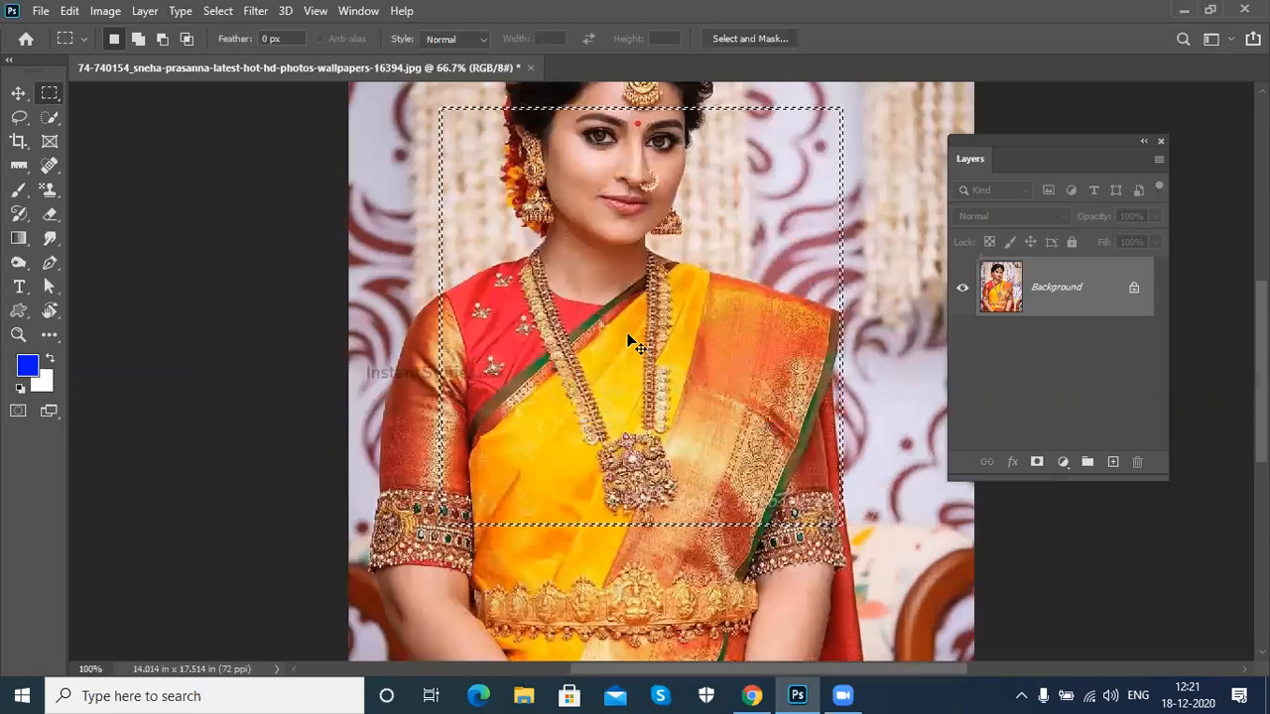
scroll(629, 335, "up", 2)
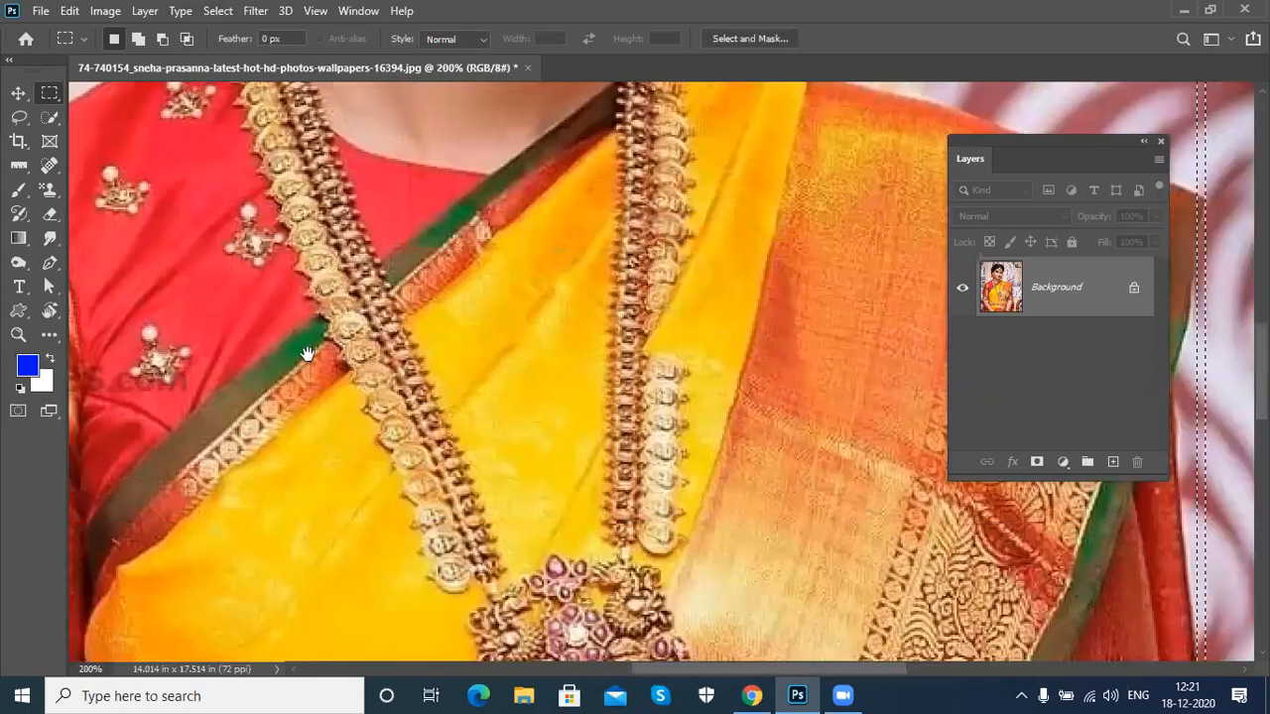
scroll(854, 493, "left", 6)
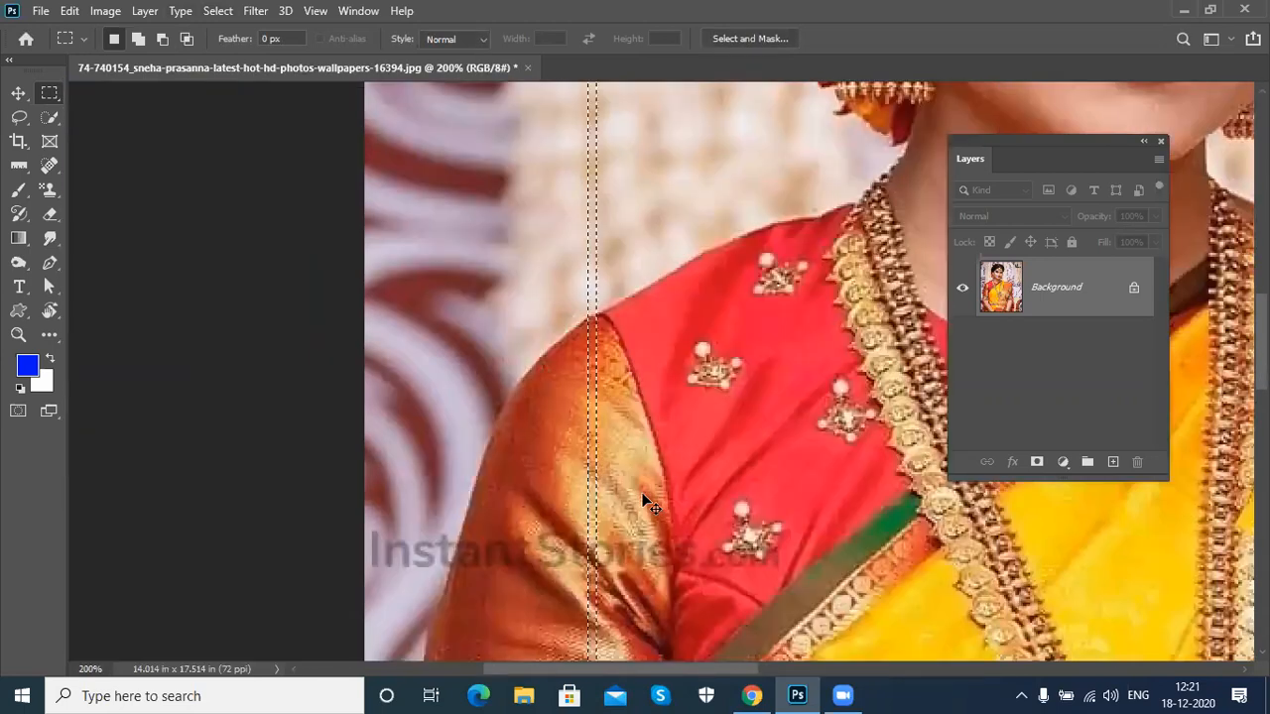
scroll(546, 440, "up", 1)
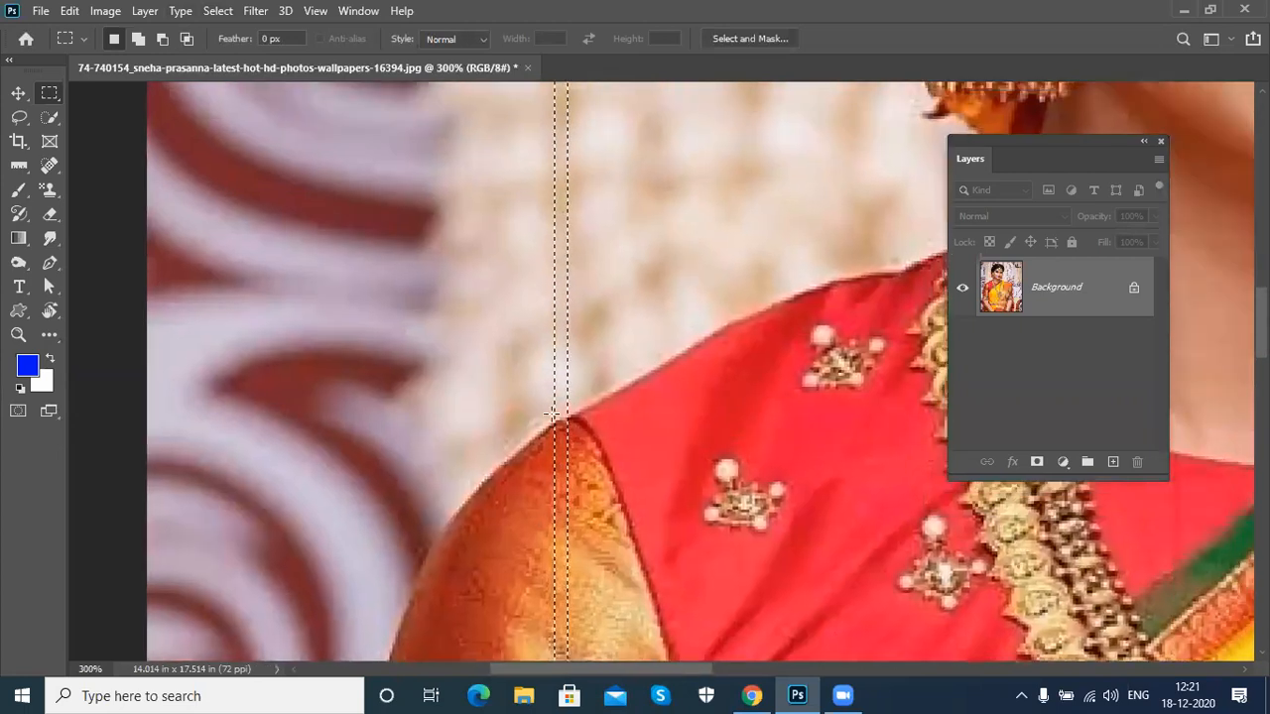
scroll(573, 362, "up", 3)
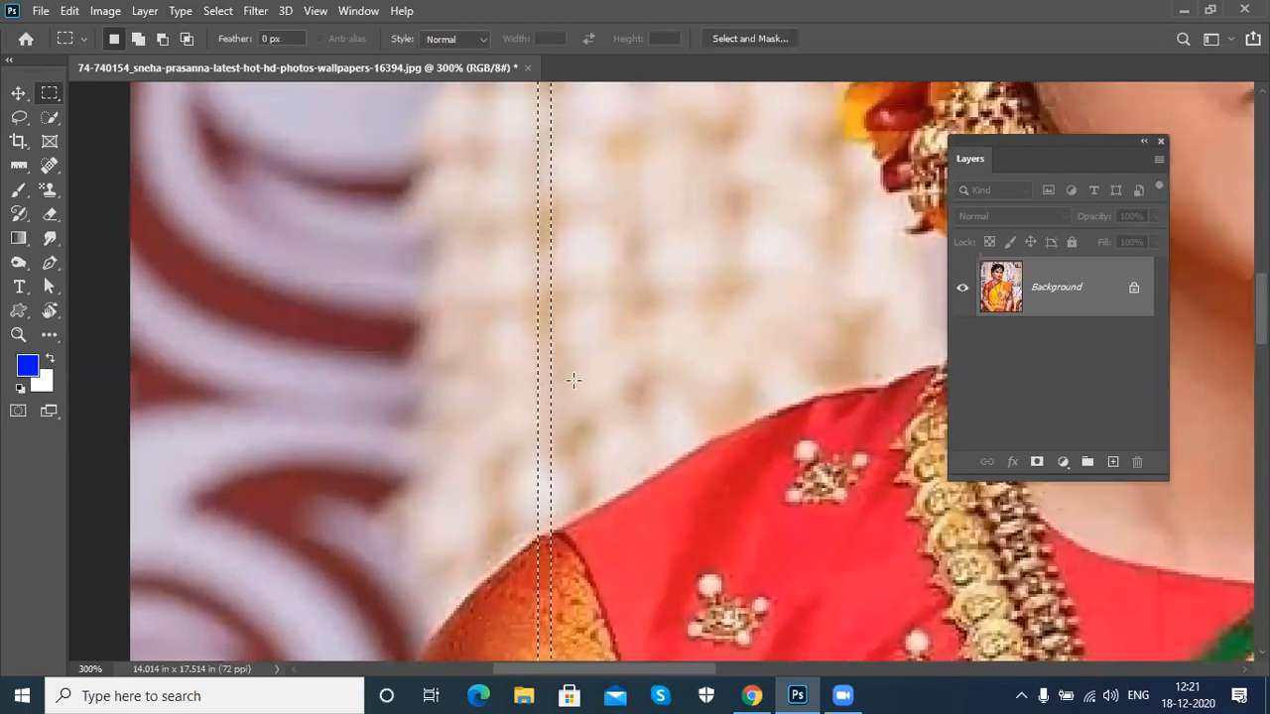
left_click(1113, 464)
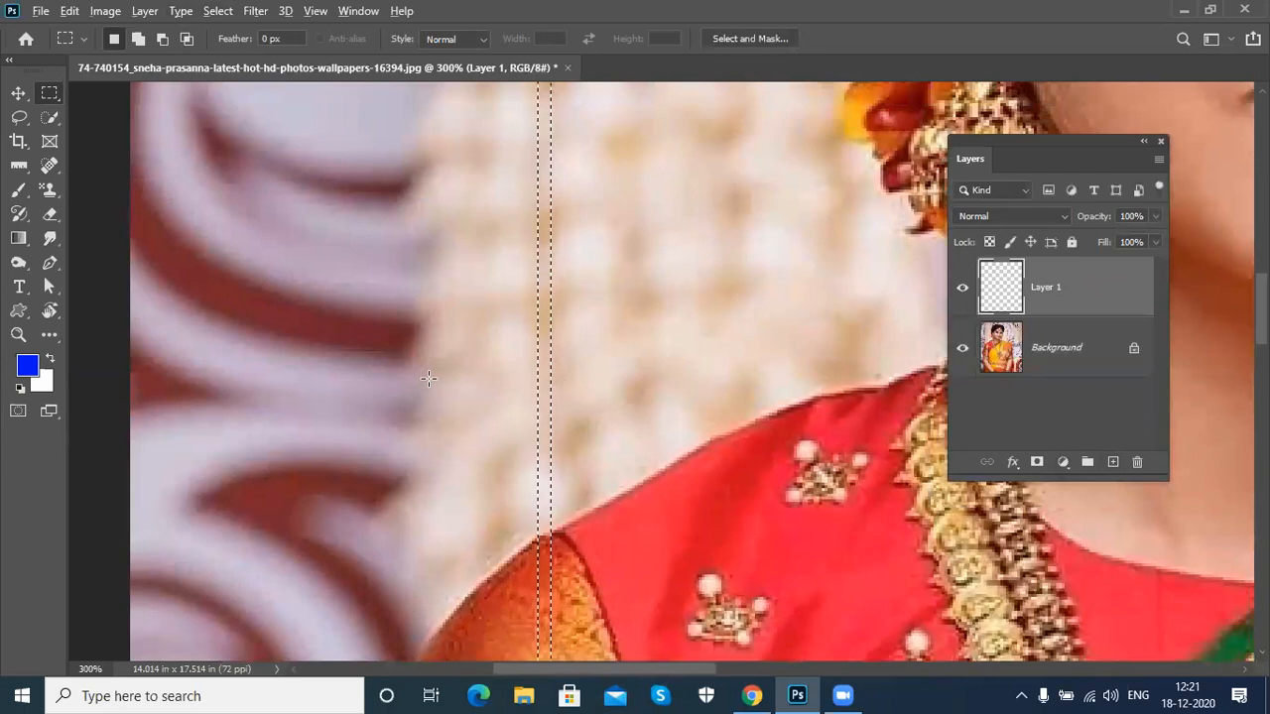
key("alt+BackSpace")
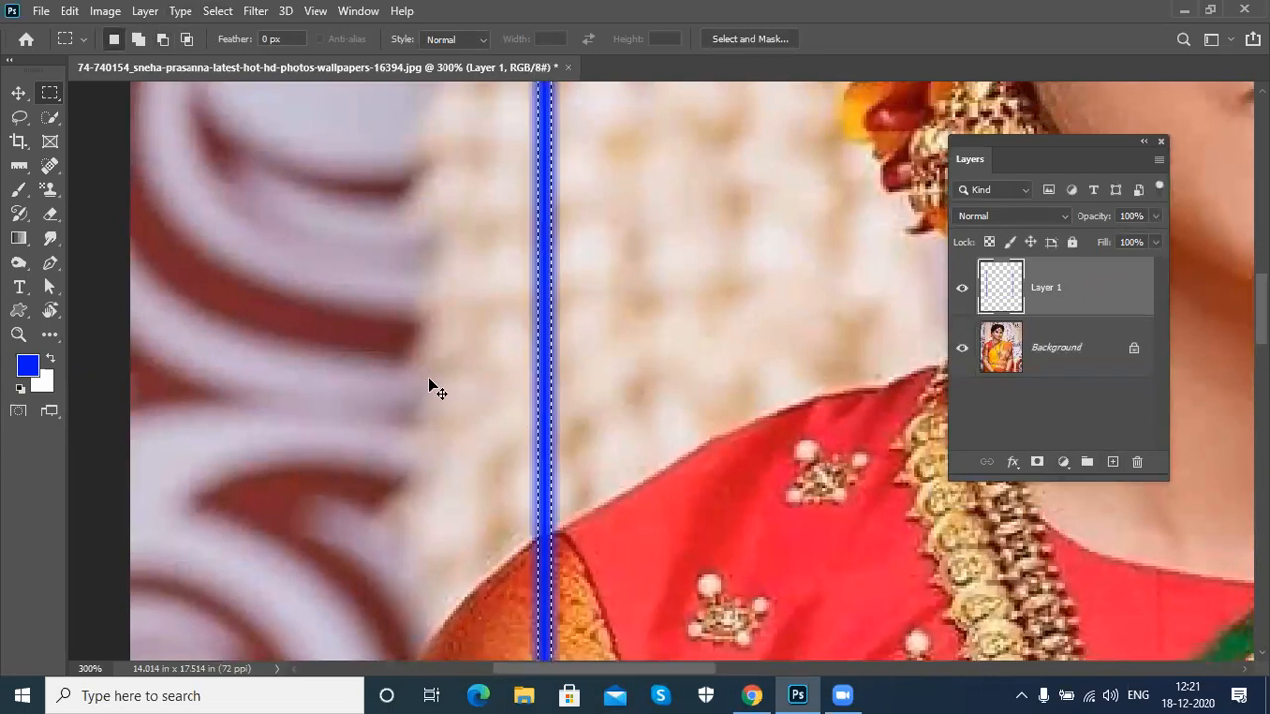
key("ctrl+minus")
key("ctrl+minus")
key("ctrl+minus")
key("ctrl+plus")
key("ctrl+plus")
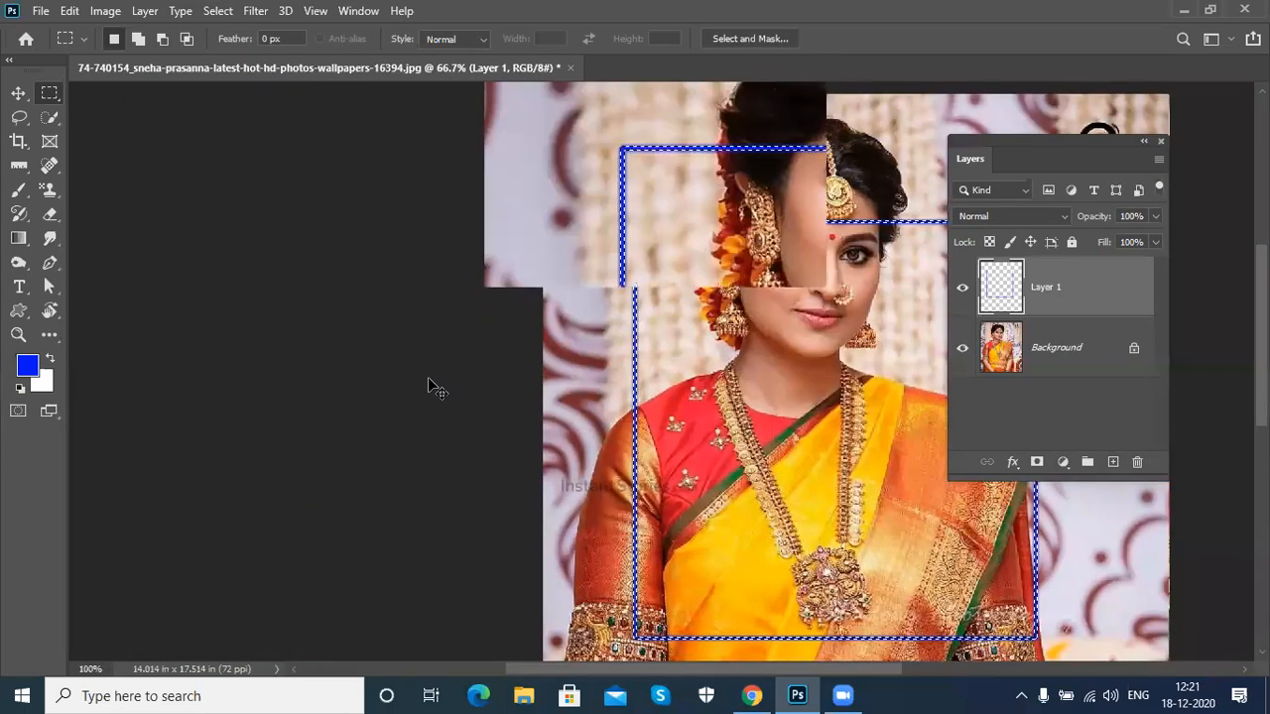
key("ctrl+plus")
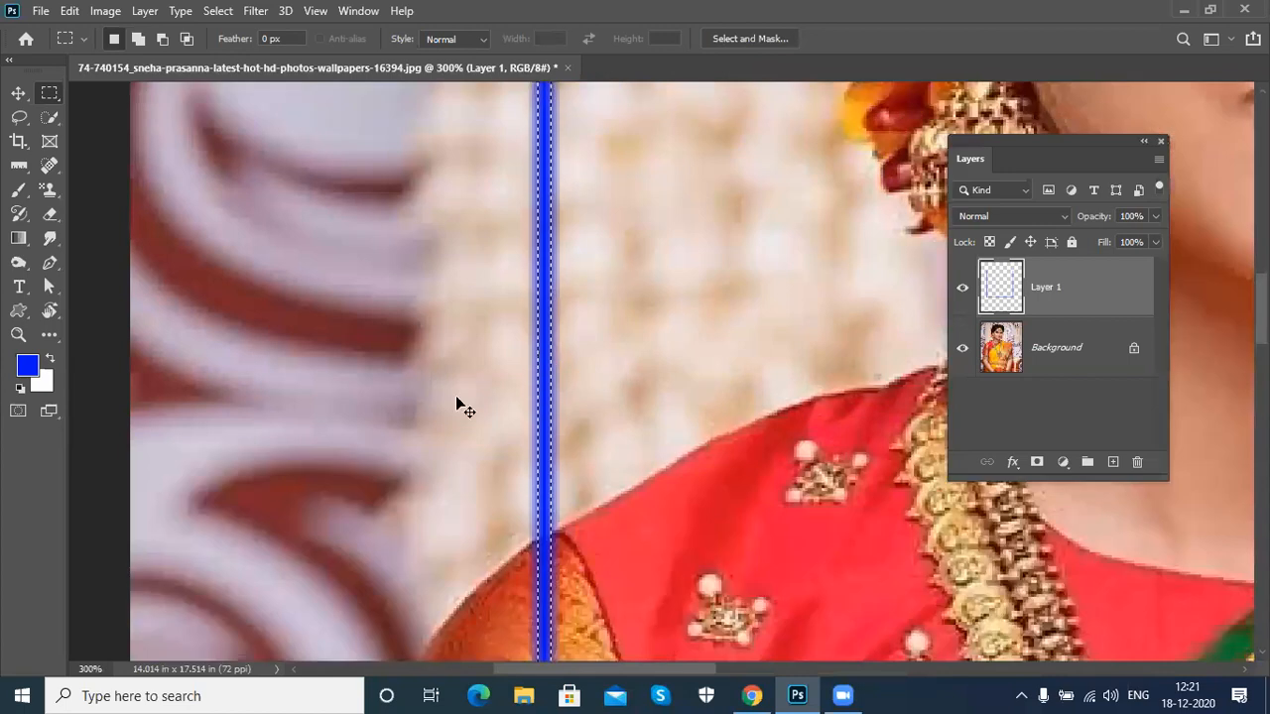
Step: Undo the blue fill, the new layer and the border modification to return to the plain rectangular selection
key("ctrl+z")
key("ctrl+z")
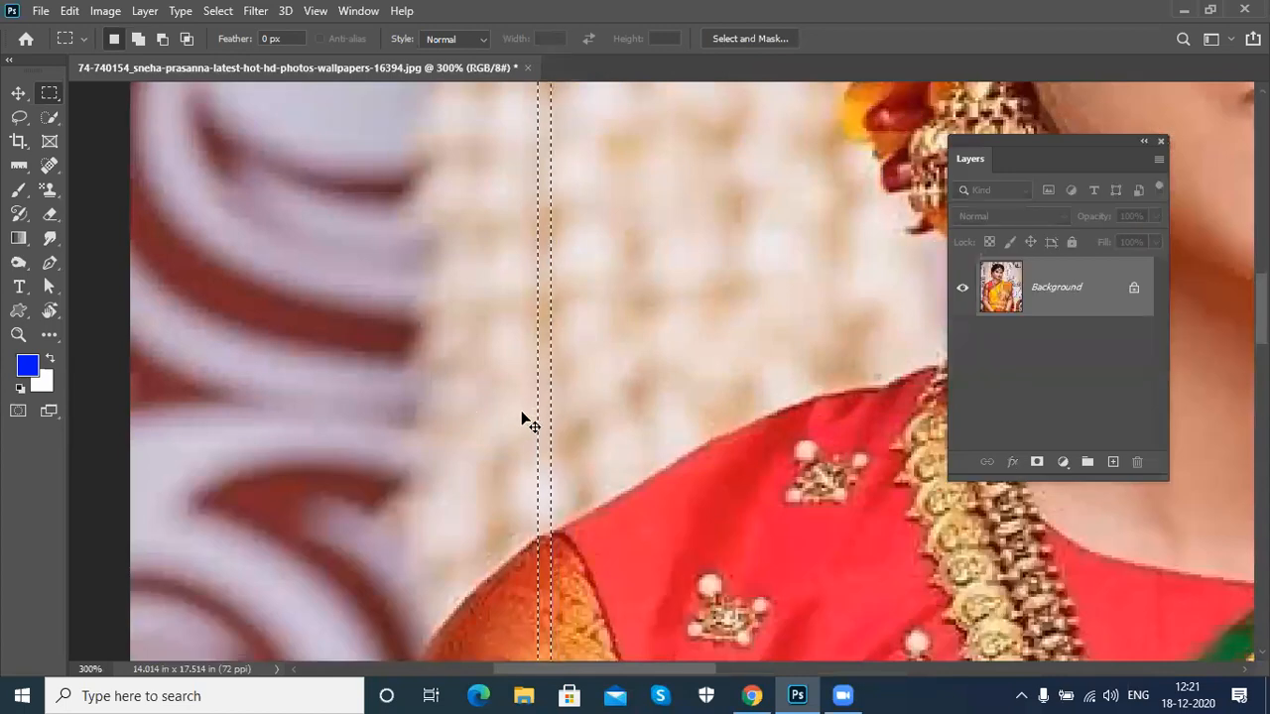
key("ctrl+z")
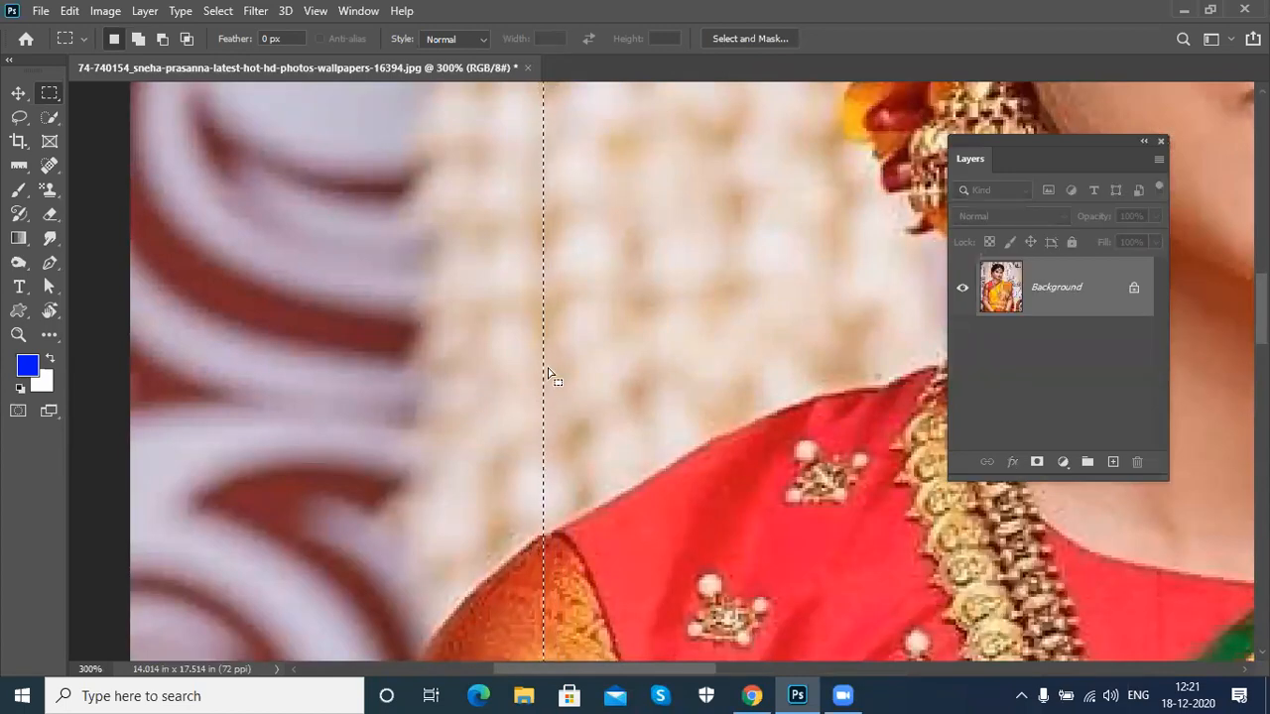
Step: Smooth the rectangular selection with a sample radius of 10 pixels
key("ctrl+0")
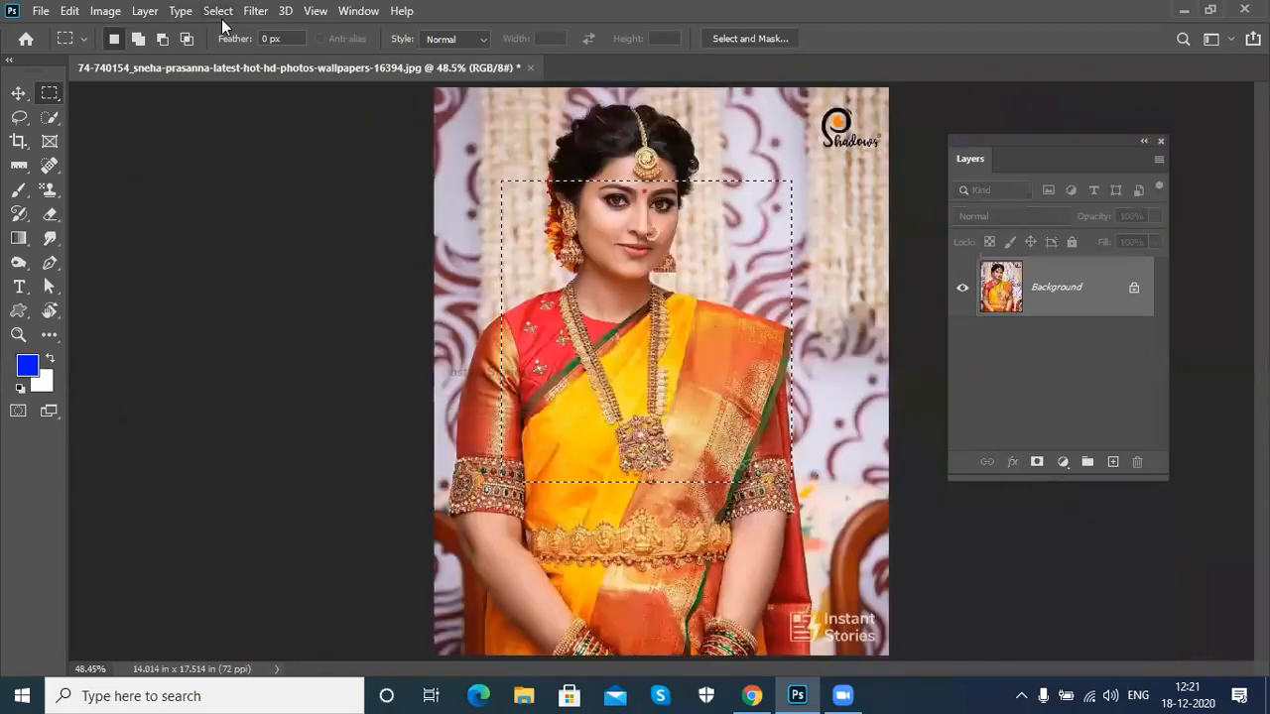
left_click(221, 10)
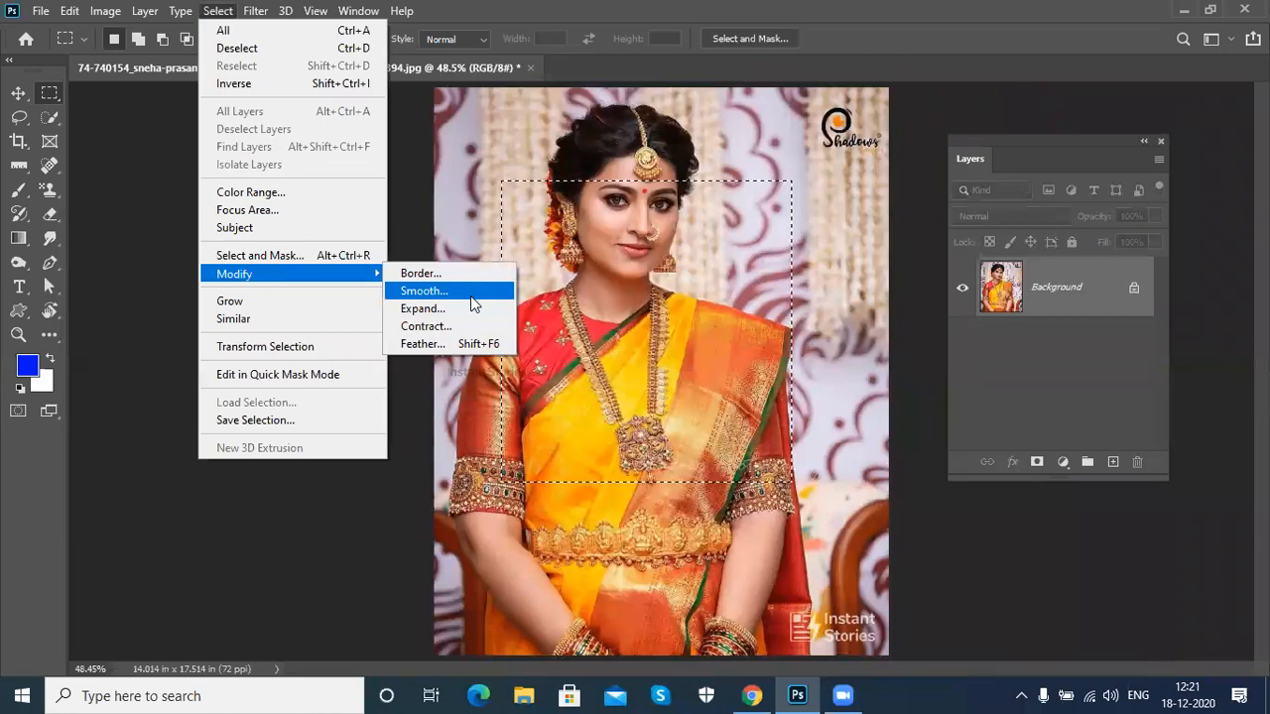
left_click(470, 296)
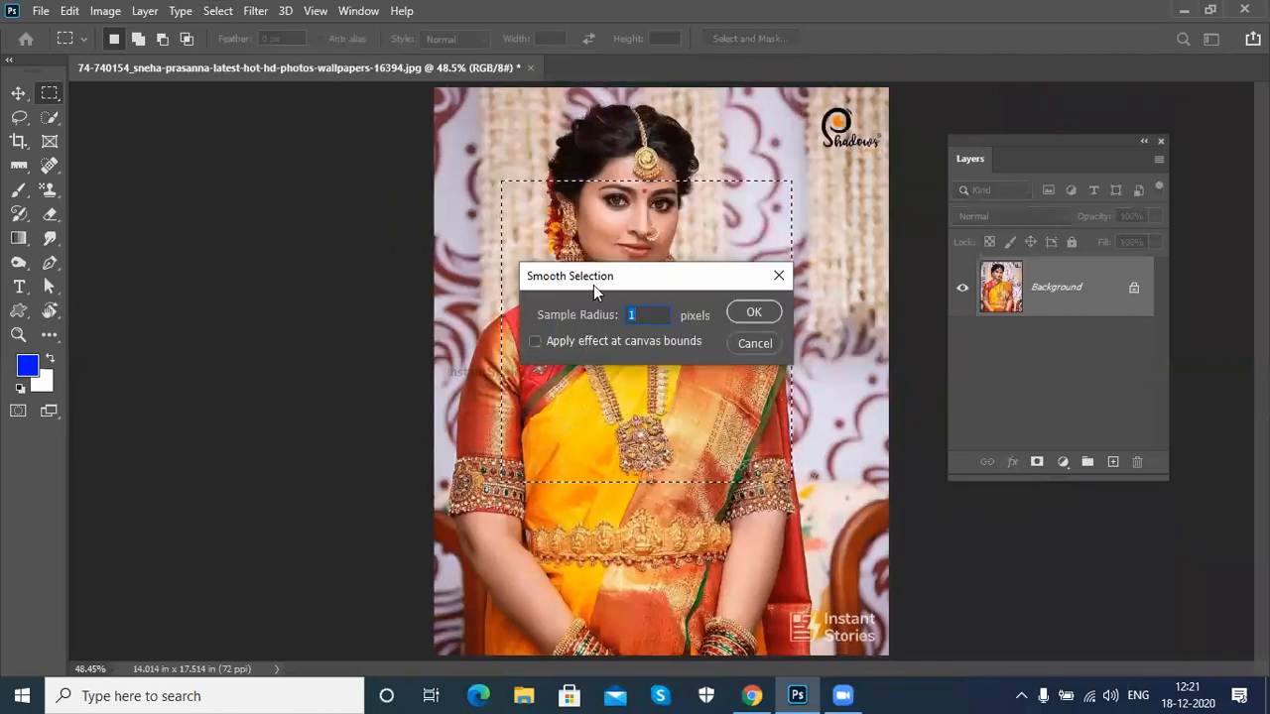
type("10")
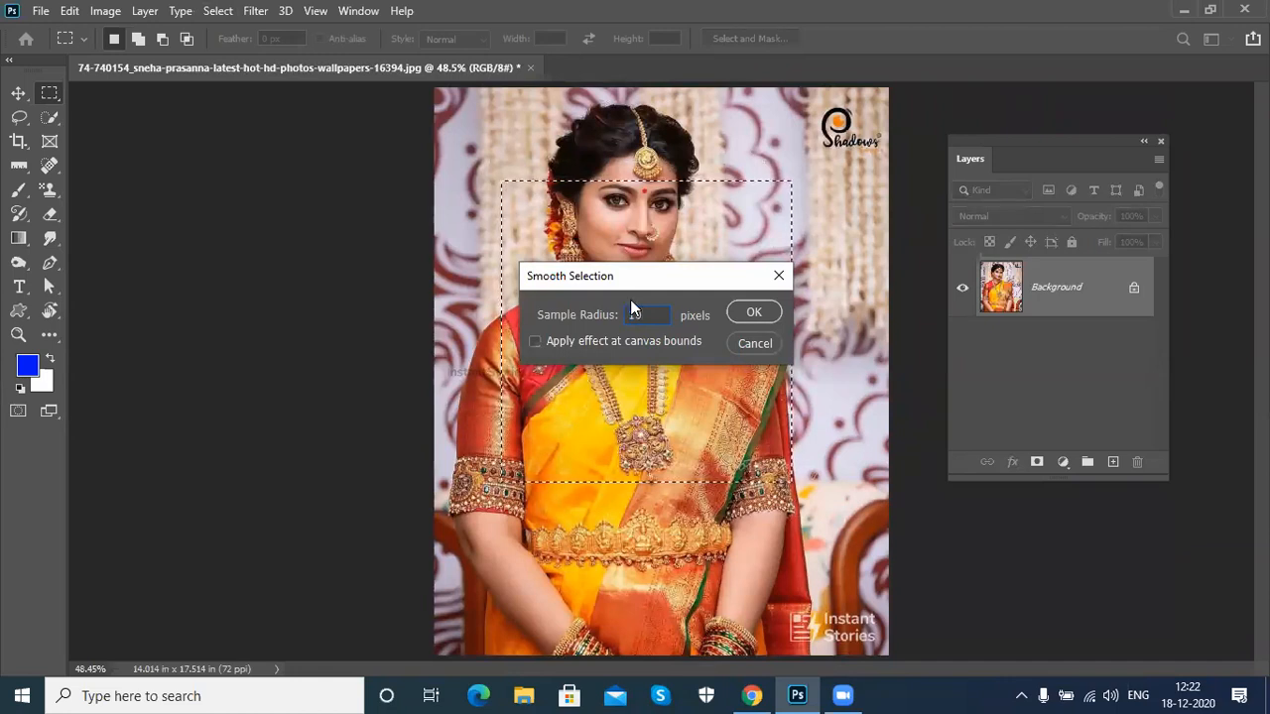
left_click(754, 313)
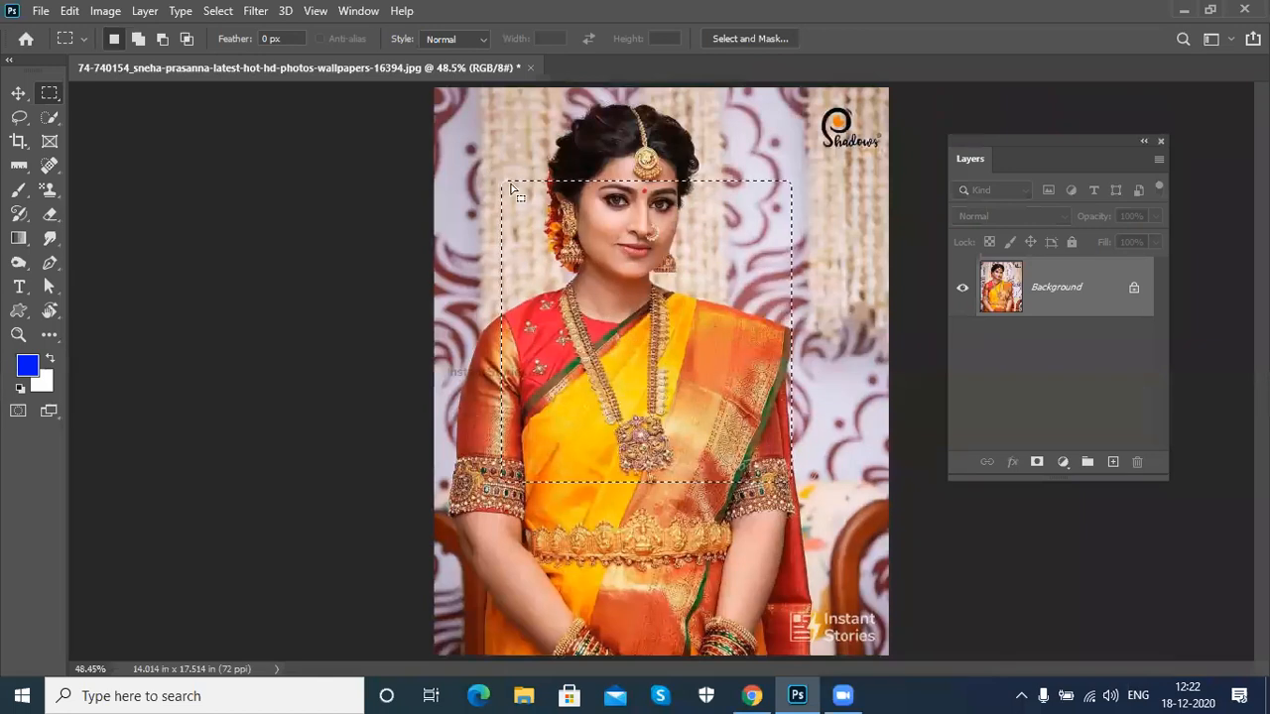
Step: Fill the smoothed selection with the blue foreground colour on a new layer and inspect its rounded corners up close
key("ctrl+plus")
key("ctrl+plus")
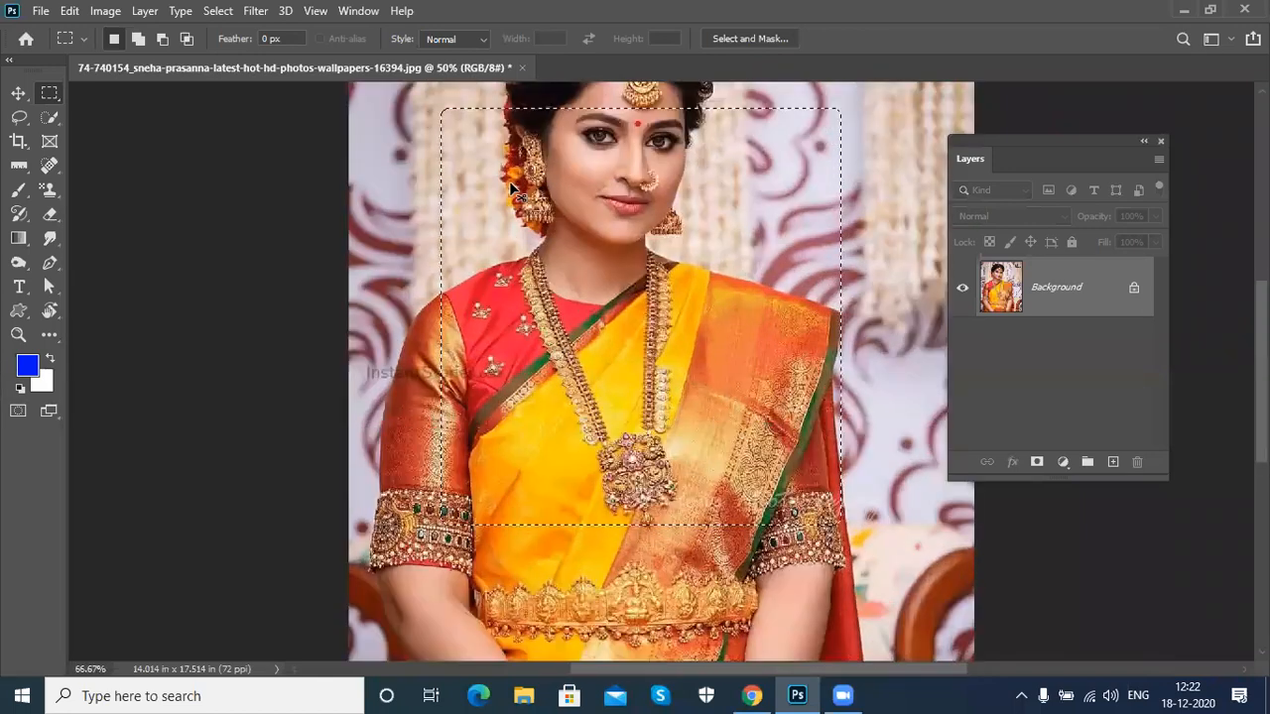
key("ctrl+plus")
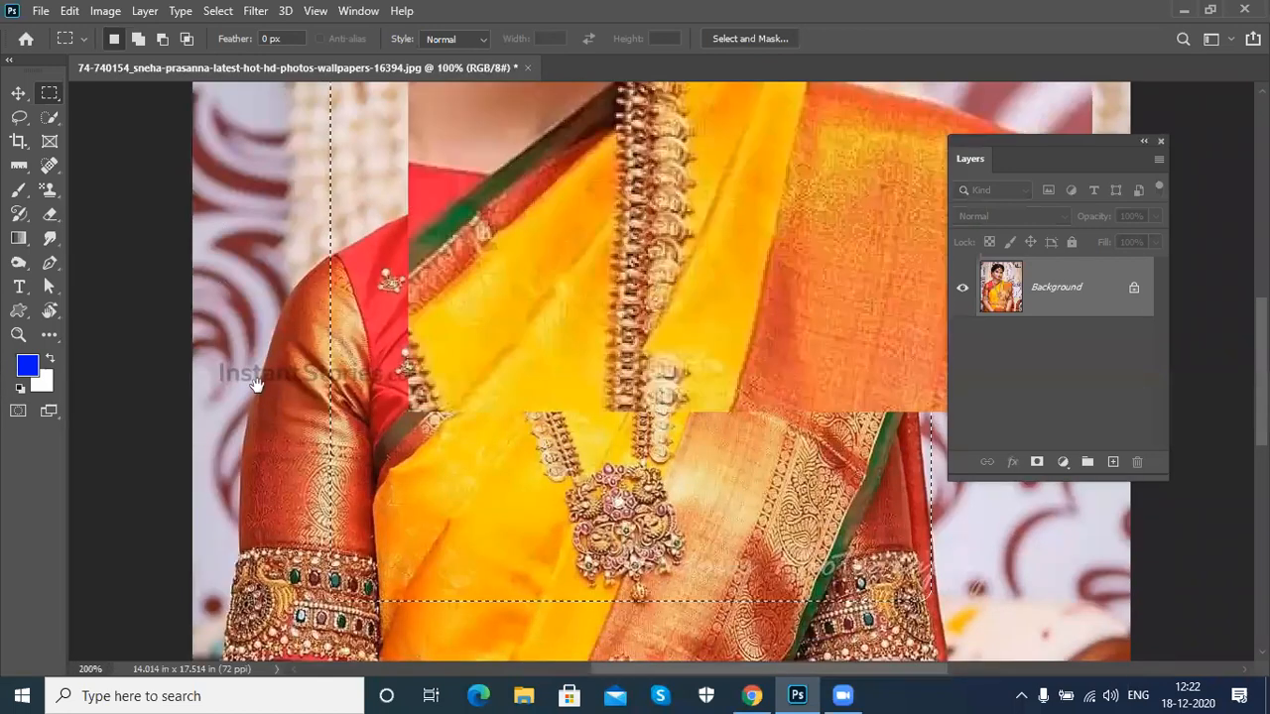
left_click_drag(306, 357, 502, 120)
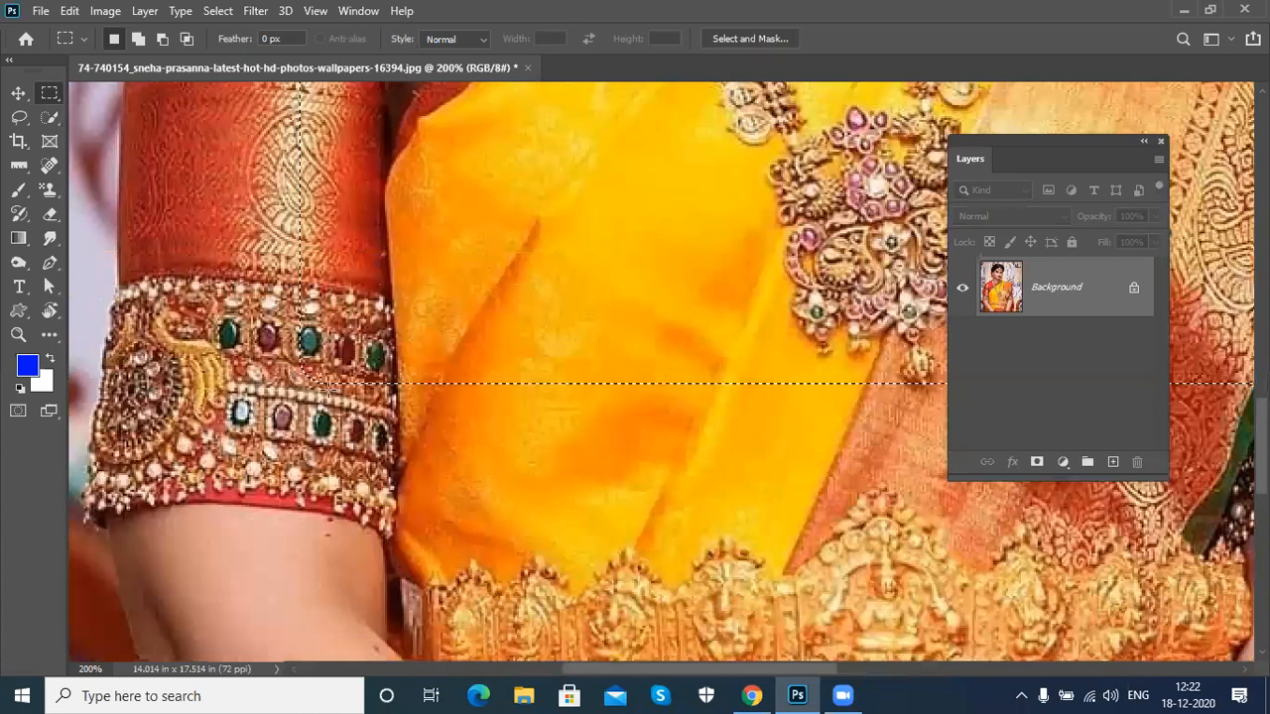
key("ctrl+shift+alt+n")
key("alt+BackSpace")
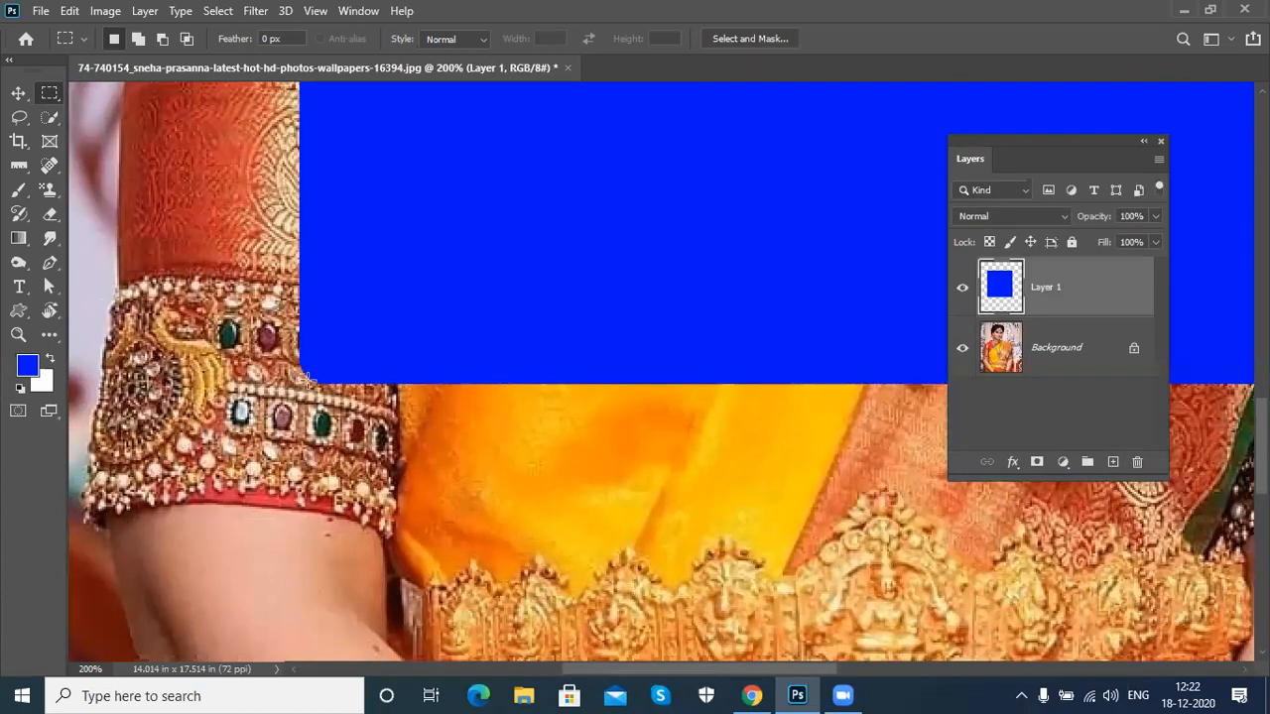
left_click_drag(376, 296, 420, 646)
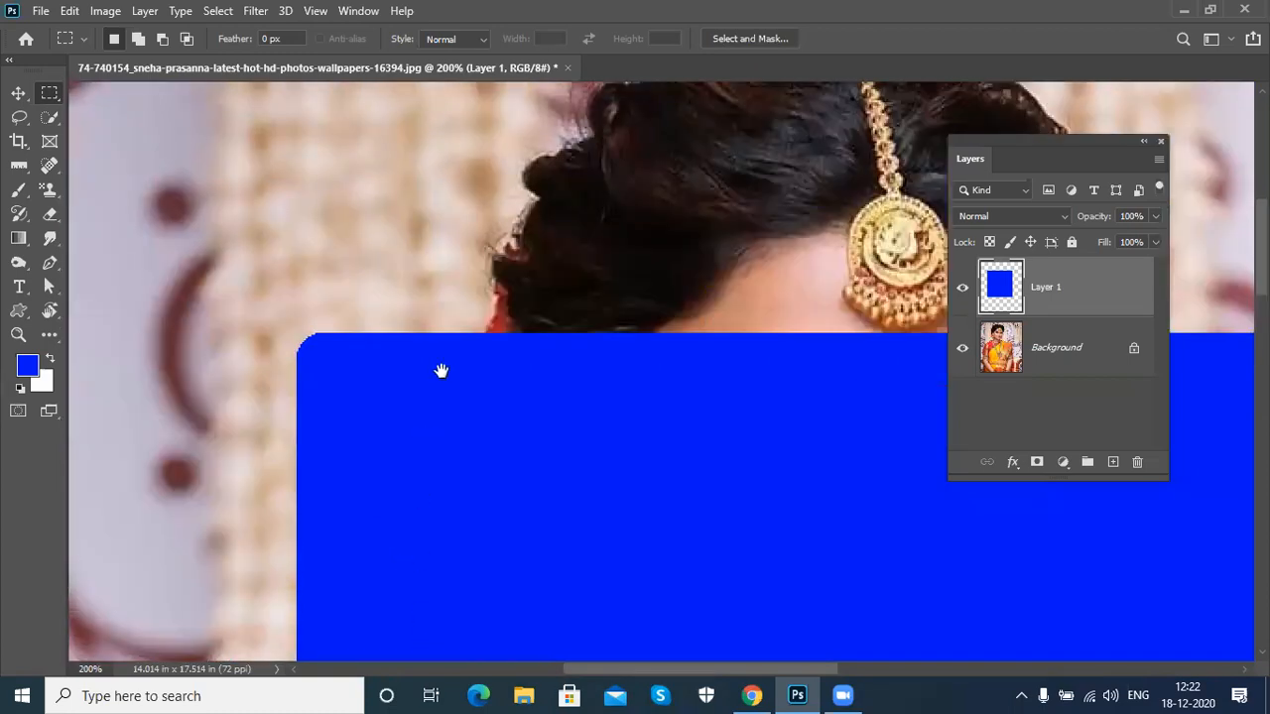
Step: Undo the deselection, blue fill, new layer and smoothing to restore the plain rectangular selection on the portrait
left_click(22, 316)
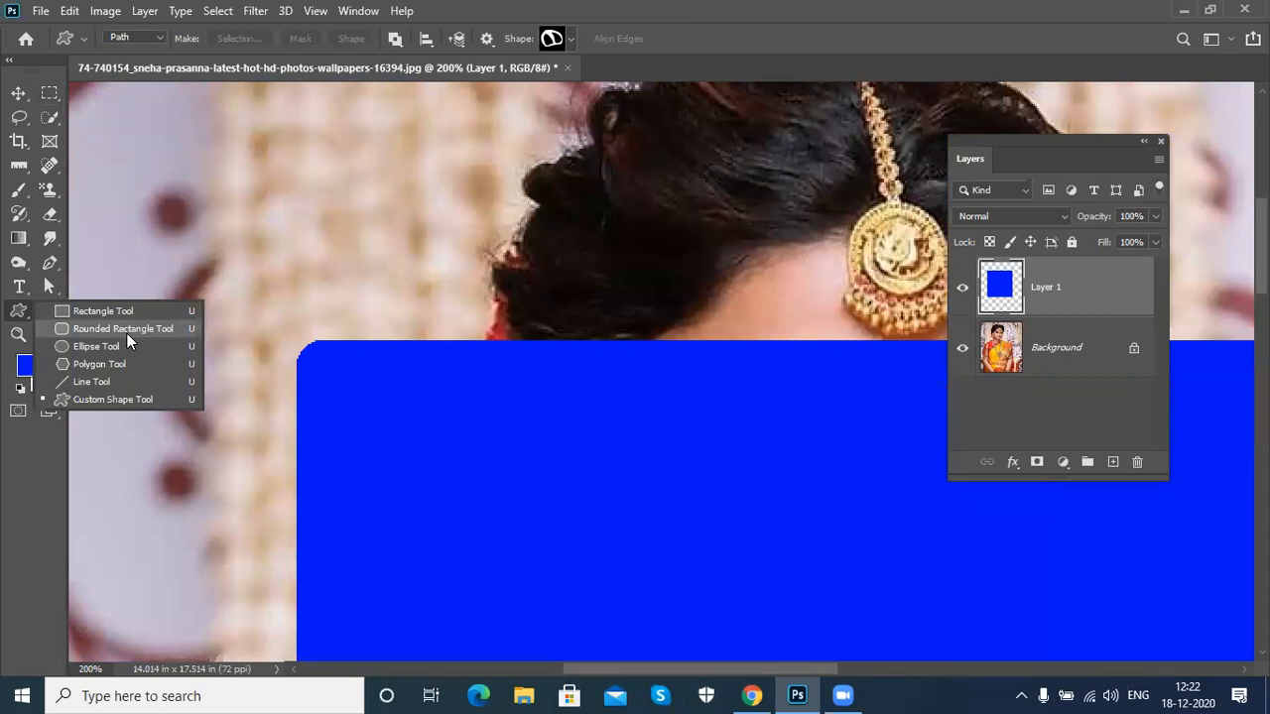
left_click(16, 313)
key("ctrl+z")
key("ctrl+z")
key("ctrl+z")
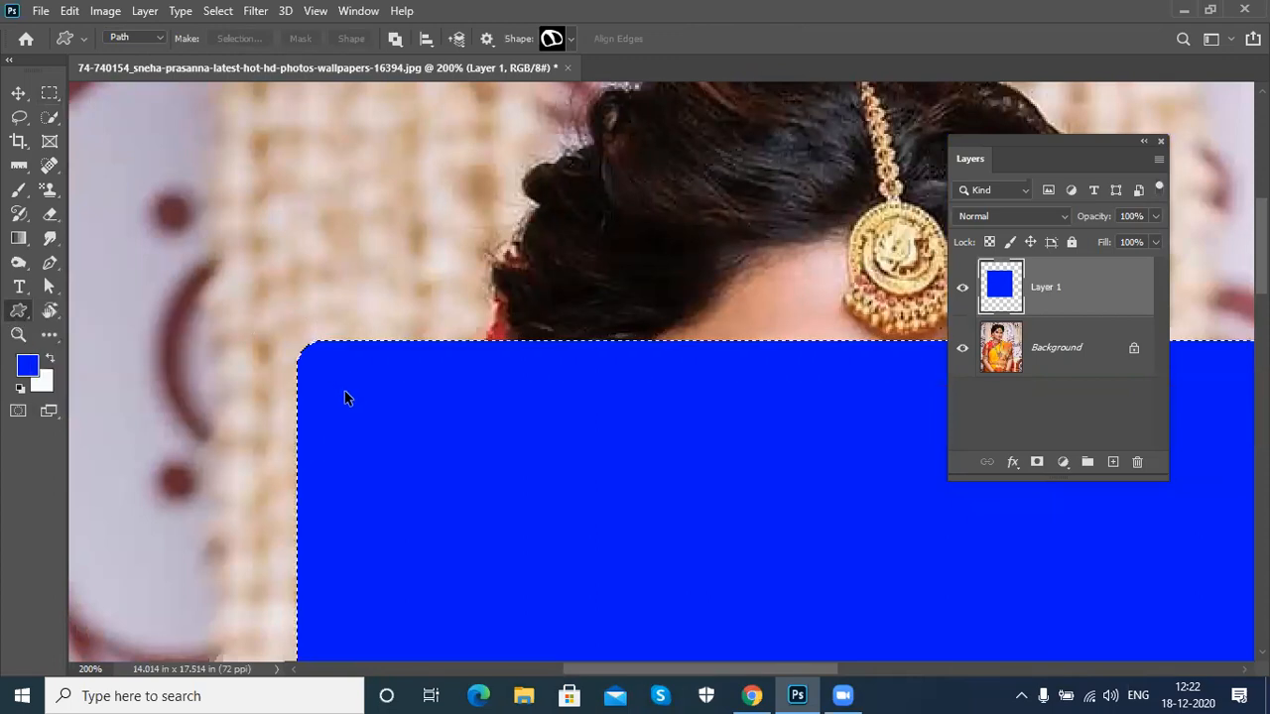
key("ctrl+z")
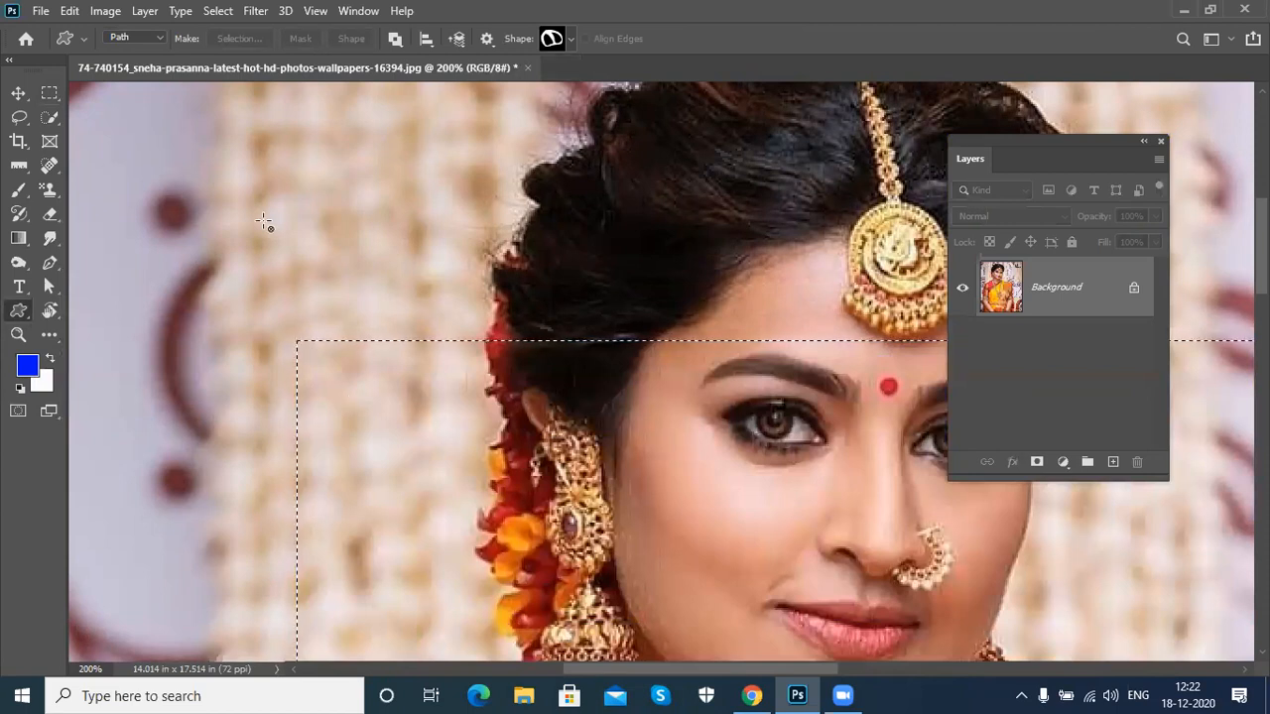
Step: Expand the rectangular selection by 15 pixels, compare its outline with the original, and undo the expansion
key("ctrl+0")
left_click(224, 14)
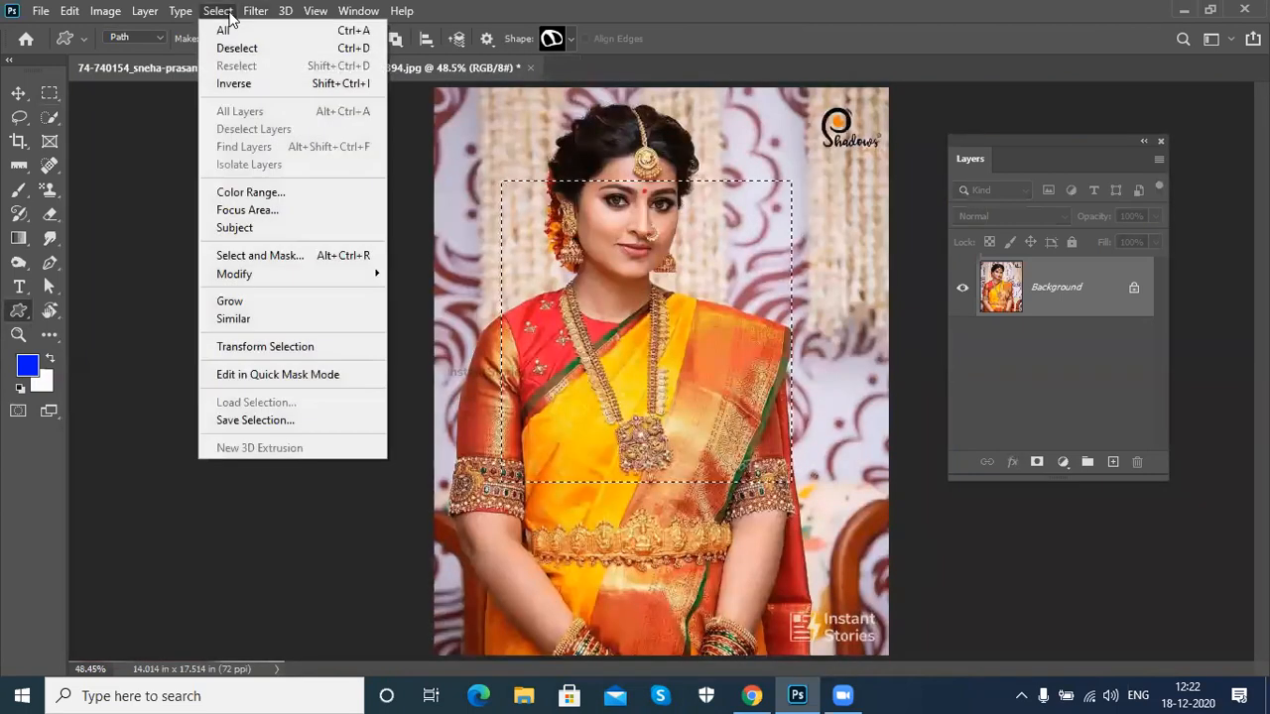
mouse_move(323, 270)
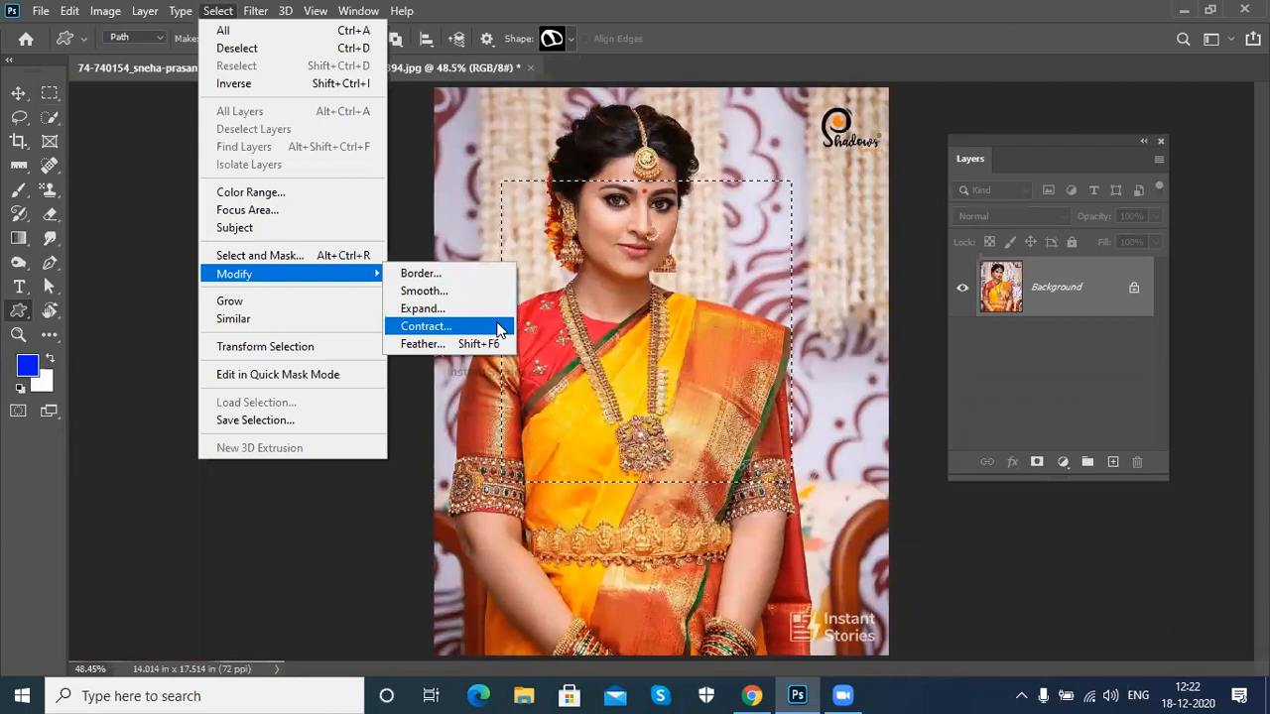
left_click(422, 309)
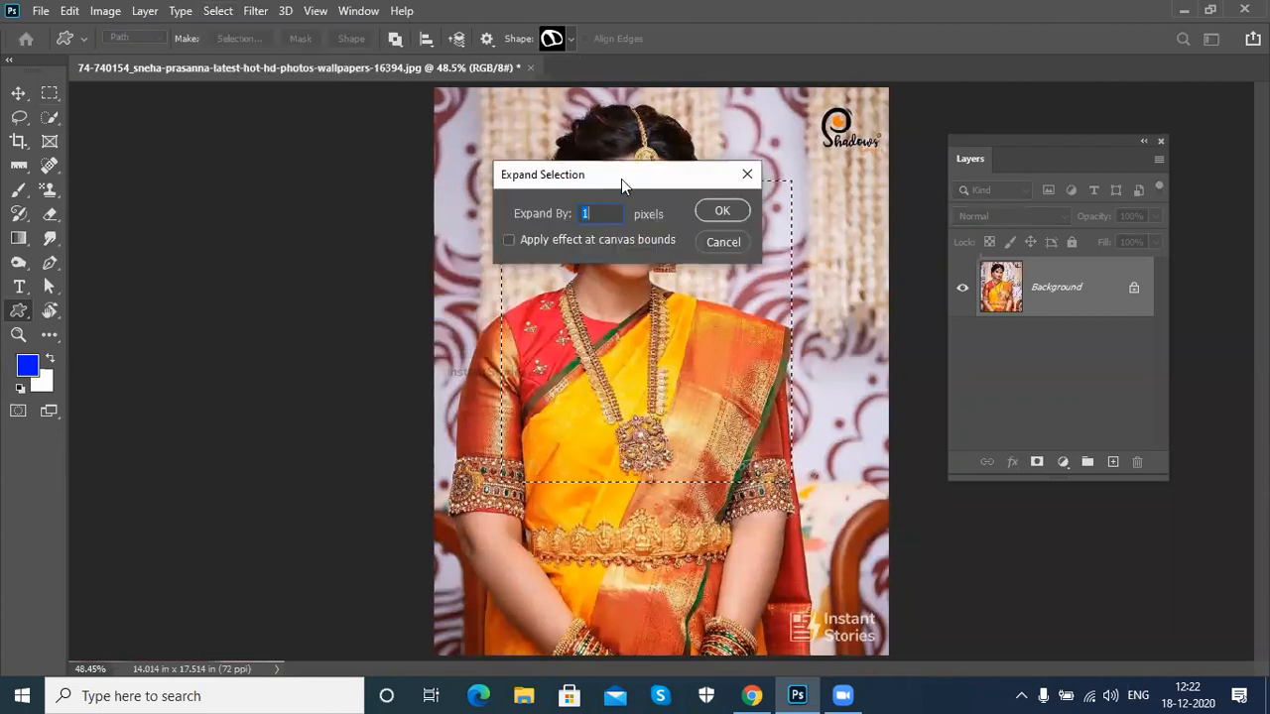
type("15")
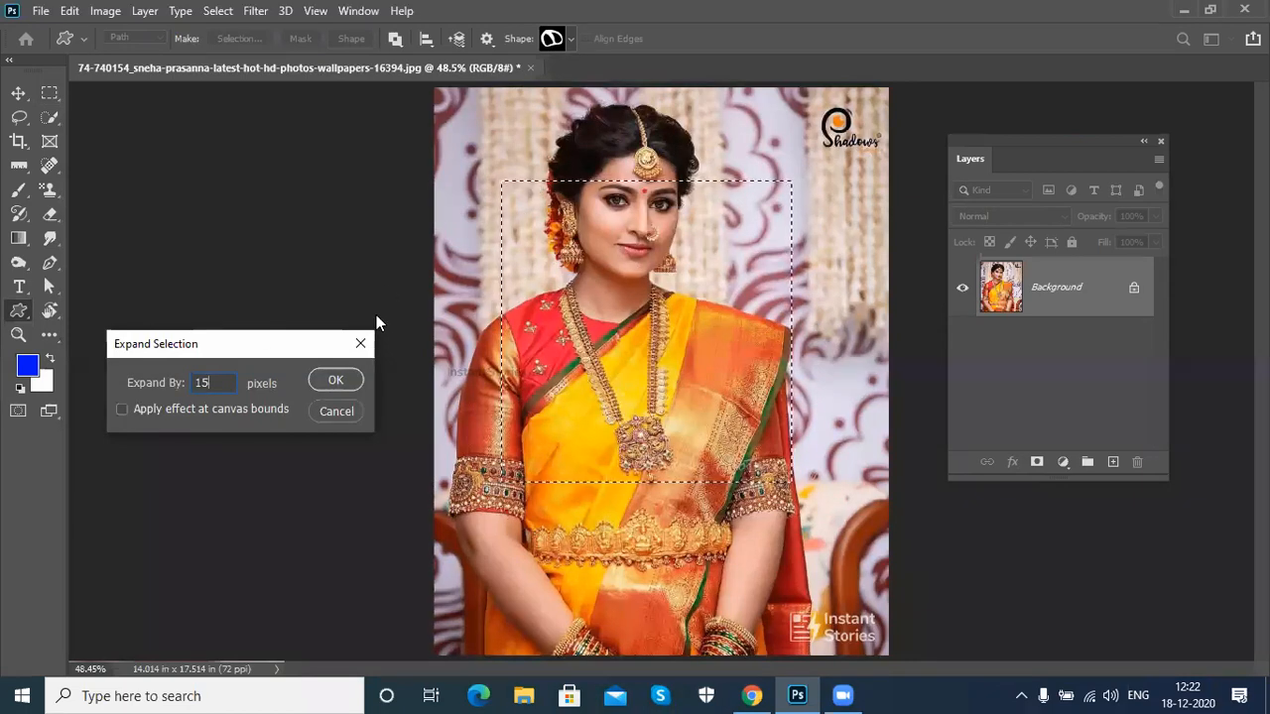
left_click(335, 381)
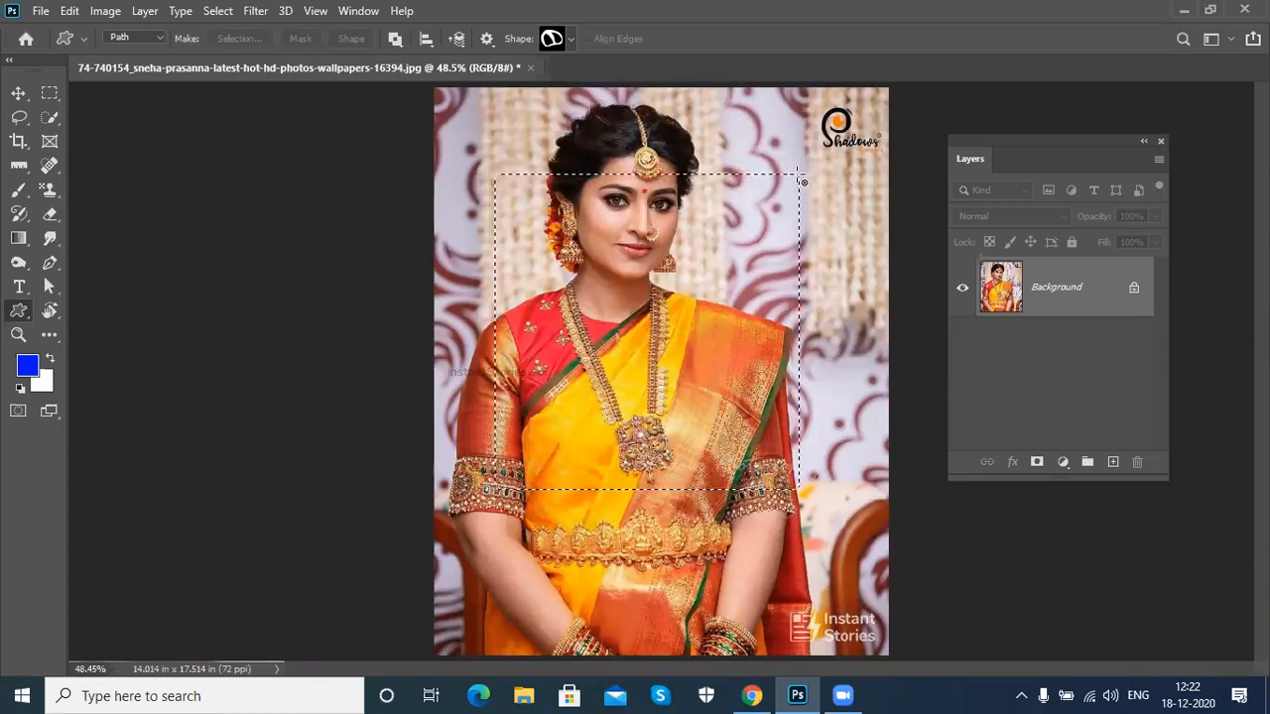
key("ctrl+z")
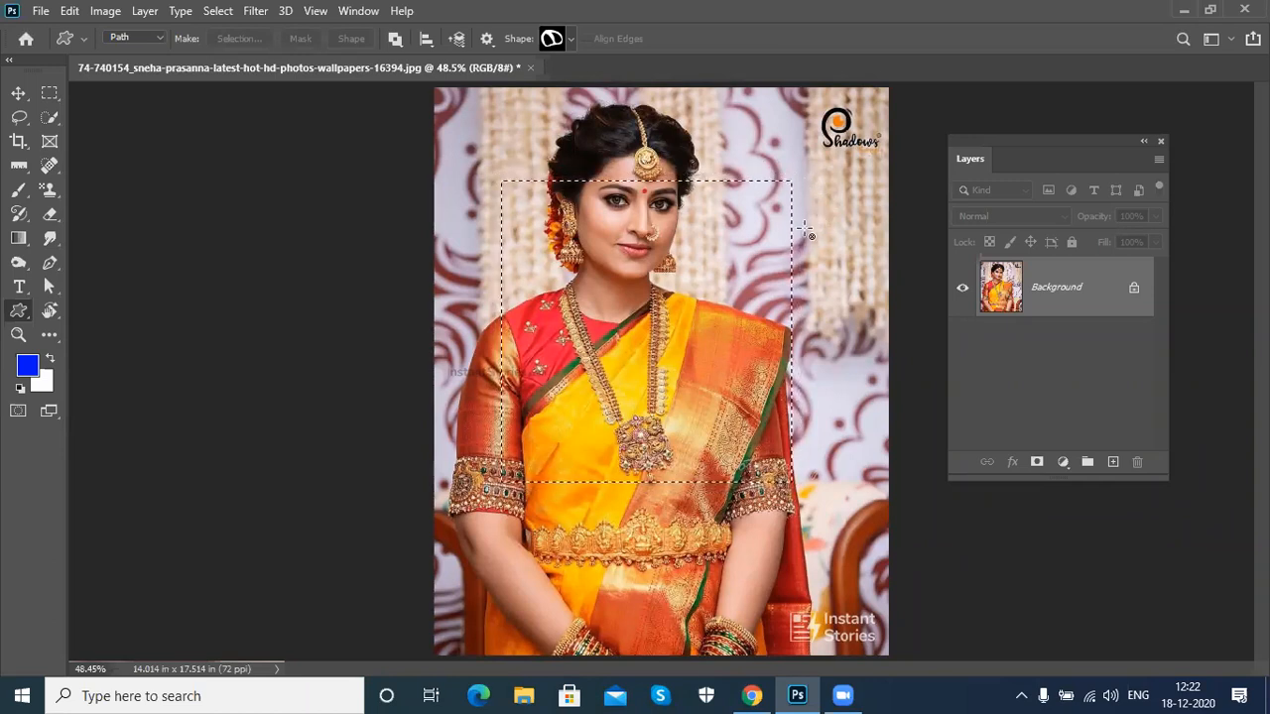
Step: Contract the rectangular selection by 15 pixels, check the smaller outline, and undo the contraction
left_click(213, 12)
mouse_move(267, 279)
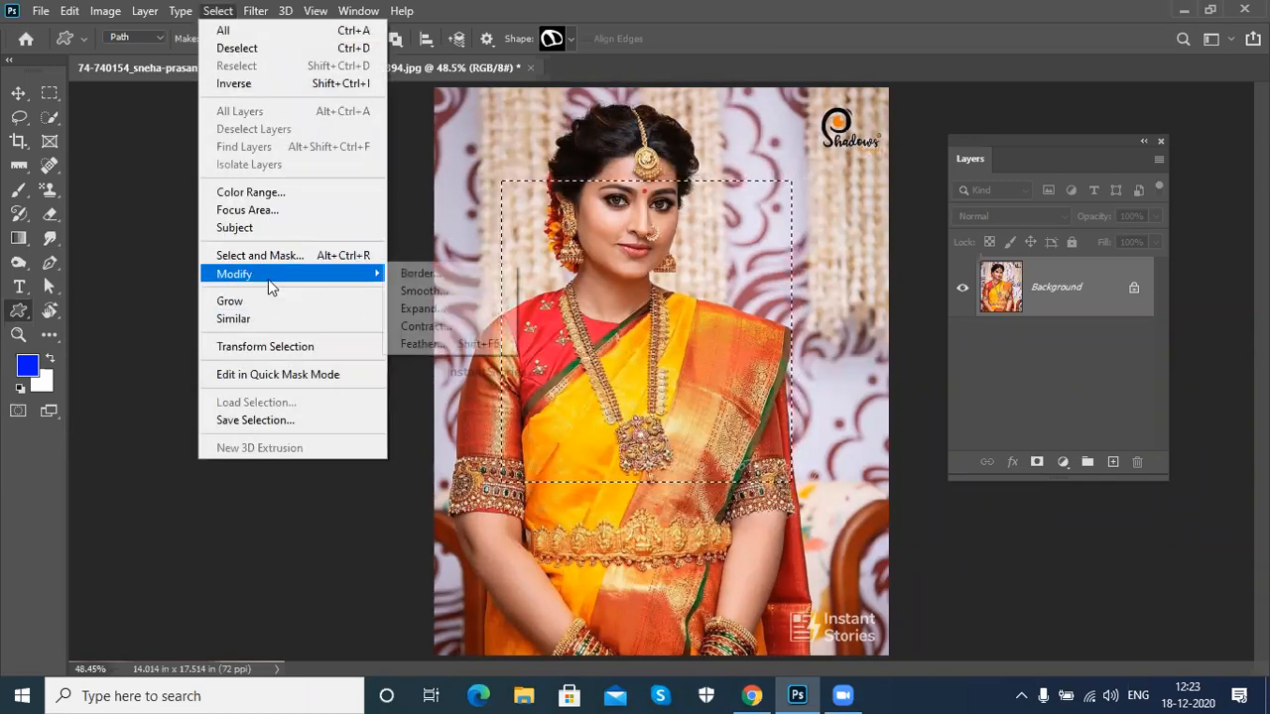
left_click(493, 330)
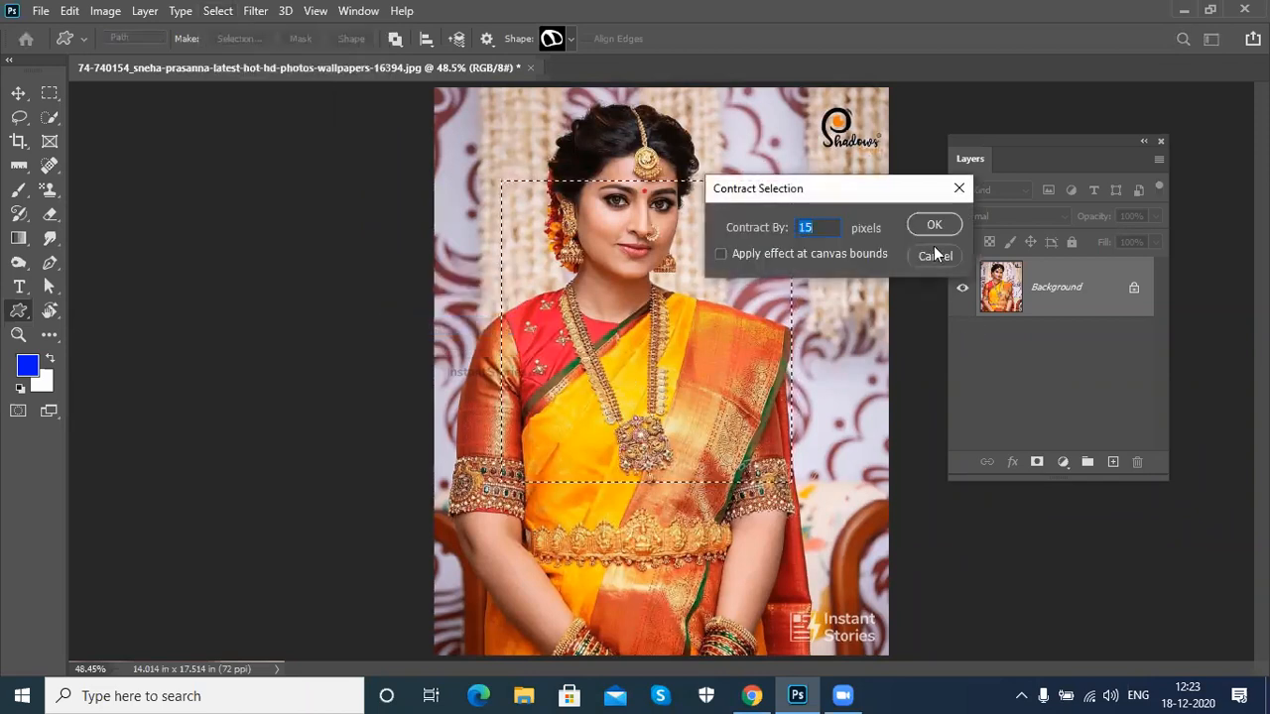
left_click(934, 227)
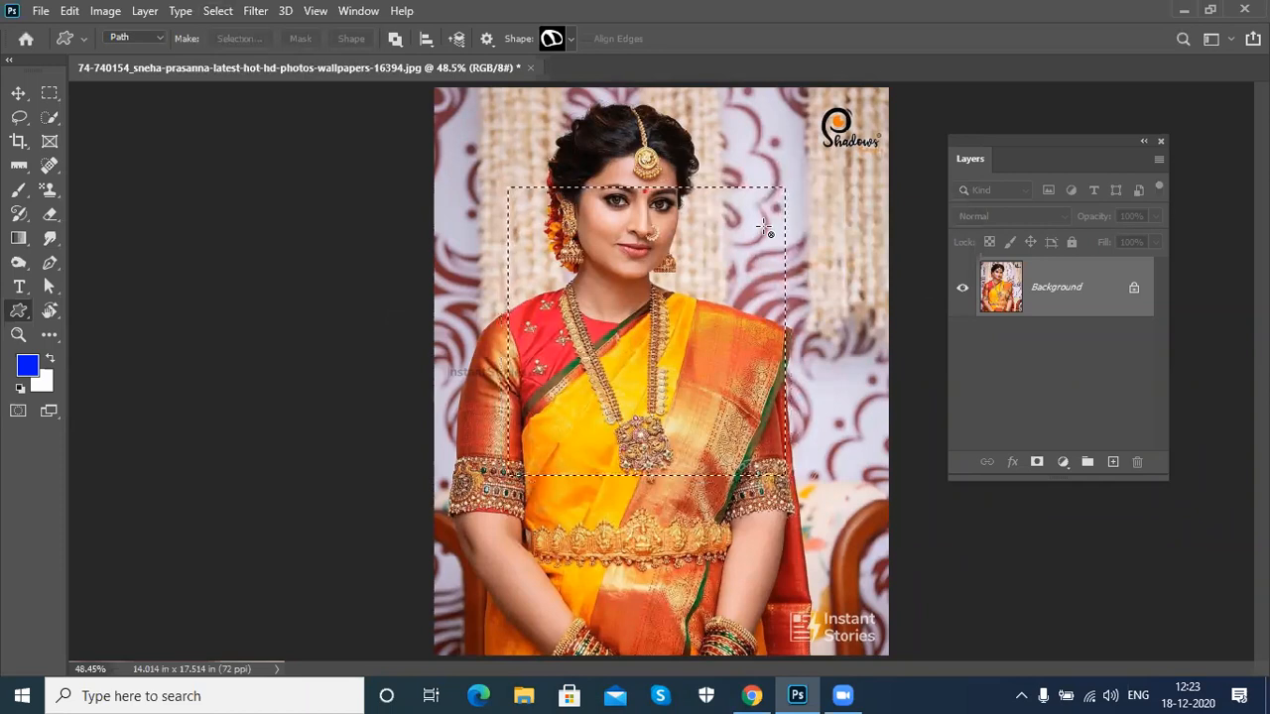
key("ctrl+z")
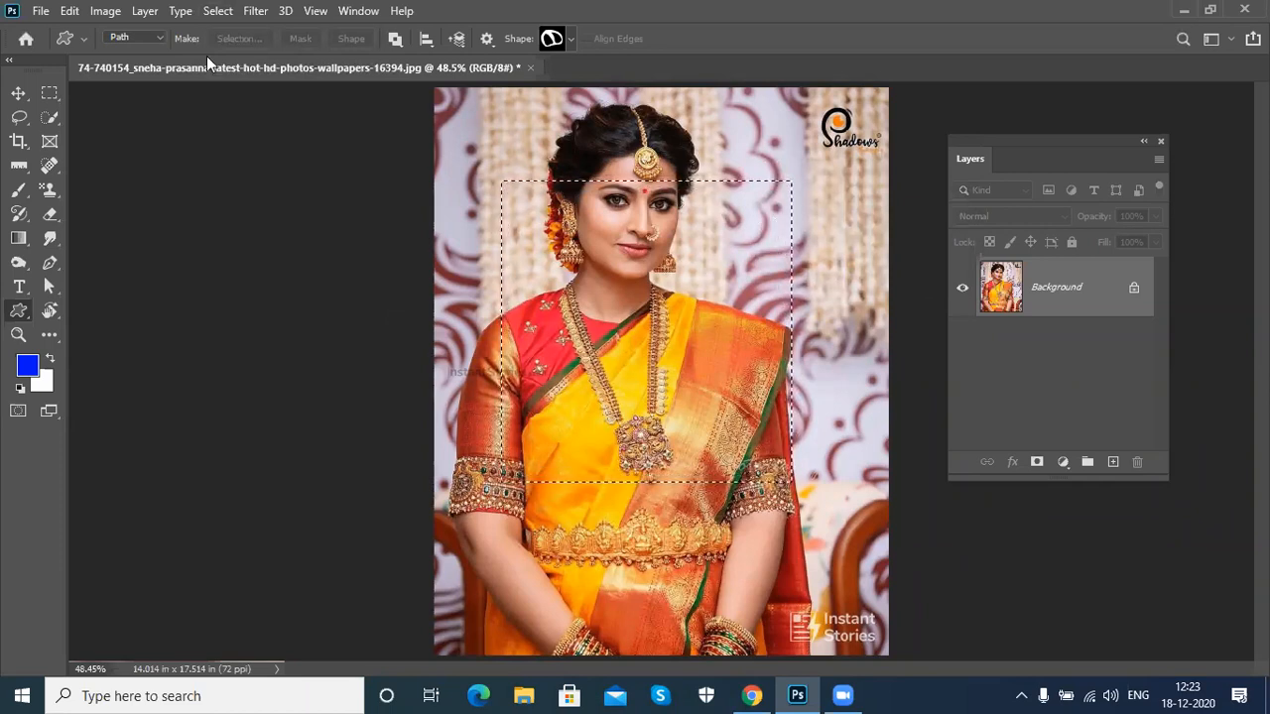
Step: Feather the rectangular selection on the portrait with a radius of 30 pixels
left_click(217, 11)
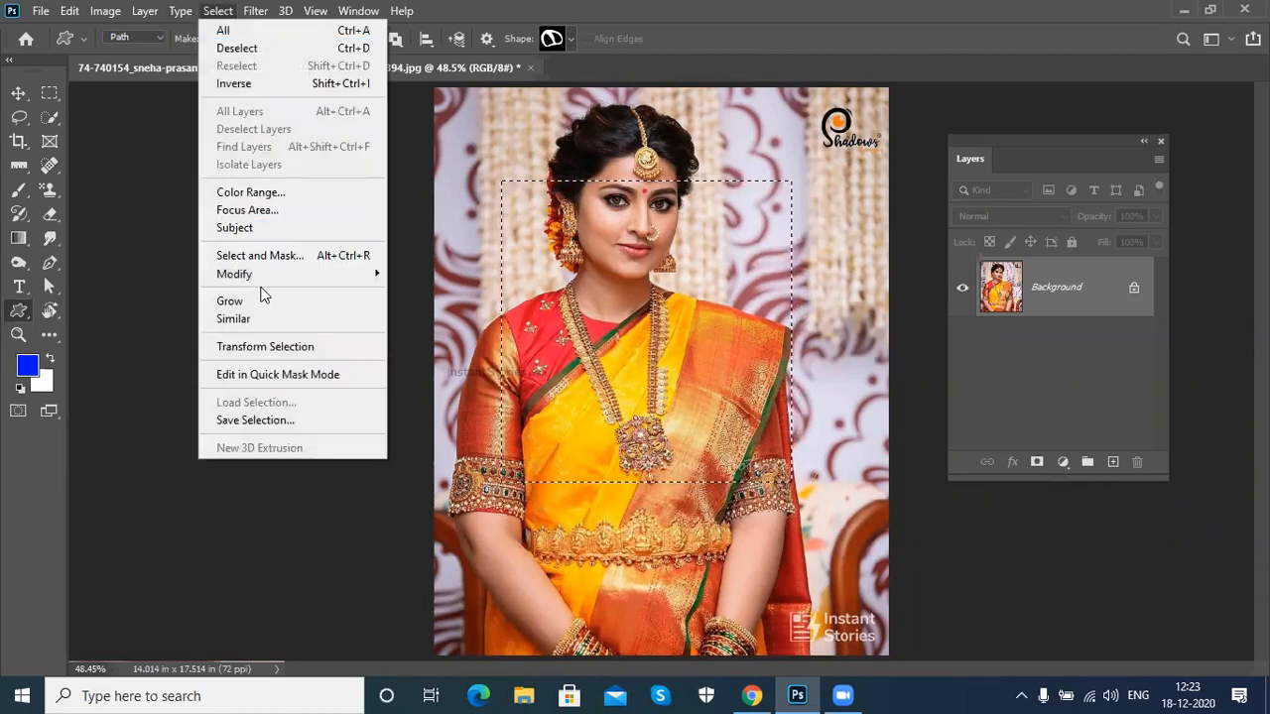
mouse_move(264, 275)
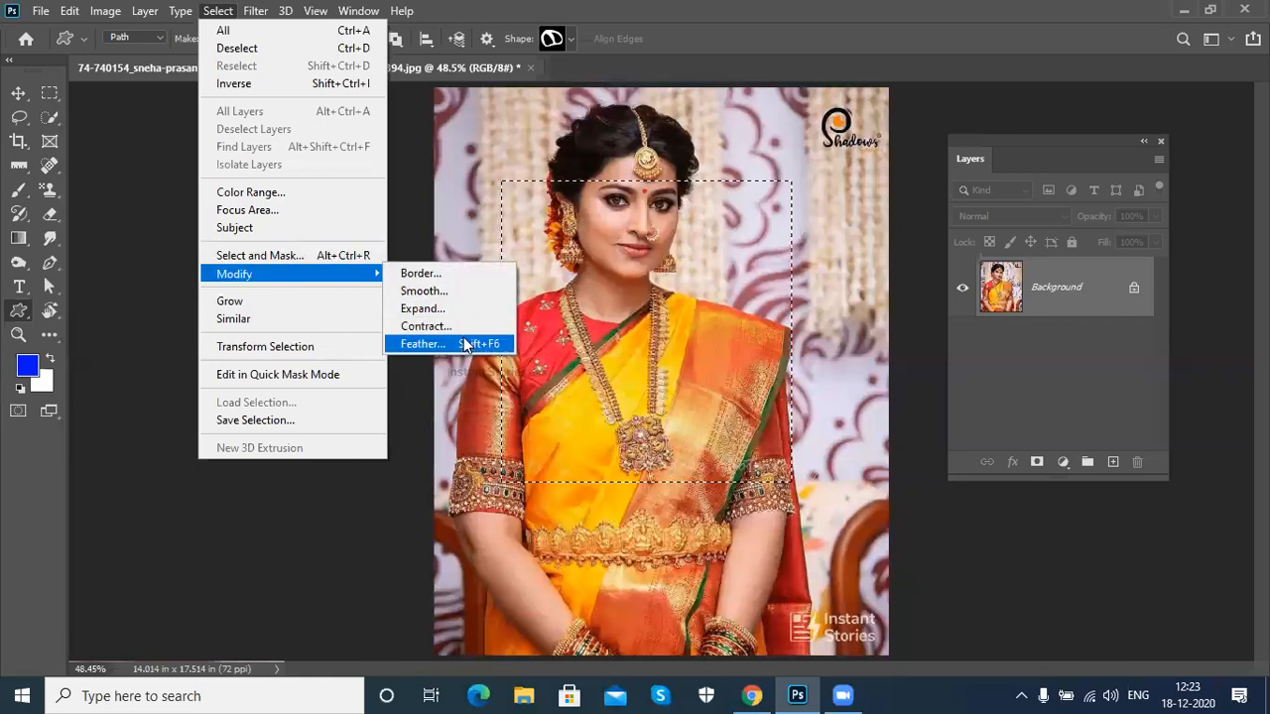
left_click(463, 340)
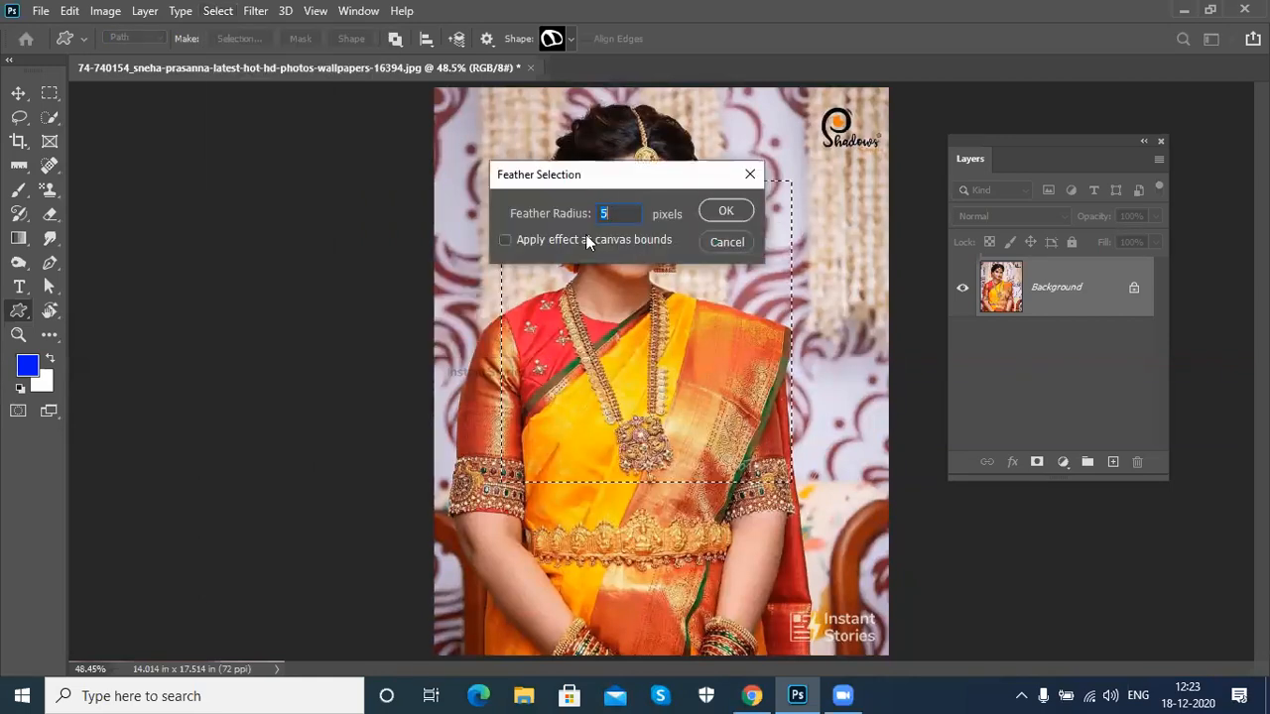
left_click_drag(627, 183, 275, 411)
type("30")
key("Return")
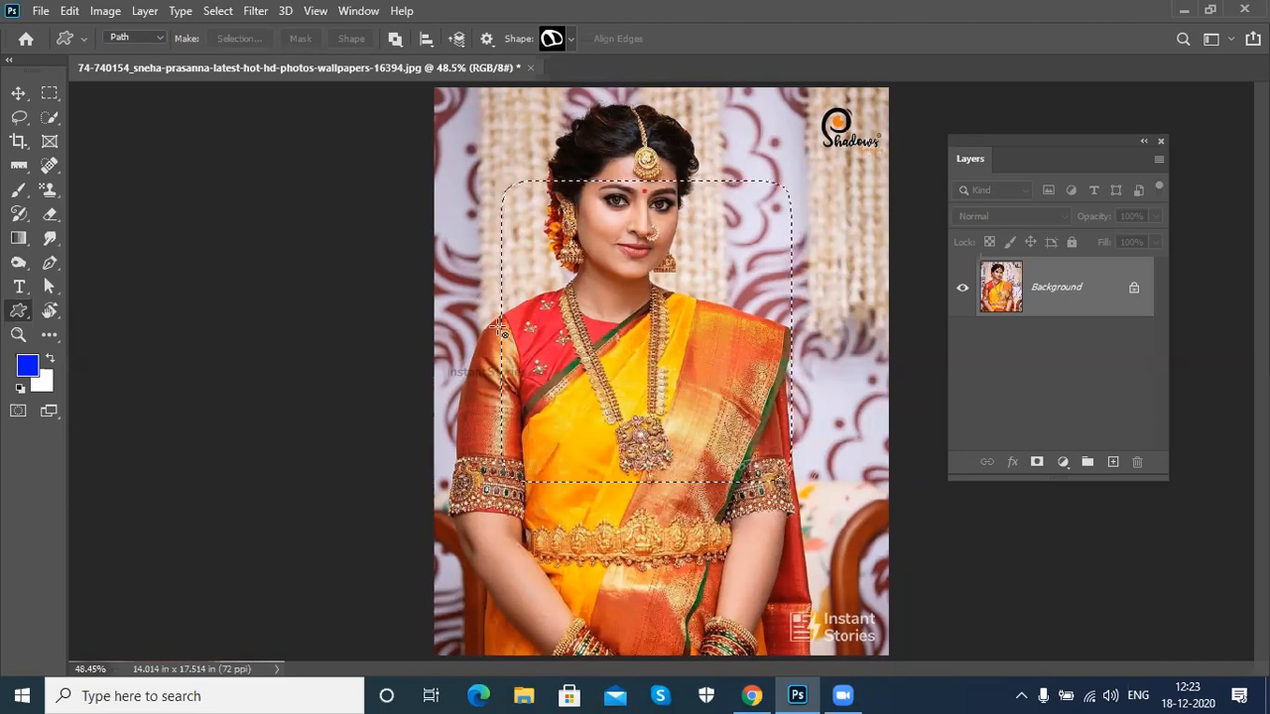
Step: Create a new document using the International Paper document type
key("ctrl+n")
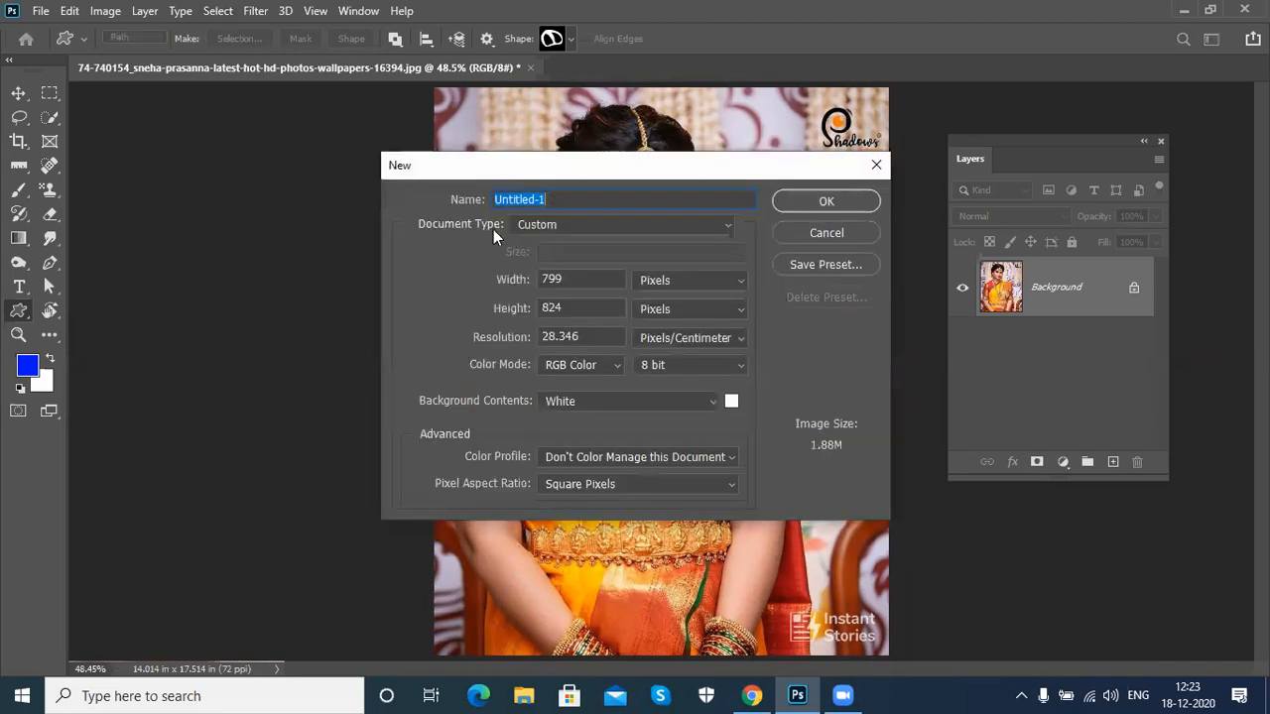
left_click(632, 224)
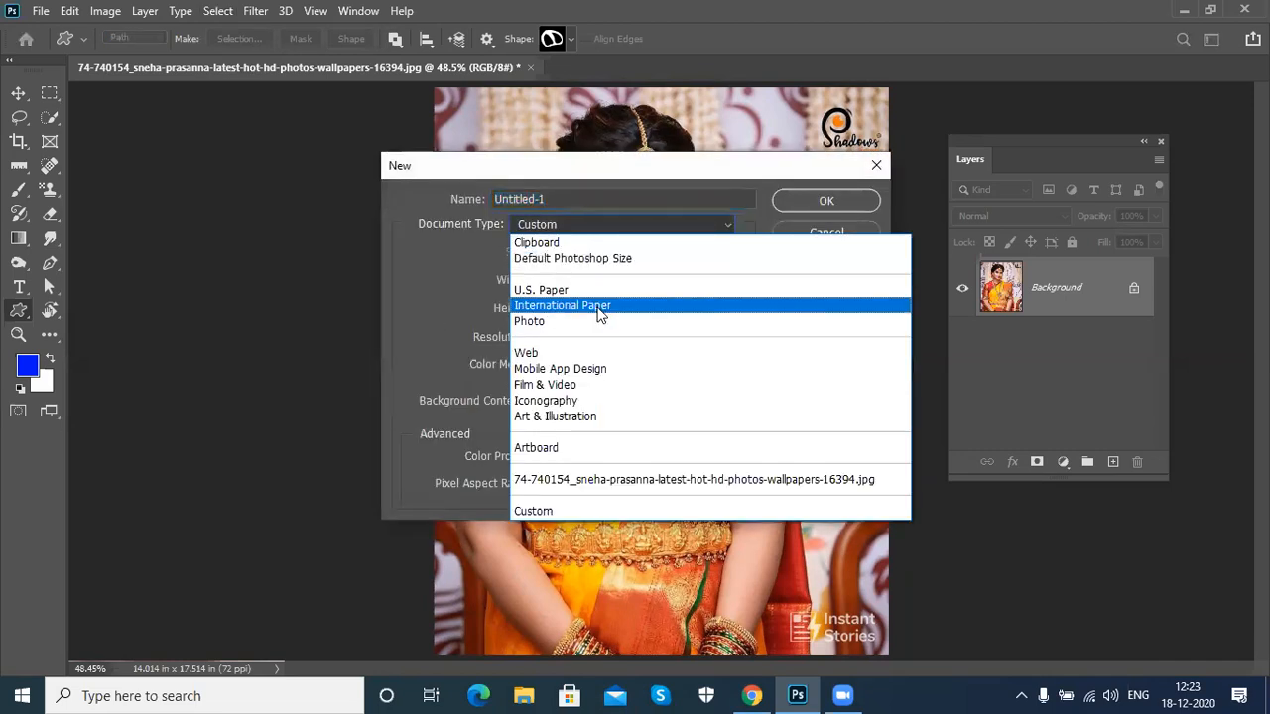
left_click(600, 301)
left_click(828, 202)
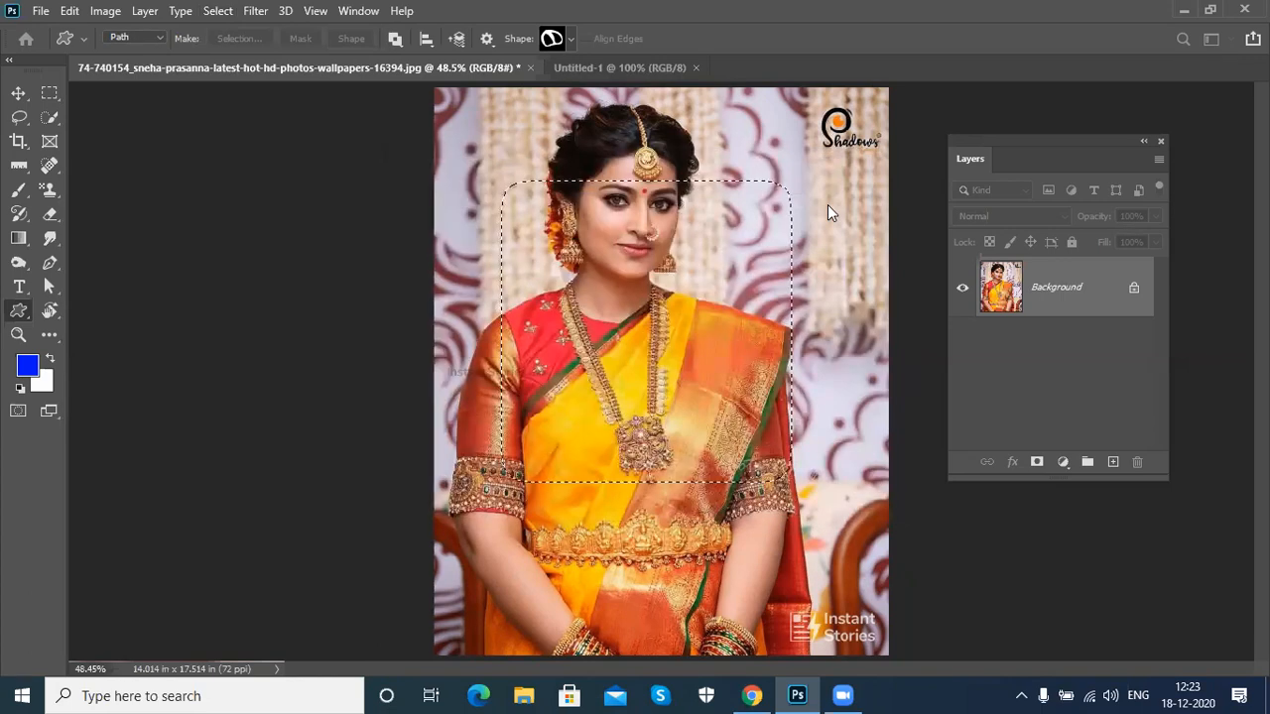
Step: Paste the feathered portrait area into the new document and move it toward the page's left side
key("ctrl+v")
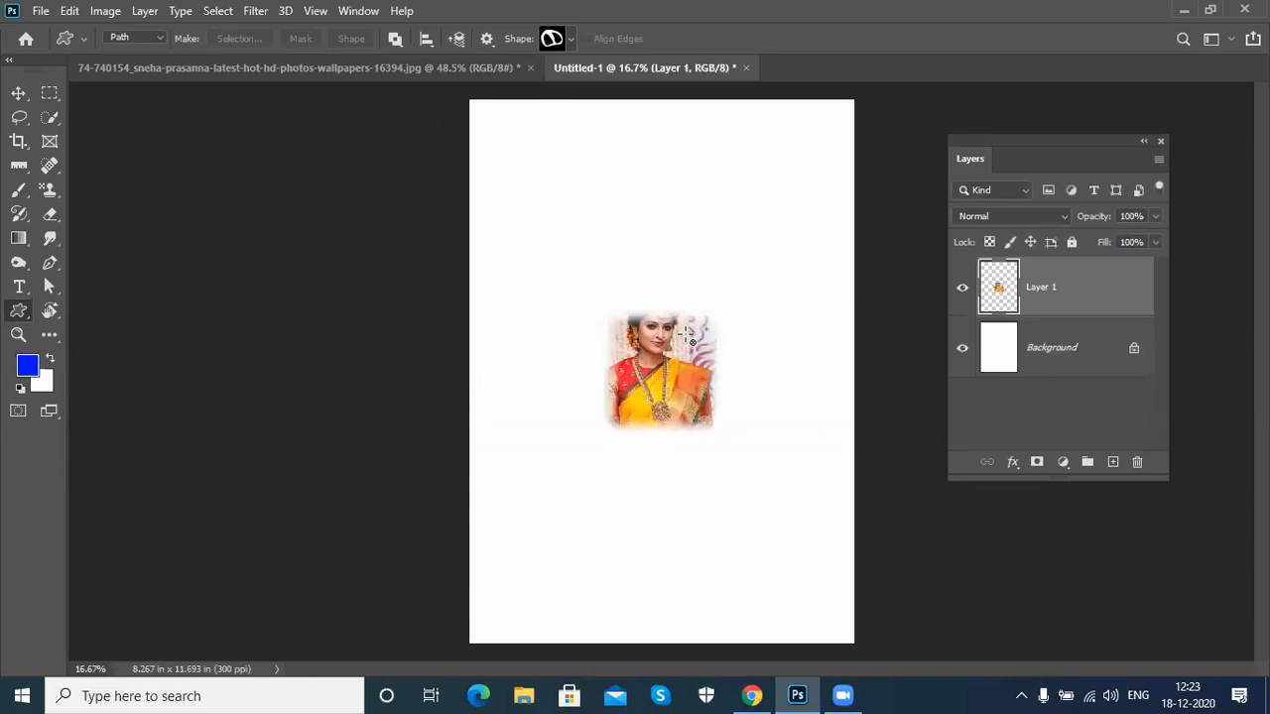
key("ctrl+plus")
key("ctrl+plus")
key("ctrl+plus")
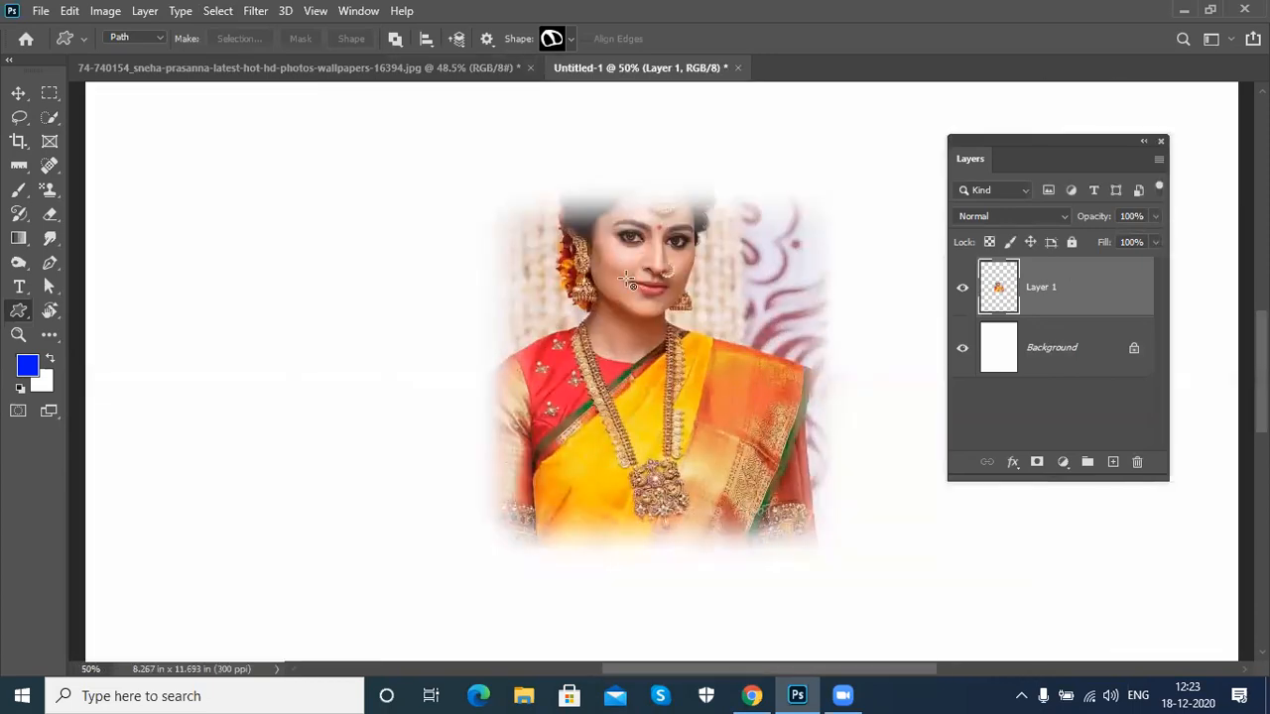
key("v")
left_click_drag(642, 259, 515, 259)
Step: Return to the portrait document and feather its plain rectangular selection with a radius of 15 pixels
left_click(220, 69)
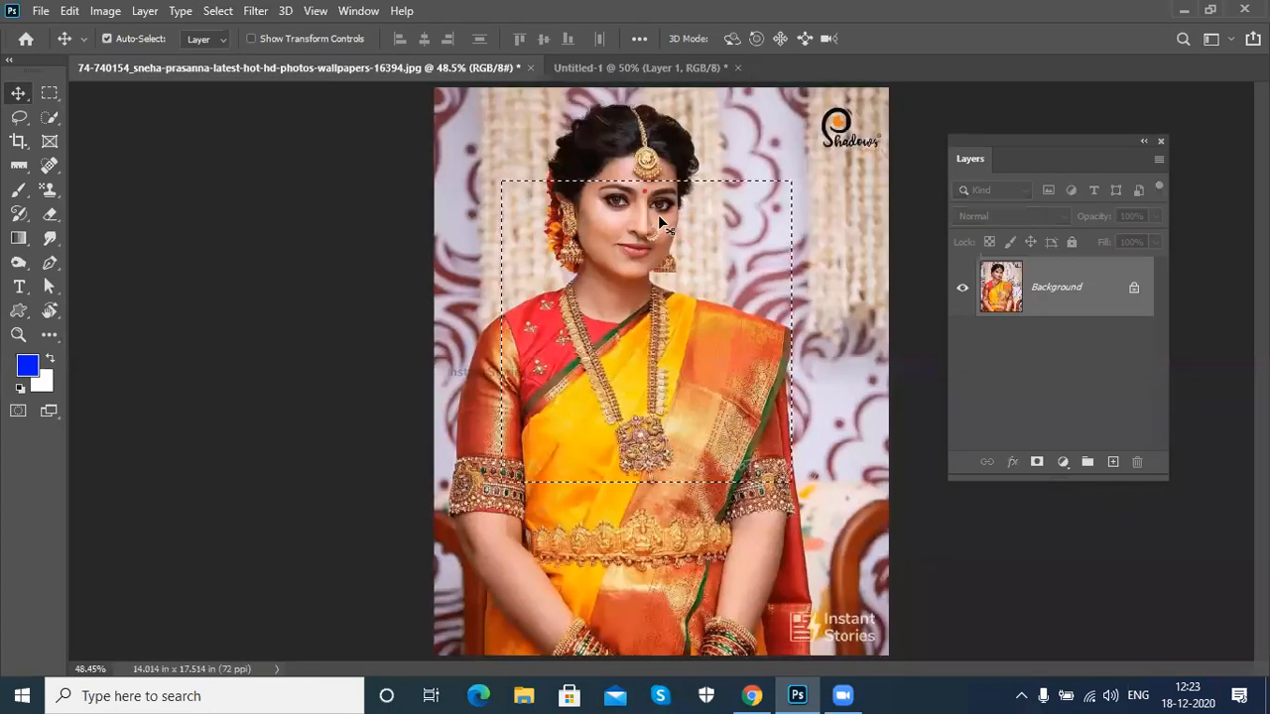
left_click(217, 11)
mouse_move(298, 273)
left_click(445, 344)
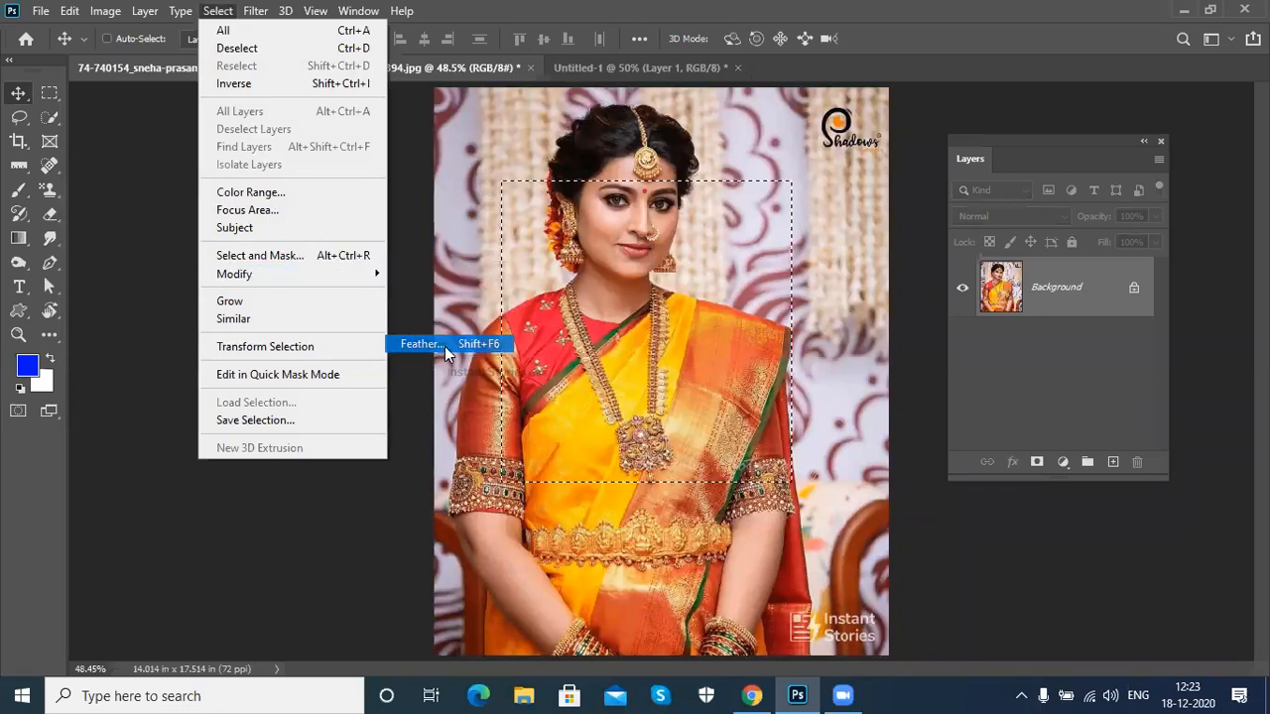
type("10")
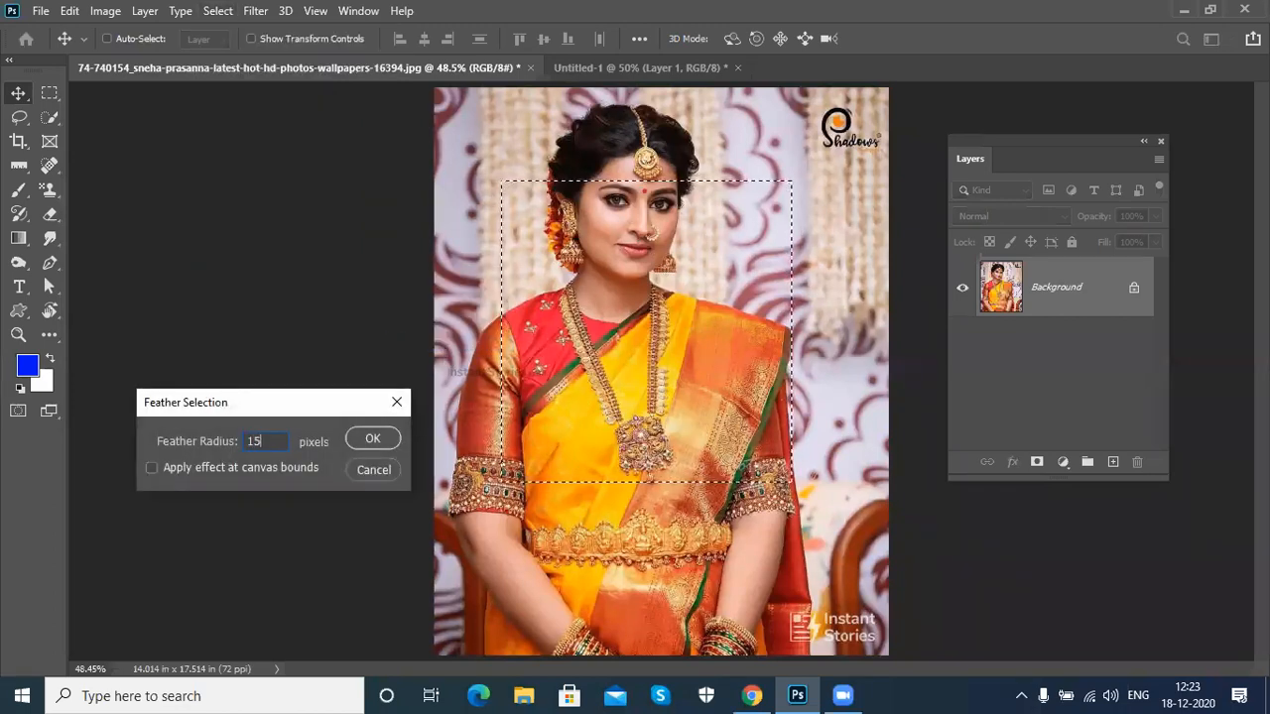
key("Return")
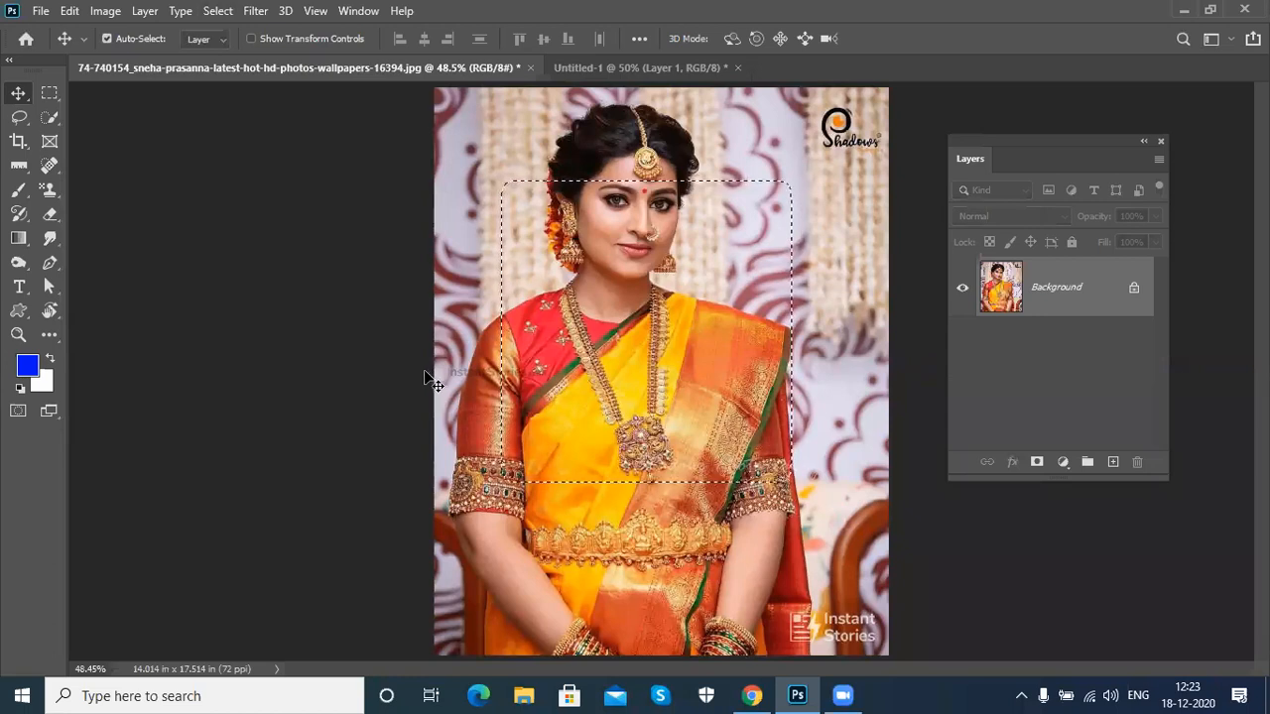
Step: Paste the newly feathered area into the Untitled-1 document and place it to the right of the first copy for comparison
left_click(612, 62)
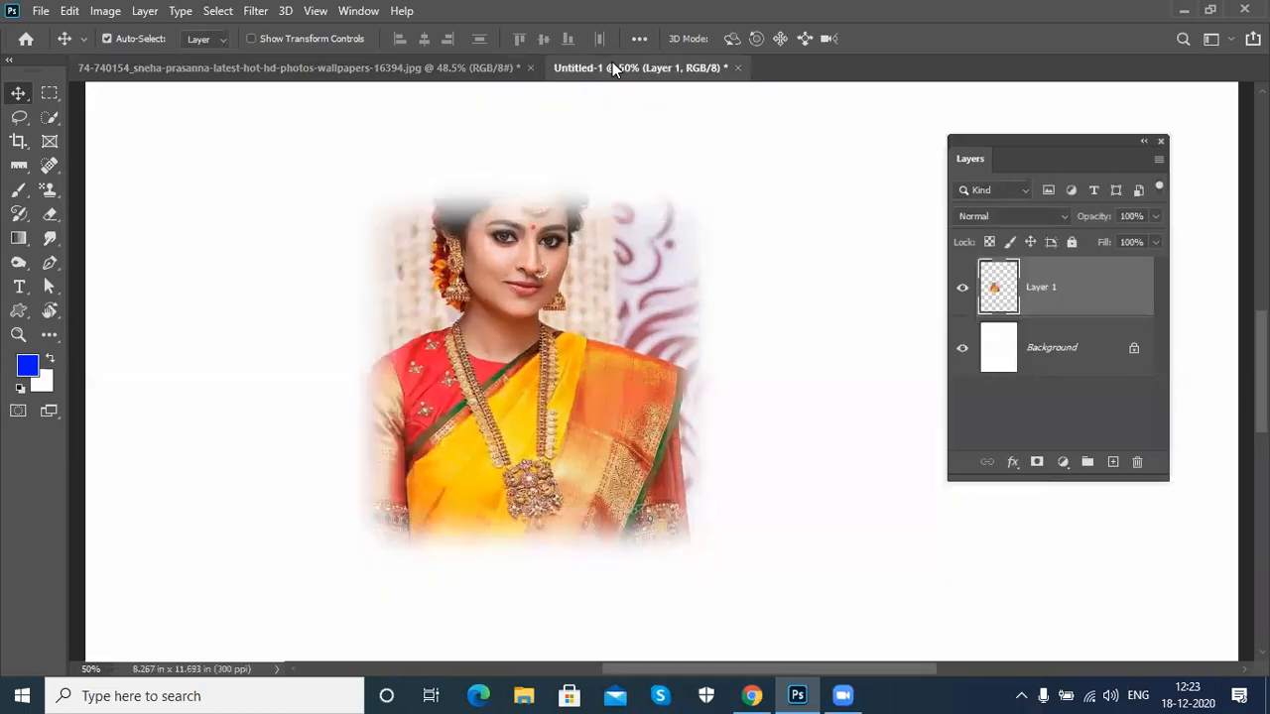
key("ctrl+v")
left_click_drag(615, 367, 859, 372)
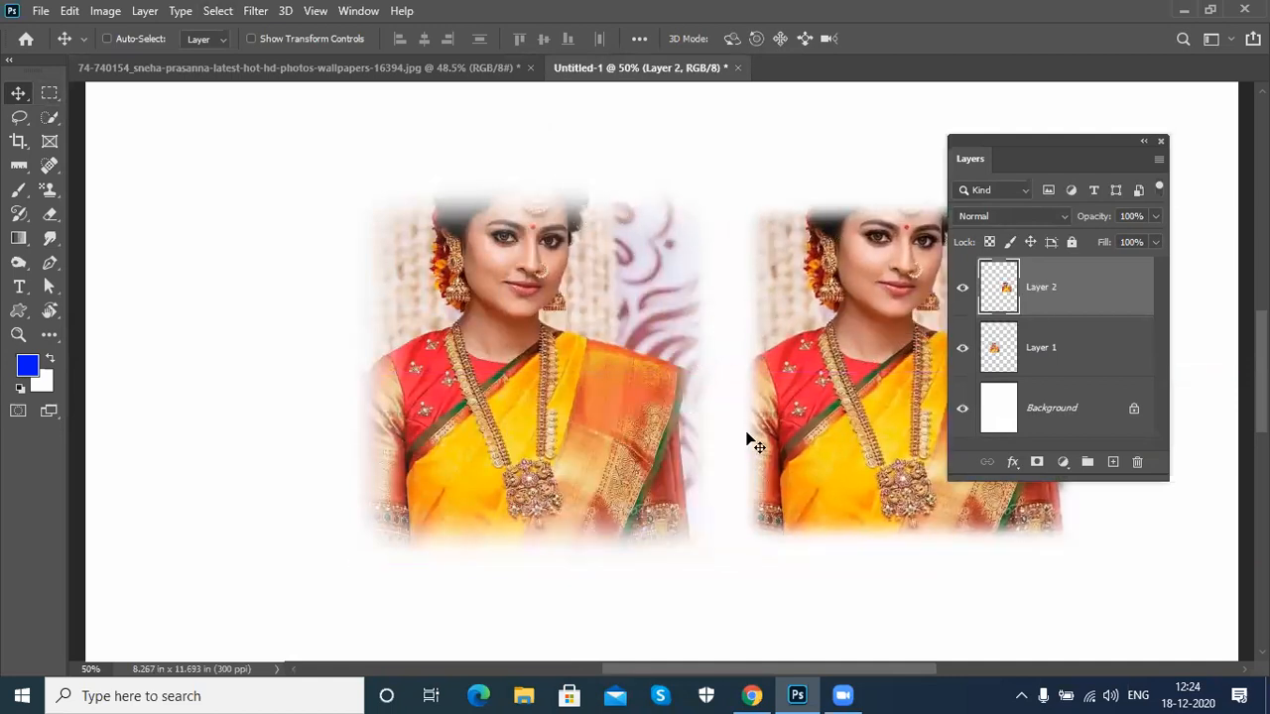
left_click_drag(619, 375, 448, 359)
left_click_drag(528, 362, 560, 365)
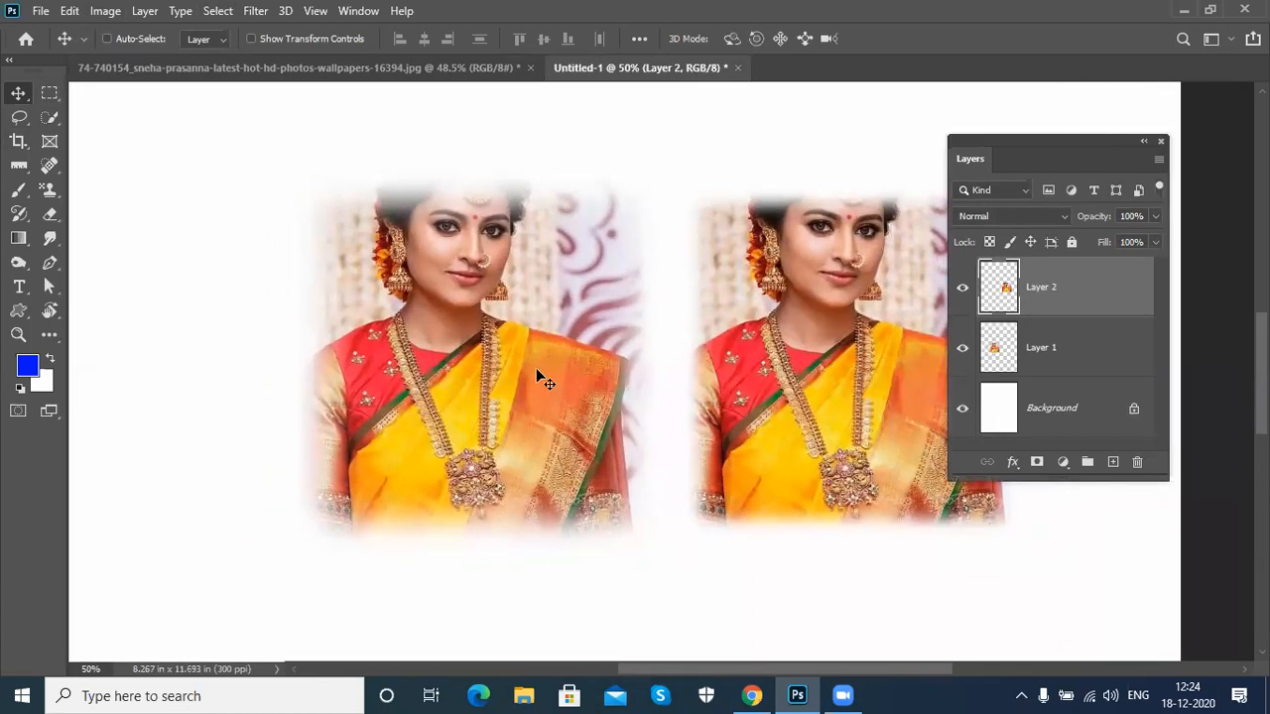
left_click(145, 11)
left_click(105, 11)
left_click(217, 11)
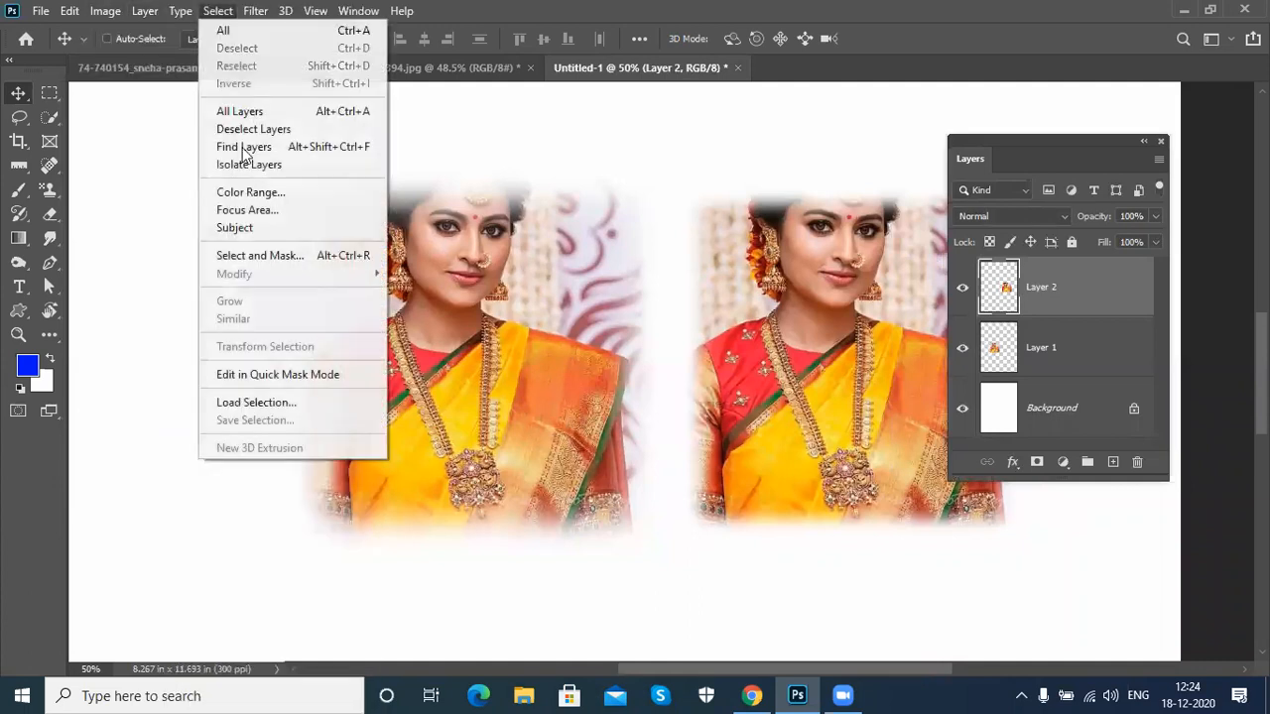
left_click(450, 188)
Step: Apply Feather again to the selection in the portrait document and copy the selected area
left_click(324, 71)
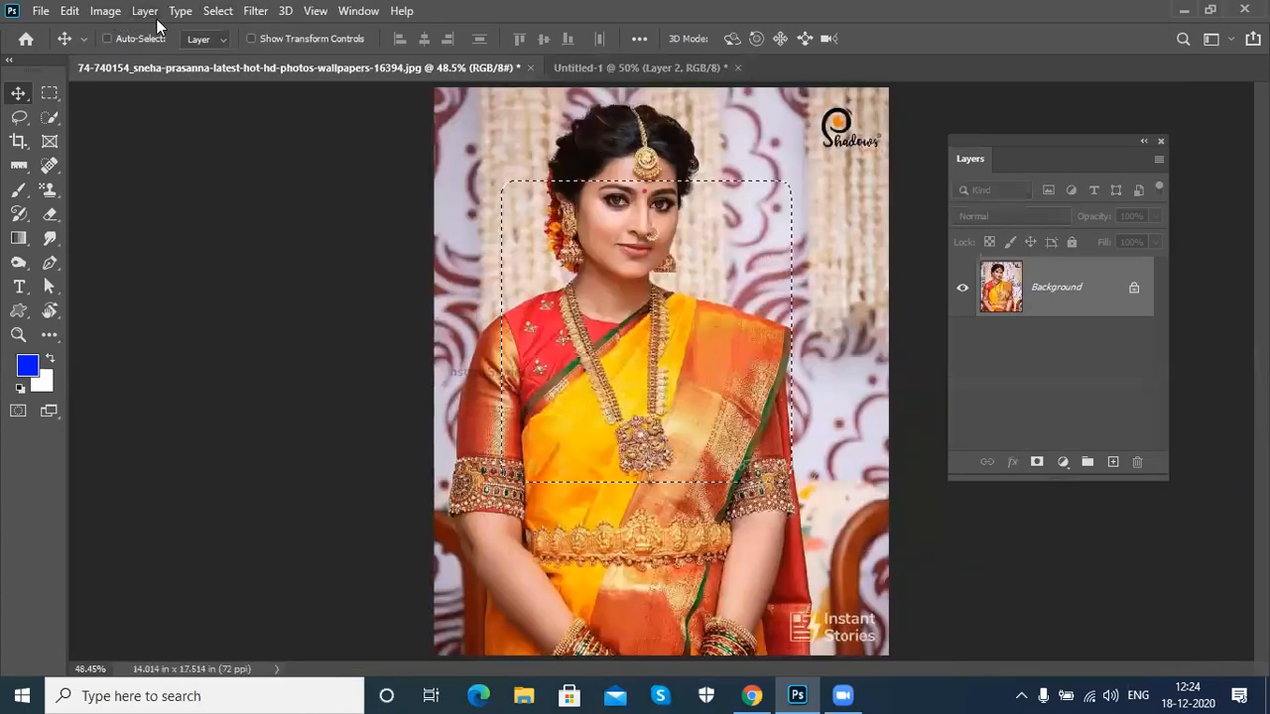
left_click(214, 11)
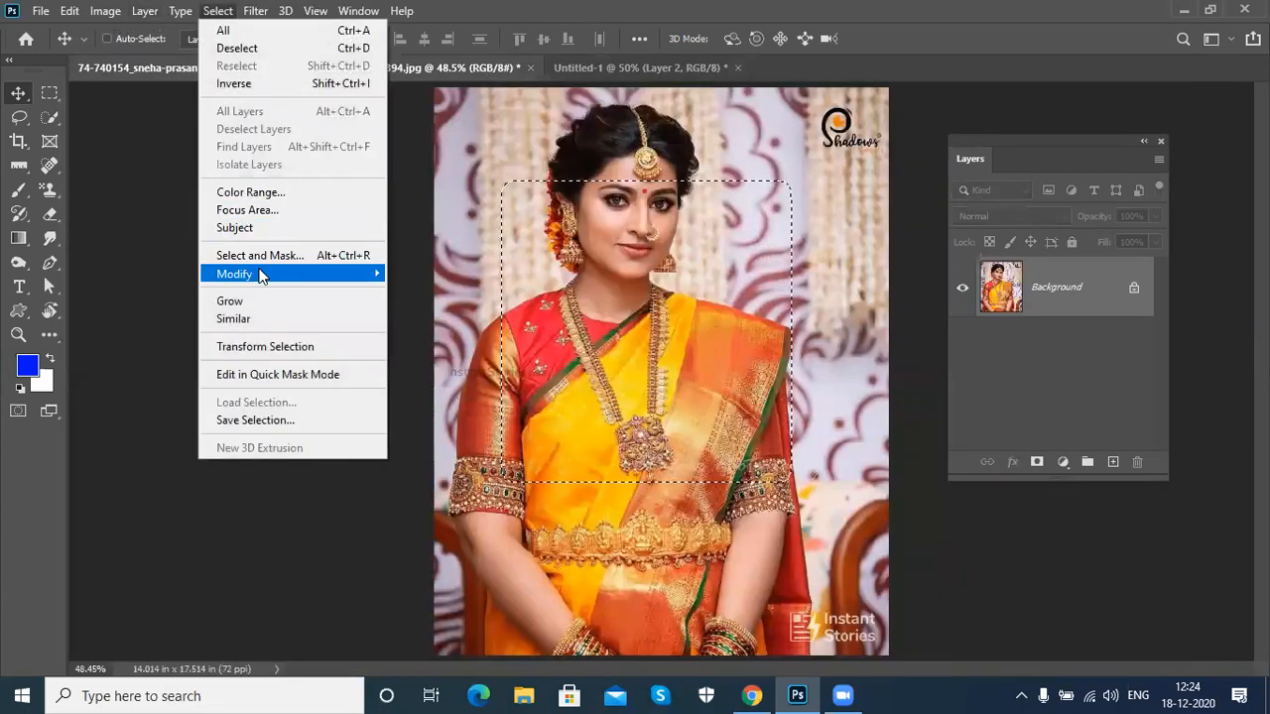
mouse_move(261, 274)
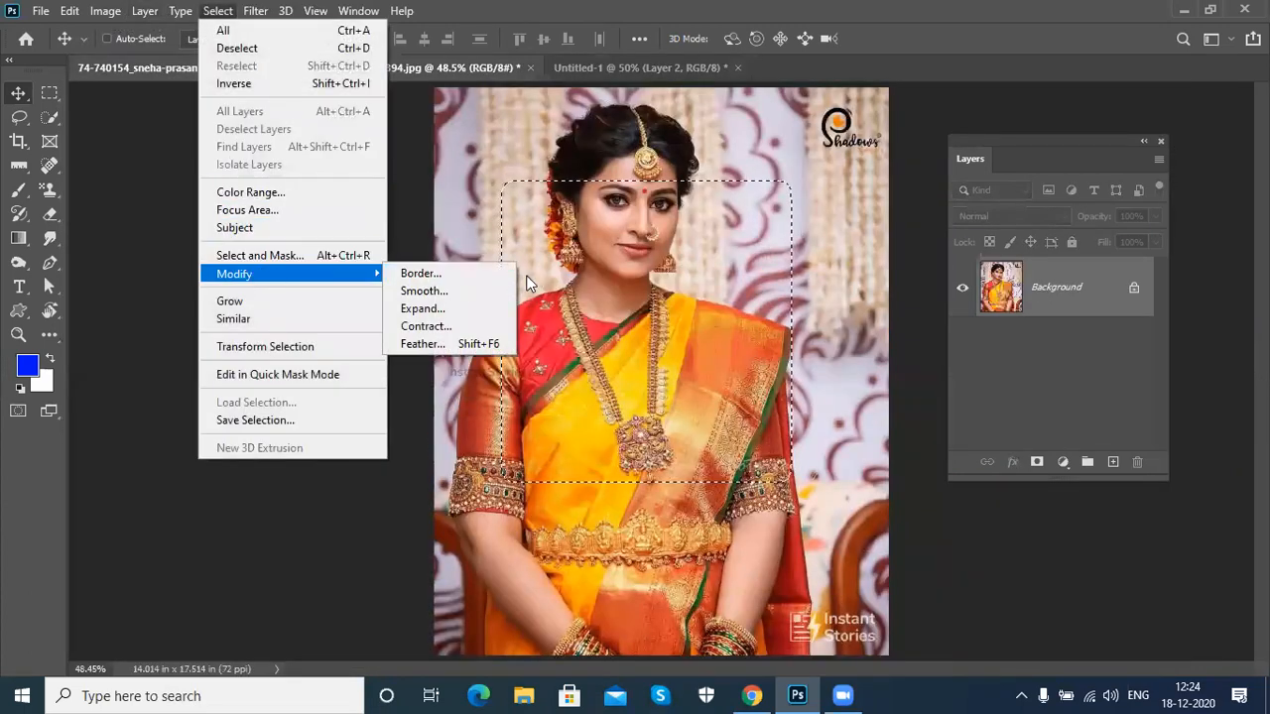
left_click(424, 343)
key("Return")
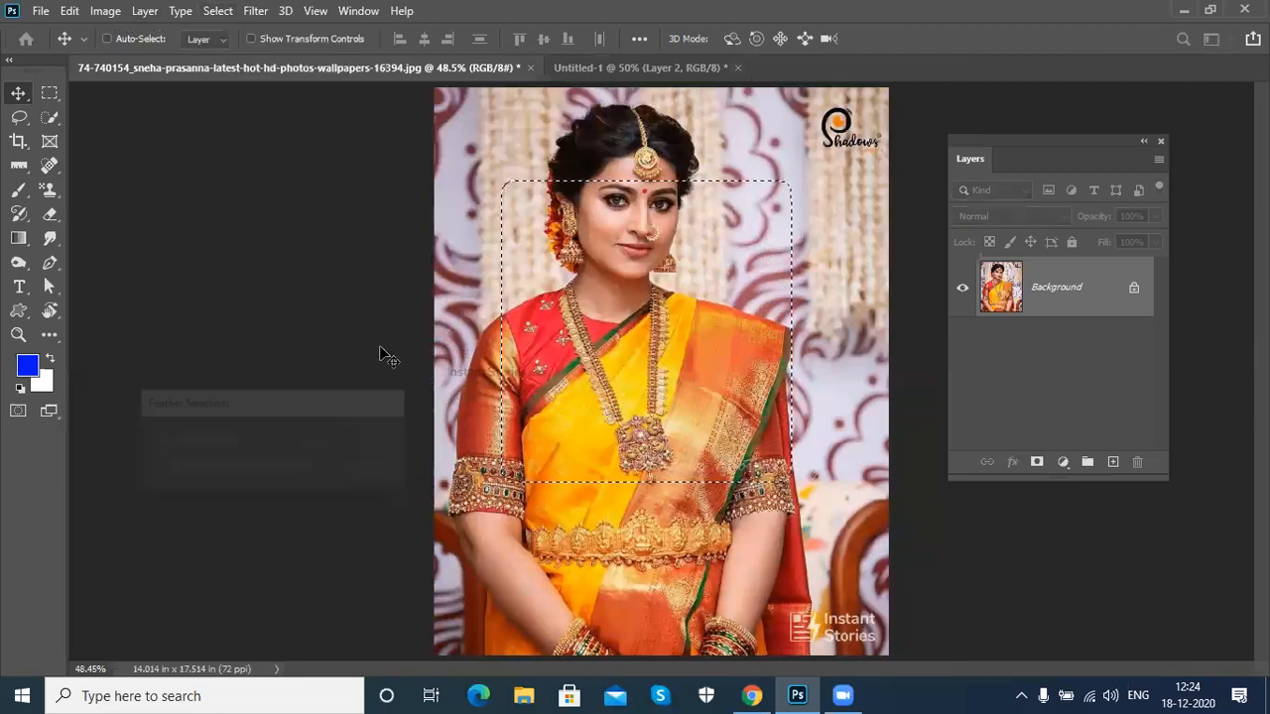
key("ctrl+c")
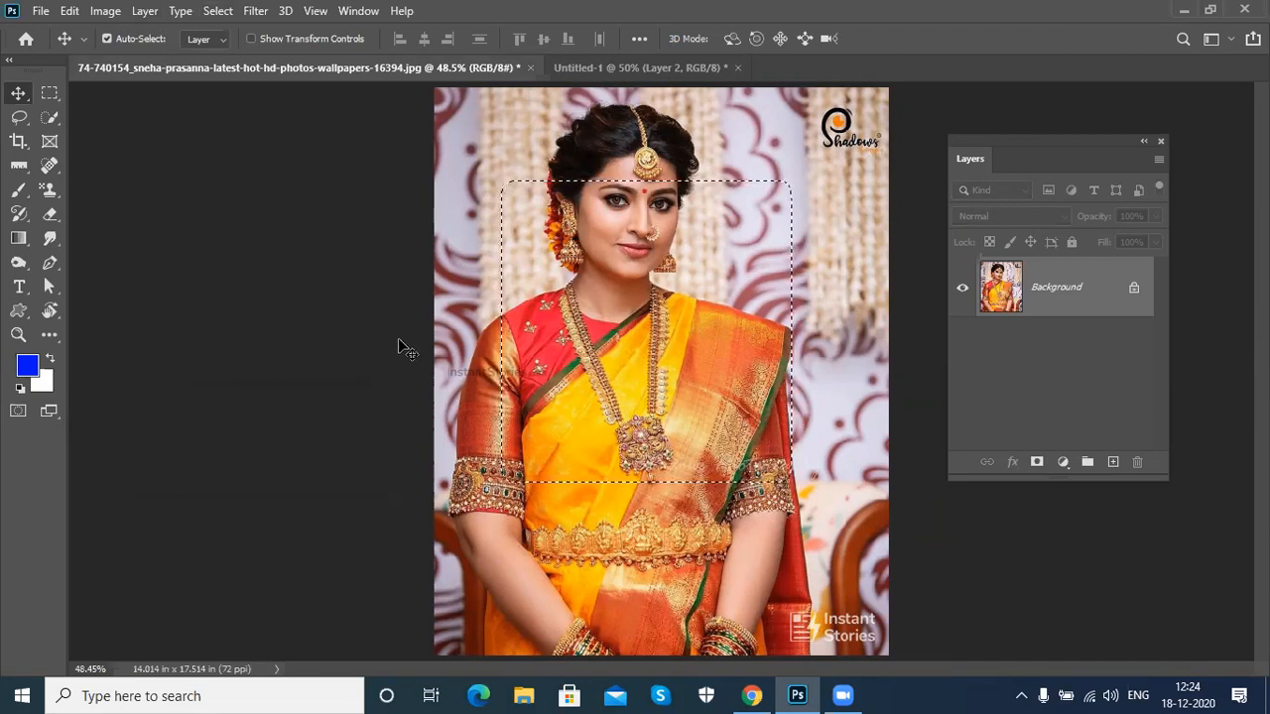
Step: Paste the copied feathered area into the Untitled-1 document and place it left of the other two copies, aligned with them
left_click(640, 76)
key("ctrl+v")
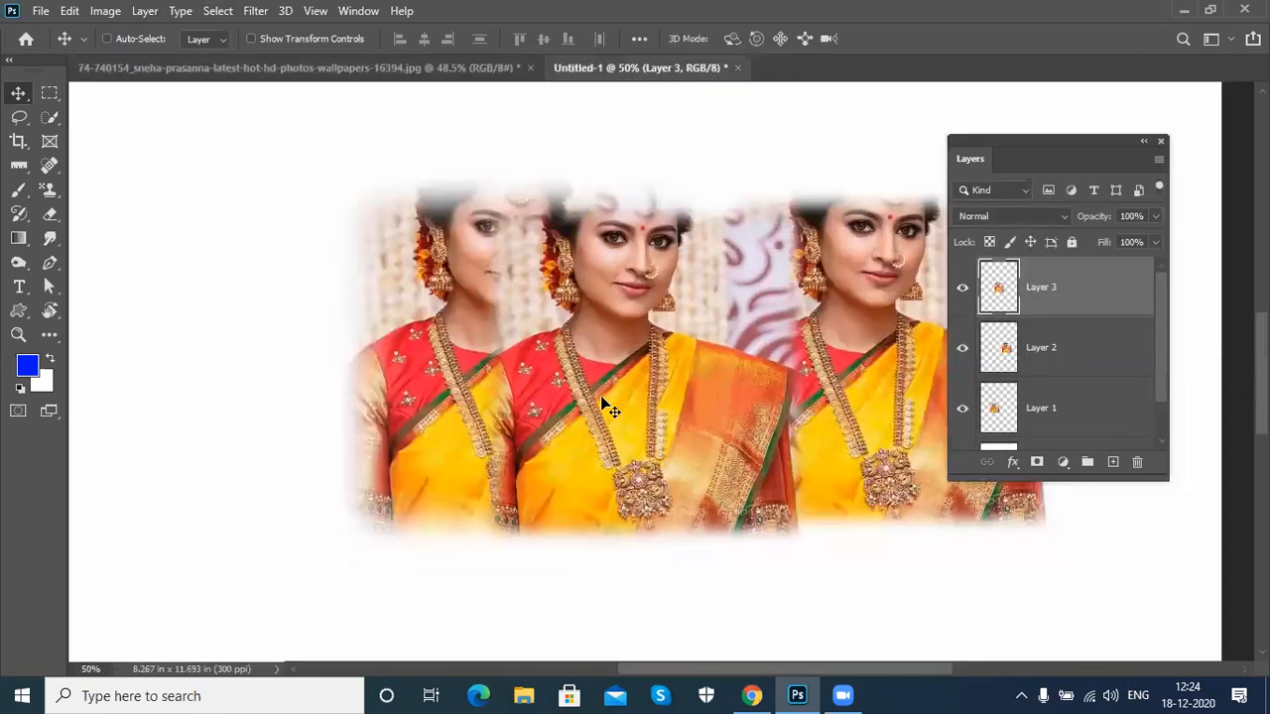
left_click_drag(443, 422, 232, 347)
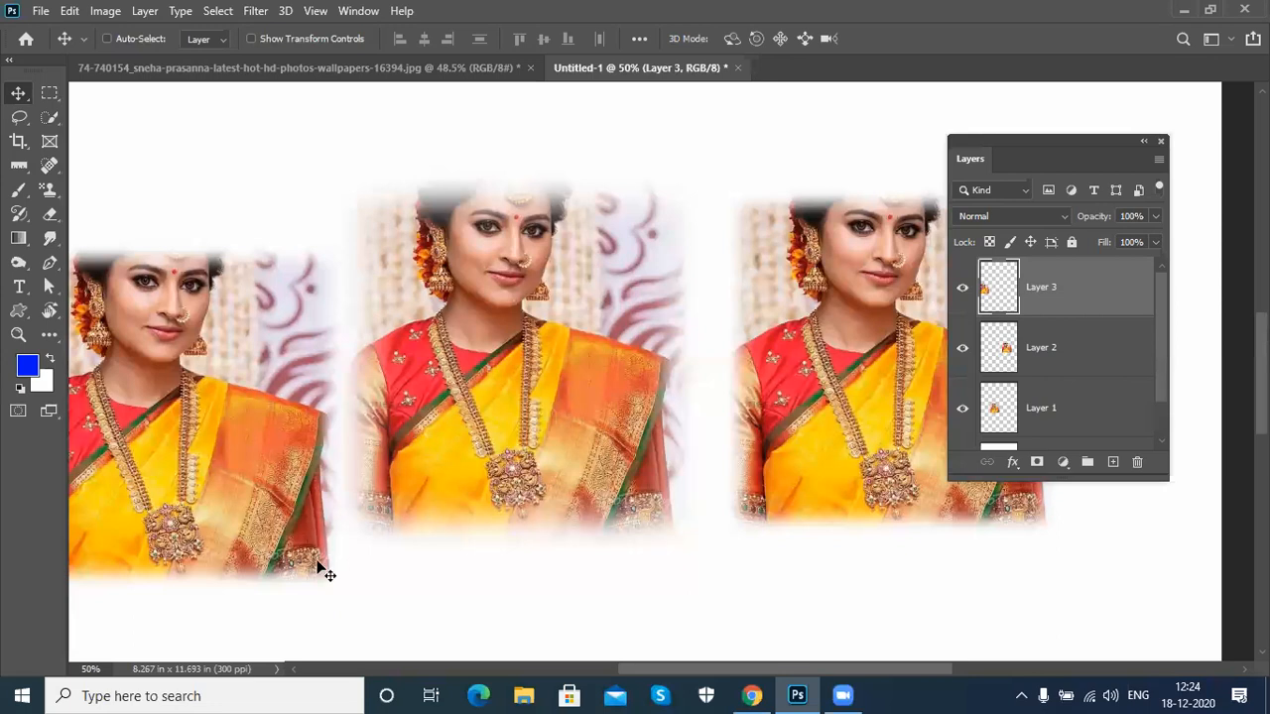
left_click_drag(252, 402, 253, 345)
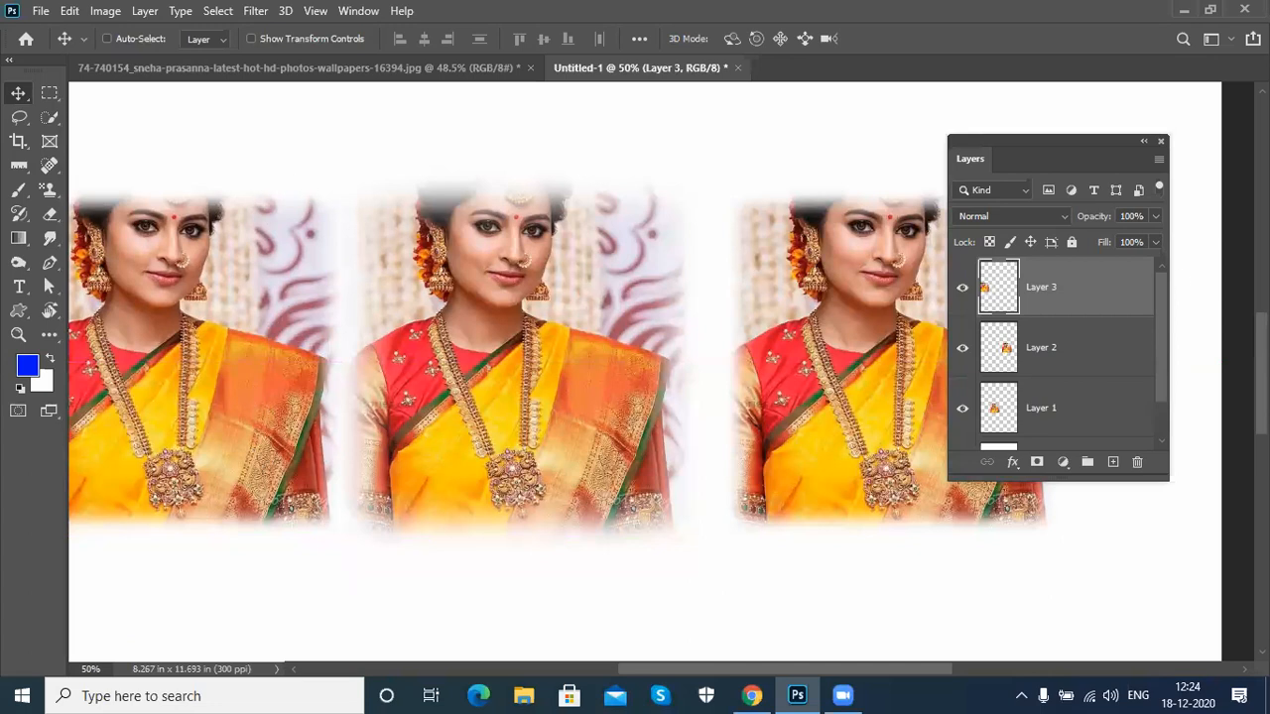
Step: Delete the three pasted layers Layer 1, Layer 2 and Layer 3 from the Untitled-1 document and fit the page in view
left_click(1124, 352, "shift")
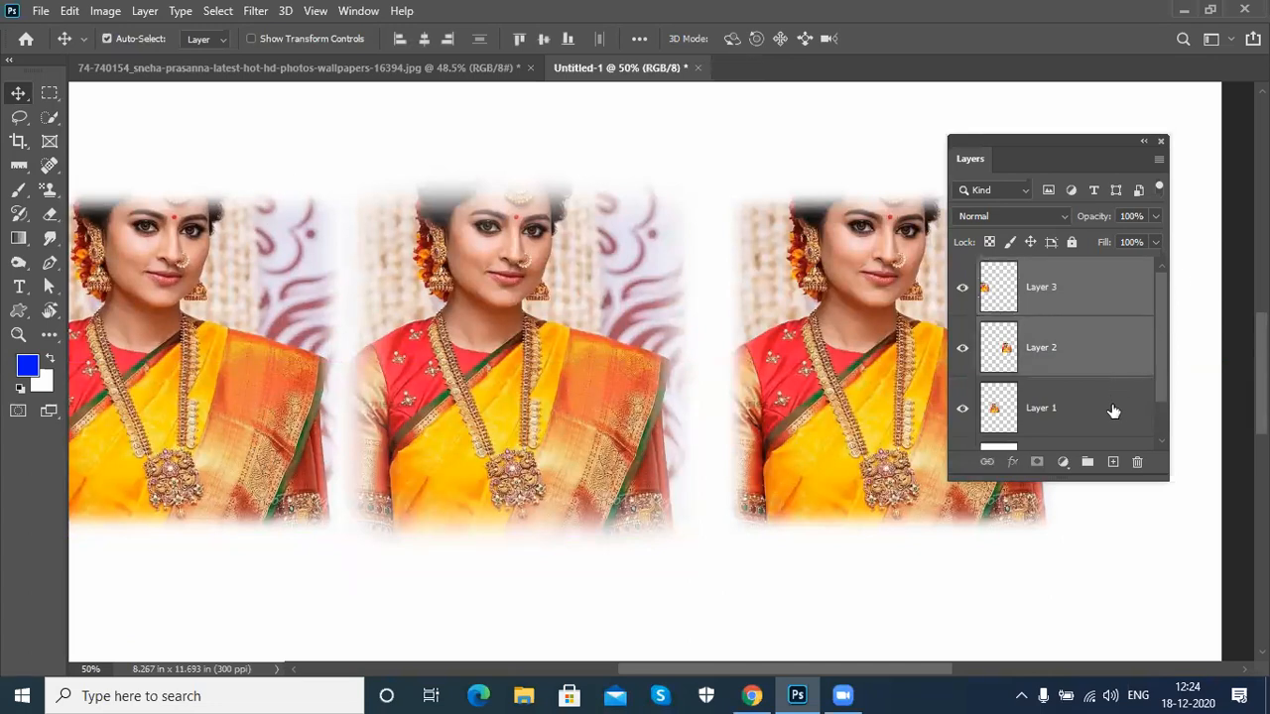
left_click(1112, 411, "shift")
left_click(1137, 462)
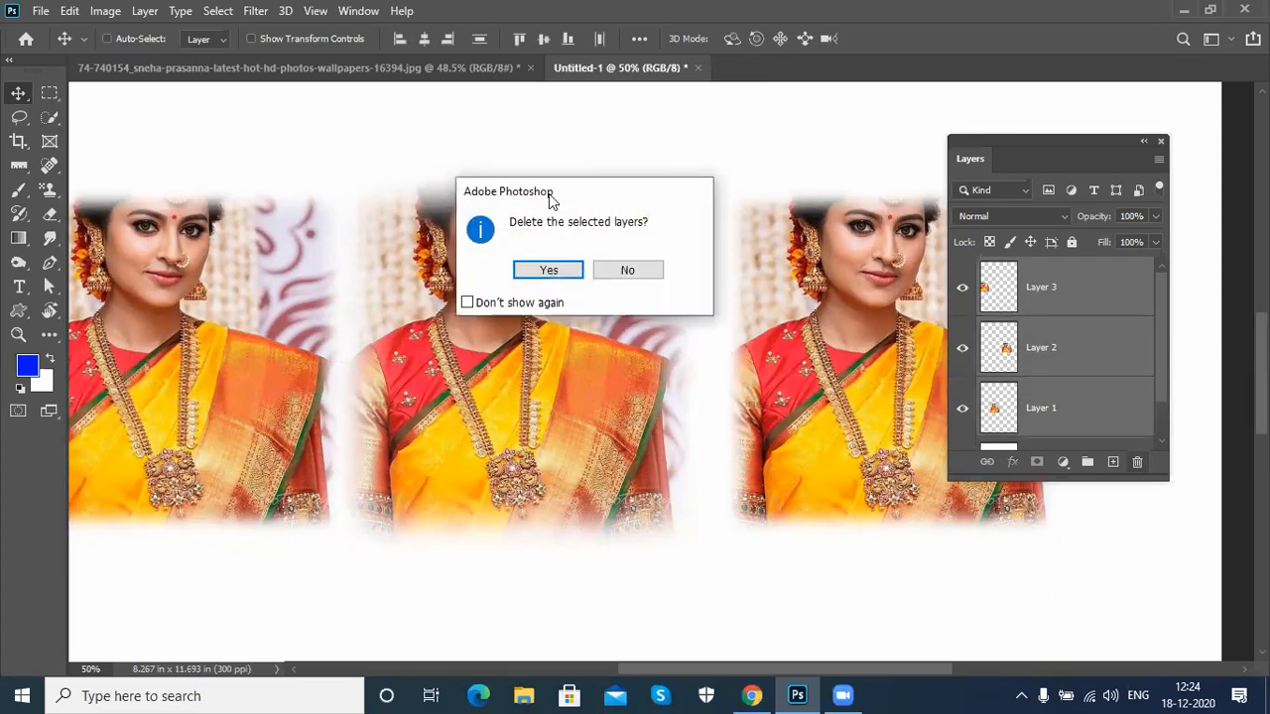
left_click(547, 270)
key("ctrl+0")
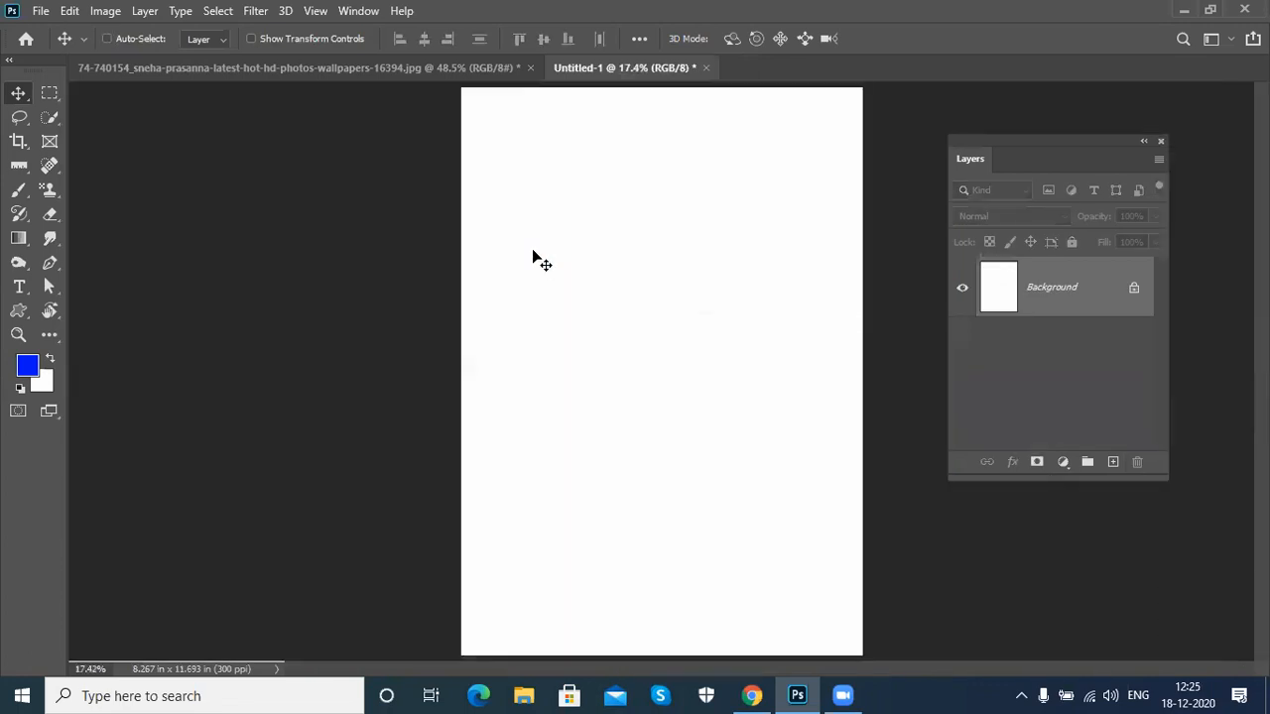
Step: Return to the portrait document and clear its rounded rectangular selection
left_click(424, 66)
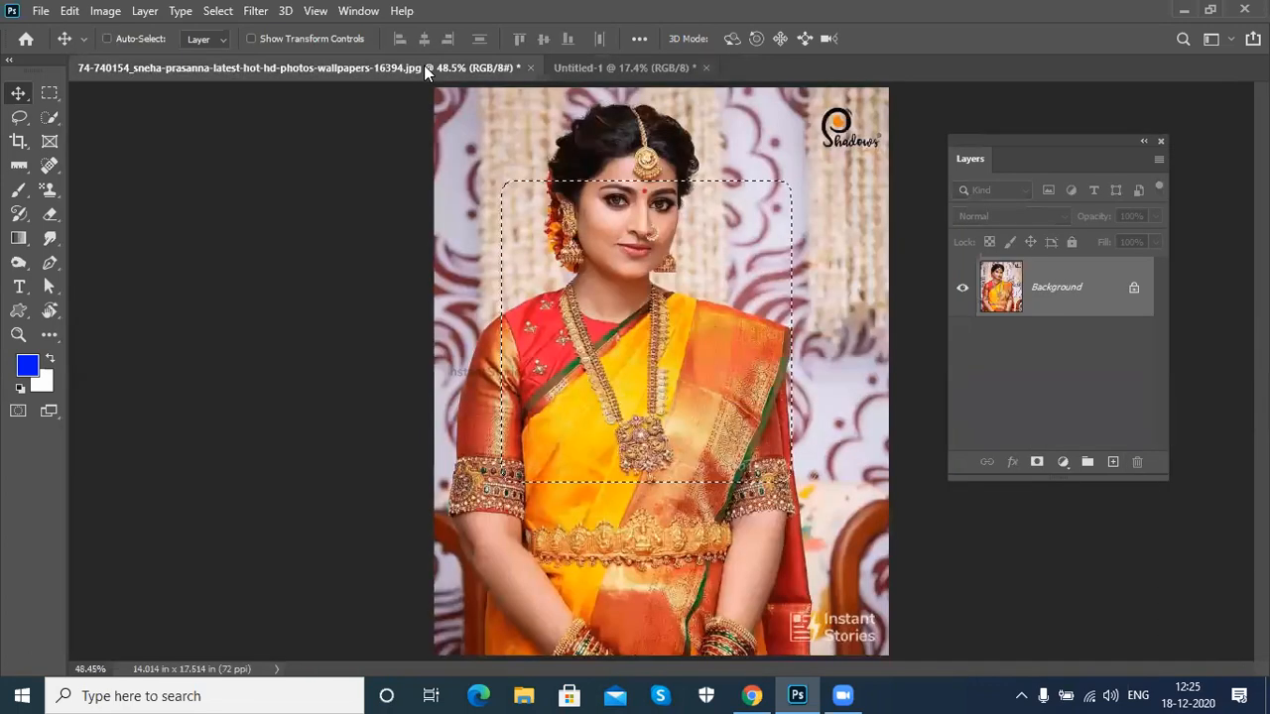
key("ctrl+d")
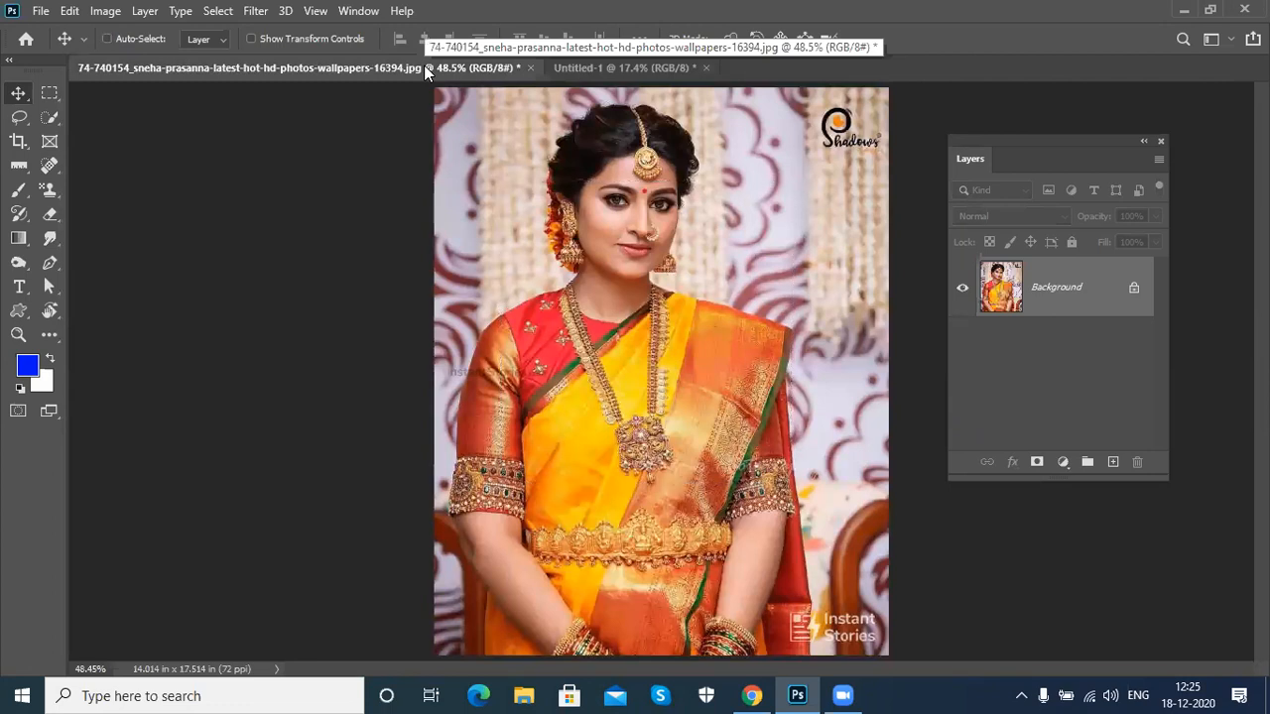
key("ctrl+shift+d")
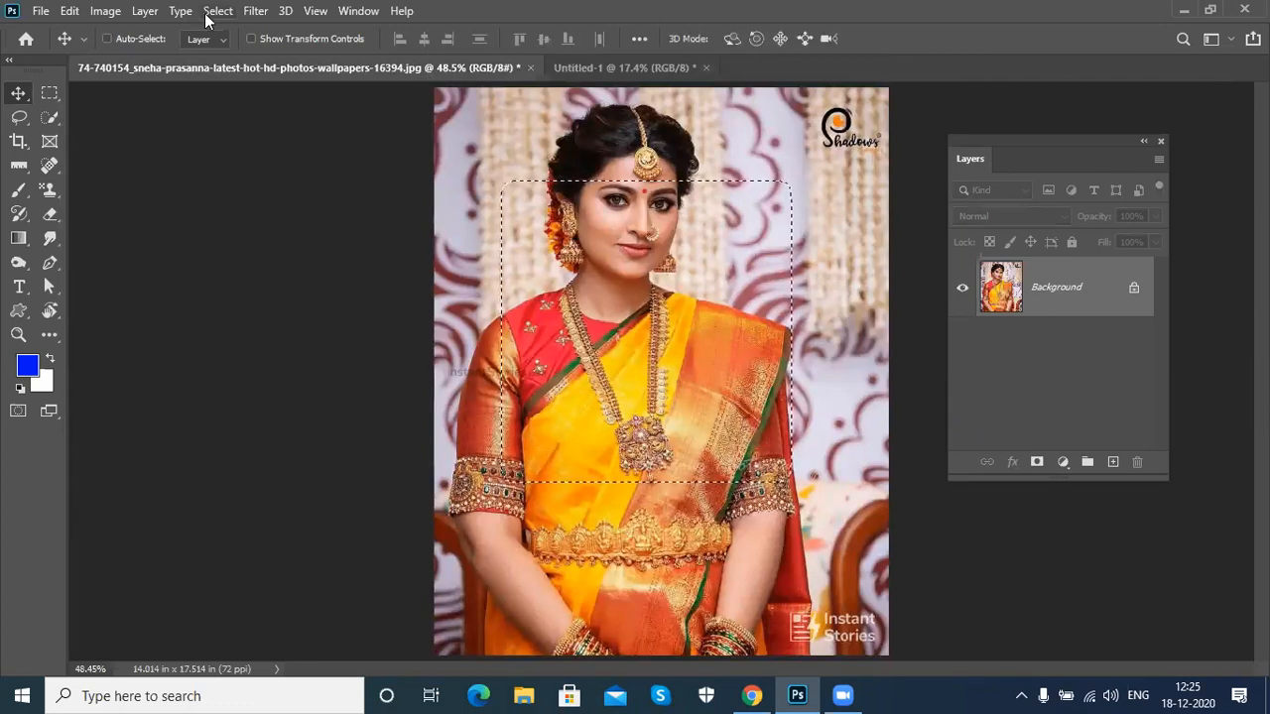
key("ctrl+z")
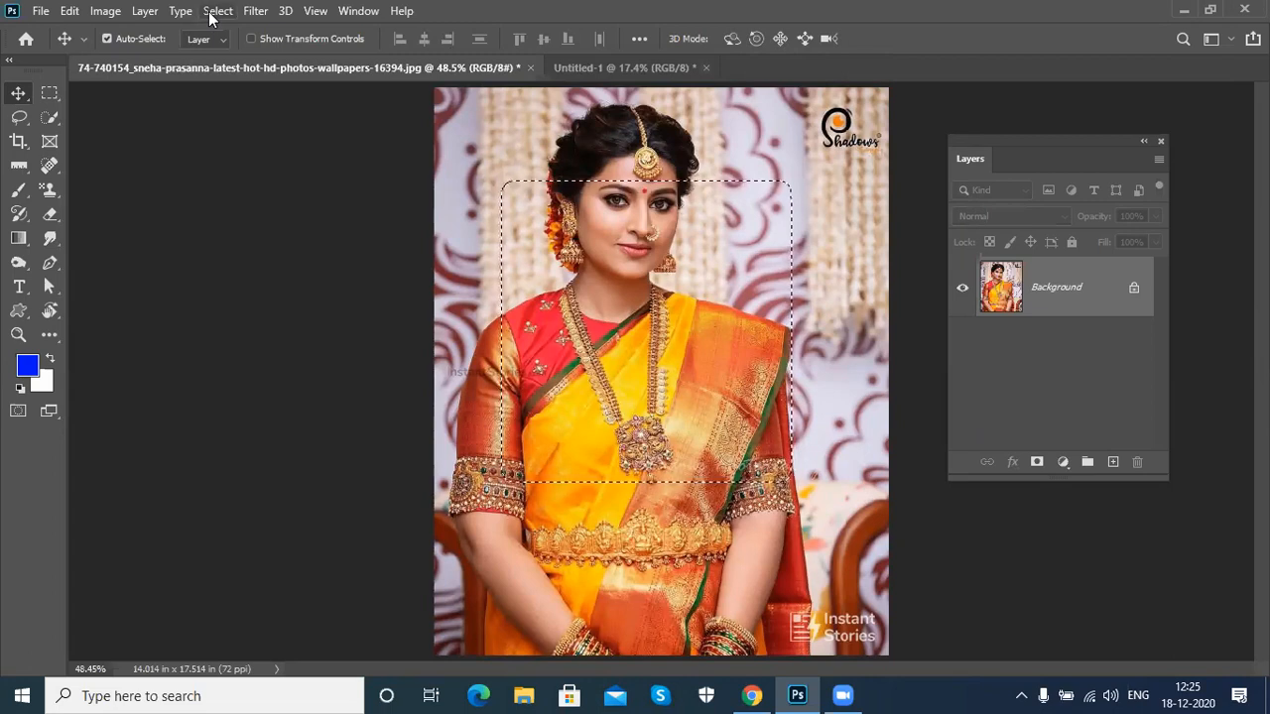
left_click(211, 12)
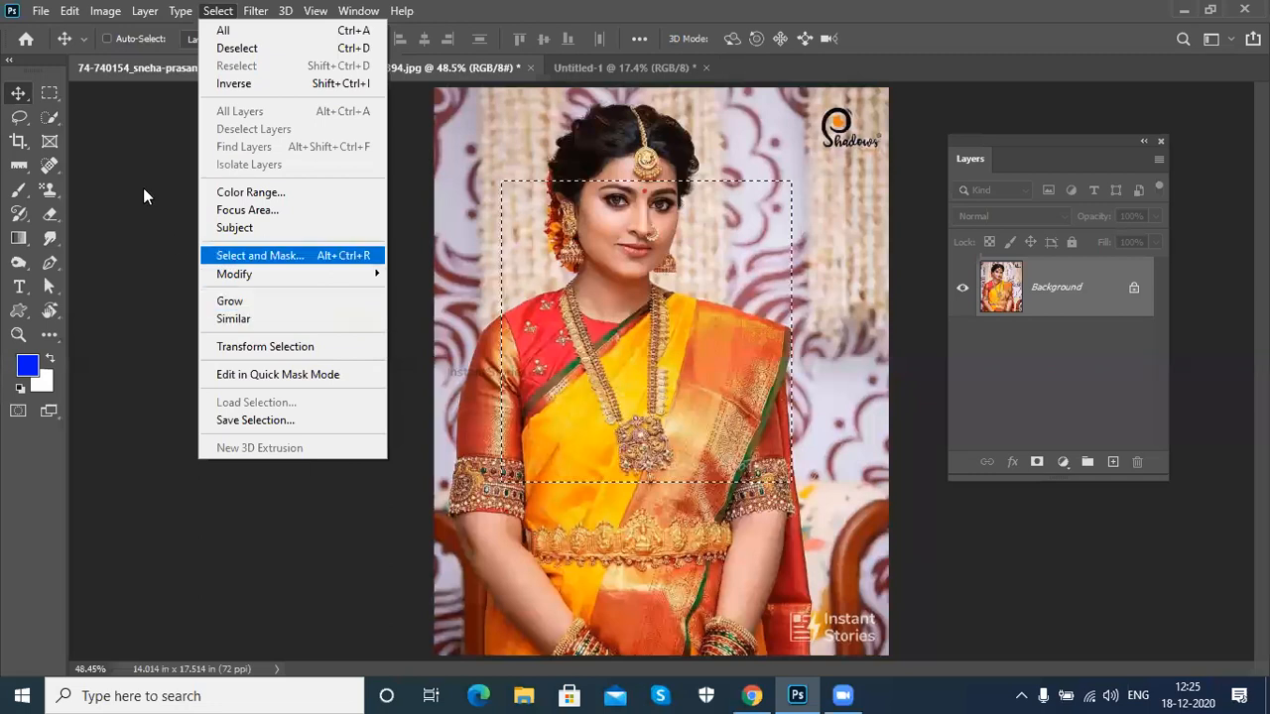
left_click(34, 99)
key("ctrl+d")
Step: Select the woman's hair with the Quick Selection tool and expand the selection by applying Grow three times
key("w")
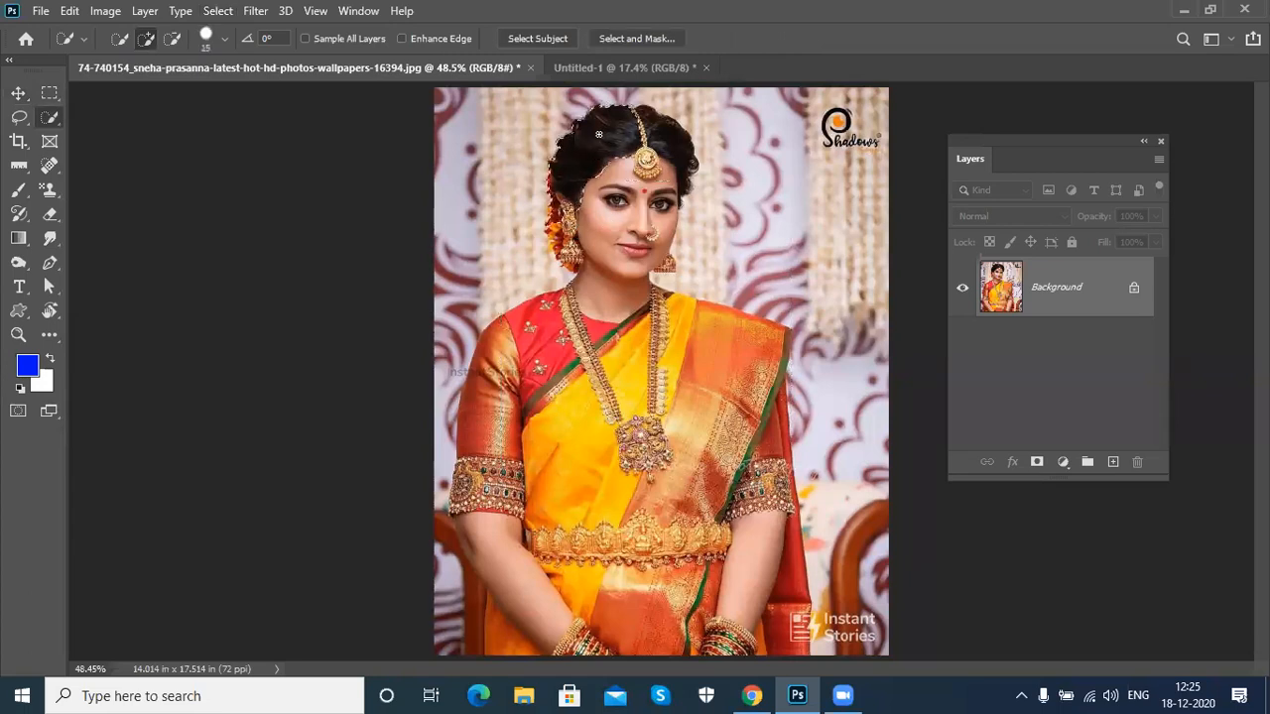
left_click_drag(653, 129, 648, 141)
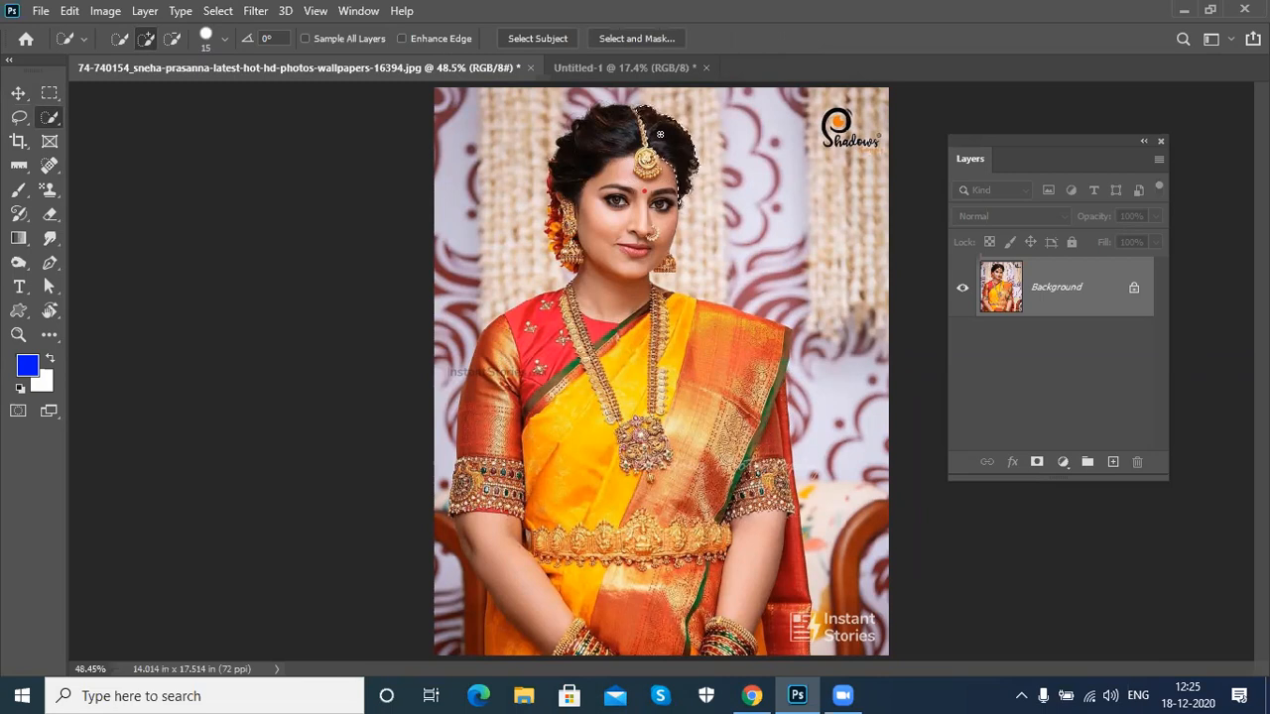
left_click(217, 10)
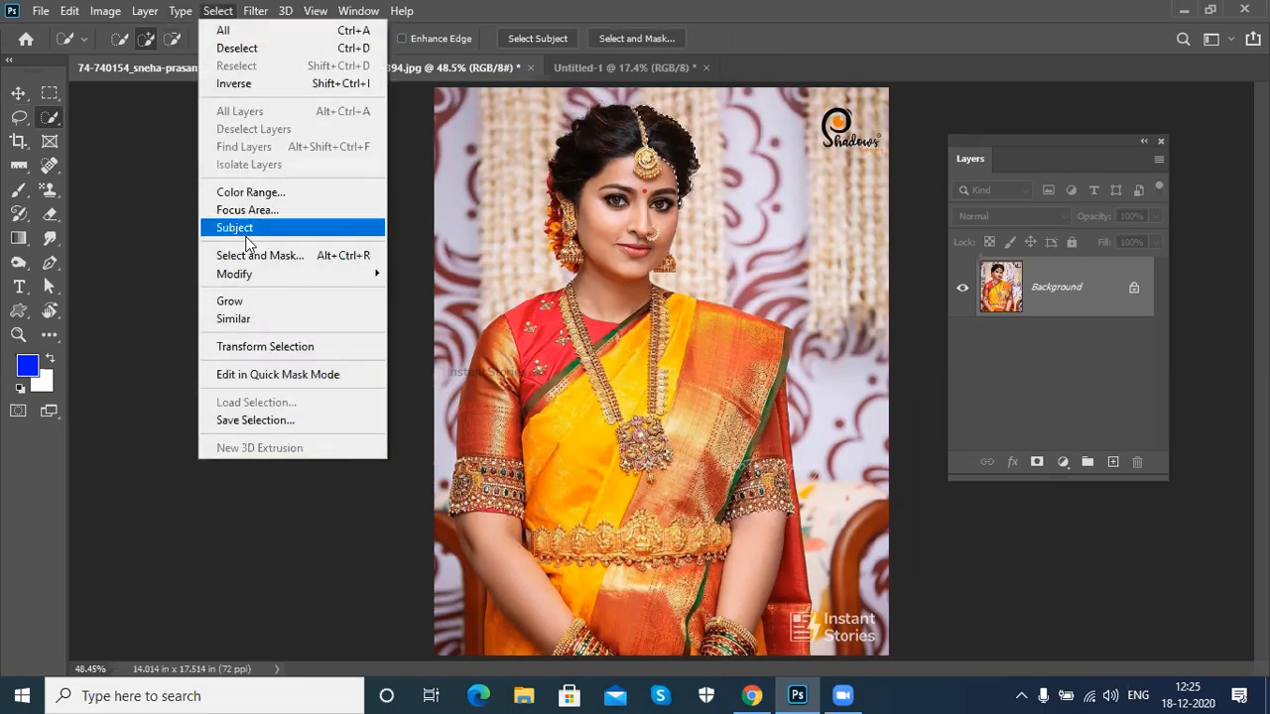
left_click(231, 302)
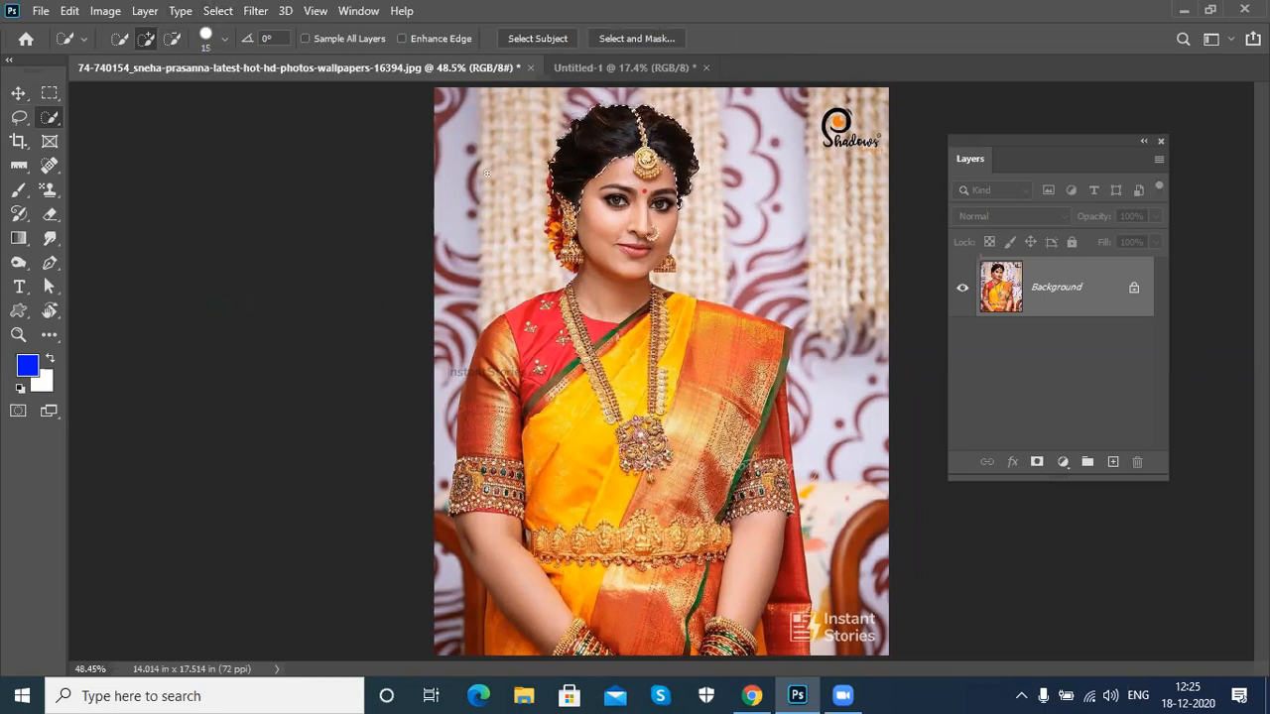
left_click(217, 10)
left_click(260, 302)
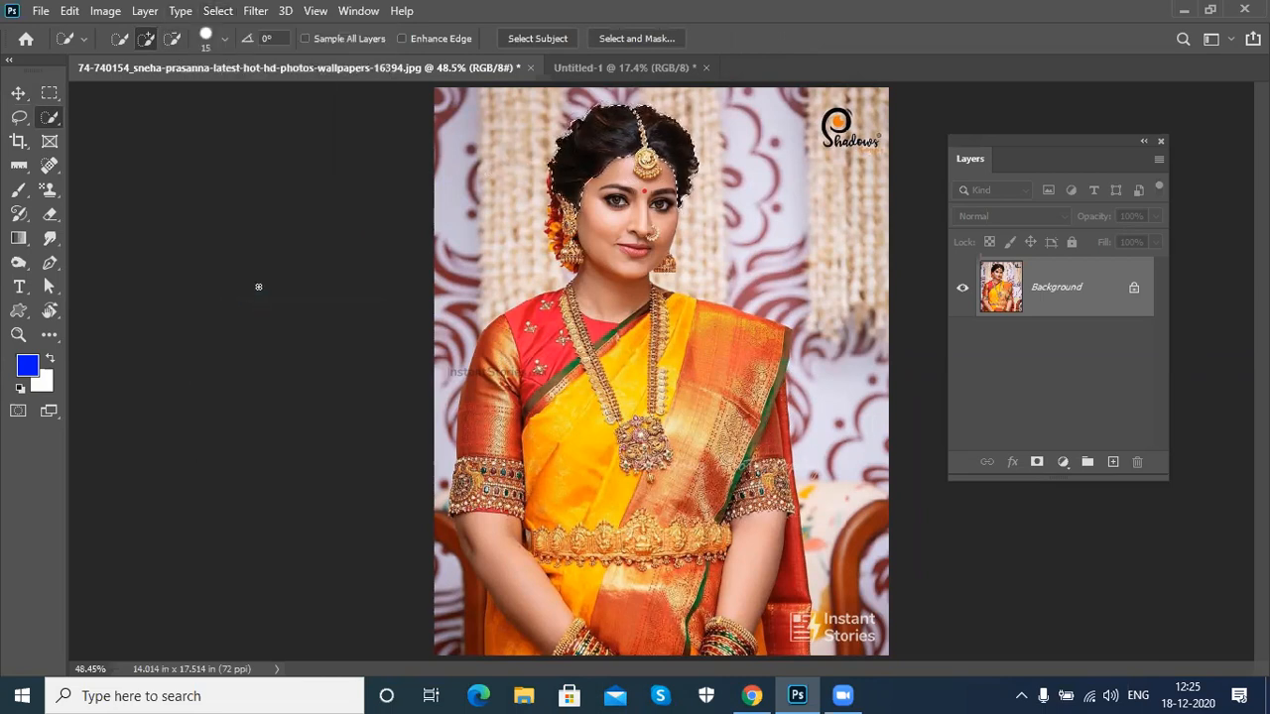
left_click(217, 10)
left_click(254, 303)
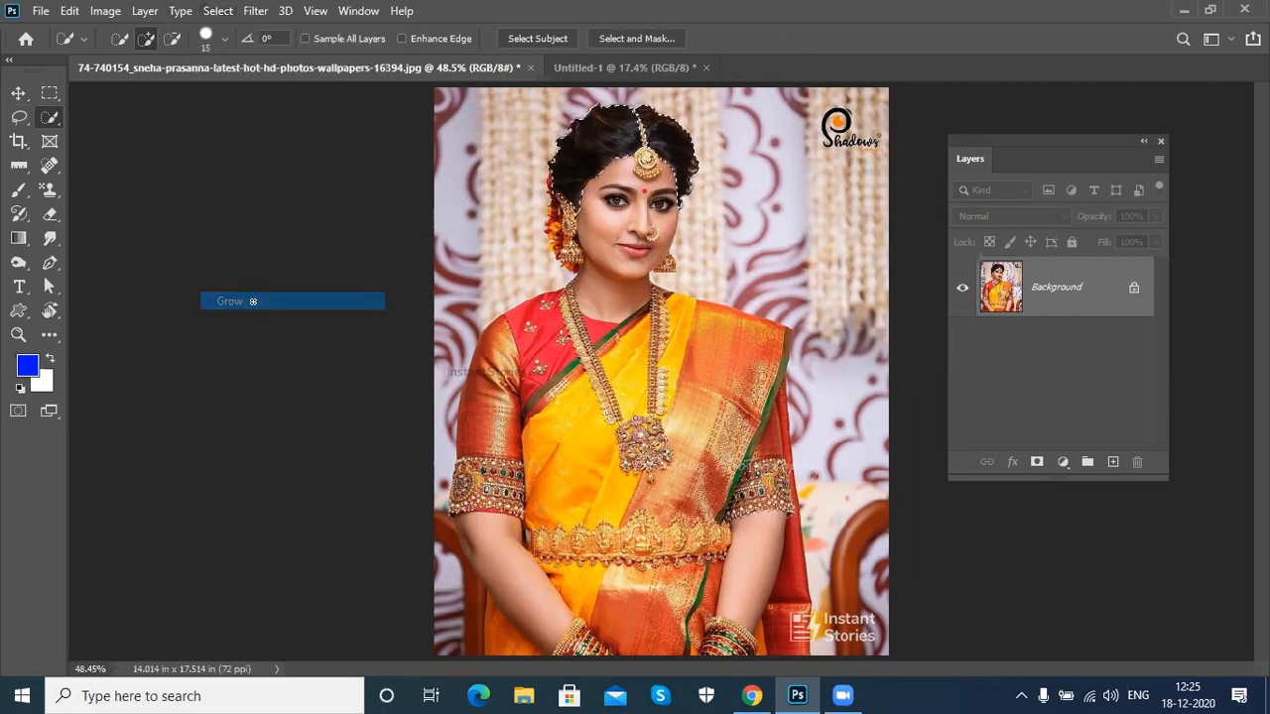
Step: Replace the hair selection with a small spot on the yellow saree and expand it by applying Grow three times
key("ctrl+d")
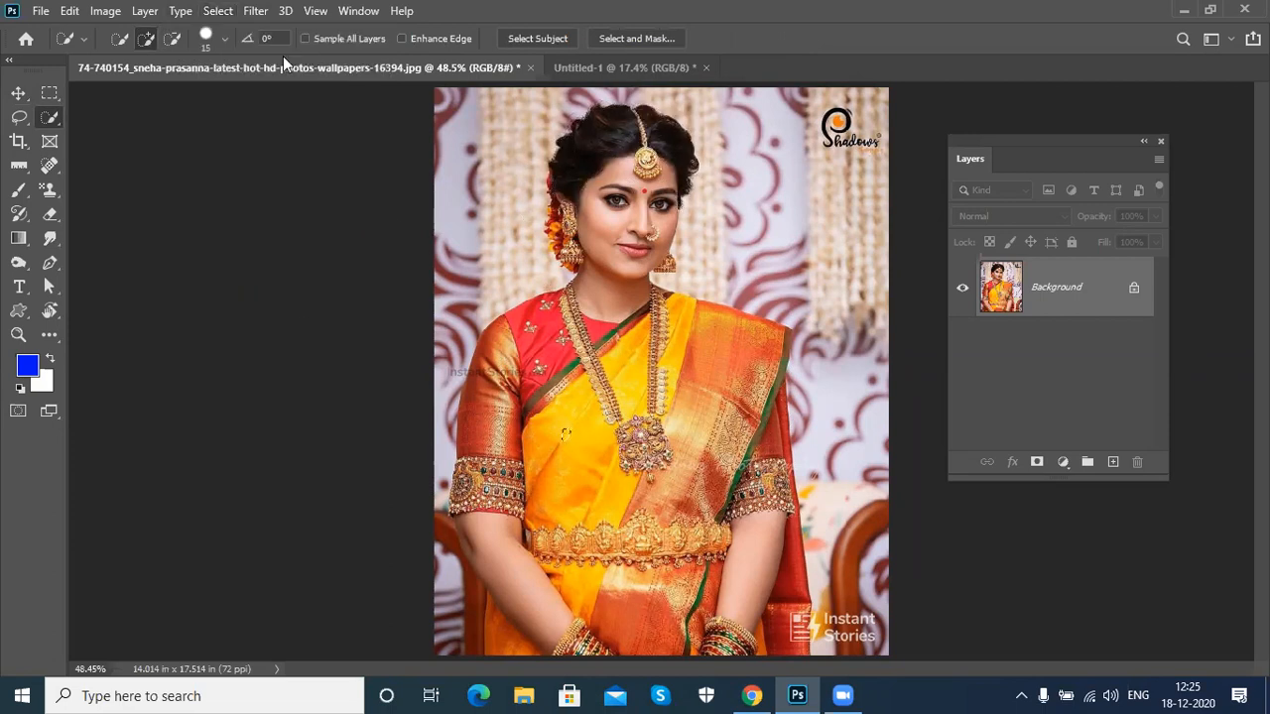
left_click(217, 11)
left_click(246, 303)
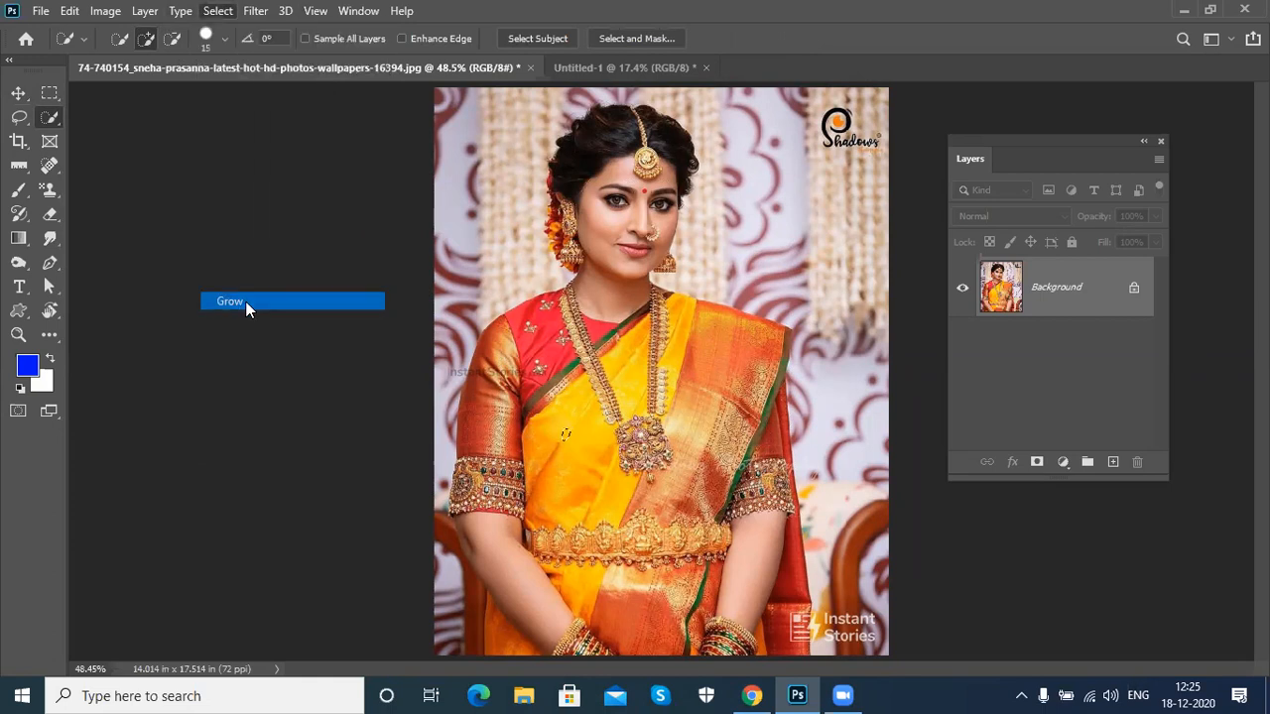
left_click(218, 11)
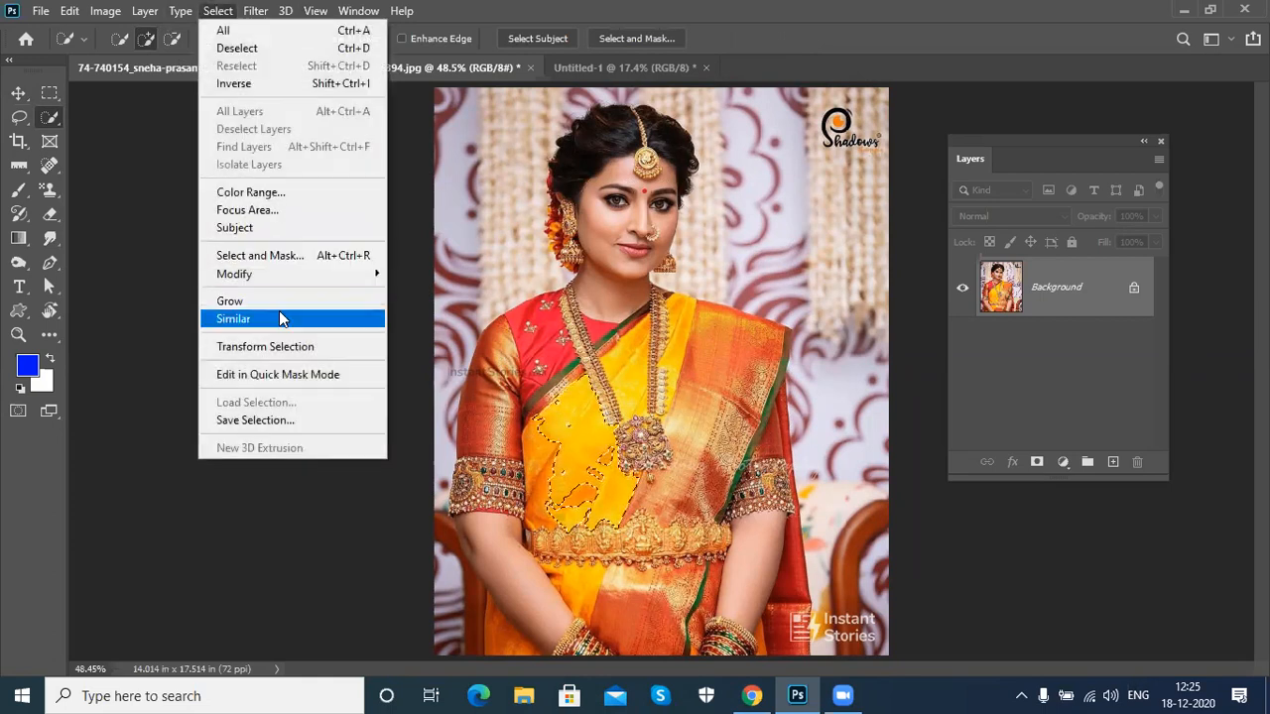
left_click(273, 300)
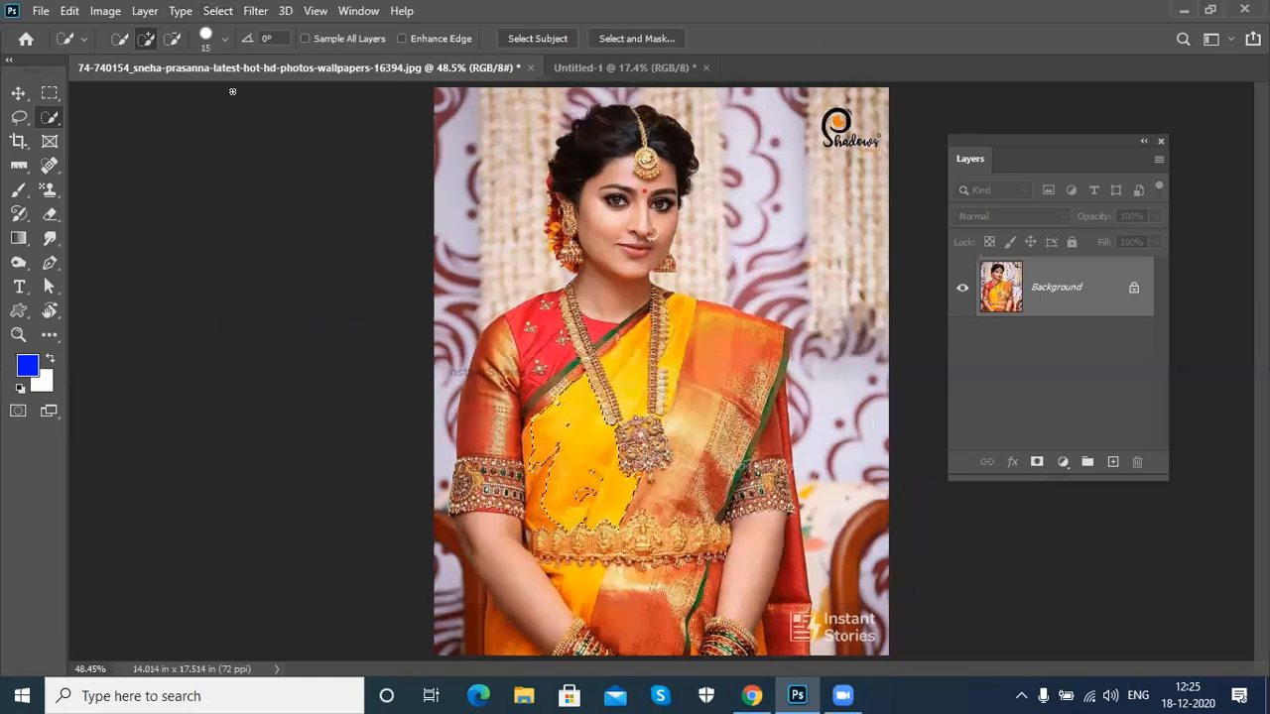
left_click(218, 11)
left_click(269, 302)
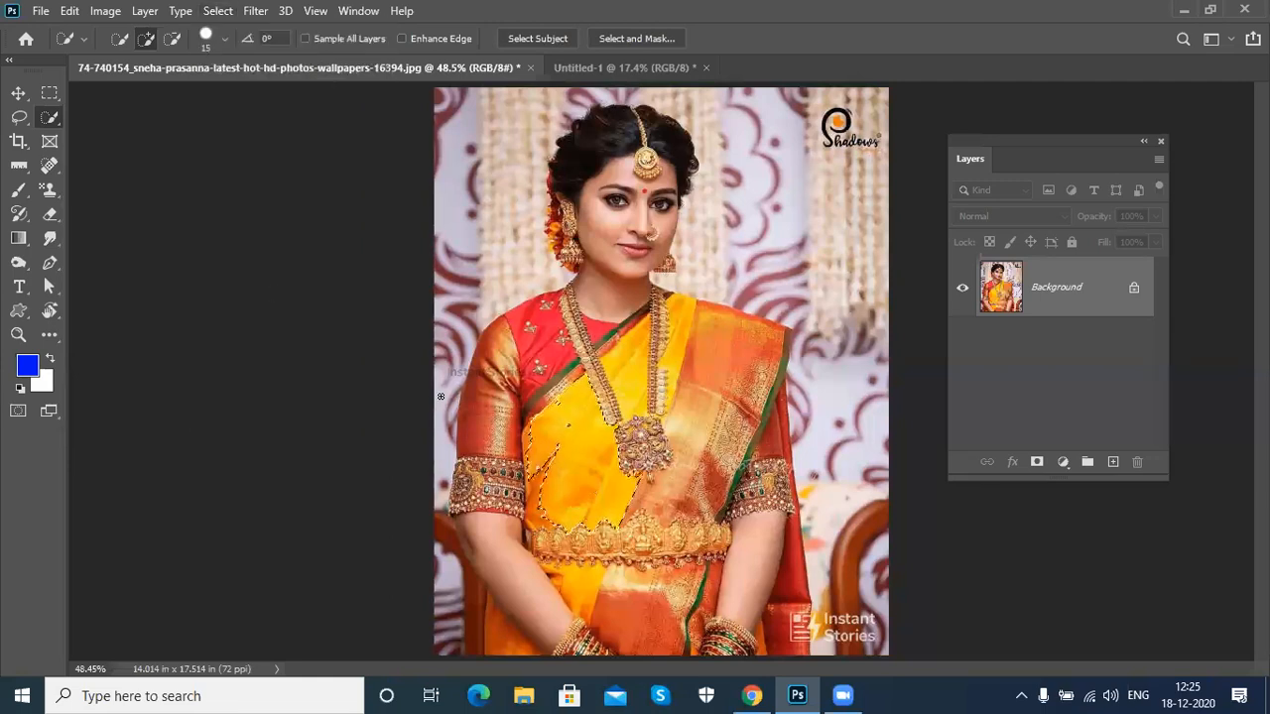
Step: Start a fresh selection on the yellow saree, extend it to matching colours across the image with Similar, and deselect
key("ctrl+d")
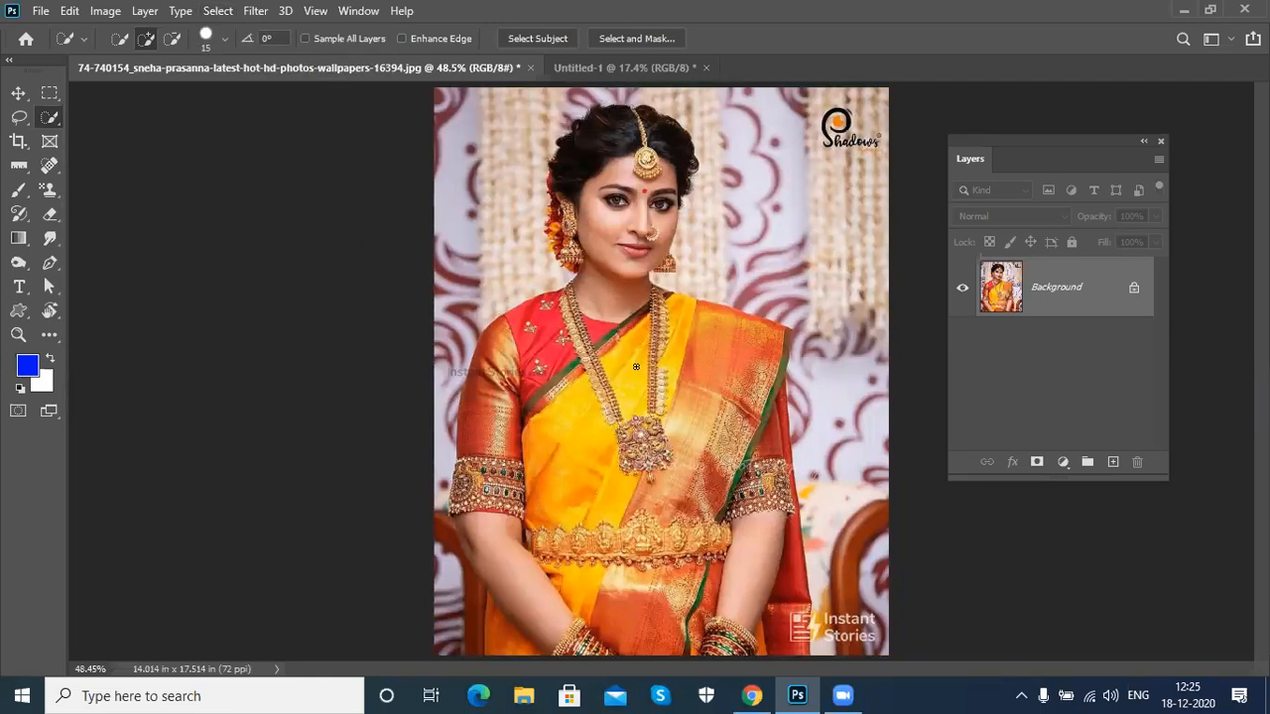
left_click(220, 11)
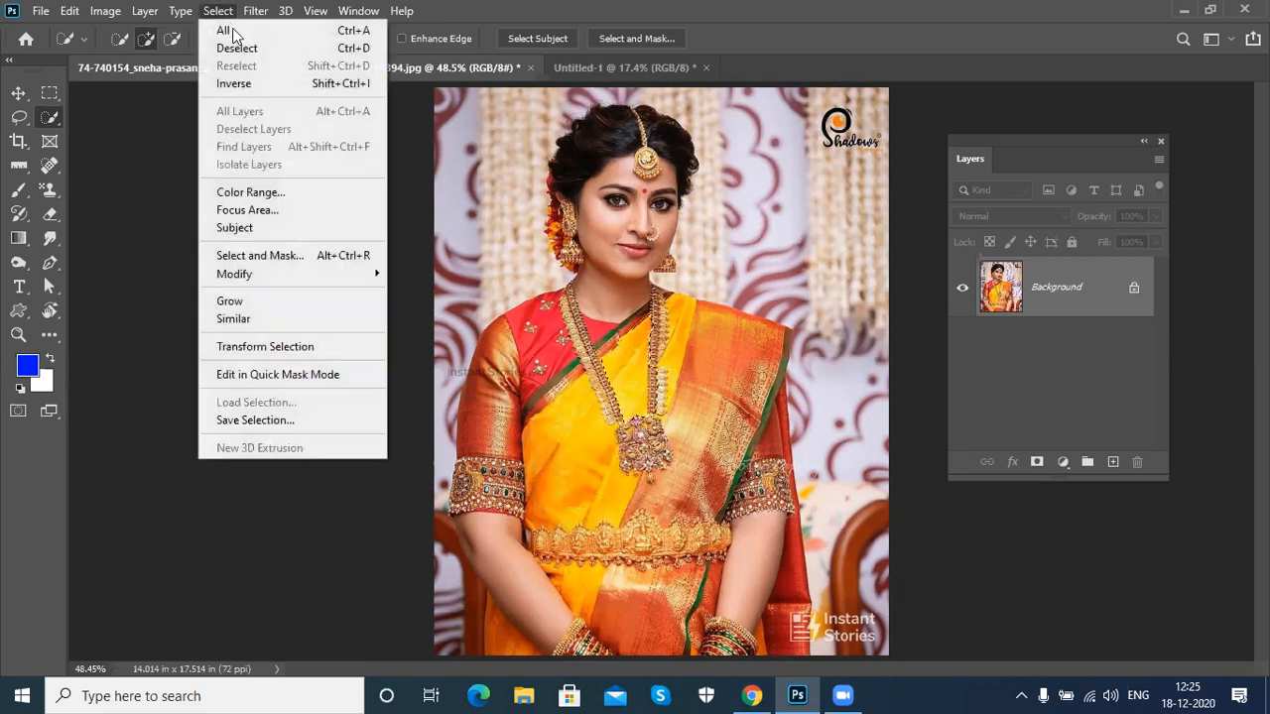
left_click(250, 316)
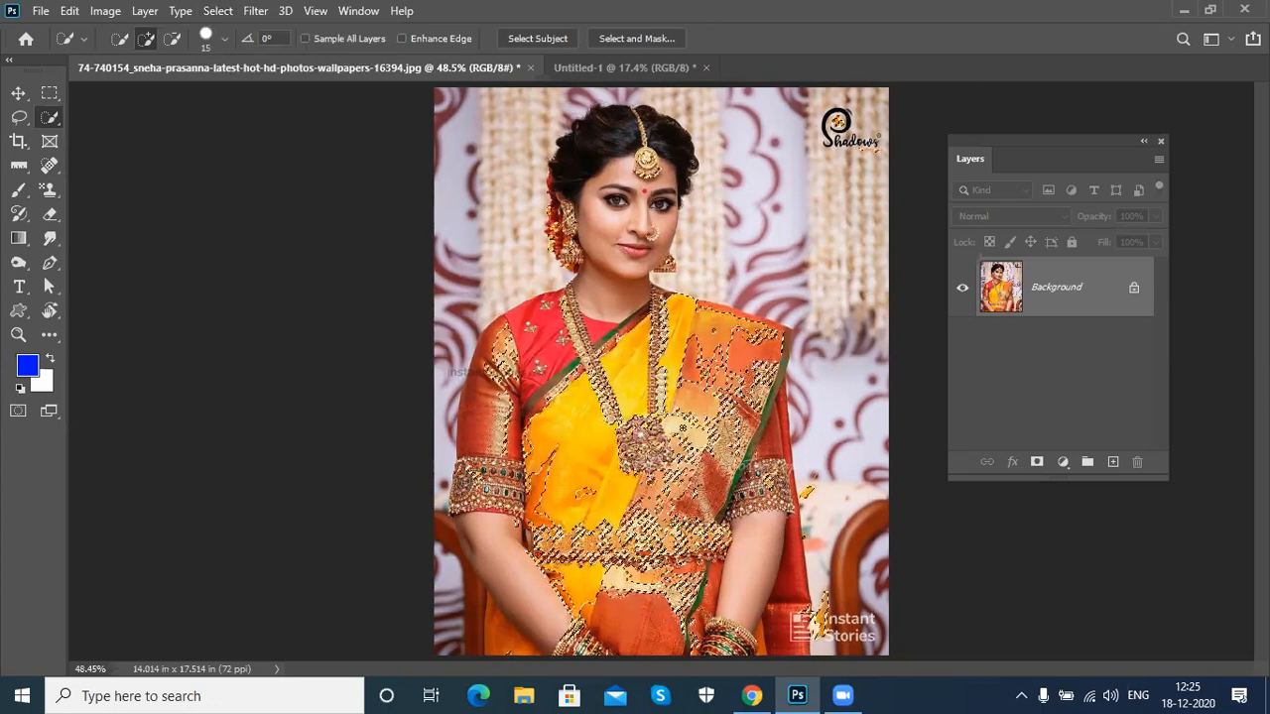
key("ctrl+d")
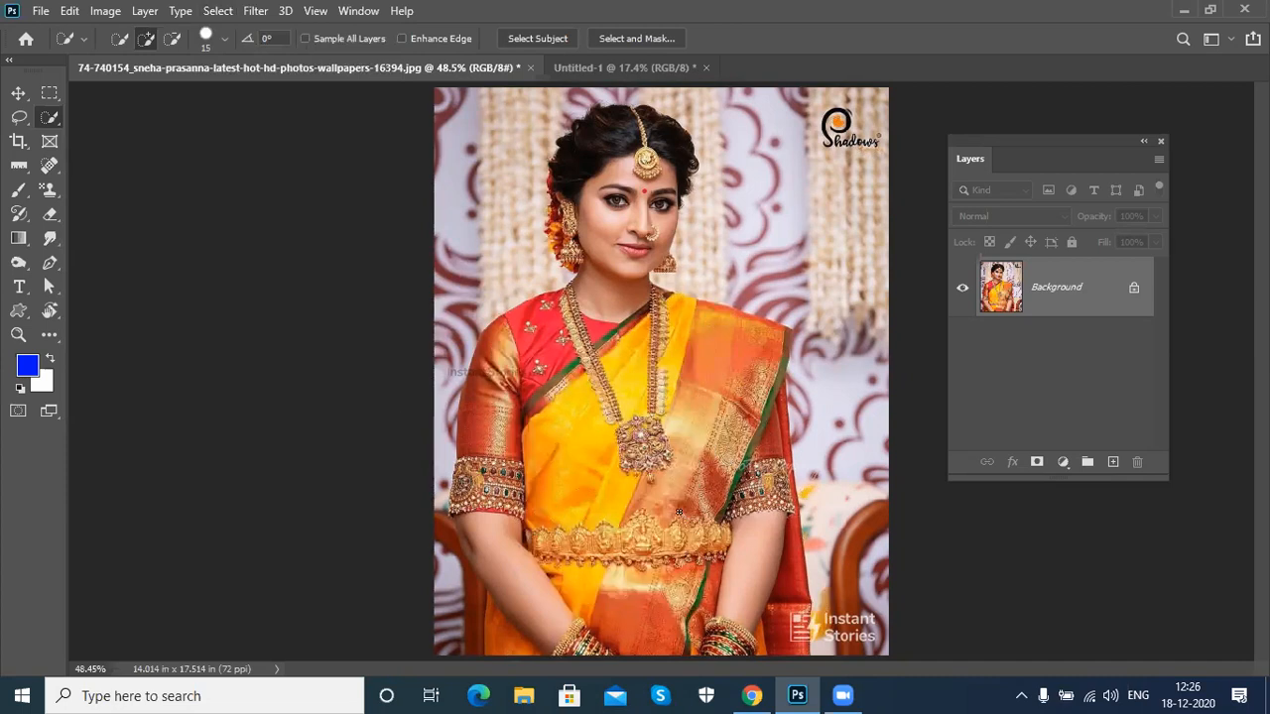
Step: Draw a rectangular marquee selection around the woman's upper body, from her forehead down to just above the waist belt
left_click(219, 11)
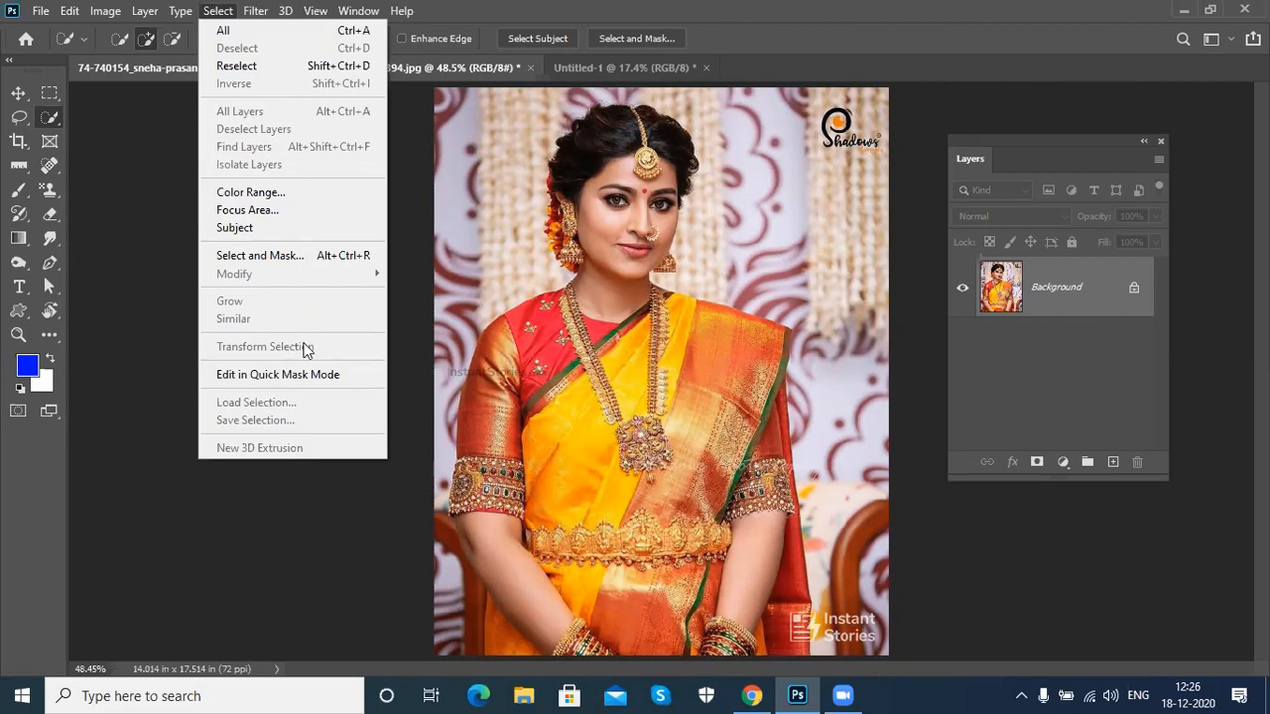
left_click(285, 554)
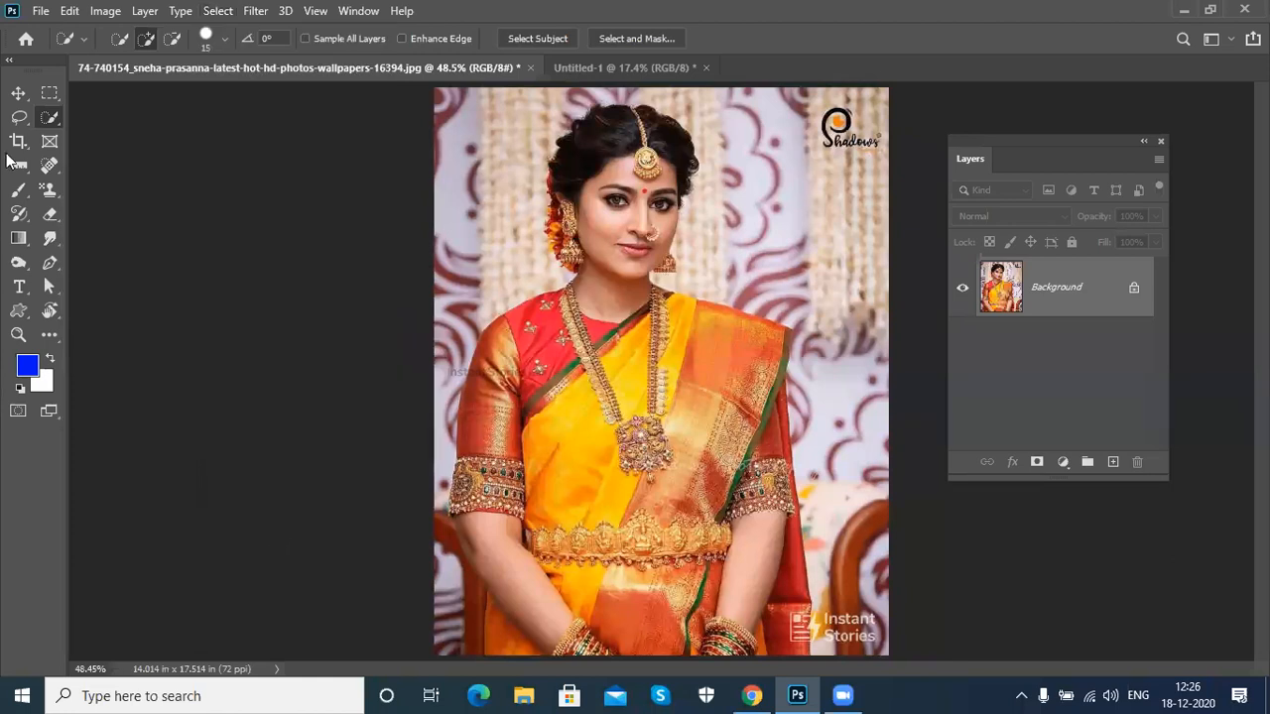
left_click(50, 94)
left_click_drag(488, 163, 773, 515)
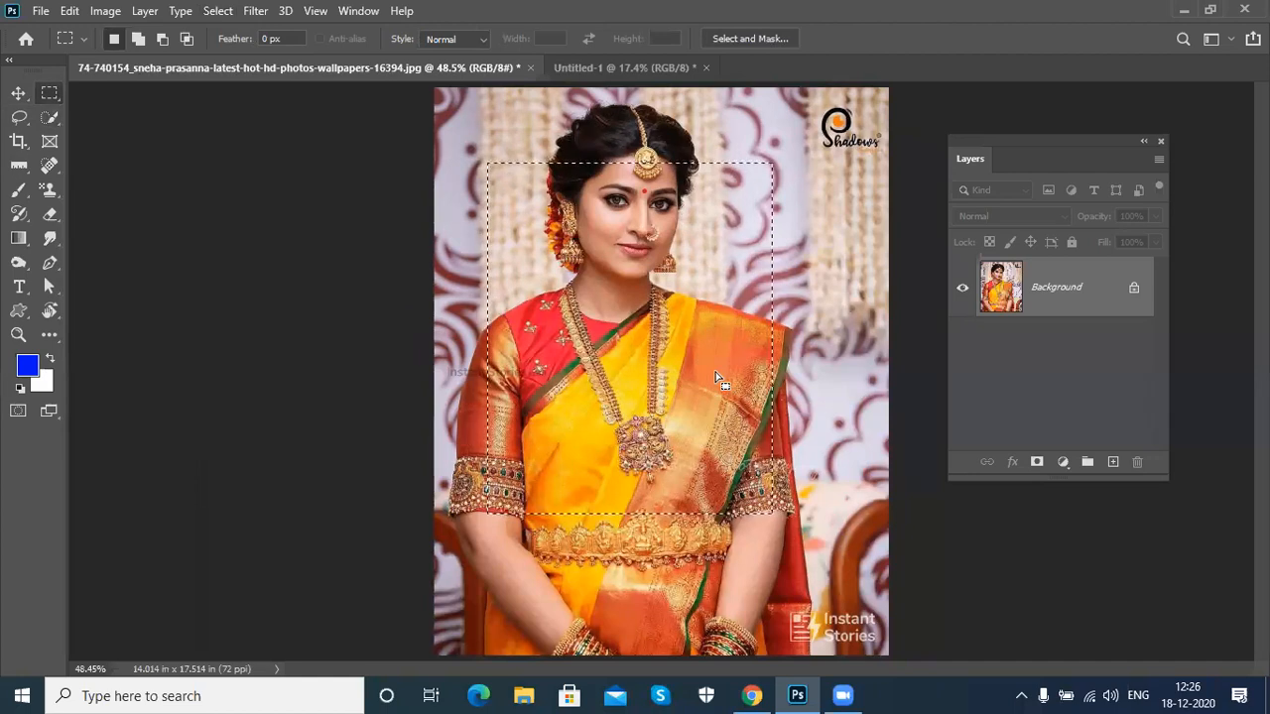
Step: Cancel the free transform on the locked Background and convert the Background into a regular layer with Normal mode and 100% opacity
key("ctrl+t")
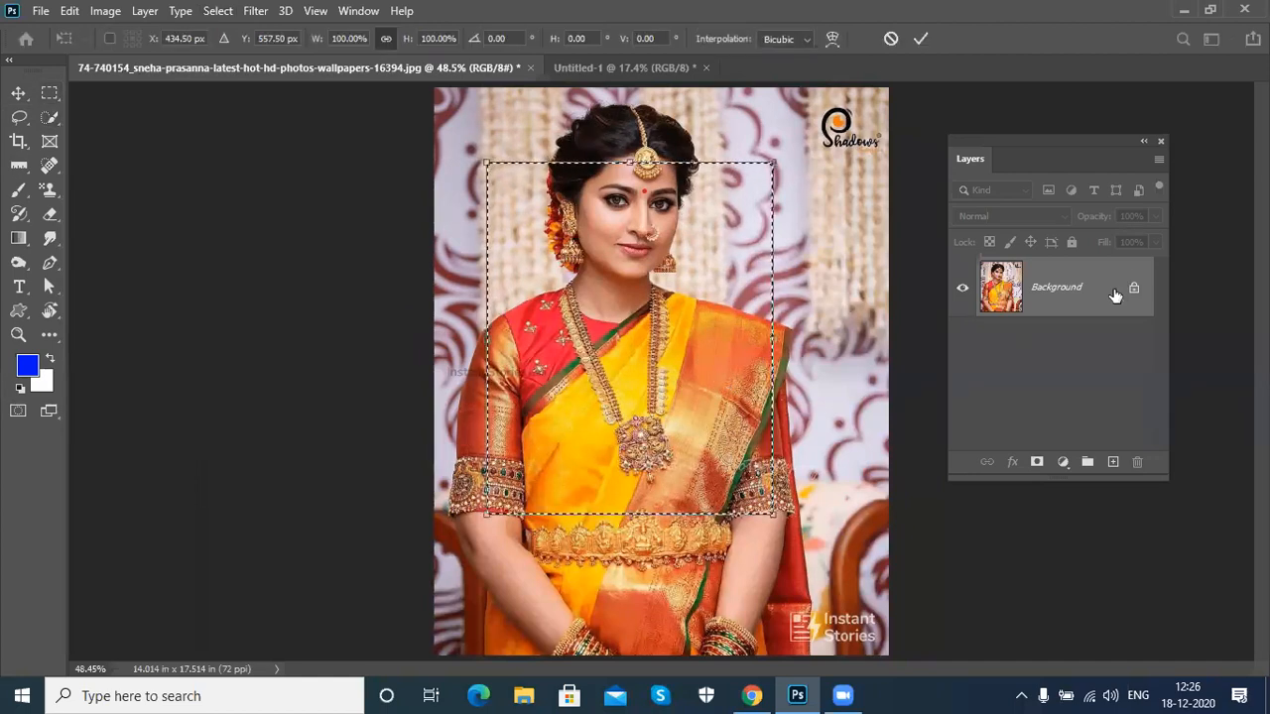
key("Escape")
double_click(1098, 315)
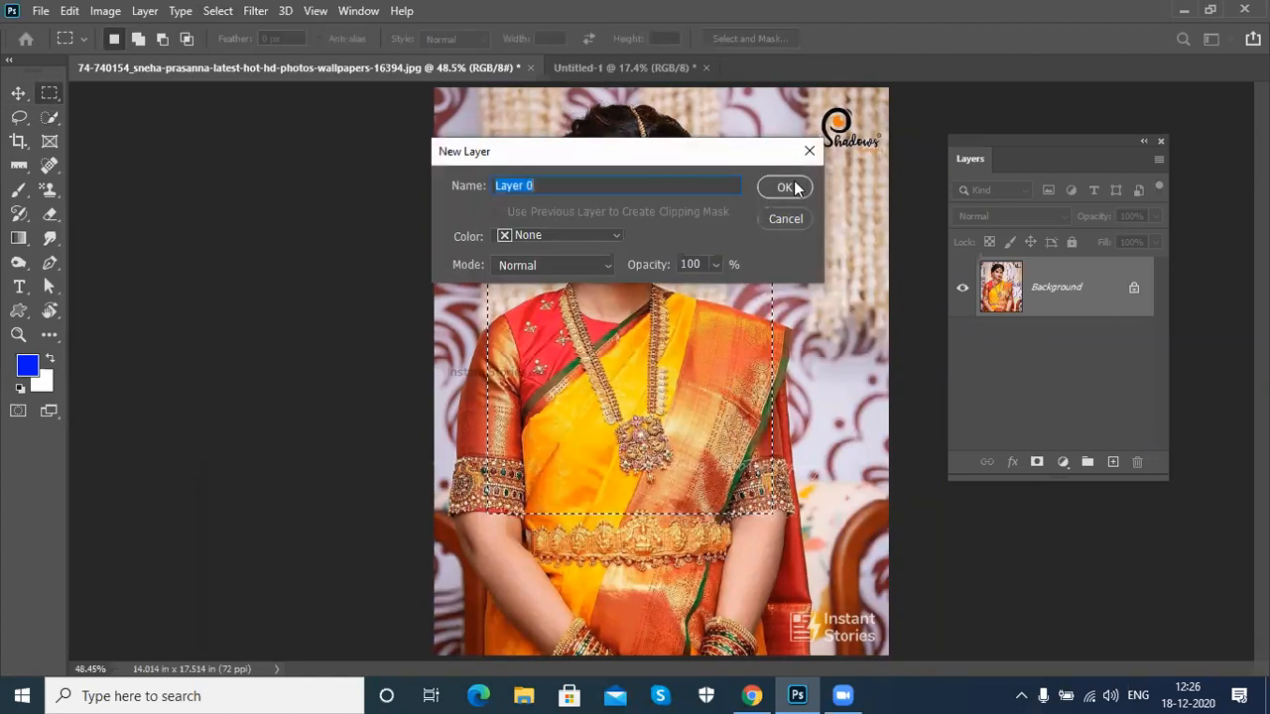
left_click(788, 185)
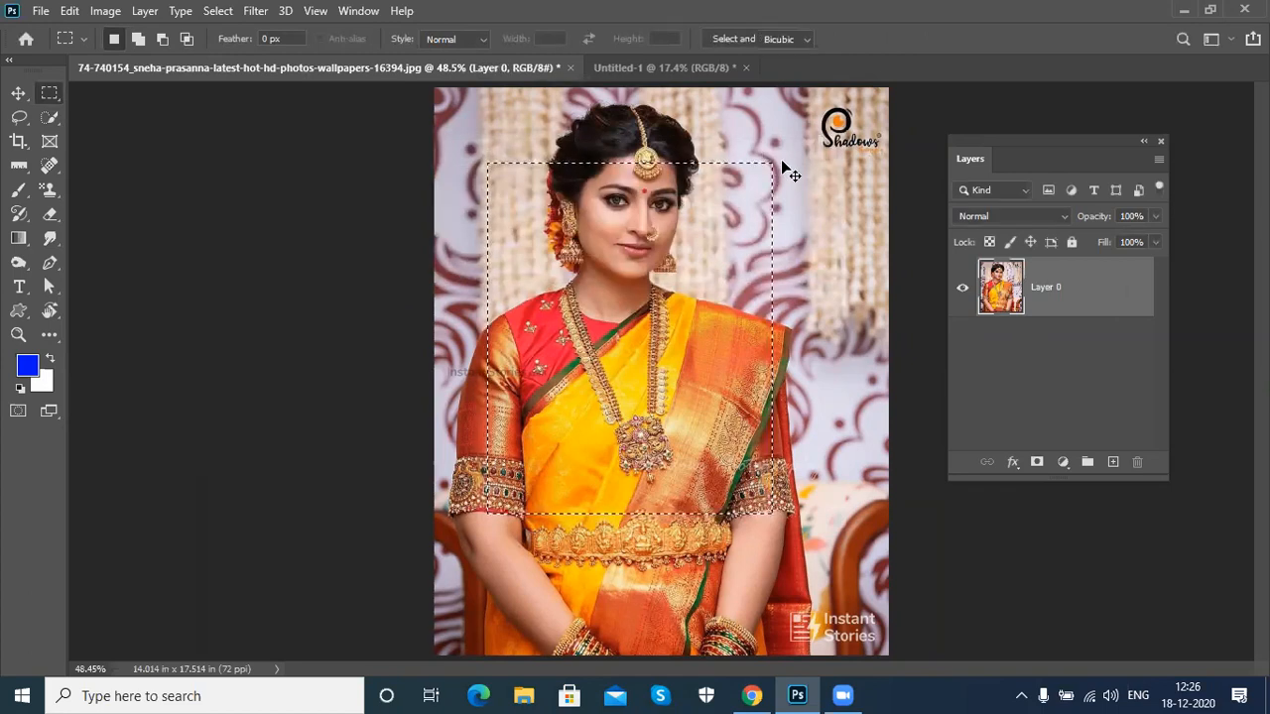
Step: Try scaling the selected image area to about 55% with Free Transform, undo the scaling and close the transform
key("ctrl+t")
left_click_drag(778, 156, 645, 321)
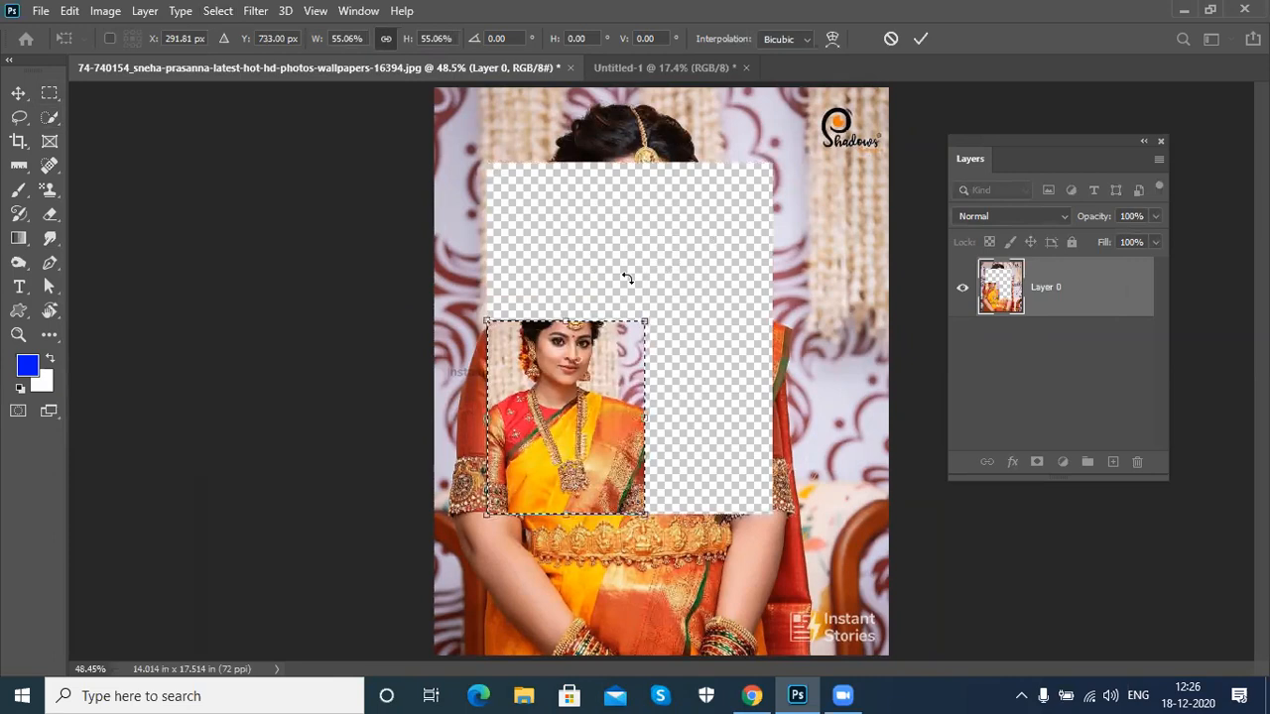
key("ctrl+z")
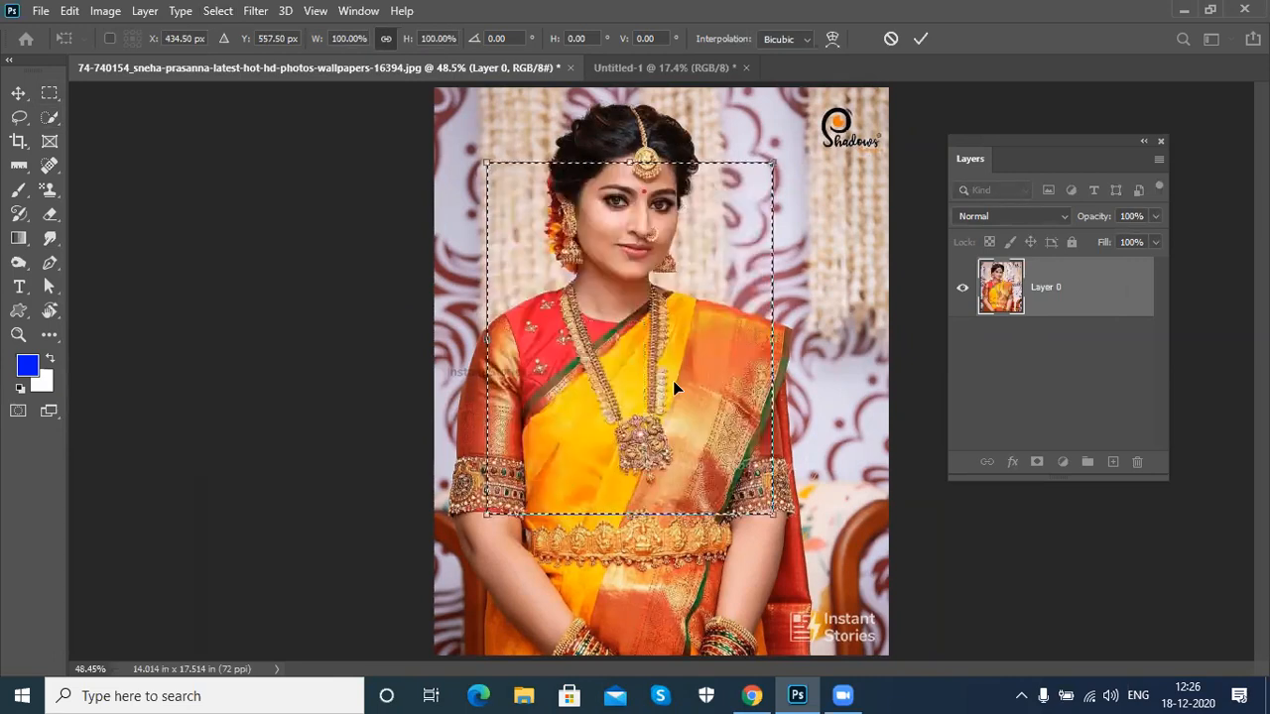
key("Return")
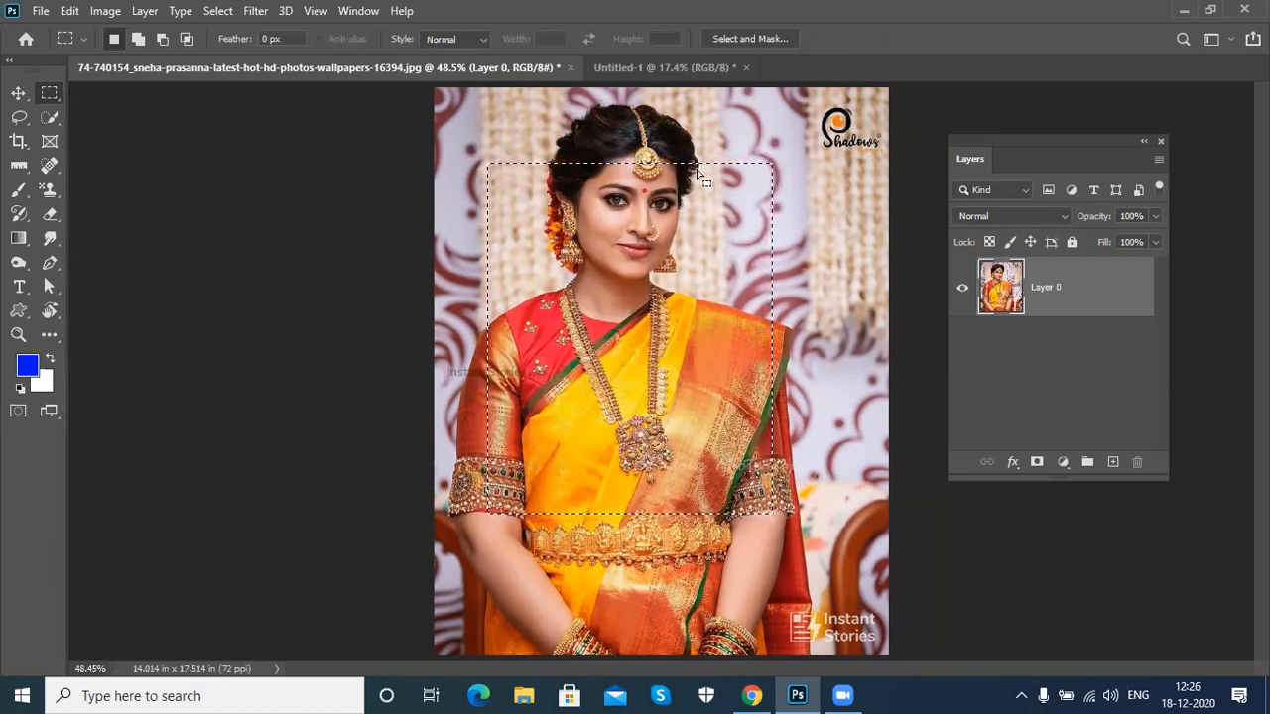
Step: Transform the selection outline, scaling it to about 52% and moving it over the patterned backdrop beside the woman's head
left_click(215, 11)
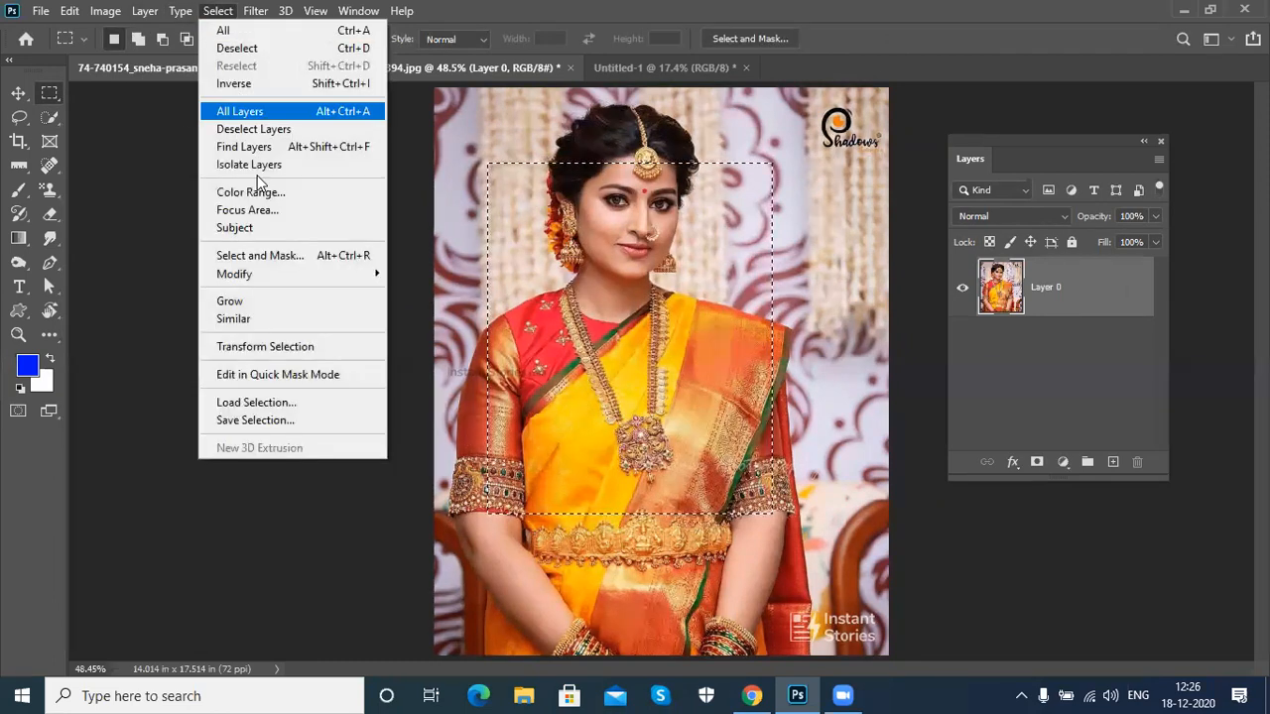
left_click(306, 347)
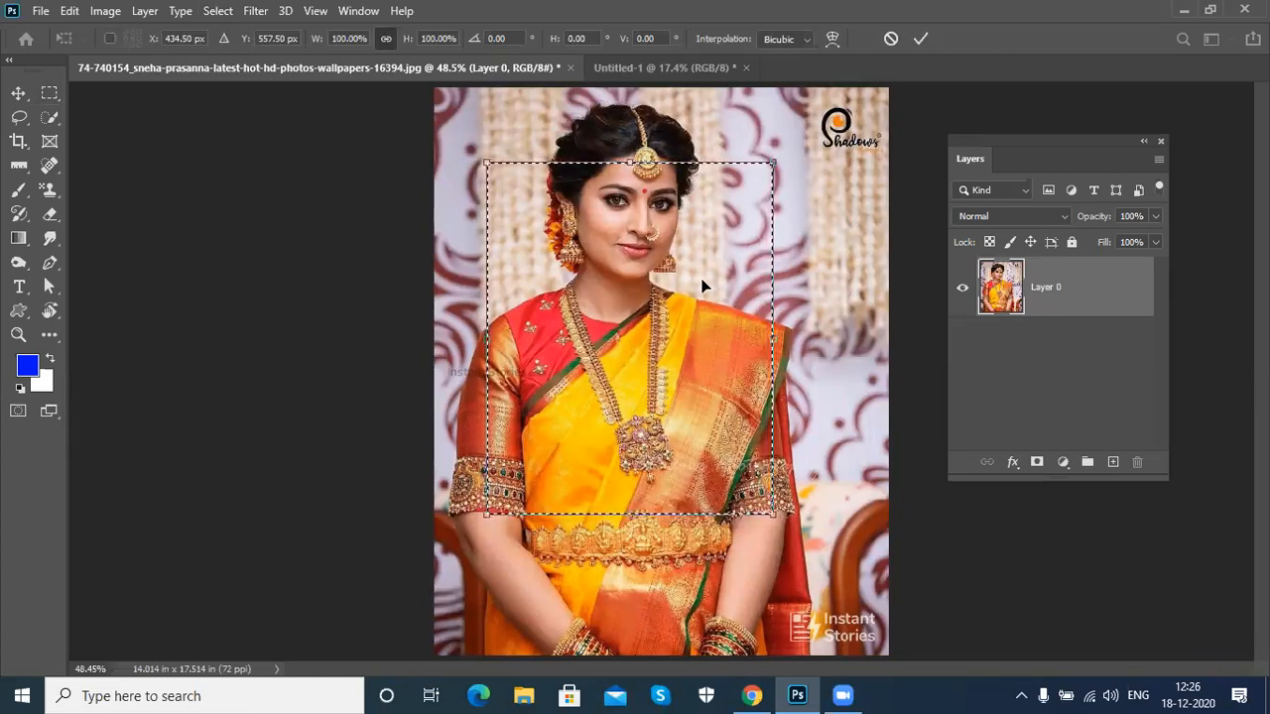
mouse_move(711, 254)
left_mouse_down()
mouse_move(696, 308)
mouse_move(725, 237)
mouse_move(757, 280)
mouse_move(738, 263)
mouse_move(715, 297)
mouse_move(676, 309)
mouse_move(721, 271)
left_mouse_up()
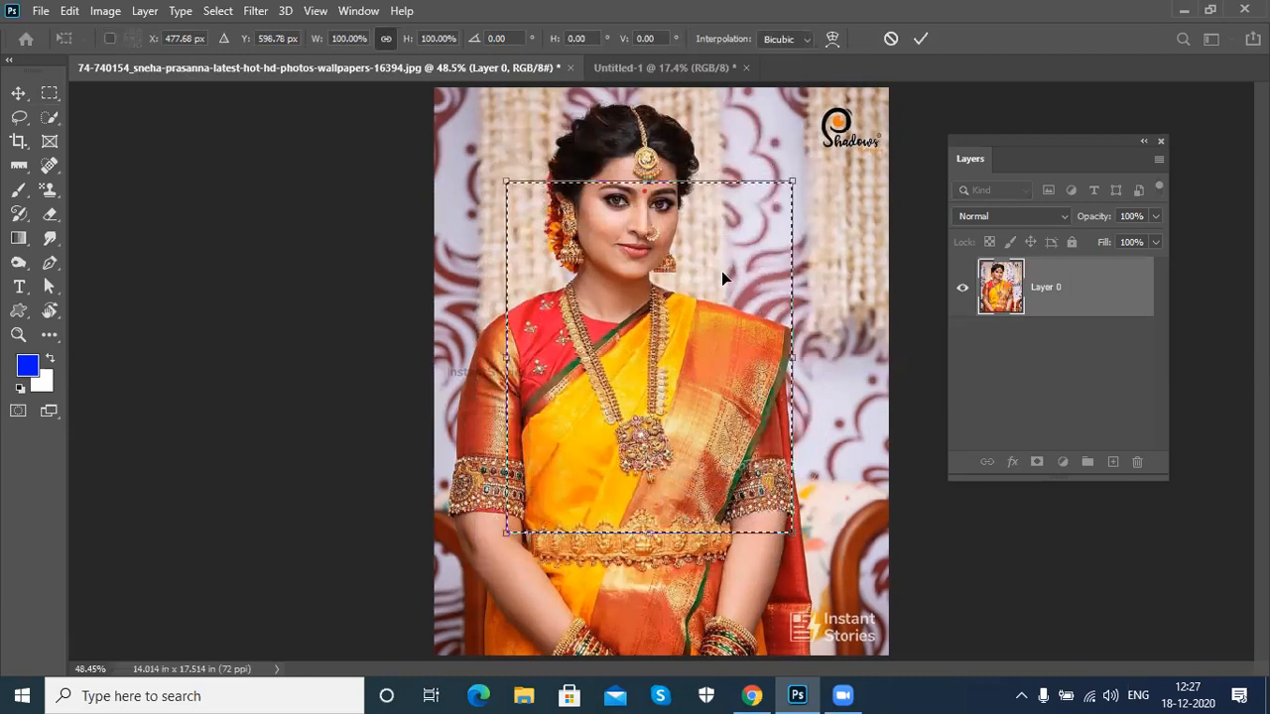
left_click_drag(793, 181, 655, 350)
left_click_drag(610, 390, 751, 213)
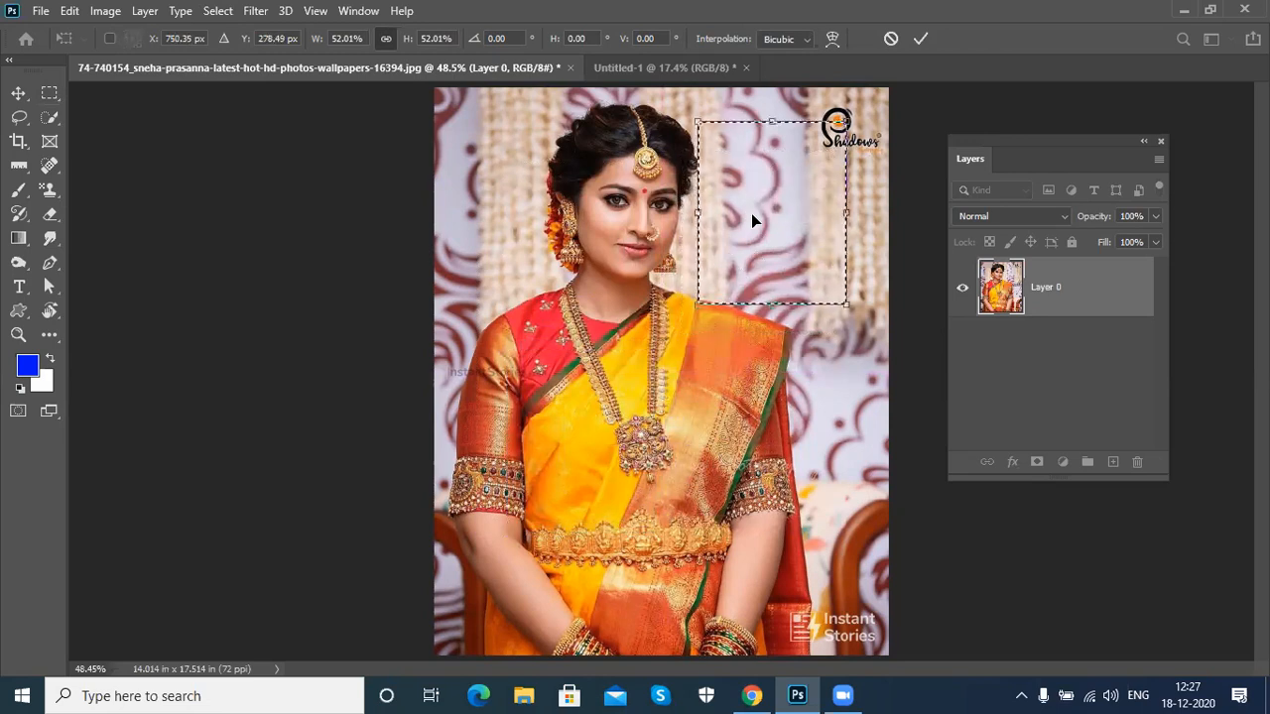
Step: Try rotating the selection outline by about -36° and skewing it, undoing each change
right_click(751, 213)
left_click(789, 268)
left_click_drag(764, 303, 765, 359)
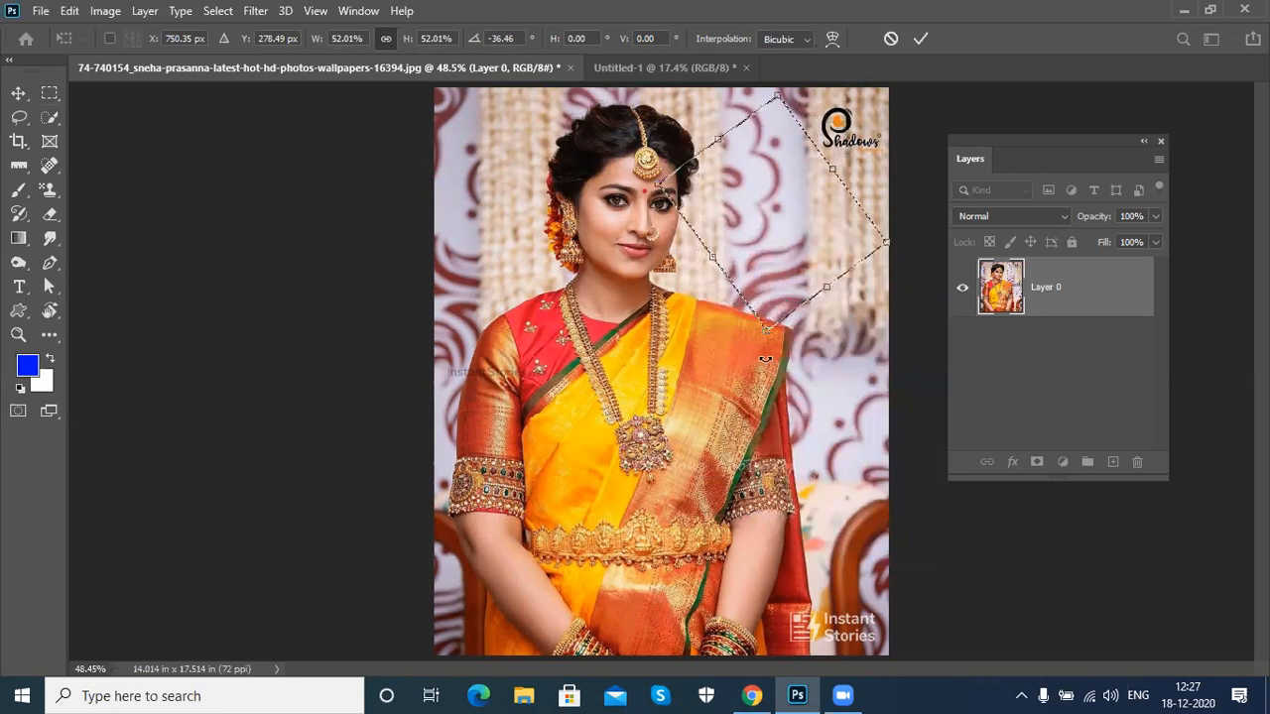
key("ctrl+z")
right_click(776, 198)
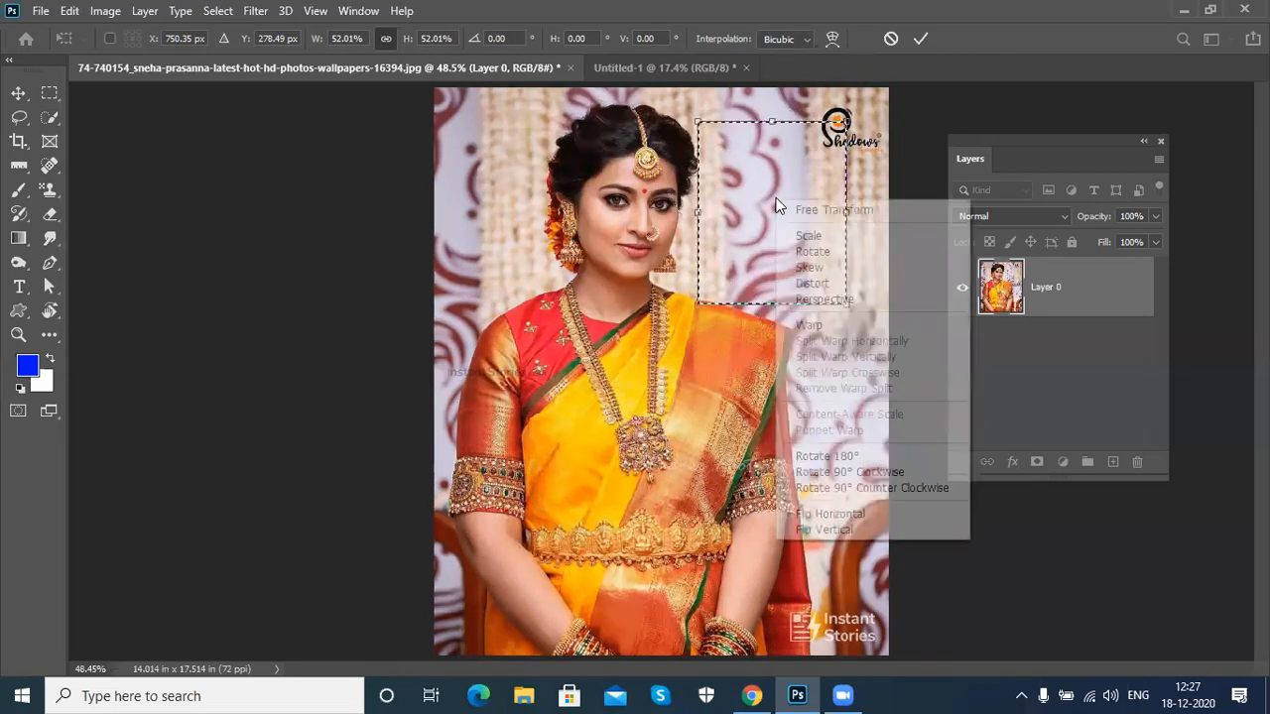
left_click(808, 267)
mouse_move(780, 308)
left_mouse_down()
mouse_move(812, 303)
mouse_move(773, 298)
left_mouse_up()
key("ctrl+z")
Step: Warp the selection outline by pulling its corner near the woman's shoulder out of square, and apply the transform
right_click(746, 218)
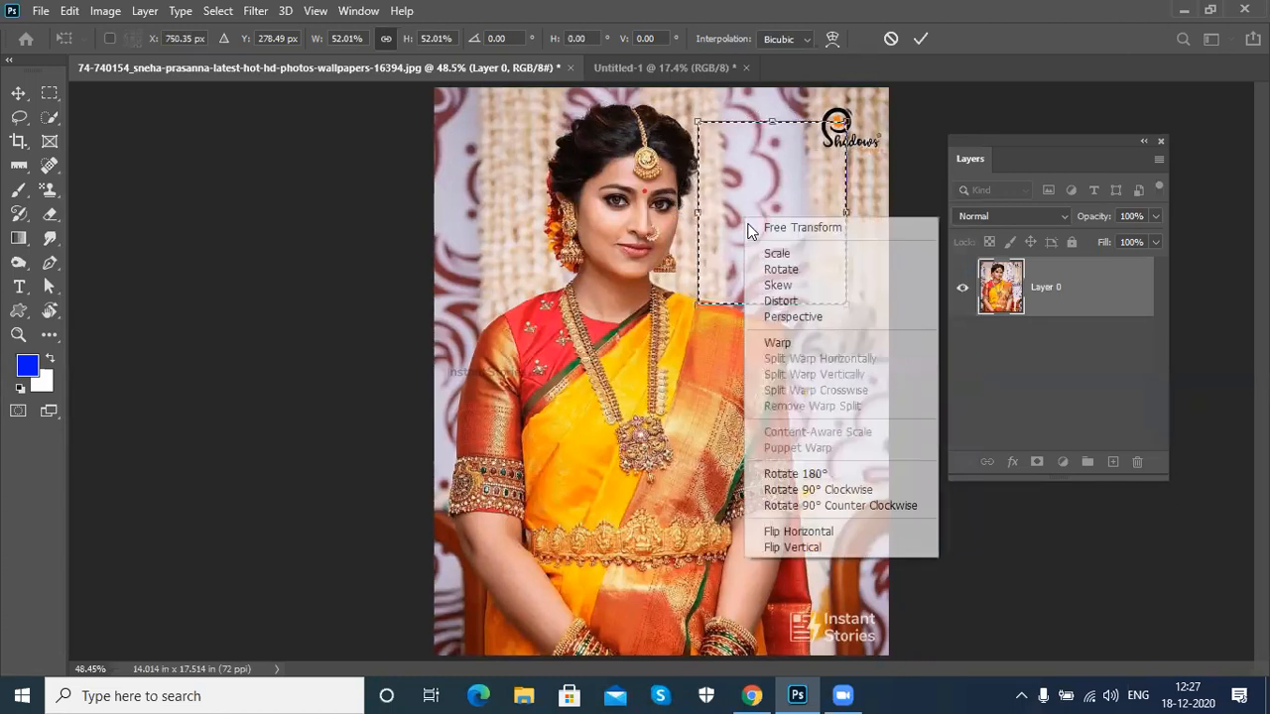
left_click(808, 341)
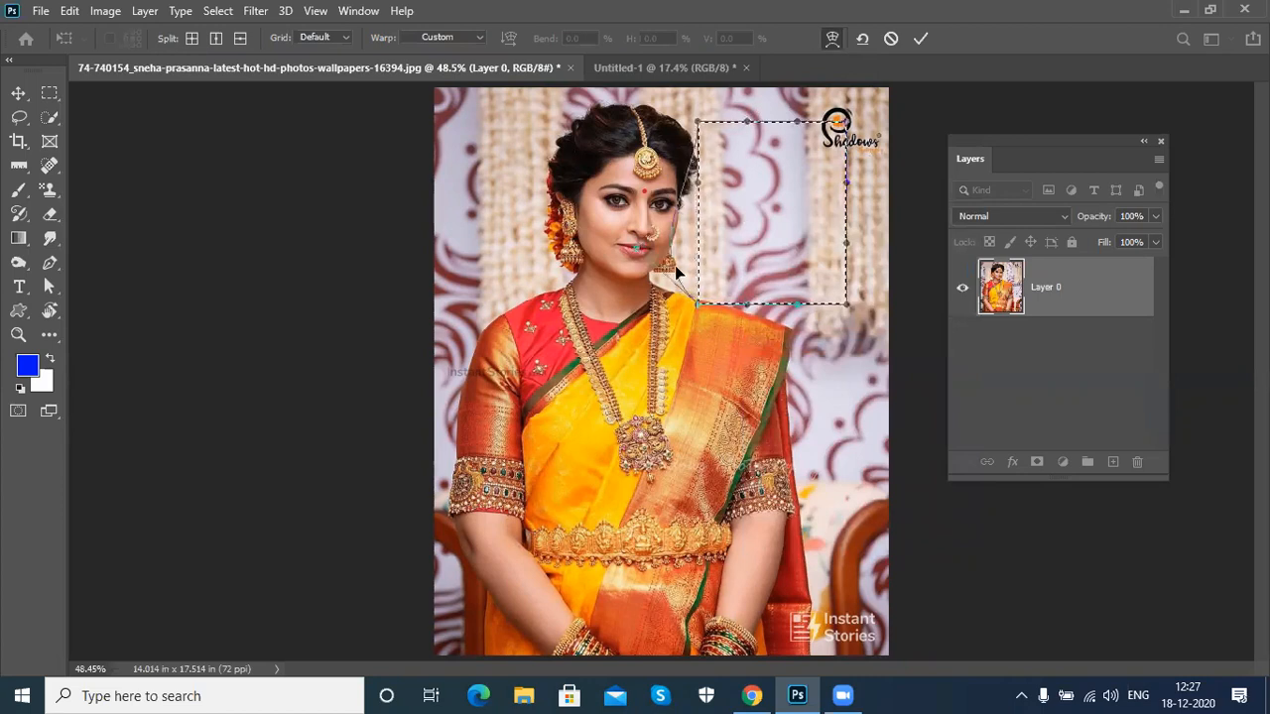
left_click_drag(698, 302, 710, 367)
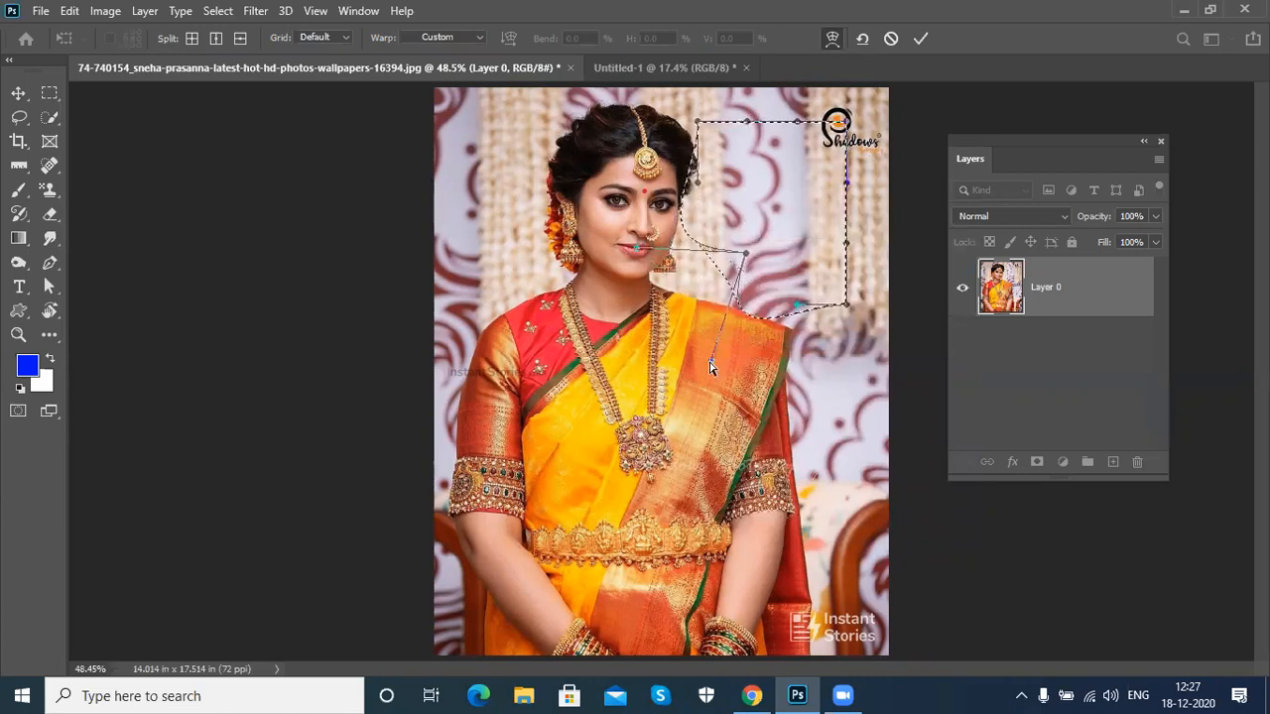
key("Return")
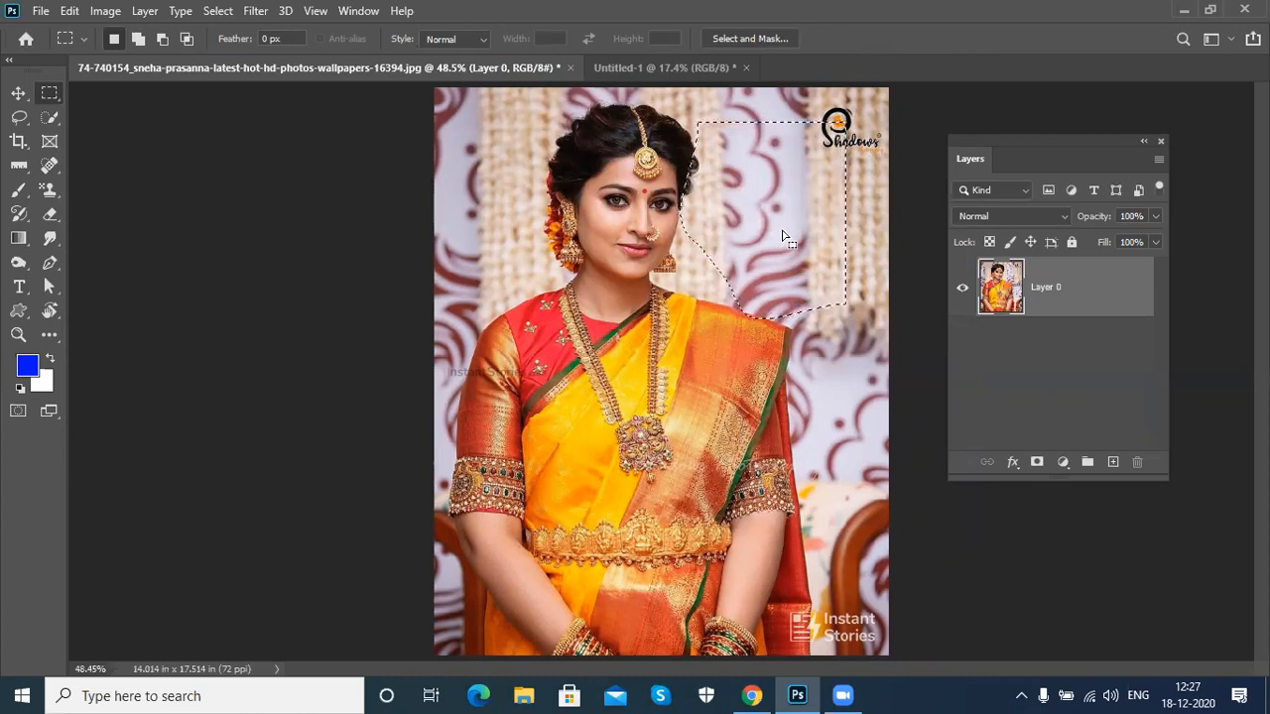
left_click(220, 11)
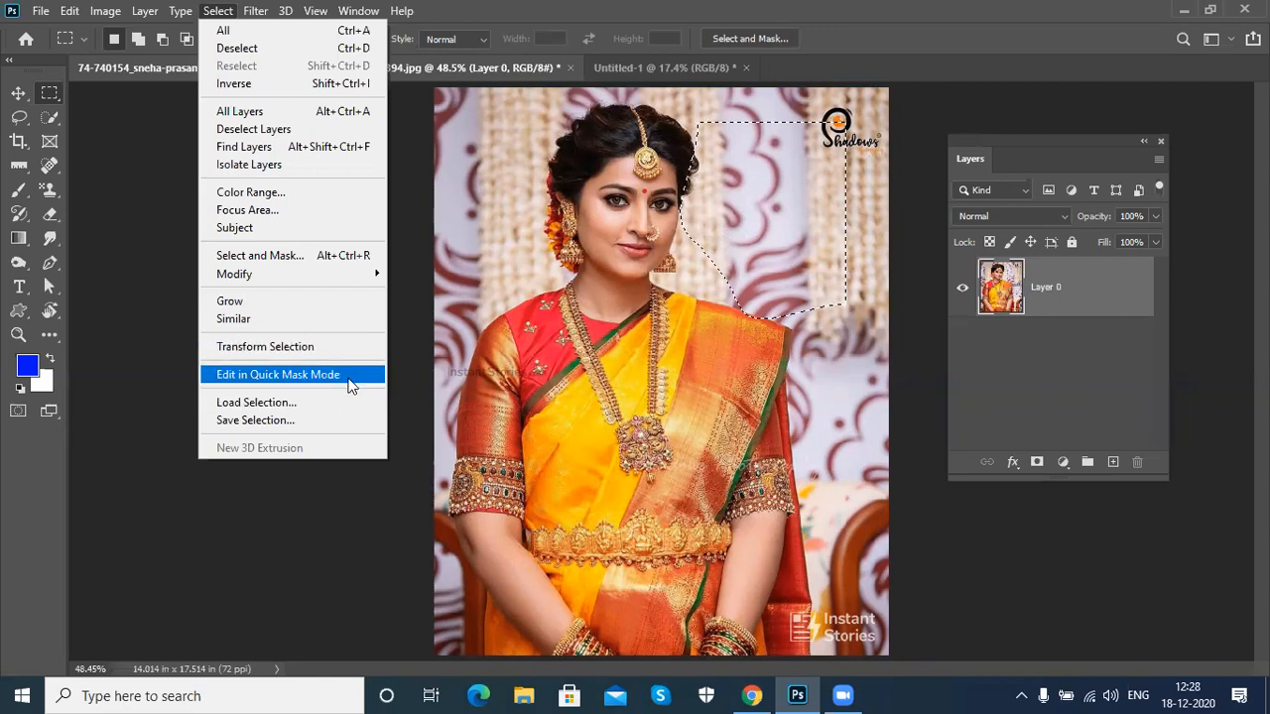
left_click(81, 13)
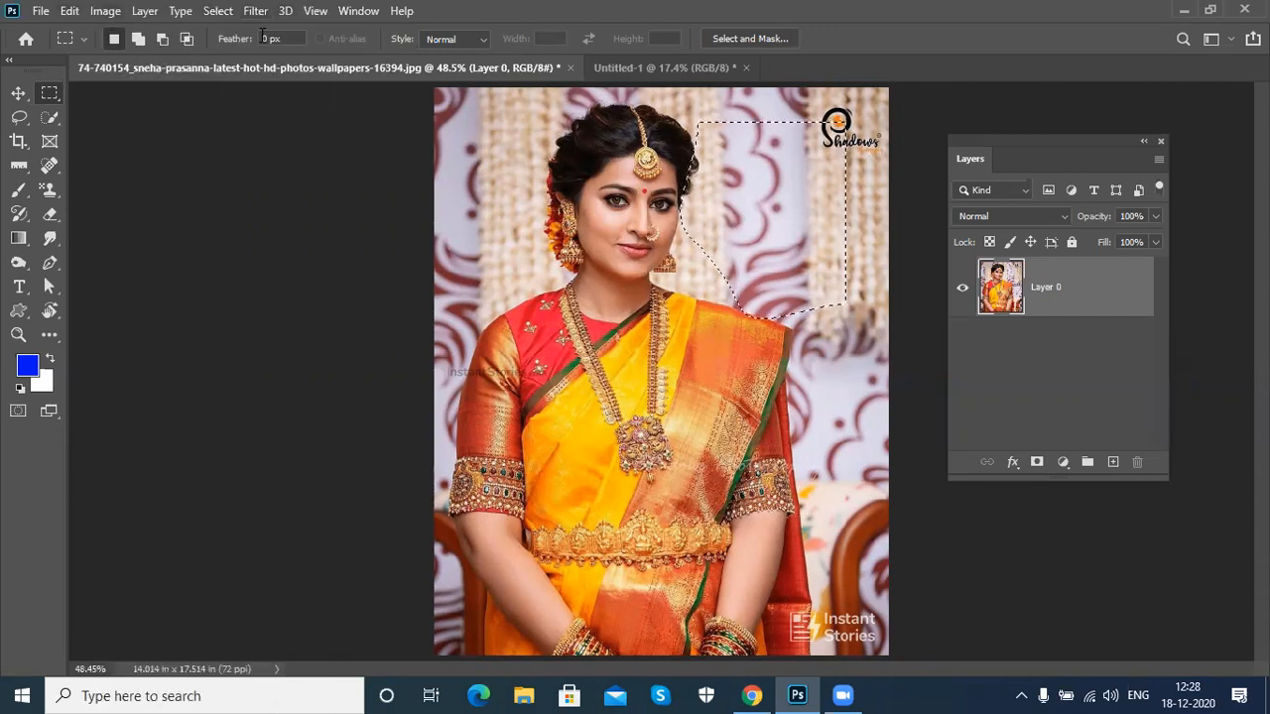
left_click(220, 11)
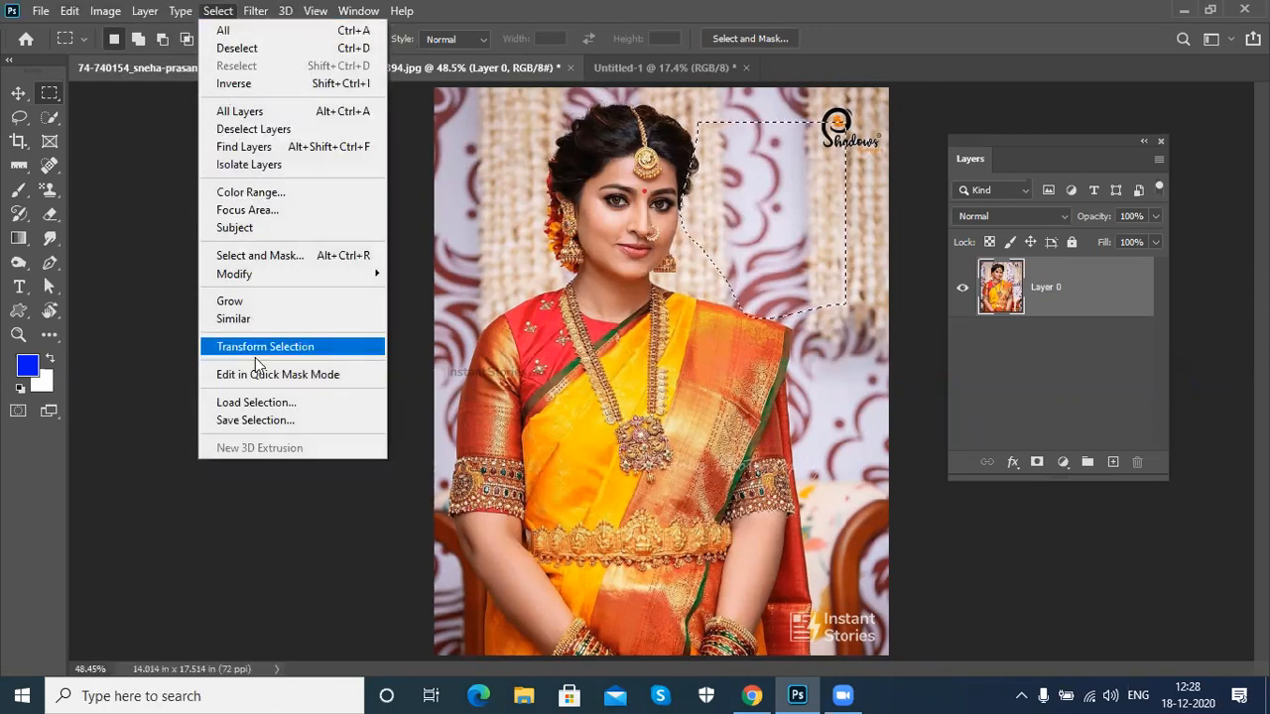
left_click(288, 498)
Step: Deselect the warped area, trace a closed pen path around the woman's face and load it as a selection
key("ctrl+d")
key("ctrl+plus")
key("ctrl+plus")
key("ctrl+plus")
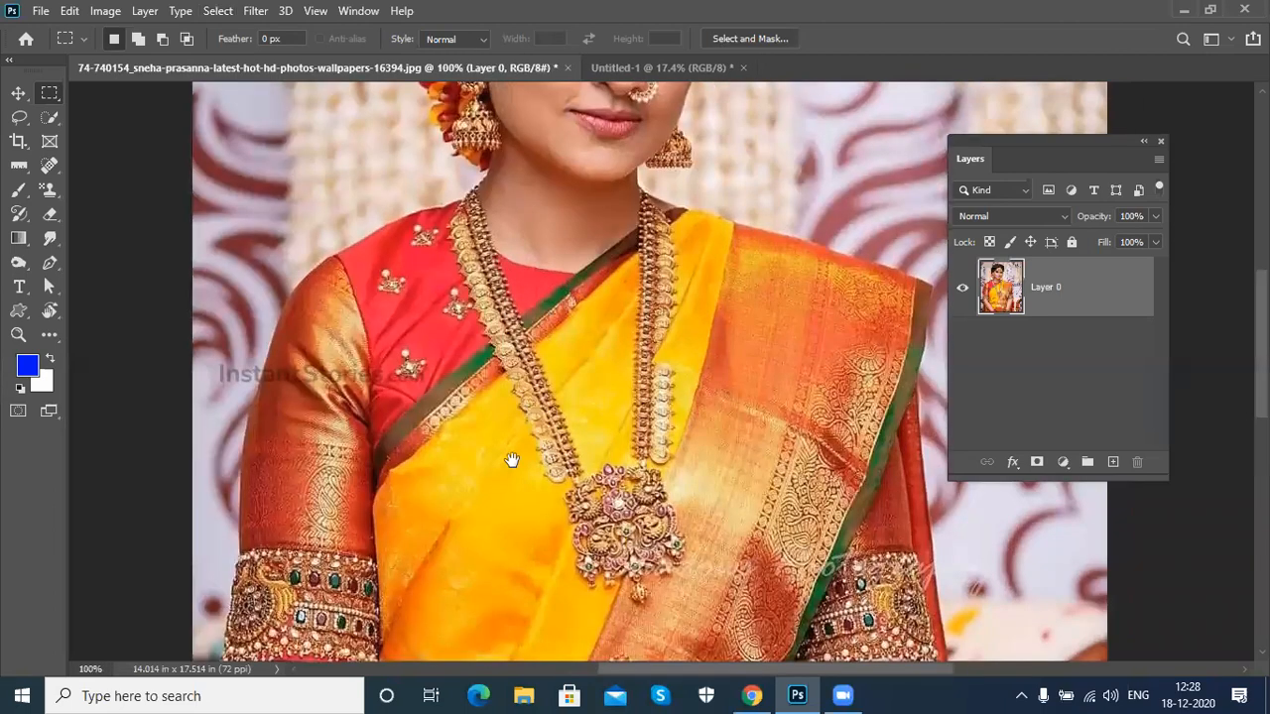
left_click_drag(512, 461, 513, 505)
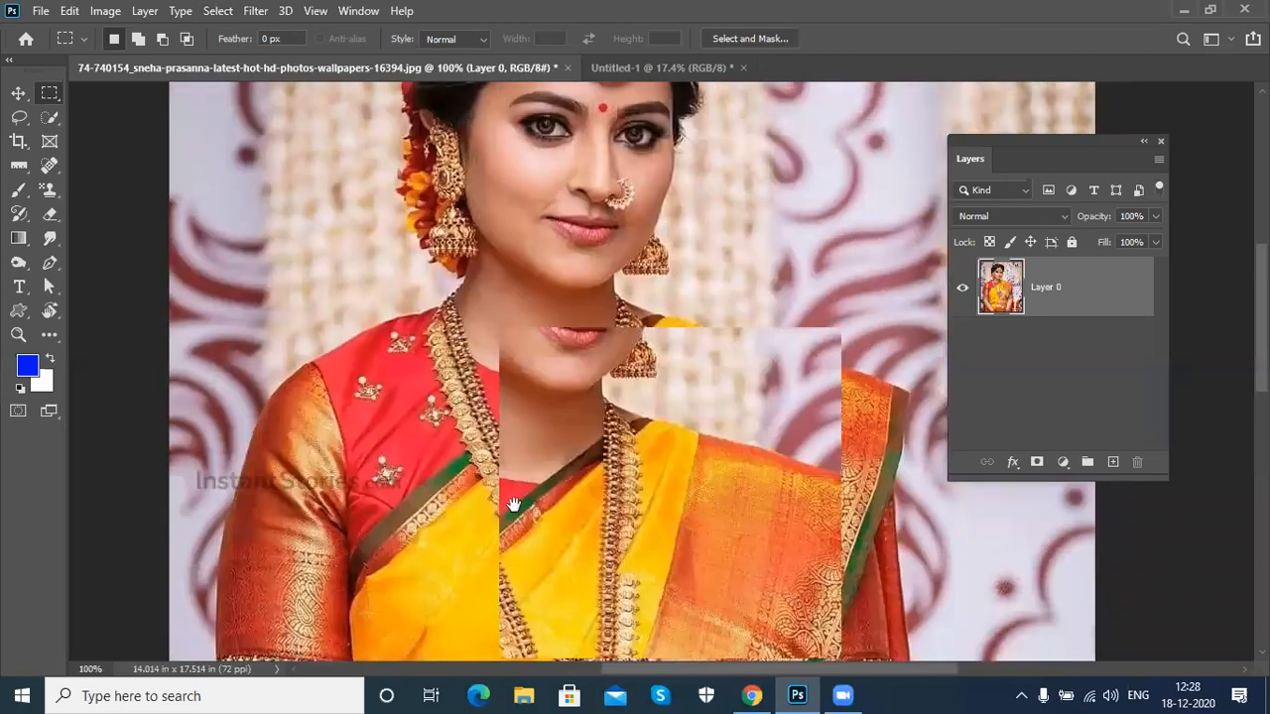
left_click(52, 263)
left_click(488, 367)
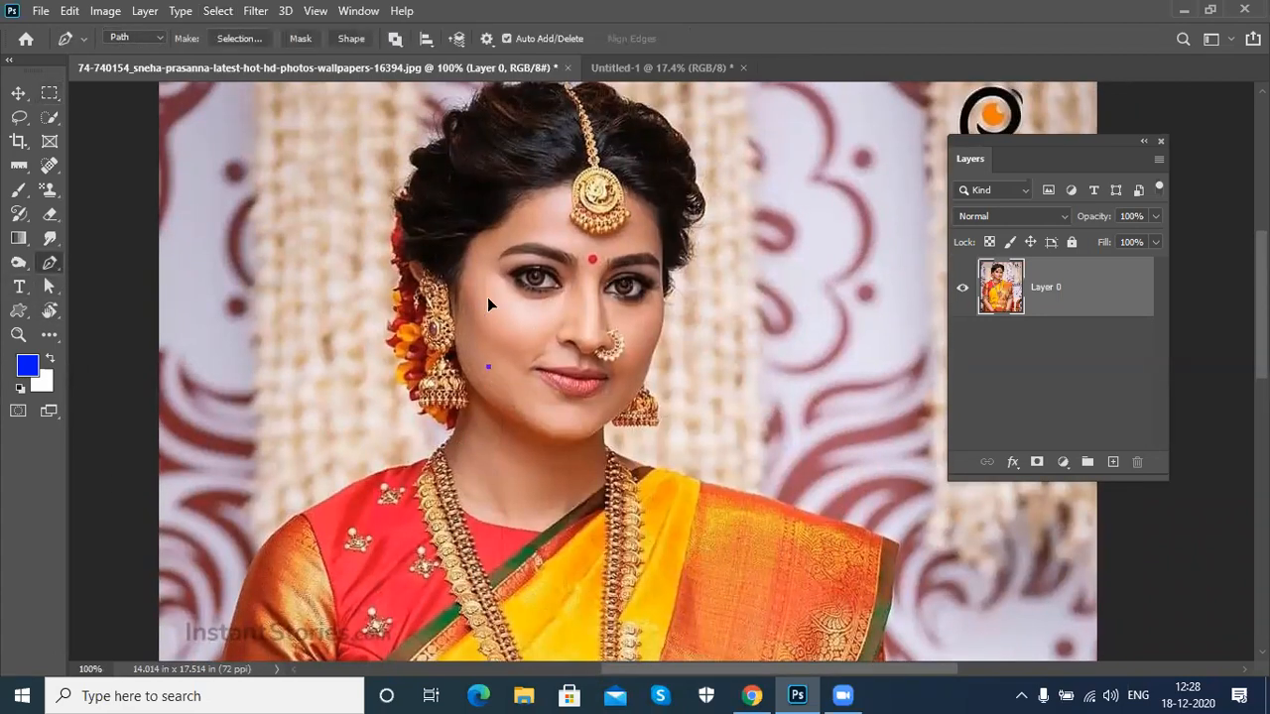
left_click_drag(514, 241, 546, 227)
left_click(664, 290)
left_click_drag(573, 421, 556, 421)
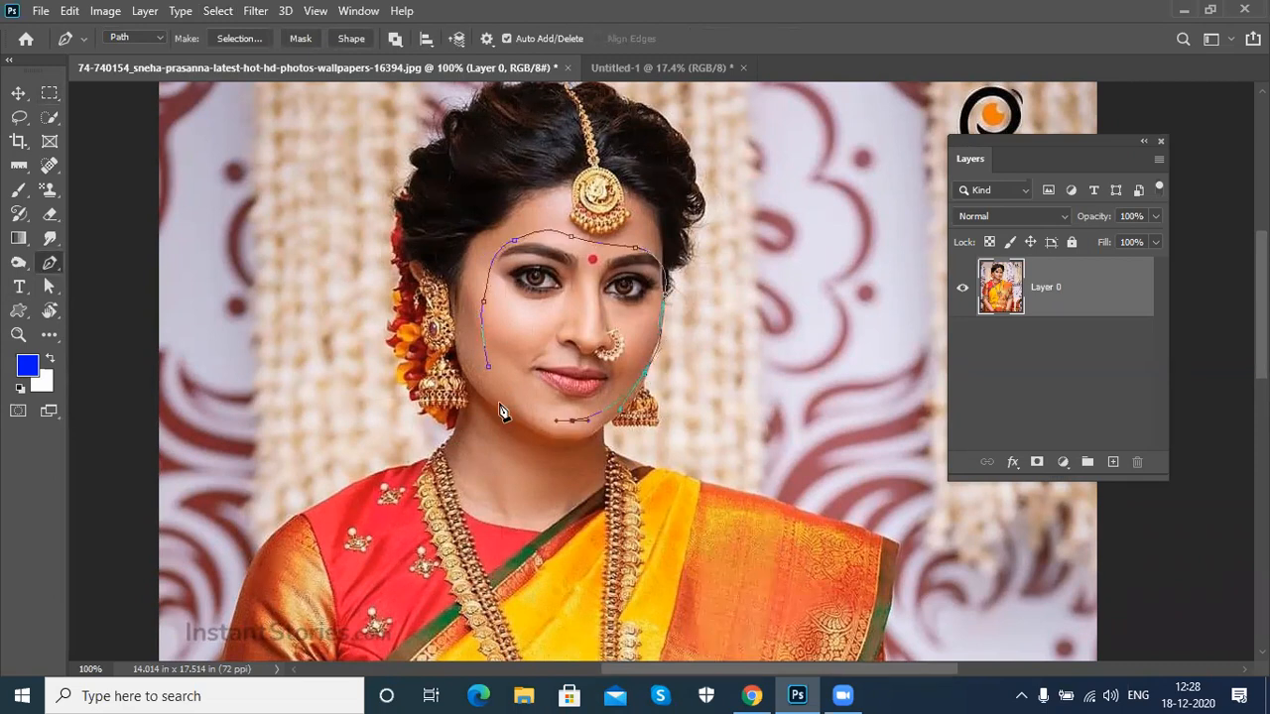
left_click(489, 370)
key("ctrl+Return")
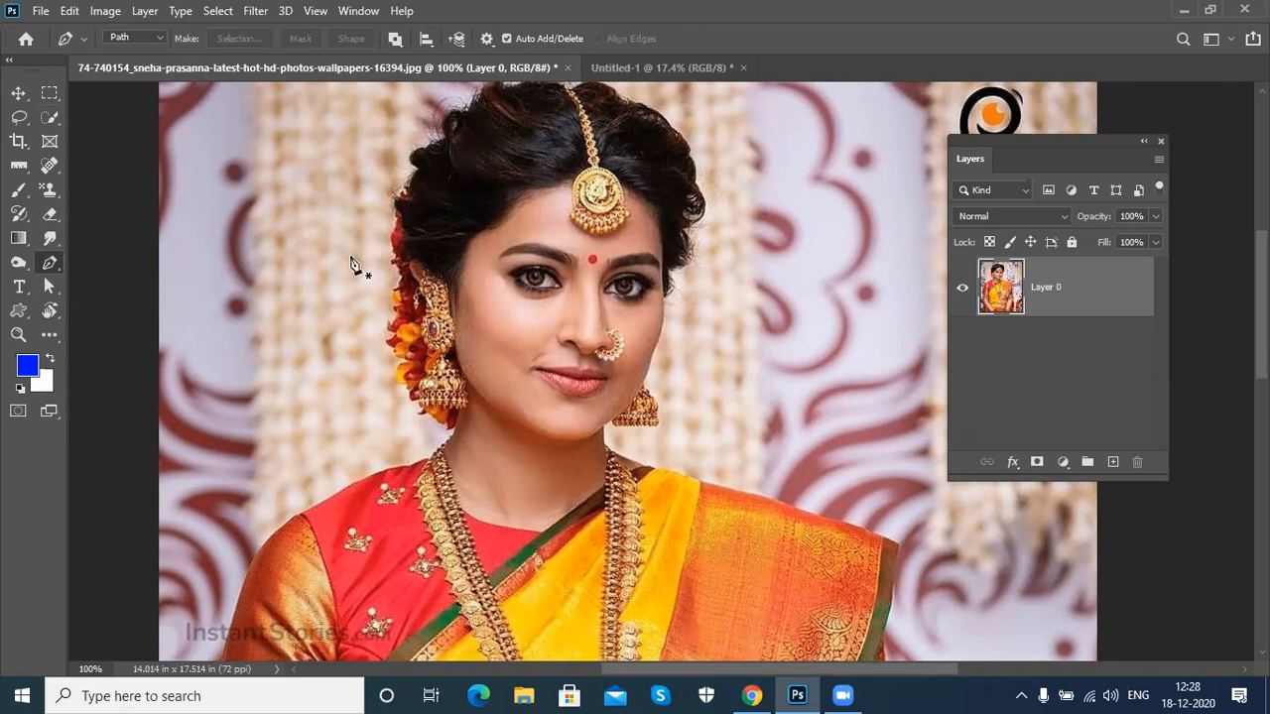
Step: Show the Paths panel, float it over the canvas and select the Work Path
left_click(358, 10)
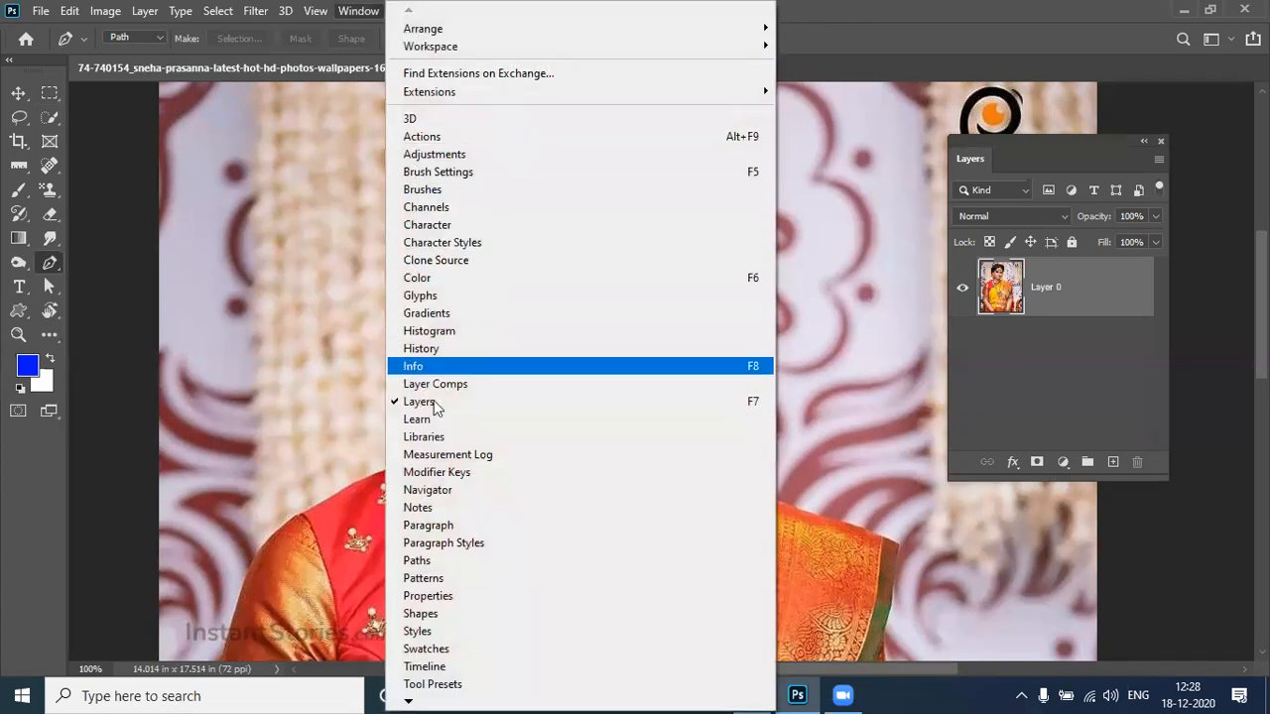
left_click(416, 561)
left_click_drag(1117, 77, 689, 154)
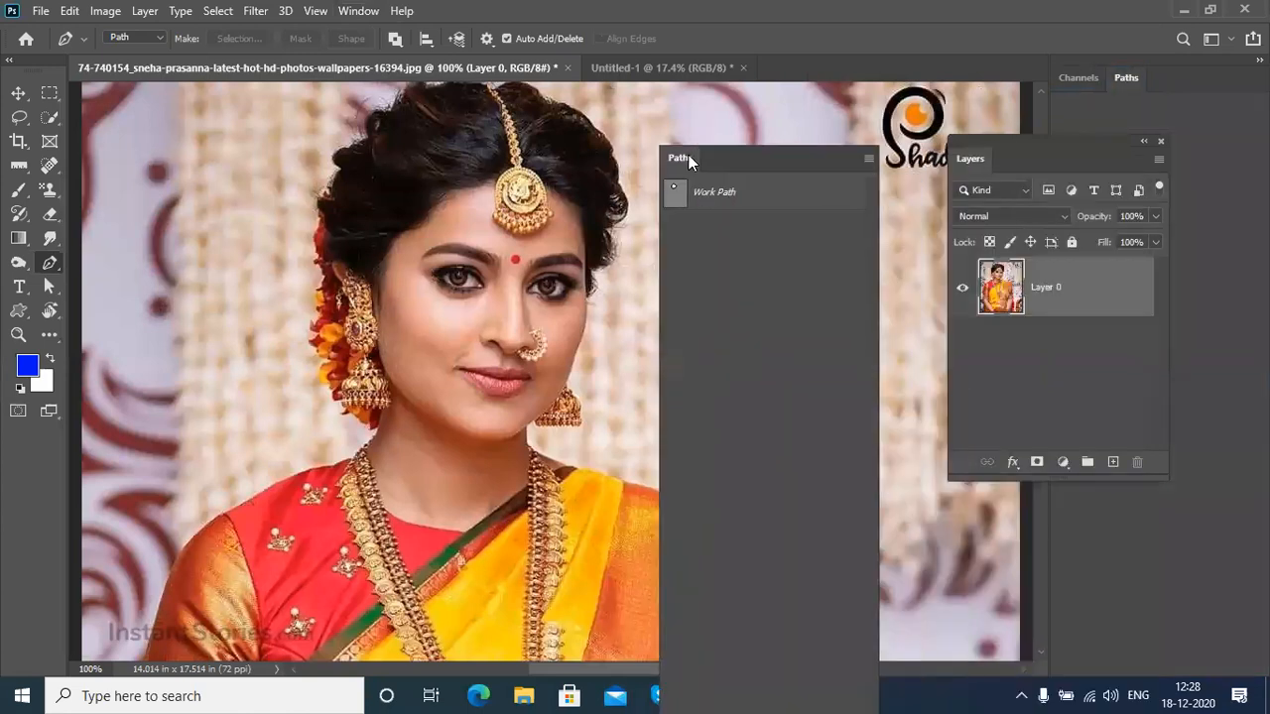
left_click(776, 202)
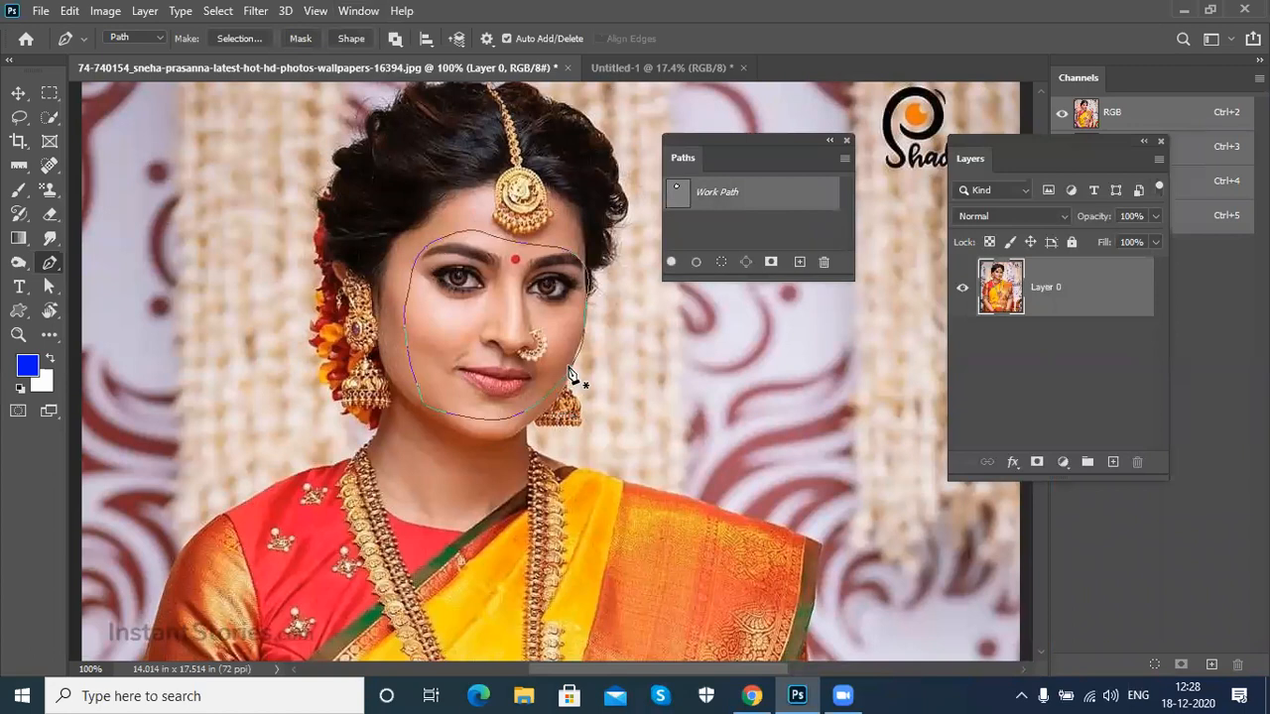
Step: Add a closed curved pen path around the woman's neckline and necklace to the Work Path
left_click(368, 486)
left_click_drag(456, 470, 506, 463)
left_click(530, 496)
left_click_drag(458, 600, 369, 612)
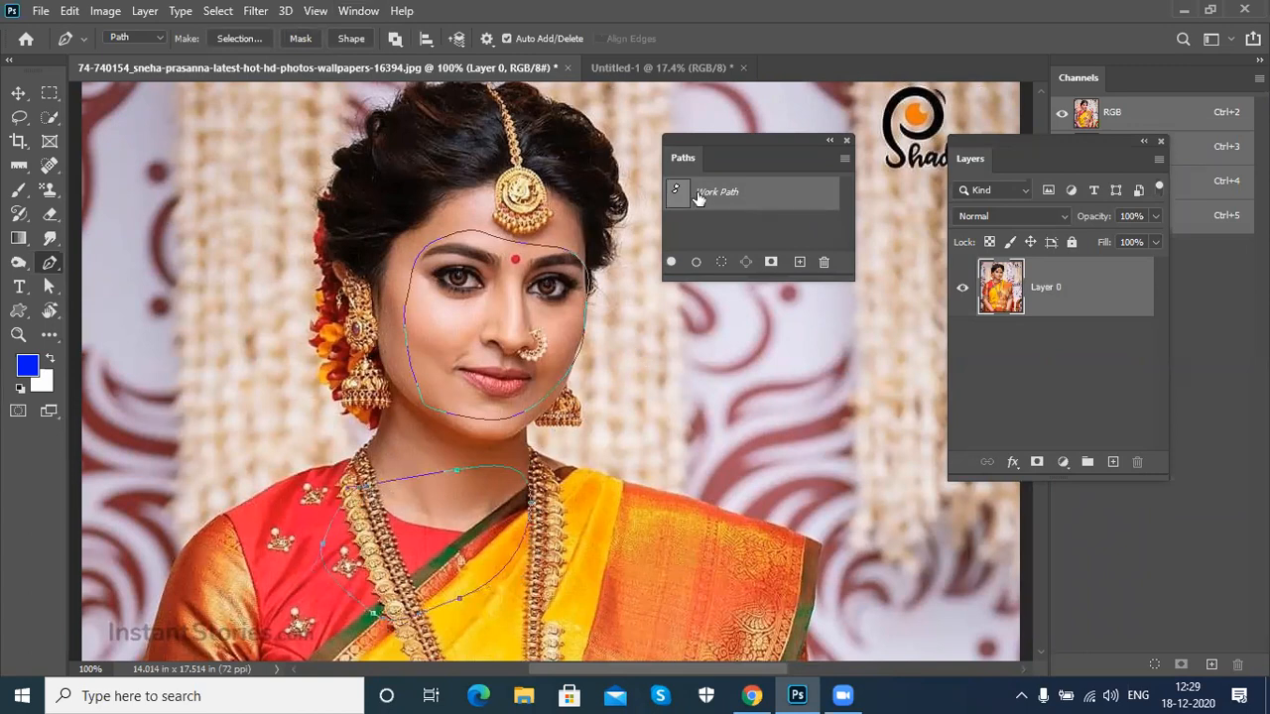
Step: Add a closed pen path on the curtain beside the woman's hair, load the paths as a selection and deselect
right_click(49, 286)
left_click(114, 288)
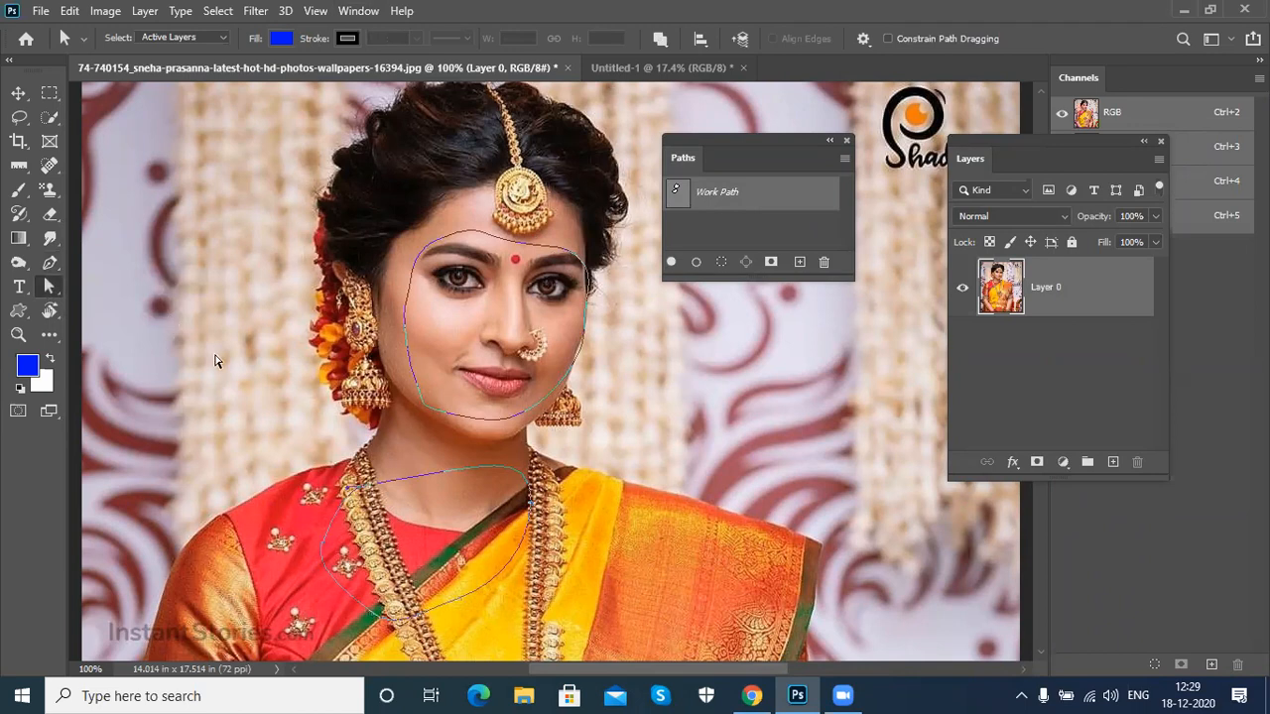
left_click(50, 262)
left_click(191, 159)
left_click_drag(134, 359, 228, 405)
left_click_drag(286, 285, 280, 214)
left_click(193, 163)
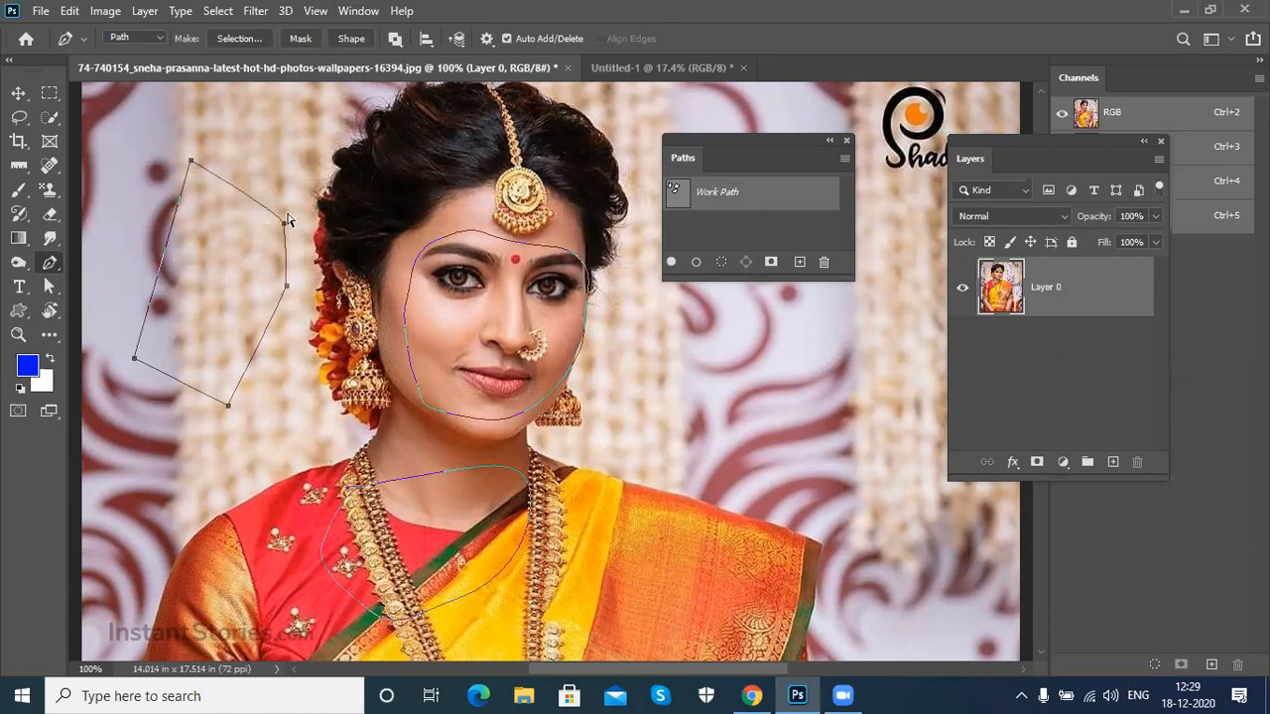
key("ctrl+Return")
key("ctrl+d")
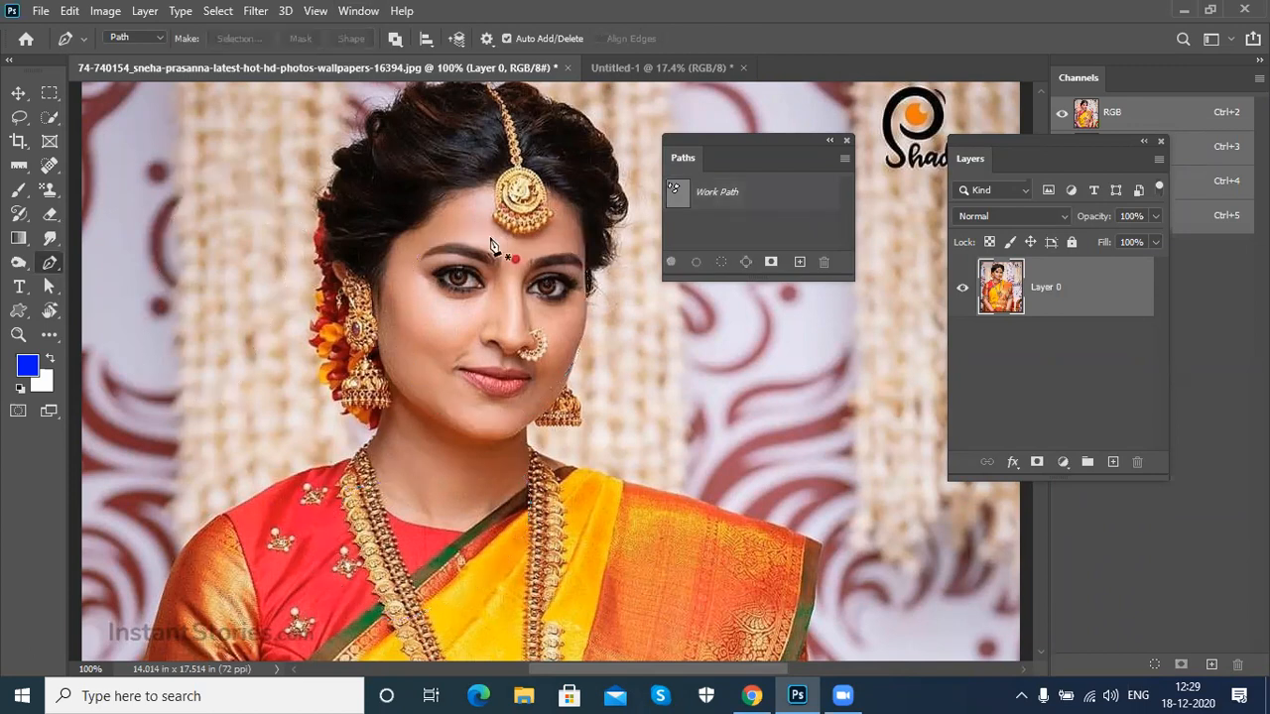
Step: Draw a new closed, straight-sided Work Path with the Pen tool, running from the curtain across the woman's hair and temple
left_click(188, 172)
left_click(163, 336)
left_click(268, 426)
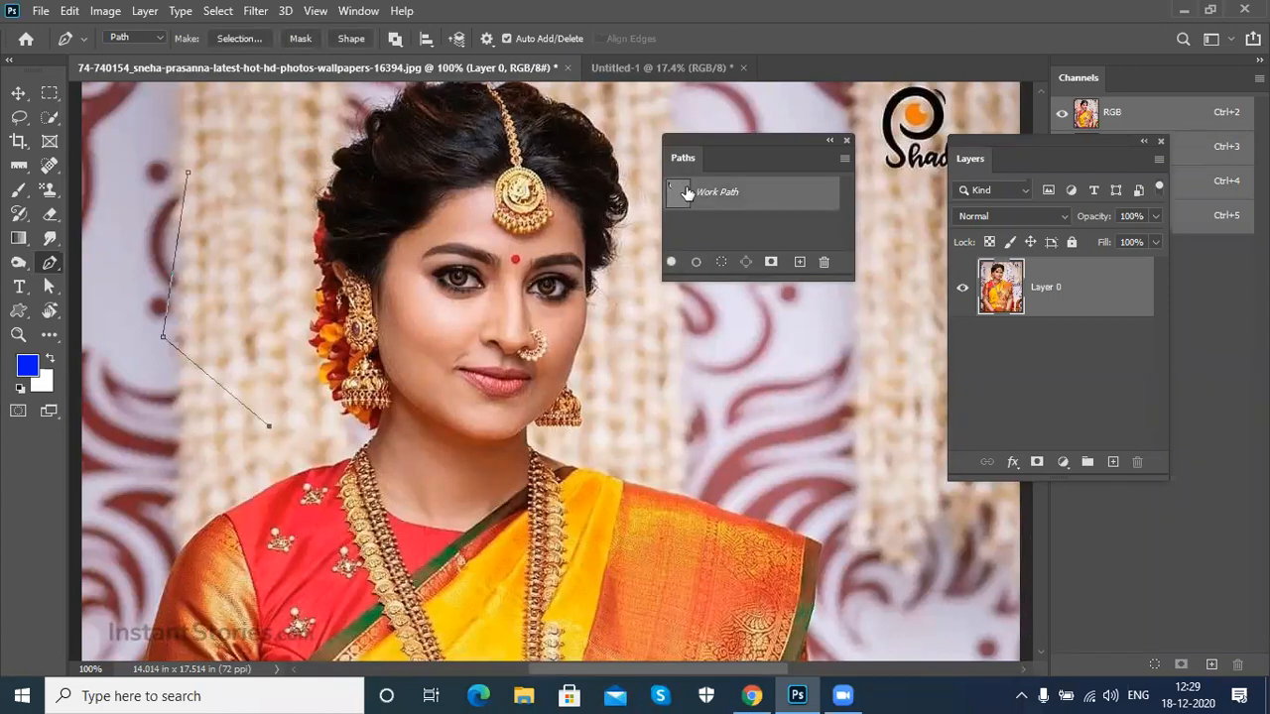
left_click(385, 297)
left_click(480, 192)
left_click(403, 149)
left_click(187, 172)
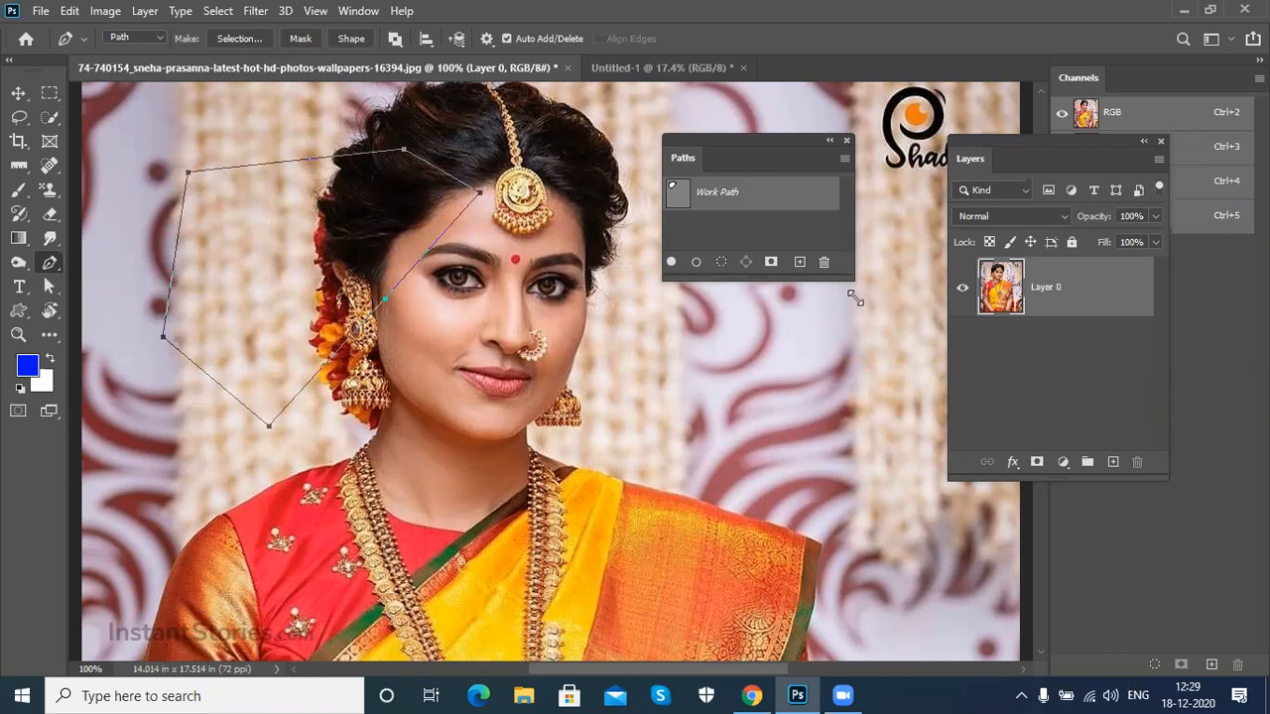
Step: Enlarge the Paths panel and create a separate new path, checking it against the Work Path
left_click_drag(855, 297, 864, 376)
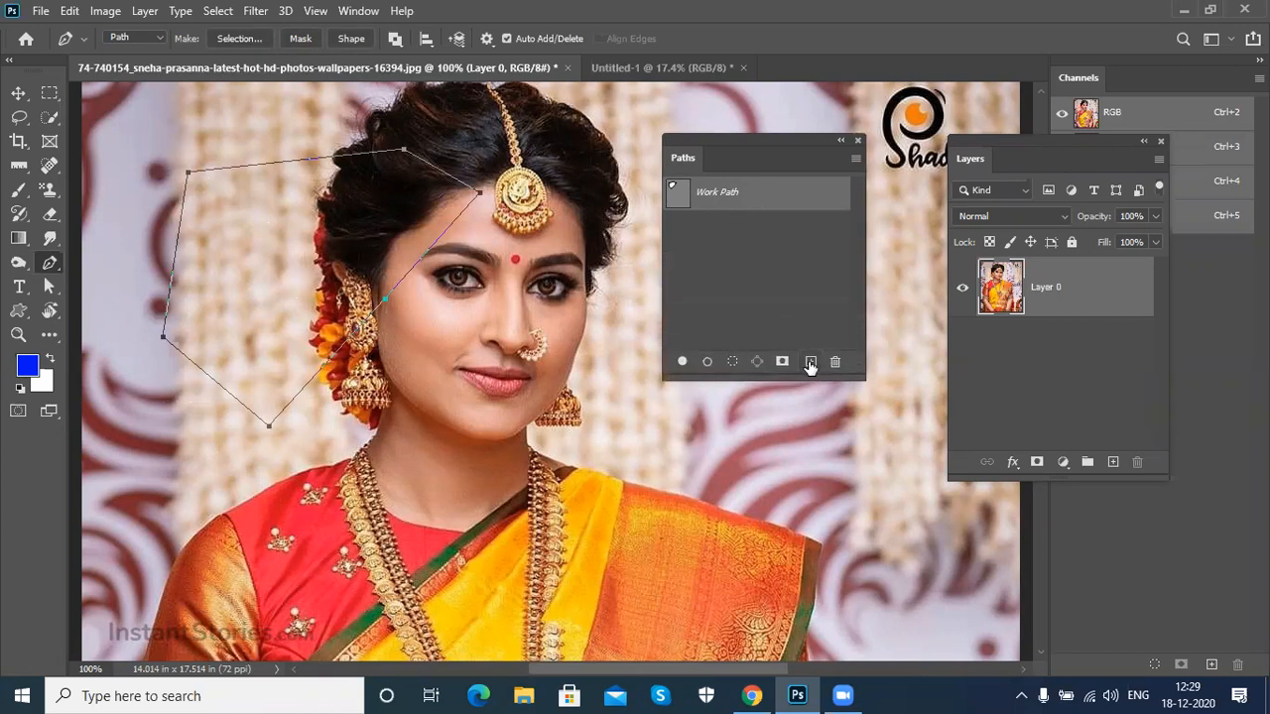
left_click(811, 363)
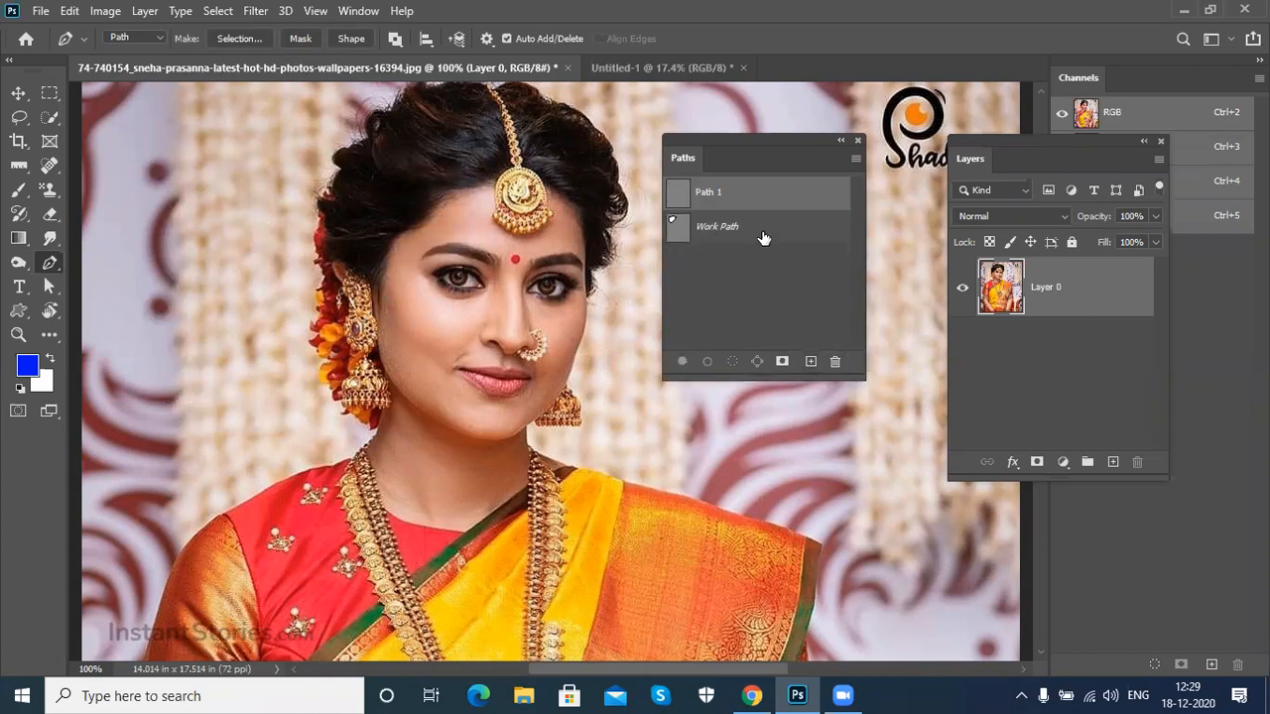
left_click(762, 238)
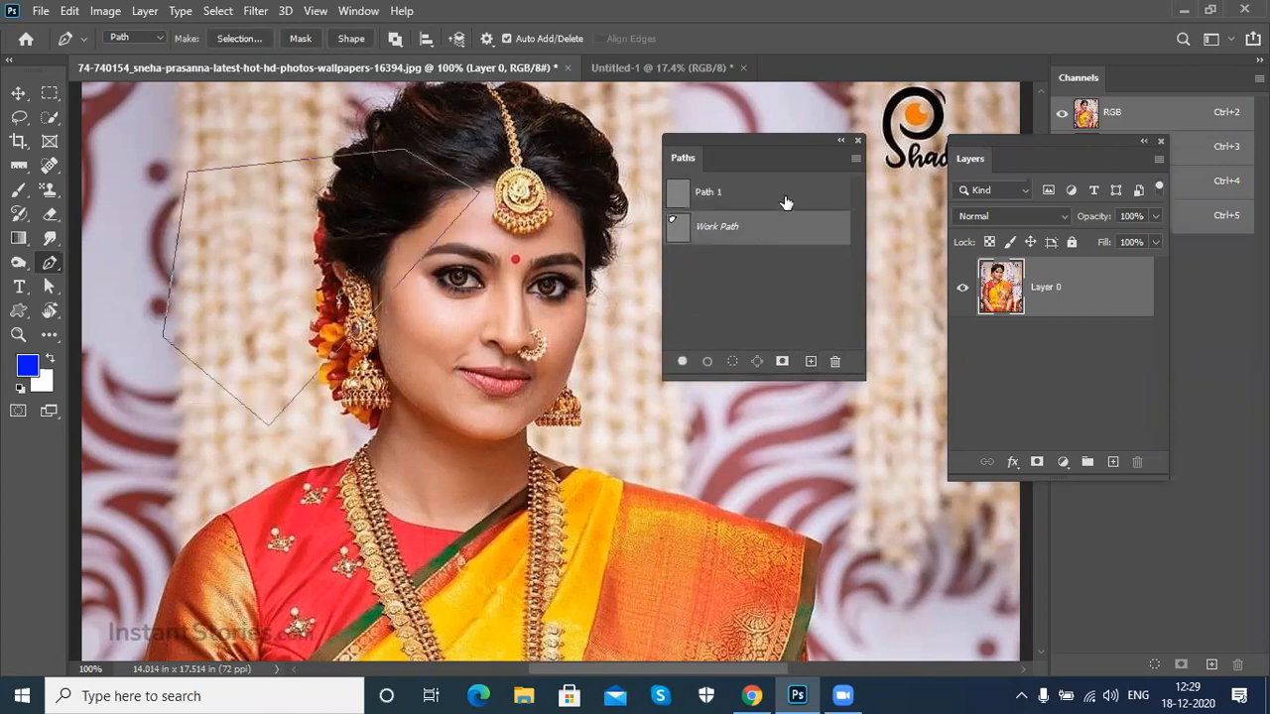
left_click(784, 203)
Step: Draw a curved pen path on Path 1, looping across the woman's face, neck and embroidered shoulder
left_click(328, 425)
left_click_drag(408, 357, 430, 317)
left_click_drag(474, 269, 556, 301)
left_click_drag(558, 388, 508, 487)
left_click_drag(447, 515, 337, 557)
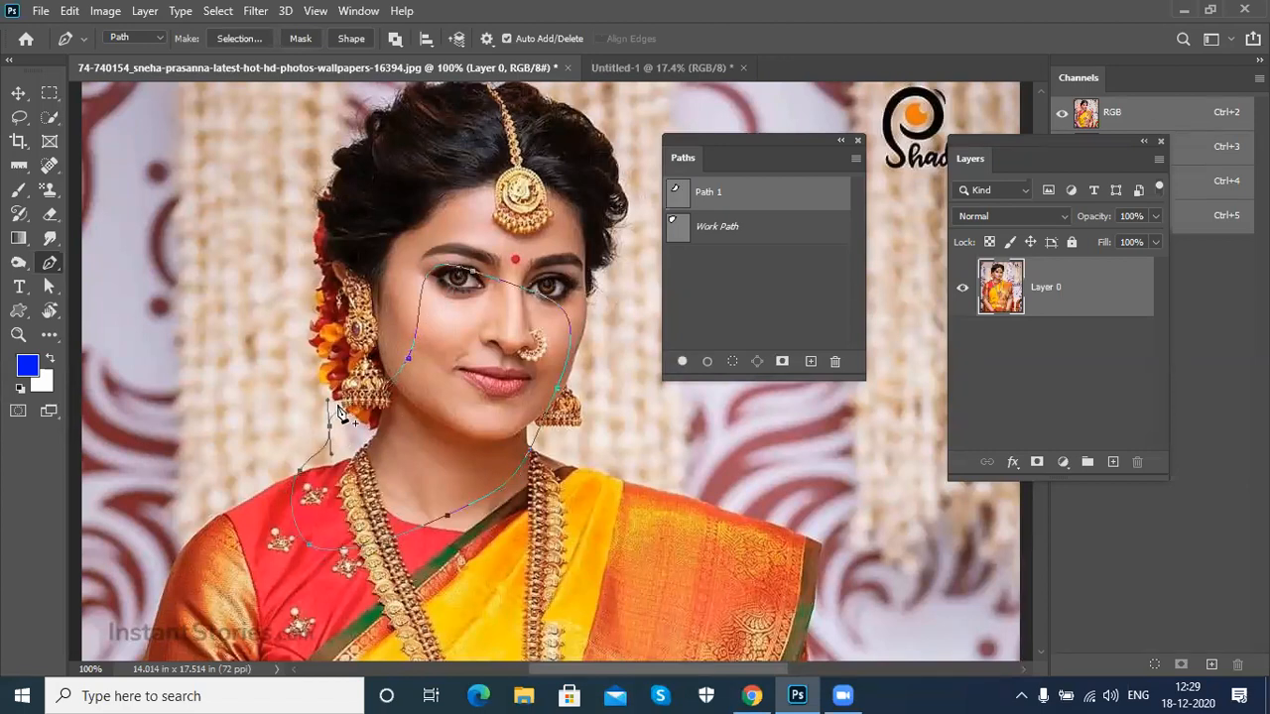
Step: Compare Path 1 and the Work Path by switching between them, and delete the Work Path
left_click(773, 230)
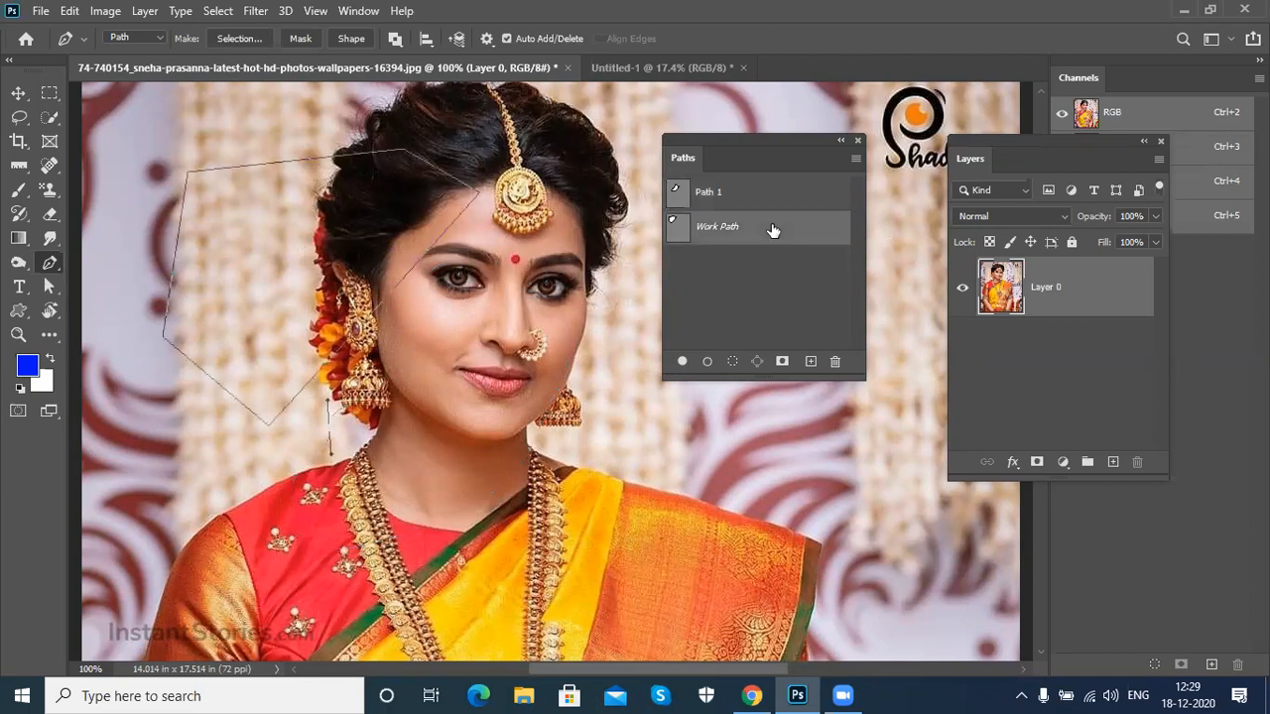
left_click(756, 192)
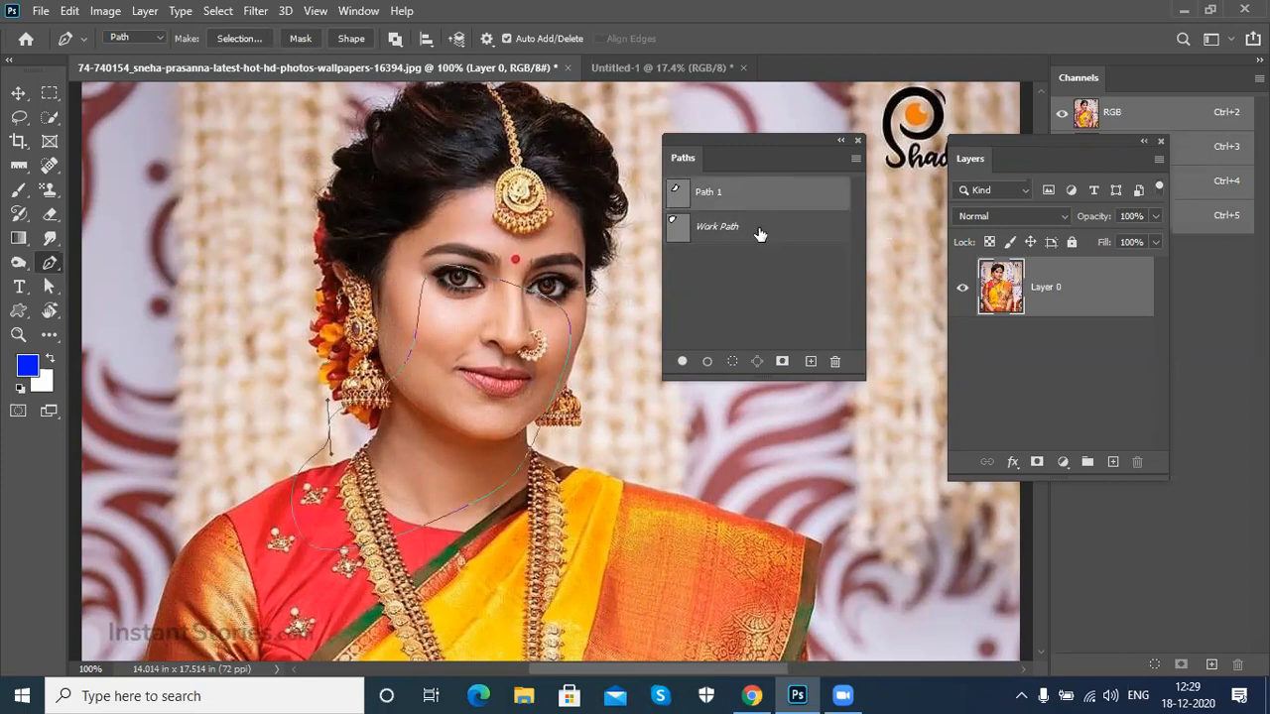
left_click(760, 233)
left_click(765, 194)
left_click(772, 236)
left_click(791, 199)
left_click(793, 233)
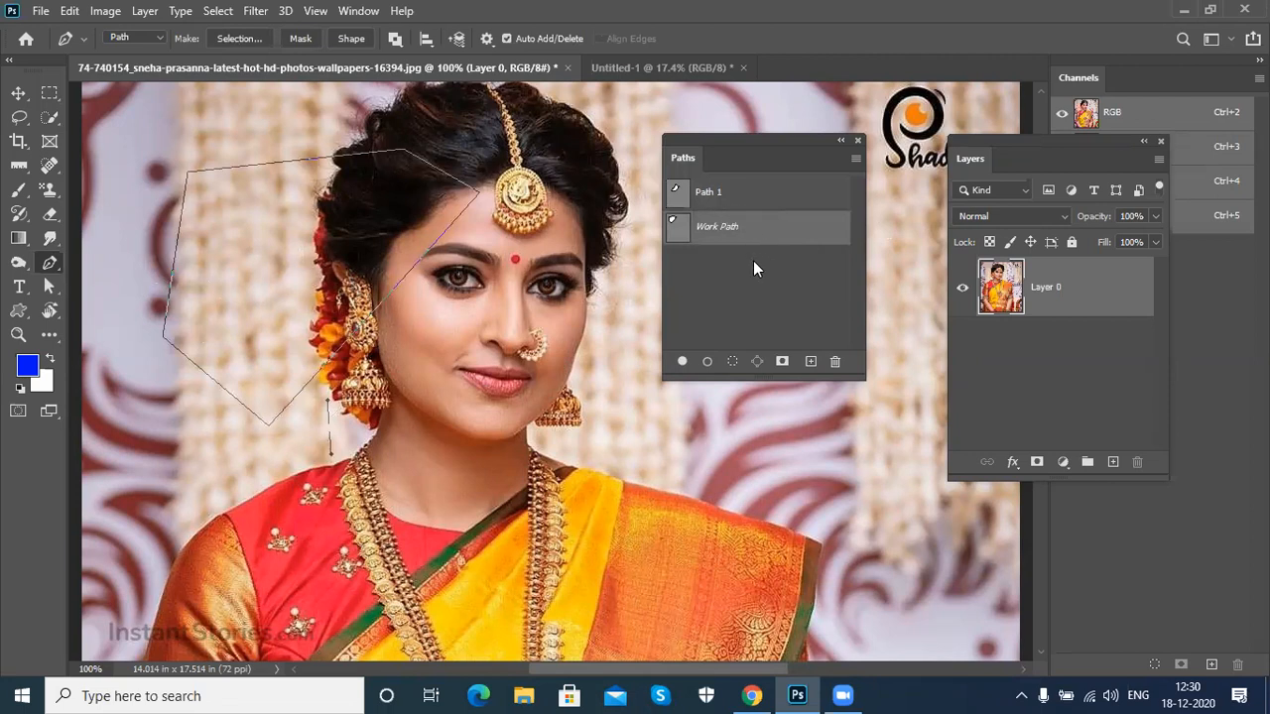
left_click_drag(793, 238, 836, 363)
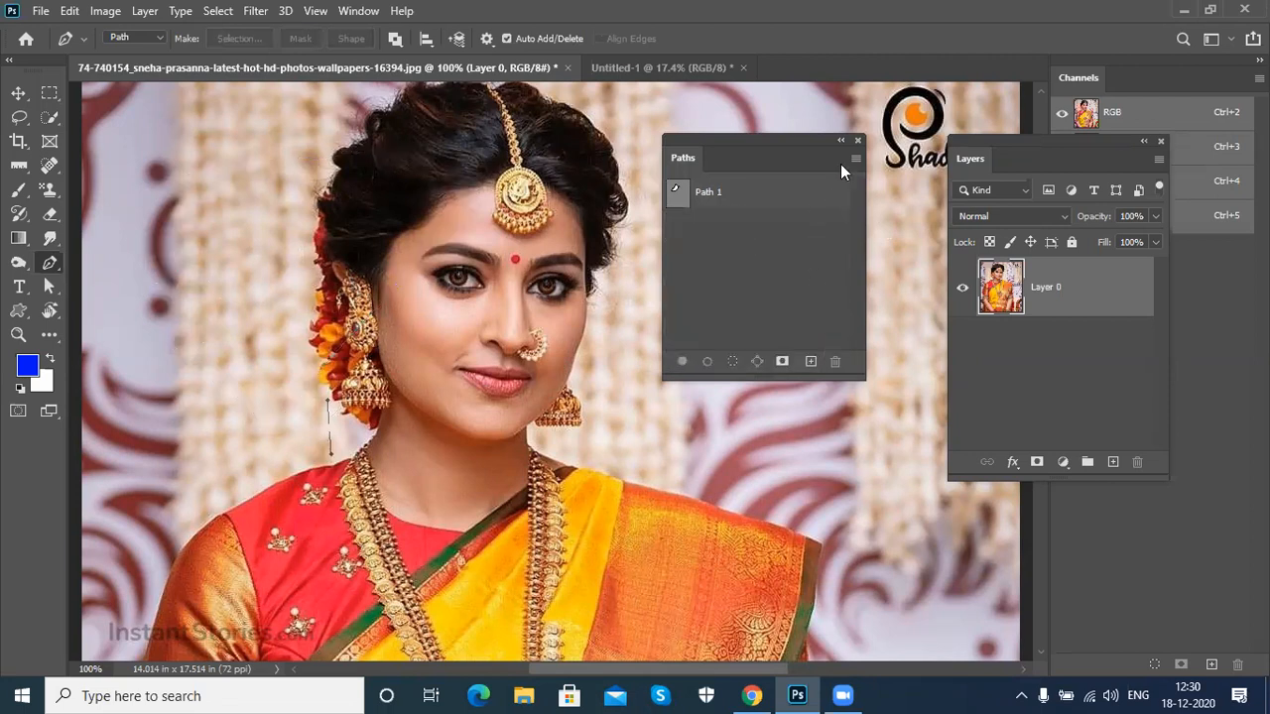
Step: Close the Paths panel and try a rectangular marquee selection across half of the woman's face, clearing it again
left_click(859, 140)
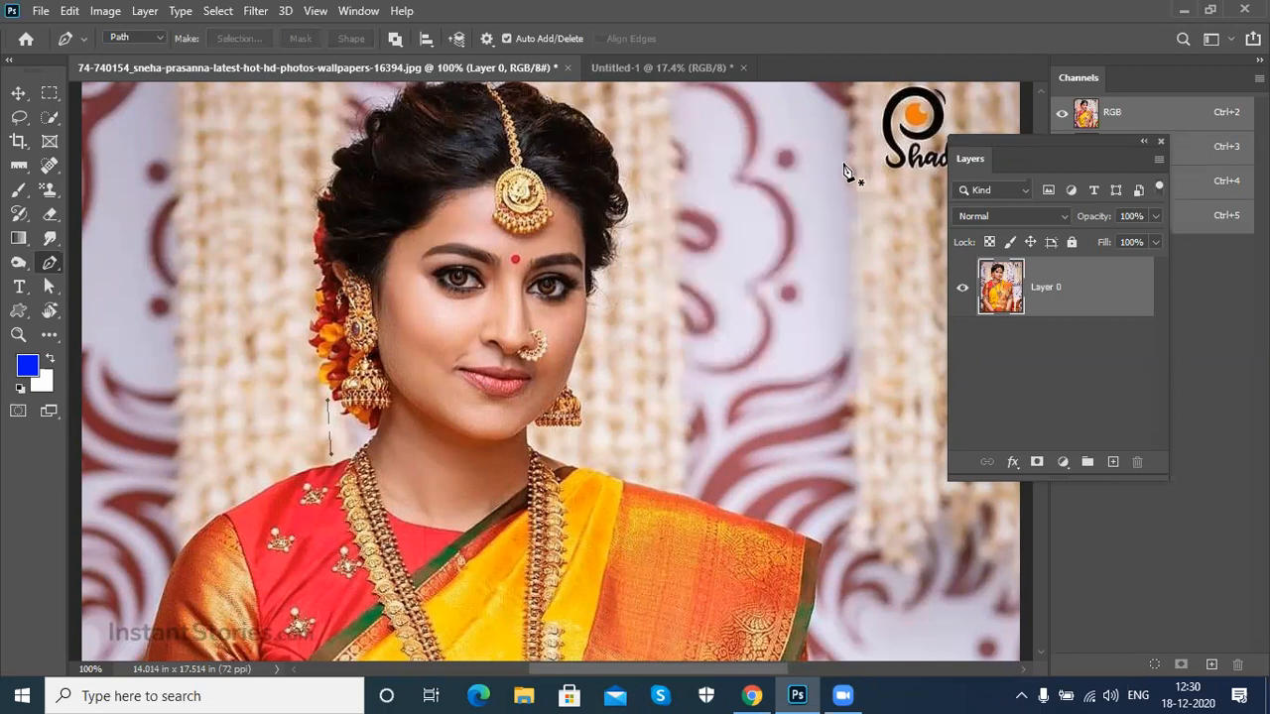
left_click(54, 97)
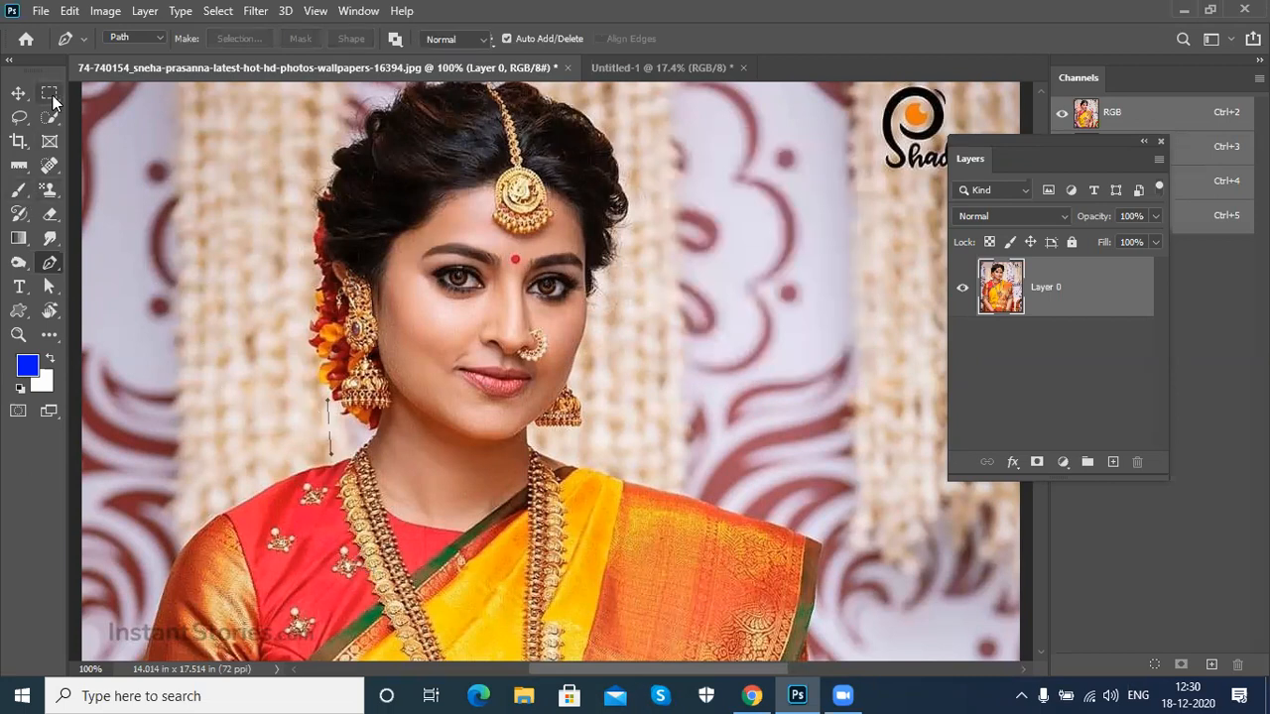
left_click_drag(305, 236, 506, 437)
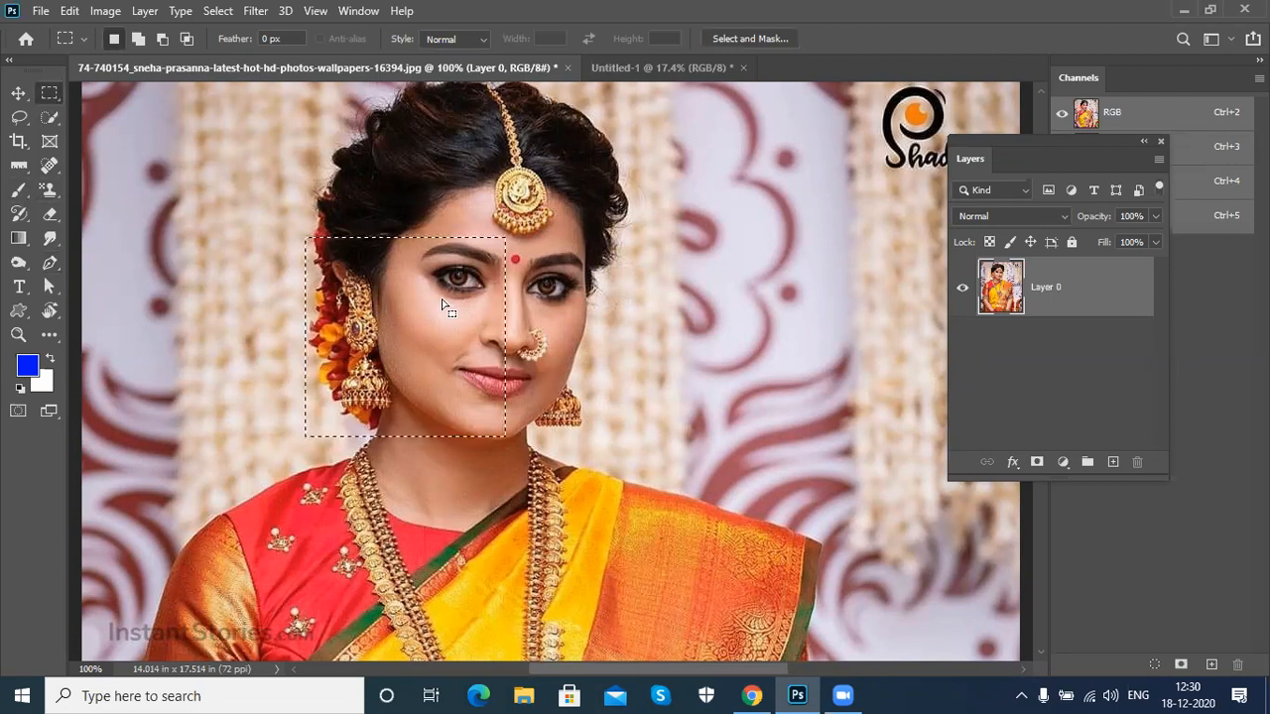
key("ctrl+d")
Step: Select the woman's face and neck with the Quick Selection tool
key("w")
mouse_move(436, 323)
left_mouse_down()
mouse_move(461, 380)
mouse_move(519, 345)
mouse_move(459, 436)
mouse_move(450, 487)
left_mouse_up()
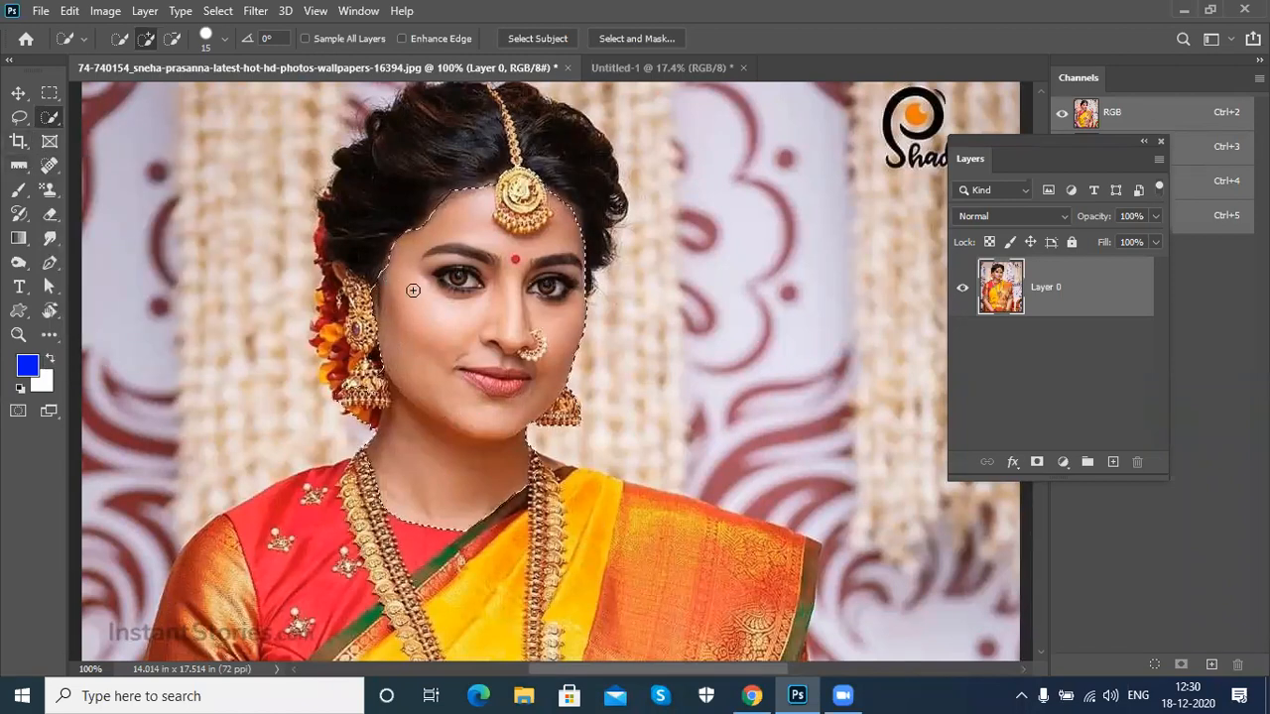
Step: Try to subtract the eyes from the face selection using a Quick Selection brush of size 8
key("bracketleft")
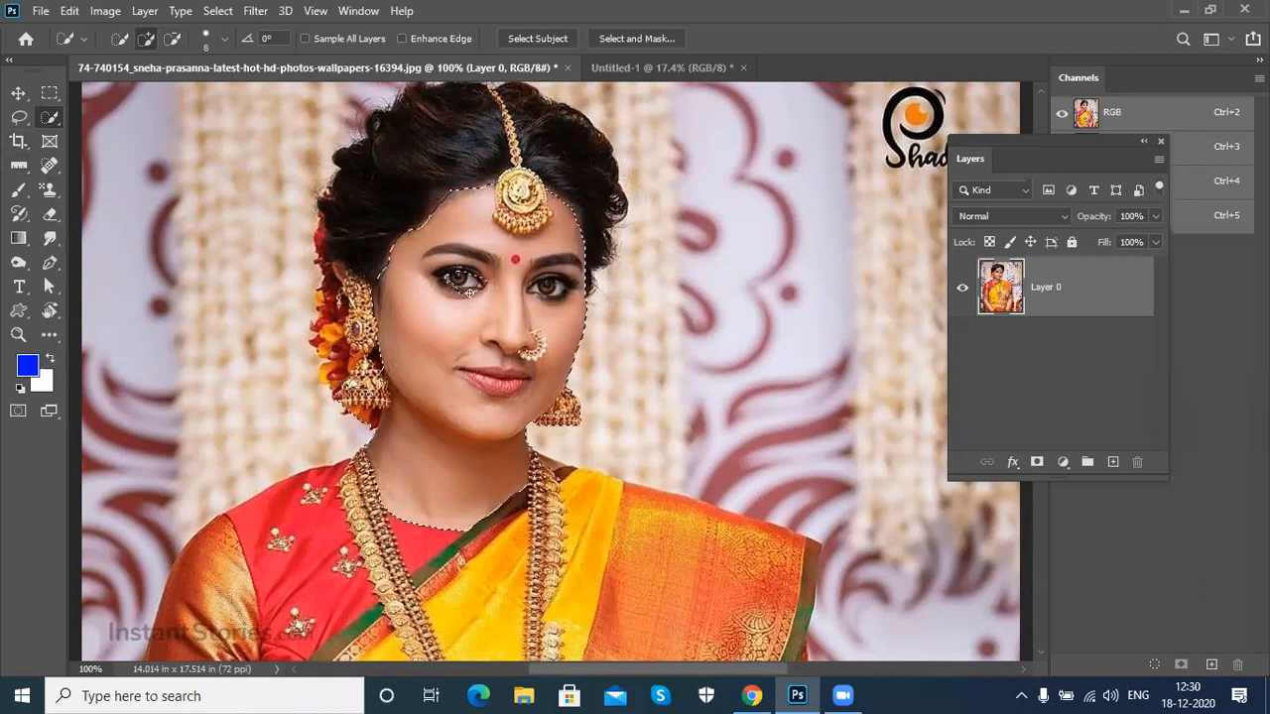
left_click(545, 287, "alt")
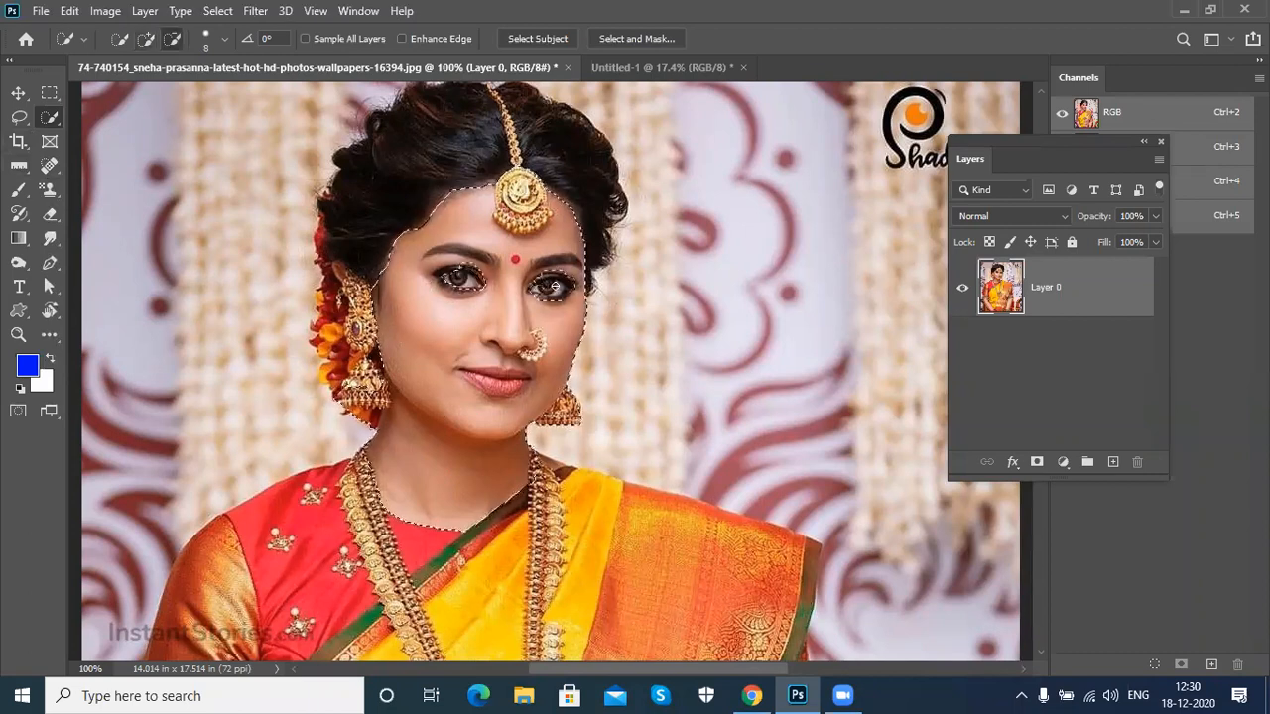
left_click(521, 308, "alt")
left_click(510, 301)
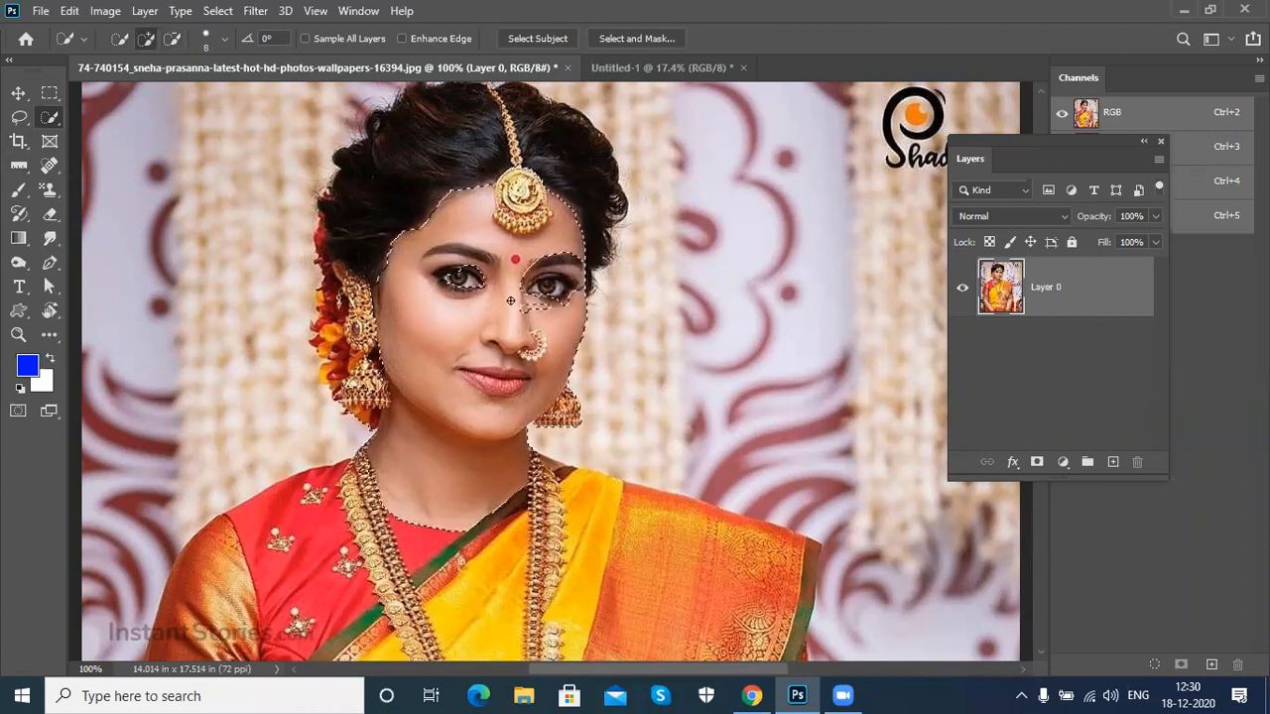
left_click(524, 314)
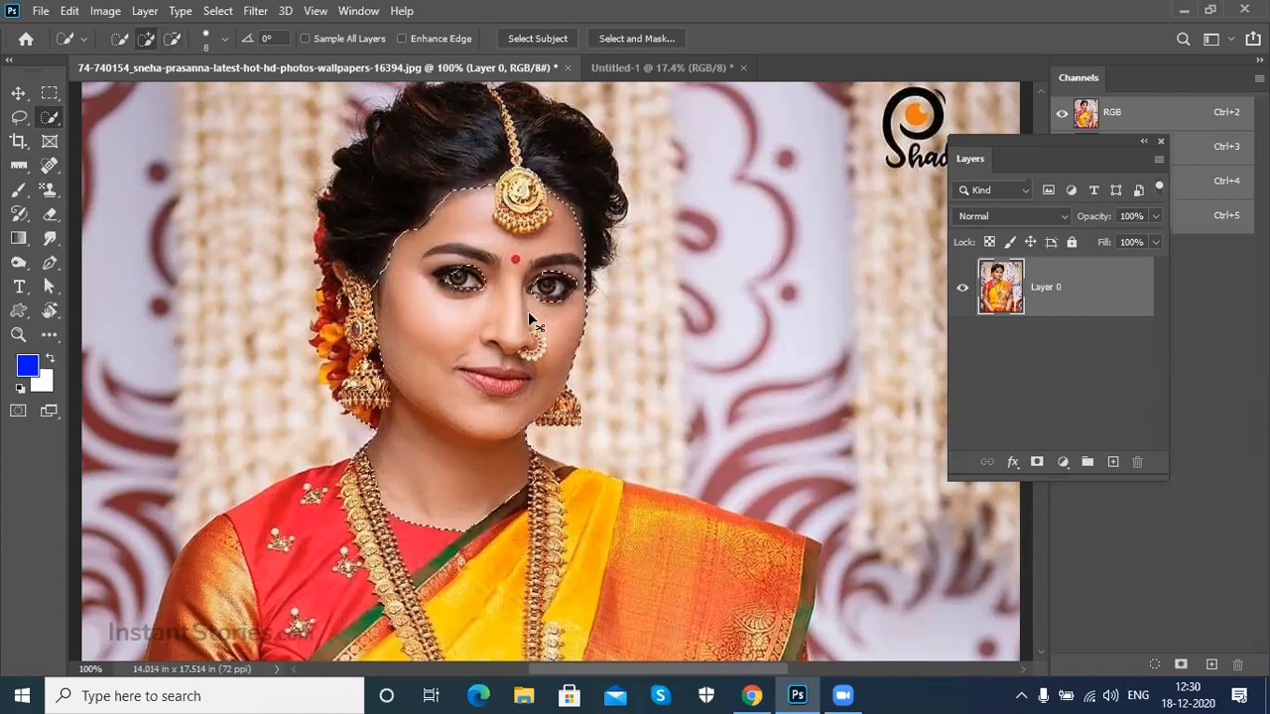
key("ctrl+z")
key("ctrl+z")
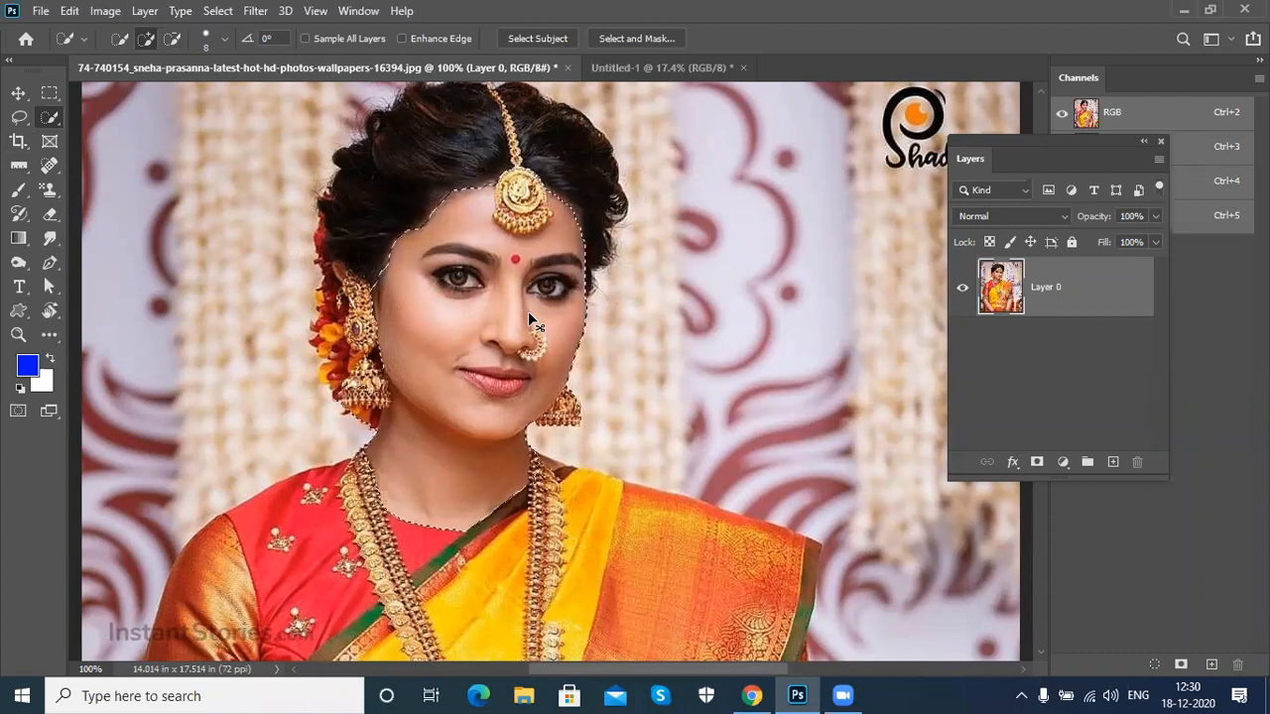
Step: Save the face and neck selection as a new channel named "face" and deselect it
left_click(218, 18)
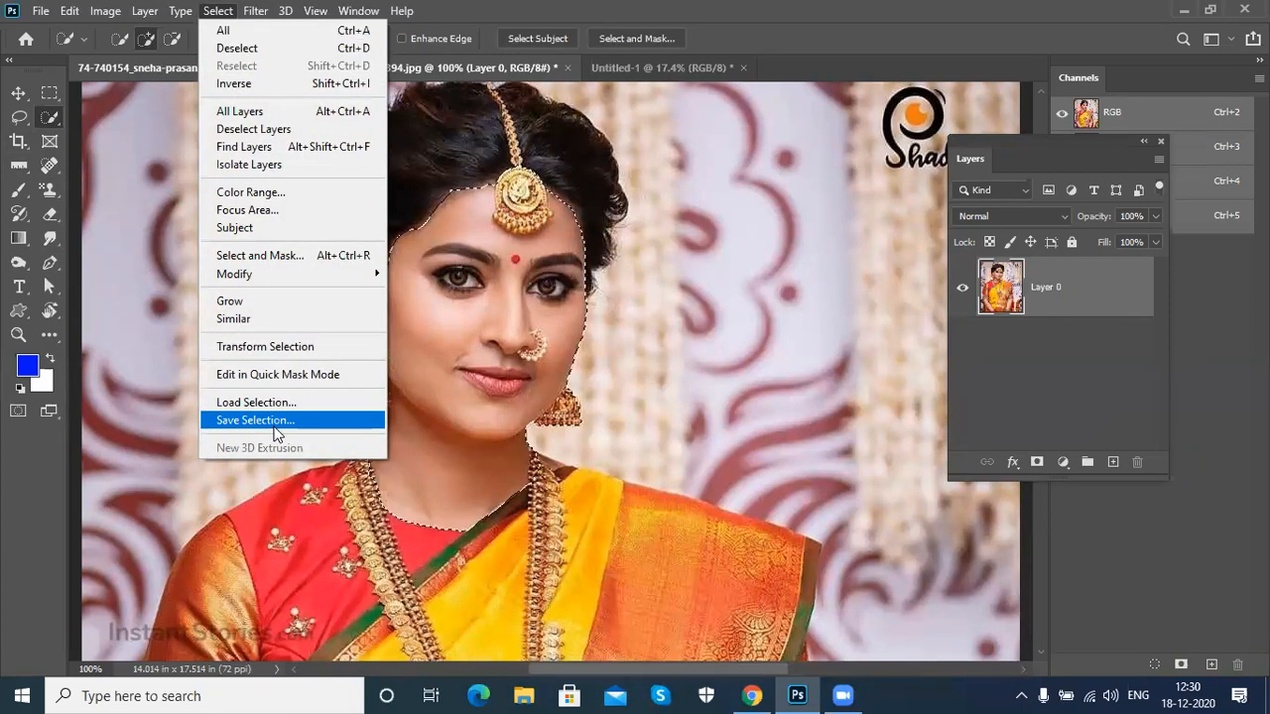
left_click(256, 421)
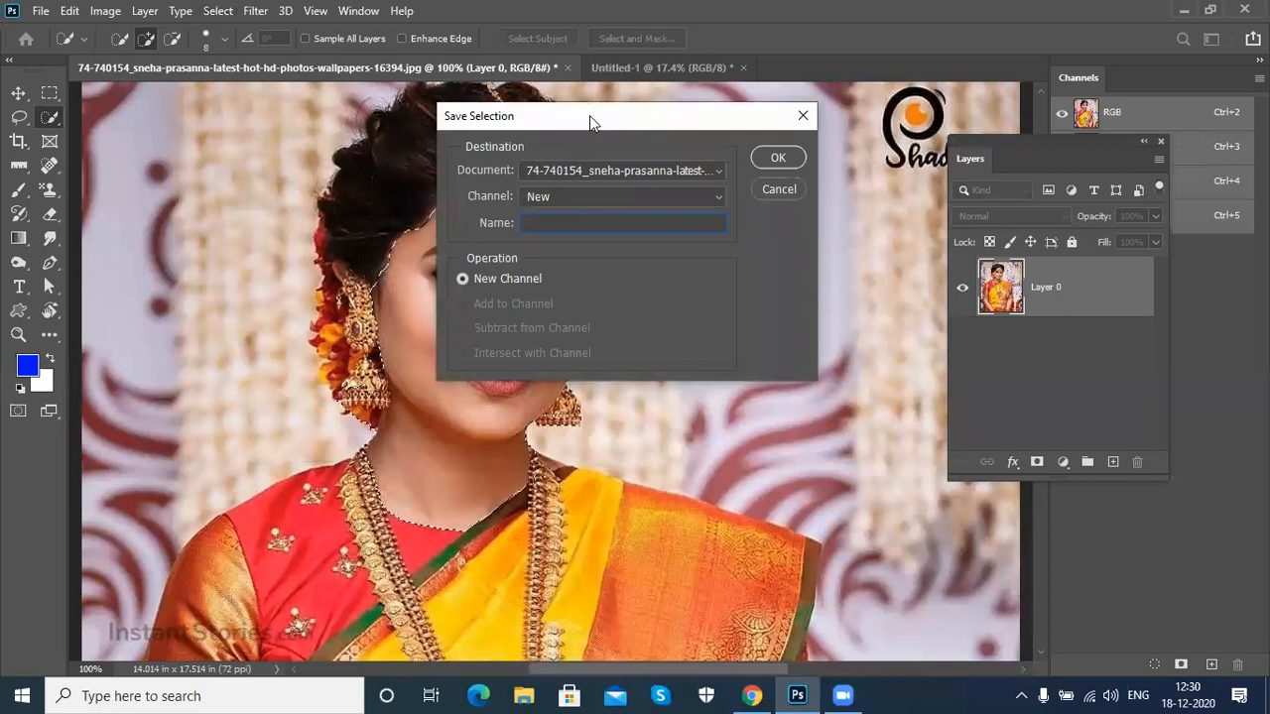
left_click_drag(590, 115, 751, 272)
type("face")
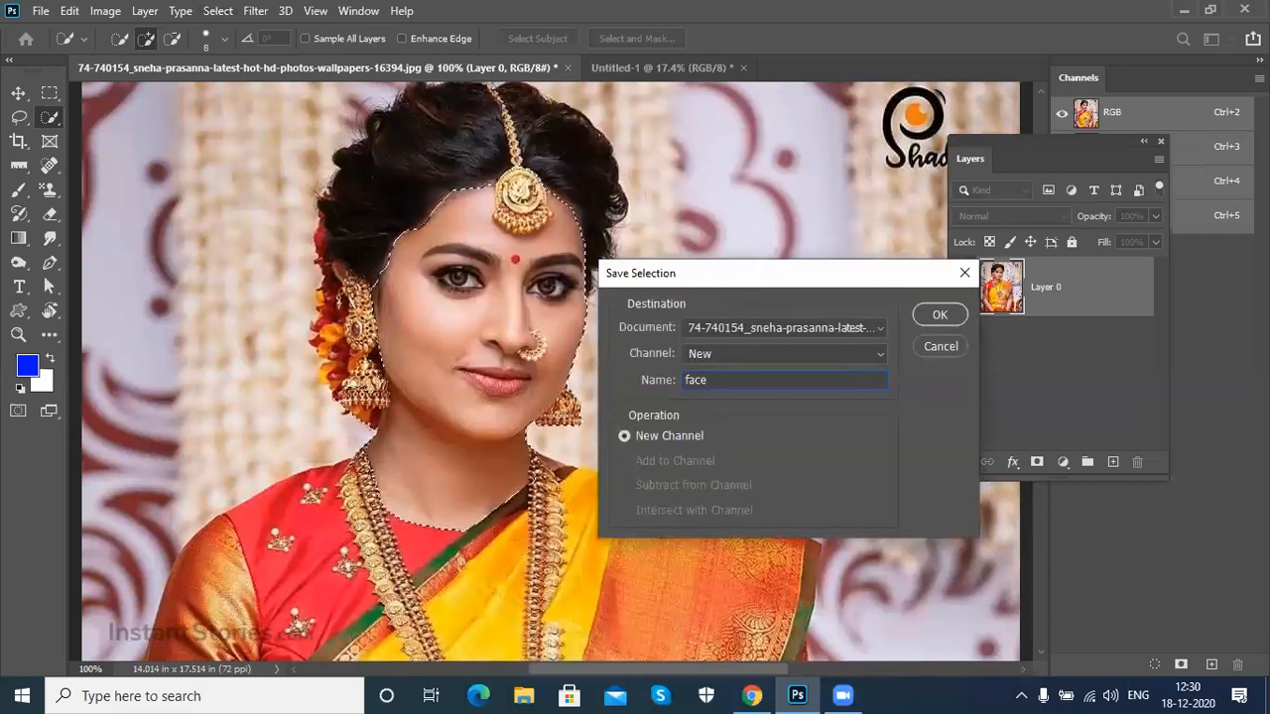
key("Return")
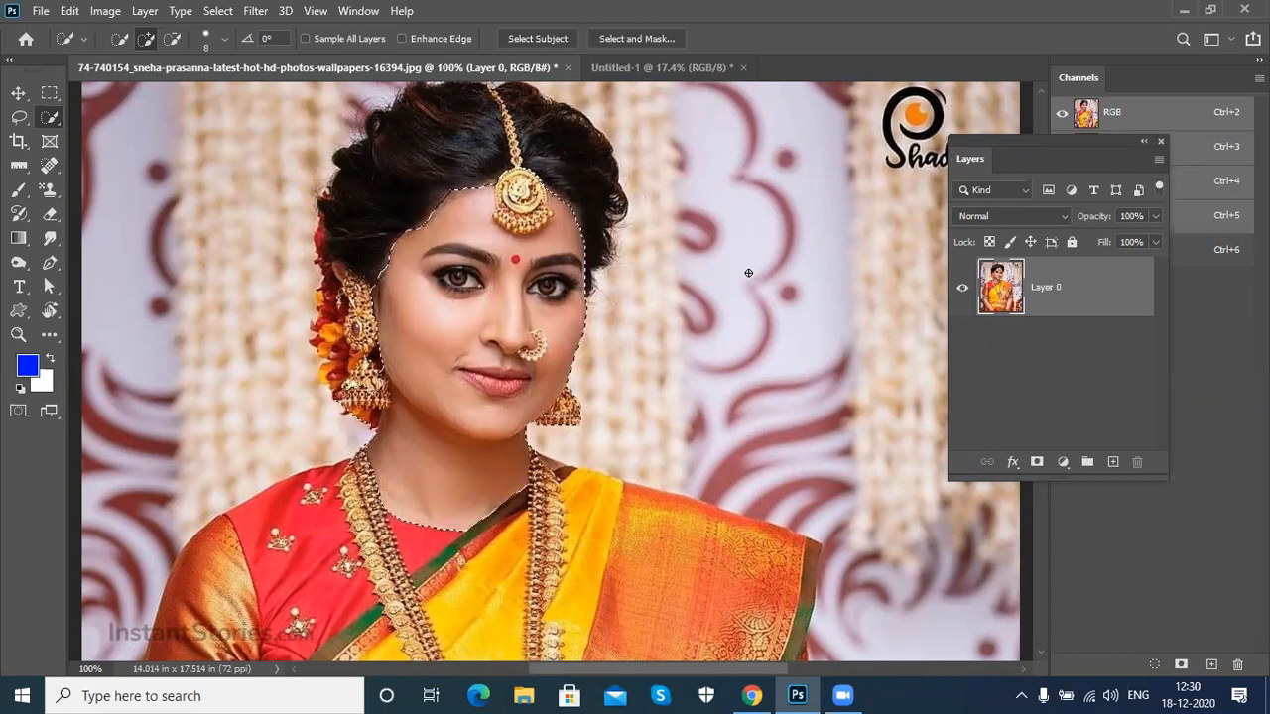
key("ctrl+d")
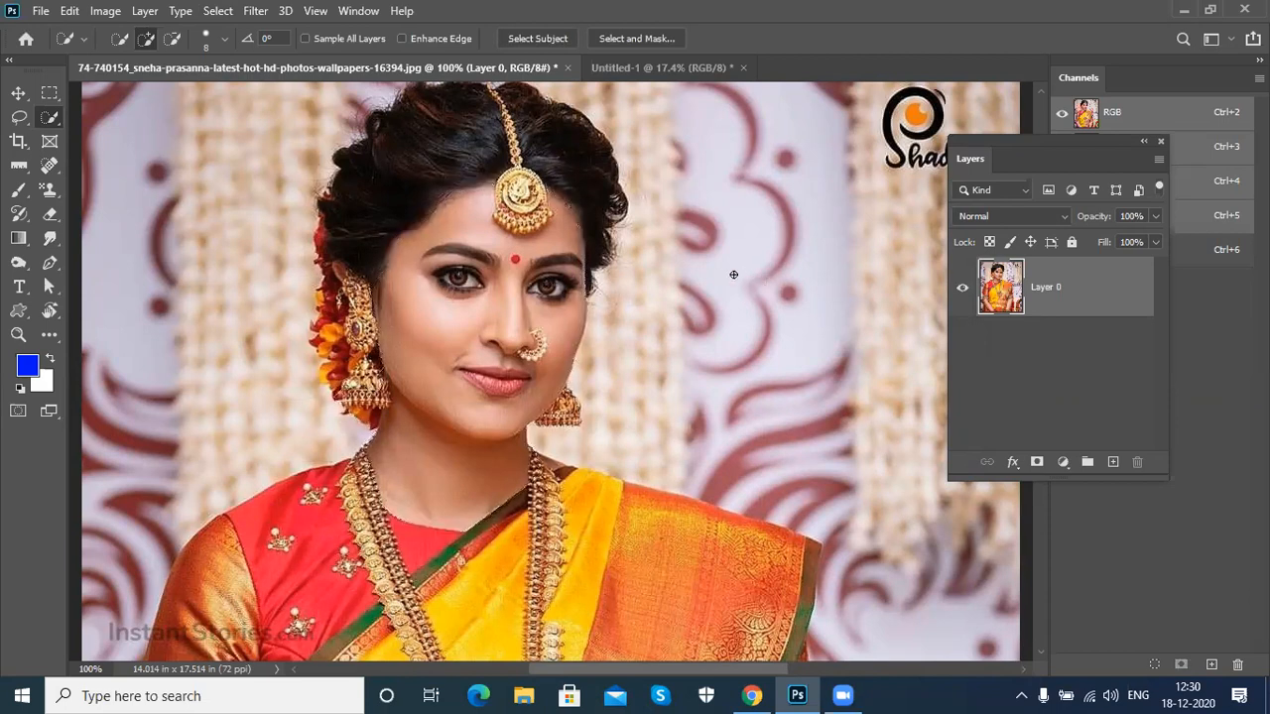
Step: Select the woman's hair with the Quick Selection tool, covering both sides of the head ornament
left_click_drag(436, 198, 444, 273)
left_click_drag(486, 200, 414, 256)
mouse_move(592, 195)
left_mouse_down()
mouse_move(549, 213)
mouse_move(608, 276)
left_mouse_up()
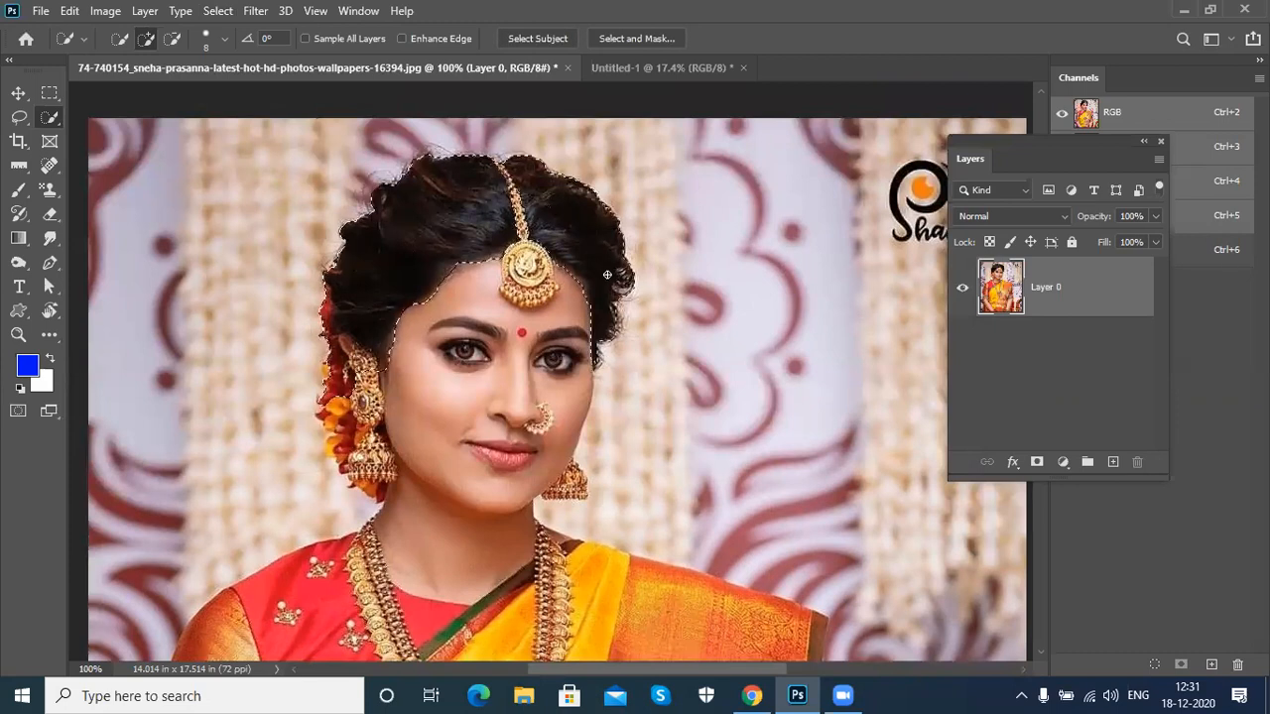
Step: Save the hair selection as a new channel named "haor" and deselect it
left_click(219, 12)
left_click(266, 421)
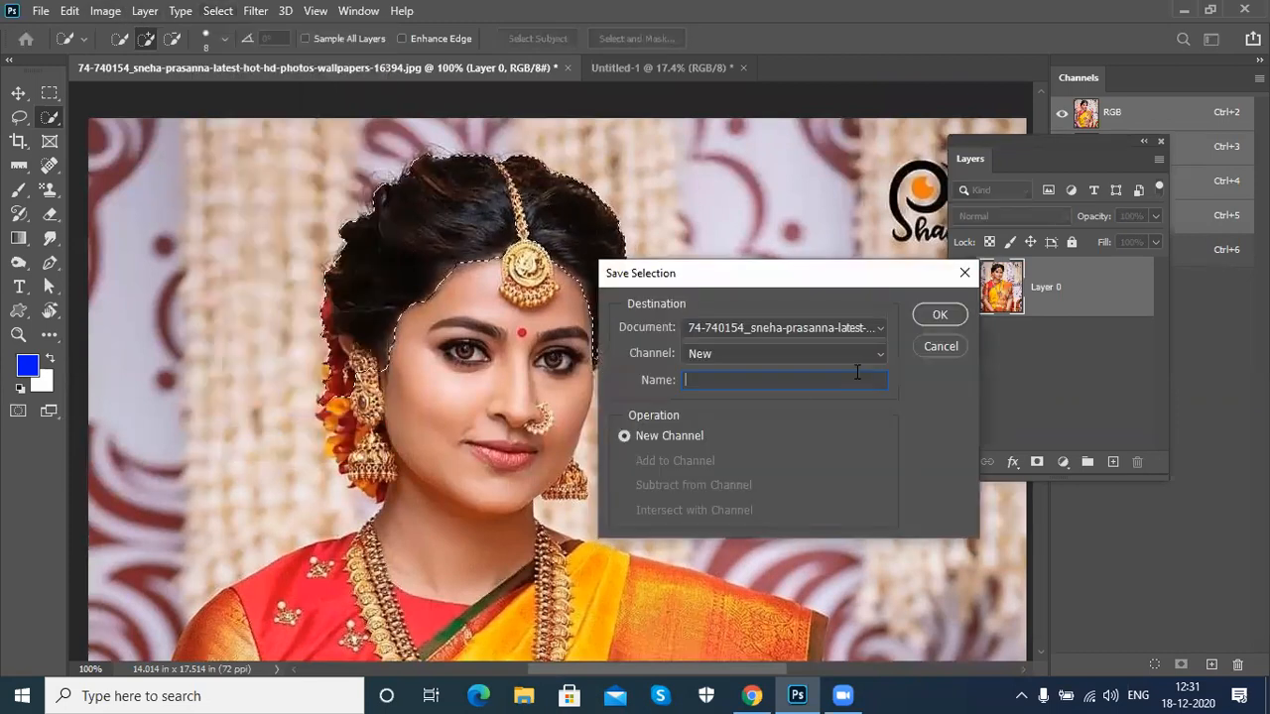
type("hao")
key("BackSpace")
type("ir")
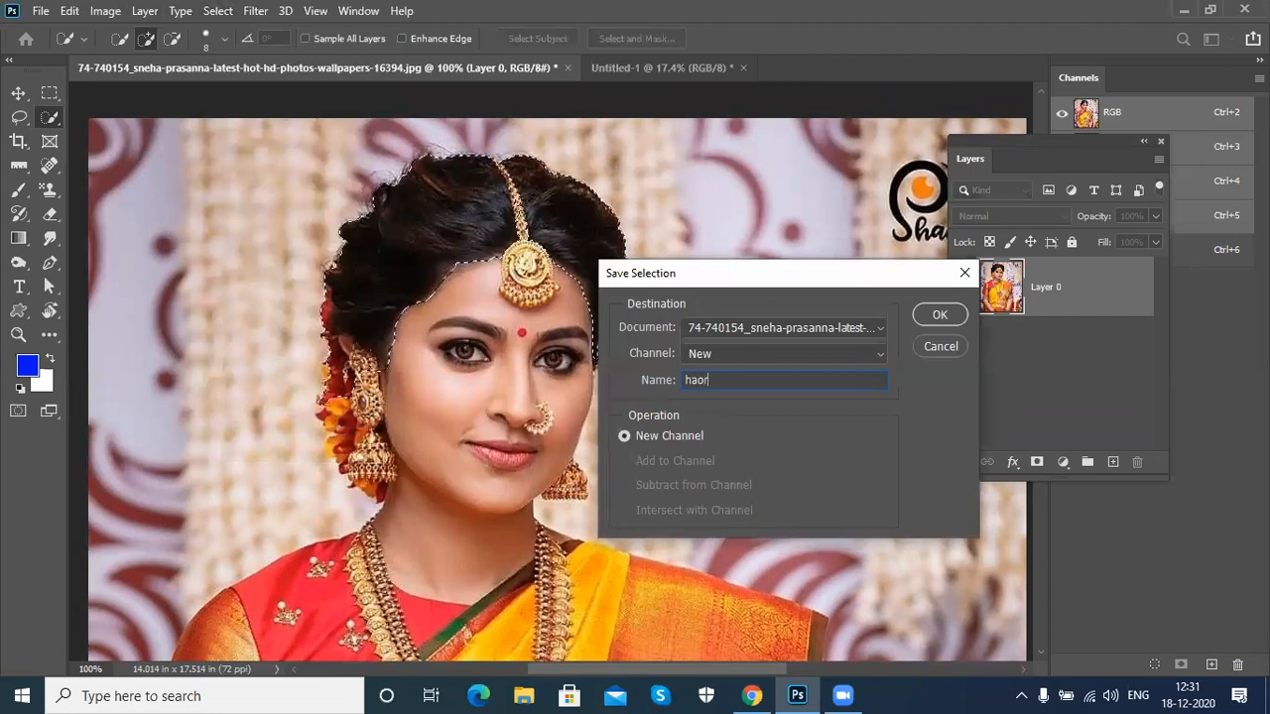
key("Return")
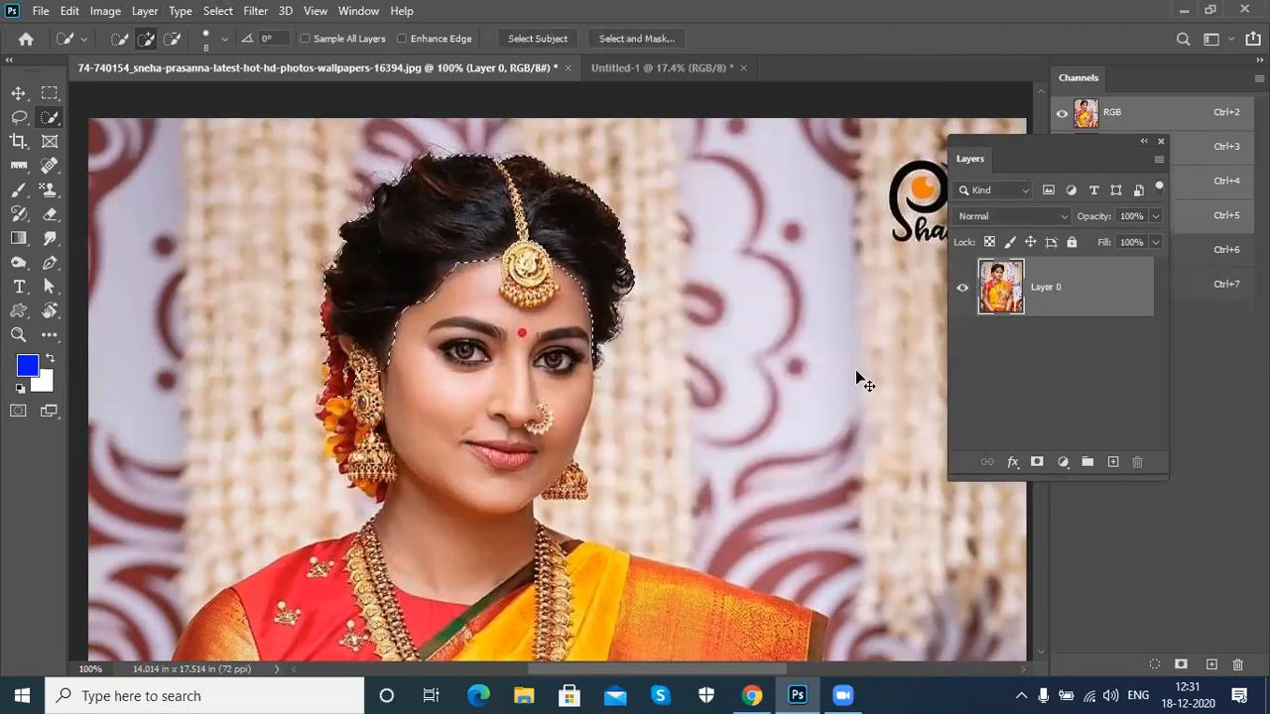
key("ctrl+d")
Step: Select only the woman's neck with the Quick Selection tool, refining its edge along the jaw beside the earring
left_click_drag(544, 468, 571, 374)
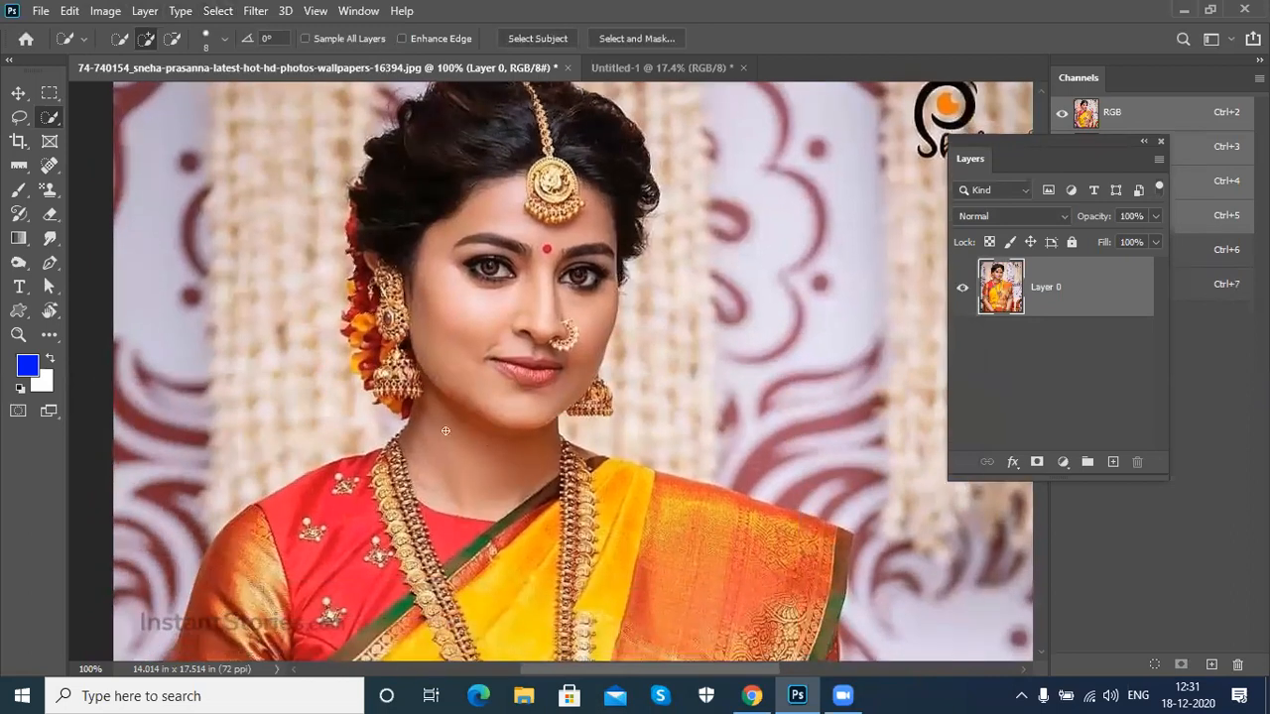
left_click_drag(449, 455, 457, 462)
left_click_drag(433, 379, 496, 414)
left_click(435, 400)
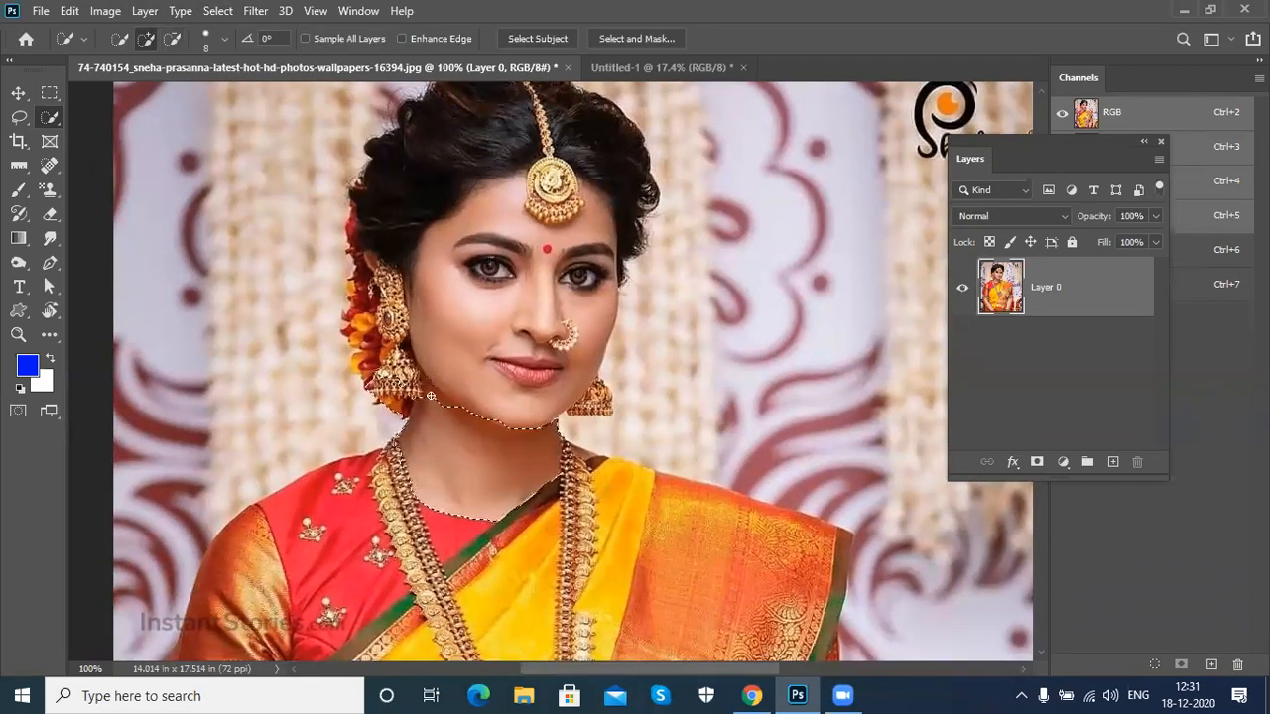
left_click_drag(396, 388, 390, 407)
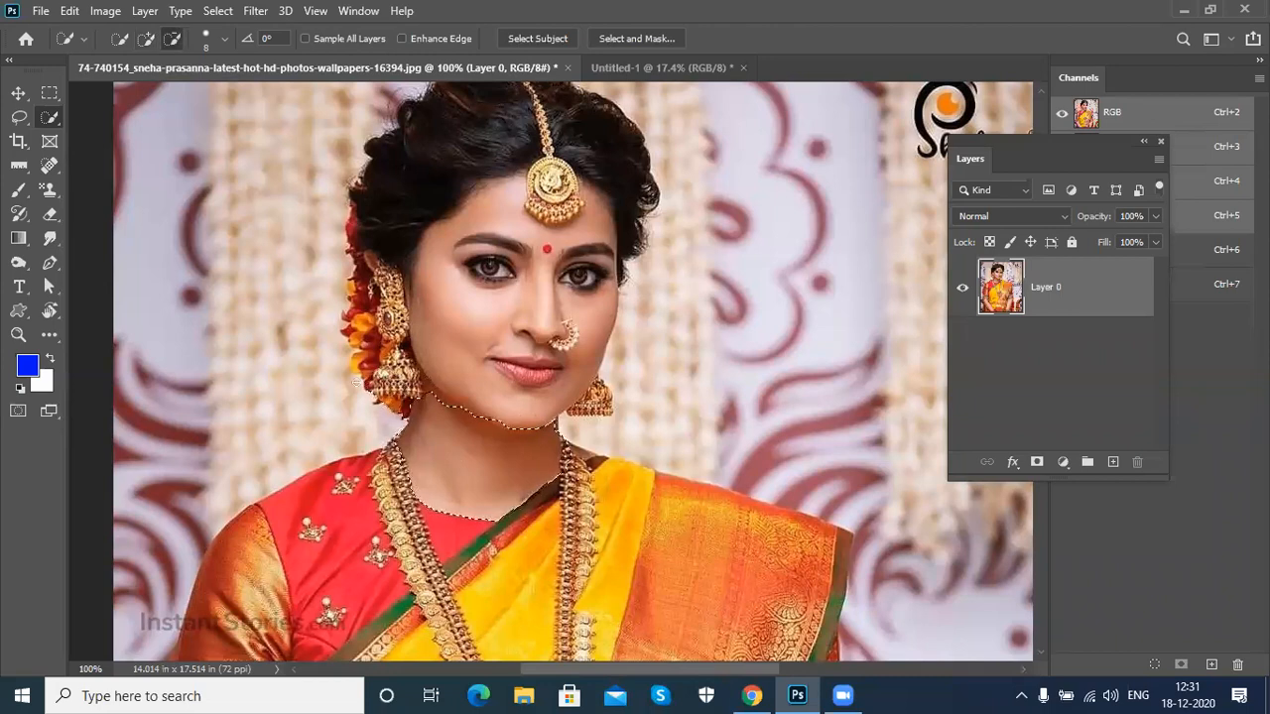
left_click(424, 387)
left_click(432, 395)
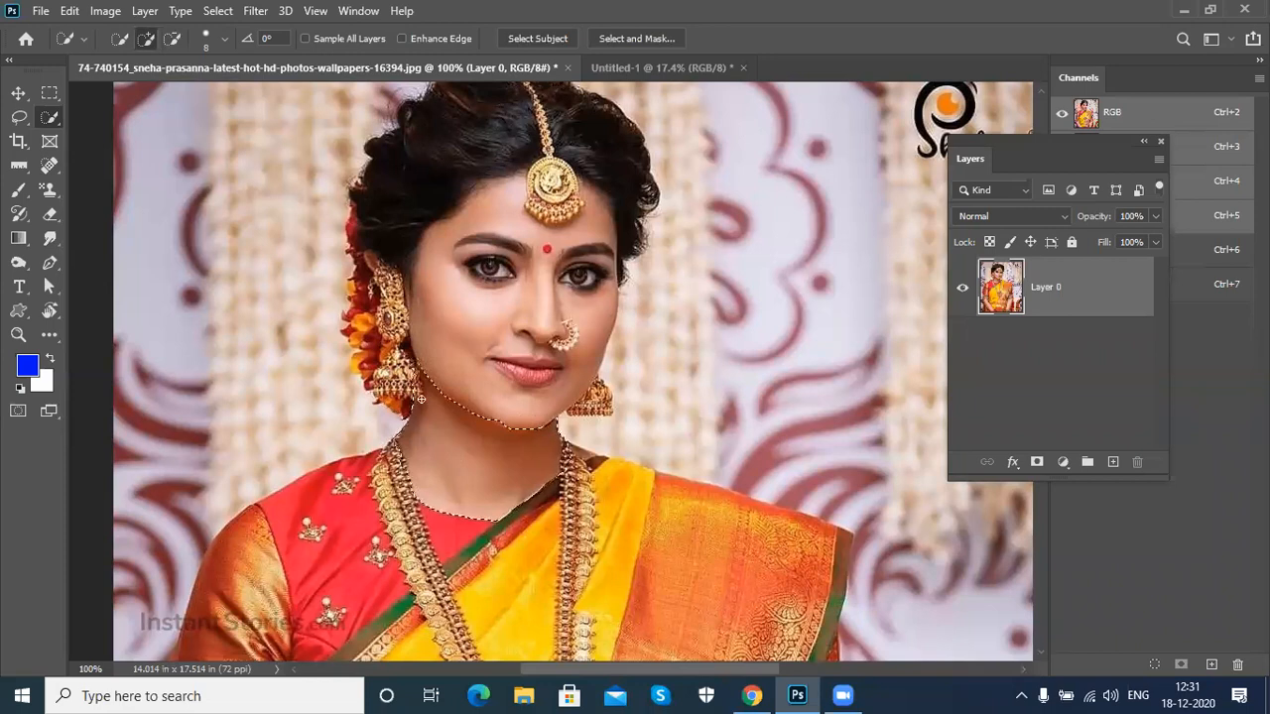
Step: Save the neck selection as a new channel named "neck" and deselect it
left_click(218, 11)
left_click(272, 422)
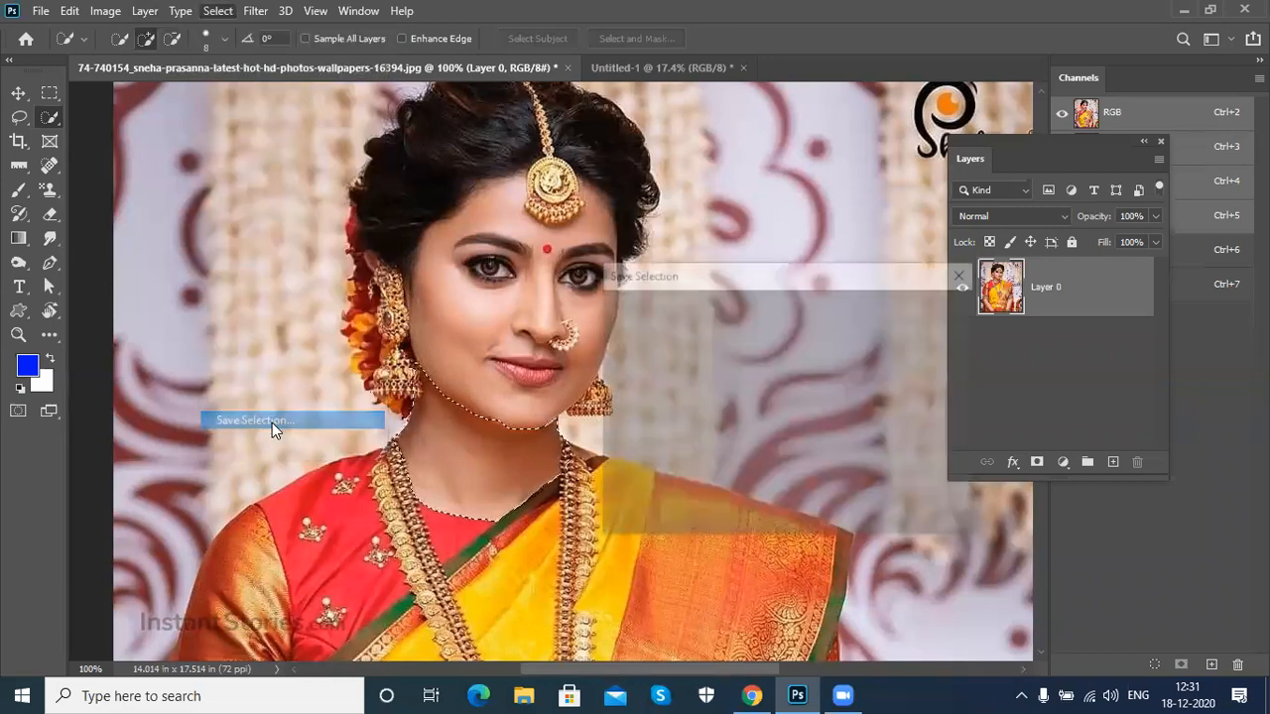
type("neck")
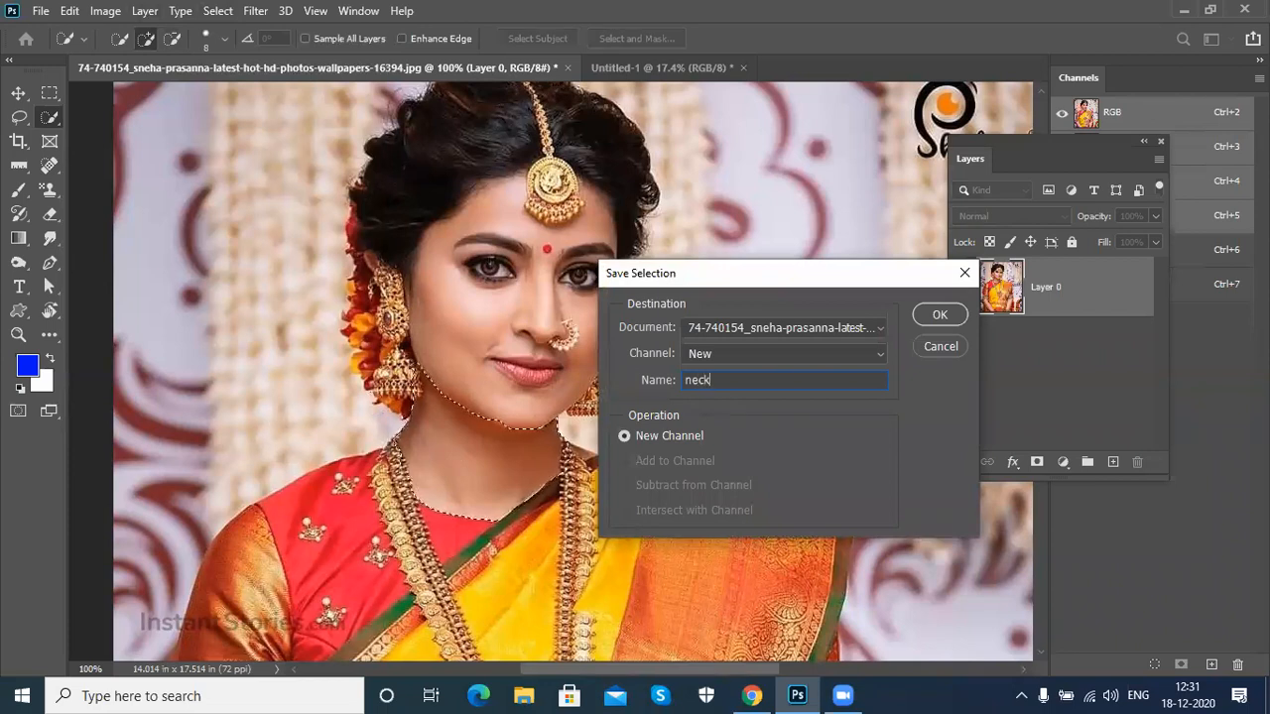
key("Return")
key("ctrl+d")
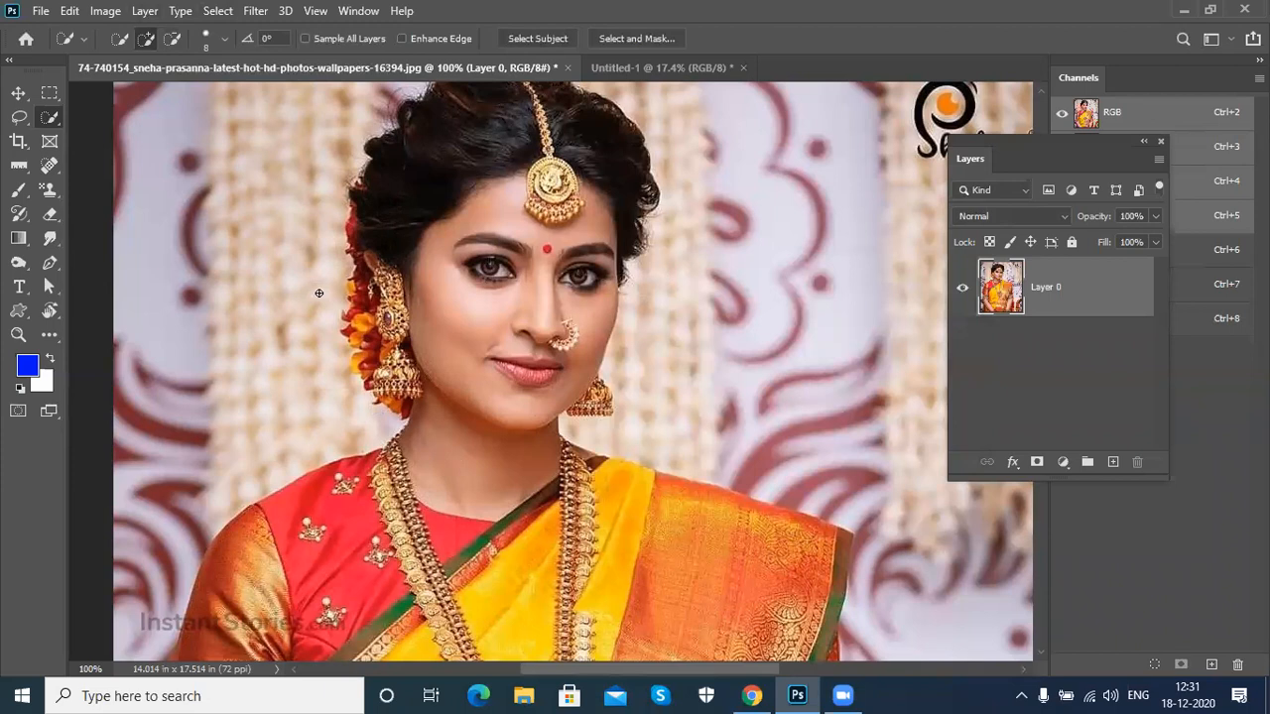
Step: Load the saved "haor" channel as a new selection
left_click(217, 12)
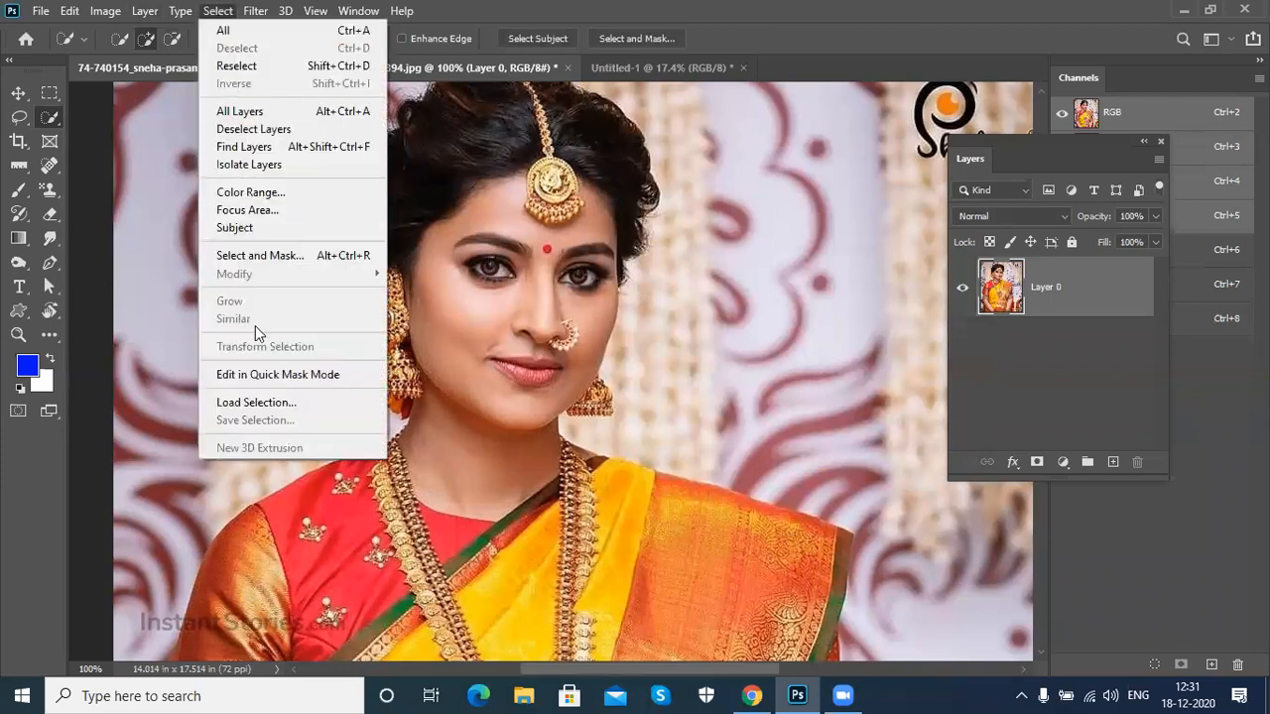
left_click(270, 402)
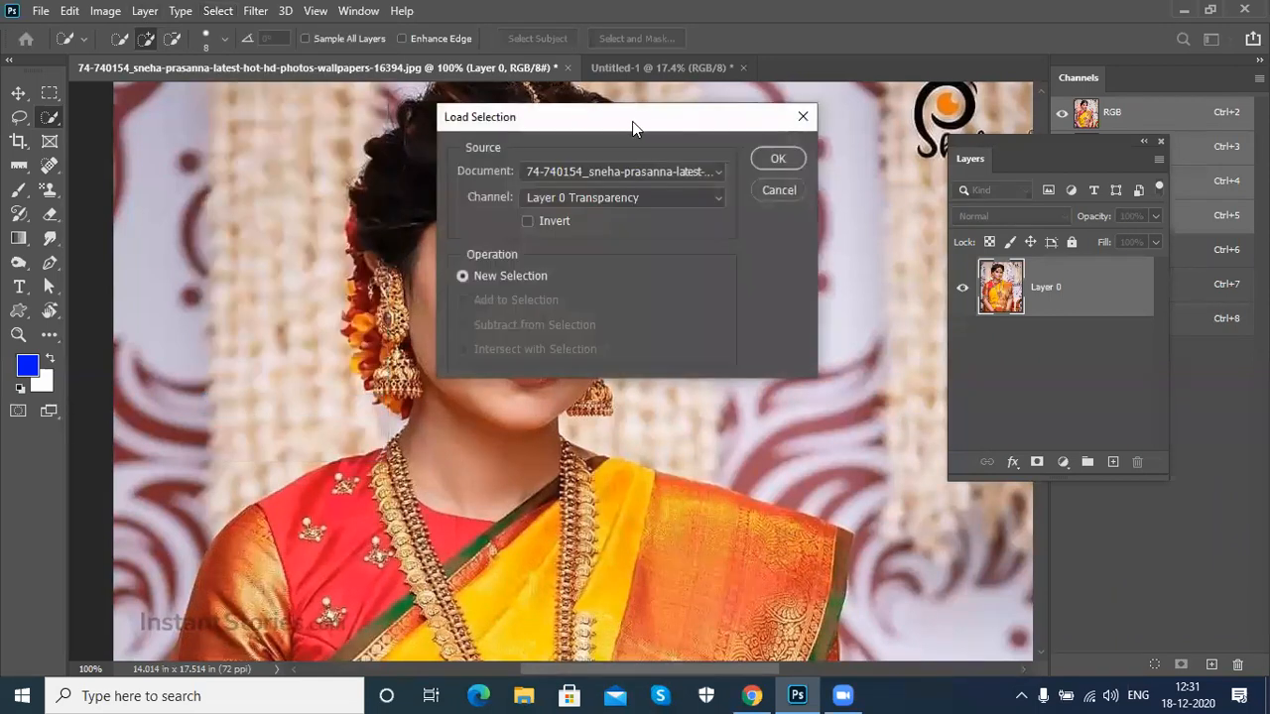
left_click_drag(632, 122, 907, 137)
left_click(857, 214)
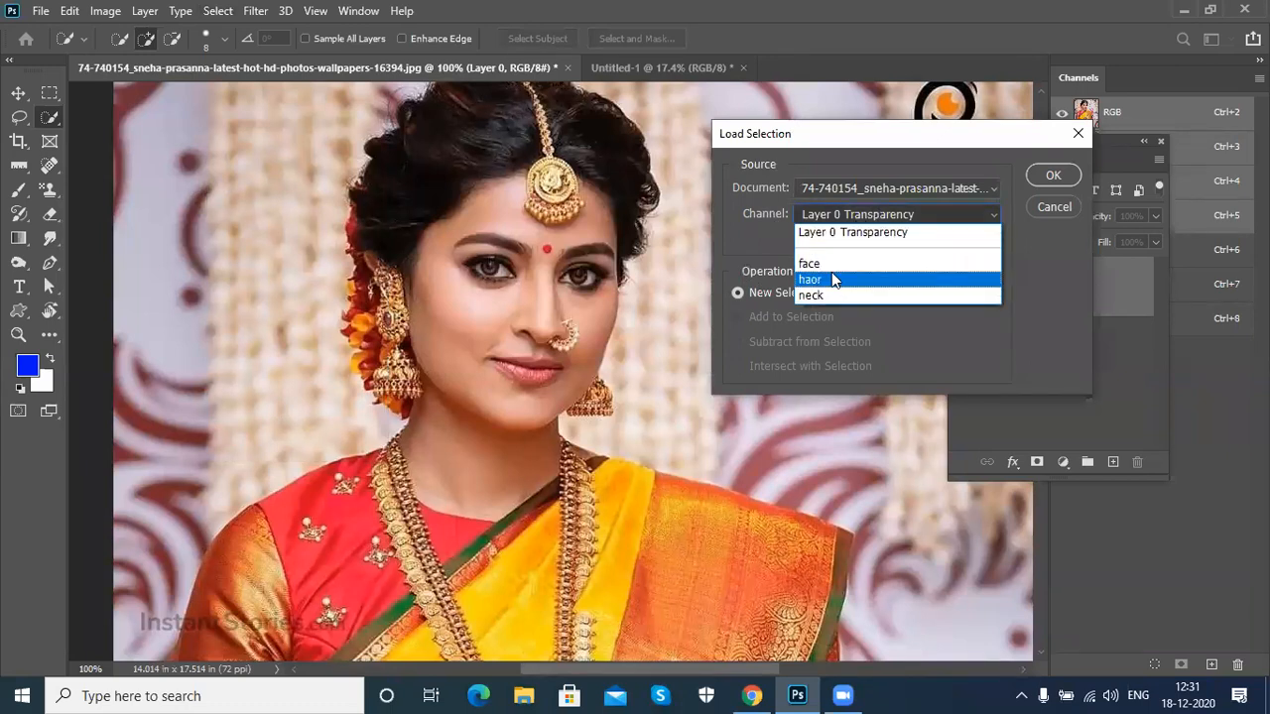
left_click(831, 281)
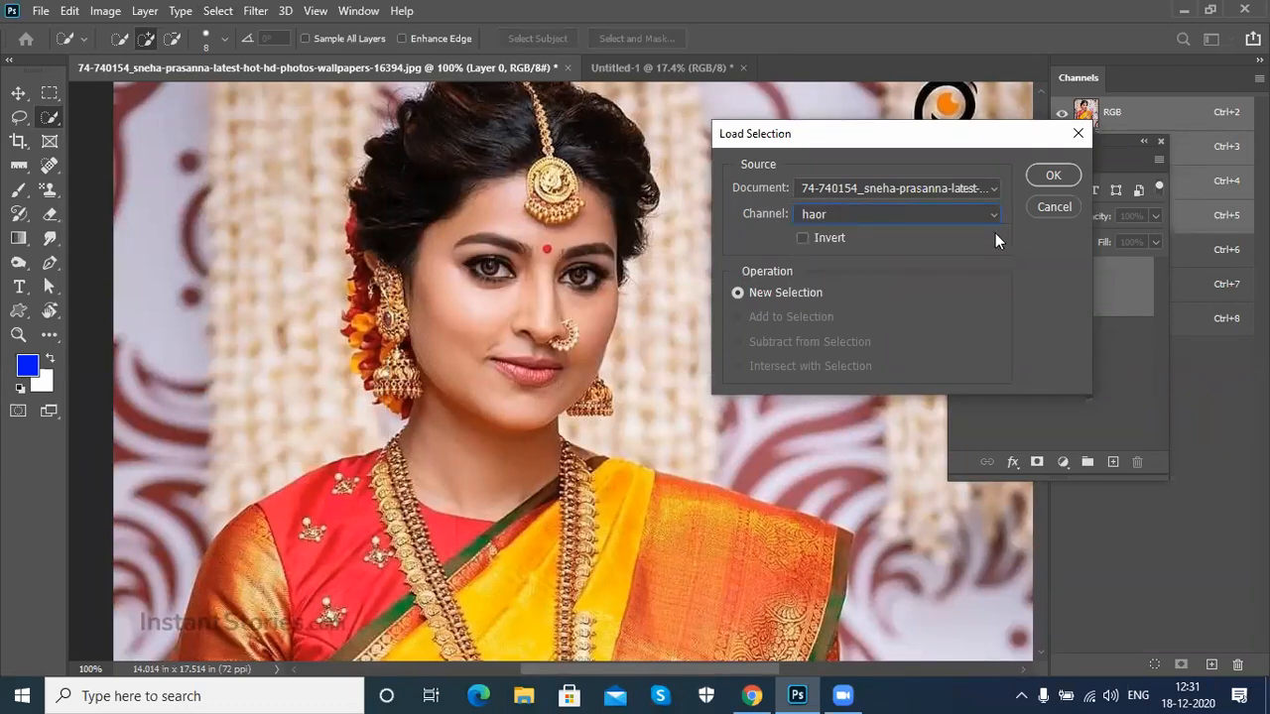
left_click(1051, 177)
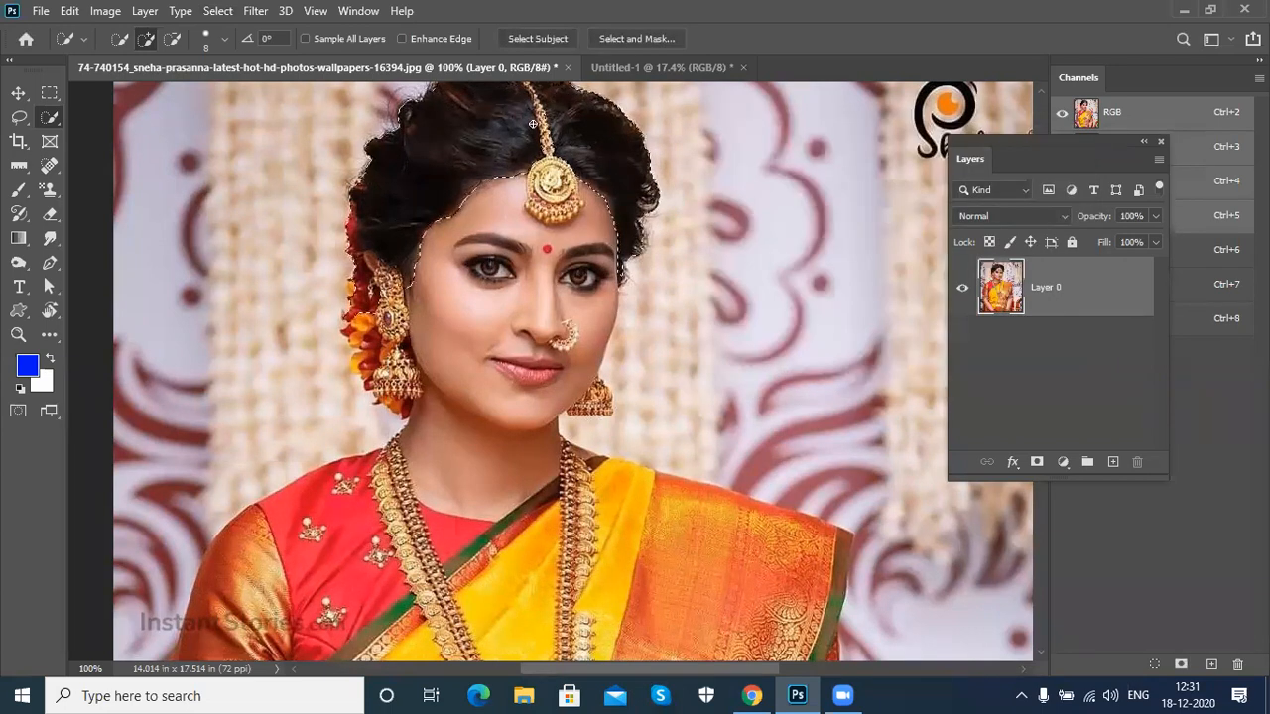
Step: Load the saved "face" channel as a new selection, replacing the hair selection
left_click(215, 11)
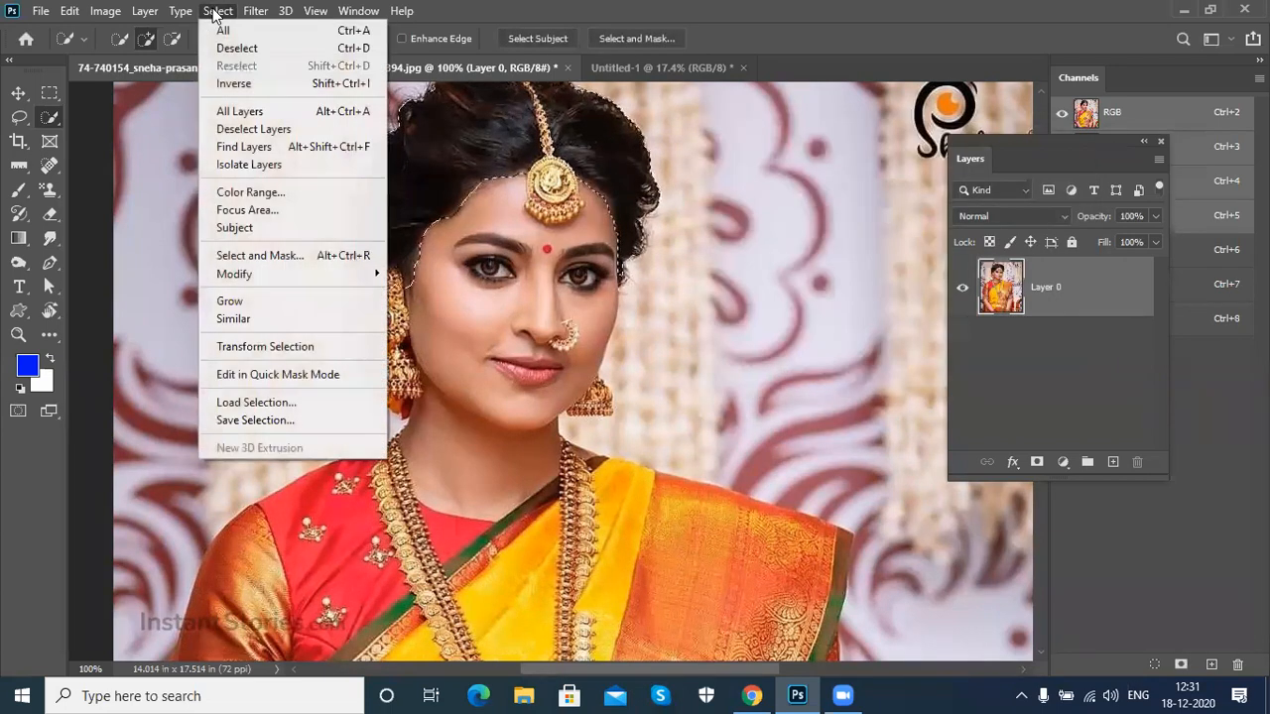
left_click(286, 404)
left_click(859, 212)
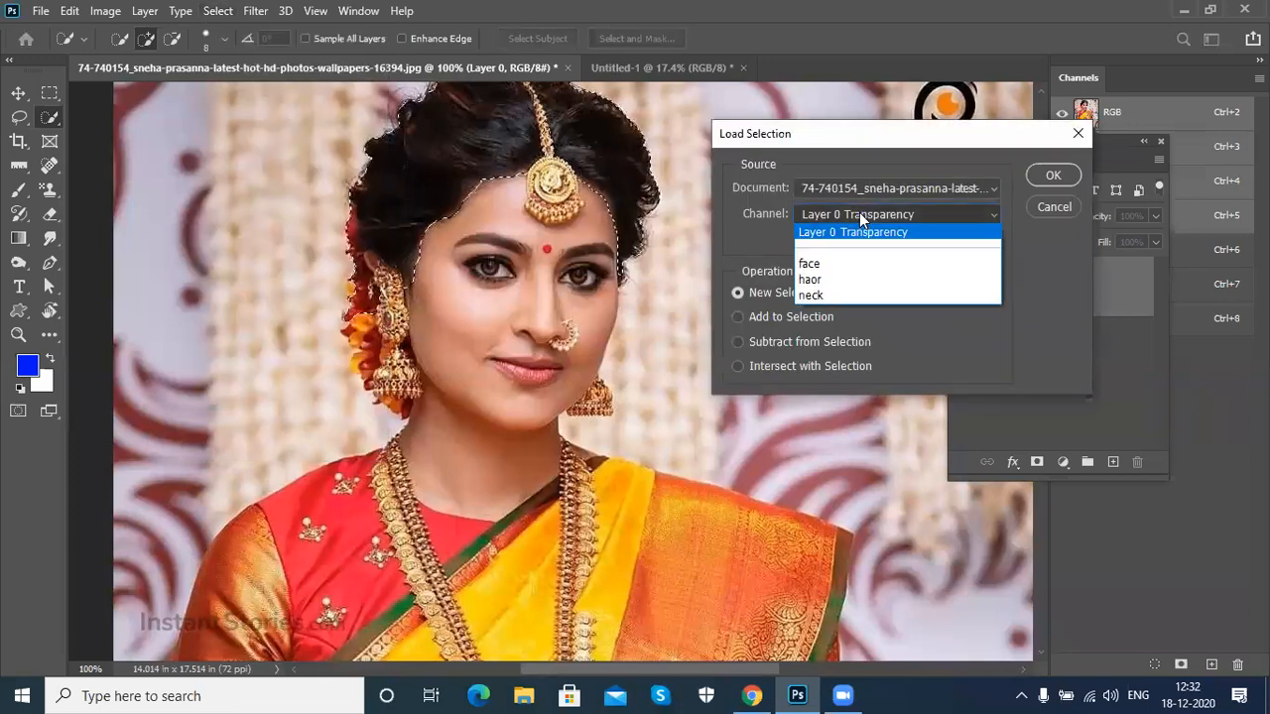
left_click(833, 266)
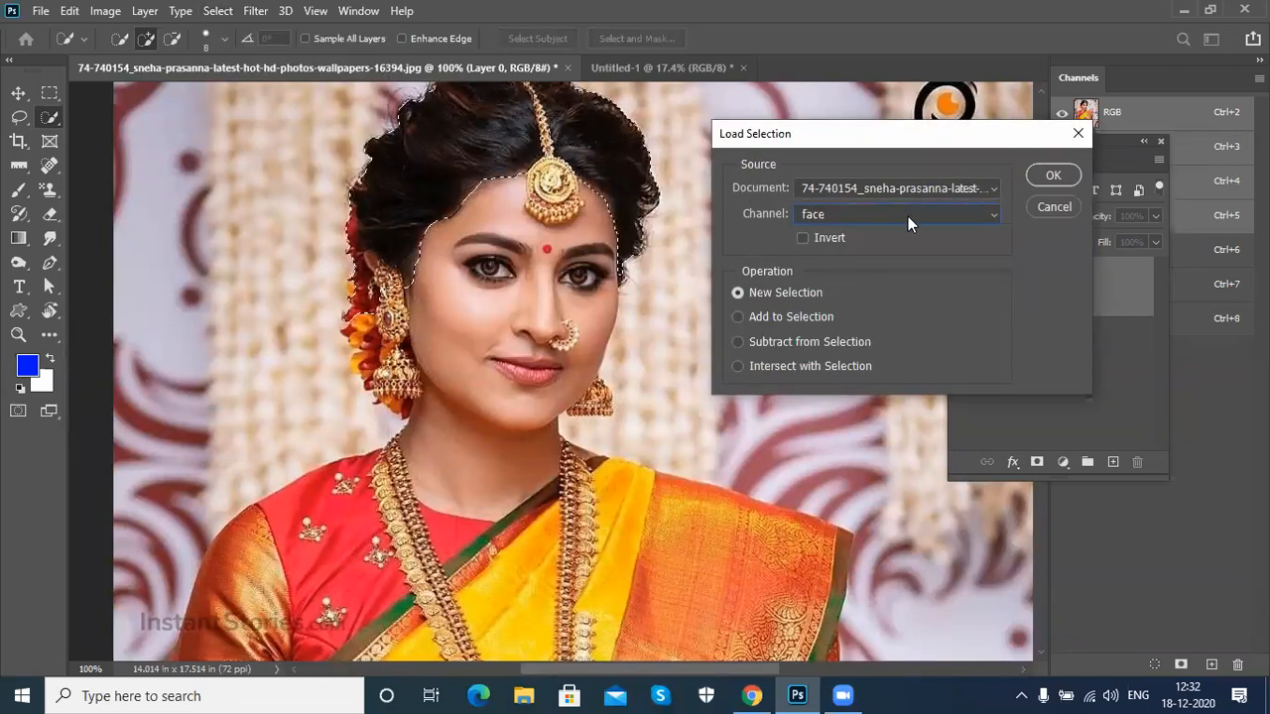
left_click(1049, 176)
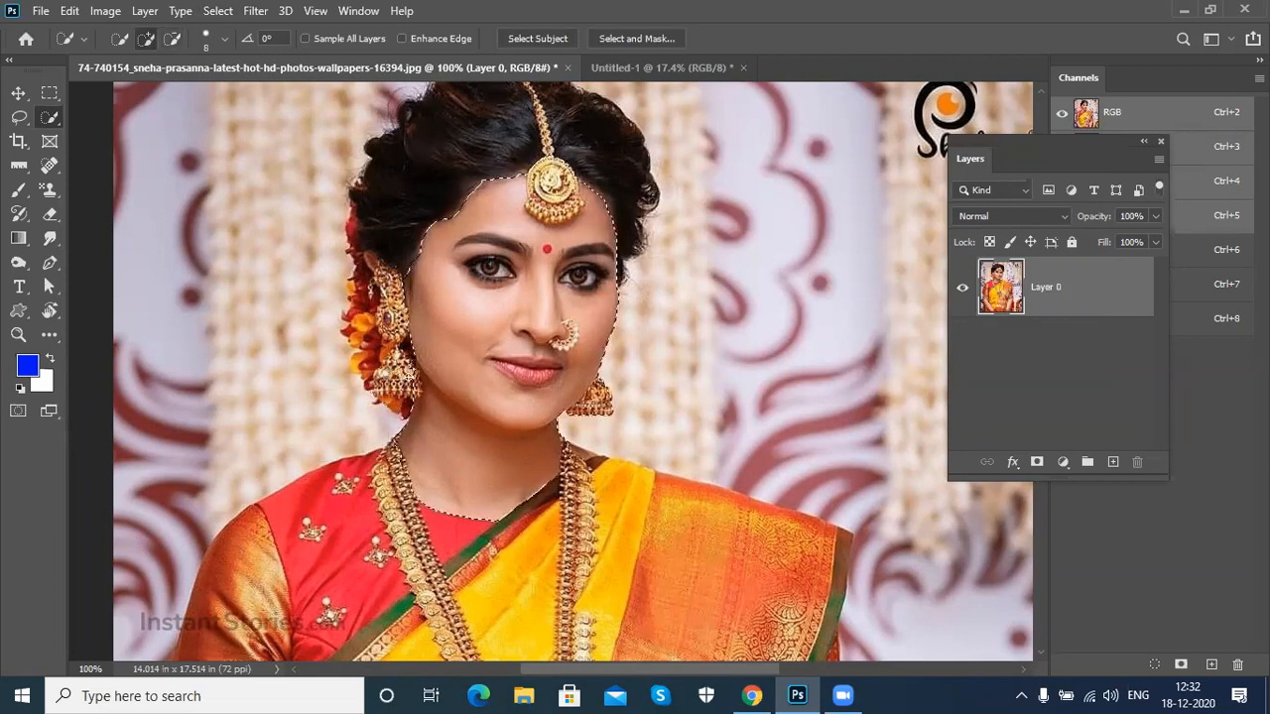
Step: Load the saved "neck" channel as a new selection, replacing the face selection, and deselect it
left_click(214, 11)
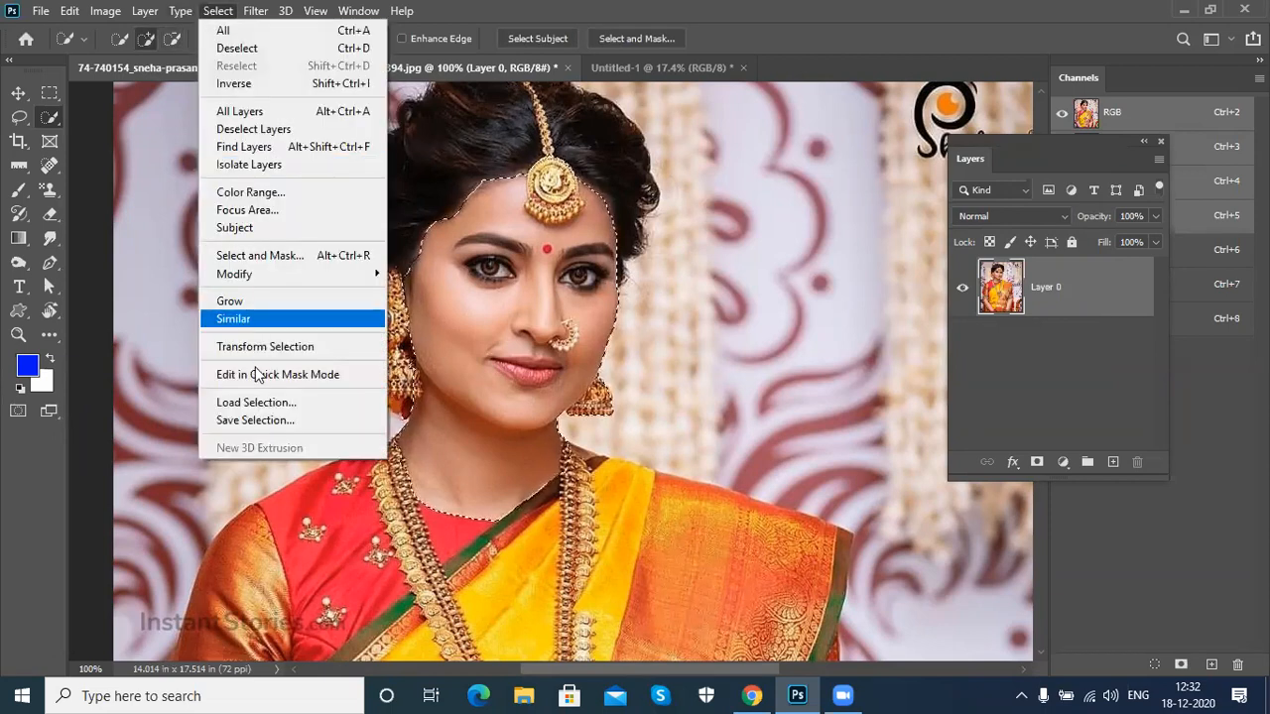
left_click(256, 403)
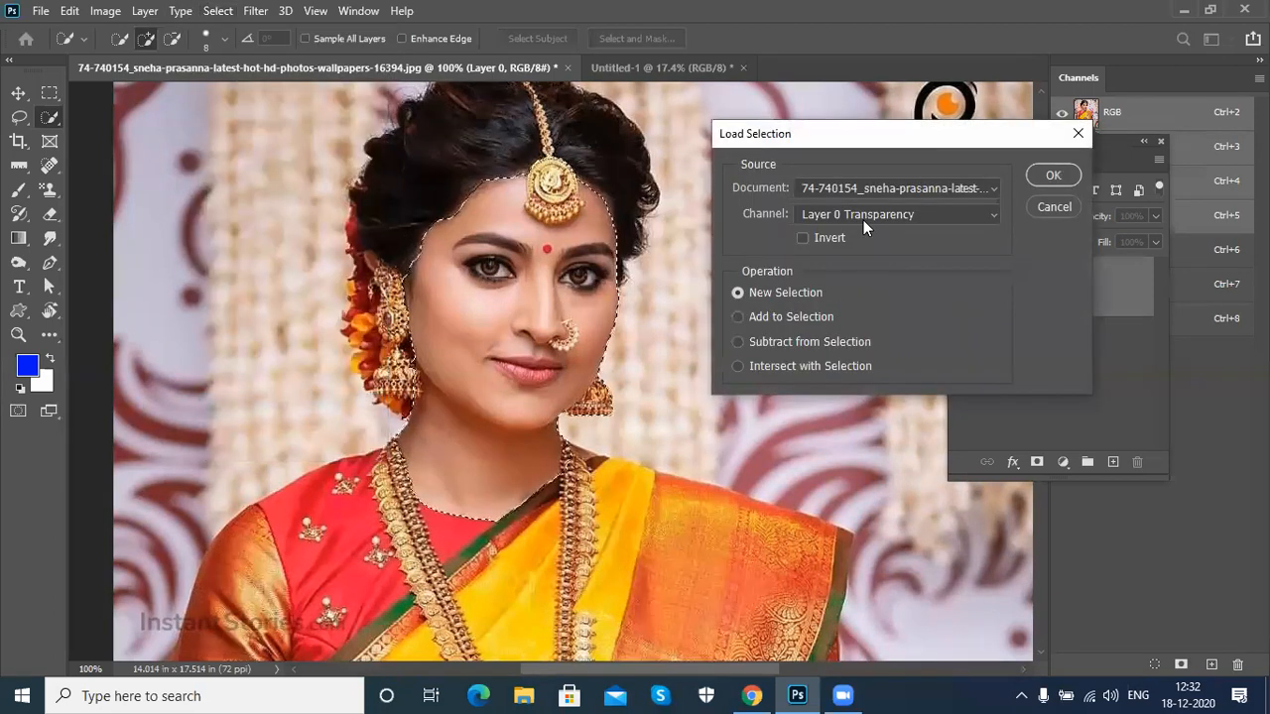
left_click(863, 218)
left_click(849, 294)
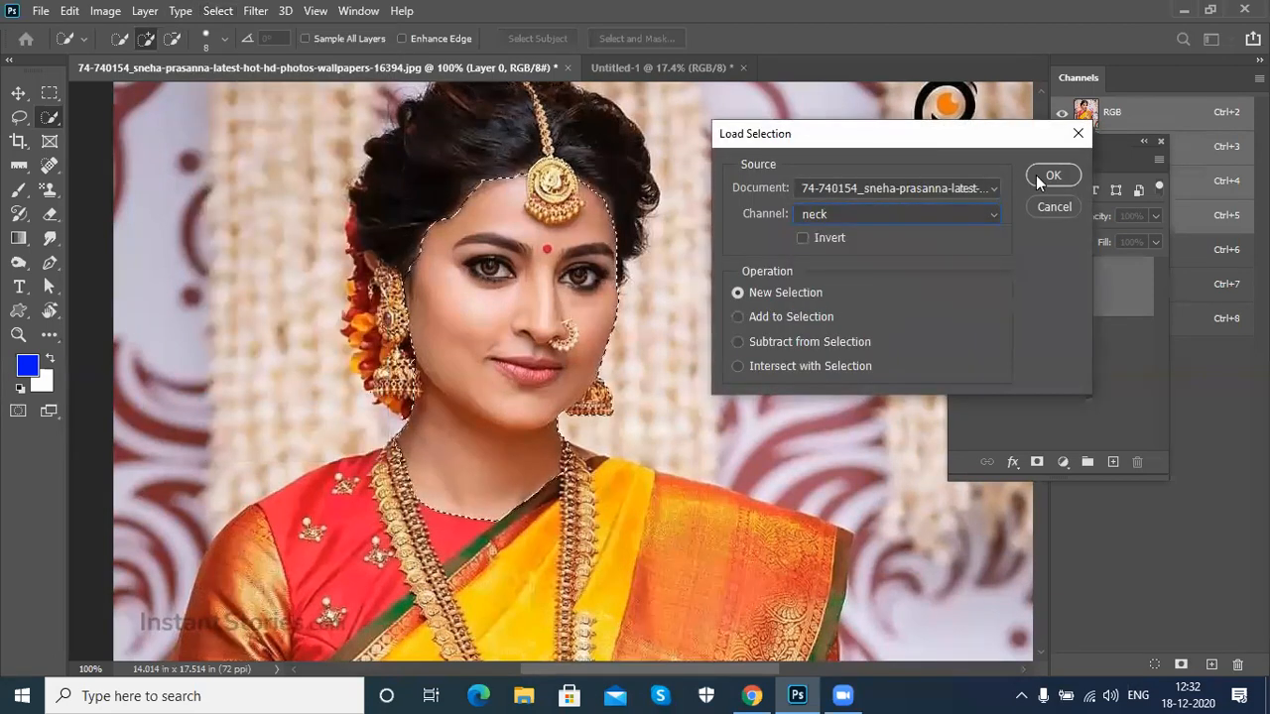
left_click(1054, 176)
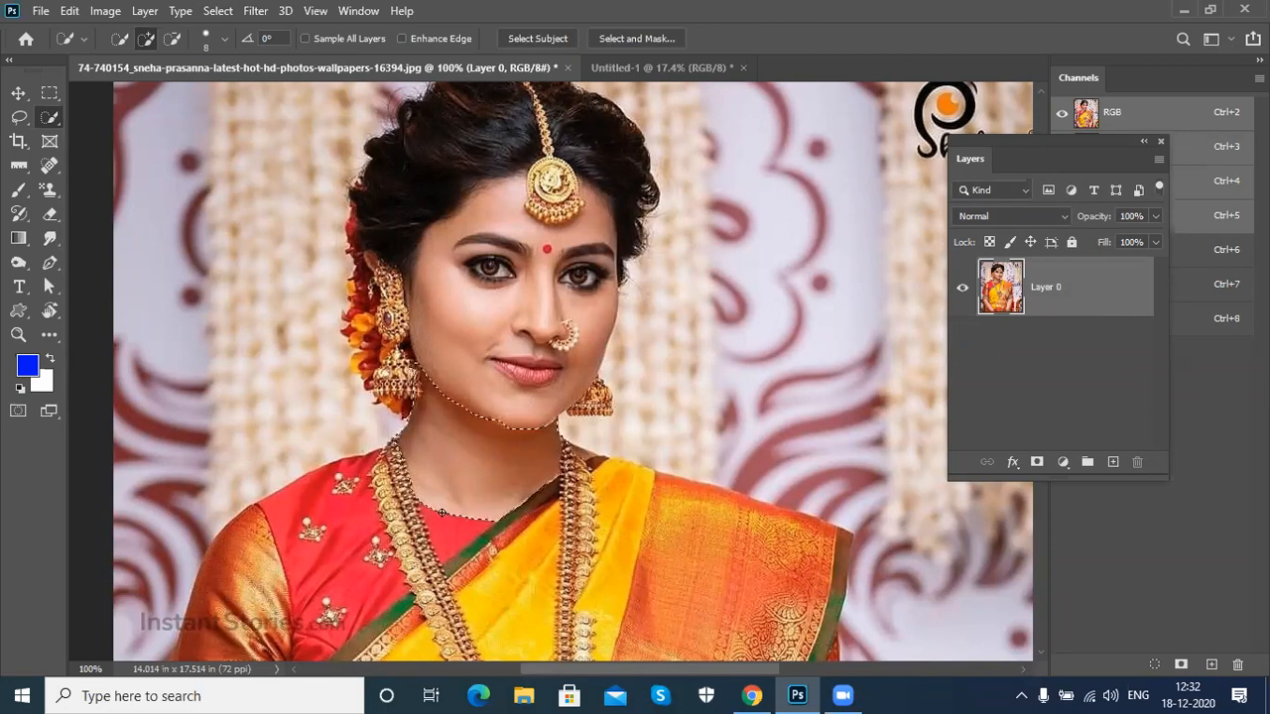
key("ctrl+d")
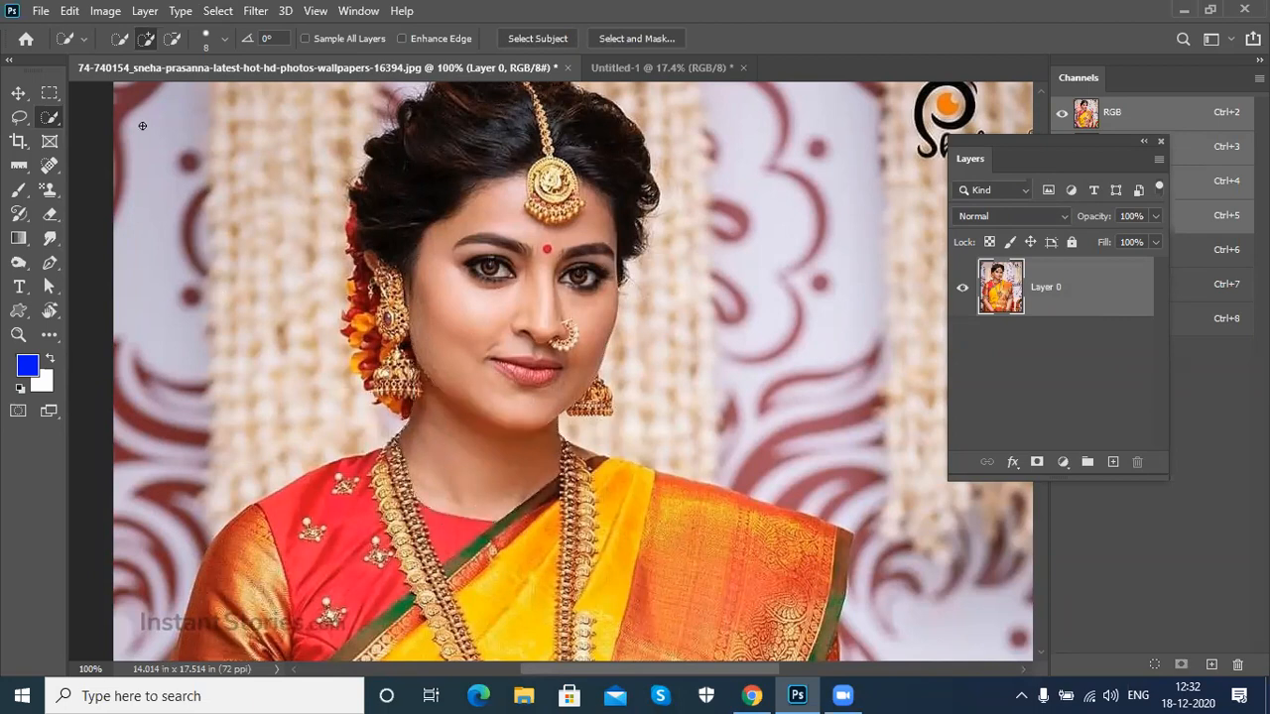
left_click(216, 11)
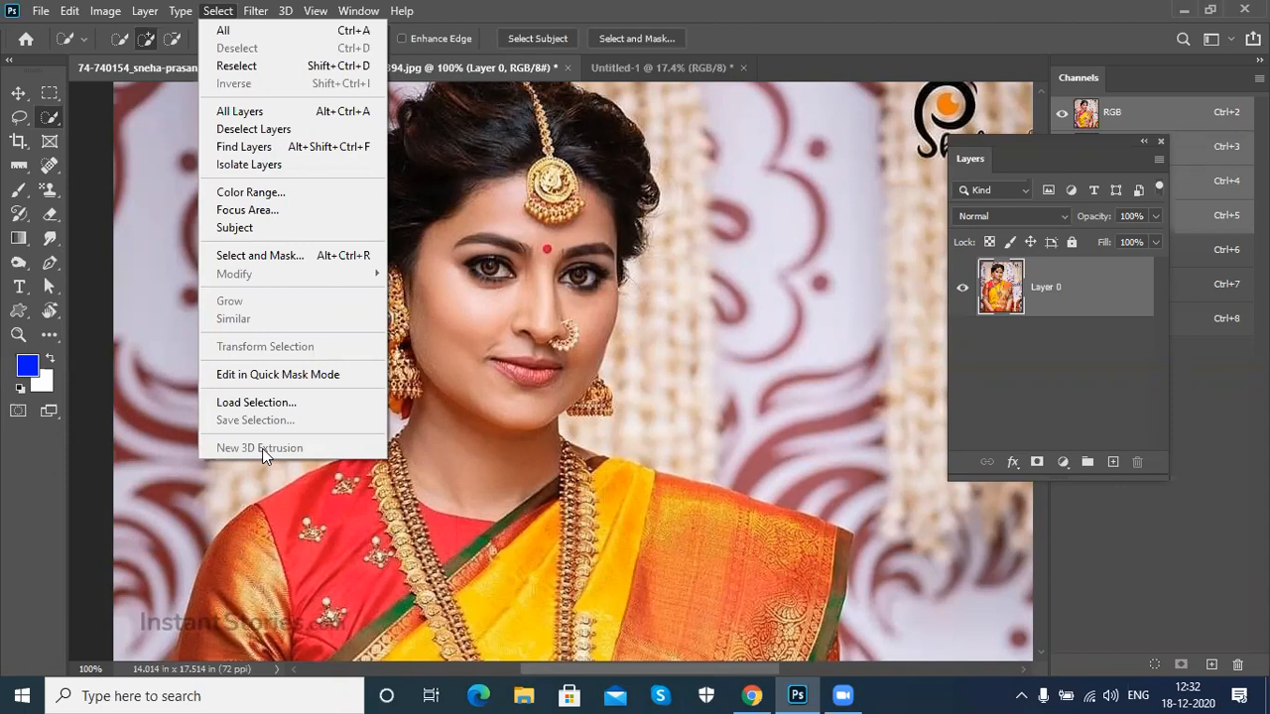
left_click(980, 65)
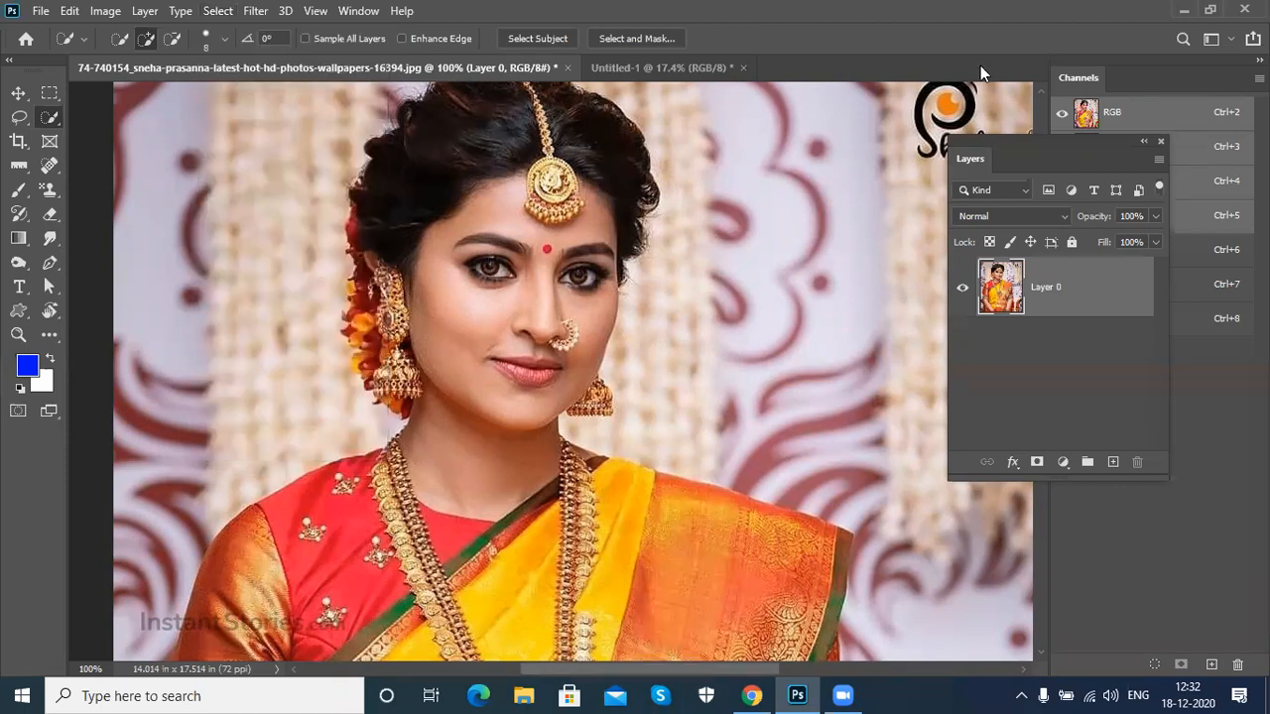
Step: Close the blank Untitled-1 document without saving it and fit the portrait on screen
left_click(744, 68)
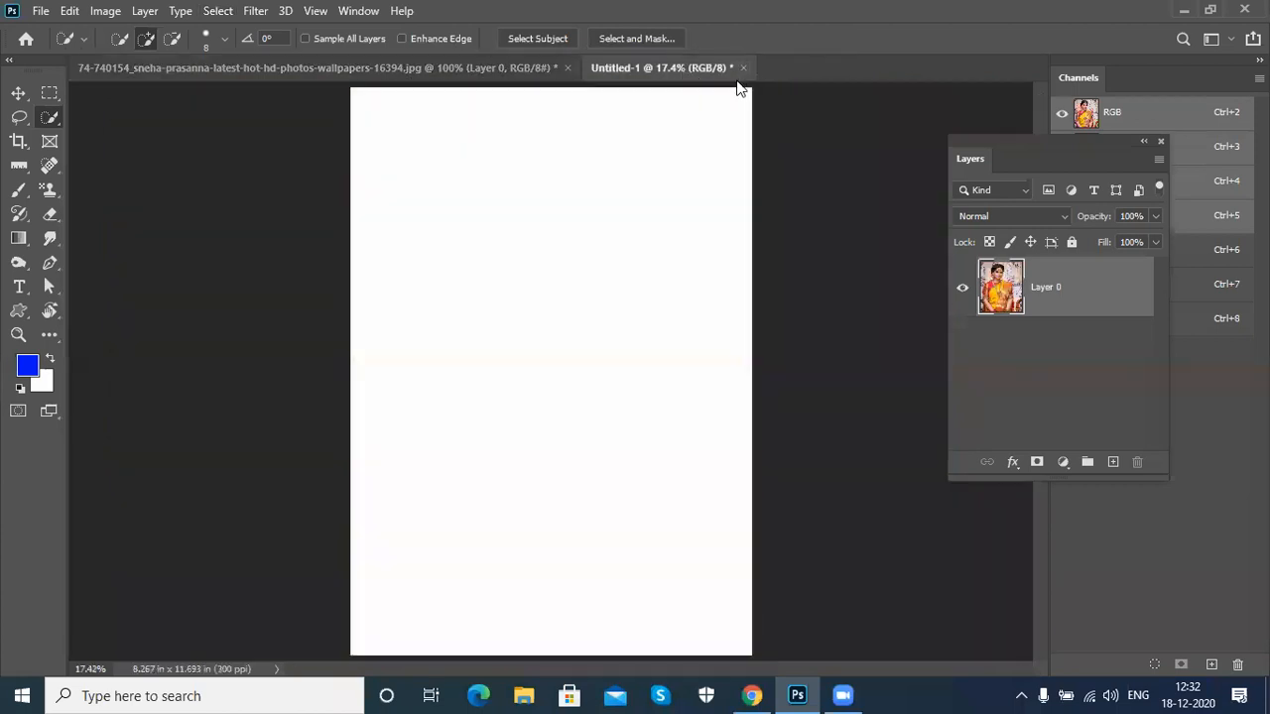
left_click(633, 272)
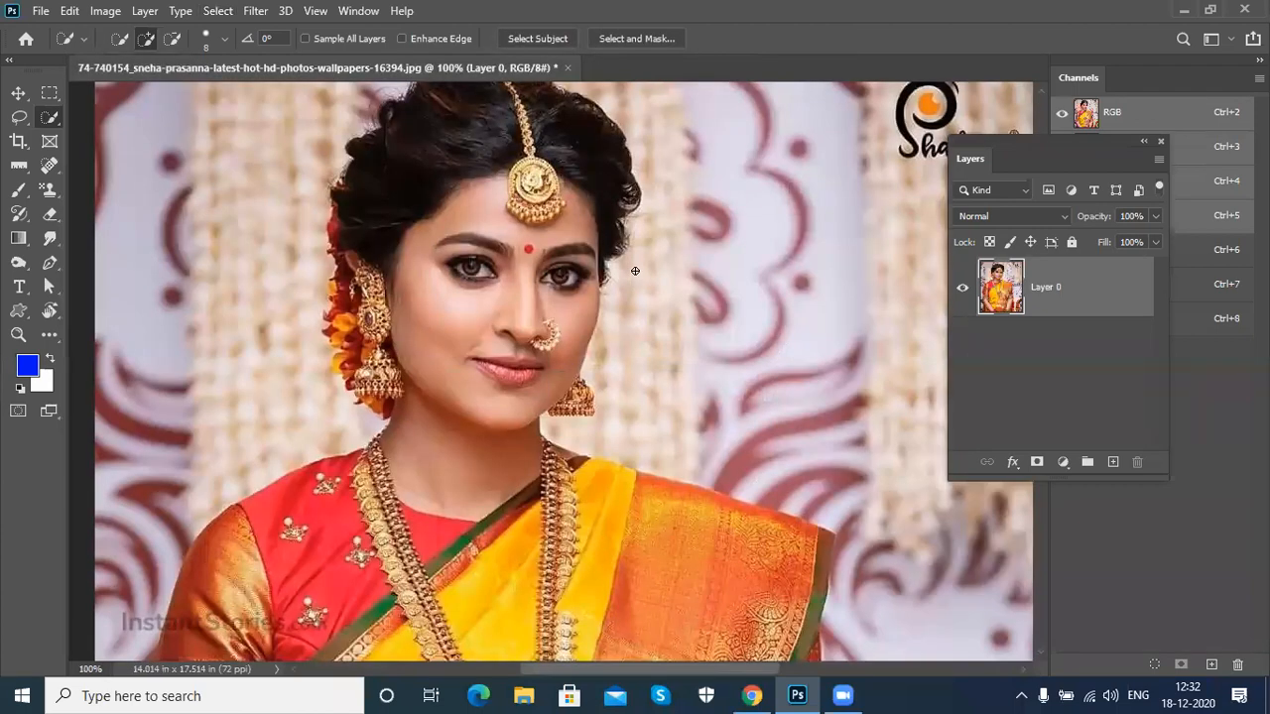
key("ctrl+0")
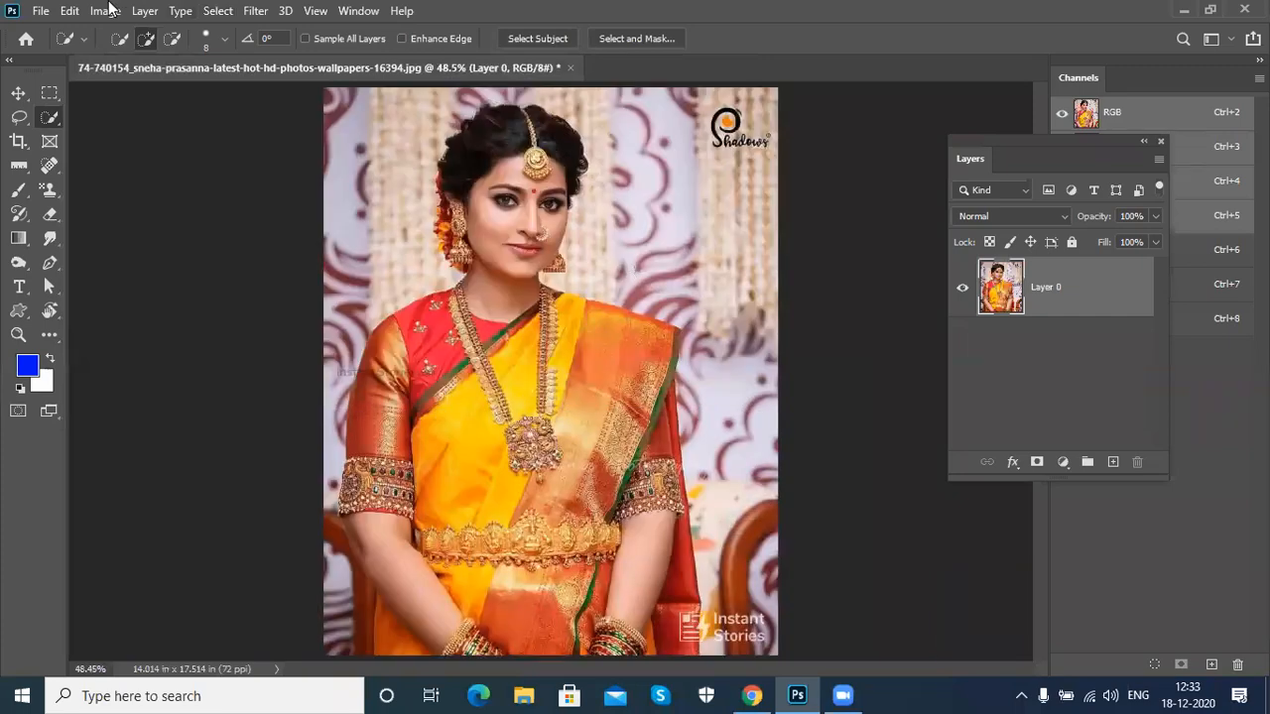
left_click(215, 14)
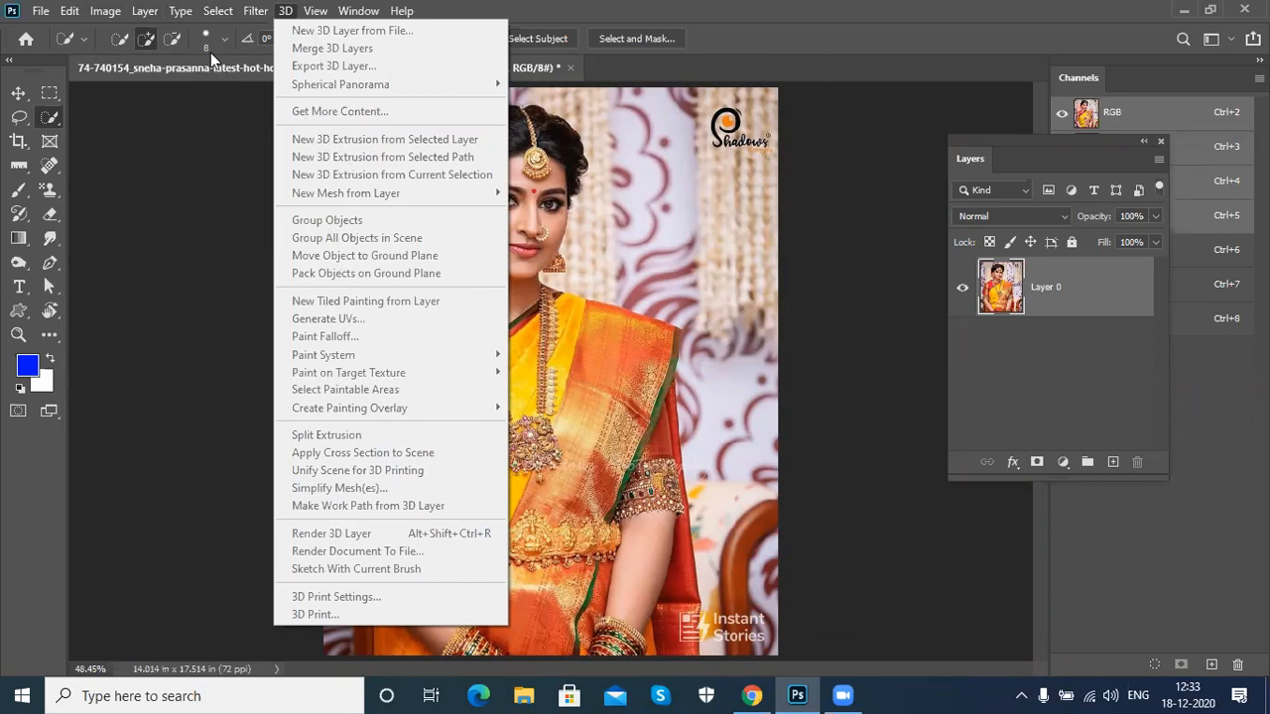
left_click(196, 139)
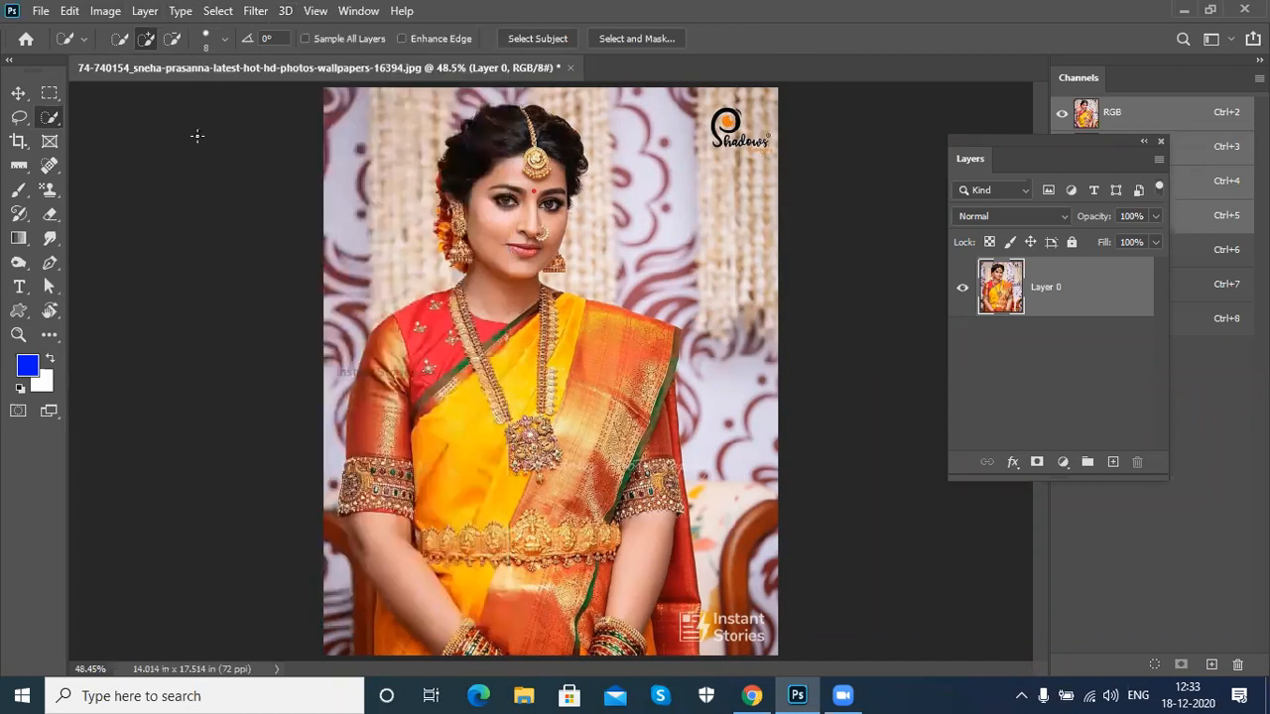
Step: Switch to the Move tool and display the portrait at 100% magnification
left_click(19, 93)
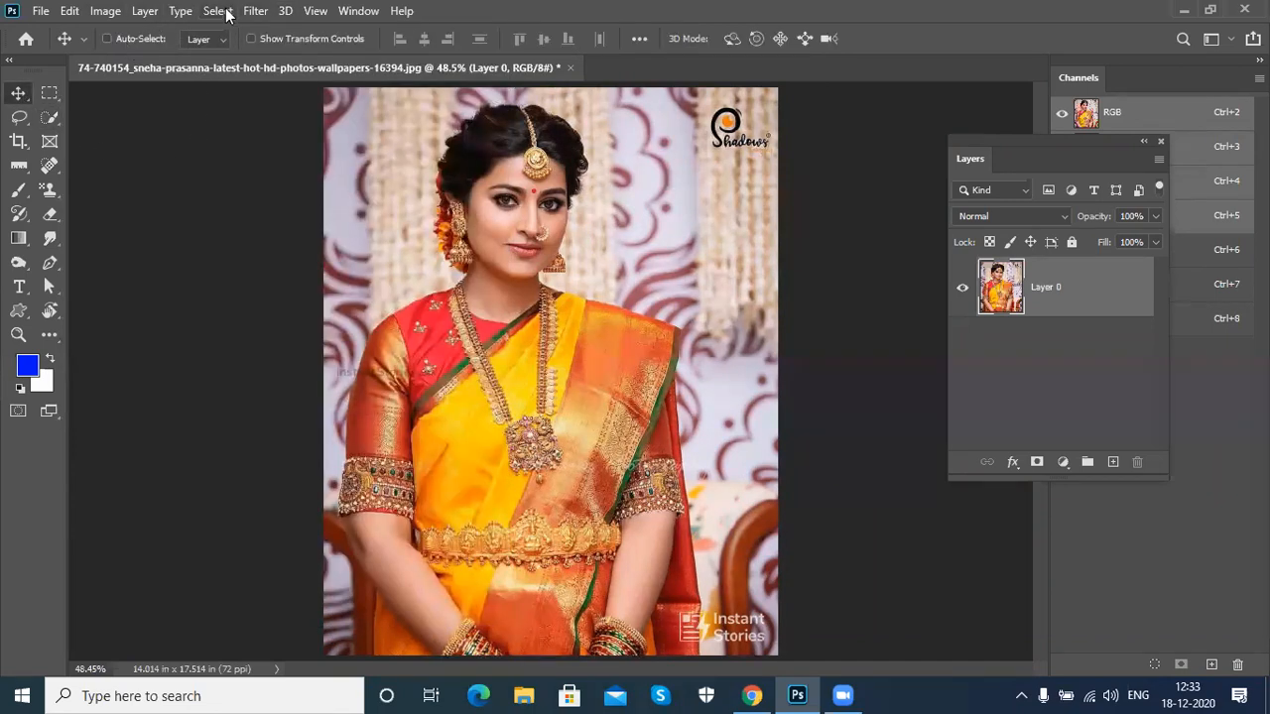
left_click(181, 13)
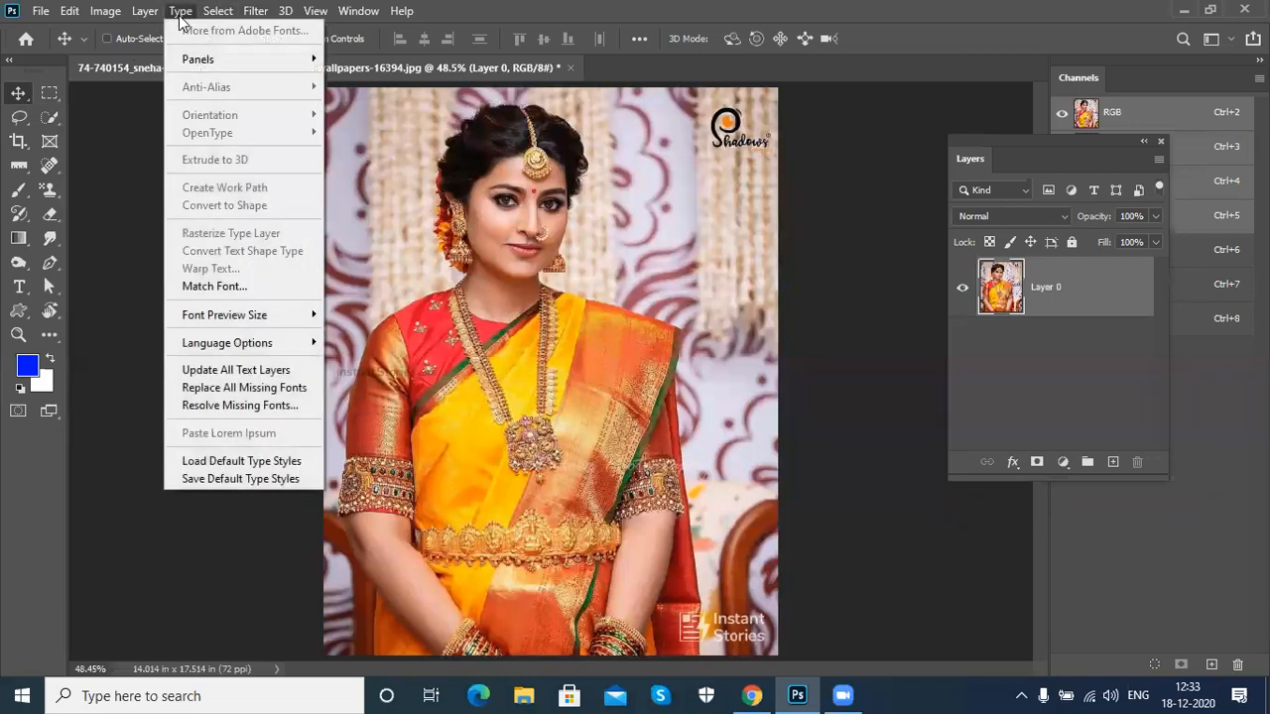
mouse_move(314, 12)
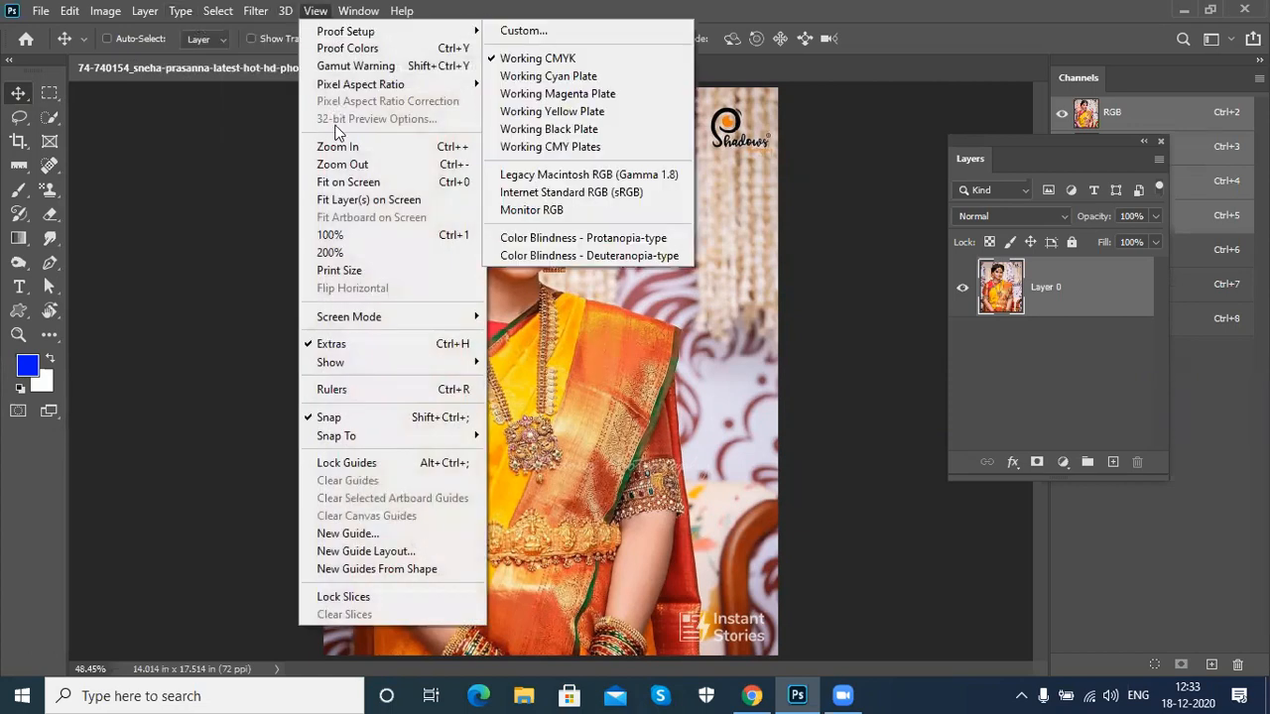
mouse_move(347, 35)
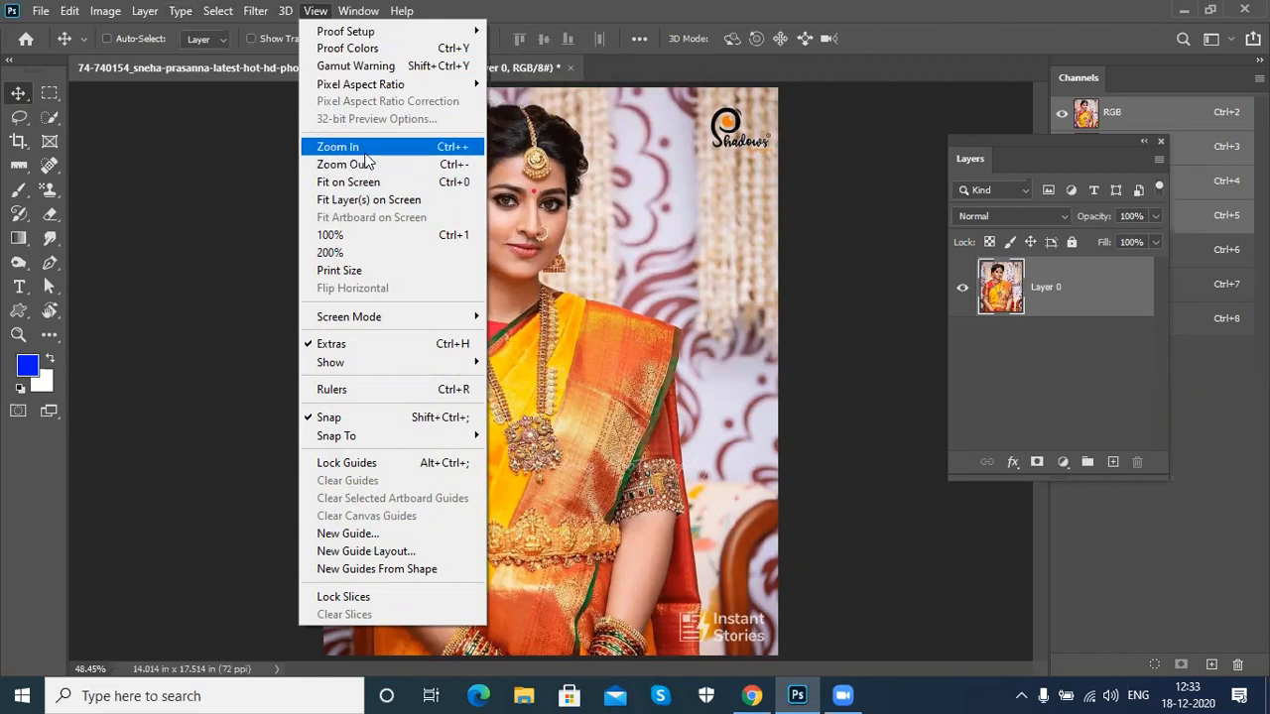
left_click(366, 235)
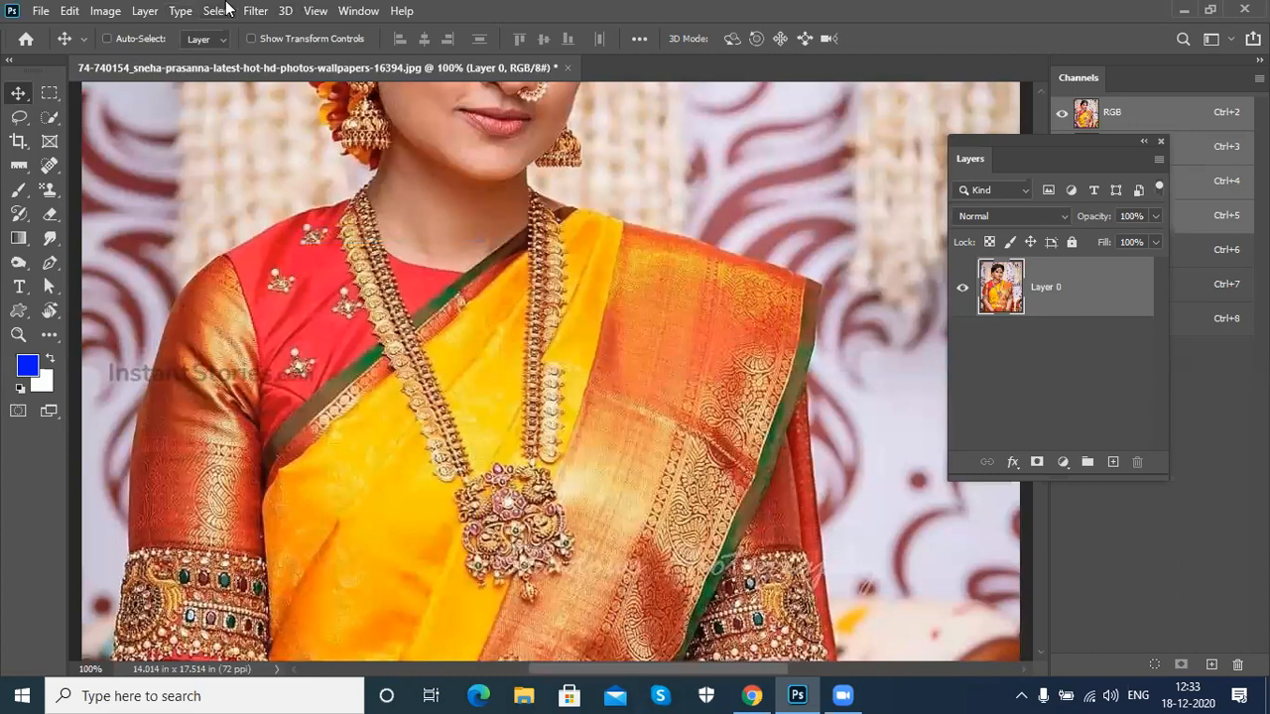
Step: Display the portrait at 200% magnification and fit the whole image back on screen
left_click(315, 10)
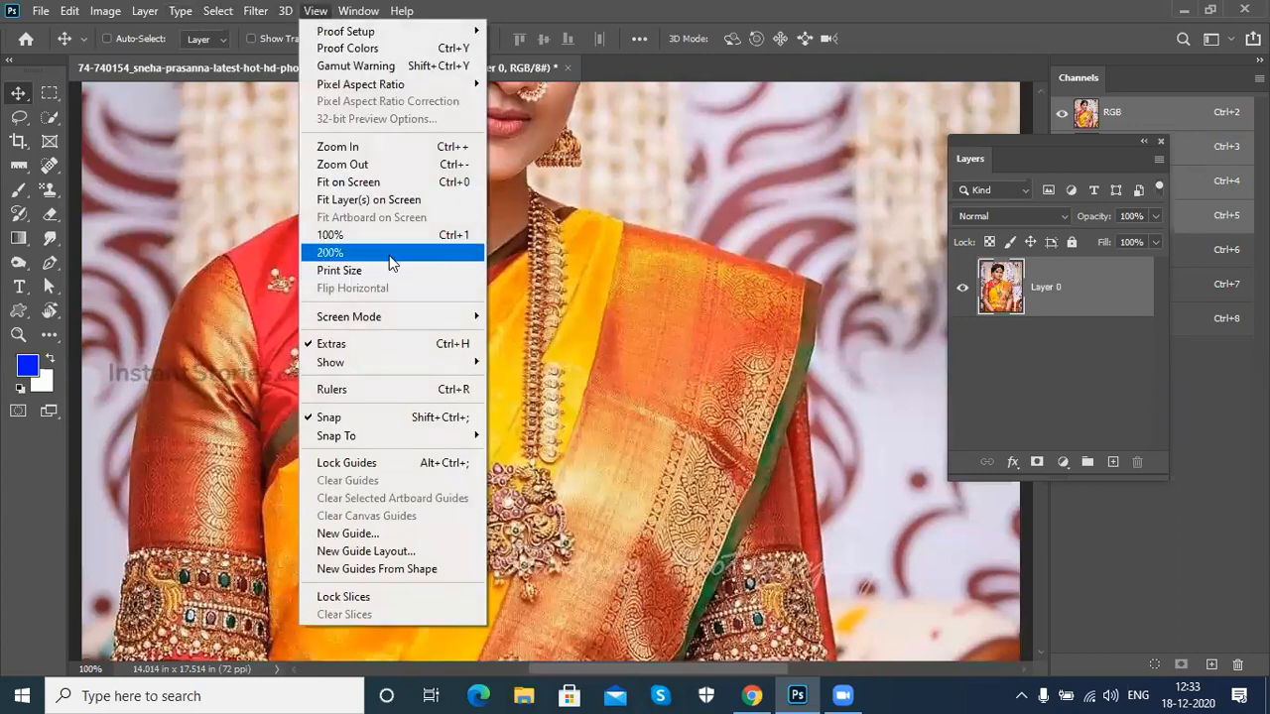
left_click(389, 255)
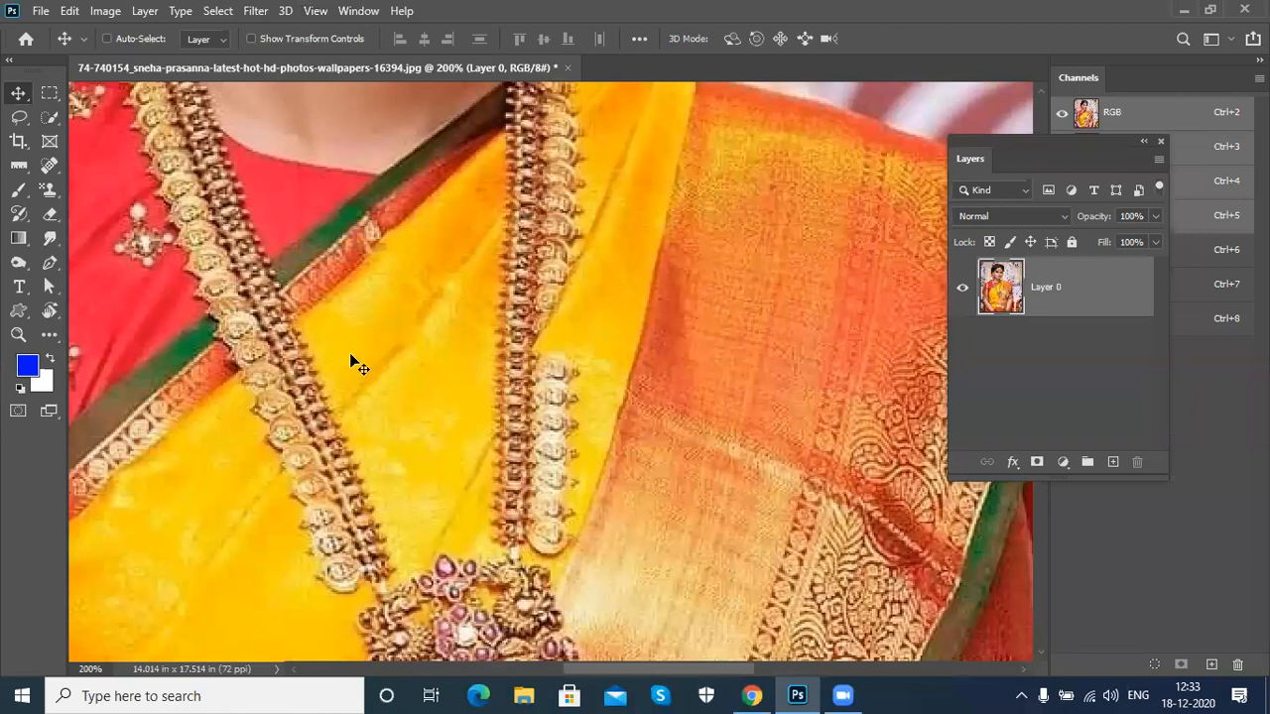
key("ctrl+0")
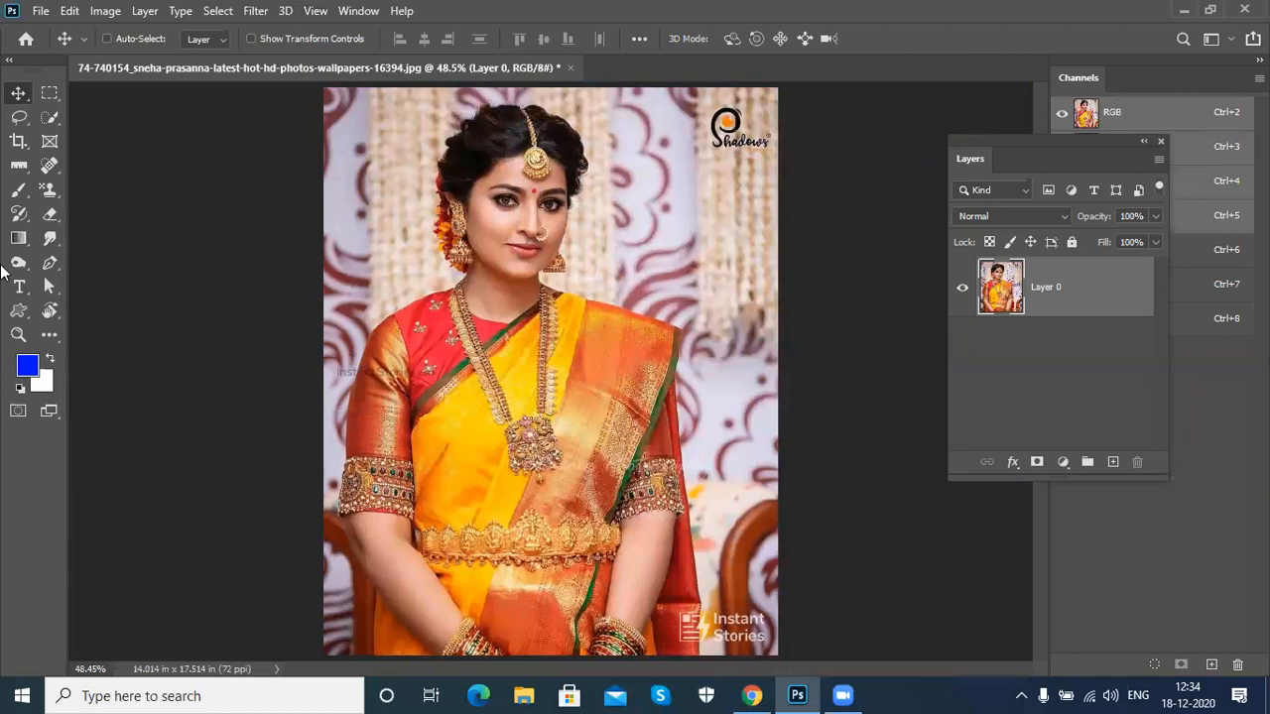
Step: Display the portrait at its print size and bring the woman's face into view
key("alt+v")
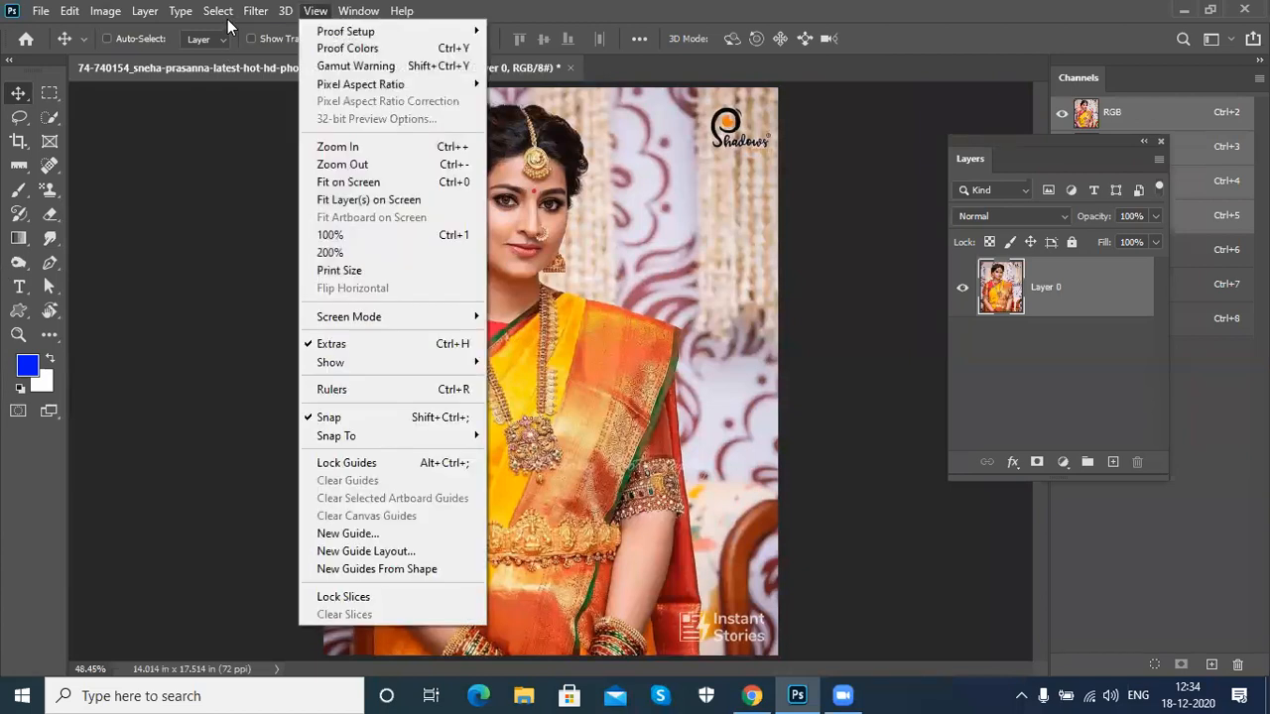
left_click(365, 275)
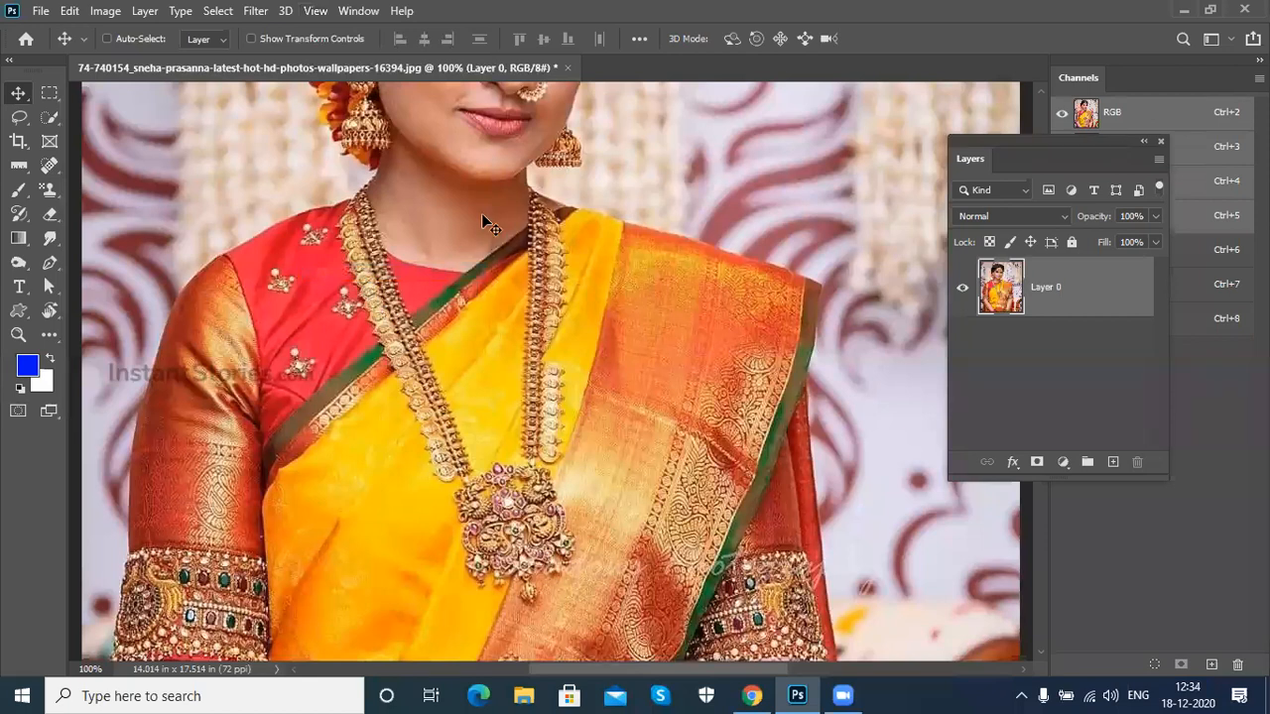
left_click_drag(493, 344, 486, 463)
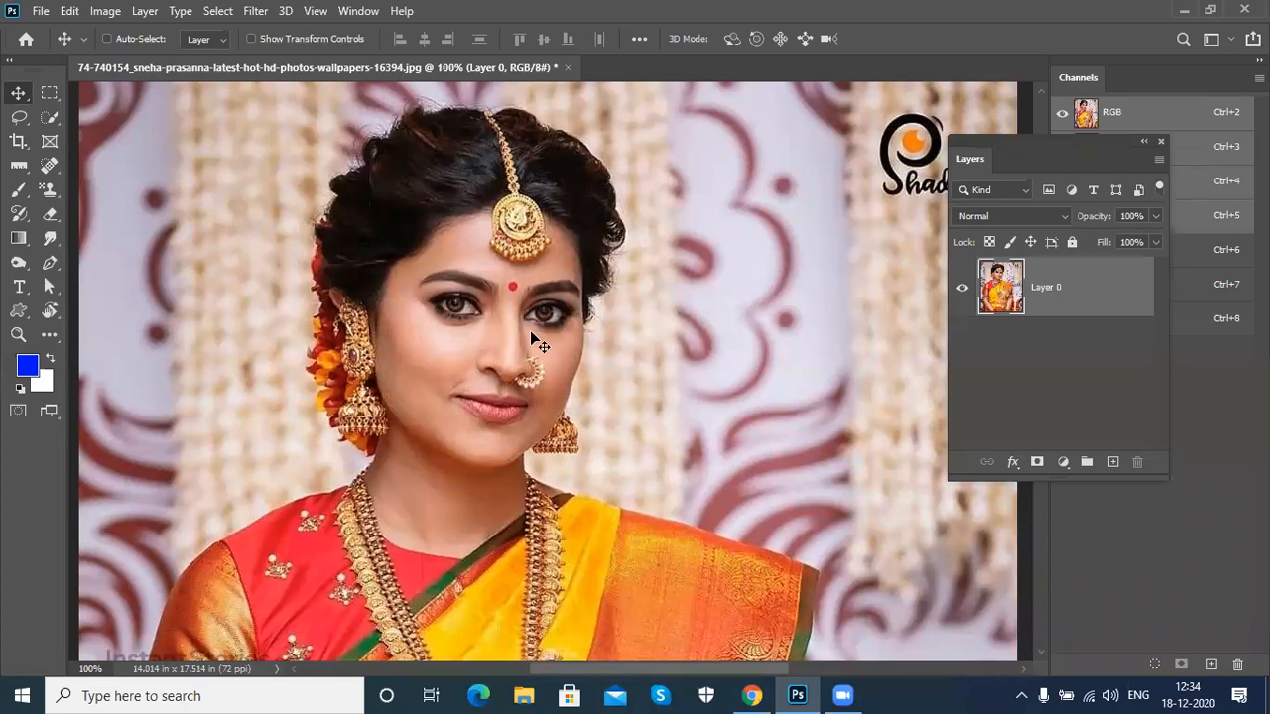
Step: Change the screen mode to Full Screen Mode With Menu Bar
left_click(316, 11)
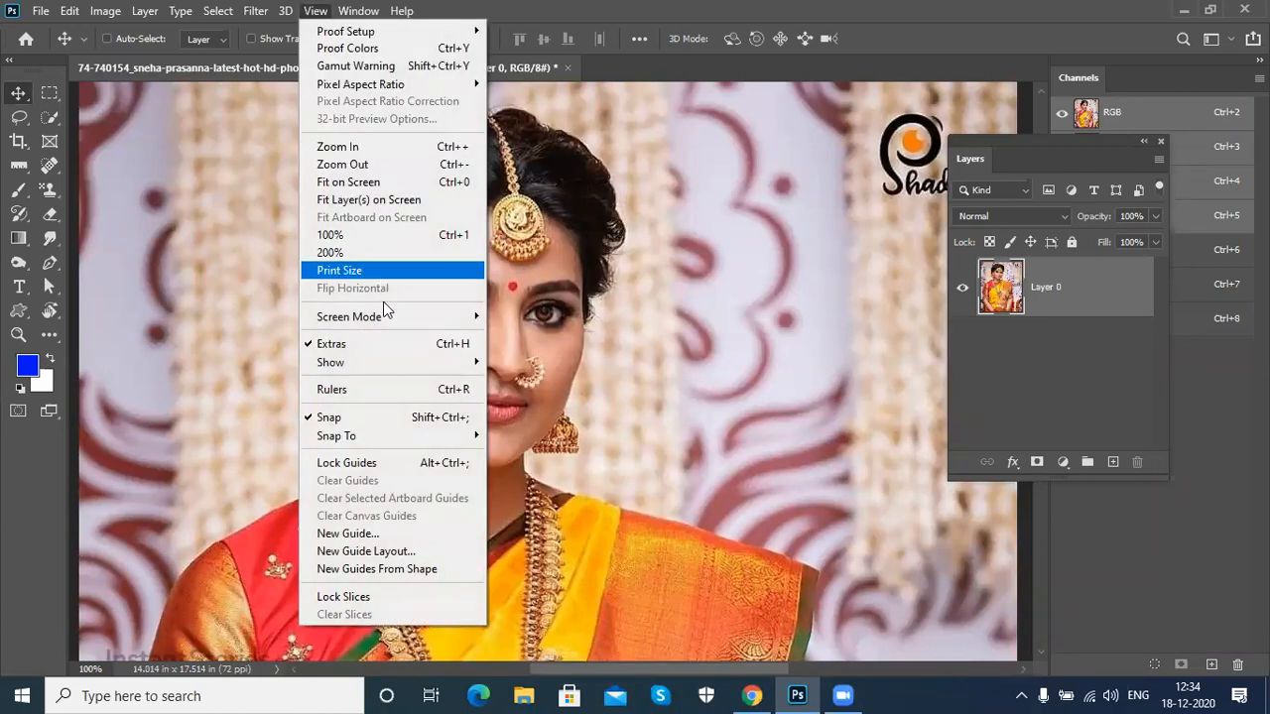
mouse_move(394, 320)
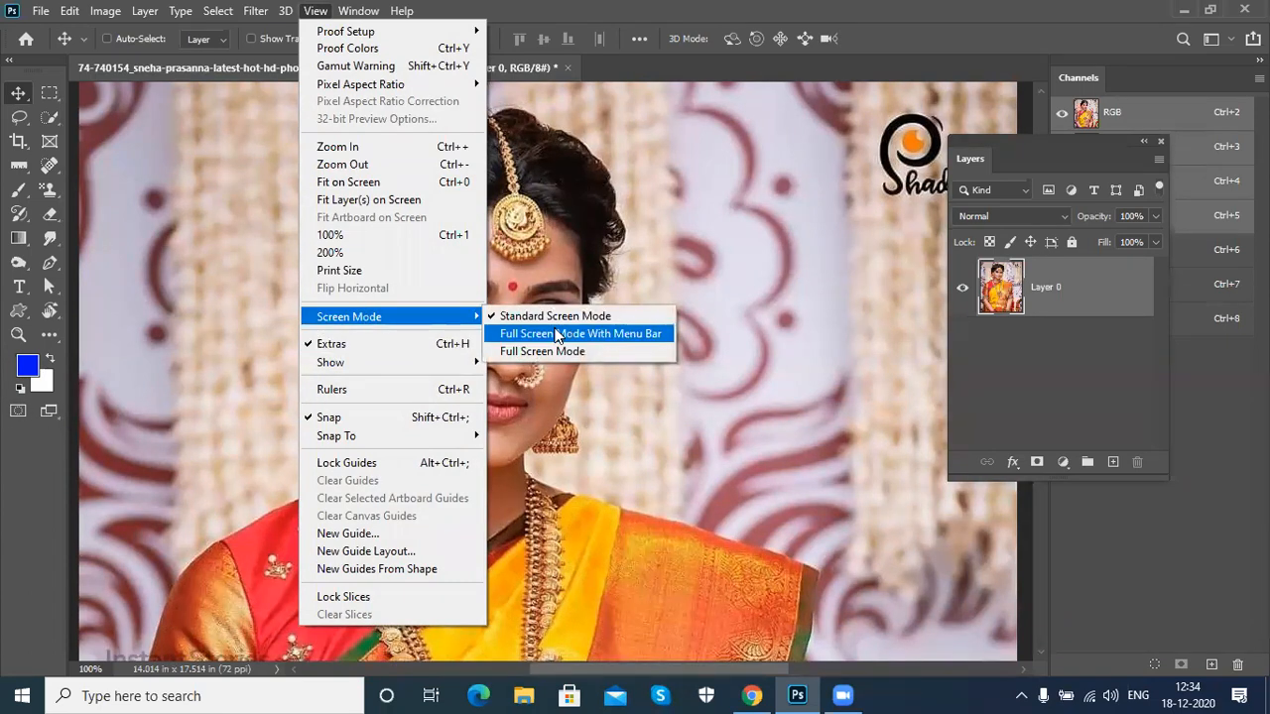
left_click(556, 335)
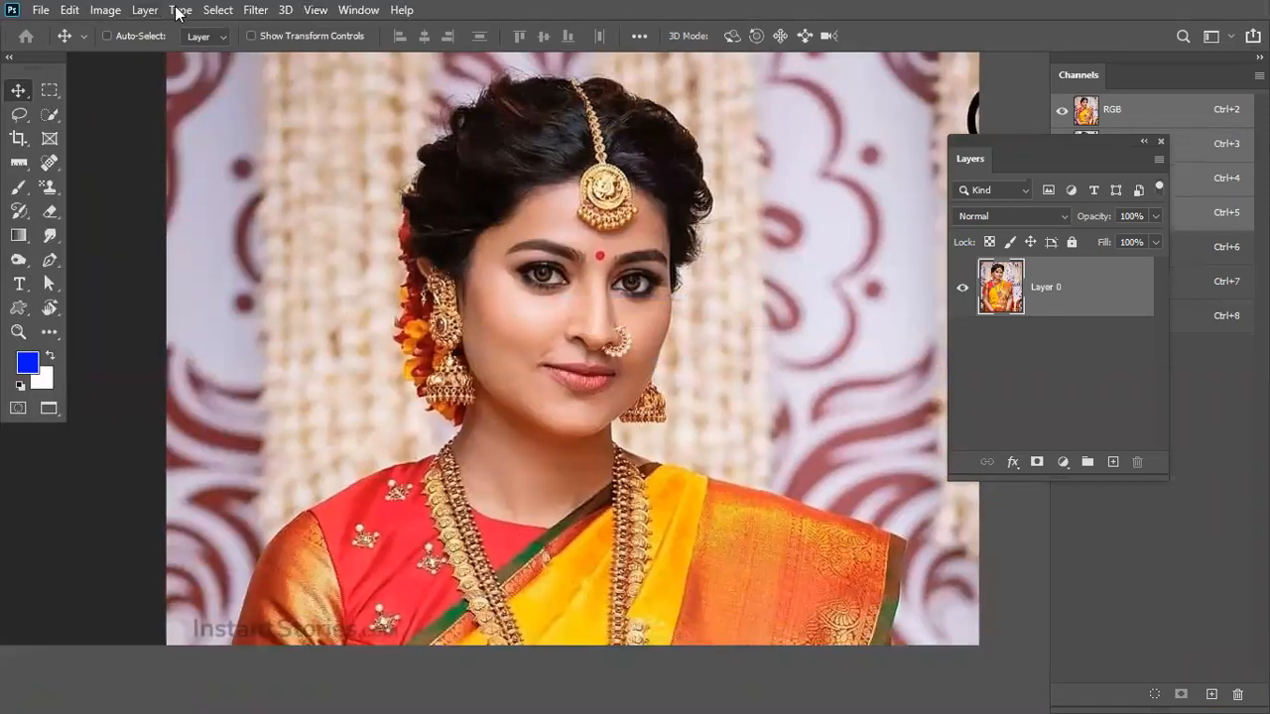
Step: Show the portrait in Full Screen Mode and return to Standard Screen Mode
left_click(315, 10)
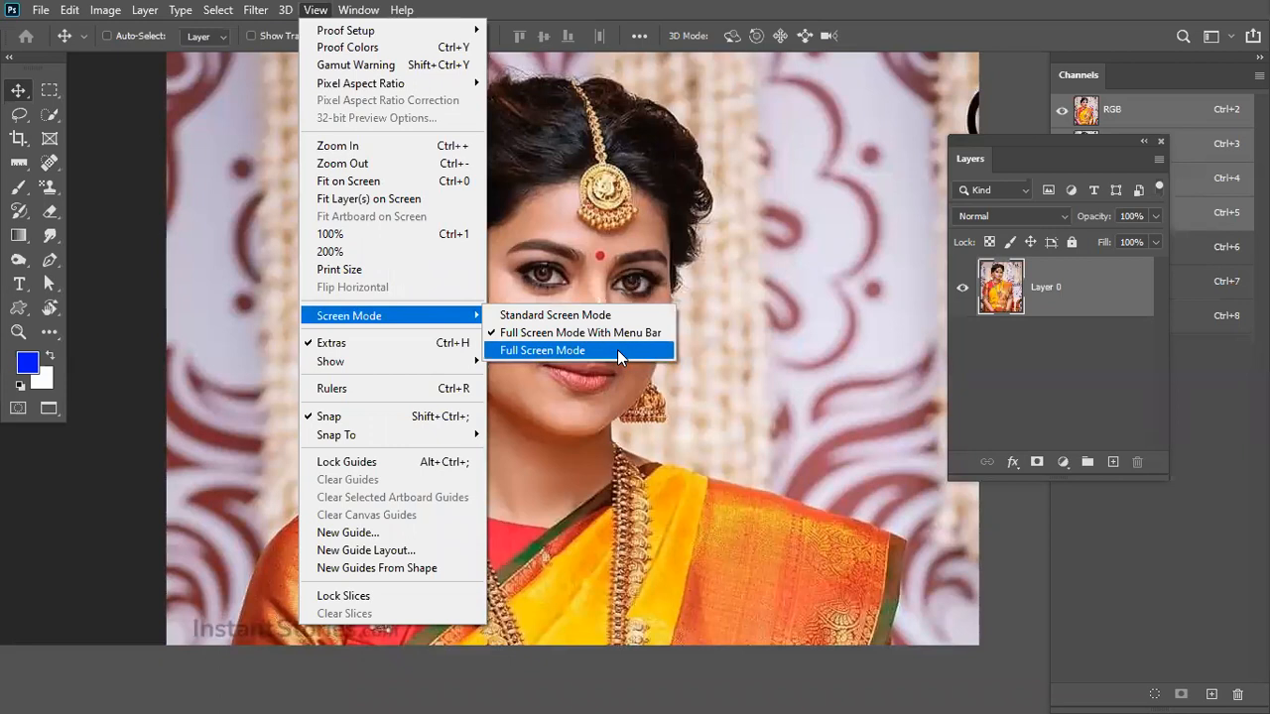
left_click(617, 349)
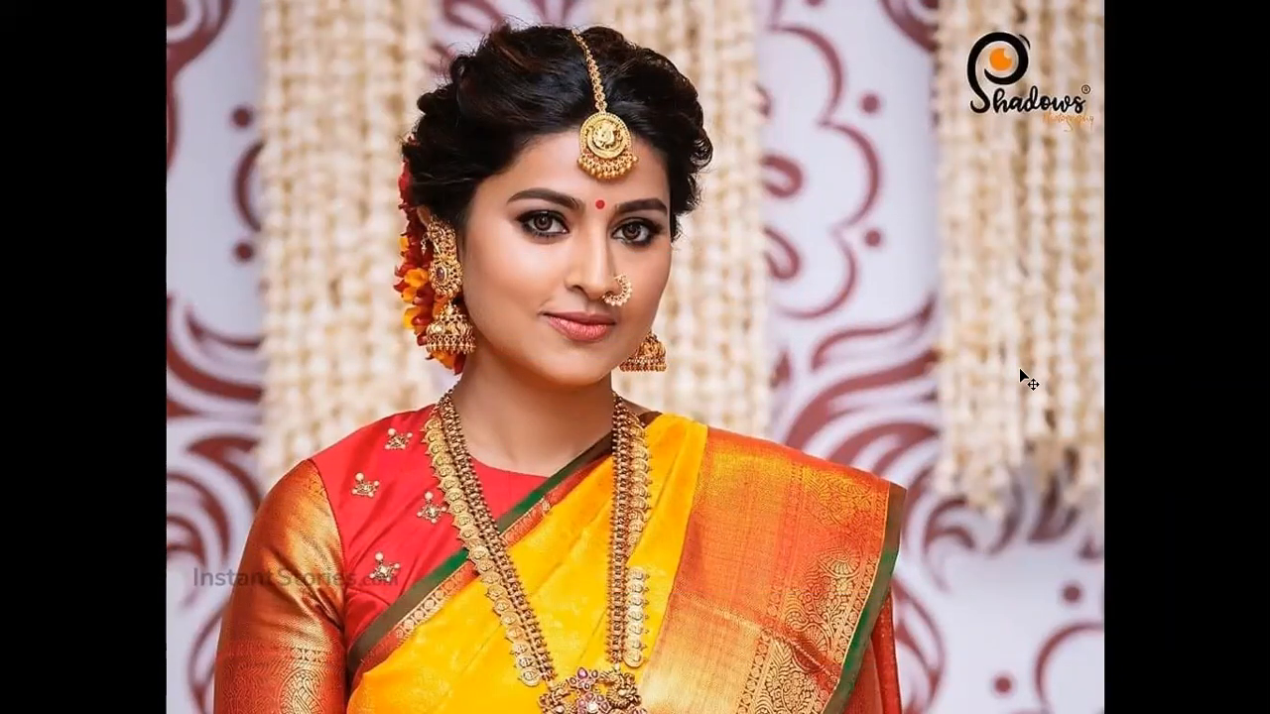
key("f")
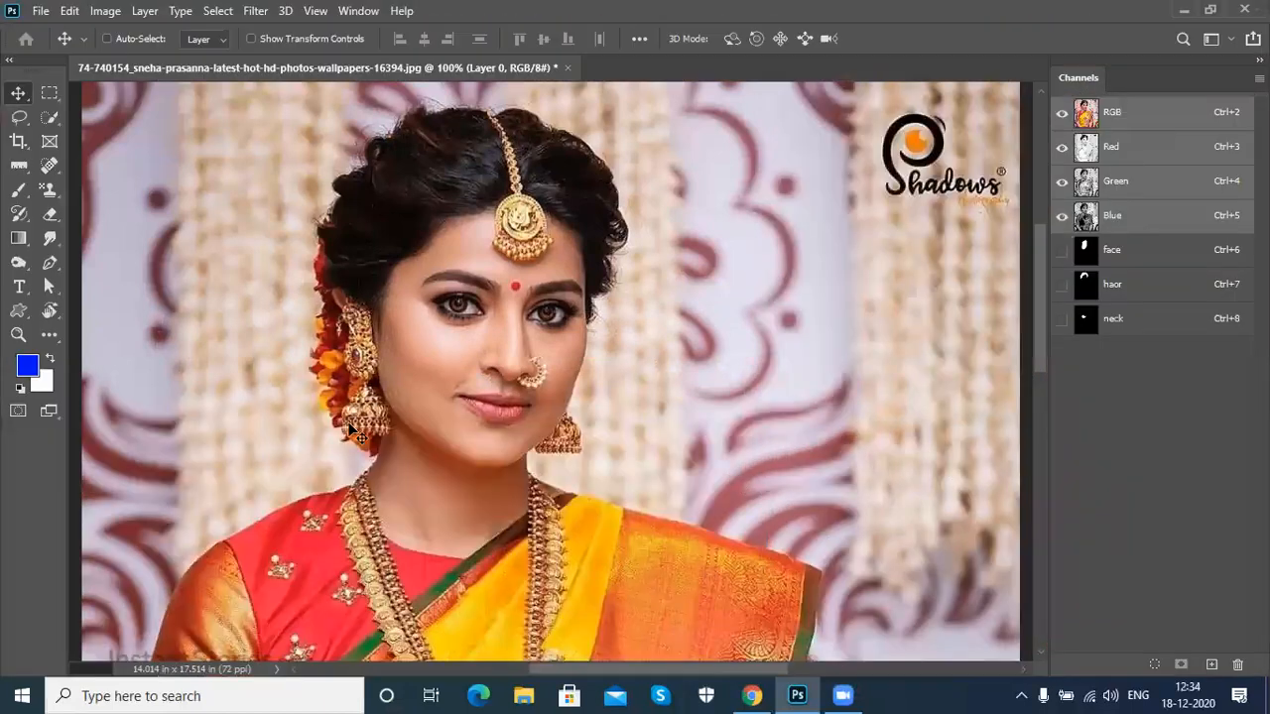
left_click(51, 413)
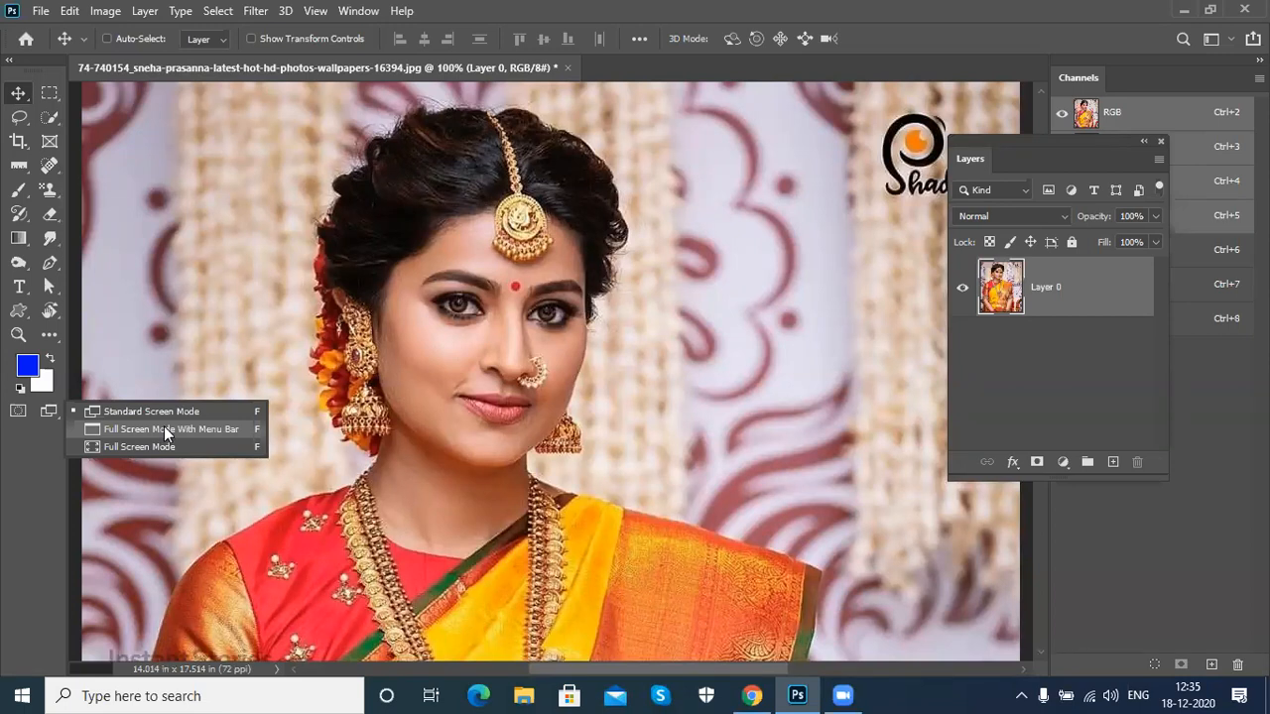
left_click(172, 407)
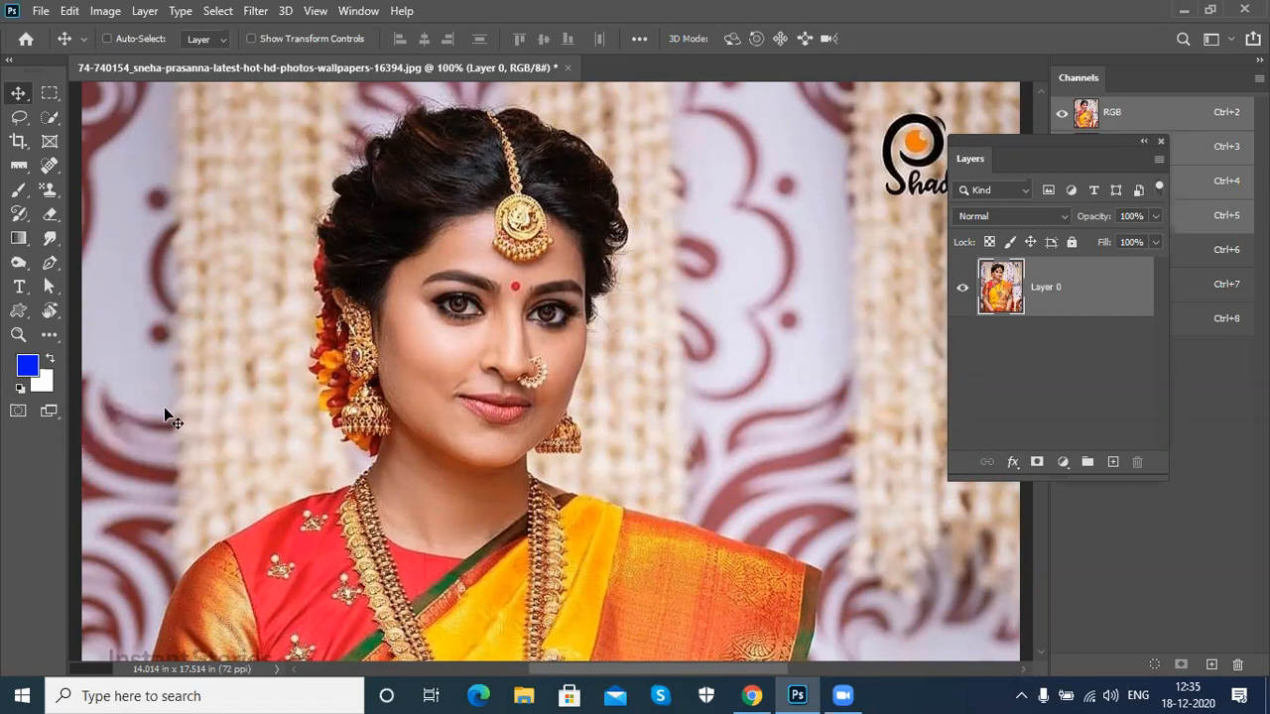
left_click(316, 10)
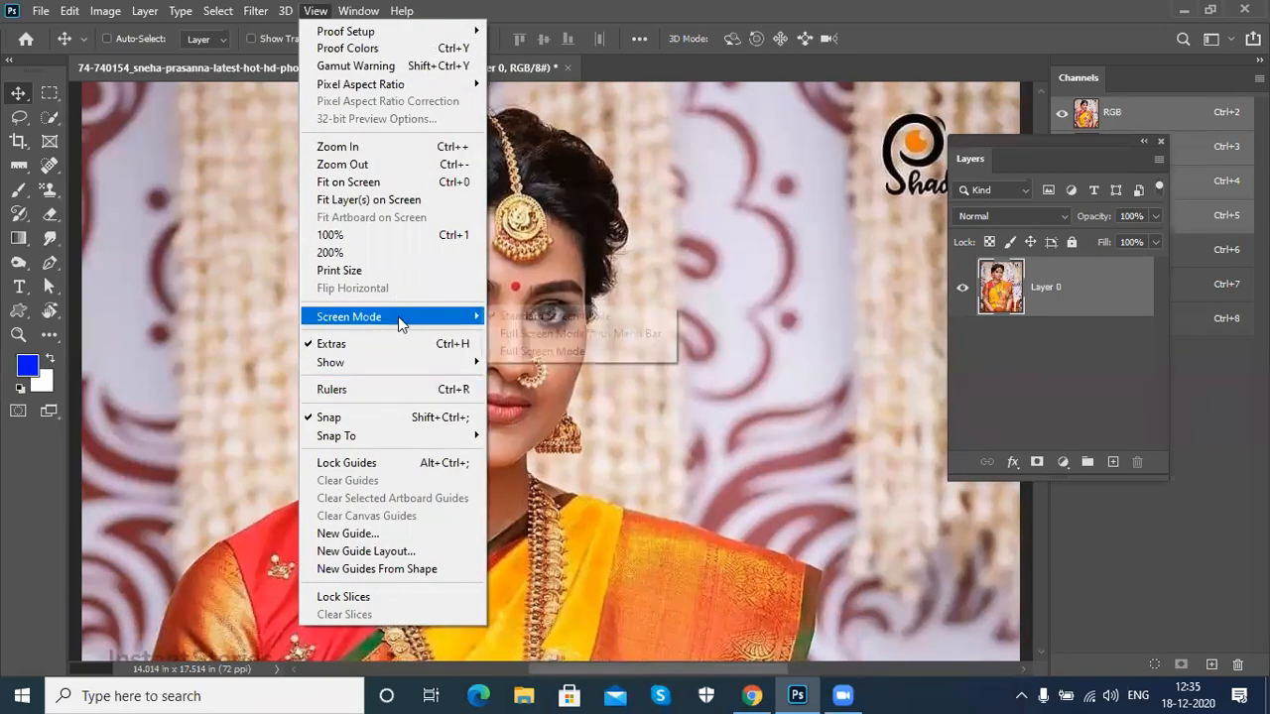
mouse_move(393, 364)
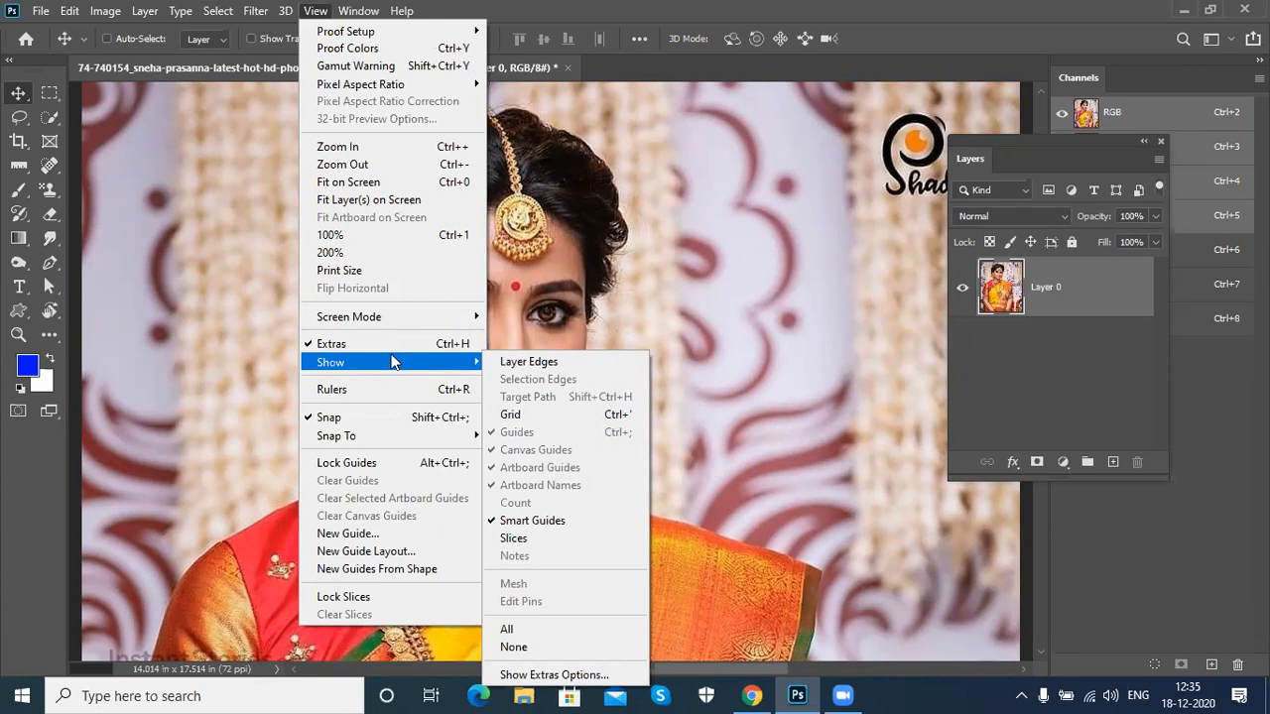
mouse_move(411, 319)
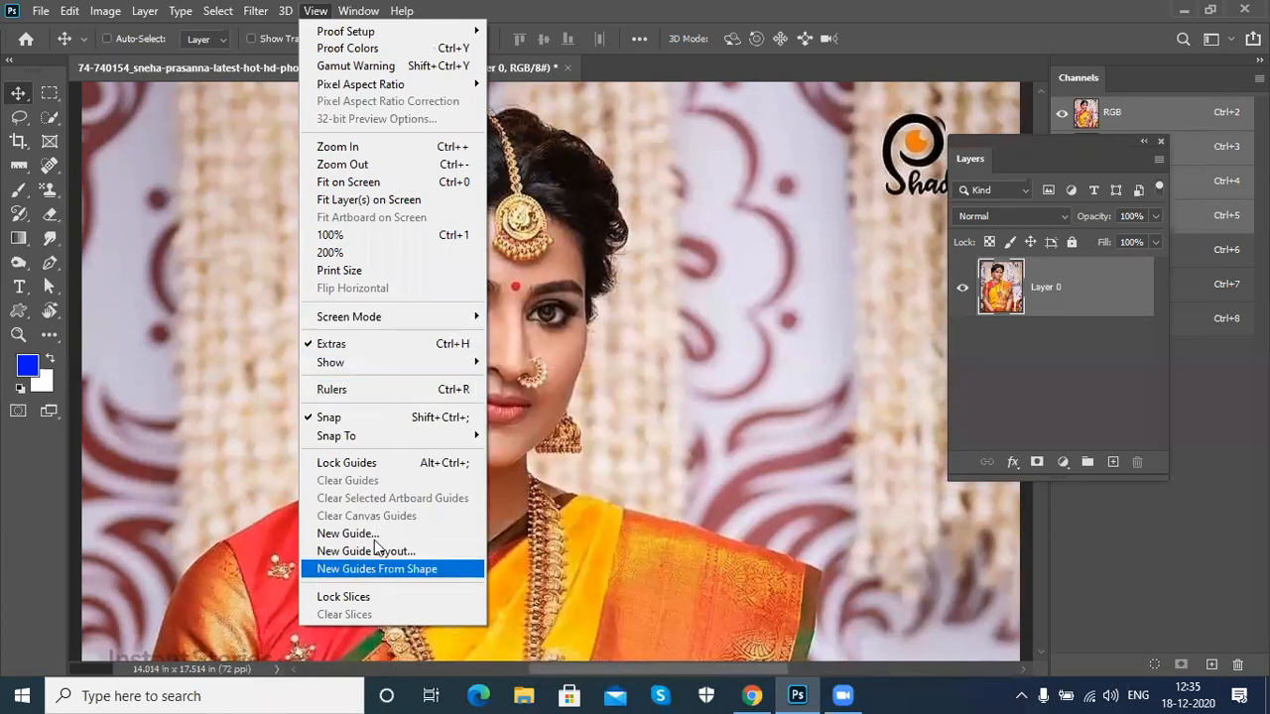
left_click(971, 35)
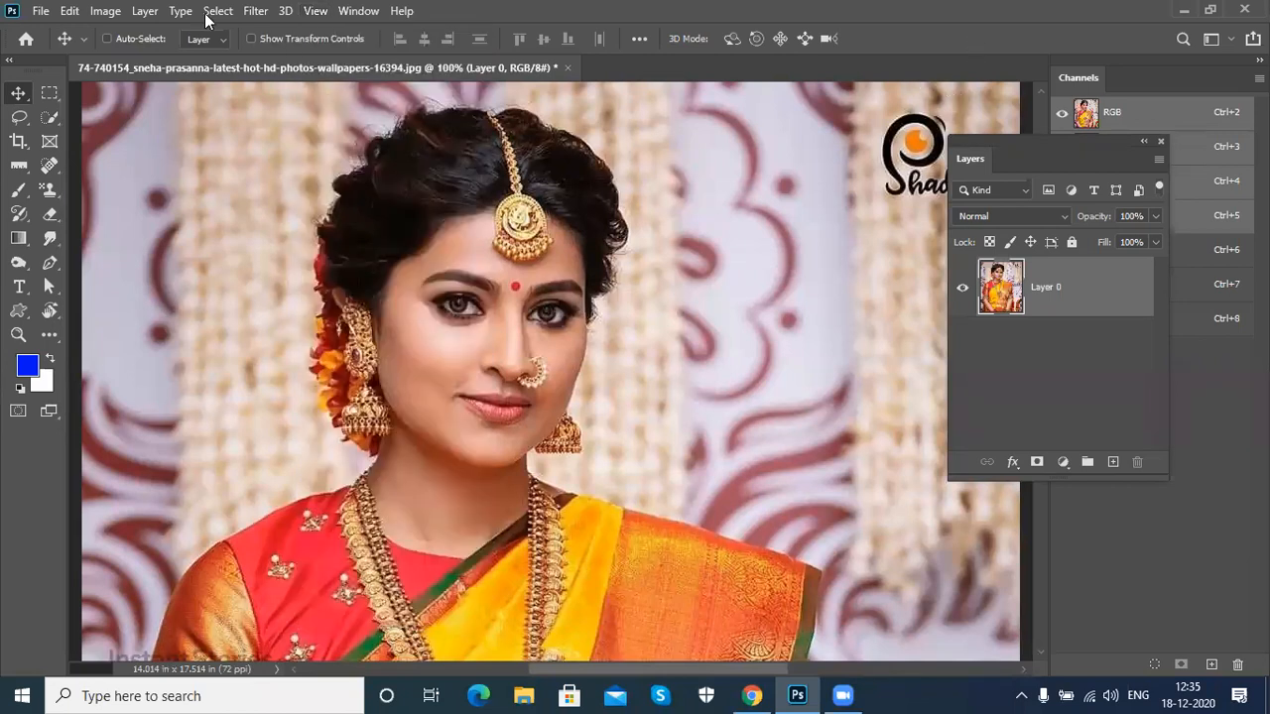
left_click(103, 11)
mouse_move(116, 63)
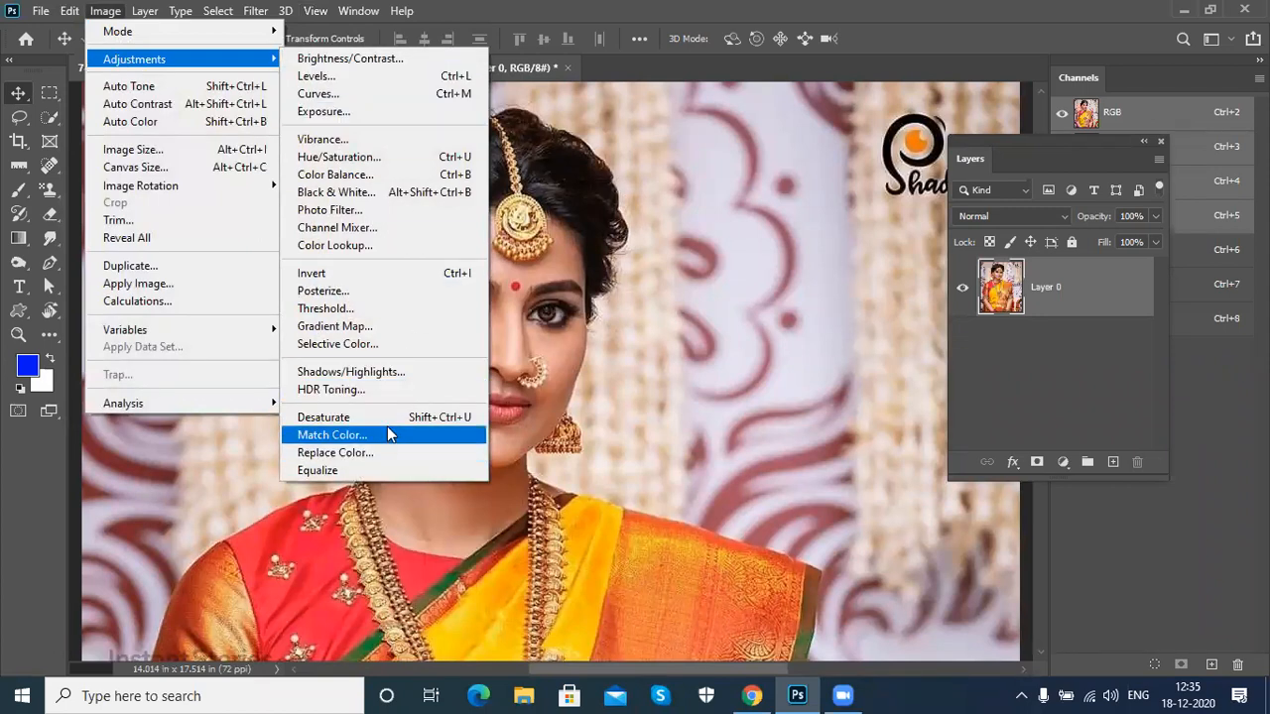
left_click(300, 28)
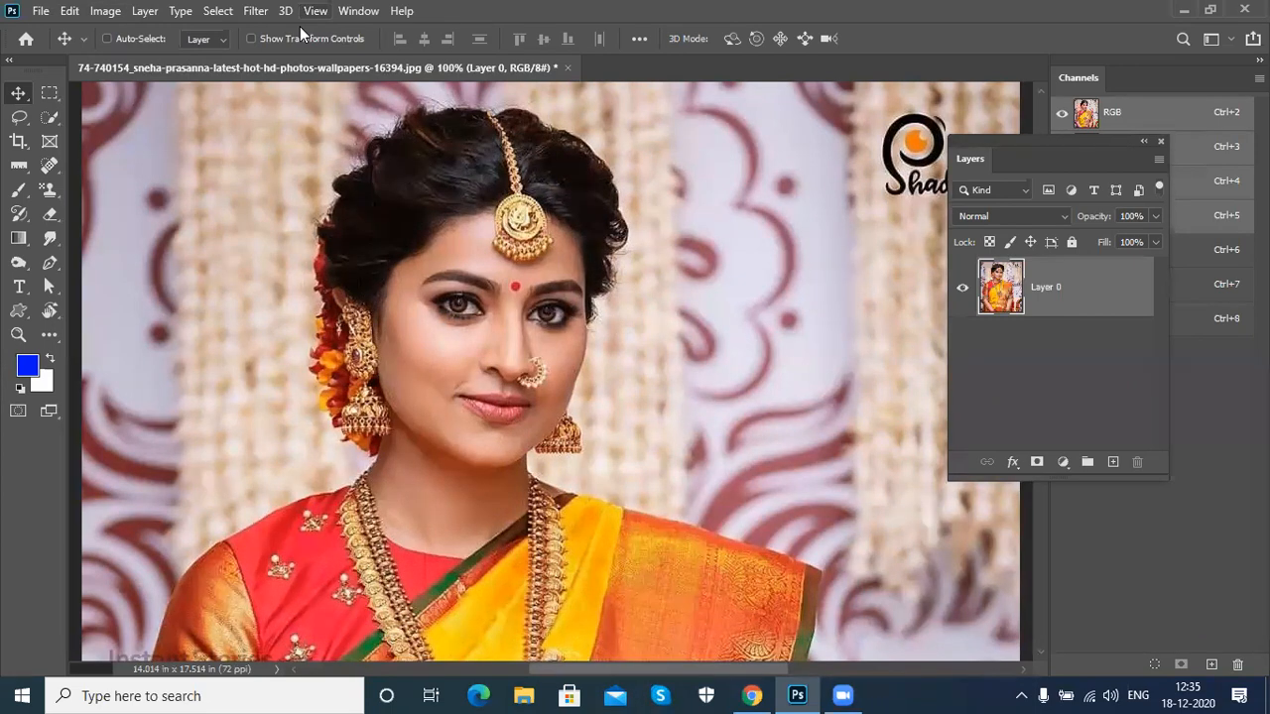
left_click(107, 14)
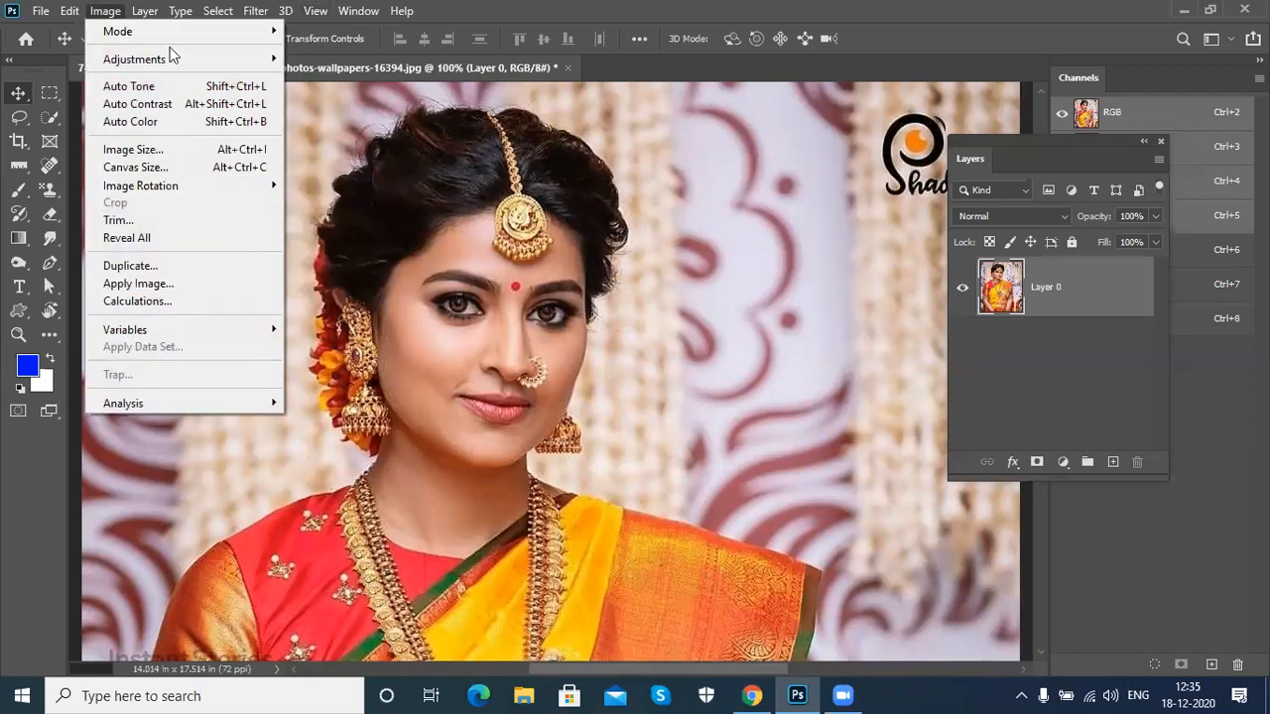
left_click(111, 12)
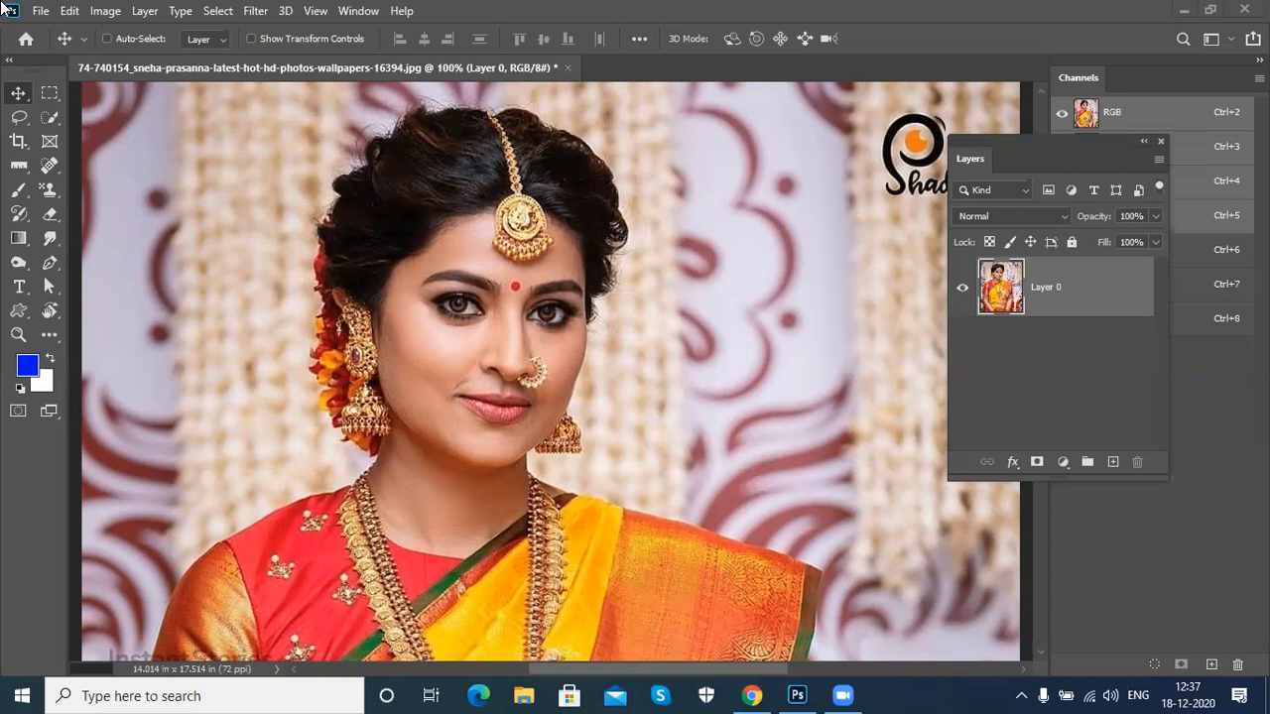
Step: Examine the graphics processor settings in the Performance preferences, cancel the dialog and reactivate the Move tool
left_click(69, 11)
mouse_move(159, 686)
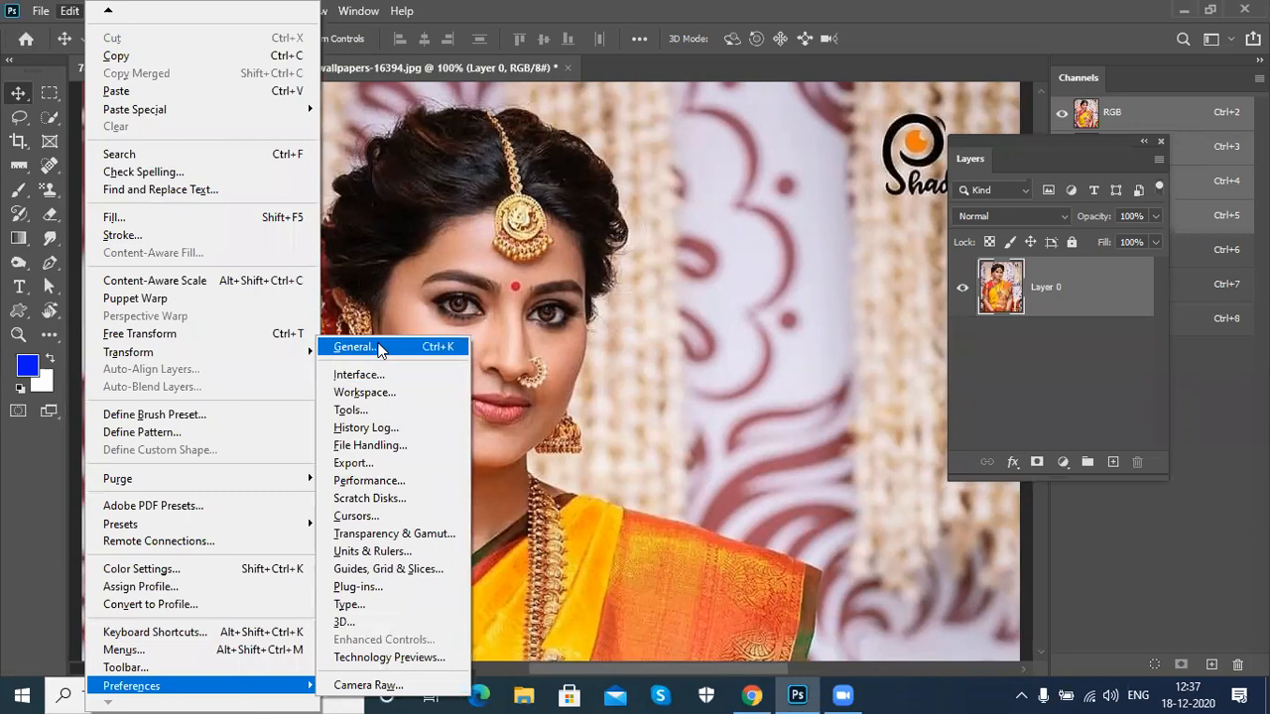
left_click(372, 483)
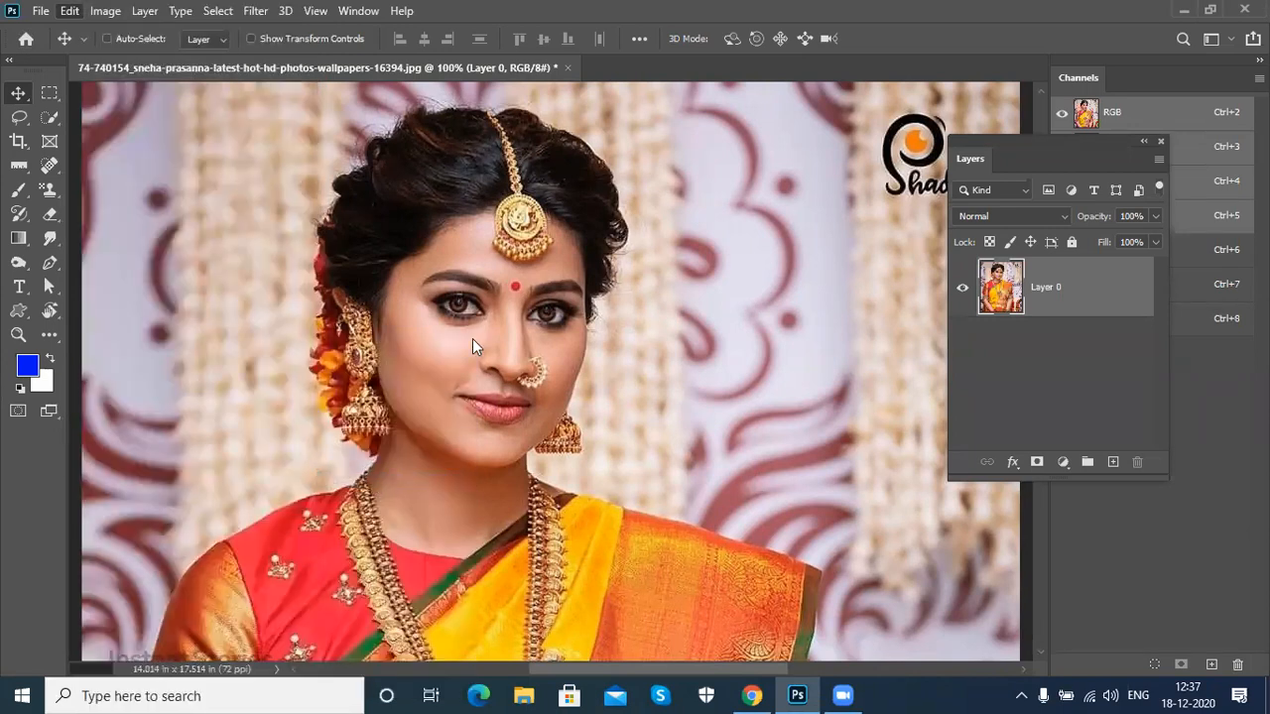
key("i")
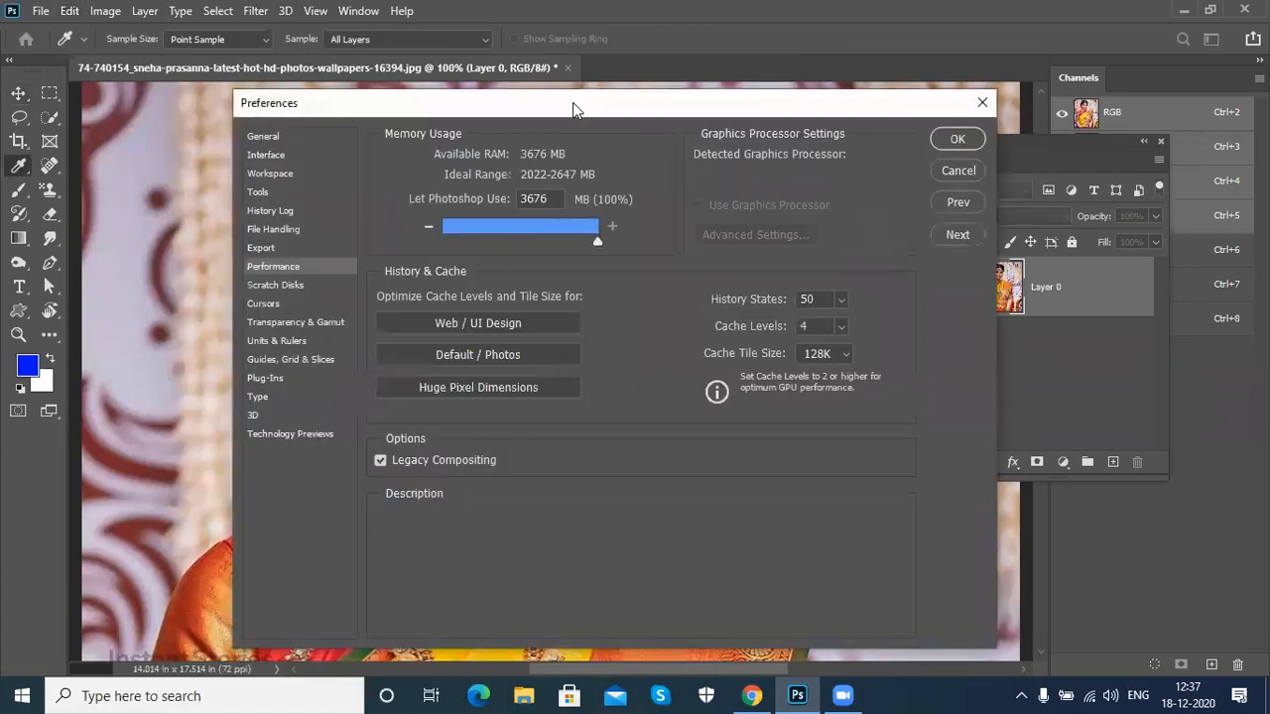
left_click_drag(553, 110, 382, 115)
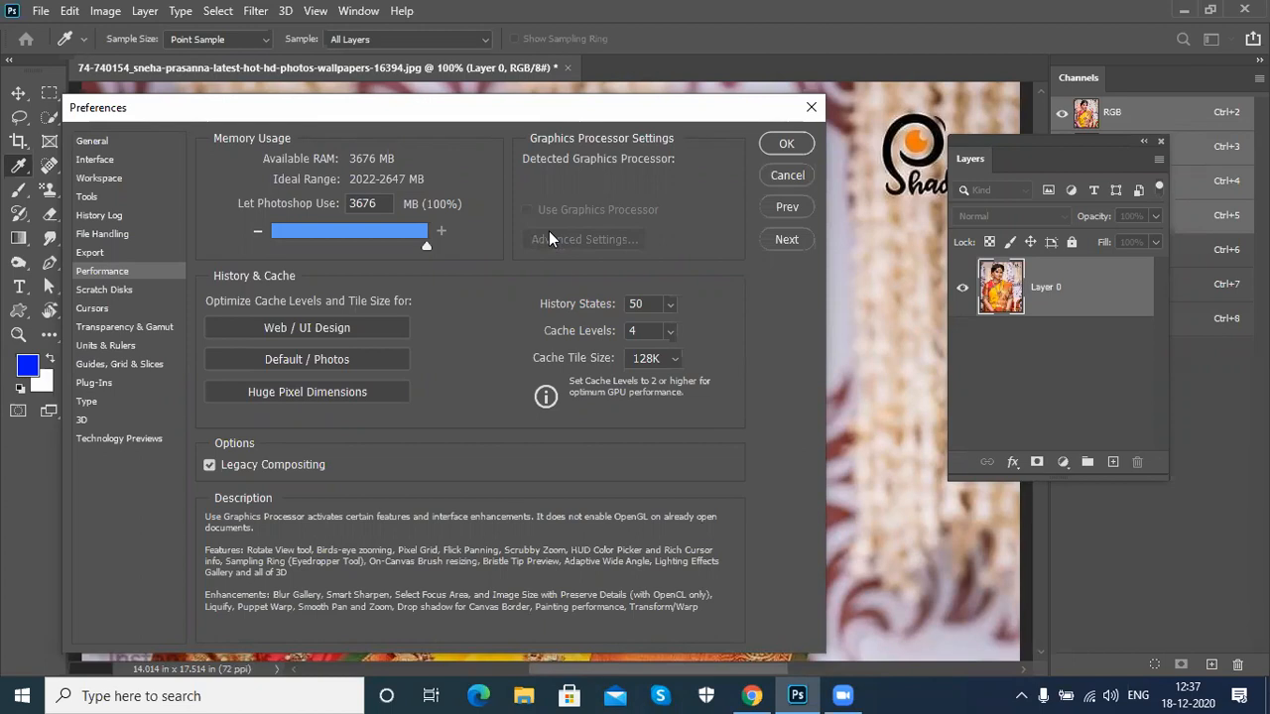
left_click(786, 180)
key("v")
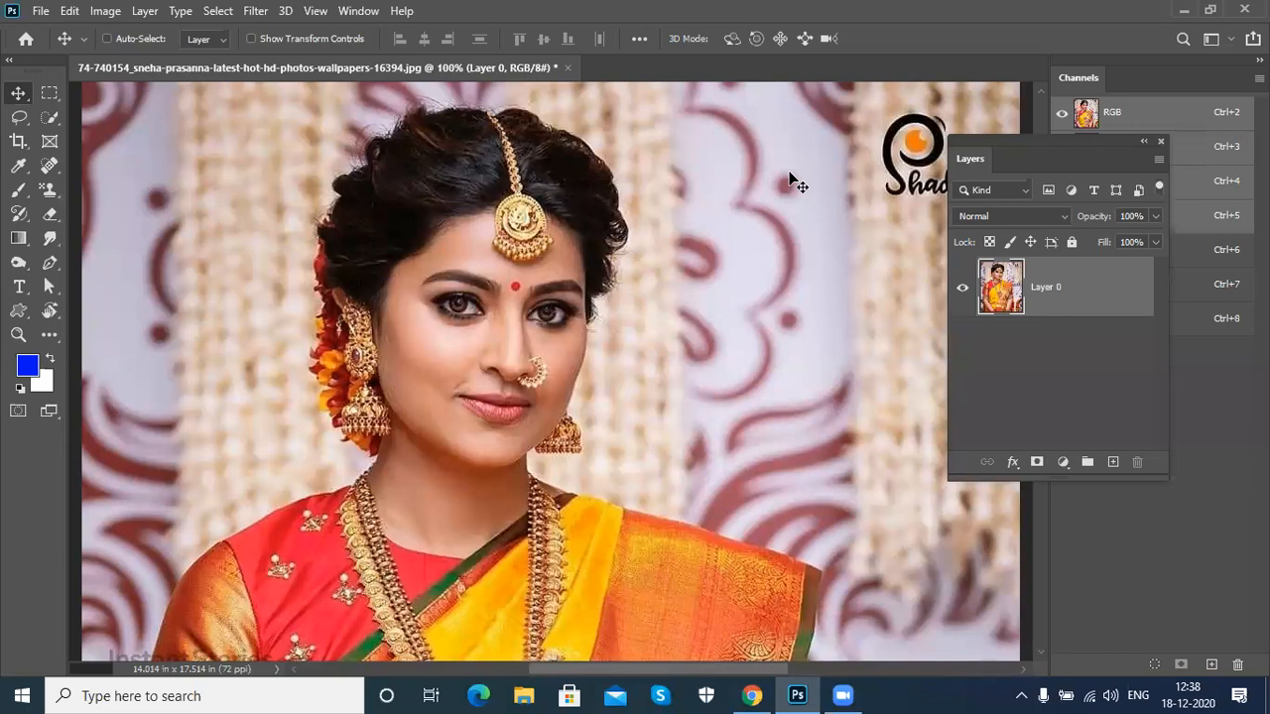
left_click(105, 11)
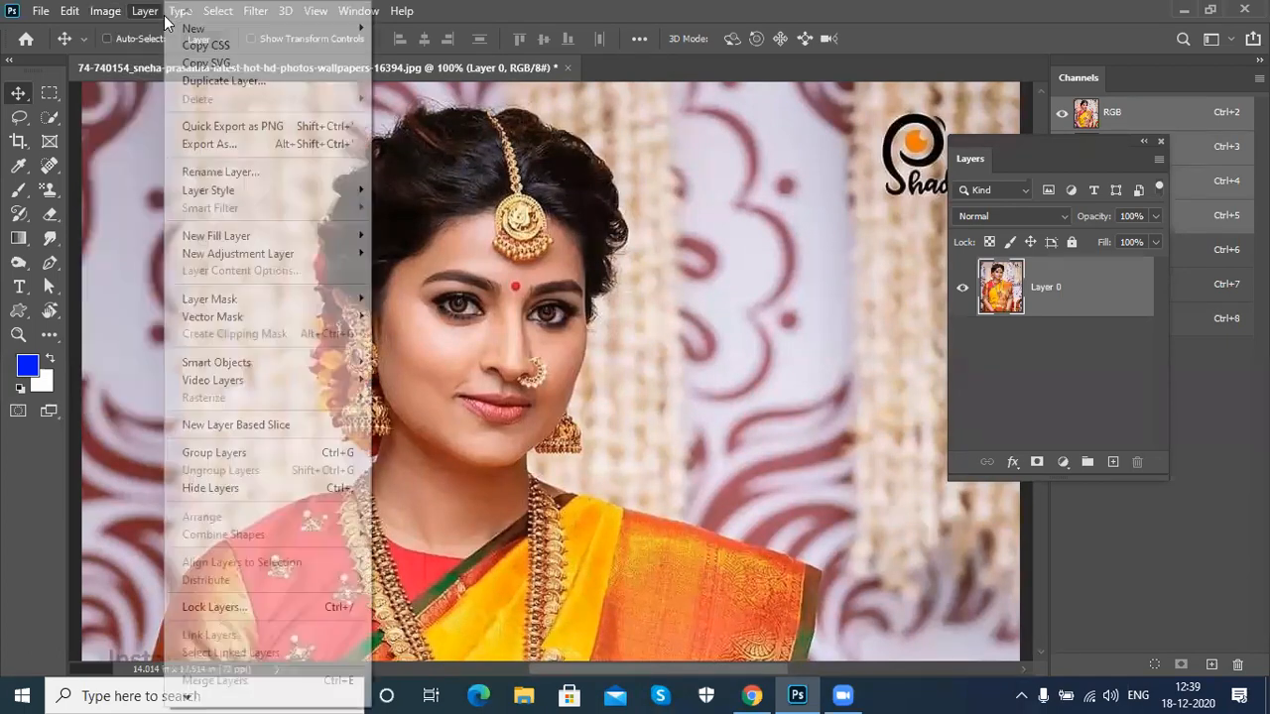
left_click(145, 12)
left_click(217, 10)
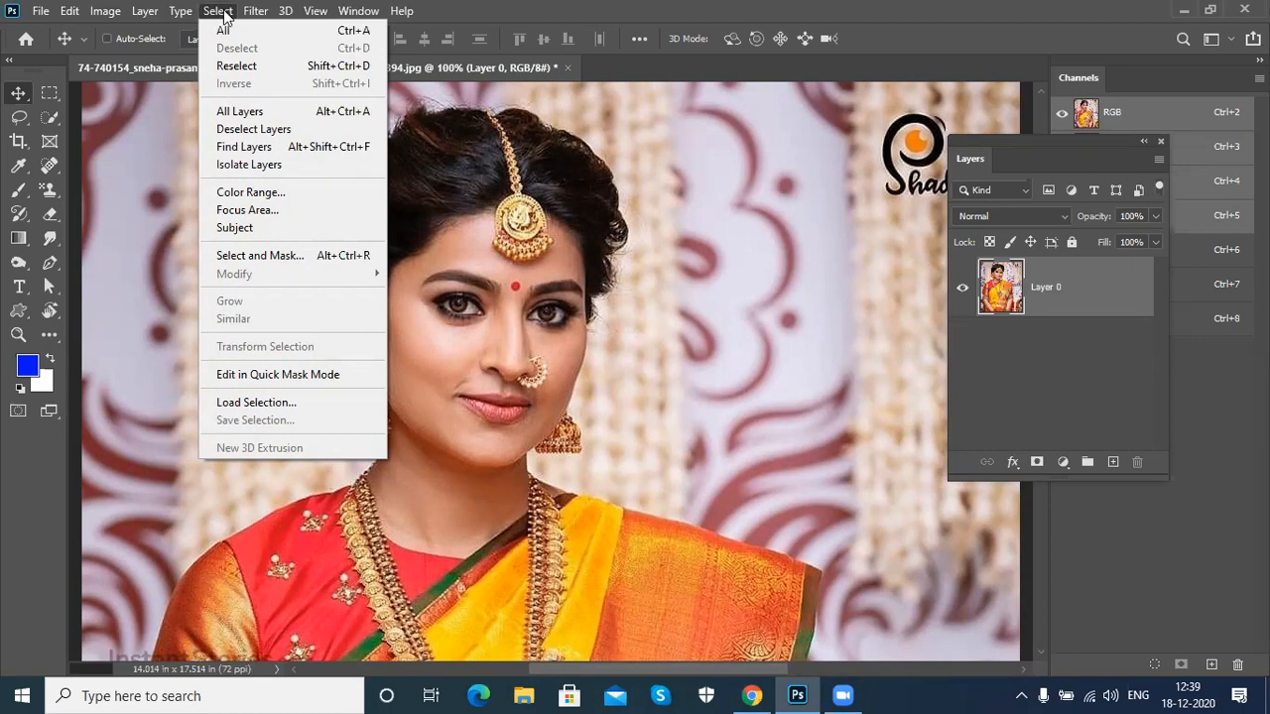
left_click(954, 70)
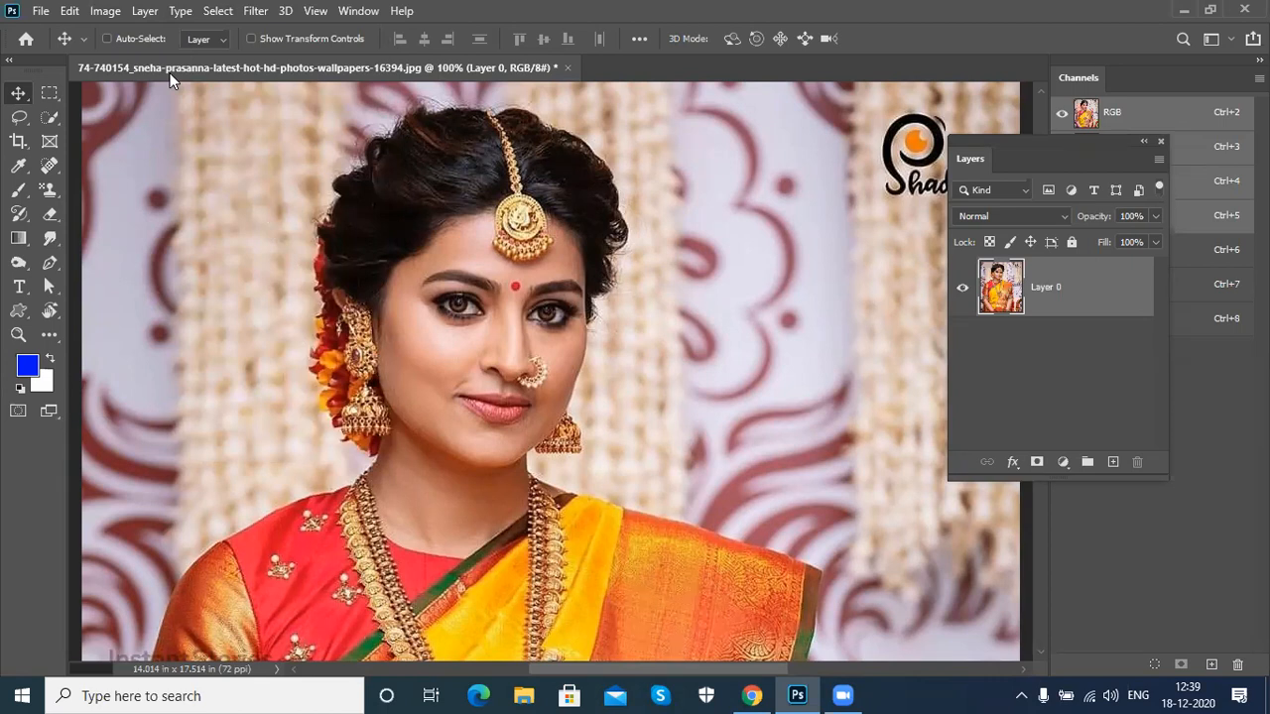
Step: Display the portrait at Print Size with the Hand tool, switch back to the Move tool and apply Print Size again
left_click(50, 311)
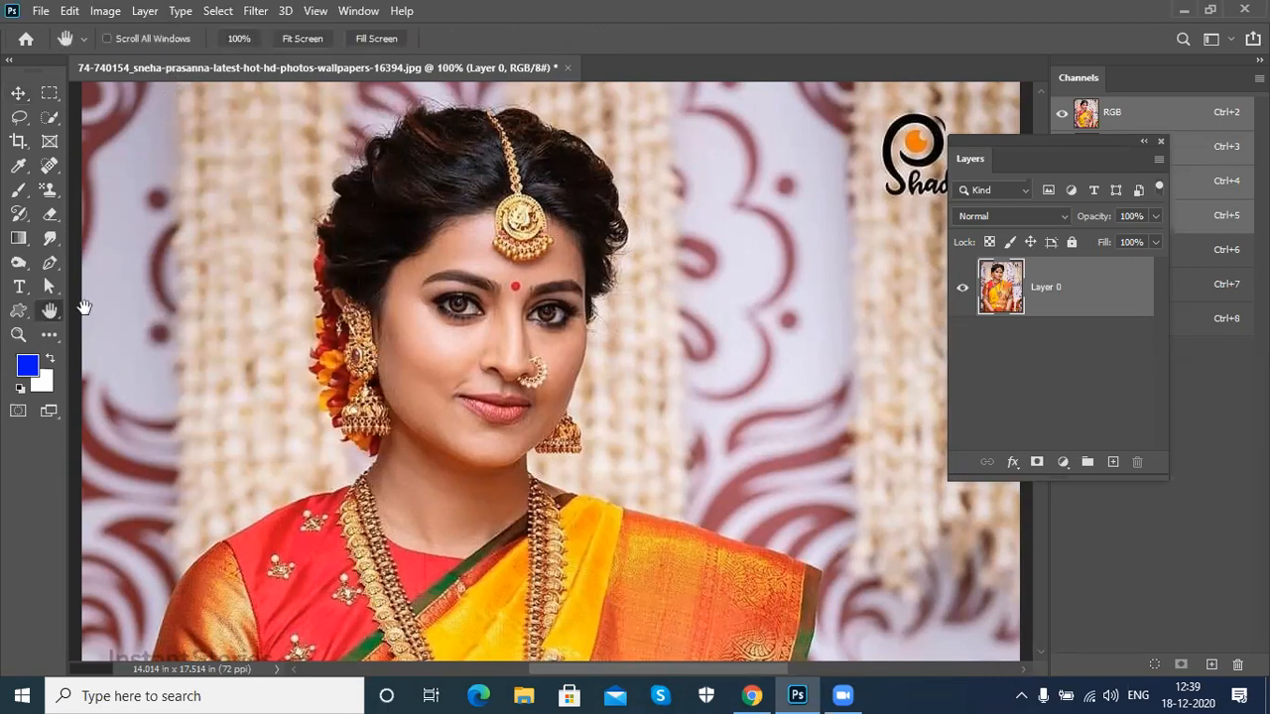
right_click(541, 254)
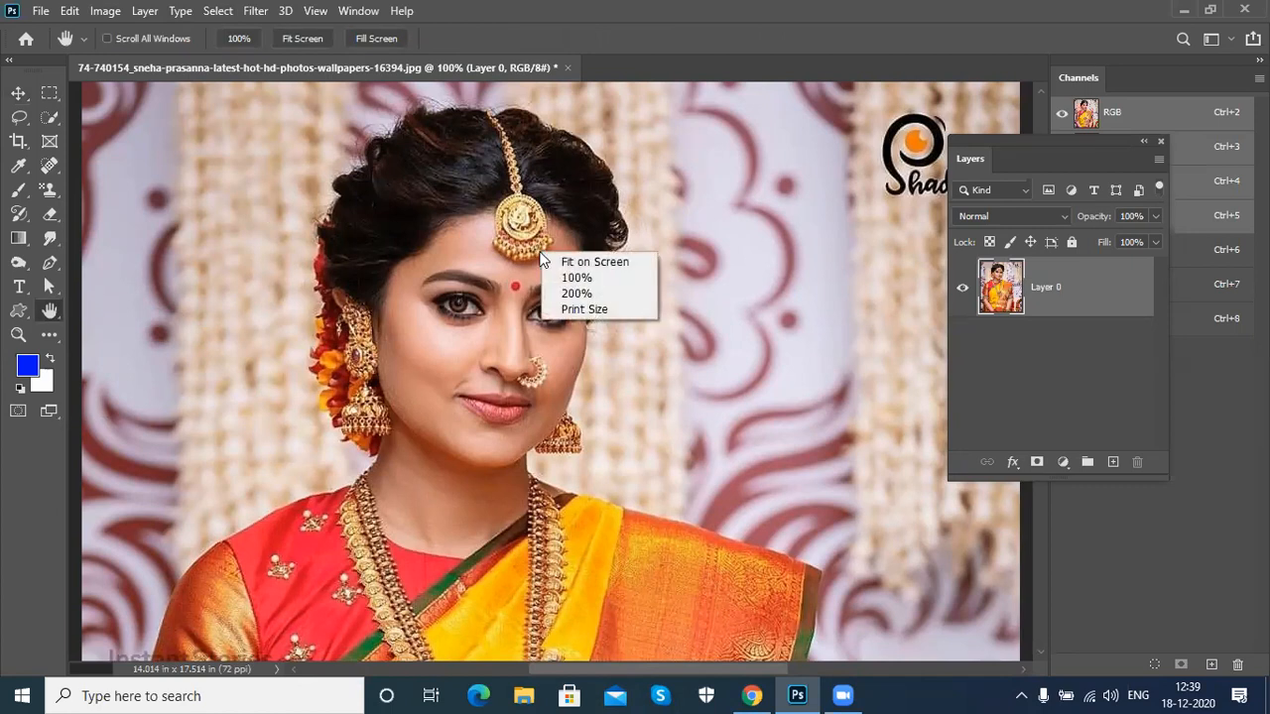
left_click(578, 308)
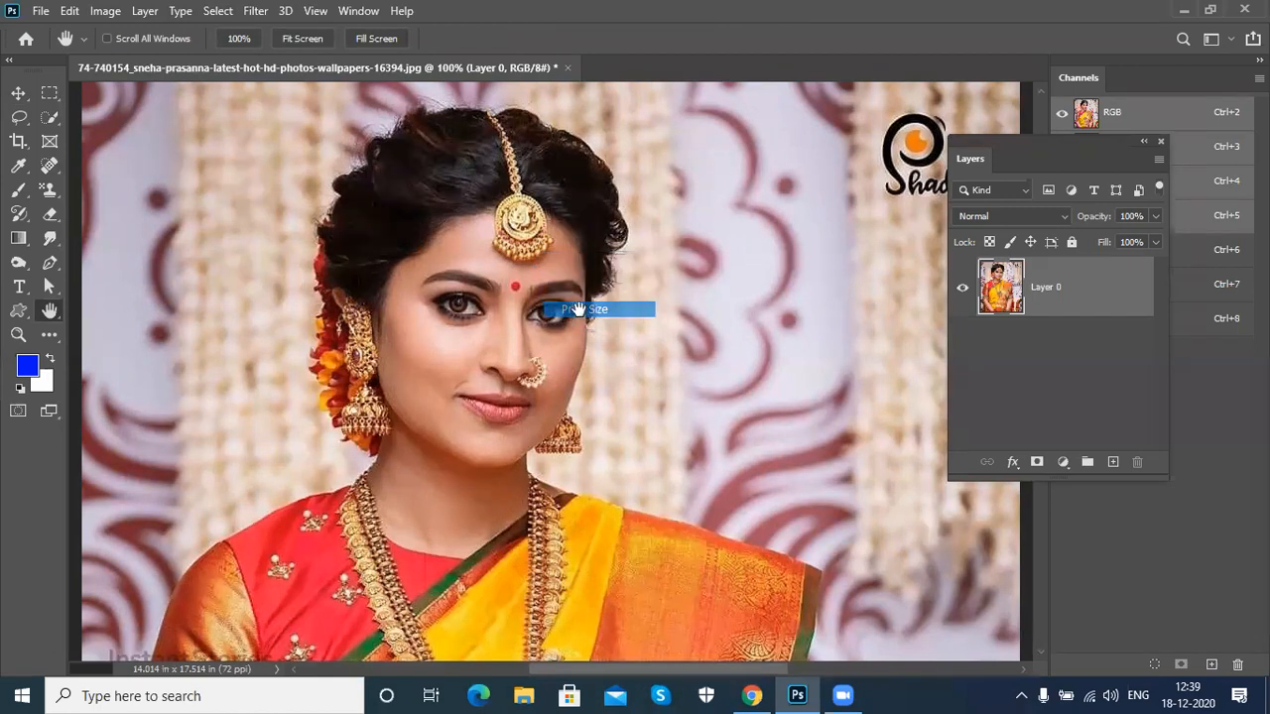
left_click(18, 93)
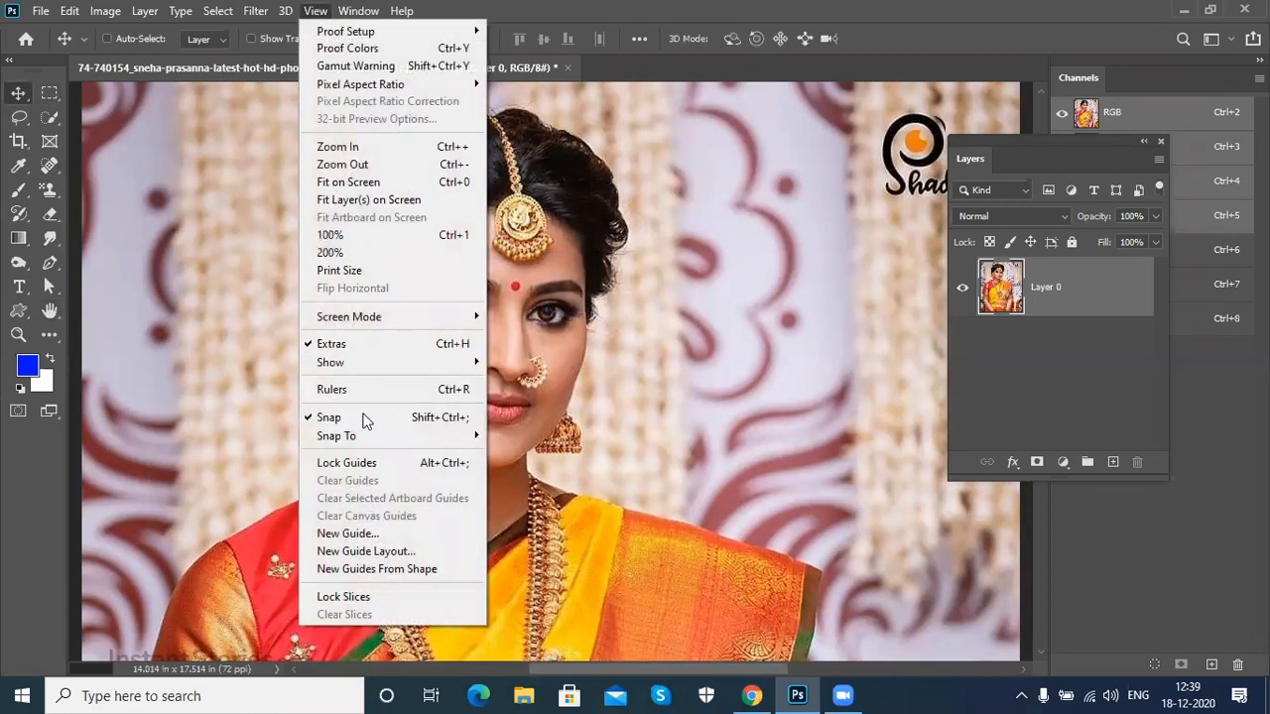
left_click(378, 270)
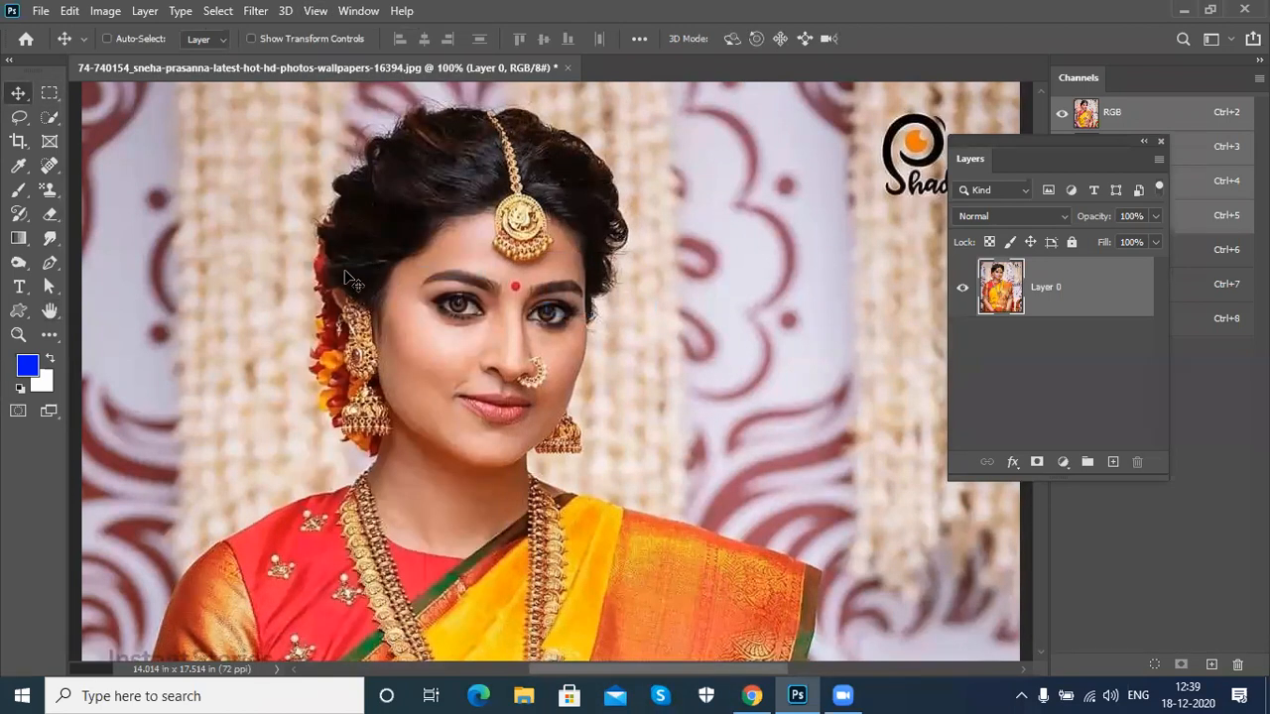
left_click(218, 11)
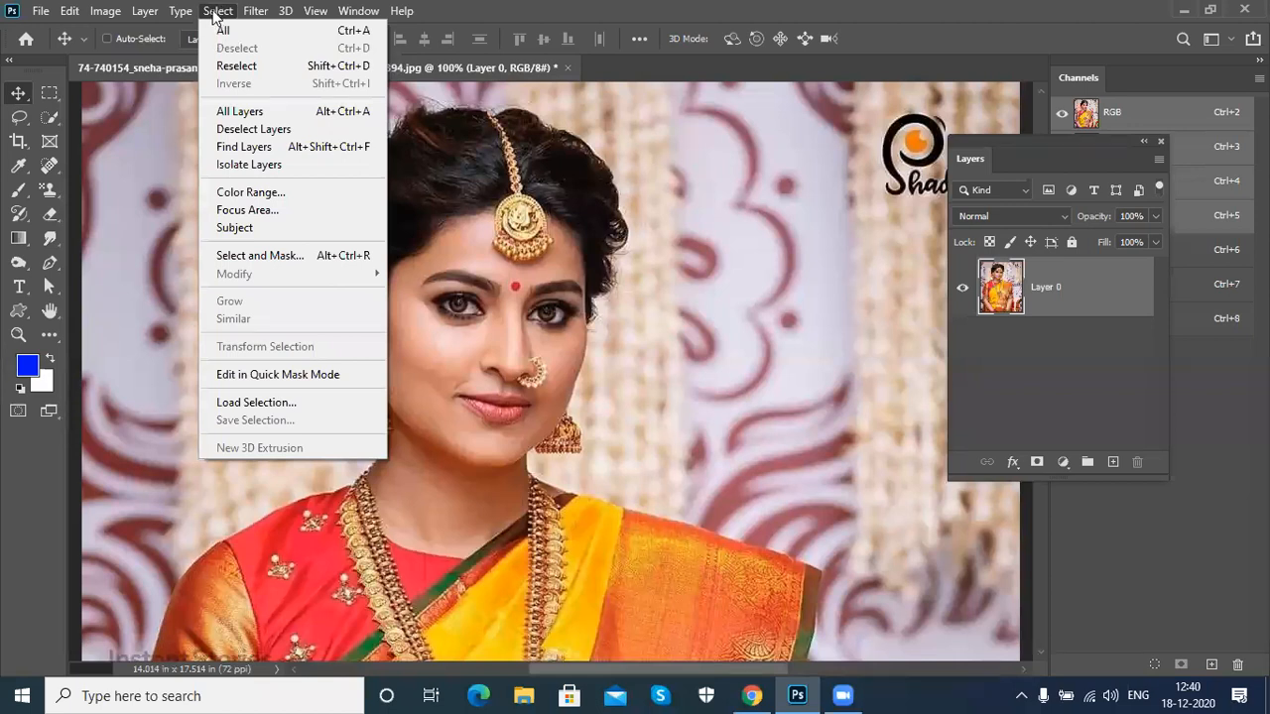
left_click(400, 185)
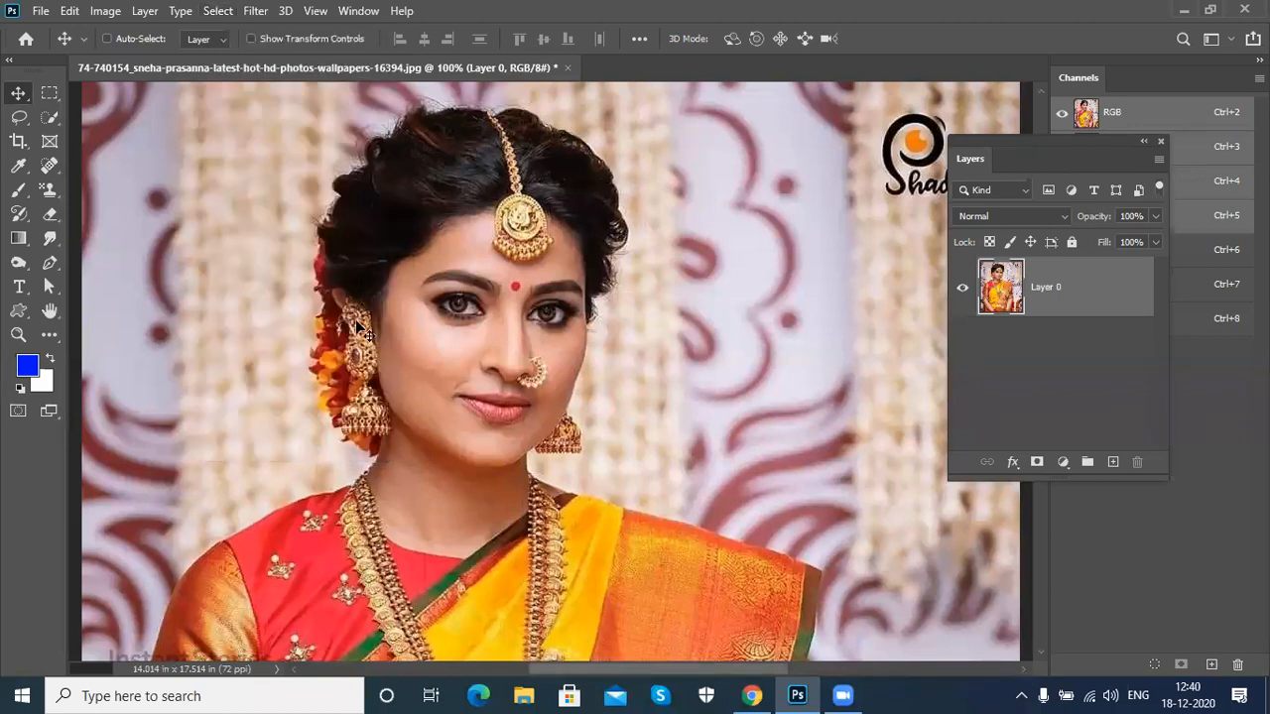